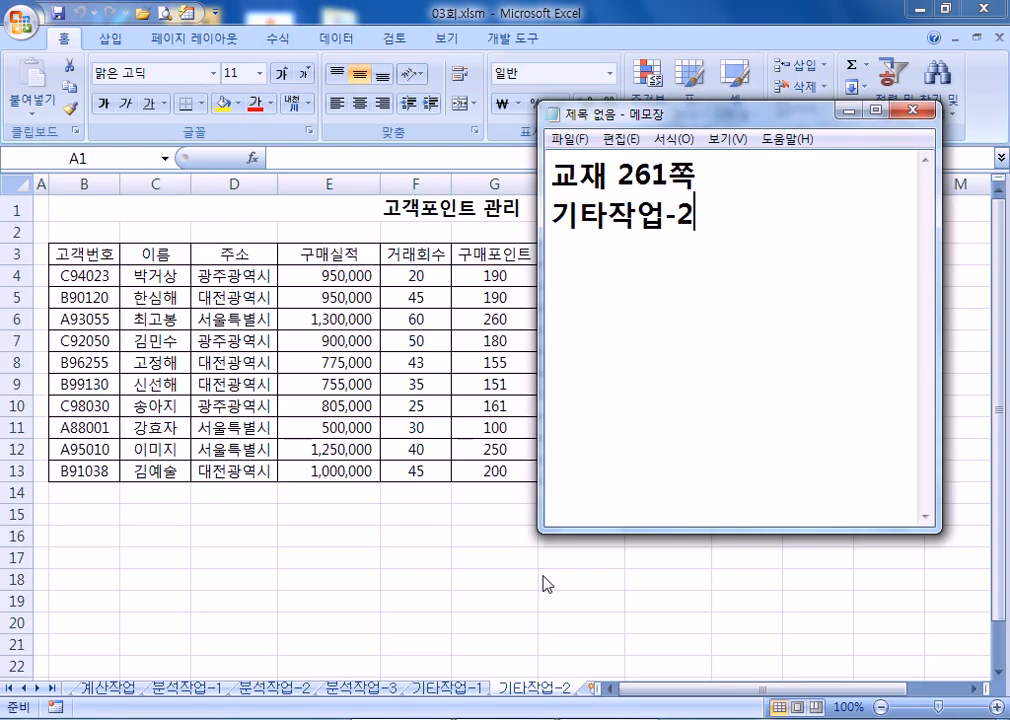
Note on a new line that dual-axis combo charts (이중축혼합형) are the most frequent chart question
key("Return")
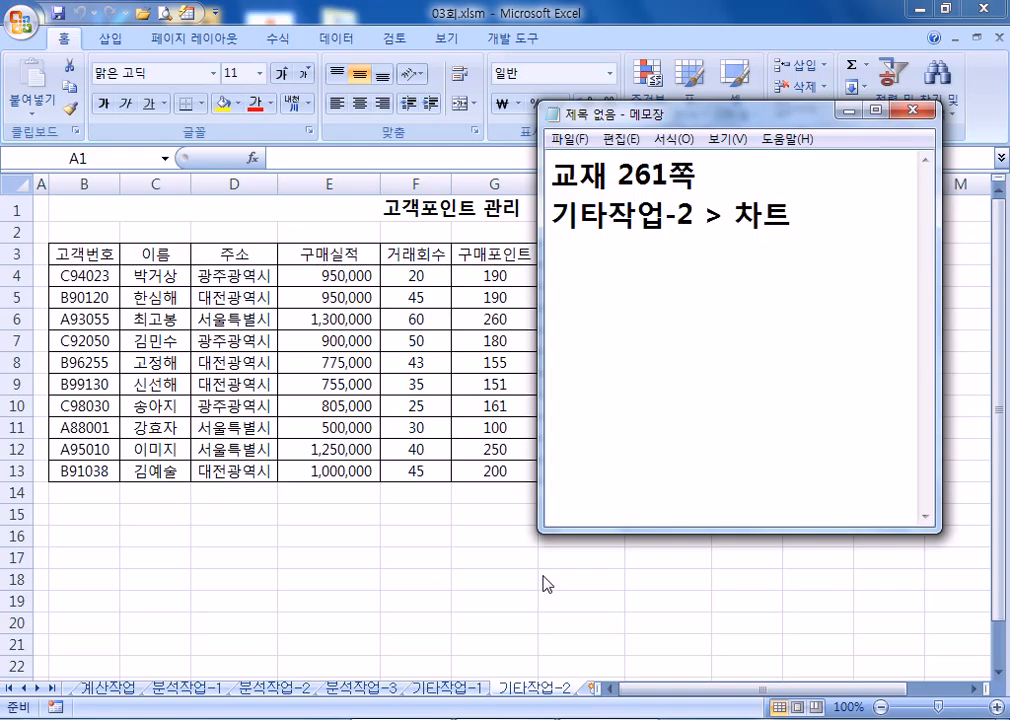
type("일반적으로")
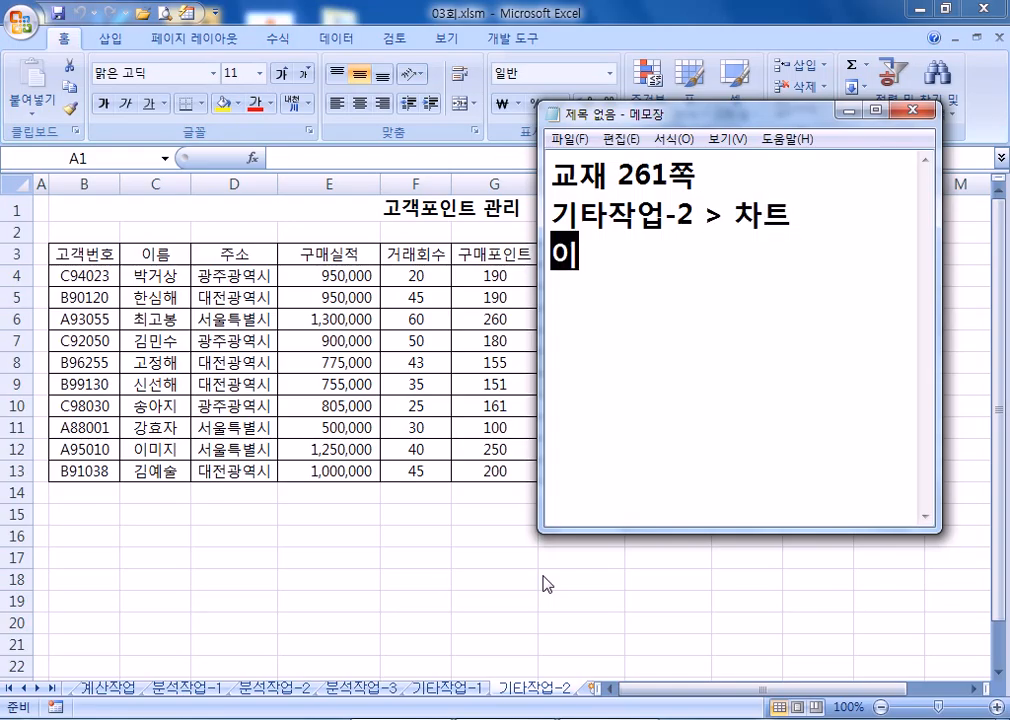
type(" 차트")
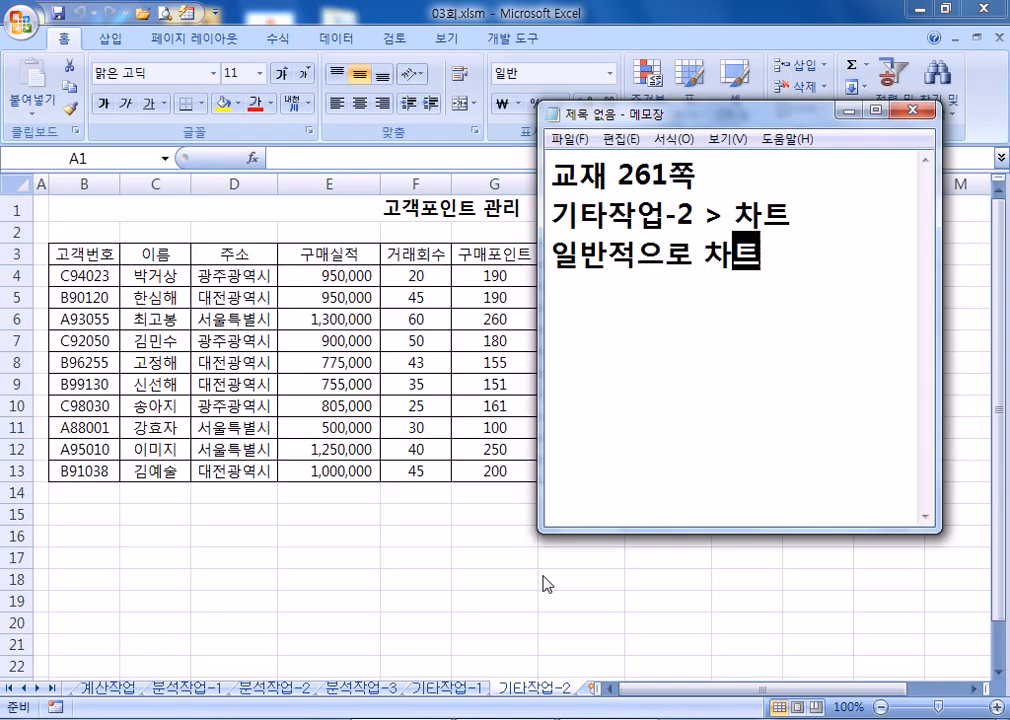
type("문제는")
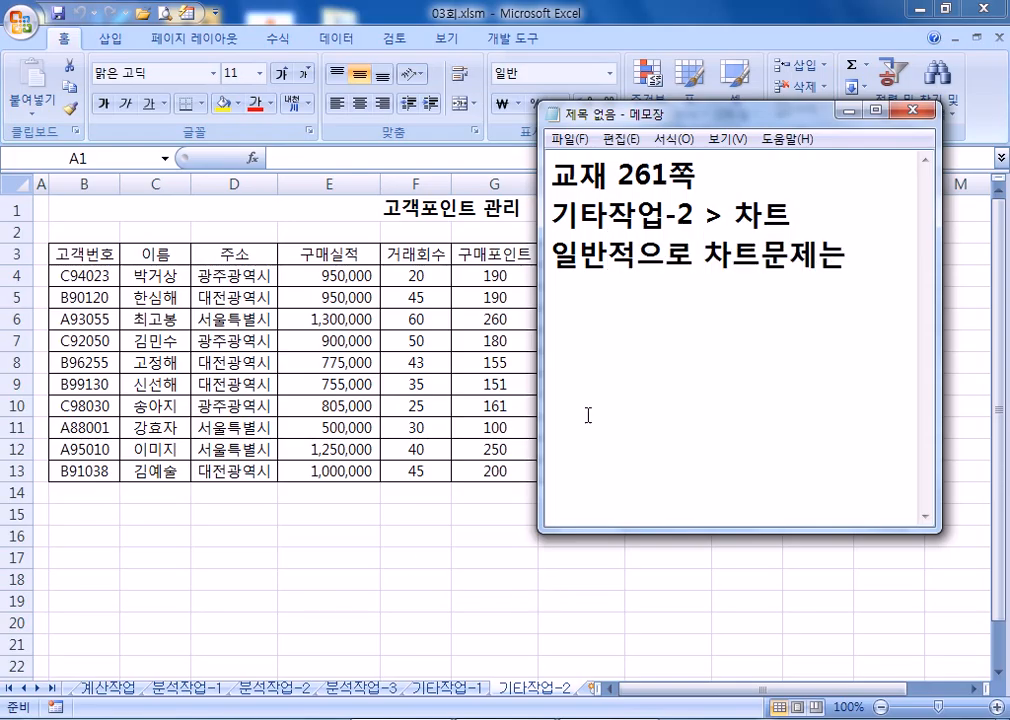
left_click_drag(540, 371, 150, 318)
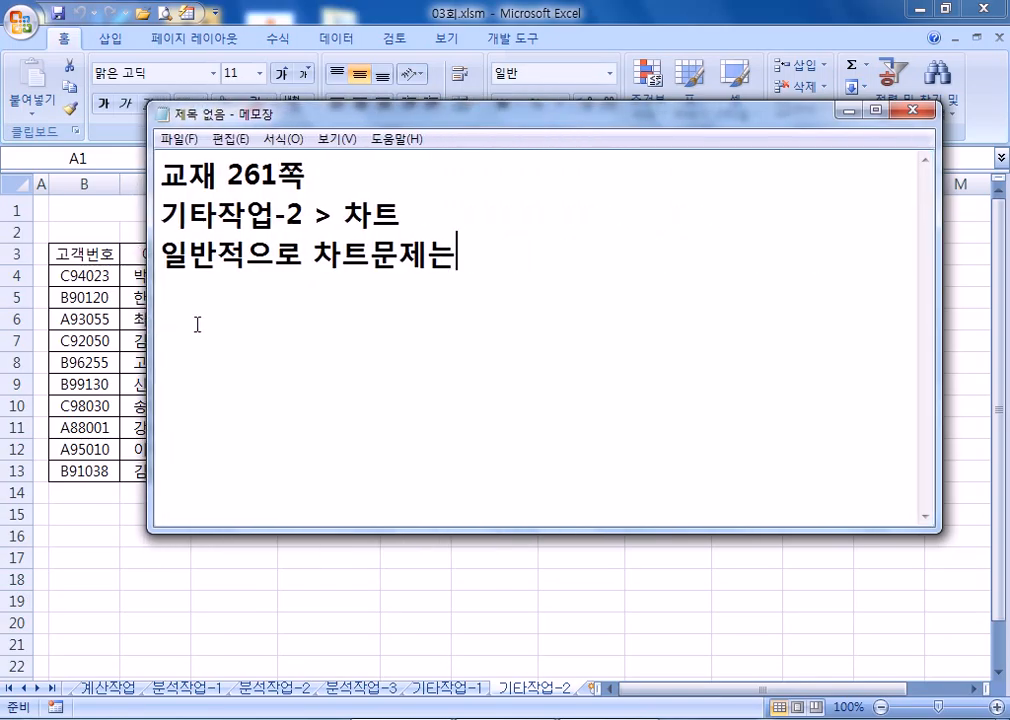
type("2")
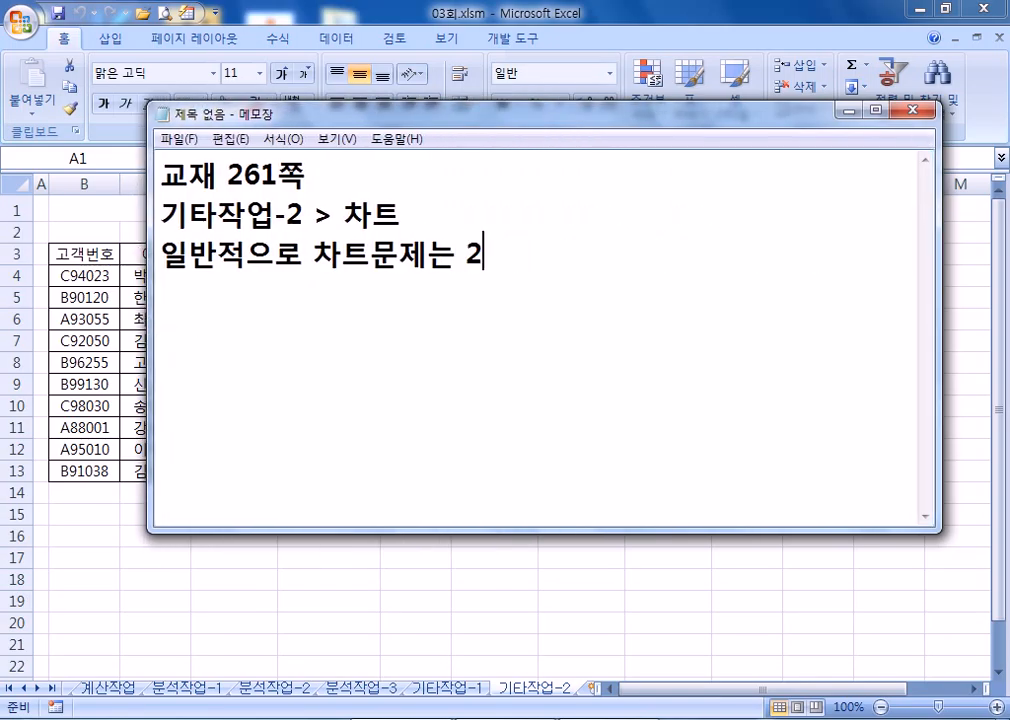
key("BackSpace")
type("이중축")
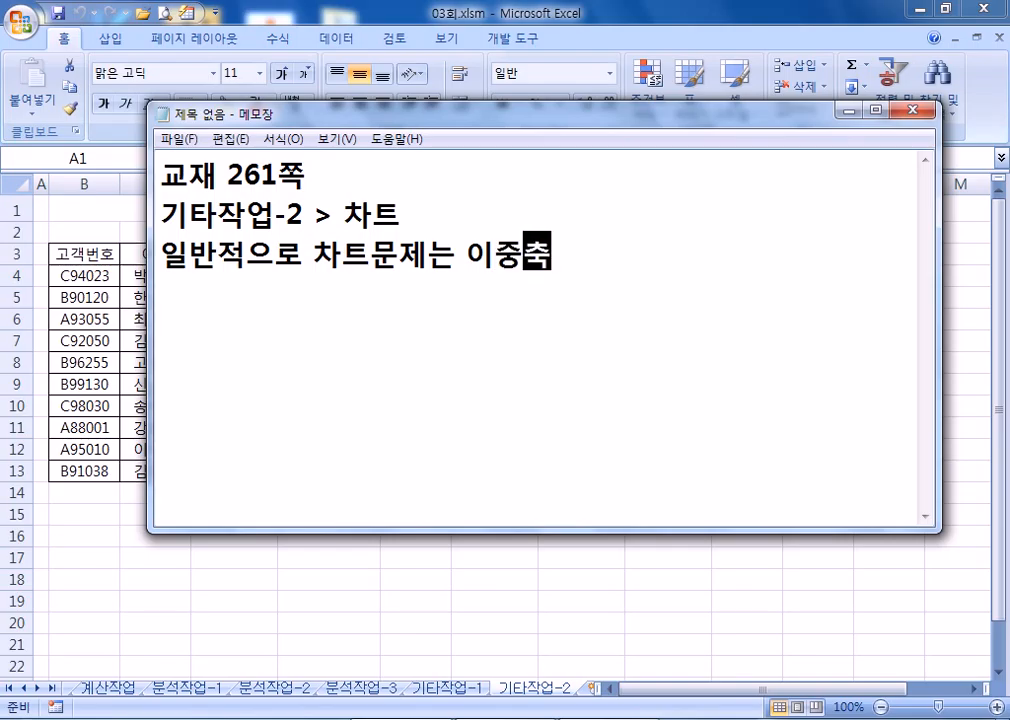
type("혼합형")
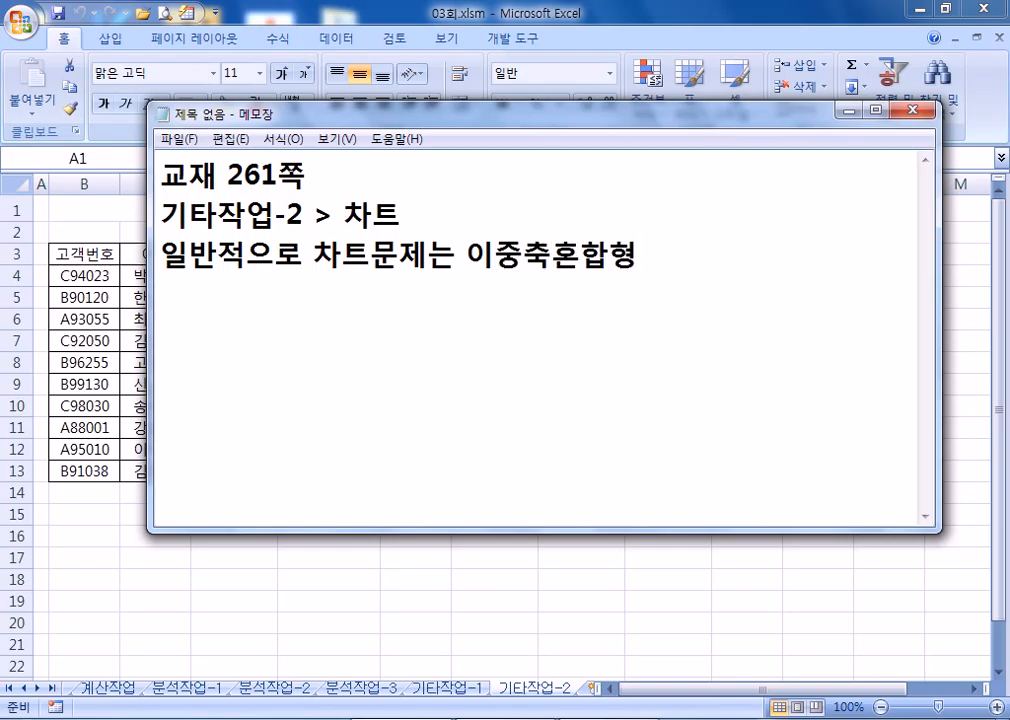
type("이 가장 ㅁ나")
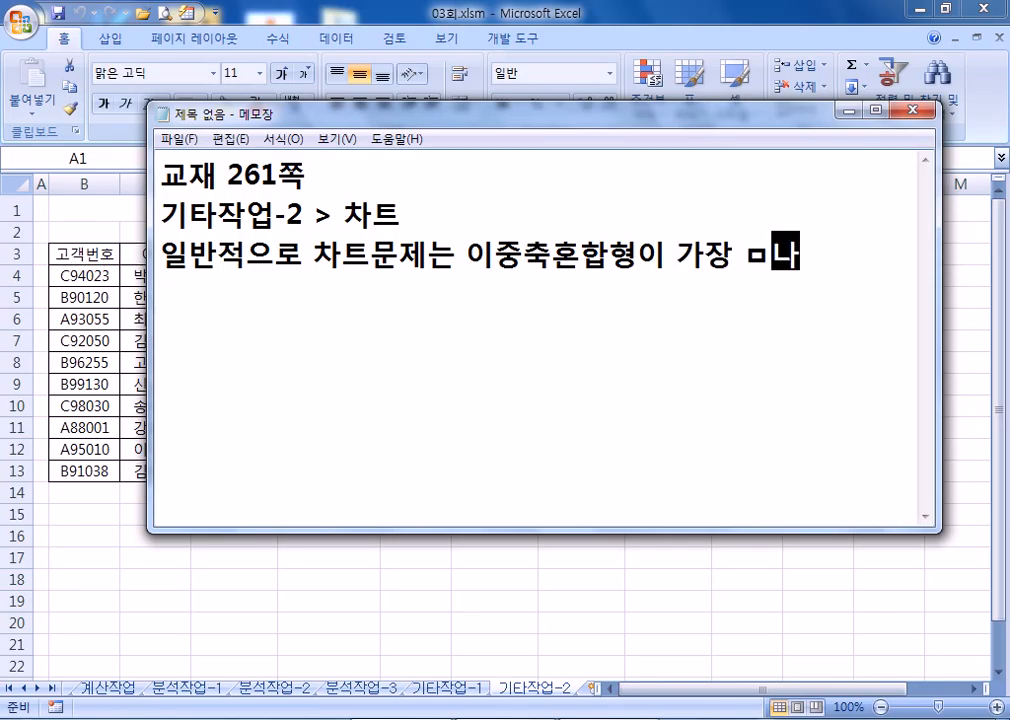
key("BackSpace")
key("BackSpace")
key("BackSpace")
type("많이 ")
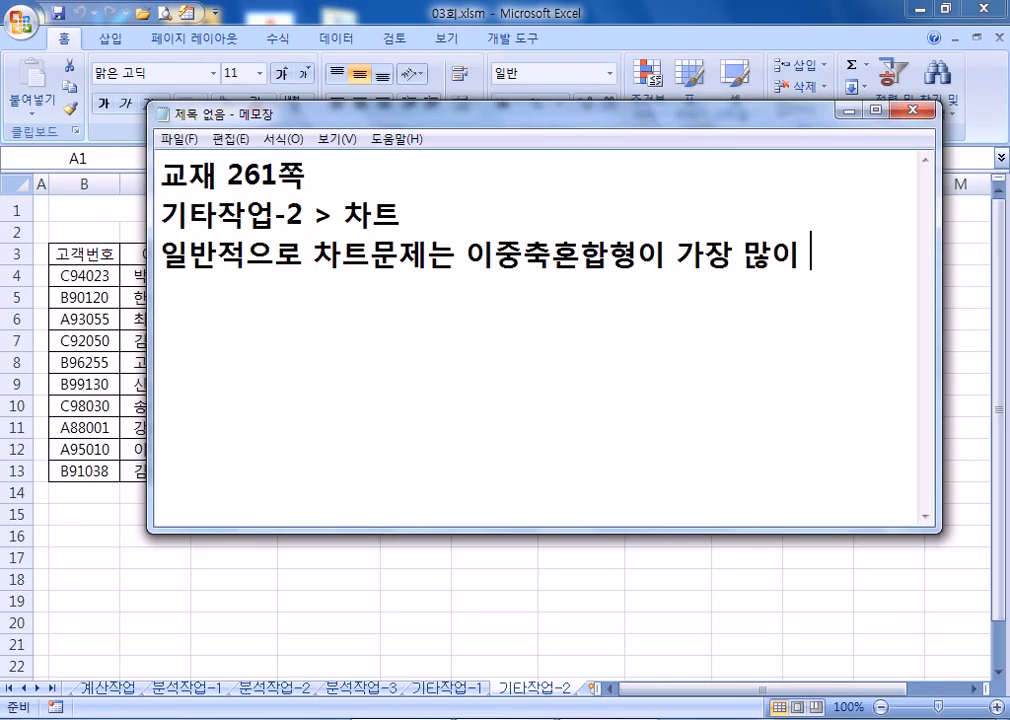
type("출ㅈㅔ")
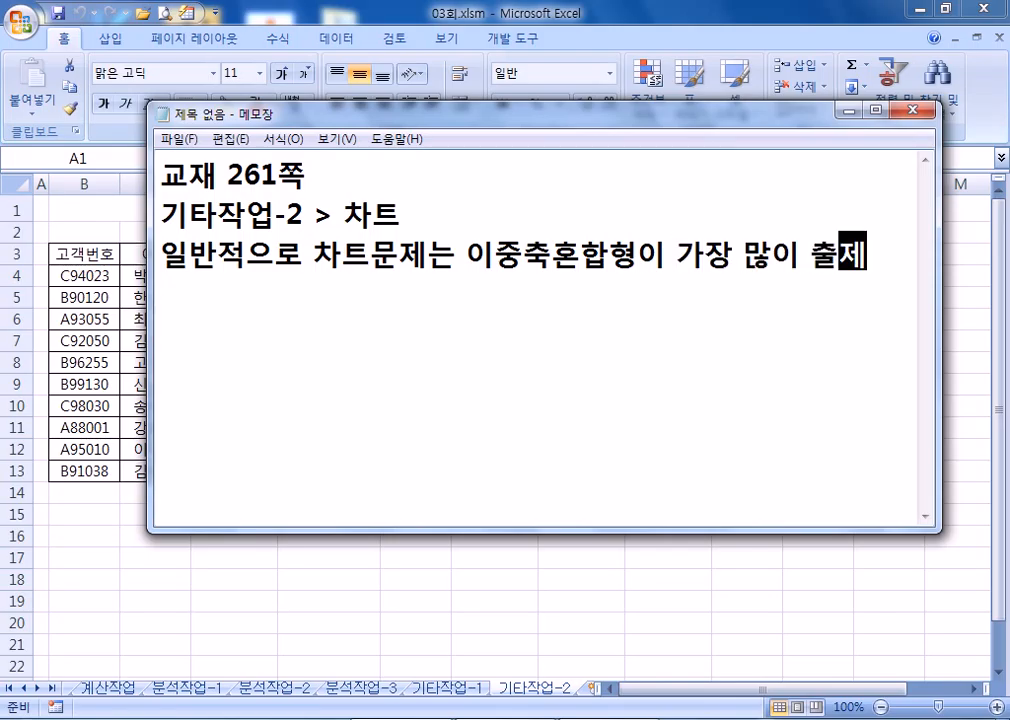
Add that pie charts also appear occasionally, then begin the 이중축혼합형 procedure line
key("Return")
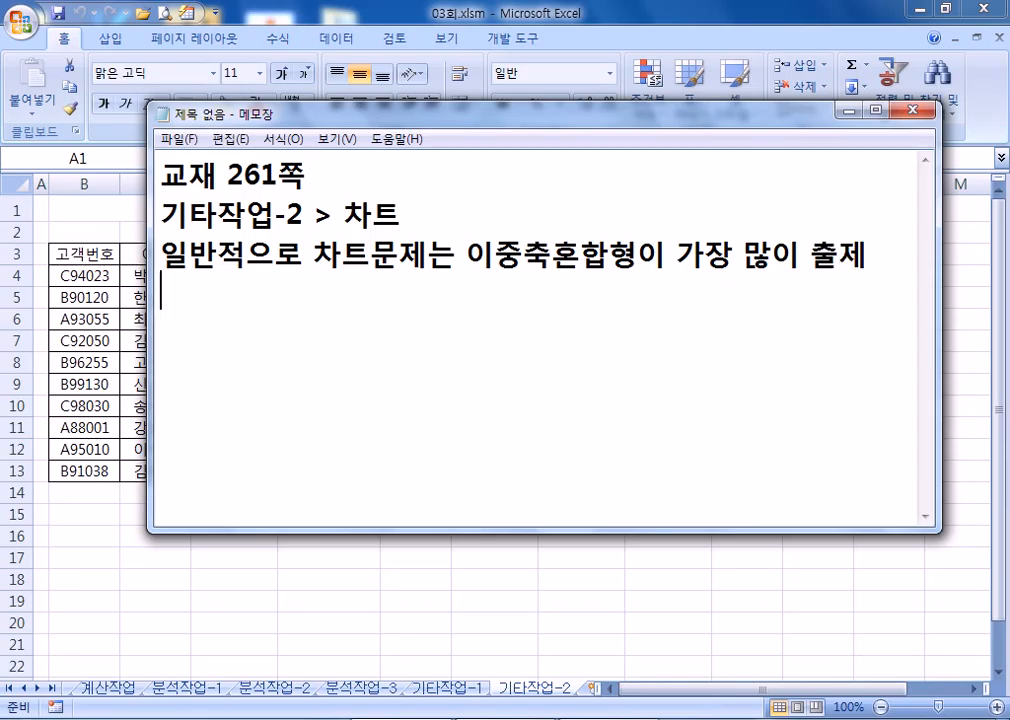
type("원형차트")
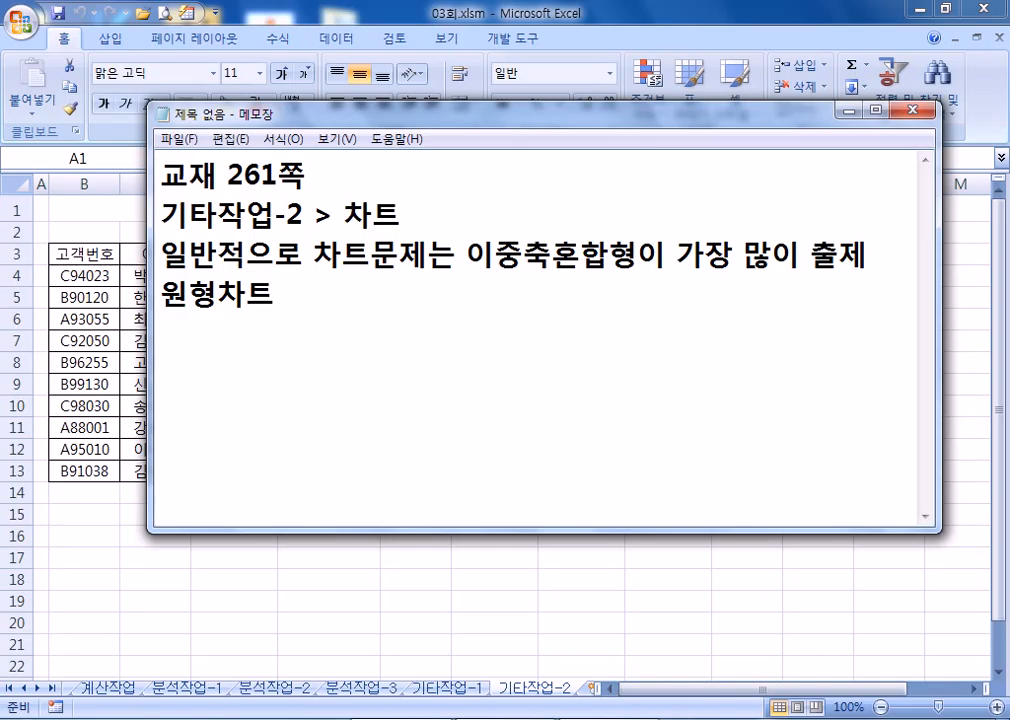
type("도 가ㄲ끔은 출되")
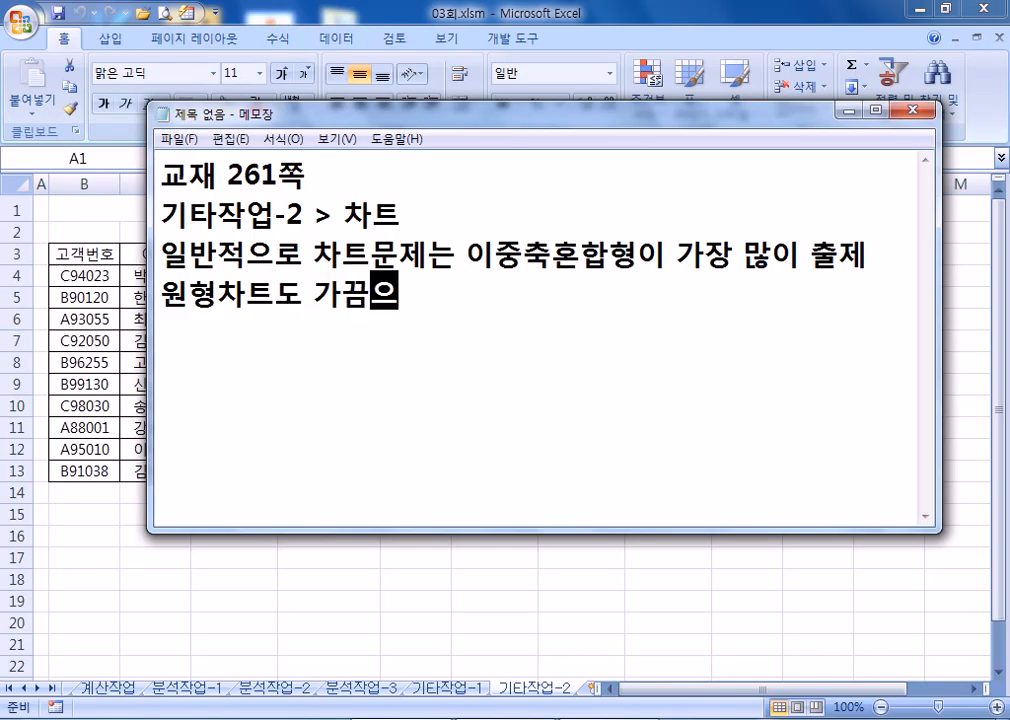
key("BackSpace")
type("제된다.")
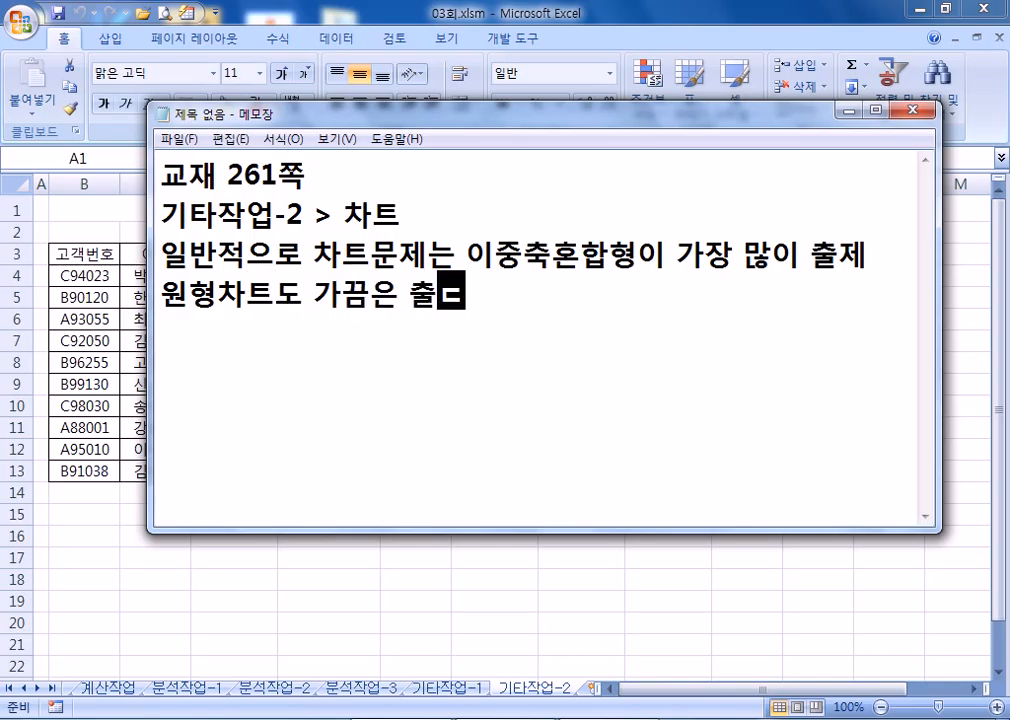
type("이중축호")
type("ㄴ합형")
type(" : 기본 차")
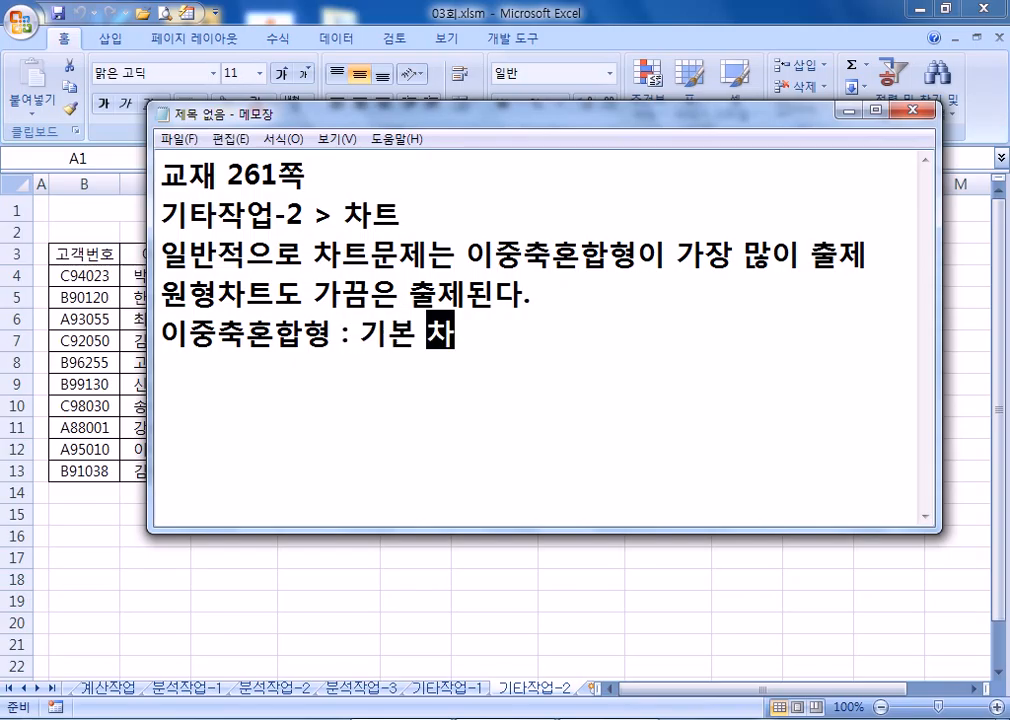
type("트에 없ㅇ")
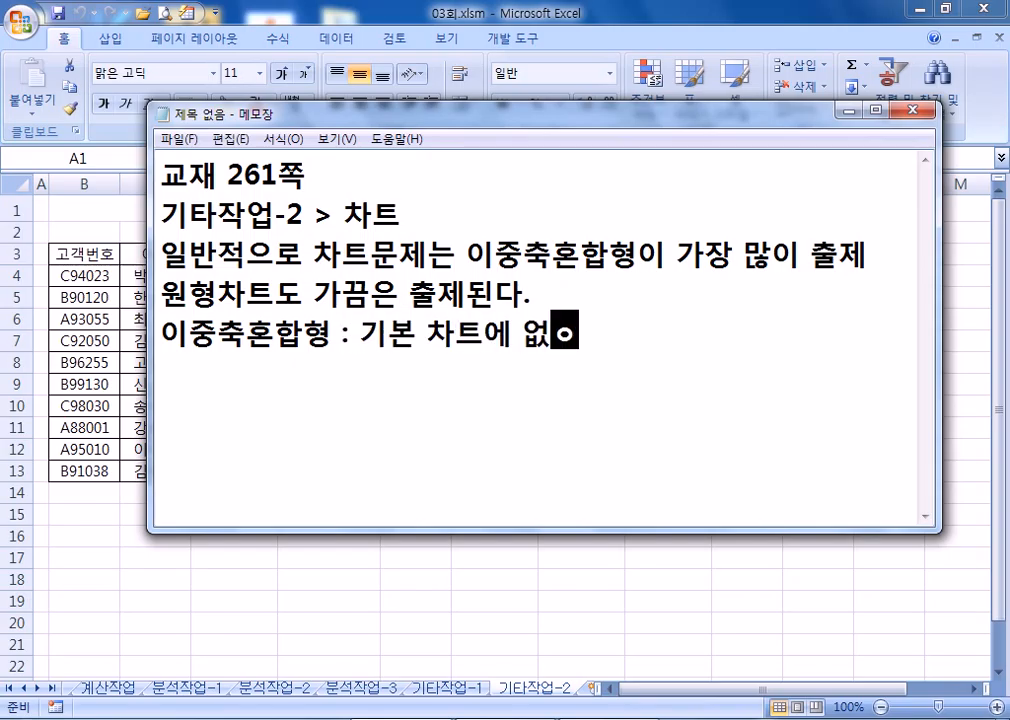
type("ㅡㅁㅡ로 ")
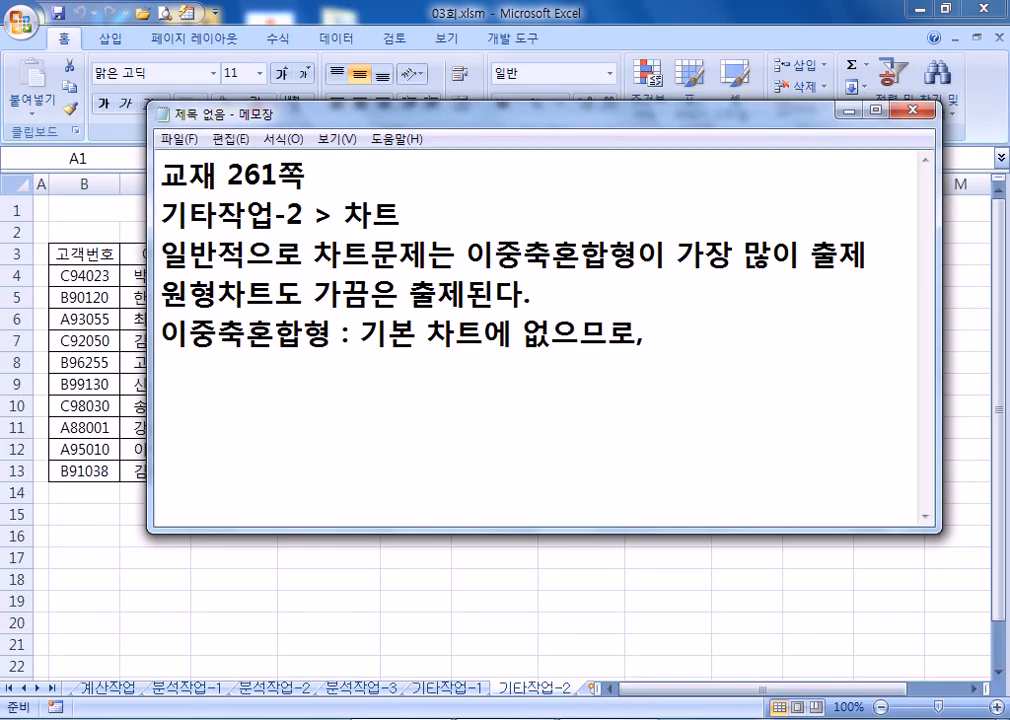
type("묶음")
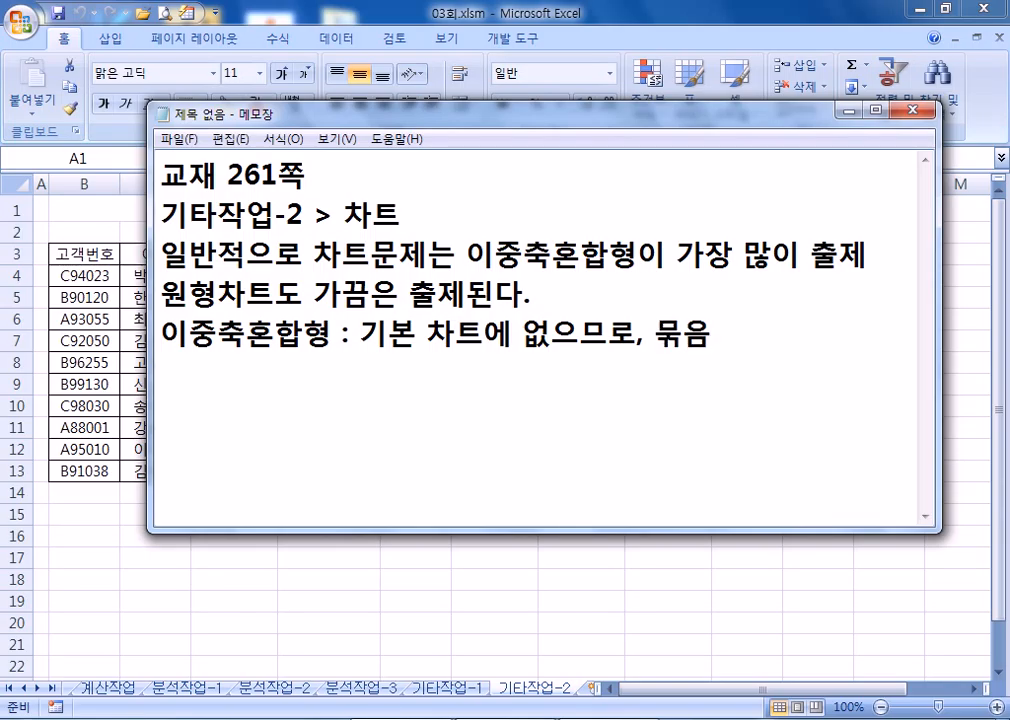
type("세로막대 ><")
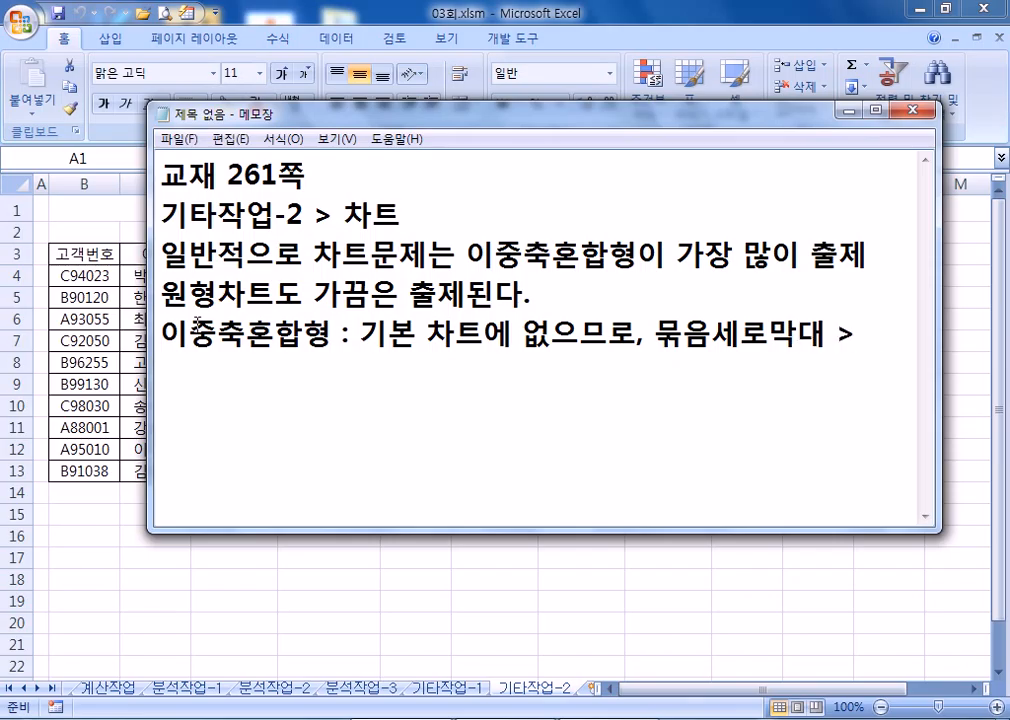
type("계열변경(꺾은")
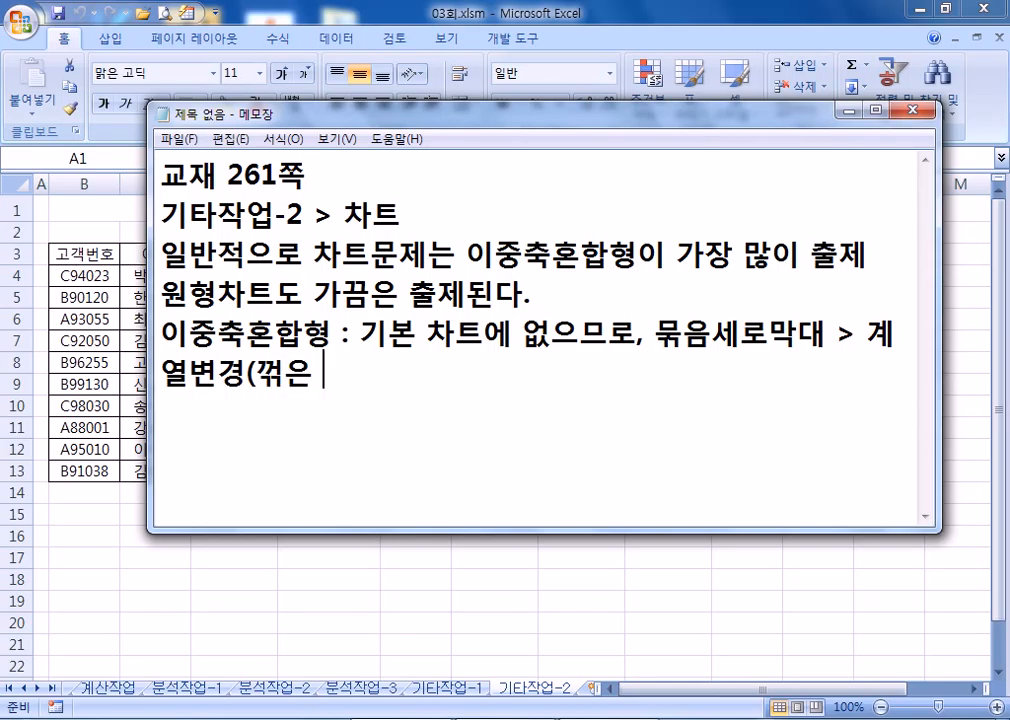
type(" 선) > 보조축으로 ㅇ이동")
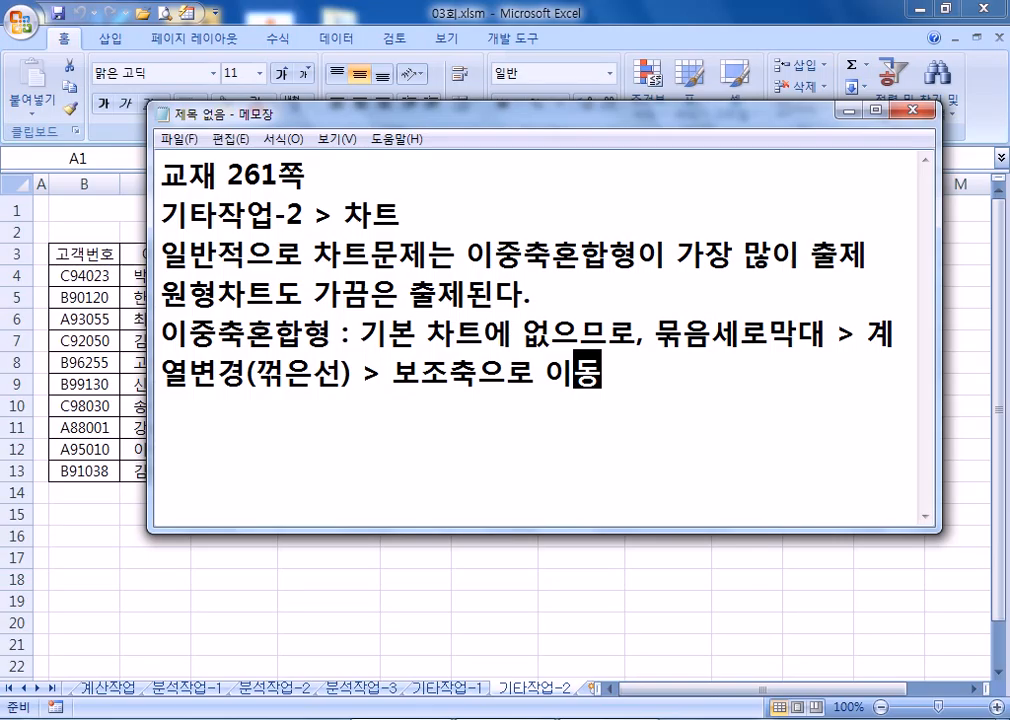
End the note with a new line and return to the 03회.xlsm workbook in Excel
key("Return")
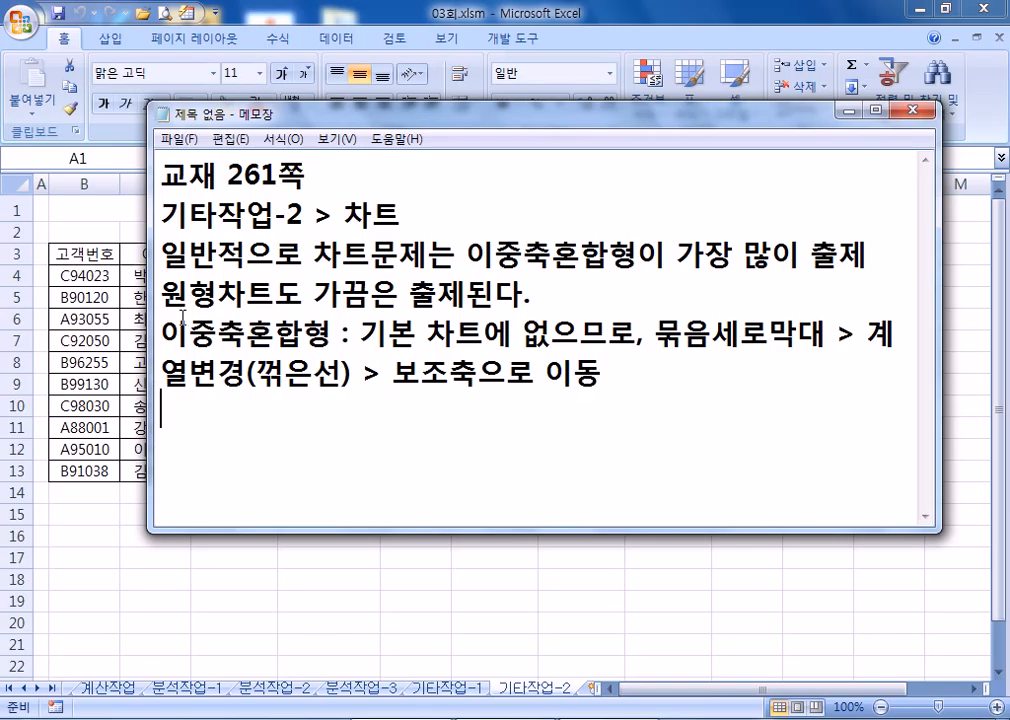
key("alt+Tab")
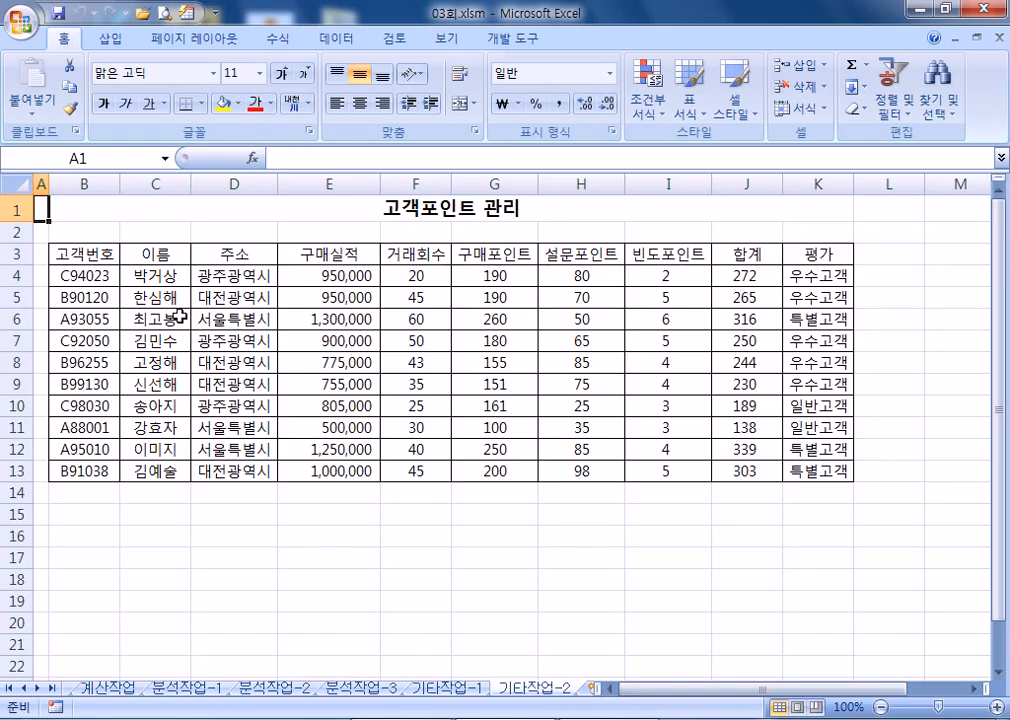
Fill C3:C5, C7:C9, E3:E5 and E7:E9 with yellow
left_click(160, 256)
left_click_drag(160, 256, 156, 294)
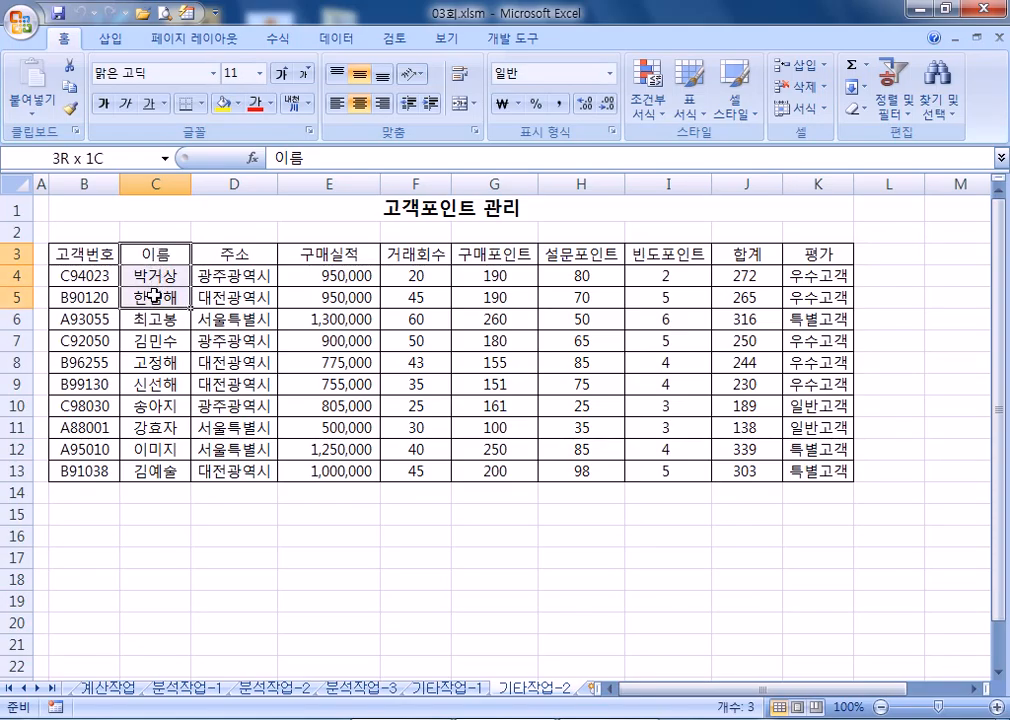
left_click(161, 340, "ctrl")
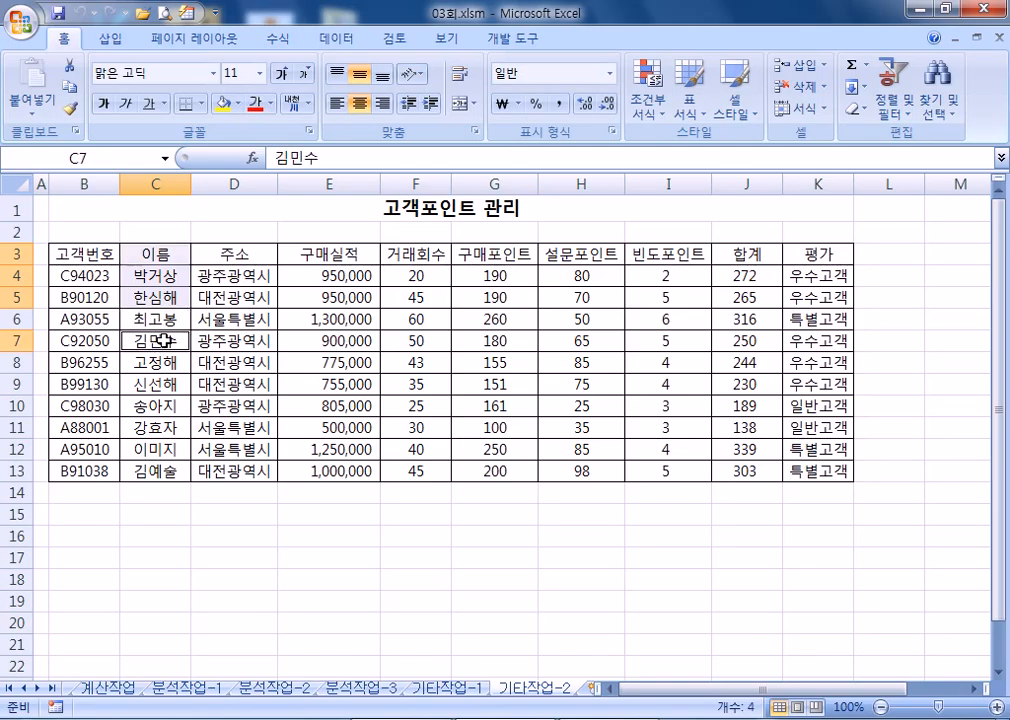
left_click_drag(161, 340, 152, 386)
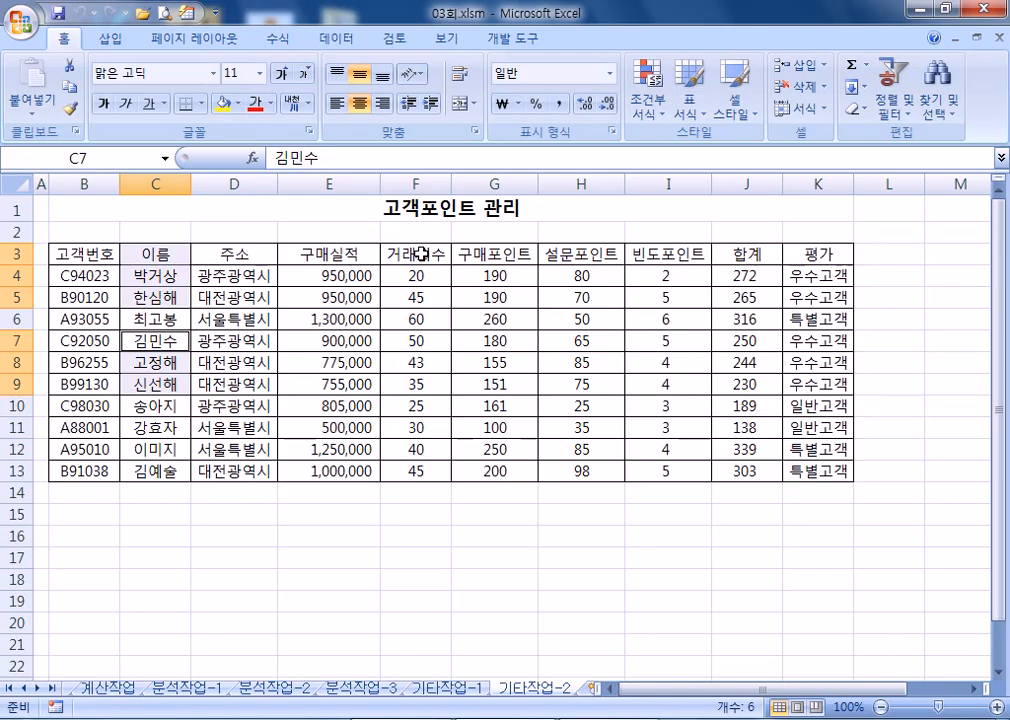
left_click_drag(341, 254, 330, 298)
left_click_drag(309, 343, 310, 386)
left_click(222, 103)
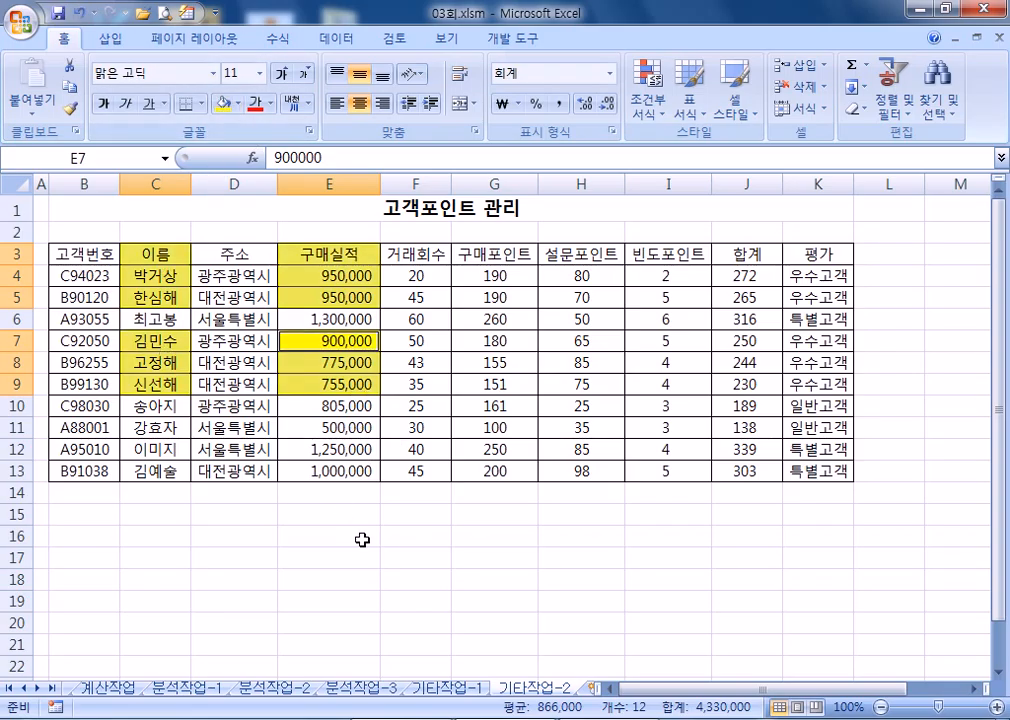
Reselect the highlighted 이름 and 구매실적 cells and bring up the Insert Pie chart options
left_click_drag(140, 254, 148, 296)
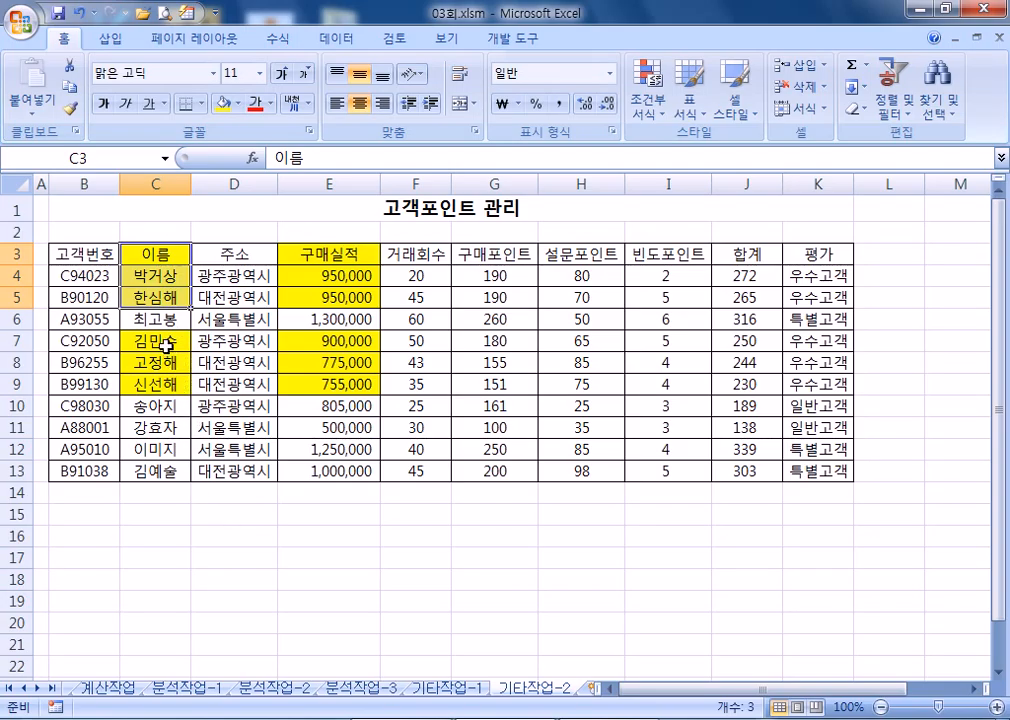
left_click_drag(163, 341, 155, 384)
left_click_drag(327, 256, 336, 388)
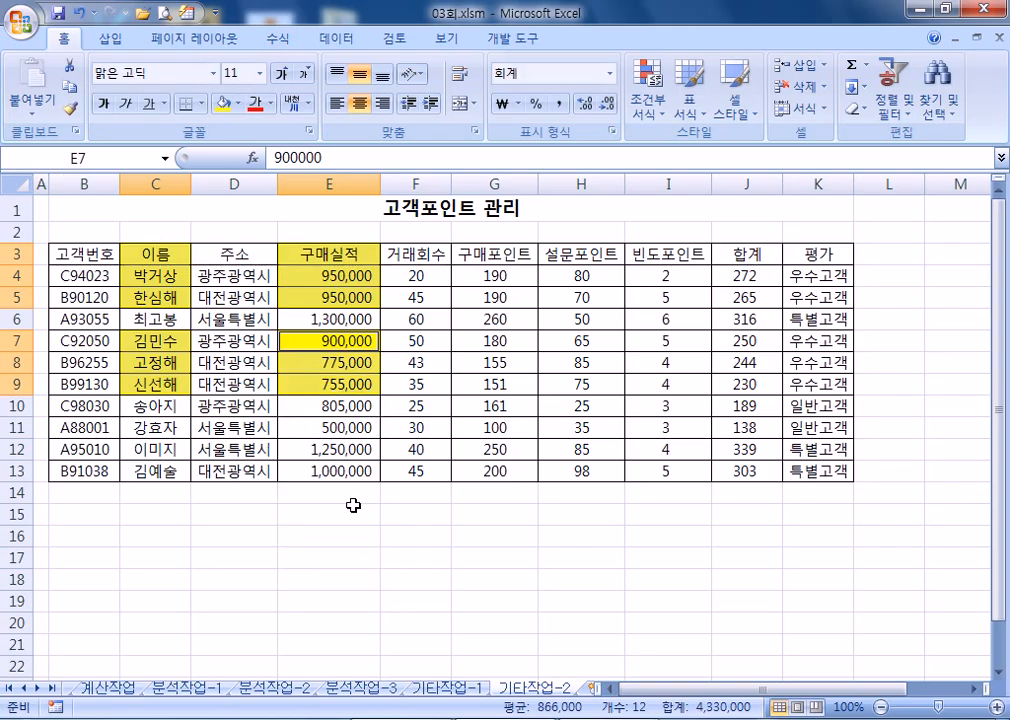
left_click(113, 40)
left_click(419, 84)
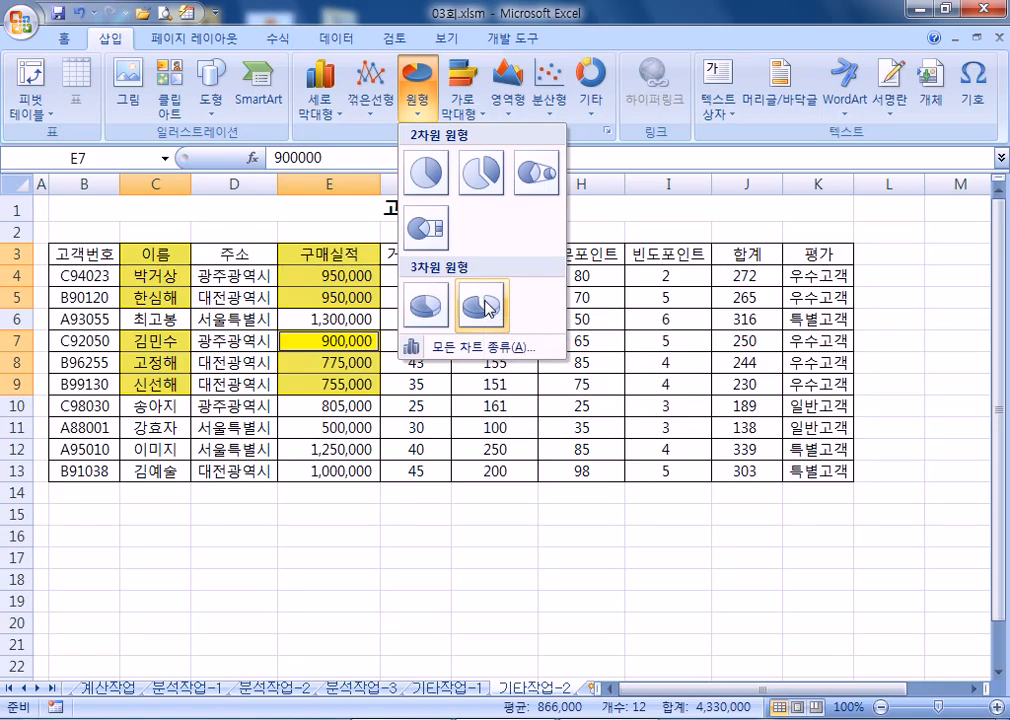
Insert a 3-D pie chart of the highlighted data, undoing a trial exploded-pie style
left_click(437, 311)
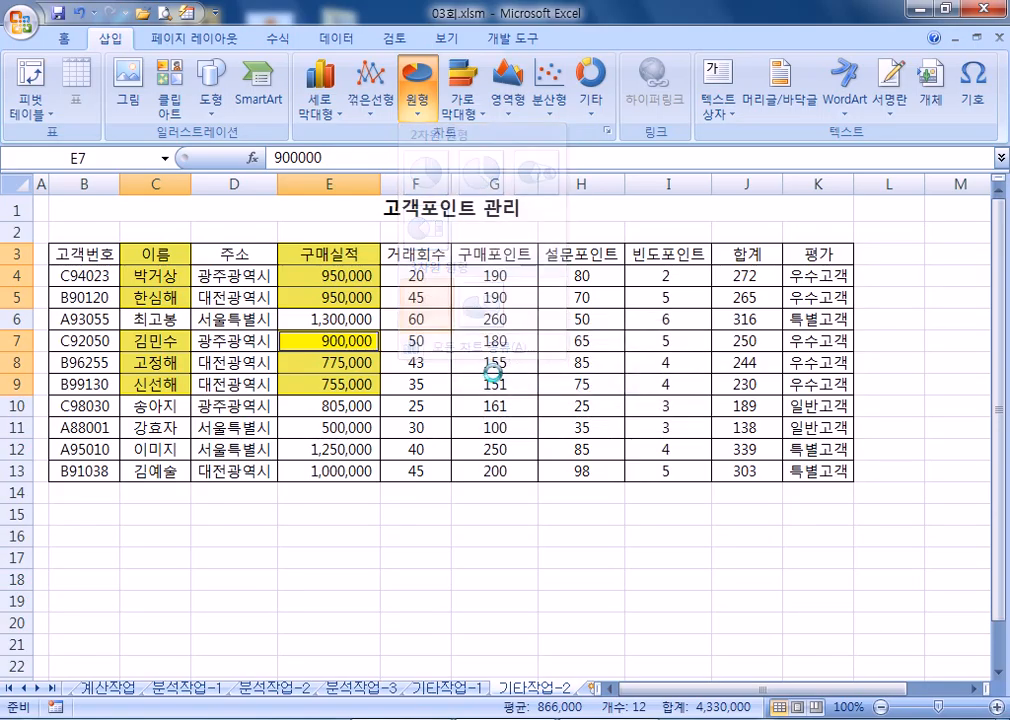
scroll(662, 450, "down", 2)
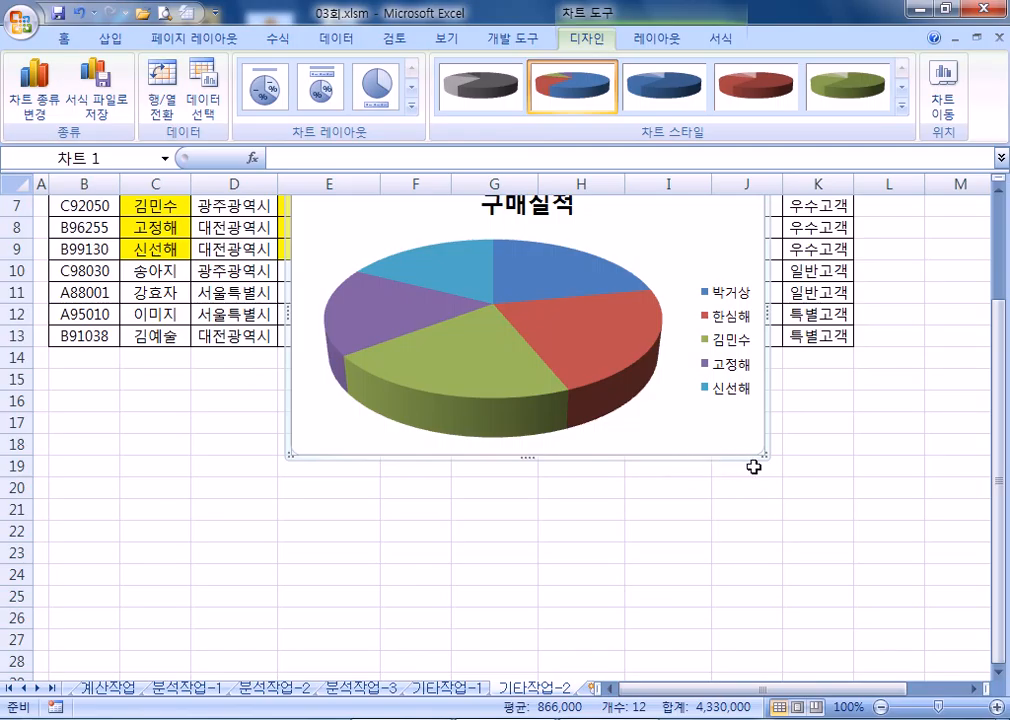
scroll(730, 390, "up", 1)
left_click_drag(690, 290, 550, 508)
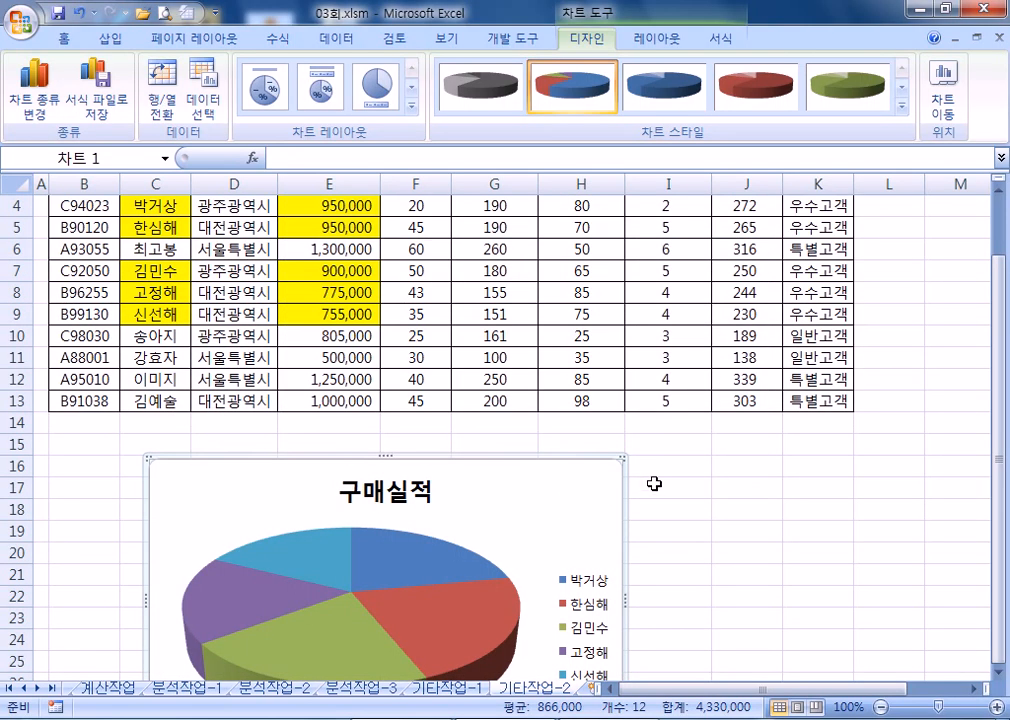
left_click(32, 88)
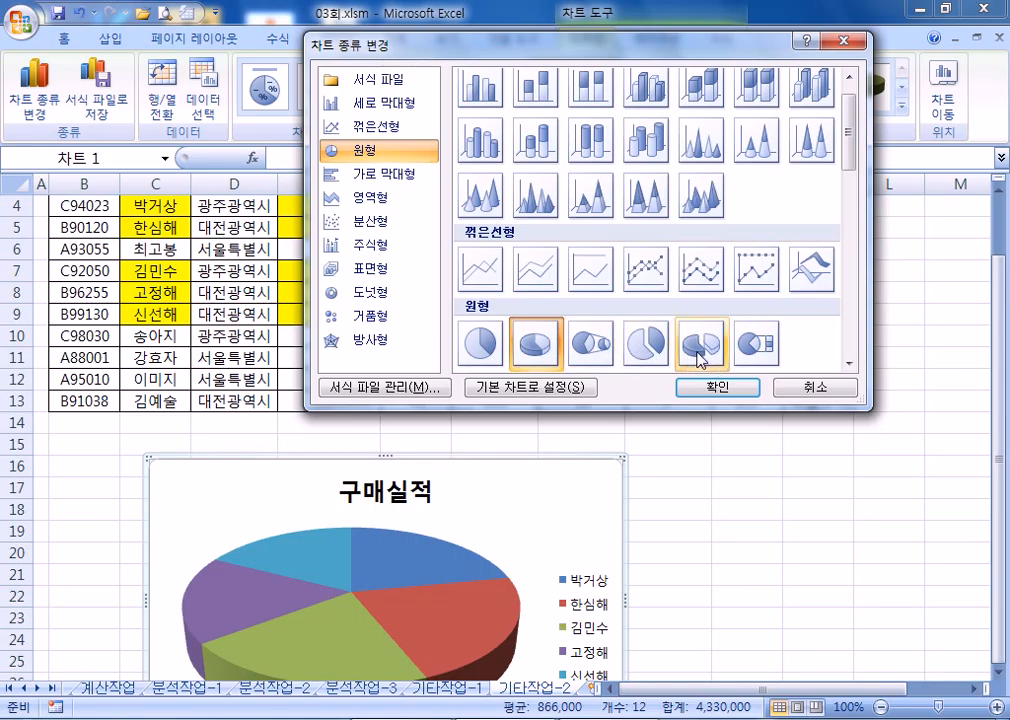
left_click(700, 345)
left_click(712, 388)
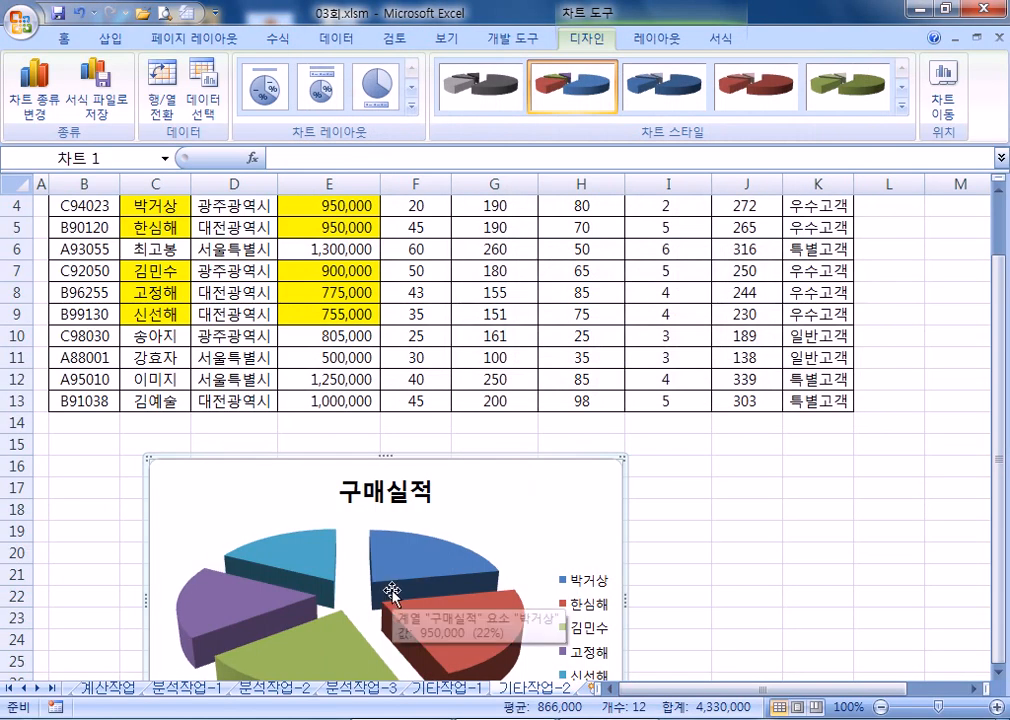
left_click(385, 578)
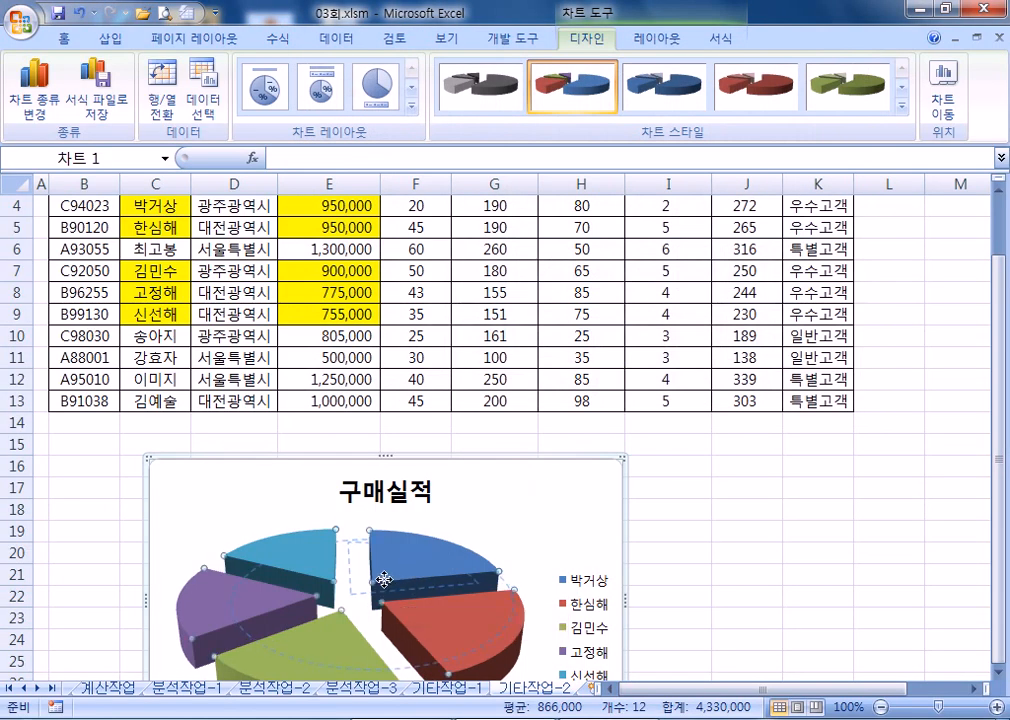
left_click_drag(385, 578, 394, 591)
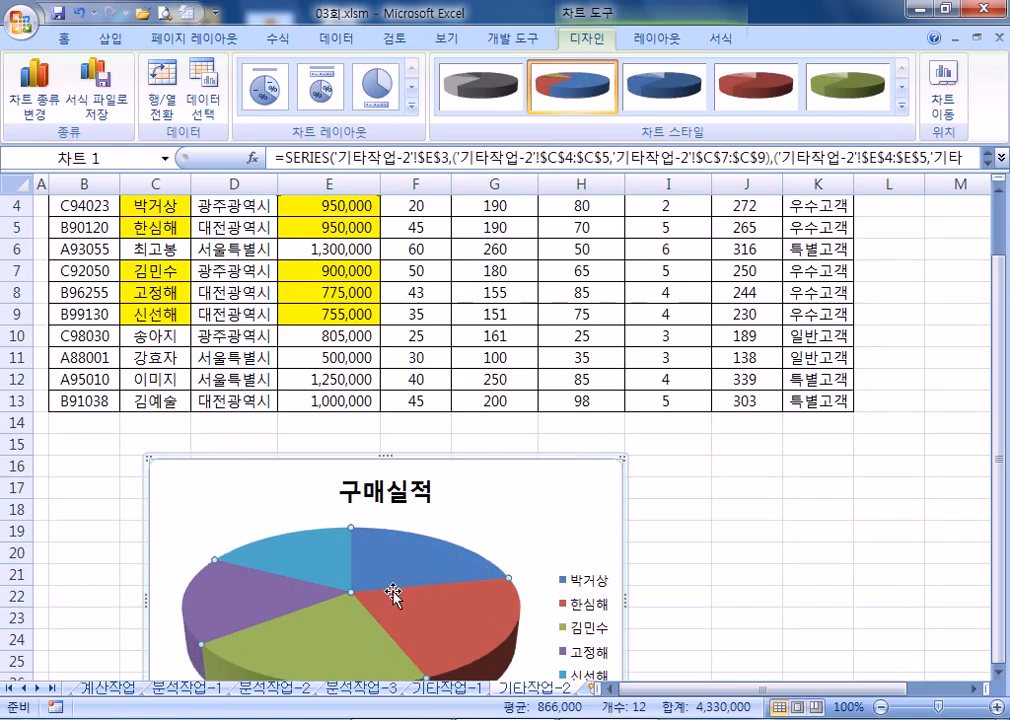
left_click(38, 100)
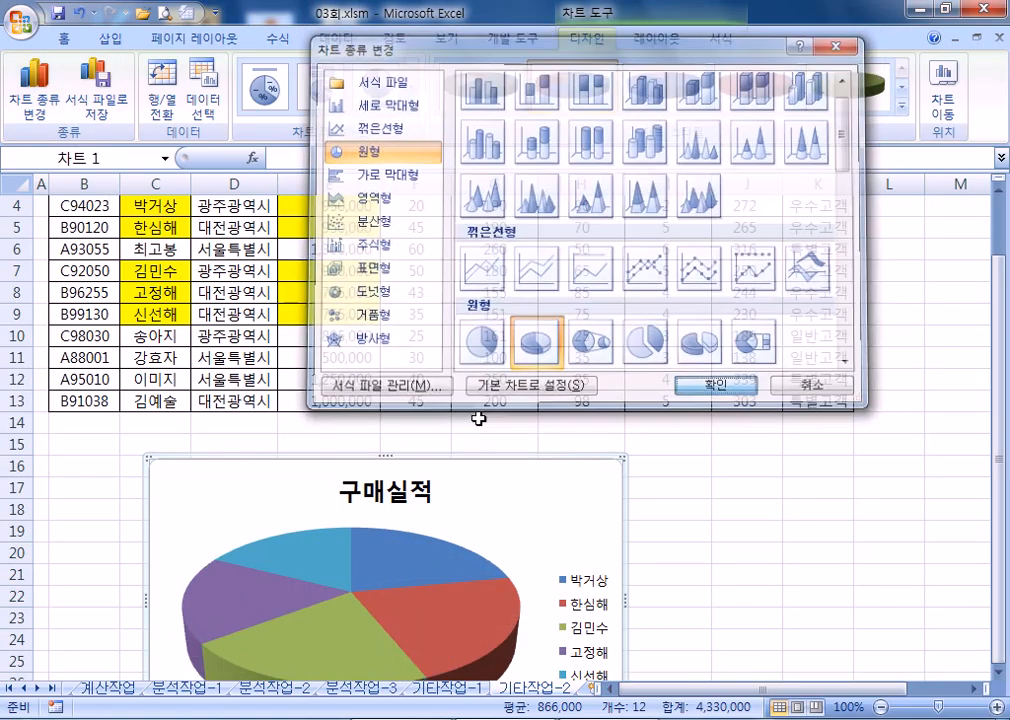
key("Return")
Move the chart below the table and enlarge it to span rows 14 to 33
scroll(449, 451, "down", 3)
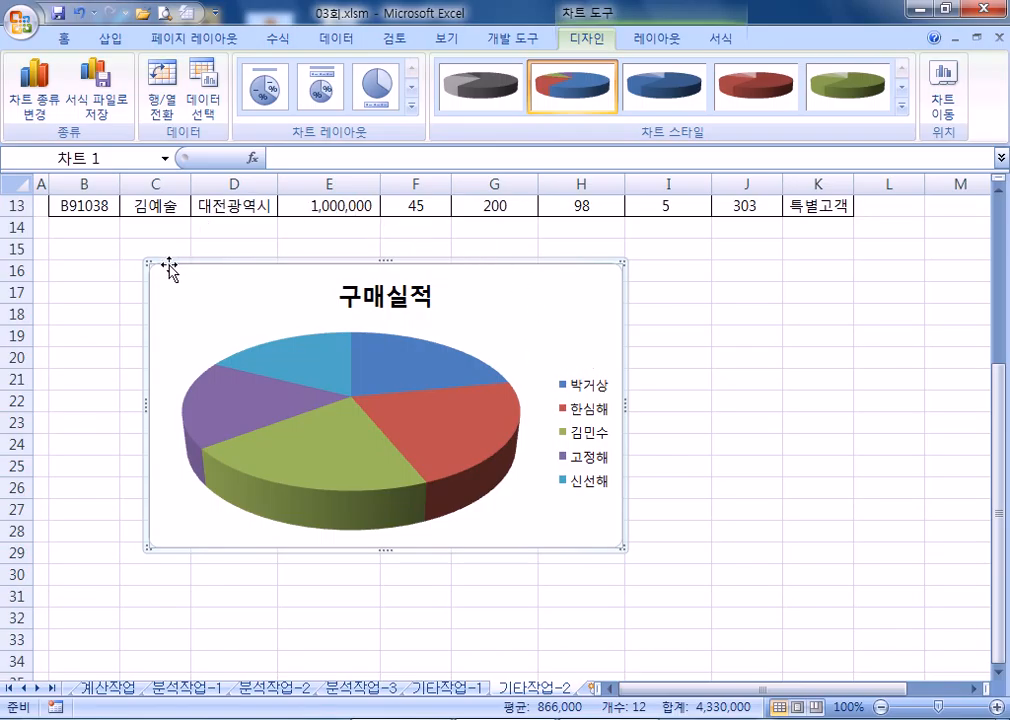
left_click_drag(168, 268, 70, 255)
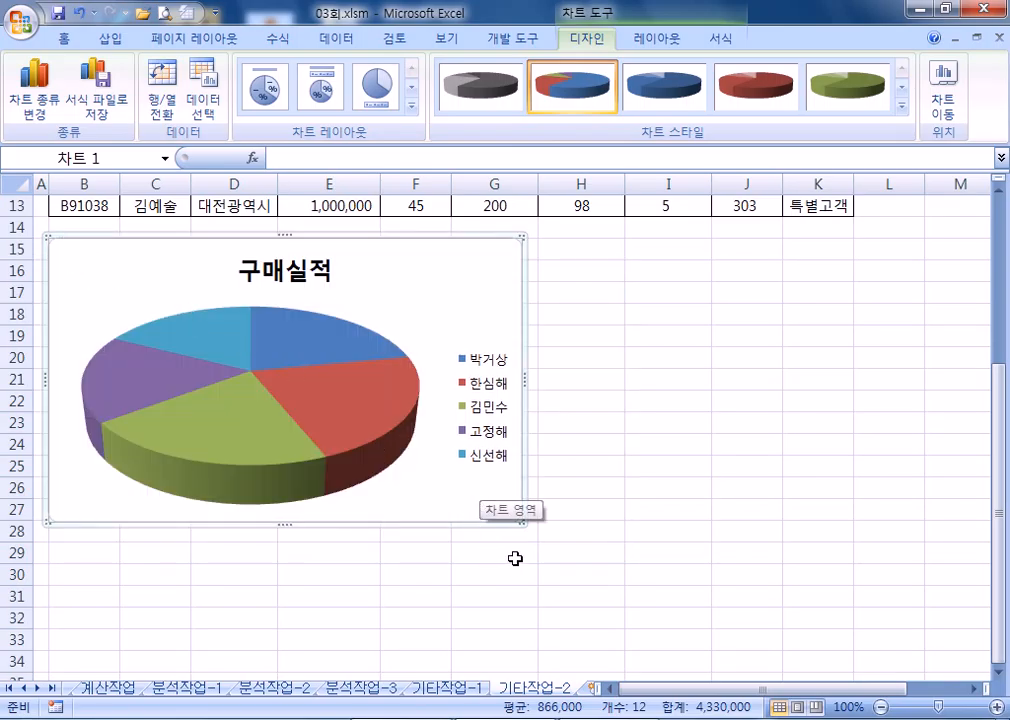
left_click_drag(523, 520, 600, 628)
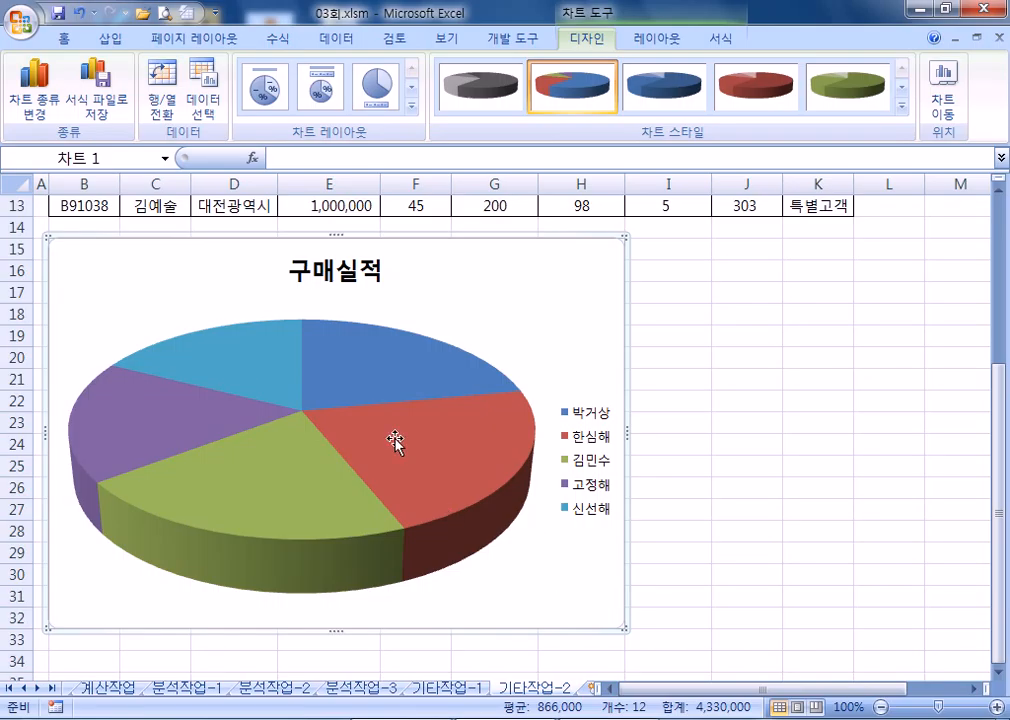
left_click(322, 280)
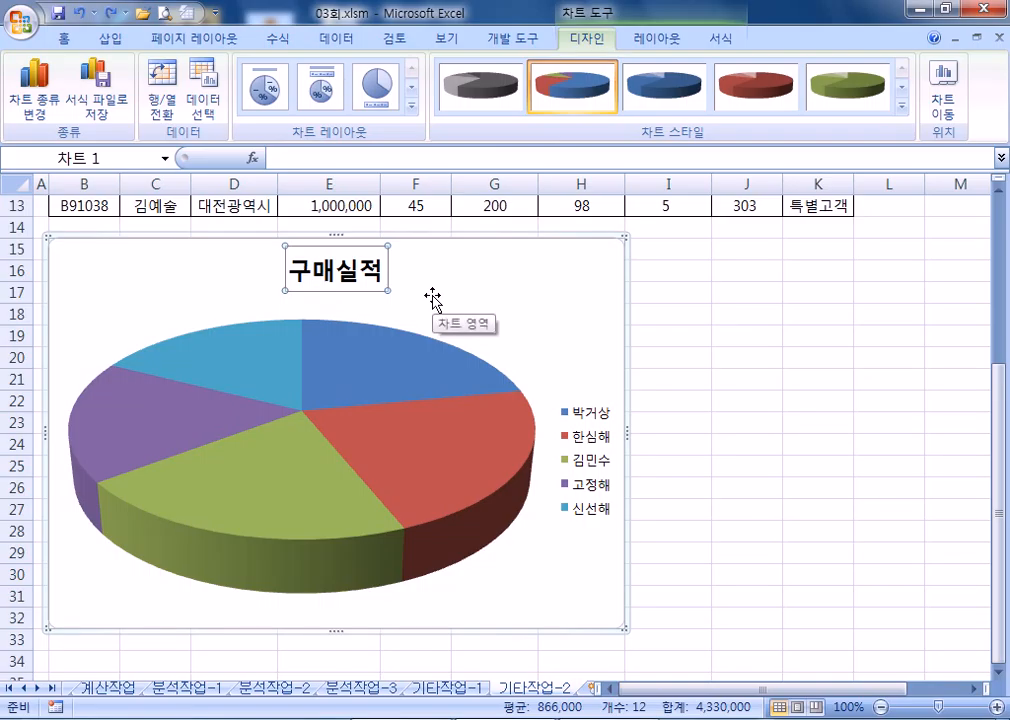
Retitle the chart 우수고객 관리 and set its font to 굴림
type("dntnrhror 관리")
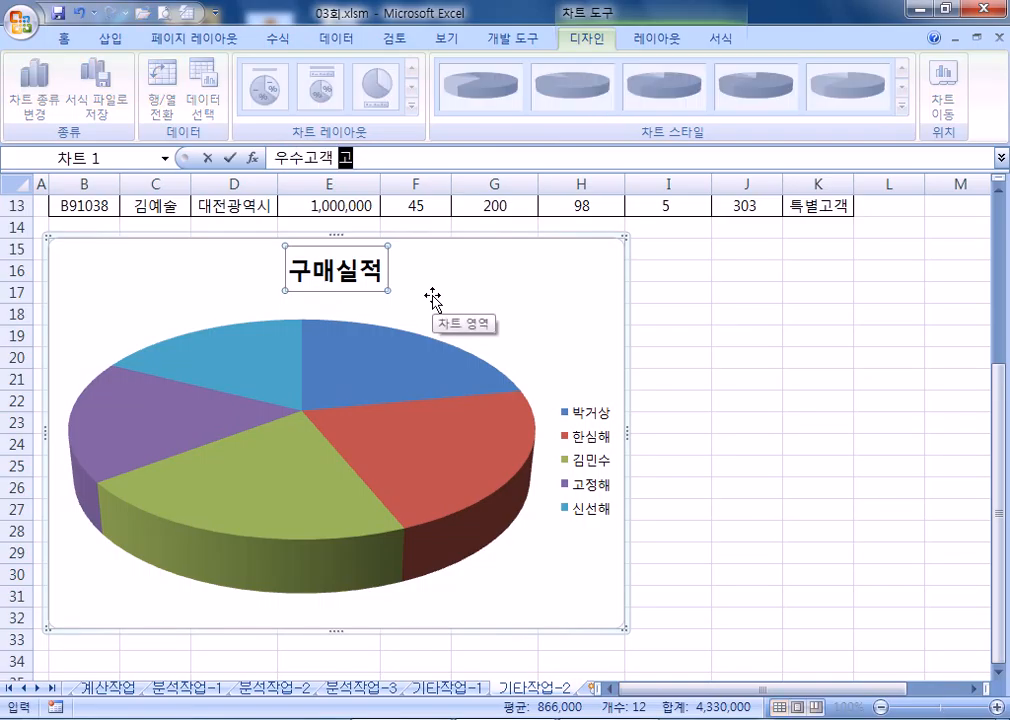
key("Return")
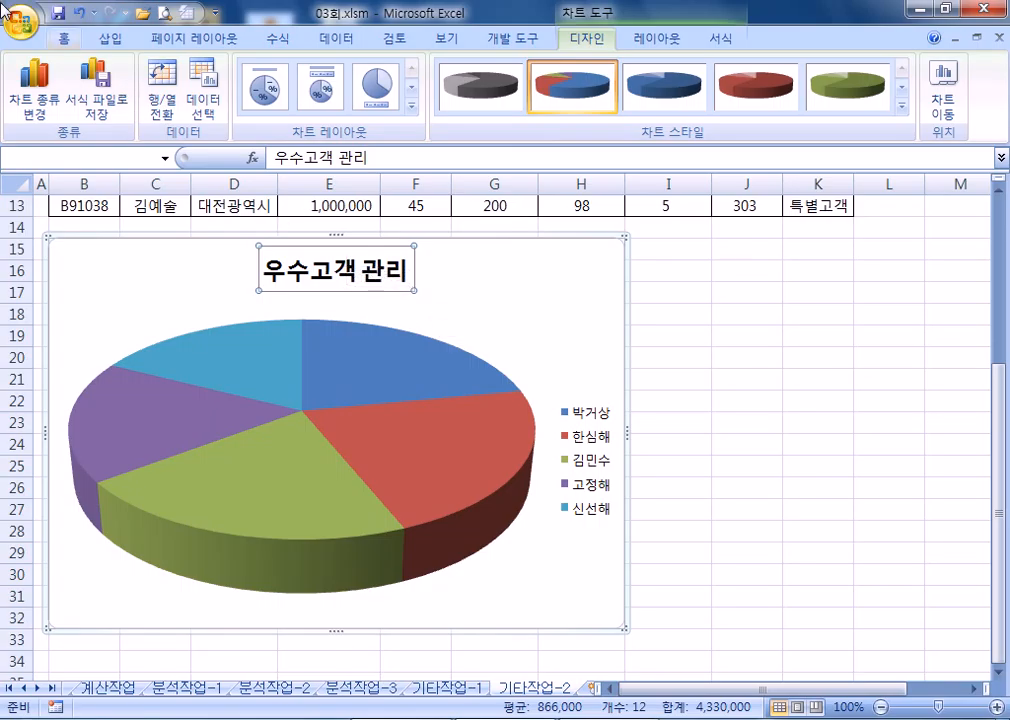
left_click(68, 39)
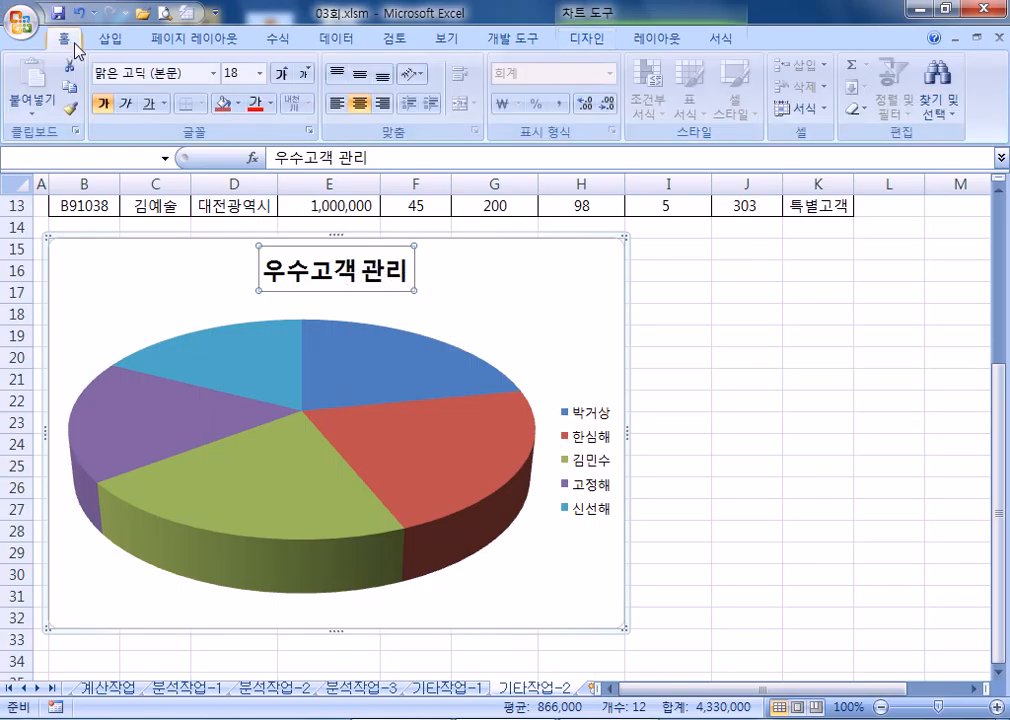
left_click(213, 75)
type("ㄱ")
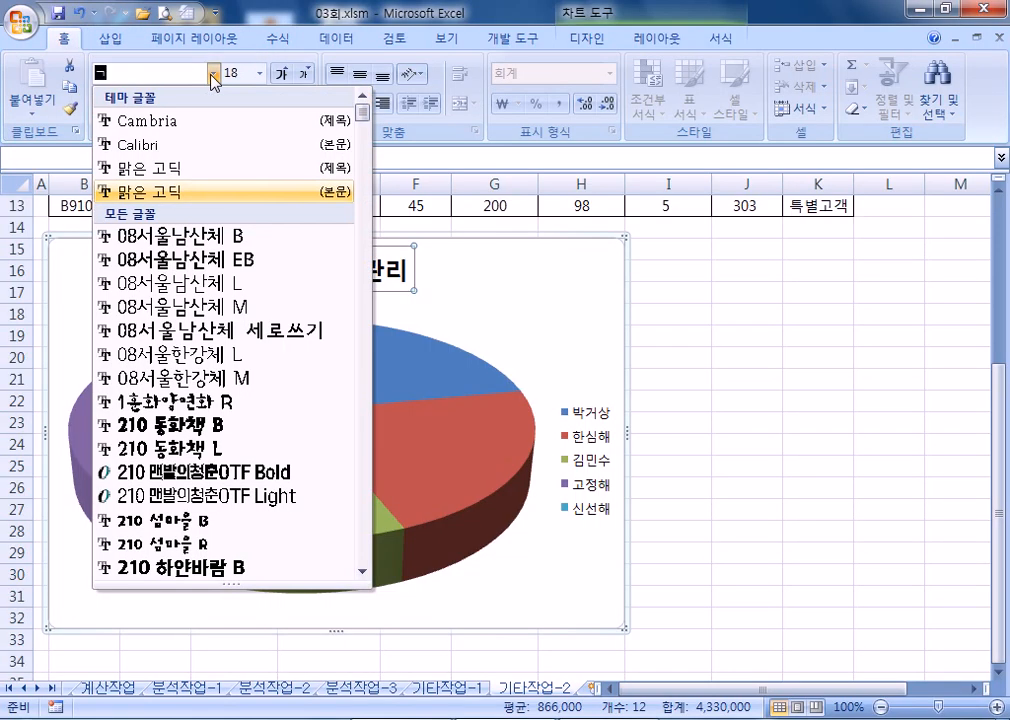
type("굴림")
key("Return")
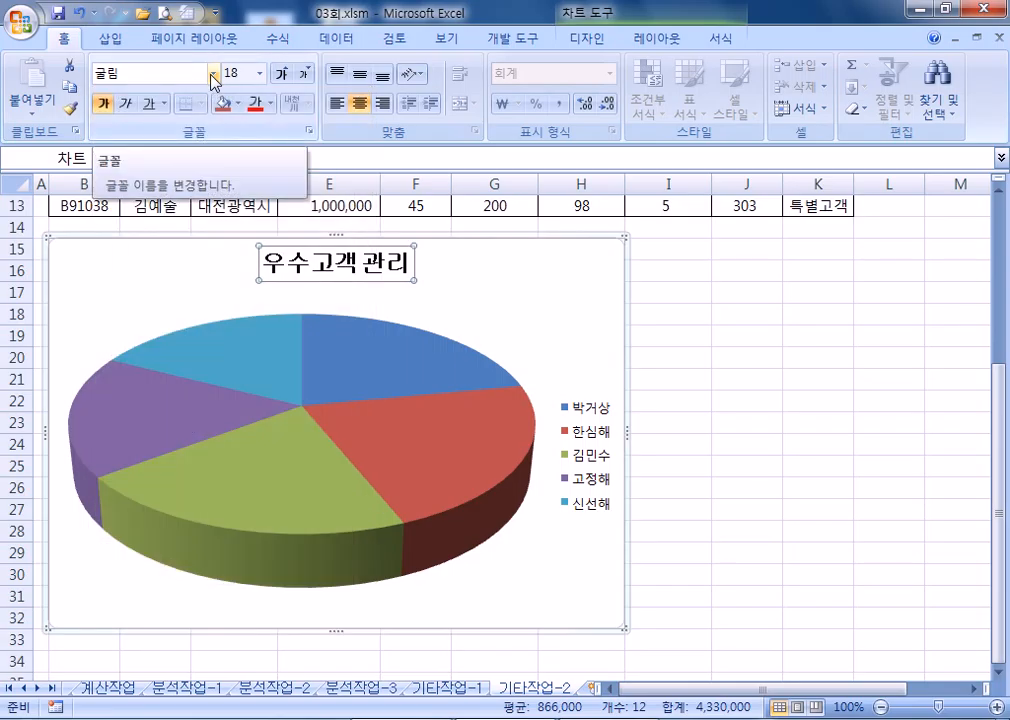
Make the title non-bold at 12 points with a red fill
left_click(109, 103)
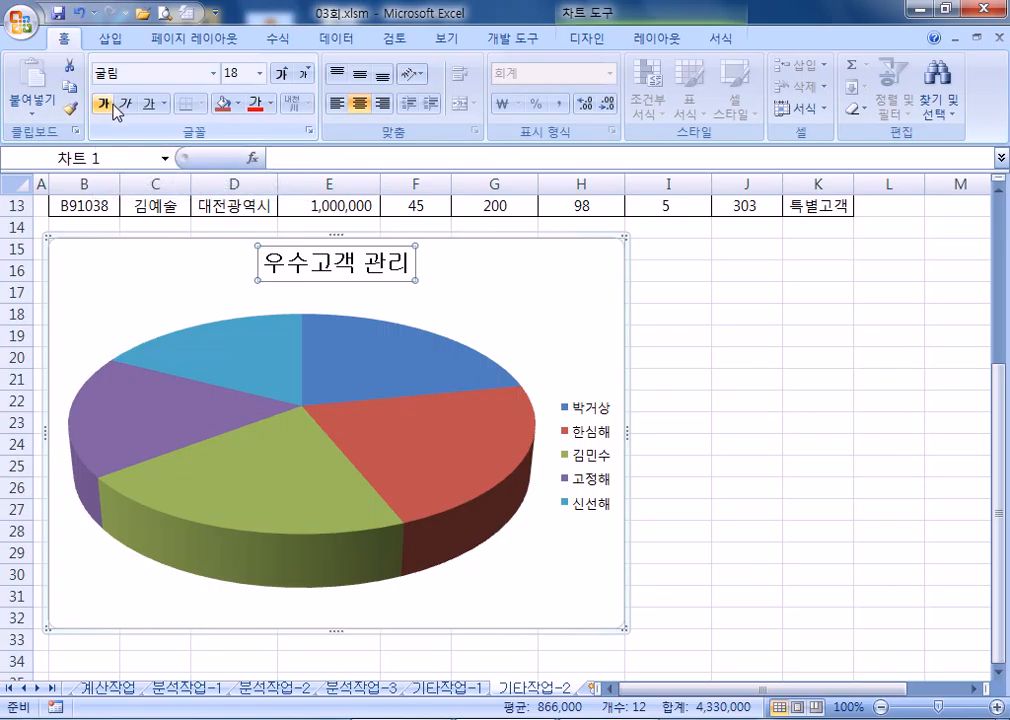
left_click(305, 76)
left_click(305, 76)
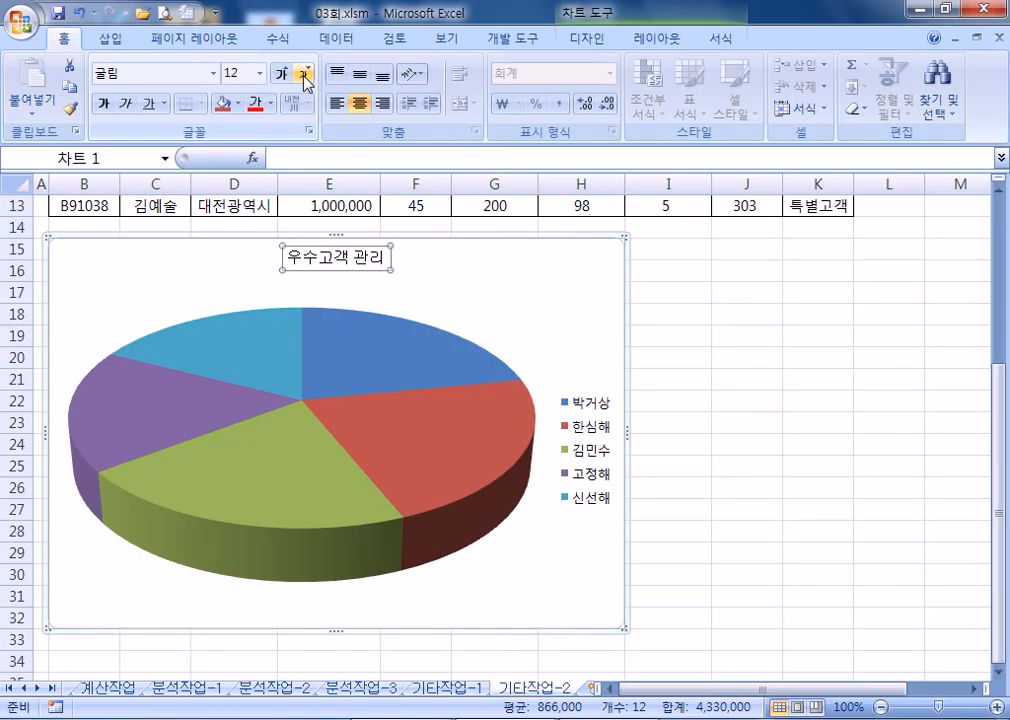
left_click(237, 104)
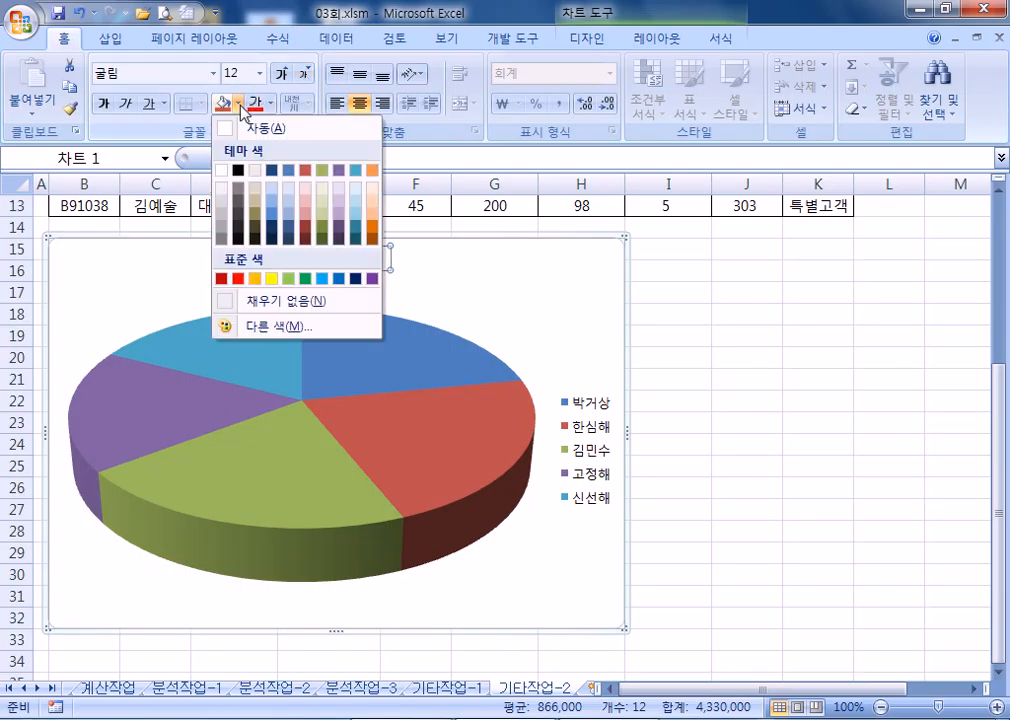
left_click(238, 279)
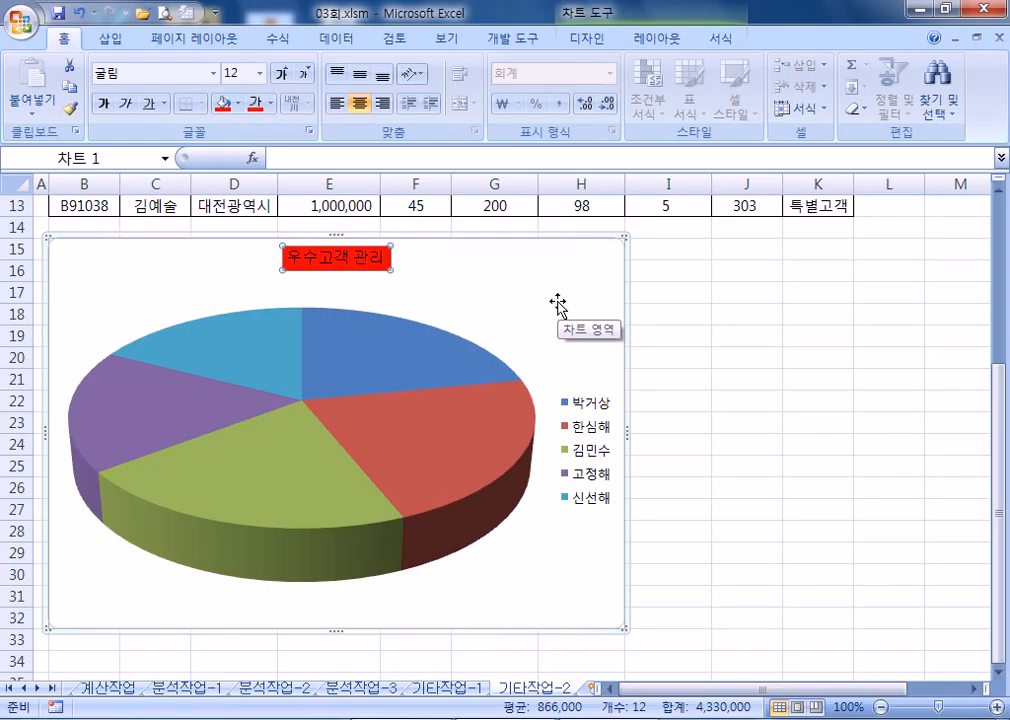
left_click(393, 377)
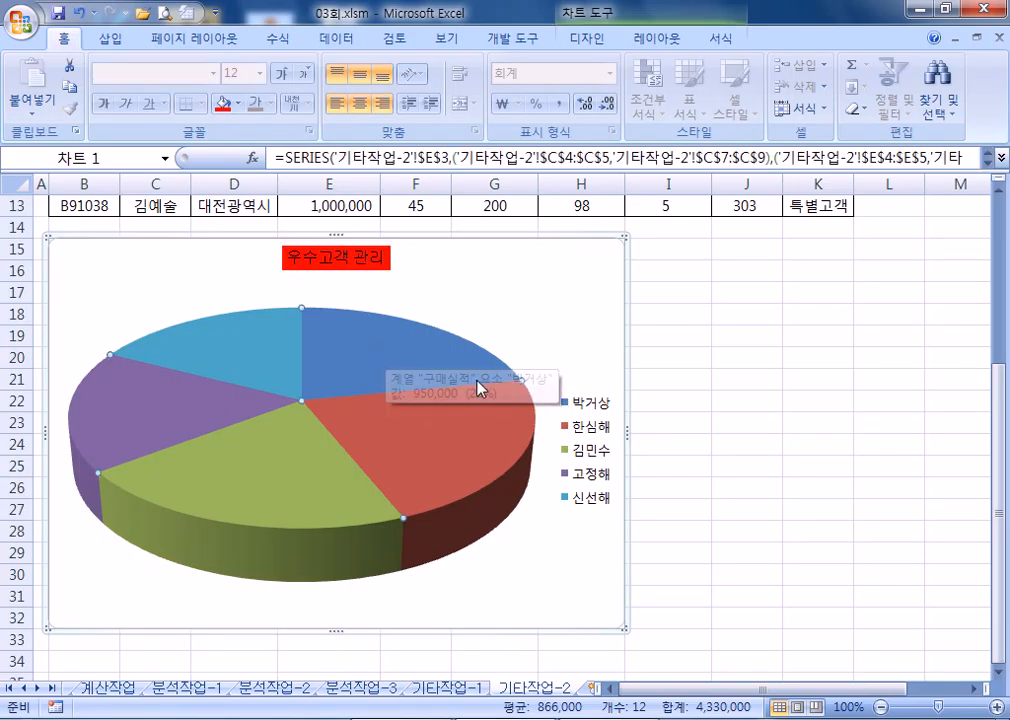
left_click(415, 360)
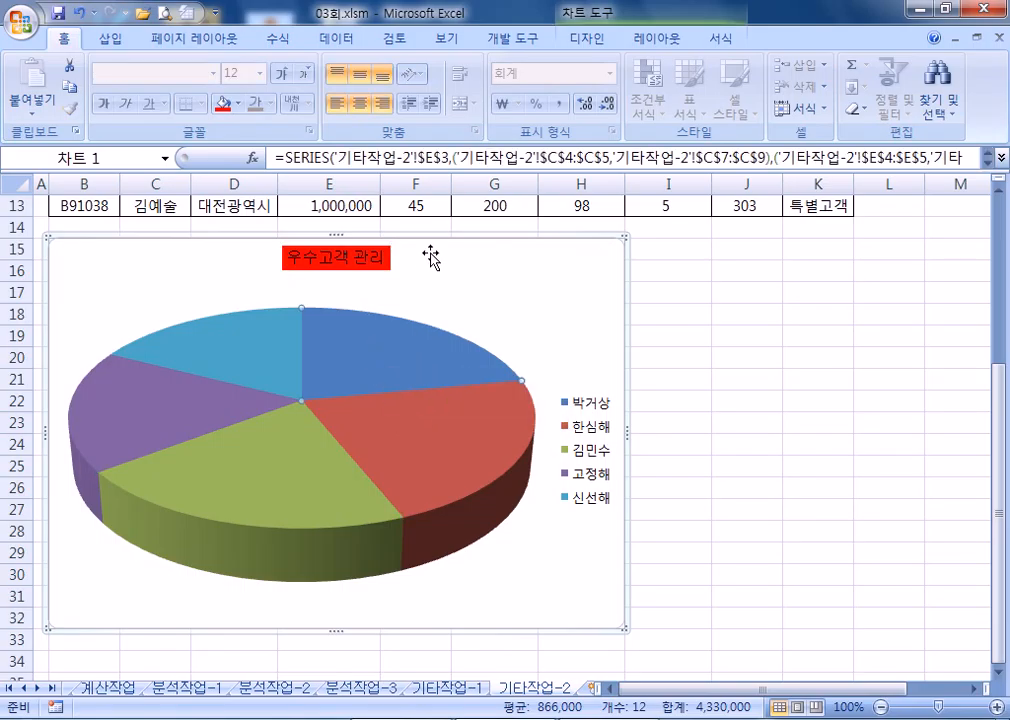
left_click(668, 42)
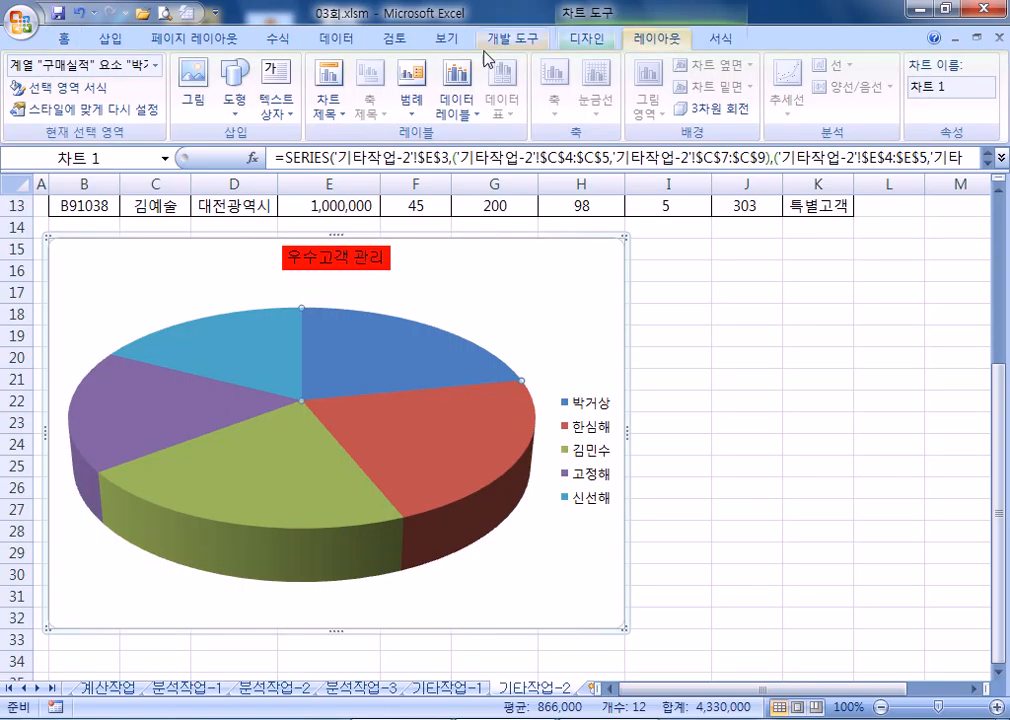
left_click(459, 105)
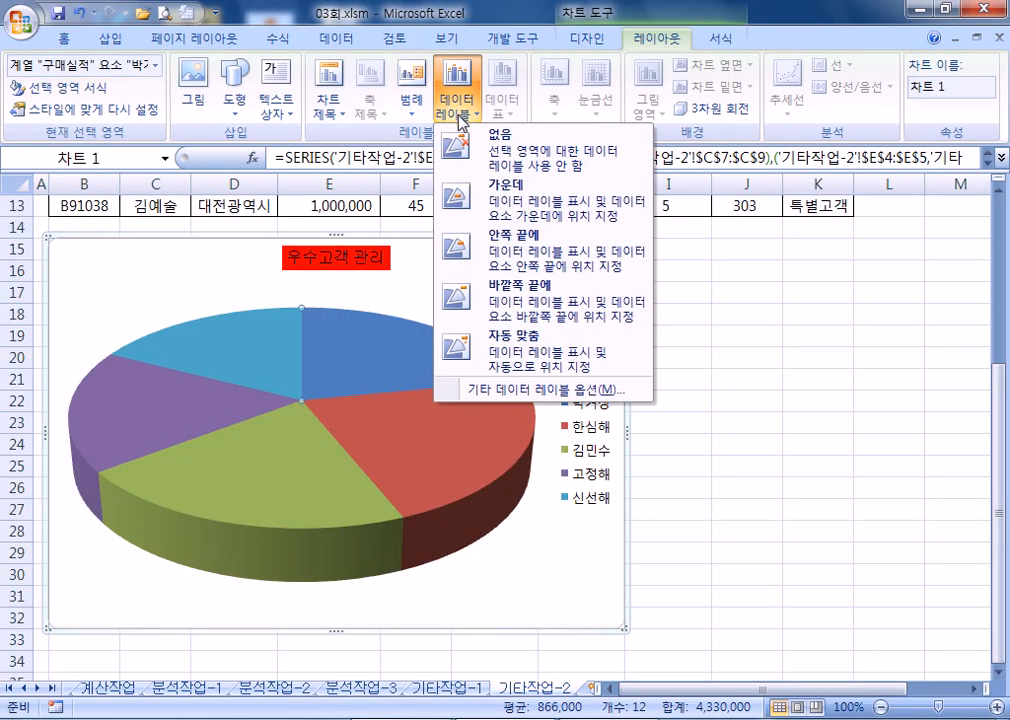
left_click(530, 392)
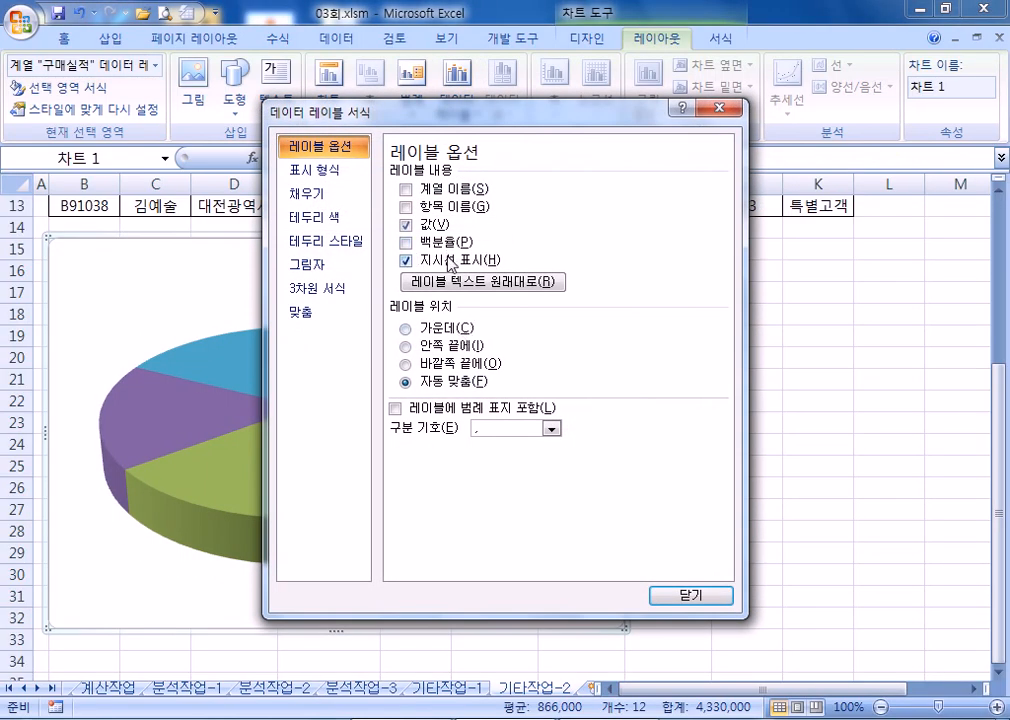
left_click_drag(476, 113, 735, 240)
left_click(976, 234)
key("Delete")
Label the 박거상 slice at Inside End with its percentage instead of the value
left_click(398, 364)
left_click(398, 364)
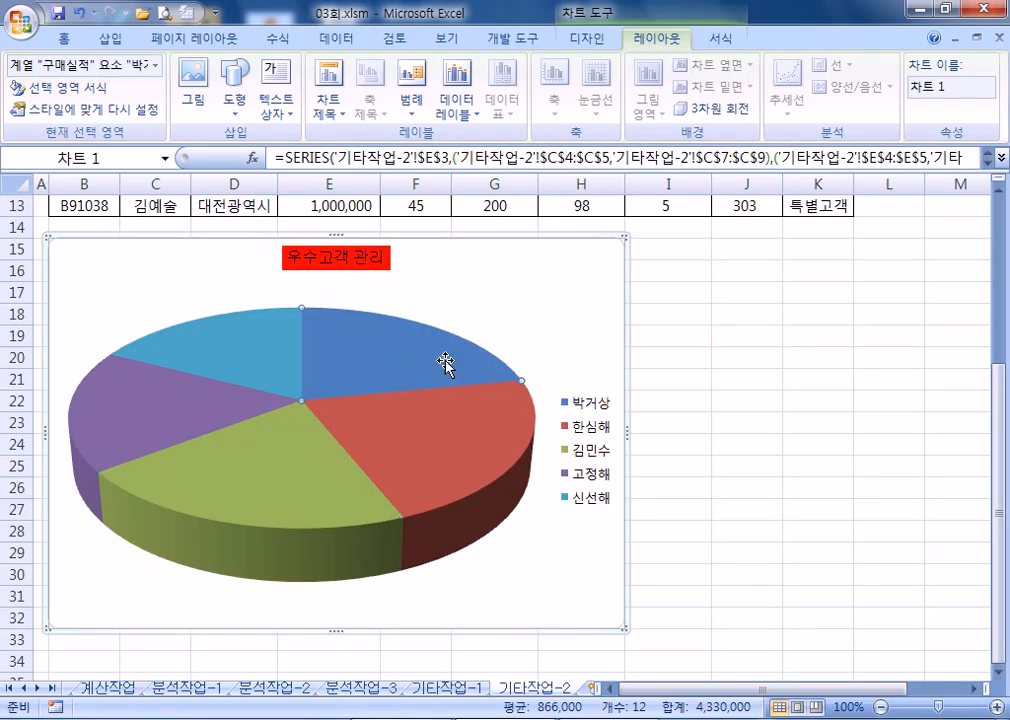
left_click(457, 112)
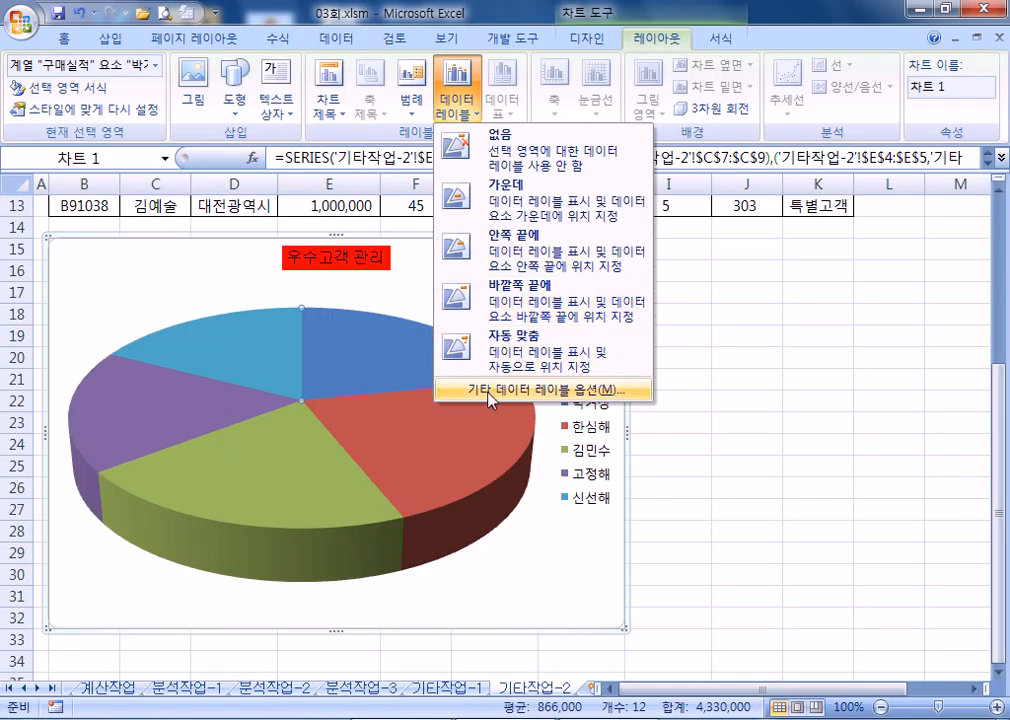
left_click(576, 391)
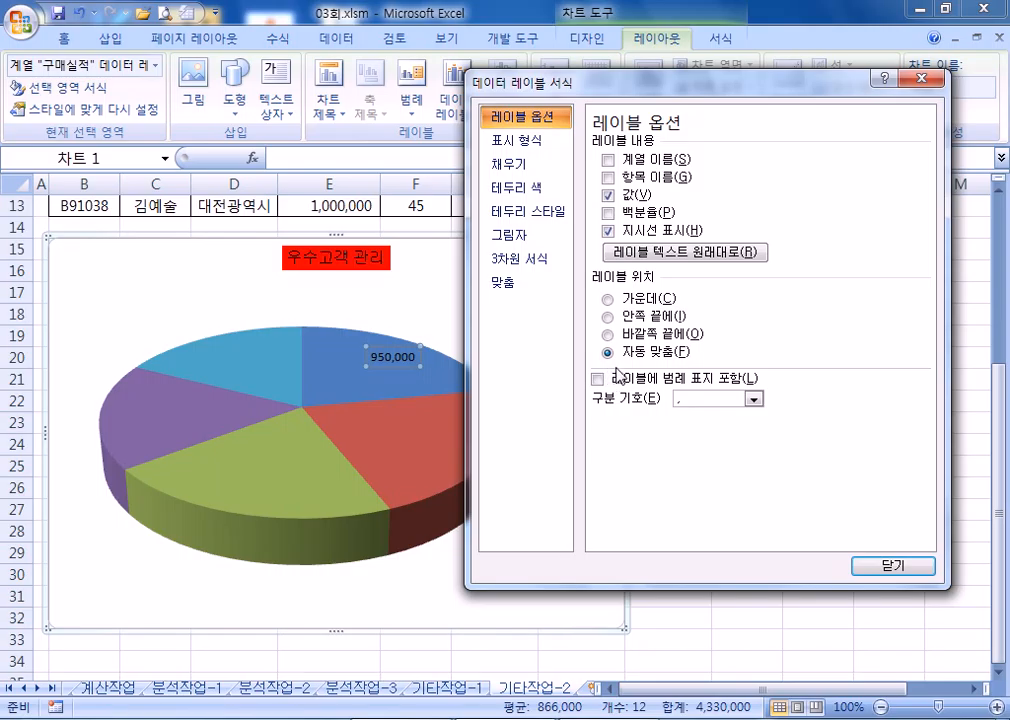
left_click(609, 317)
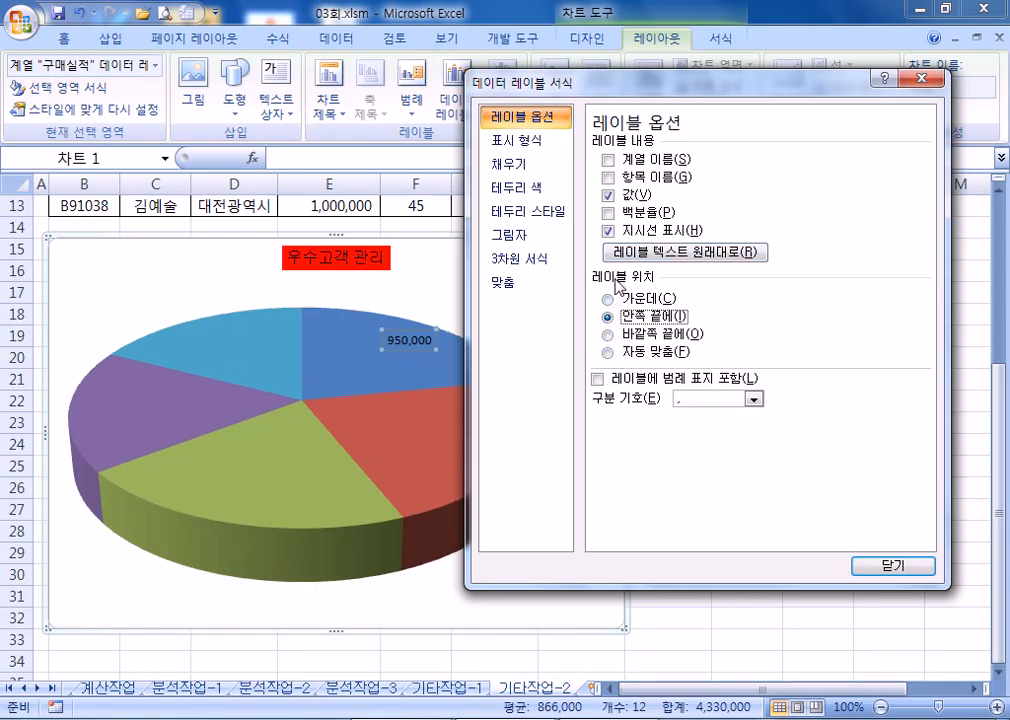
left_click(608, 195)
left_click(607, 213)
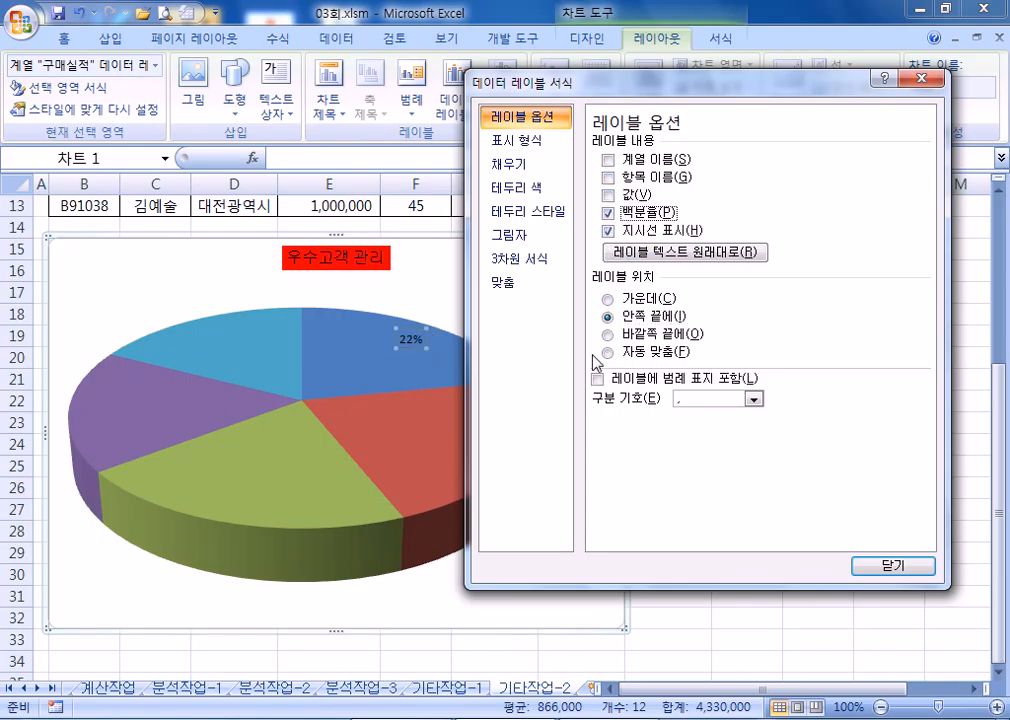
left_click(608, 231)
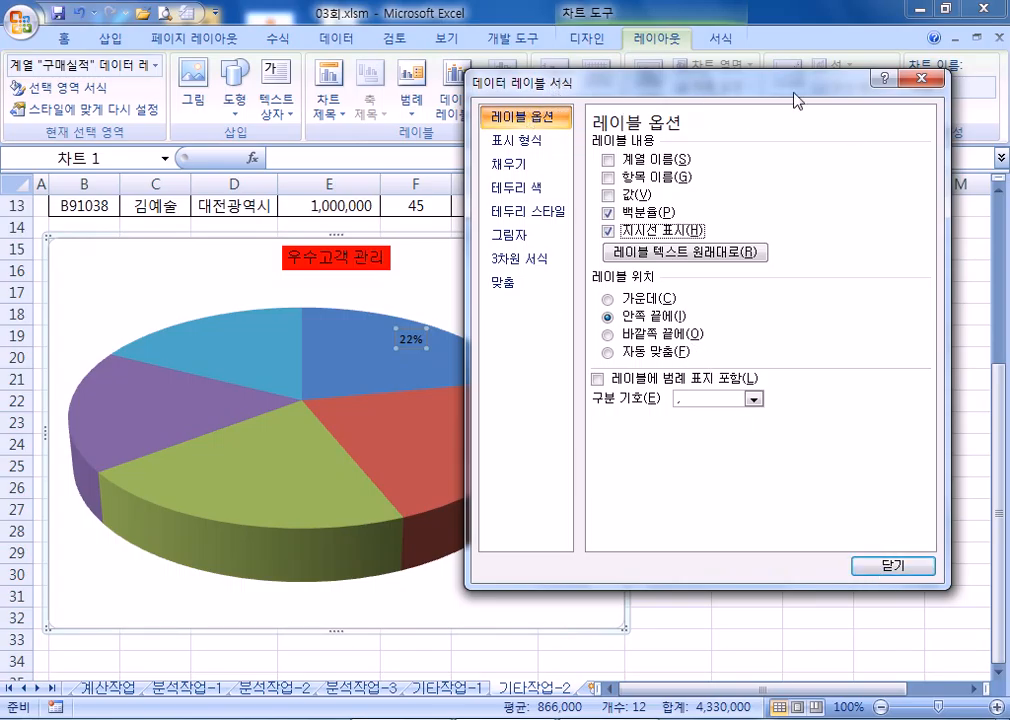
left_click_drag(630, 80, 985, 137)
left_click(482, 330)
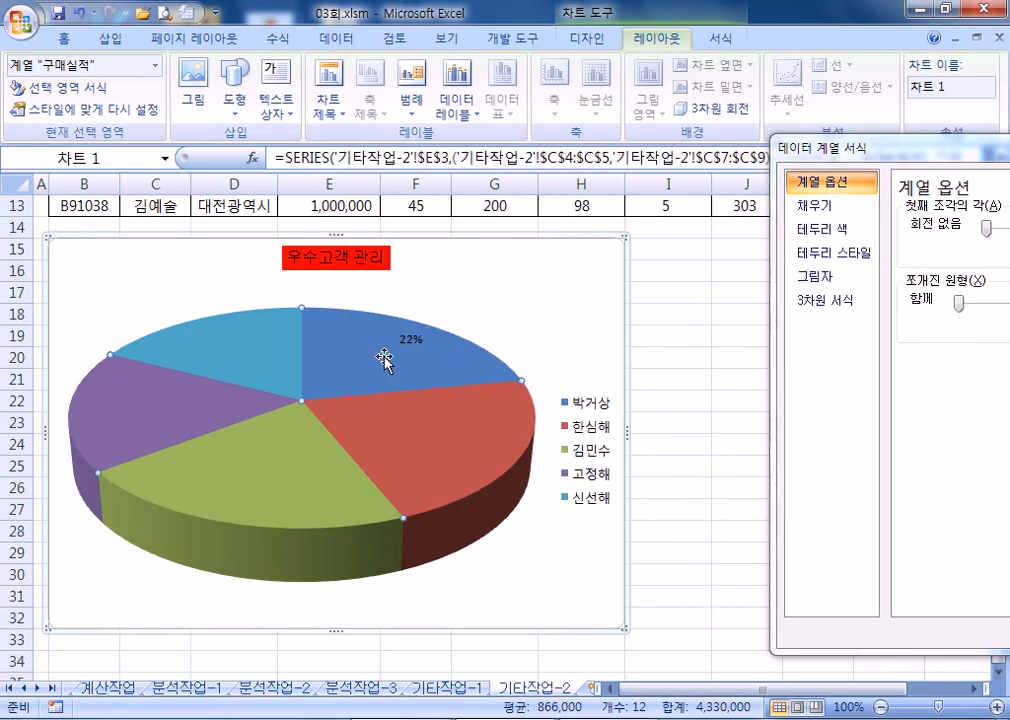
Explode the blue 박거상 slice outward and set the legend position to Bottom
left_click(355, 362)
mouse_move(352, 360)
left_mouse_down()
mouse_move(361, 331)
mouse_move(355, 380)
mouse_move(414, 339)
mouse_move(349, 377)
left_mouse_up()
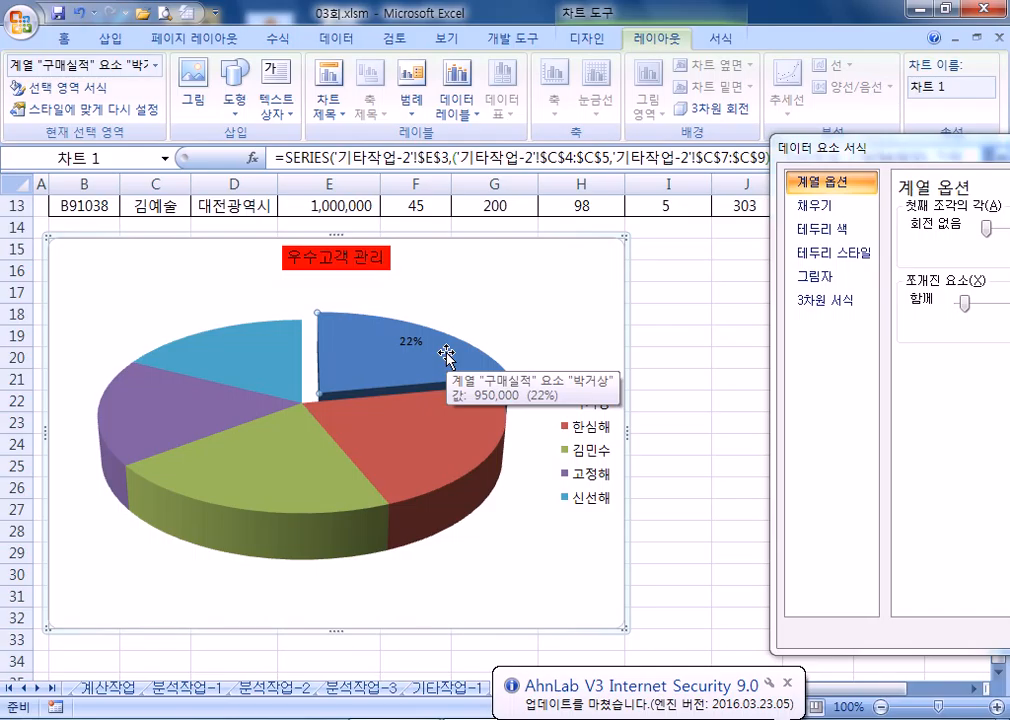
left_click(604, 449)
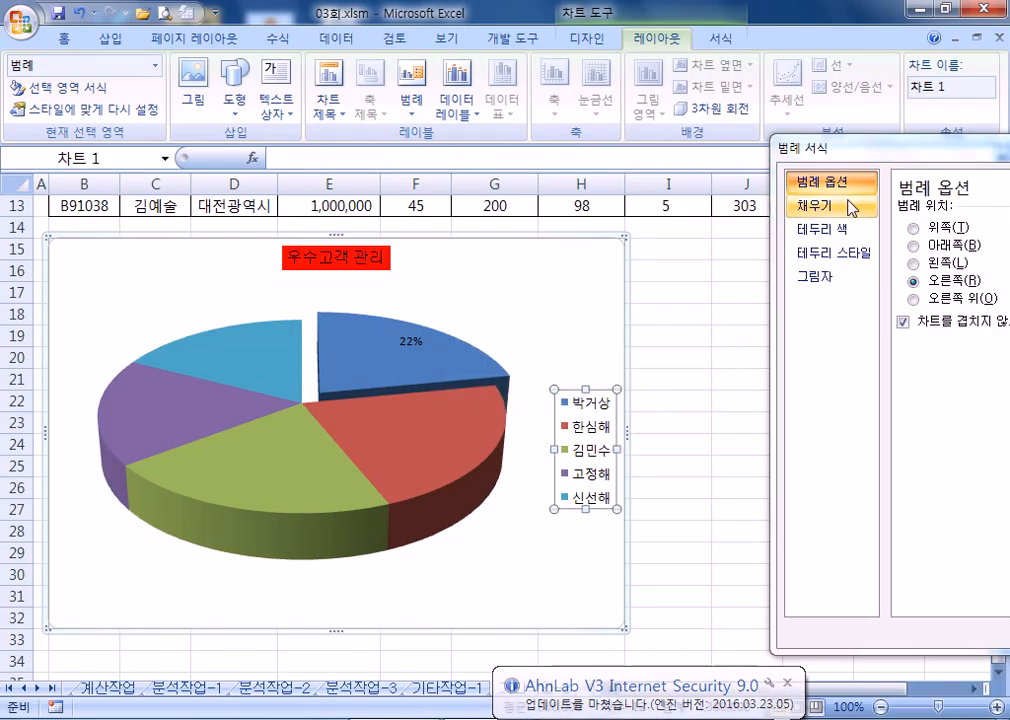
left_click_drag(845, 157, 770, 203)
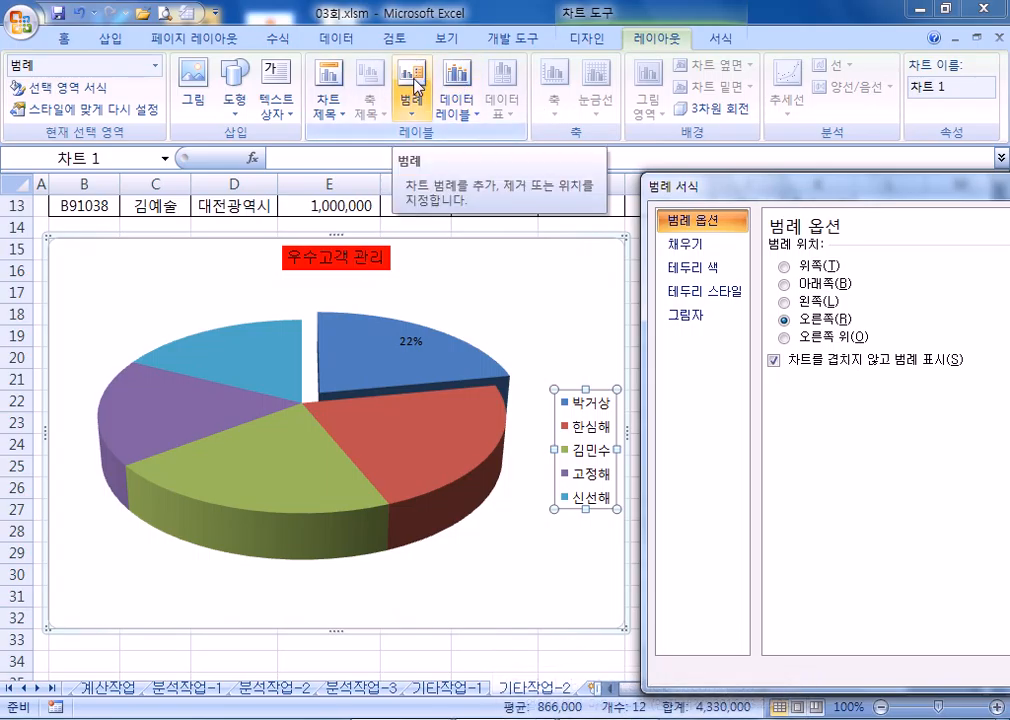
left_click(414, 84)
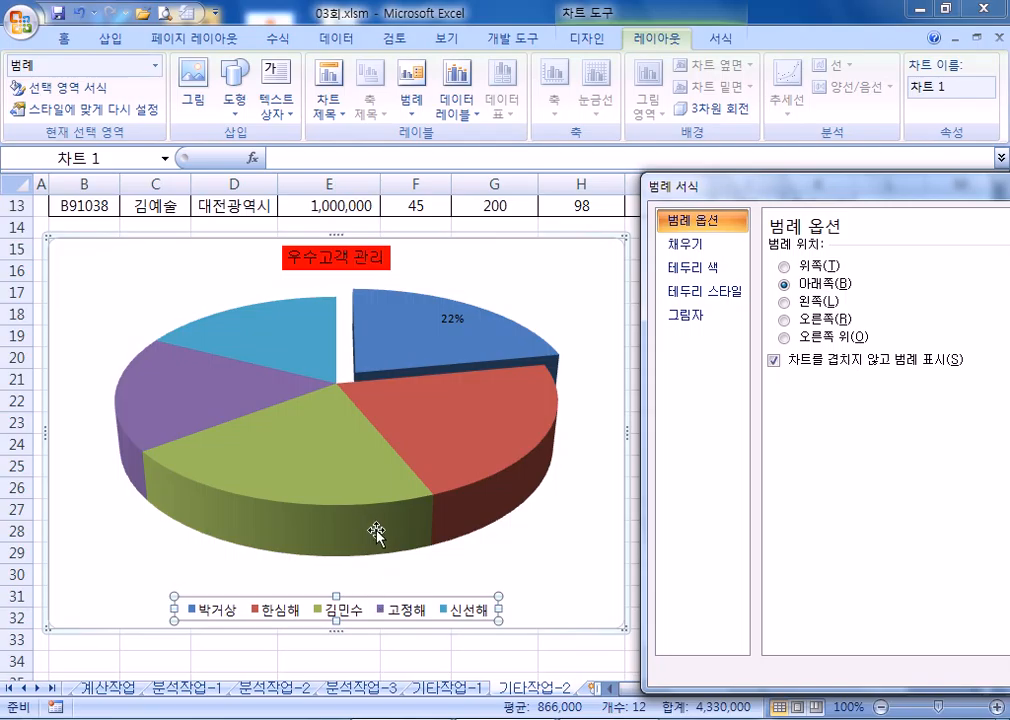
left_click(58, 37)
Enlarge the legend font two steps, make it bold, and give it a solid black border
left_click(287, 76)
left_click(287, 76)
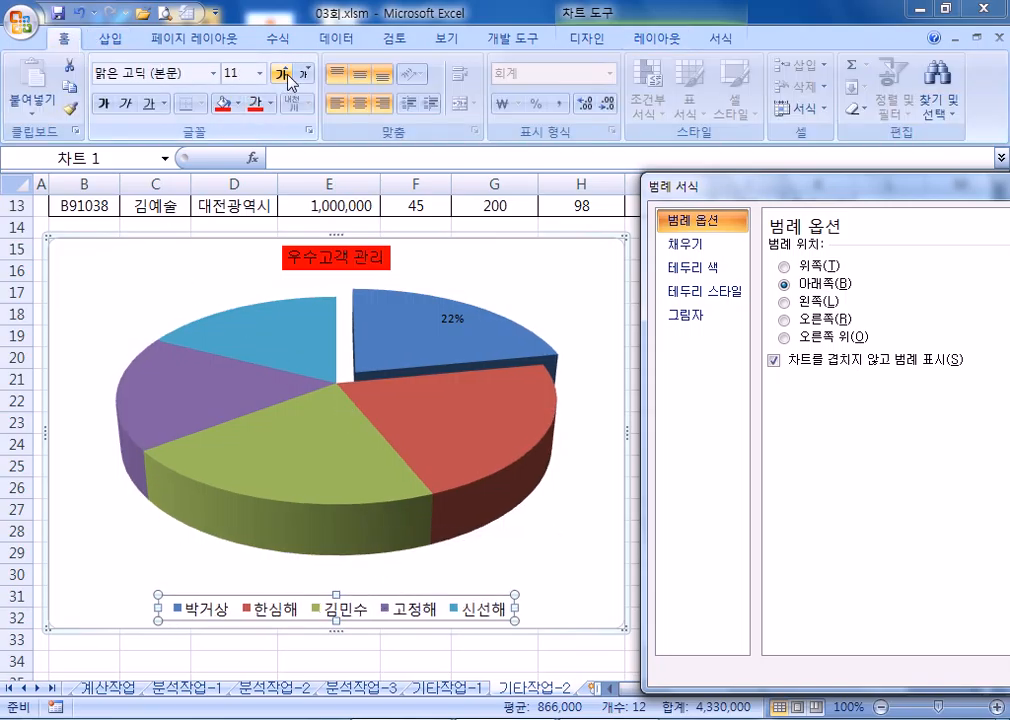
left_click(103, 104)
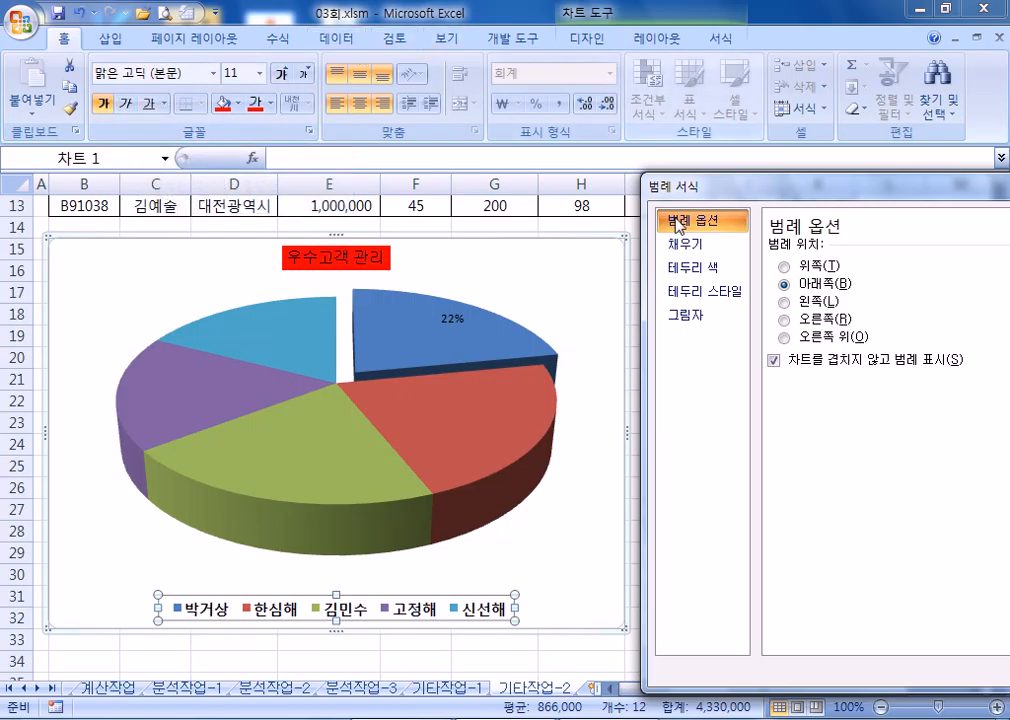
left_click(709, 273)
left_click(712, 290)
left_click(705, 268)
left_click(797, 267)
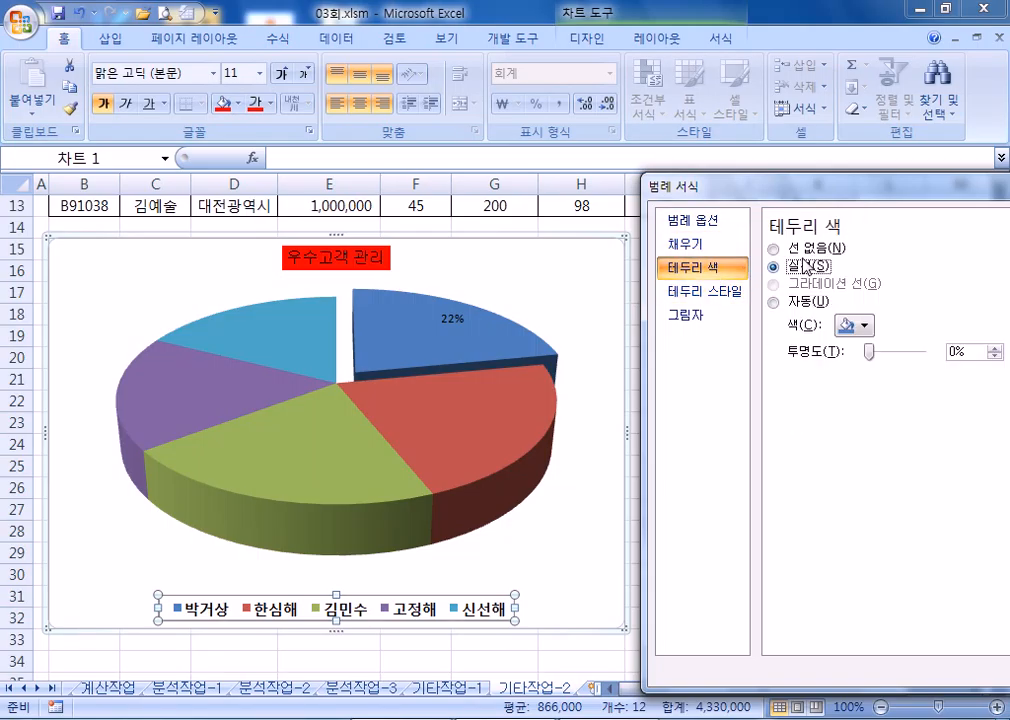
left_click(853, 325)
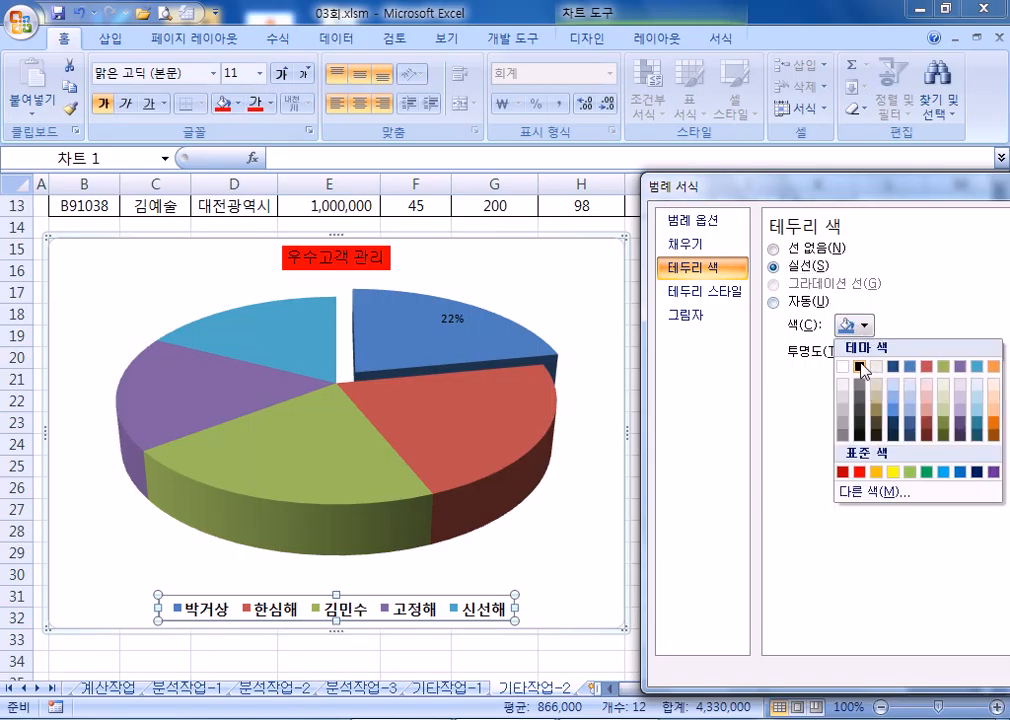
left_click(857, 368)
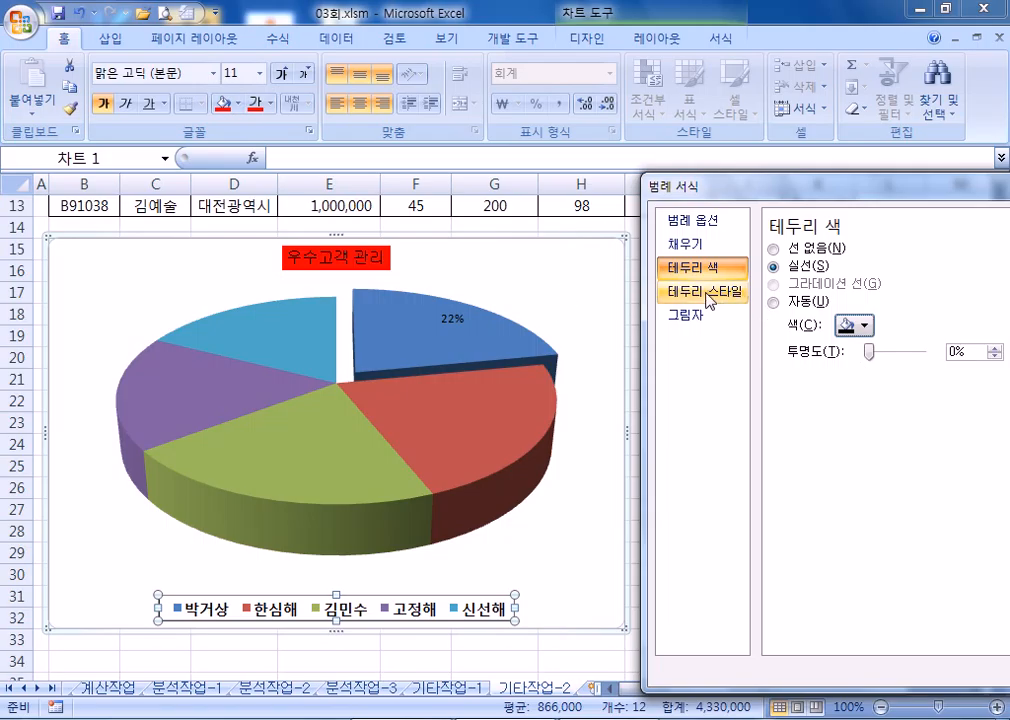
Give the legend a solid white fill
left_click(700, 243)
left_click(805, 267)
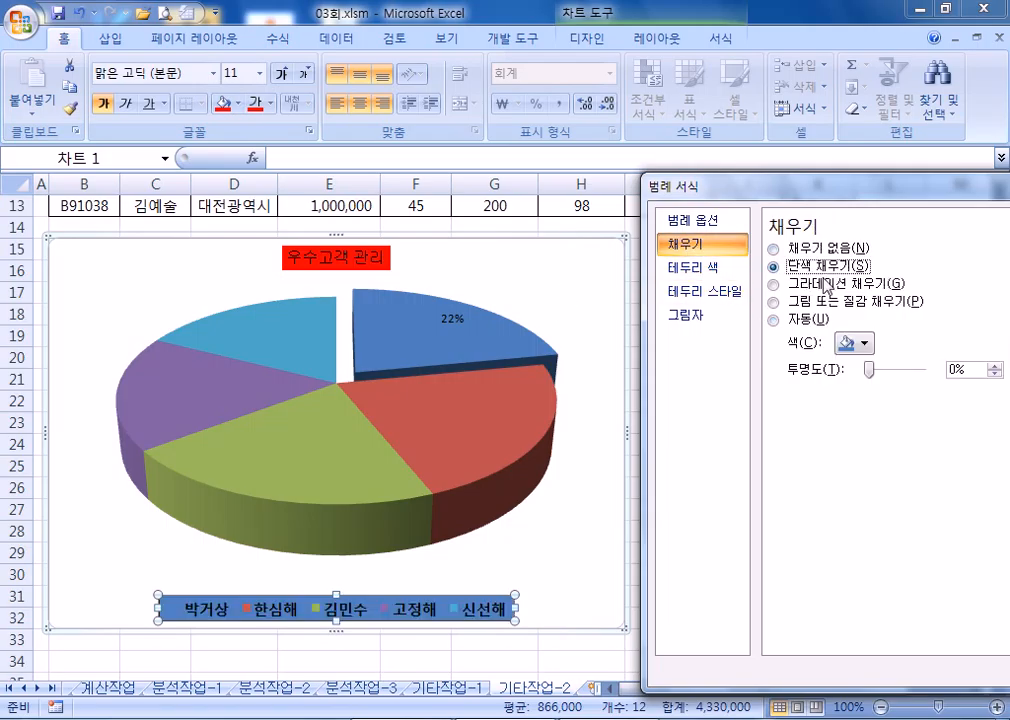
left_click(855, 342)
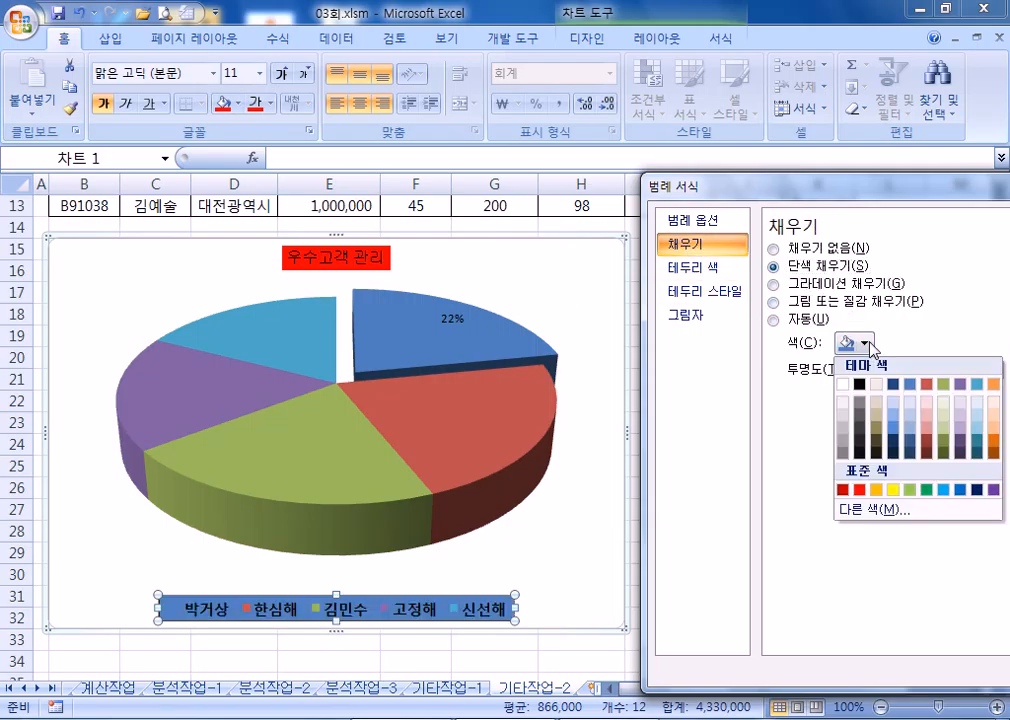
left_click(845, 385)
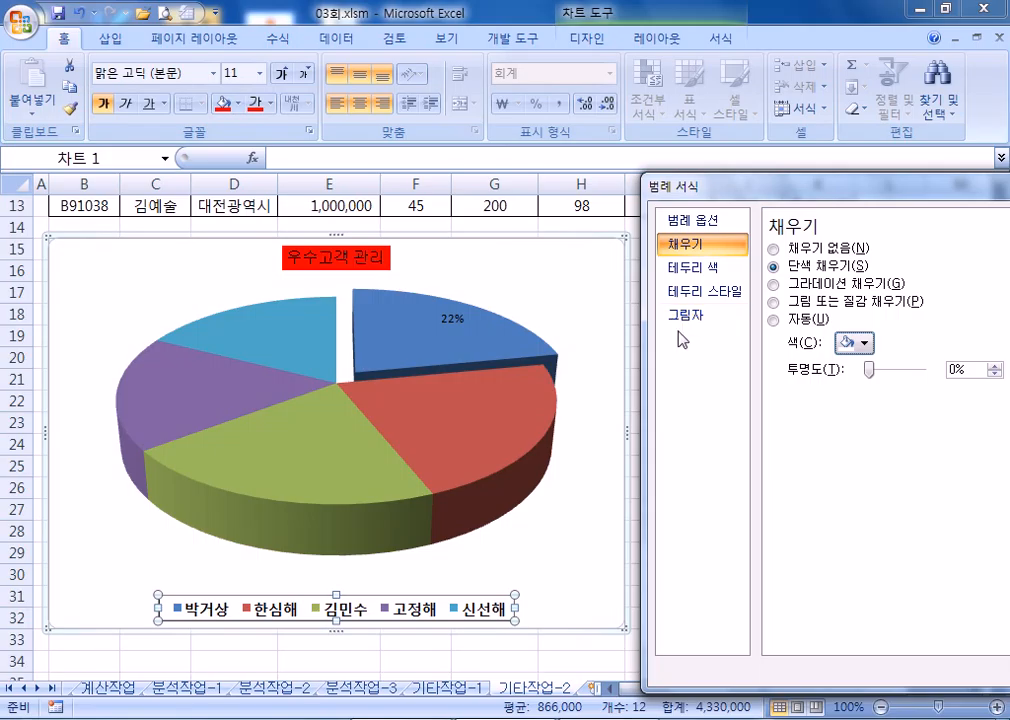
left_click_drag(718, 186, 670, 189)
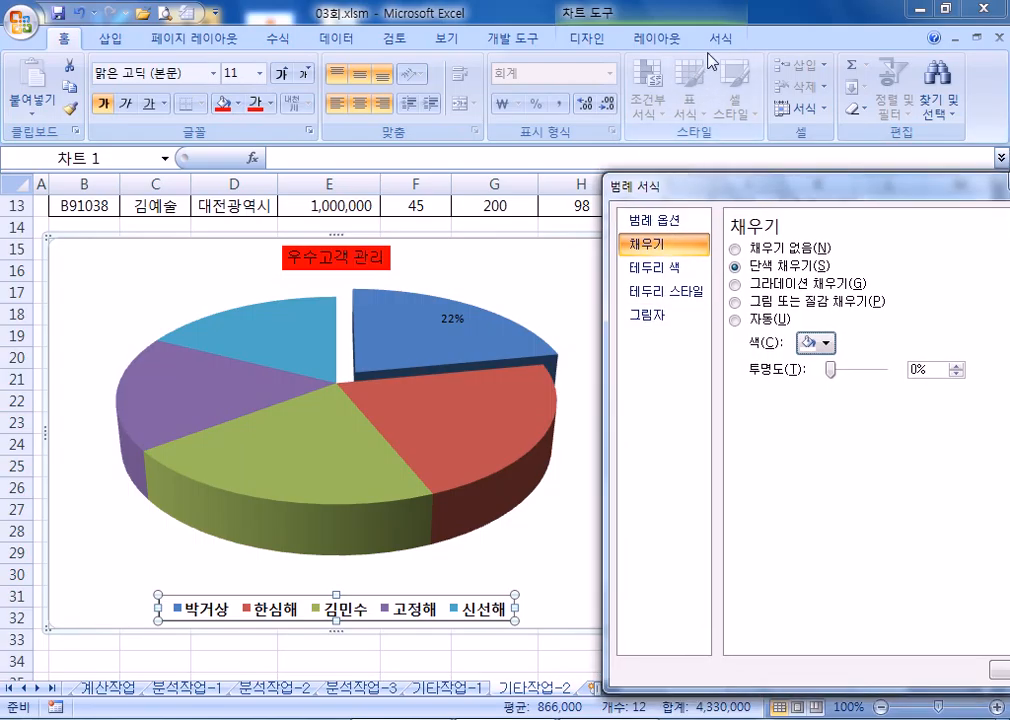
left_click(714, 40)
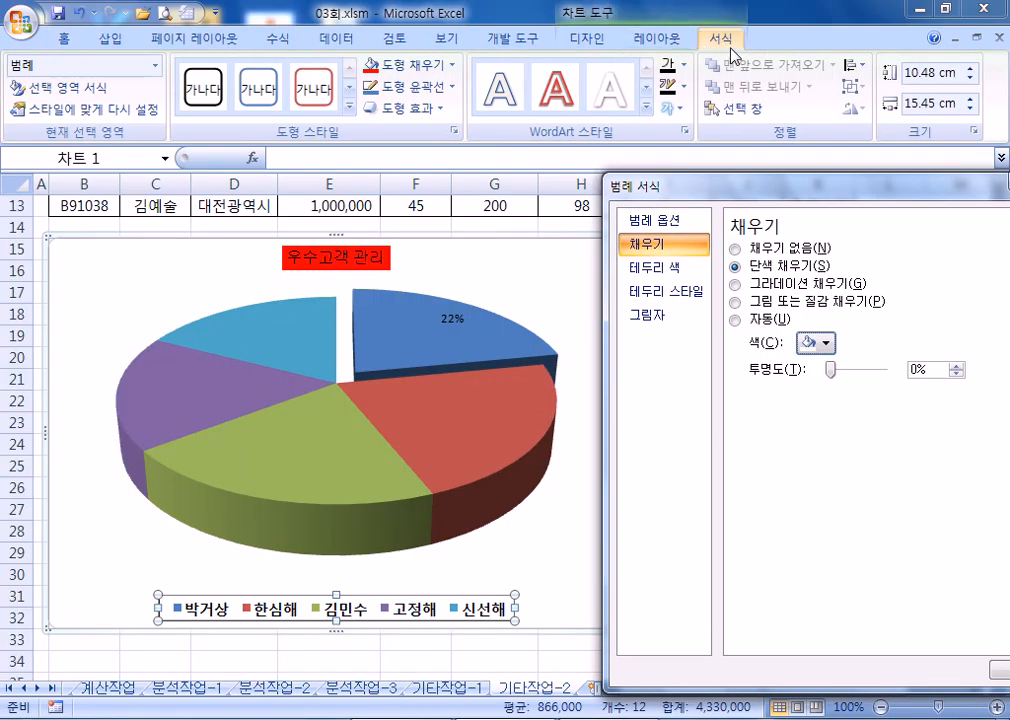
Apply a blue Glow shape effect to the chart legend
left_click(422, 113)
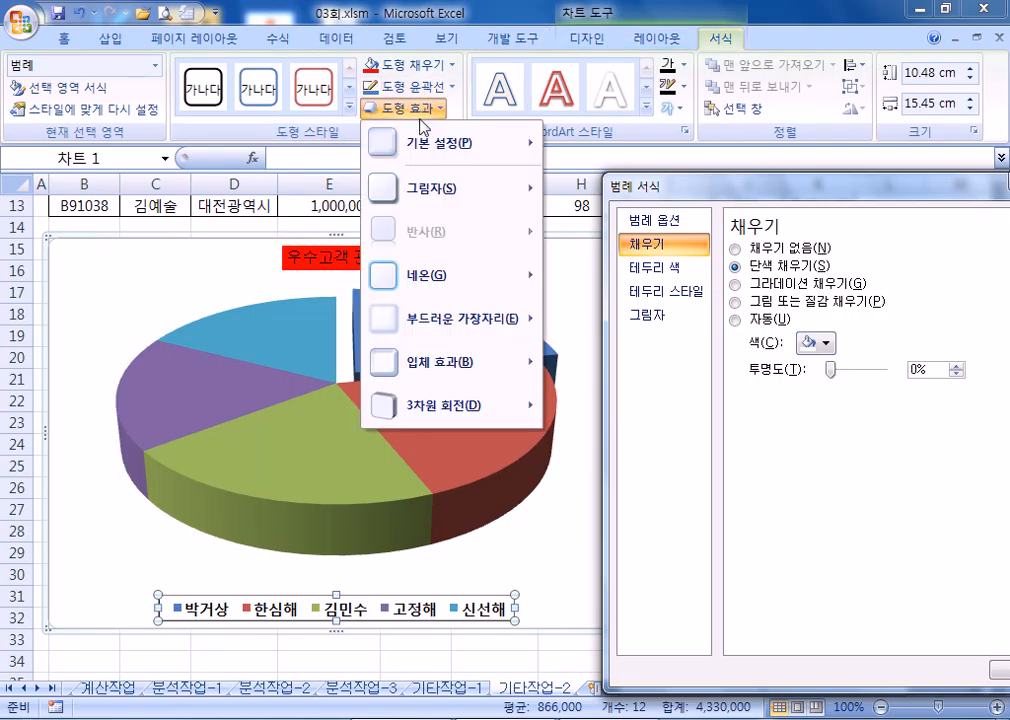
mouse_move(426, 286)
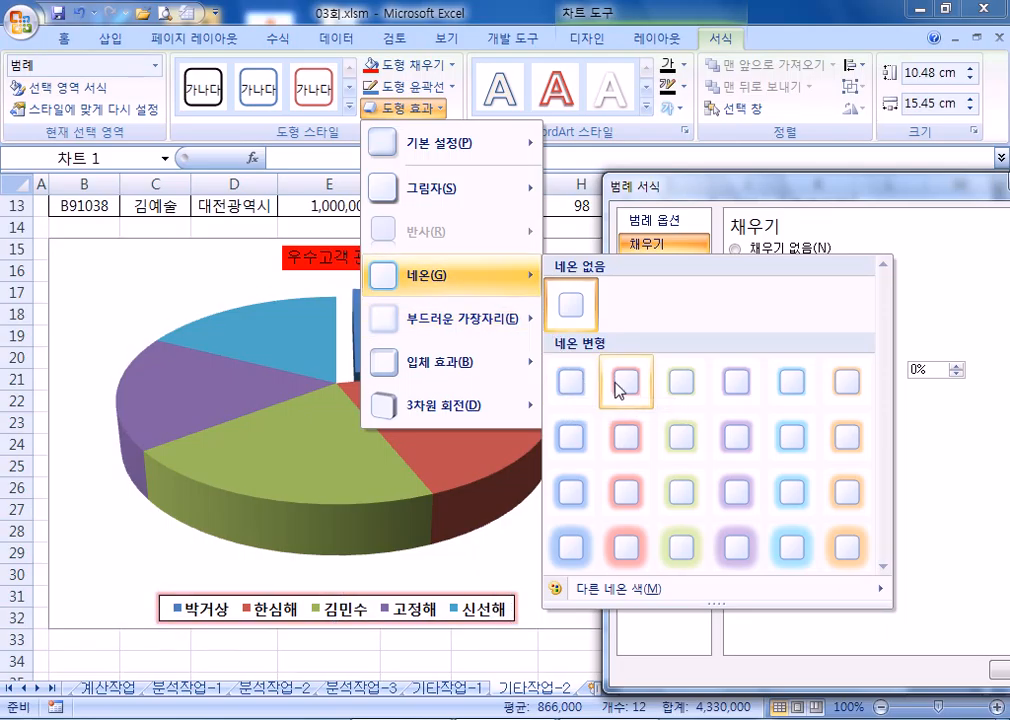
left_click(569, 446)
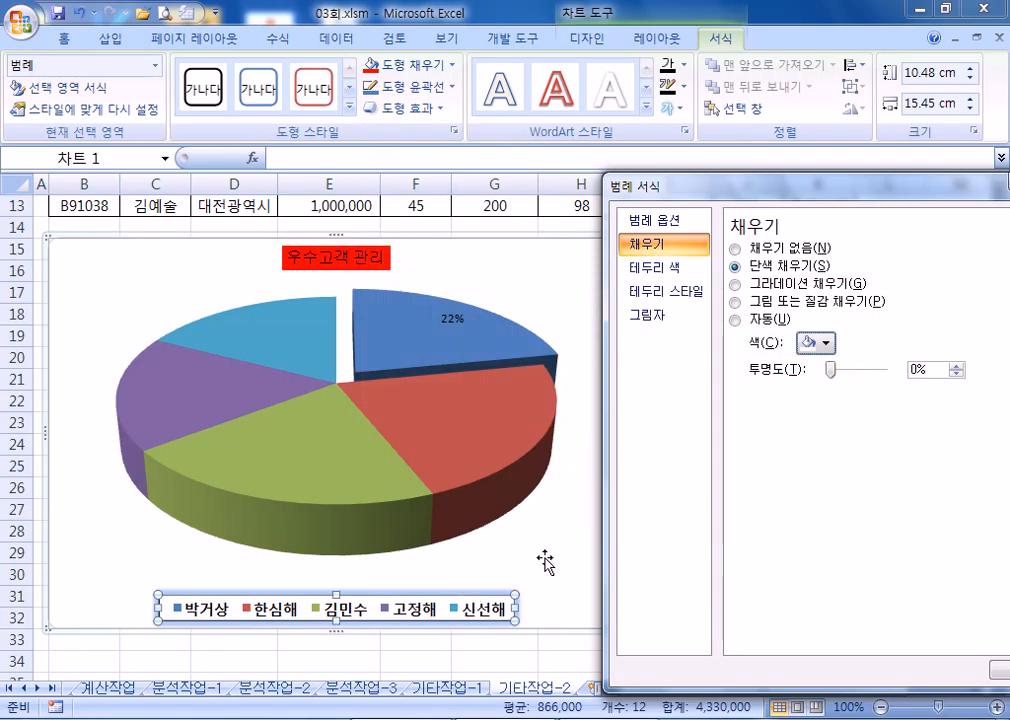
Set the pie series' Angle of first slice to 15°
left_click(554, 563)
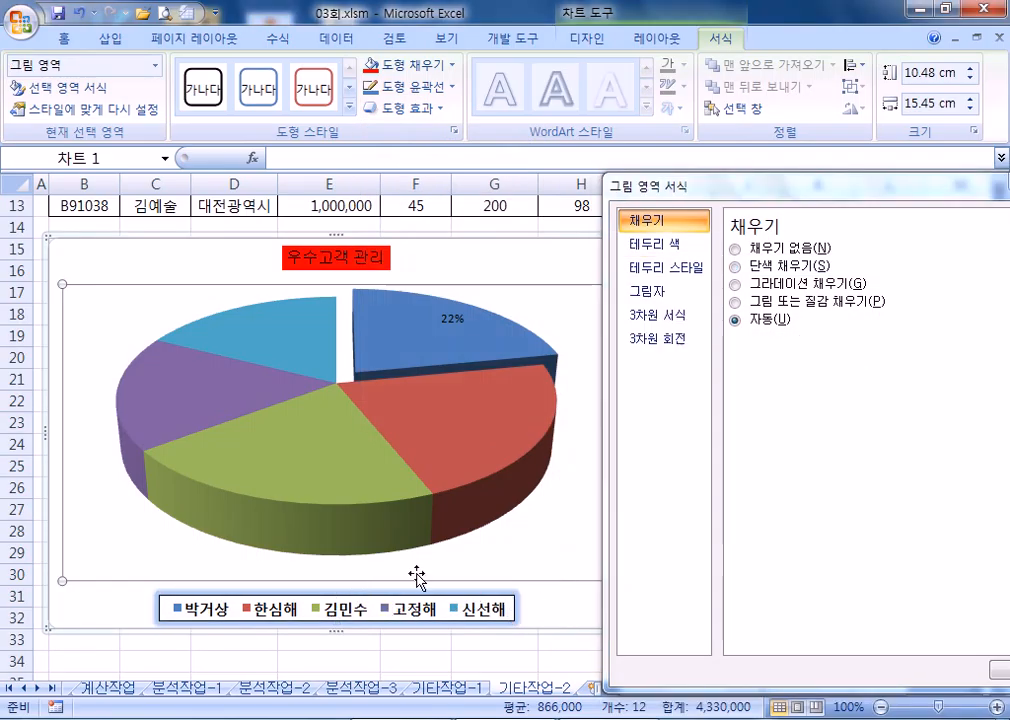
left_click(576, 602)
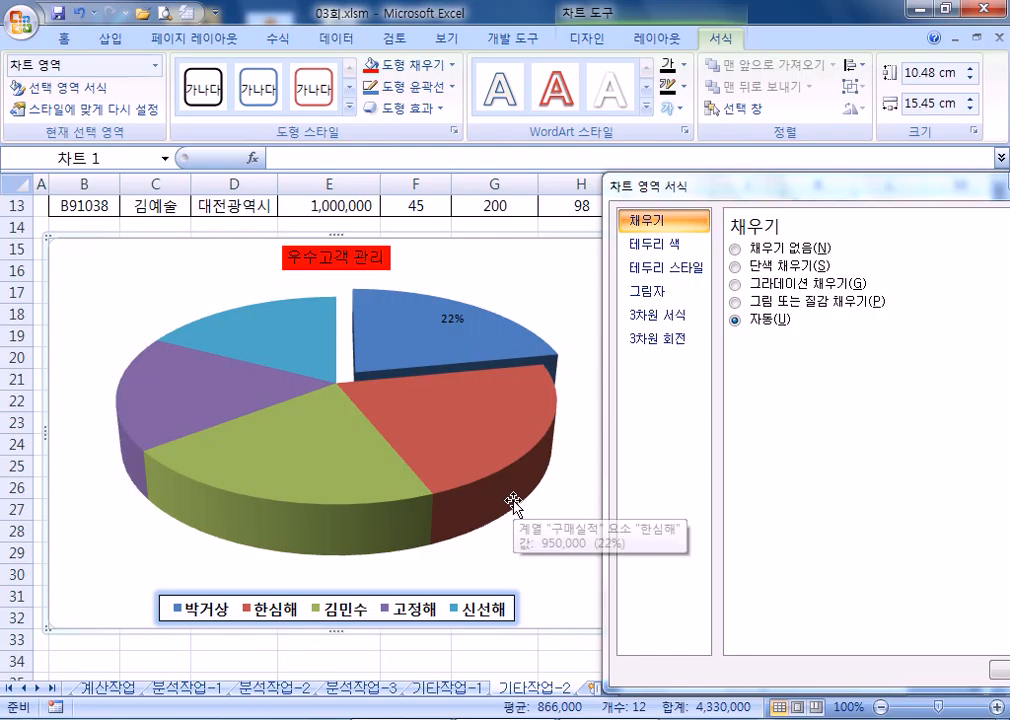
left_click(453, 355)
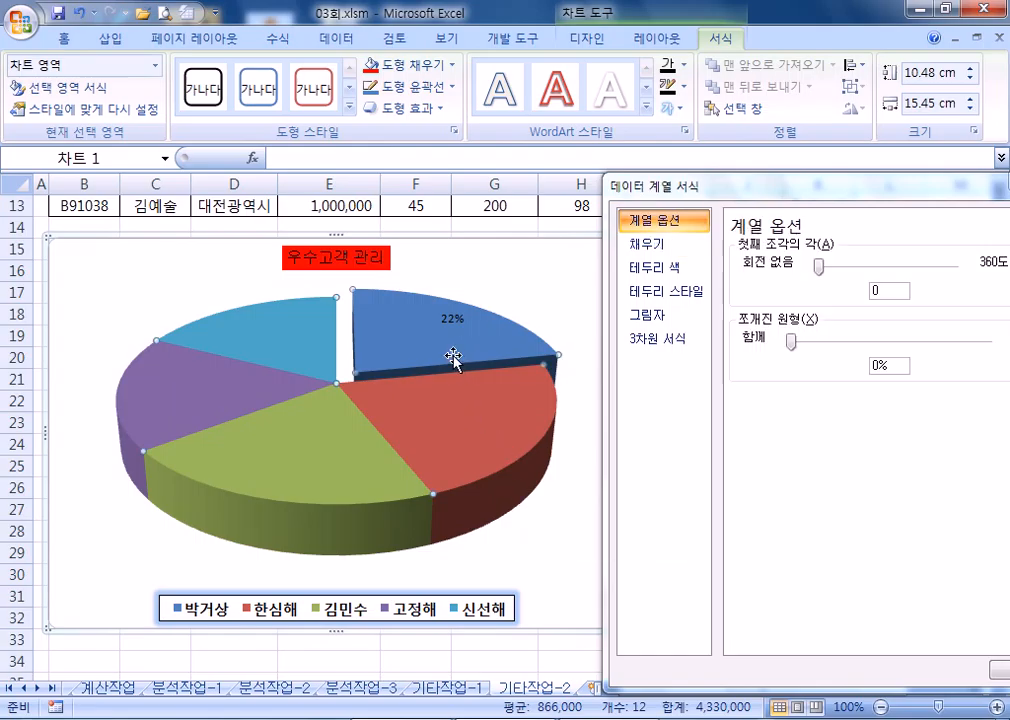
left_click_drag(645, 186, 575, 168)
left_click(750, 251)
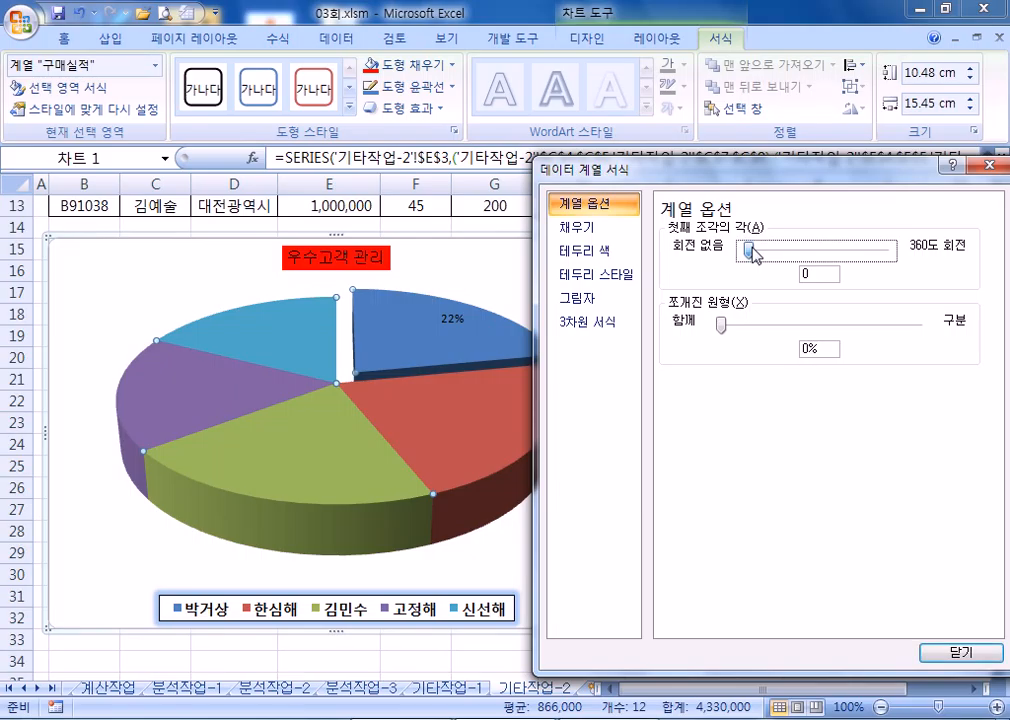
left_click_drag(752, 253, 755, 255)
key("BackSpace")
type("5")
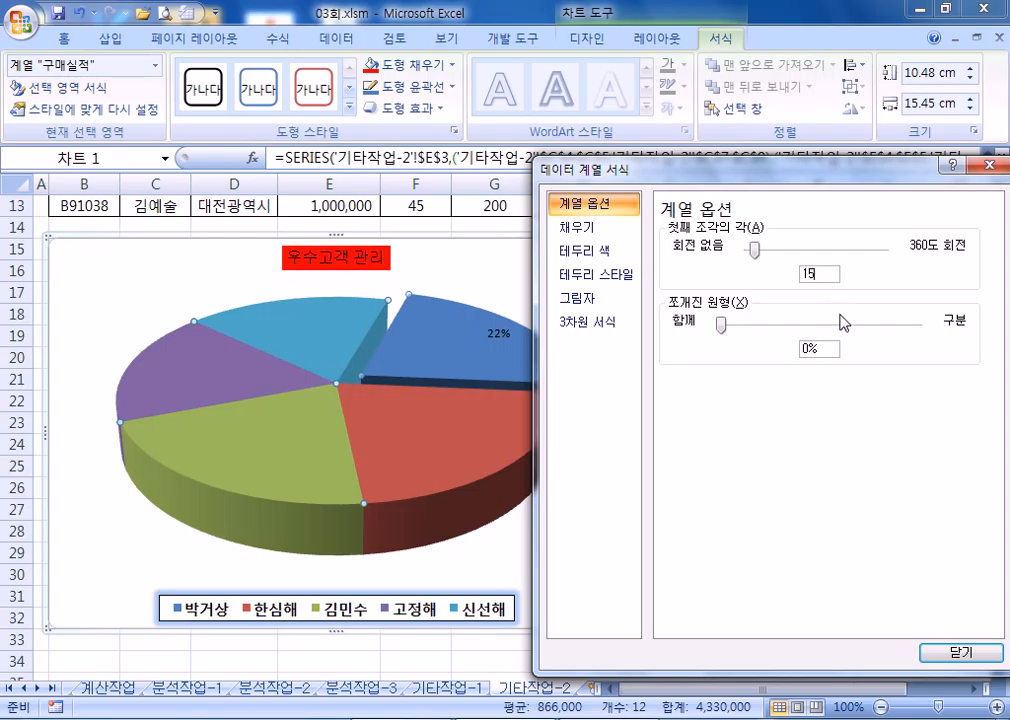
key("Return")
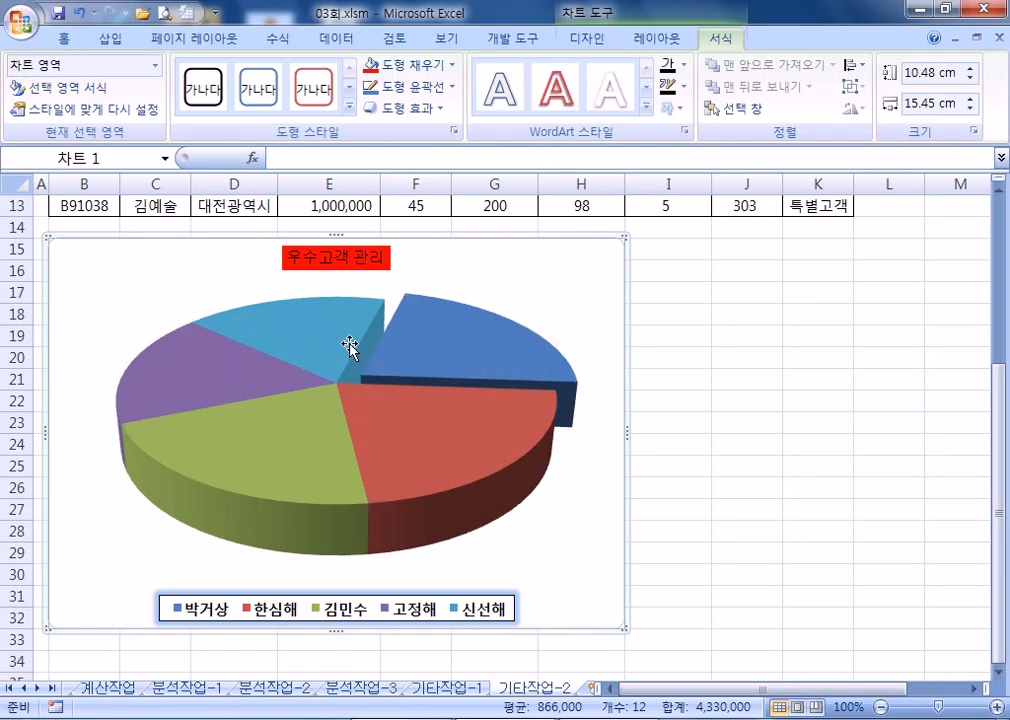
Delete the 22% label and give the blue 박거상 slice a 950,000 value label, then select it
key("ctrl+z")
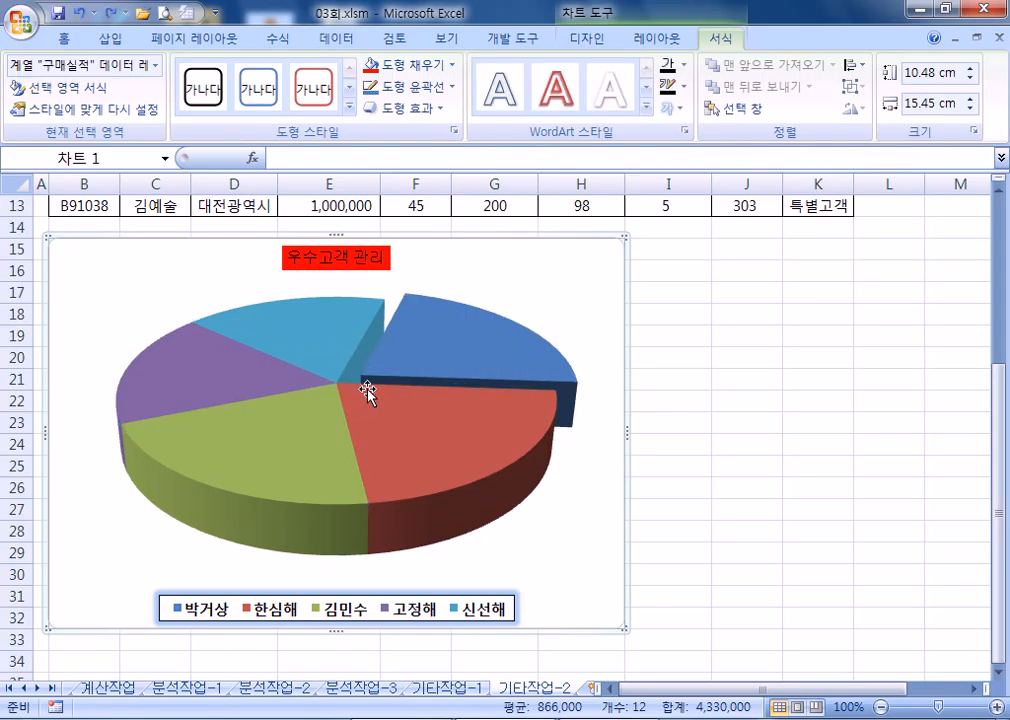
key("Delete")
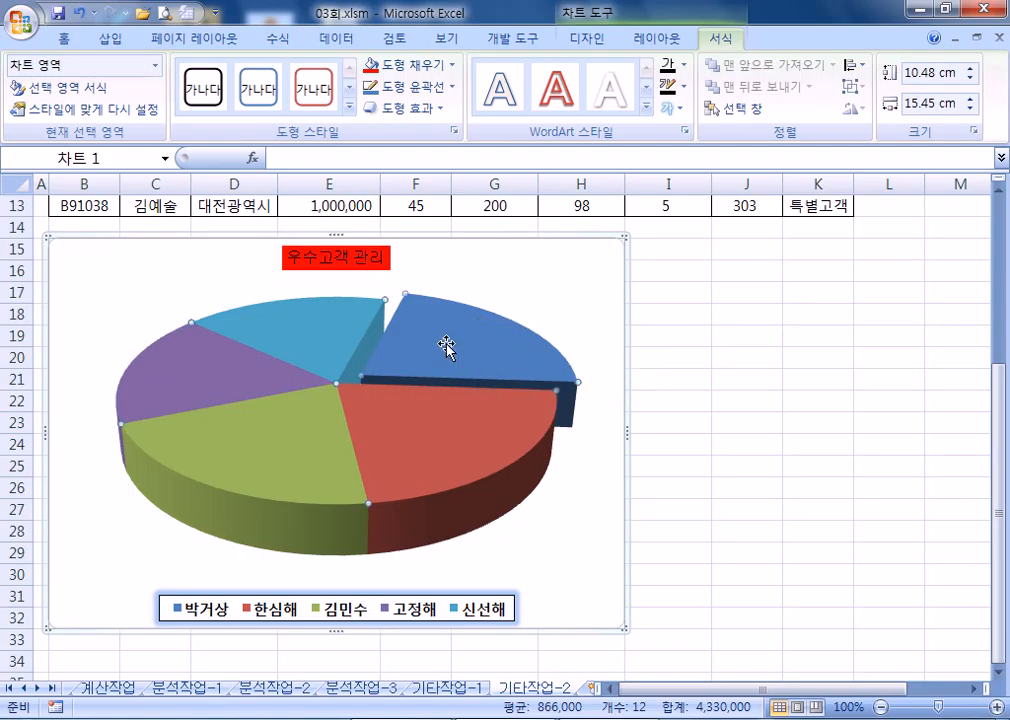
left_click(533, 316)
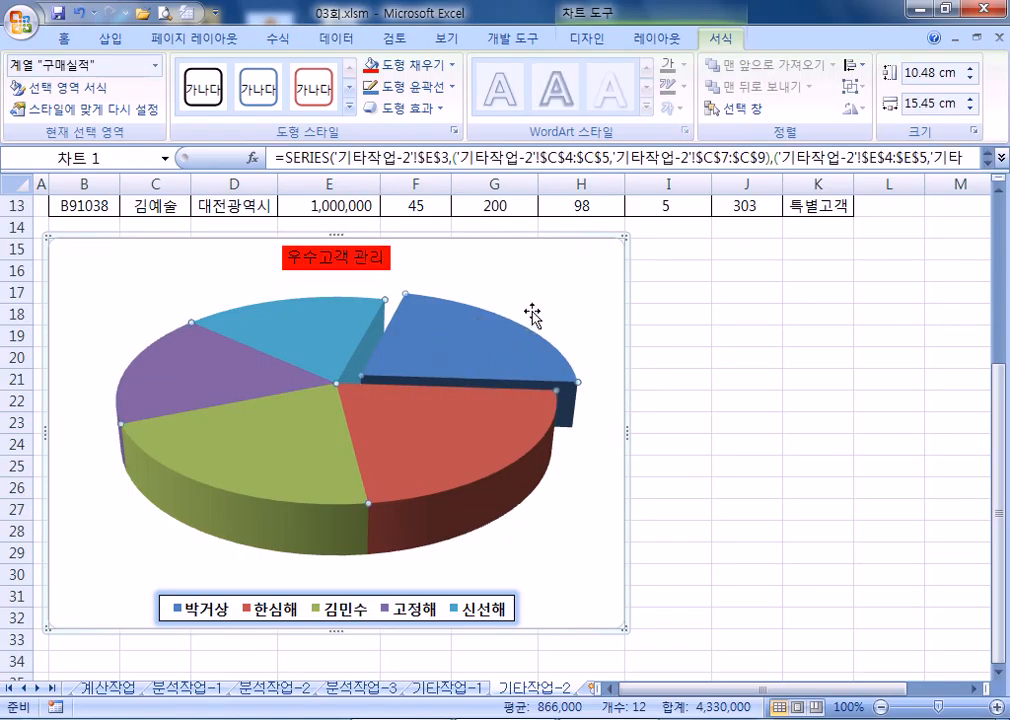
left_click(451, 340)
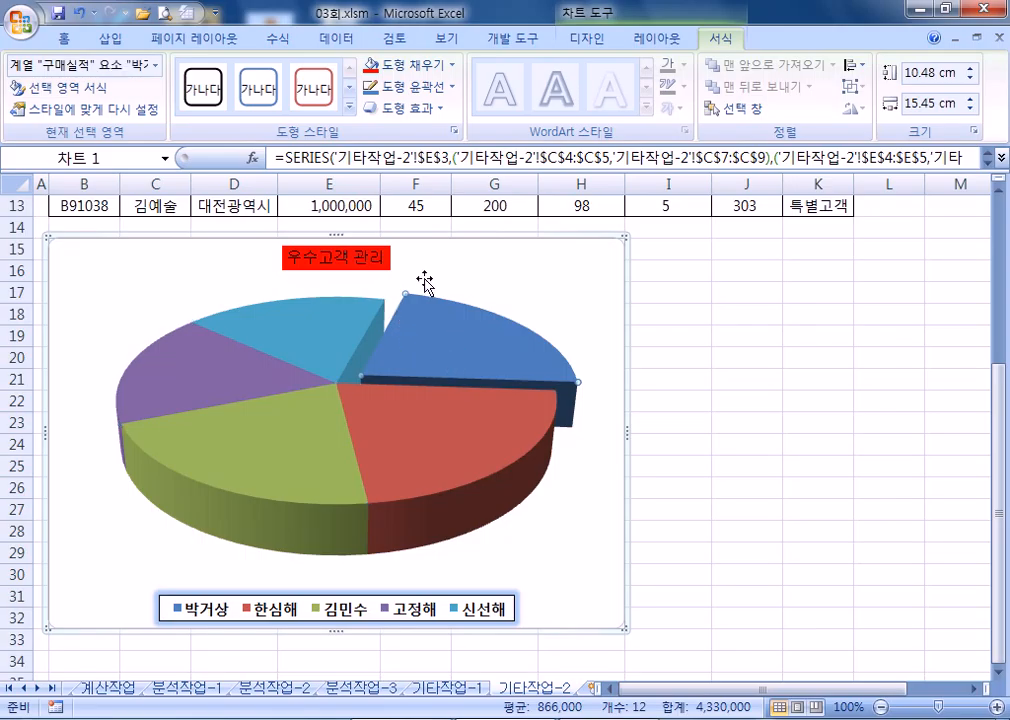
right_click(454, 343)
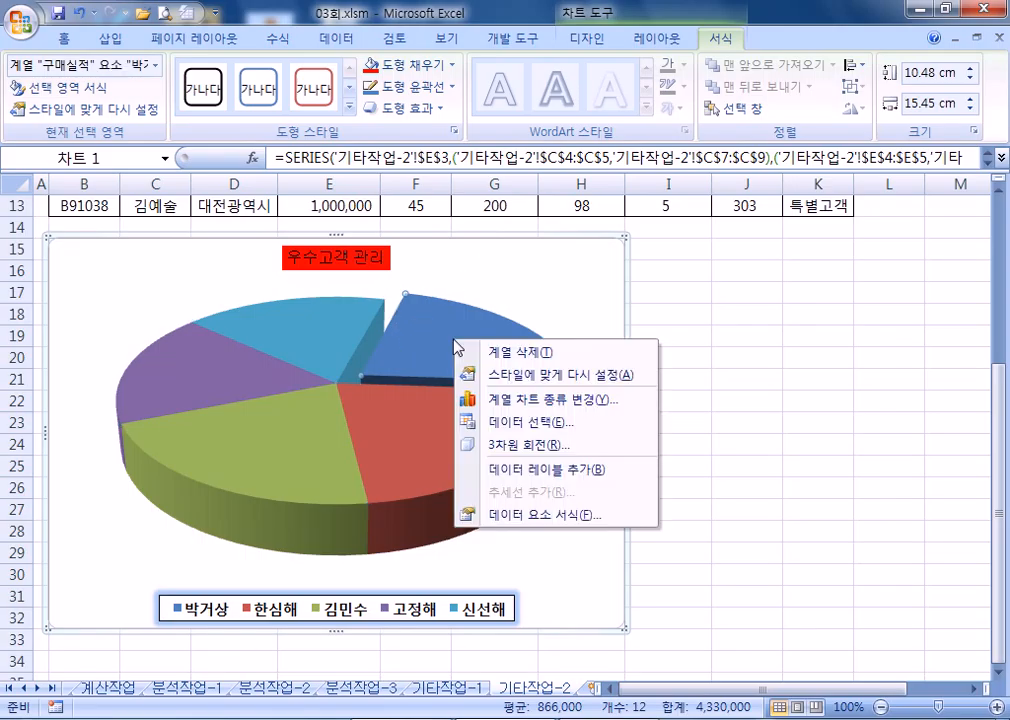
left_click(503, 471)
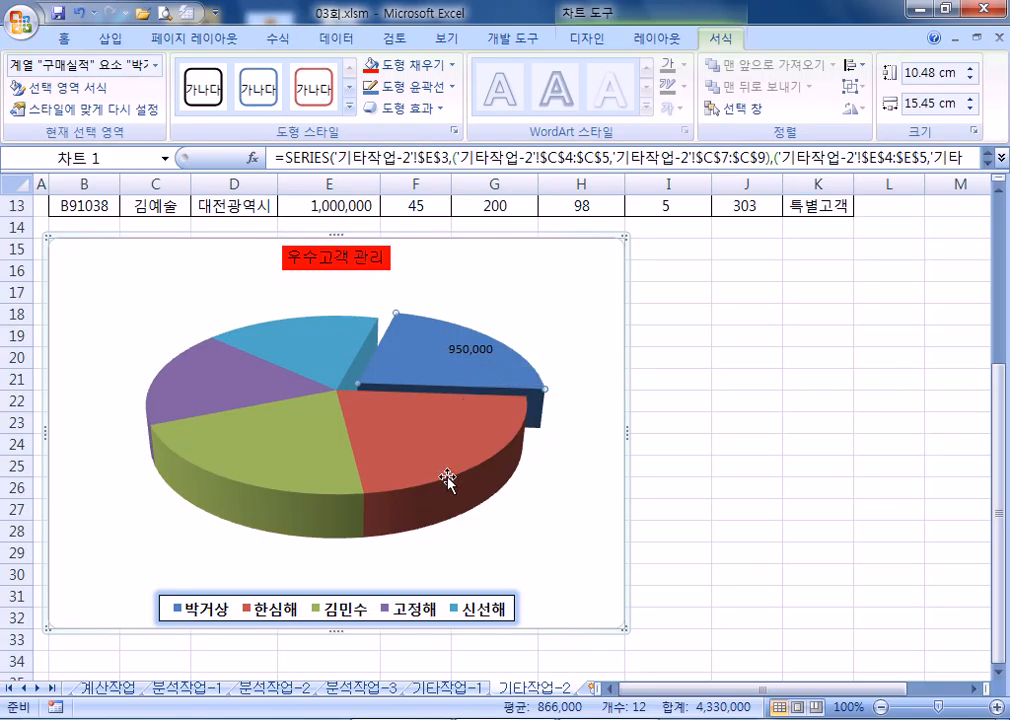
left_click(474, 352)
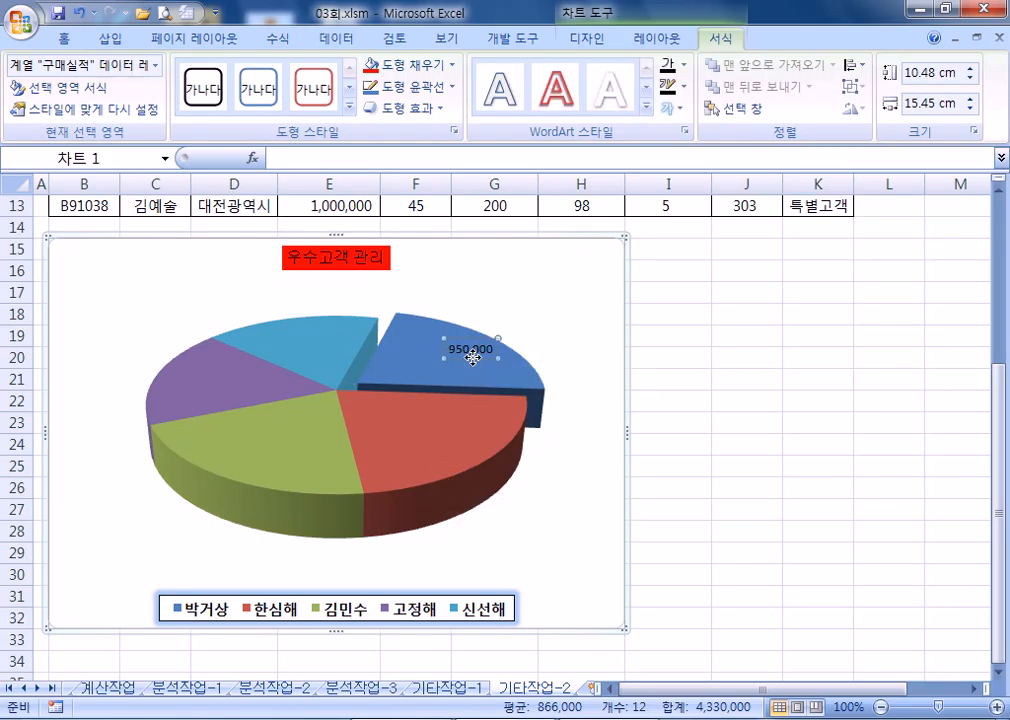
left_click(474, 356)
Open the 950,000 label's format settings, then close them
right_click(474, 356)
left_click(464, 430)
key("ctrl+1")
left_click_drag(608, 170, 661, 147)
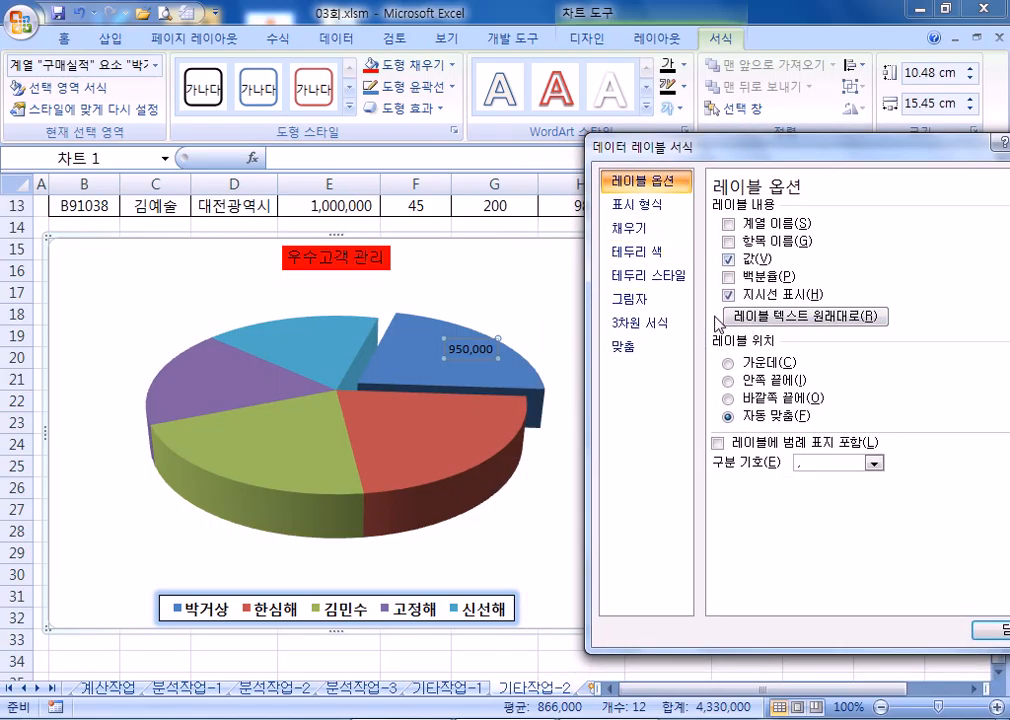
left_click_drag(605, 138, 493, 135)
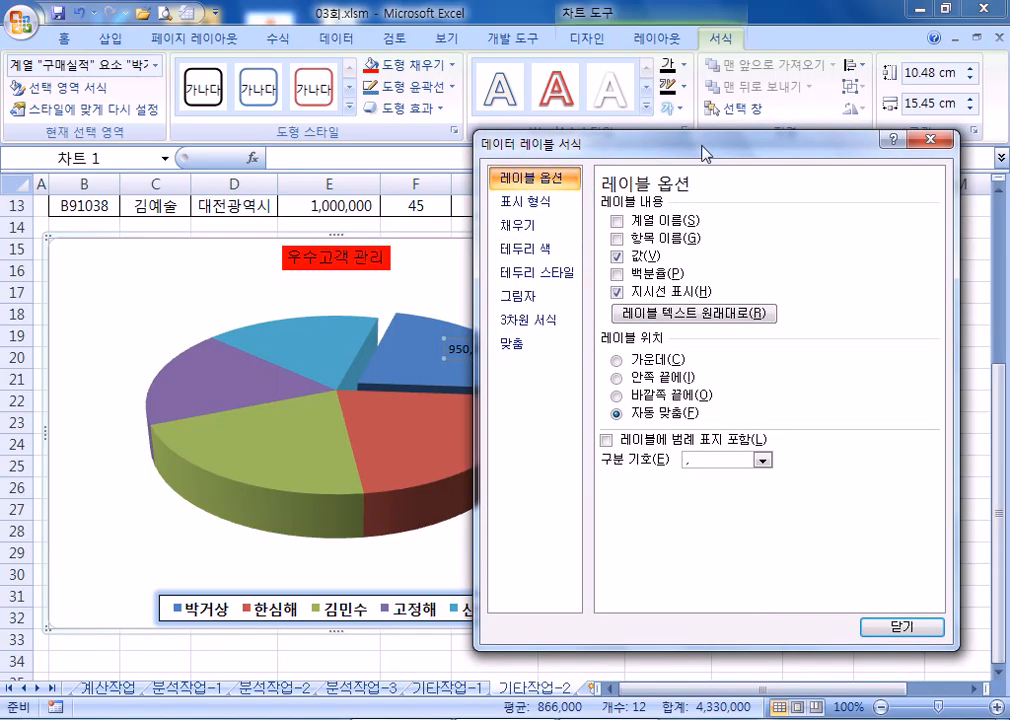
left_click(932, 147)
Delete the 950,000 data label from the pie chart
left_click(473, 361)
left_click(490, 362)
key("Delete")
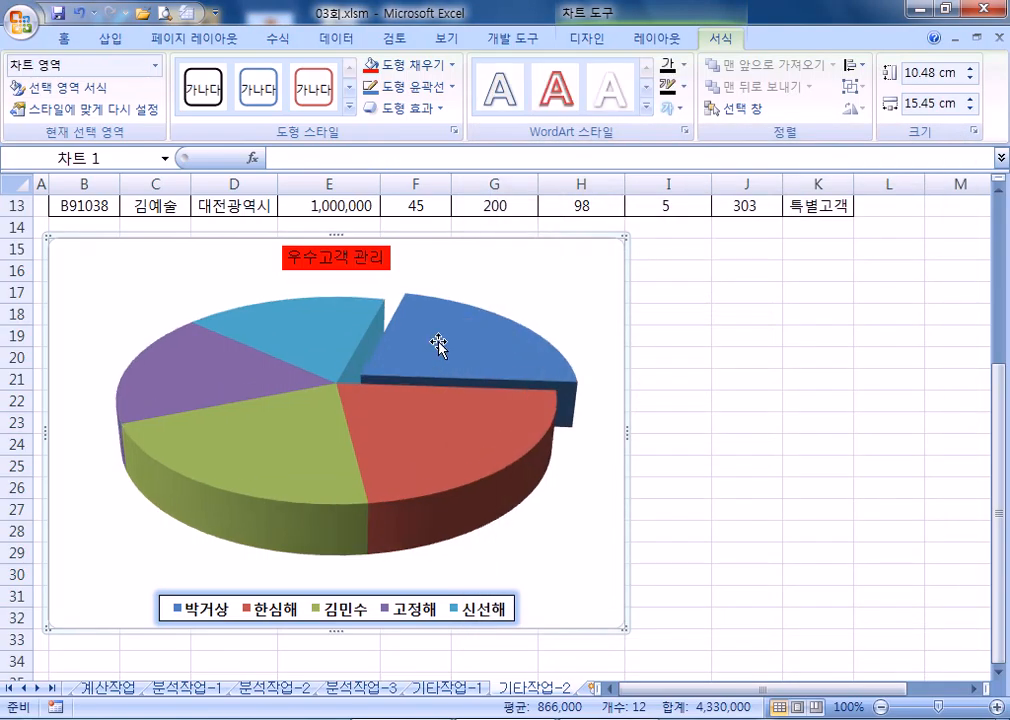
right_click(440, 343)
left_click(438, 337)
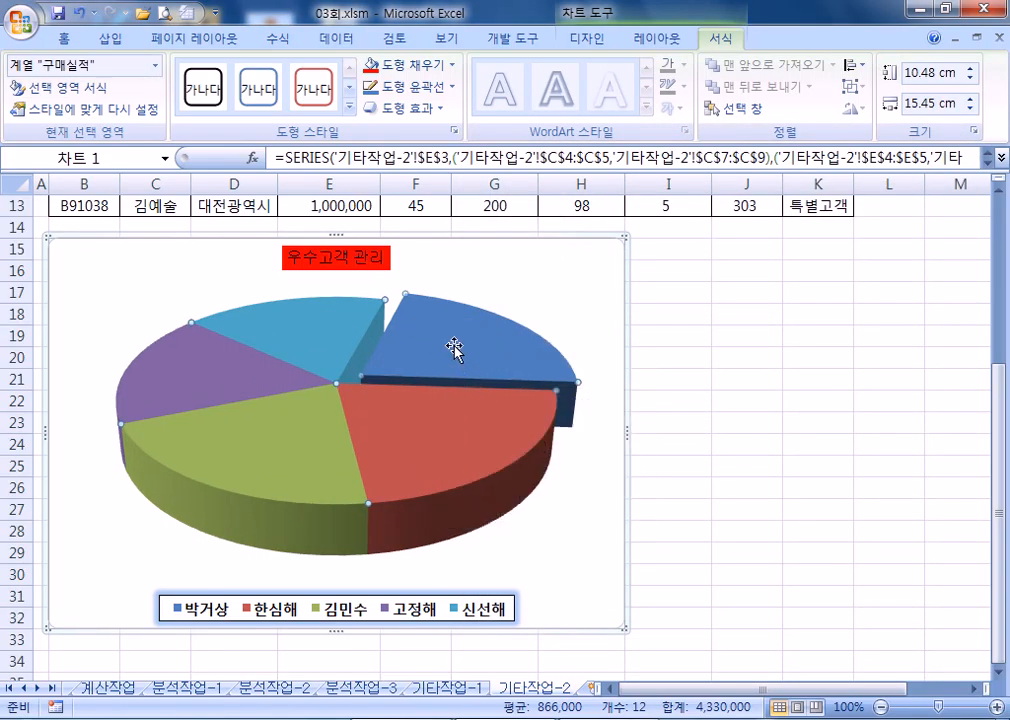
left_click(457, 350)
right_click(441, 341)
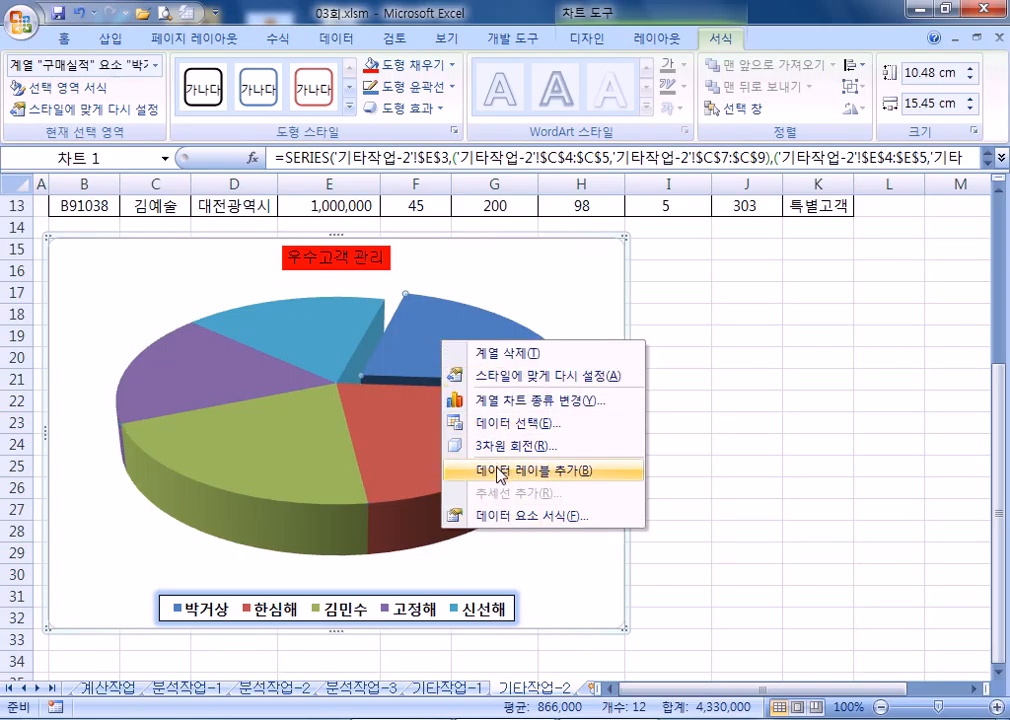
left_click(428, 367)
left_click(579, 327)
left_click(469, 410)
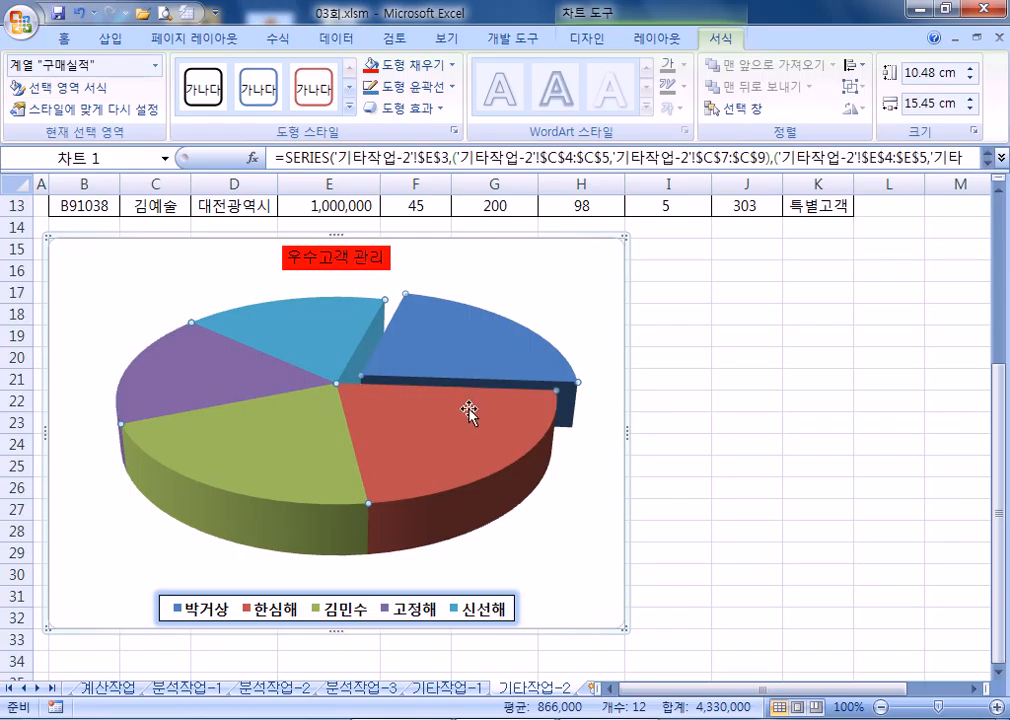
left_click(482, 352)
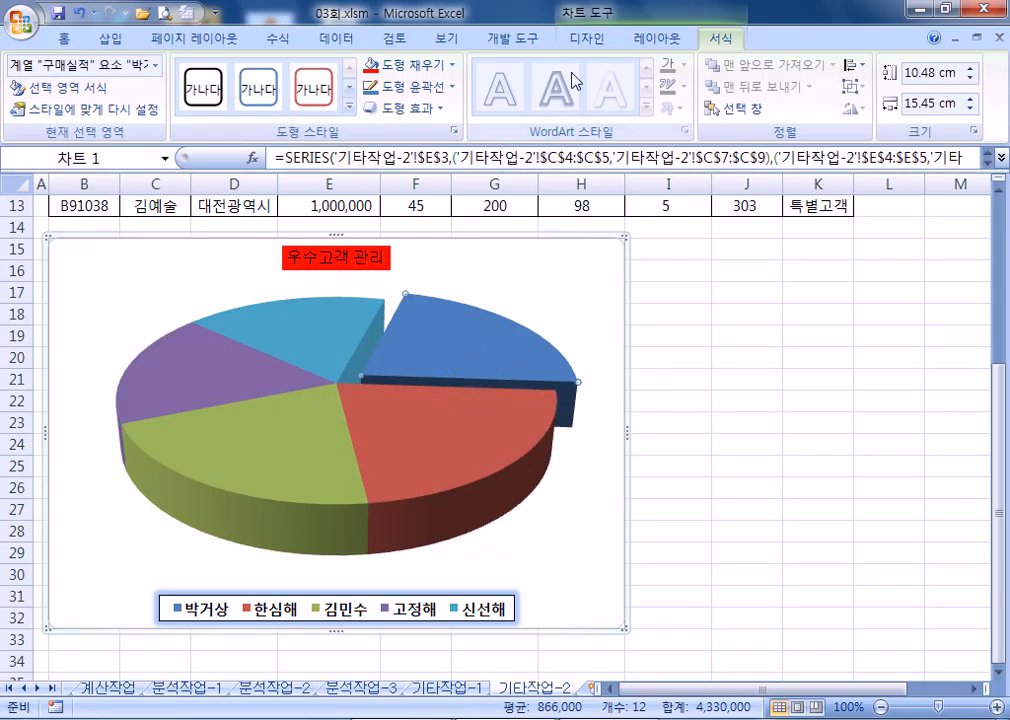
left_click(657, 38)
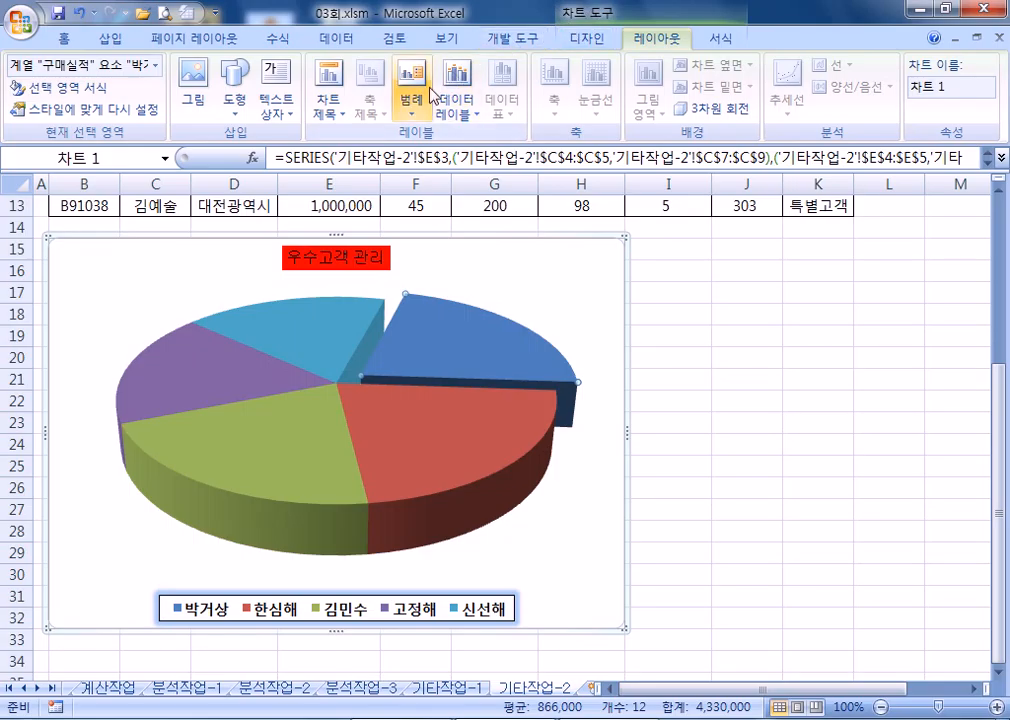
left_click(459, 104)
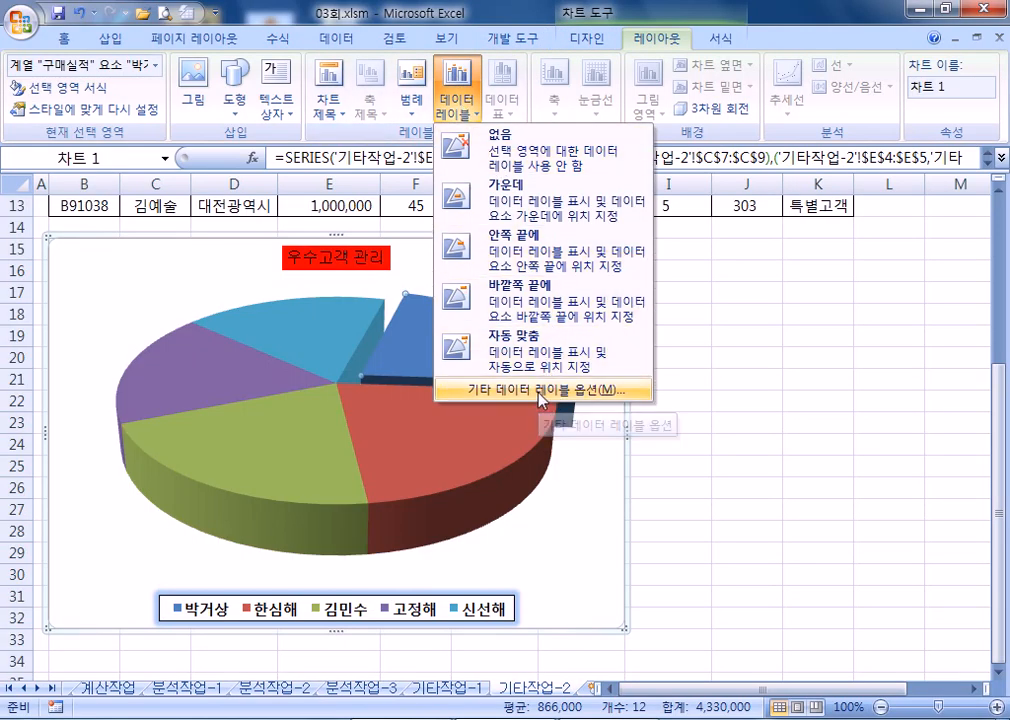
left_click(541, 398)
left_click_drag(680, 155, 788, 117)
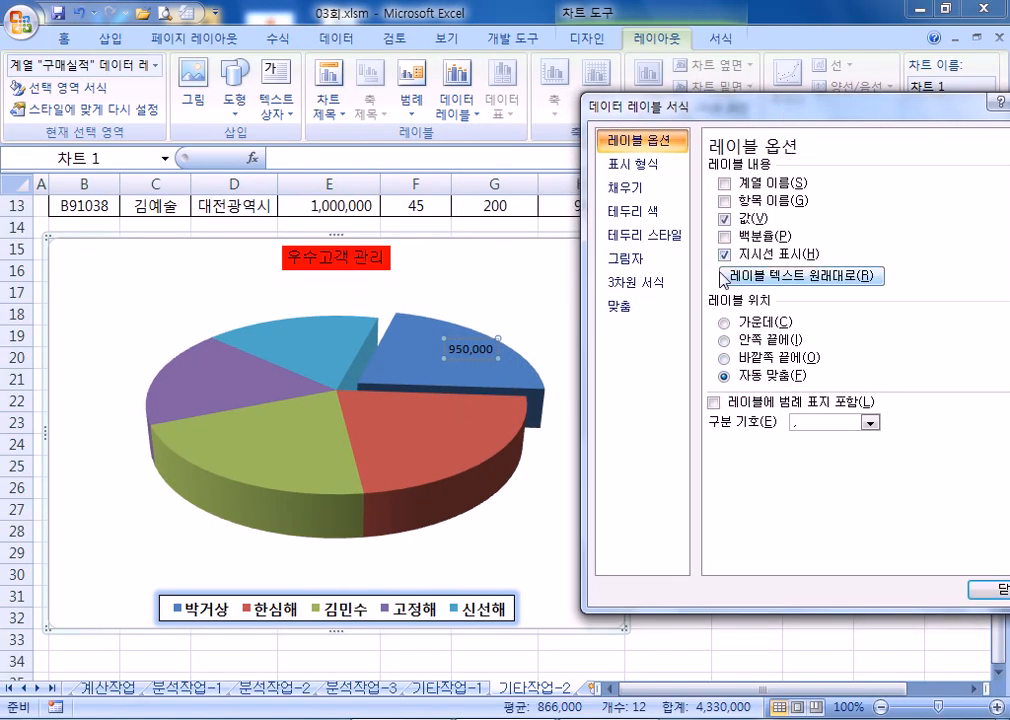
left_click(724, 236)
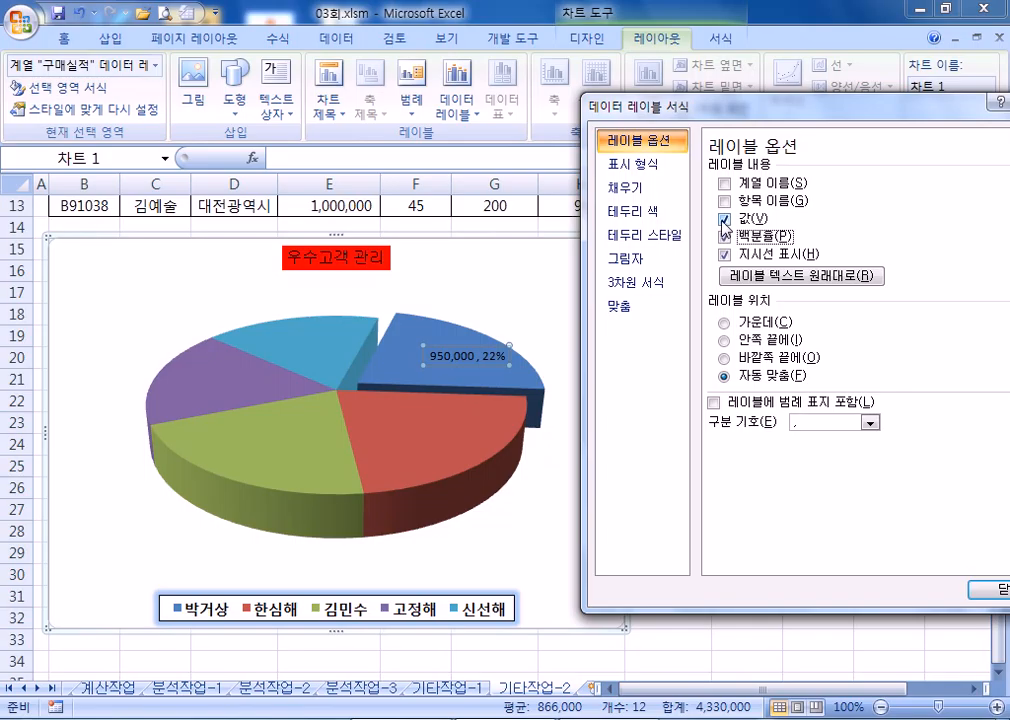
left_click(724, 218)
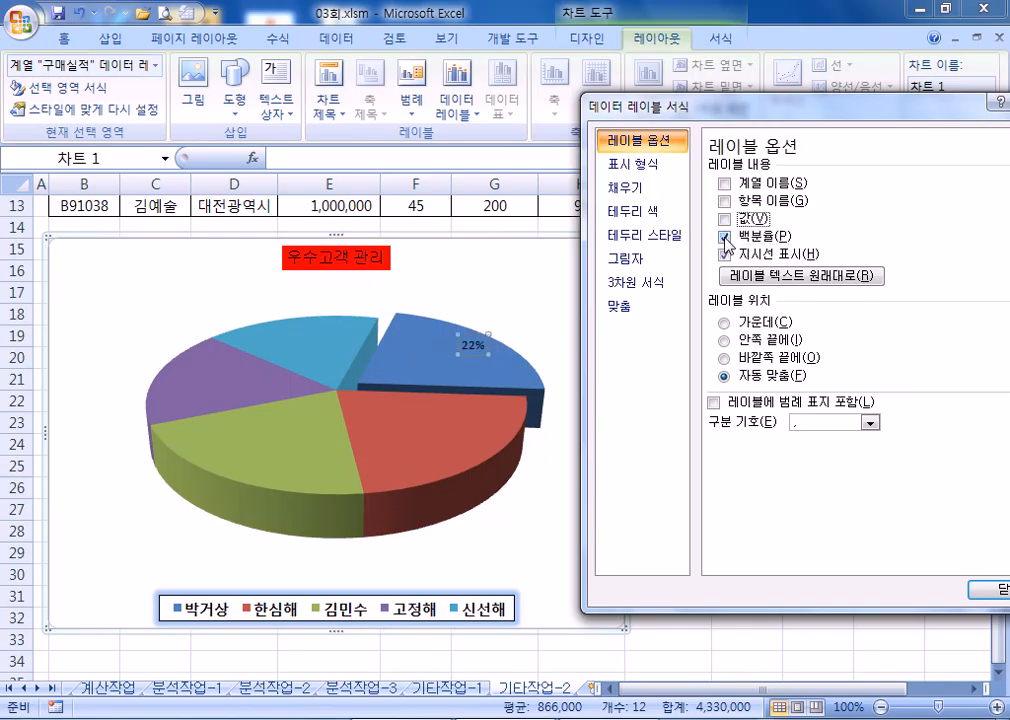
left_click(725, 340)
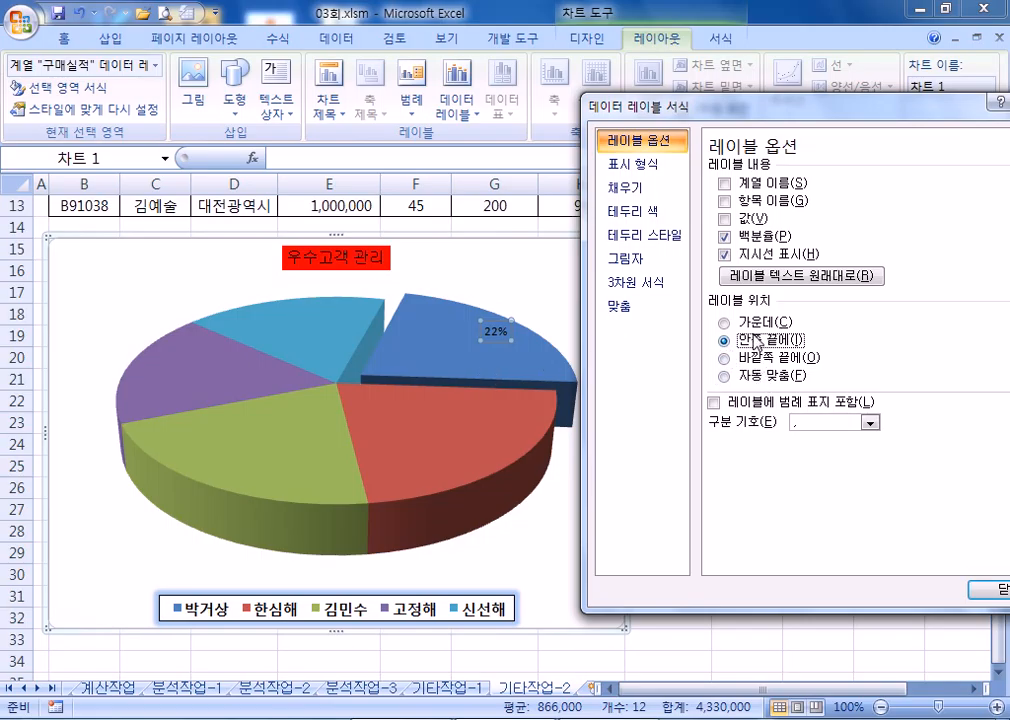
left_click_drag(620, 106, 623, 148)
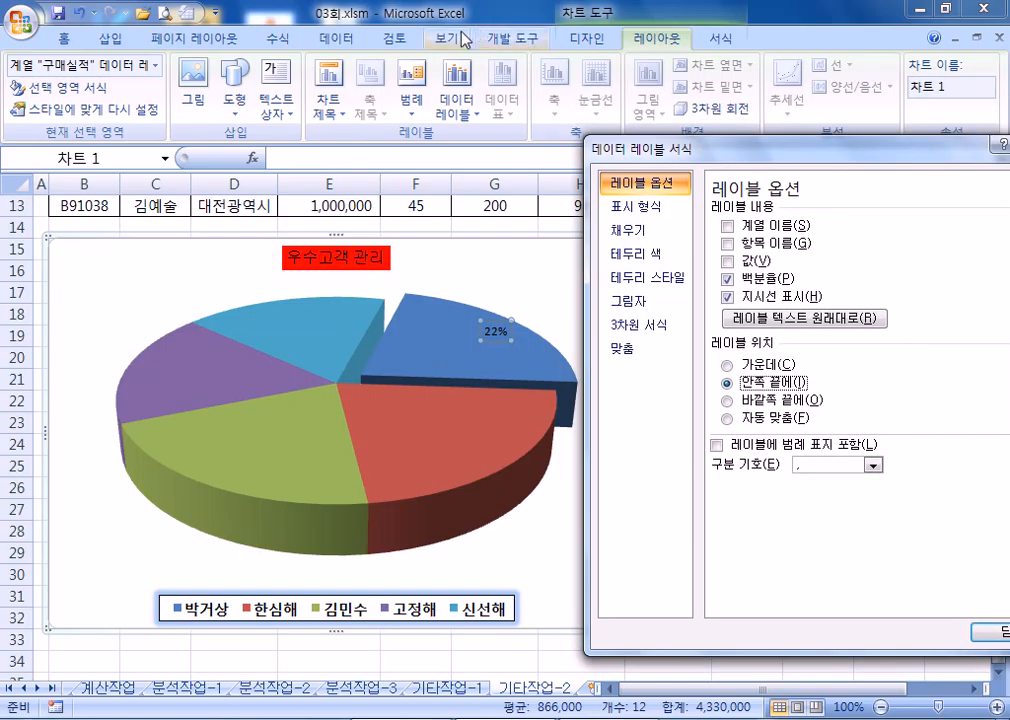
left_click(458, 108)
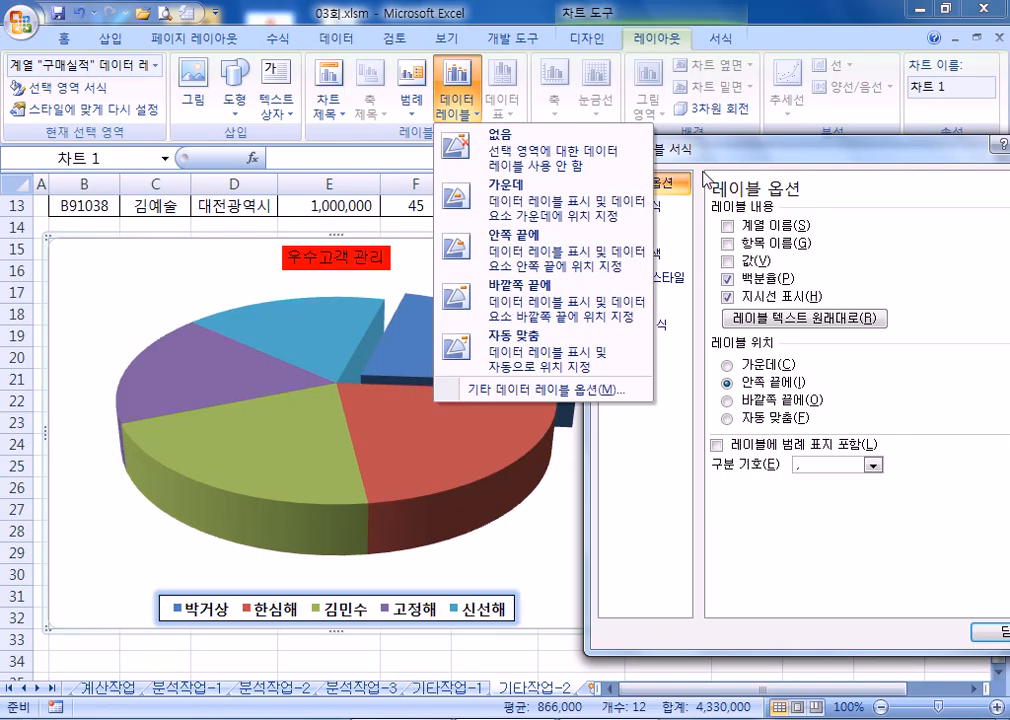
left_click(694, 145)
left_click_drag(694, 145, 556, 131)
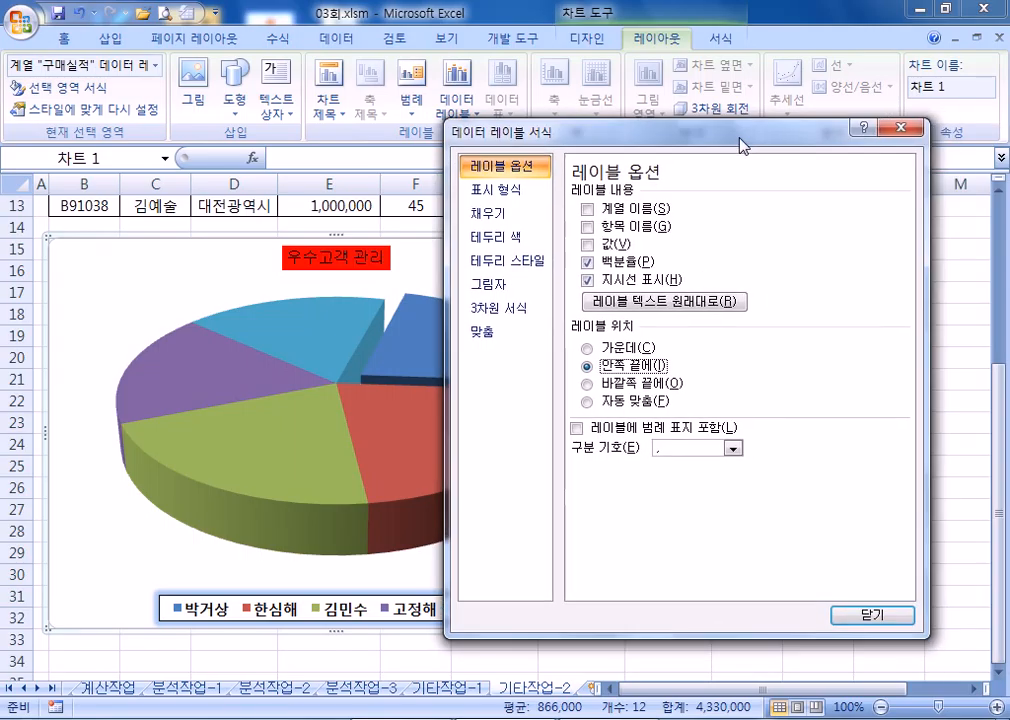
left_click(897, 131)
left_click(557, 312)
left_click(557, 310)
left_click(493, 397)
Add a data label to the blue 박거상 slice and select just that label
left_click(486, 343)
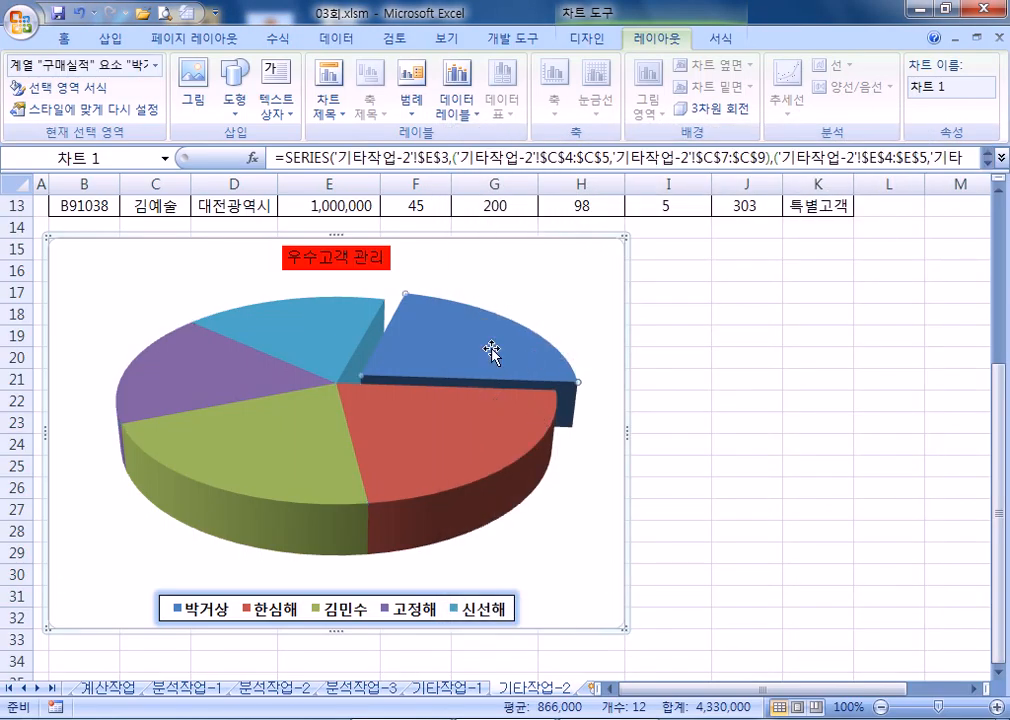
right_click(473, 338)
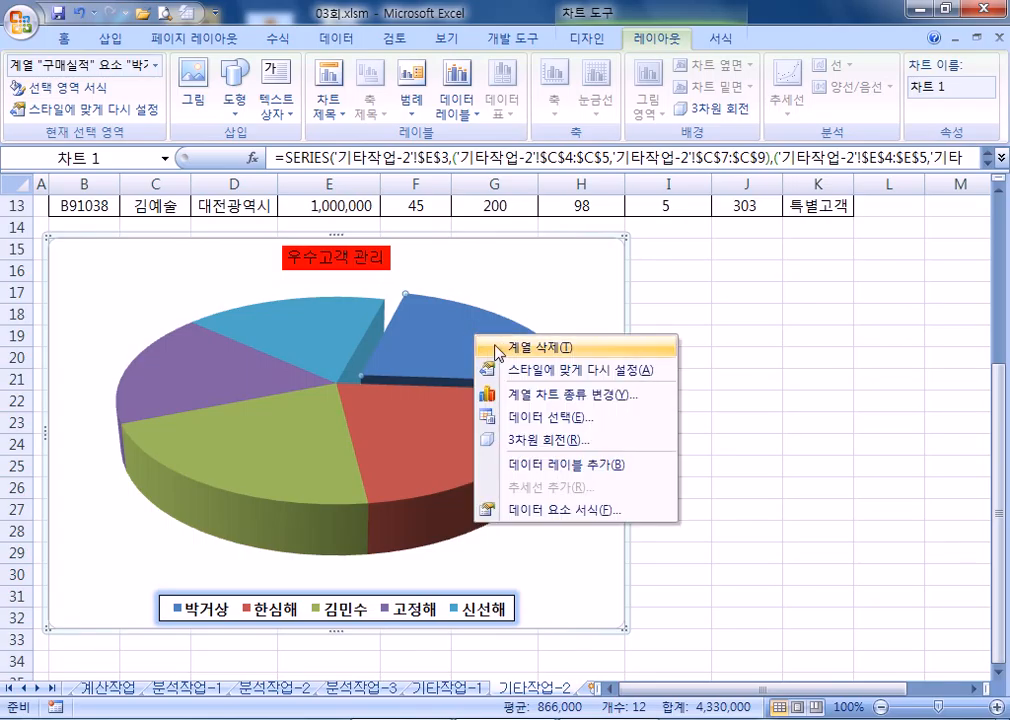
left_click(533, 465)
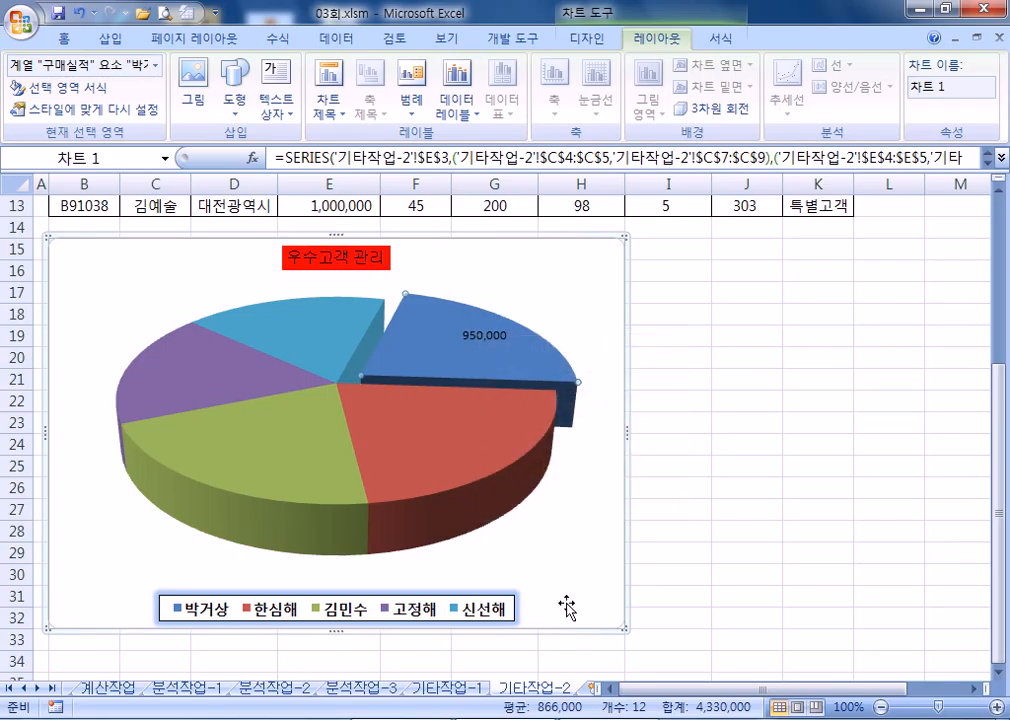
left_click(484, 331)
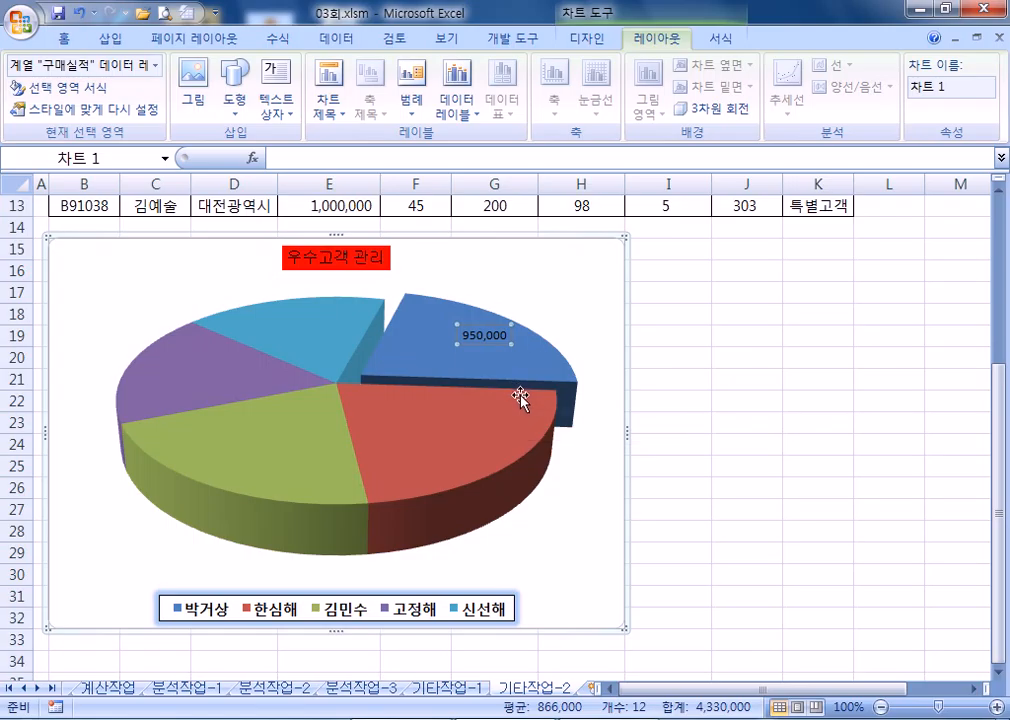
left_click(485, 338)
left_click(485, 338)
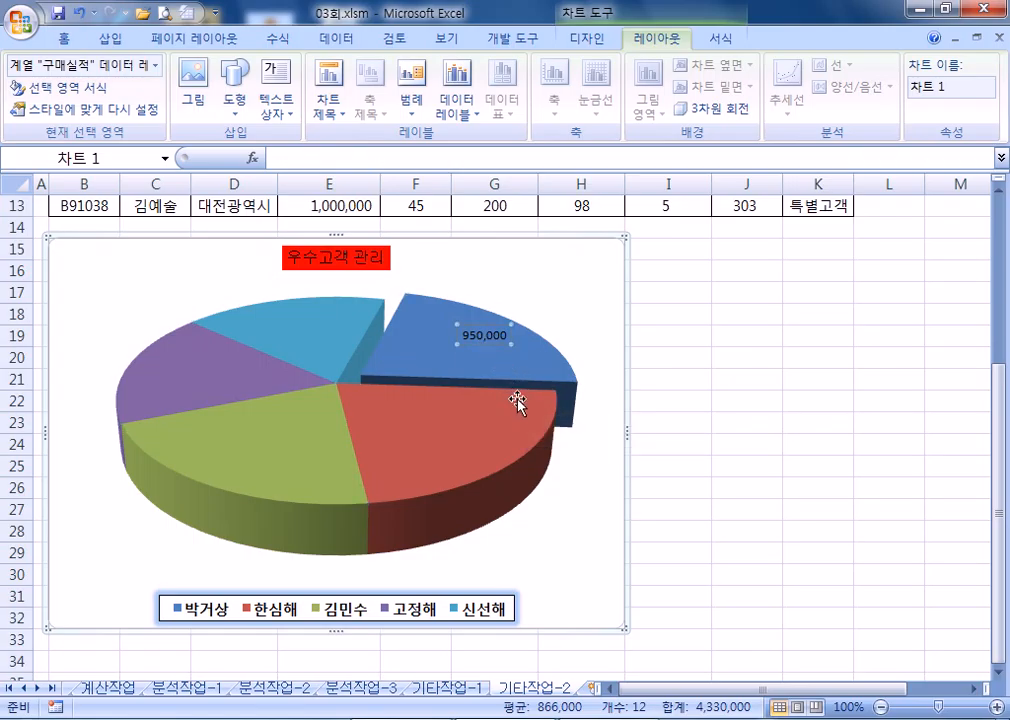
left_click(503, 348)
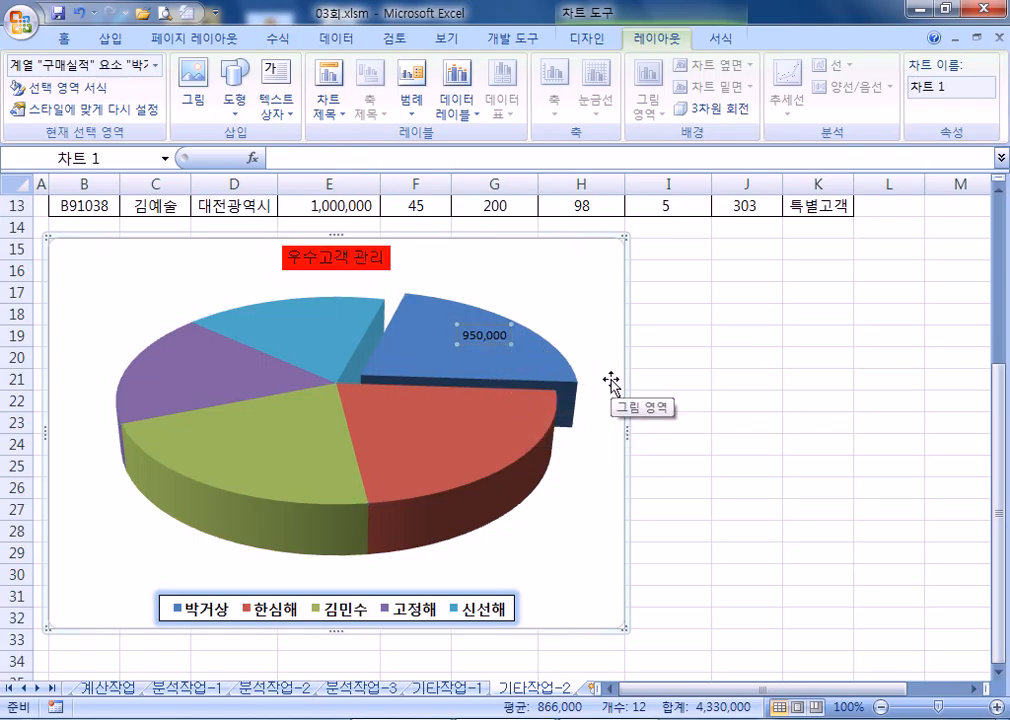
Format the label to show only the percentage, 22%, at the Inside End position
key("ctrl+1")
left_click_drag(480, 130, 605, 107)
left_click(712, 243)
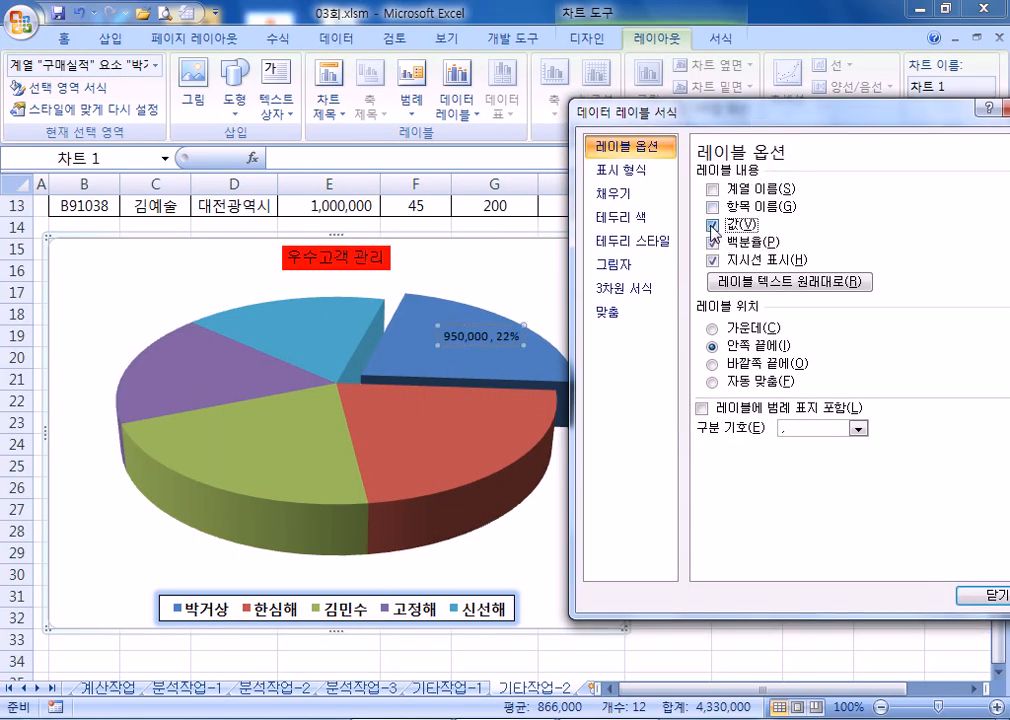
left_click(712, 225)
left_click(712, 381)
left_click(712, 345)
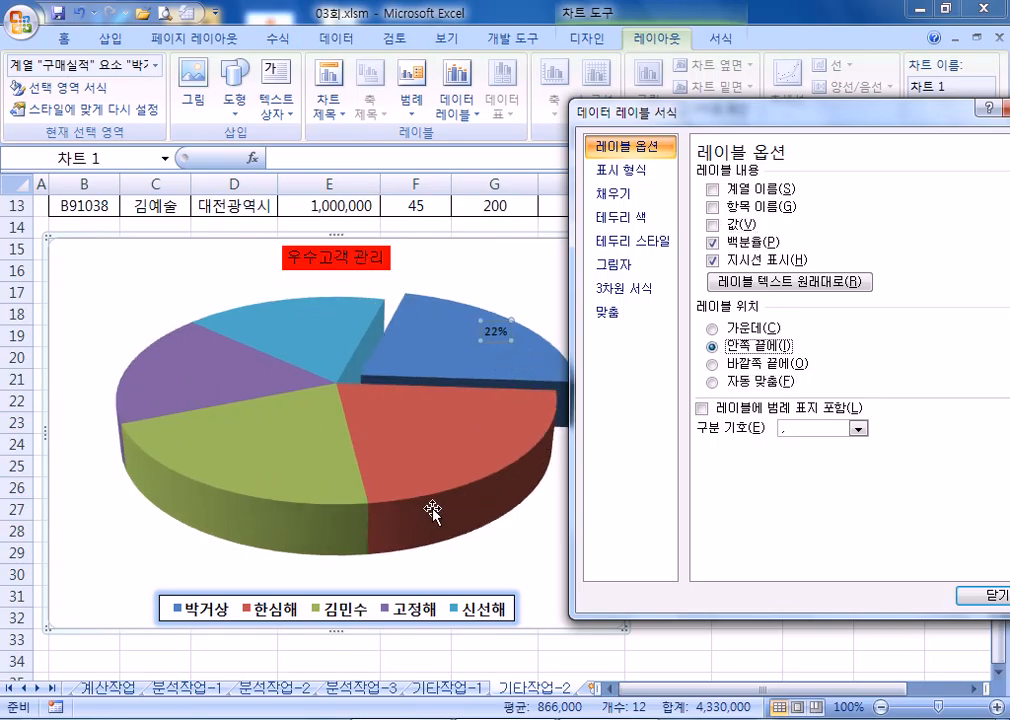
mouse_move(510, 460)
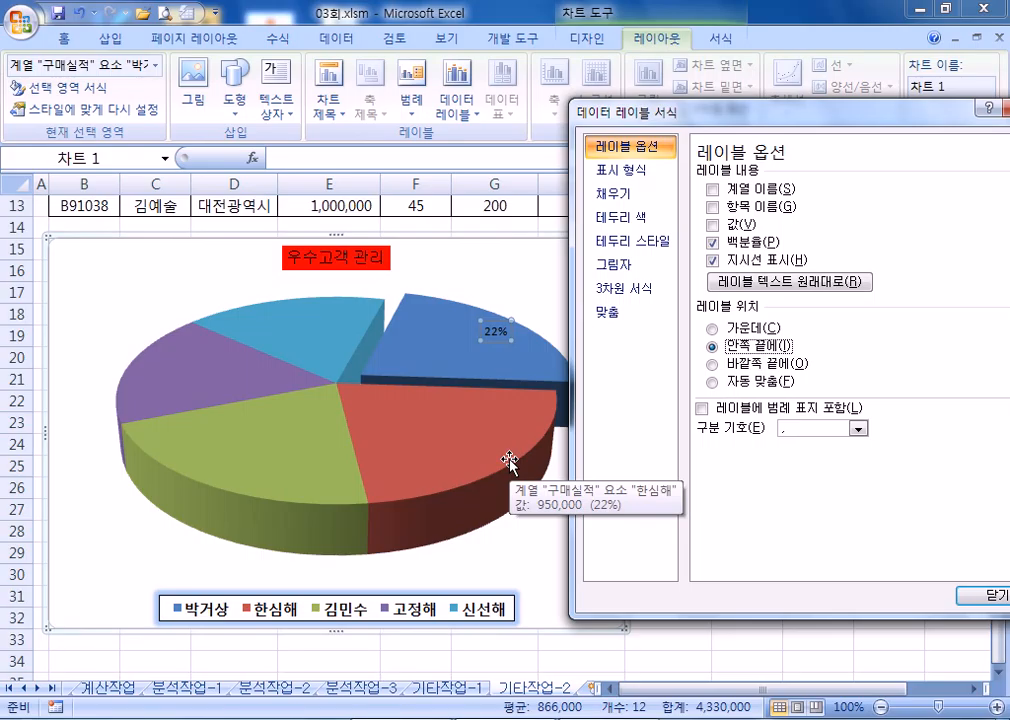
left_click(966, 595)
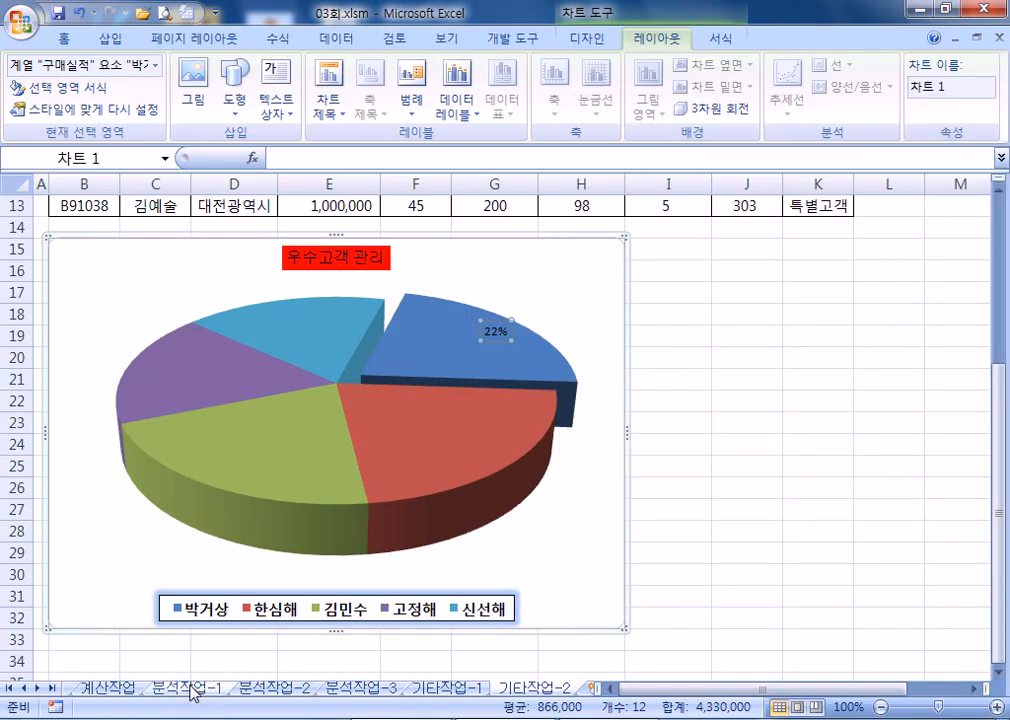
Switch from the 분석작업-2 and 분석작업-1 sheets over to the 기본작업-2 sheet
left_click(252, 690)
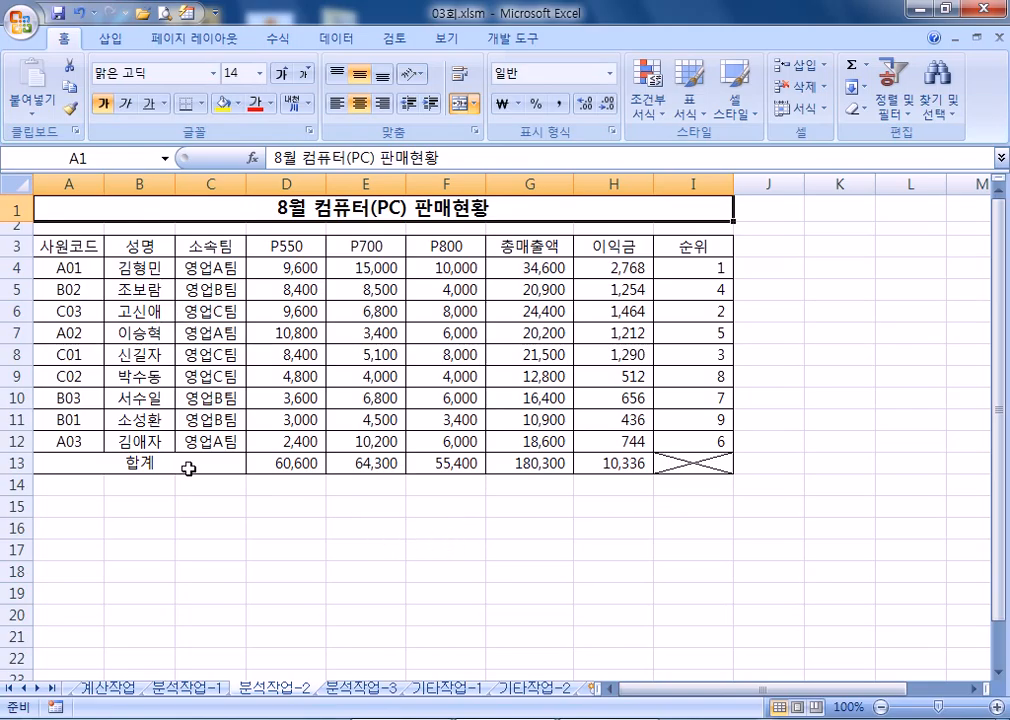
left_click(197, 698)
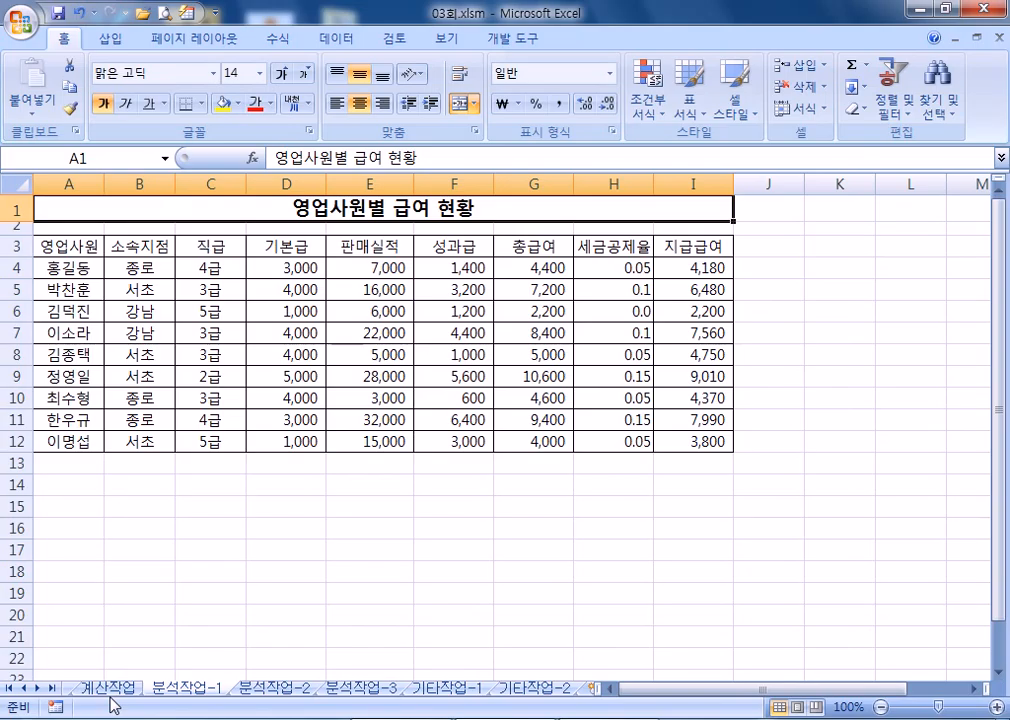
key("ctrl+Page_Up")
key("ctrl+Page_Up")
key("ctrl+Page_Up")
key("ctrl+Page_Up")
key("ctrl+Page_Down")
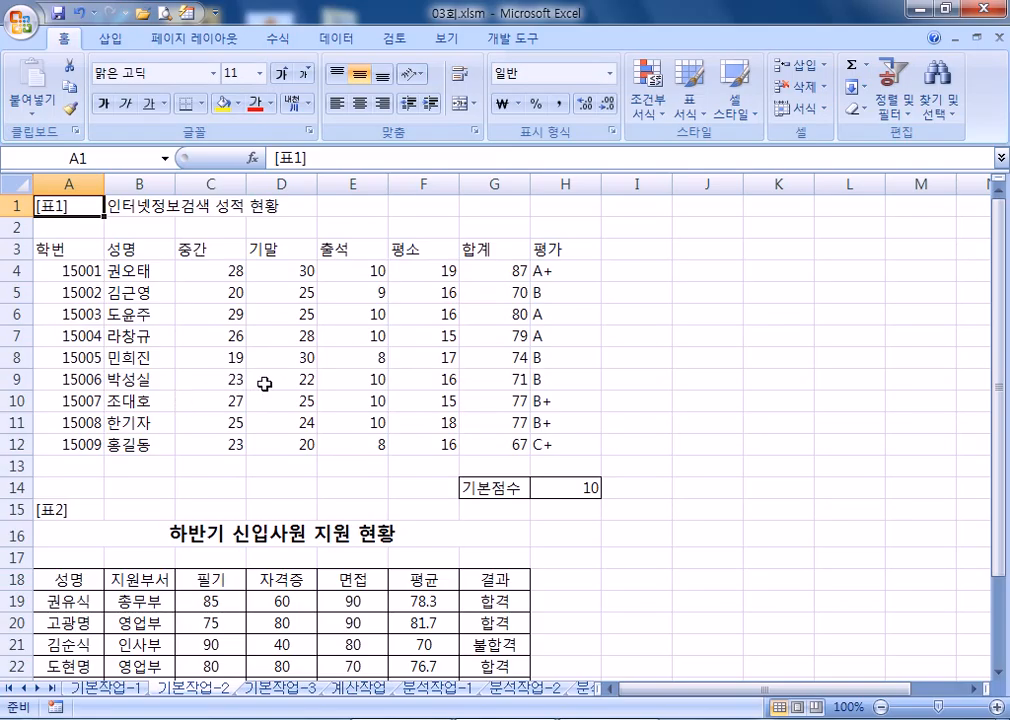
Select A19:G27 in the 하반기 신입사원 지원 현황 applicant table
scroll(265, 387, "down", 2)
scroll(265, 387, "up", 2)
left_click(213, 275)
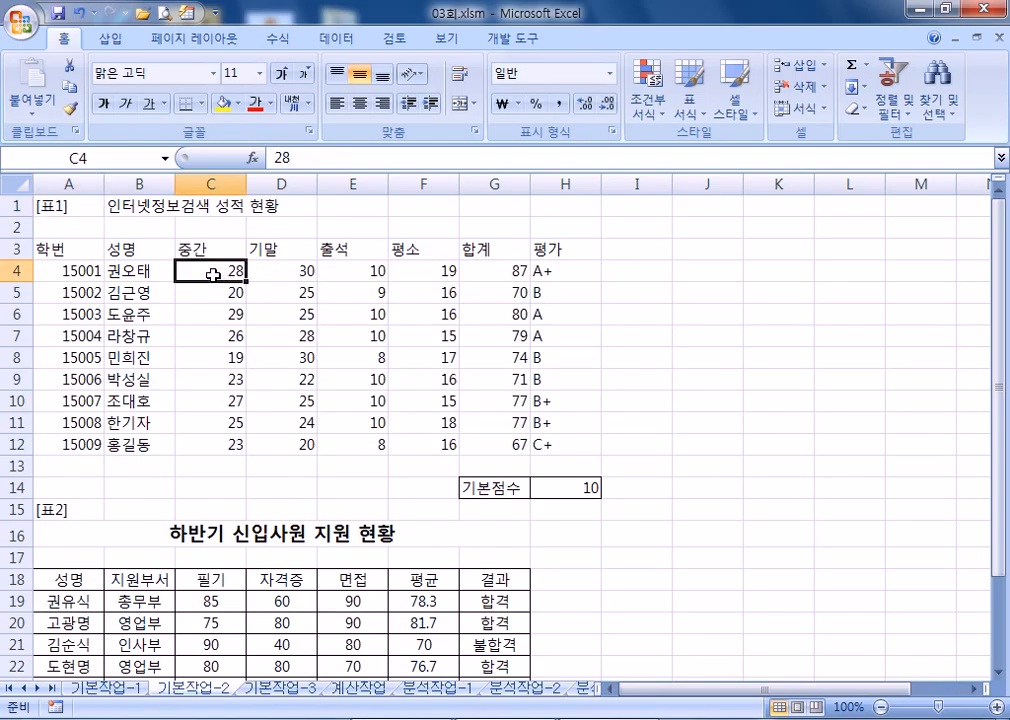
scroll(200, 480, "down", 6)
scroll(200, 410, "up", 2)
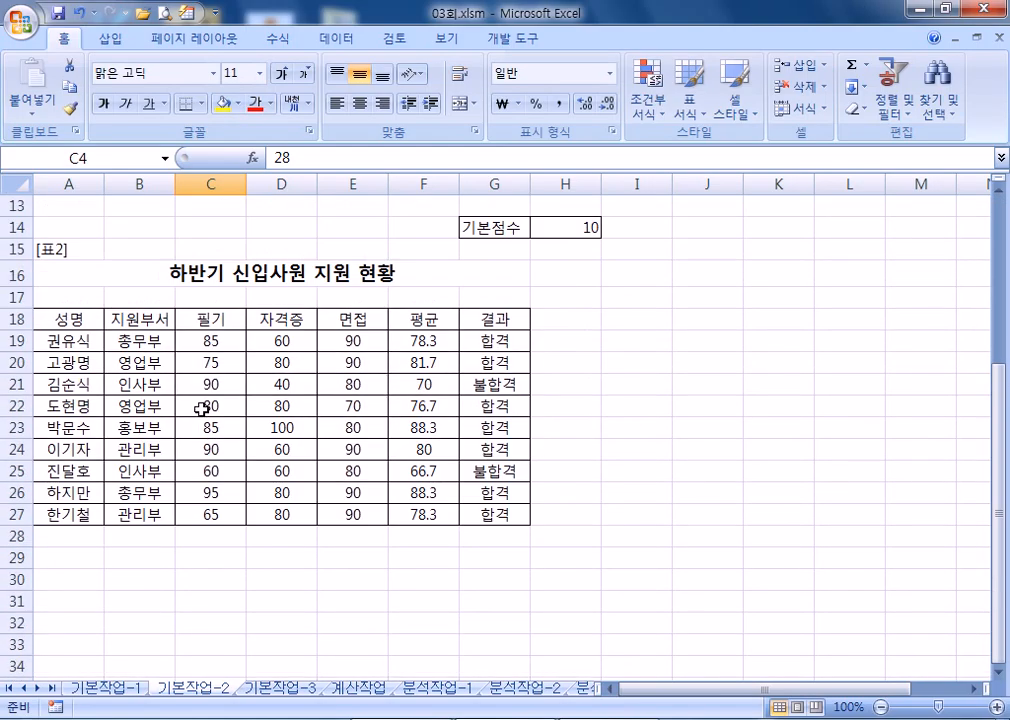
left_click(213, 341)
left_click_drag(213, 341, 209, 518)
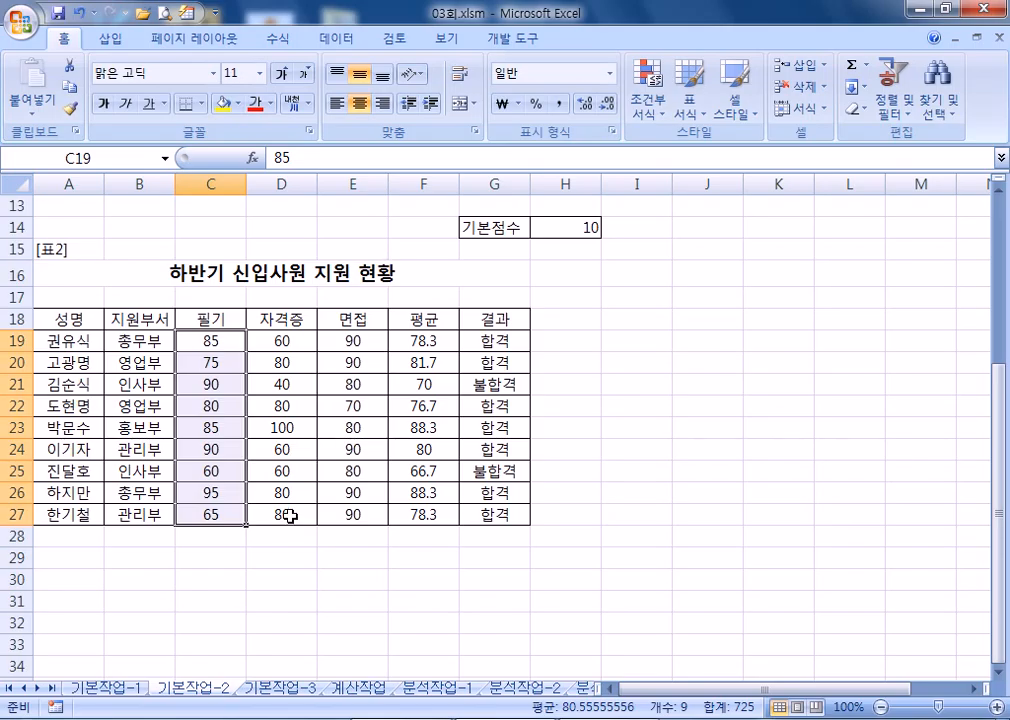
left_click_drag(80, 338, 465, 513)
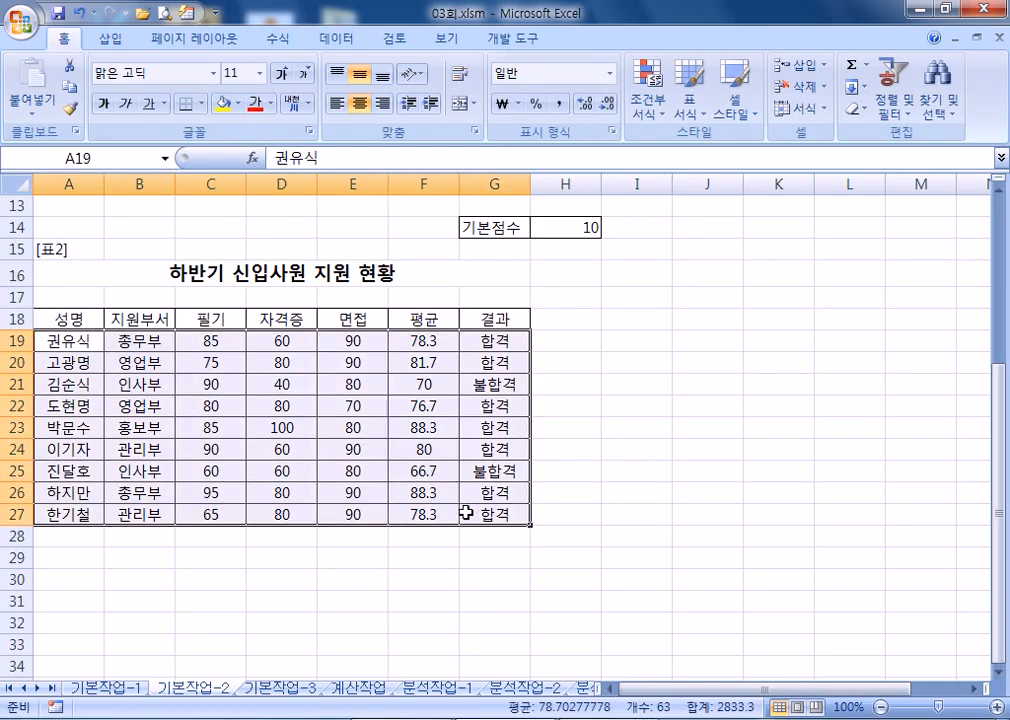
scroll(465, 512, "down", 1)
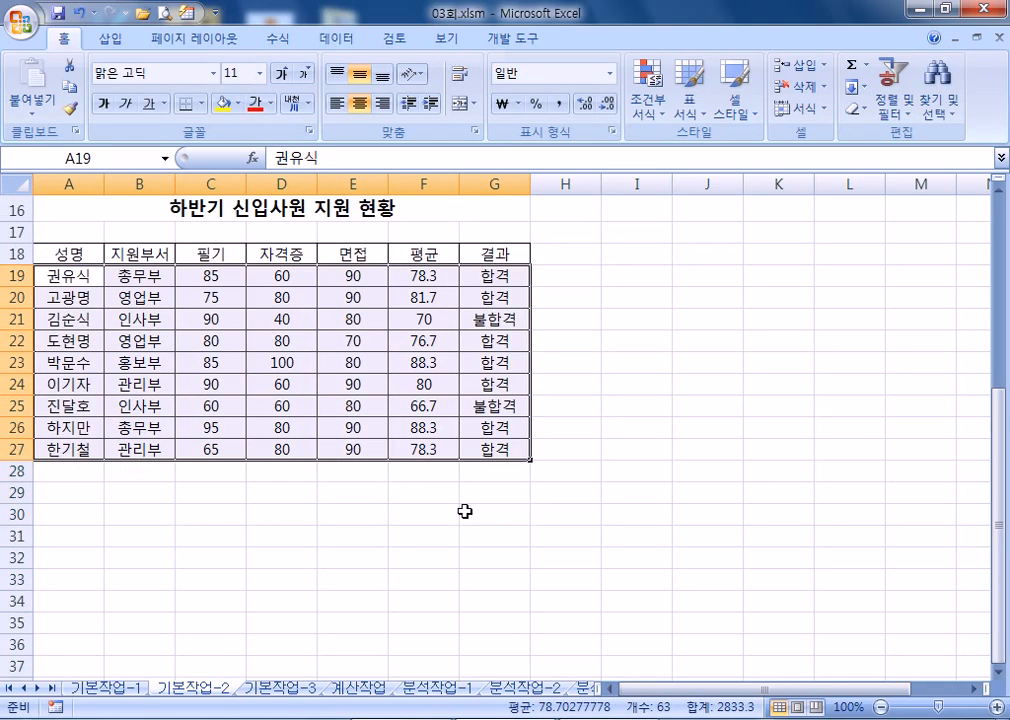
Create a new formula-based conditional formatting rule for A19:G27 with condition =$C19>=90
left_click(650, 112)
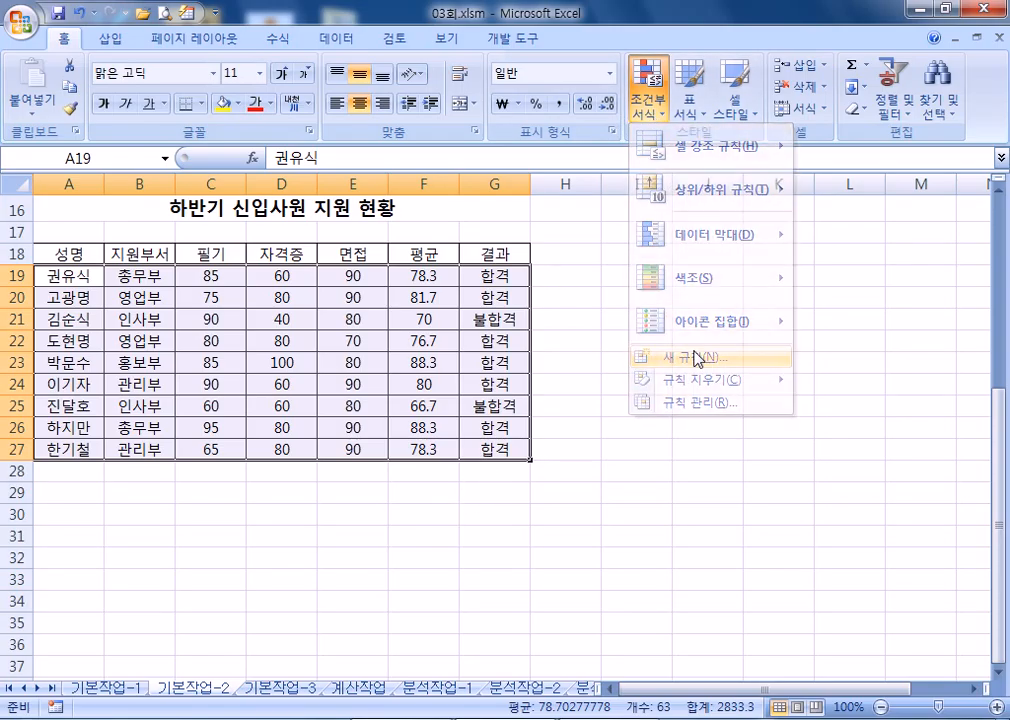
left_click(697, 356)
left_click(560, 244)
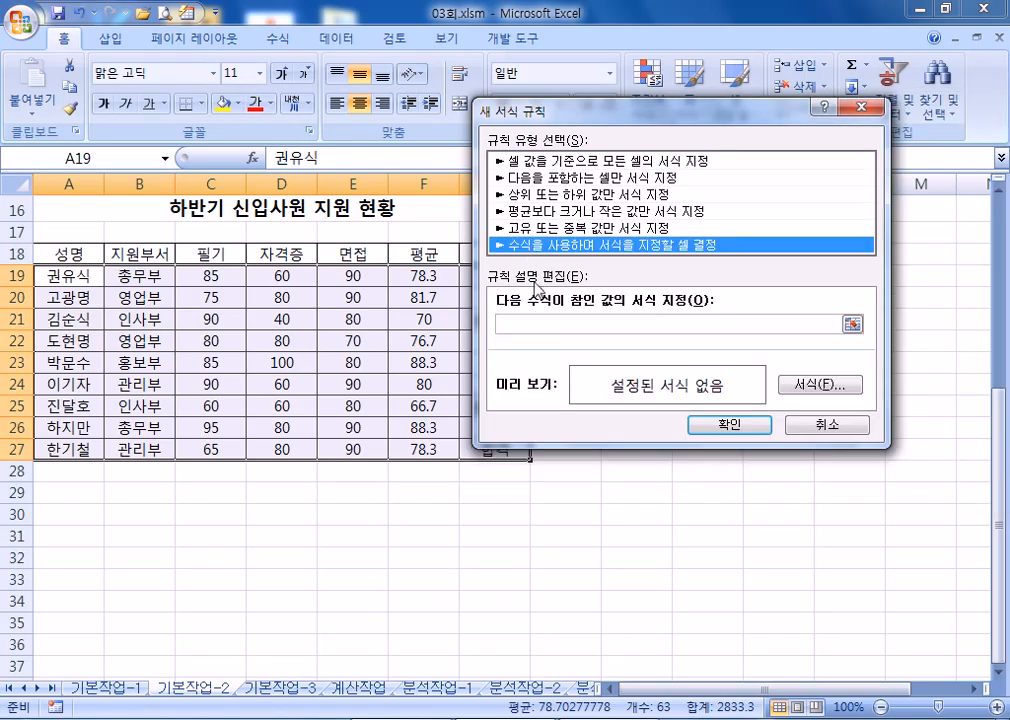
left_click_drag(613, 114, 711, 75)
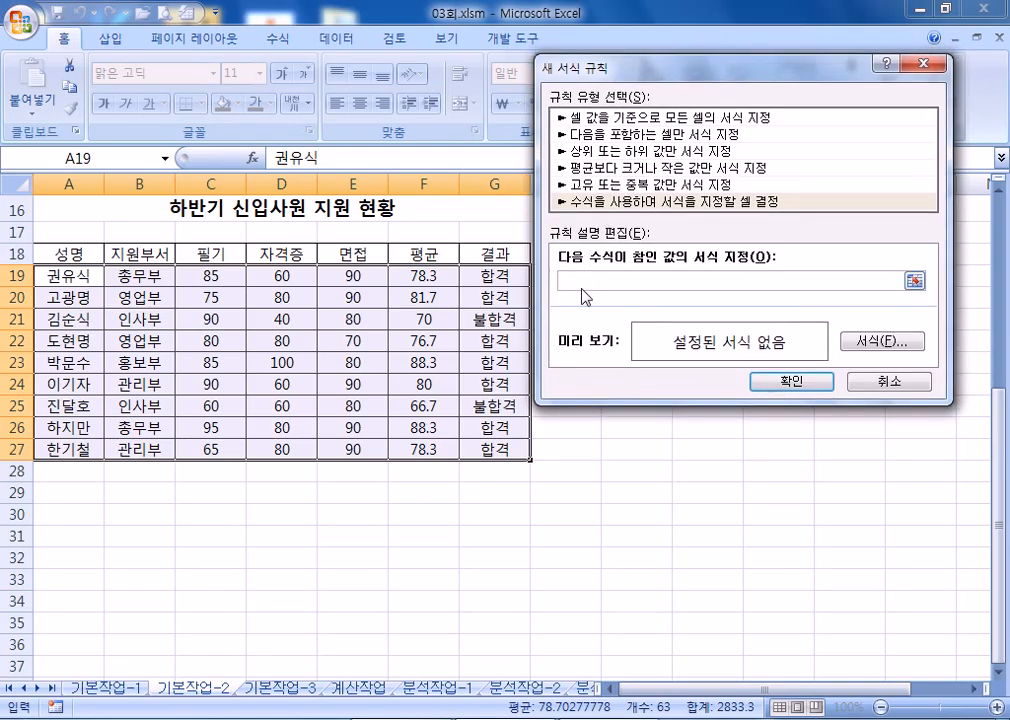
left_click(203, 274)
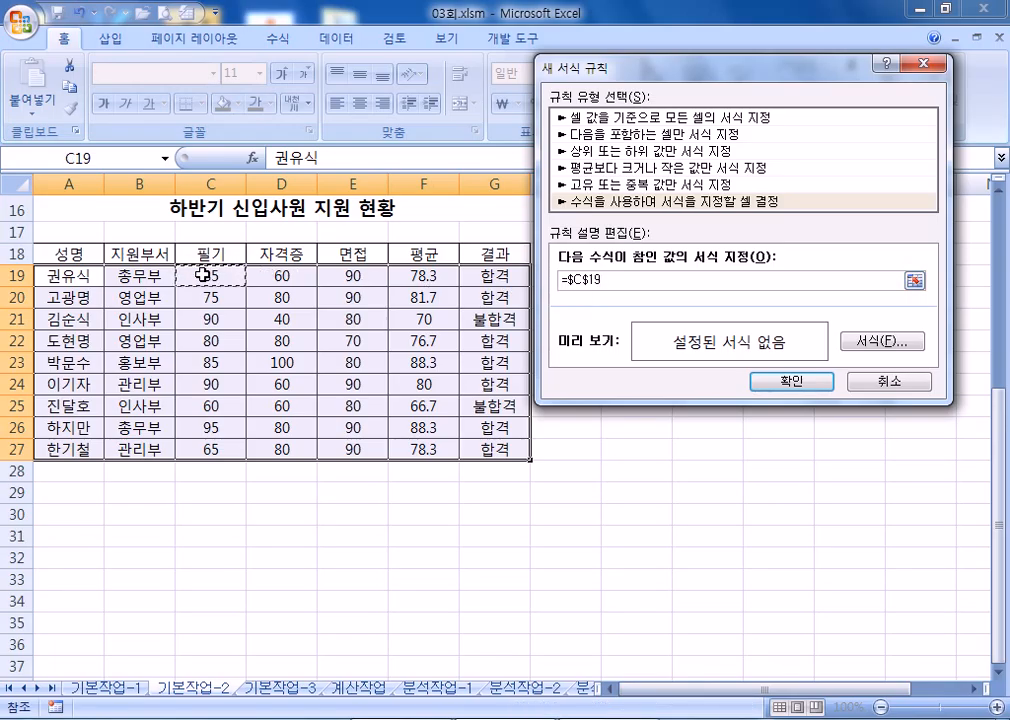
key("F4")
key("F4")
type(">=90")
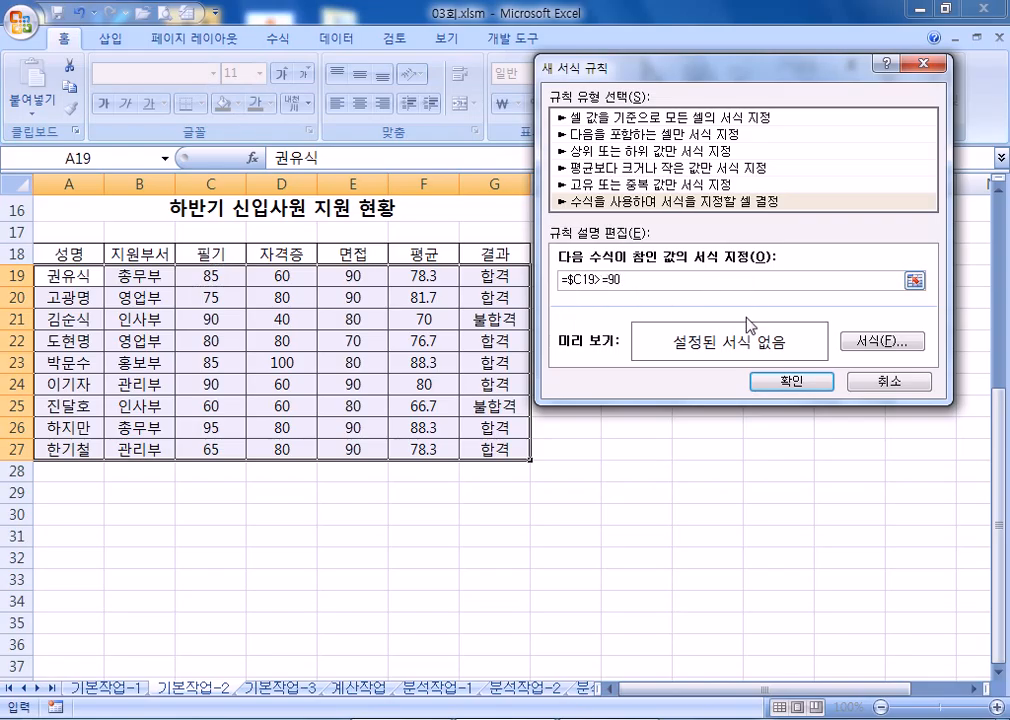
left_click(862, 343)
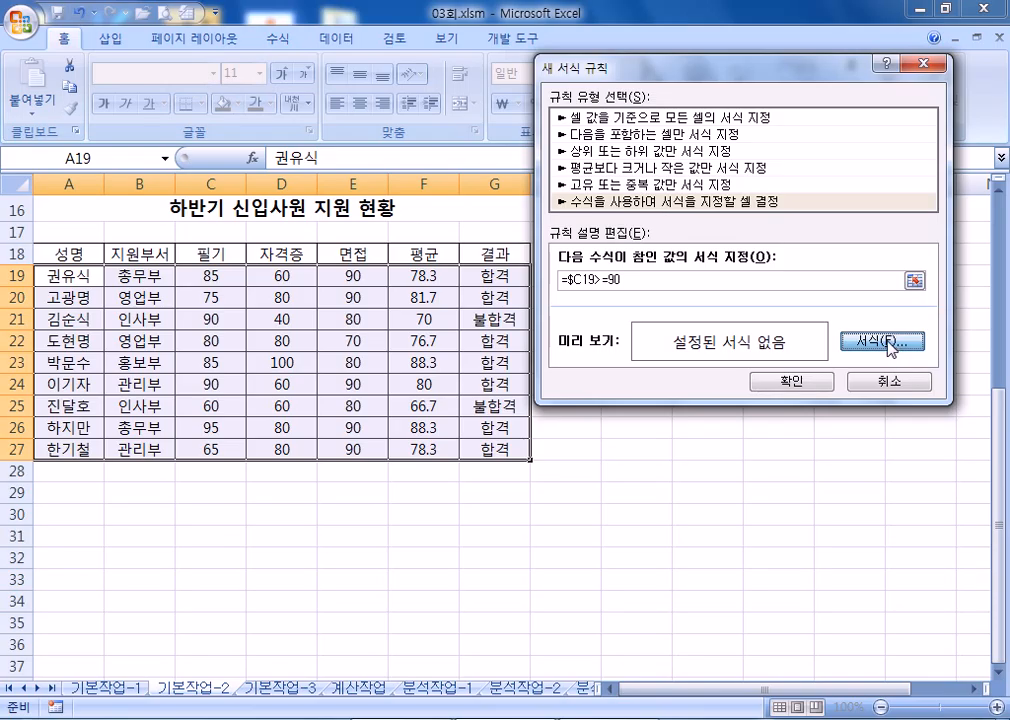
Set the rule's font underline to Double
left_click(900, 343)
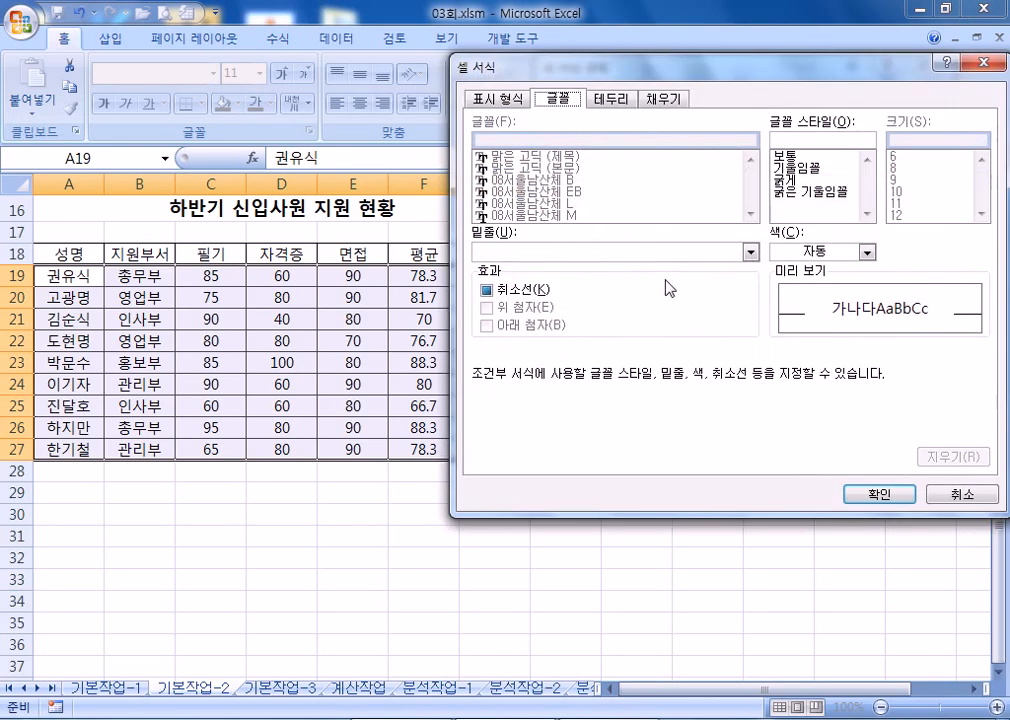
left_click(518, 253)
left_click(507, 291)
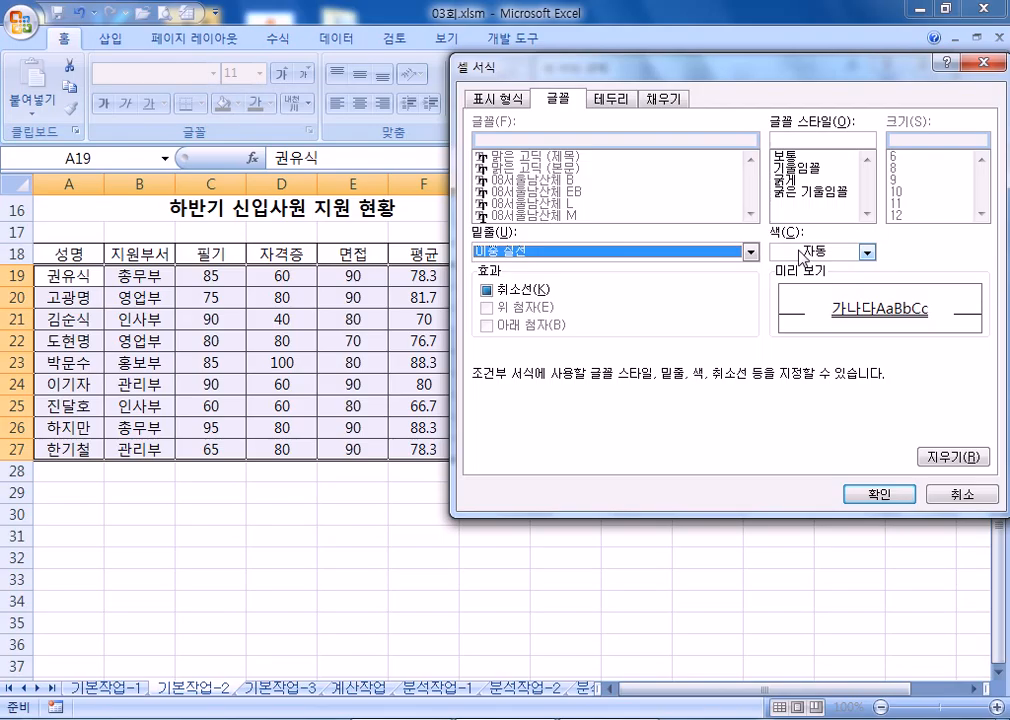
Give the rule a blue fill with a light blue hatch pattern and apply it
left_click(661, 101)
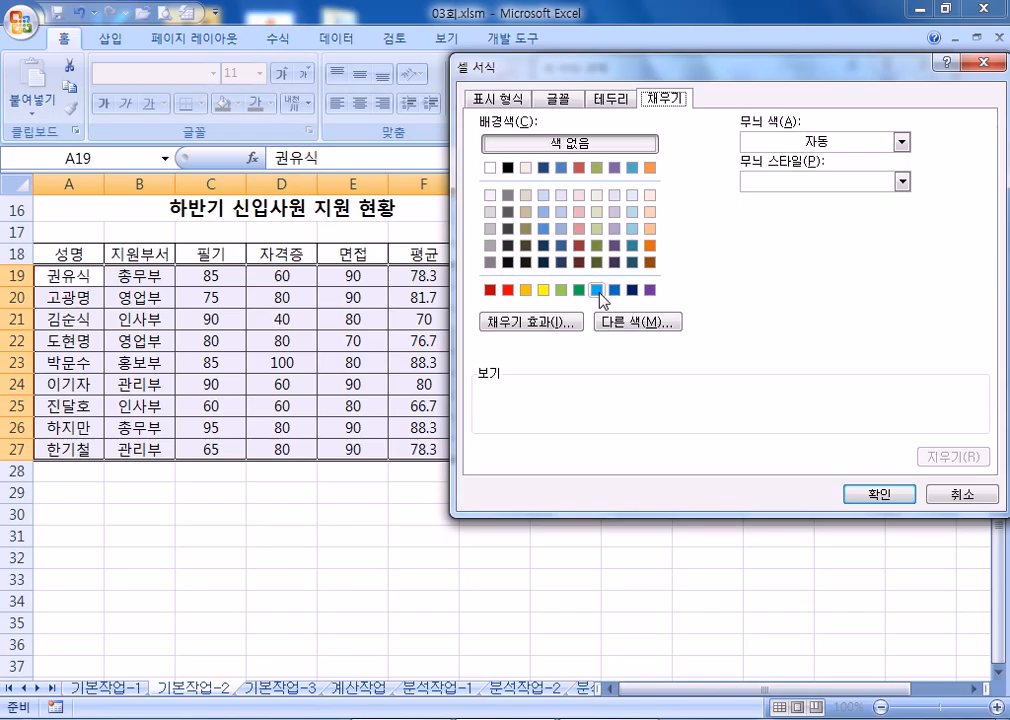
left_click(777, 143)
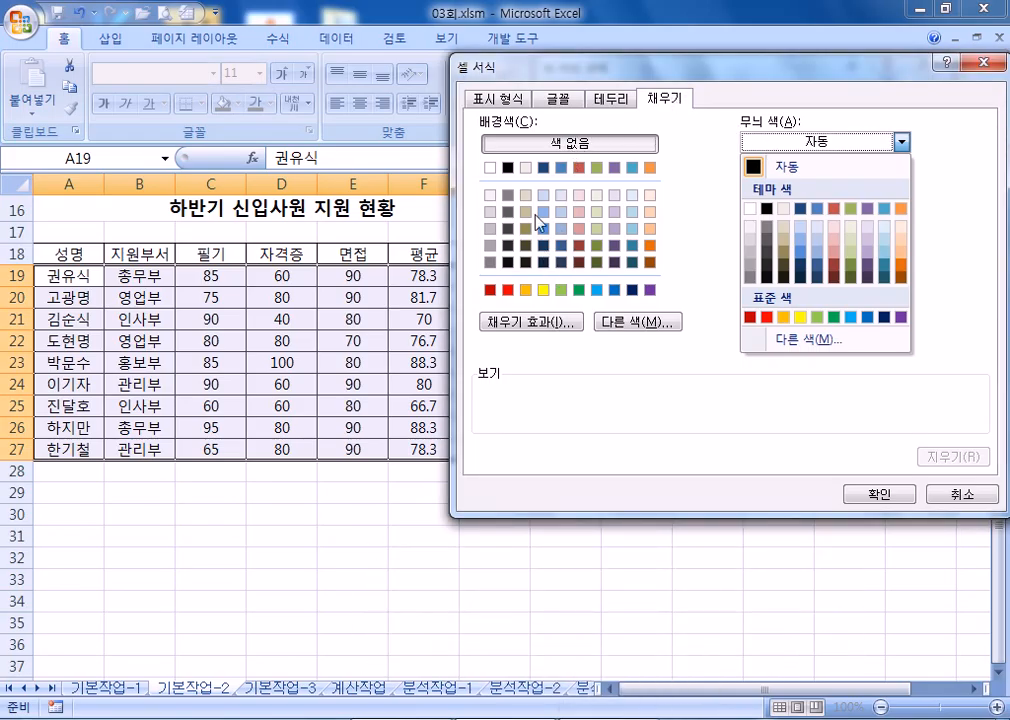
left_click(649, 246)
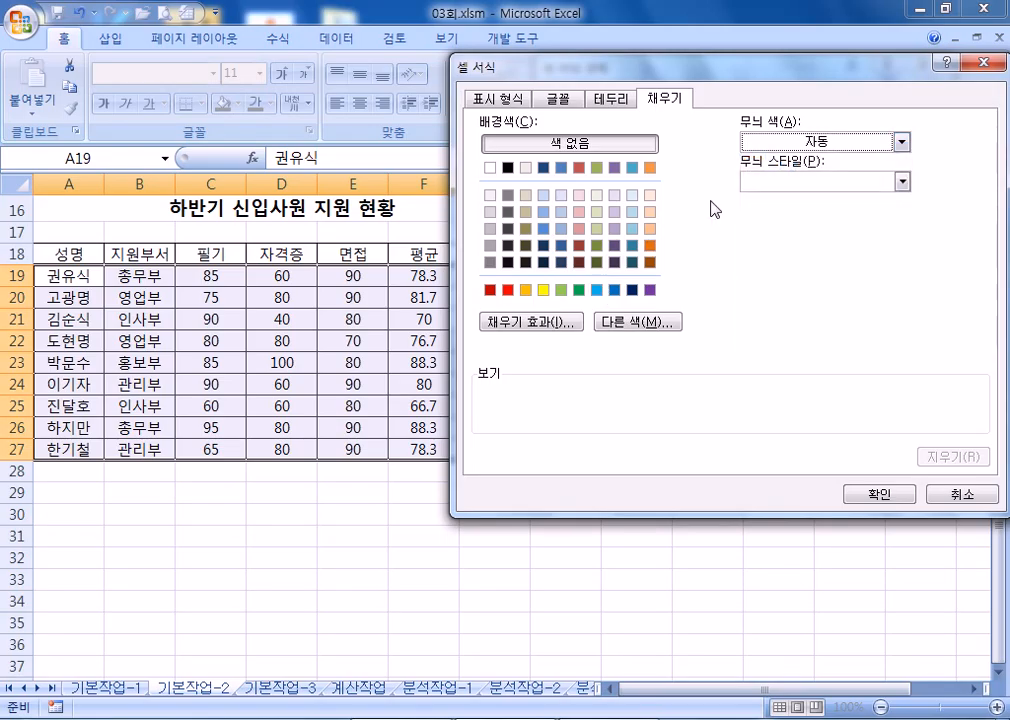
left_click(830, 148)
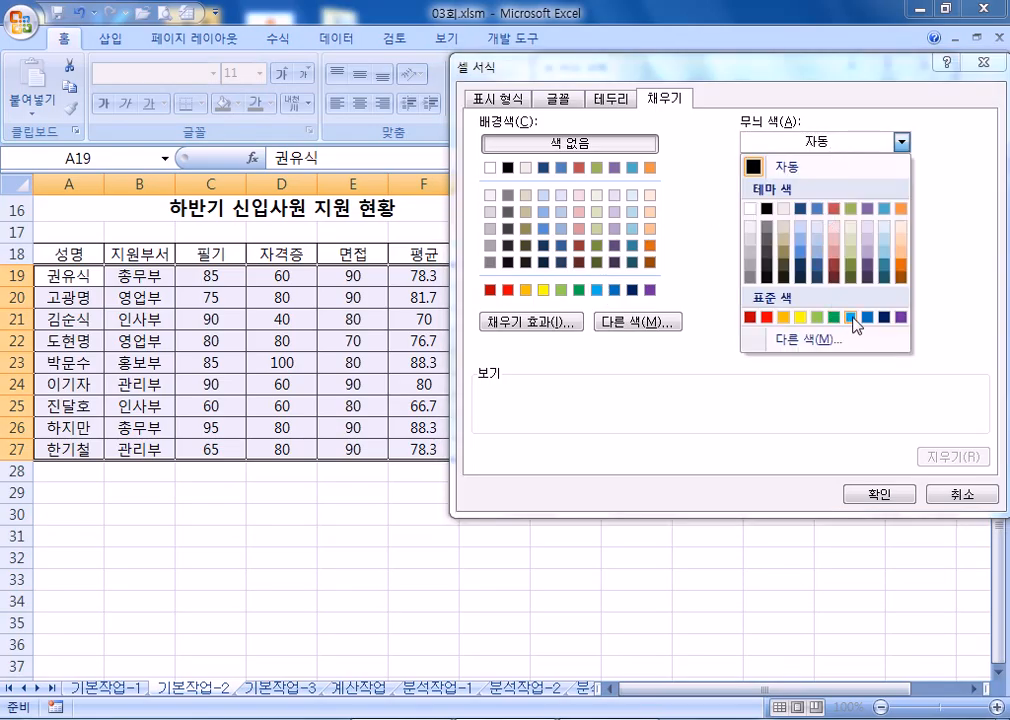
left_click(603, 293)
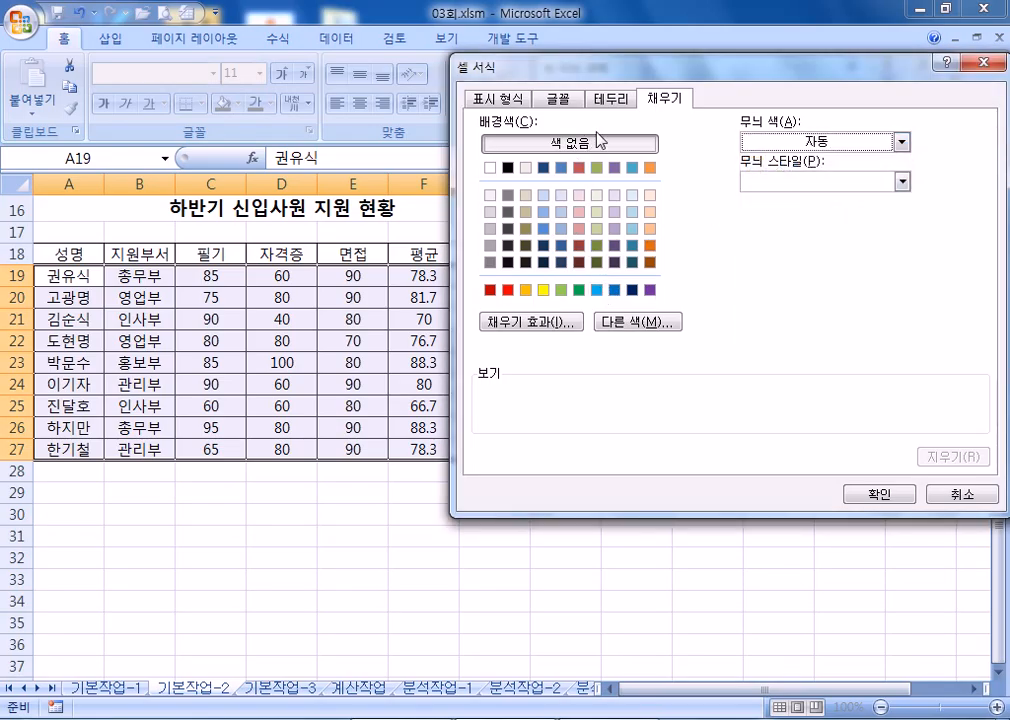
left_click(598, 290)
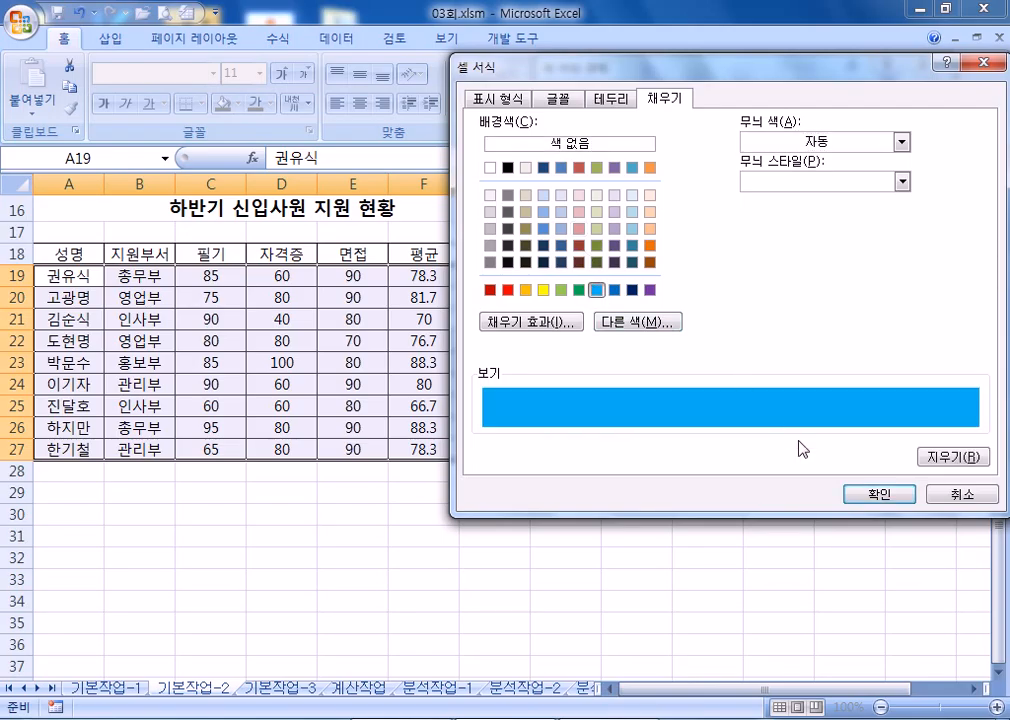
left_click(826, 143)
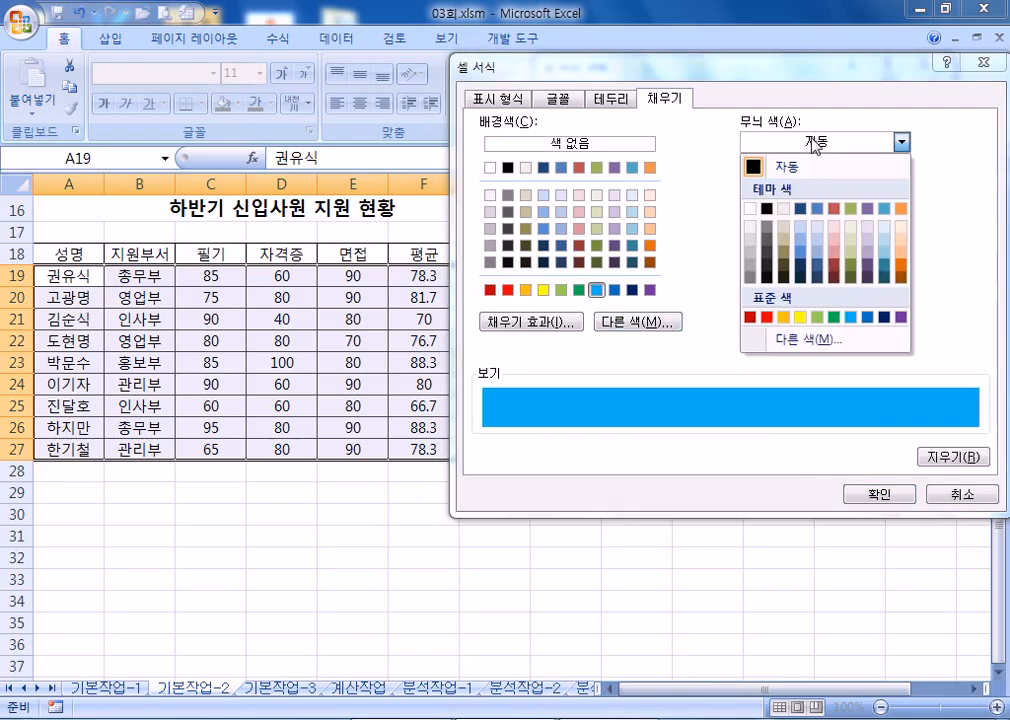
left_click(852, 314)
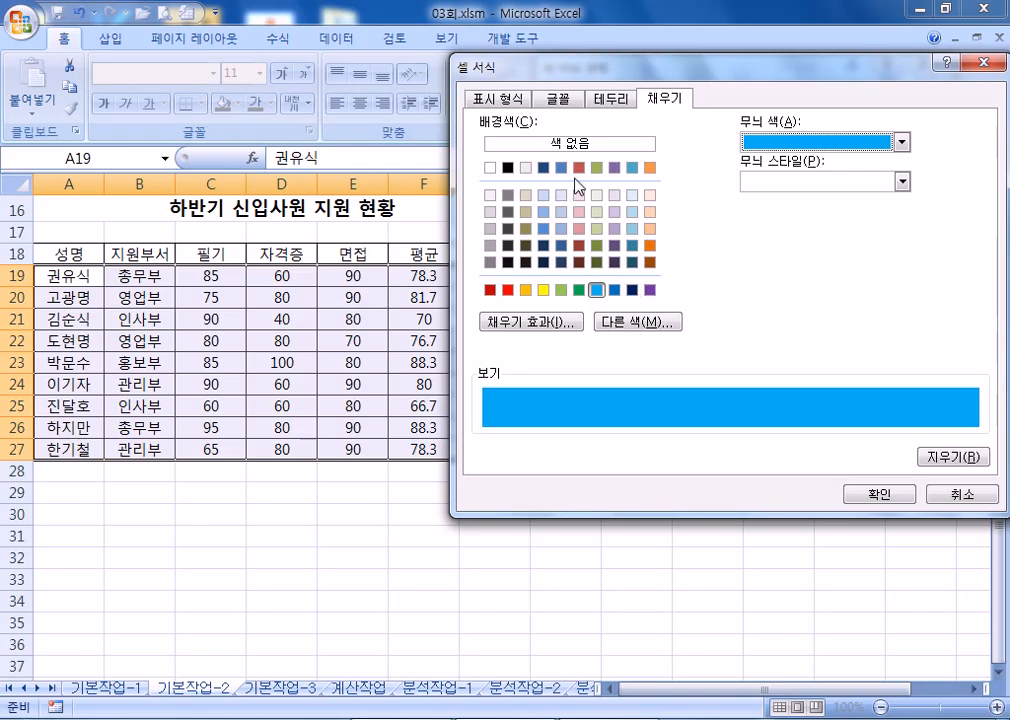
left_click(568, 145)
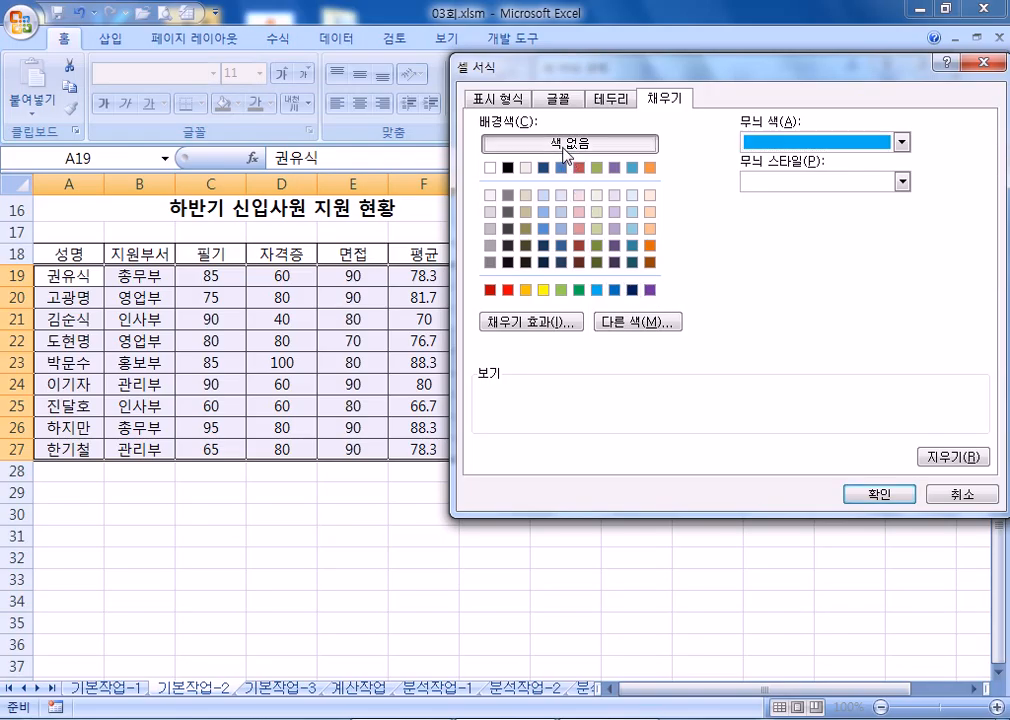
left_click(807, 183)
left_click(802, 208)
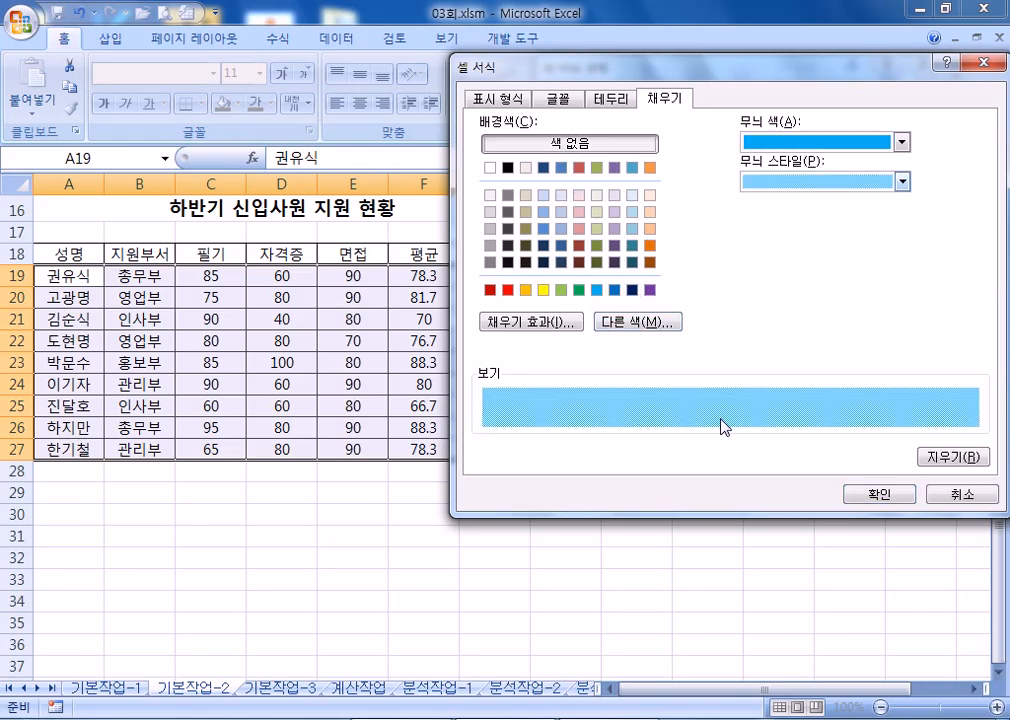
key("Return")
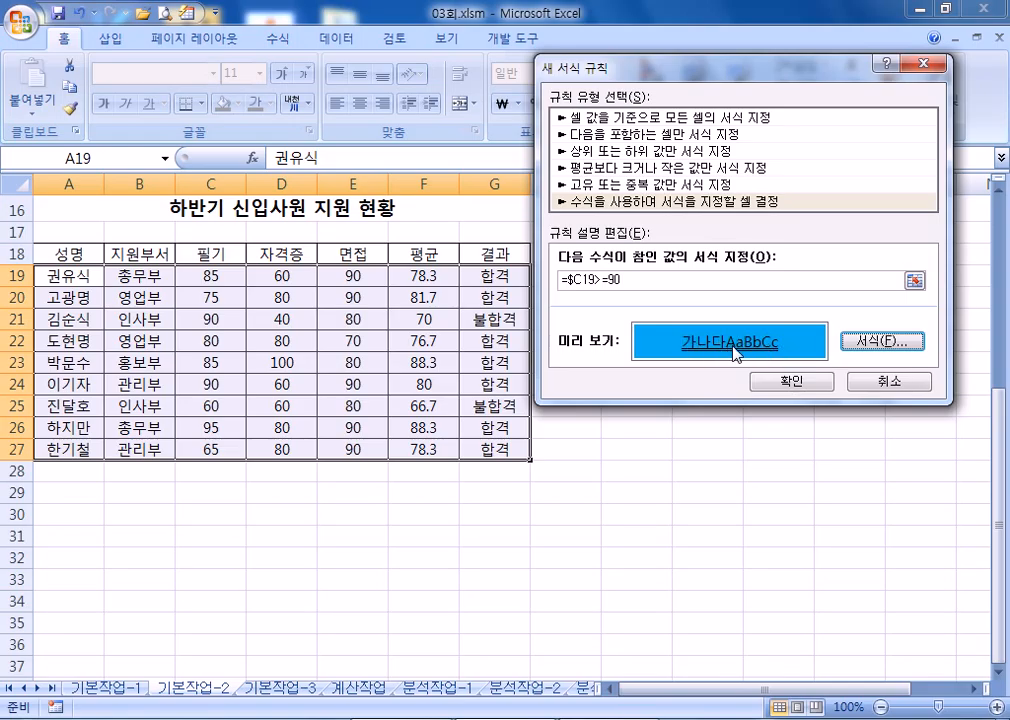
left_click(791, 381)
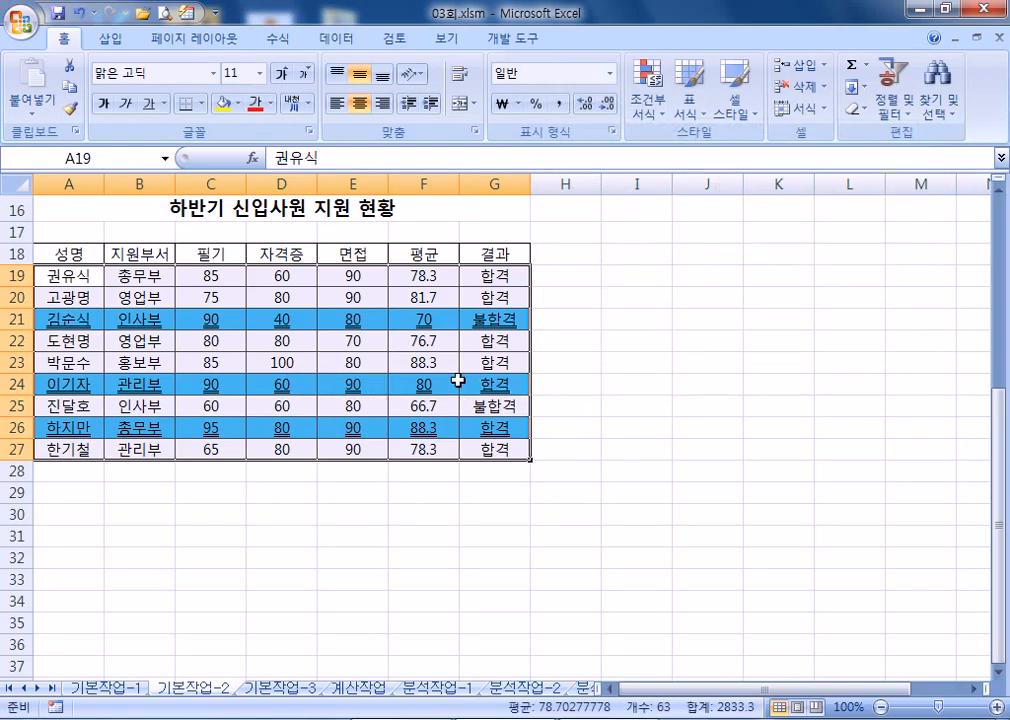
Open another formula-based rule and enter =$C19<90, with column C locked
left_click(648, 92)
left_click(689, 328)
left_click(538, 180)
left_click_drag(571, 47, 632, 58)
left_click(655, 271)
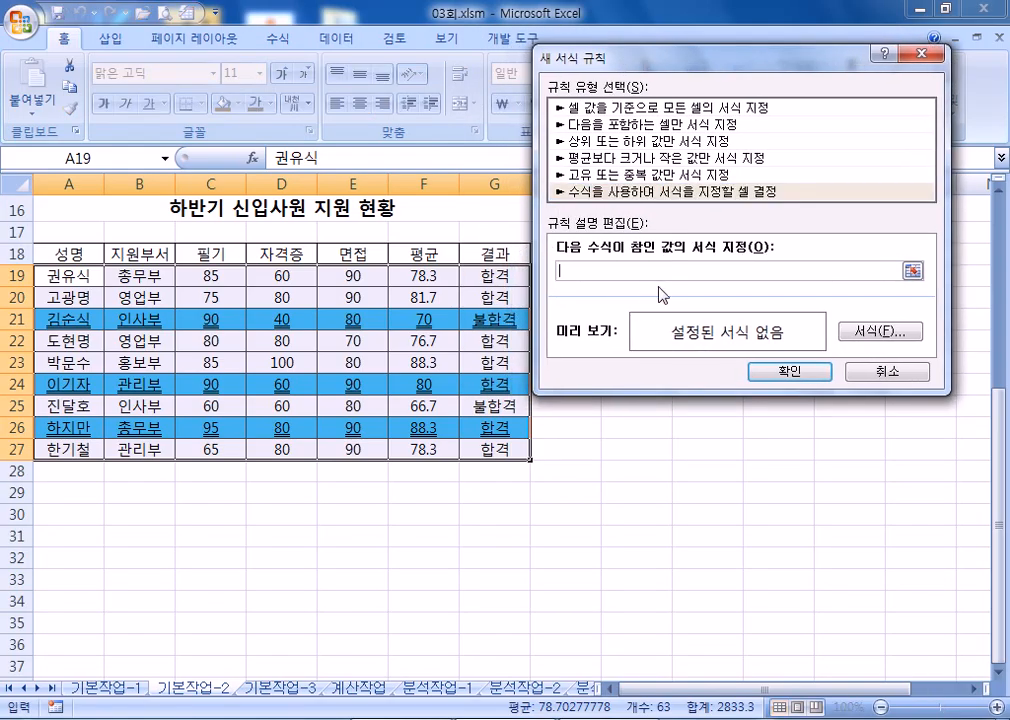
type("=")
left_click(221, 277)
key("F4")
key("F4")
type("<90")
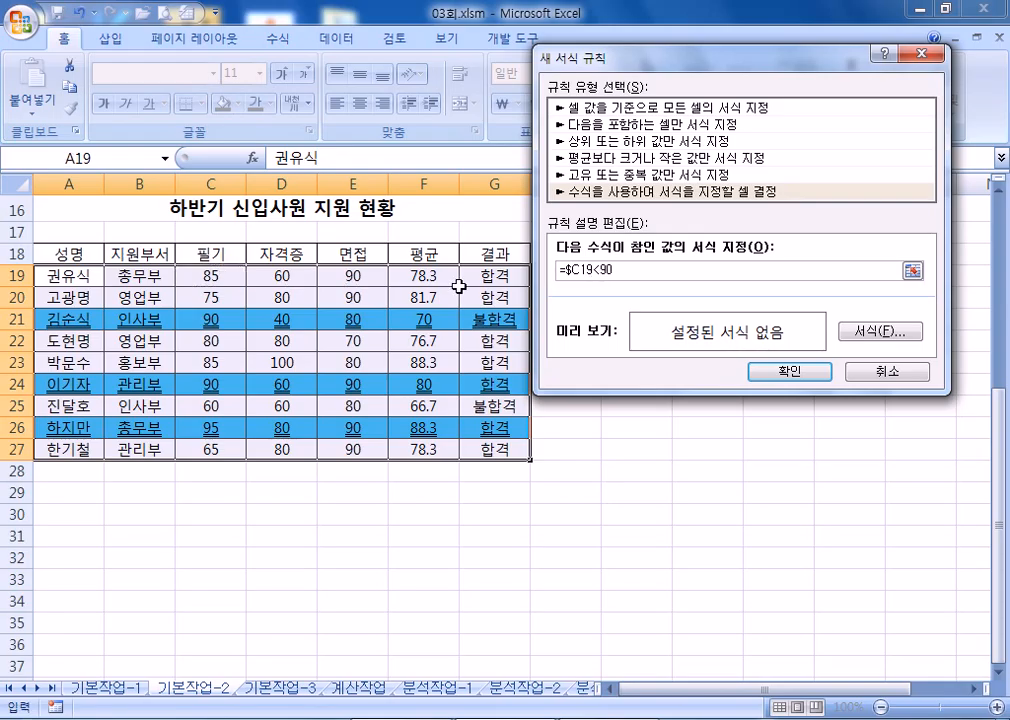
Set the second rule's font style to Italic and apply it to the applicant rows
left_click(880, 331)
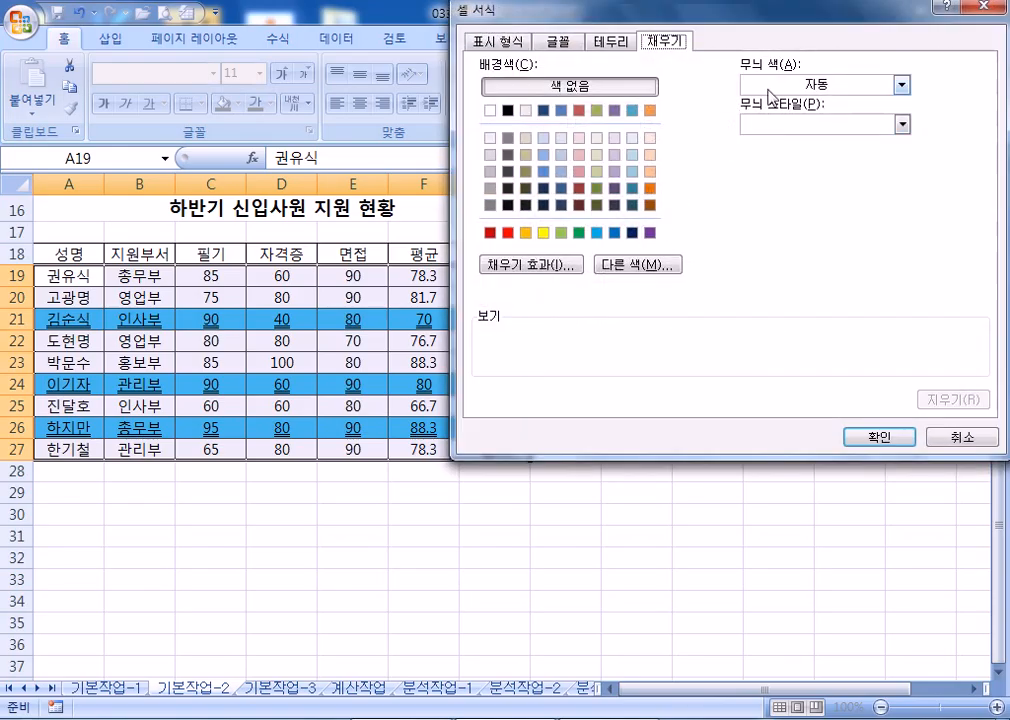
left_click(497, 41)
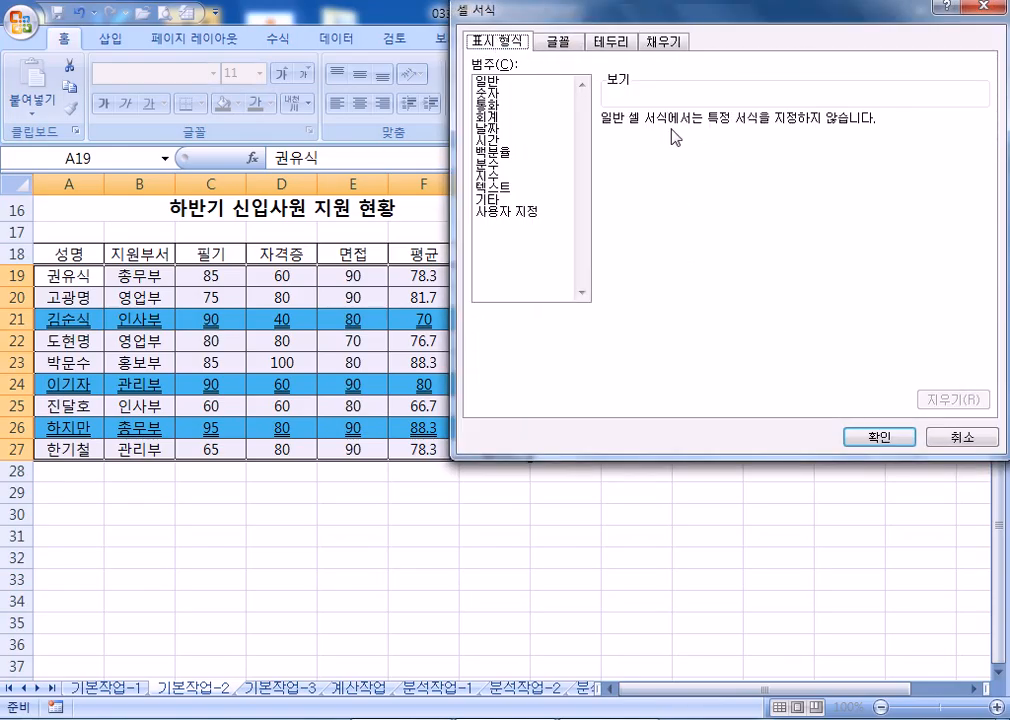
left_click(562, 44)
left_click(800, 112)
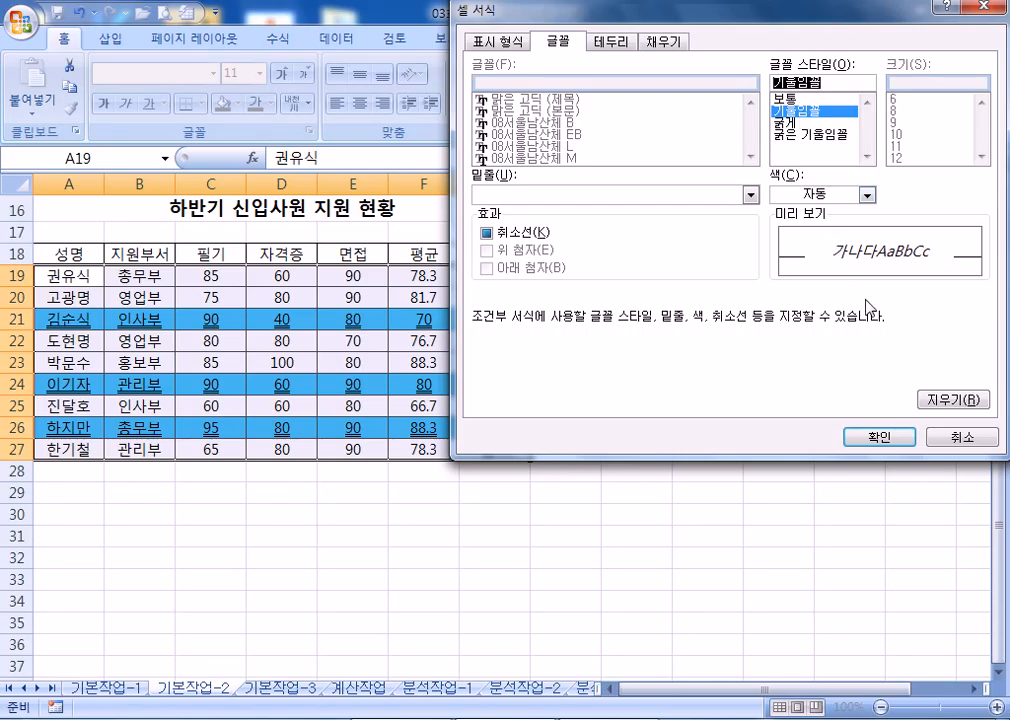
left_click(876, 437)
left_click(805, 372)
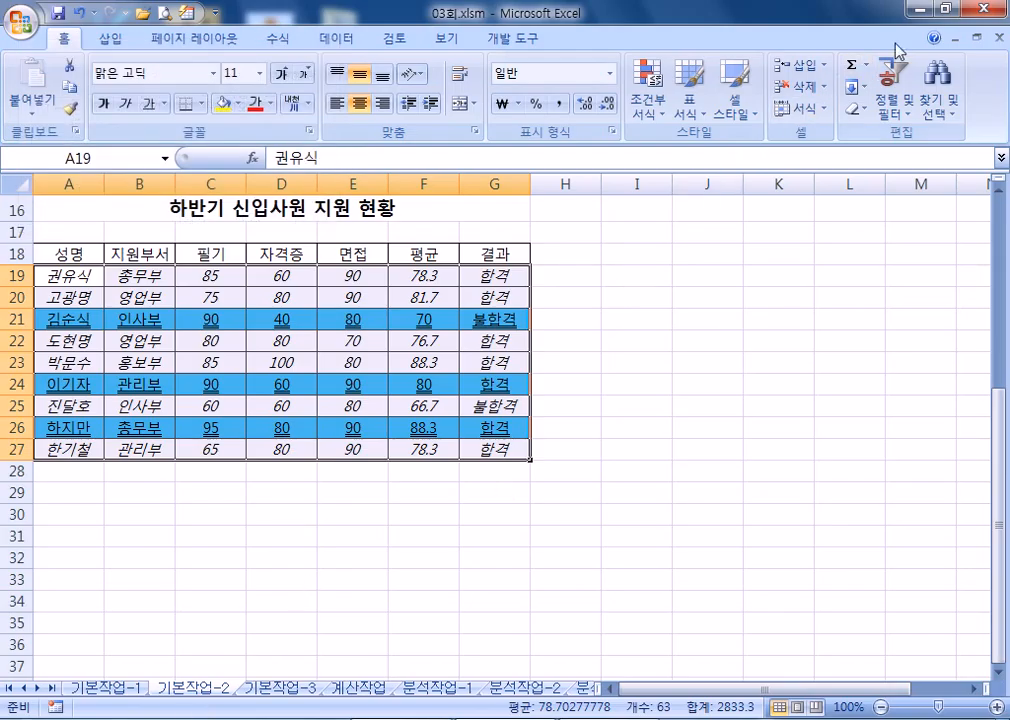
Minimize Excel and Notepad, open 03 기본모의고사, and select 정보처리과 성적처리.txt
left_click(918, 10)
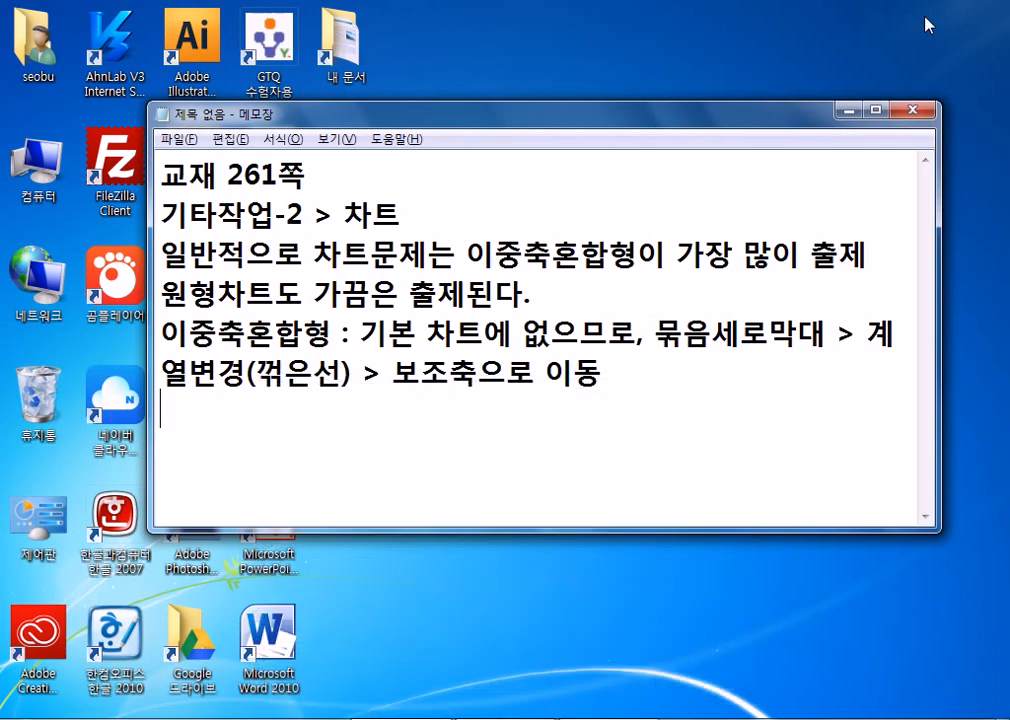
left_click(849, 110)
double_click(55, 155)
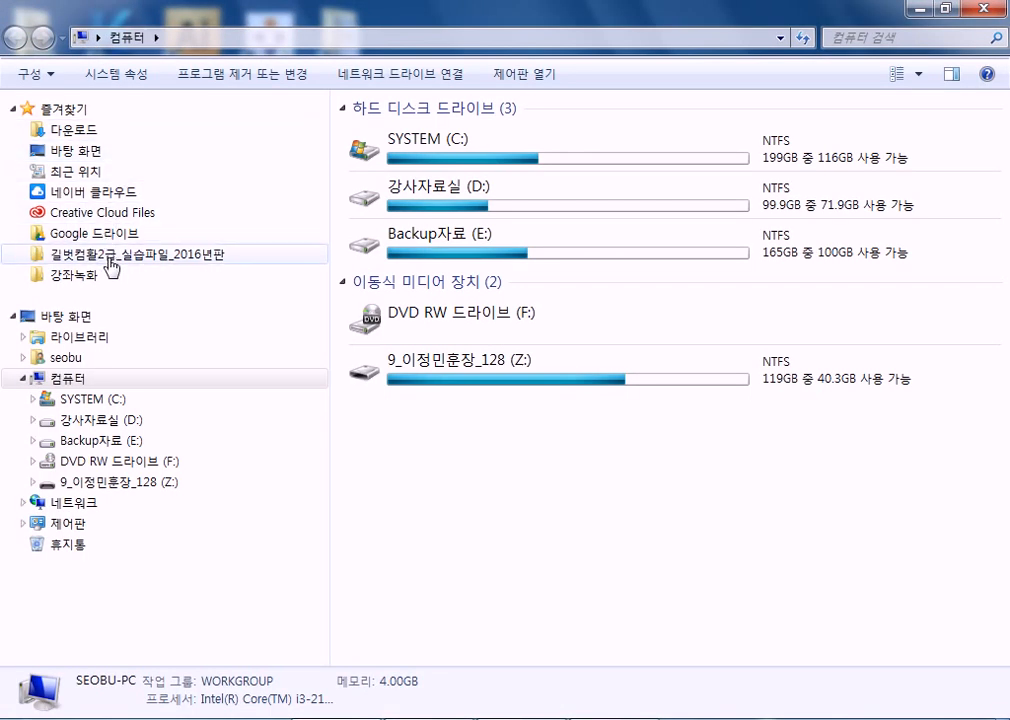
left_click(137, 265)
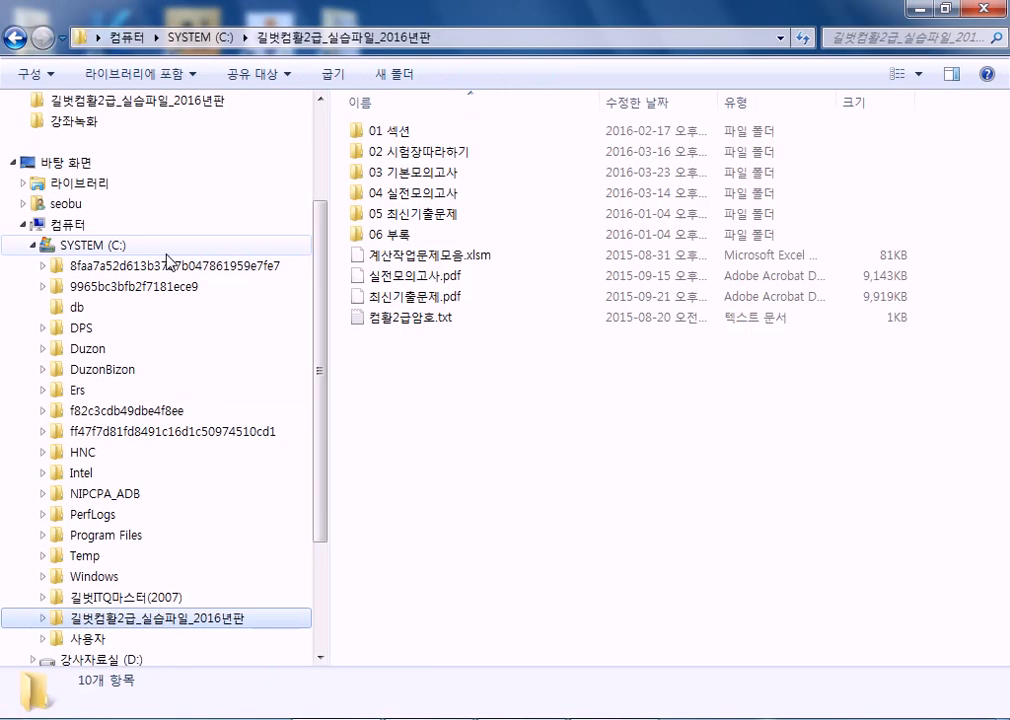
double_click(418, 178)
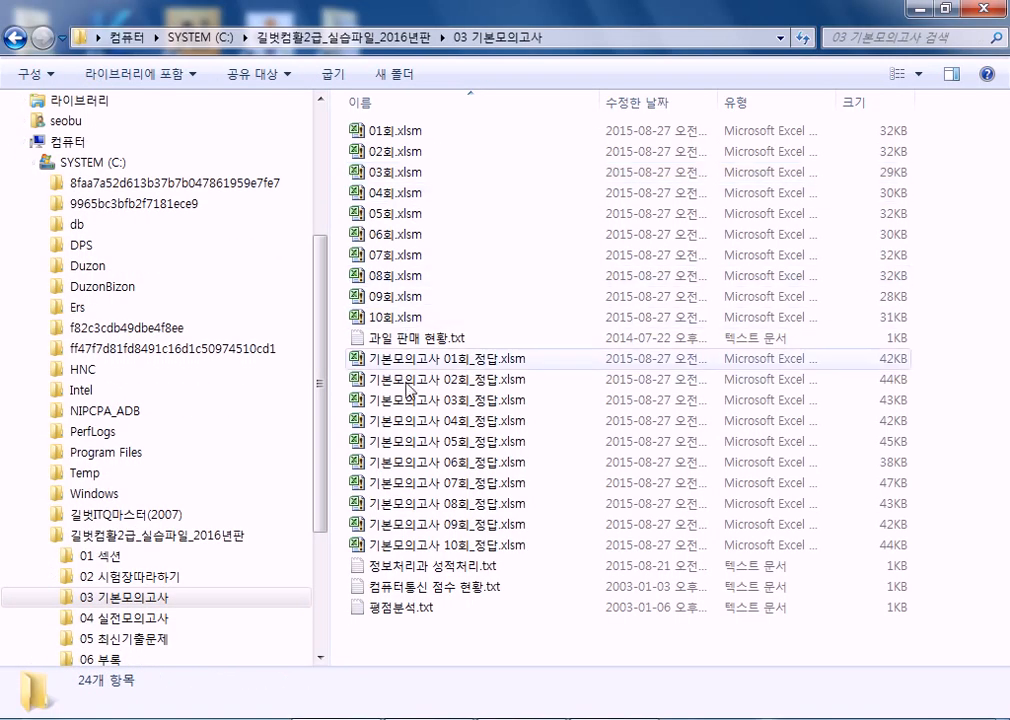
left_click(430, 568)
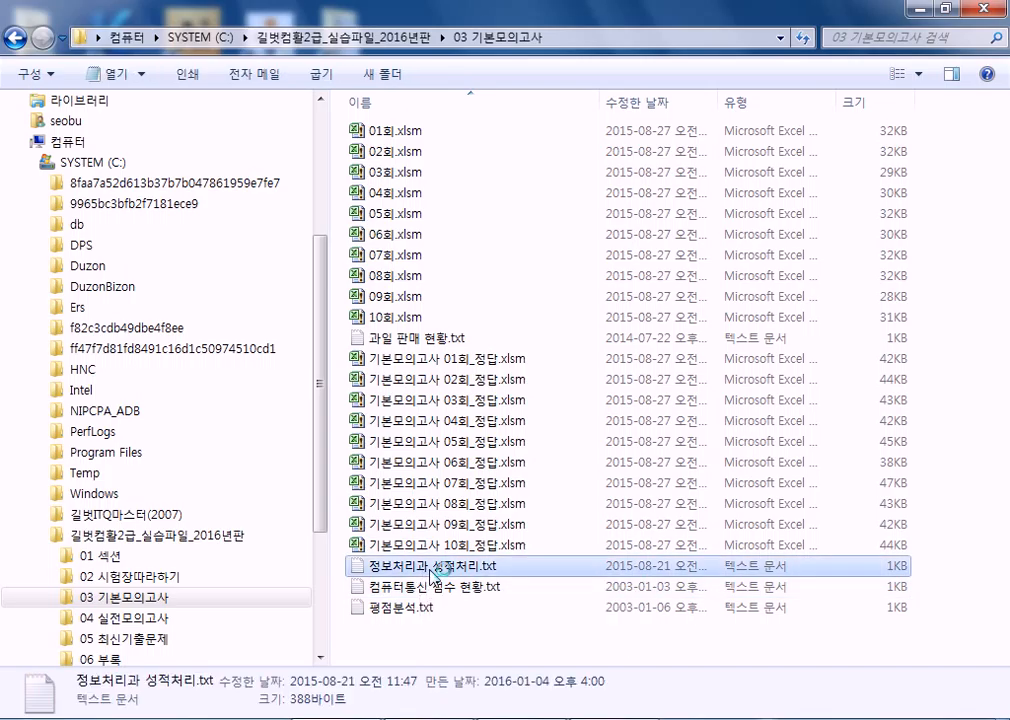
Copy all the text of 정보처리과 성적처리.txt in Notepad, then close it and return to Excel
double_click(597, 112)
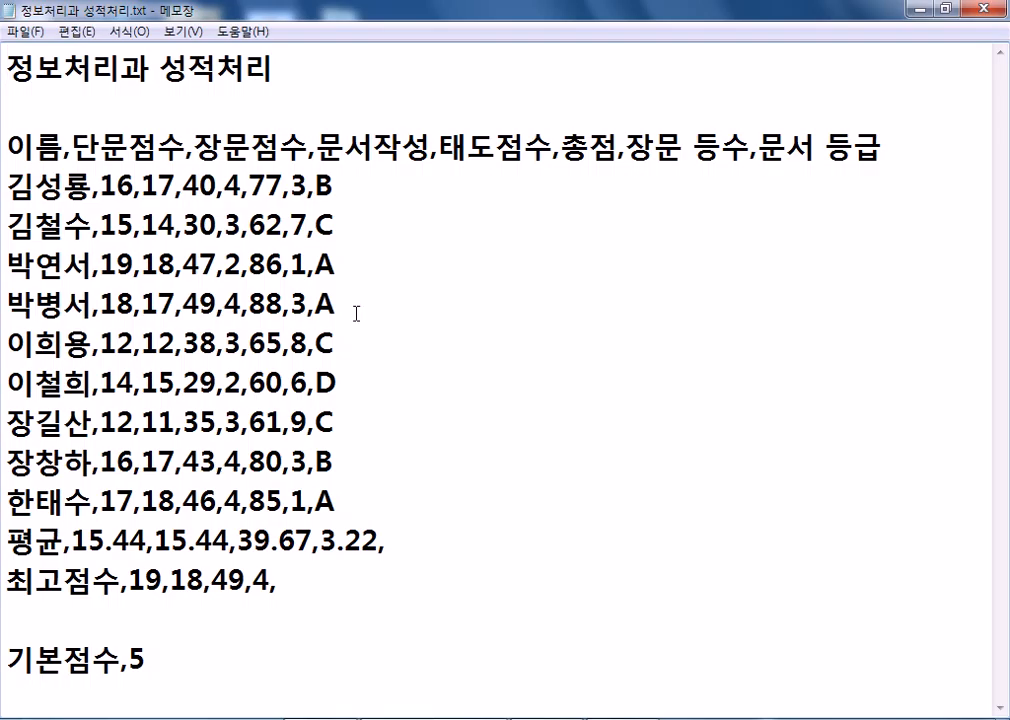
key("ctrl+a")
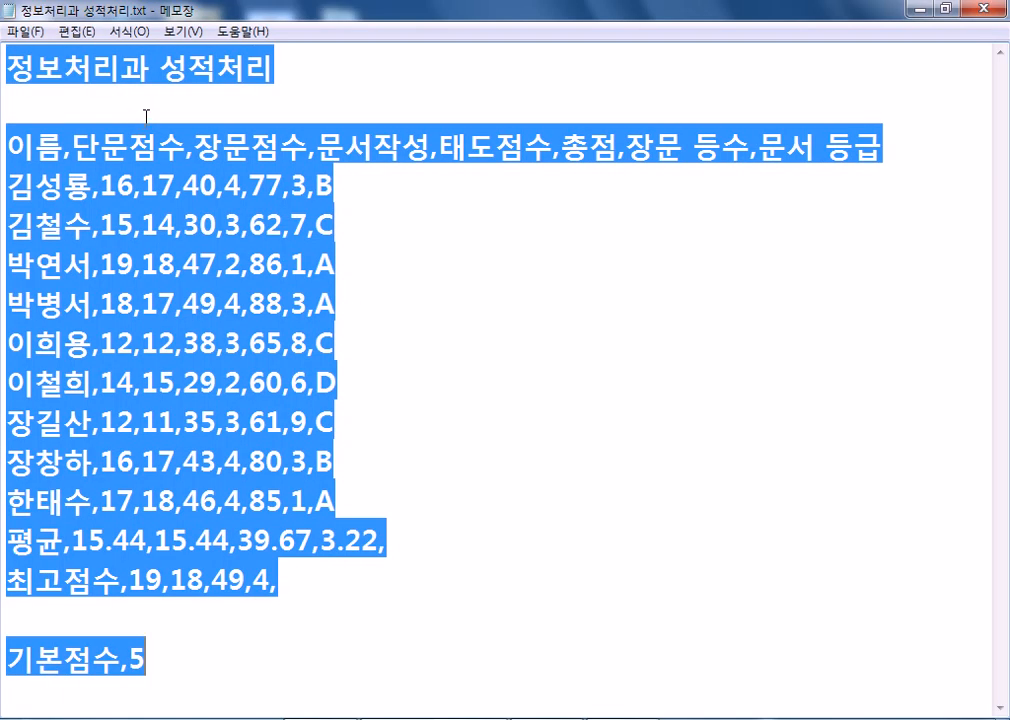
right_click(55, 77)
left_click(127, 162)
left_click(986, 20)
key("alt+Tab")
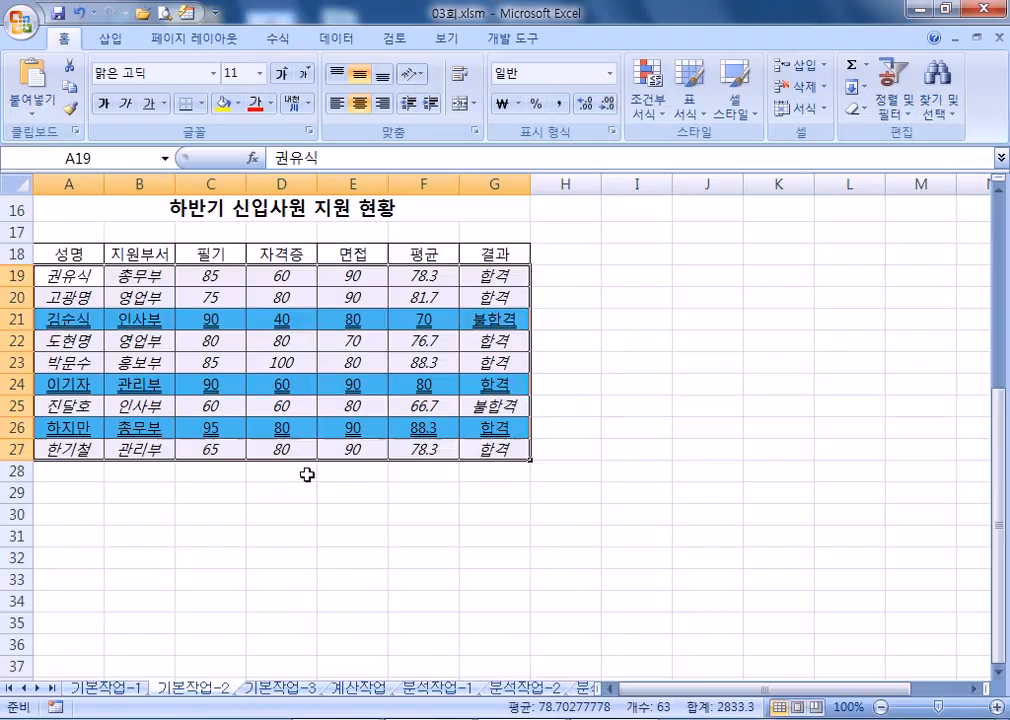
Paste the copied score lines into cell A1 of the 기본작업-3 sheet
left_click(281, 688)
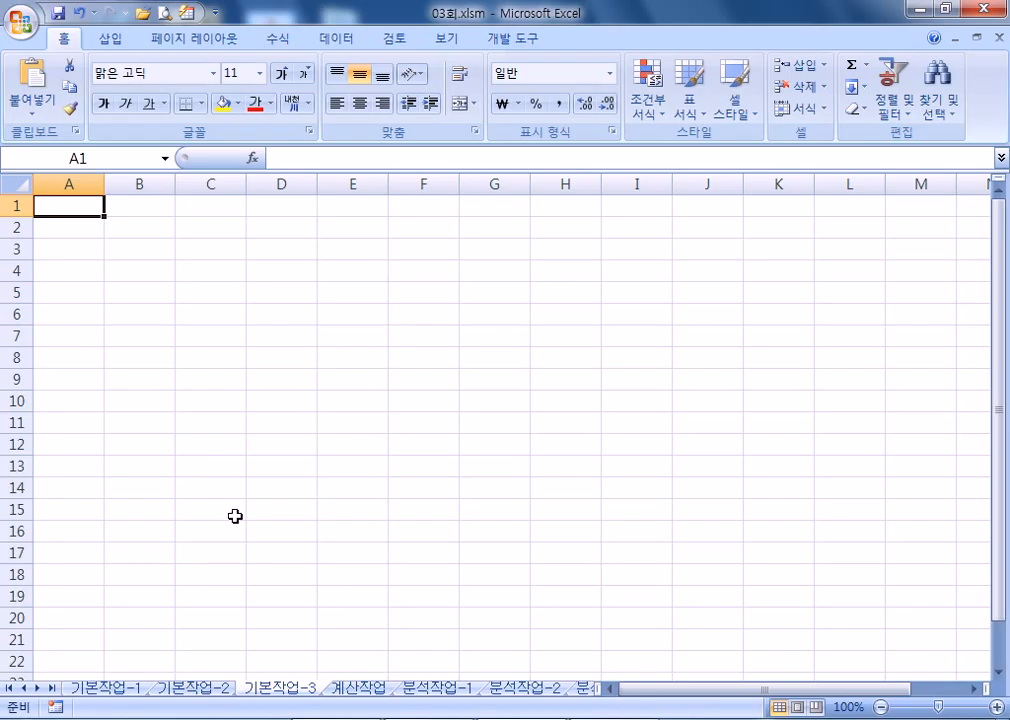
right_click(70, 205)
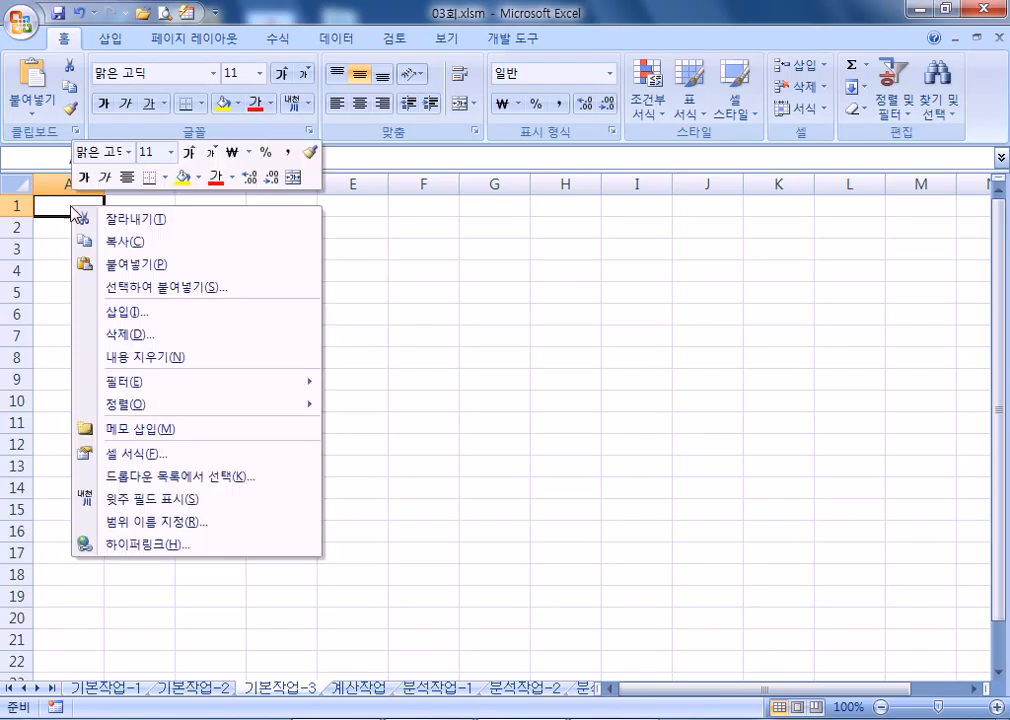
left_click(87, 267)
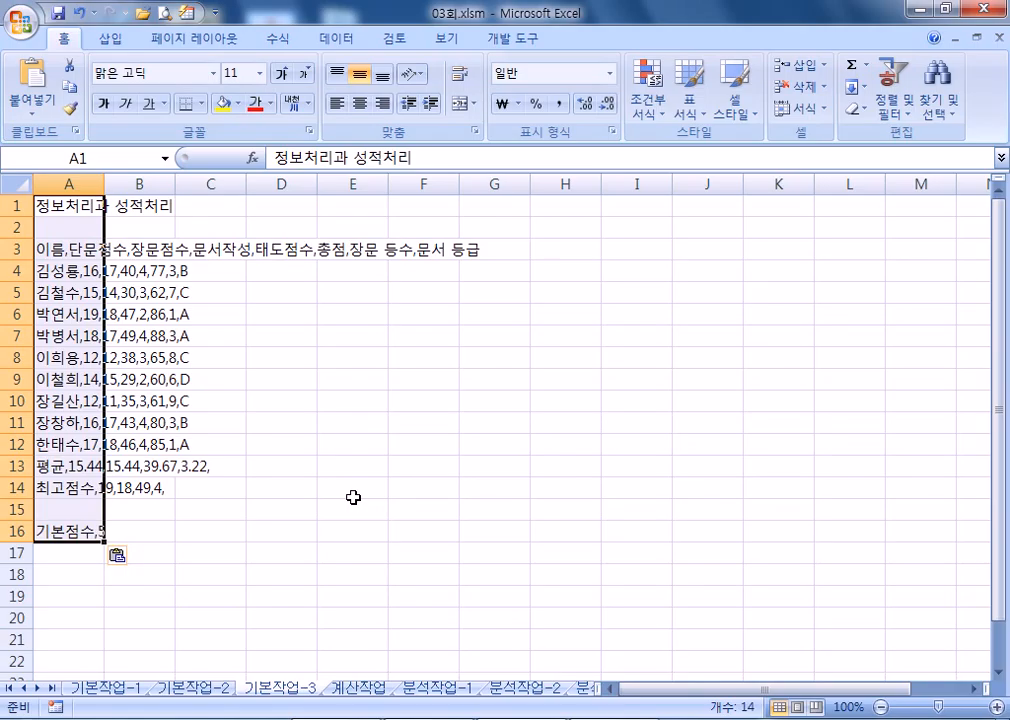
left_click(350, 39)
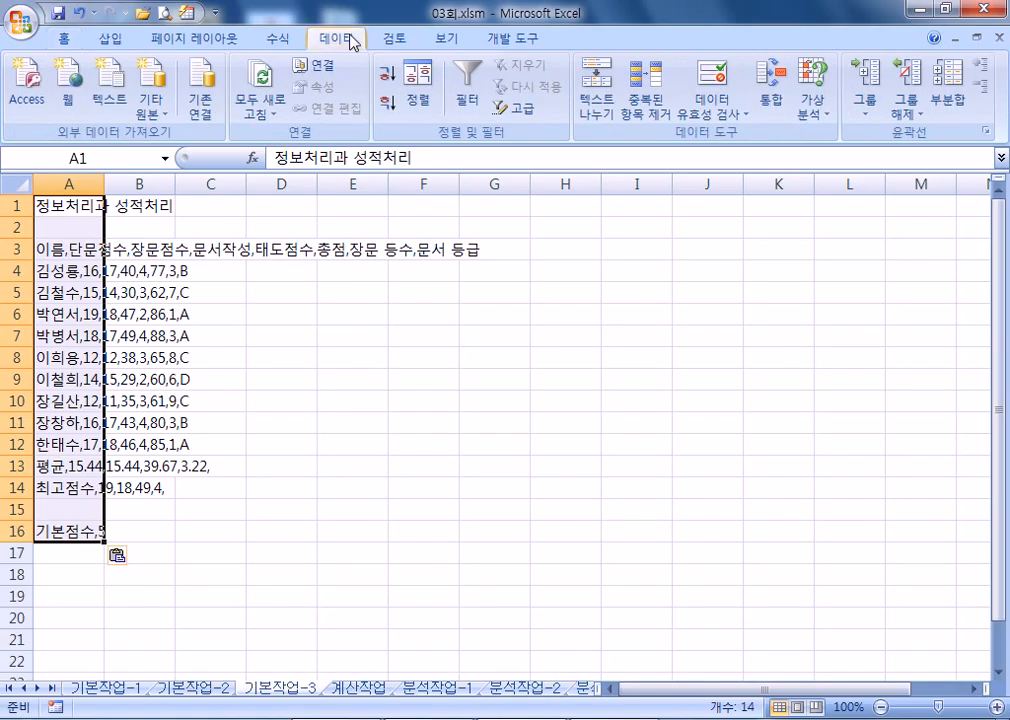
Split column A's text at commas into columns A–H with 텍스트 나누기
left_click(603, 112)
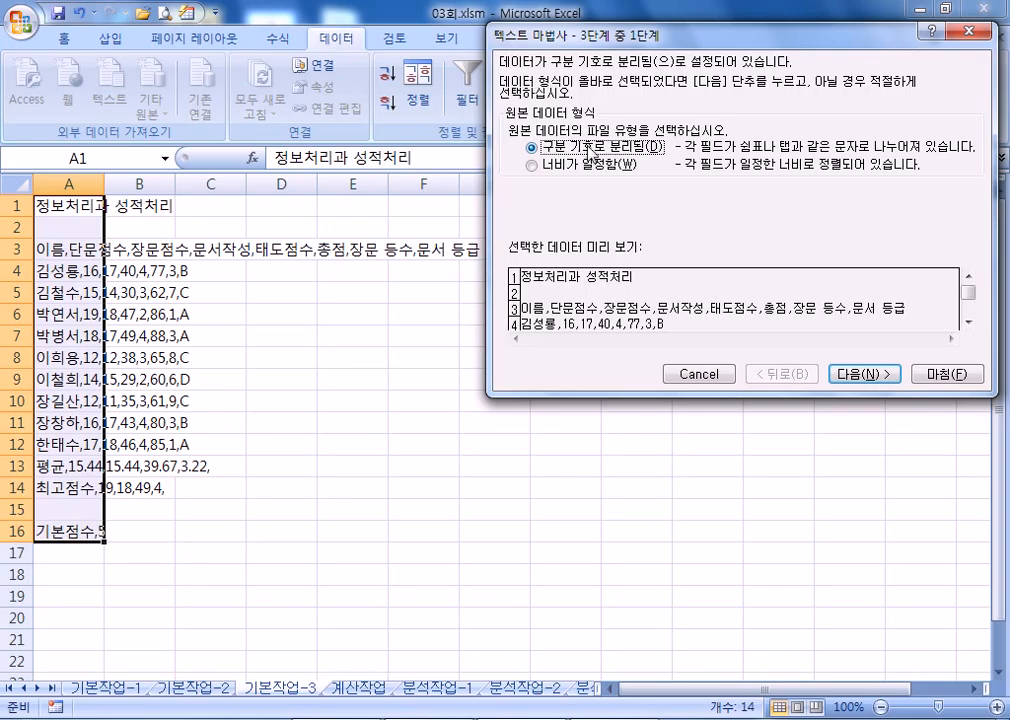
left_click(852, 375)
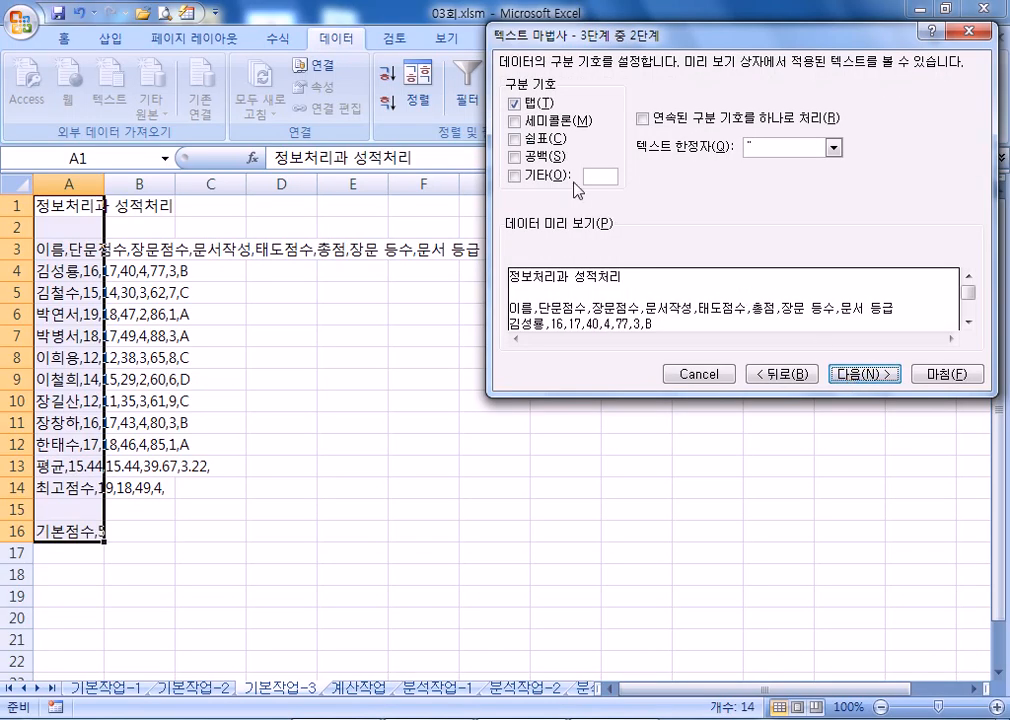
left_click(516, 140)
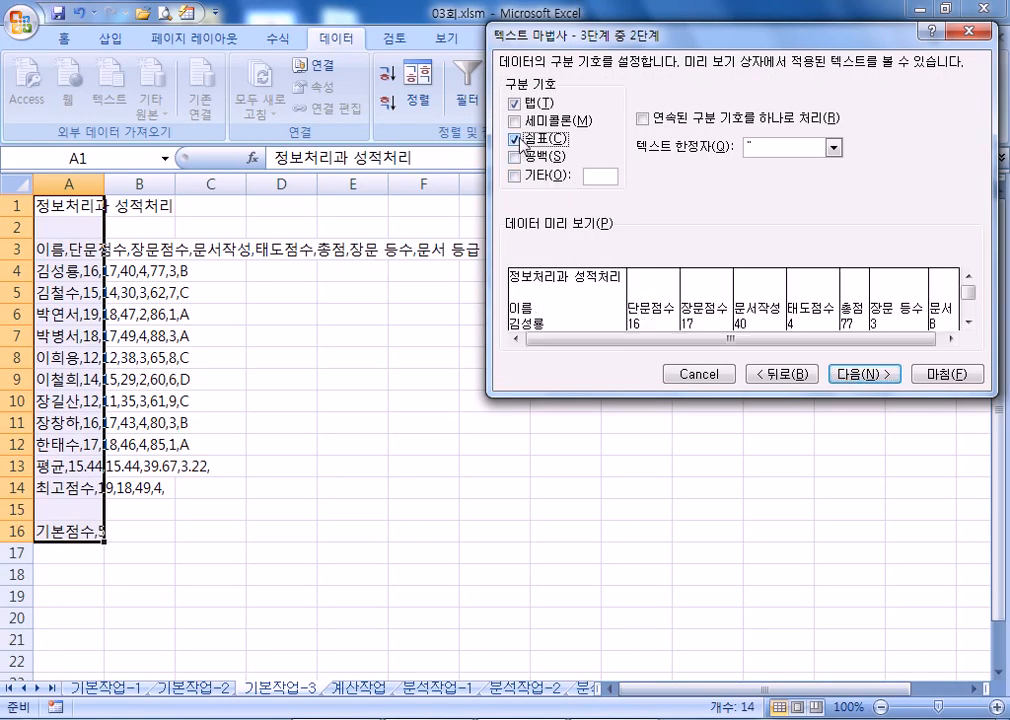
left_click(850, 375)
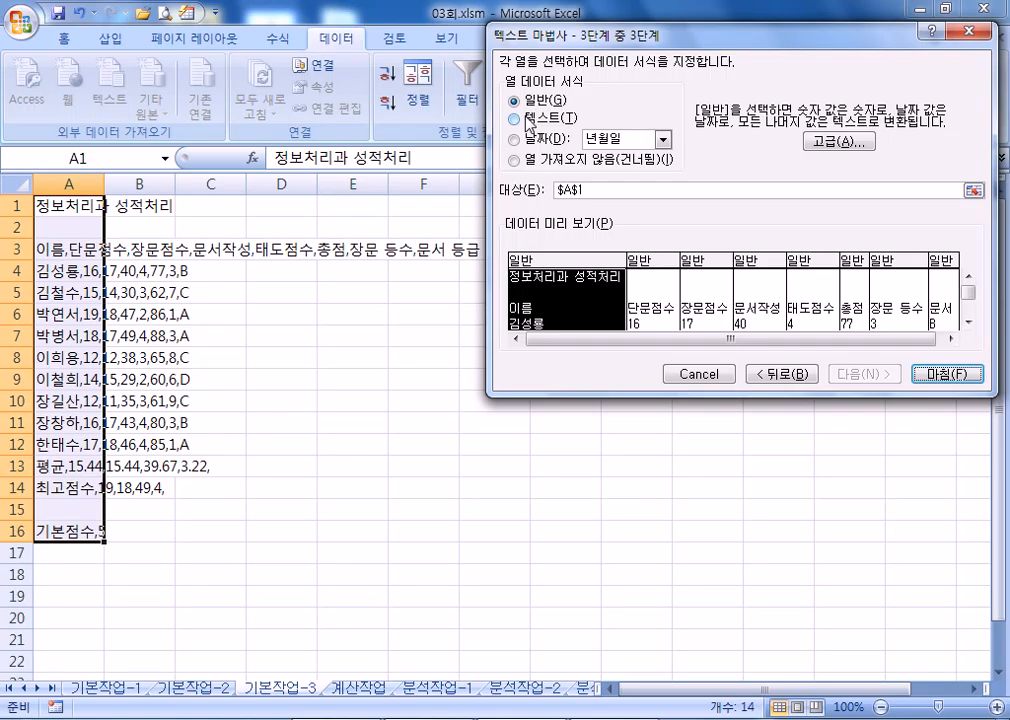
left_click(938, 378)
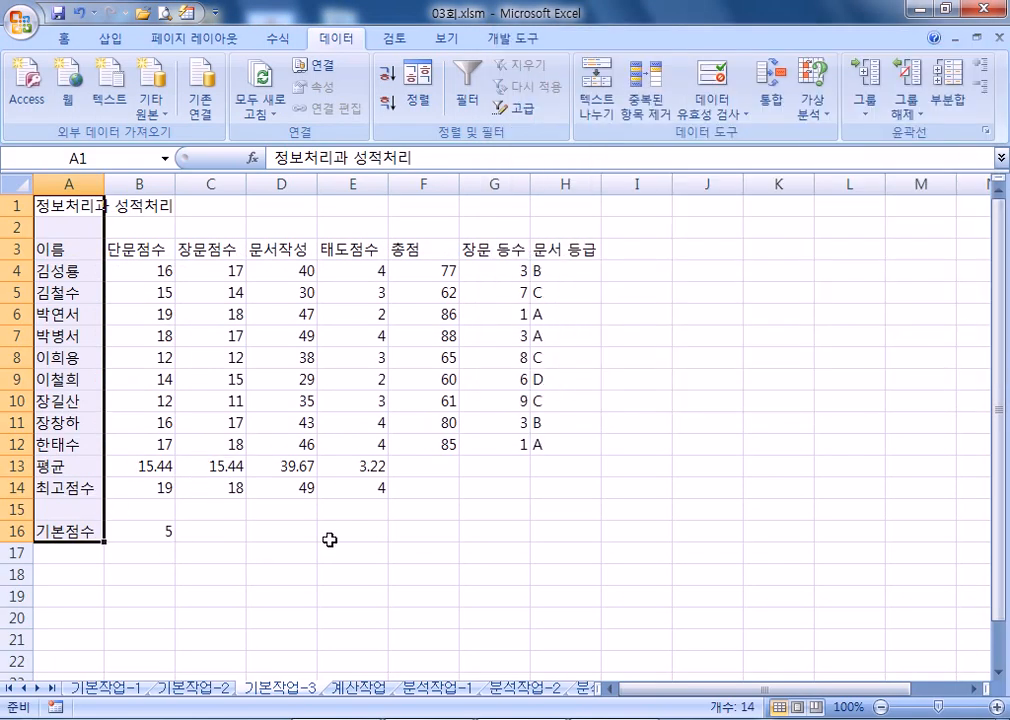
left_click(583, 548)
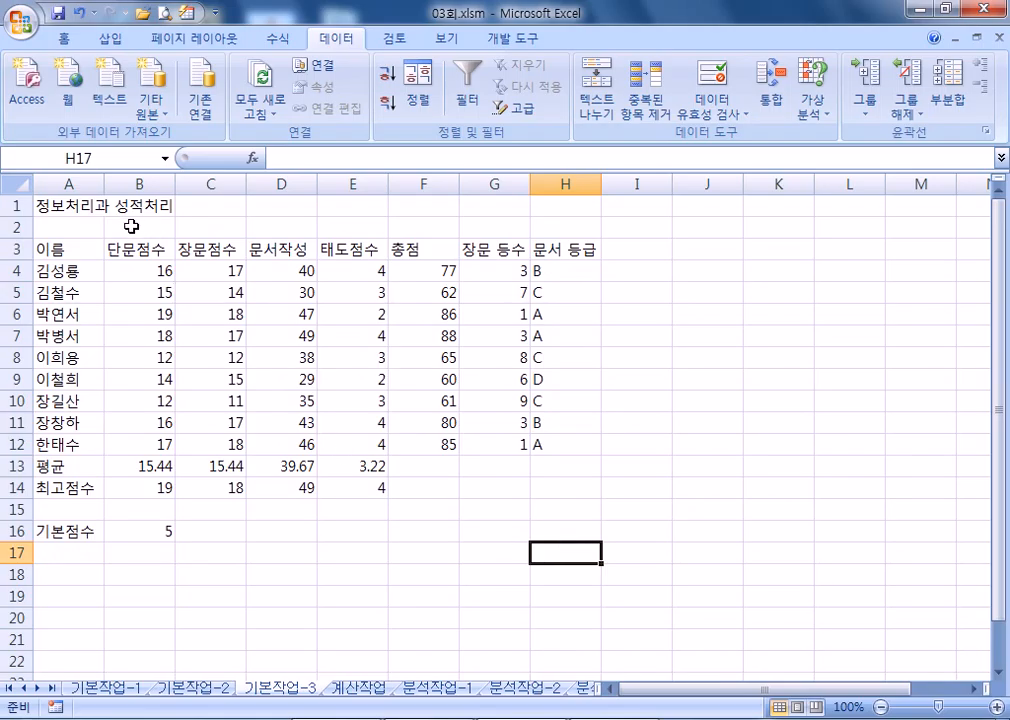
Delete the split score table in A1:H17 to empty the sheet again
left_click_drag(82, 205, 577, 544)
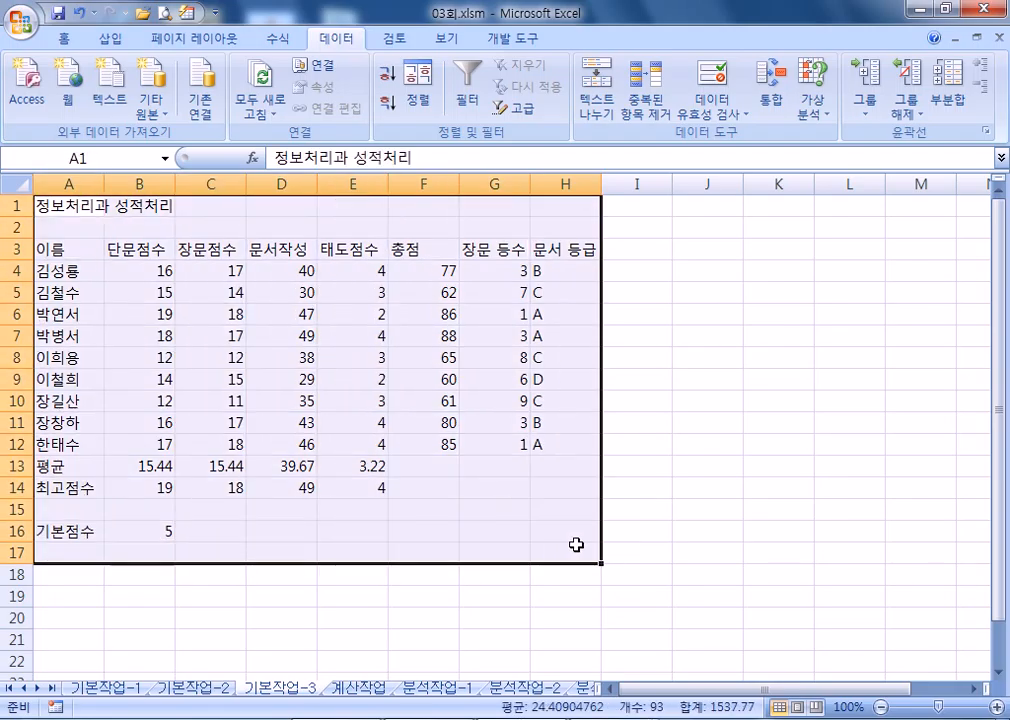
key("Delete")
left_click(72, 208)
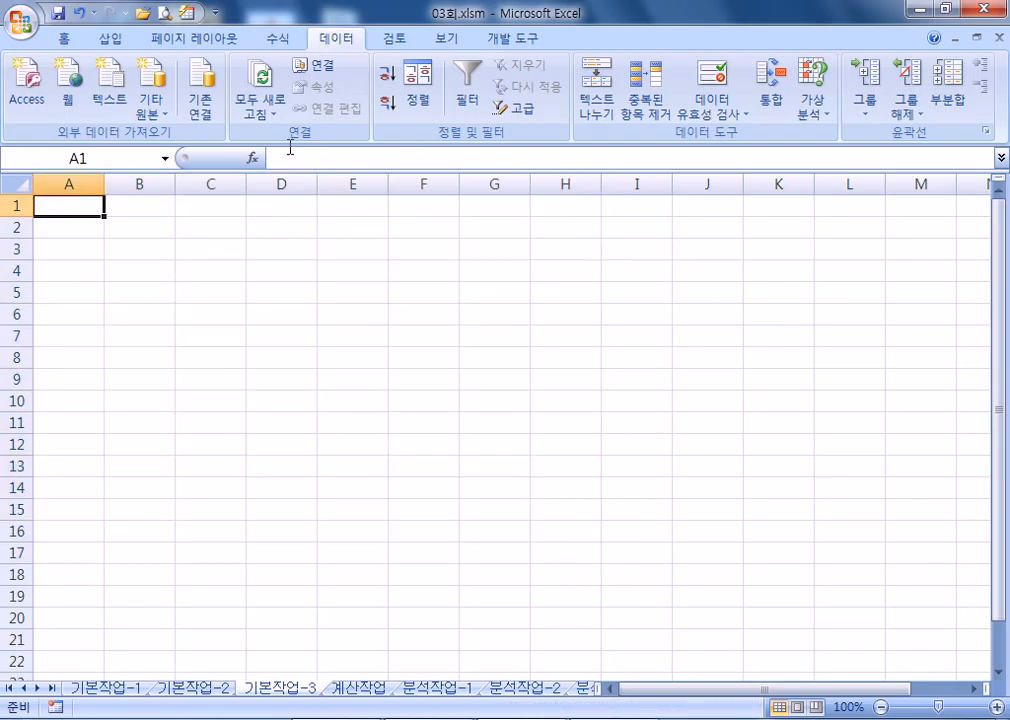
Open 정보처리과 성적처리.txt from the 03 기본모의고사 folder with file type set to 모든 파일 (*.*)
left_click(22, 26)
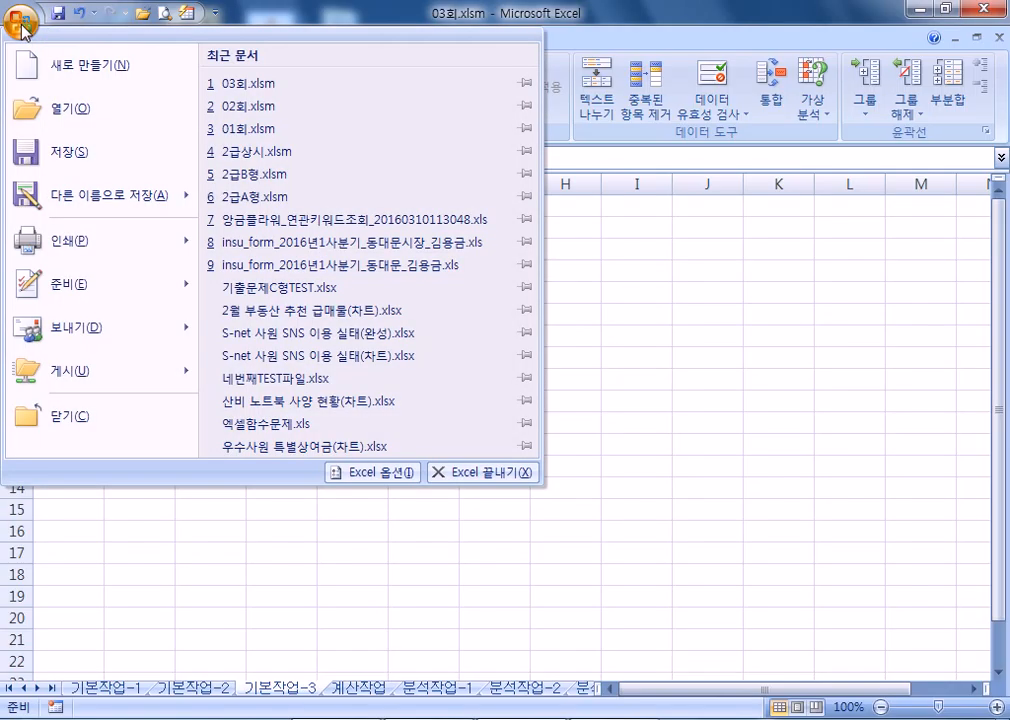
left_click(58, 112)
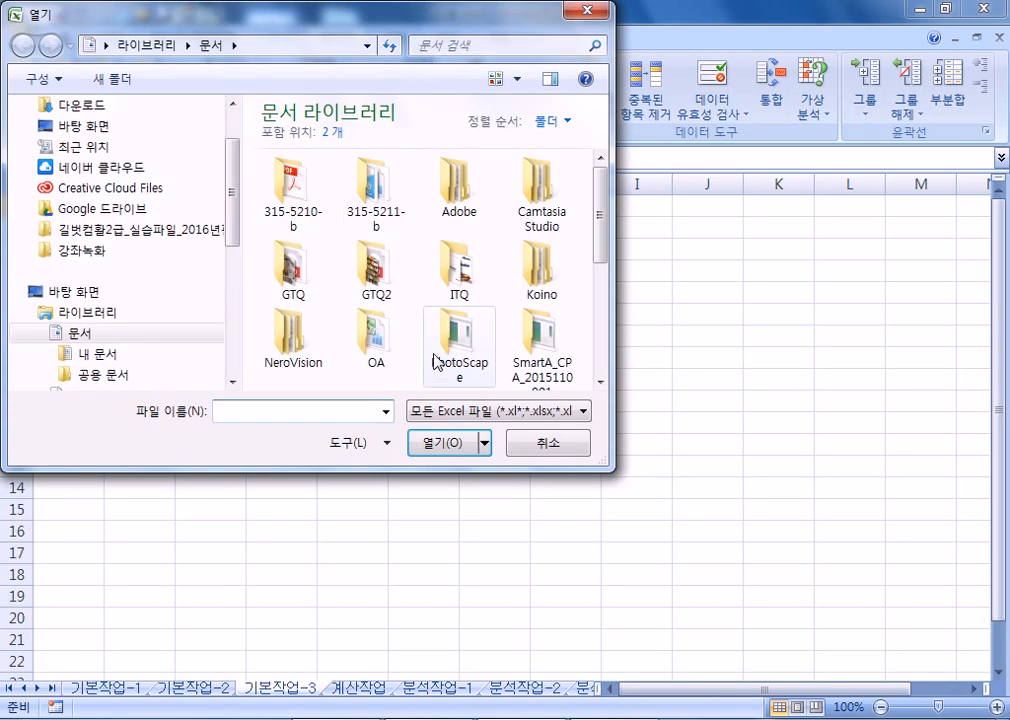
left_click(100, 233)
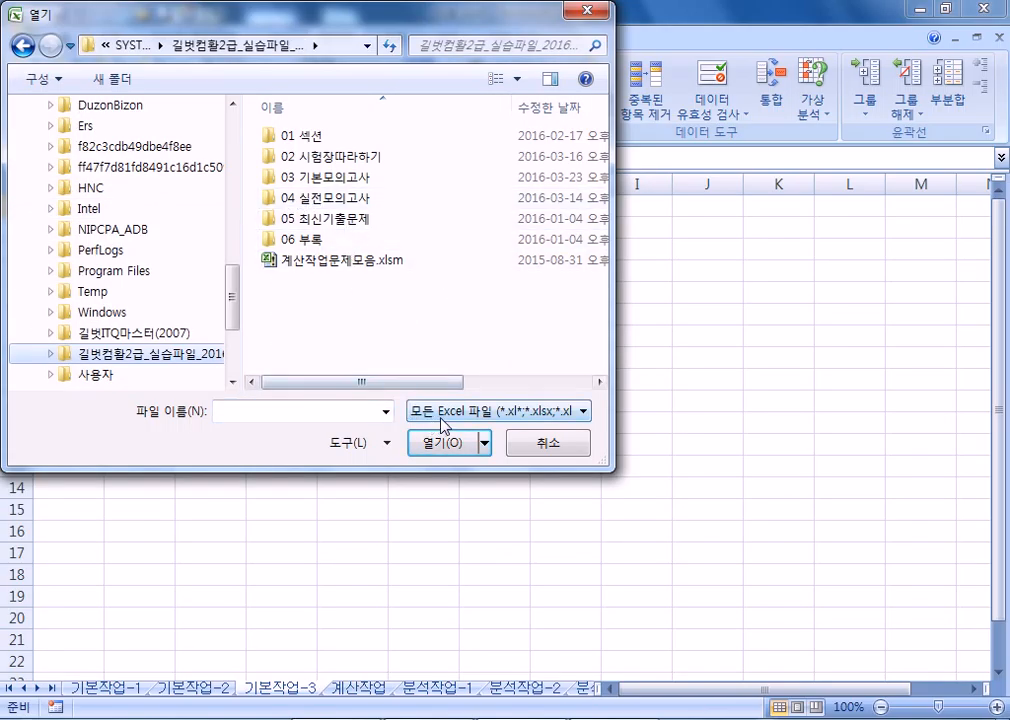
left_click(441, 419)
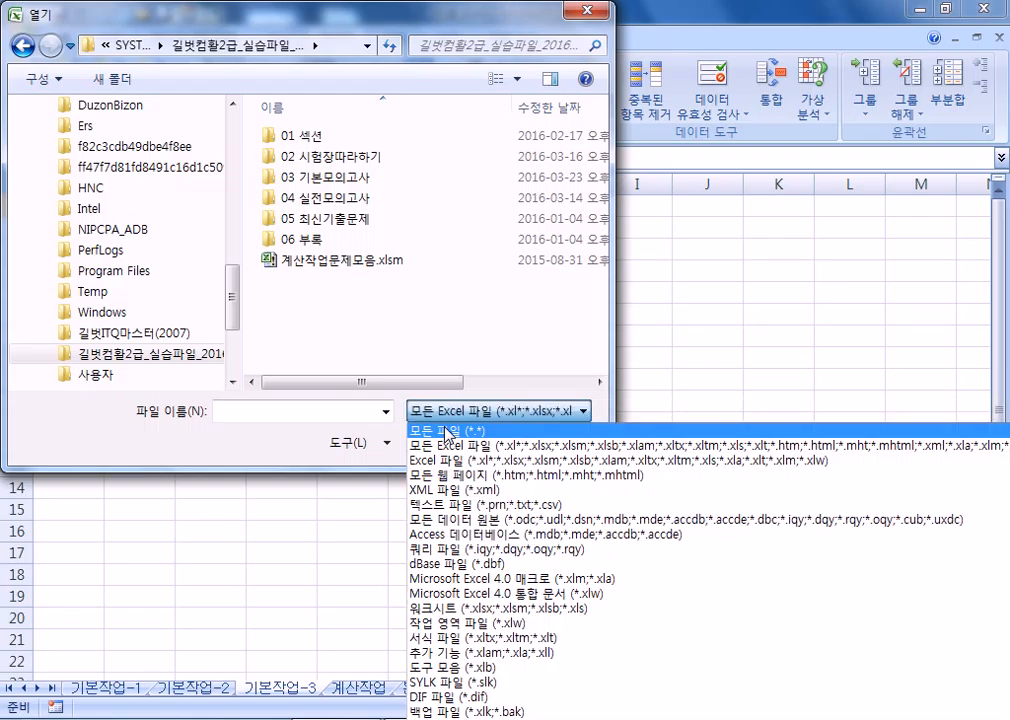
left_click(446, 432)
double_click(400, 177)
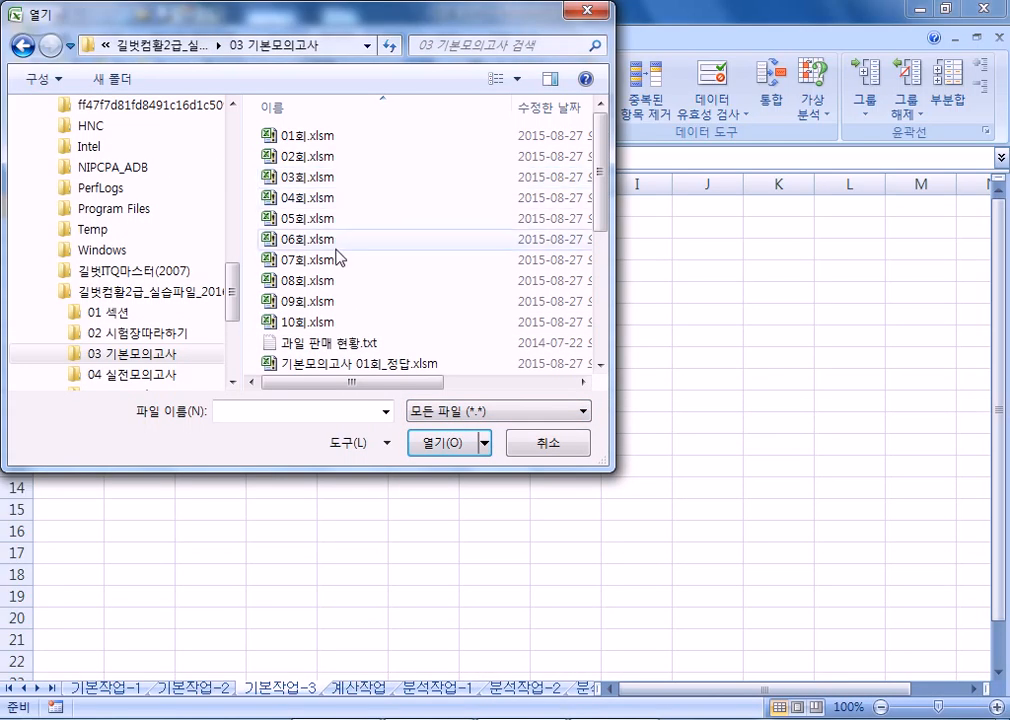
scroll(338, 322, "down", 4)
left_click(340, 322)
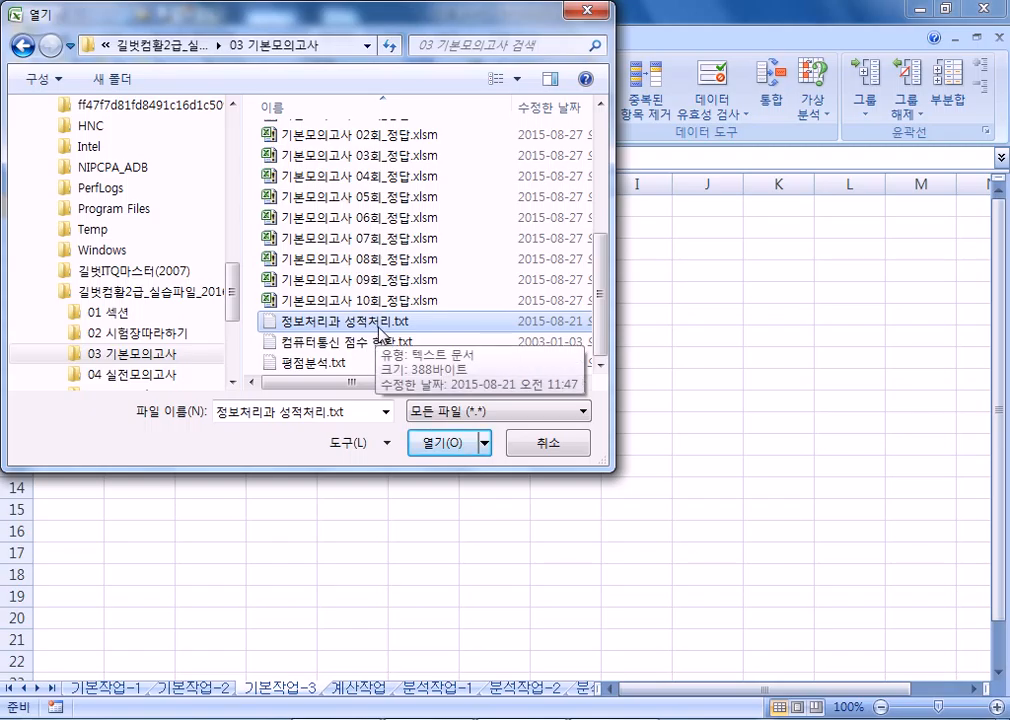
left_click(442, 444)
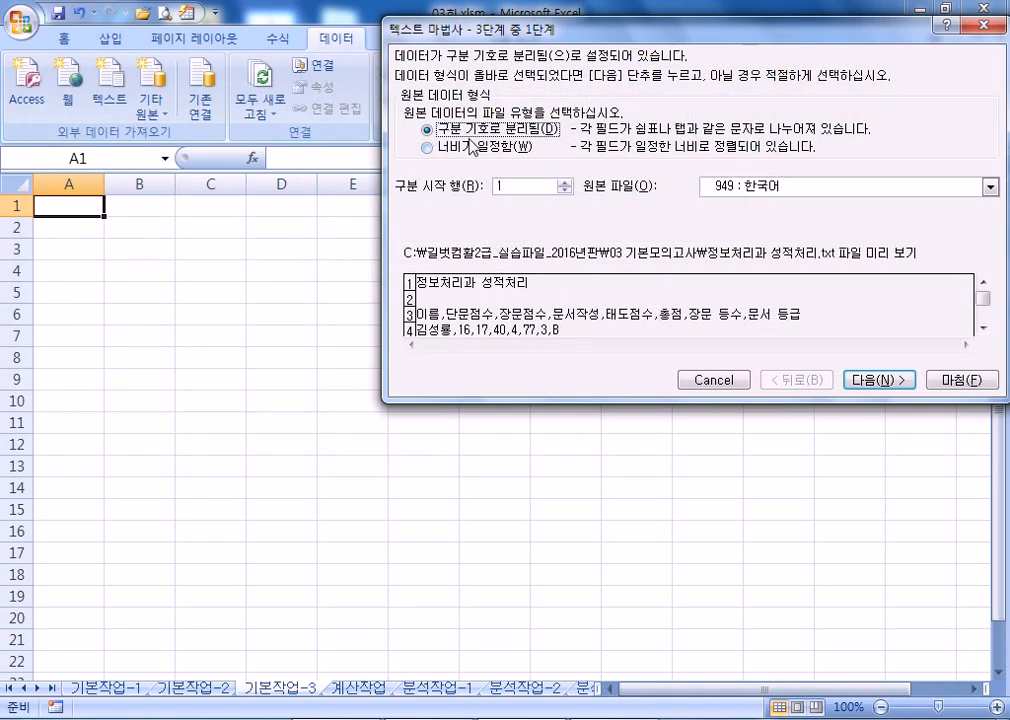
Import the text file split at commas into columns A–H, then copy A1:H17
left_click(855, 380)
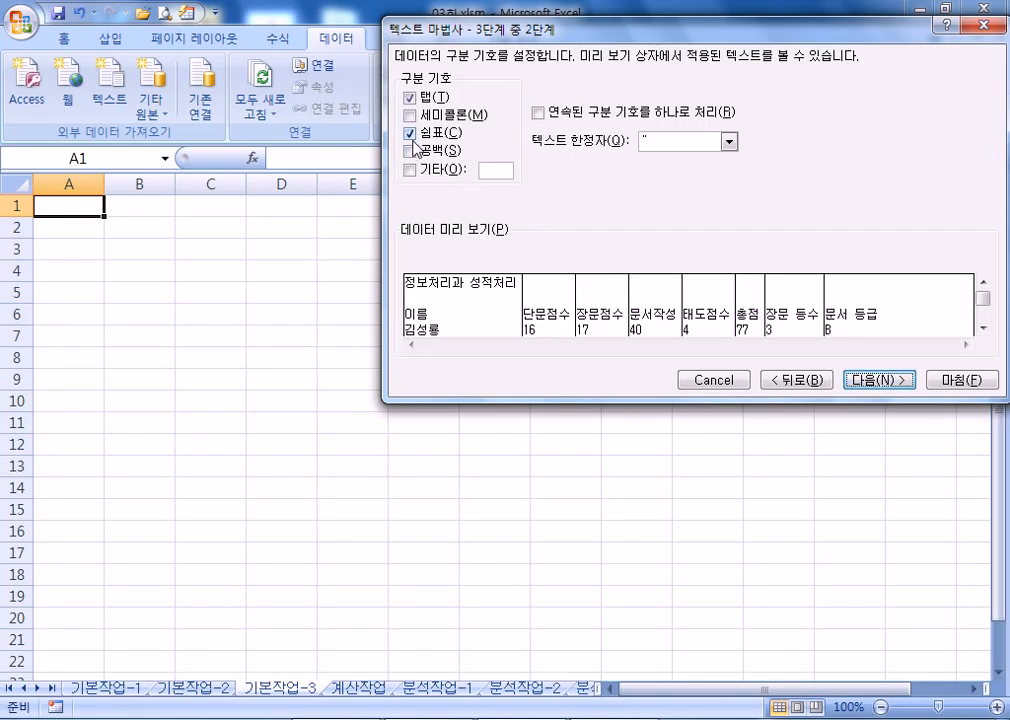
left_click(870, 382)
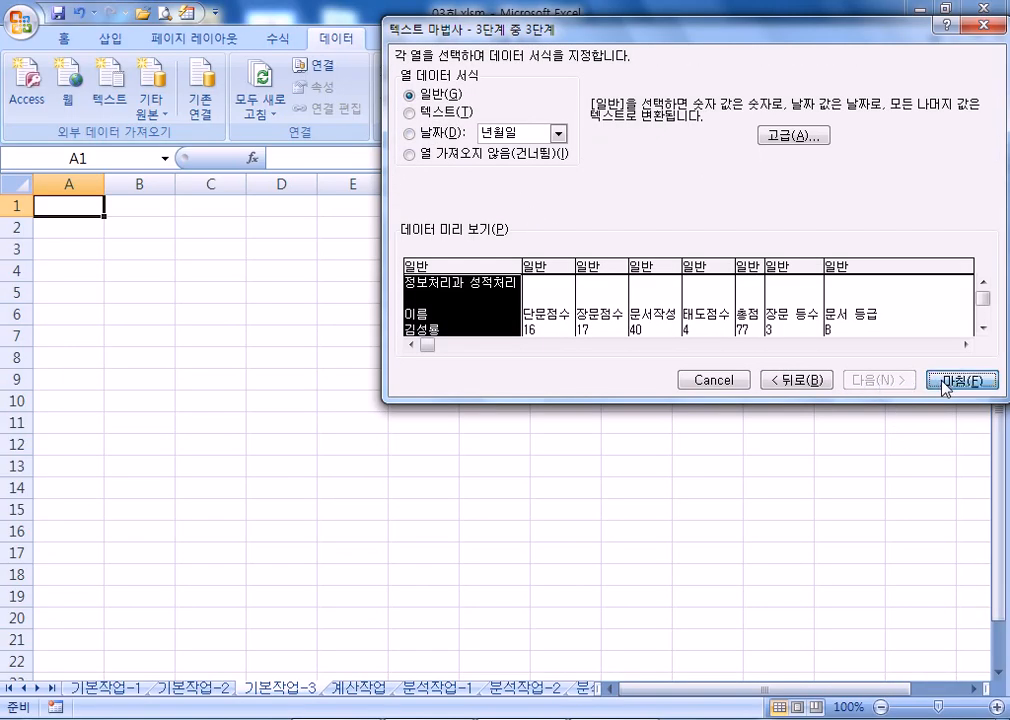
left_click(946, 381)
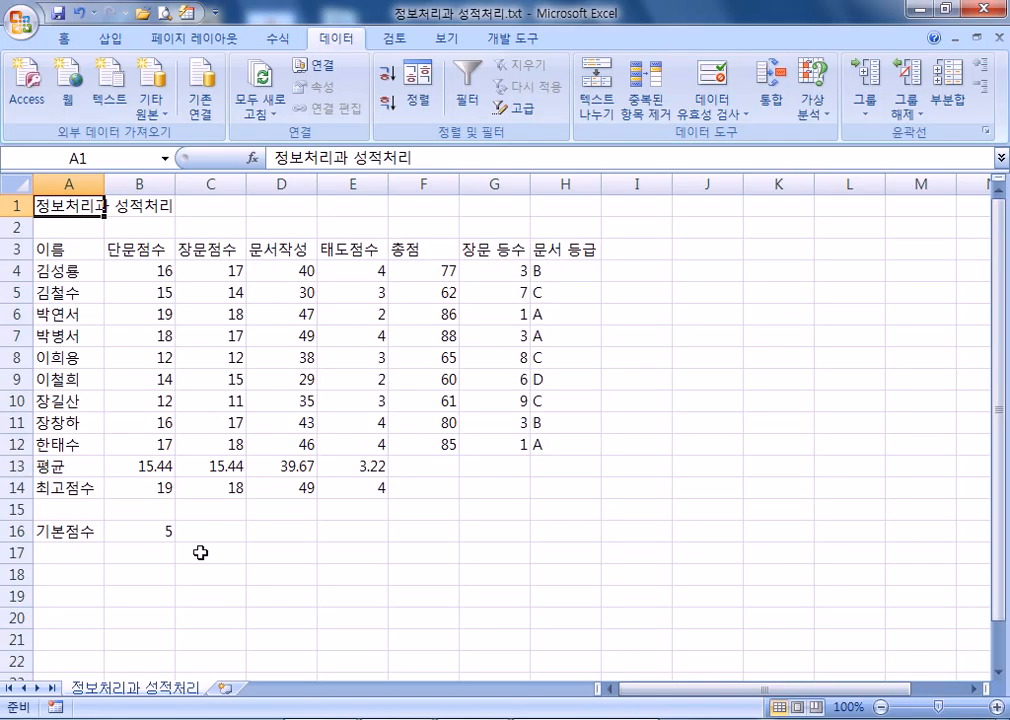
left_click_drag(73, 205, 565, 553)
key("ctrl+c")
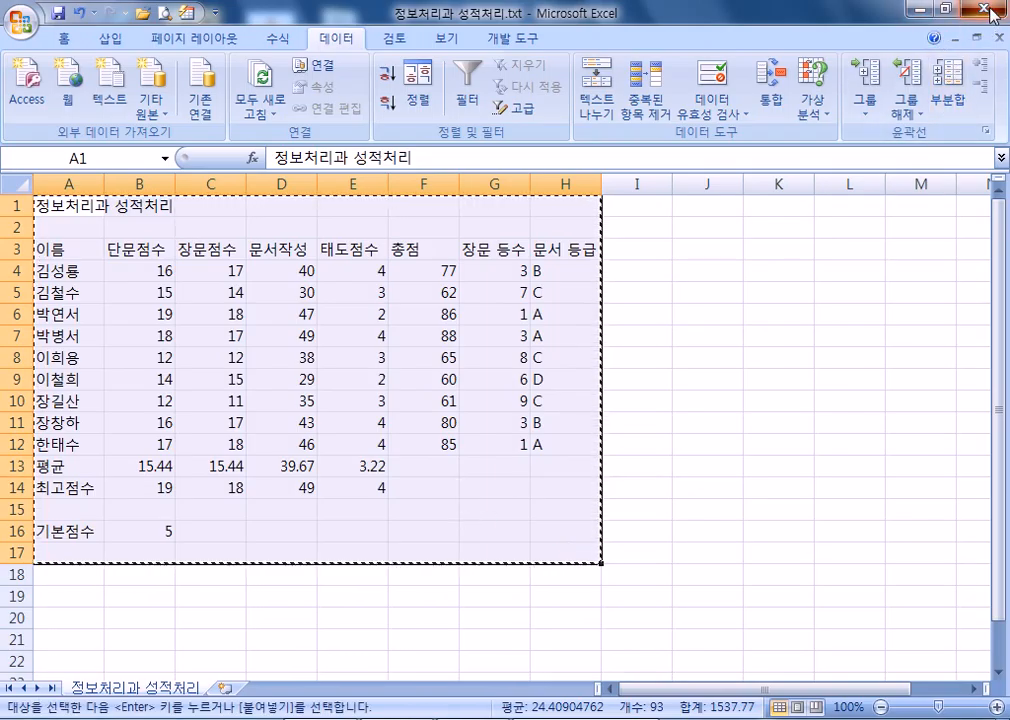
Paste the copied score table at A1 of 03회.xlsm's 기본작업-3 sheet
left_click(922, 19)
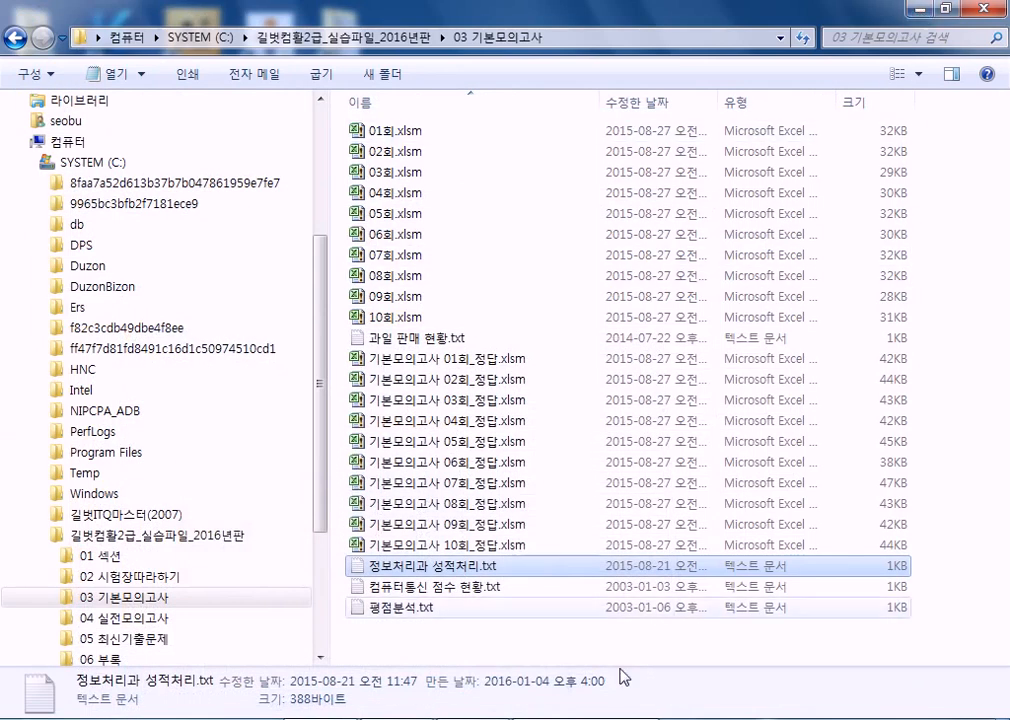
left_click(490, 718)
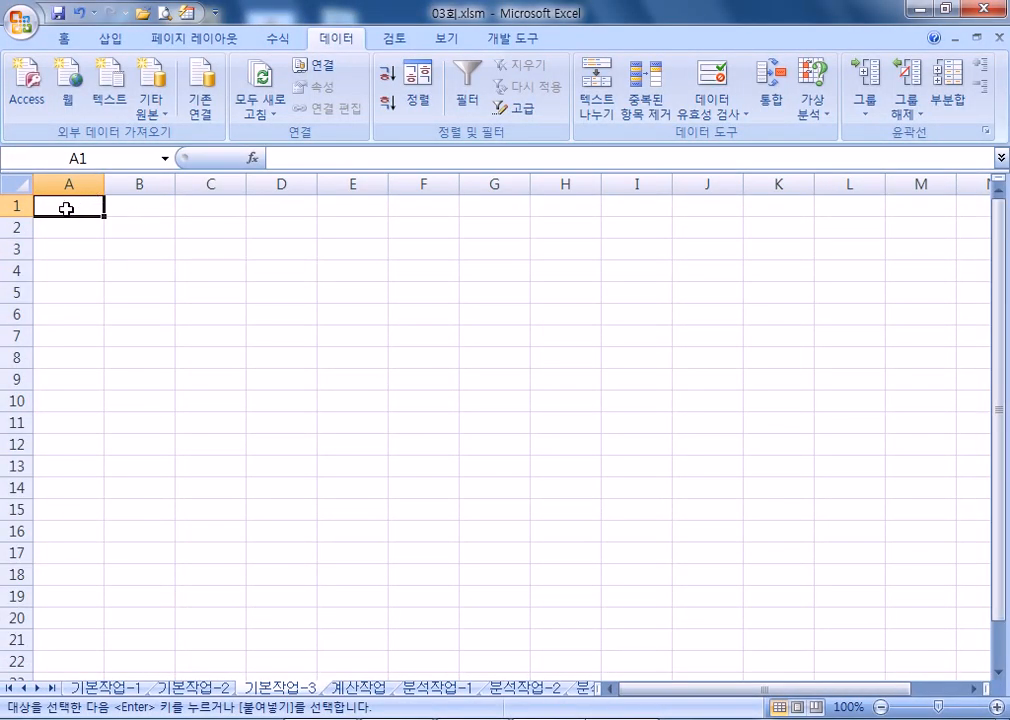
key("ctrl+v")
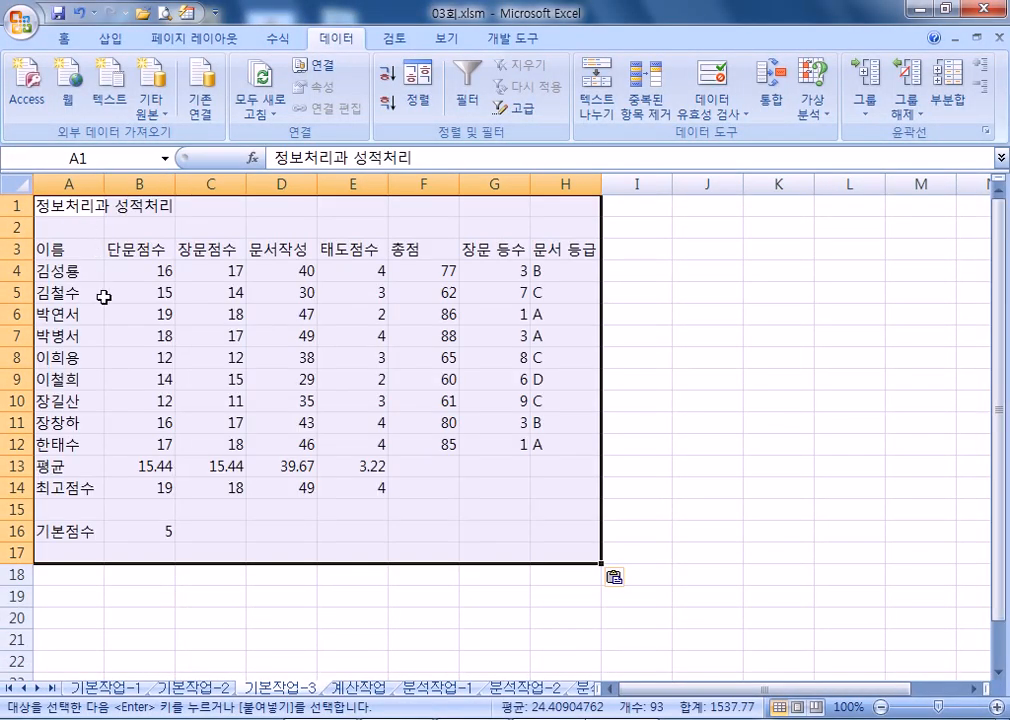
left_click(720, 485)
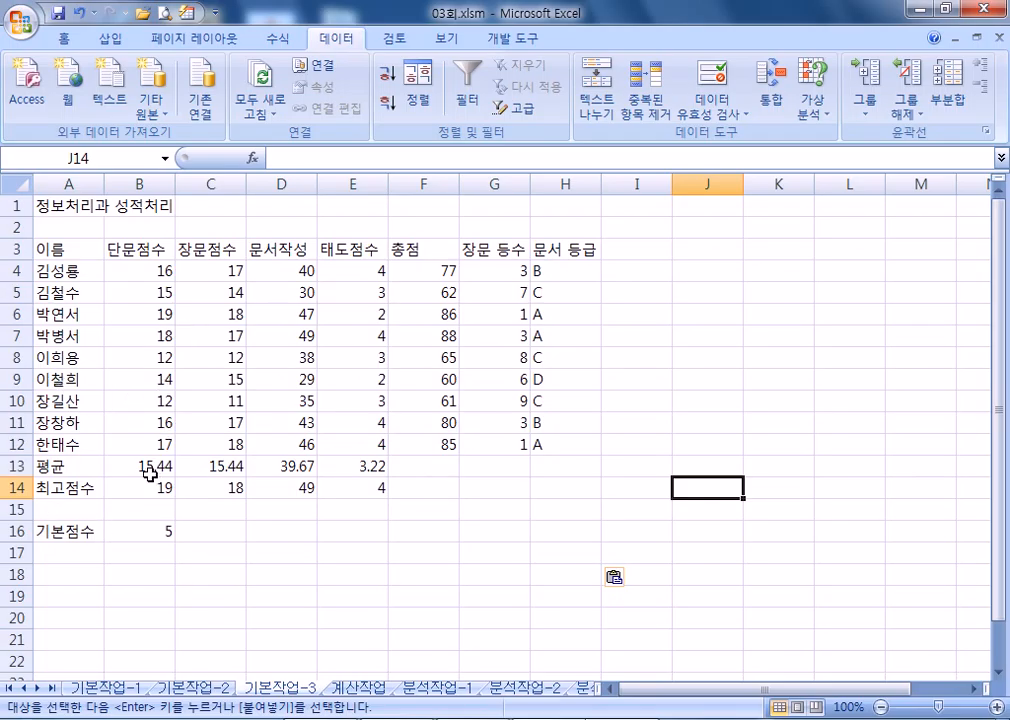
Close the text-file workbook without keeping the clipboard data
key("ctrl+F6")
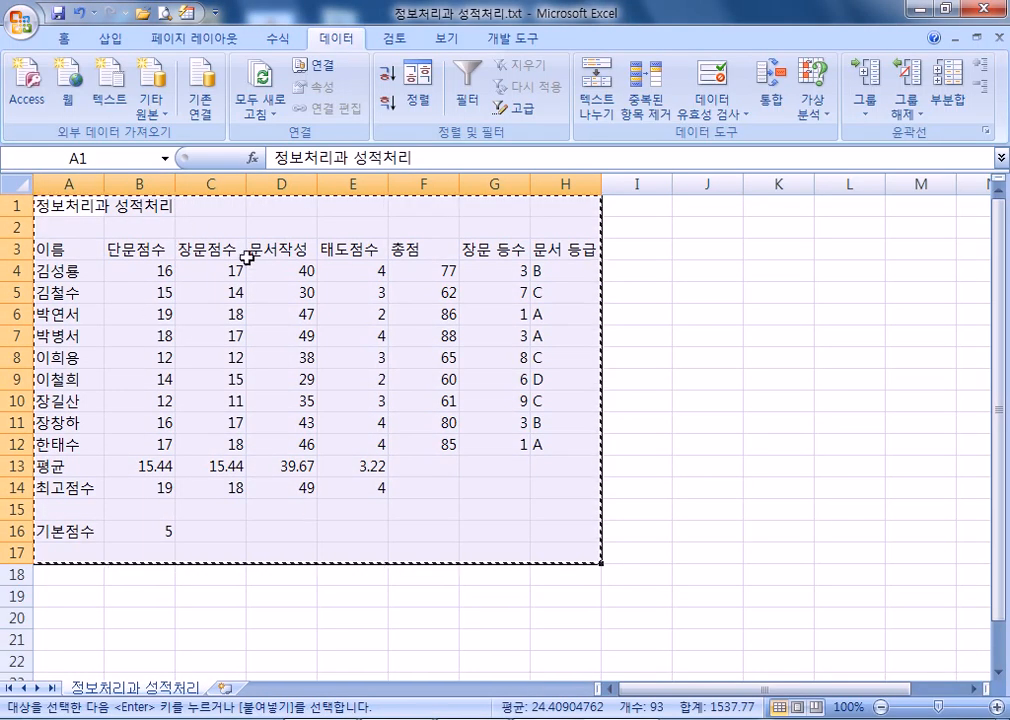
left_click(999, 39)
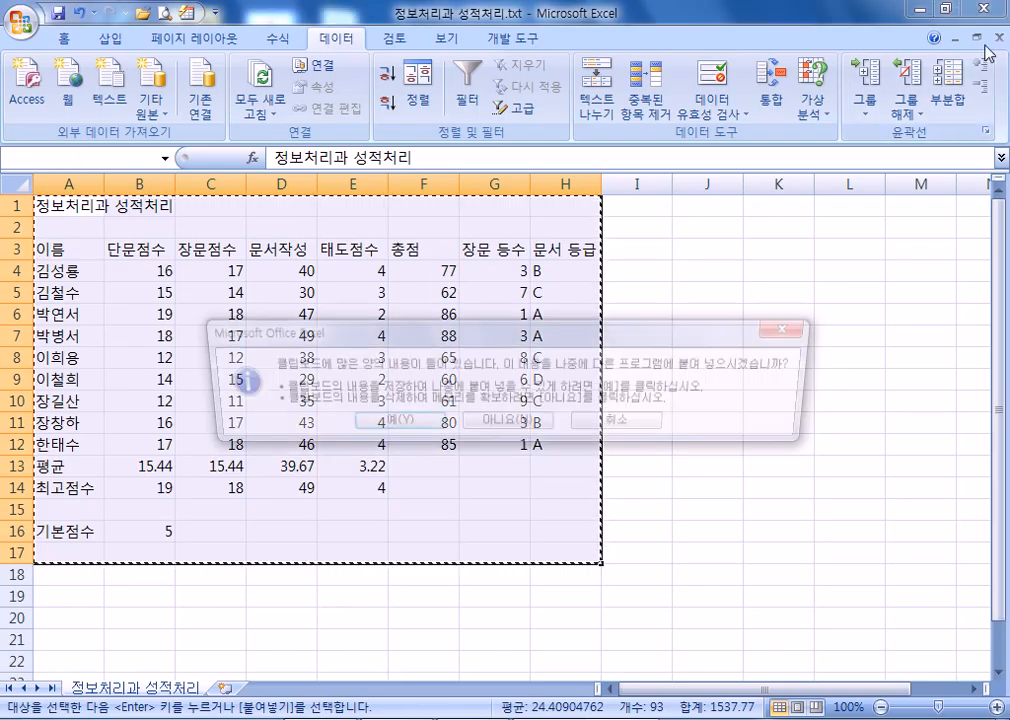
left_click(472, 424)
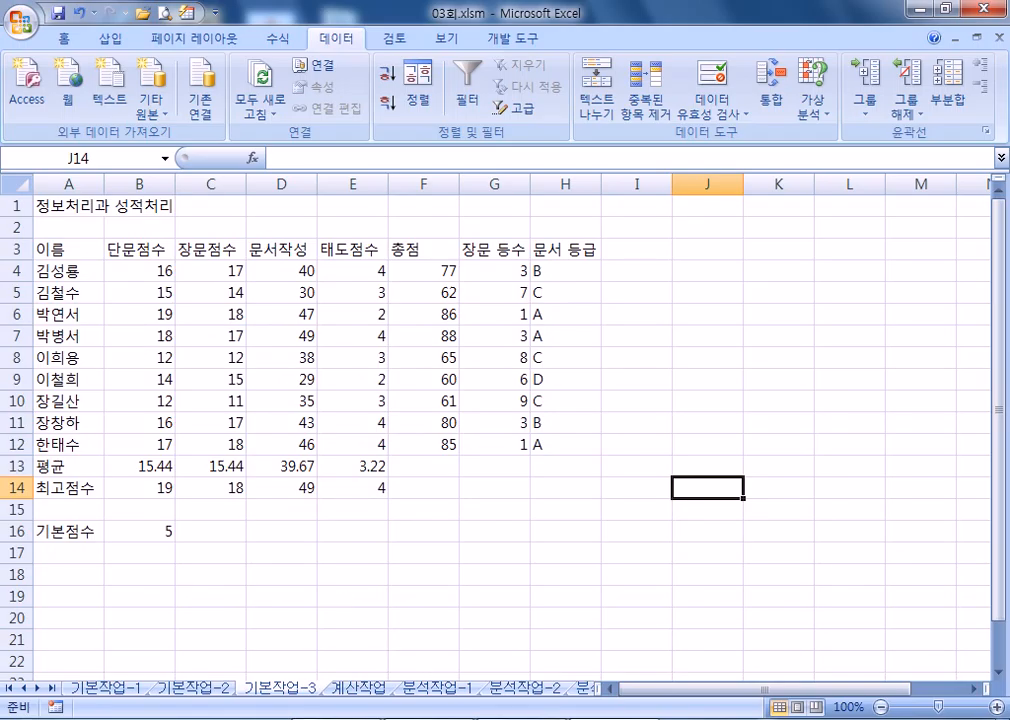
Add the heading 외부데이터 가져오기 below the dashed line in the maximized Notepad notes
key("alt+Tab")
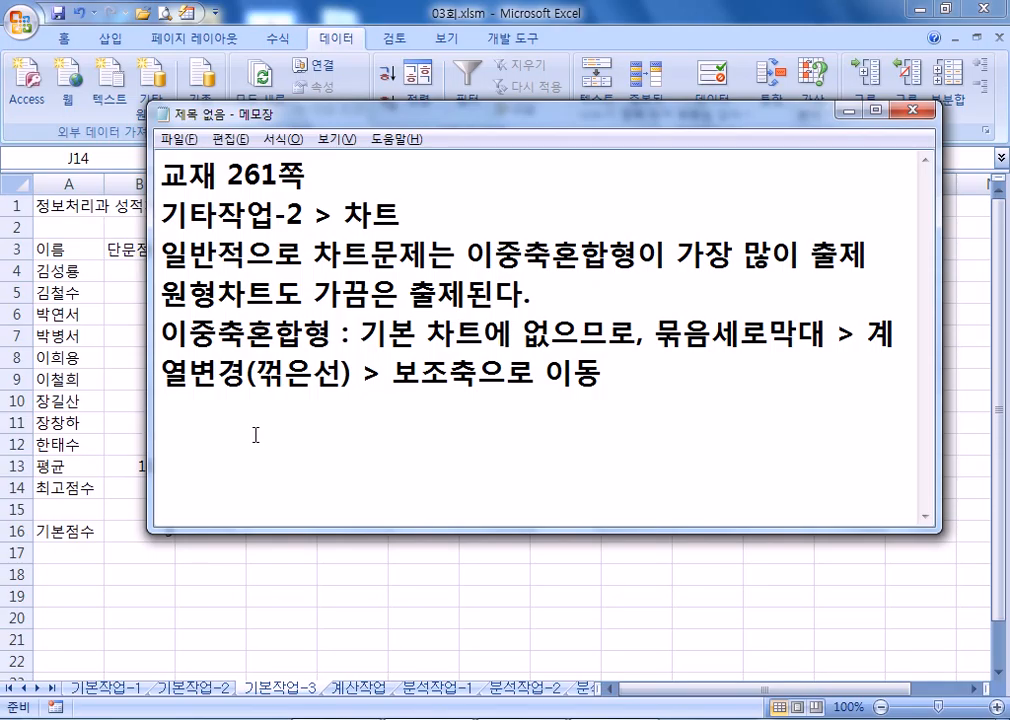
type("----------------")
double_click(228, 120)
key("Return")
key("Return")
key("Return")
key("Return")
key("Return")
key("Return")
key("Return")
key("Return")
key("Return")
key("Return")
key("Return")
key("Return")
key("Return")
key("Return")
key("Return")
key("Return")
left_click(31, 99)
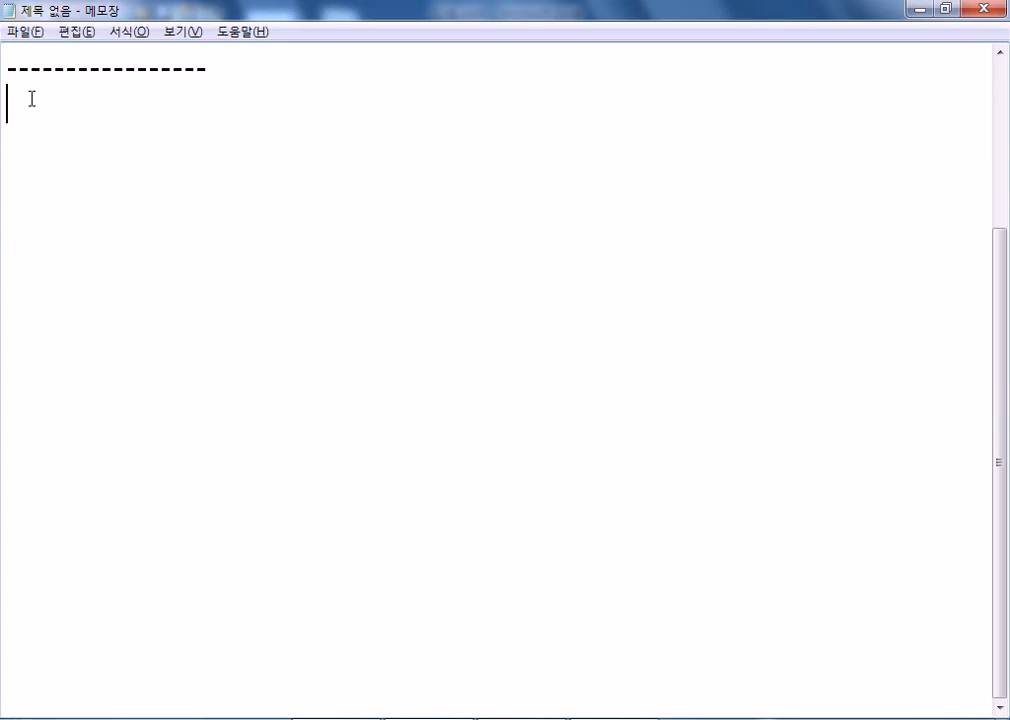
type("외부데이터 가져오기")
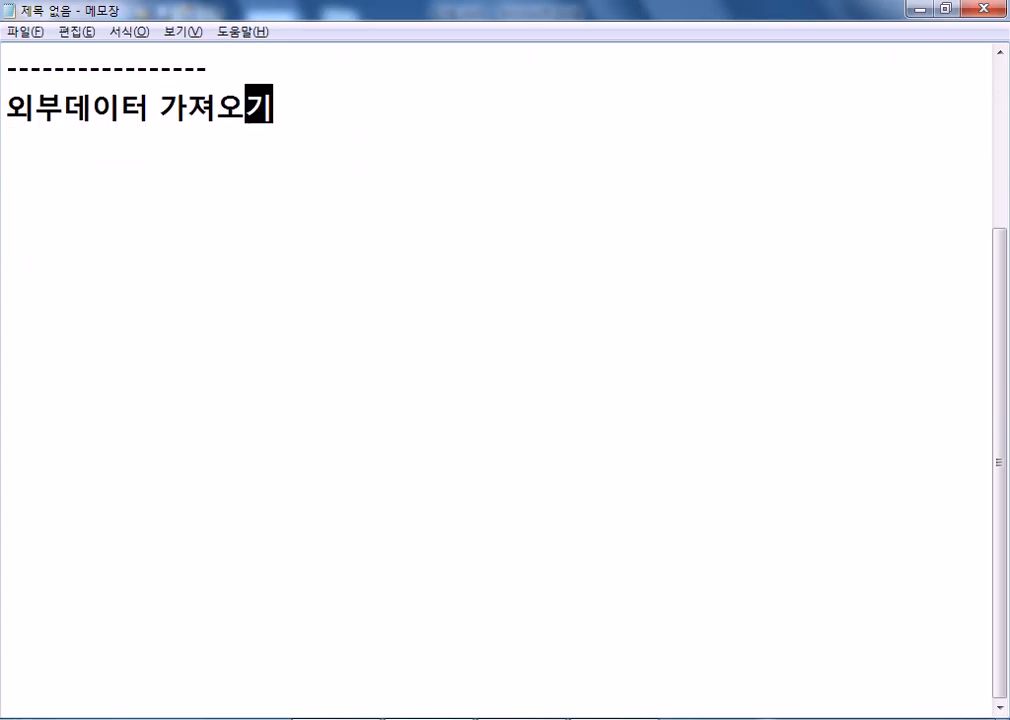
Begin step 1: '1) 내 컴퓨터에서 해당 txt파일을 더블클릭한다'
key("Return")
type("1)")
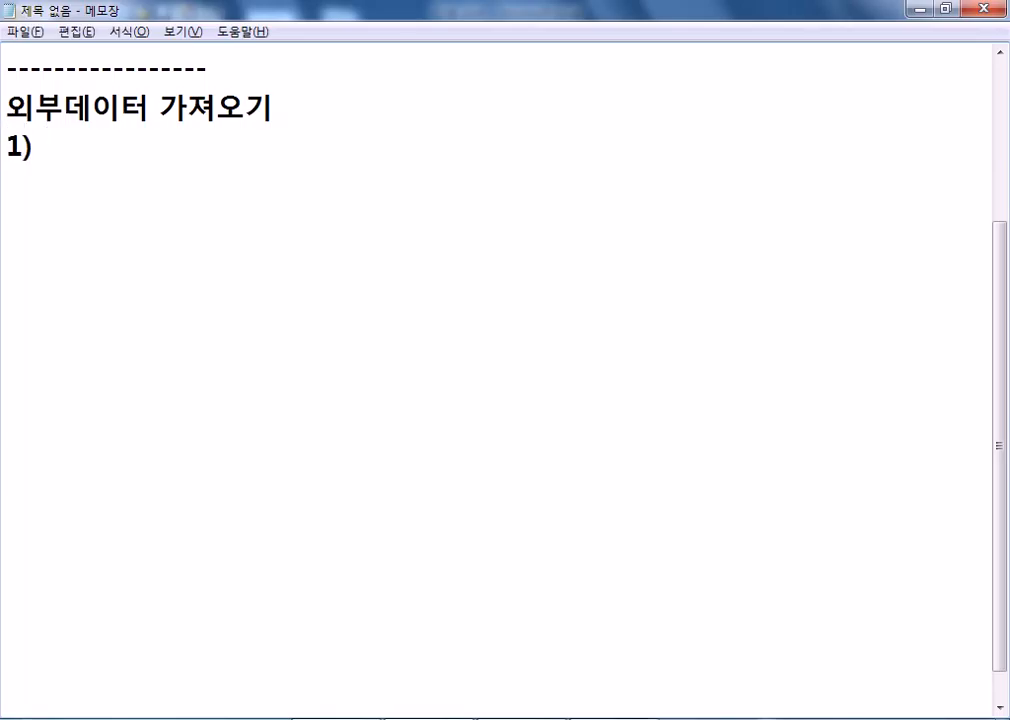
type(" 냄")
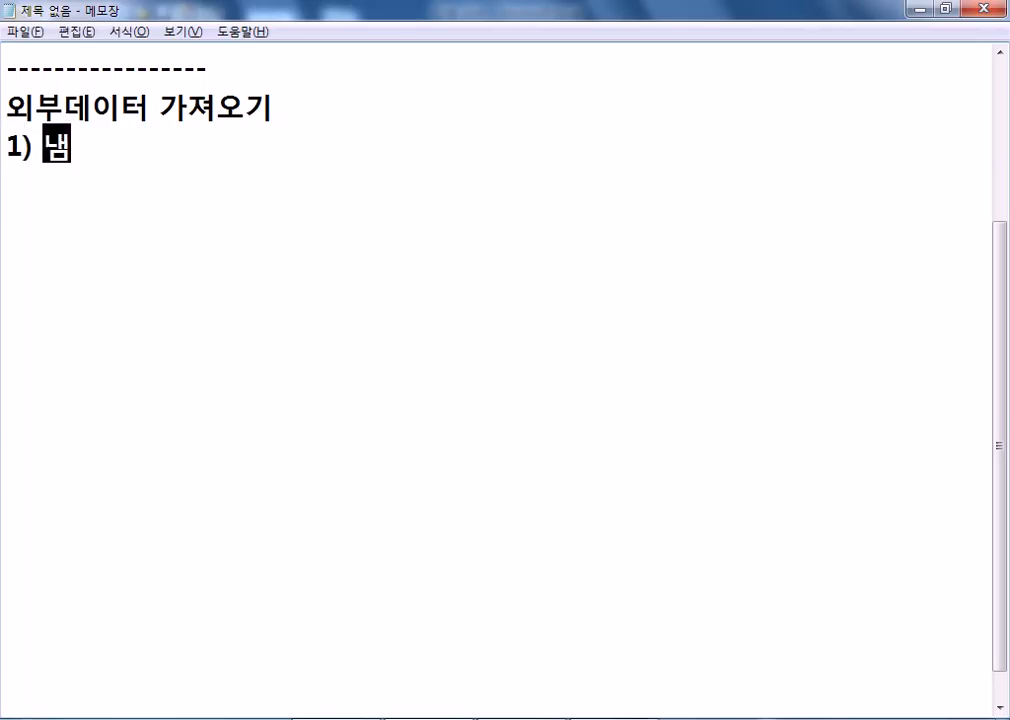
key("BackSpace")
type("컴퓨")
type("터에서 해")
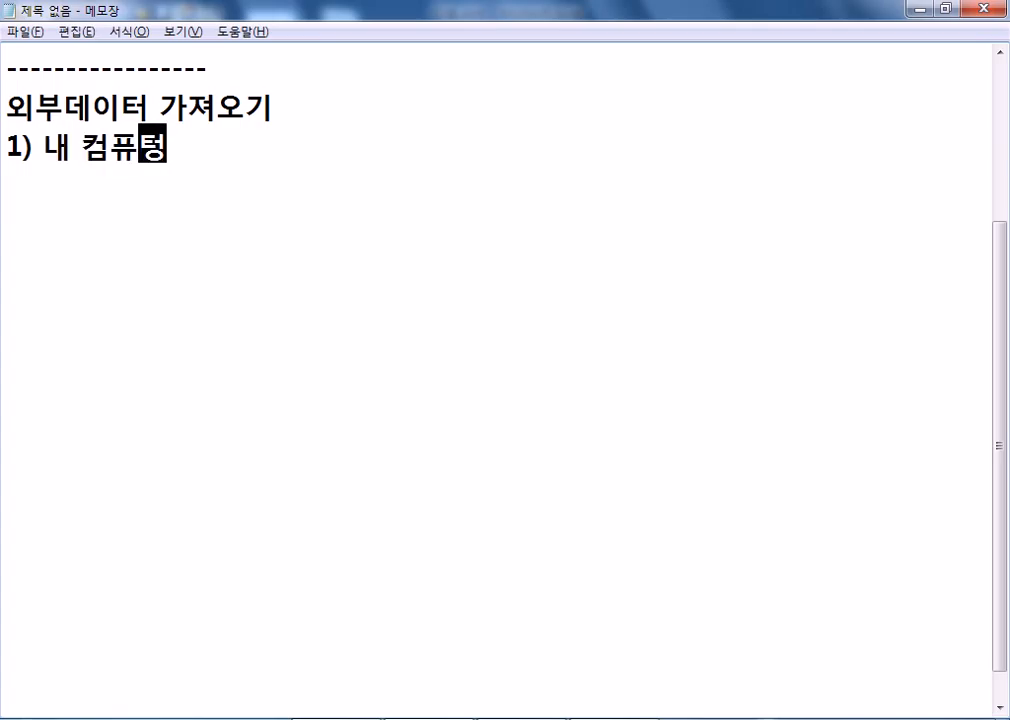
type("당 ")
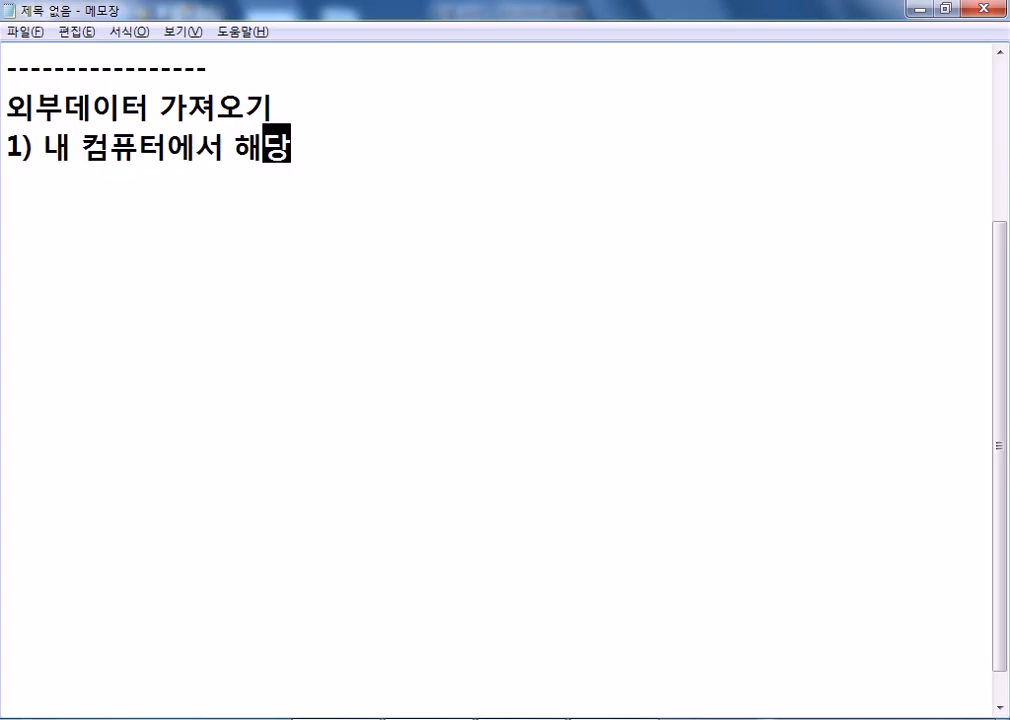
type("txt파일을")
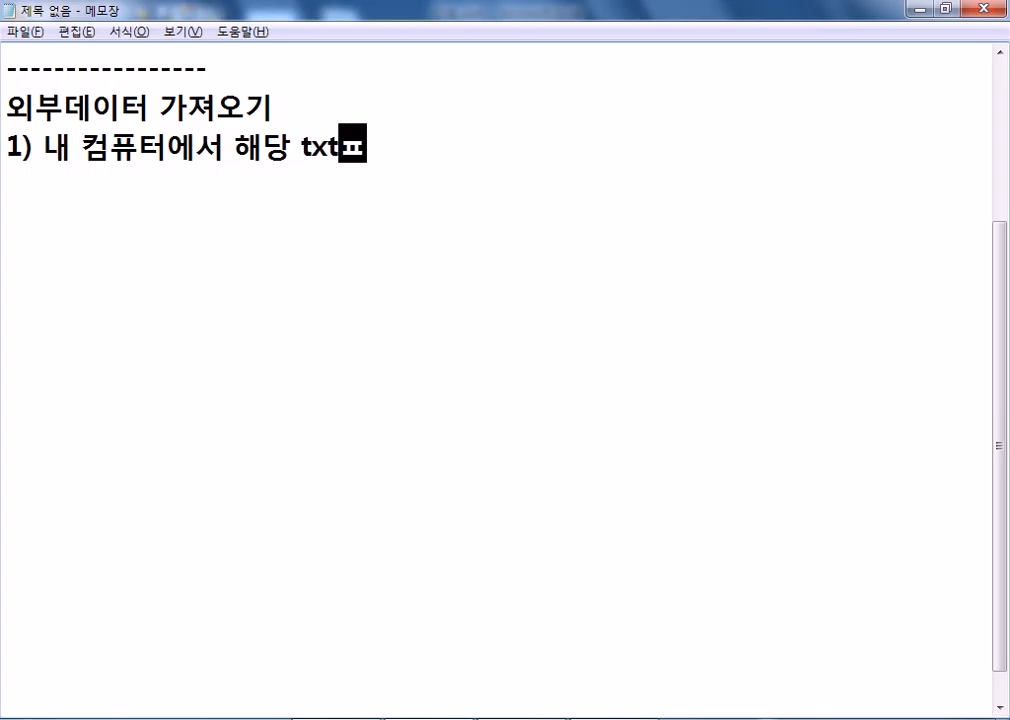
type(" 더블")
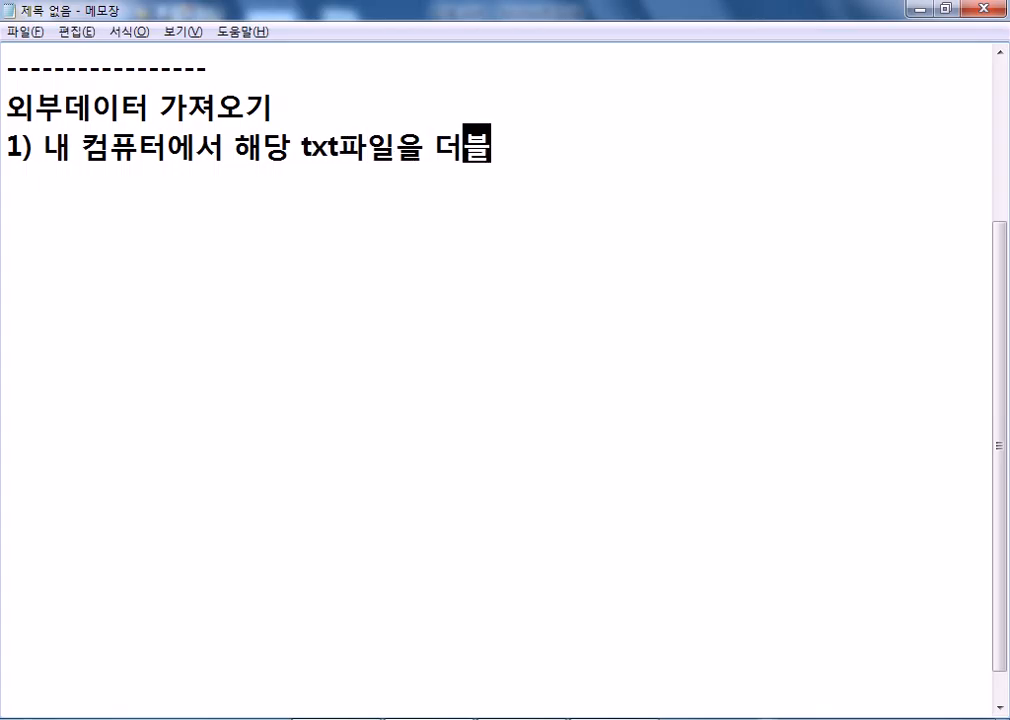
type("클릭한ㄷ")
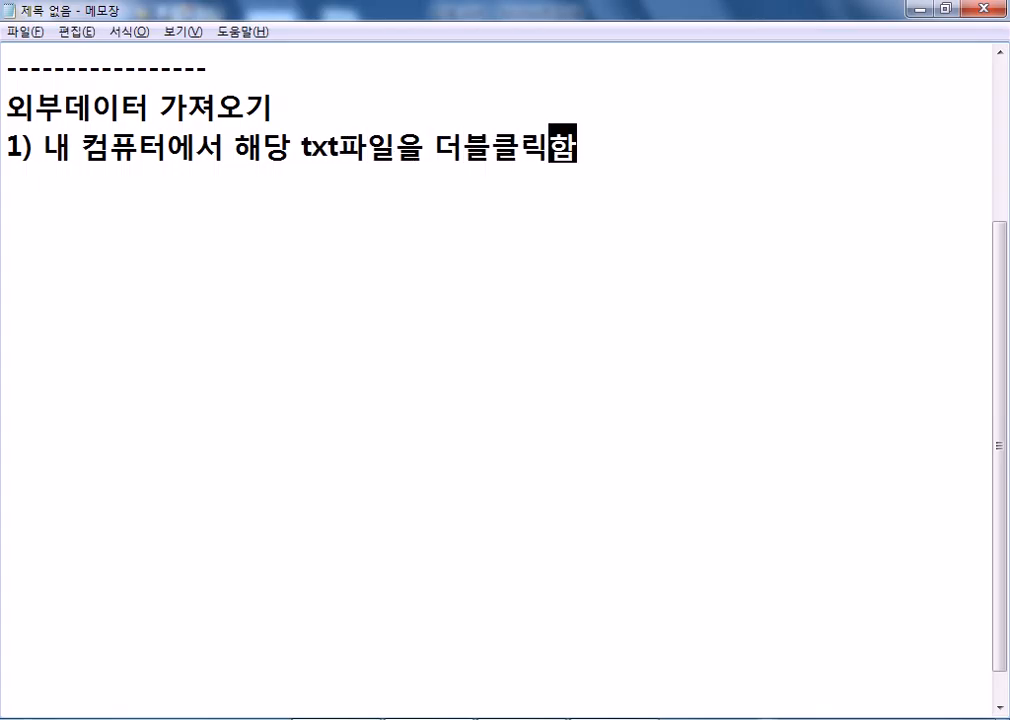
type("ㅣ")
Finish step 1 with '한다.' and add sub-point '- 메모장에 열린 txt파일을 모두 선택(Ctrl + A) > 복사'
key("BackSpace")
type("ㅏ.")
key("Return")
type("- ")
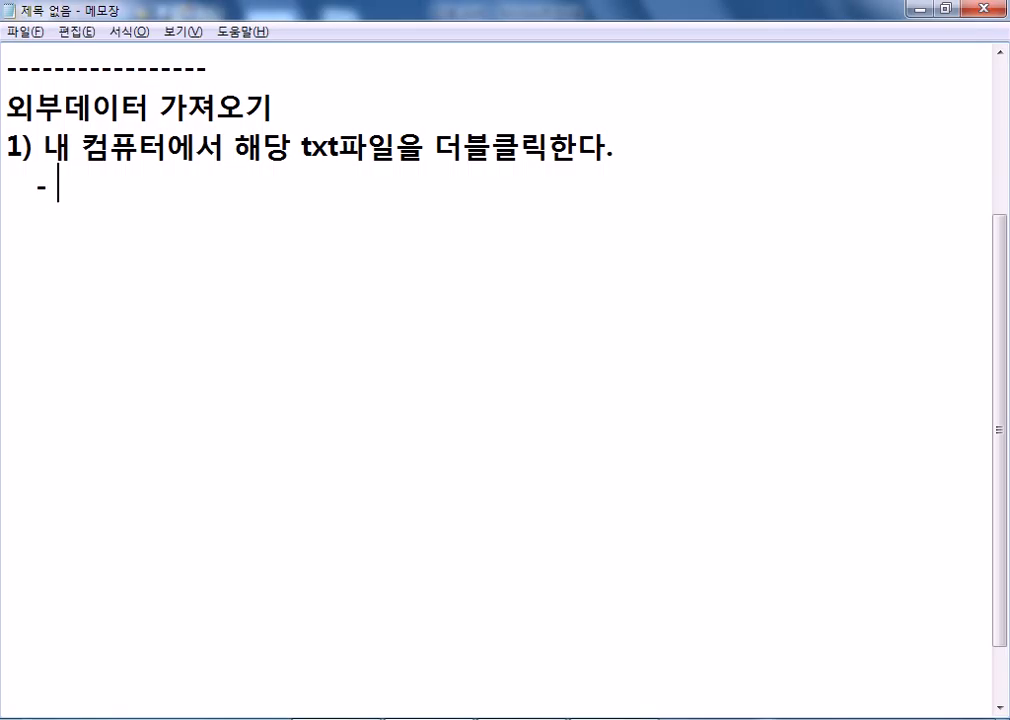
type("메모장에 ㅇ")
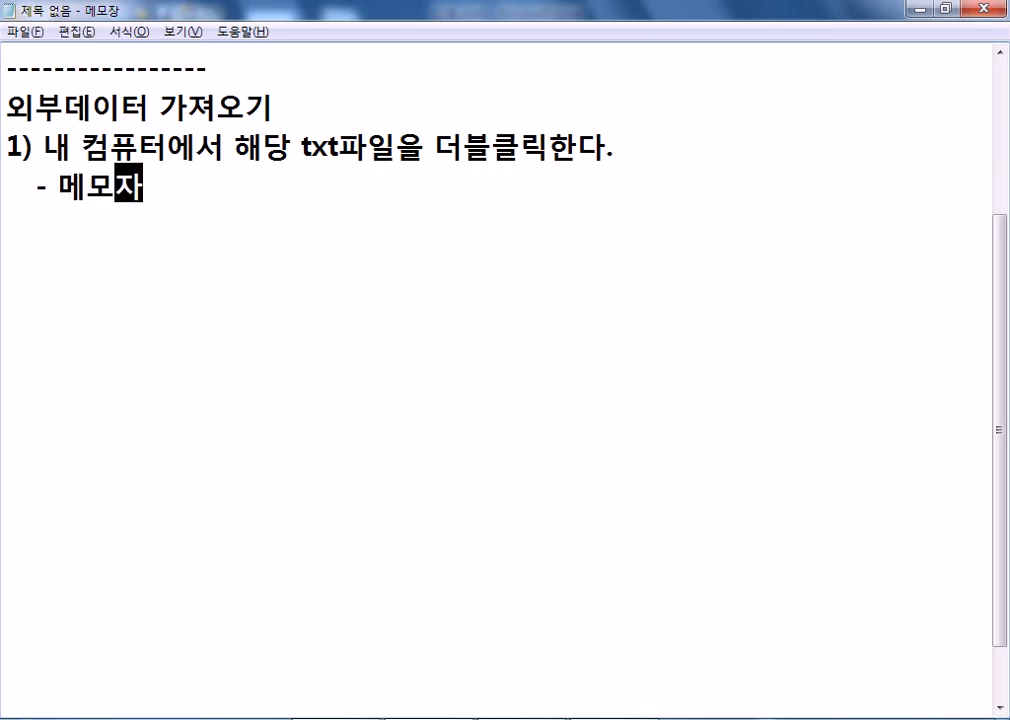
type("열린 ")
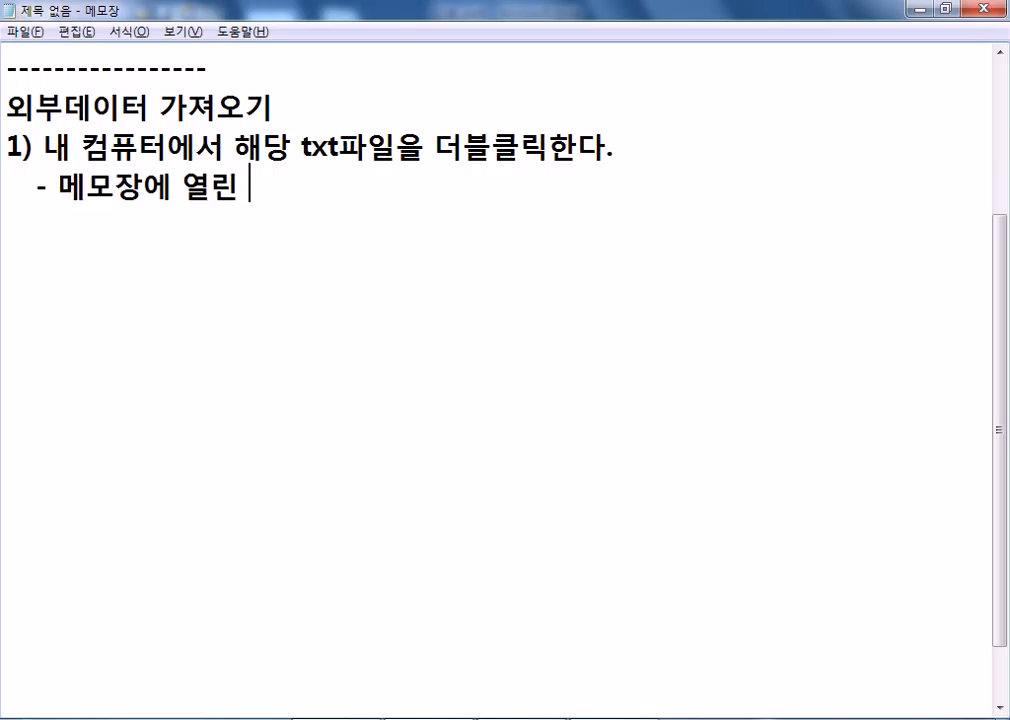
type("txt파일으")
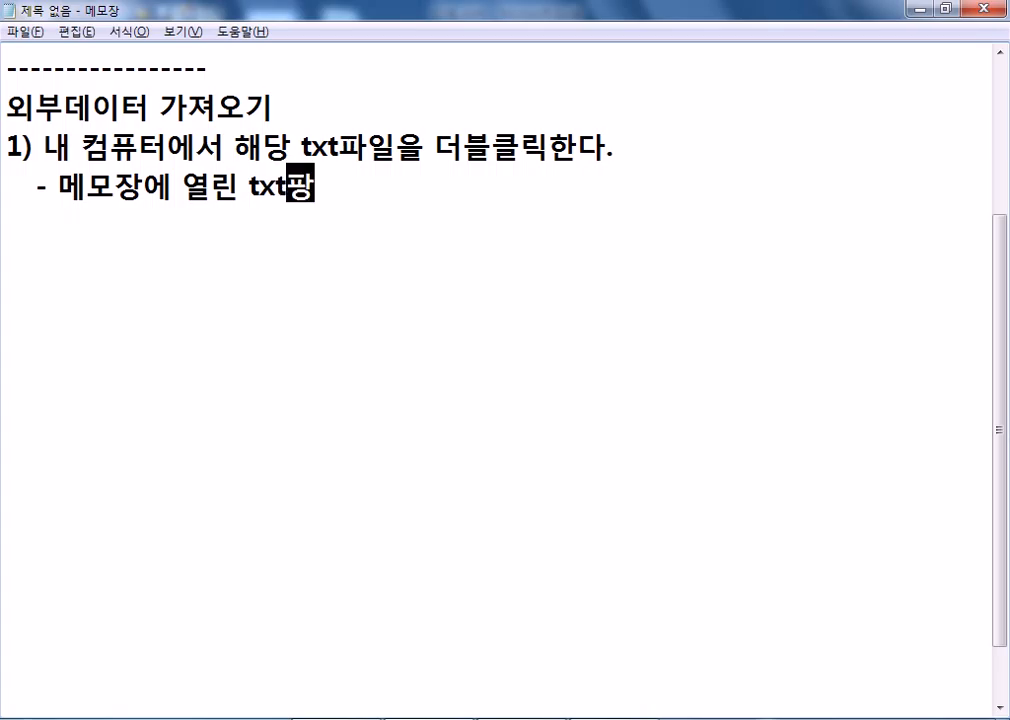
type("을 모두 선")
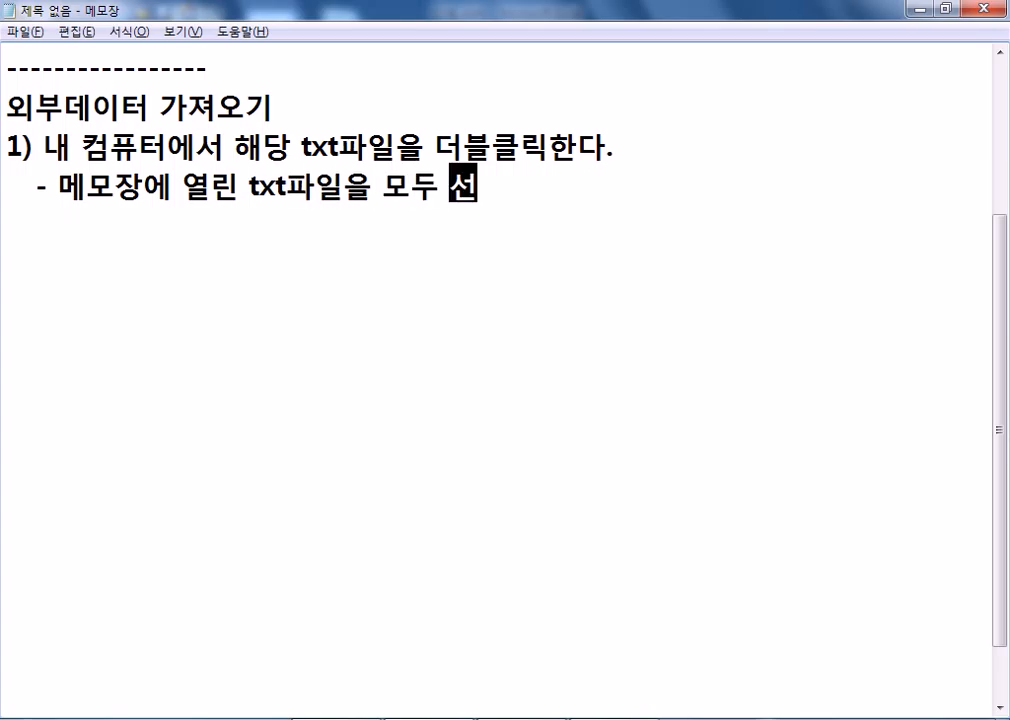
type("택(")
key("Return")
type("Ct")
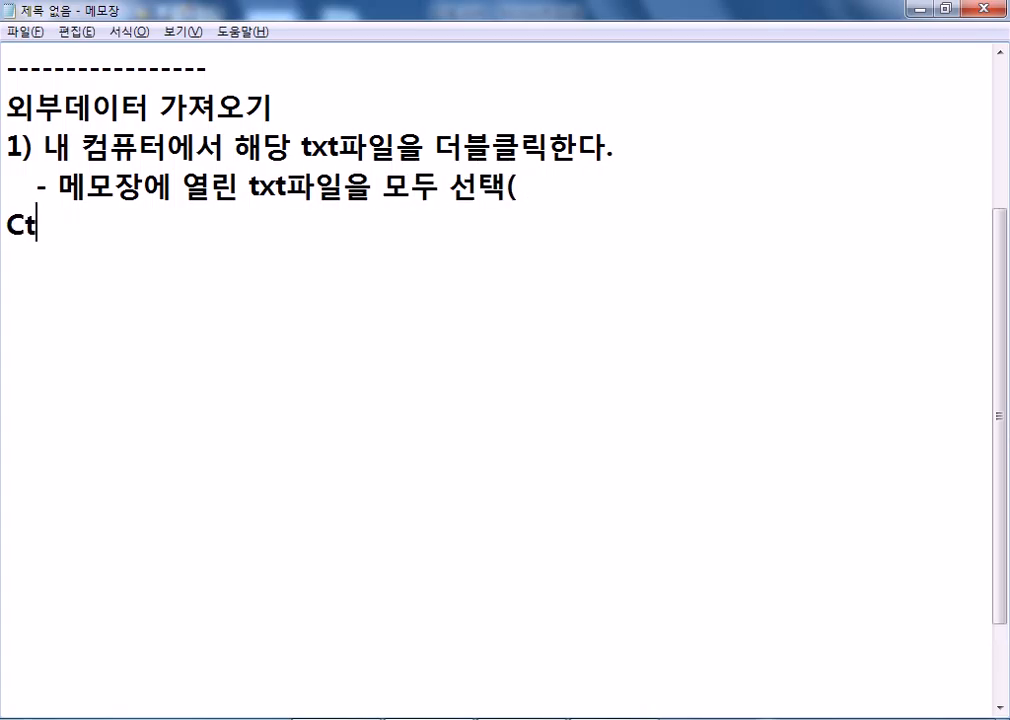
key("BackSpace")
key("BackSpace")
key("BackSpace")
type("Ctrl + A_)")
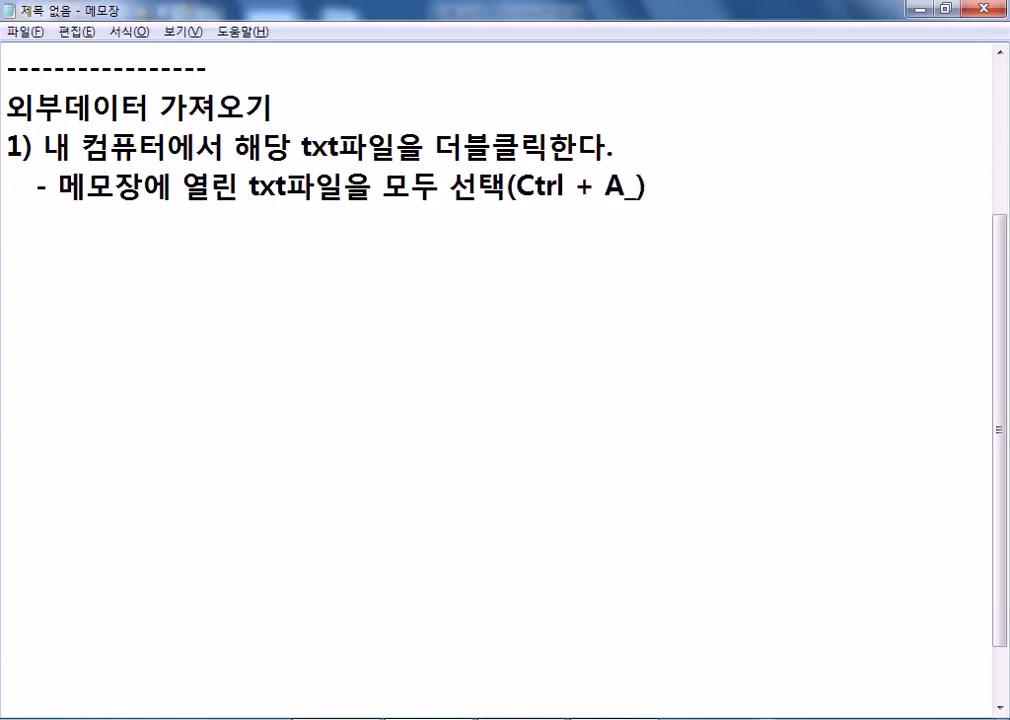
key("Right")
type("> qhr")
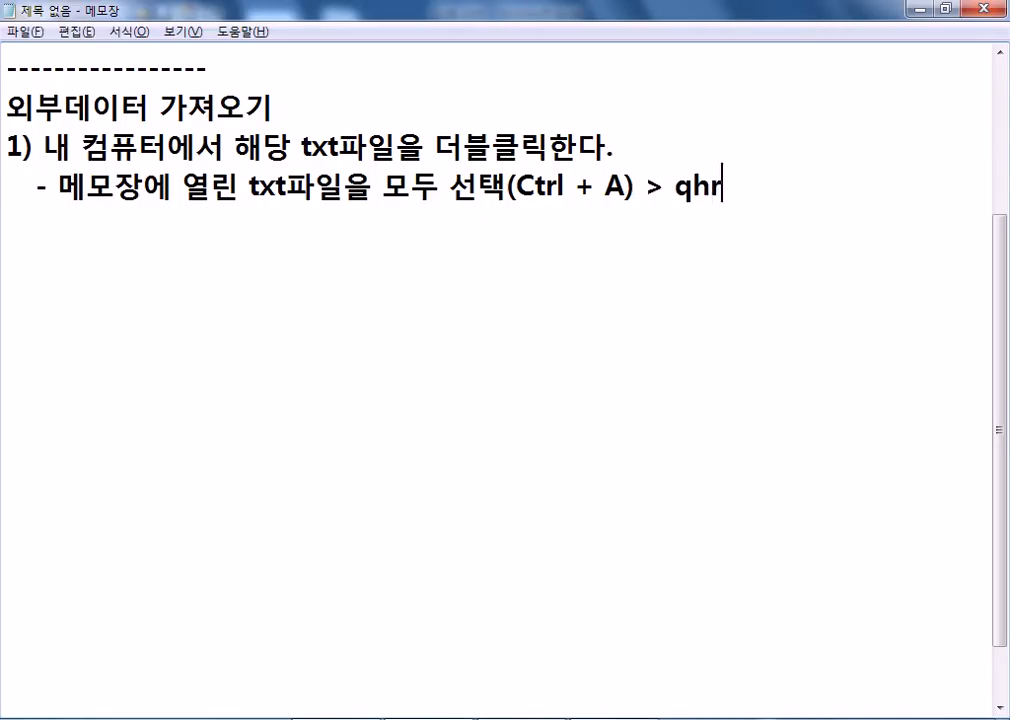
key("BackSpace")
key("BackSpace")
key("BackSpace")
key("Hangul")
type("ㅂㅓㄱ")
key("BackSpace")
key("BackSpace")
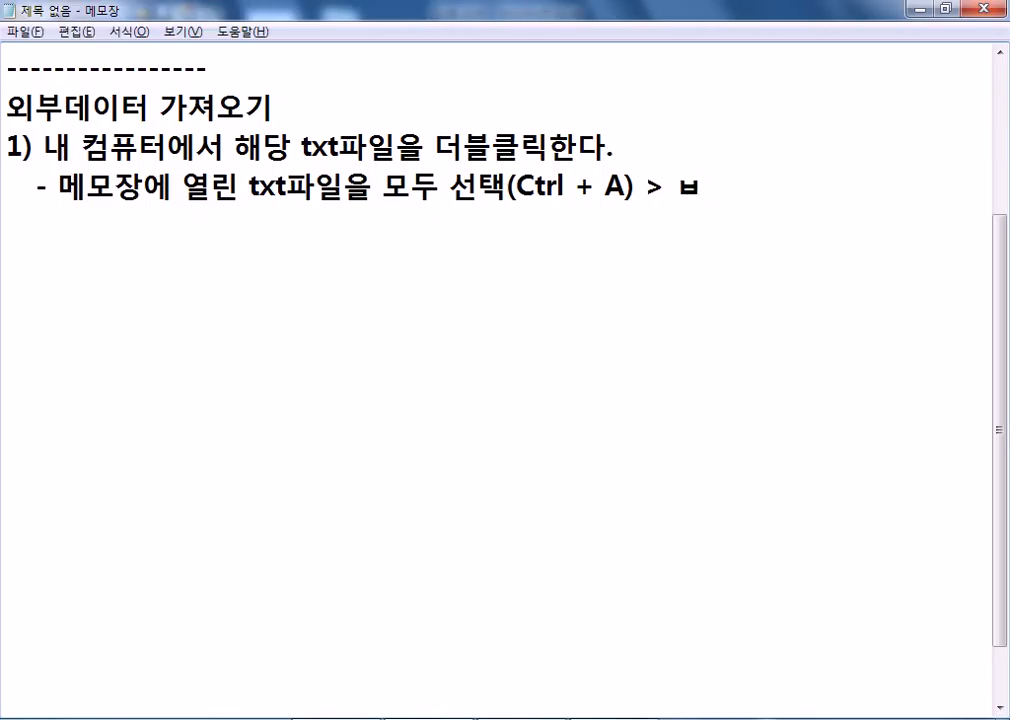
type("ㅗㄱㅅㅓ")
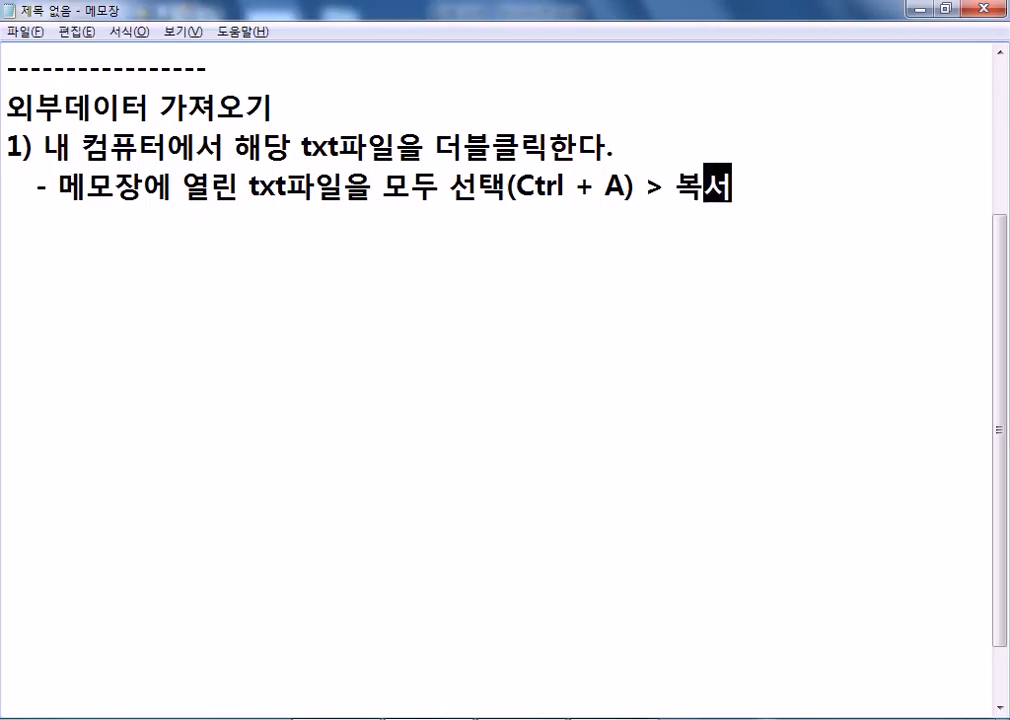
key("BackSpace")
key("BackSpace")
type("ㅅㅣ")
key("BackSpace")
type("ㅏ")
Add sub-point '- 엑셀 시험문제 화면 > 붙여넣기'
key("Return")
type("- ")
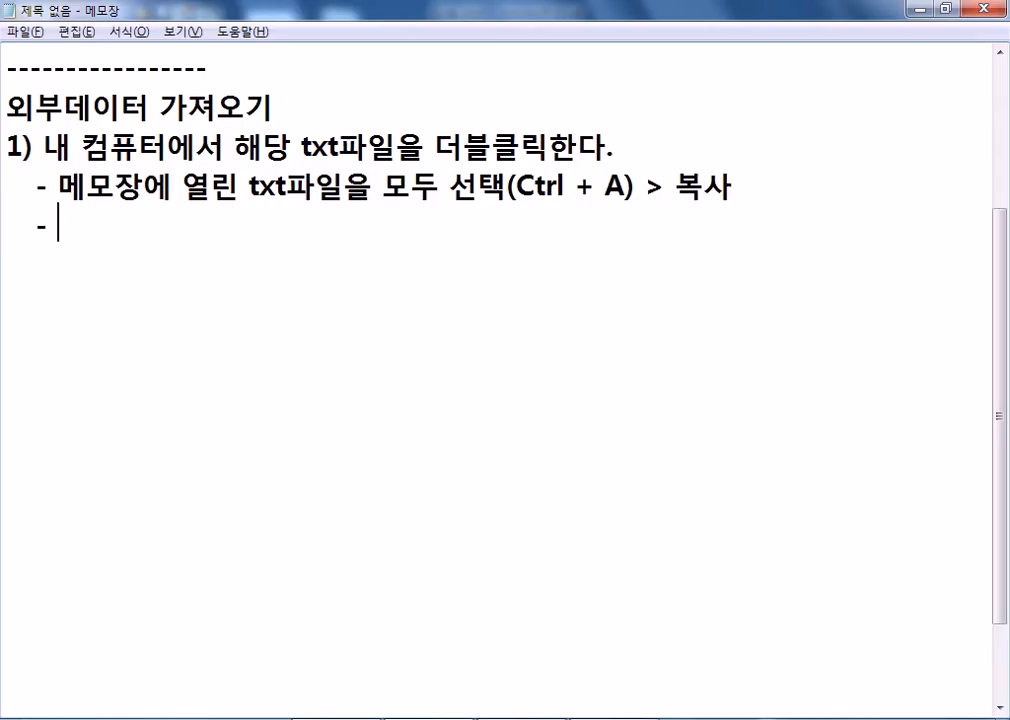
type("ㅇㅔㄱㅅㅔㄹ ㅅㅣㅎㅓㅁㅁㅜㄴ")
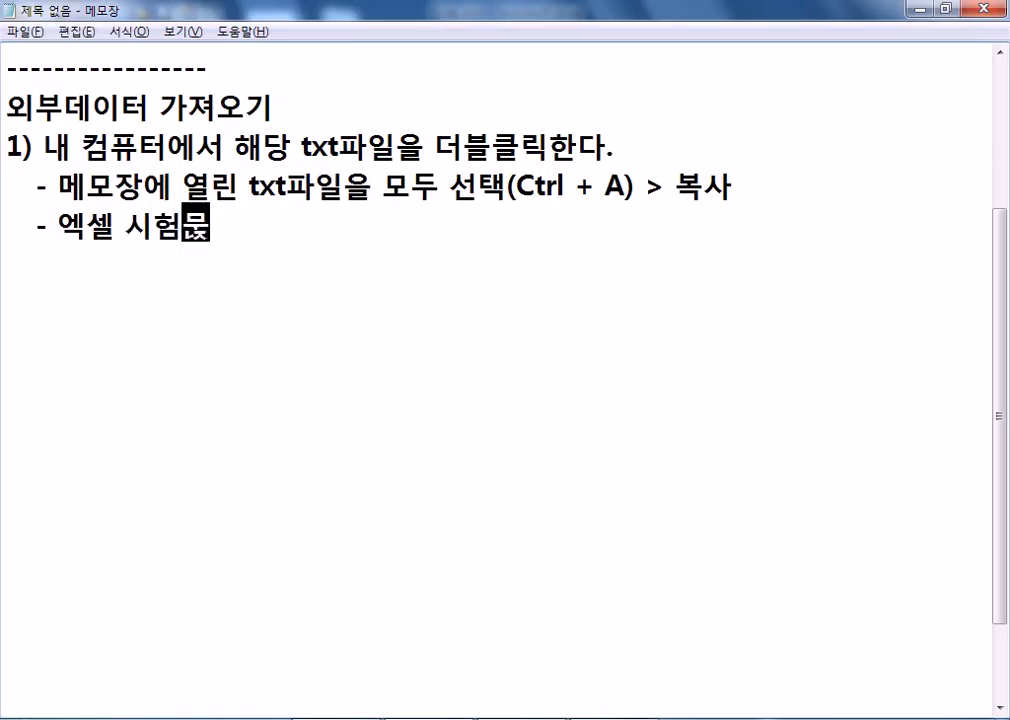
type("ㅈㅔ ㅎㅗㅏㅁㅕㄴㅇㅔ")
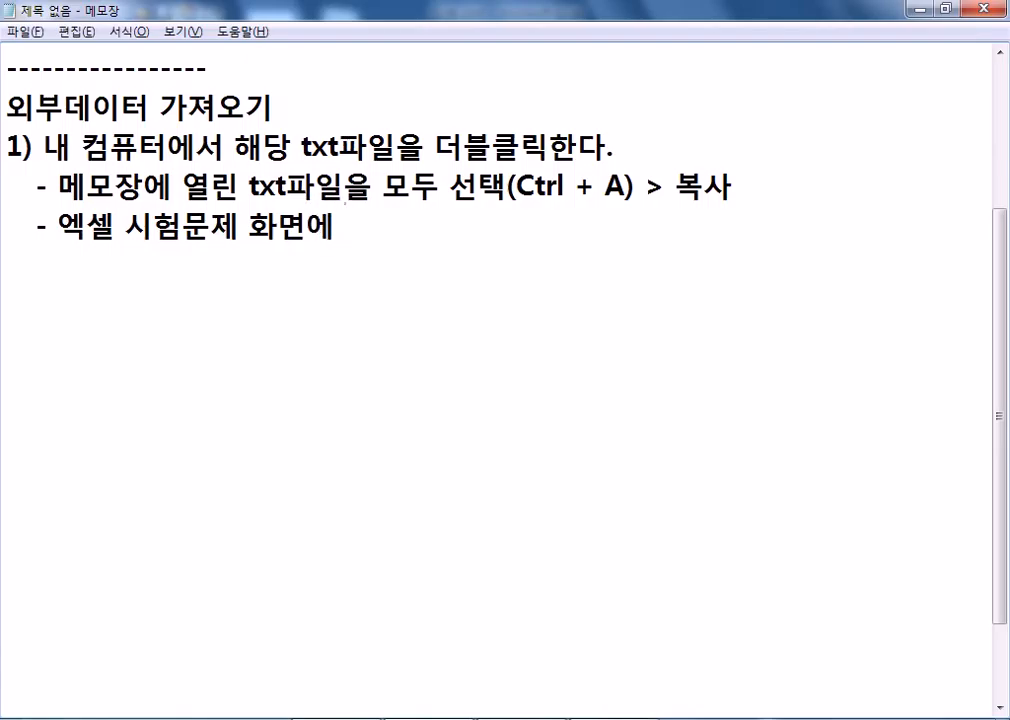
key("BackSpace")
type("> ")
type("qnx")
key("BackSpace")
key("BackSpace")
key("BackSpace")
key("Hangul")
type("ㅂㅜㅌㅇㅕㄴㅓㅎㄱㅣ")
key("Return")
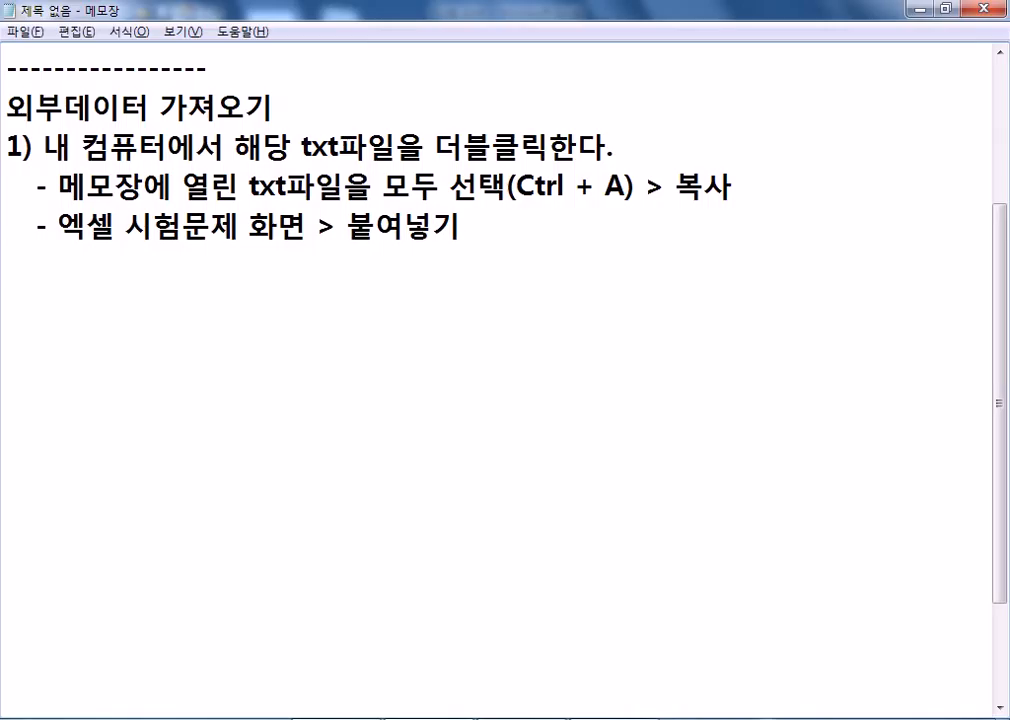
Add sub-point '- 블럭이 설정되어 있는 상태대로 > 텍스트 나누기 > 구분기호 > 마침'
key("Return")
type("- 블러")
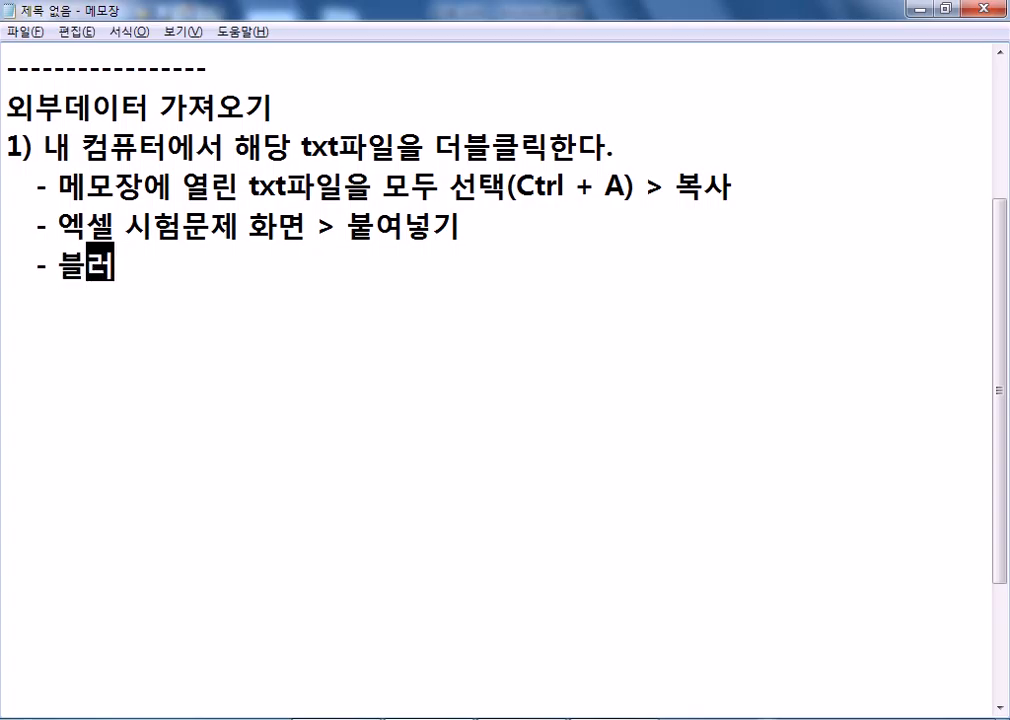
type("럭이 설정되어 있는 ㅅ")
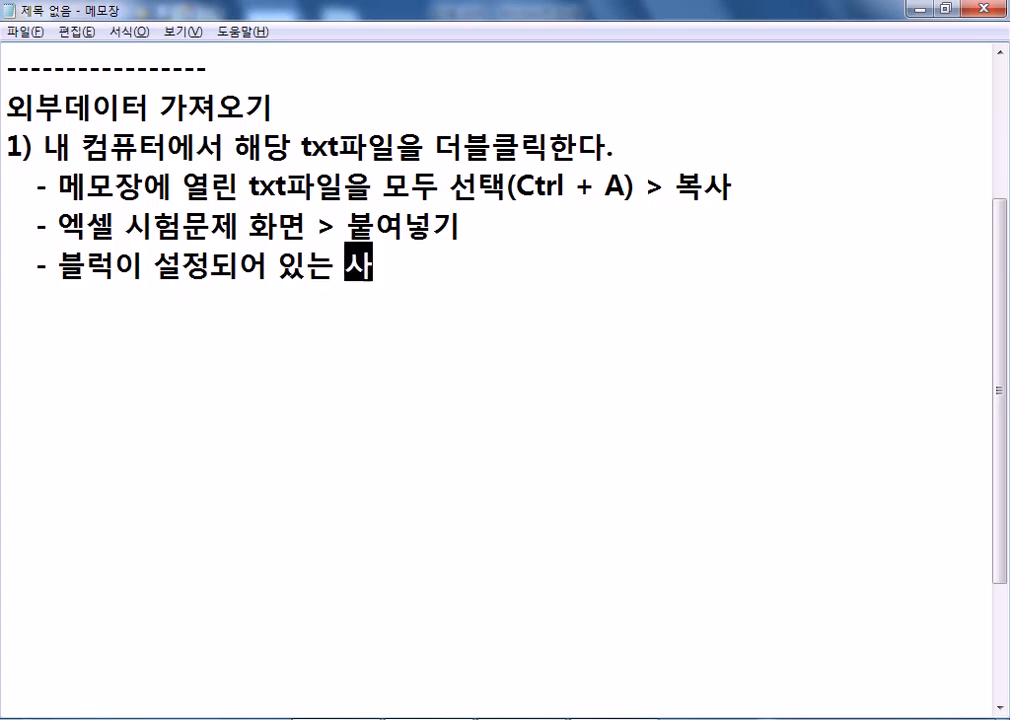
type("상태ㄹ")
key("BackSpace")
type("ㄱ대로 >")
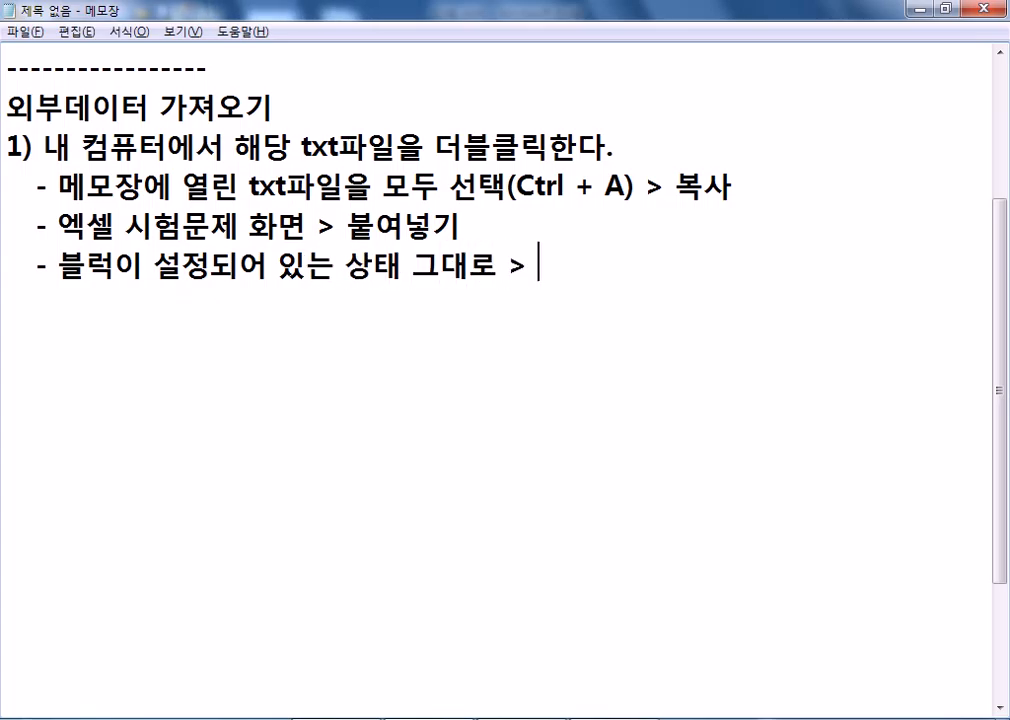
key("alt+Tab")
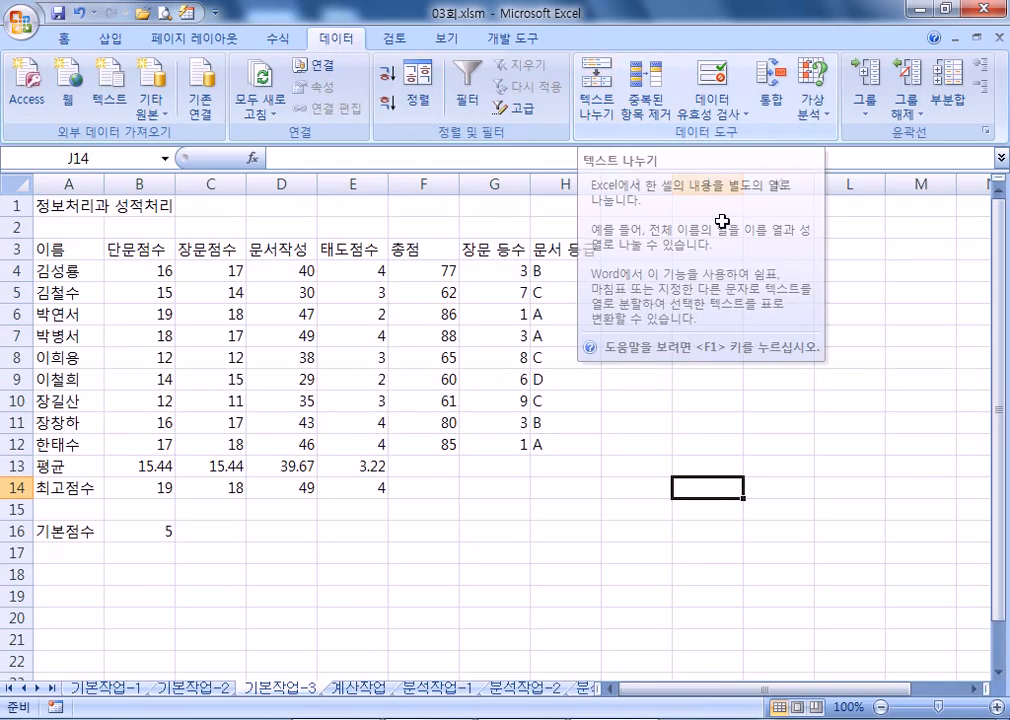
key("alt+Tab")
type("텍스트 나누기 ?")
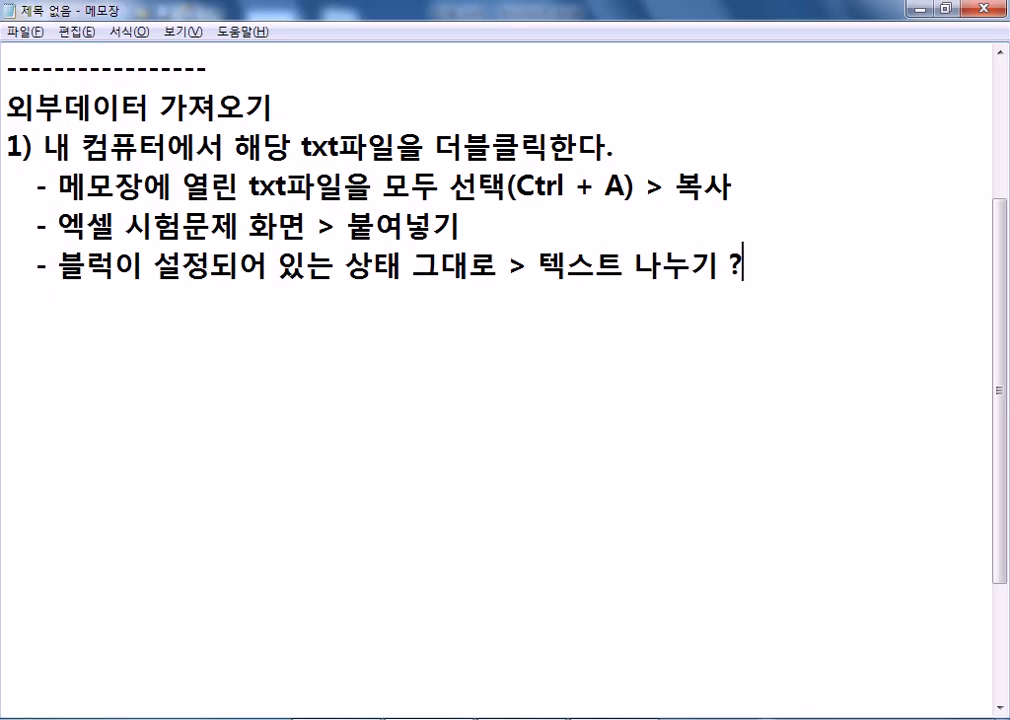
key("BackSpace")
type("> ㄱ")
type("구분기호 >")
type(" 마침")
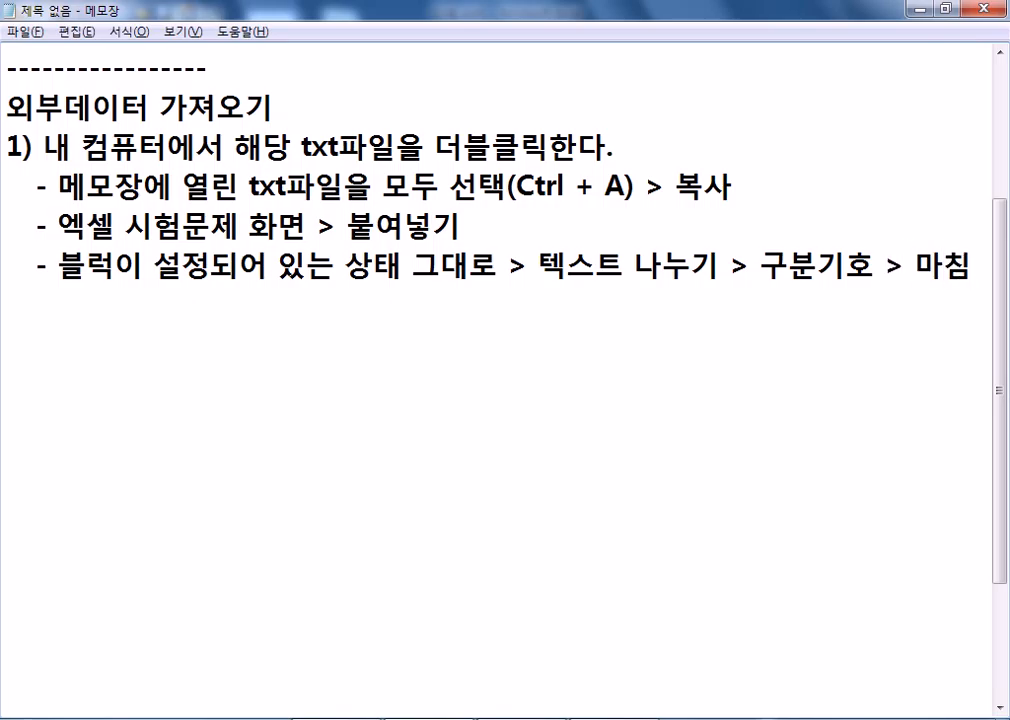
key("Return")
key("Return")
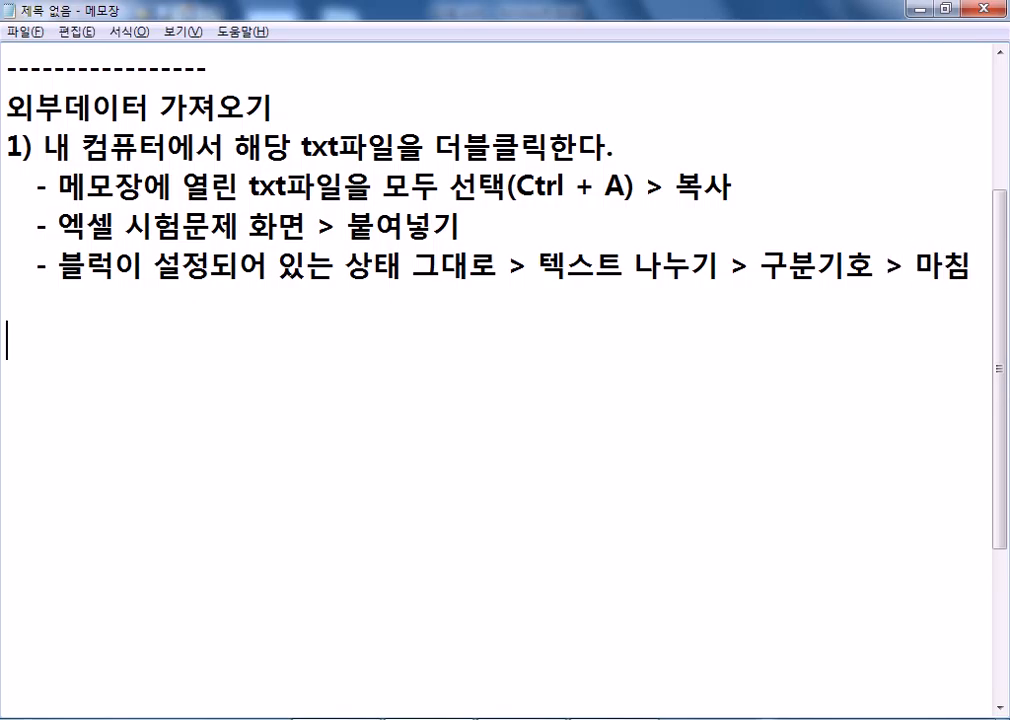
Write step 2's first line: '2) 엑셀에서 열기 > "엑셀"에서 "모든 파일"로 변경'
type("2)")
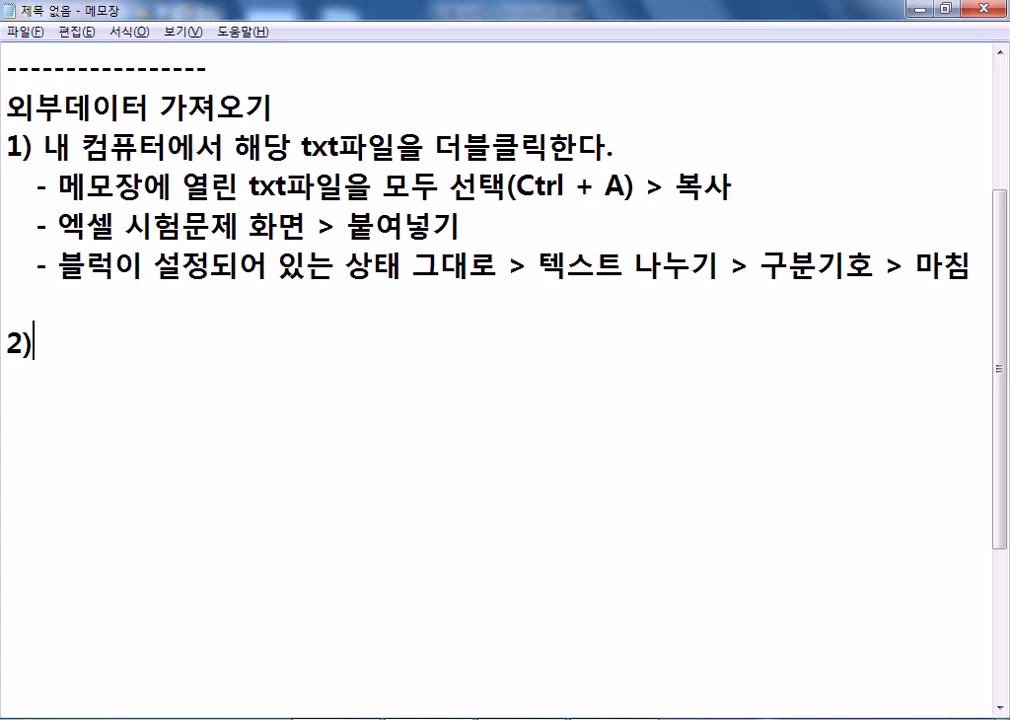
type(" 에ㄱ셀ㅇ")
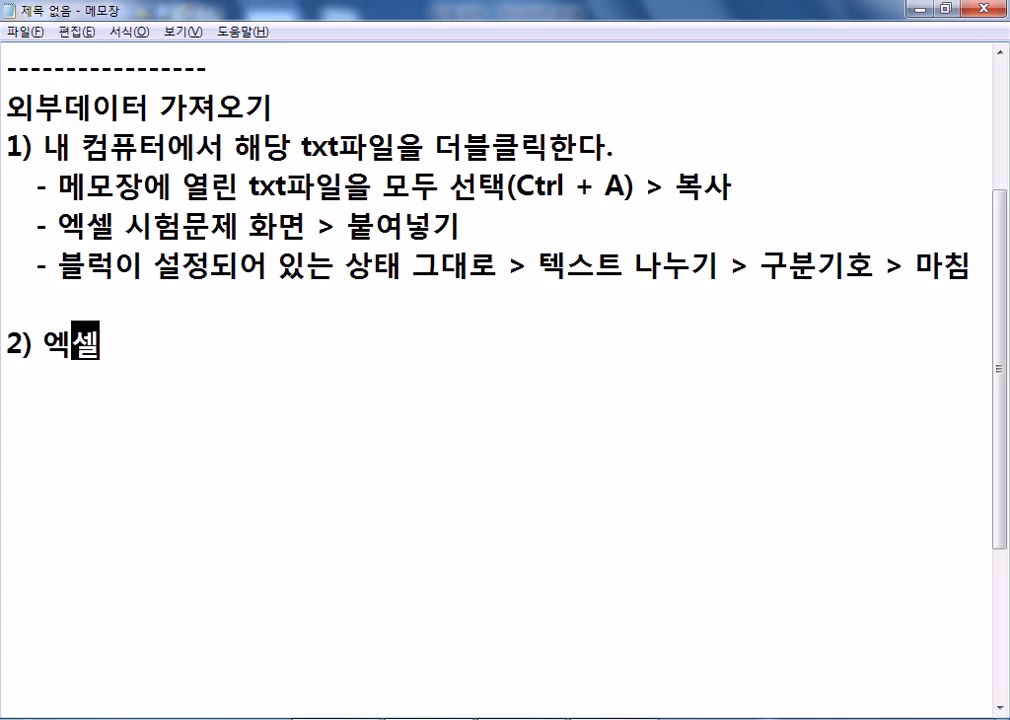
type("ㅔ서 ")
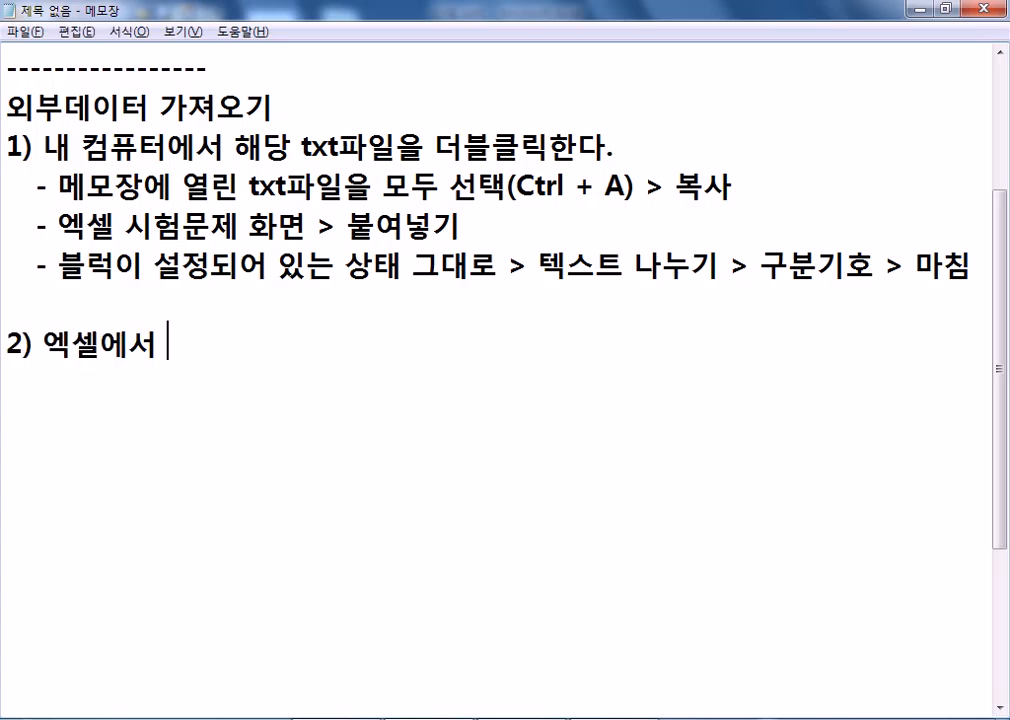
type("열기")
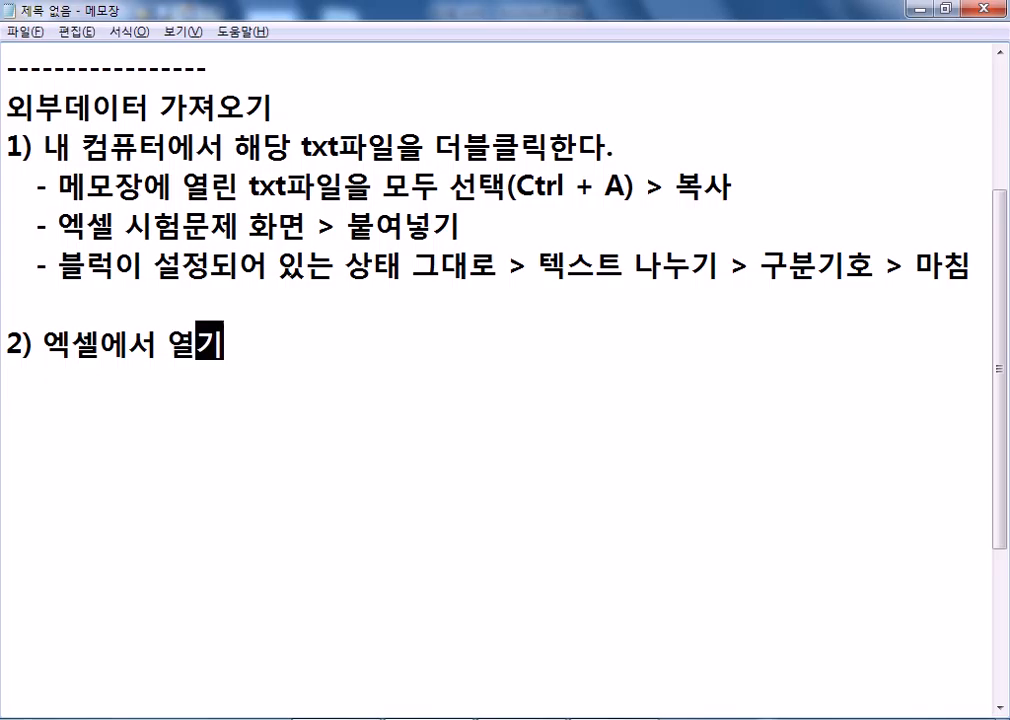
type(" > 모든")
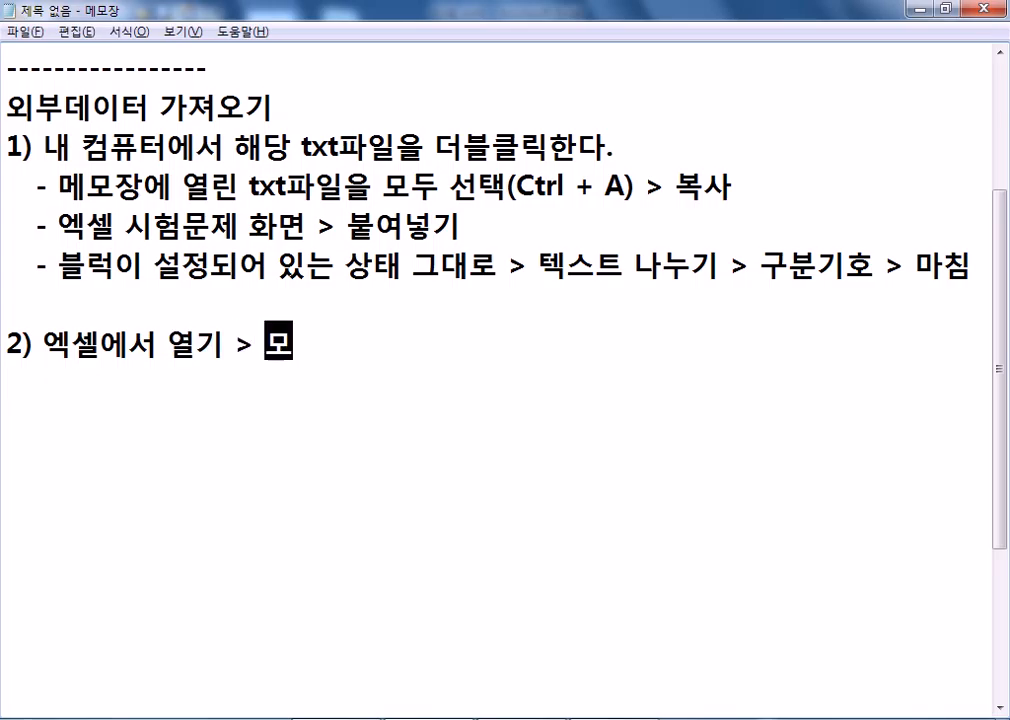
key("BackSpace")
key("BackSpace")
key("BackSpace")
key("BackSpace")
type("엑셀")
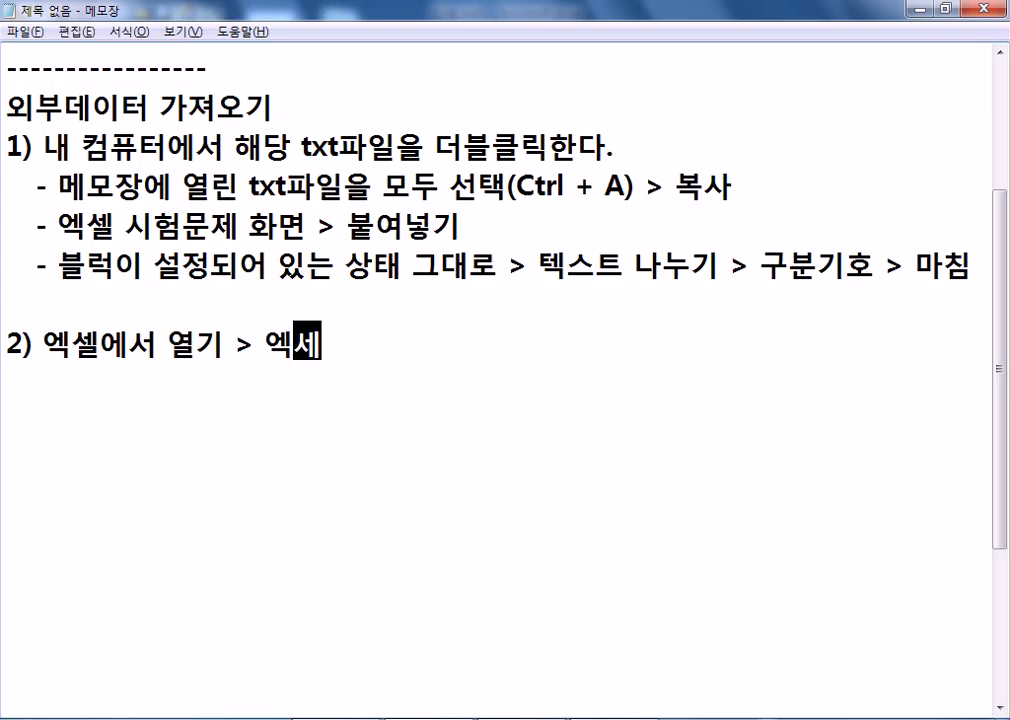
type("에서 ")
type("모든 ")
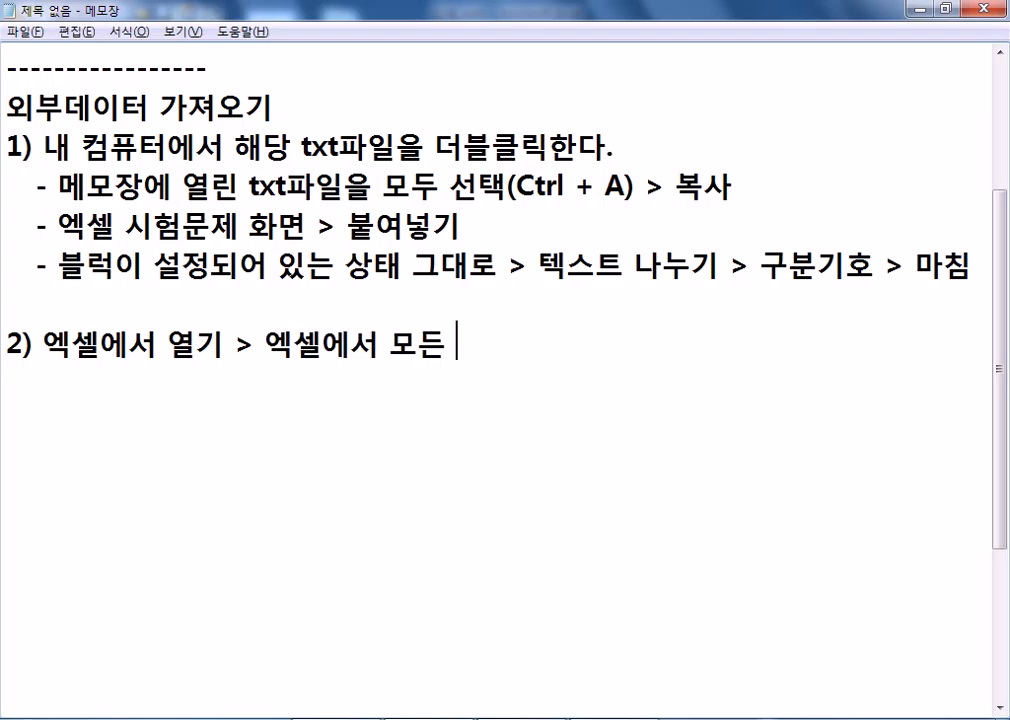
type("팡일")
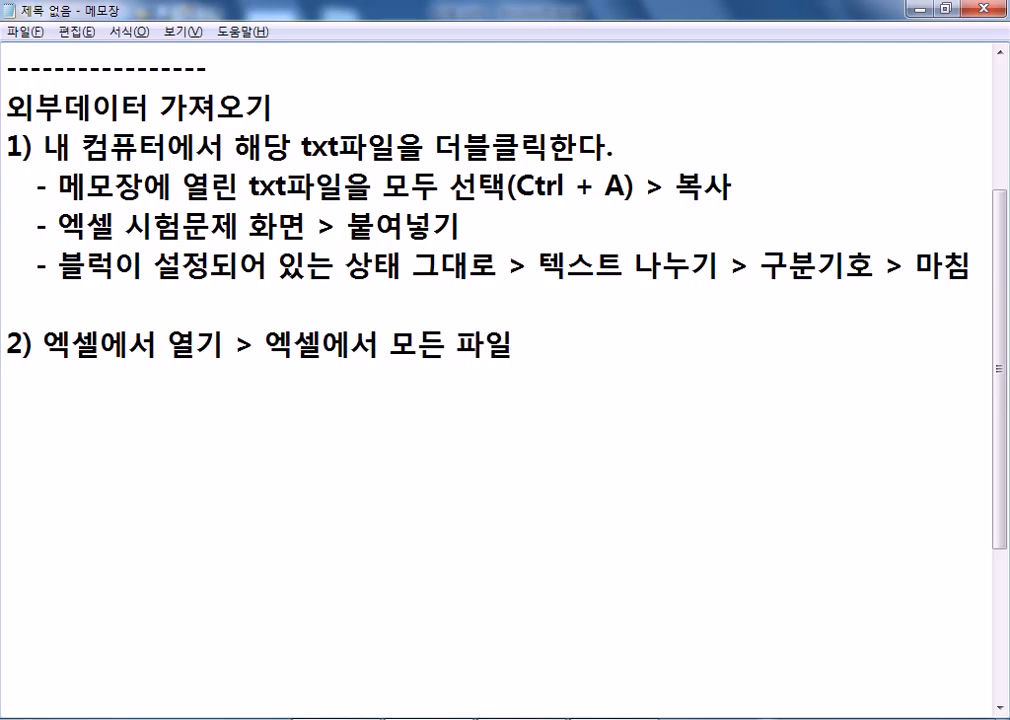
left_click(293, 345)
key("Left")
type("\"")
key("Right")
key("Right")
type("\"")
key("Right")
key("Right")
key("Right")
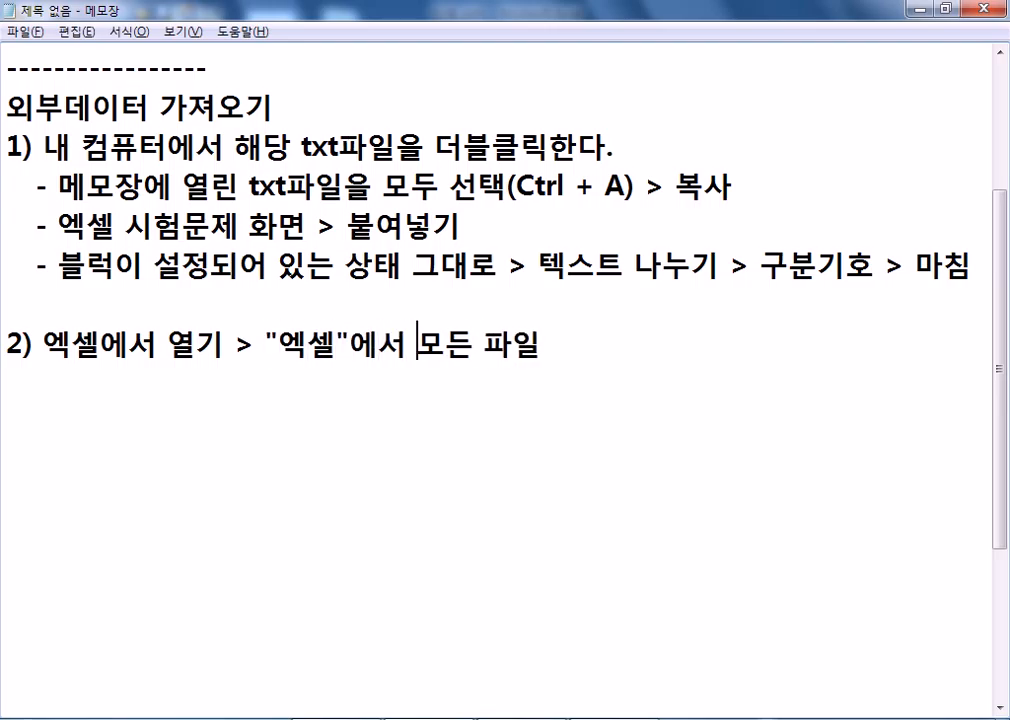
type("\"")
key("End")
type("\"ㄹ로 번경")
key("BackSpace")
key("BackSpace")
key("BackSpace")
key("BackSpace")
type("변경")
Add bullets for seeing the txt in the list, selecting and opening it, then 텍스트 나누기 > 구분기호 > 위치 지정 > 마침
key("Return")
type("- ")
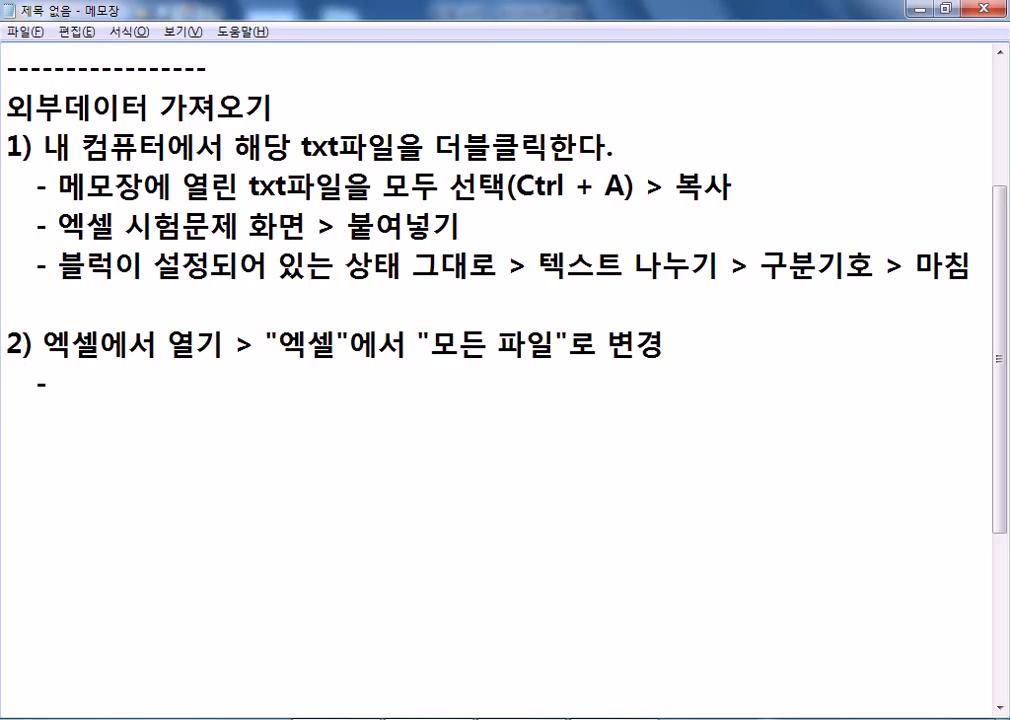
type("목록에")
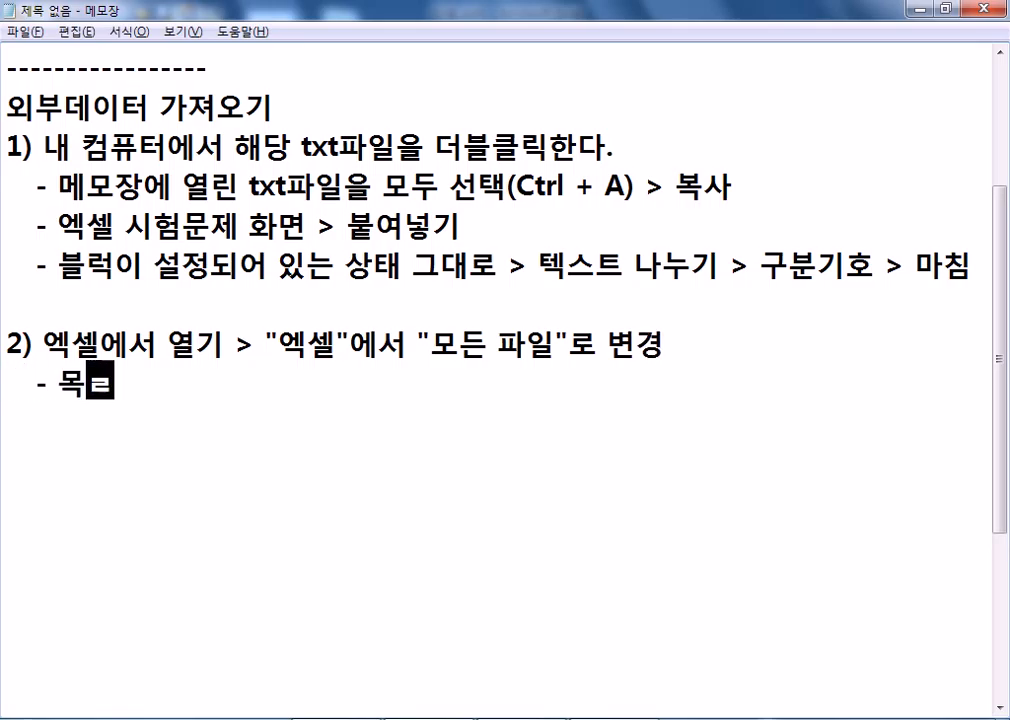
type(" 해당")
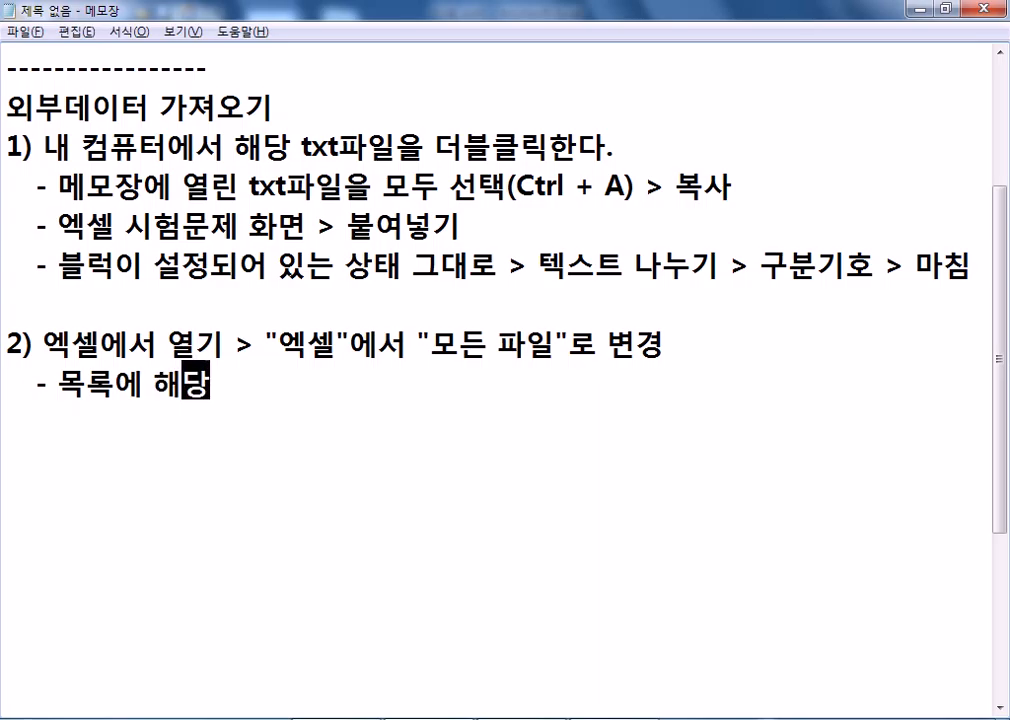
type(" txt파일")
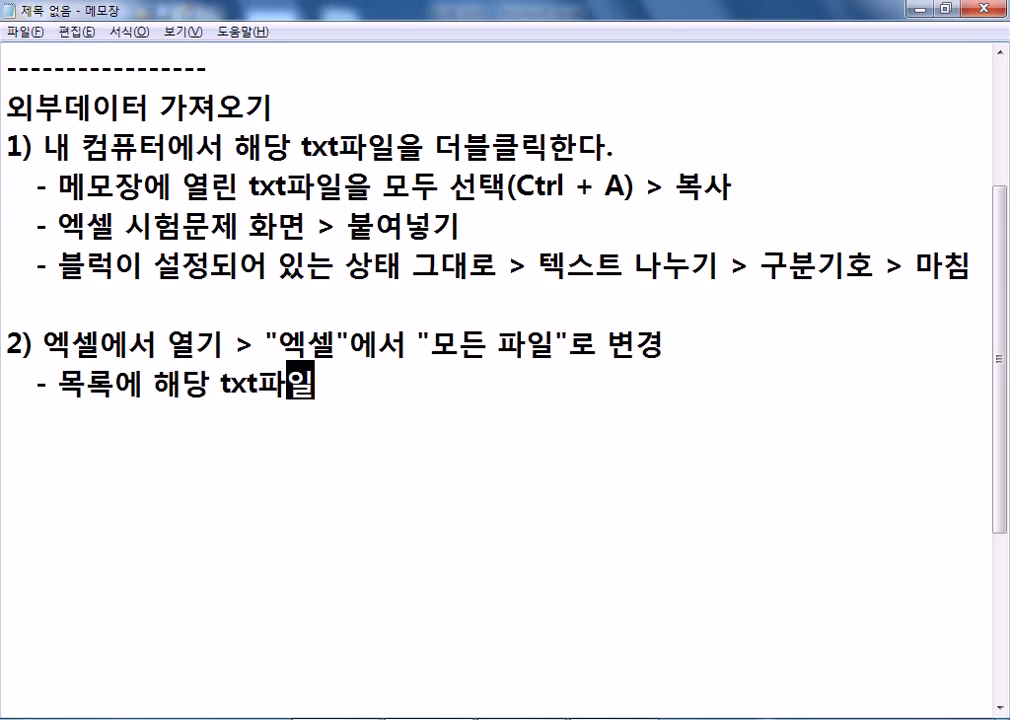
type("이 보인다.")
key("Return")
type("-")
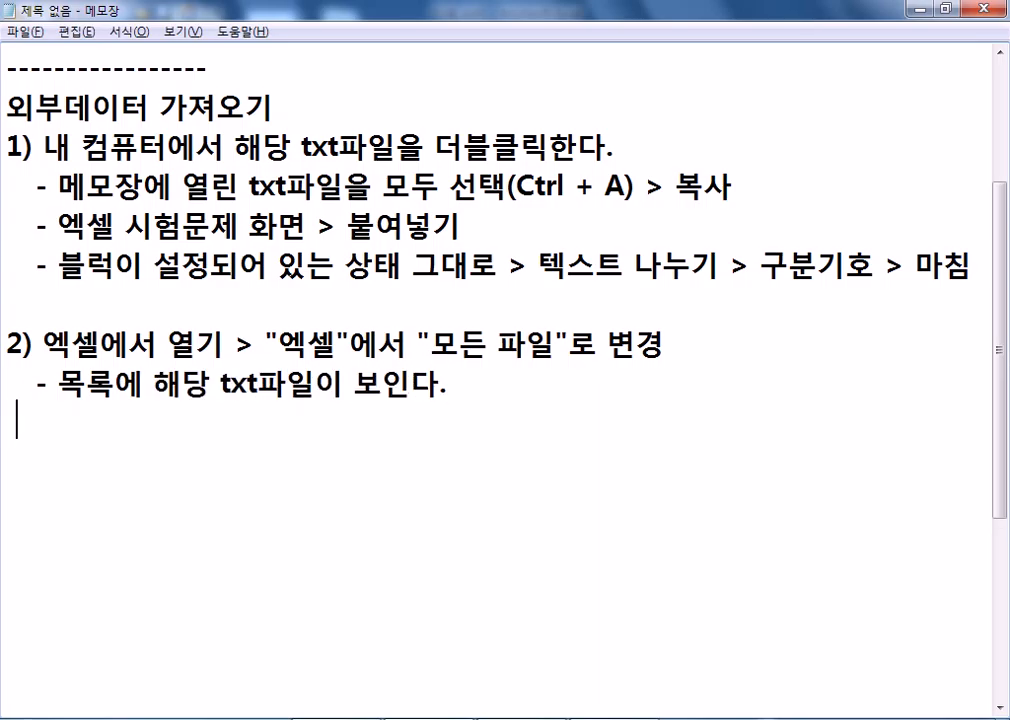
type(" 해당 ")
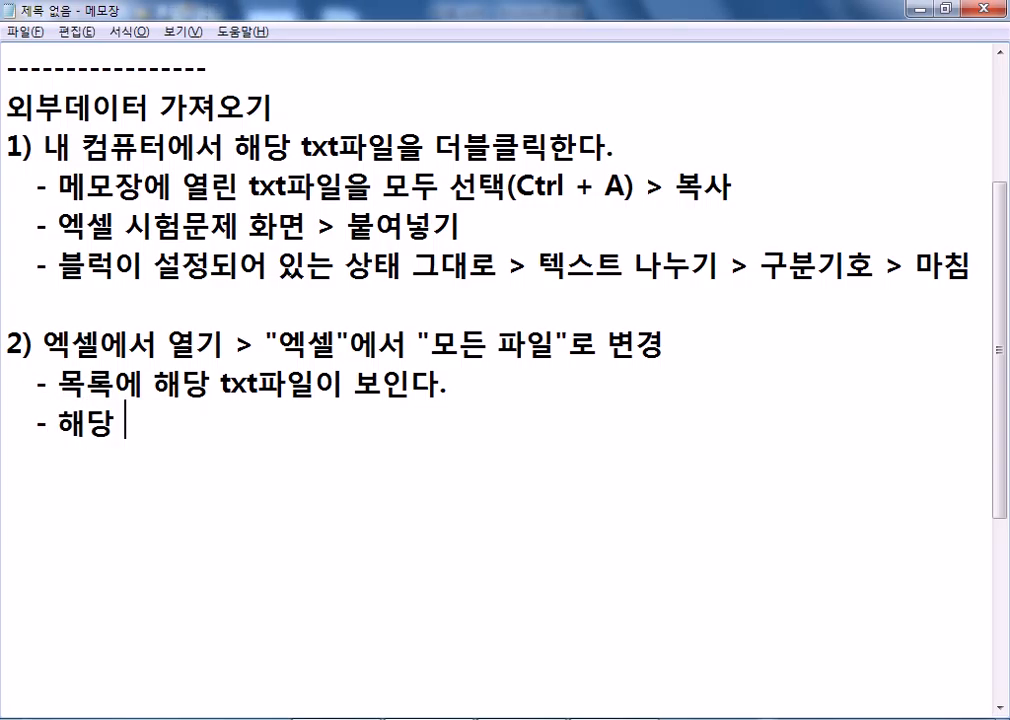
type("파일으ㄹ ")
type("선택하고 ")
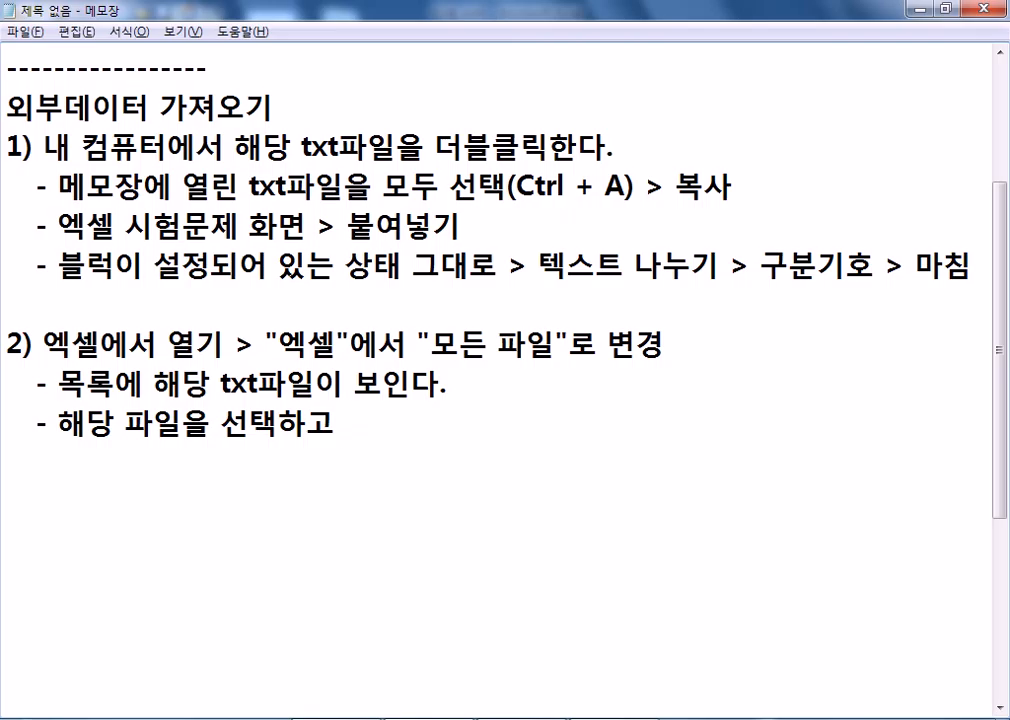
type("열기")
key("Return")
type("- ")
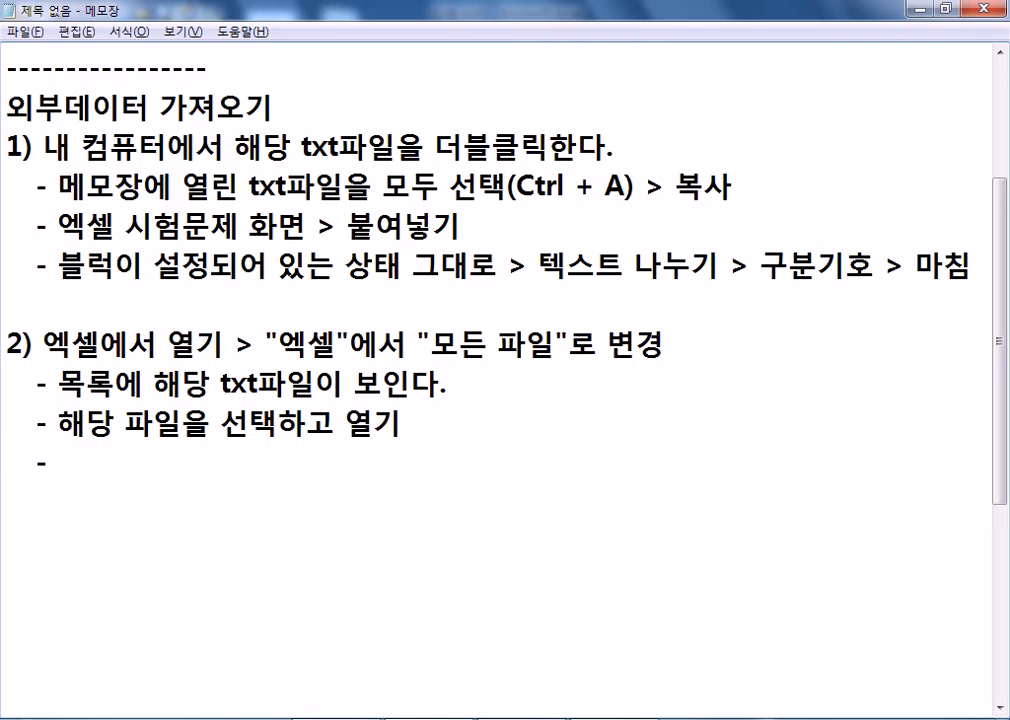
type("텍")
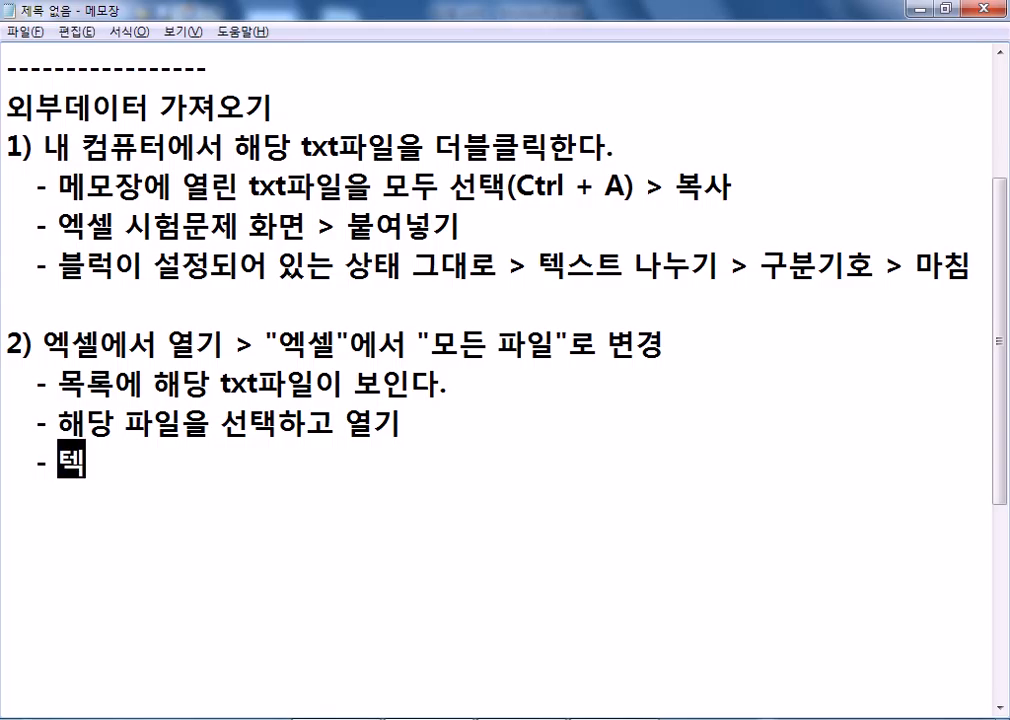
type("스트 나누기 ")
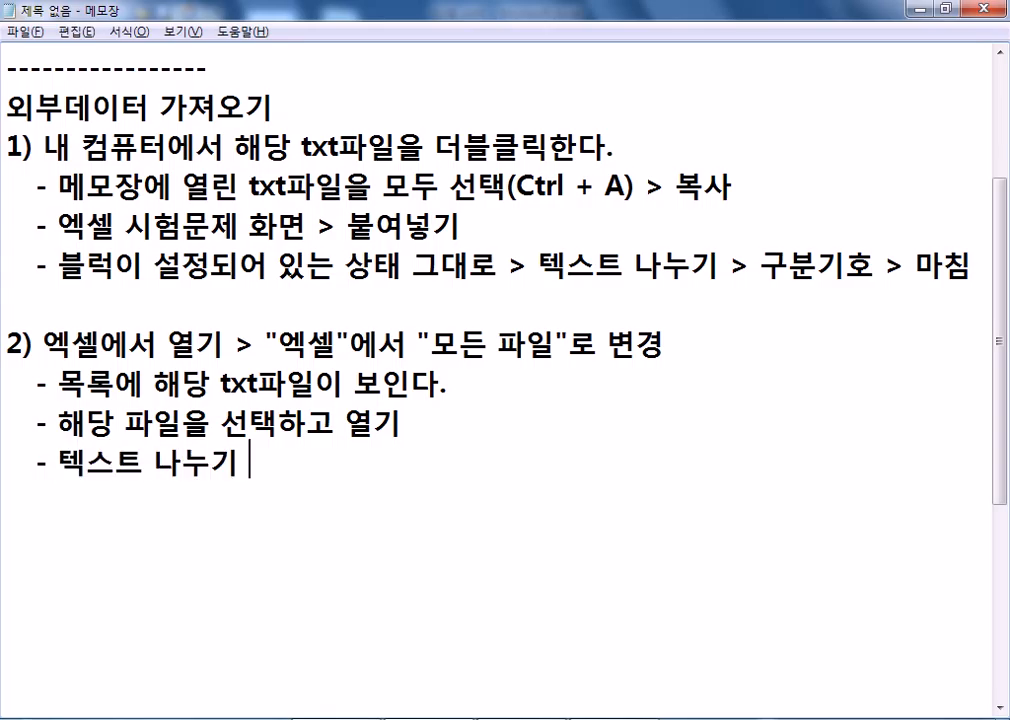
type("> 구분기호")
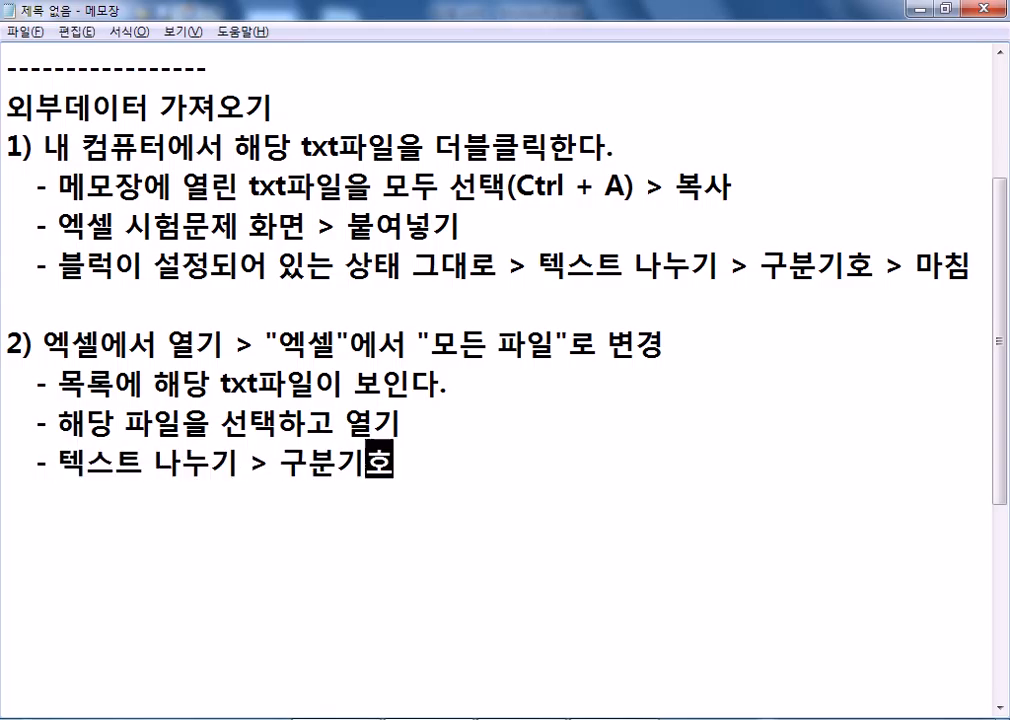
type(" > 마침")
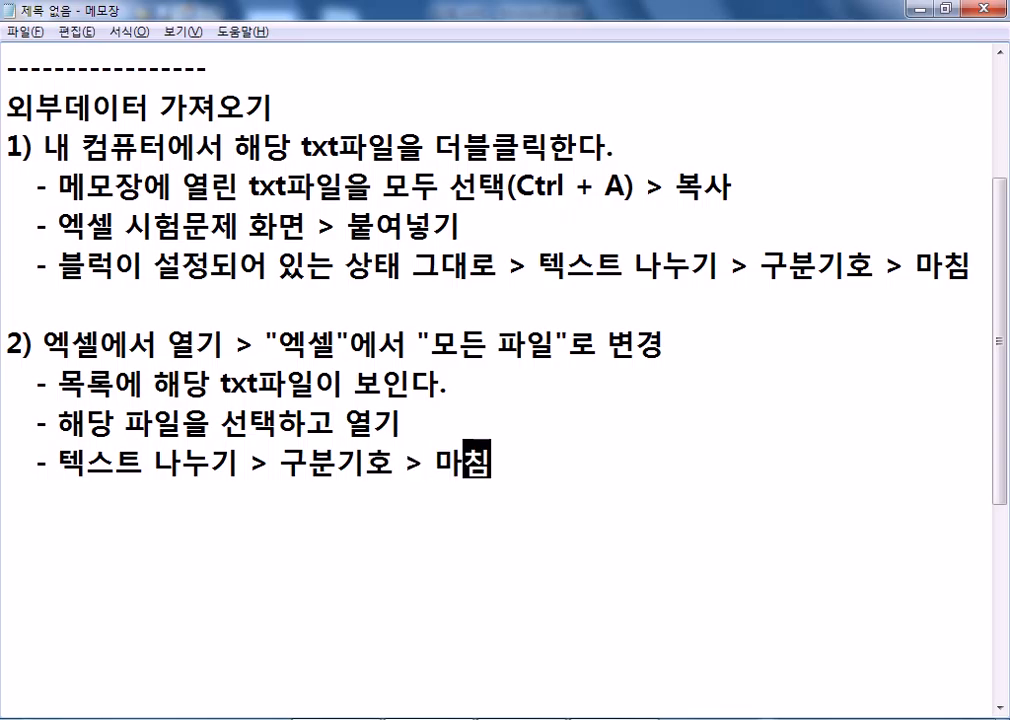
key("Left")
key("Left")
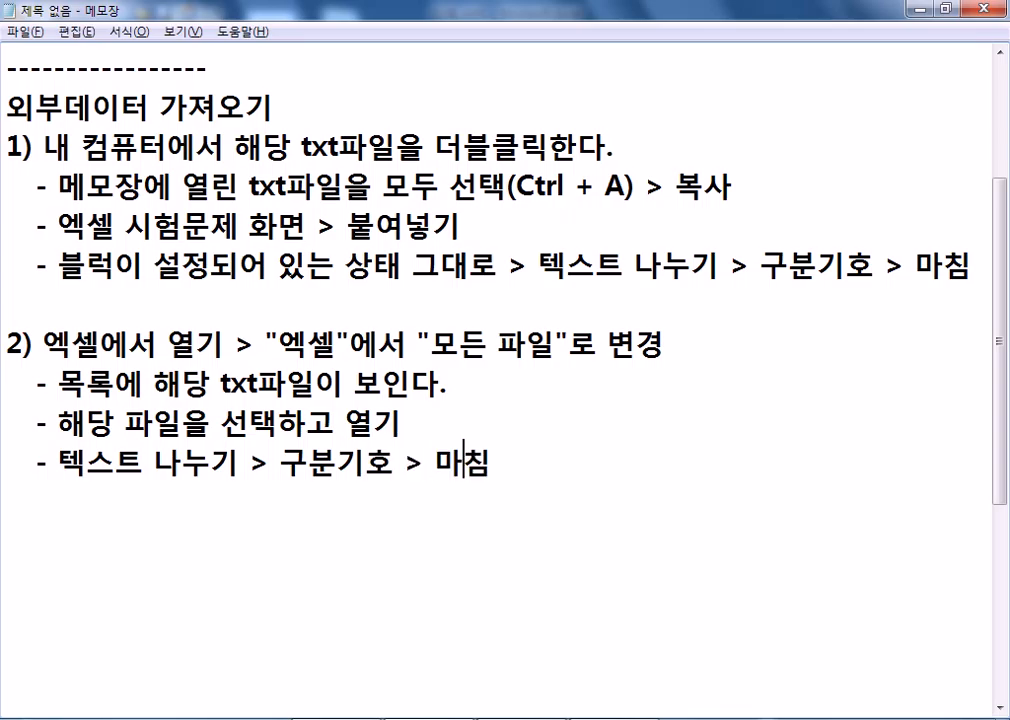
type("위치")
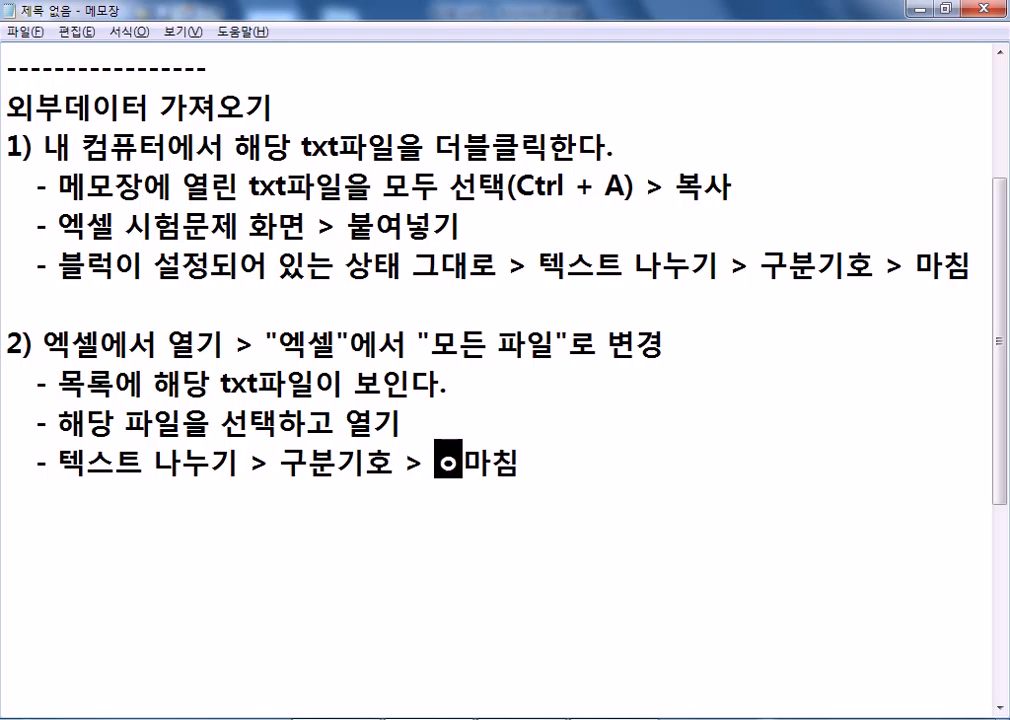
type(" 지정 >")
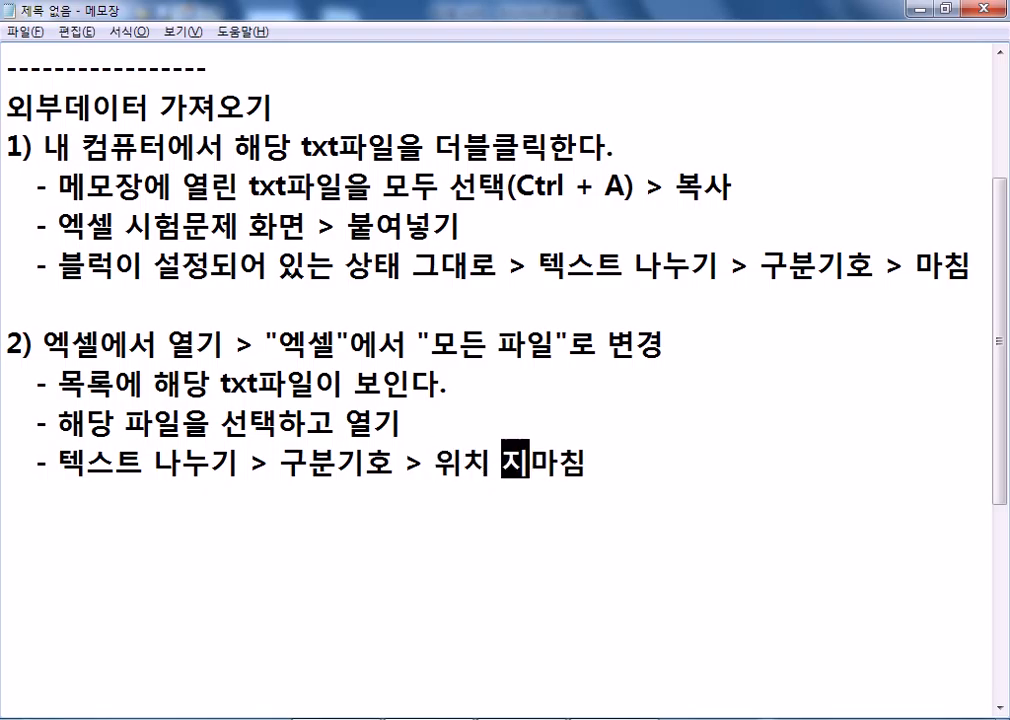
Insert '위치 지정 >' before 마침 in method 1's text-splitting line
key("Up")
key("Up")
key("Up")
key("Up")
key("Up")
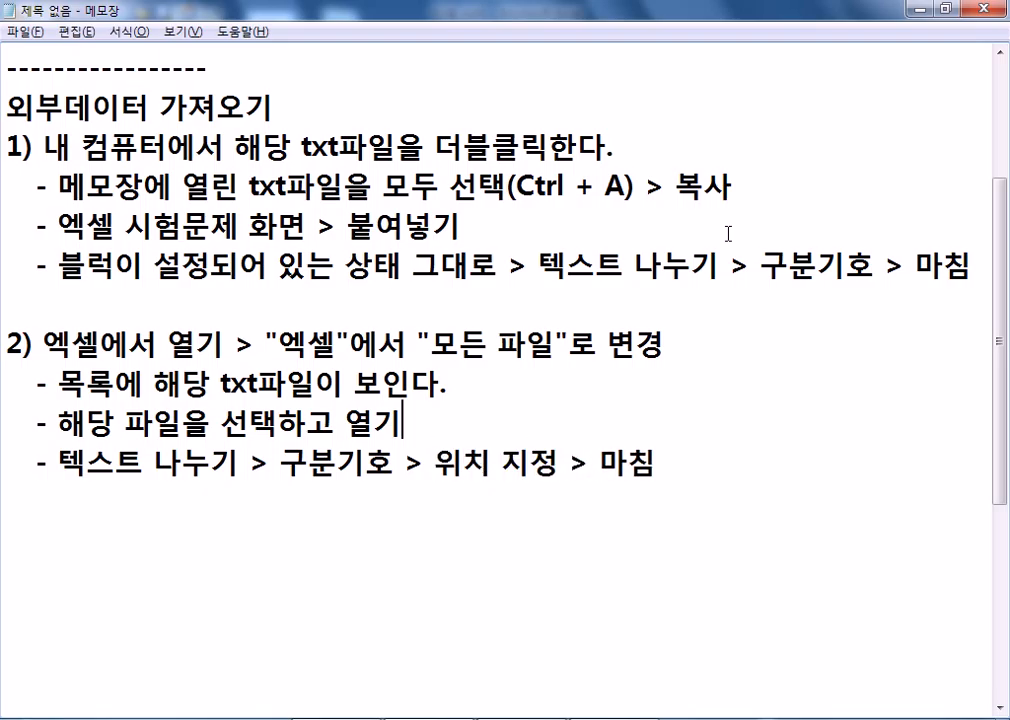
key("End")
key("Left")
key("Left")
type("위치 지정 ")
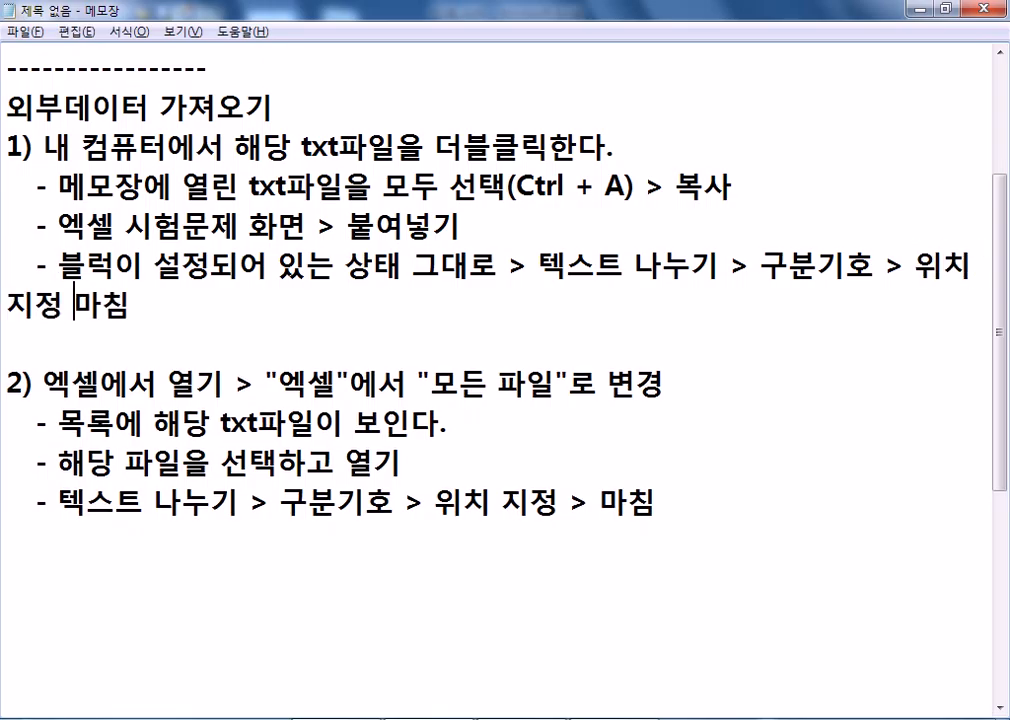
type(">")
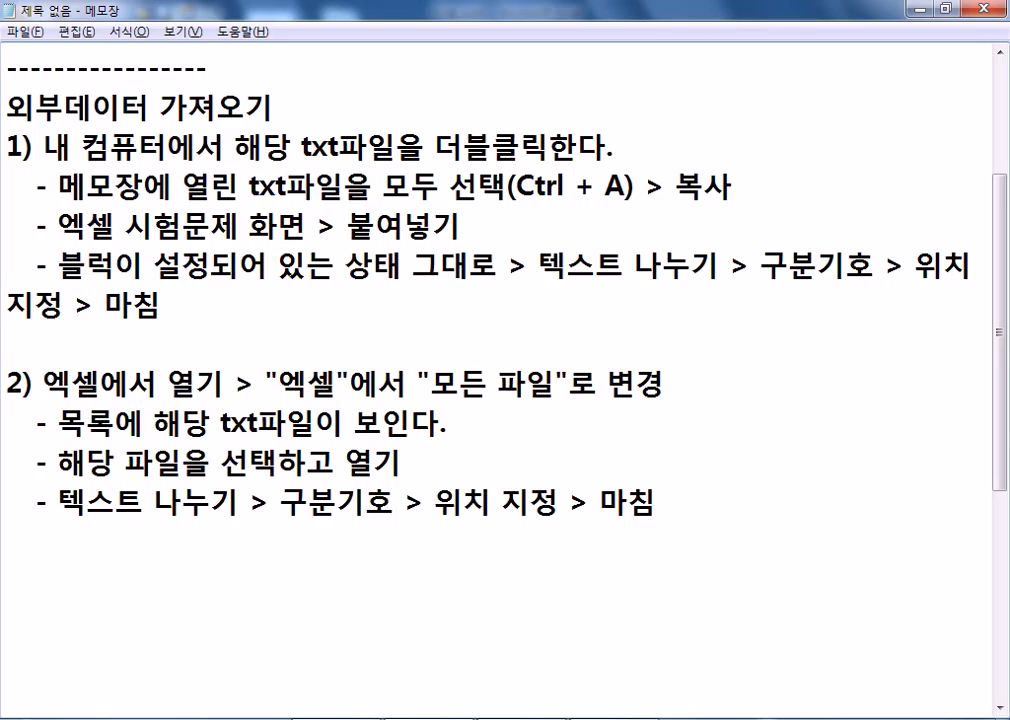
key("Down")
key("Down")
key("Down")
key("Down")
key("Down")
key("Down")
key("Down")
key("Down")
key("Down")
key("Down")
key("Up")
key("Up")
key("Up")
mouse_move(614, 718)
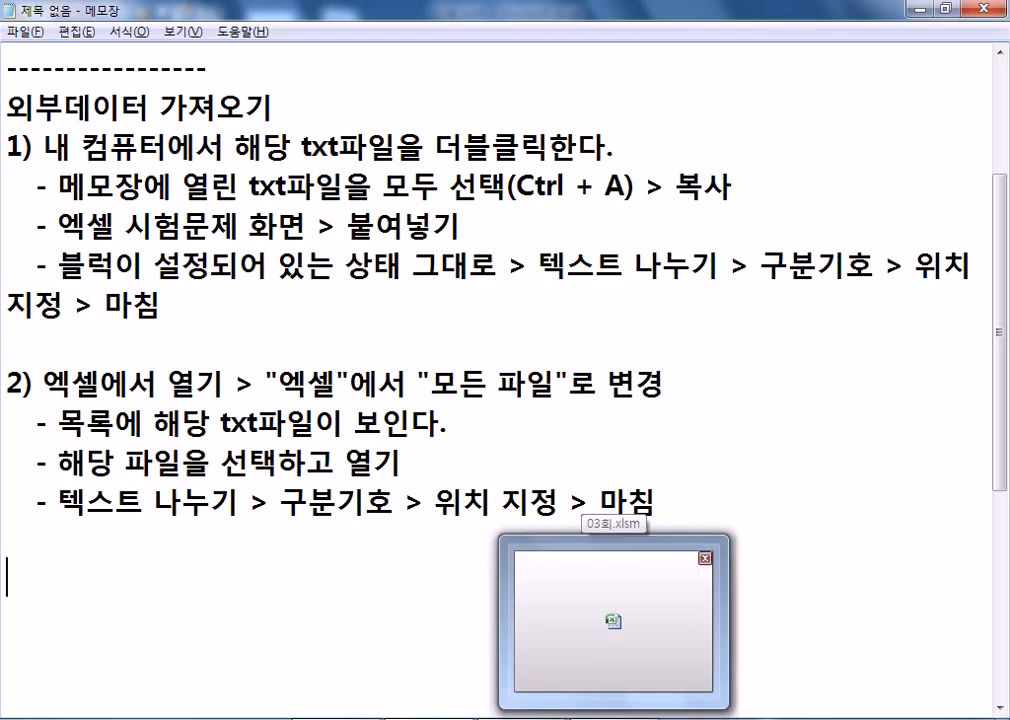
Return to the 03회 workbook's 계산작업 sheet with the ribbon collapsed and select cell C11
left_click(614, 718)
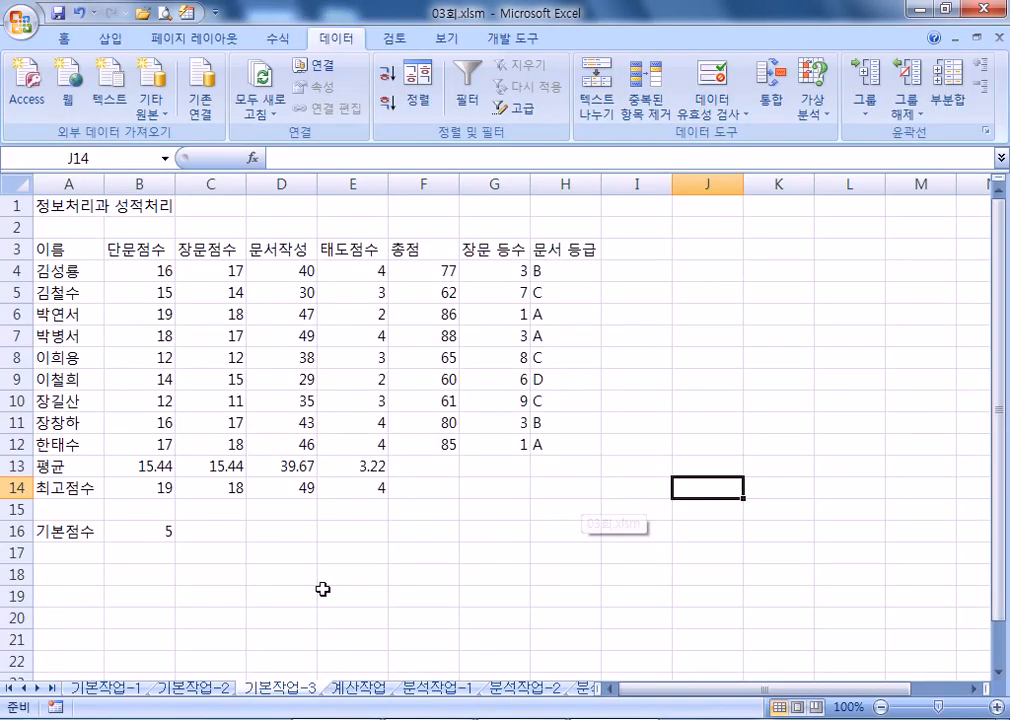
left_click(370, 689)
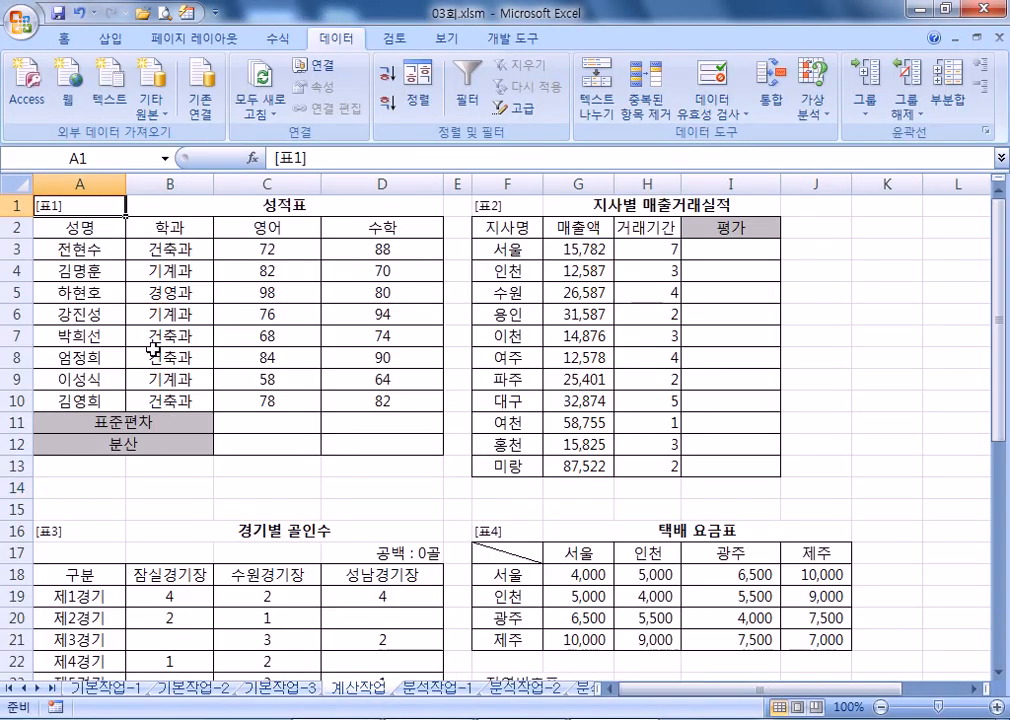
double_click(352, 48)
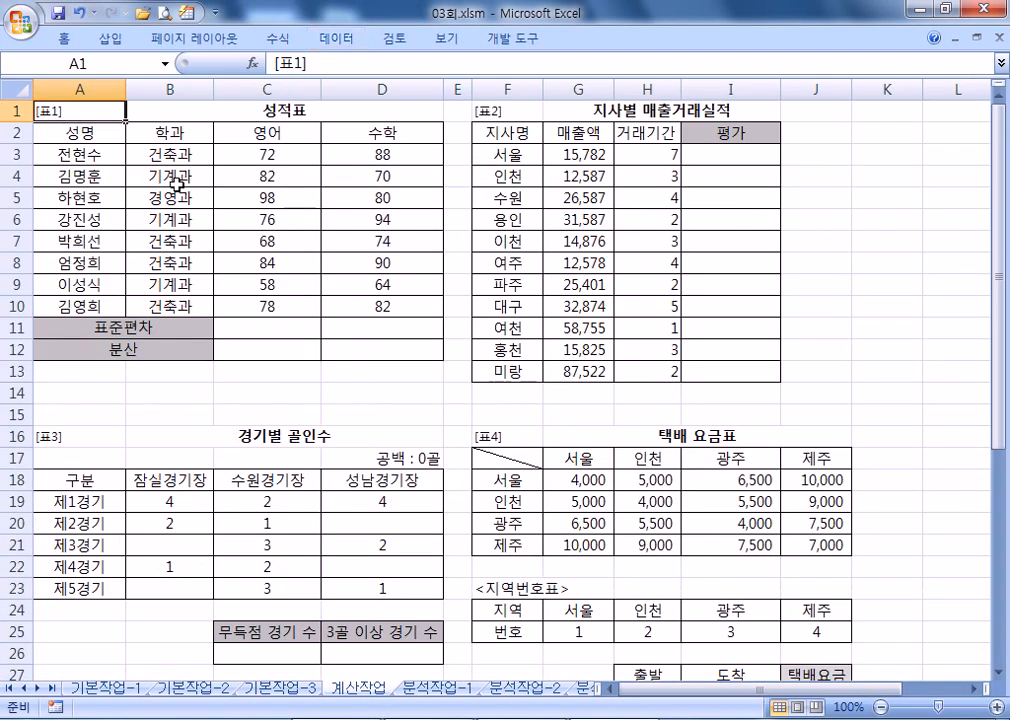
scroll(100, 205, "up", 2)
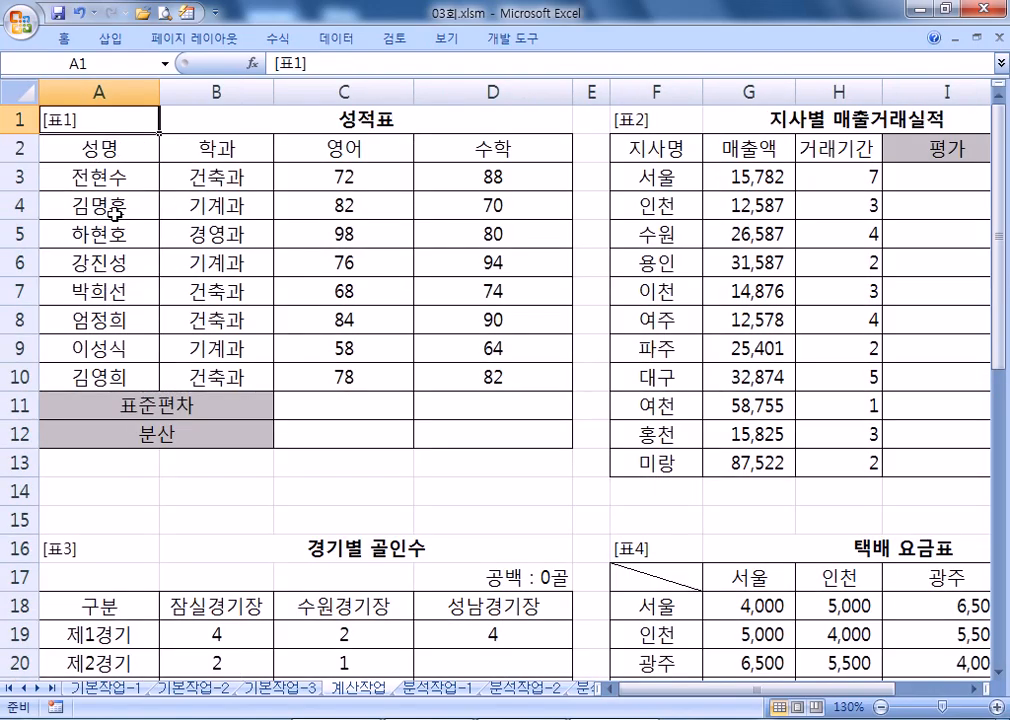
left_click(299, 416)
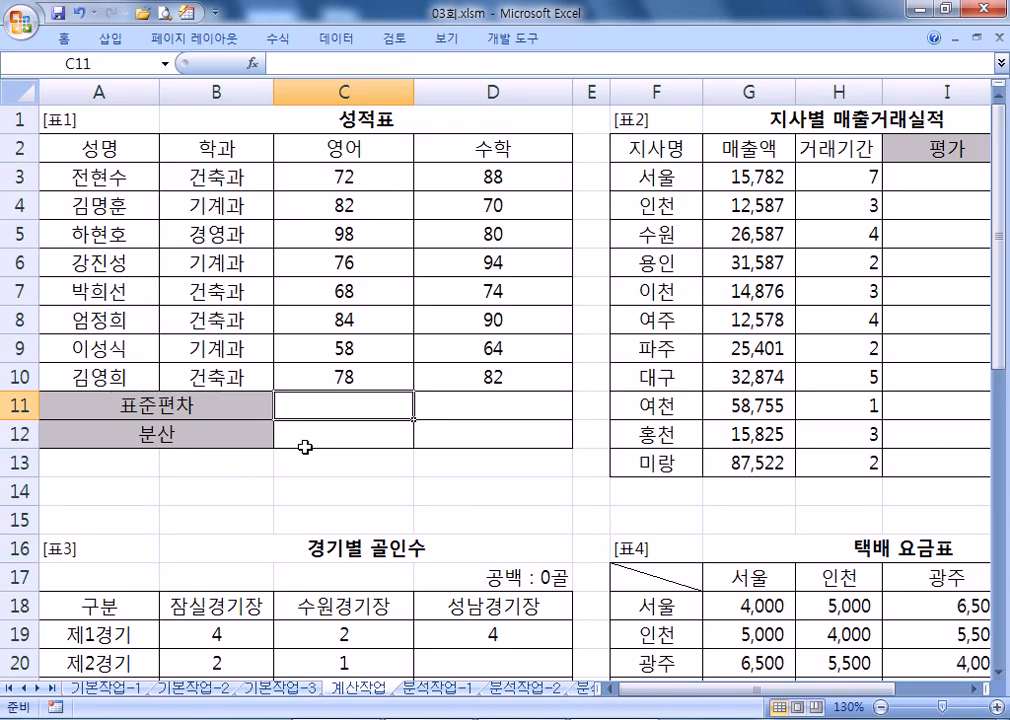
Try MODE, STDEV and VAR entries in C11, cancelling each so the cell stays empty
type("=mode")
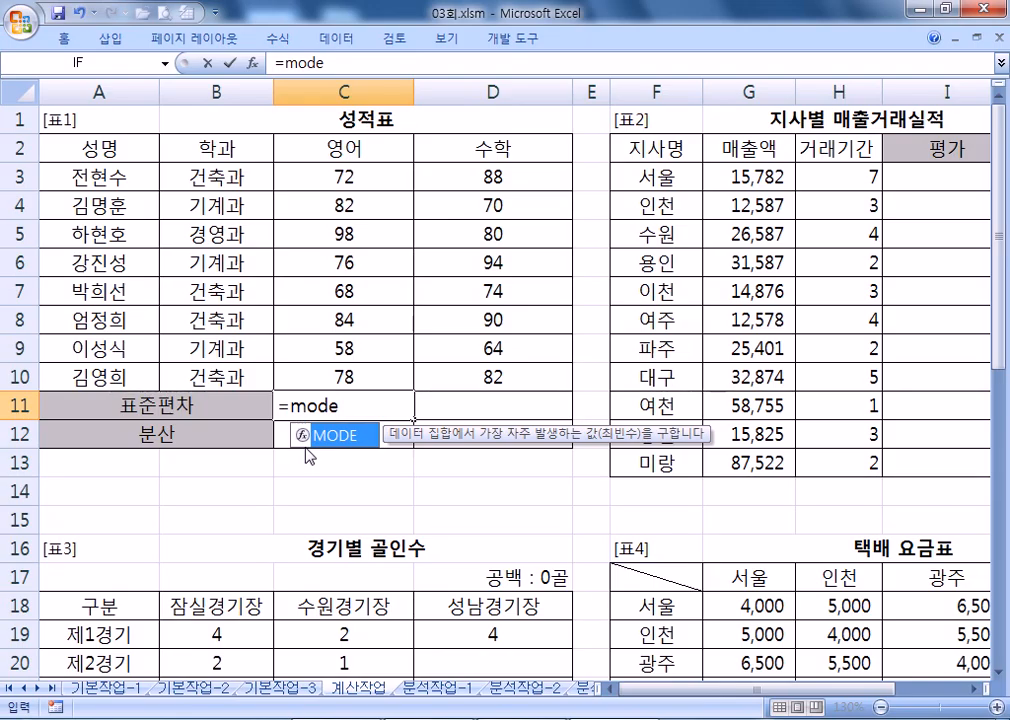
key("Escape")
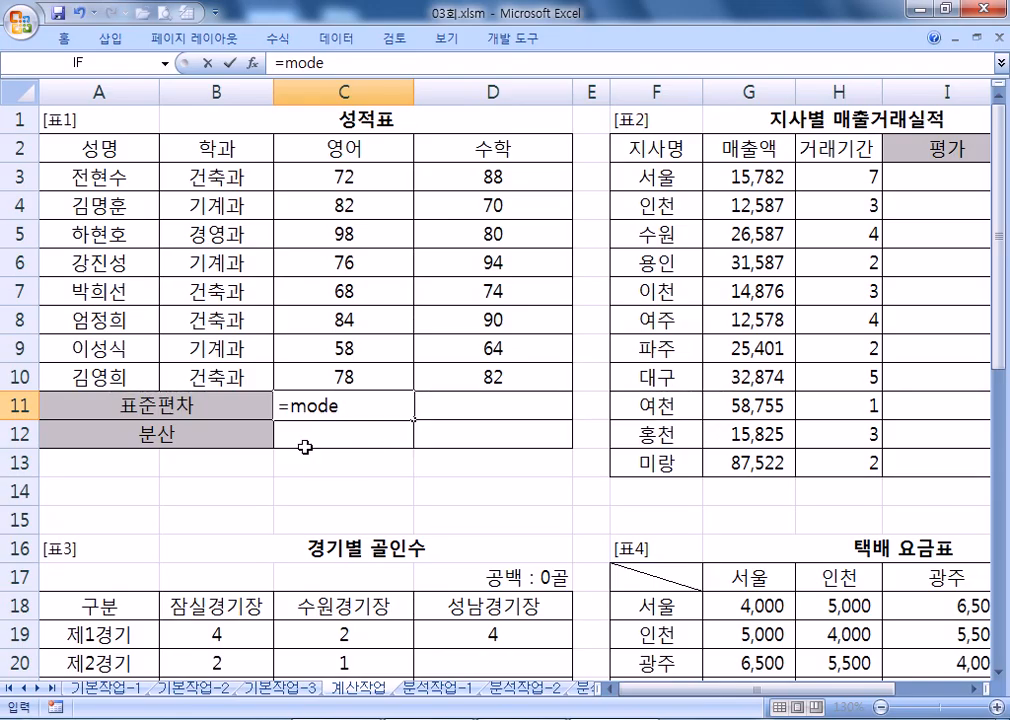
key("Escape")
type("=STDEV")
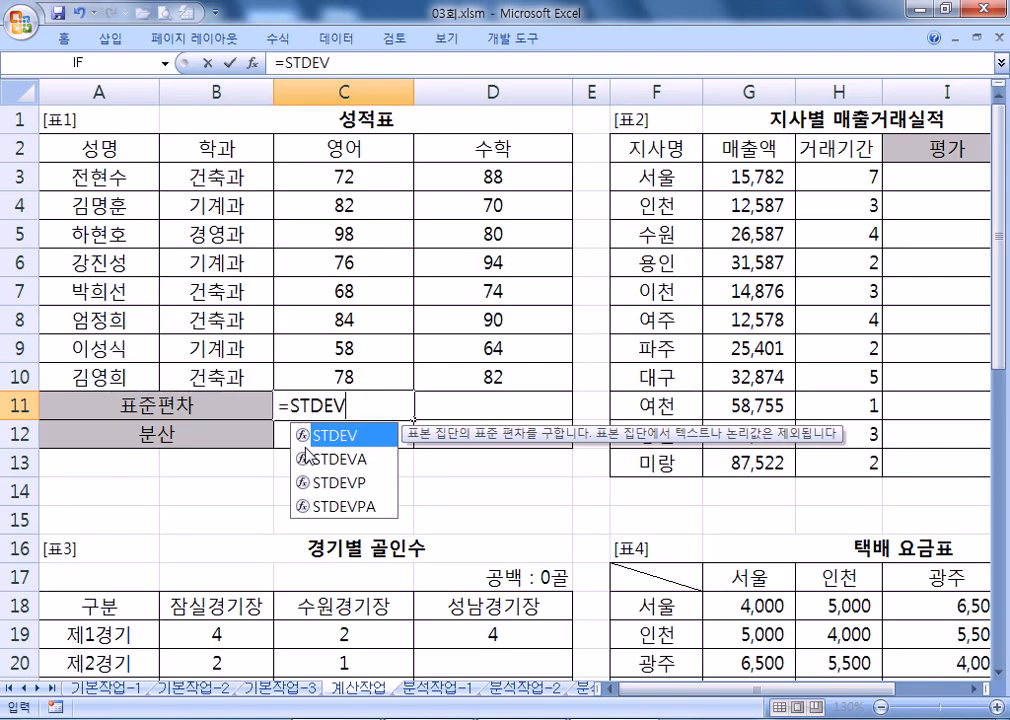
key("Escape")
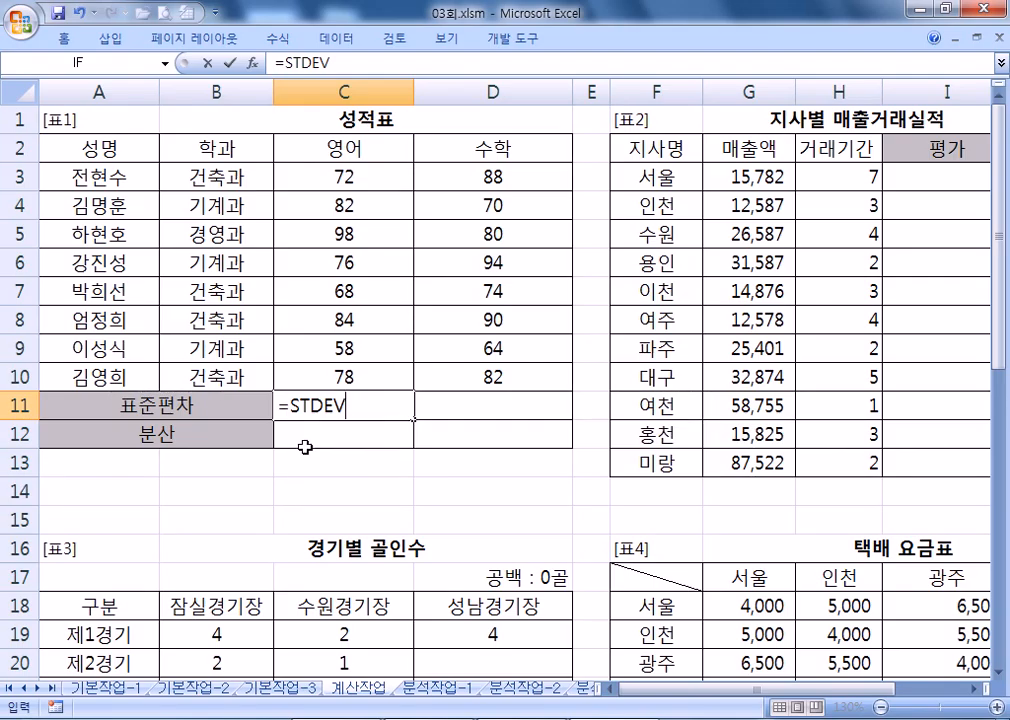
key("Escape")
type("=VAR")
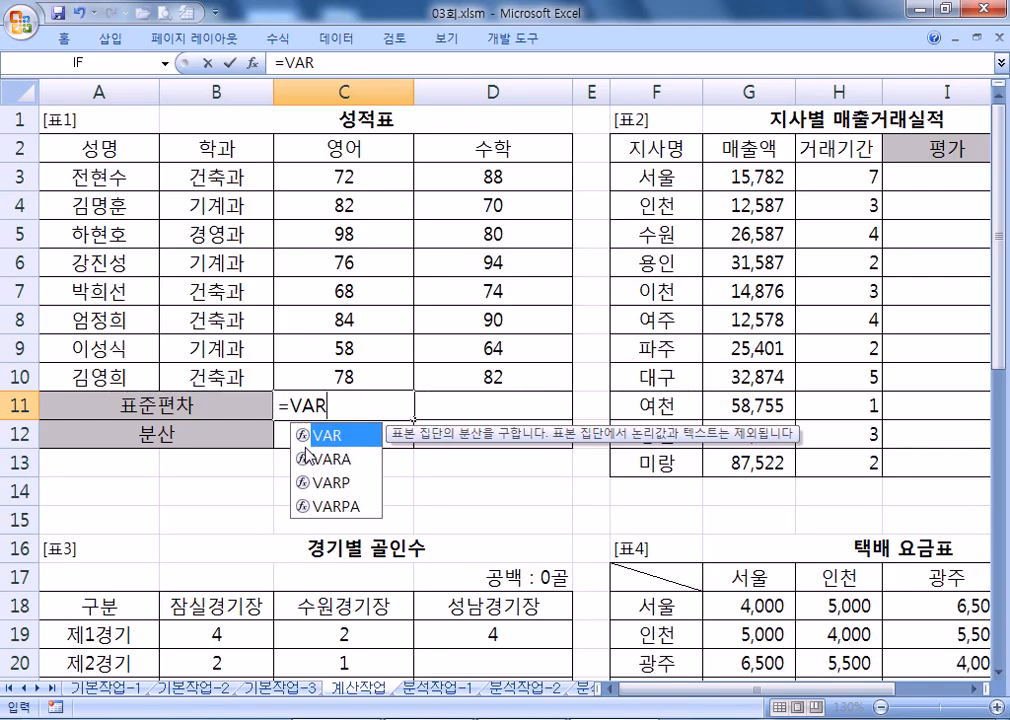
key("Escape")
key("Escape")
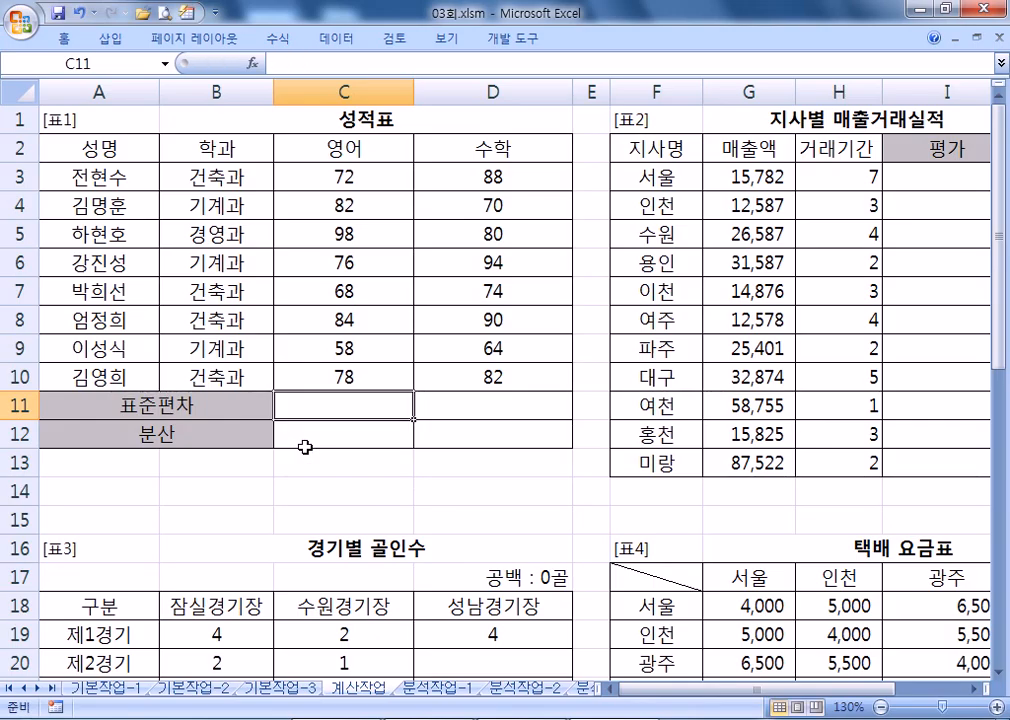
Enter =ROUNDUP(STDEV(C3:C10),2) in C11 to get 11.86, then move to C12
type("=ROUND")
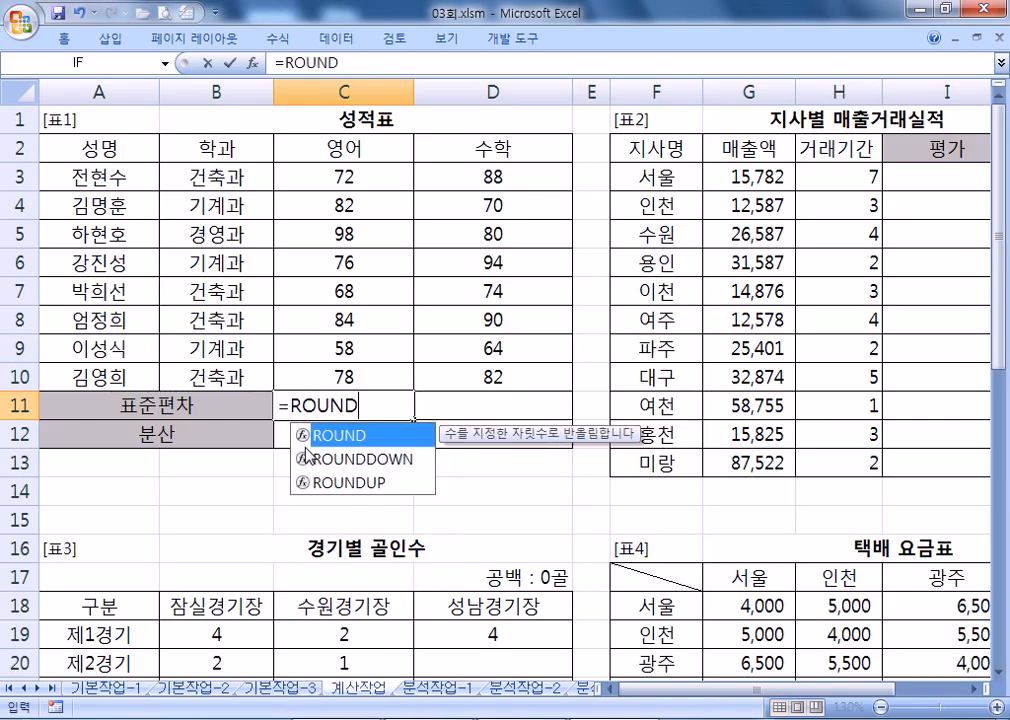
type("UP")
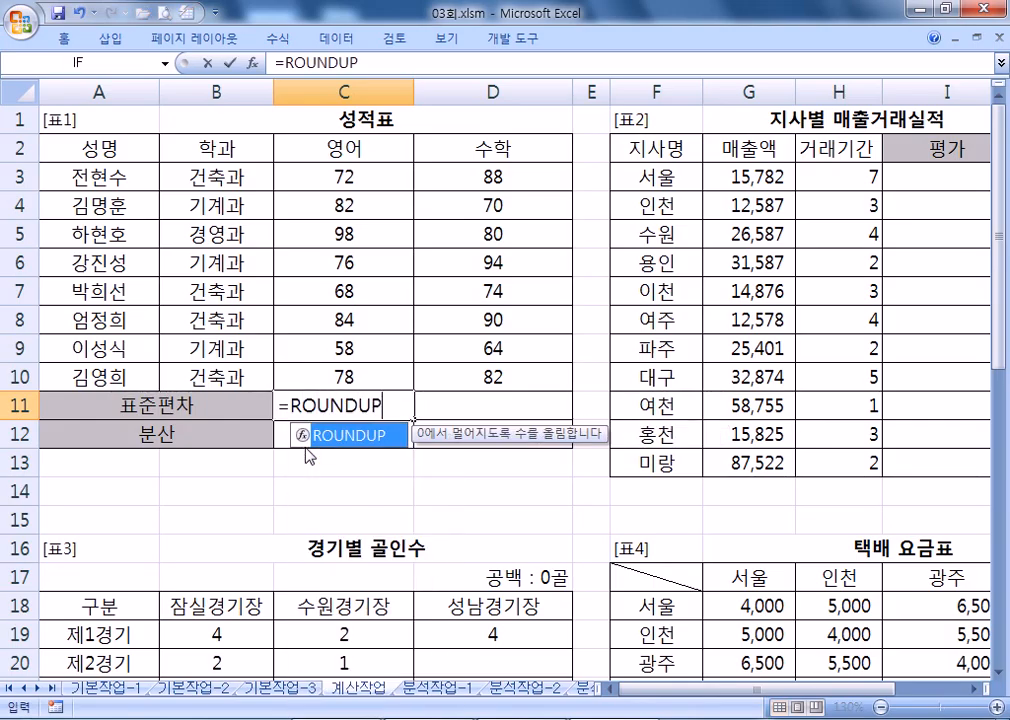
type("(STD")
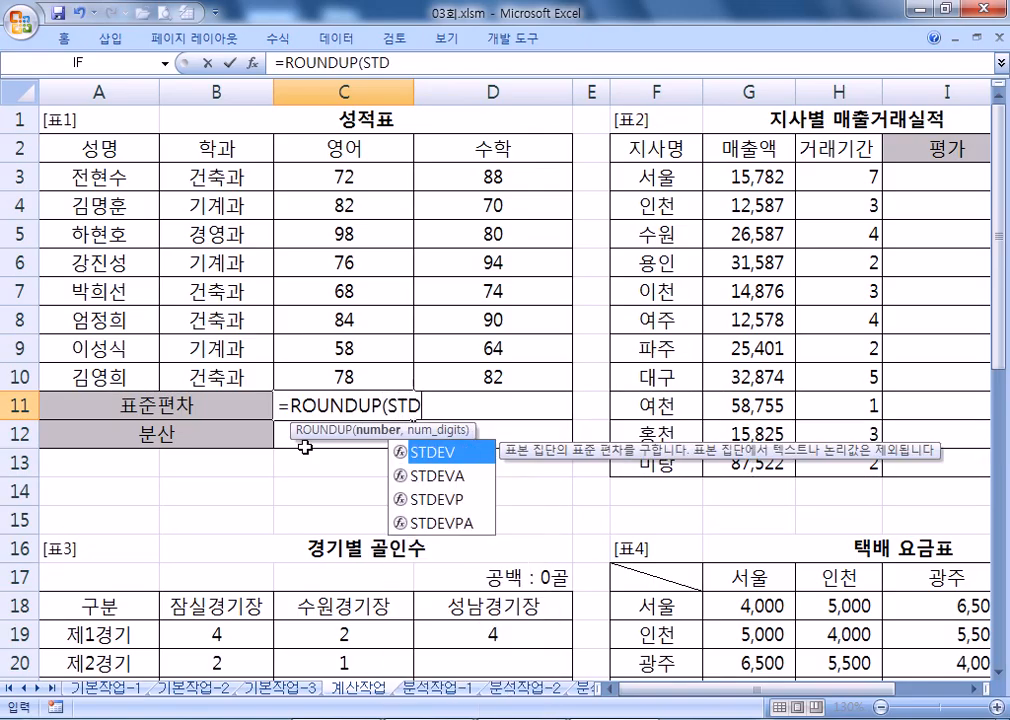
key("Tab")
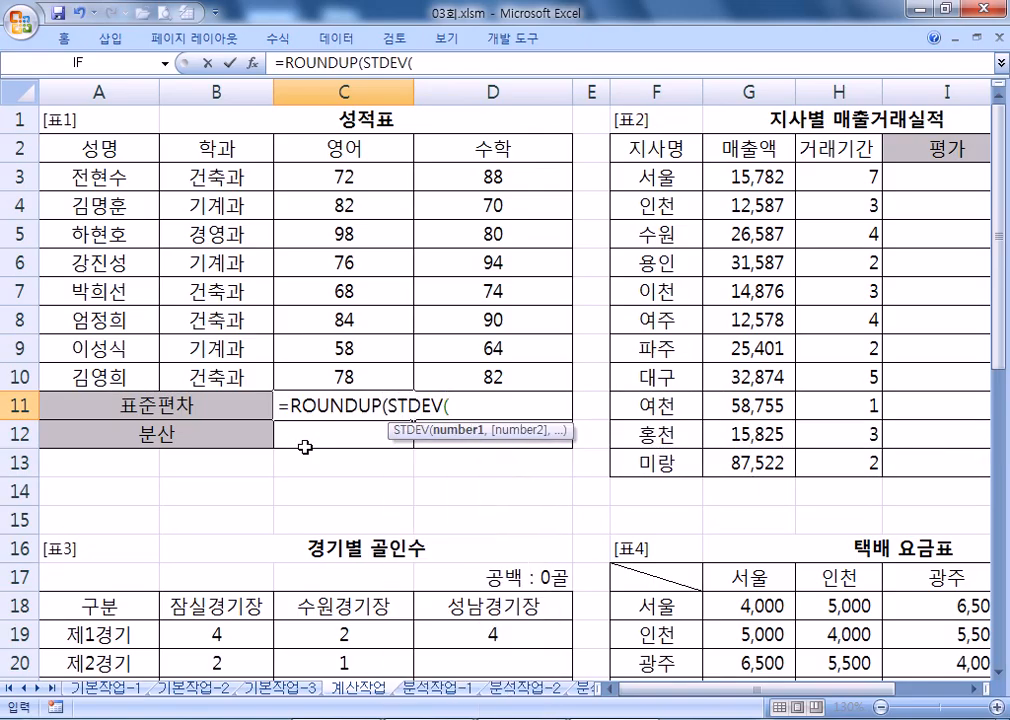
left_click_drag(338, 174, 345, 376)
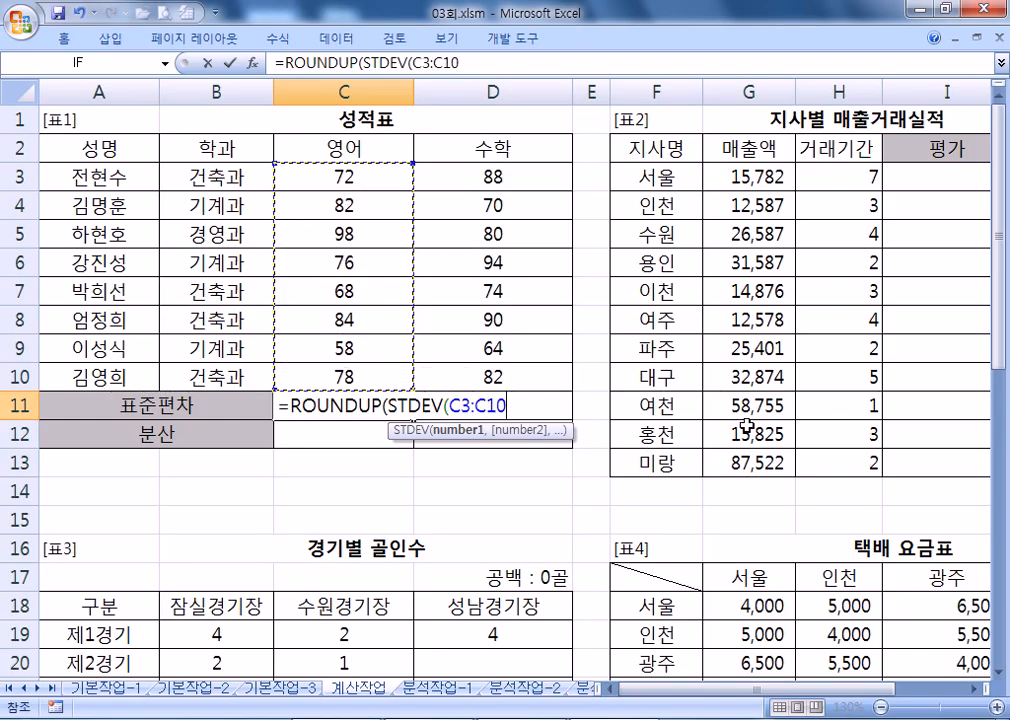
type("),")
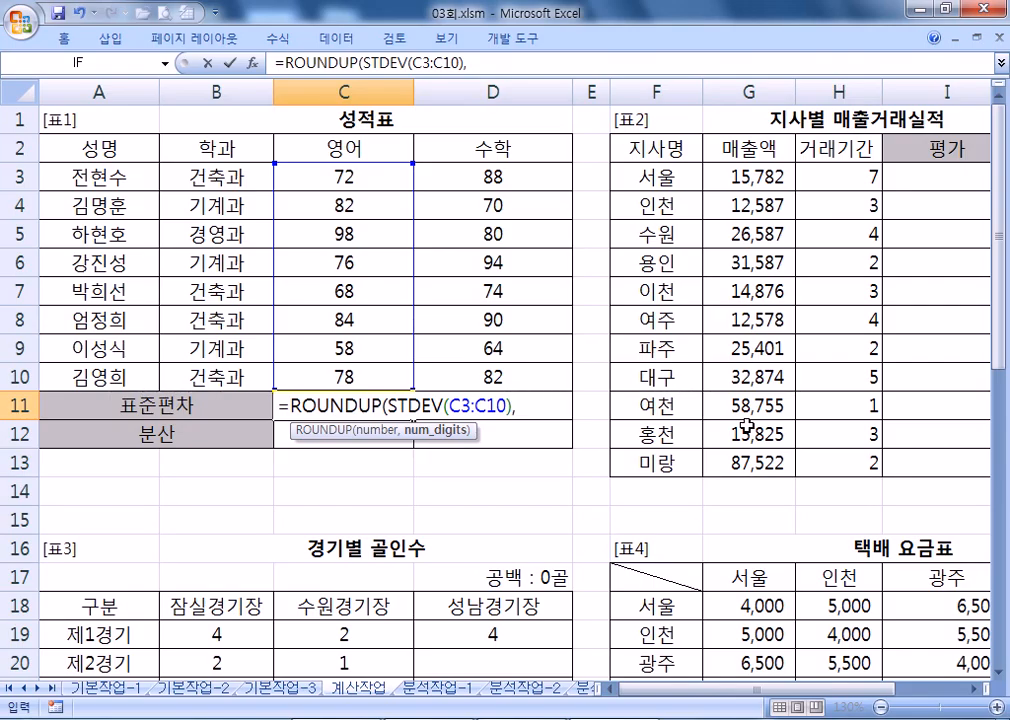
type("2")
key("BackSpace")
key("BackSpace")
type("2)")
key("Return")
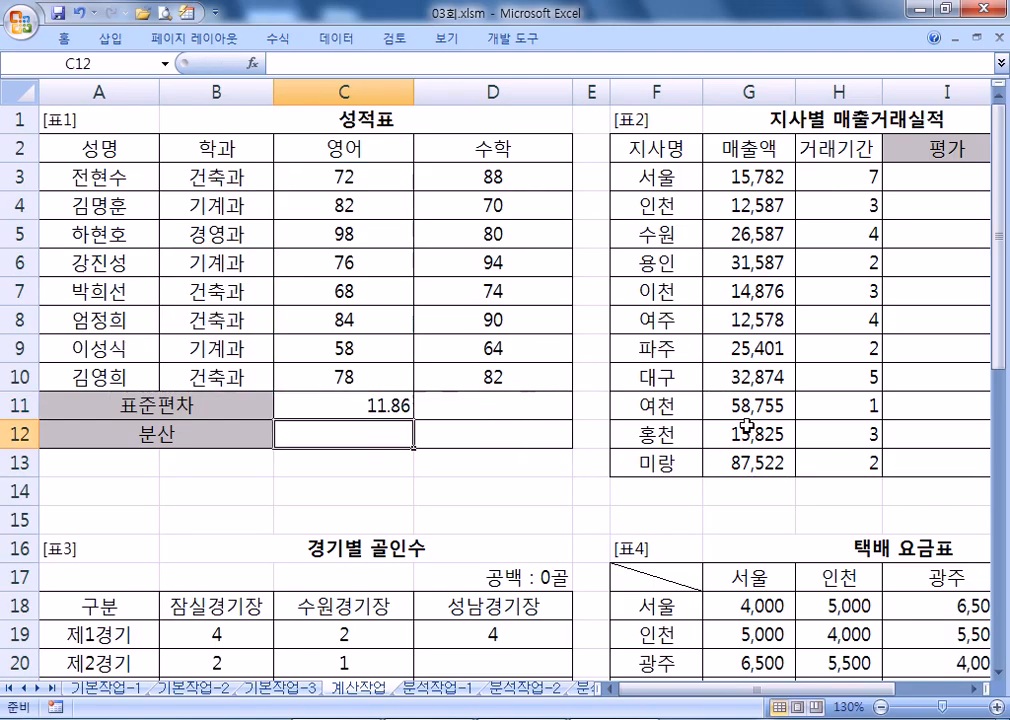
key("Up")
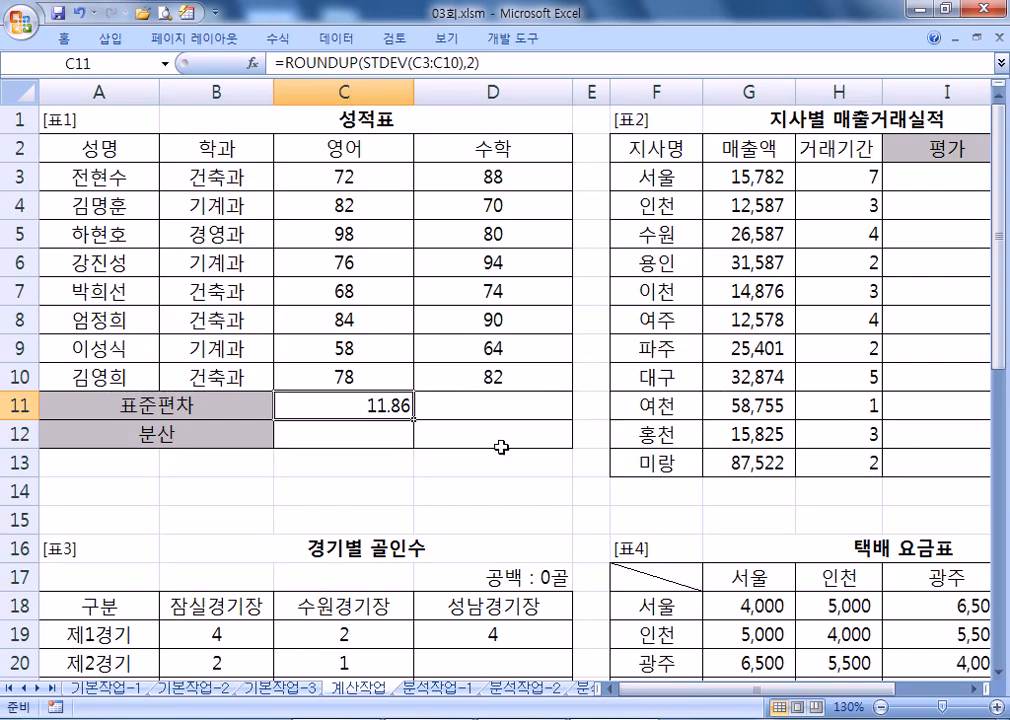
left_click(401, 434)
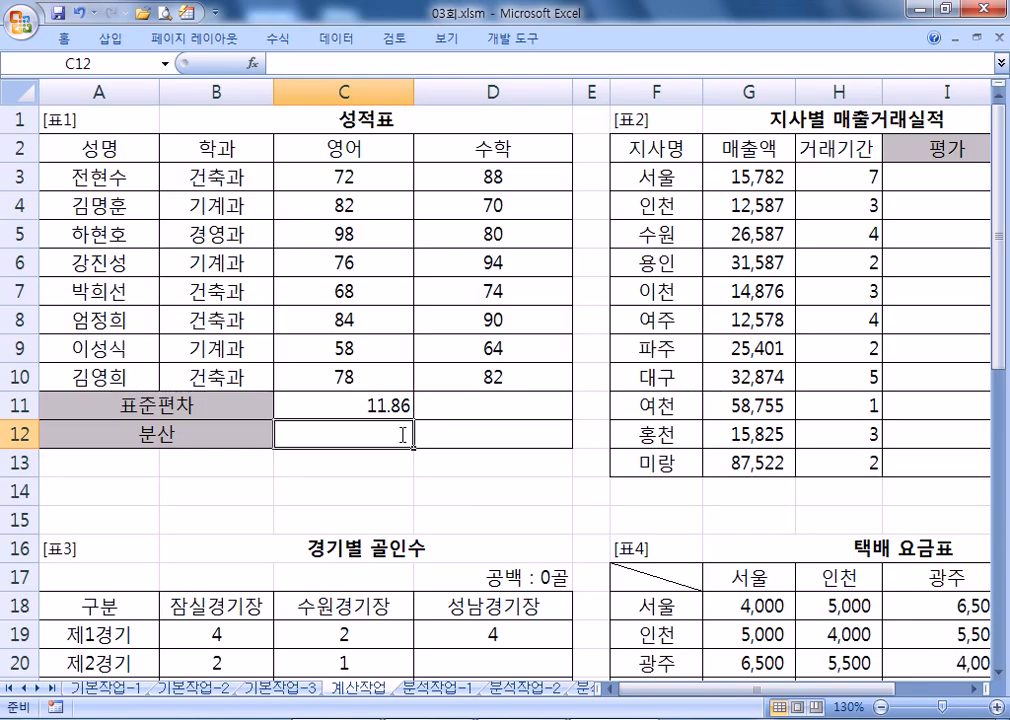
Enter =ROUNDUP(VAR(C3:C10),2) in C12, giving 140.58
type("=ROUND")
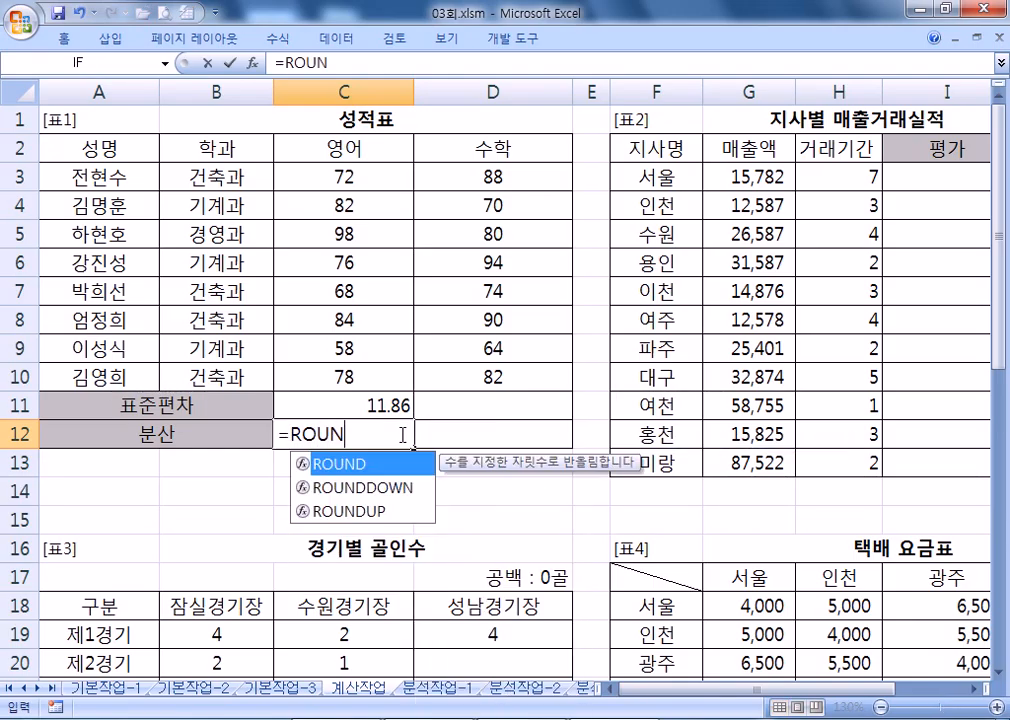
key("Down")
key("Down")
key("Tab")
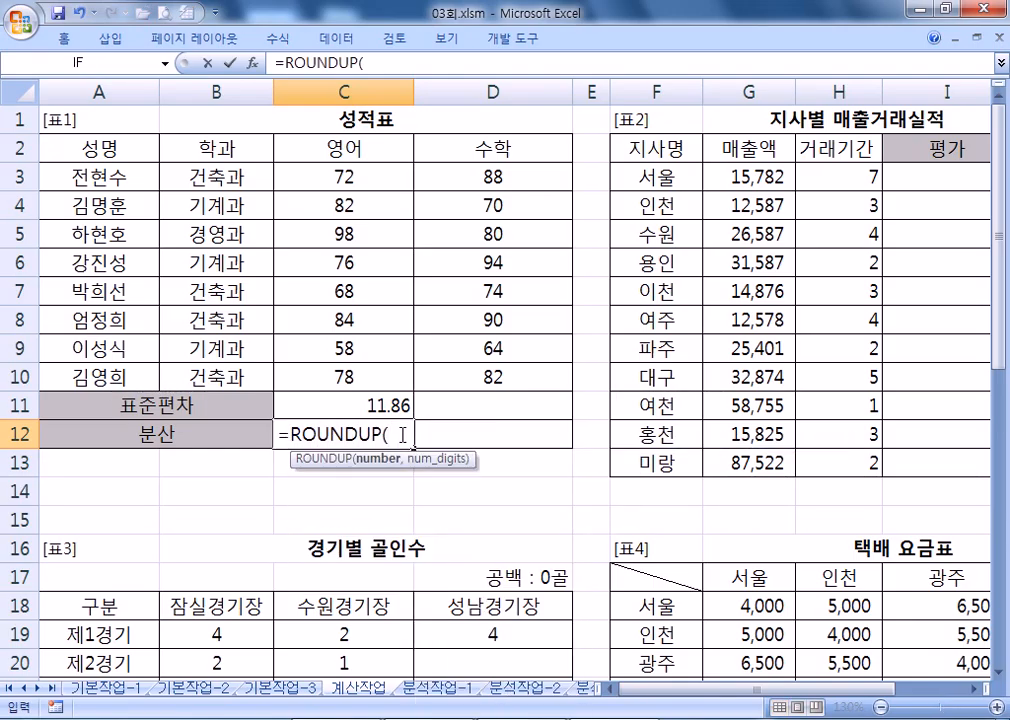
type("VAR")
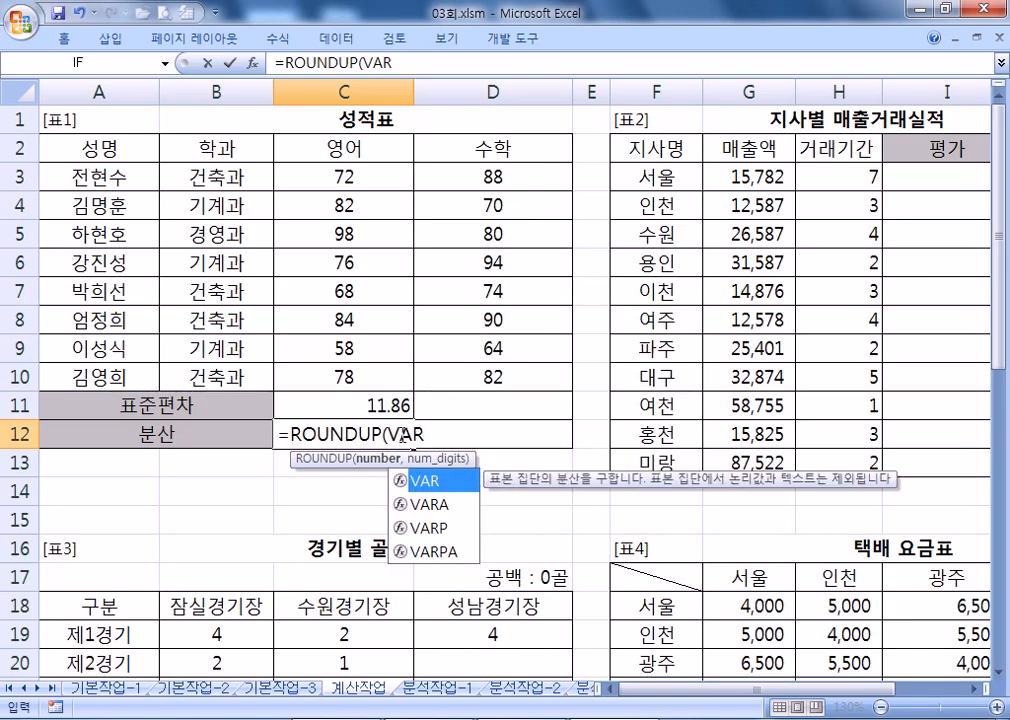
key("Tab")
left_click_drag(343, 177, 354, 377)
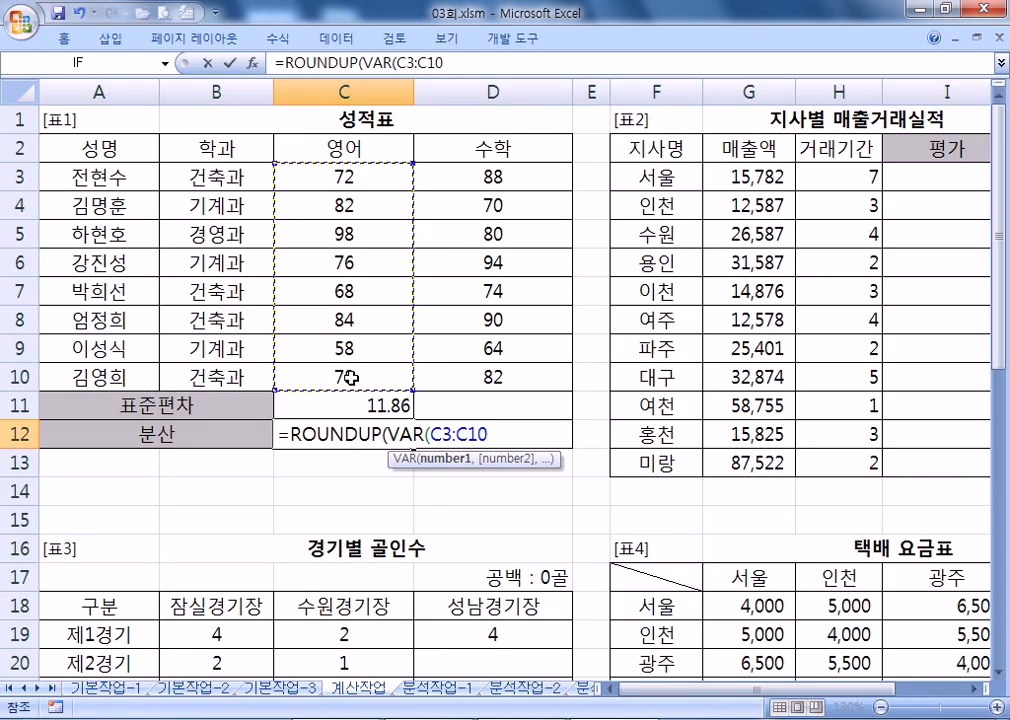
type("),2)")
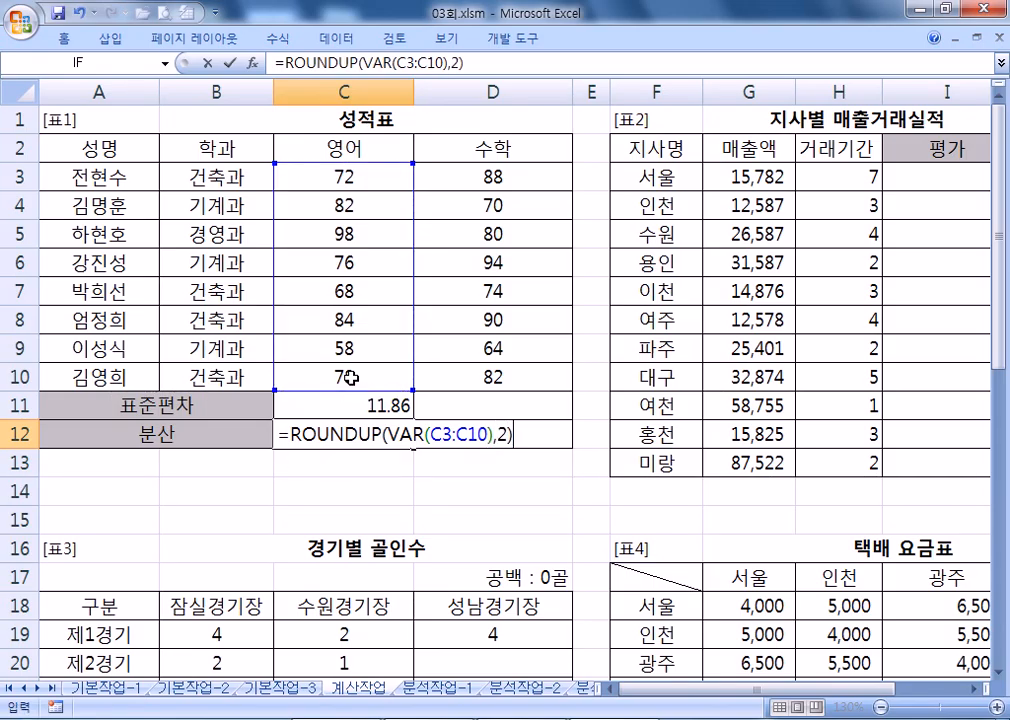
key("Return")
key("Up")
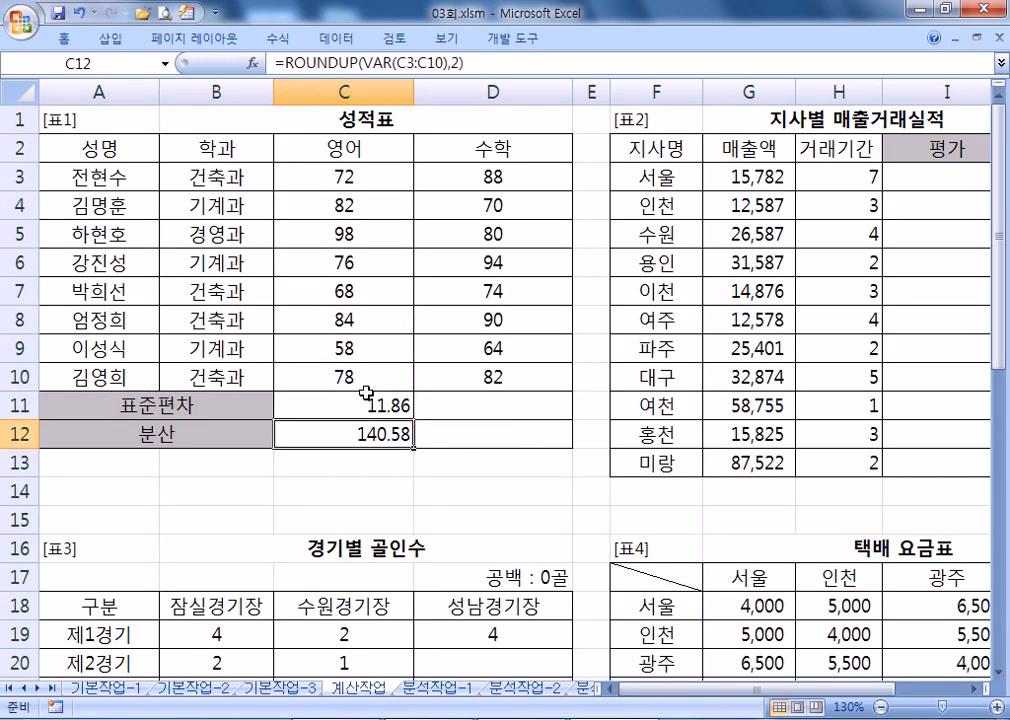
Fill C11:C12 right into column D, giving 10.39 and 107.93 for math
left_click_drag(368, 406, 320, 433)
left_click_drag(412, 448, 505, 450)
left_click(408, 406)
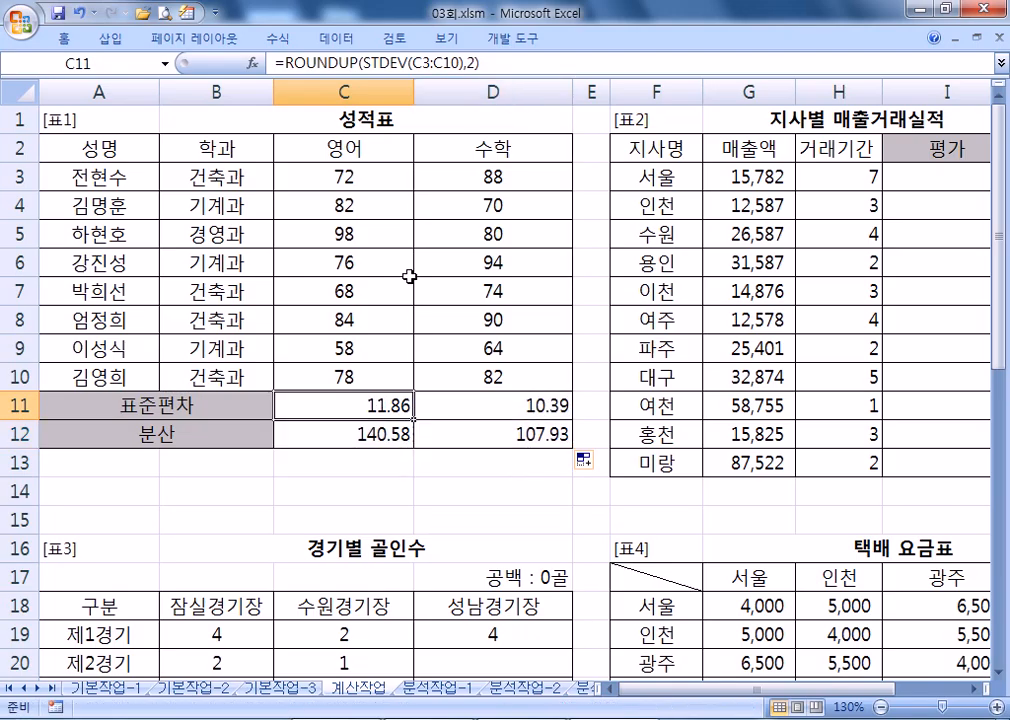
left_click_drag(477, 57, 274, 61)
key("ctrl+c")
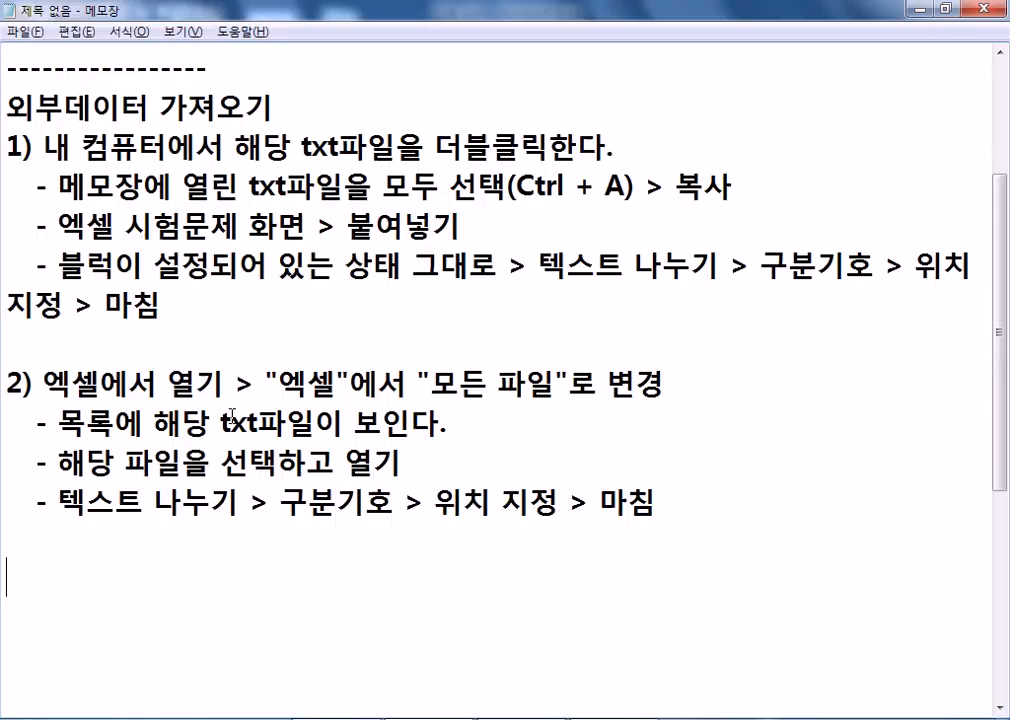
In Notepad, add a dashed separator, a standard-deviation note with its formula, and a '분산 > 소수2째자리까지 올림' heading
scroll(127, 549, "down", 2)
left_click(77, 291)
type("---------------")
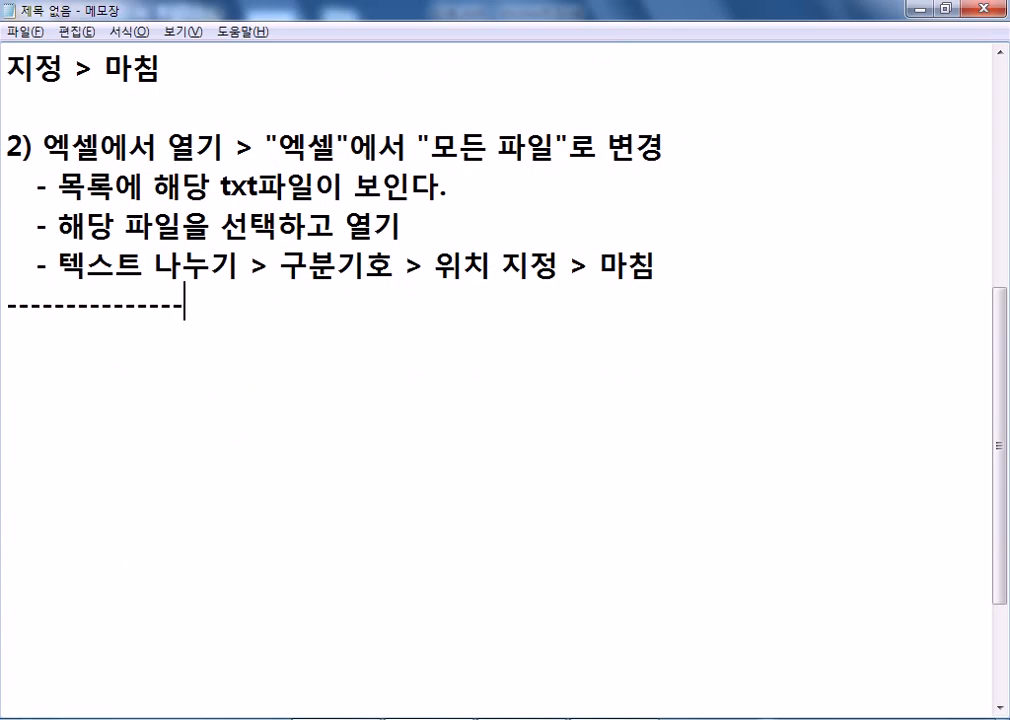
key("Return")
type("푲준편차 ")
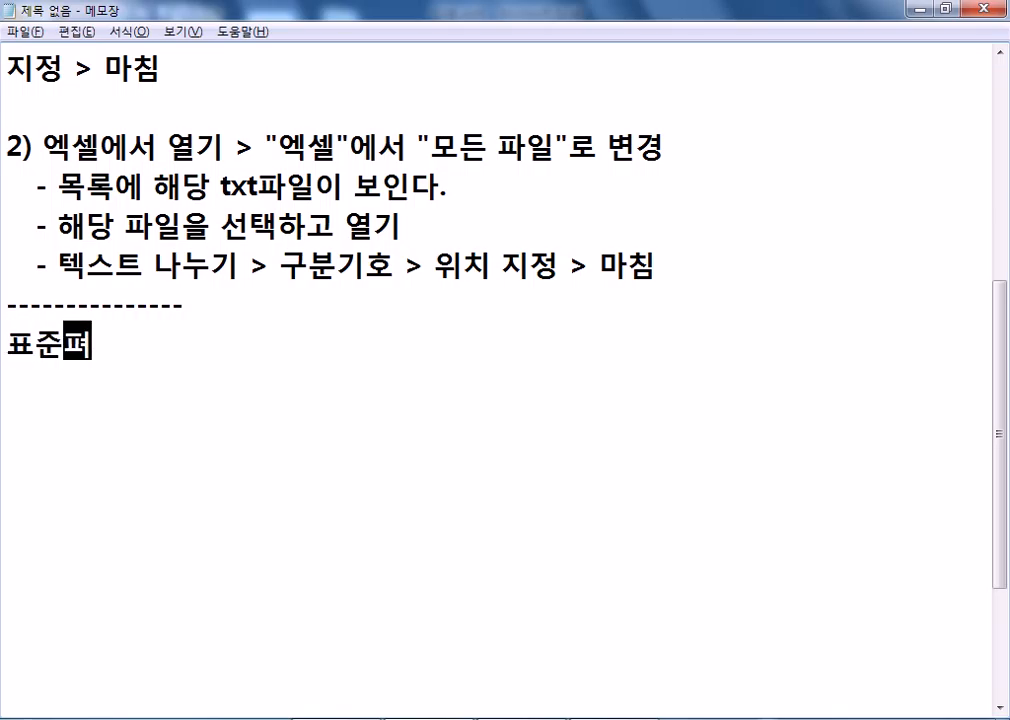
type("> 소수2째자리까지 반")
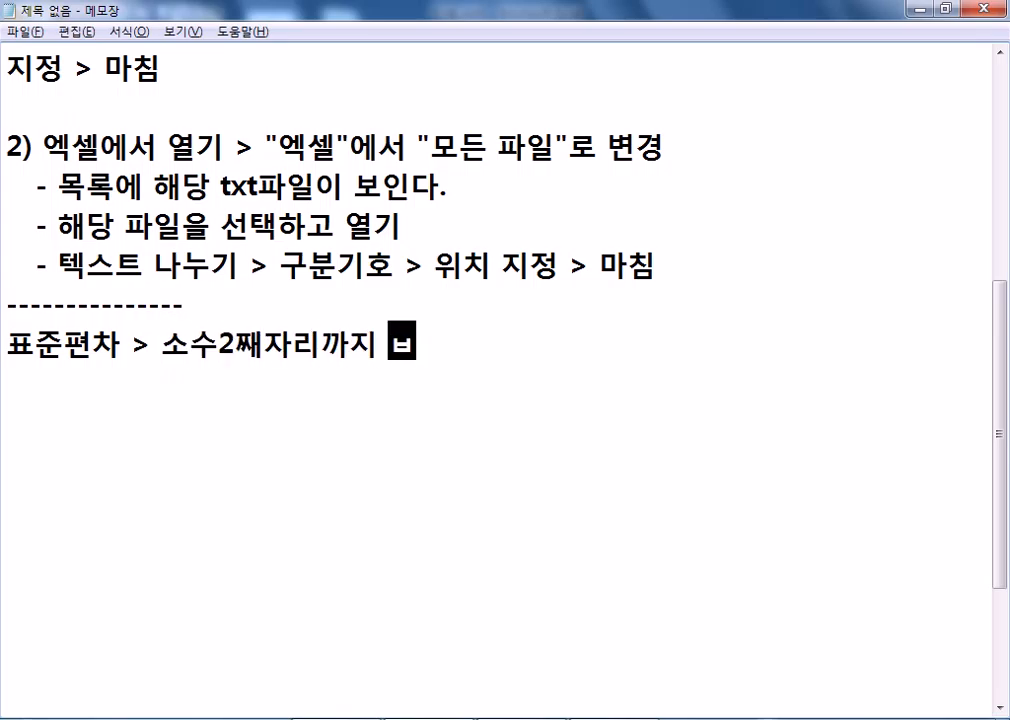
type("림")
key("Return")
key("ctrl+v")
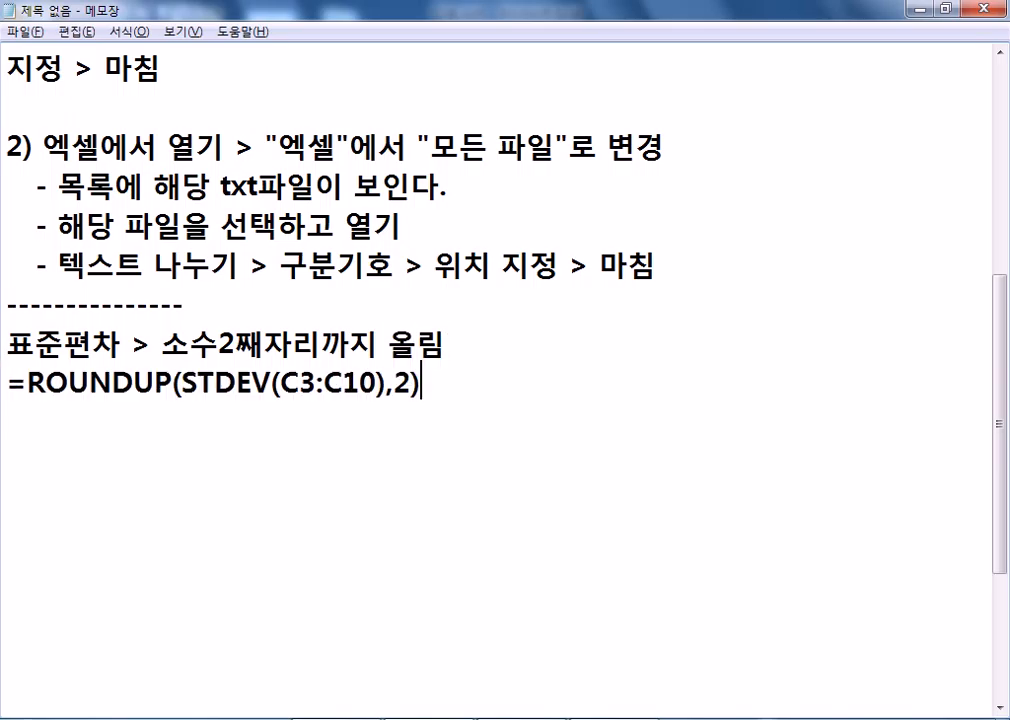
key("Return")
key("Return")
type("분산 ")
type("> 소수2")
type("째자리까")
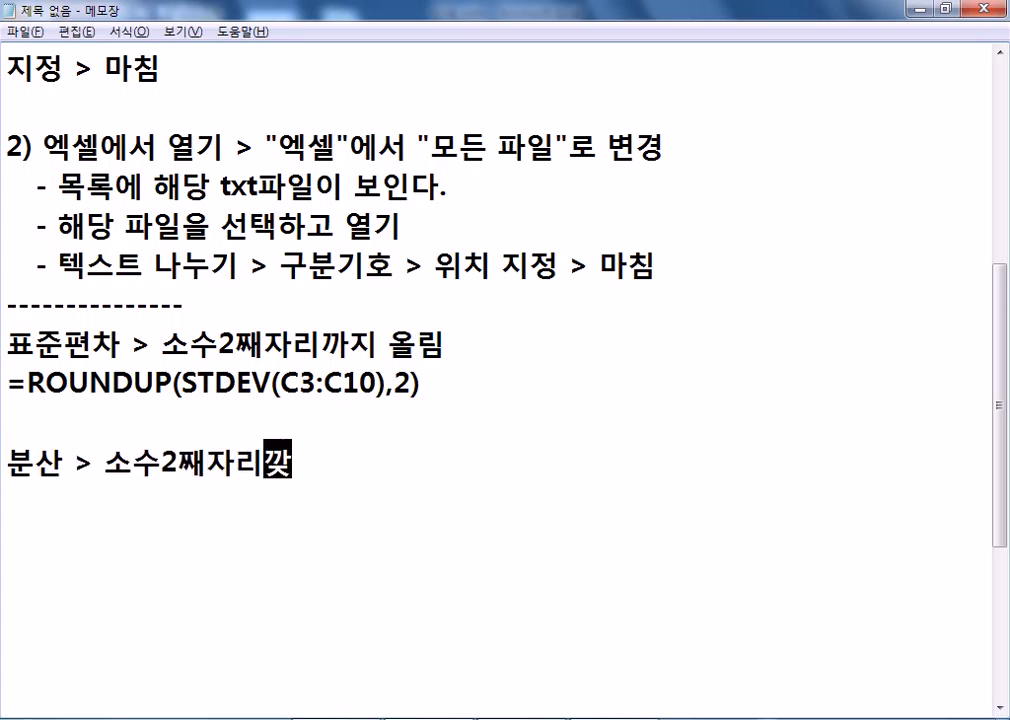
type("지 올림")
key("Return")
Paste C12's =ROUNDUP(VAR(C3:C10),2) formula under the 분산 note, pointing out VAR
key("alt+Tab")
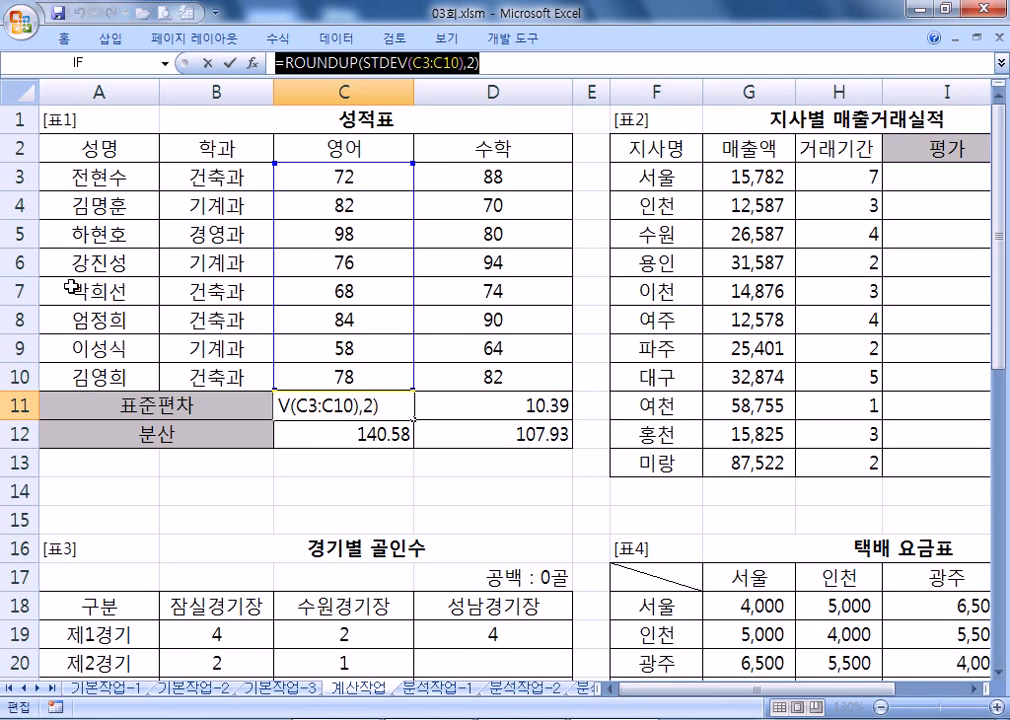
key("Escape")
left_click(340, 435)
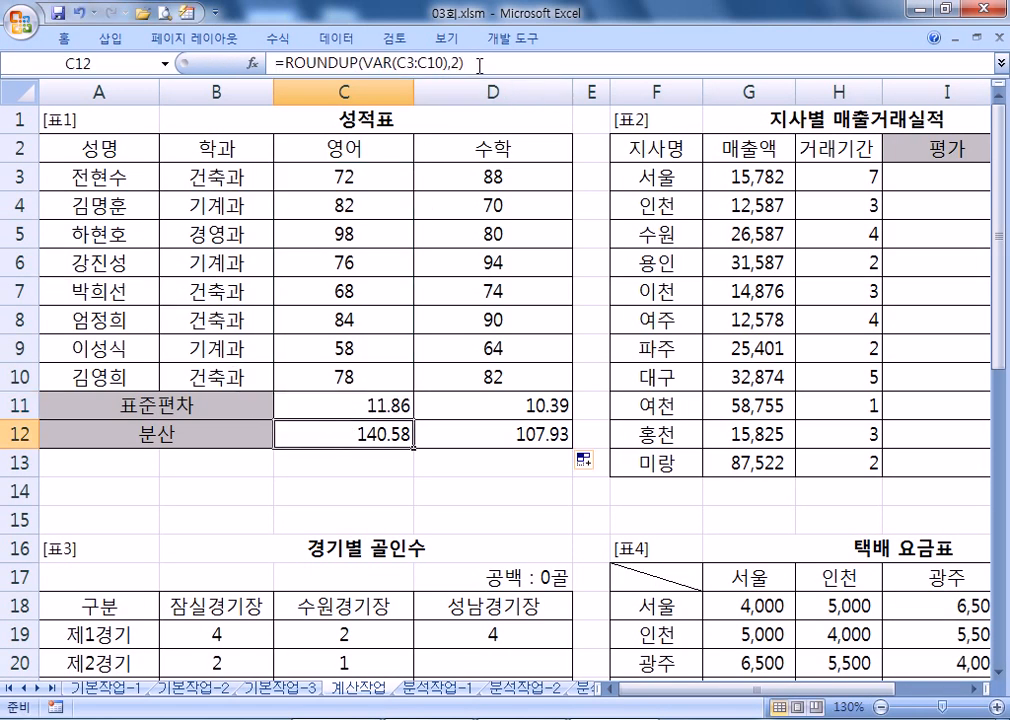
left_click_drag(479, 66, 276, 66)
key("ctrl+c")
key("alt+Tab")
key("ctrl+v")
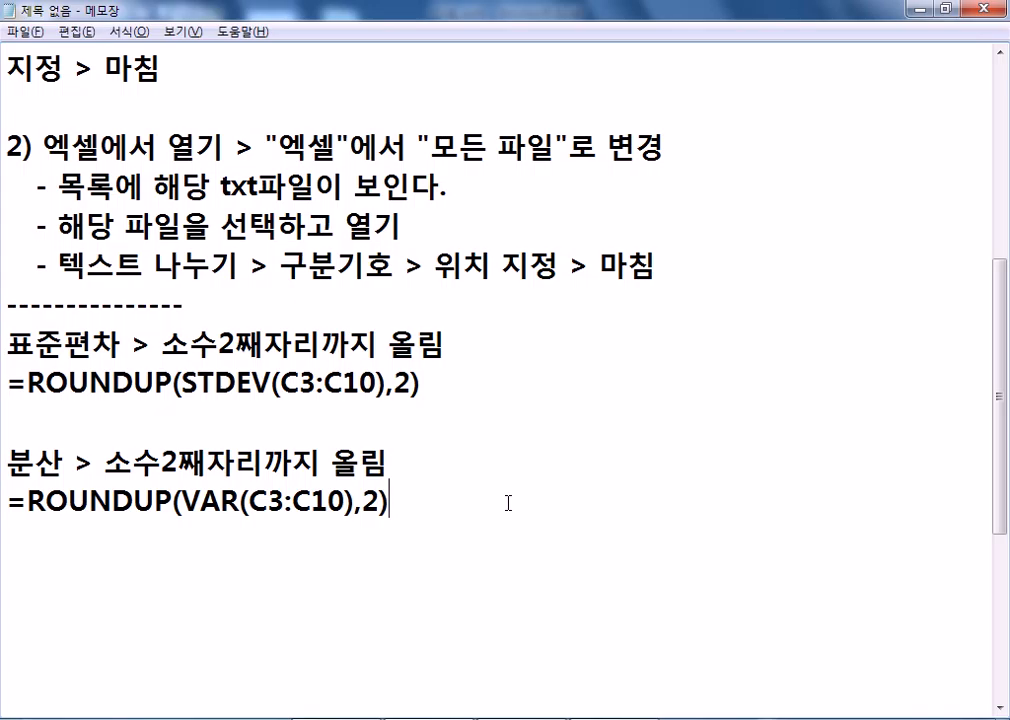
left_click(184, 498)
left_click_drag(184, 498, 220, 500)
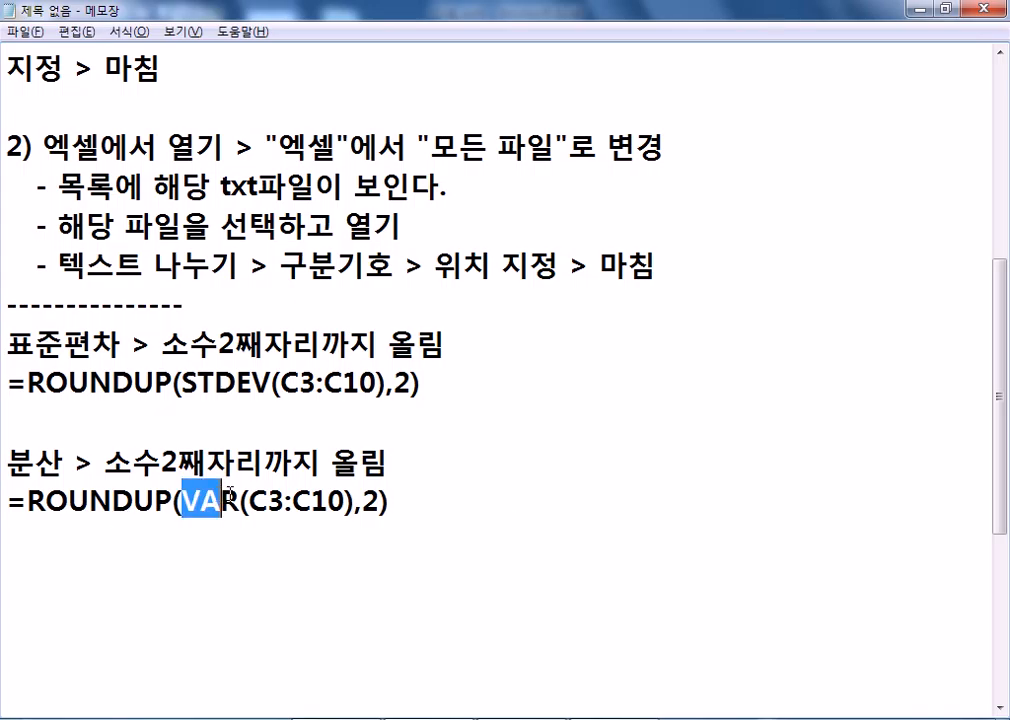
left_click(196, 411)
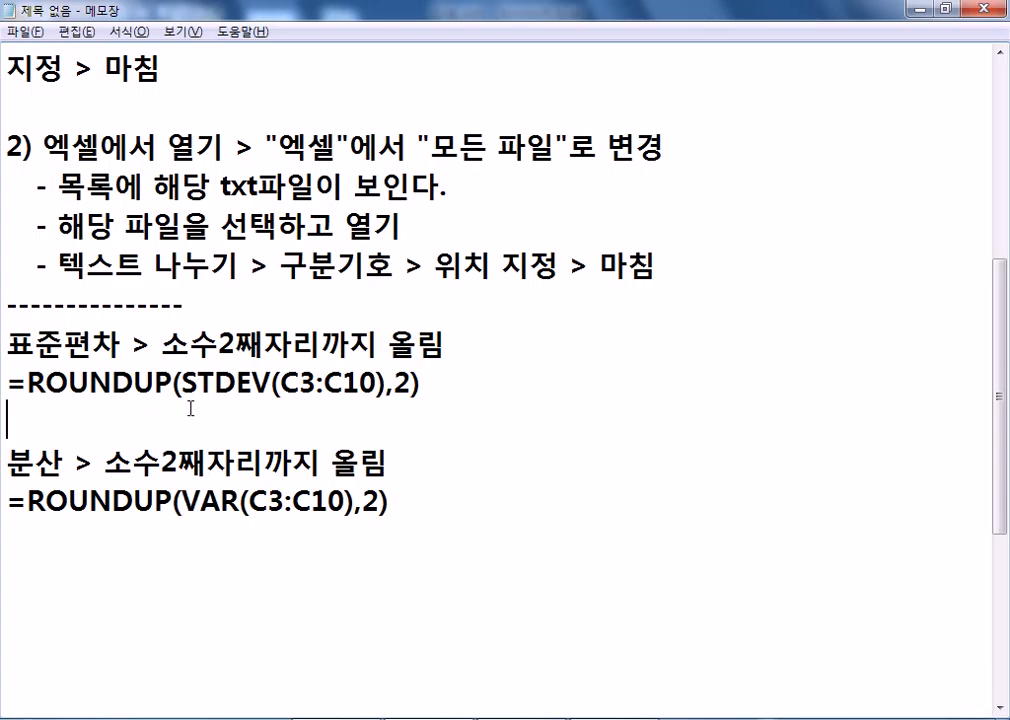
key("alt+Tab")
key("ctrl+Return")
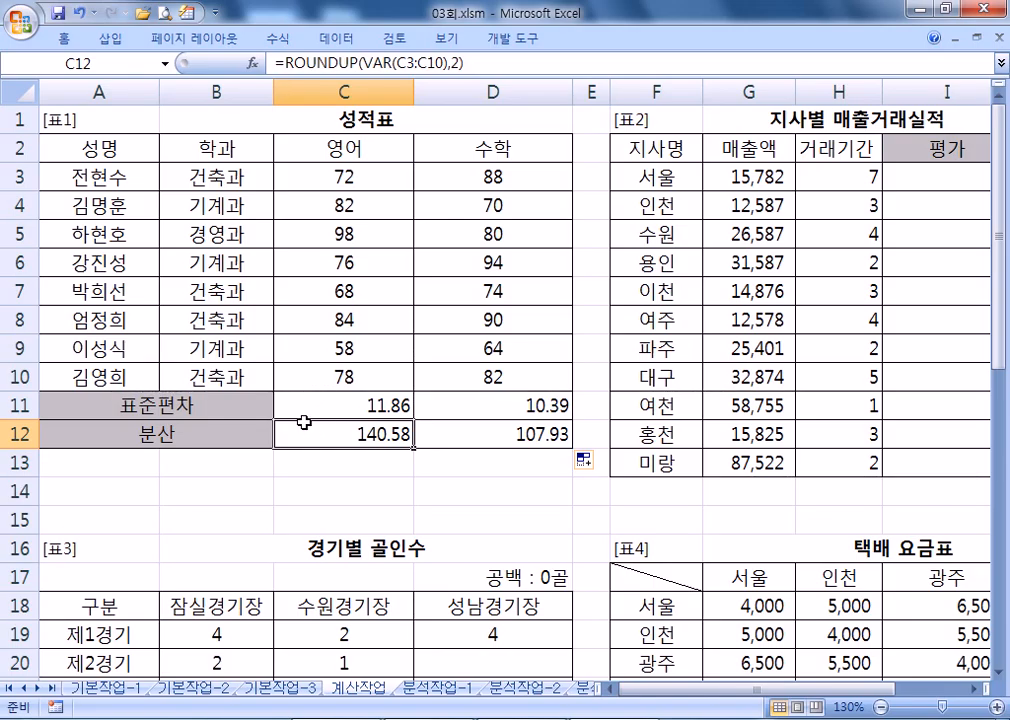
scroll(318, 405, "down", 1)
mouse_move(326, 308)
left_mouse_down()
mouse_move(334, 338)
mouse_move(327, 322)
left_mouse_up()
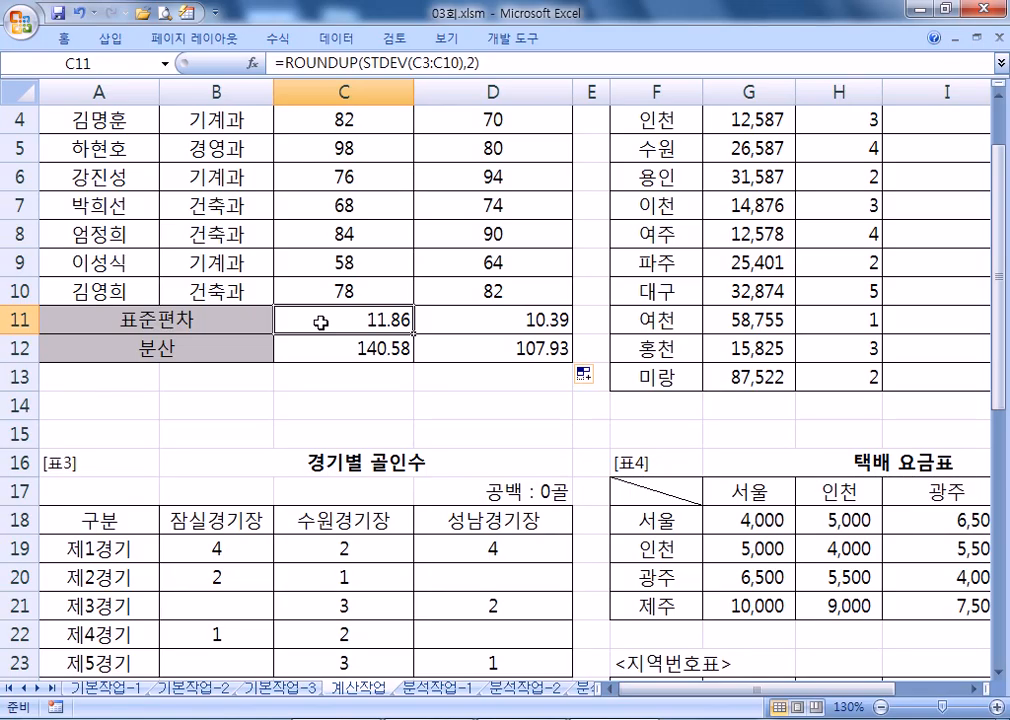
double_click(354, 347)
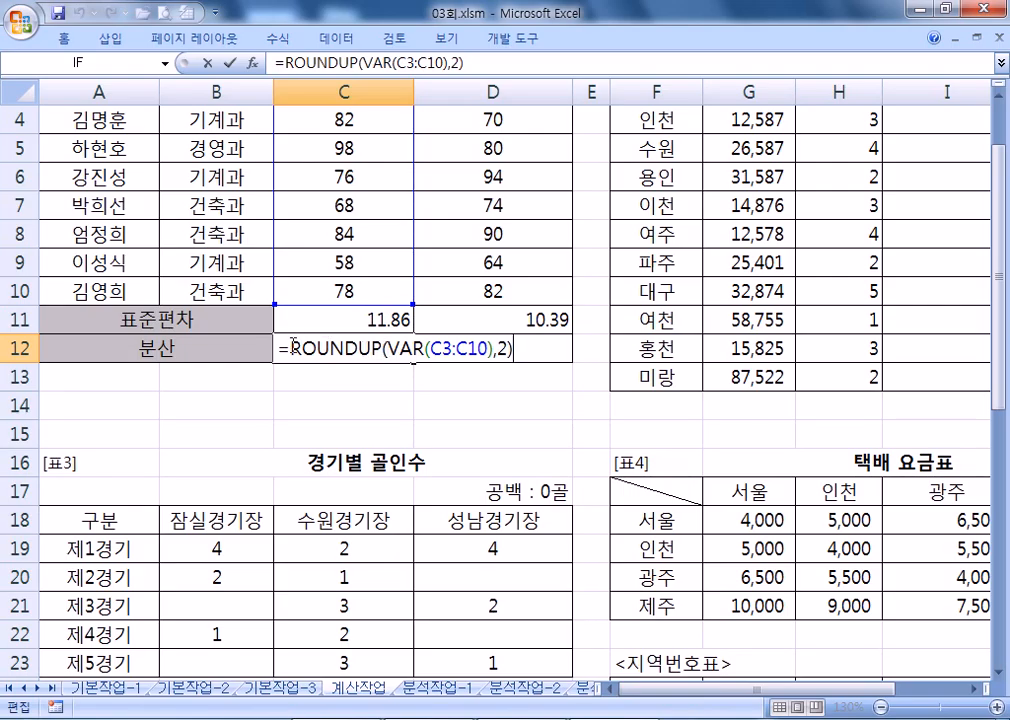
left_click(389, 348)
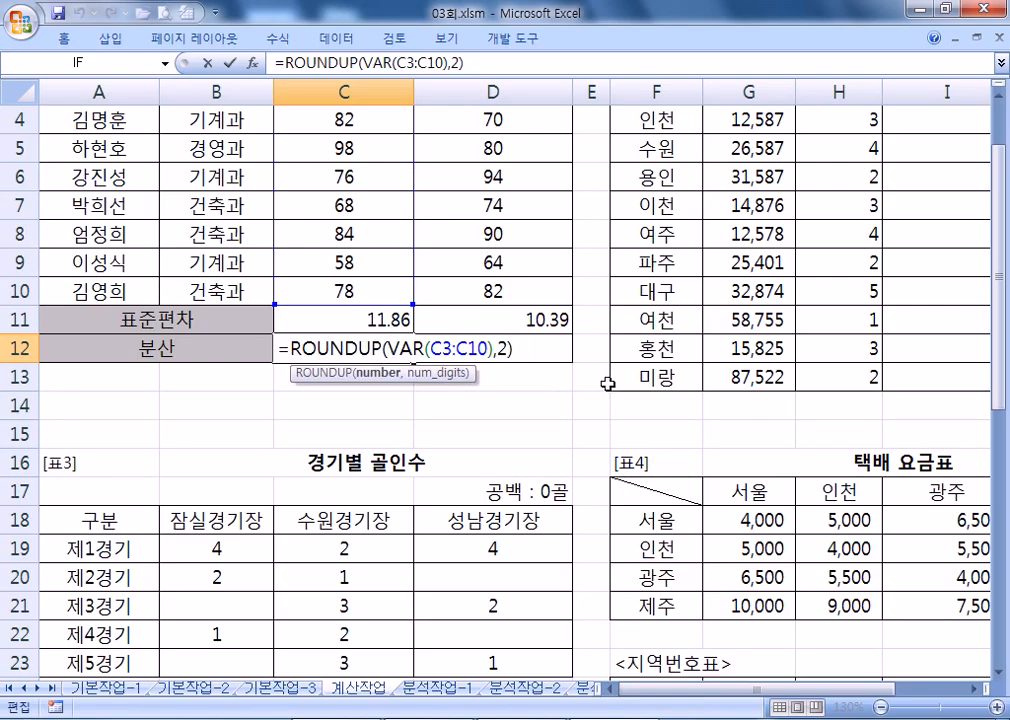
type("AQRT(")
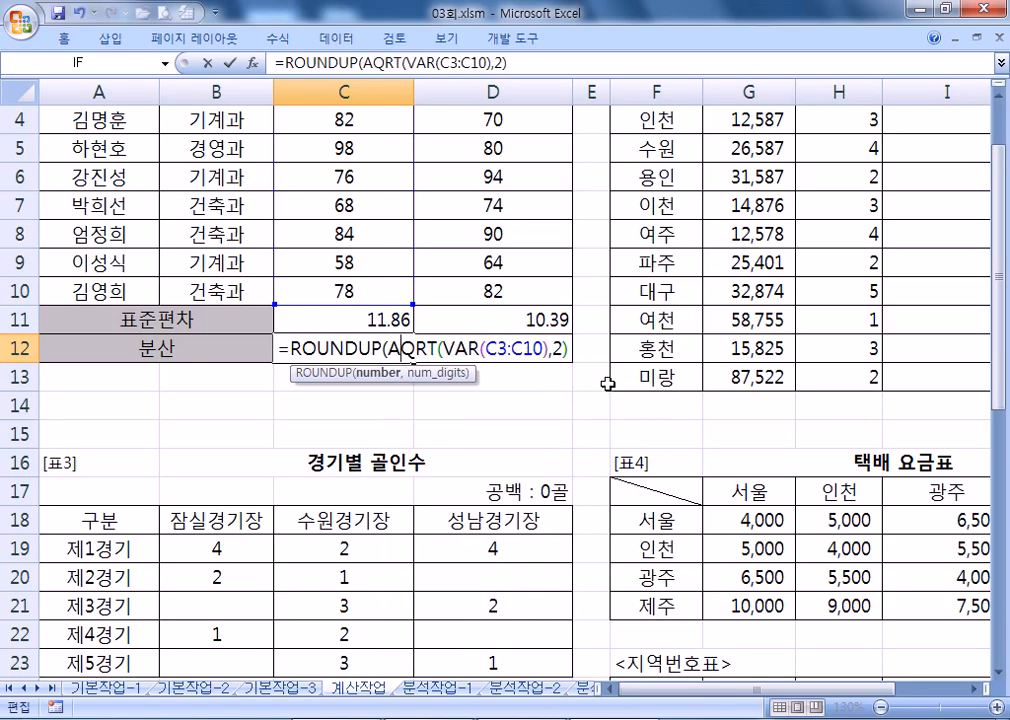
key("BackSpace")
type("S")
key("Right")
key("Right")
key("Right")
key("Right")
key("Right")
key("Right")
key("Right")
key("Right")
key("Right")
key("Right")
key("Right")
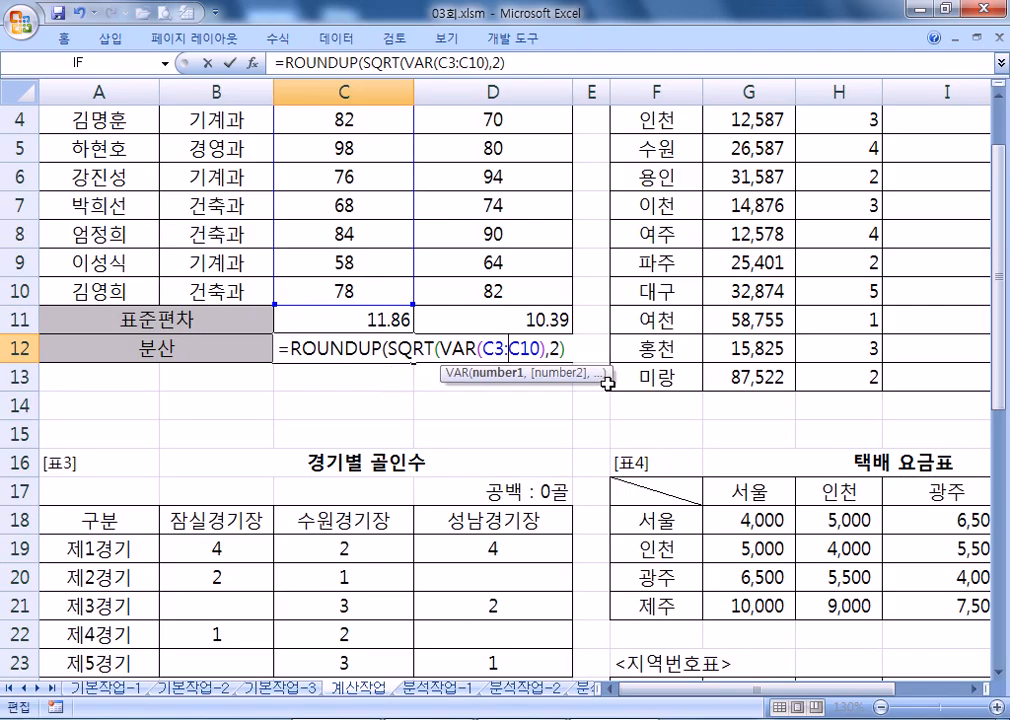
key("Right")
type(")")
key("Return")
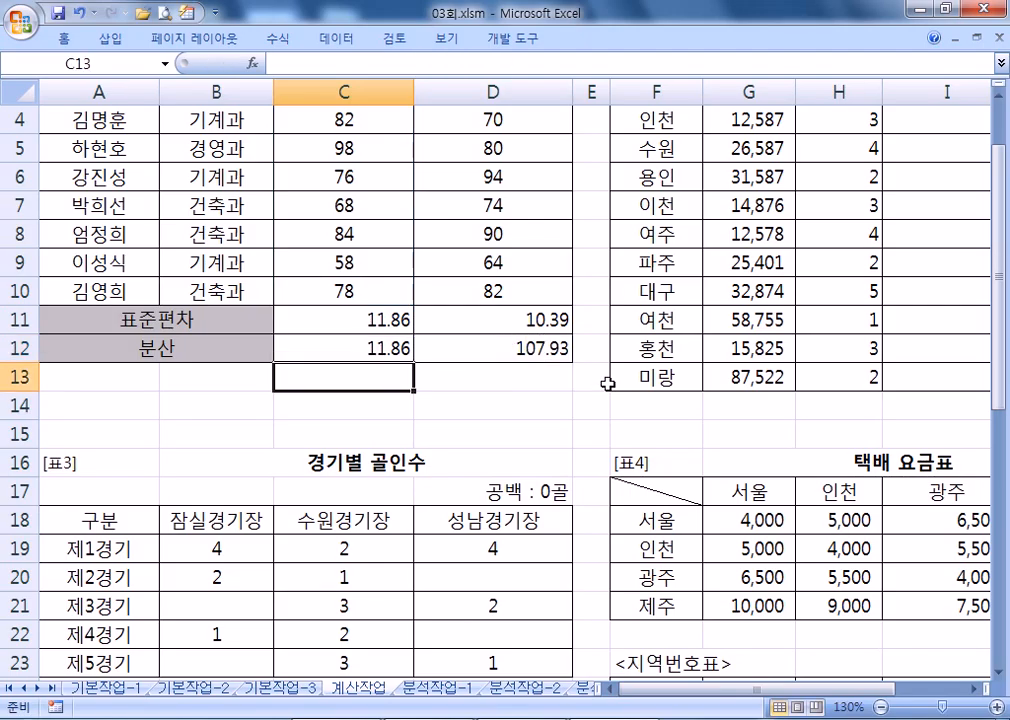
key("Up")
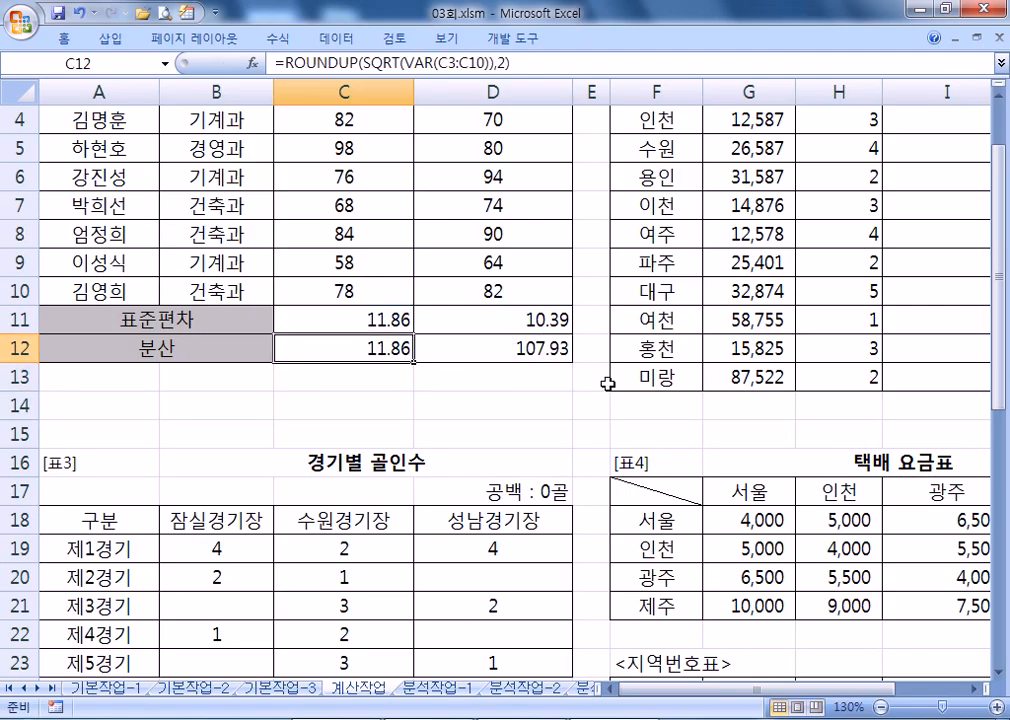
key("F2")
key("Left")
key("Left")
key("Left")
key("Left")
key("Left")
key("Left")
key("Left")
key("Left")
key("Left")
key("Left")
key("Left")
key("Left")
key("Left")
key("Left")
key("Left")
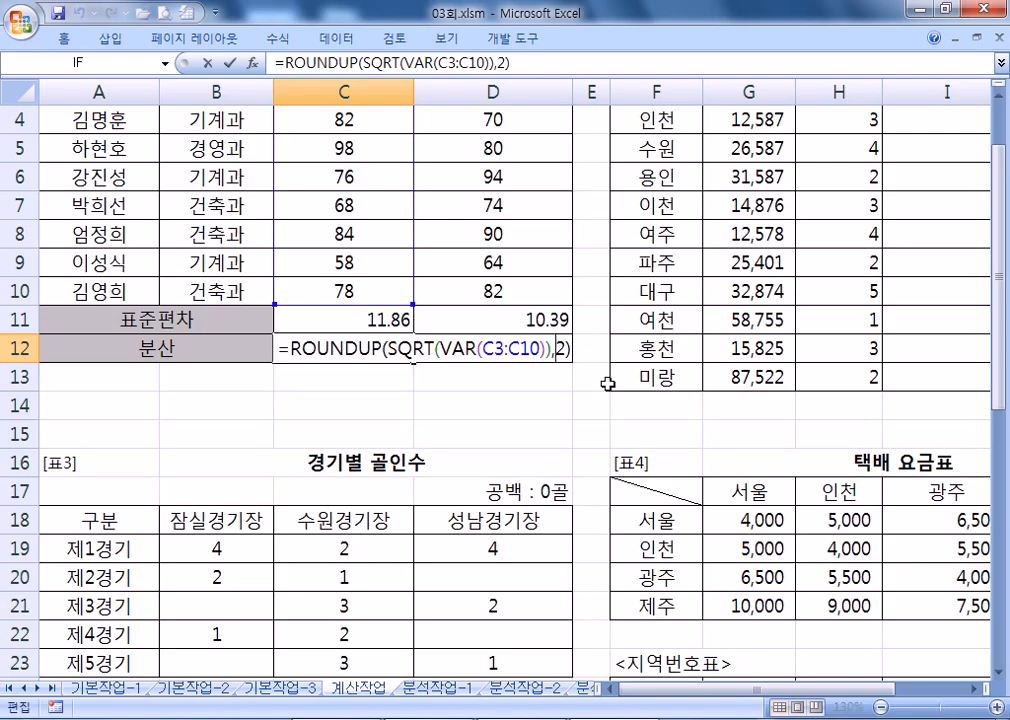
key("Escape")
key("ctrl+z")
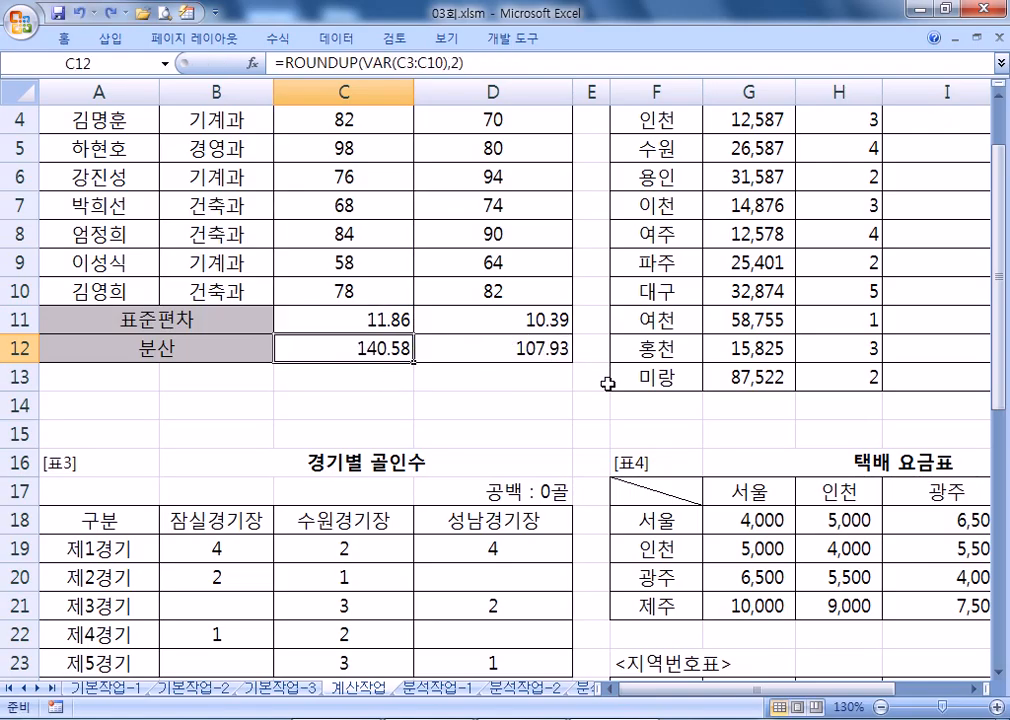
Below the VAR formula, write '* 분산의 결과를 제곱근하면 표준편차가 된다.' followed by a dashed line
key("alt+Tab")
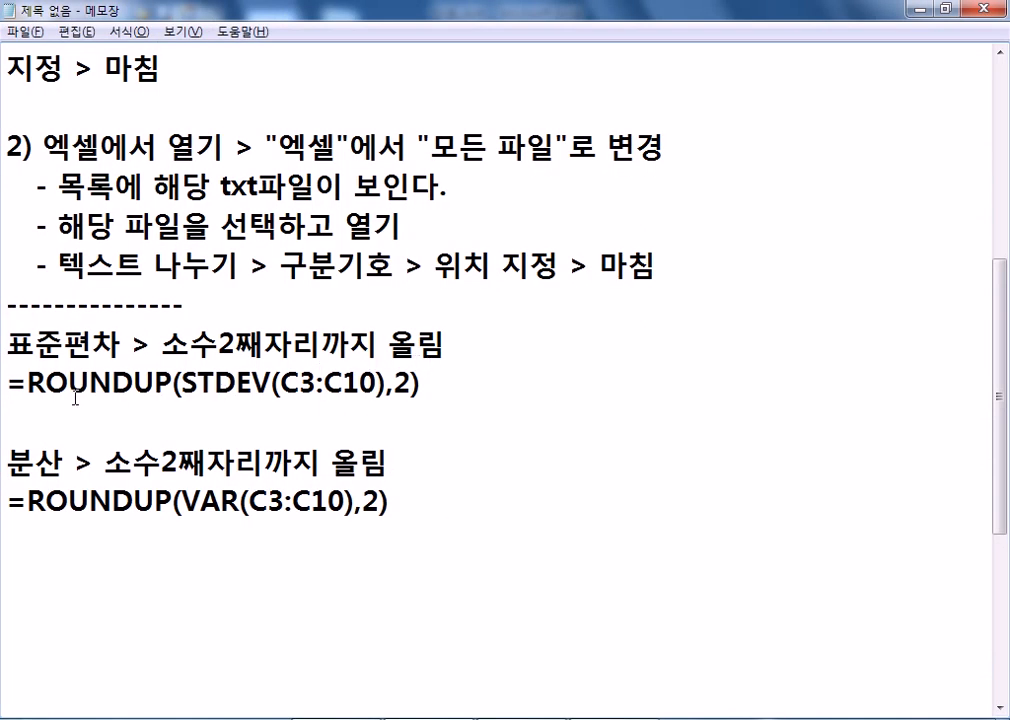
left_click(149, 554)
scroll(199, 544, "down", 2)
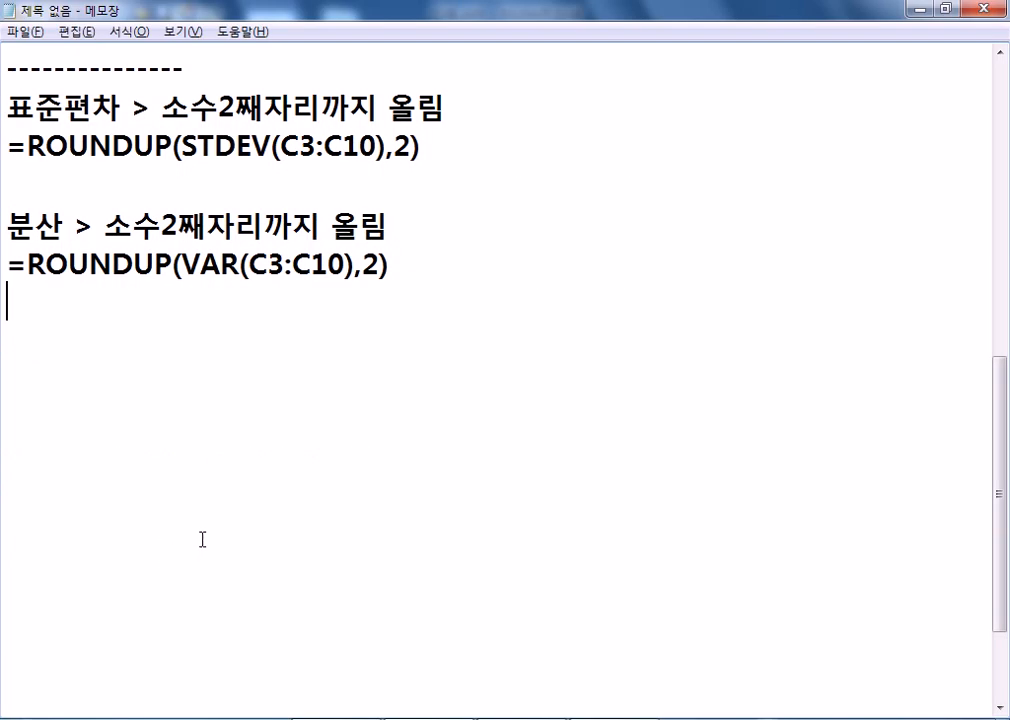
key("Return")
type("* 분산의 겹")
type("과를 ")
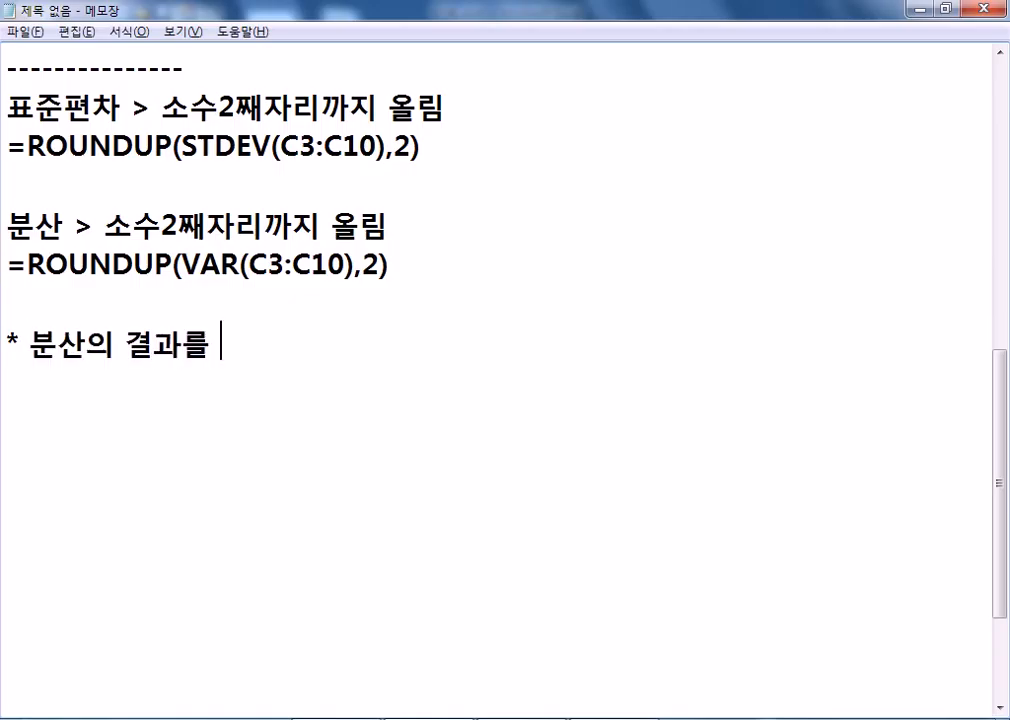
type("제곱근하면 ")
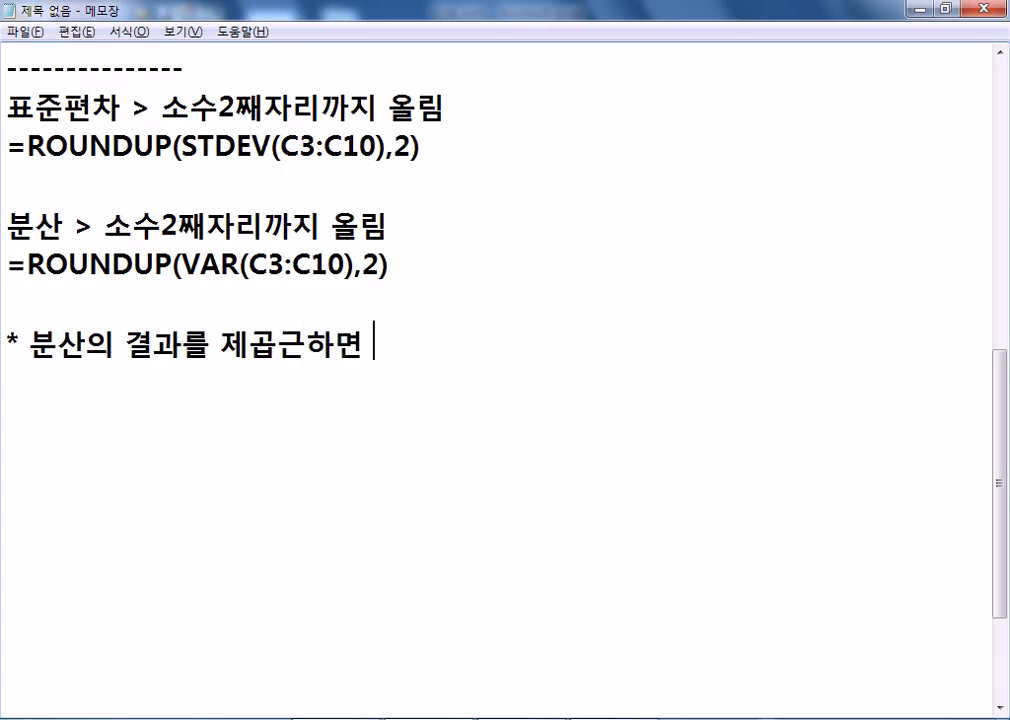
type("표준편자")
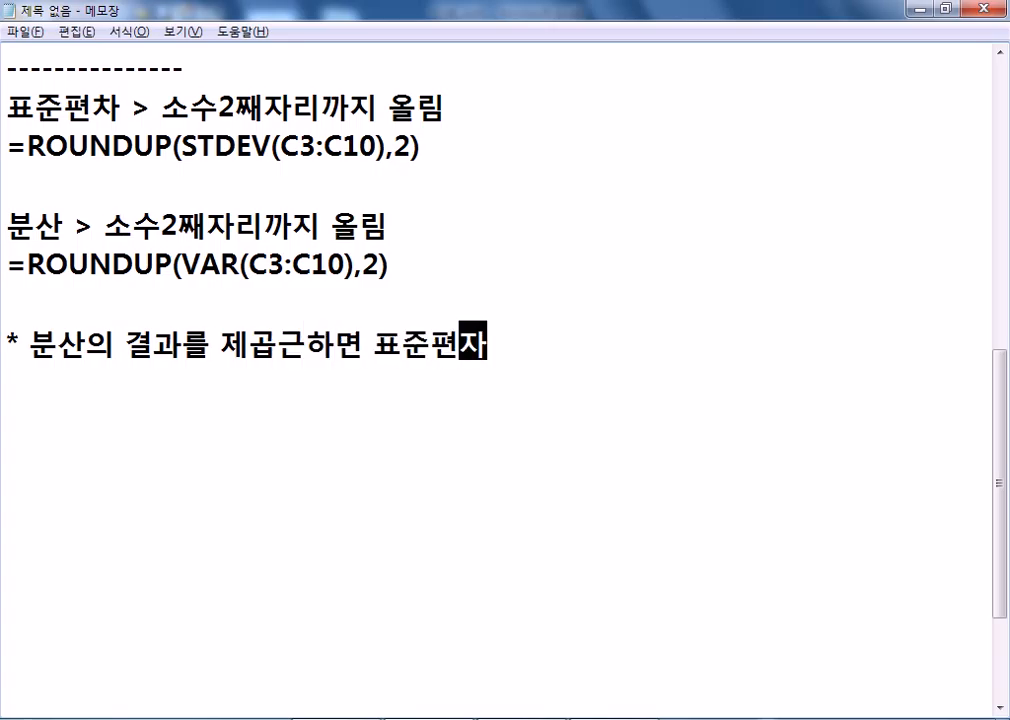
key("BackSpace")
type("ㅊ")
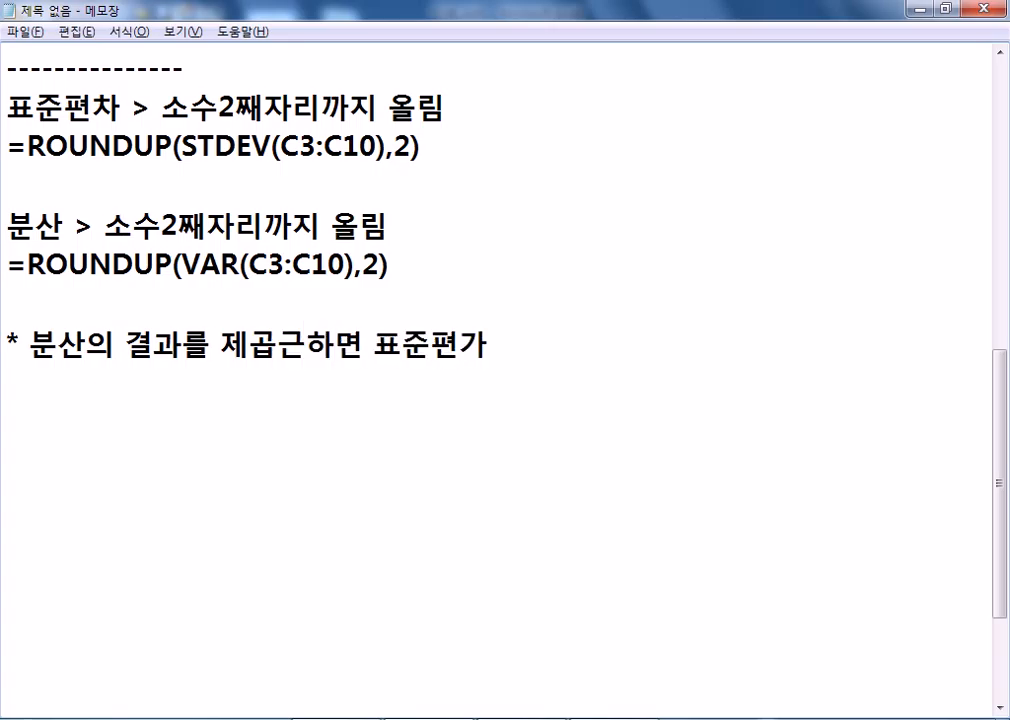
type("ㅏ가 된다.")
key("Return")
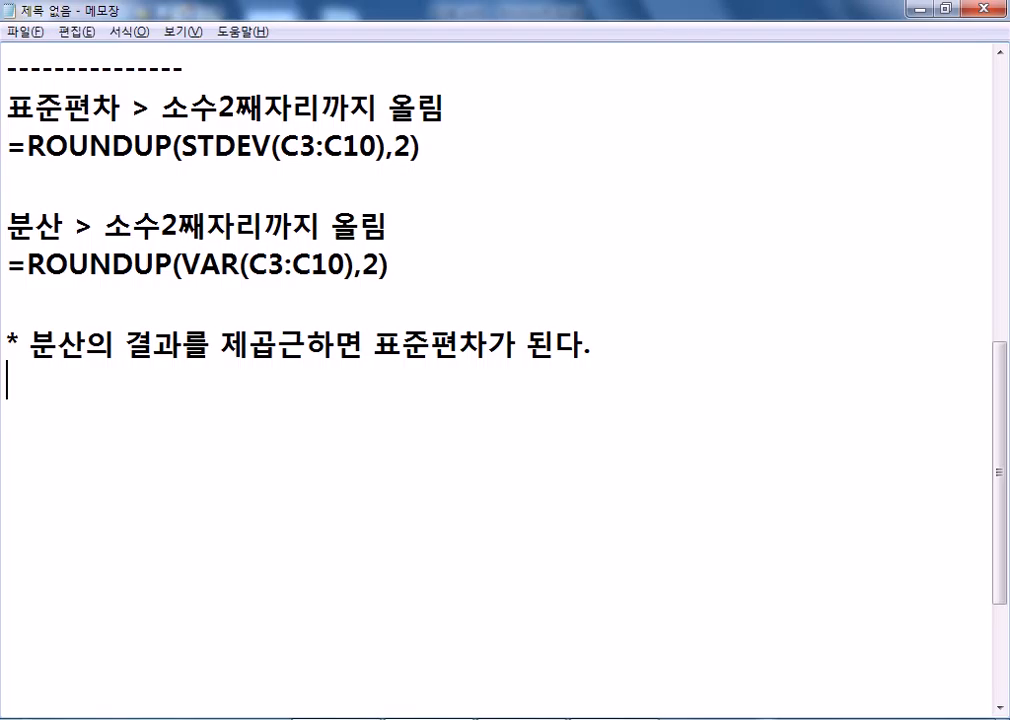
type("---------------")
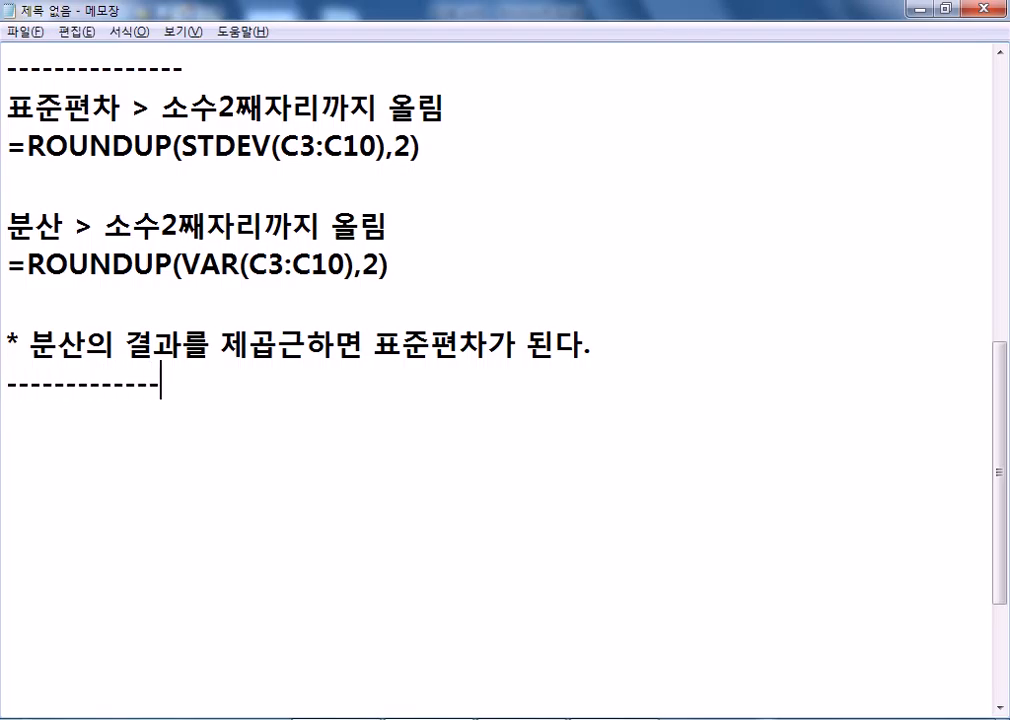
key("Return")
key("alt+Tab")
Move to the 지사별 매출거래실적 table and select I3, the first 평가 cell
key("Right")
key("Right")
key("Right")
key("Right")
key("Right")
key("Right")
key("Right")
key("Right")
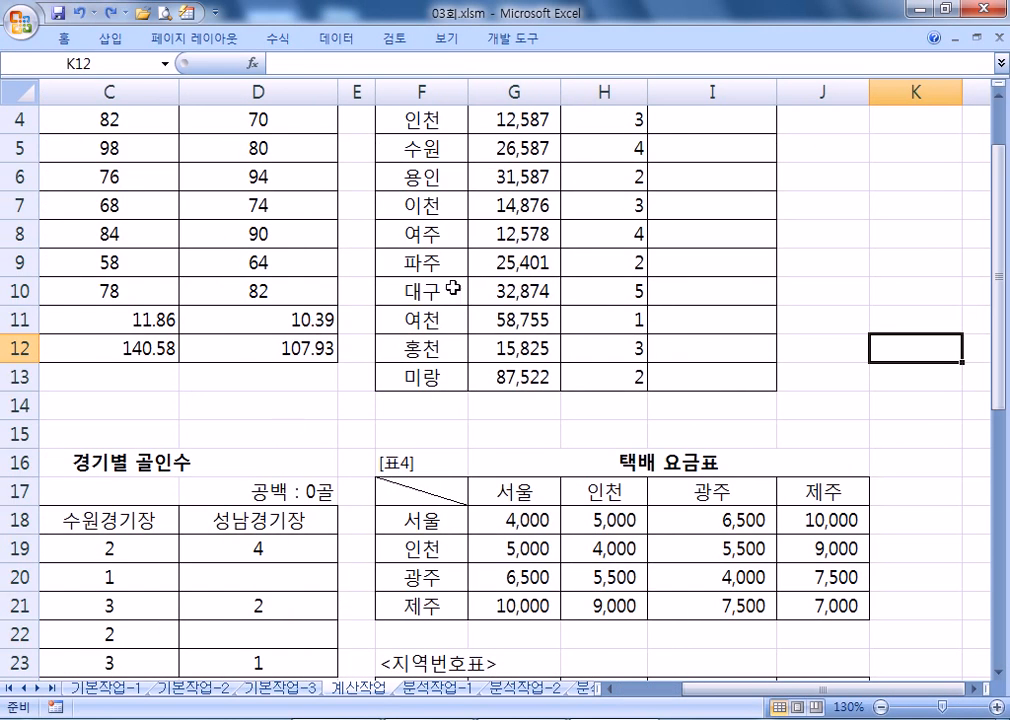
scroll(460, 280, "up", 1)
left_click(745, 178)
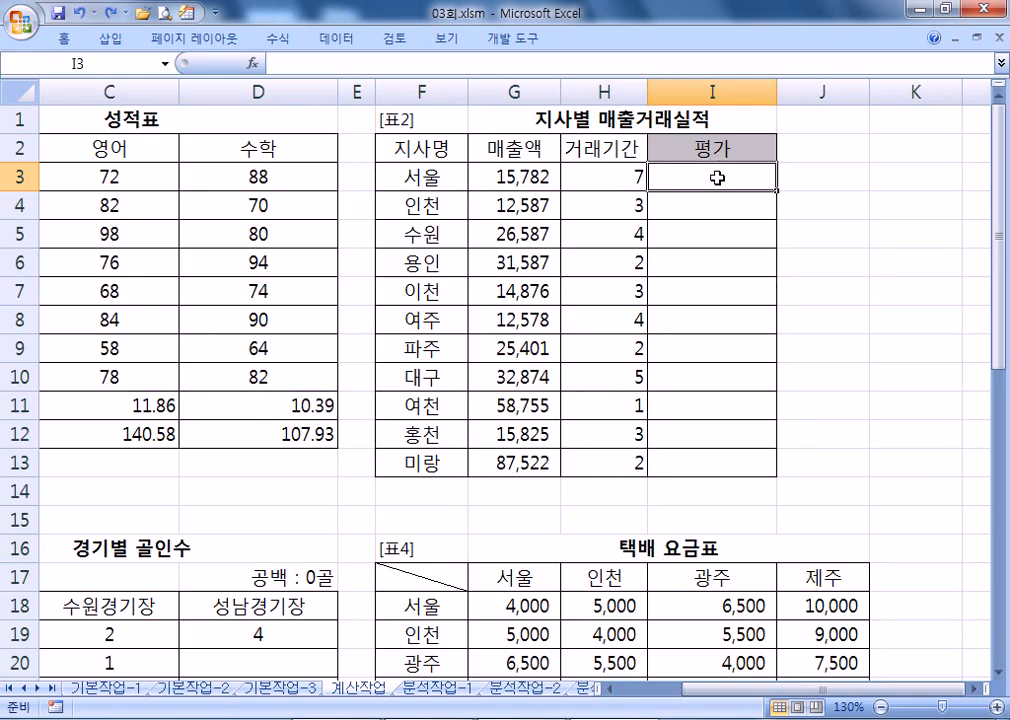
Enter =IF(OR(G3>AVERAGE($G$3:$G$13),H3>=5),"우수영업소","") in I3
type("=")
type("ㅑㄹ")
key("BackSpace")
key("BackSpace")
type("IF(")
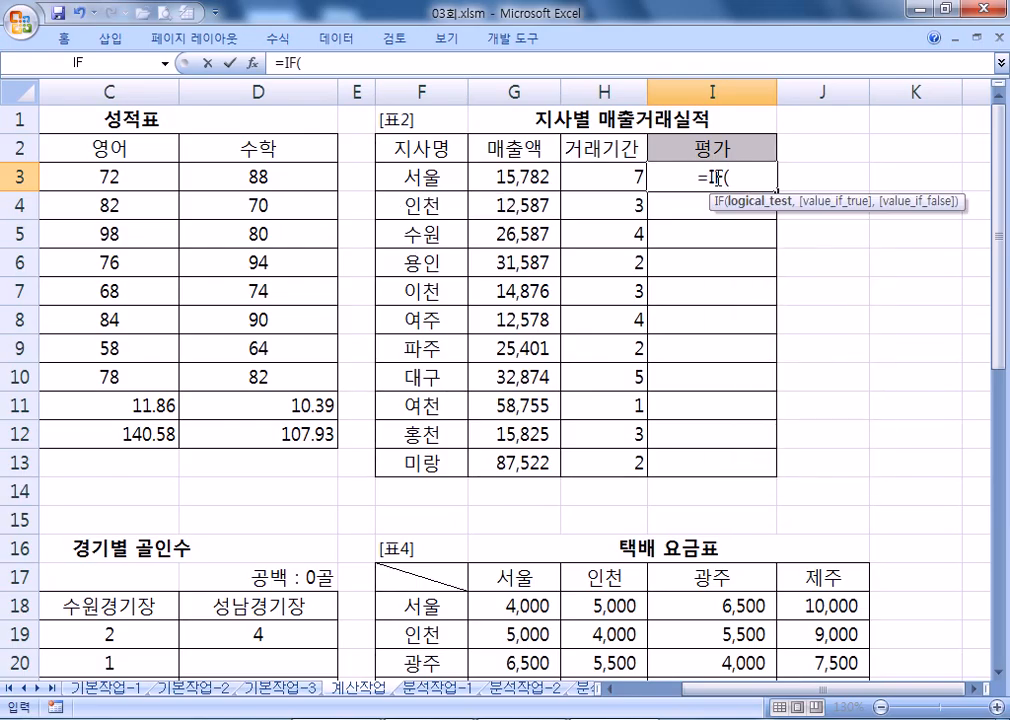
type("OR(")
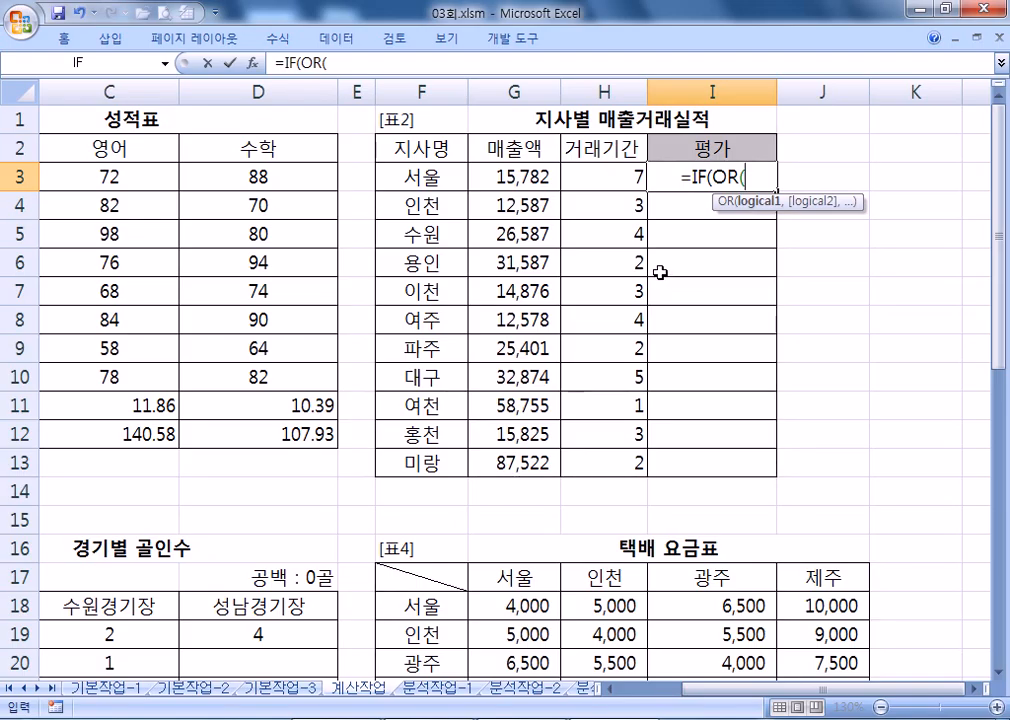
left_click(523, 180)
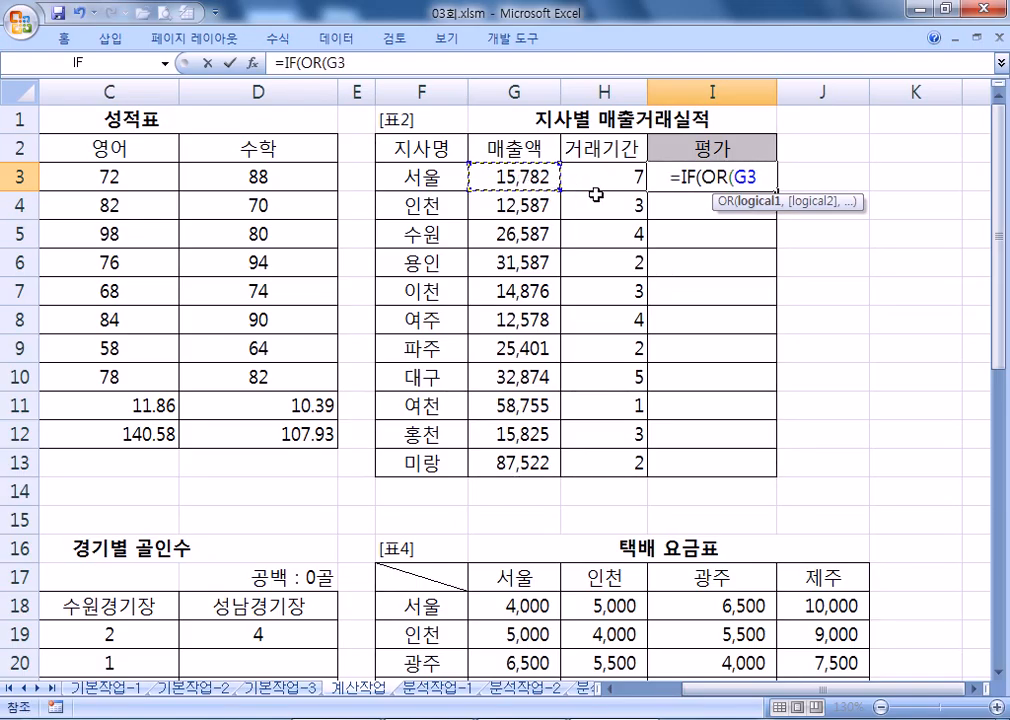
type(">")
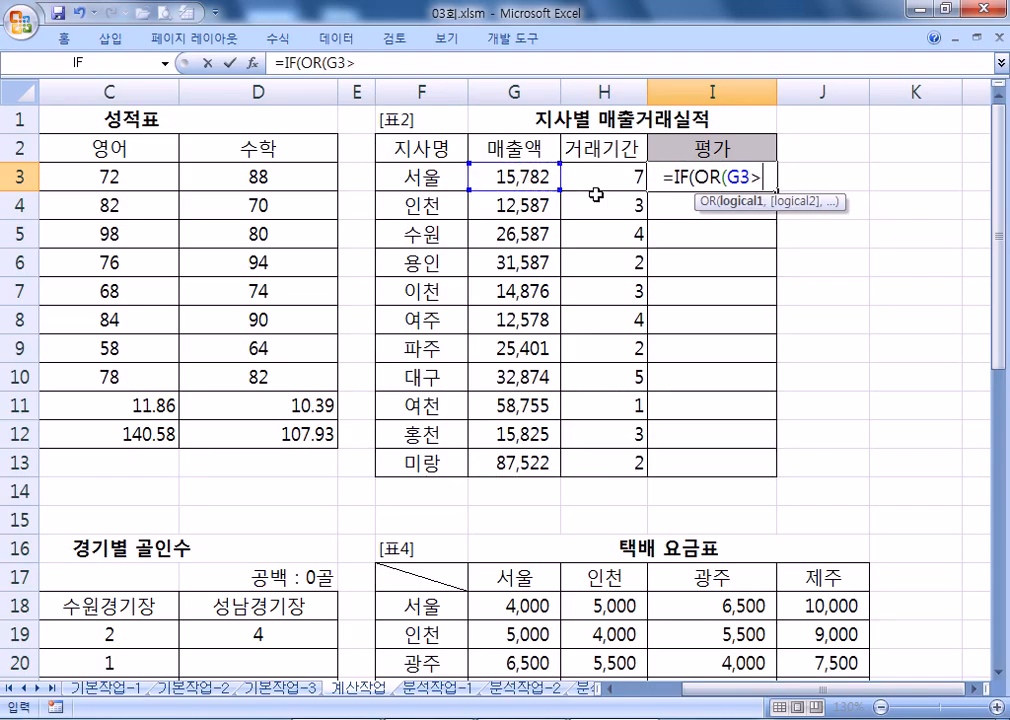
type("AVERAGE(")
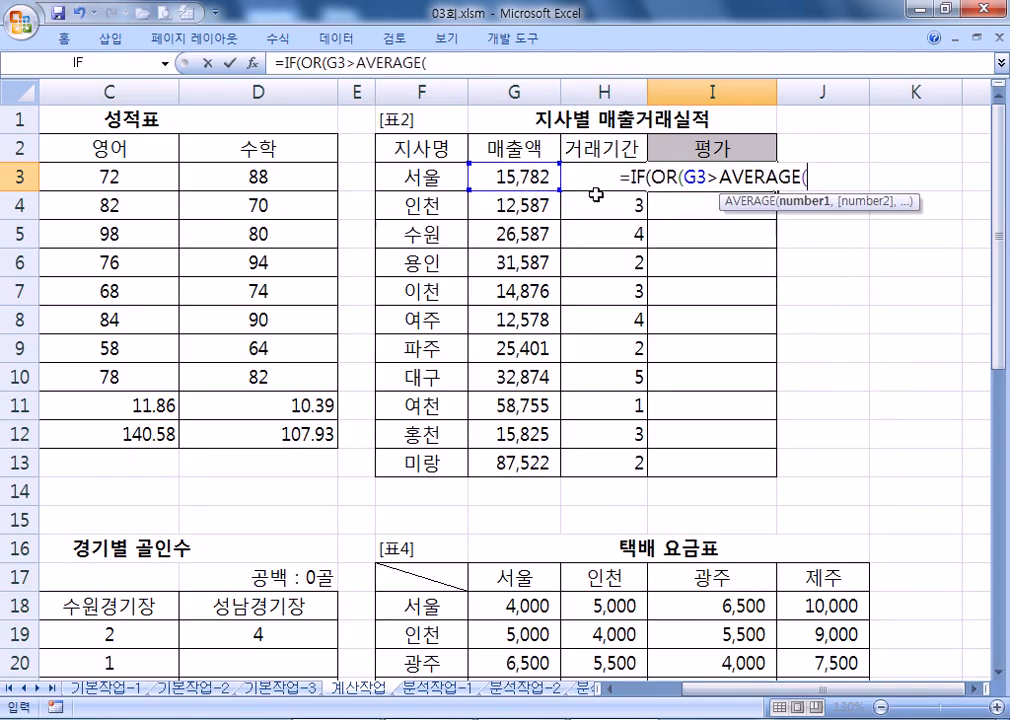
left_click_drag(491, 171, 483, 459)
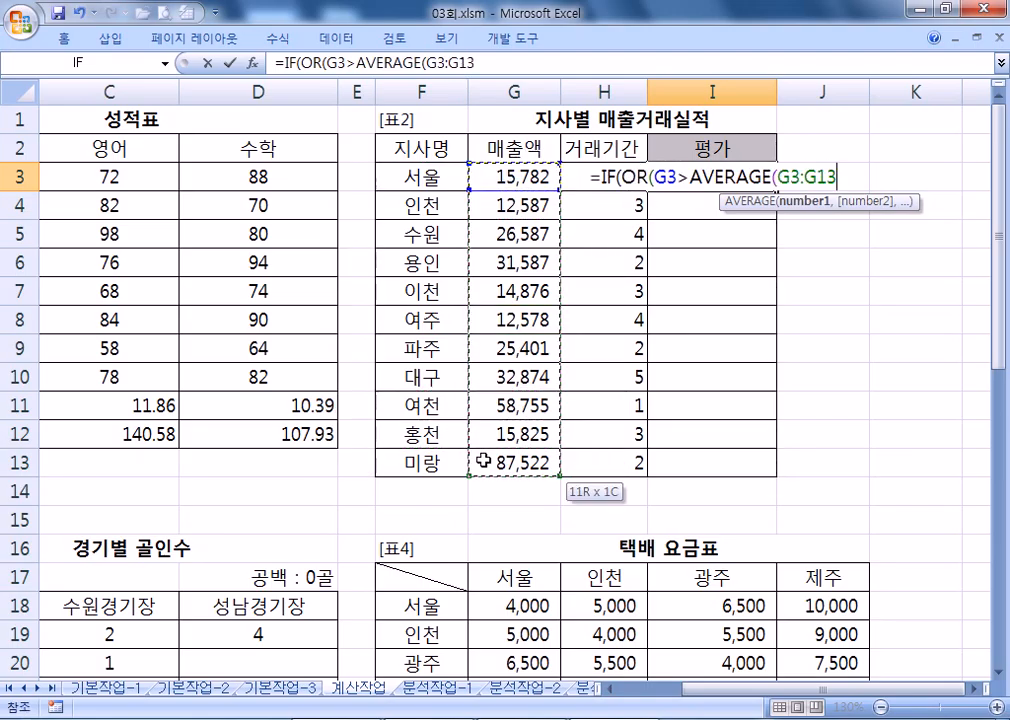
key("F4")
type(")")
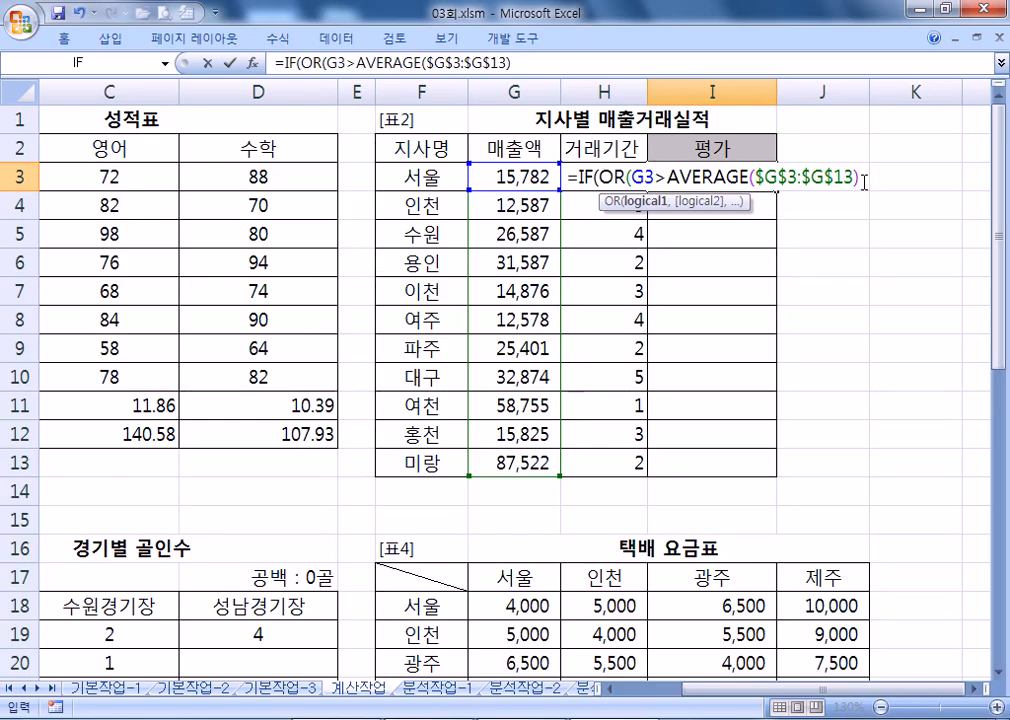
type(",")
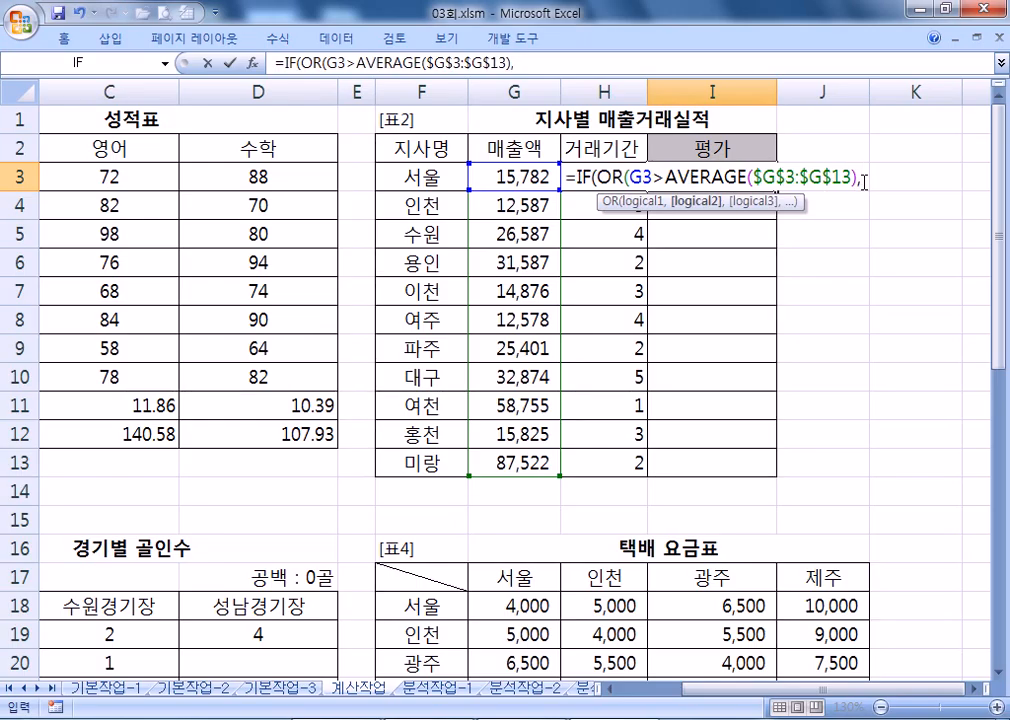
left_click(575, 188)
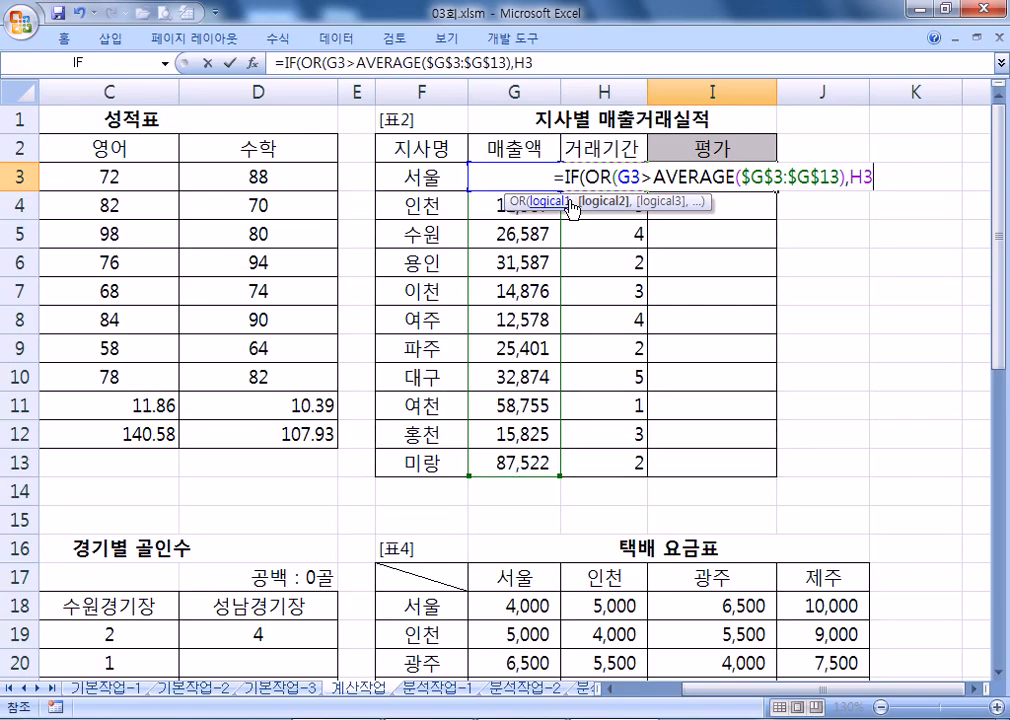
type(">=5")
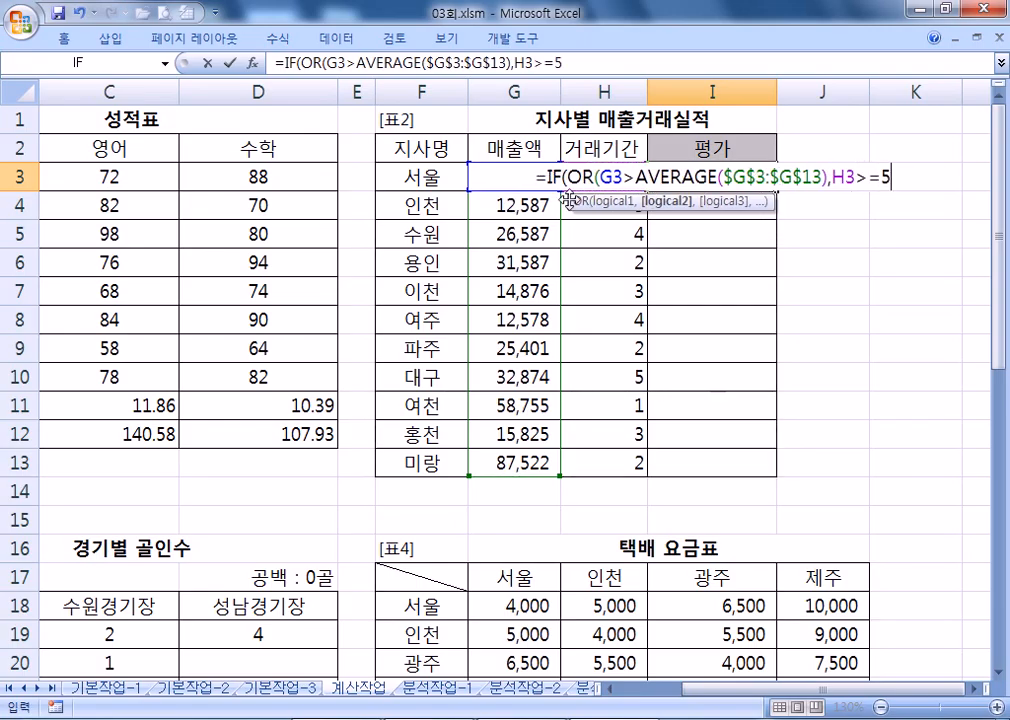
type(")")
type(",")
type("\"DNTN")
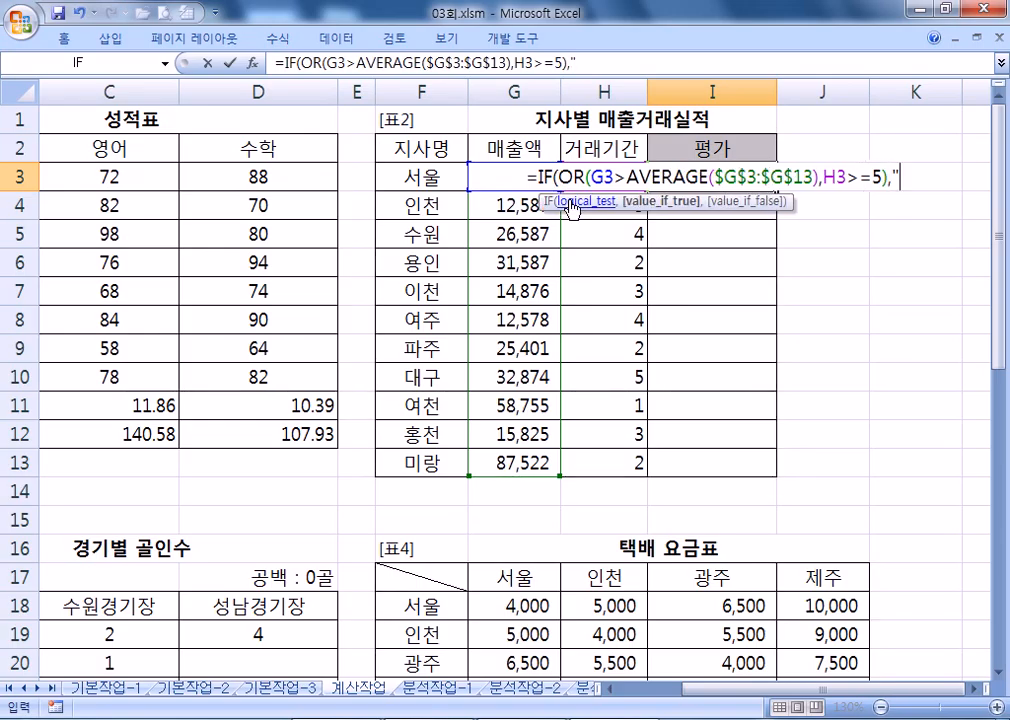
key("BackSpace")
key("BackSpace")
key("BackSpace")
key("BackSpace")
key("Hangul")
type("우수여영업")
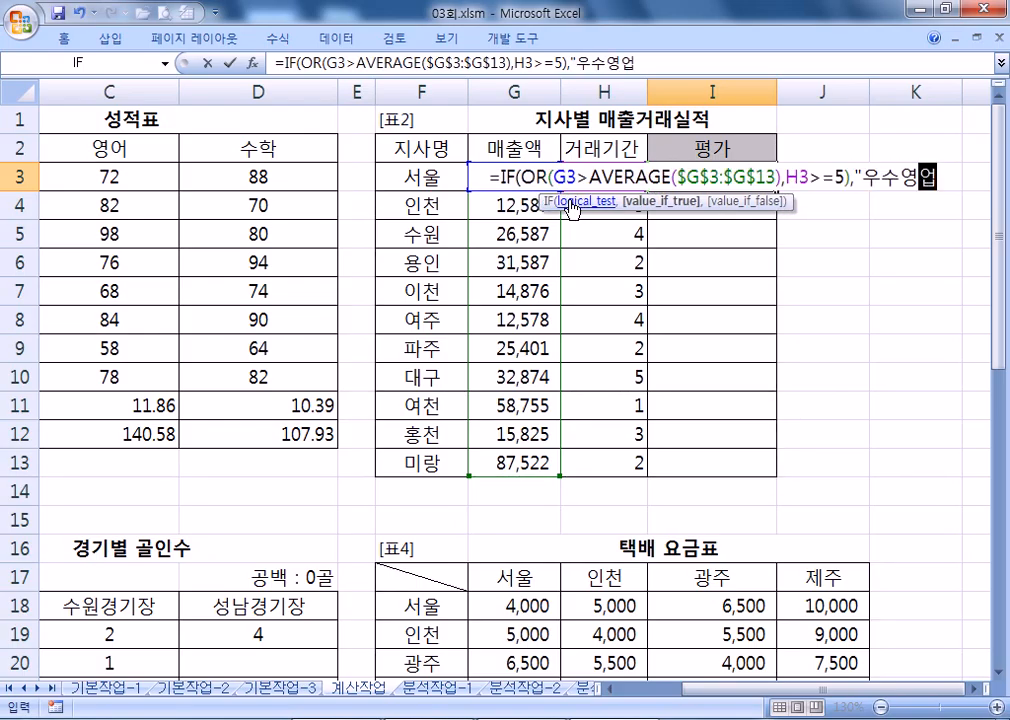
type("소\",\"\"")
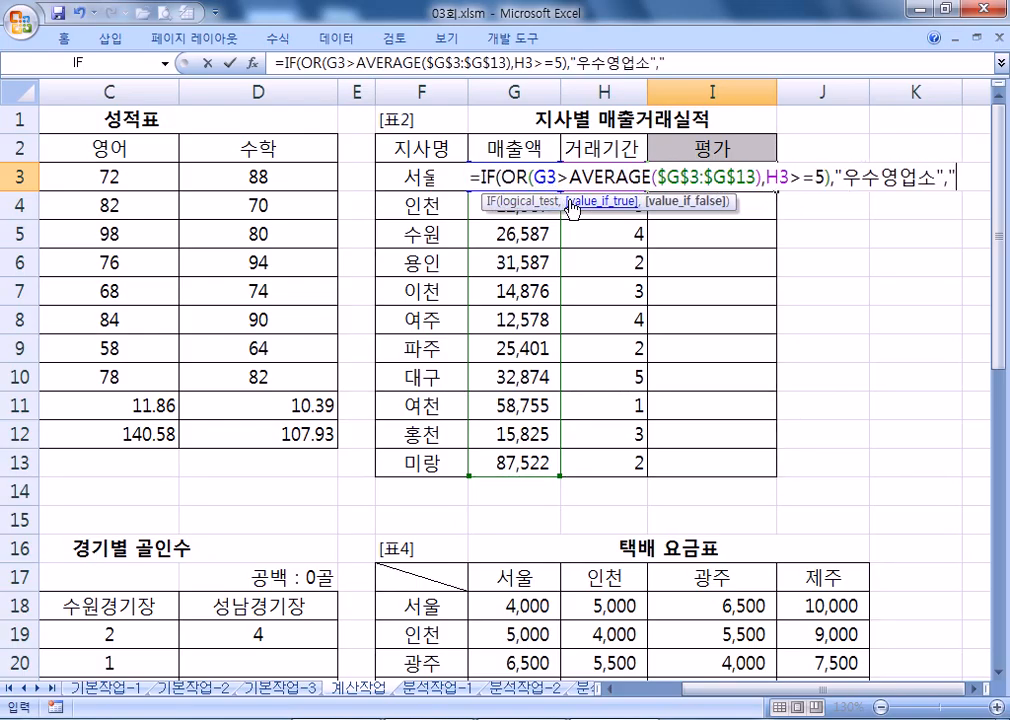
type("\")")
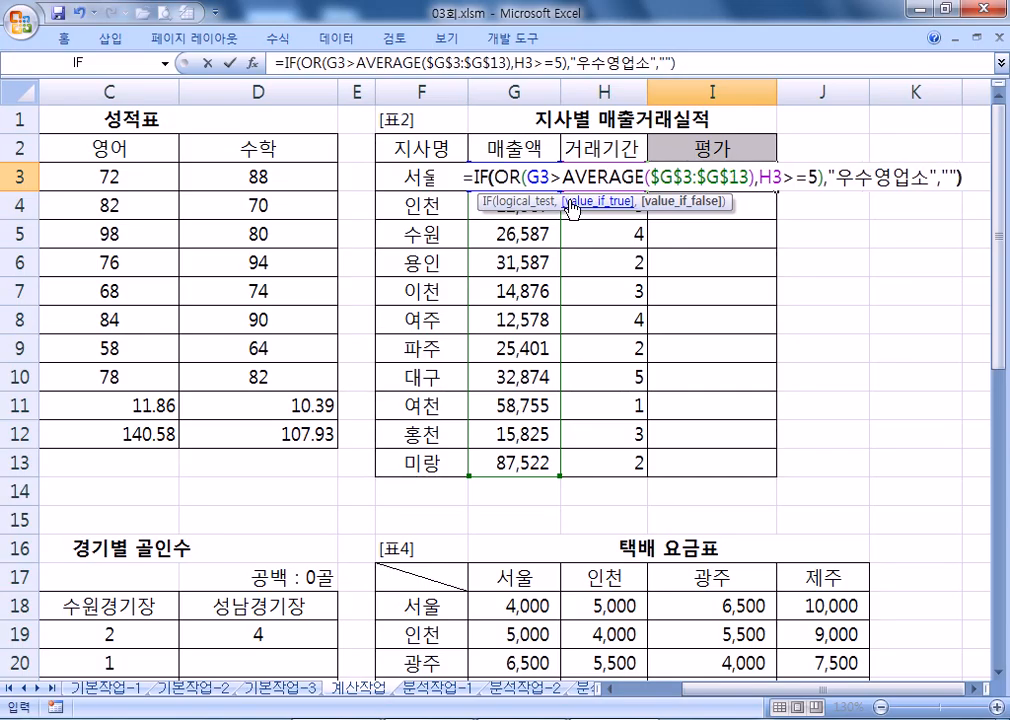
key("Return")
Copy the I3 formula down through I13, then reopen I3's formula
key("Up")
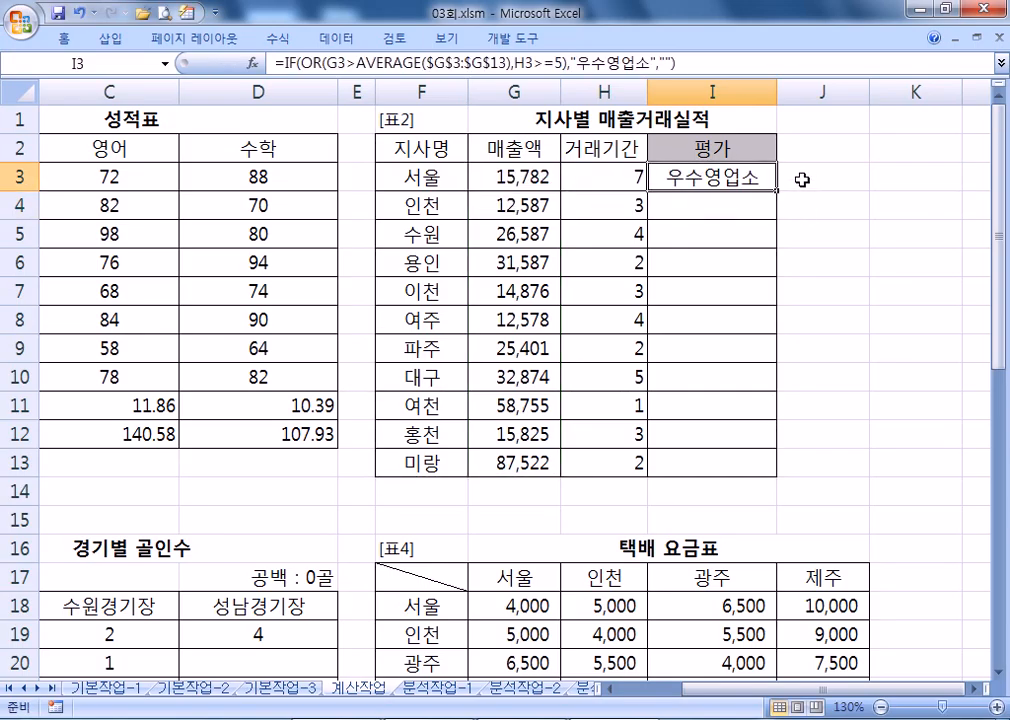
left_click_drag(776, 192, 767, 476)
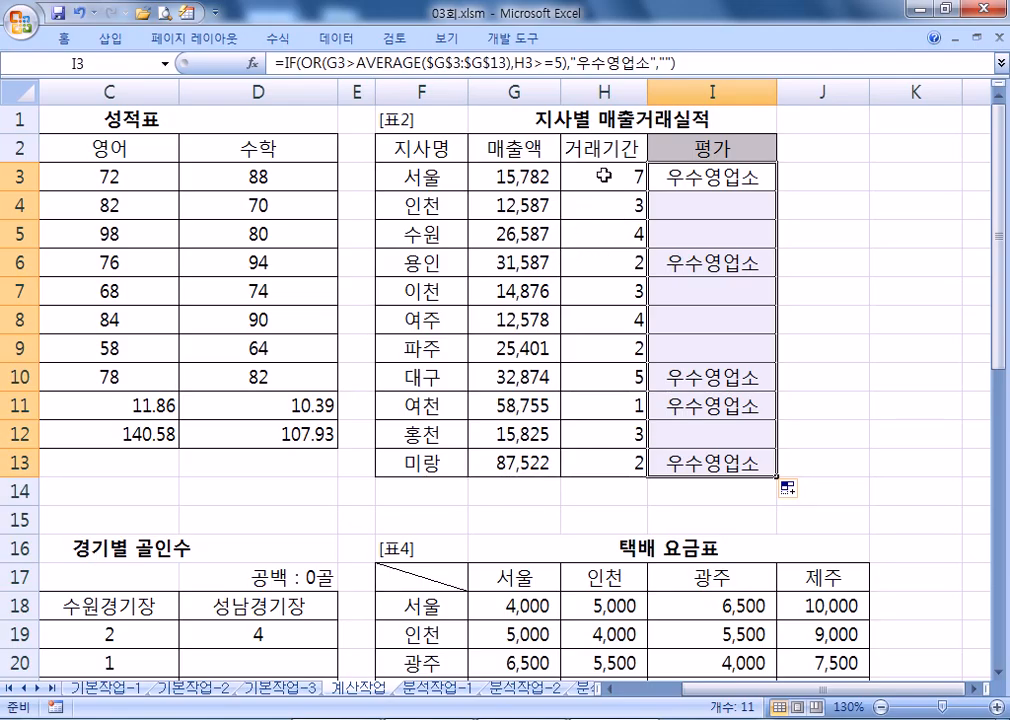
left_click(672, 180)
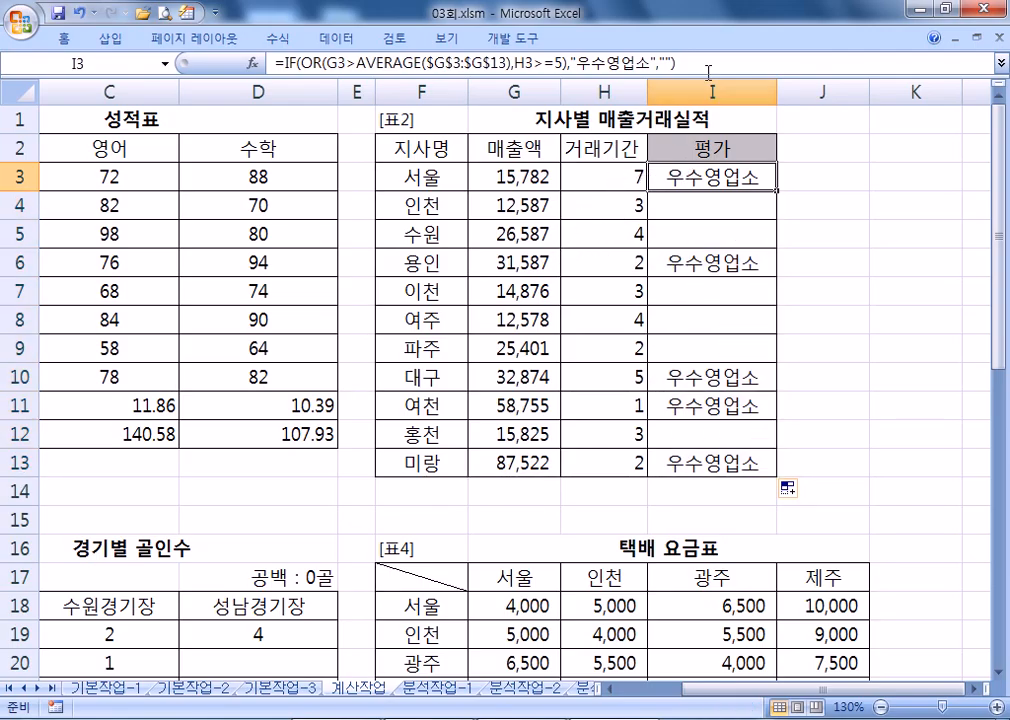
double_click(672, 180)
Paste I3's IF formula into the notes with '매출액이 매출액의 평균보다 크거나, 거래기간이 5 이상이면 "우수영업소", ""' above it
key("alt+Tab")
type("=IF(OR(G3>AVERAGE($G$3:$G$13),H3>=5),\"우수영업소\",\"\")")
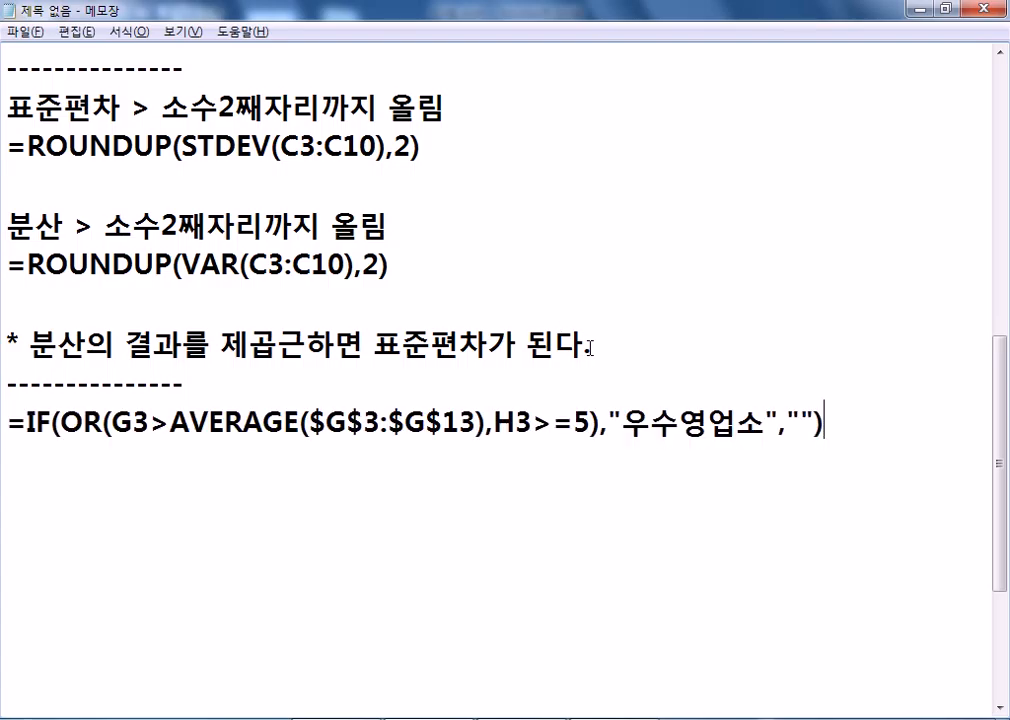
key("Home")
key("Return")
key("Up")
type("매출액ㅇ")
type("이 매출")
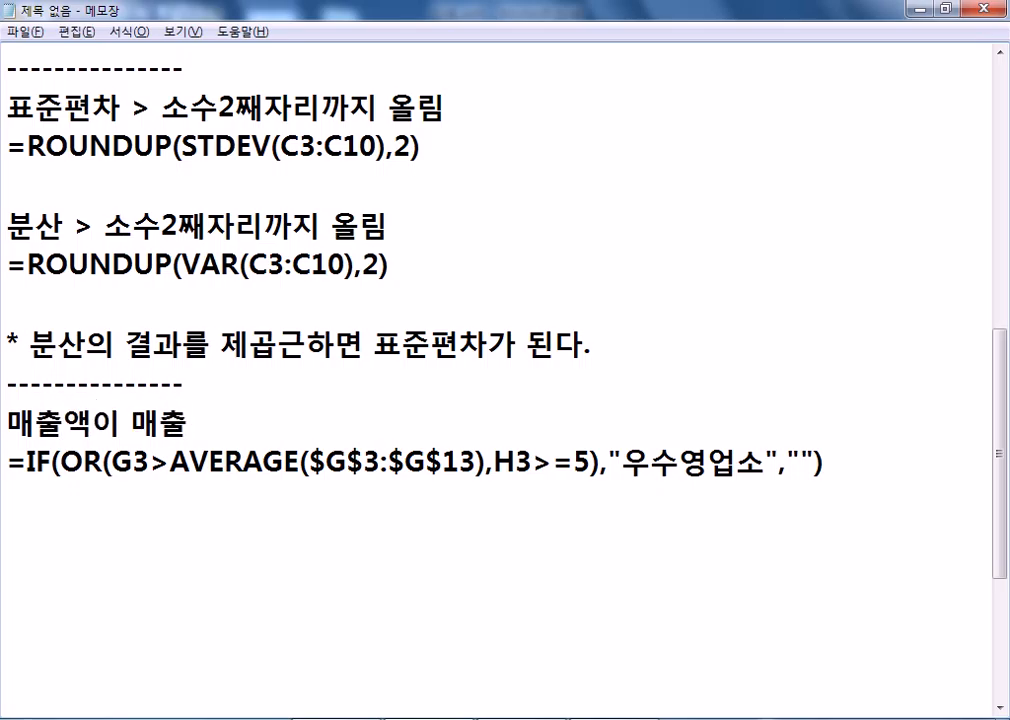
type("액의 평균")
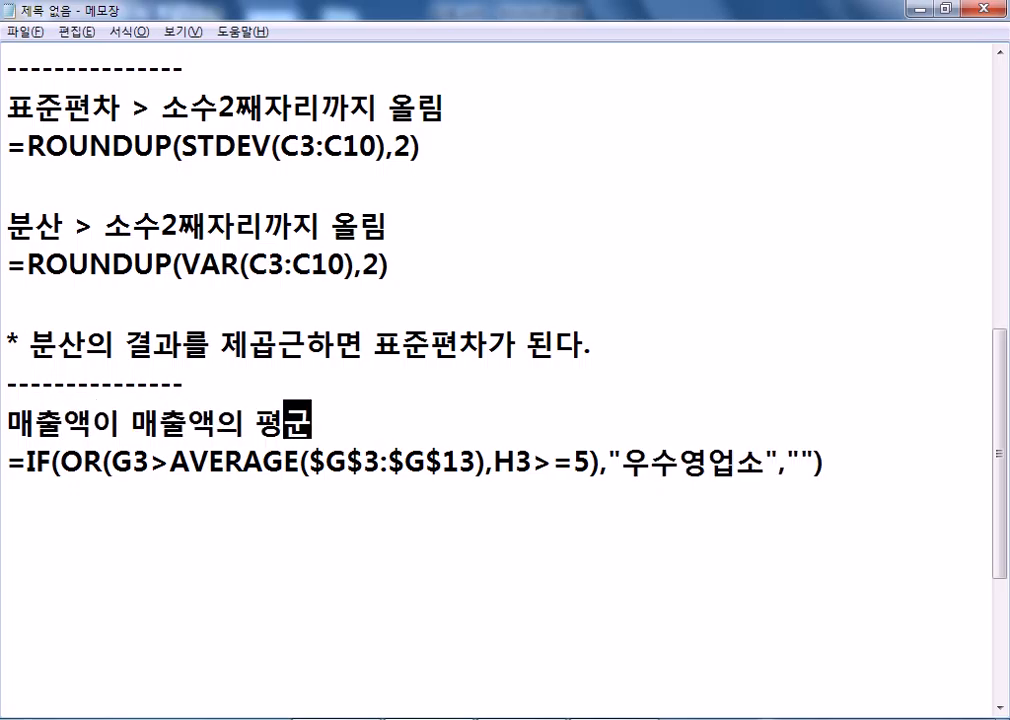
type("보다 크거나, ")
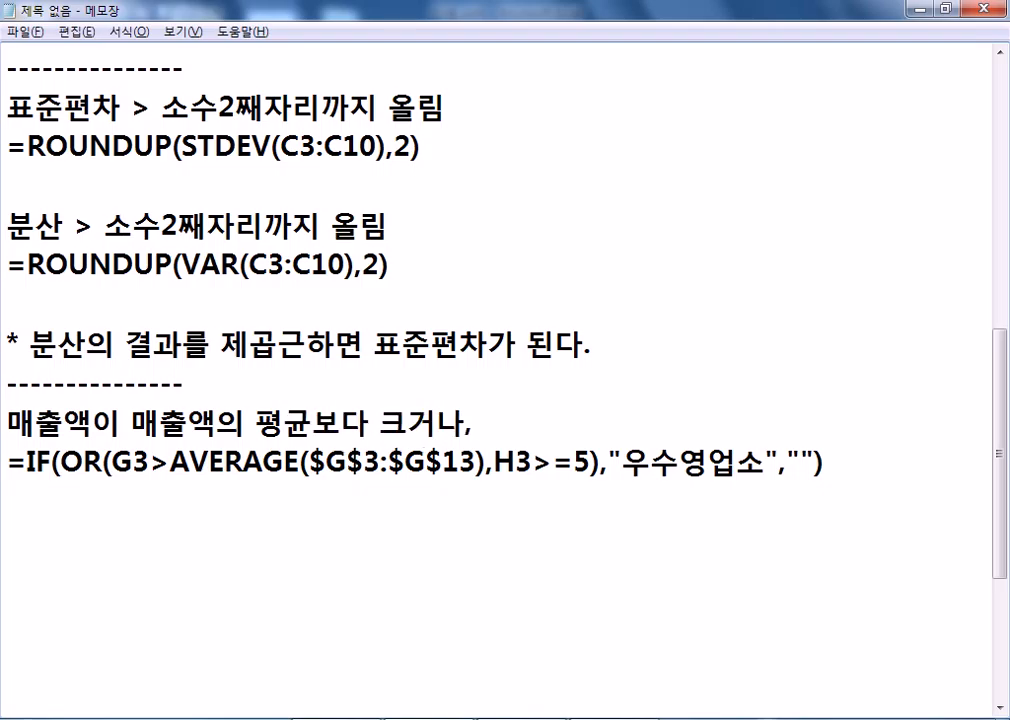
type("거래기가")
type("ㄴ이 5")
type(" 이상이면")
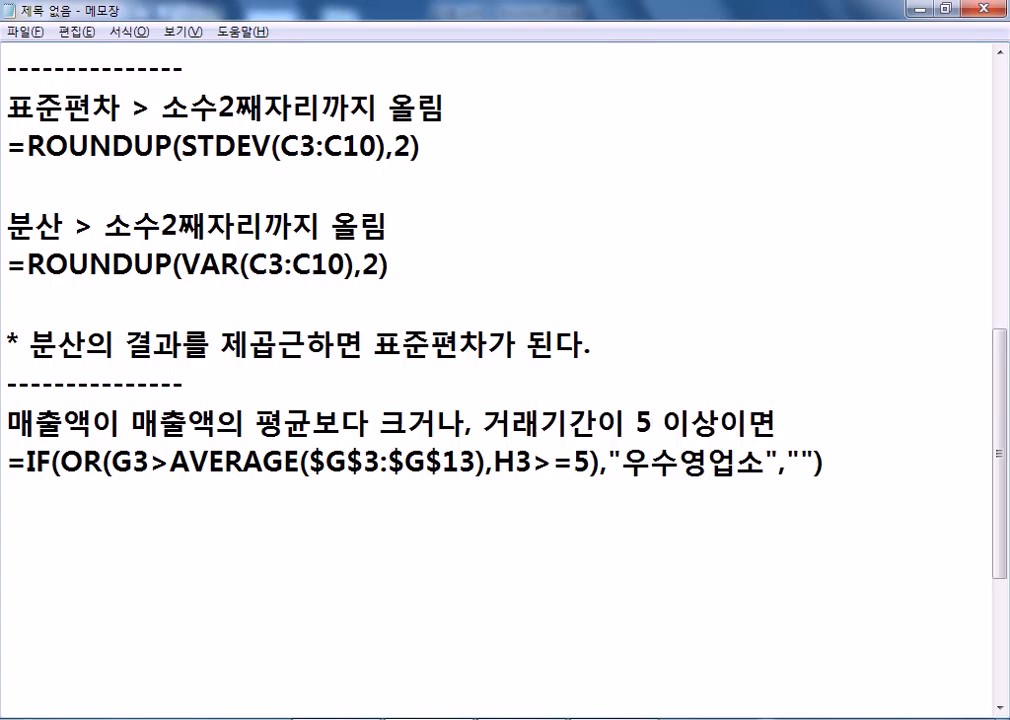
type(" \"우수")
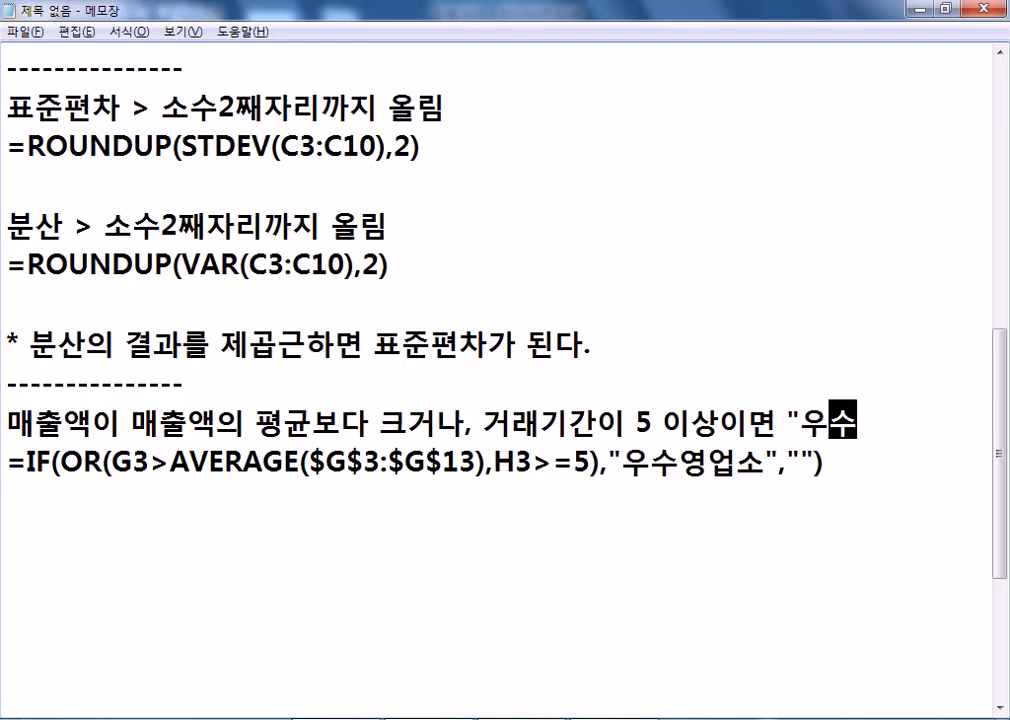
type("영업소\",")
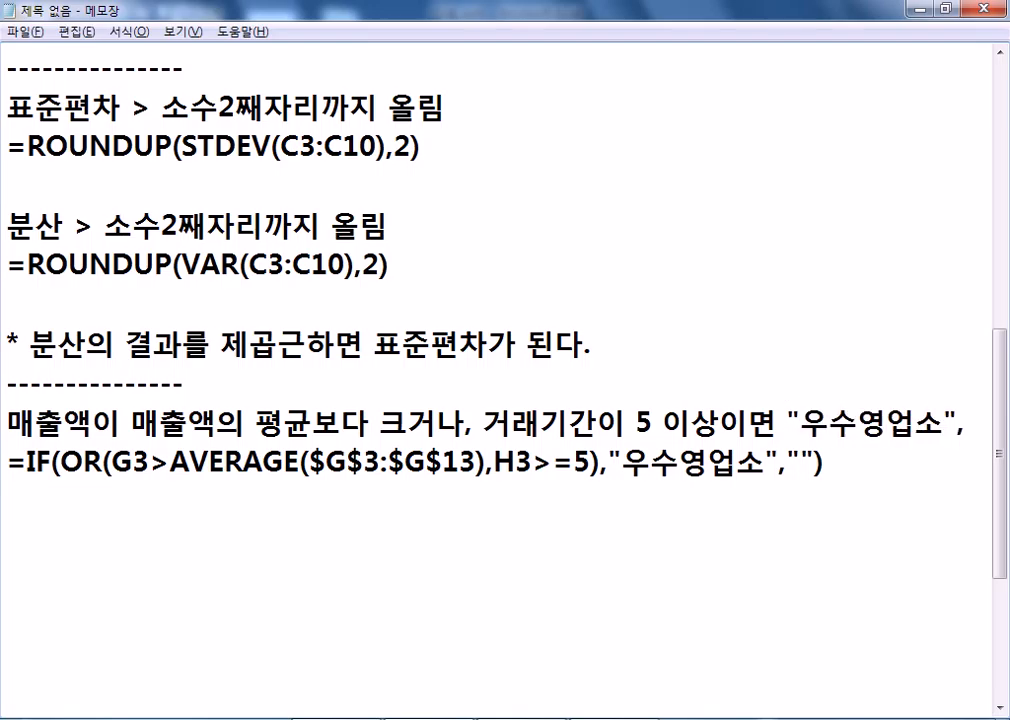
key("Return")
type("\"\"")
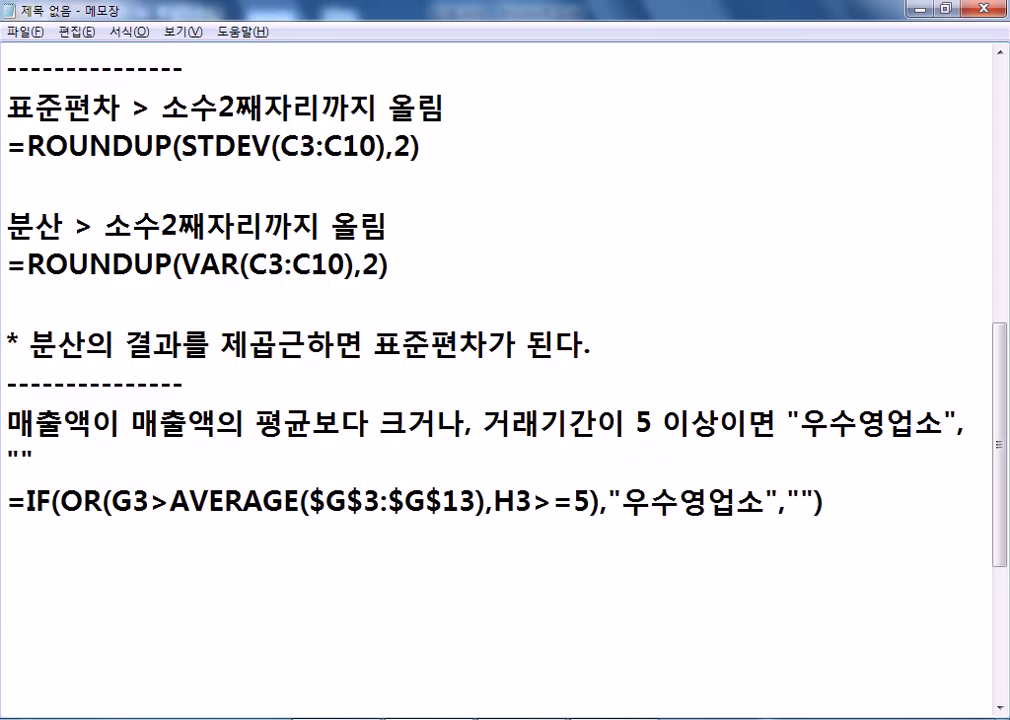
Set the Notepad font to 20-point bold
left_click(126, 32)
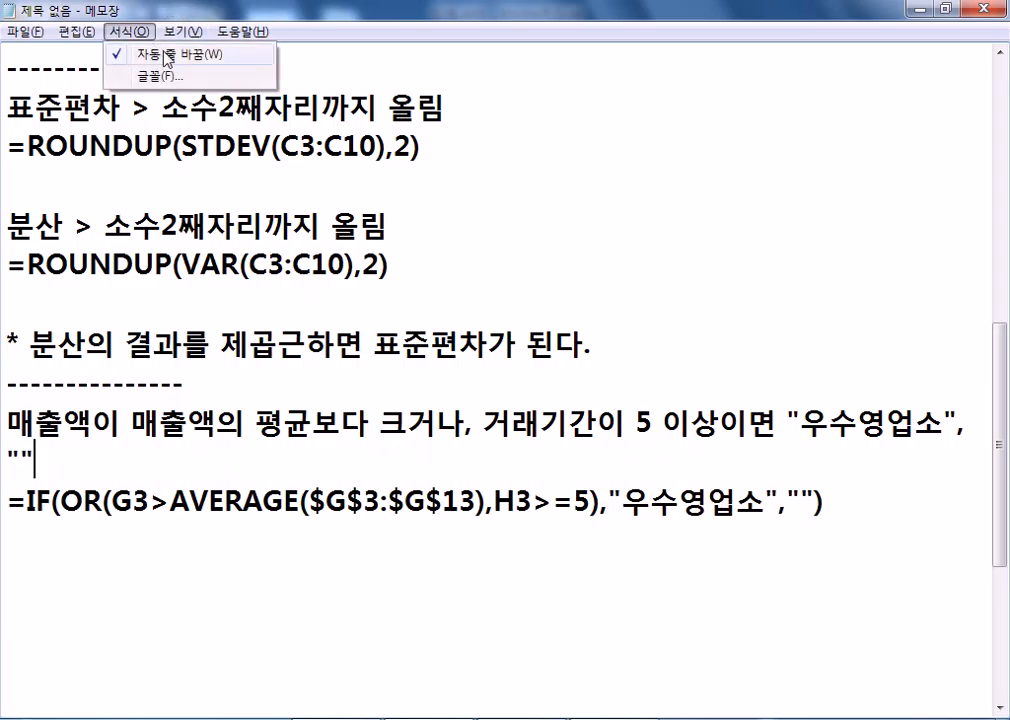
left_click(136, 69)
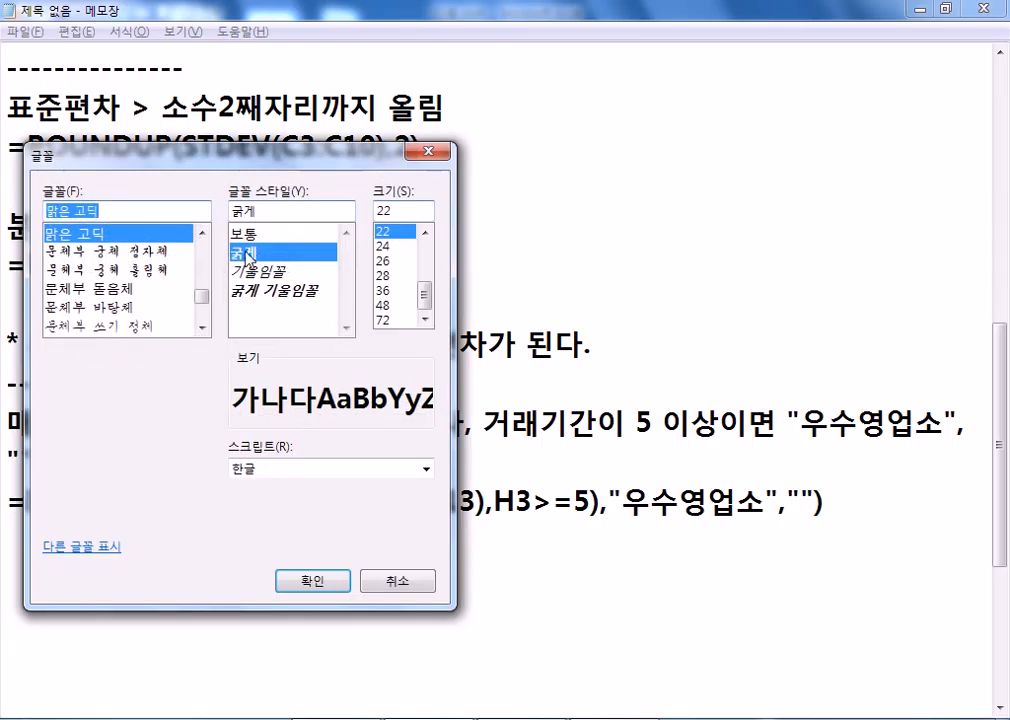
left_click(308, 579)
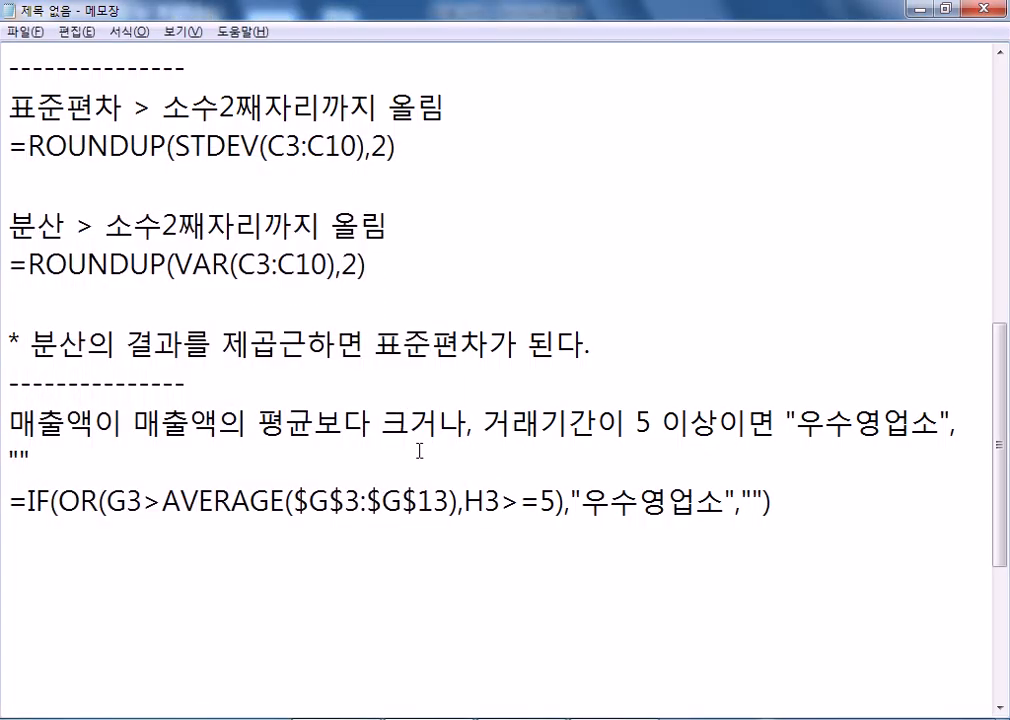
scroll(176, 473, "down", 1)
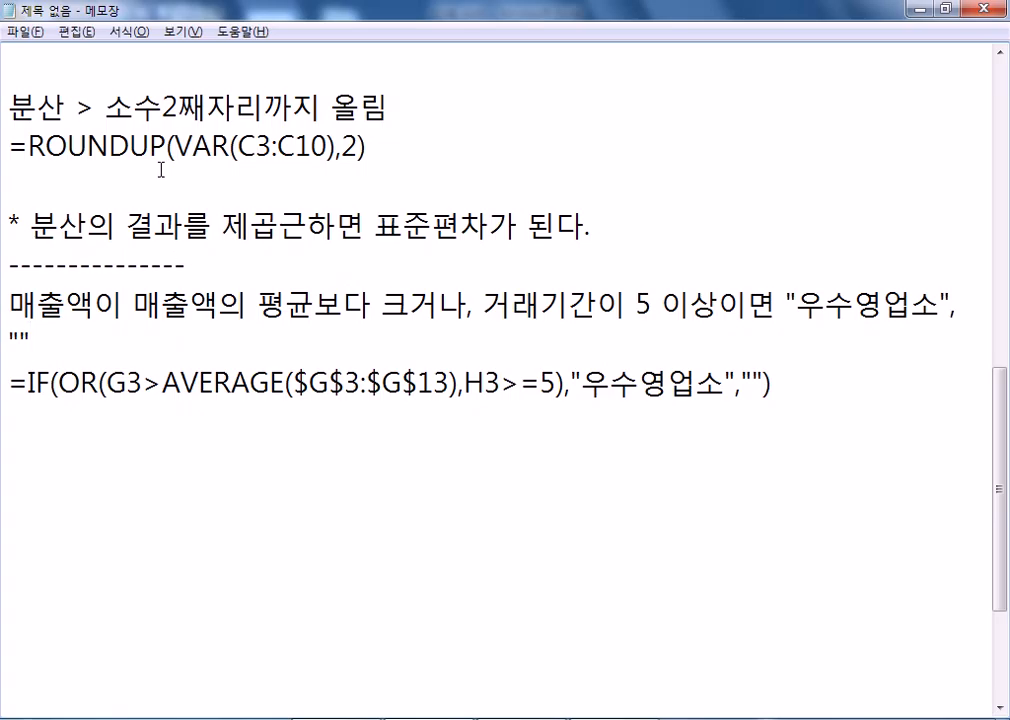
left_click(130, 31)
left_click(160, 76)
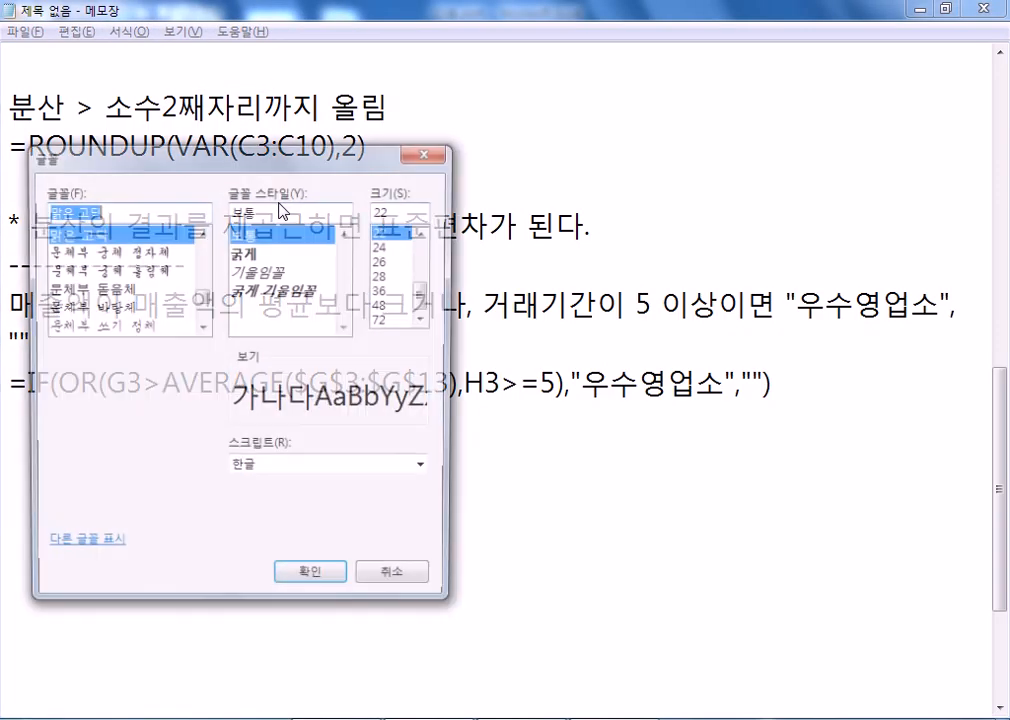
double_click(410, 212)
type("20")
key("Return")
left_click(800, 371)
left_click(130, 31)
left_click(161, 76)
left_click(258, 252)
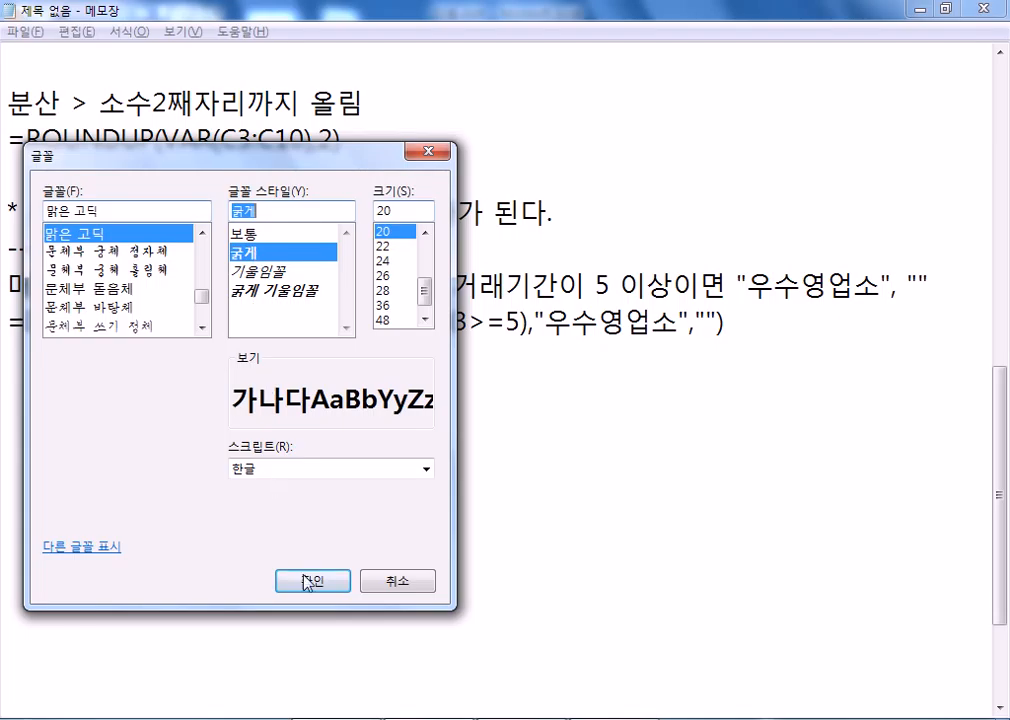
left_click(312, 580)
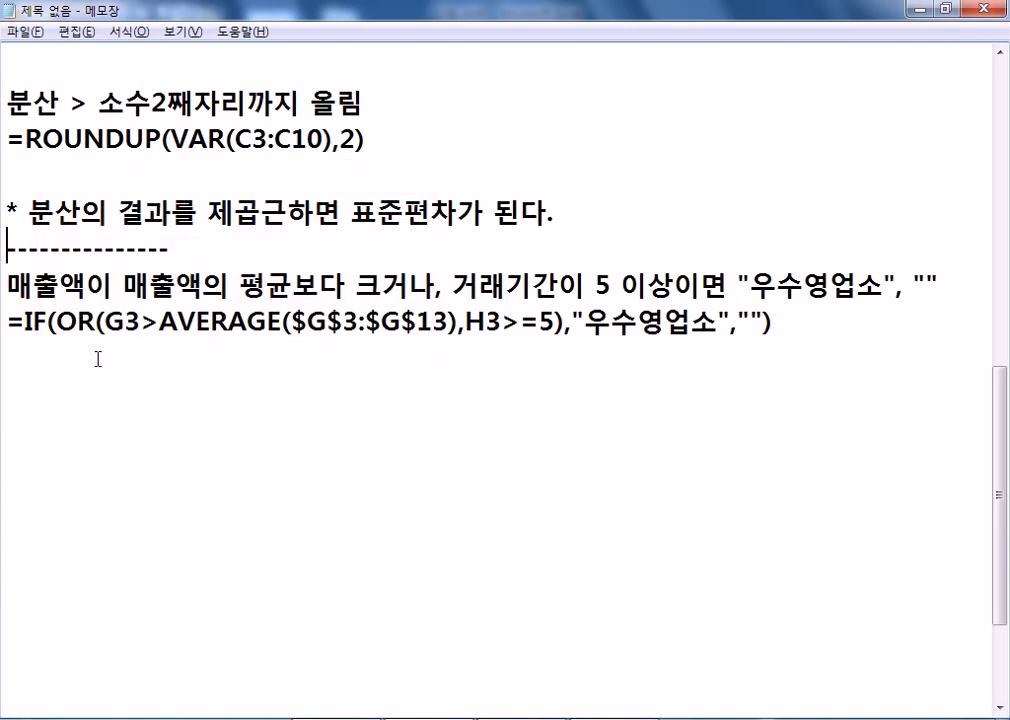
Copy the dashed separator line and paste it under the IF formula
key("shift+Down")
key("ctrl+c")
left_click(97, 358)
key("ctrl+v")
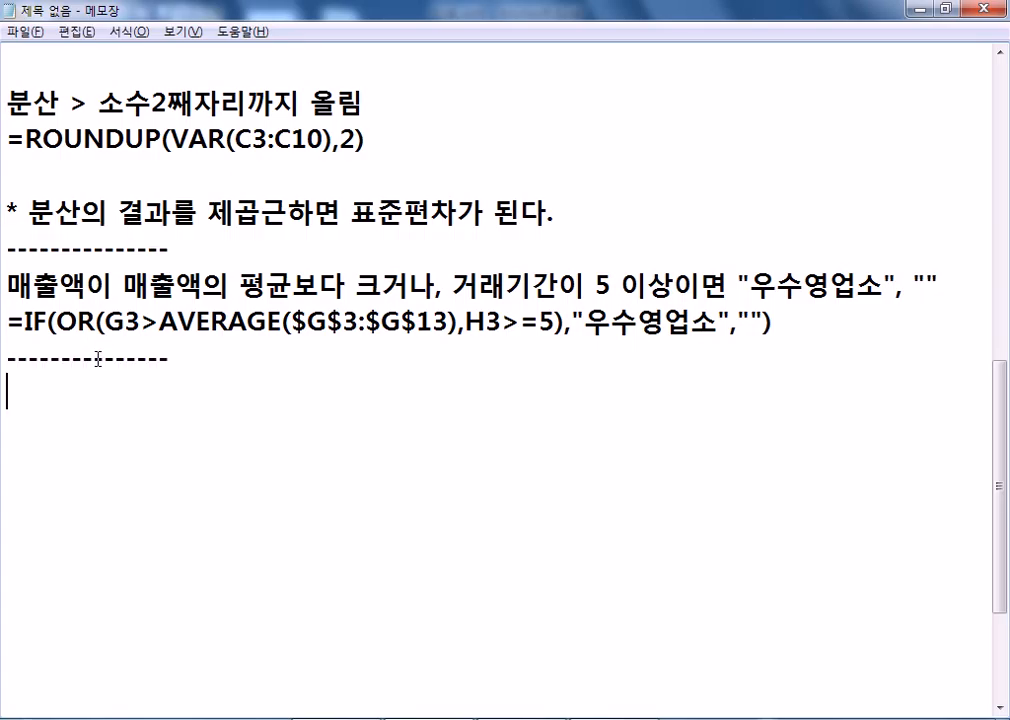
key("alt+Tab")
Leave I3, jump to the sheet start, and select C26 in the 경기별 골인수 table
key("Escape")
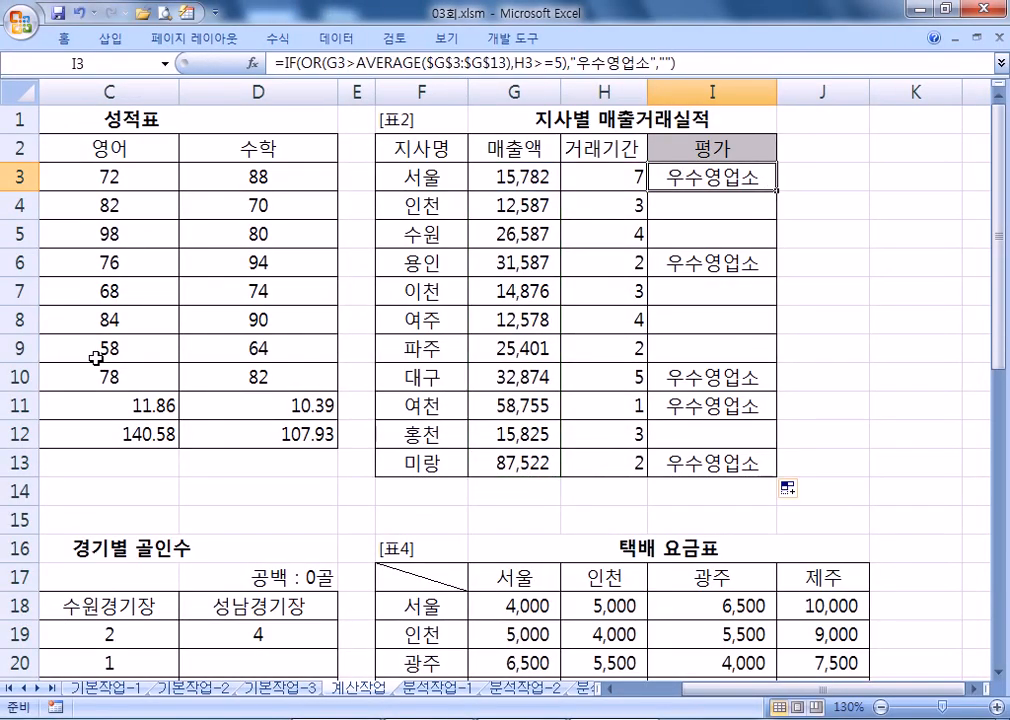
key("Home")
key("Down")
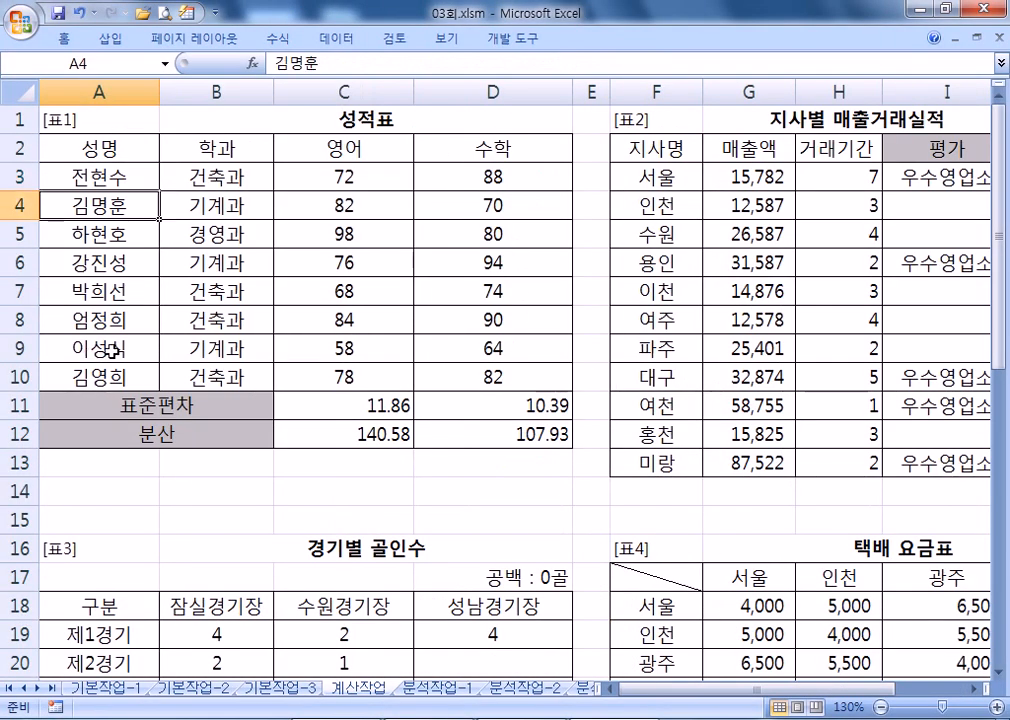
scroll(110, 355, "down", 4)
left_click(296, 496)
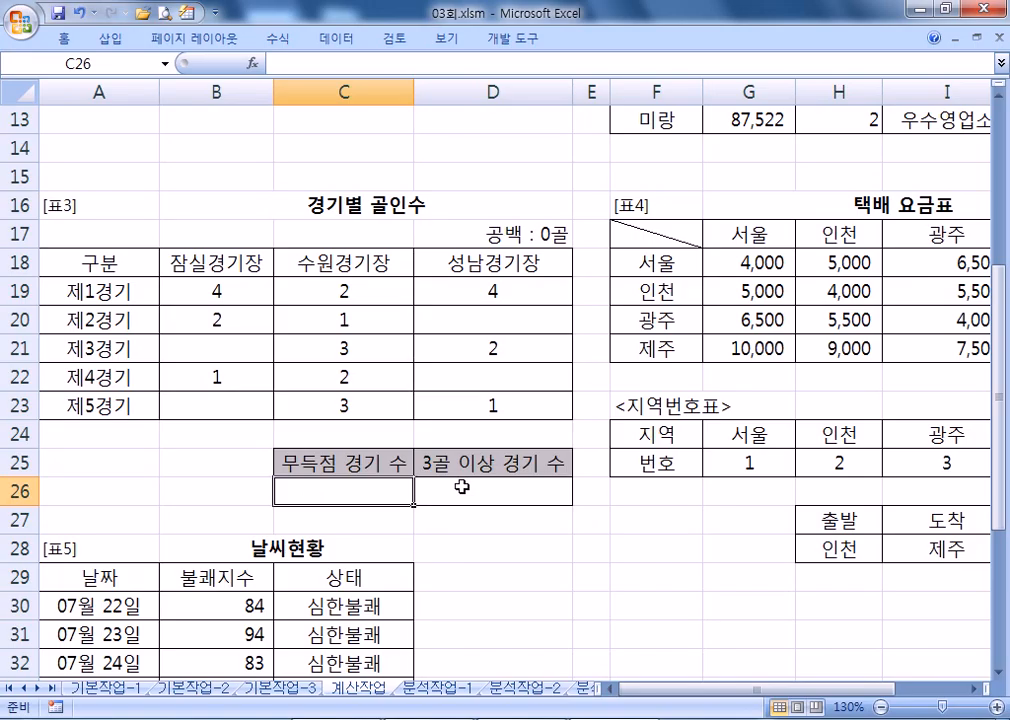
key("alt+Tab")
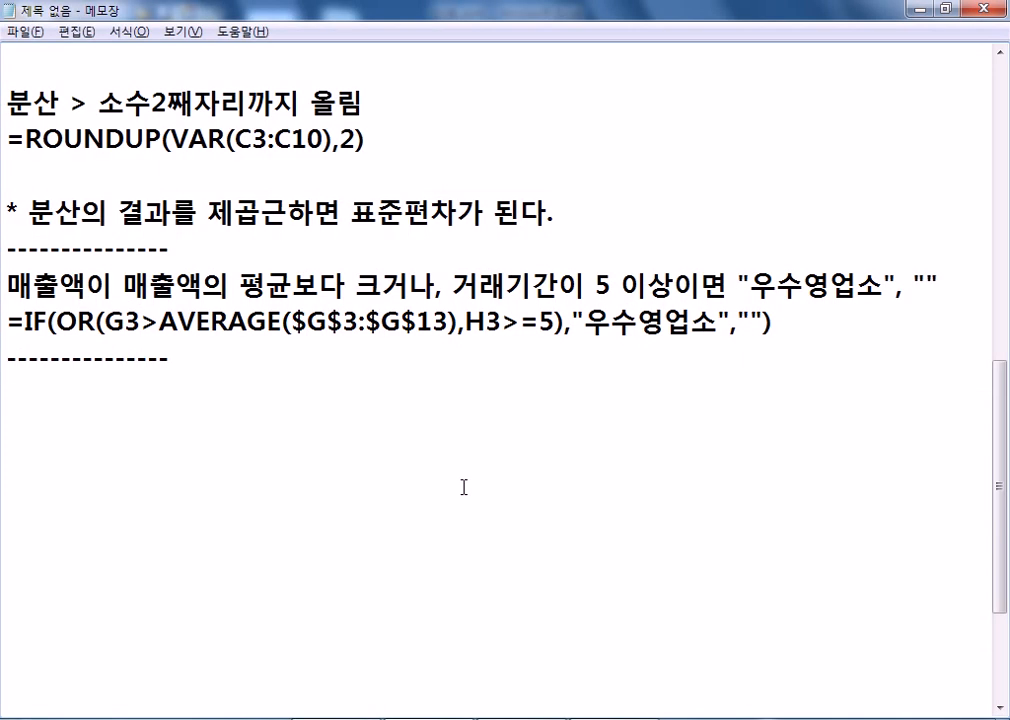
key("alt+Tab")
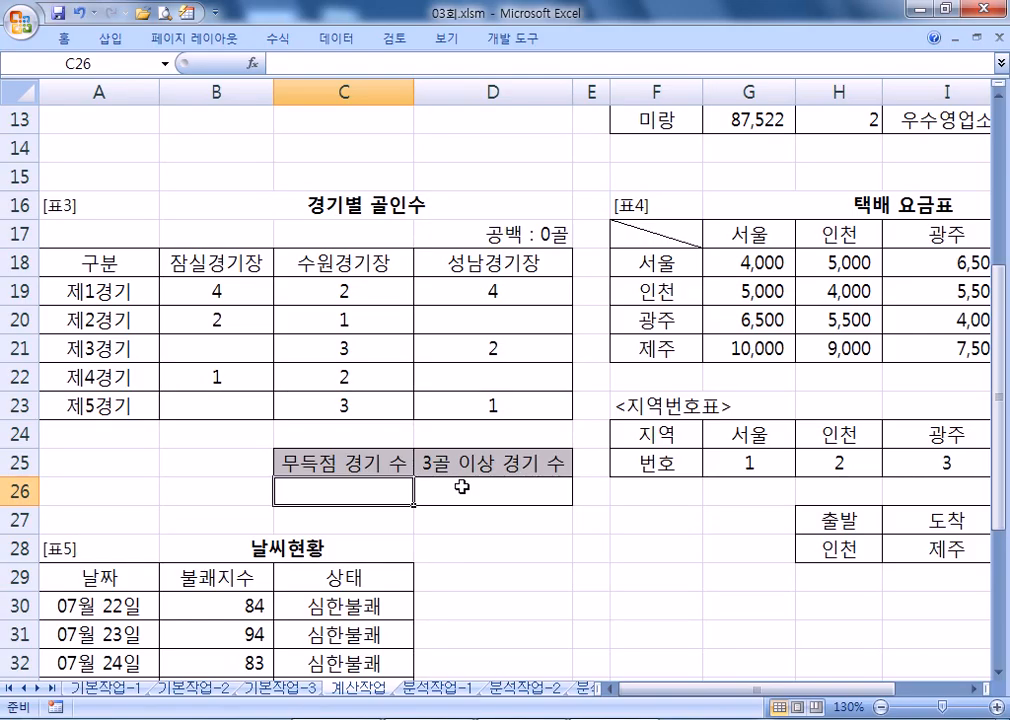
Enter =COUNTBLANK(B19:D23) in C26, counting 4 scoreless games
type("=COUNTBLA")
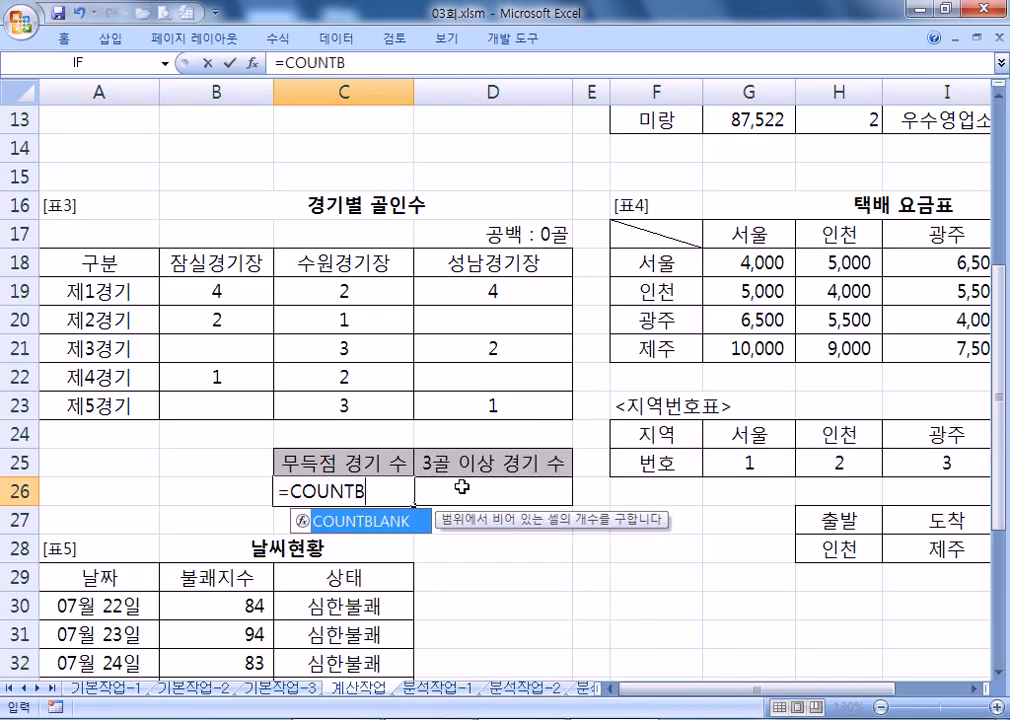
key("Tab")
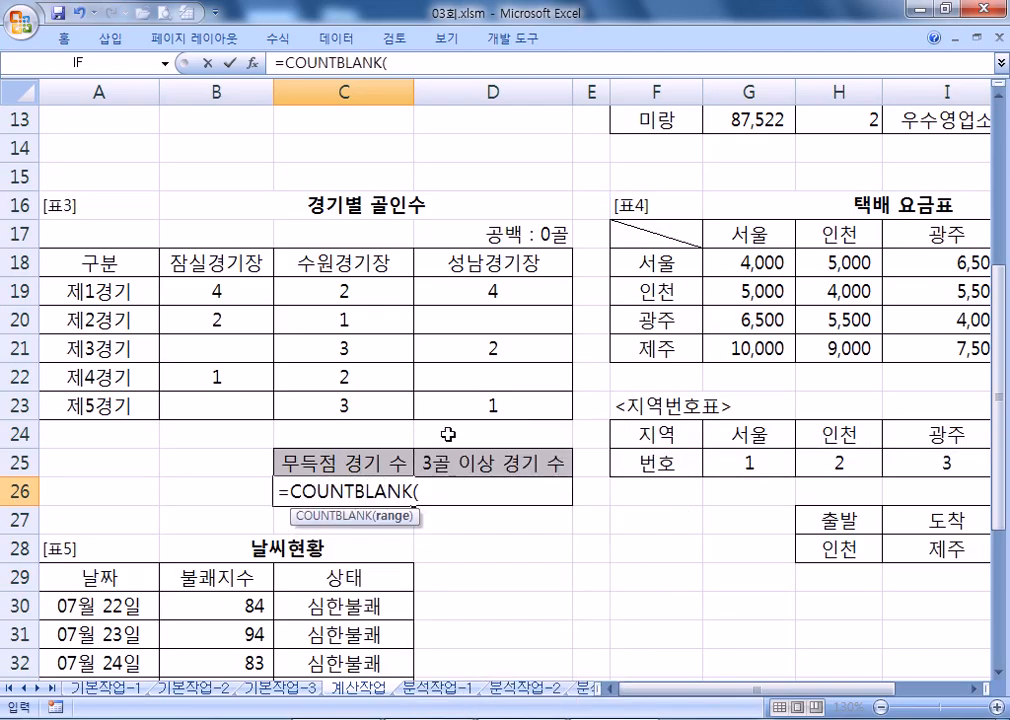
left_click_drag(255, 285, 452, 397)
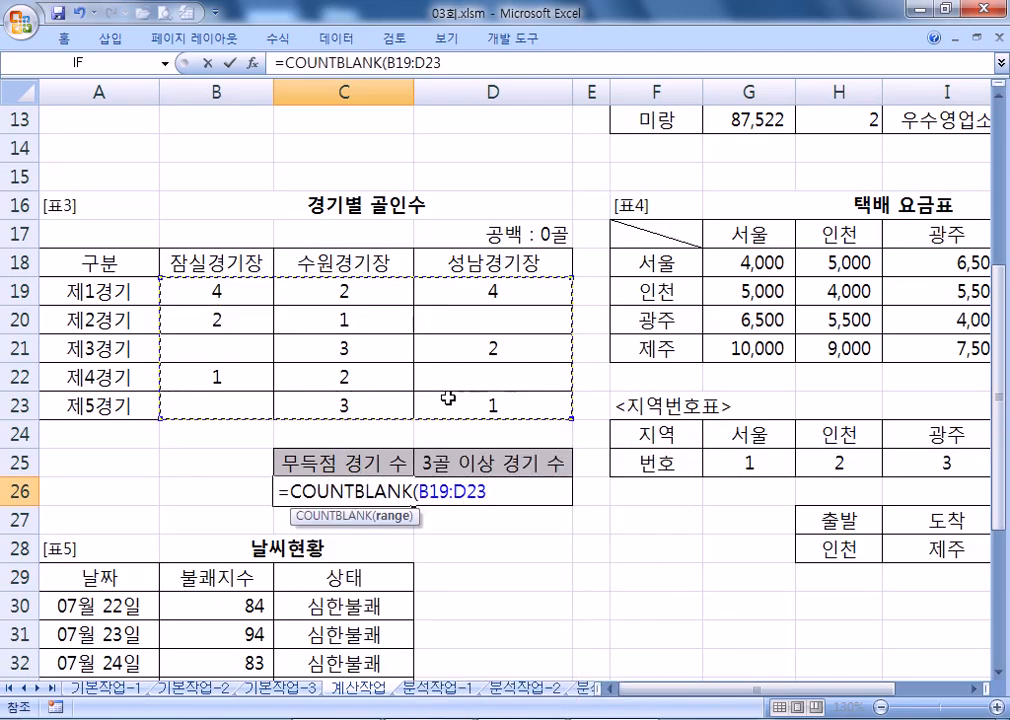
key("Return")
left_click(385, 492)
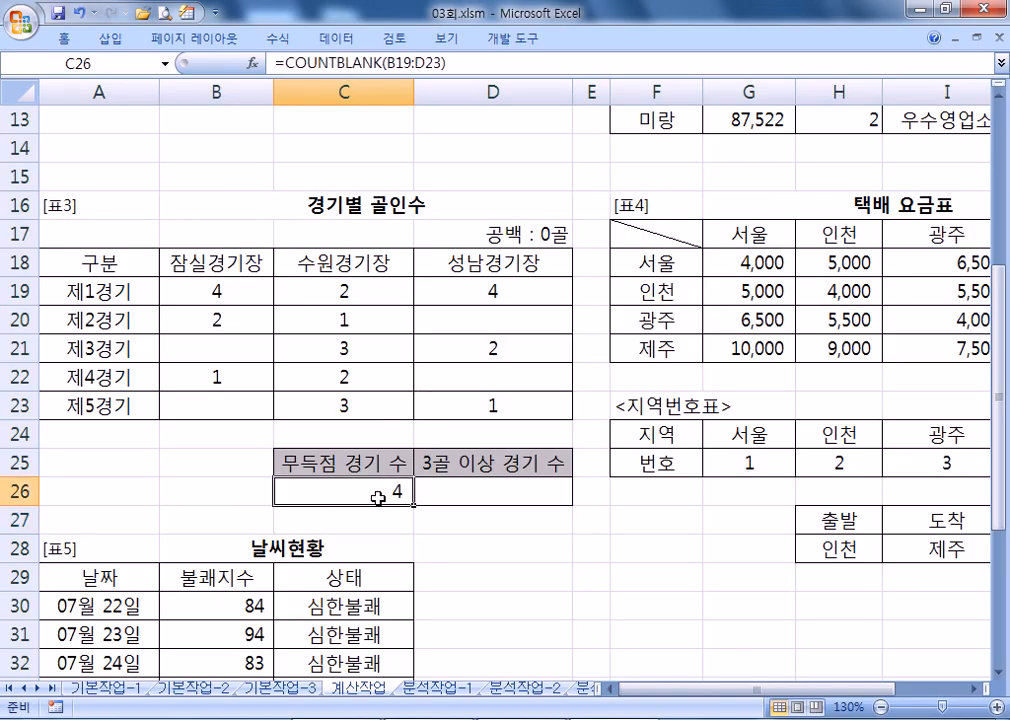
Enter =COUNTIF(B19:D23,">=3") in D26, counting 4 games with three or more goals
scroll(379, 495, "down", 1)
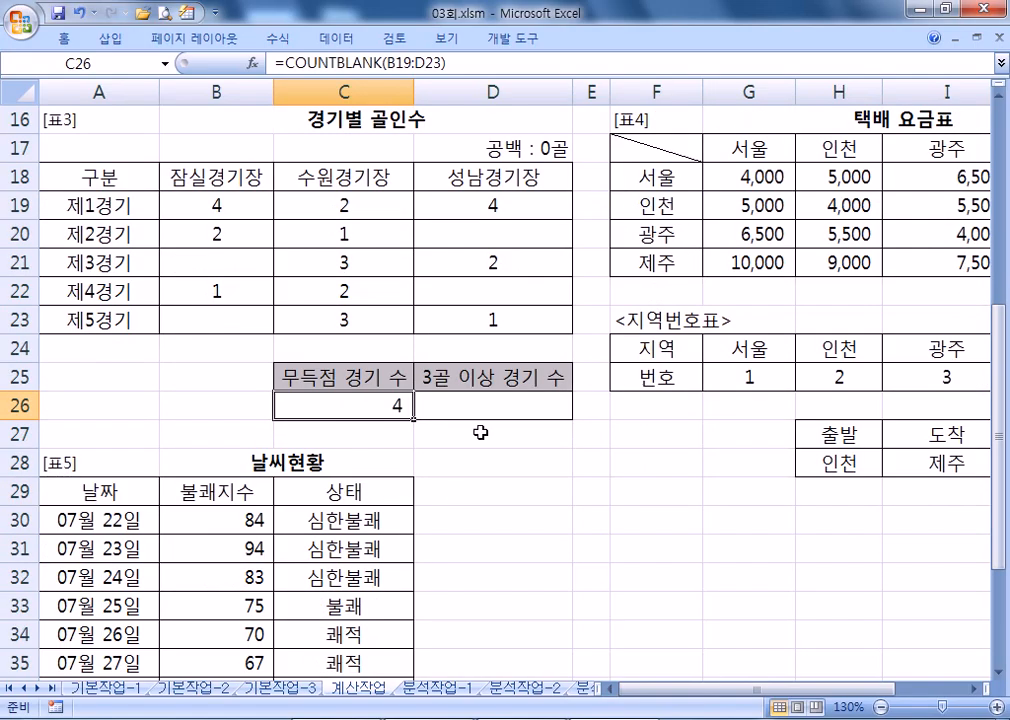
left_click(458, 406)
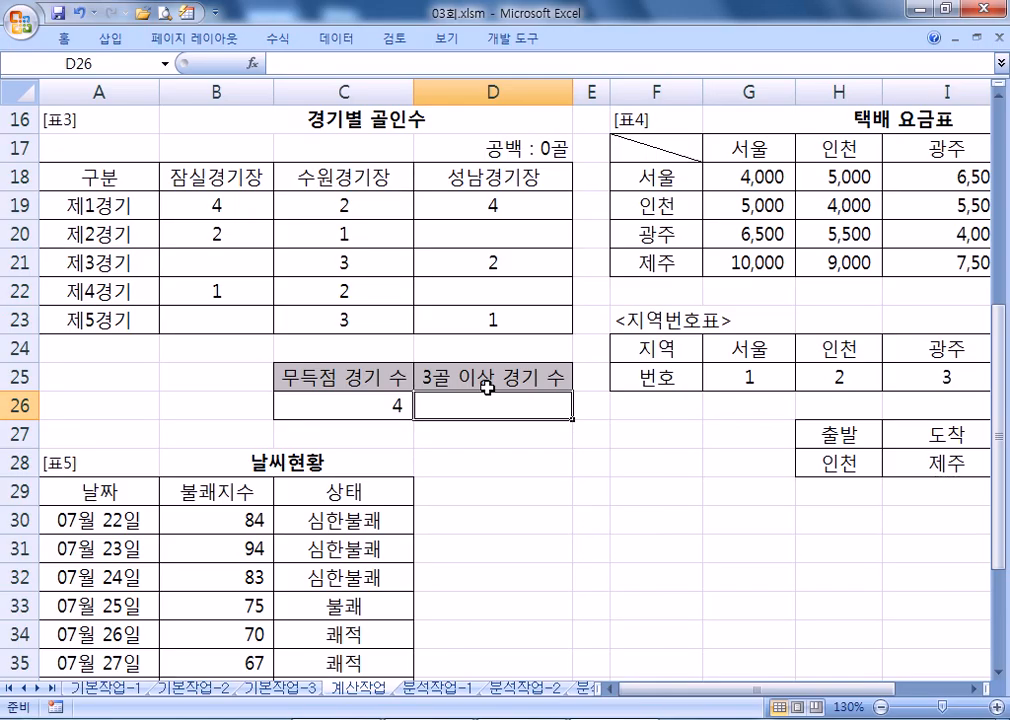
type("=COUNTIF(")
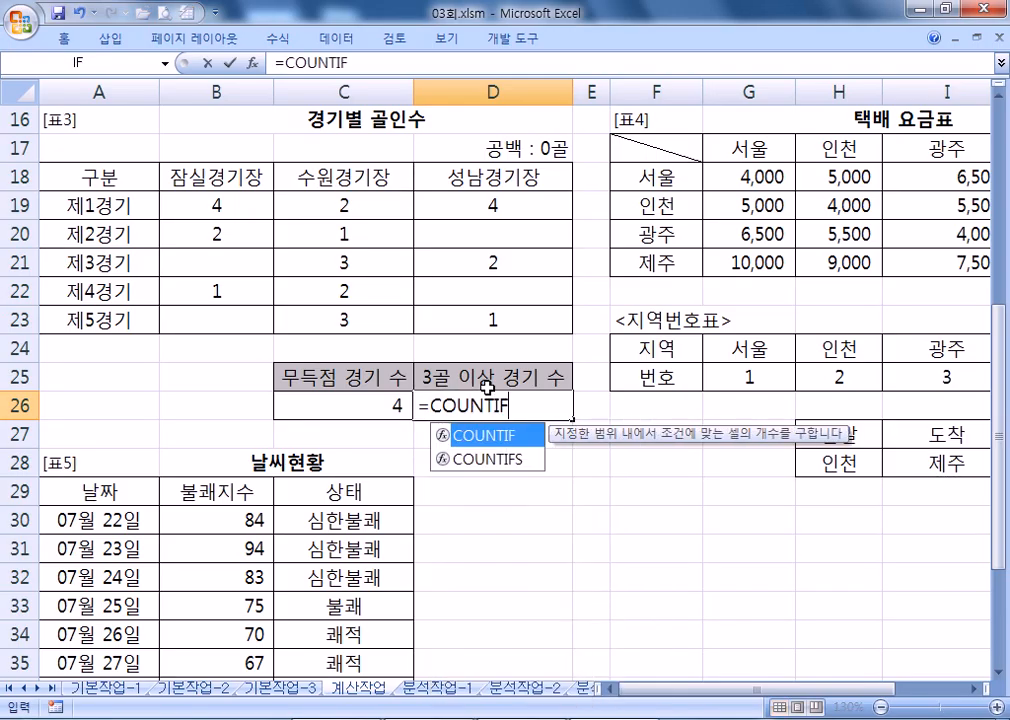
left_click_drag(241, 198, 490, 329)
type(",>=3")
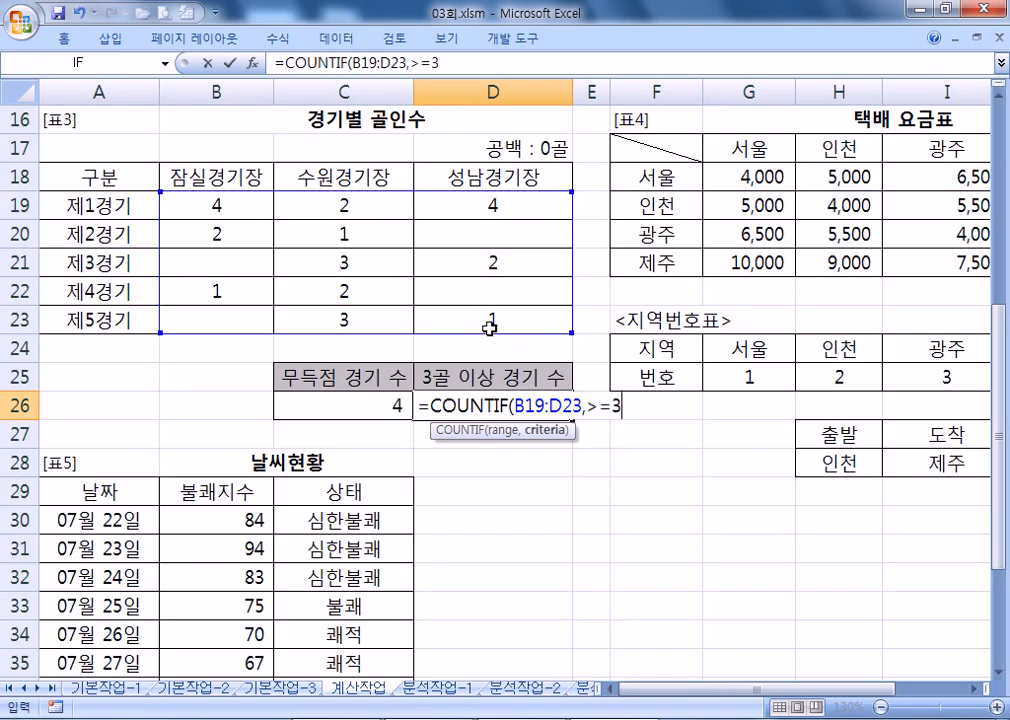
key("Return")
key("Return")
key("Left")
key("Left")
key("Left")
type("\"")
key("Right")
key("Right")
key("Right")
type("\")")
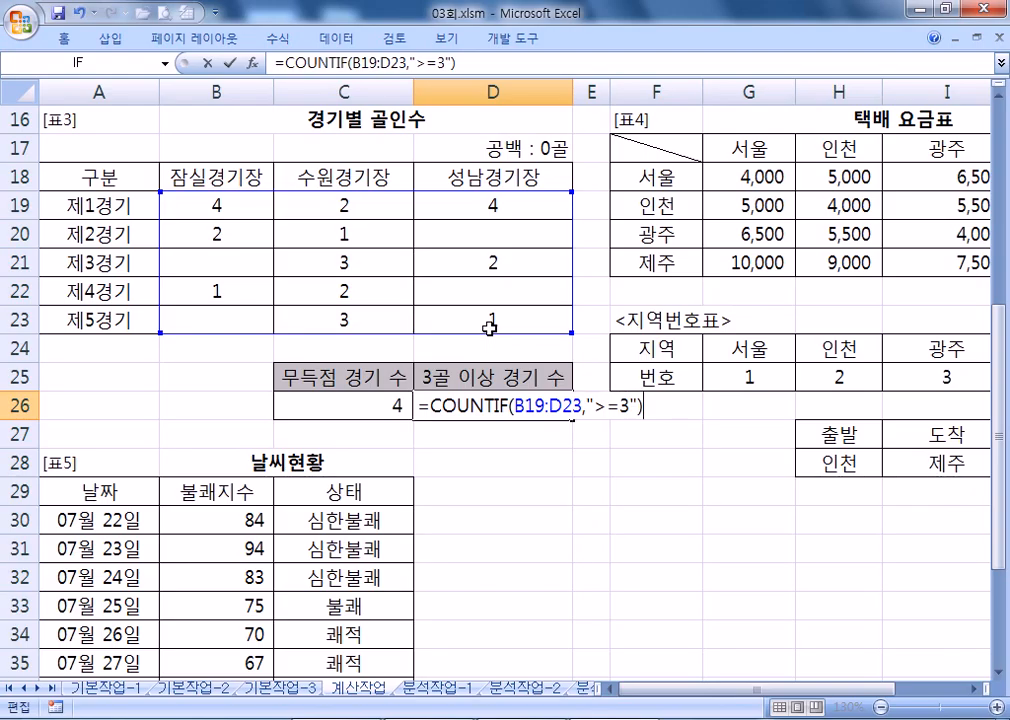
key("Return")
key("Up")
key("F2")
key("ctrl+Return")
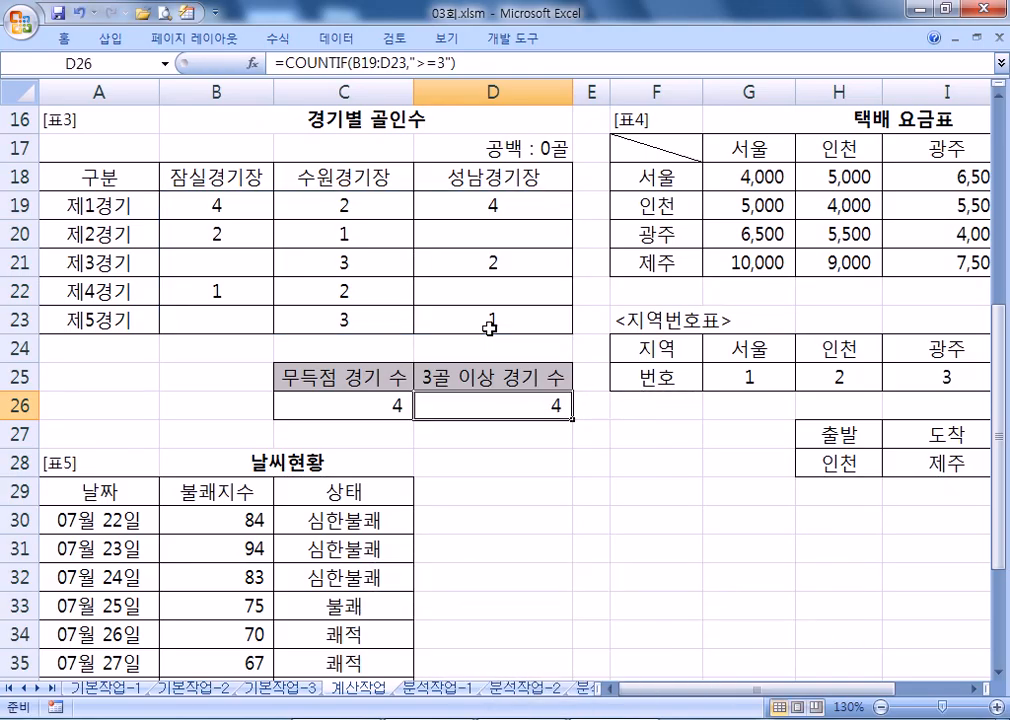
Locate the 인천-to-제주 fare of 9,000 and fill its cell yellow
key("Right")
key("Right")
key("Right")
key("Right")
key("Right")
key("Right")
key("Right")
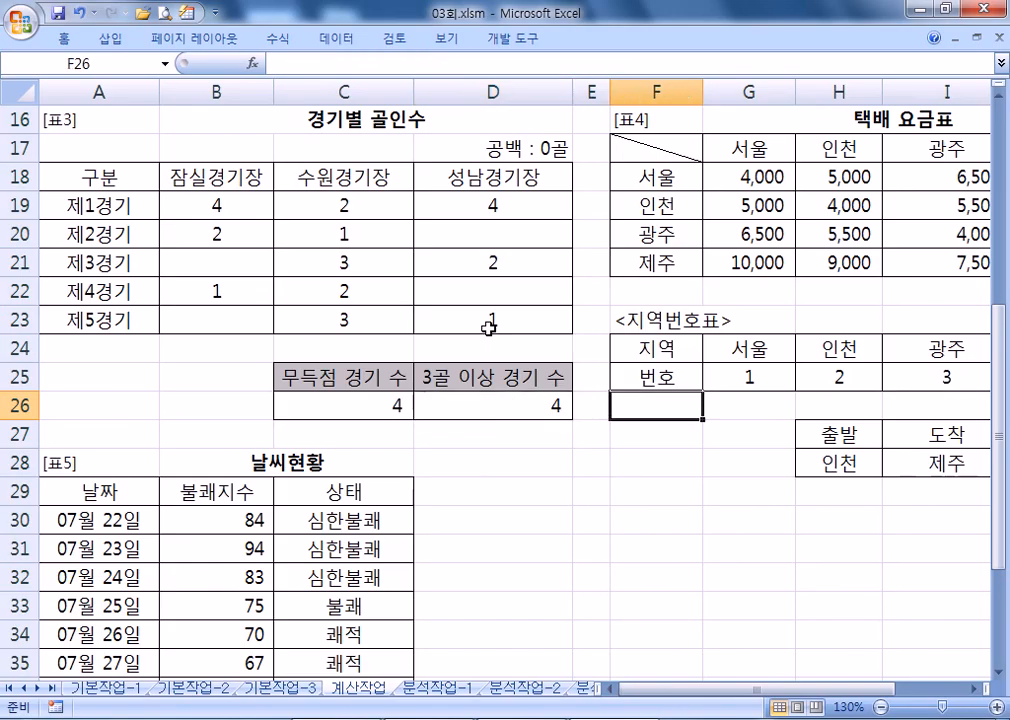
key("Right")
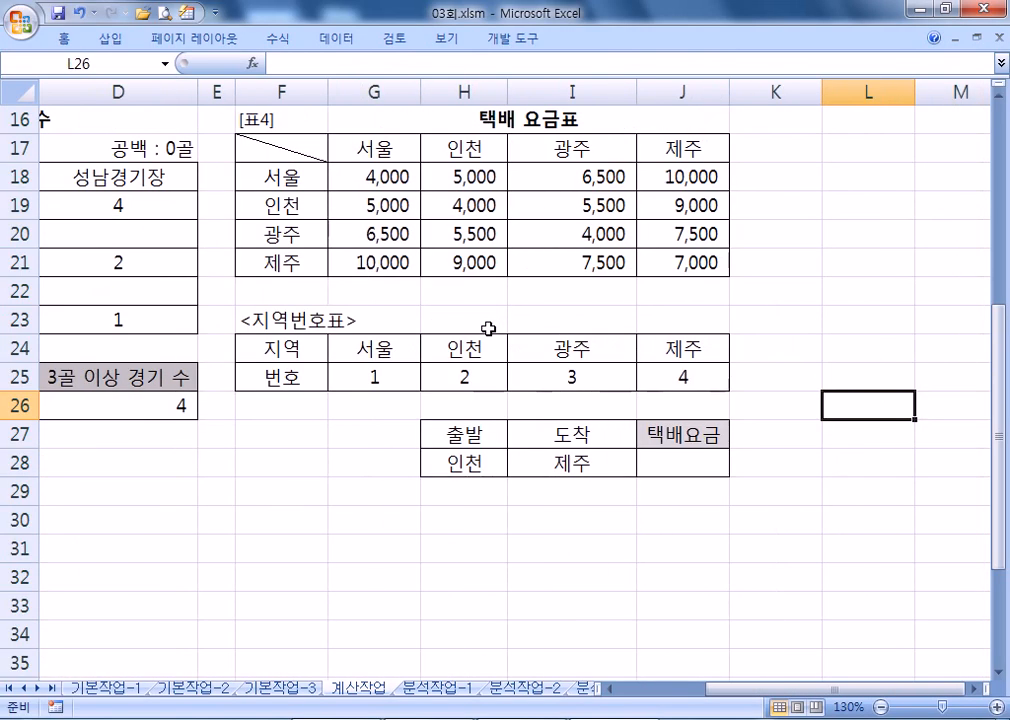
key("Right")
key("Left")
key("Left")
key("Down")
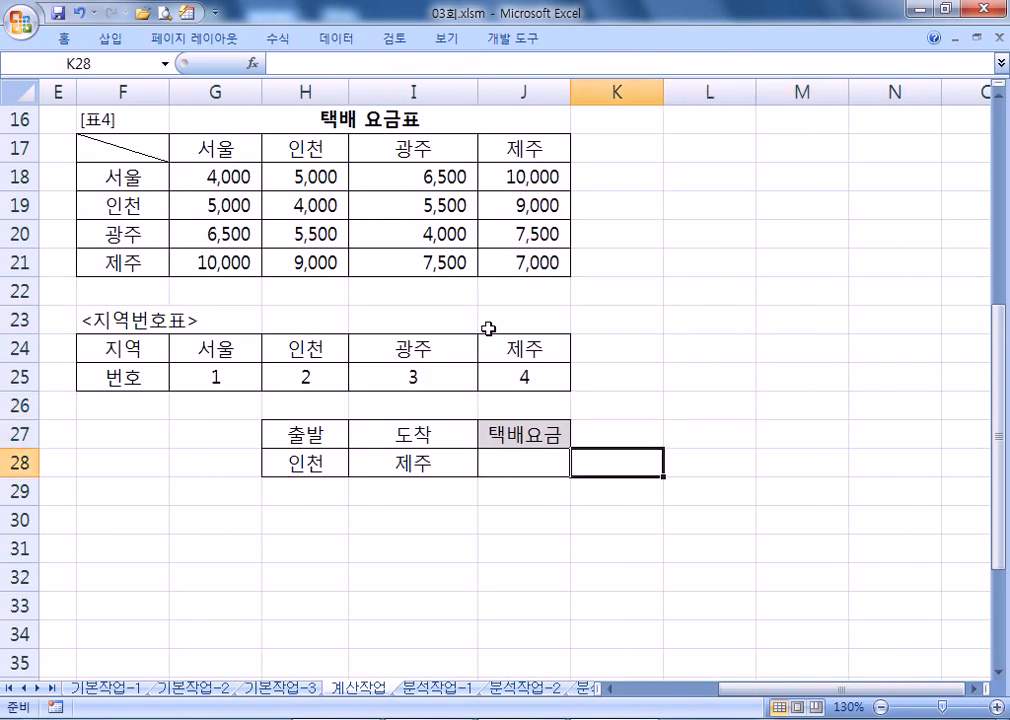
key("Down")
key("Left")
left_click(113, 205)
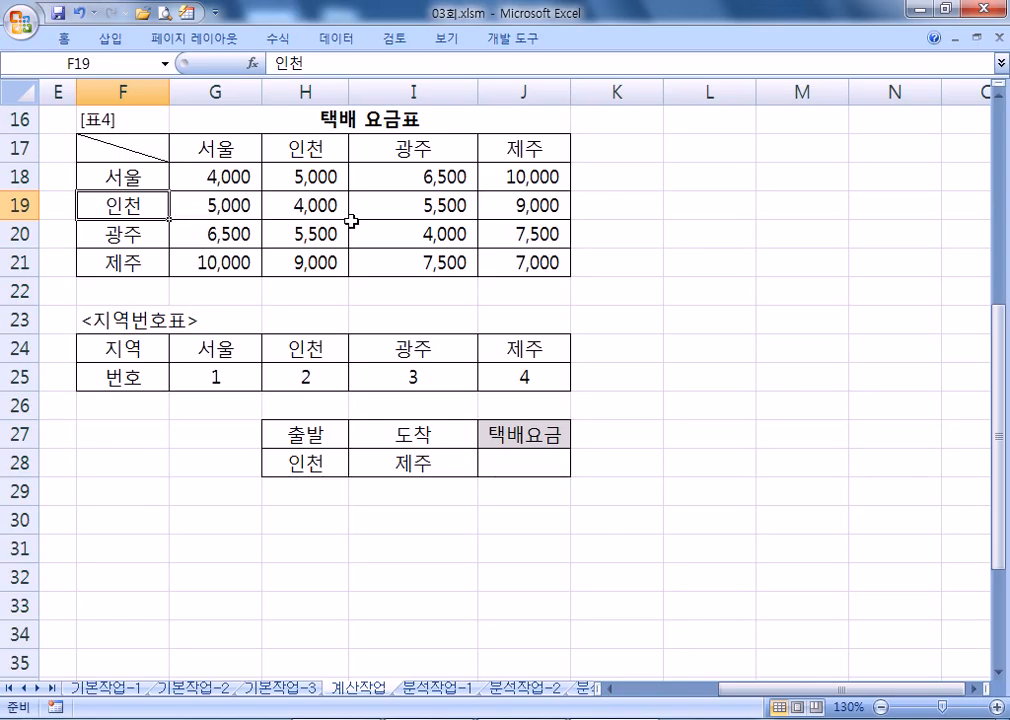
left_click(520, 207)
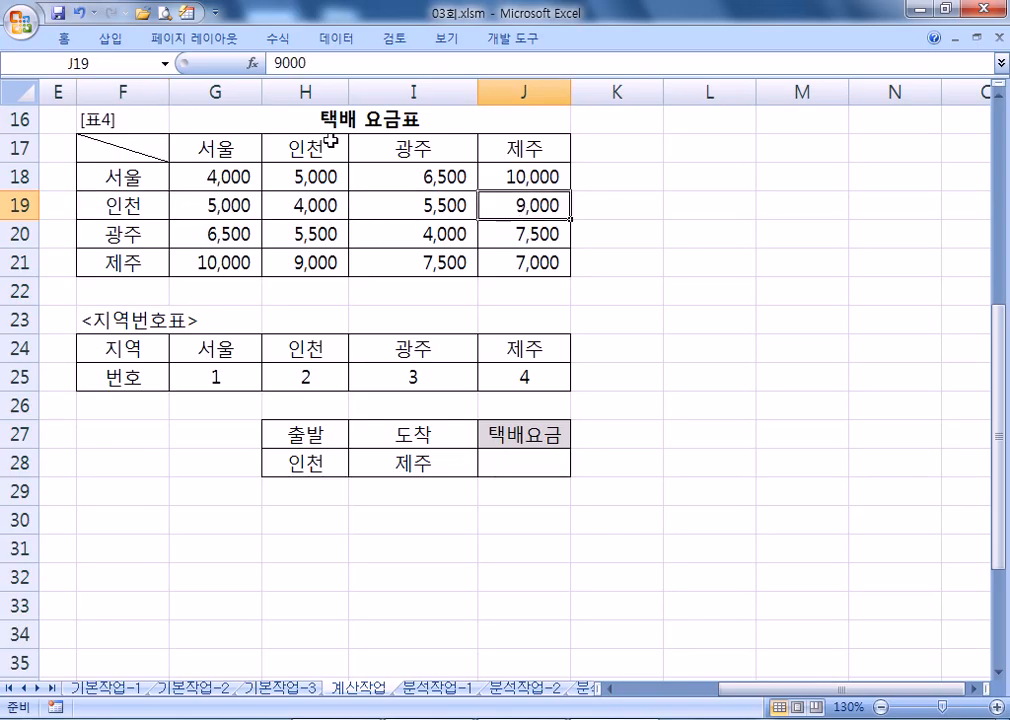
right_click(503, 205)
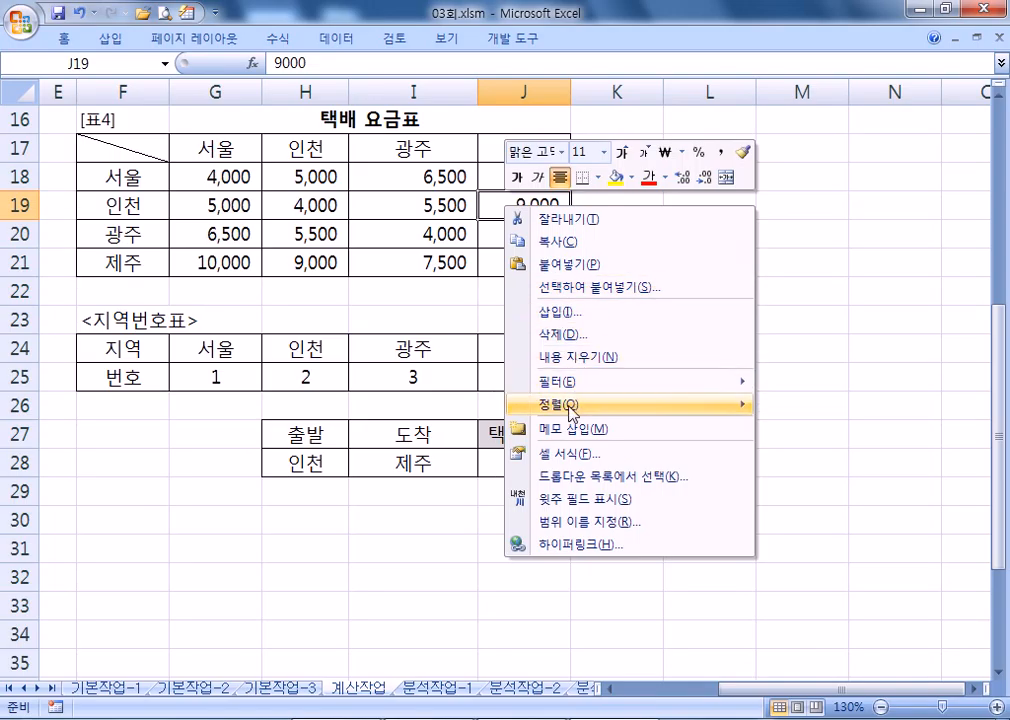
left_click(615, 177)
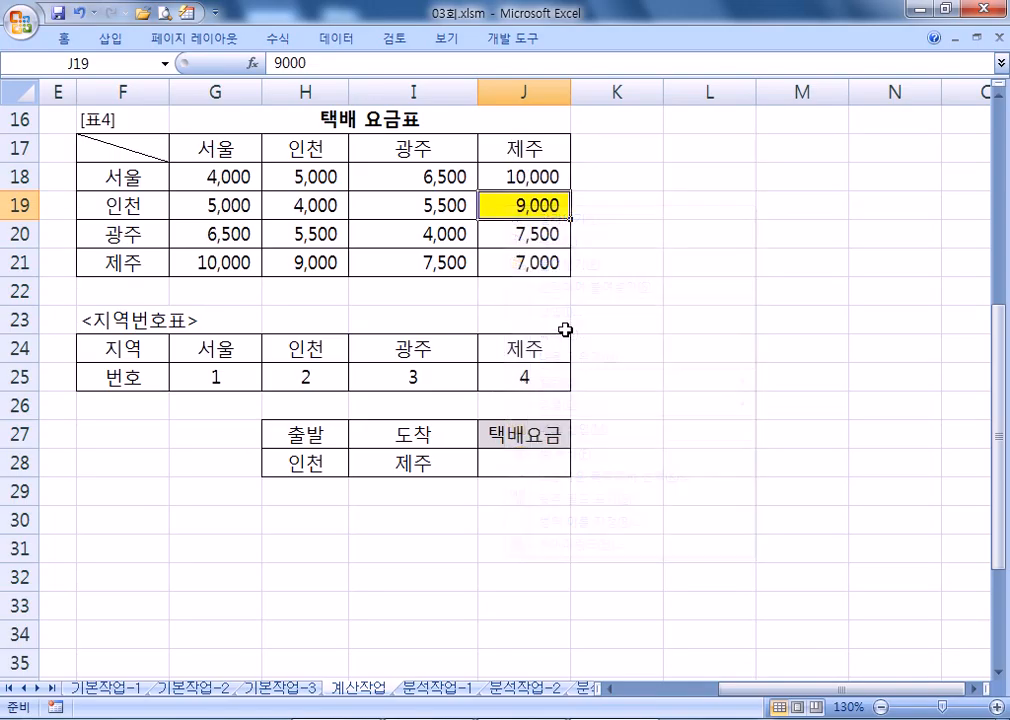
left_click(523, 463)
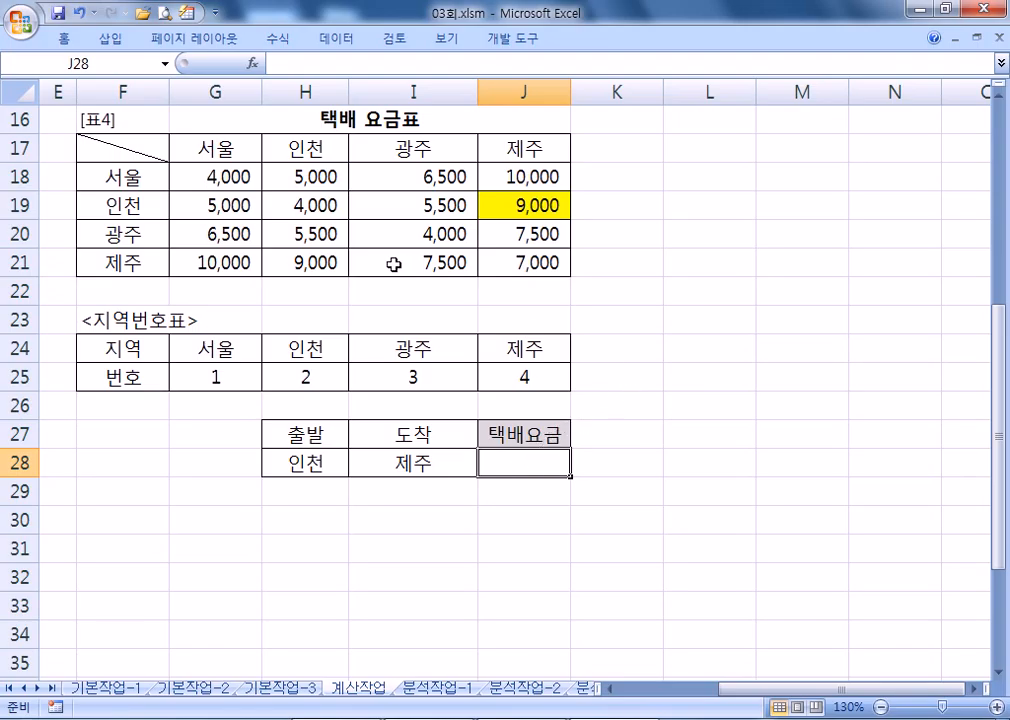
Shade the whole fare table G18:J21 yellow
left_click_drag(207, 167, 505, 261)
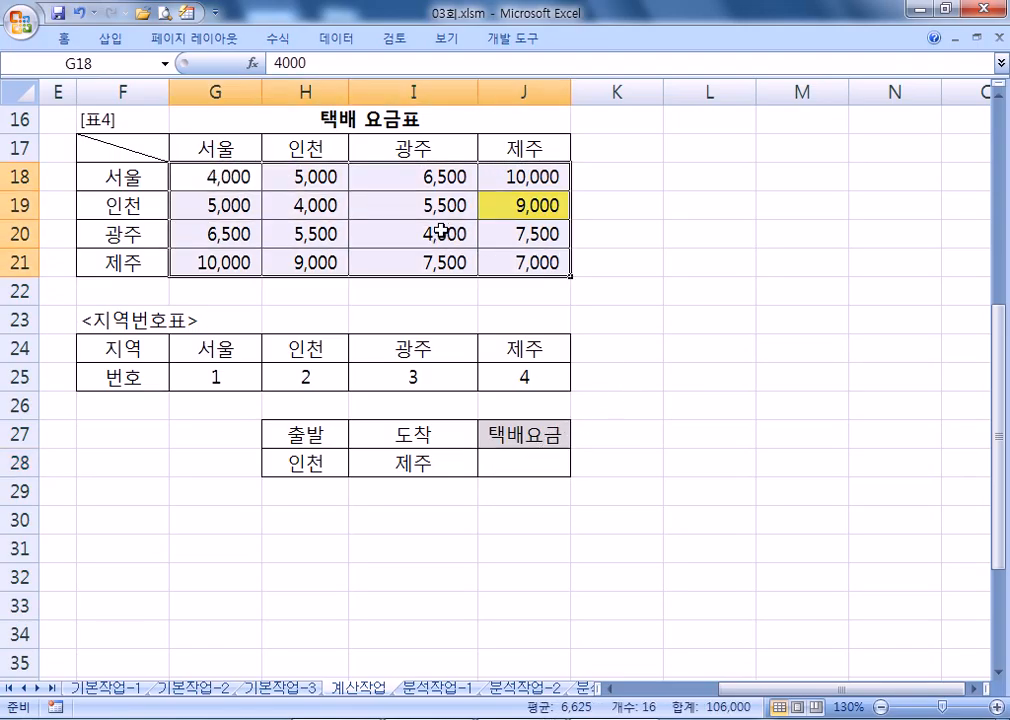
right_click(386, 184)
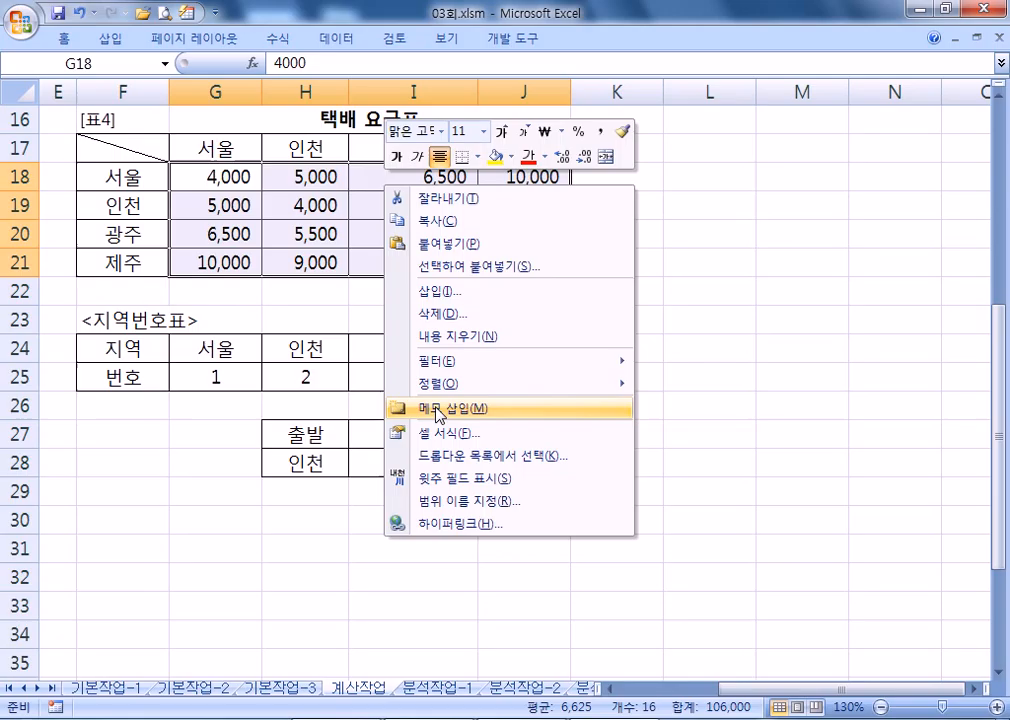
left_click(495, 156)
Fill J19's 9,000 fare cell red
left_click(527, 207)
right_click(527, 207)
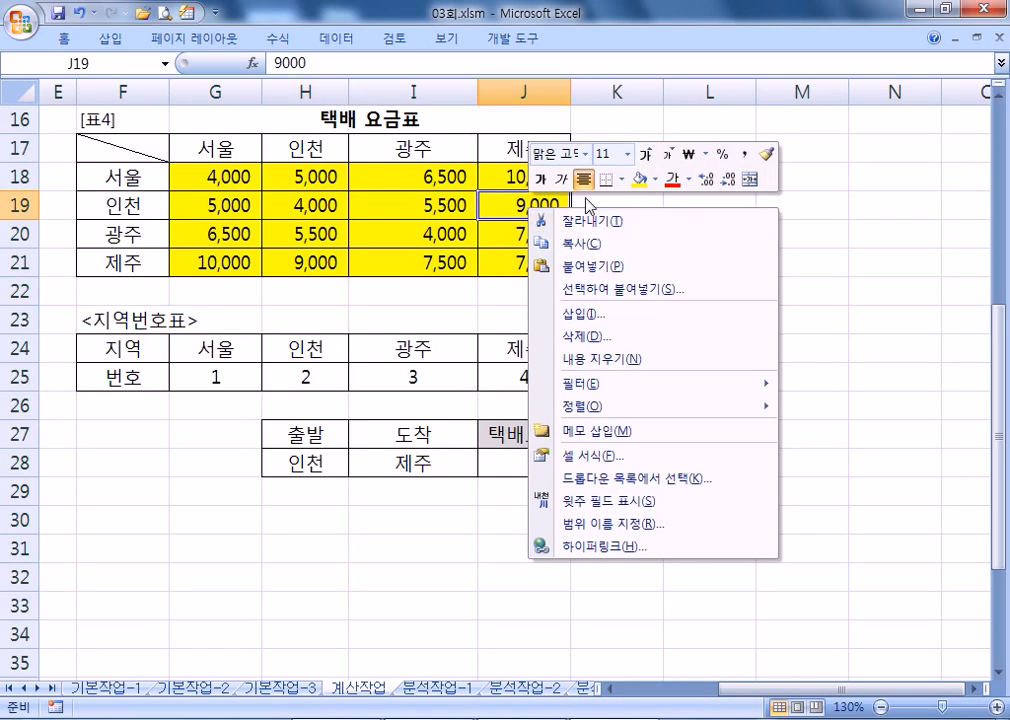
left_click(655, 179)
left_click(655, 331)
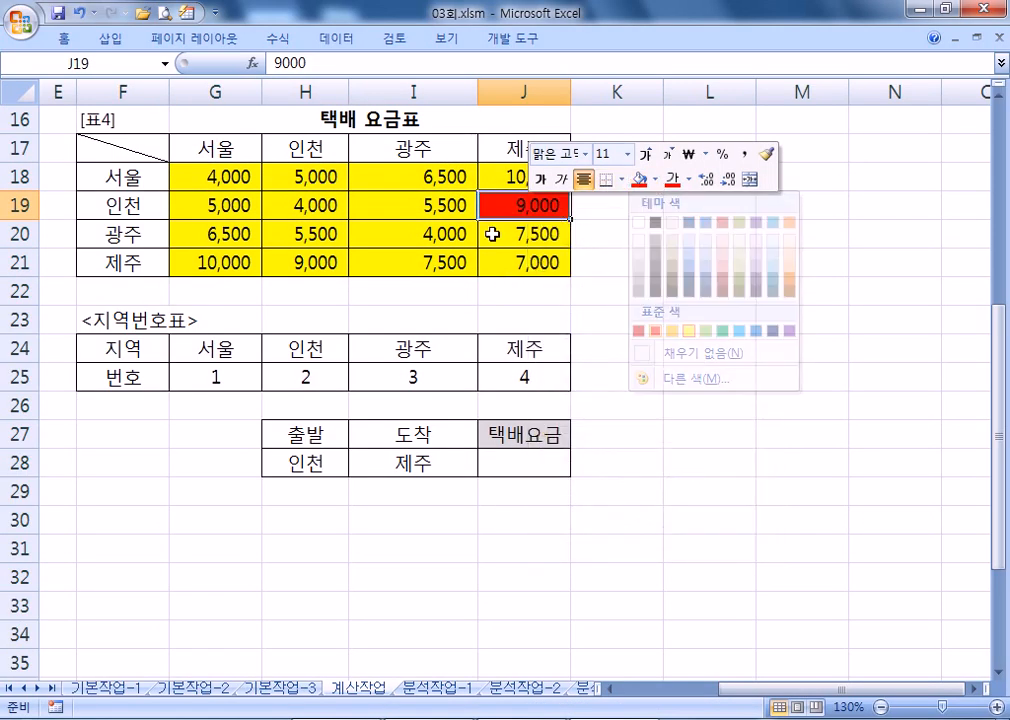
left_click(706, 232)
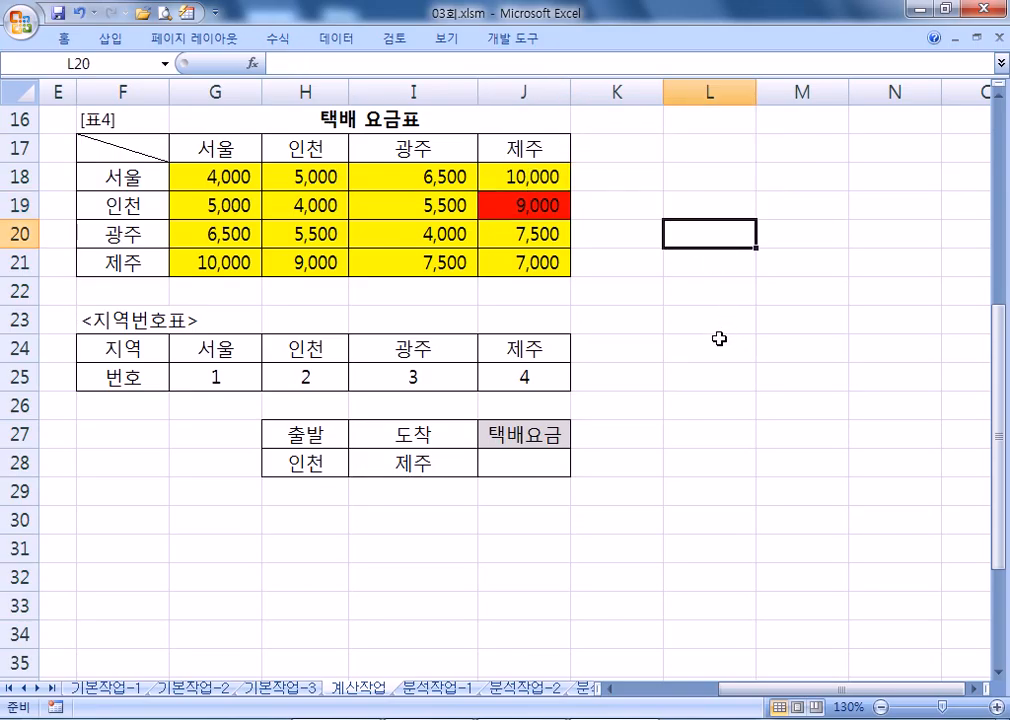
Enter =INDEX(G18:J21,2,4) in L18 as a practice formula
key("Up")
key("Up")
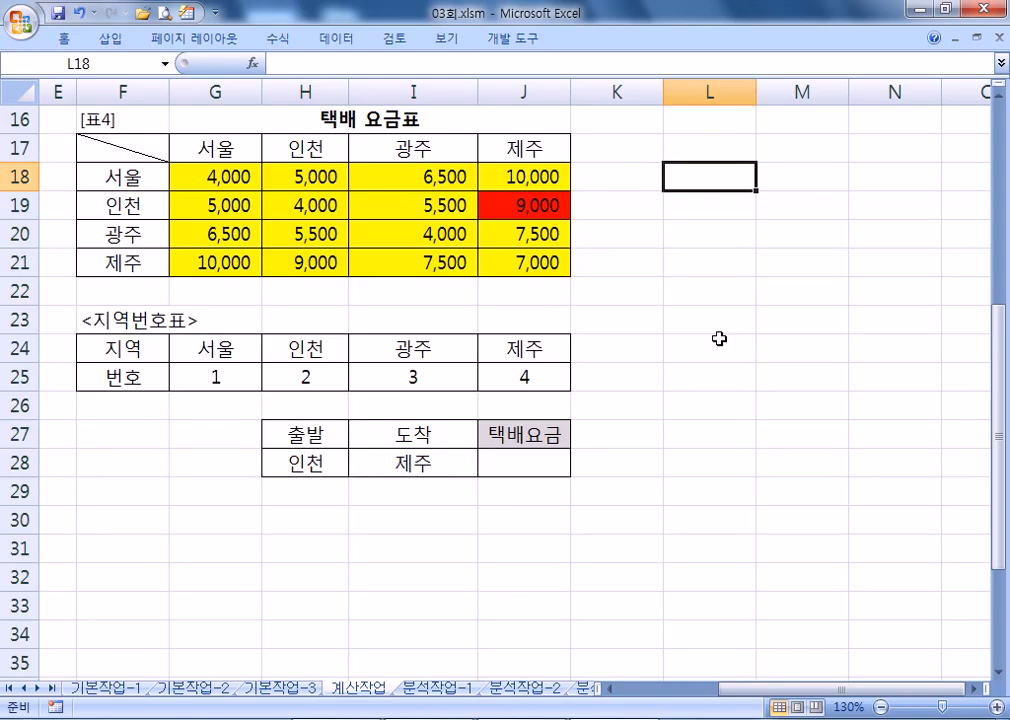
type("=")
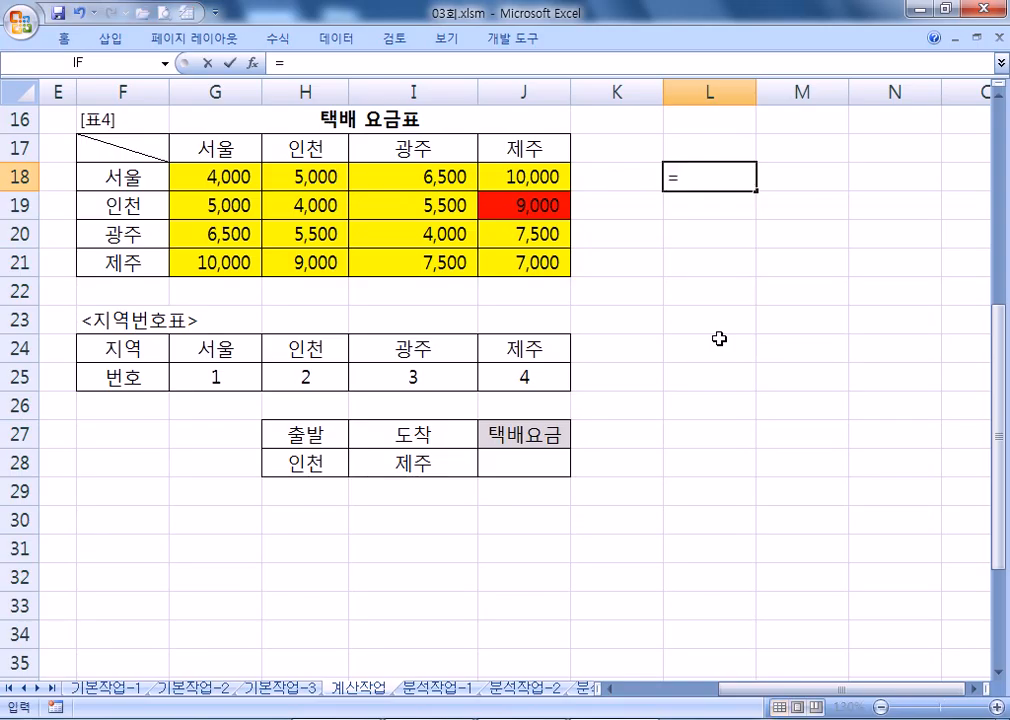
type("INDEX(")
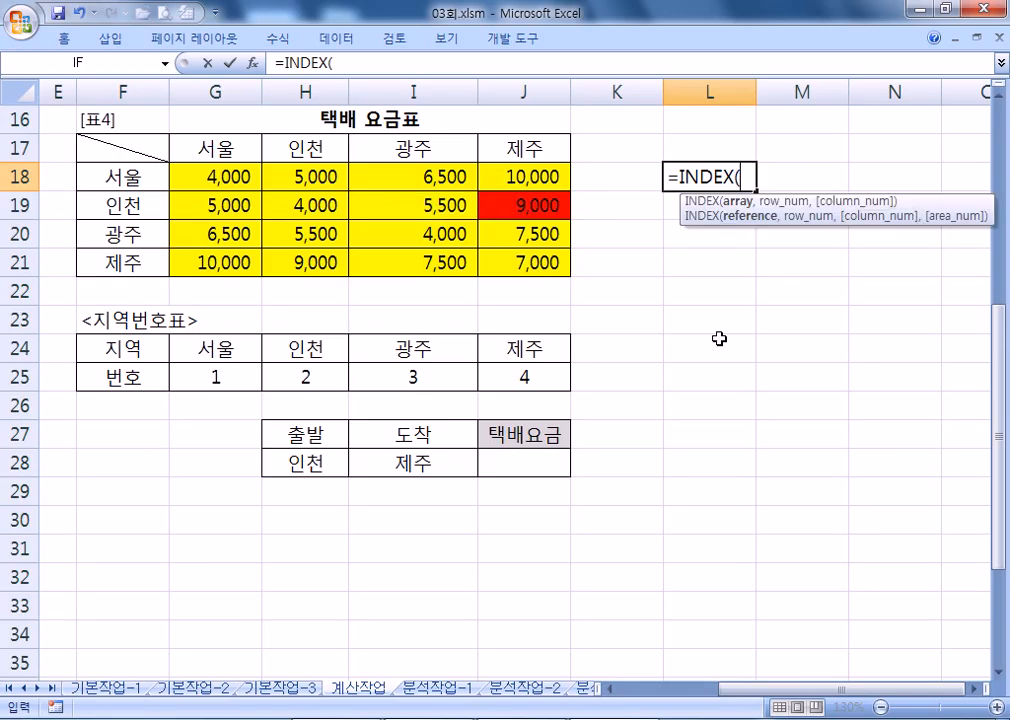
left_click_drag(215, 177, 492, 272)
type(",2,")
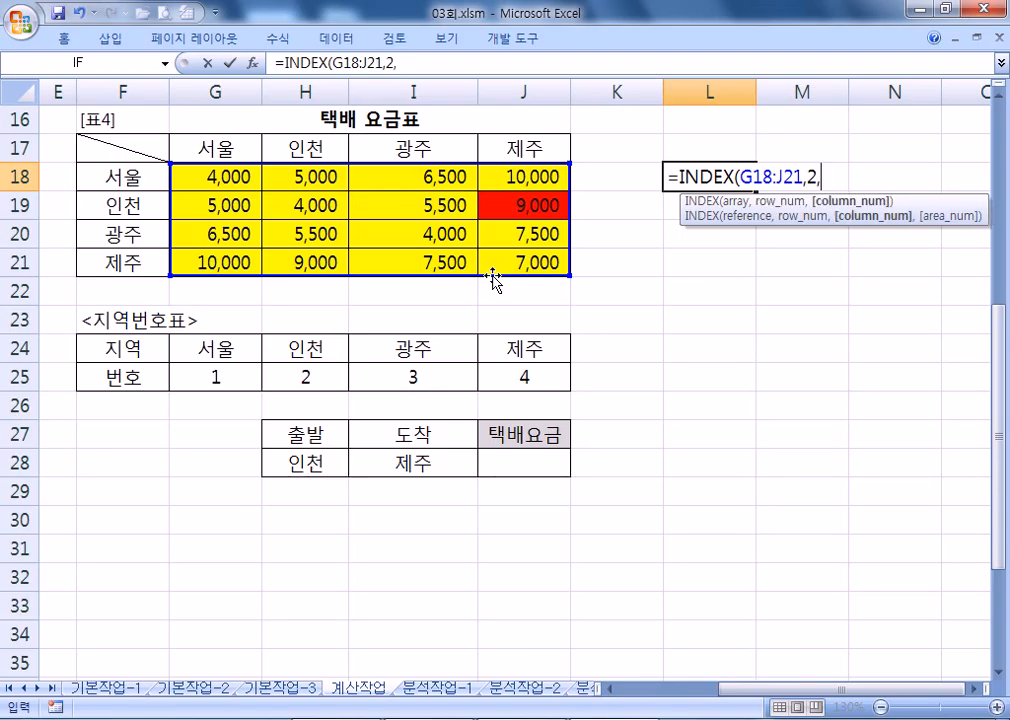
type("4)")
key("Return")
key("Up")
key("F2")
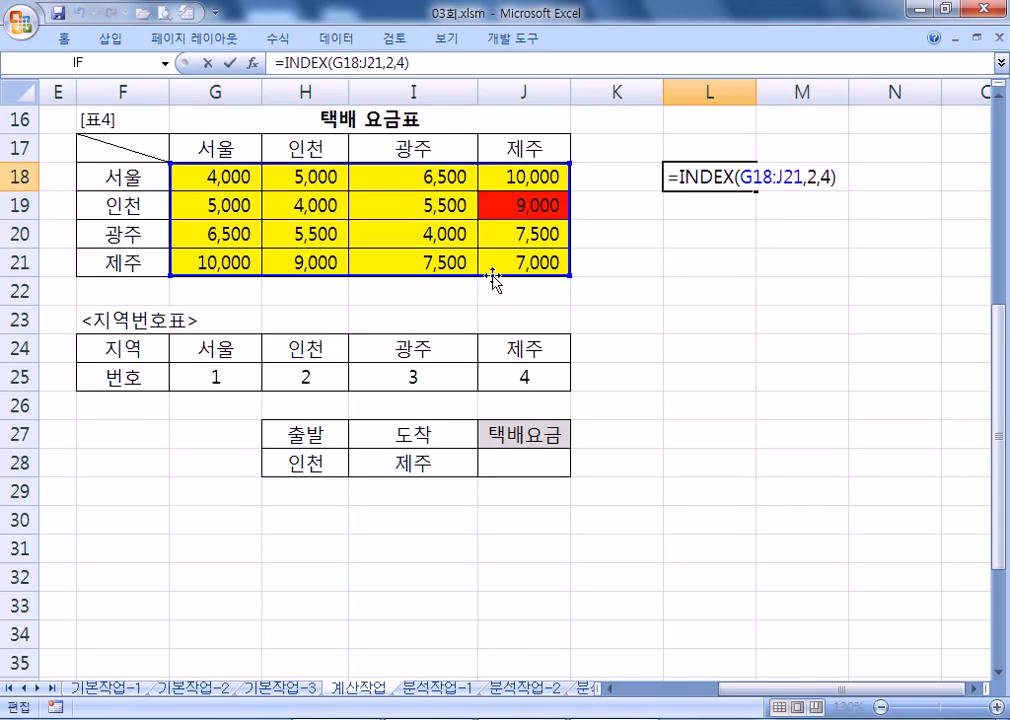
key("Return")
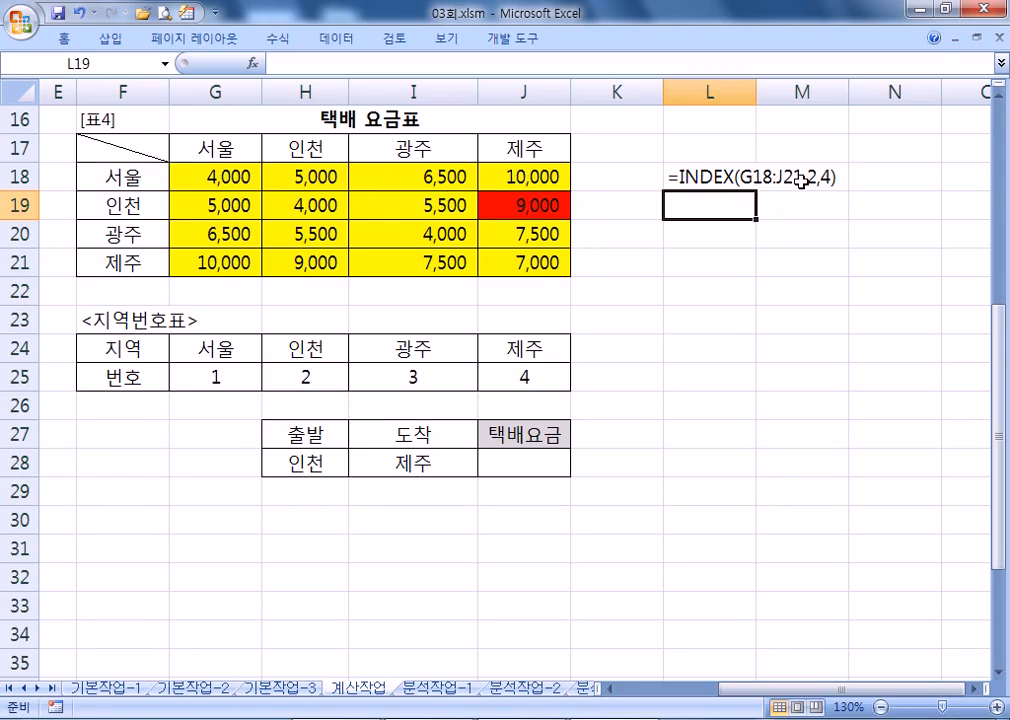
Edit L18's note to read =INDEX(G18:J21, 2, 4) with spaced arguments
left_click(730, 177)
double_click(814, 177)
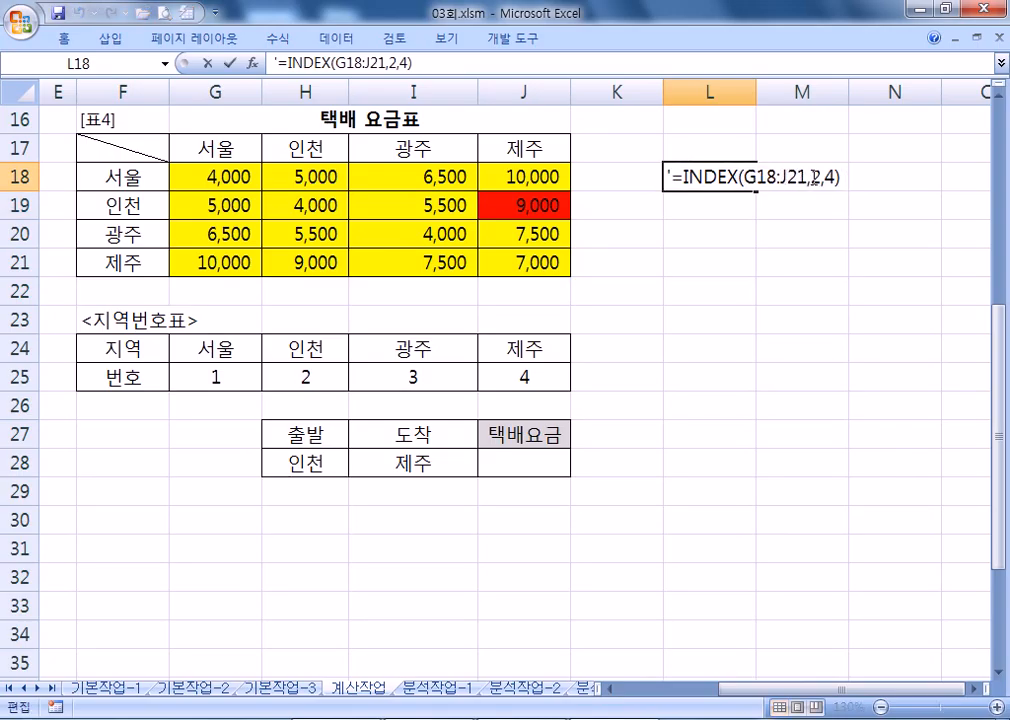
key("Right")
key("Right")
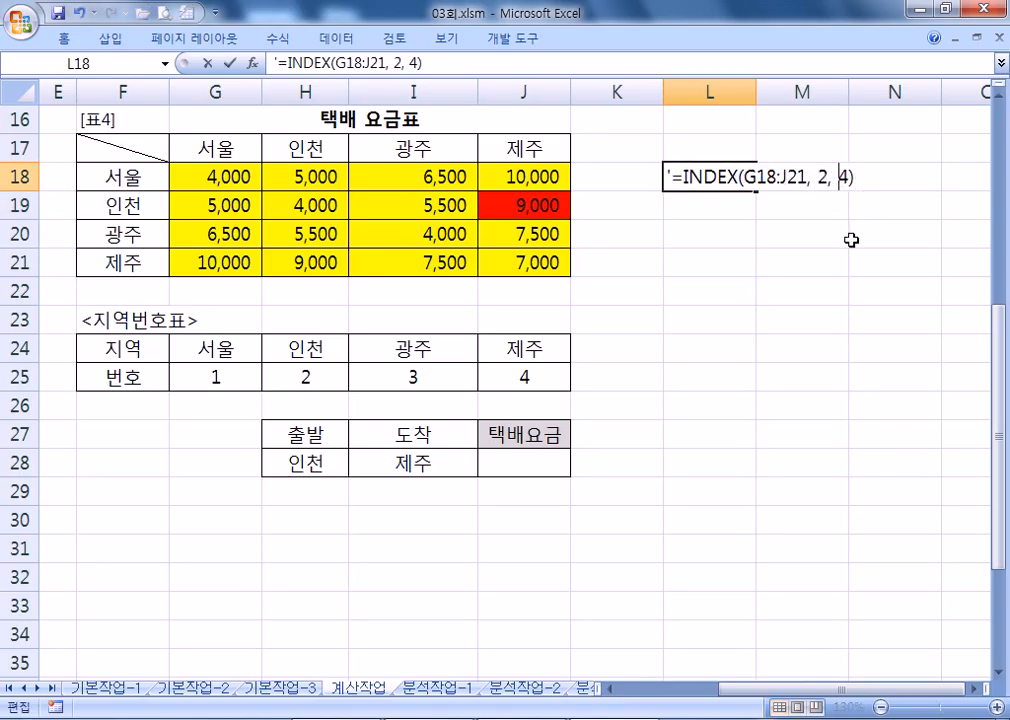
key("Return")
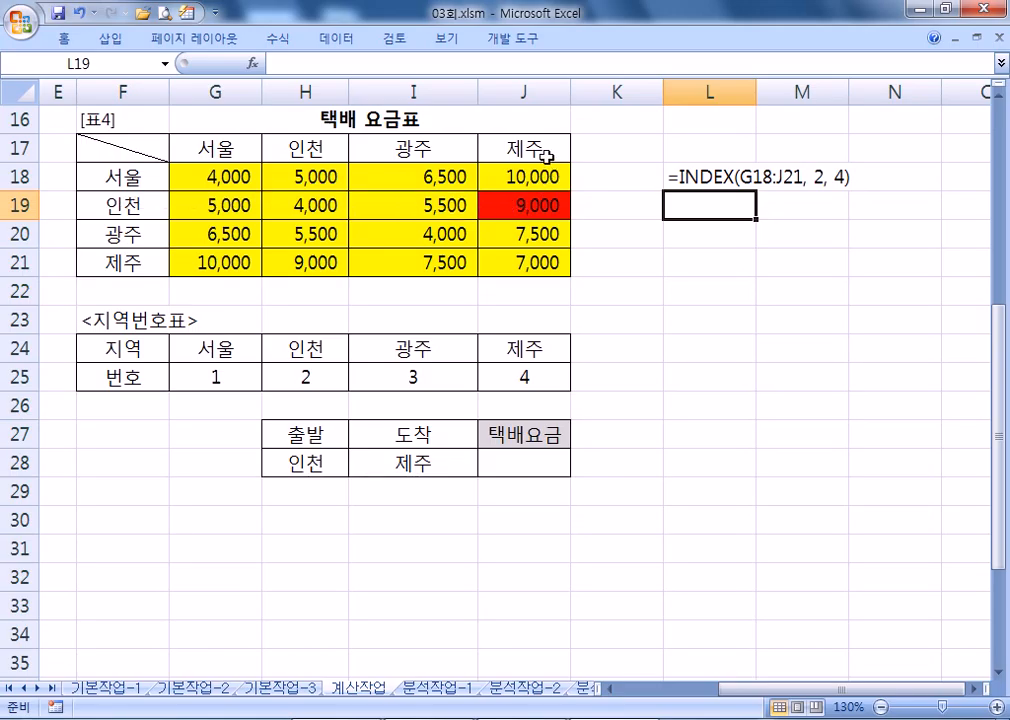
Trace the 9,000 fare against the 인천 departure and 제주 destination cells
left_click(541, 206)
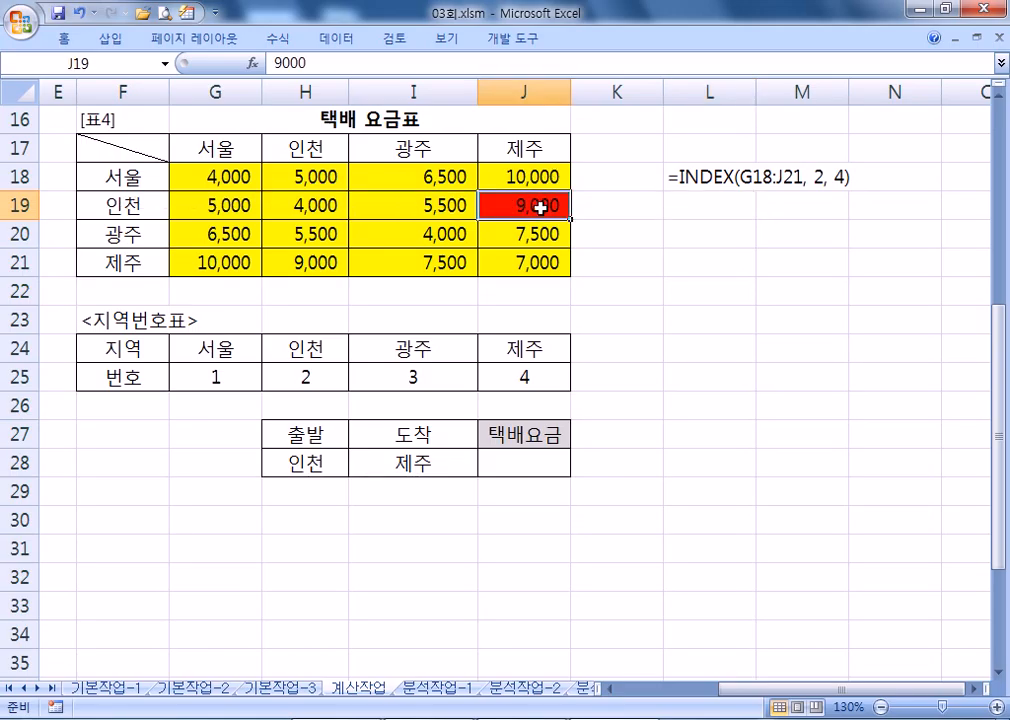
left_click(336, 462)
left_click(410, 461)
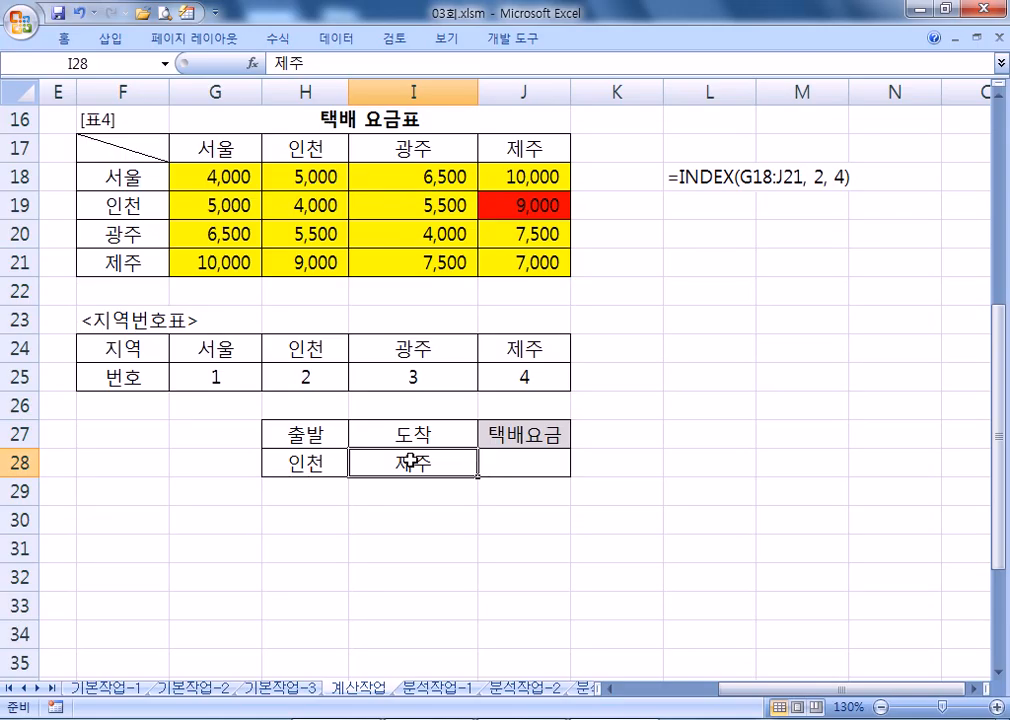
left_click_drag(314, 145, 315, 263)
left_click(315, 263)
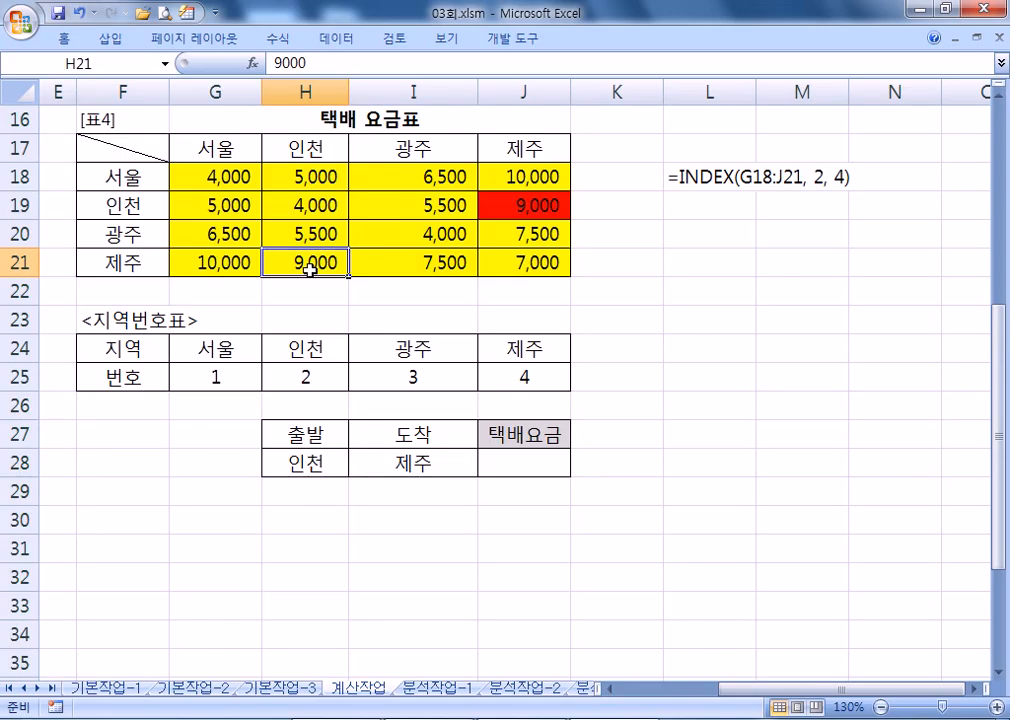
Copy the note to L19 and change it to =INDEX(G18:J21, 4, 2)
left_click(672, 178)
key("ctrl+c")
left_click(672, 207)
key("ctrl+v")
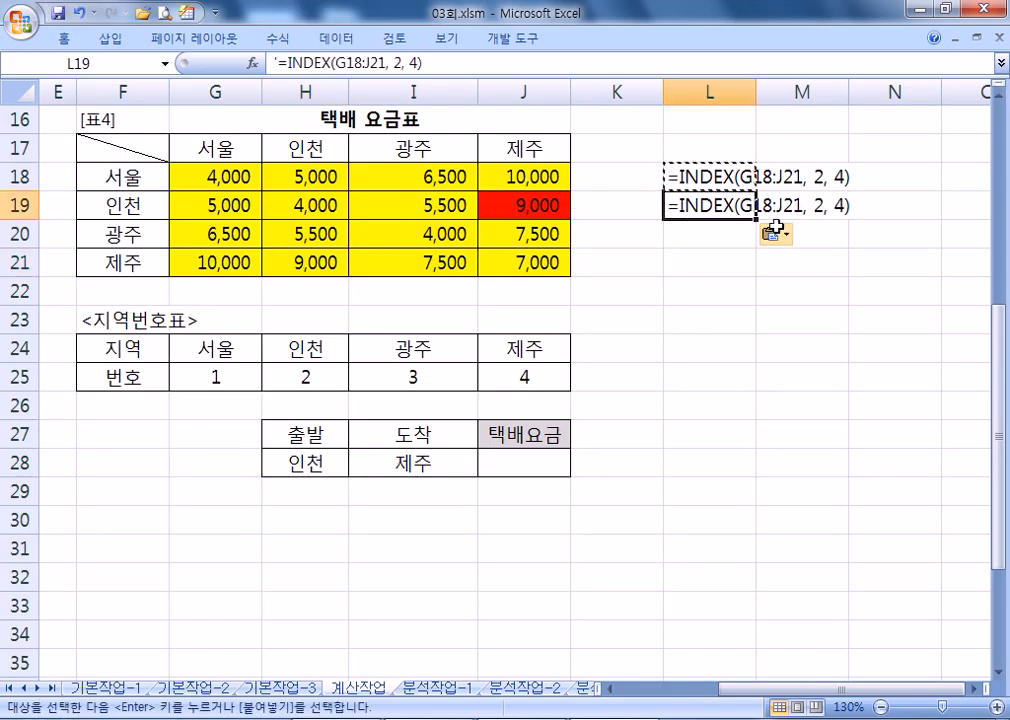
key("Escape")
double_click(818, 208)
left_click(711, 203)
double_click(711, 203)
double_click(822, 205)
type("4")
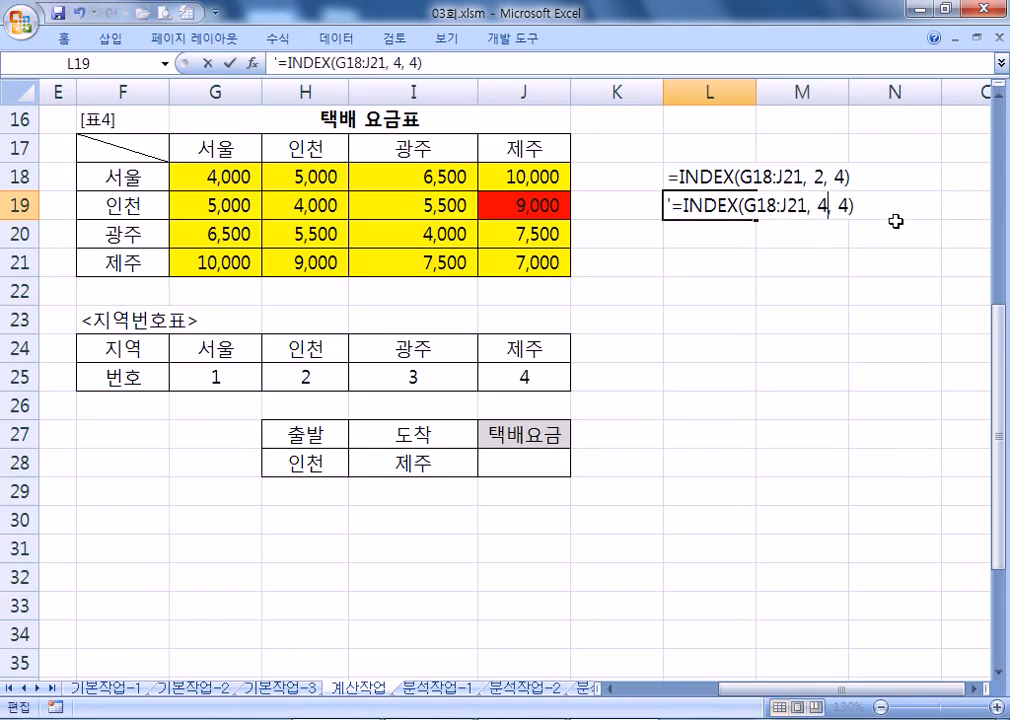
key("Delete")
type("2")
key("Return")
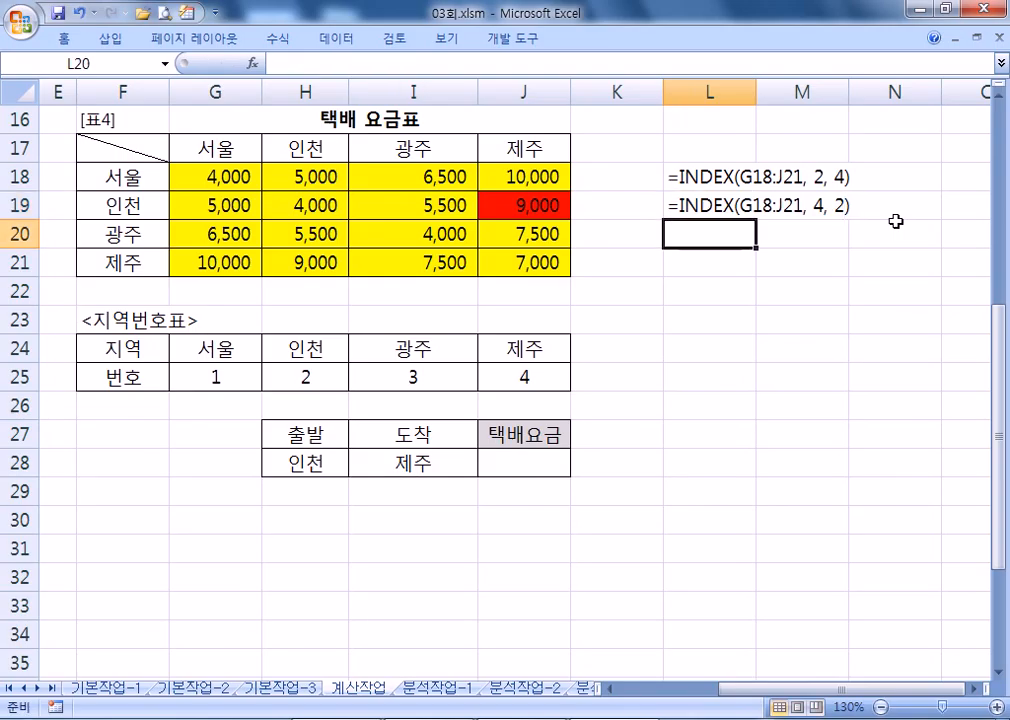
Point out region numbers 2 for 인천 in H25 and 4 for 제주 in J25
key("Down")
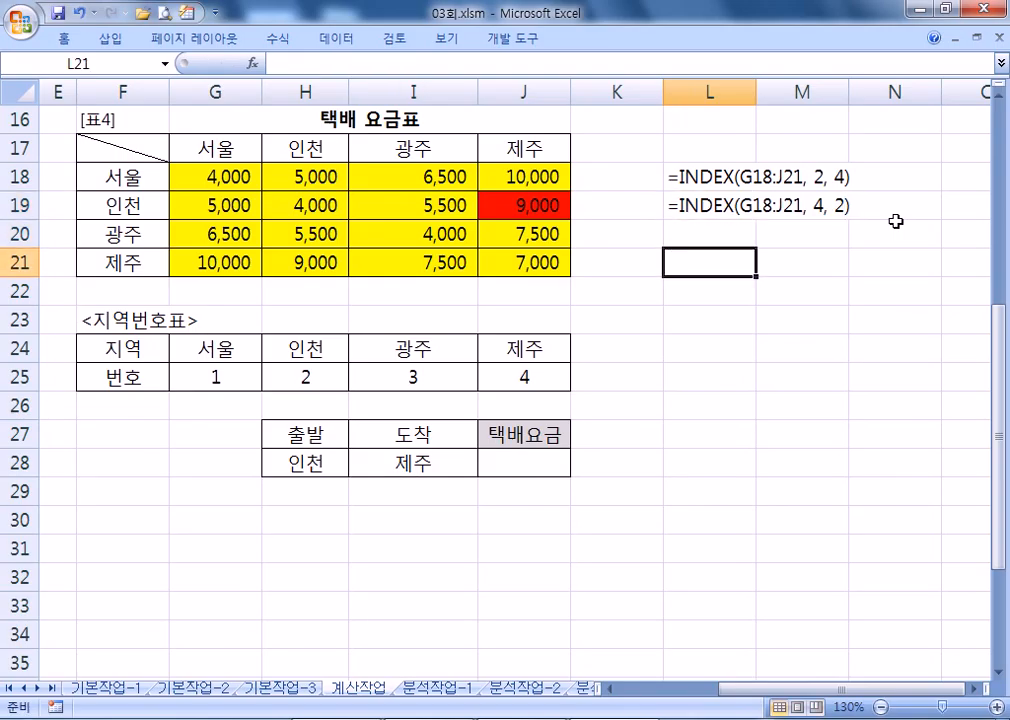
key("Up")
key("Up")
key("Down")
key("Down")
left_click(303, 384)
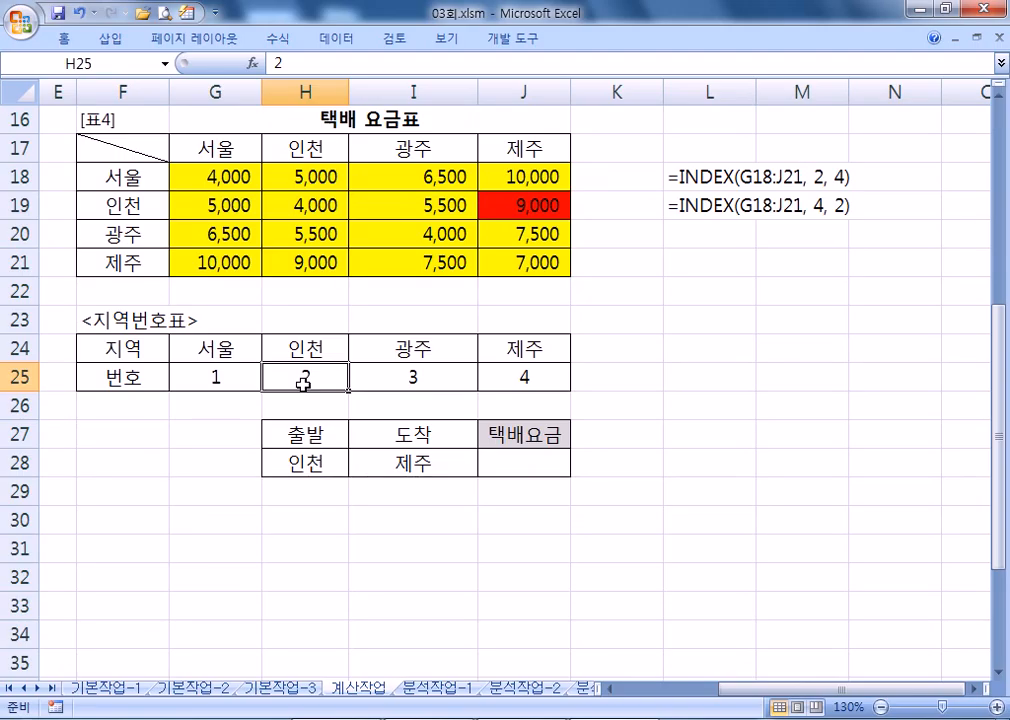
left_click(501, 376)
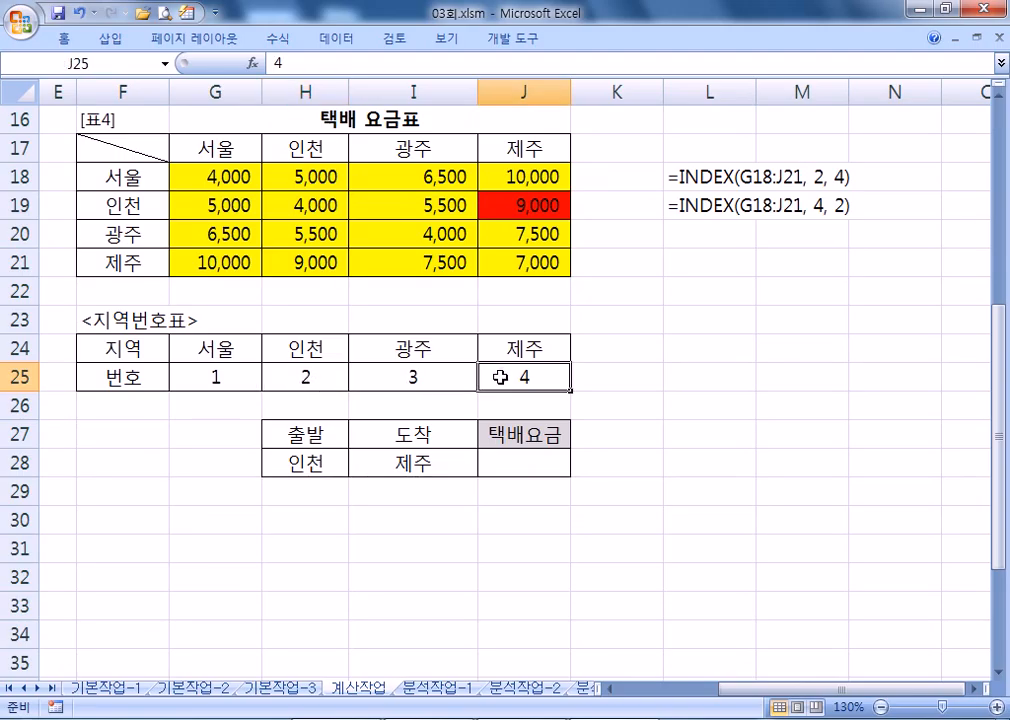
Type the note 2 > HLOOKUP(H28, G24:J25, 2, 0 into L21
left_click(328, 377)
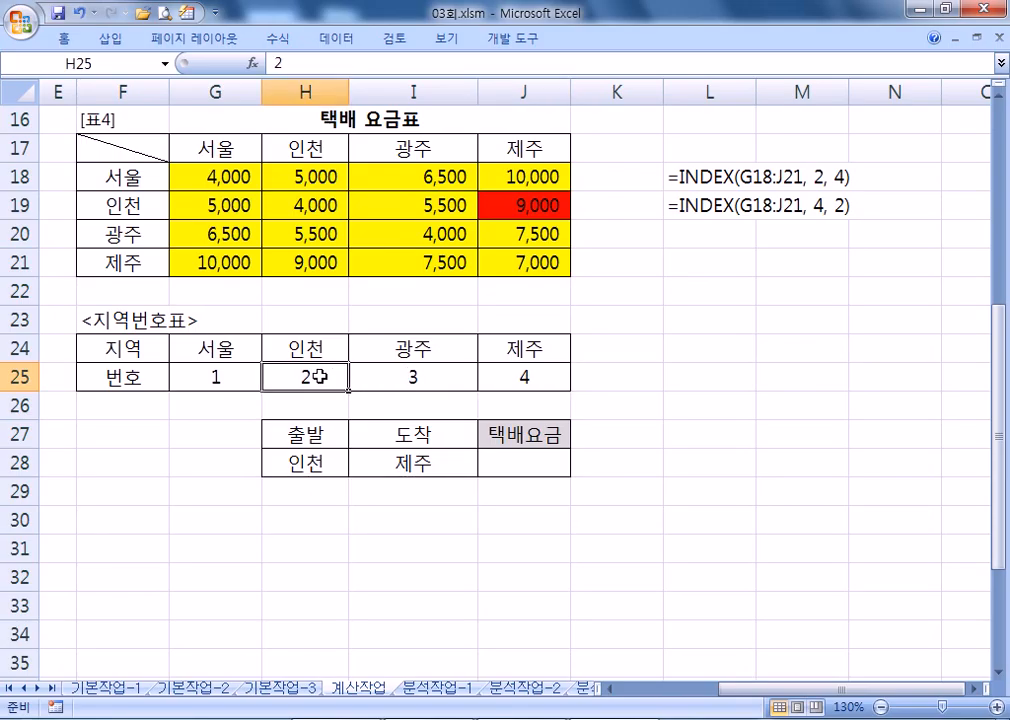
left_click(705, 266)
type("2 >")
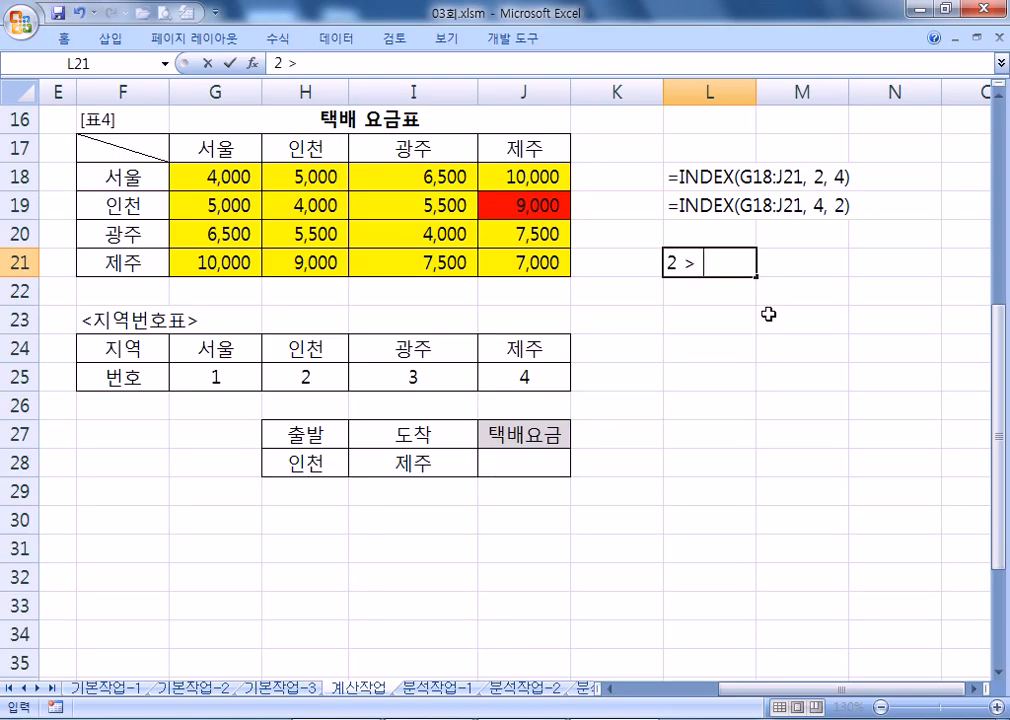
type(" HLOOKUP(")
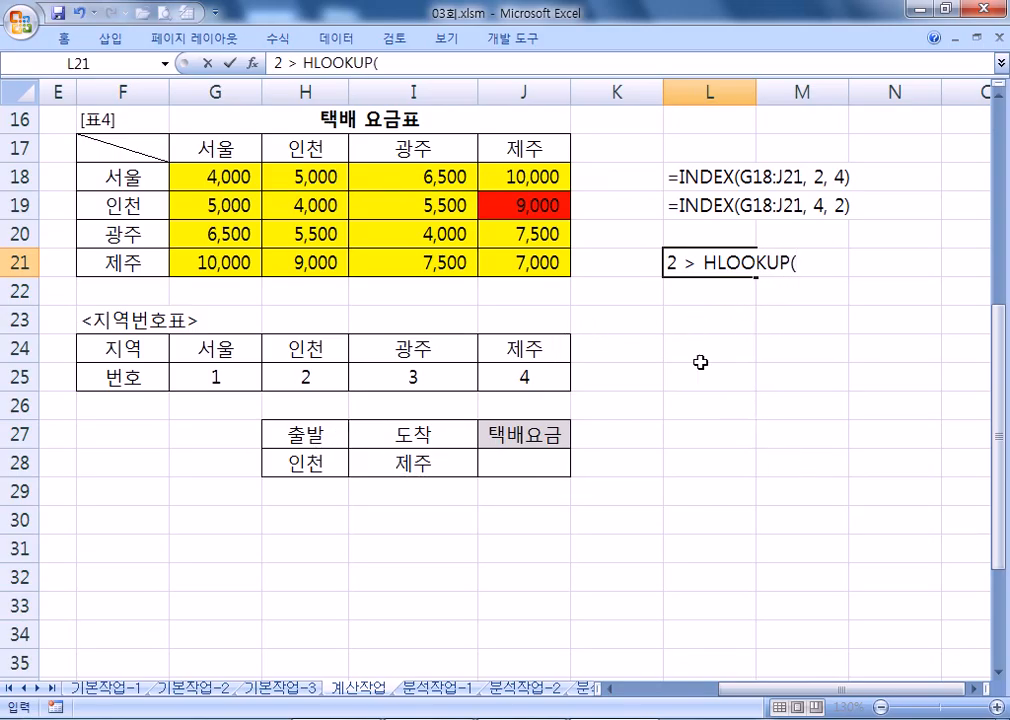
left_click(295, 462)
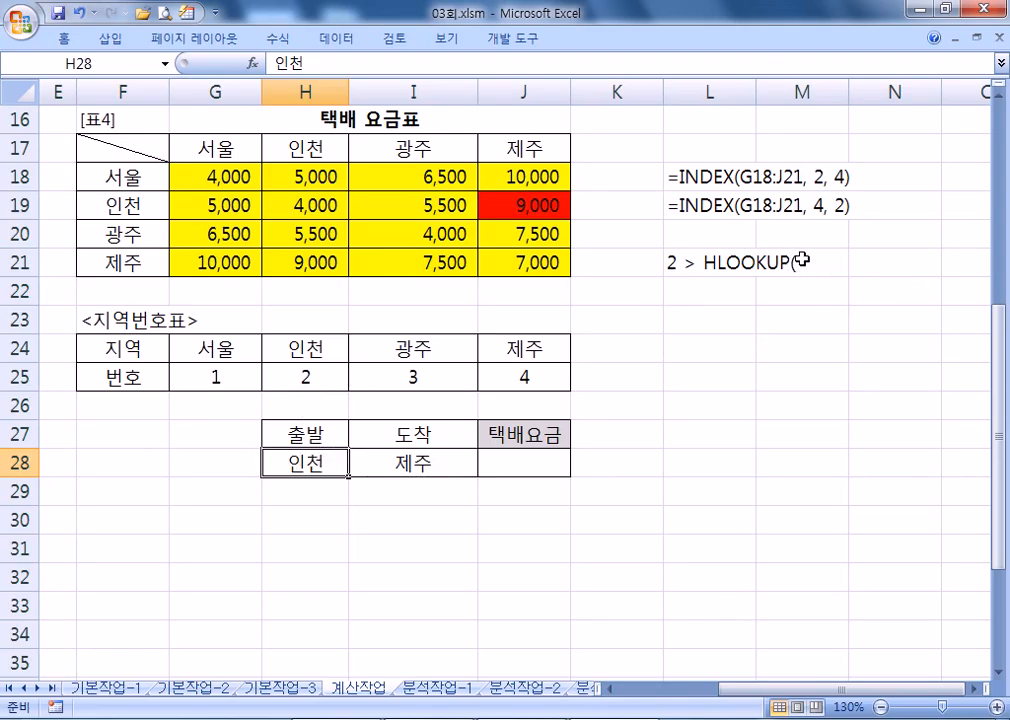
double_click(720, 263)
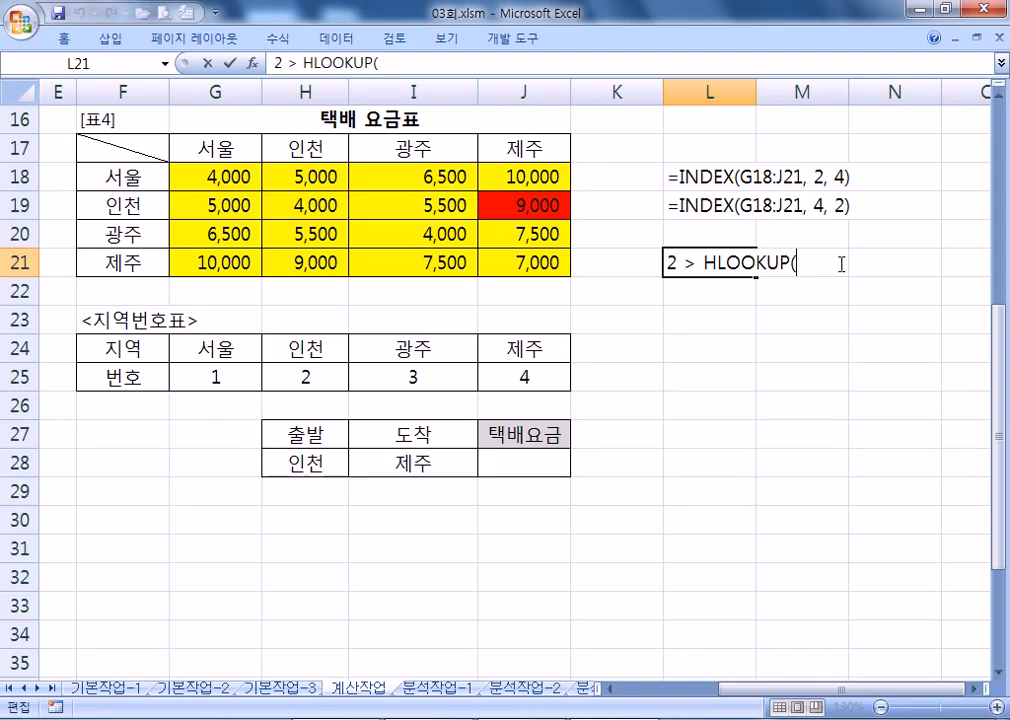
type("H28, ")
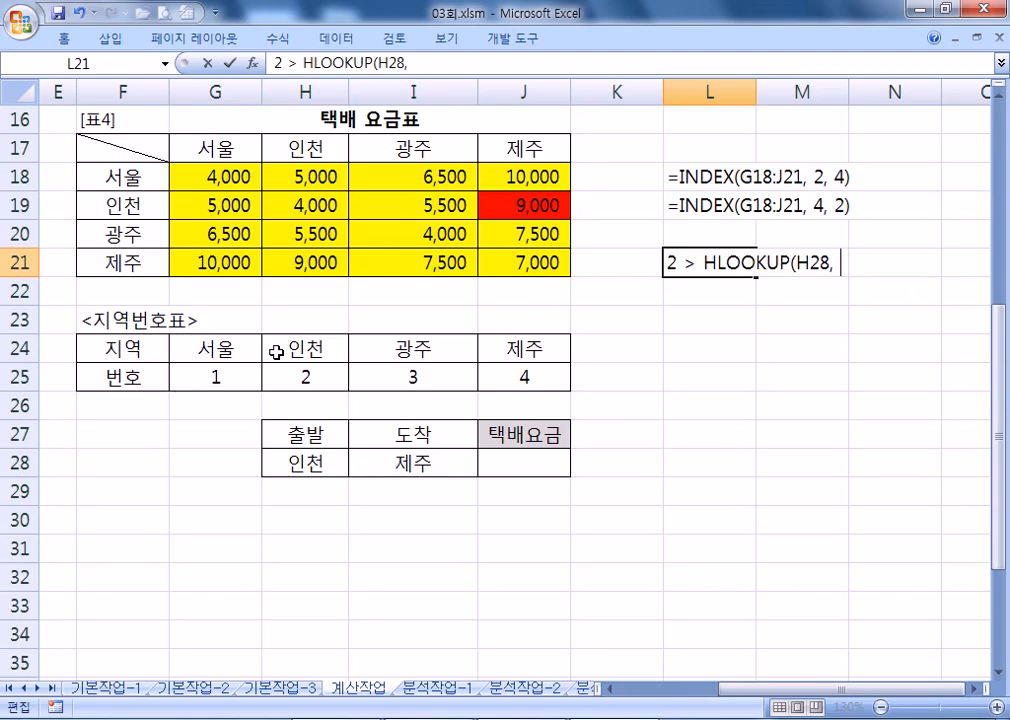
type("G24")
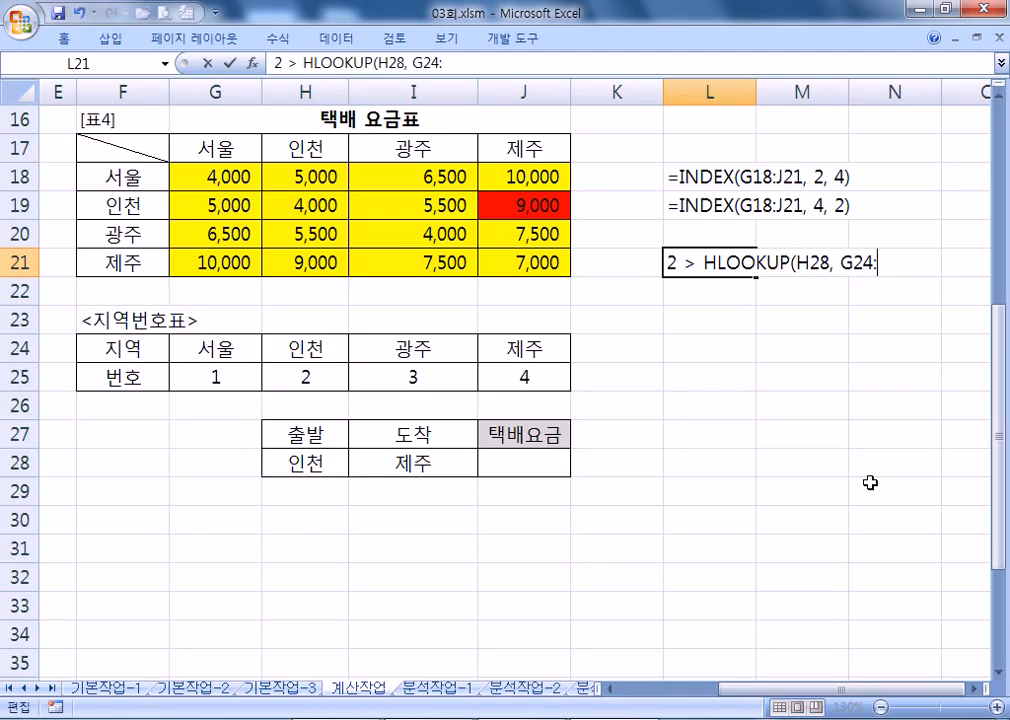
type(":J25")
type(", 2")
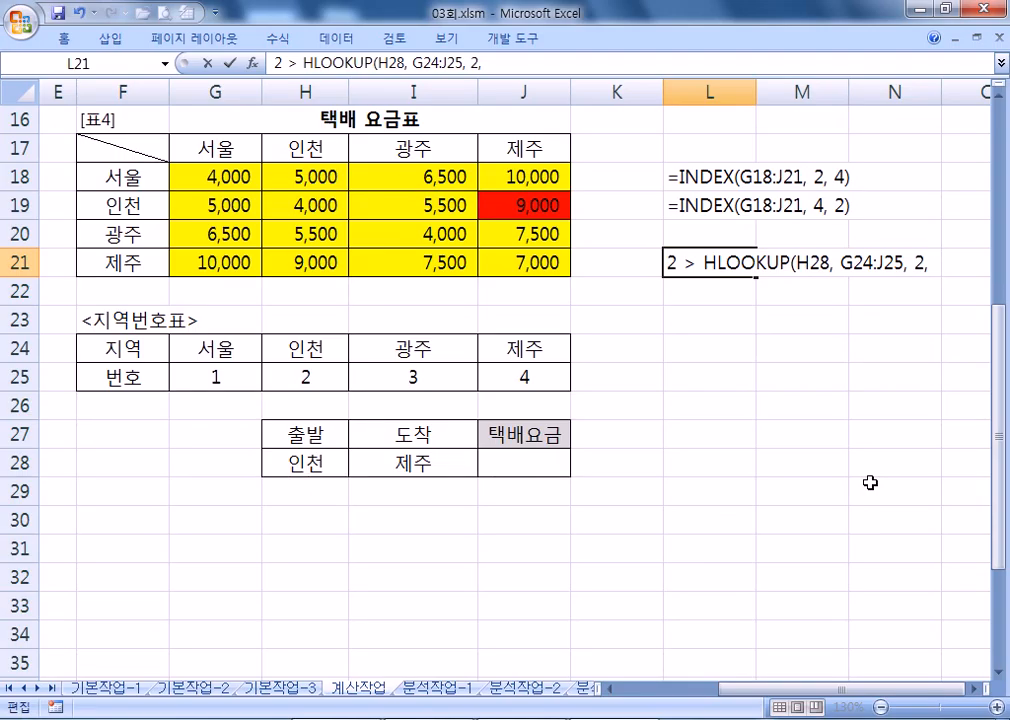
type(", 0_")
key("Return")
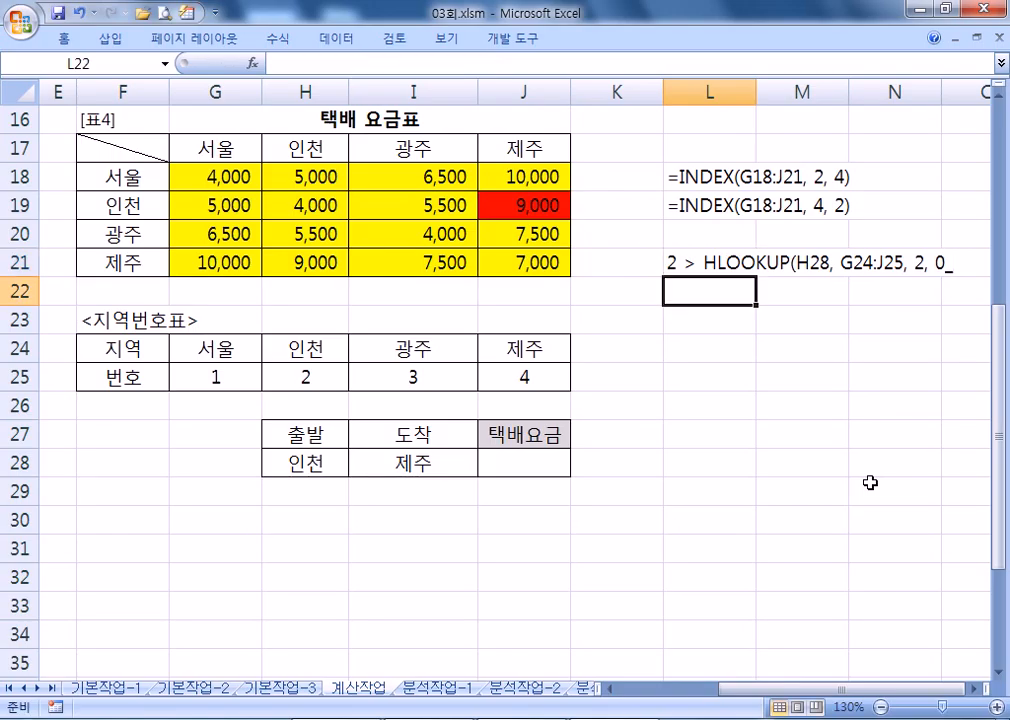
Replace the note's stray trailing character with a closing parenthesis
key("Up")
key("F2")
key("BackSpace")
type(")")
key("Return")
Change the note's range to the absolute $G$24:$J$25
left_click_drag(207, 352, 497, 386)
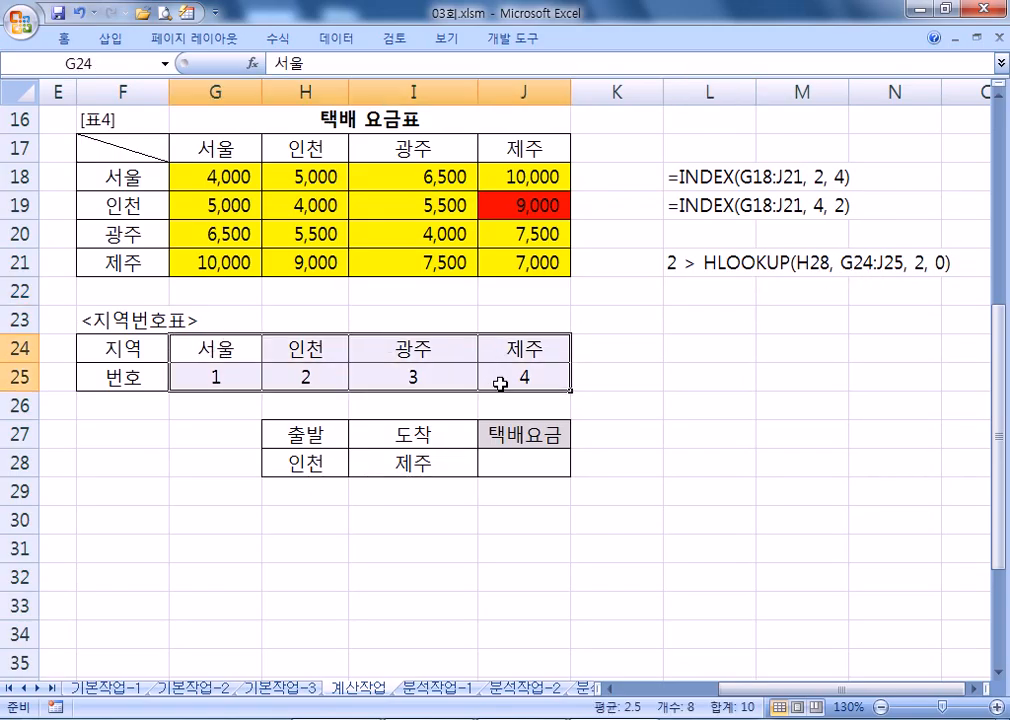
left_click(532, 463)
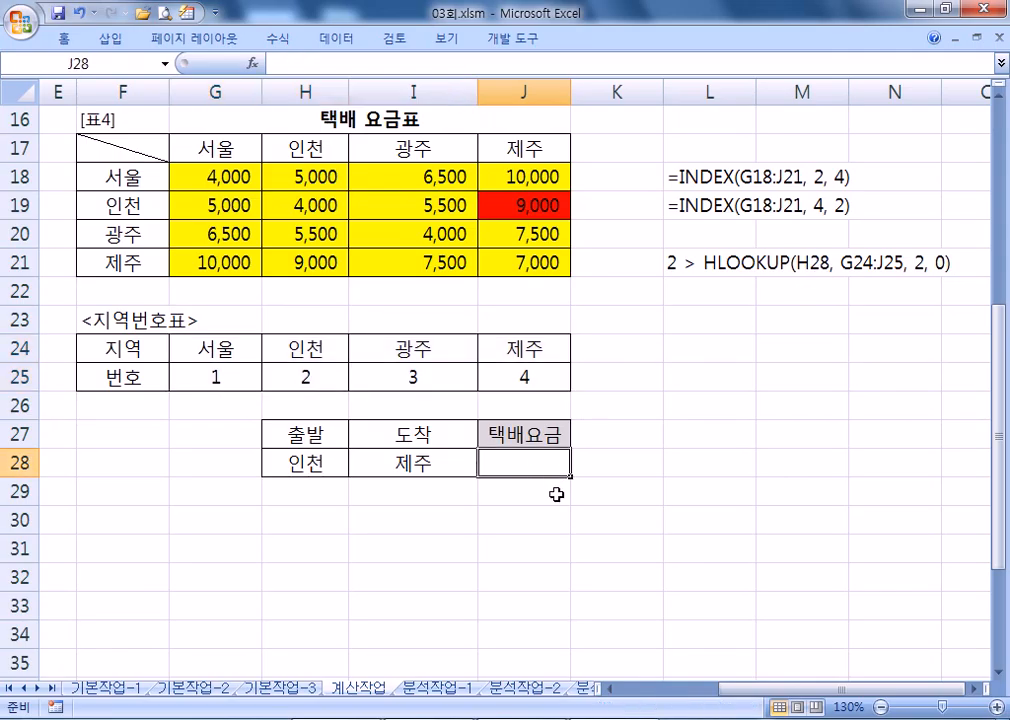
left_click(686, 262)
double_click(690, 262)
left_click_drag(846, 262, 891, 263)
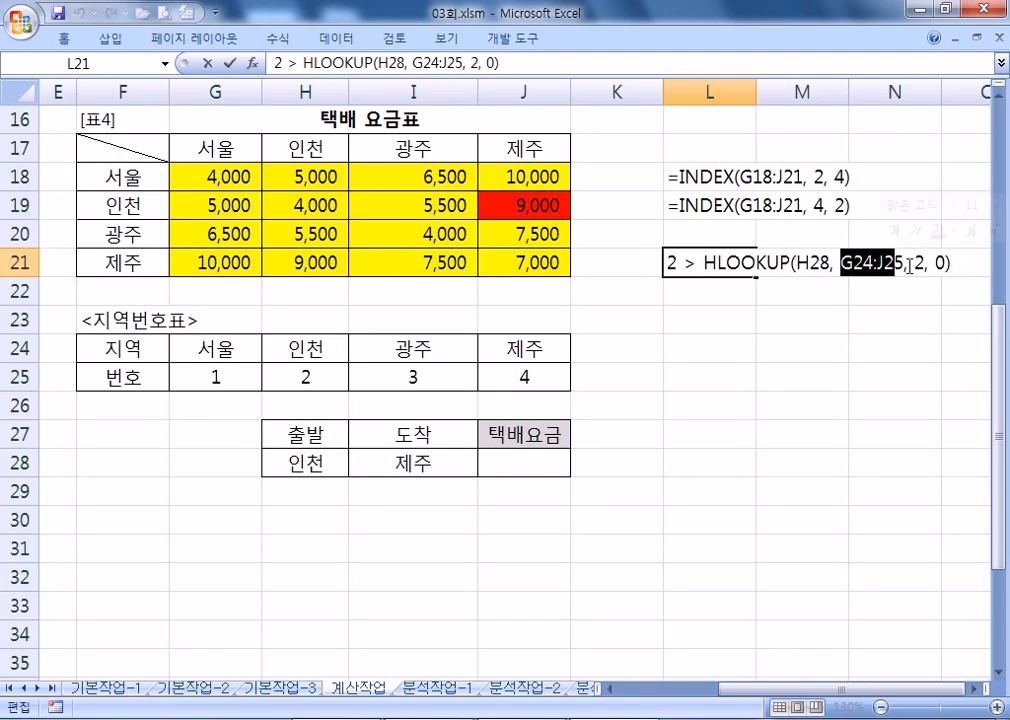
left_click(838, 262)
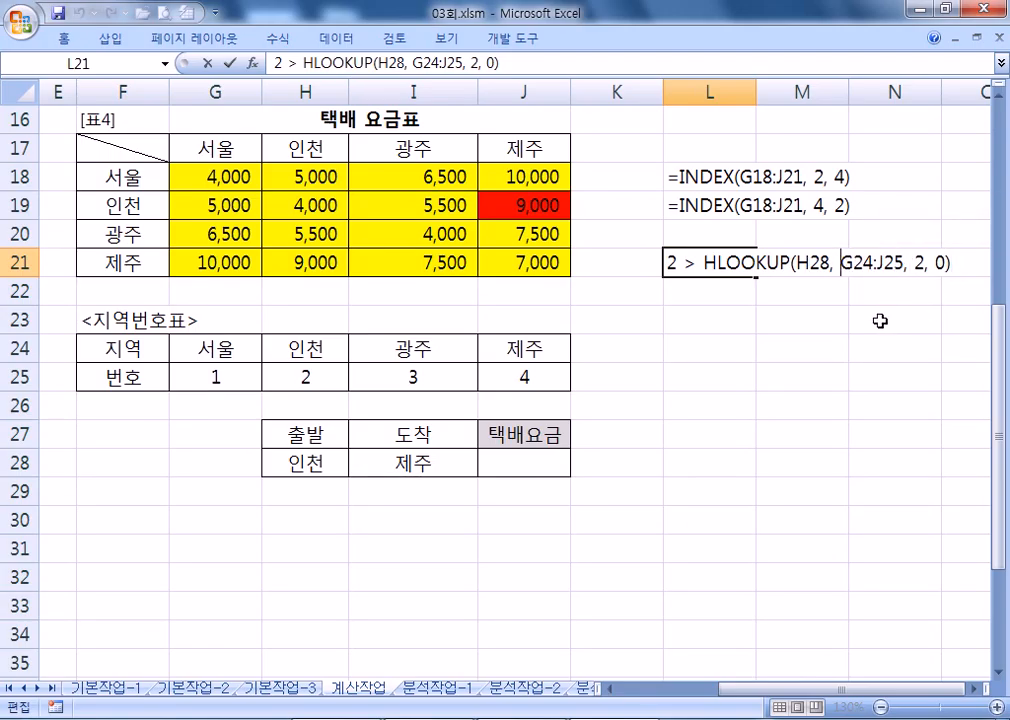
type("$")
key("Right")
type("$")
key("Right")
key("Right")
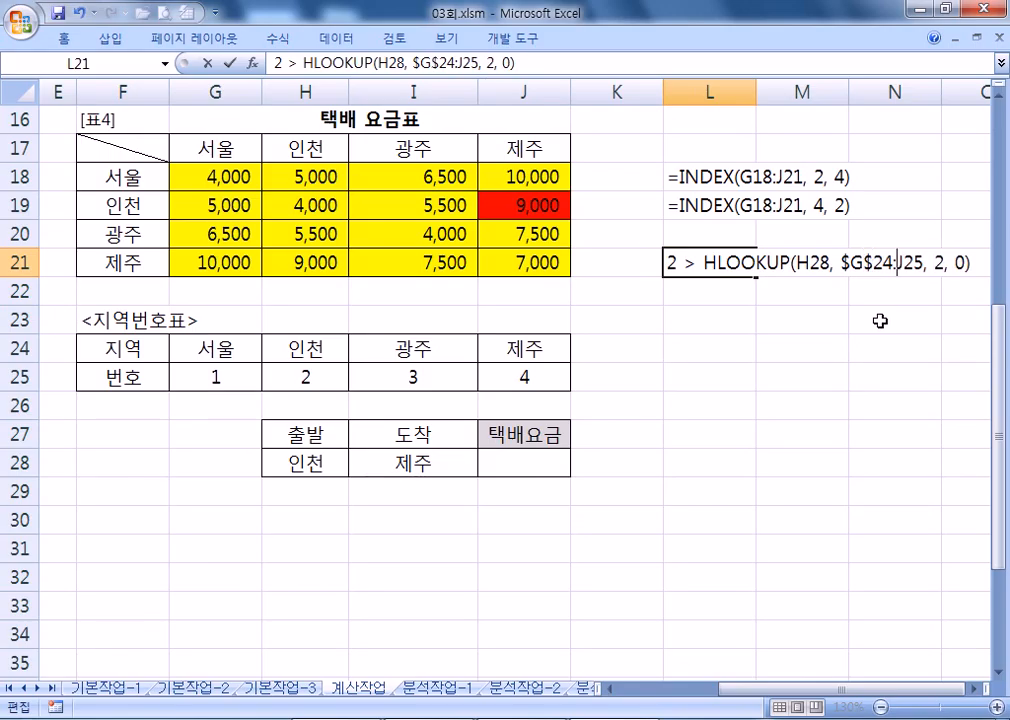
type("$")
key("Right")
type("$")
key("Return")
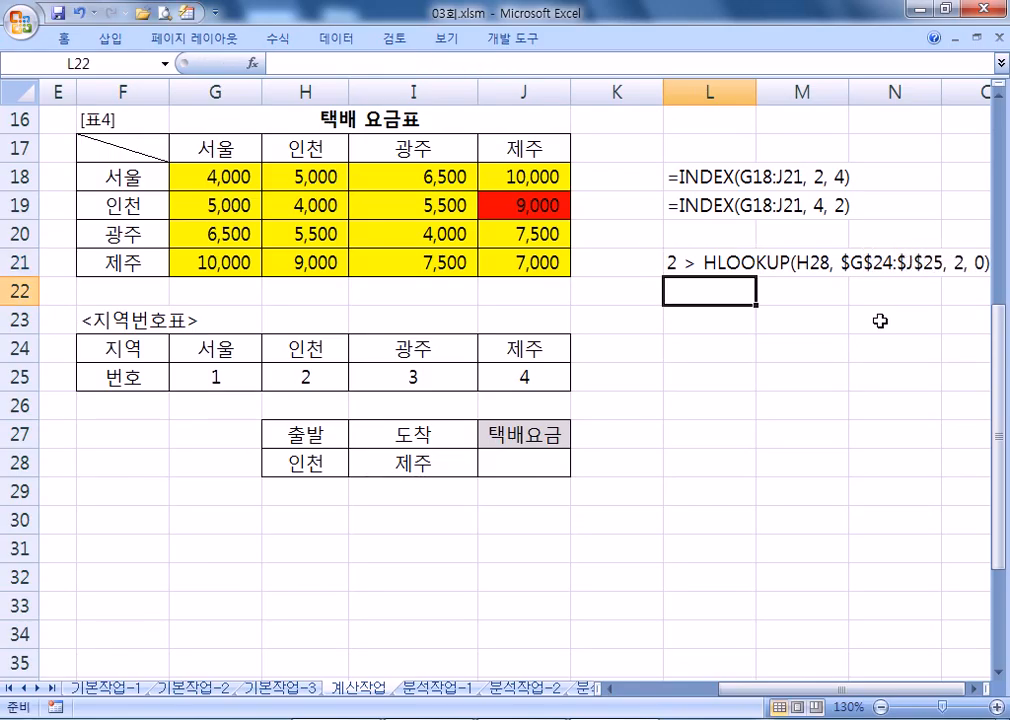
Undo the absolute references, restoring G24:J25 in the L21 note
key("Up")
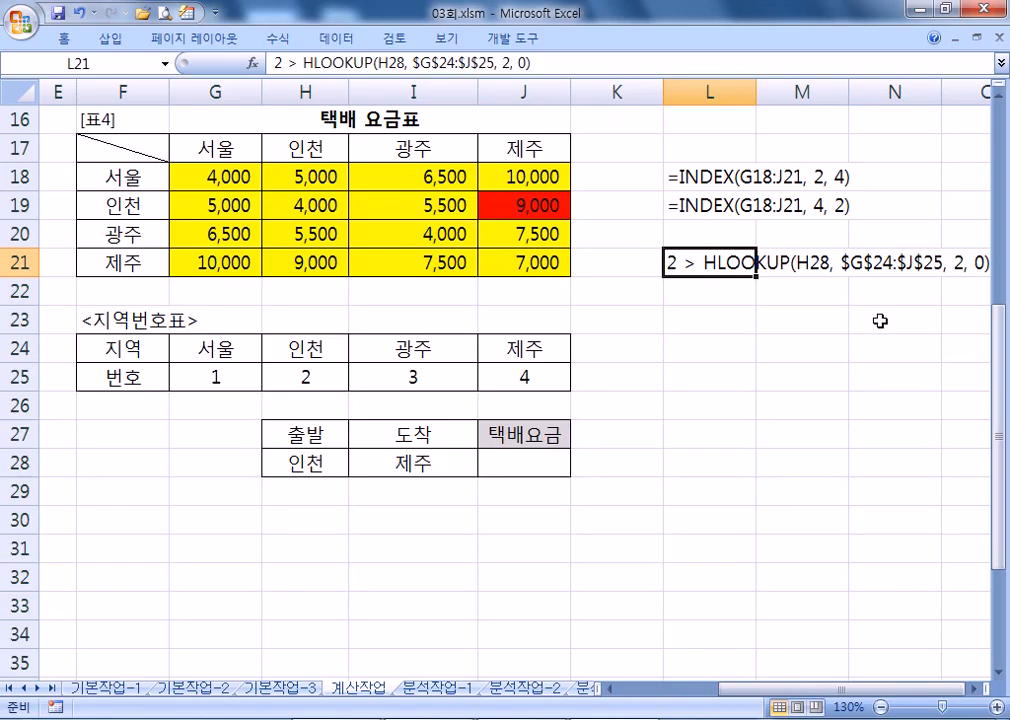
key("ctrl+z")
key("Return")
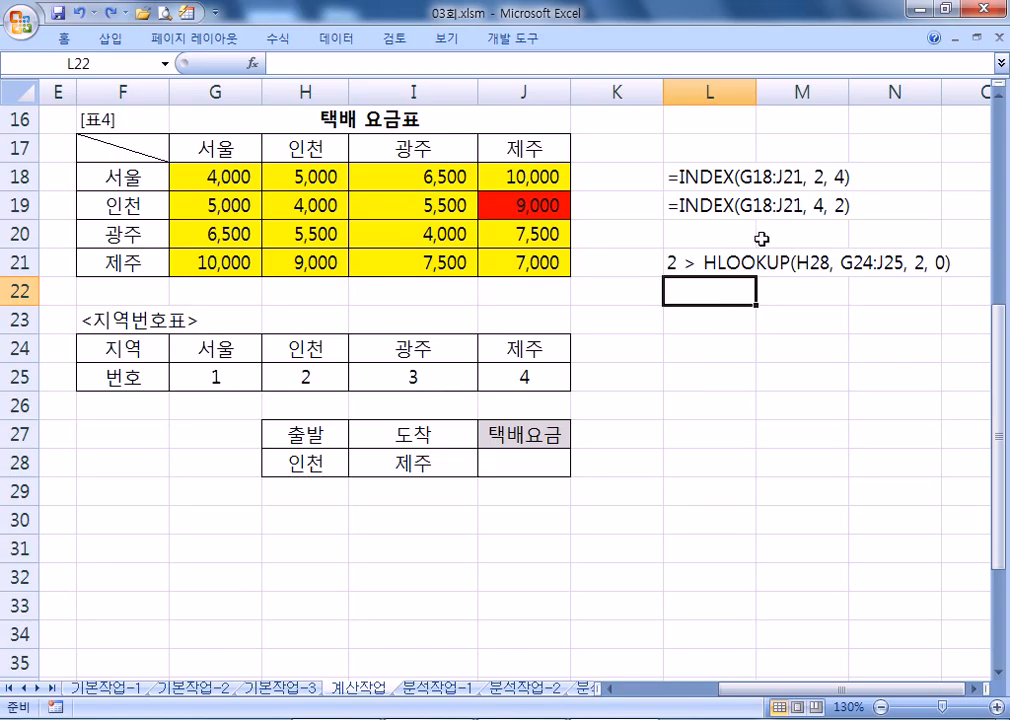
Copy the L21 HLOOKUP note into L22
type("4")
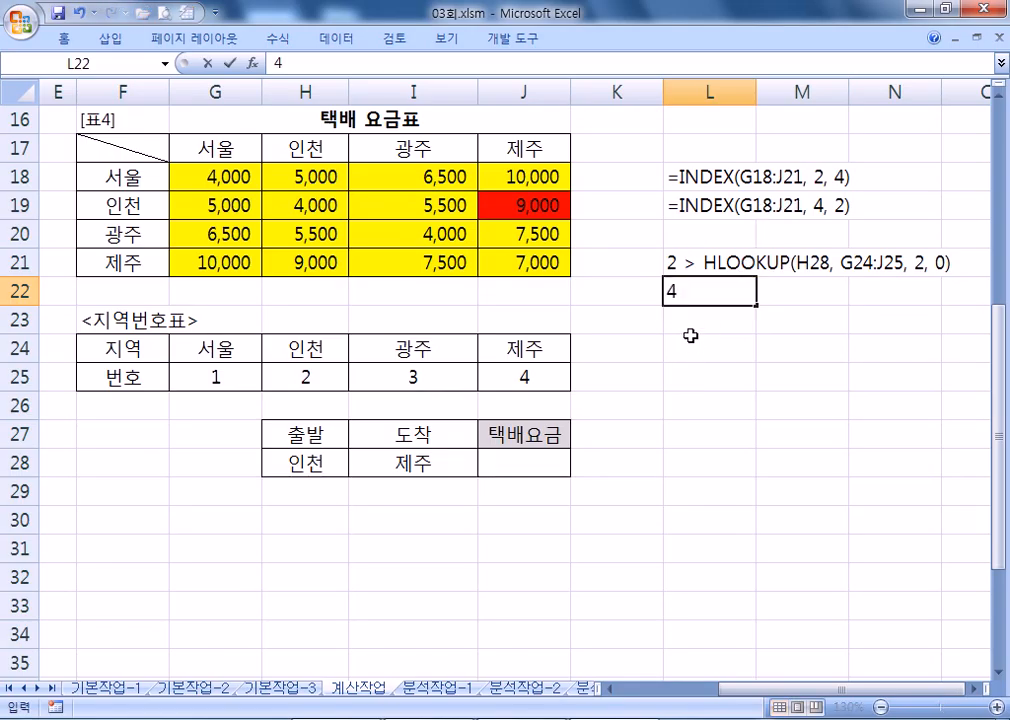
key("Escape")
left_click(676, 262)
key("ctrl+c")
left_click(672, 288)
key("ctrl+v")
Edit L22's note to read 4 > HLOOKUP(I28, G24:J25, 2, 0)
key("Escape")
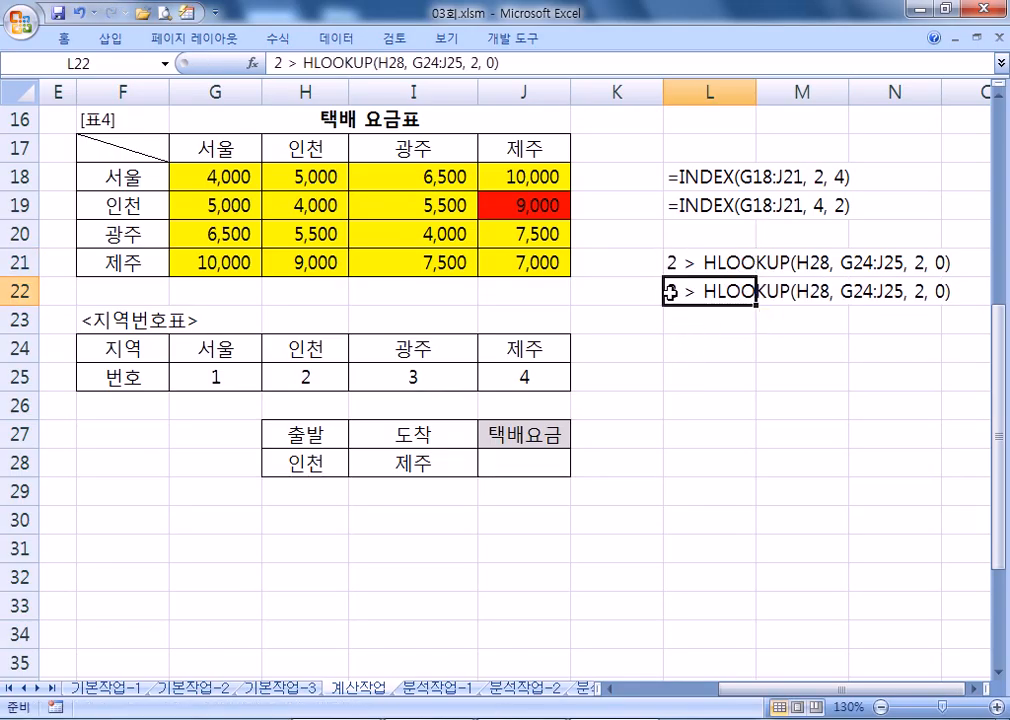
key("F2")
double_click(671, 292)
type("4")
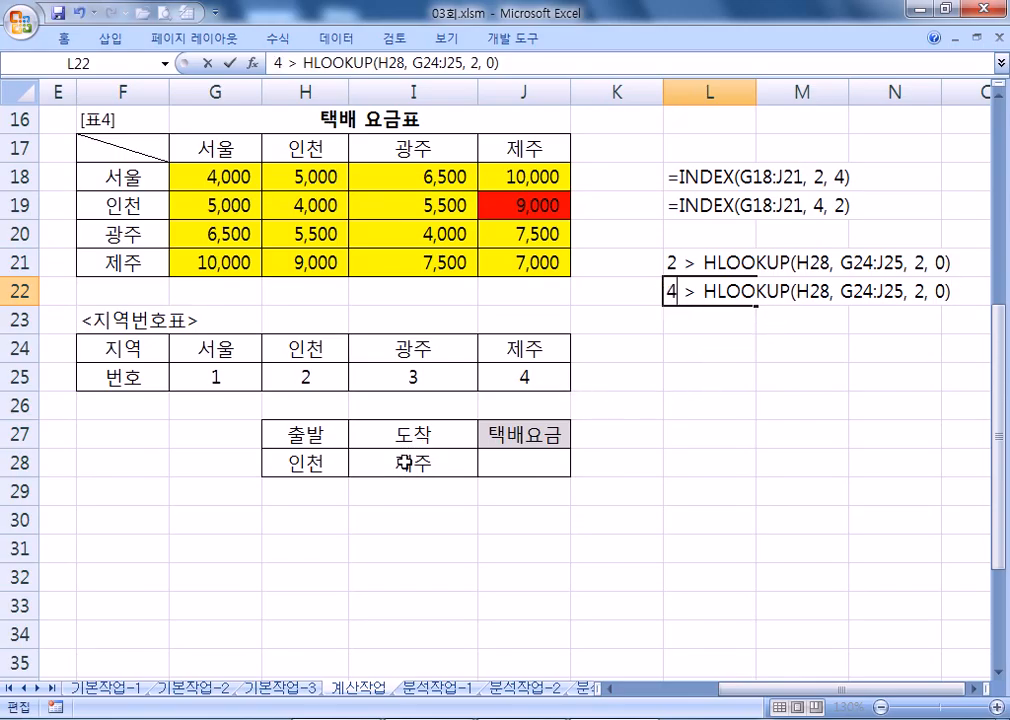
left_click_drag(797, 292, 808, 292)
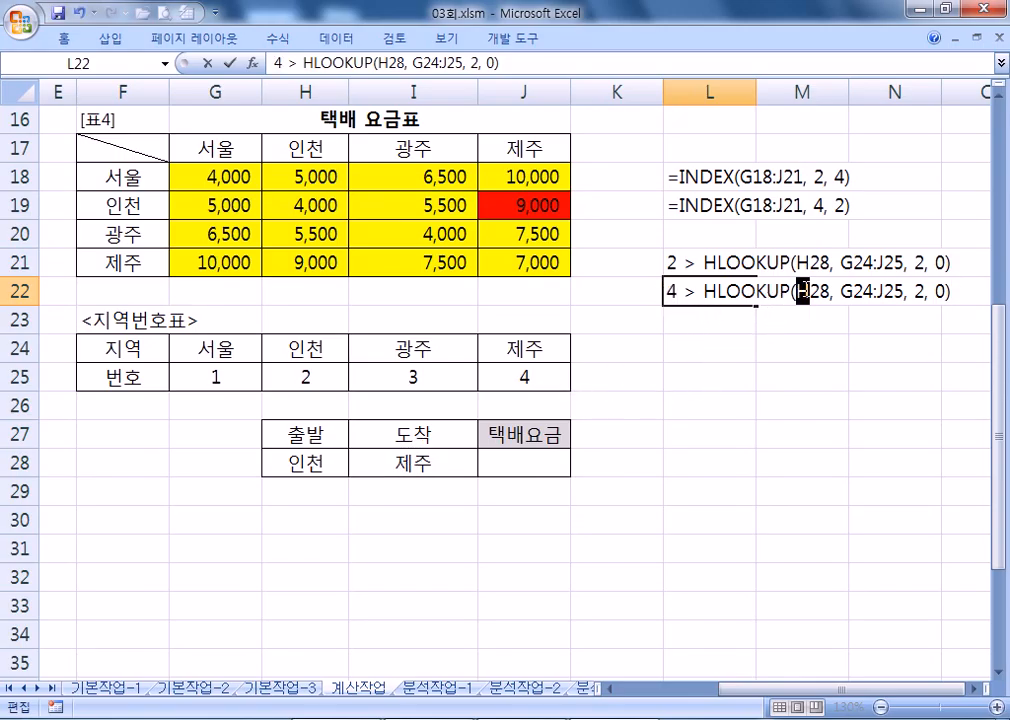
type("I")
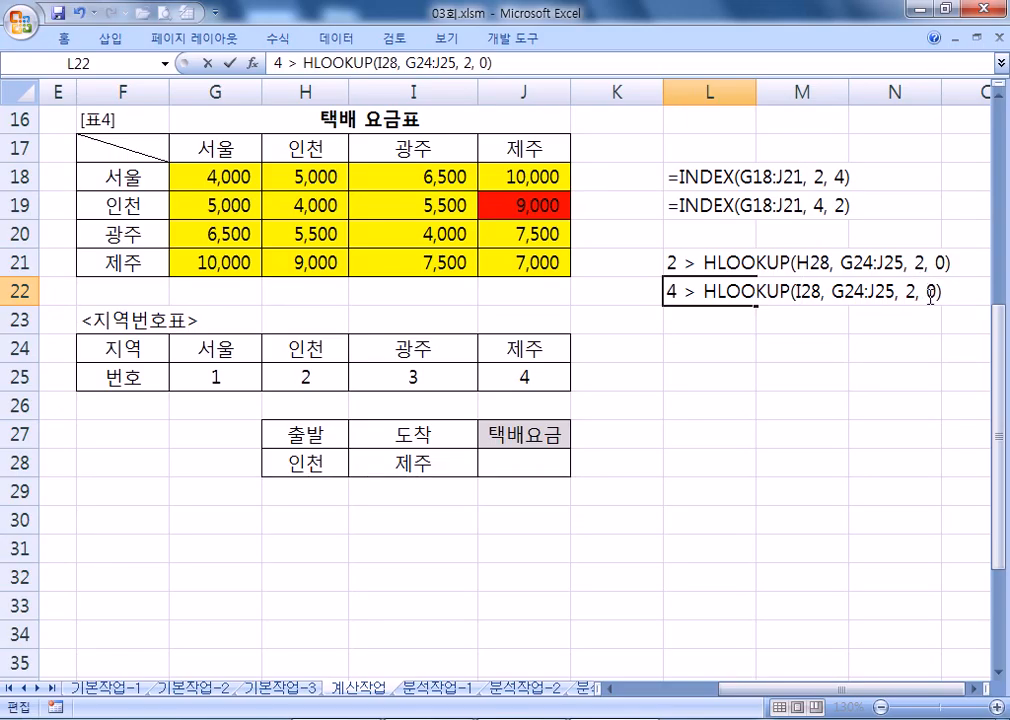
key("Return")
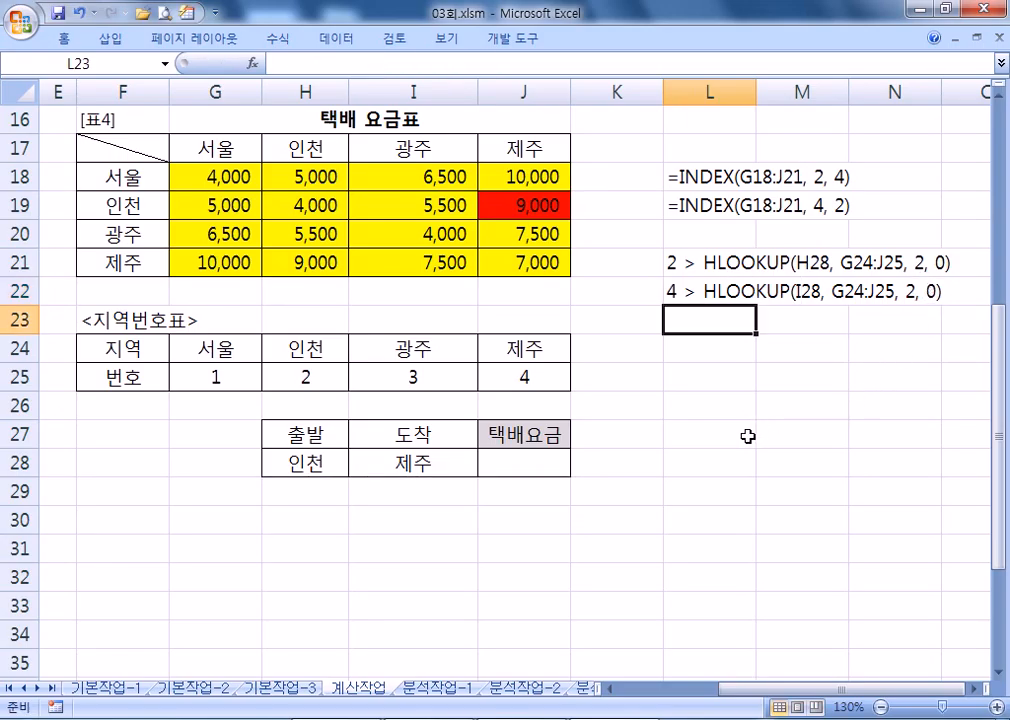
left_click(694, 375)
left_click(685, 353)
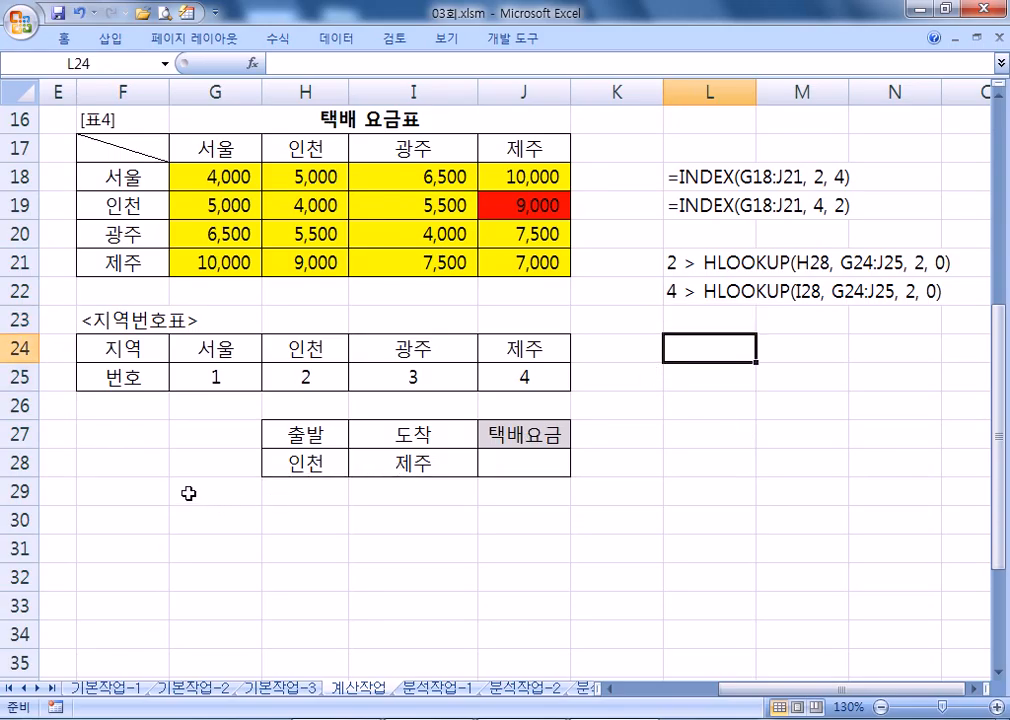
Start F30's formula as =INDEX(G18:J21, HLOOKUP(H28,G24:J25,2,0) for the departure row
left_click(131, 515)
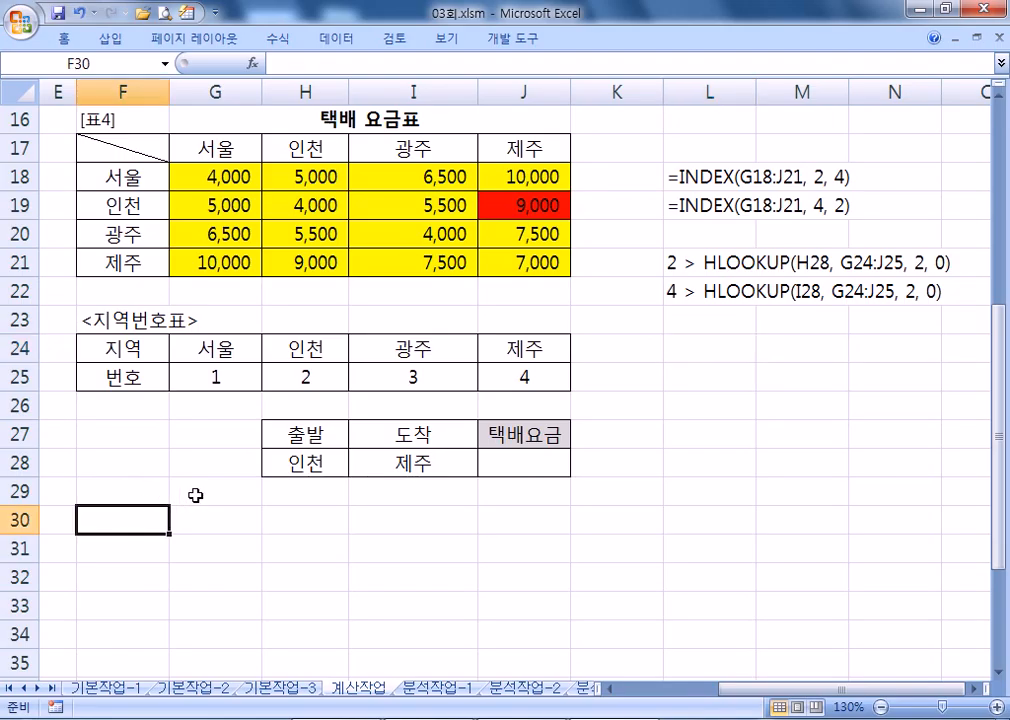
type("=INDEX")
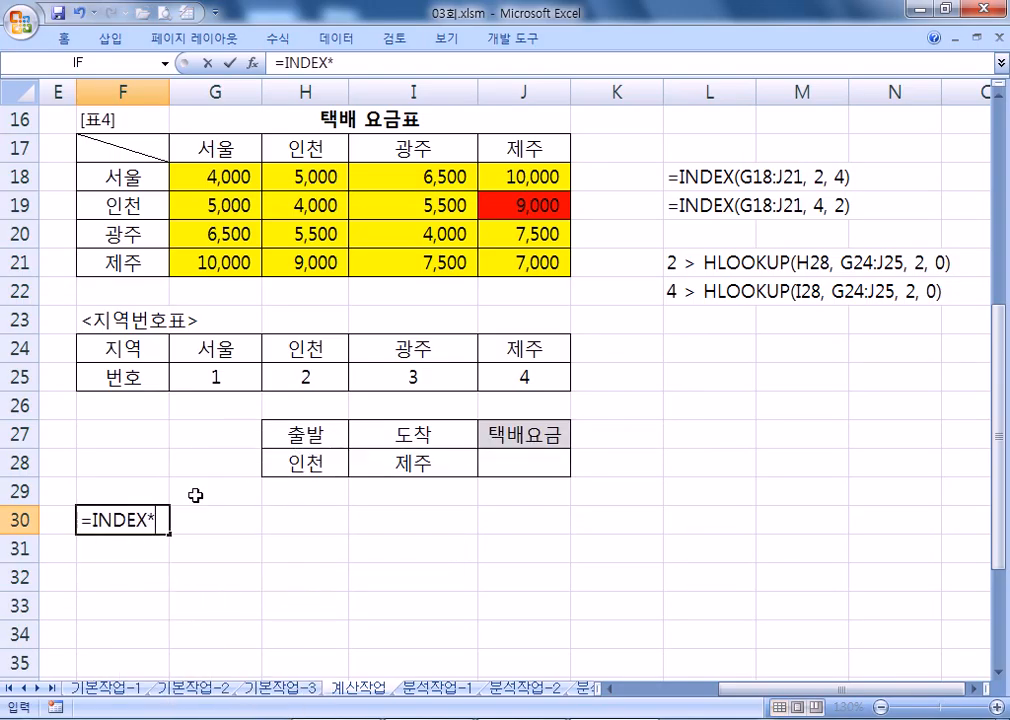
type("(G21")
key("BackSpace")
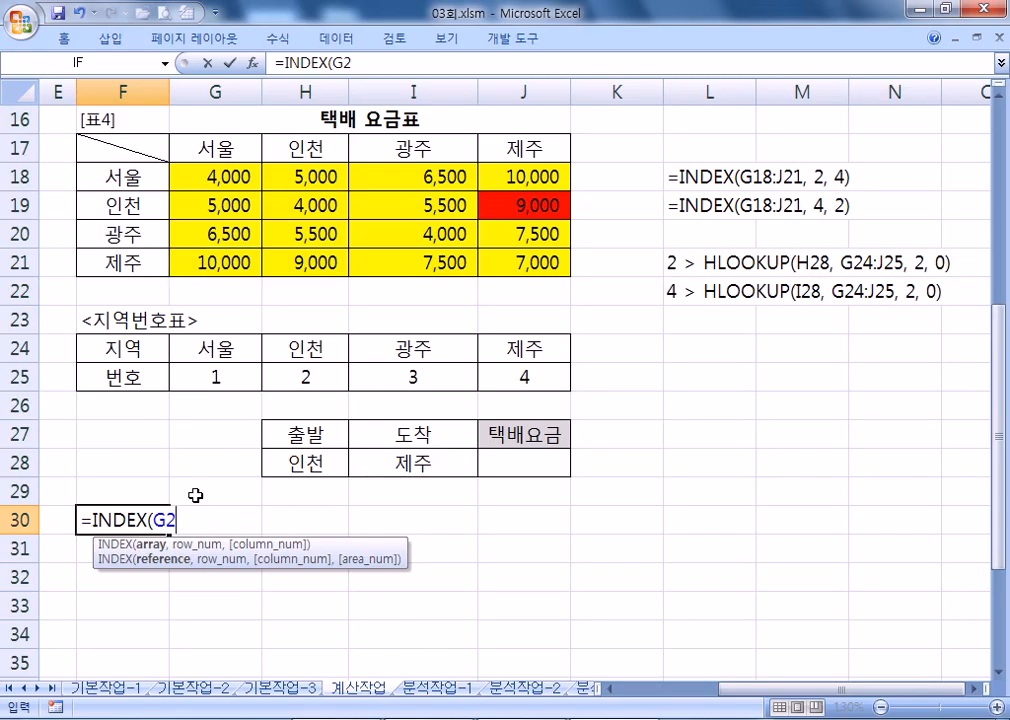
type("8:")
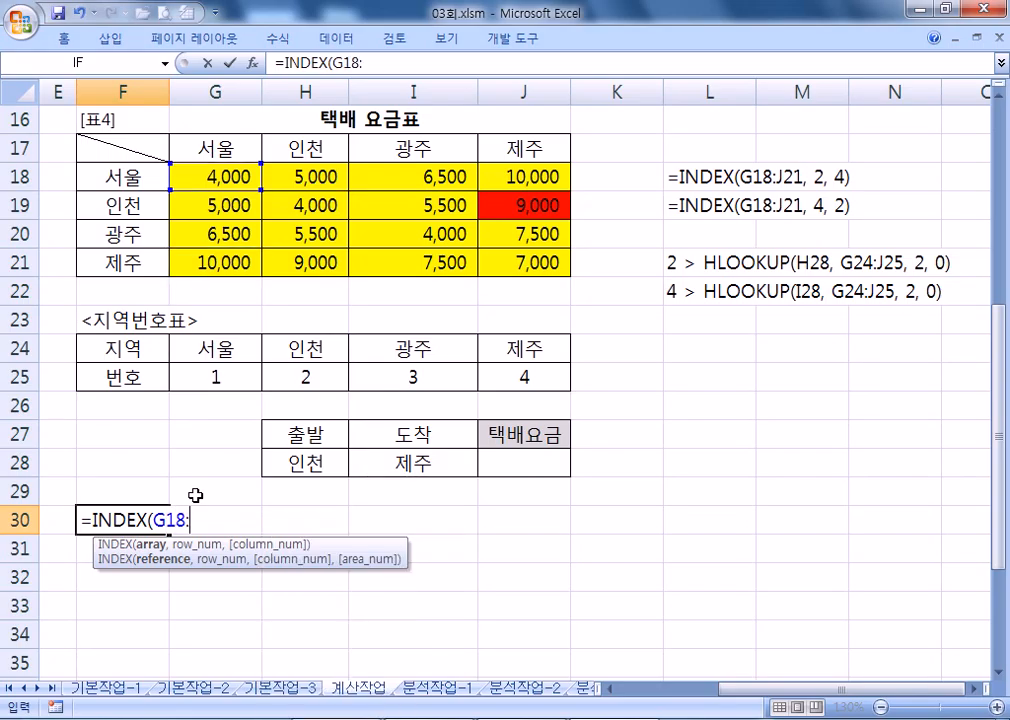
left_click_drag(228, 178, 493, 265)
left_click_drag(154, 520, 196, 511)
key("Delete")
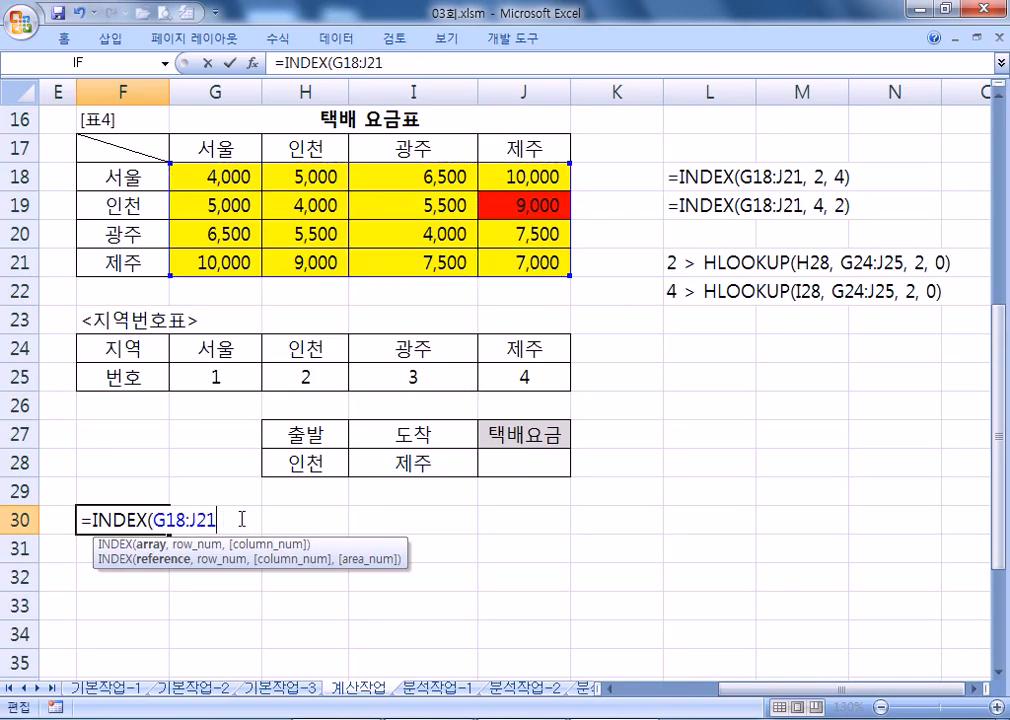
type(",")
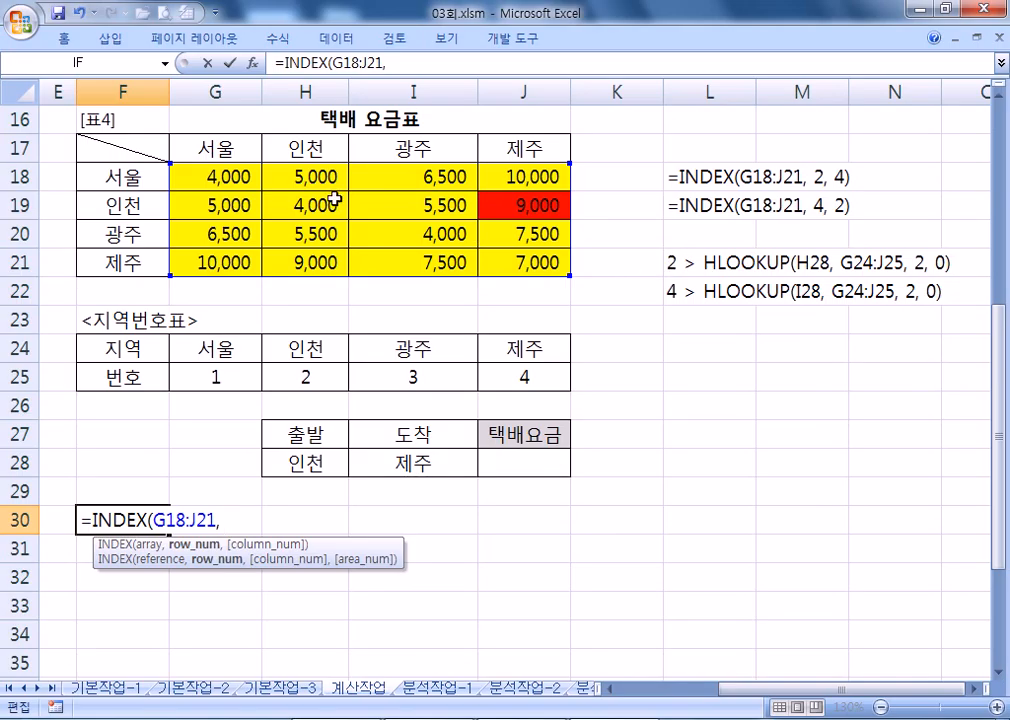
type(" HLO")
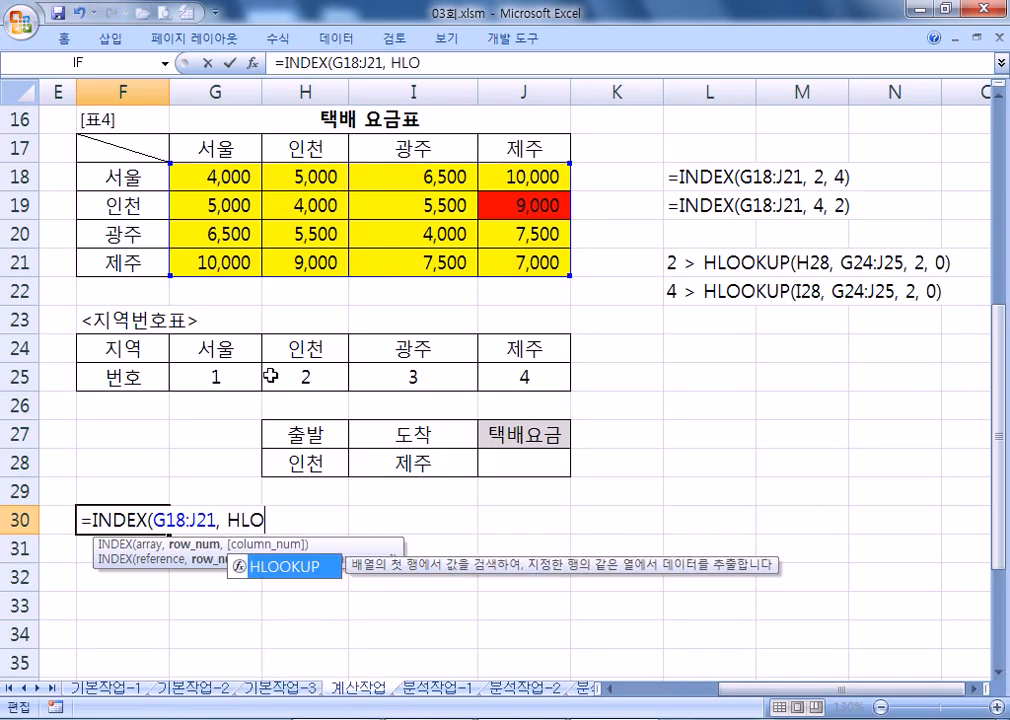
key("Tab")
left_click(290, 458)
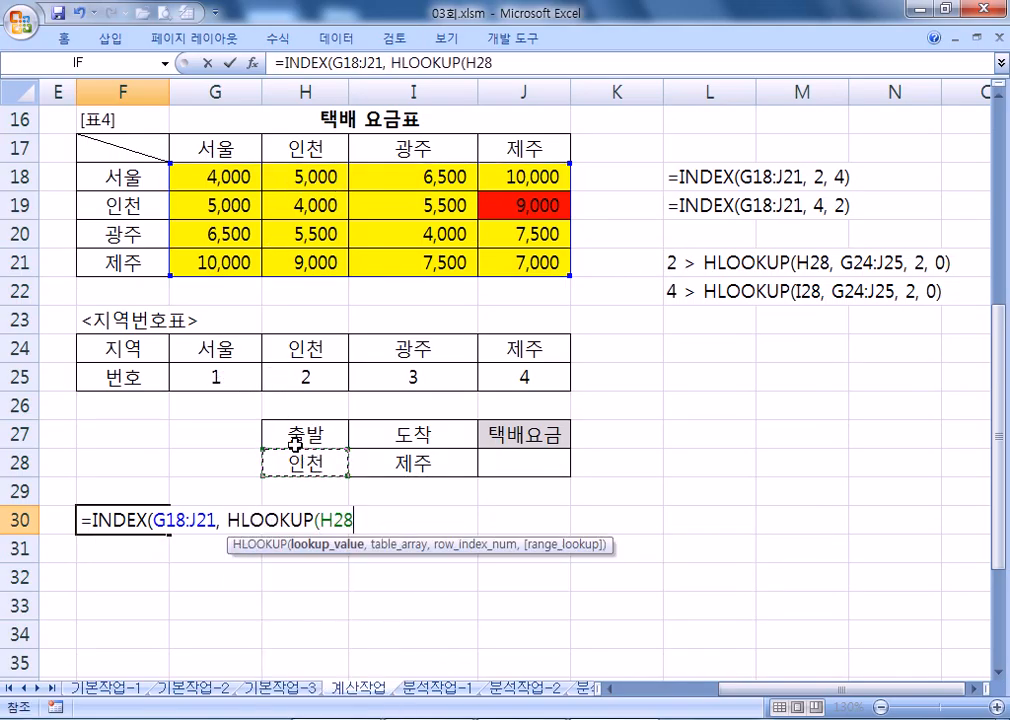
type(",")
left_click_drag(207, 350, 491, 381)
type(",2")
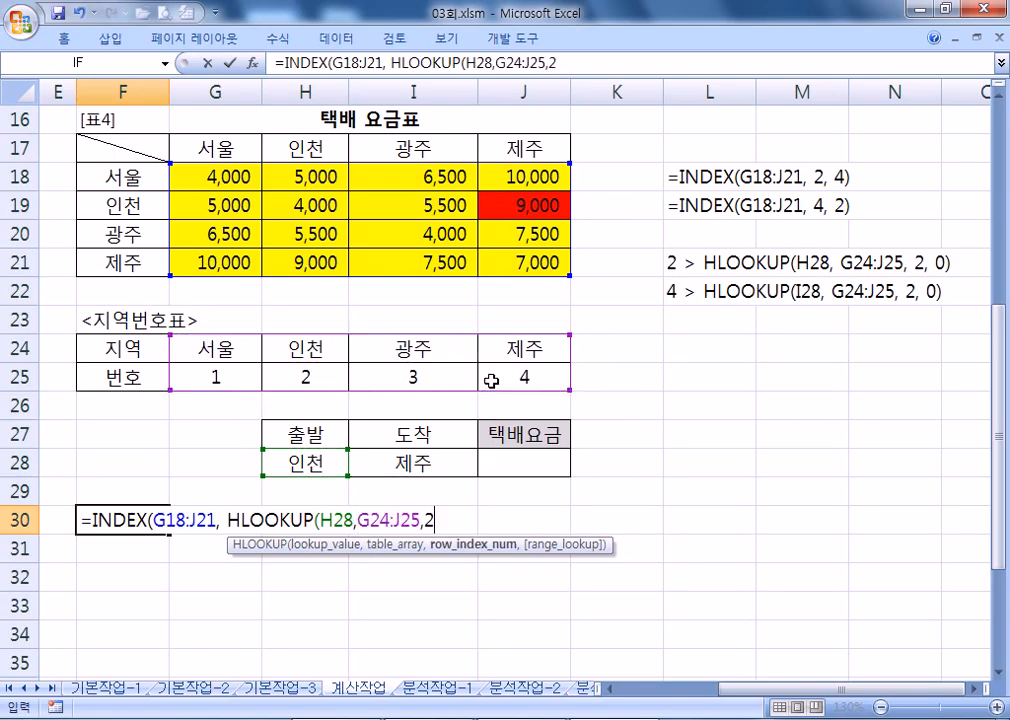
type(",0")
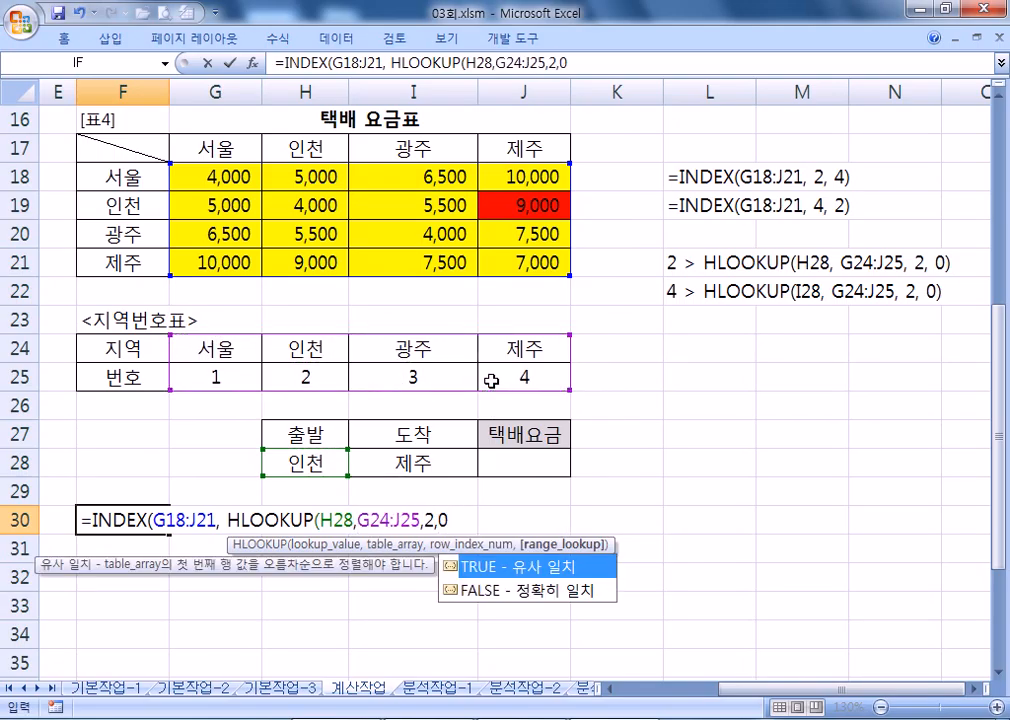
type("), ")
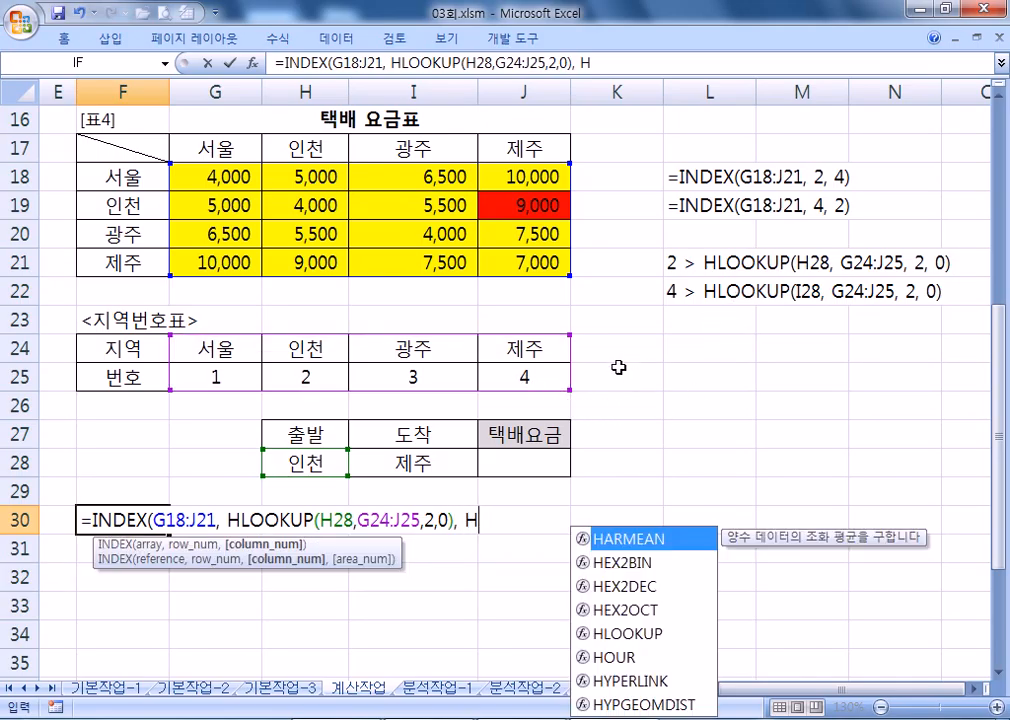
type("HLO")
Add HLOOKUP(I28,G24:J25,2,0) as the column argument and accept Excel's correction
key("Tab")
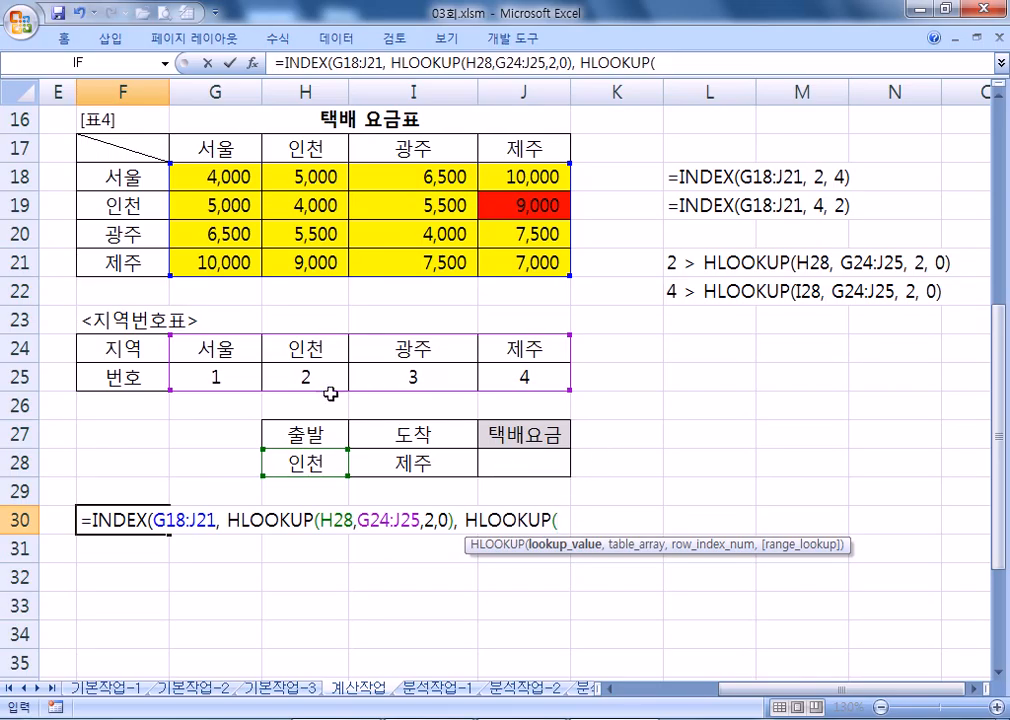
left_click(380, 463)
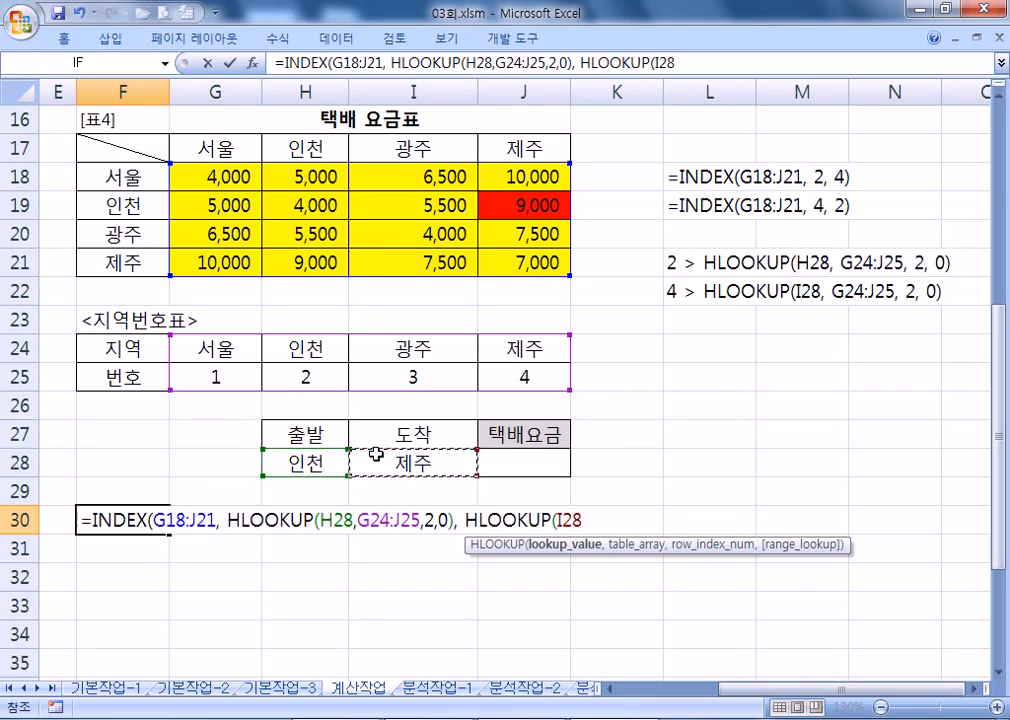
type(",")
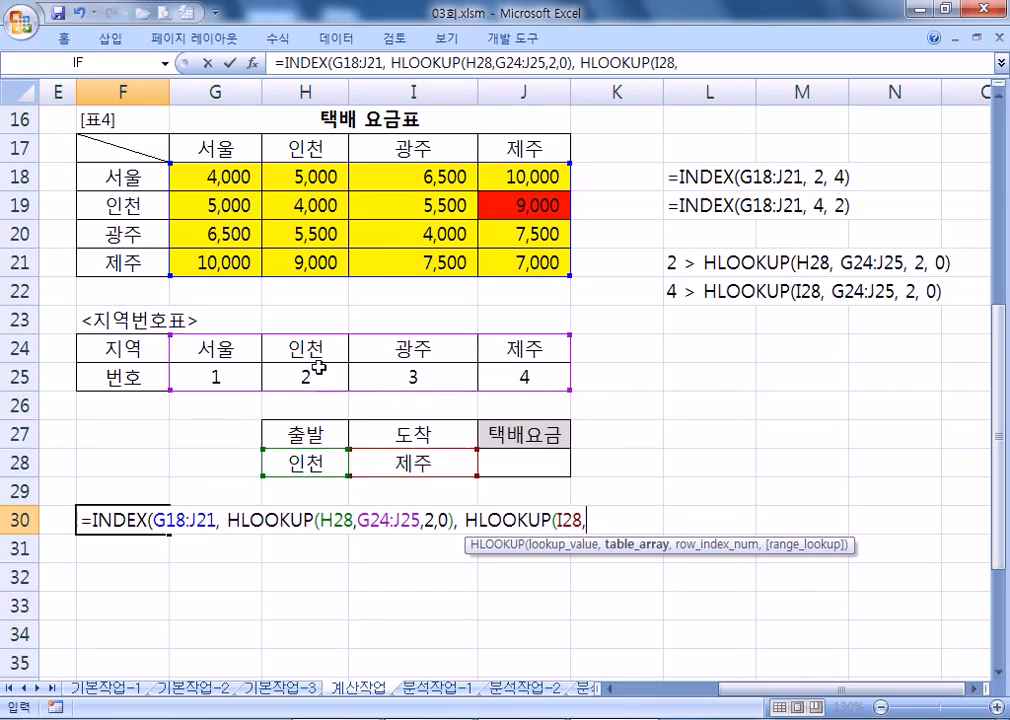
left_click_drag(248, 343, 497, 392)
type(",2")
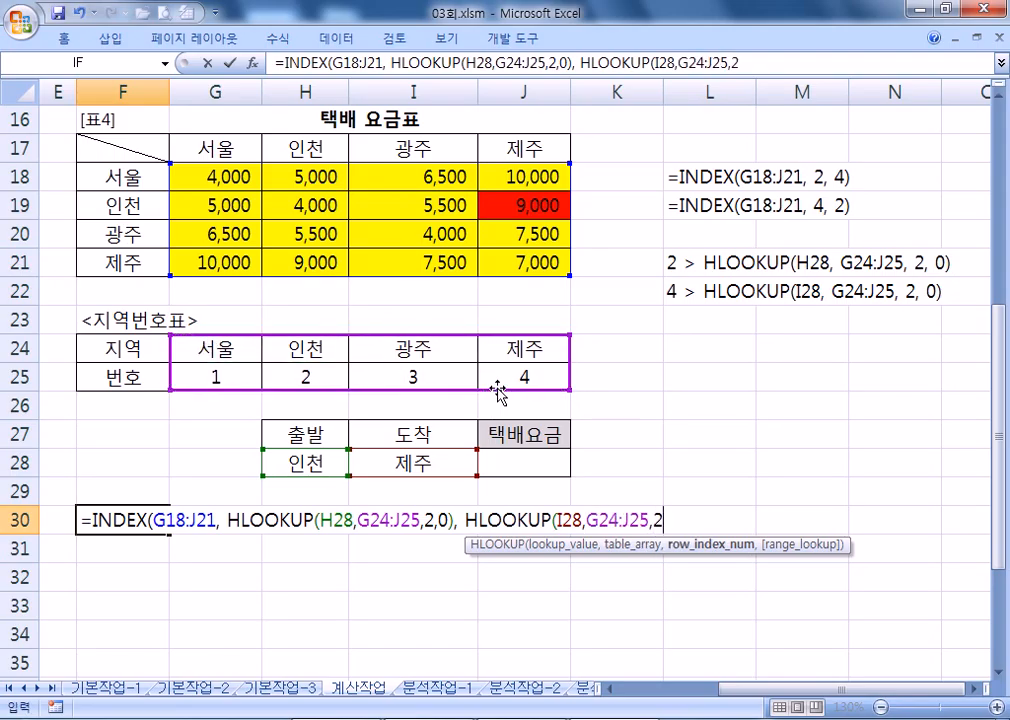
type(",0)")
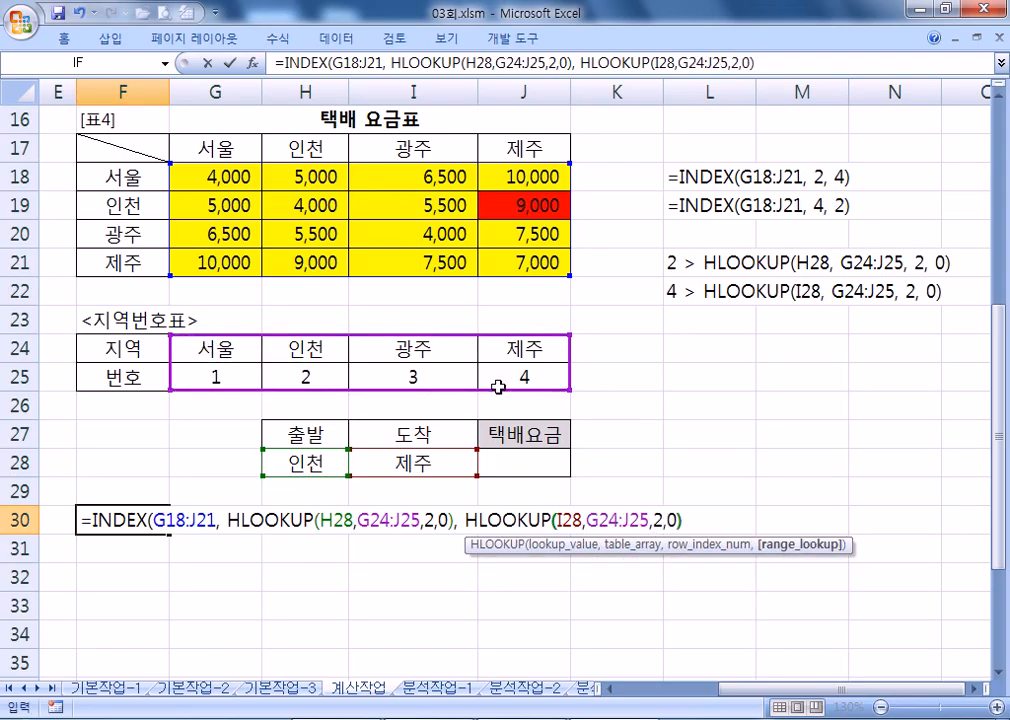
key("Return")
left_click(444, 372)
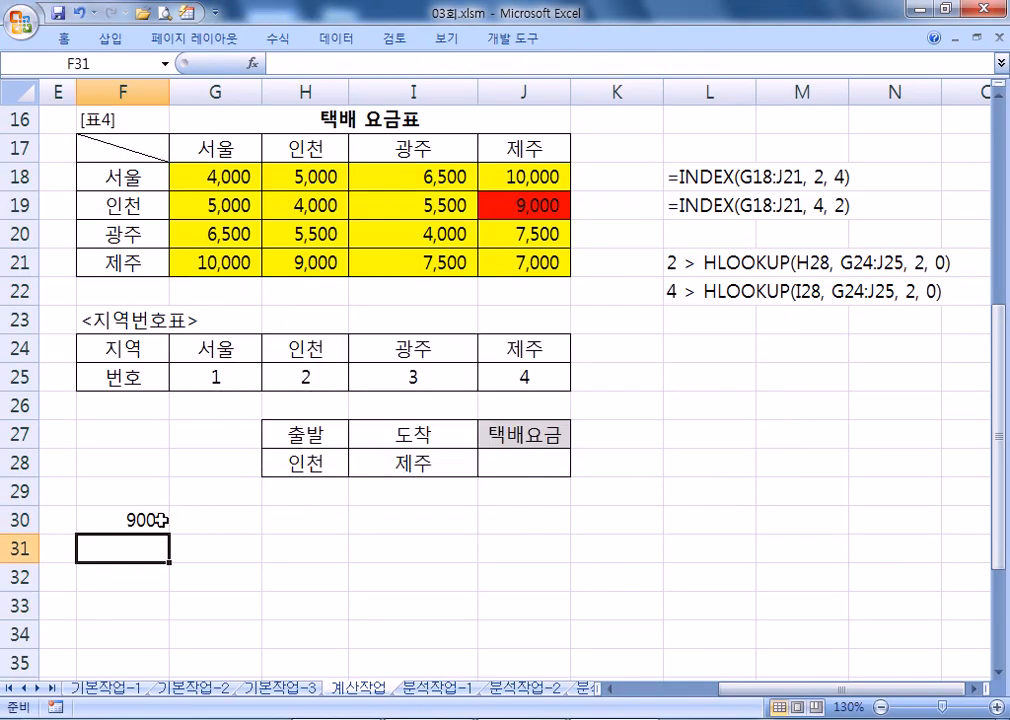
key("Up")
key("F2")
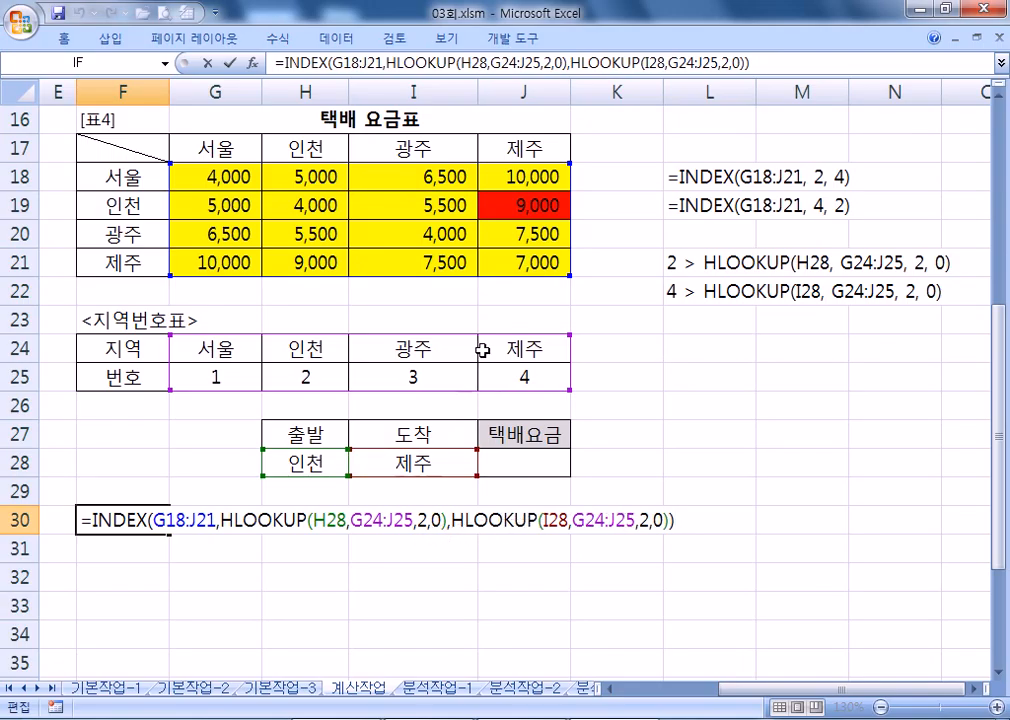
Copy F30's formula text into J28 so it shows the 9,000 fare
key("Return")
left_click(149, 518)
key("F2")
key("F2")
left_click_drag(79, 518, 665, 510)
key("ctrl+c")
key("Escape")
left_click(525, 462)
key("F2")
key("ctrl+v")
key("Return")
Turn F30's formula into text with an apostrophe and move it to H23
left_click(83, 519)
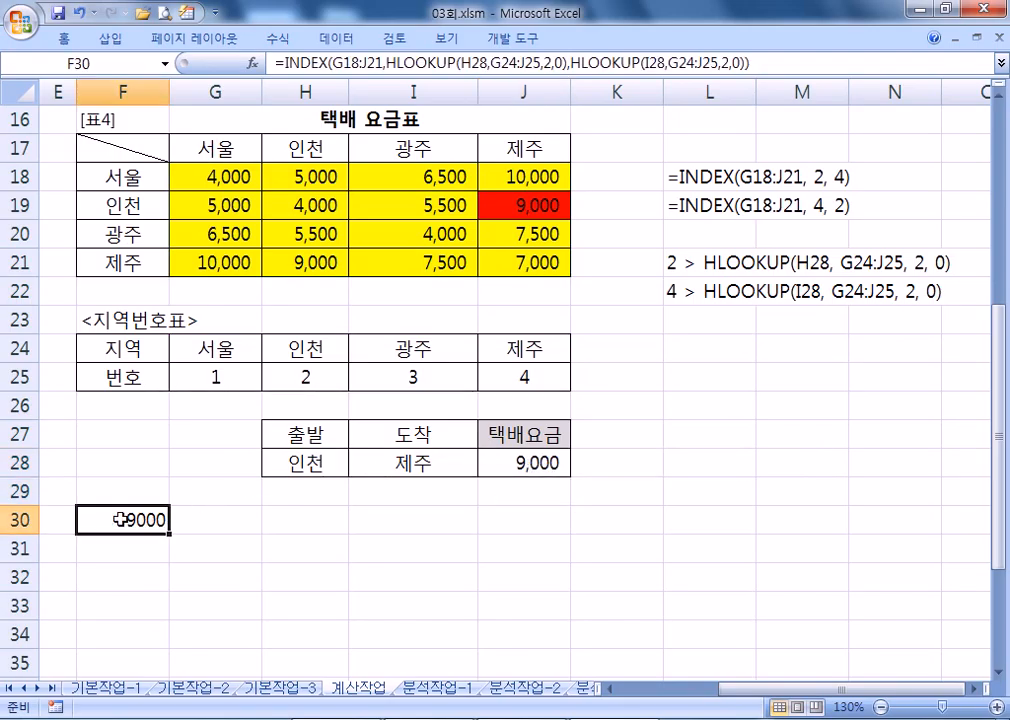
key("F2")
left_click(85, 519)
type("'")
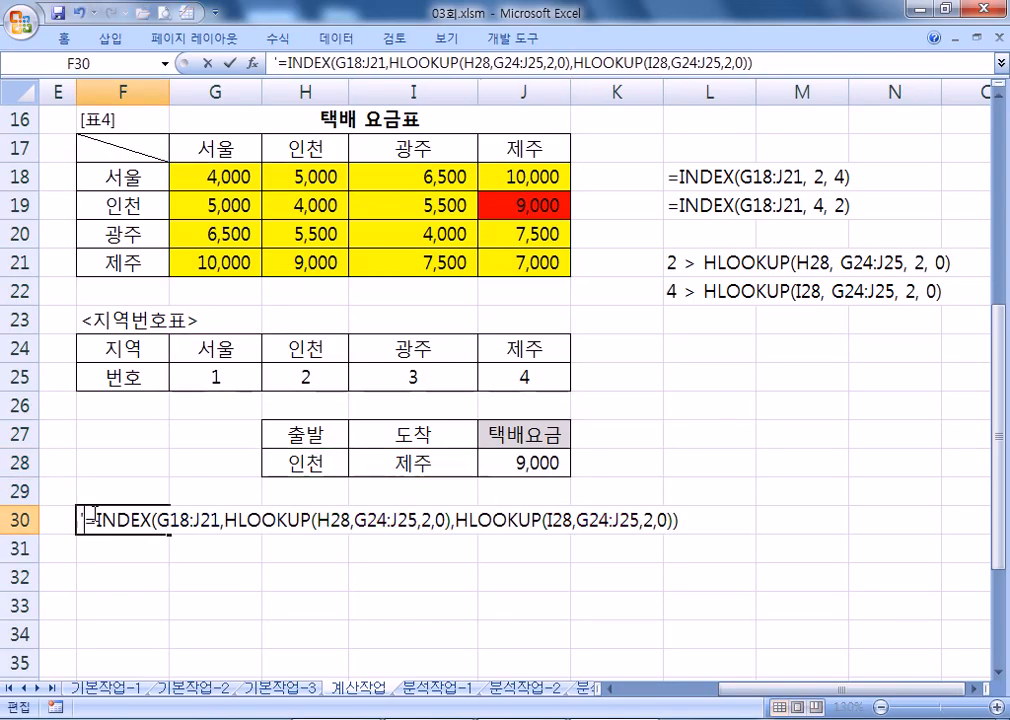
key("Return")
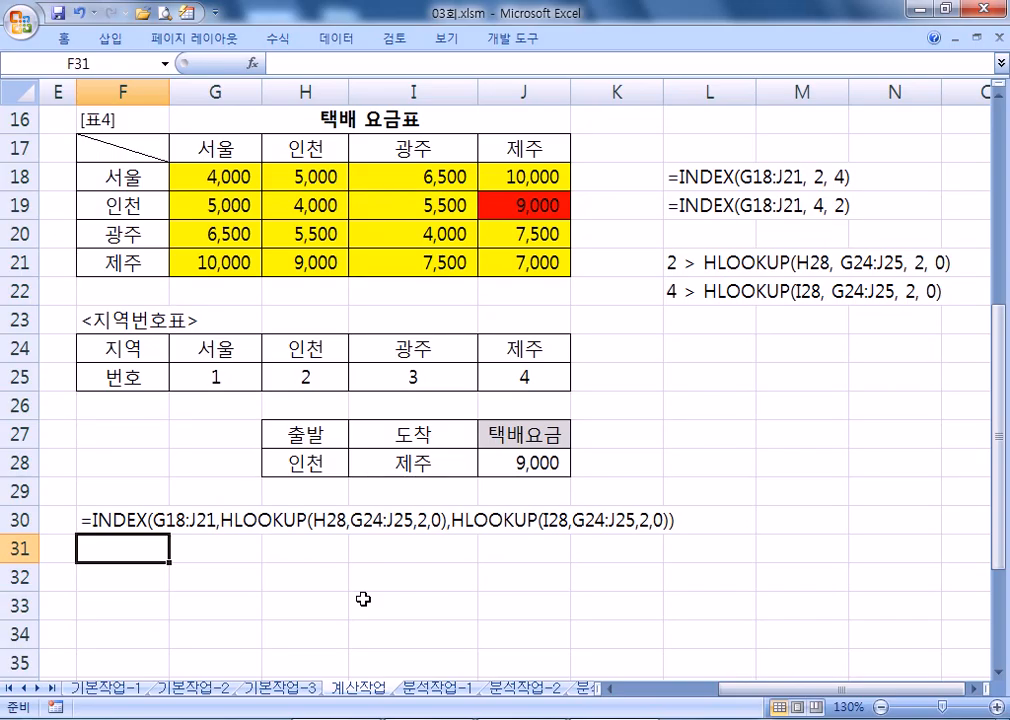
left_click(110, 517)
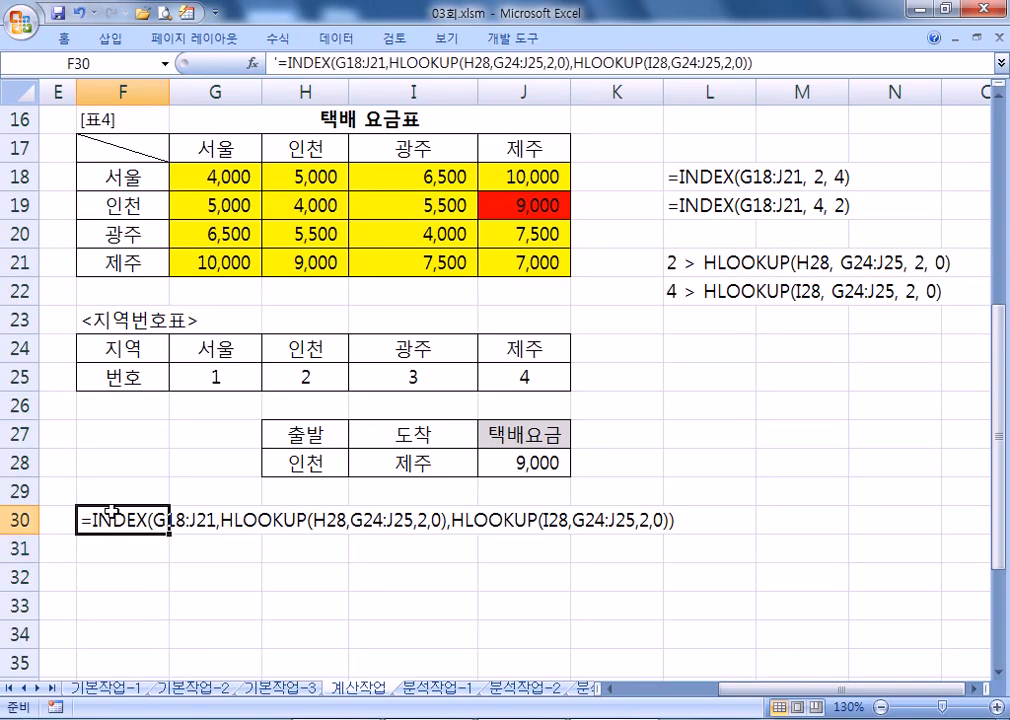
left_click_drag(107, 515, 307, 316)
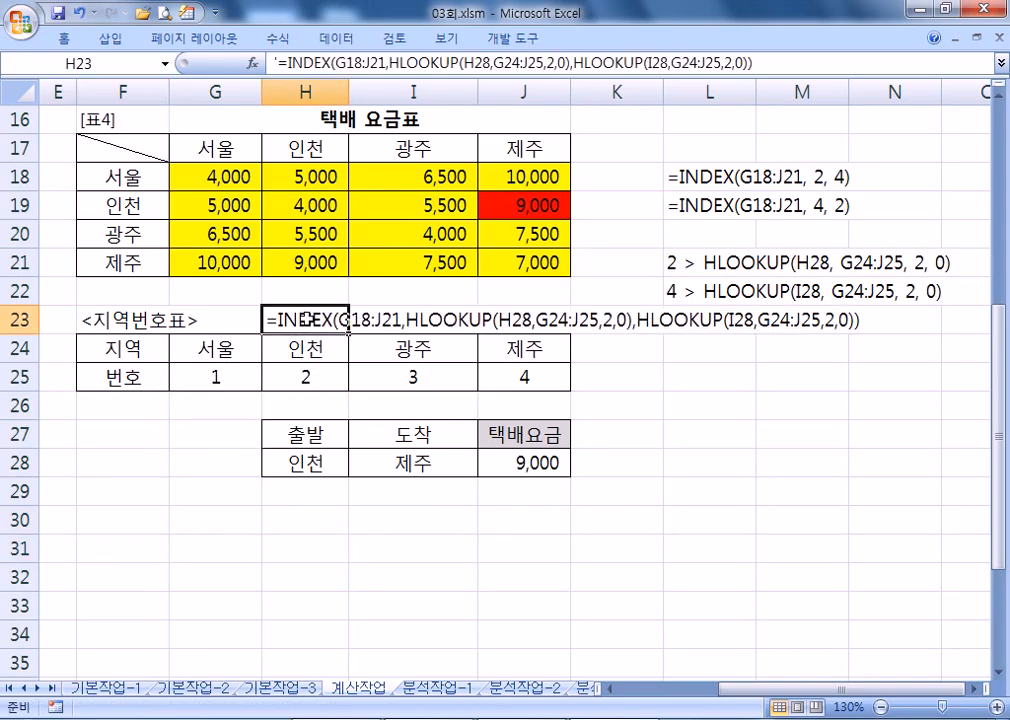
left_click(194, 549)
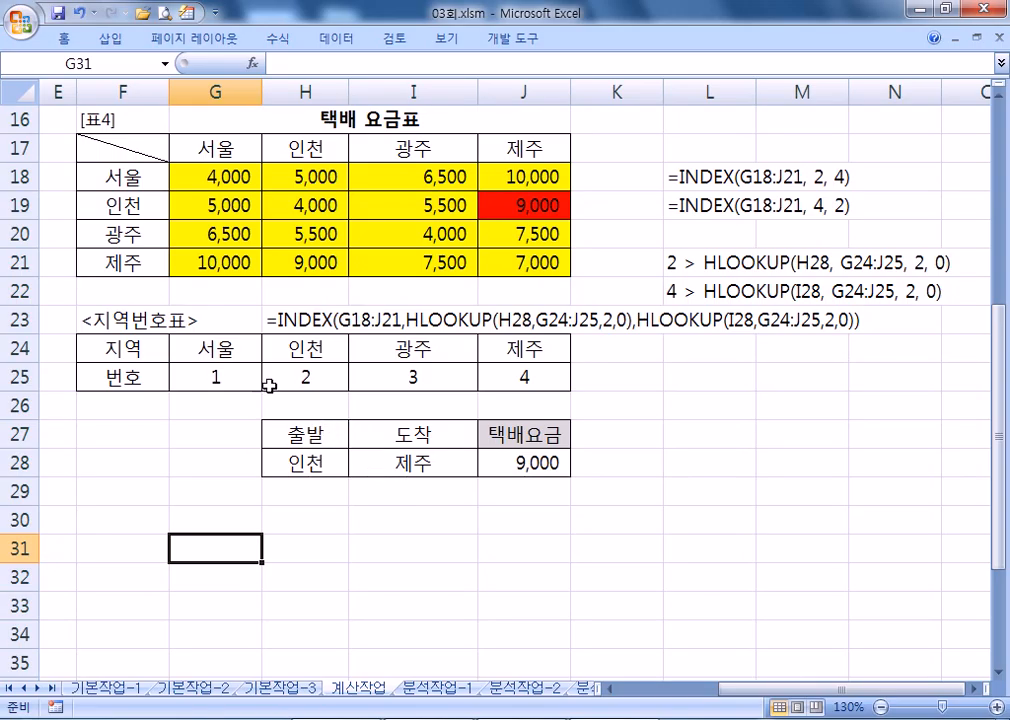
left_click_drag(214, 343, 482, 378)
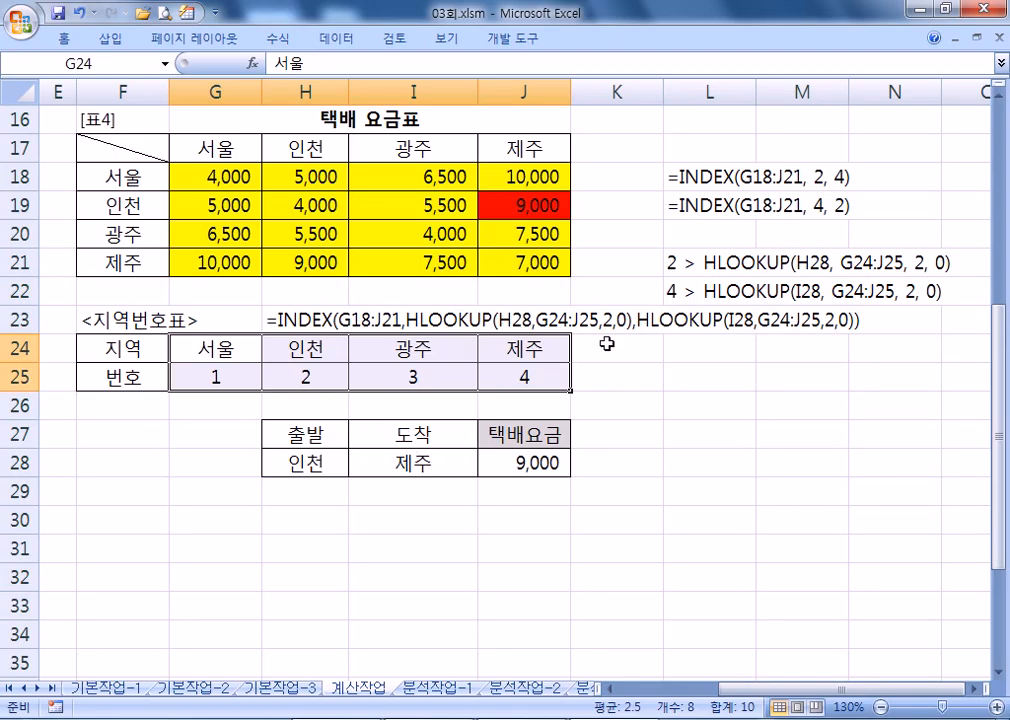
left_click(692, 181)
Paste the L18:L22 INDEX formula notes and the combined H23 INDEX/HLOOKUP formula into Notepad
left_click_drag(692, 181, 681, 296)
key("ctrl+c")
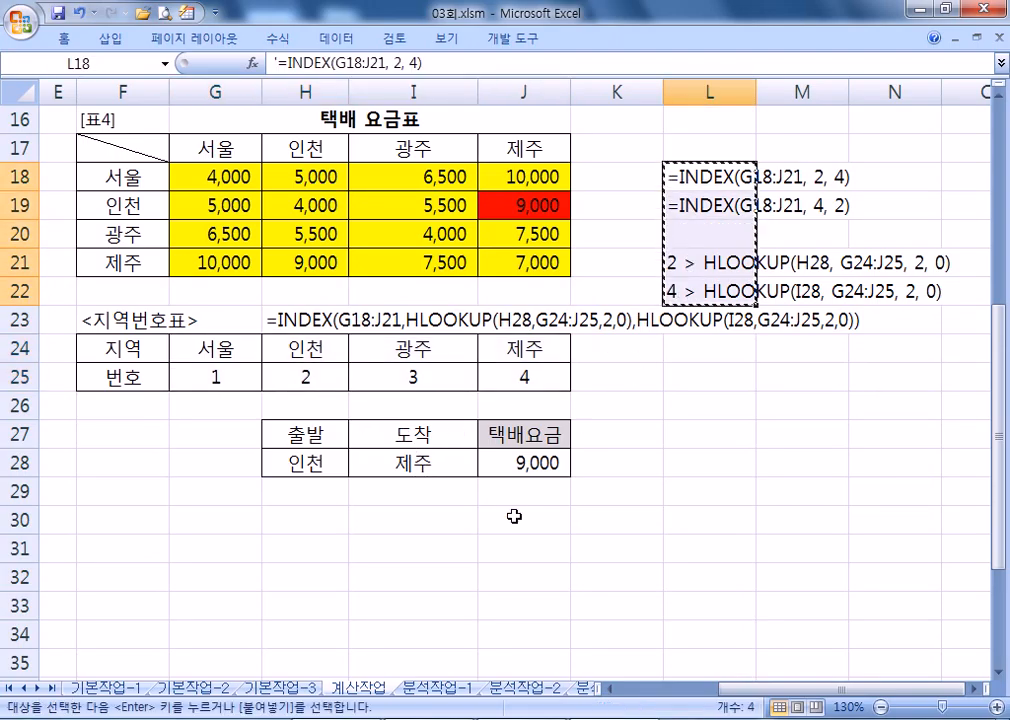
key("alt+Tab")
key("ctrl+v")
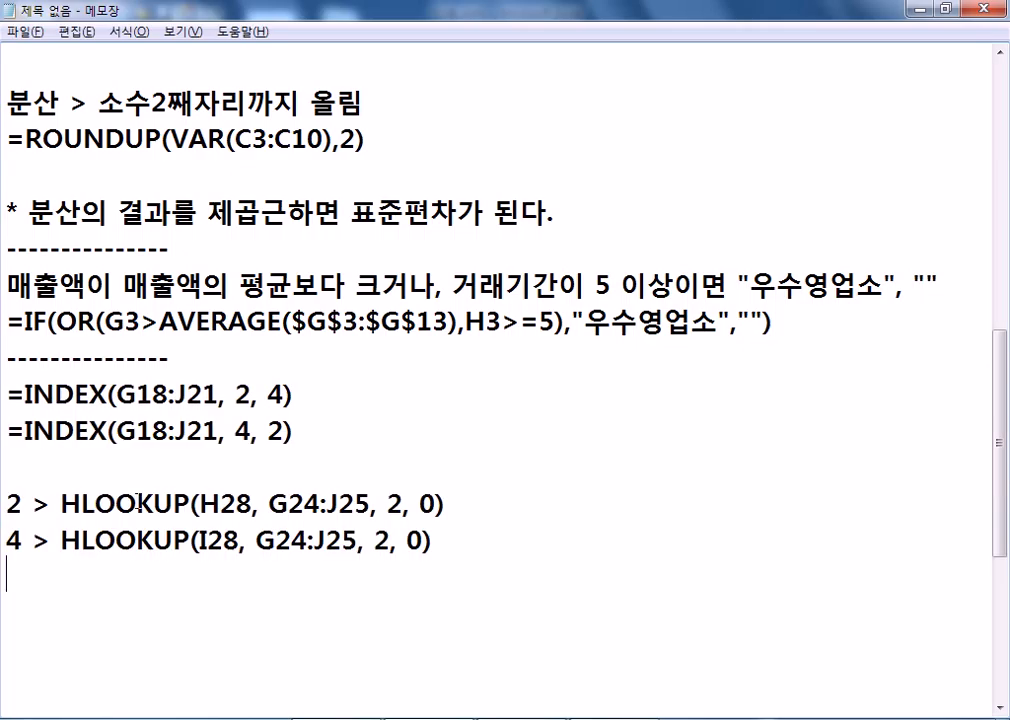
key("alt+Tab")
left_click(274, 321)
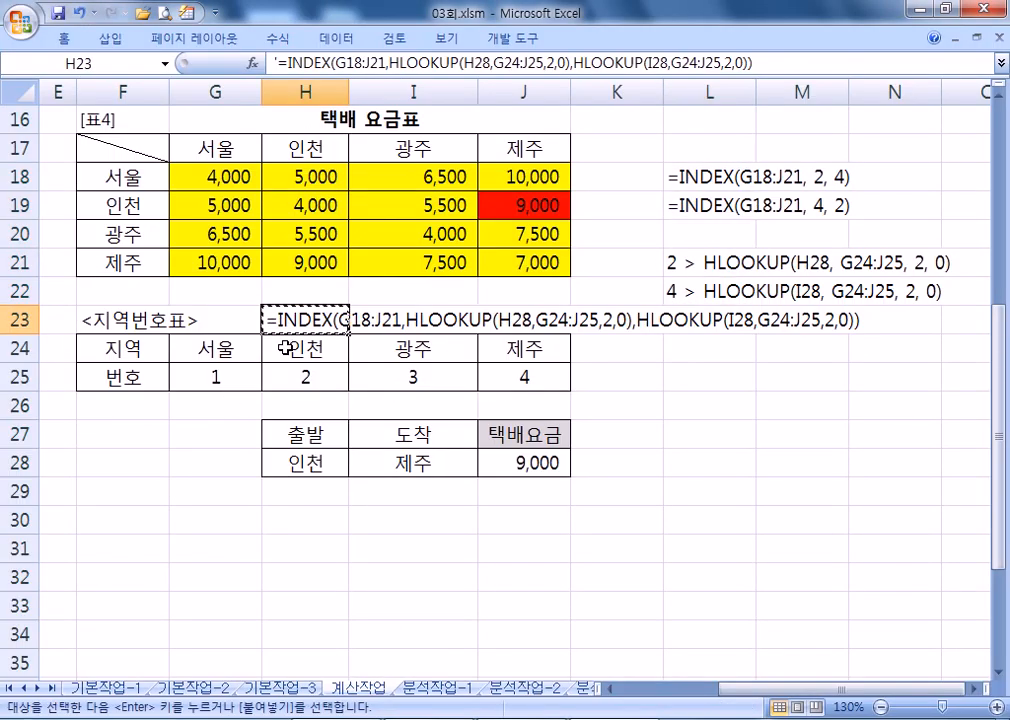
key("ctrl+c")
key("alt+Tab")
key("ctrl+v")
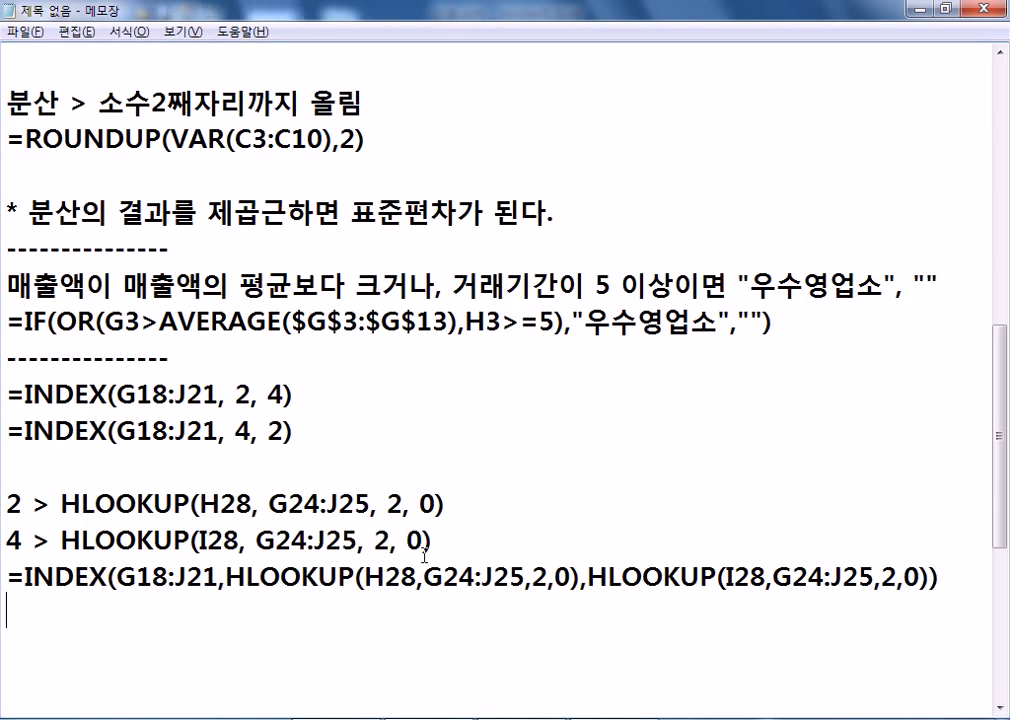
Tidy the pasted notes by removing the blank line and putting each INDEX formula on its own line
left_click(222, 476)
key("Delete")
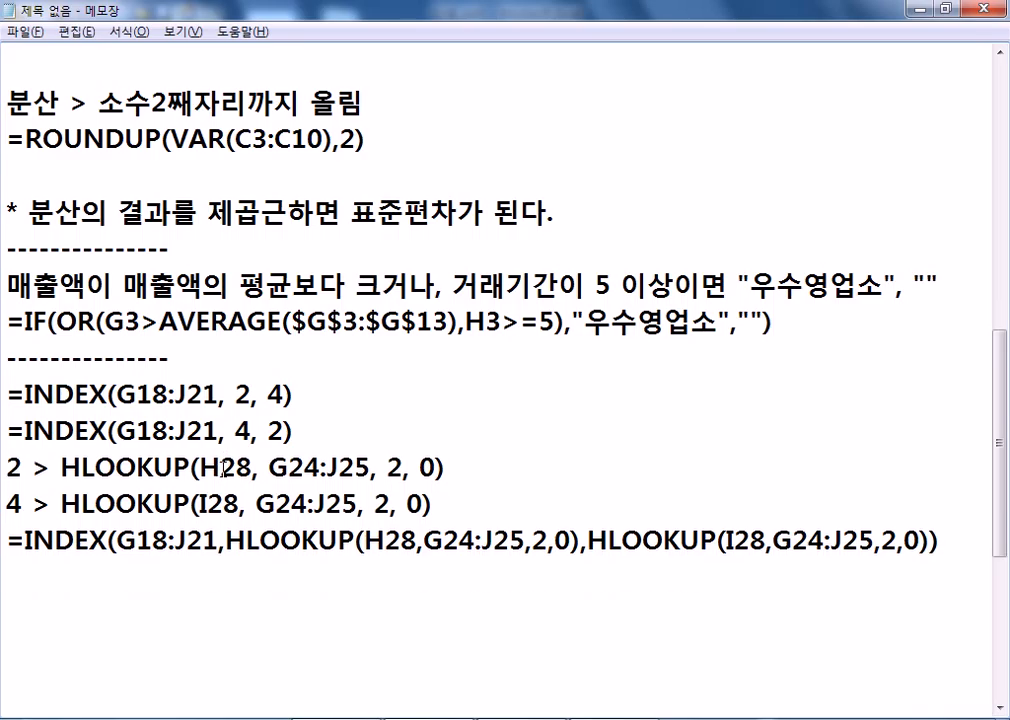
left_click(353, 397)
key("Delete")
key("Left")
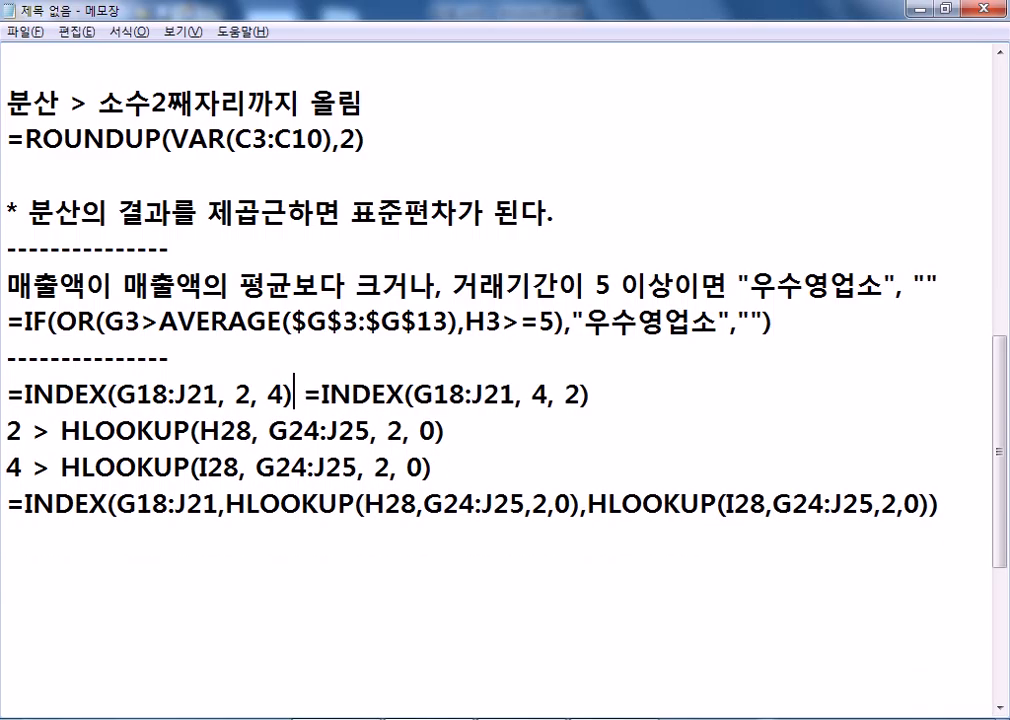
key("Down")
key("Down")
key("Down")
key("Down")
key("Down")
key("Up")
key("Up")
key("Up")
key("Up")
key("Up")
key("Down")
key("Right")
key("Right")
key("Right")
key("Right")
key("Right")
key("Right")
key("Right")
key("Right")
key("Right")
key("Right")
key("Right")
key("Right")
key("Right")
key("Right")
key("Right")
key("Right")
key("Right")
key("Right")
key("Right")
key("Right")
key("Right")
key("Return")
key("Delete")
key("End")
Note '* 결과는 같다.' beside the second INDEX formula
type("RUFR")
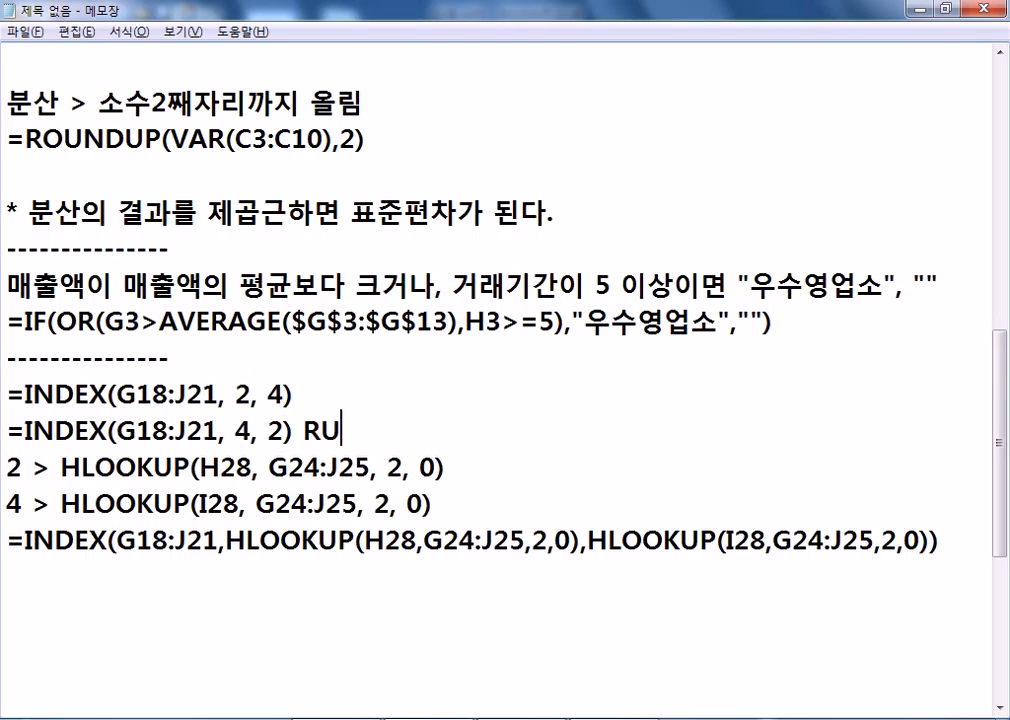
key("BackSpace")
key("BackSpace")
key("BackSpace")
key("BackSpace")
type("* 결과는 같다.")
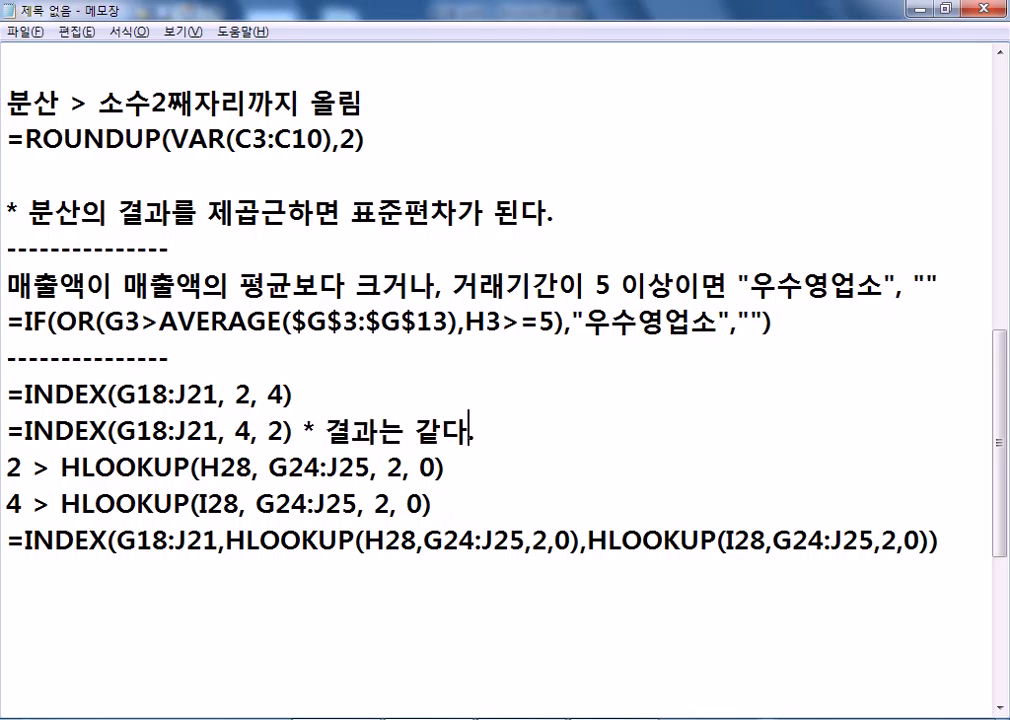
Add a '---------------' separator line below the formulas, then return to the workbook's column A
key("Down")
key("Down")
key("Down")
key("Down")
key("Down")
key("Up")
key("Up")
key("Up")
key("Up")
key("Up")
key("Up")
key("shift+Down")
key("Down")
type("---------------")
key("Return")
scroll(491, 158, "down", 3)
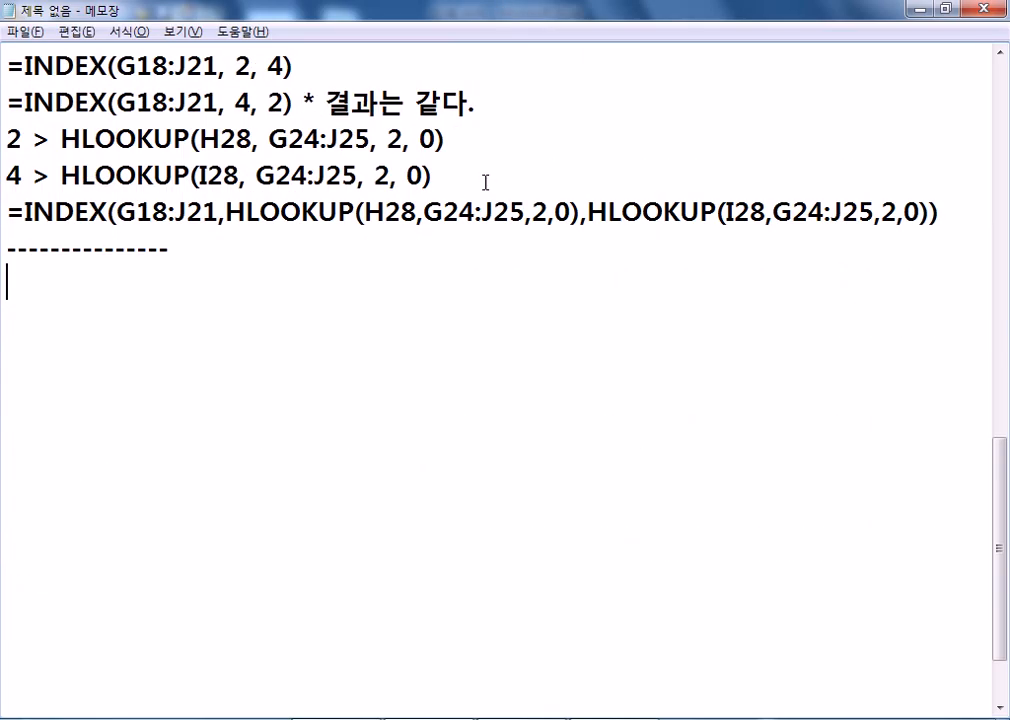
scroll(438, 177, "up", 1)
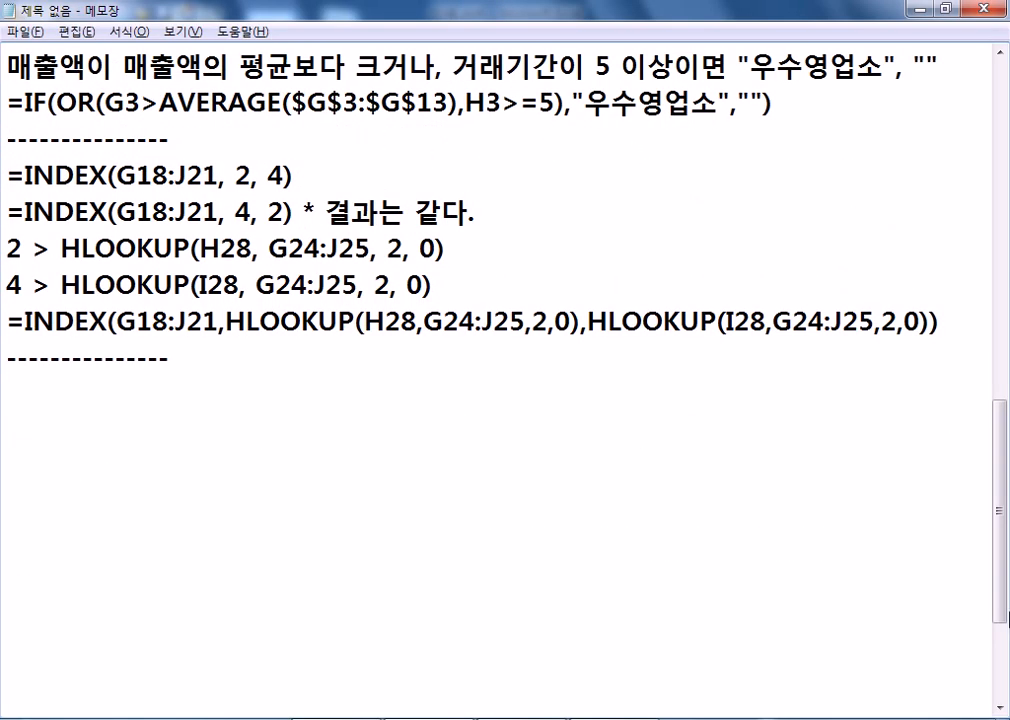
left_click(999, 708)
left_click(999, 708)
left_click(999, 708)
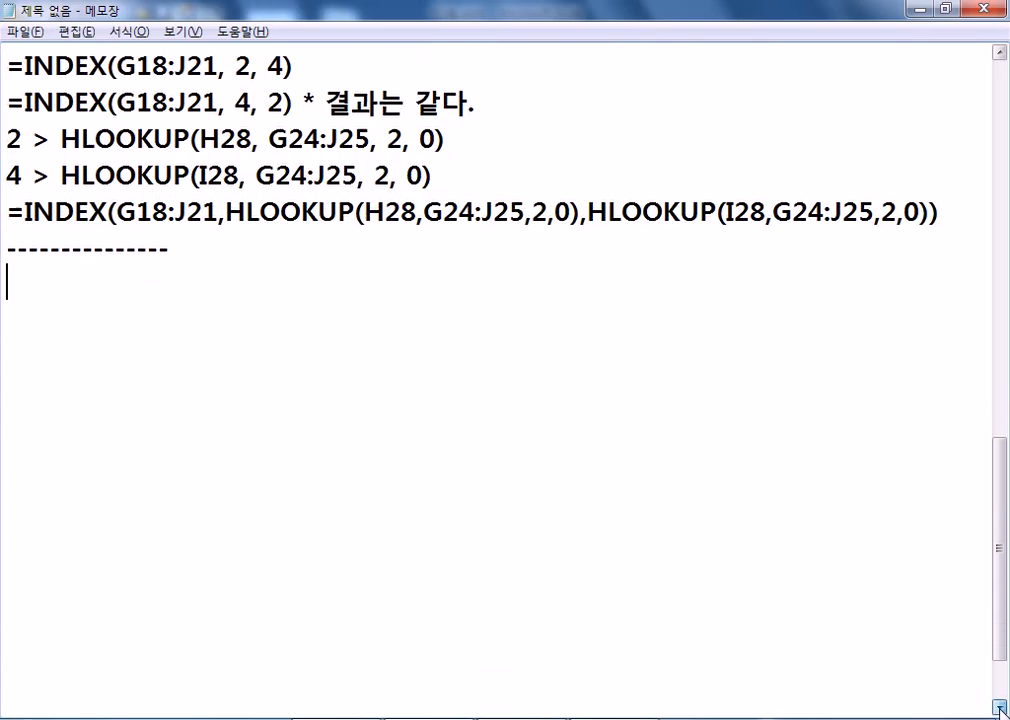
key("alt+Tab")
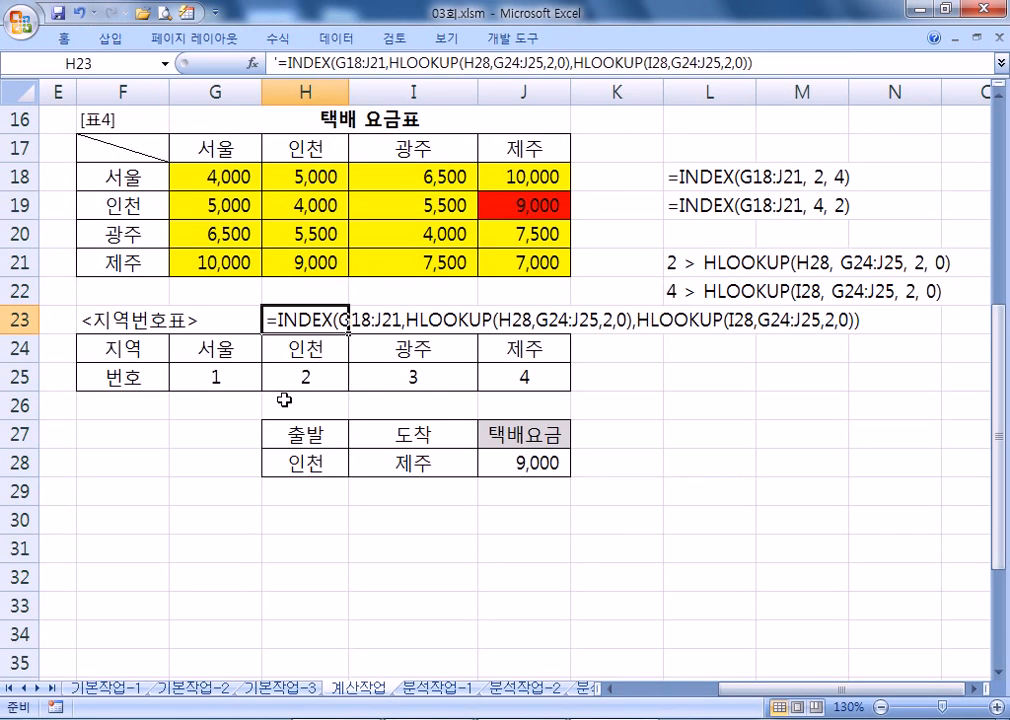
key("Home")
Scroll to the 날씨현황 table, review the 상태/쾌적 criteria in B41:B42, and select C42
scroll(340, 220, "down", 4)
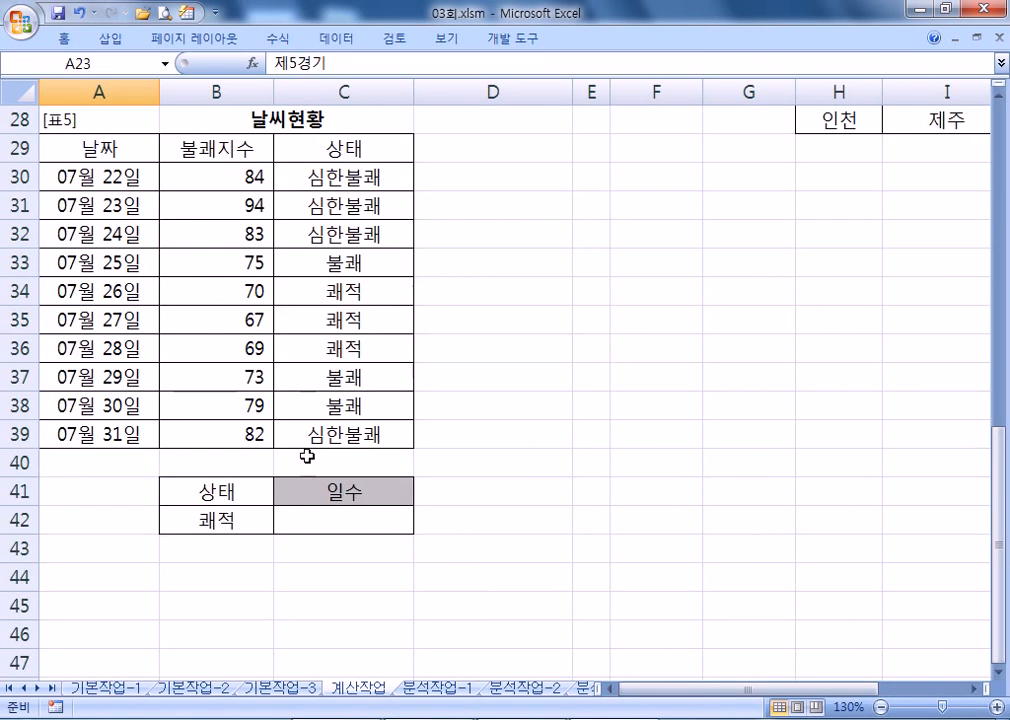
left_click(340, 518)
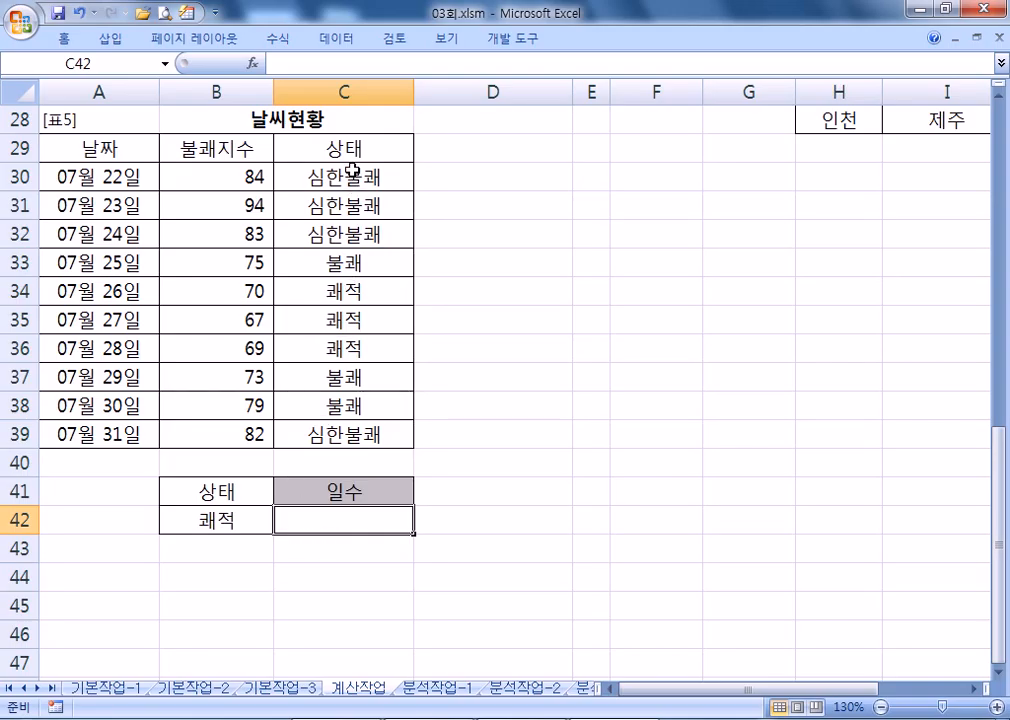
left_click(202, 494)
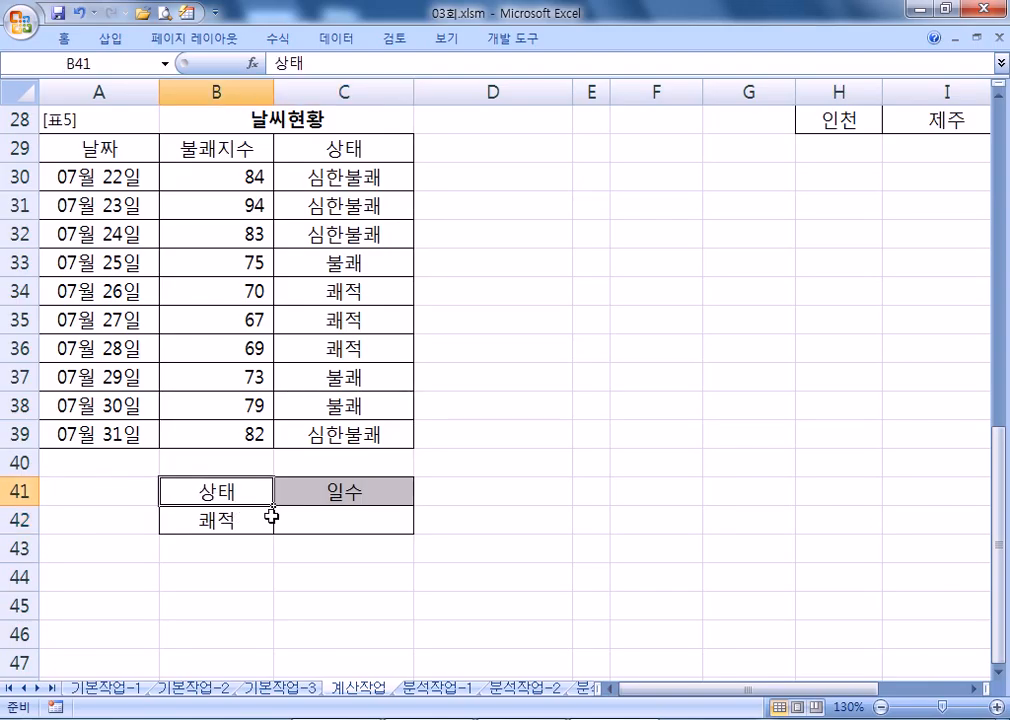
left_click(218, 520)
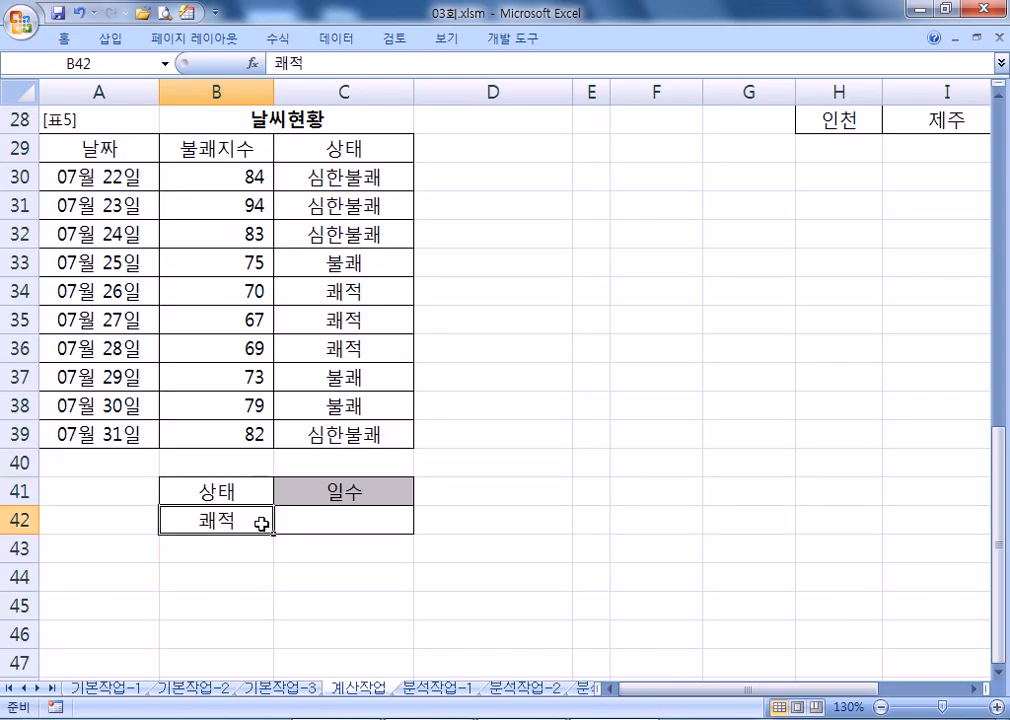
left_click(222, 492)
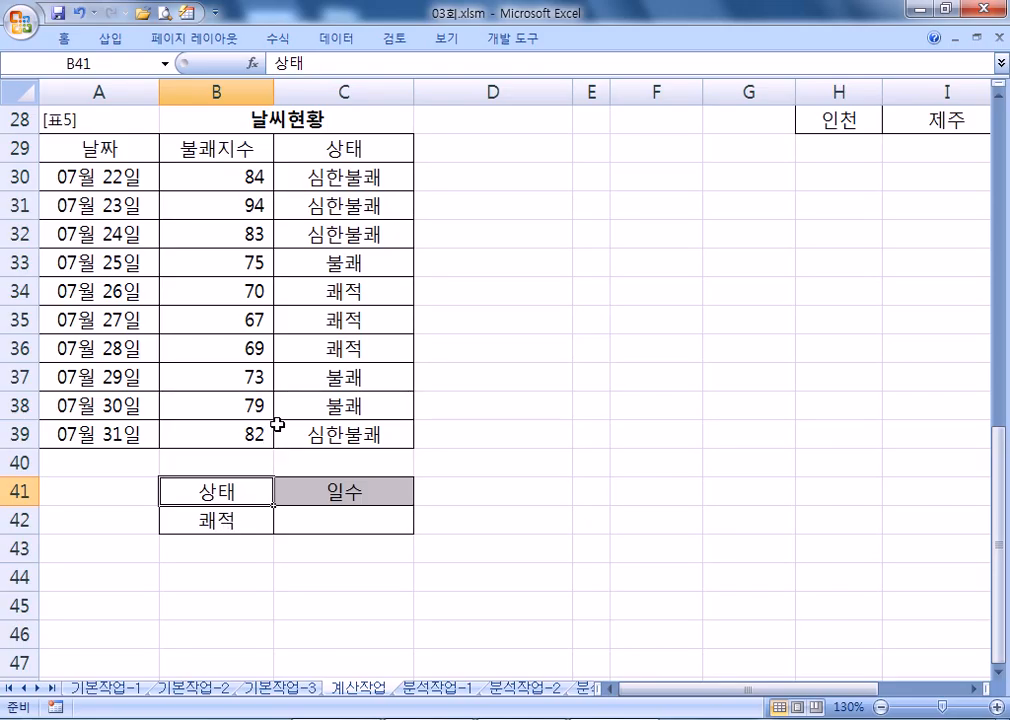
left_click(339, 521)
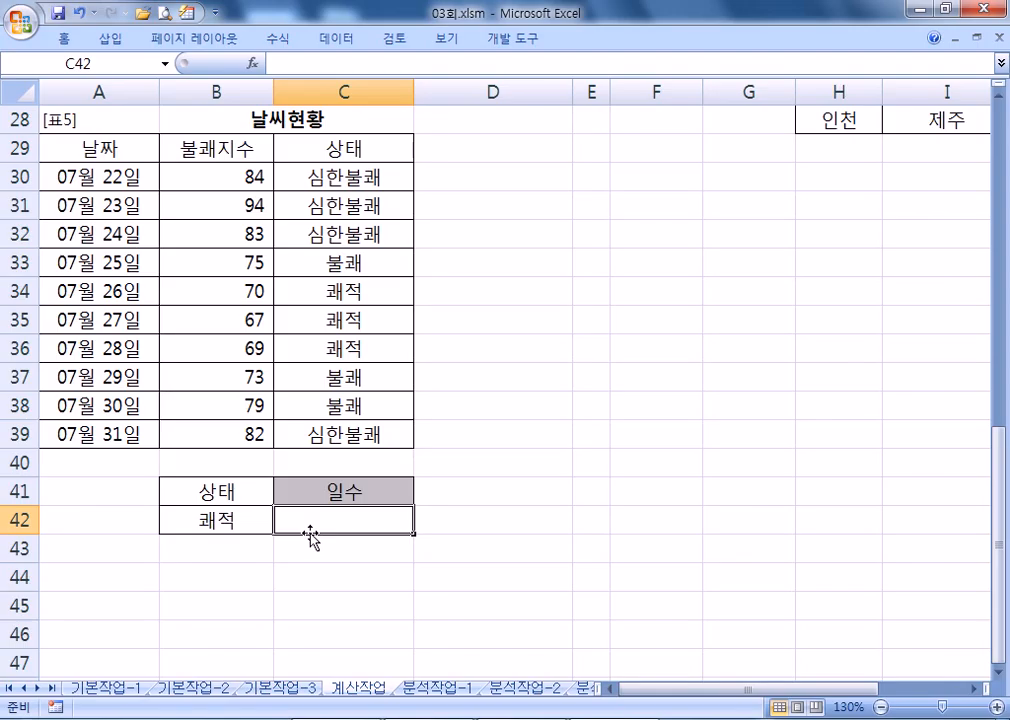
Start a DCOUNT formula in C42, correcting the misspelled DVOUNT
type("=DVOUNT")
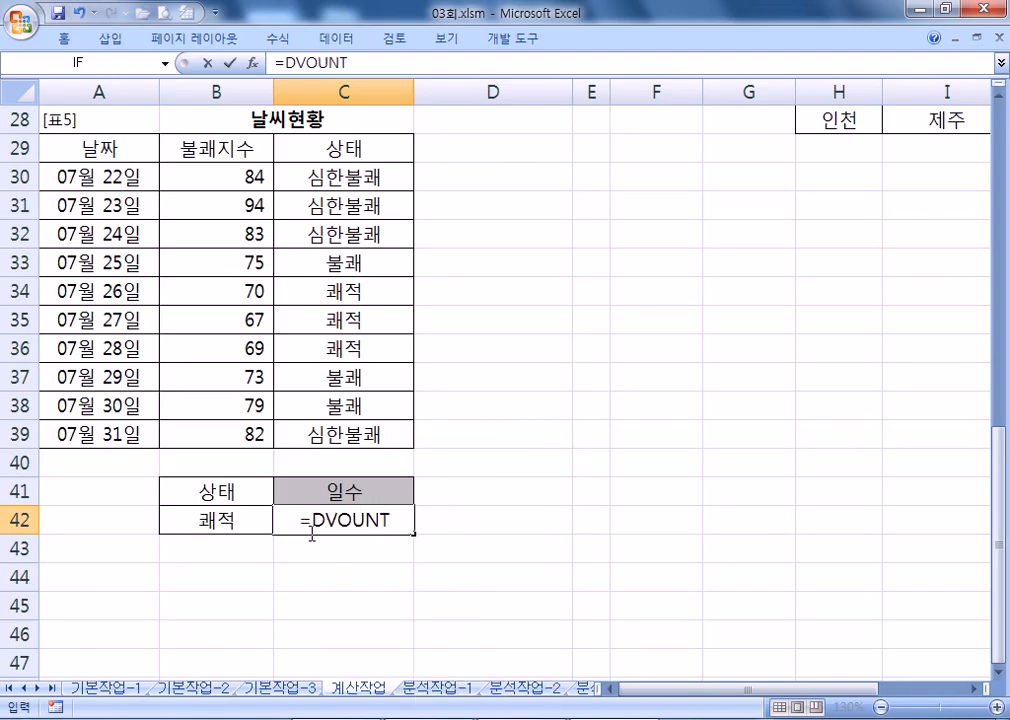
key("Tab")
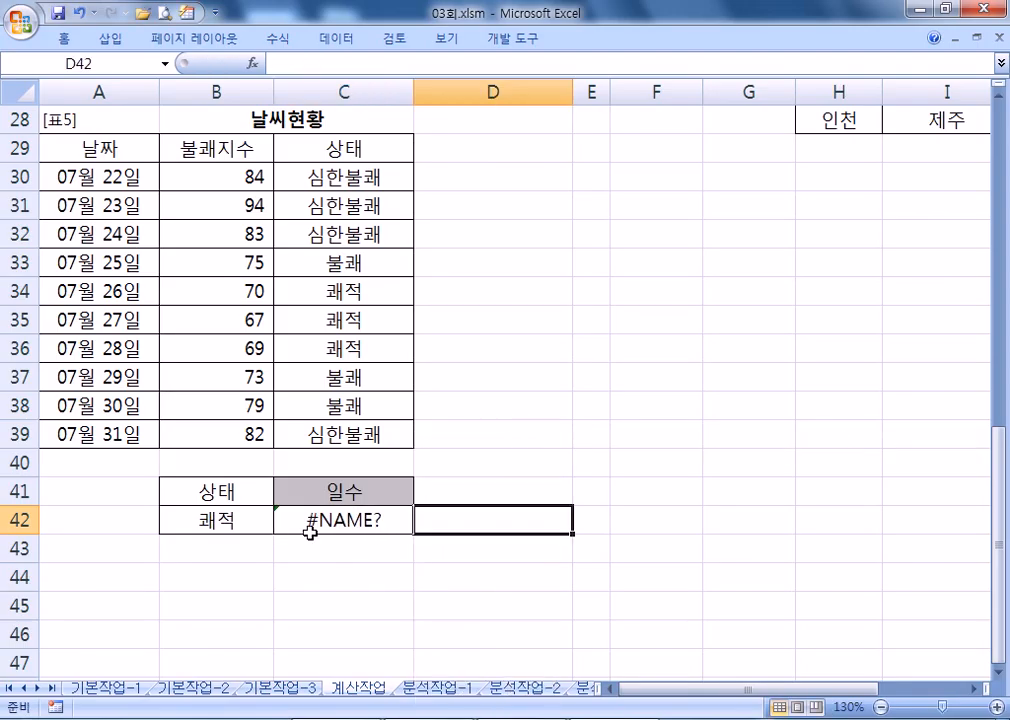
double_click(343, 524)
key("Escape")
type("=DV")
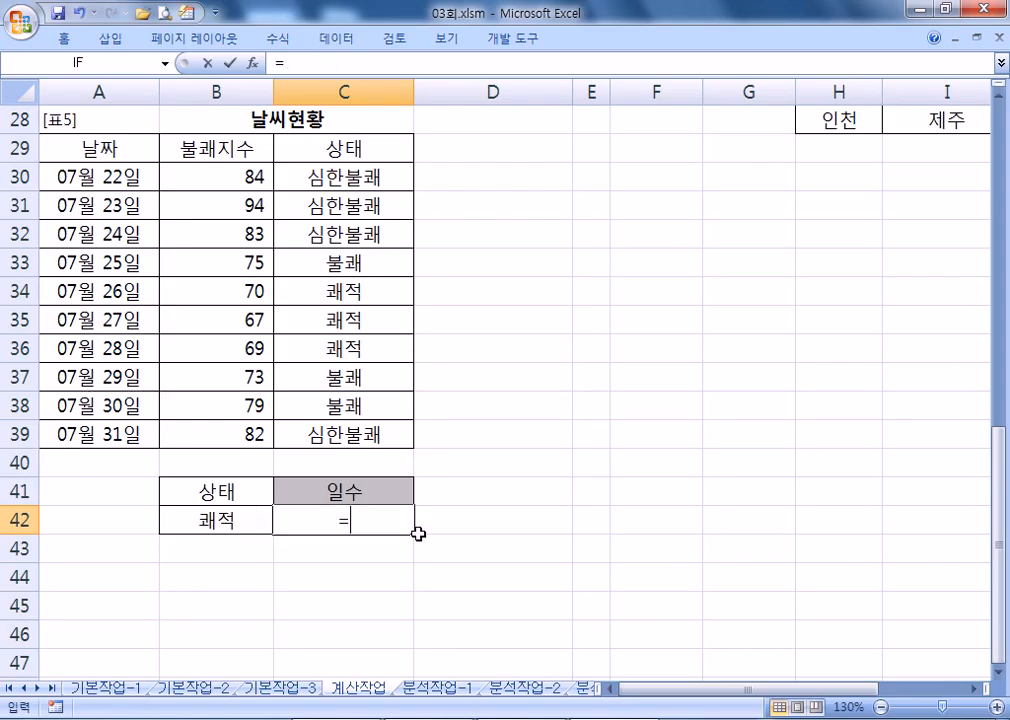
key("BackSpace")
type("CO")
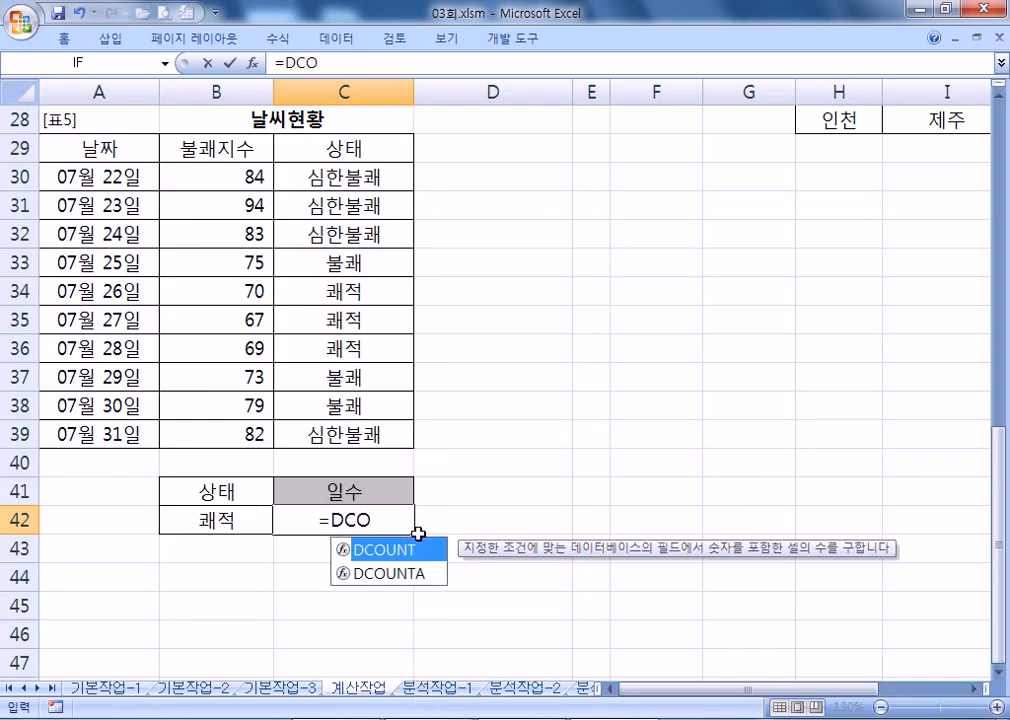
key("Tab")
Complete =DCOUNT(A29:C39,C29,B41:B42) in C42, which returns 0
left_click_drag(90, 150, 318, 427)
type(",")
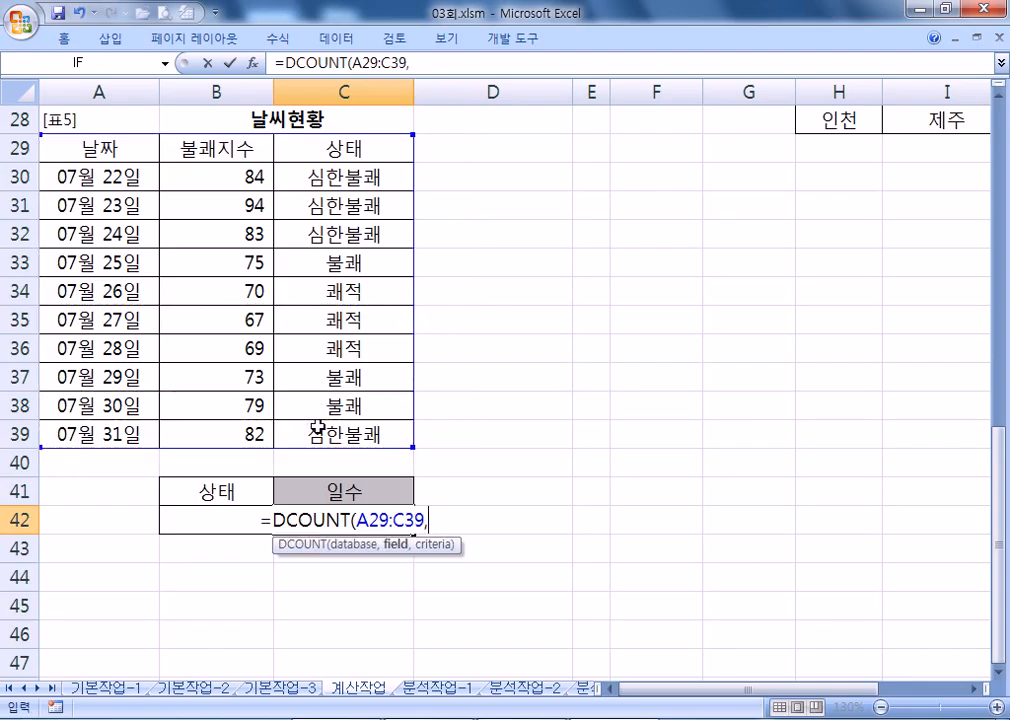
left_click(184, 148)
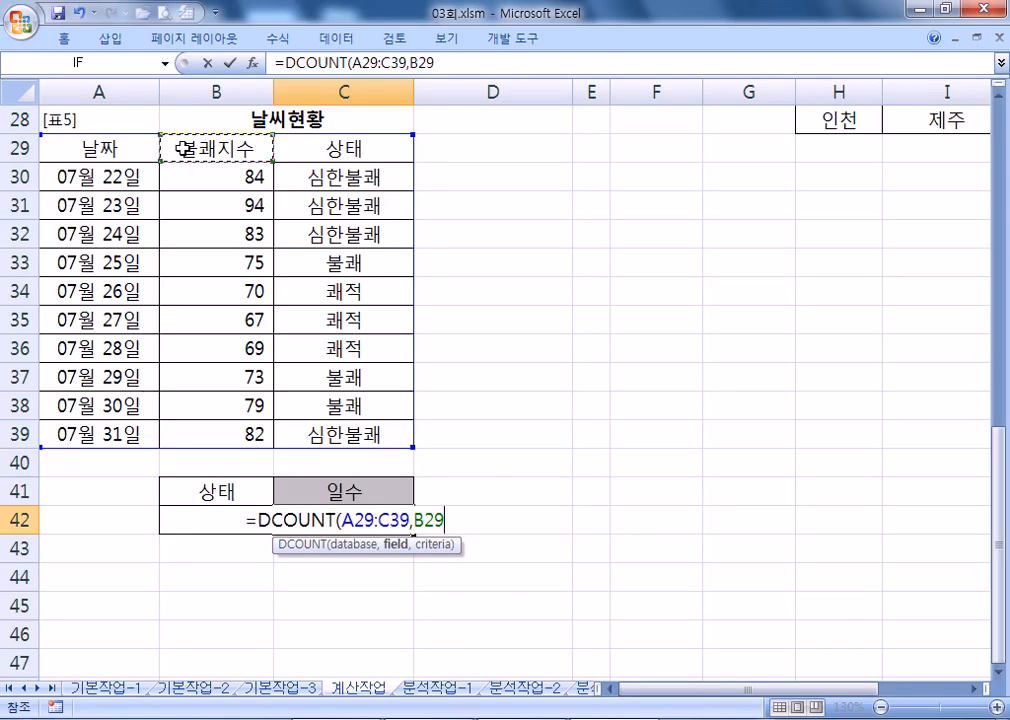
left_click(313, 147)
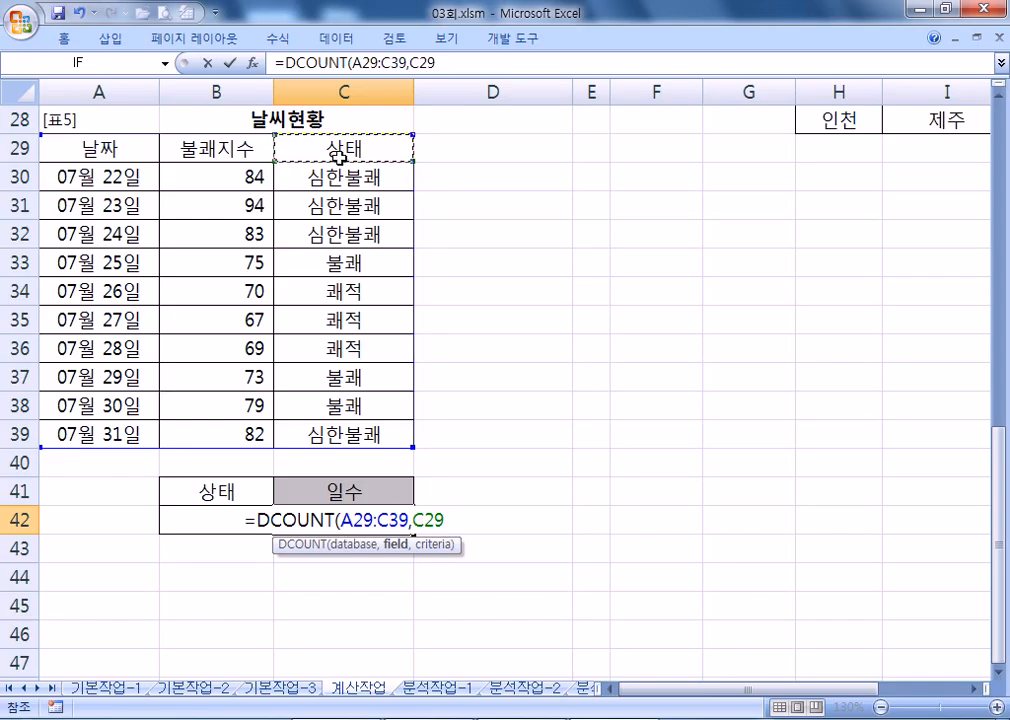
type(",")
left_click_drag(198, 487, 197, 517)
key("Return")
left_click(368, 528)
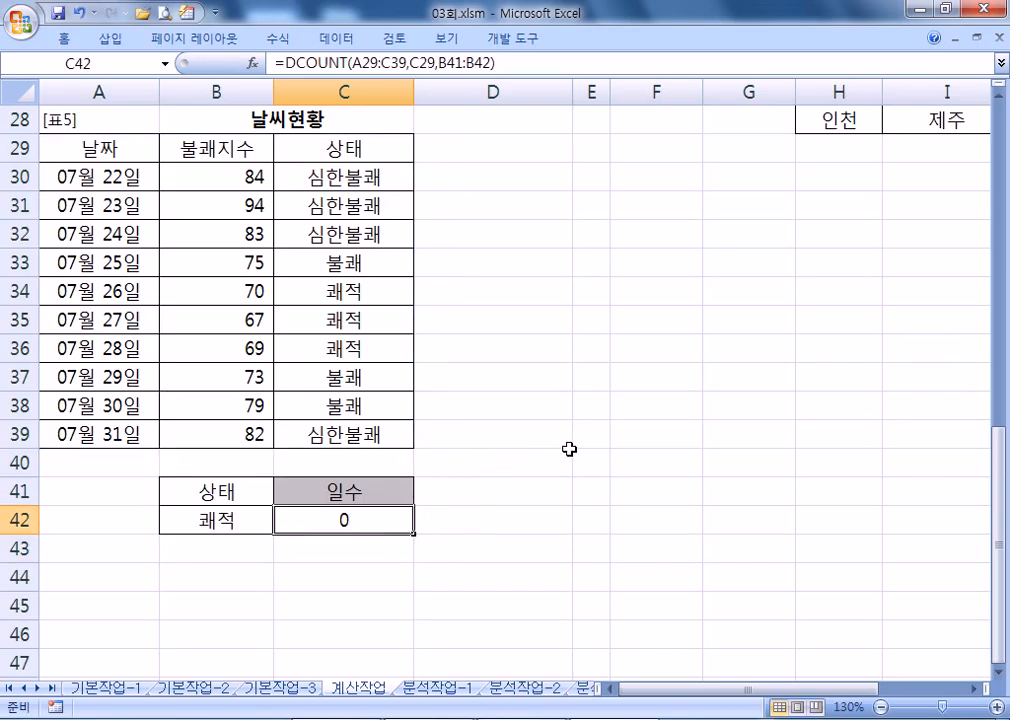
Confirm the 상태 entries are text and change C42's function to DCOUNTA
left_click(342, 158)
left_click(329, 292)
left_click_drag(352, 145, 350, 418)
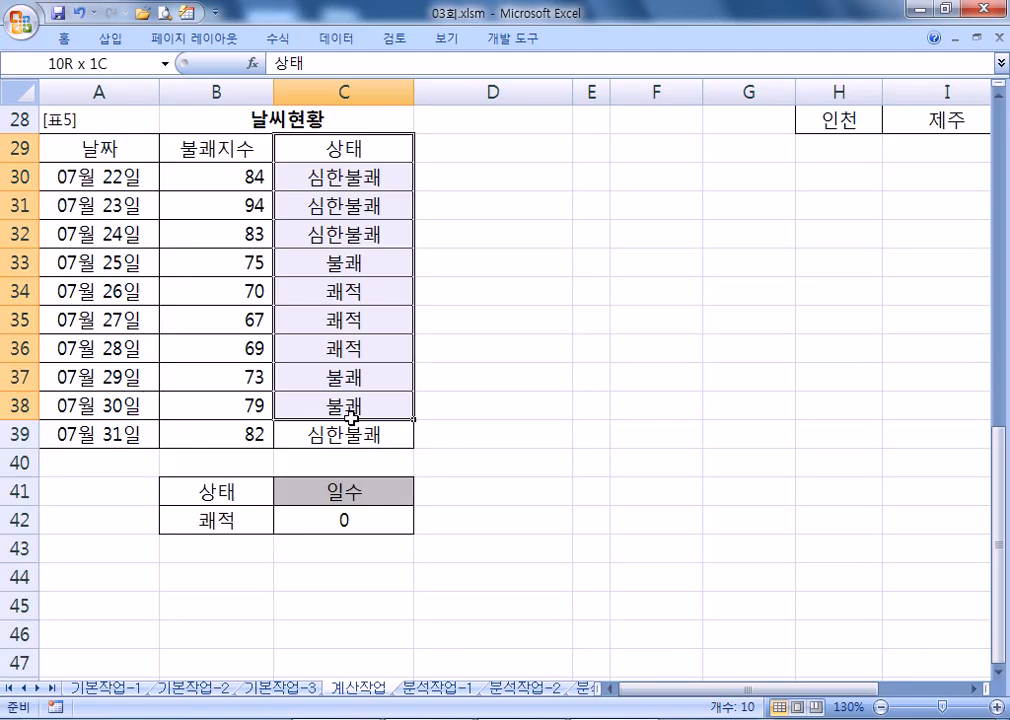
scroll(356, 408, "down", 3)
double_click(343, 262)
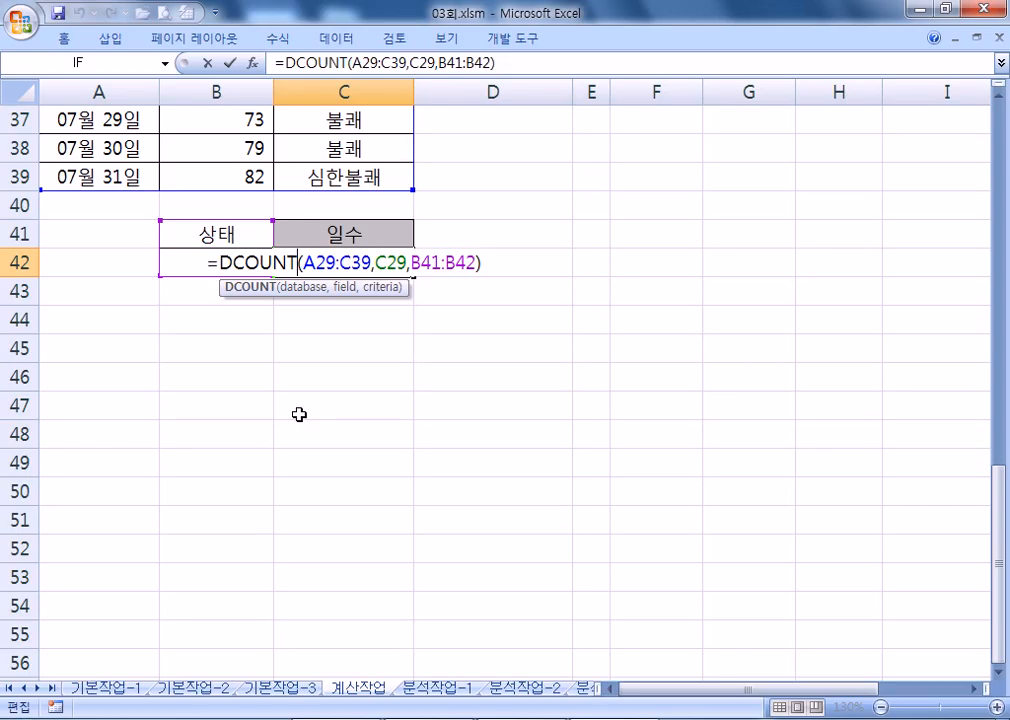
type("A")
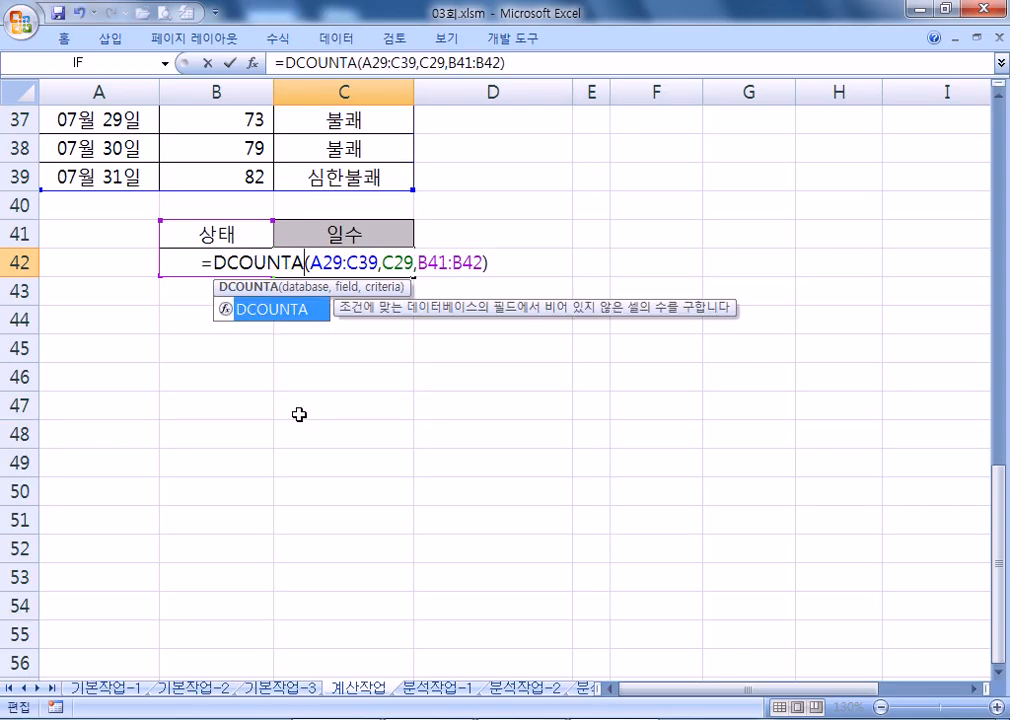
key("Return")
Append &"일" to the C42 formula so it shows 3일, then copy the formula text
left_click(328, 256)
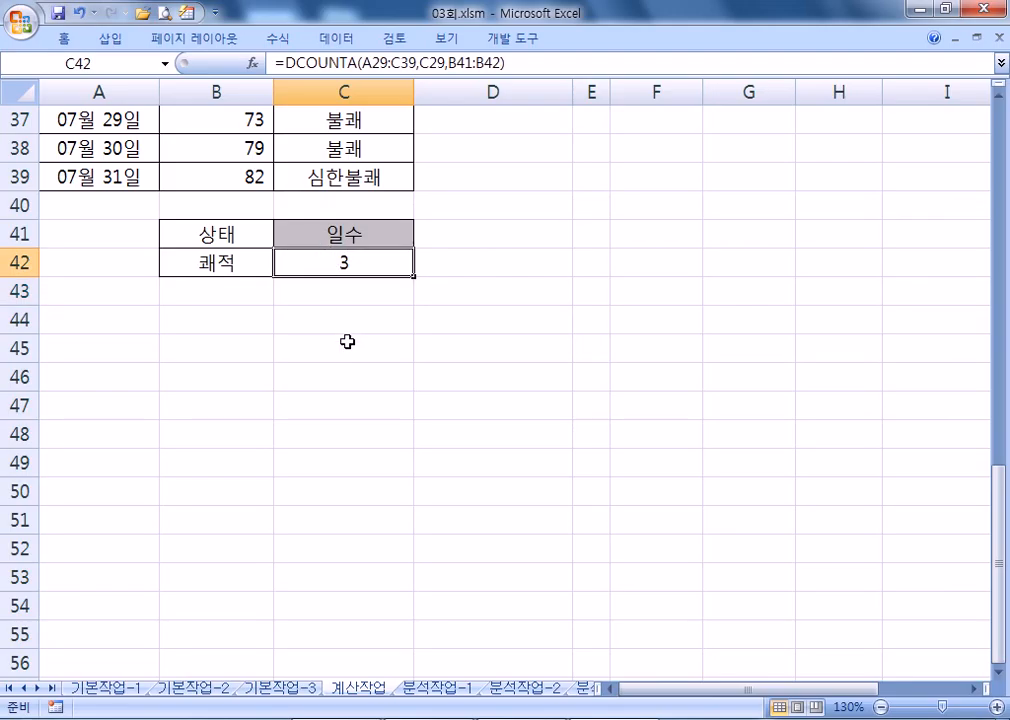
key("F2")
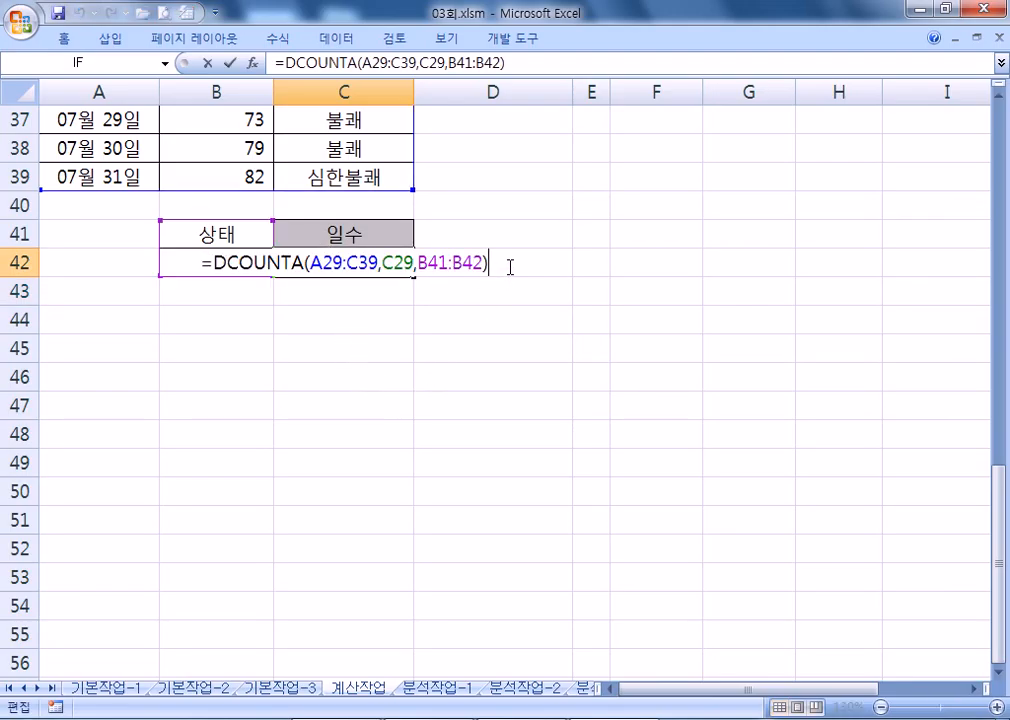
type("&\"일\"")
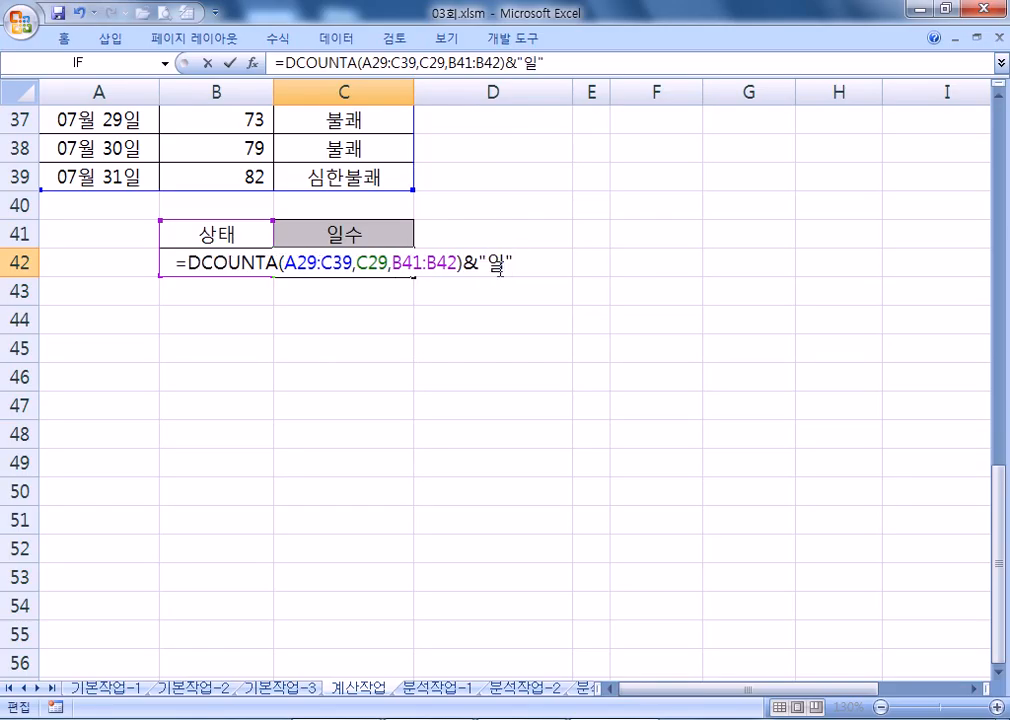
key("Return")
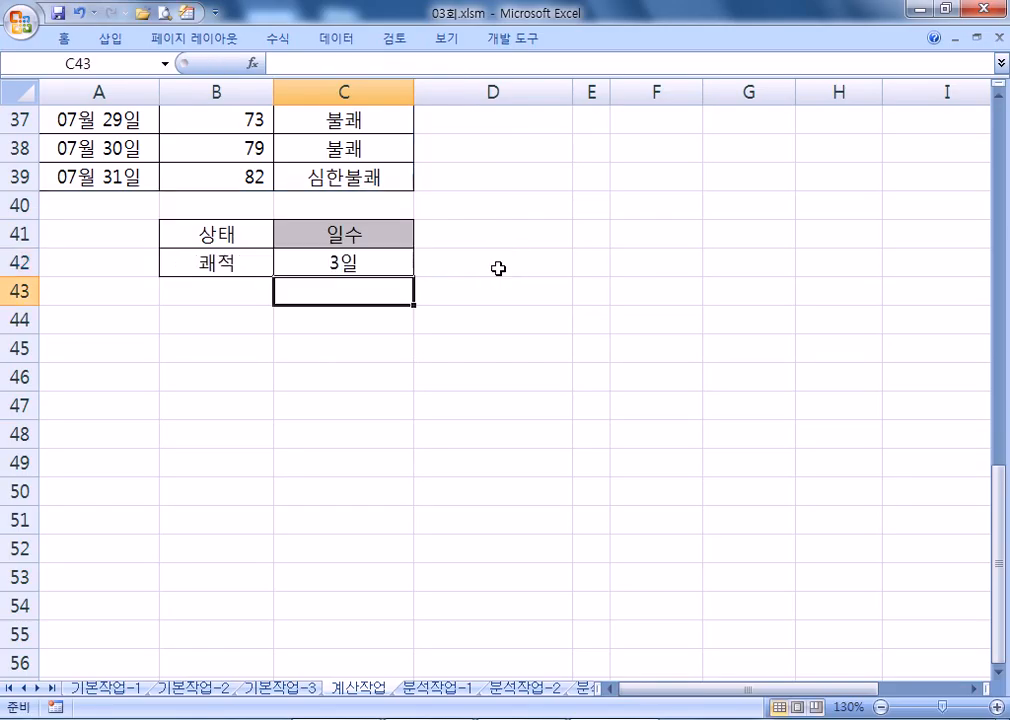
scroll(430, 273, "up", 1)
left_click(380, 347)
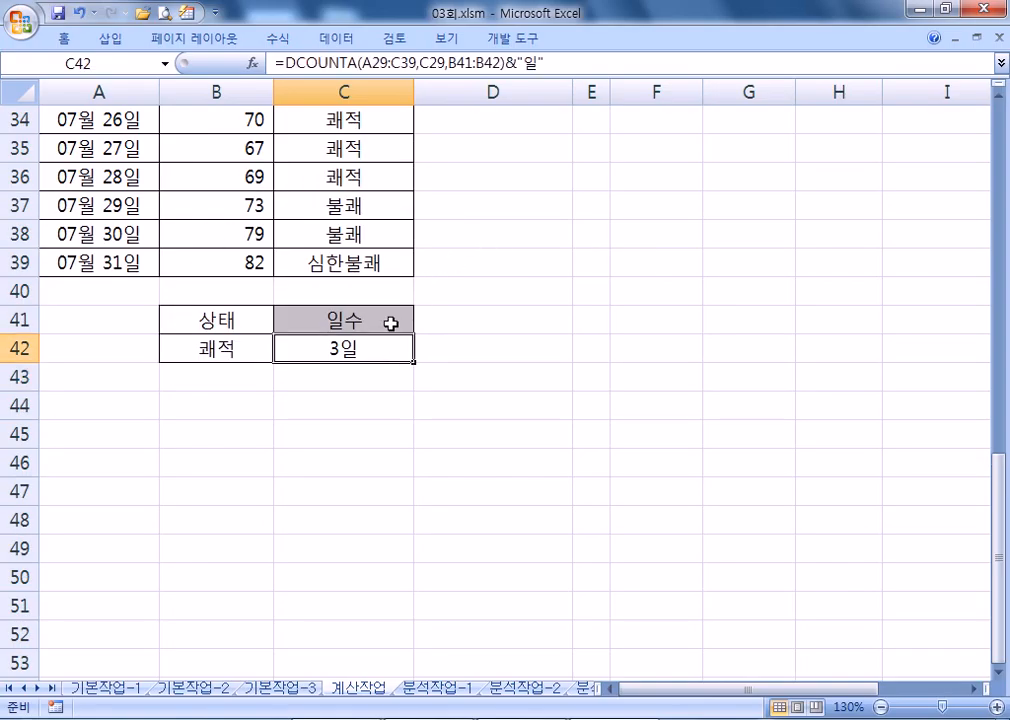
left_click_drag(547, 63, 260, 64)
key("alt+Tab")
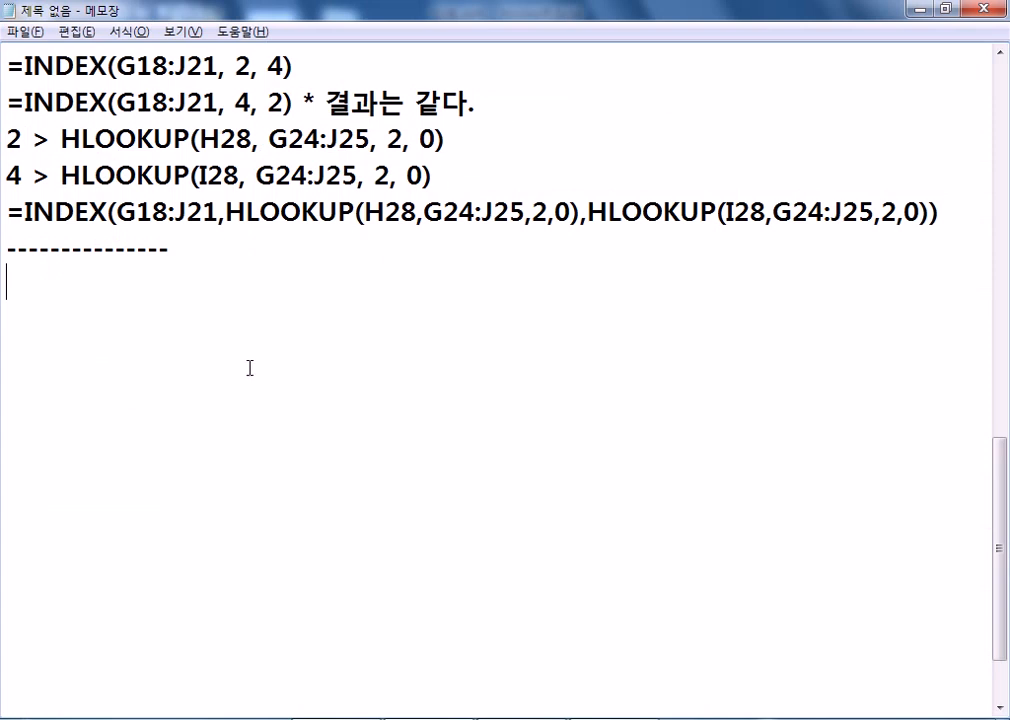
Paste =DCOUNTA(A29:C39,C29,B41:B42)&"일" into the notes and review the 상태 column in the workbook
type("=DCOUNTA(A29:C39,C29,B41:B42)&\"일\"")
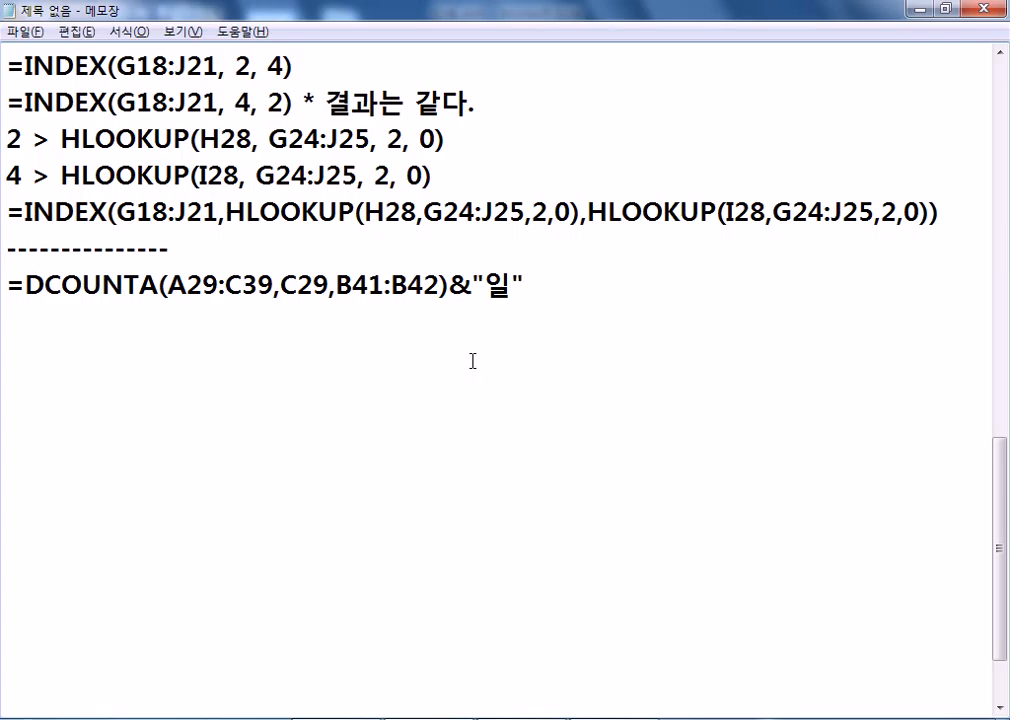
left_click_drag(140, 287, 157, 288)
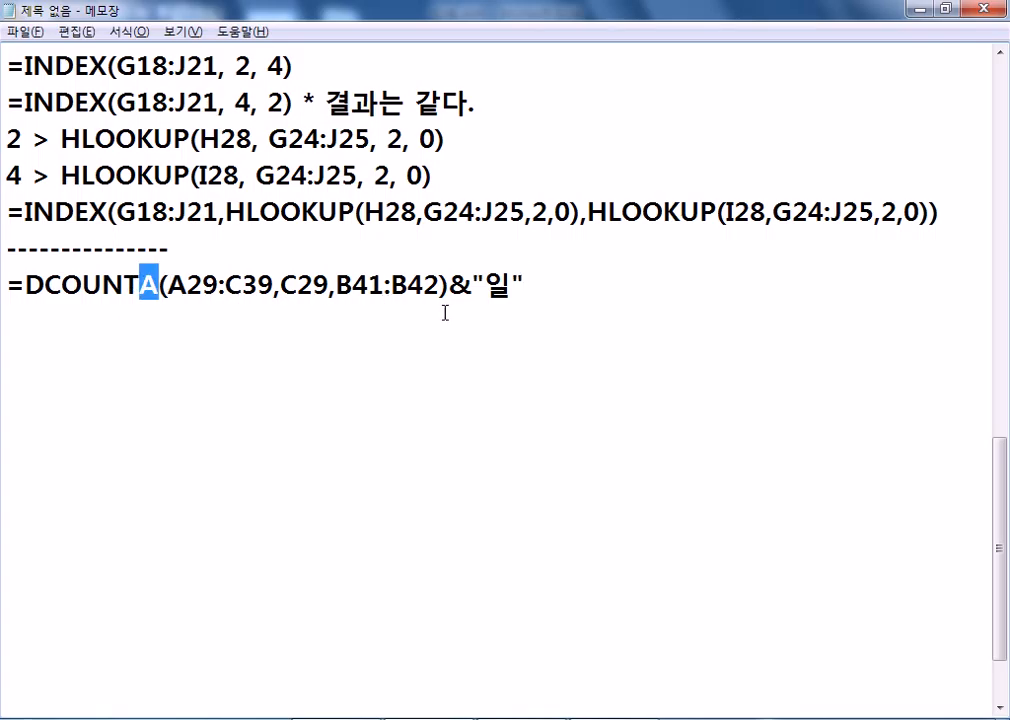
key("alt+Tab")
key("Escape")
scroll(440, 295, "up", 3)
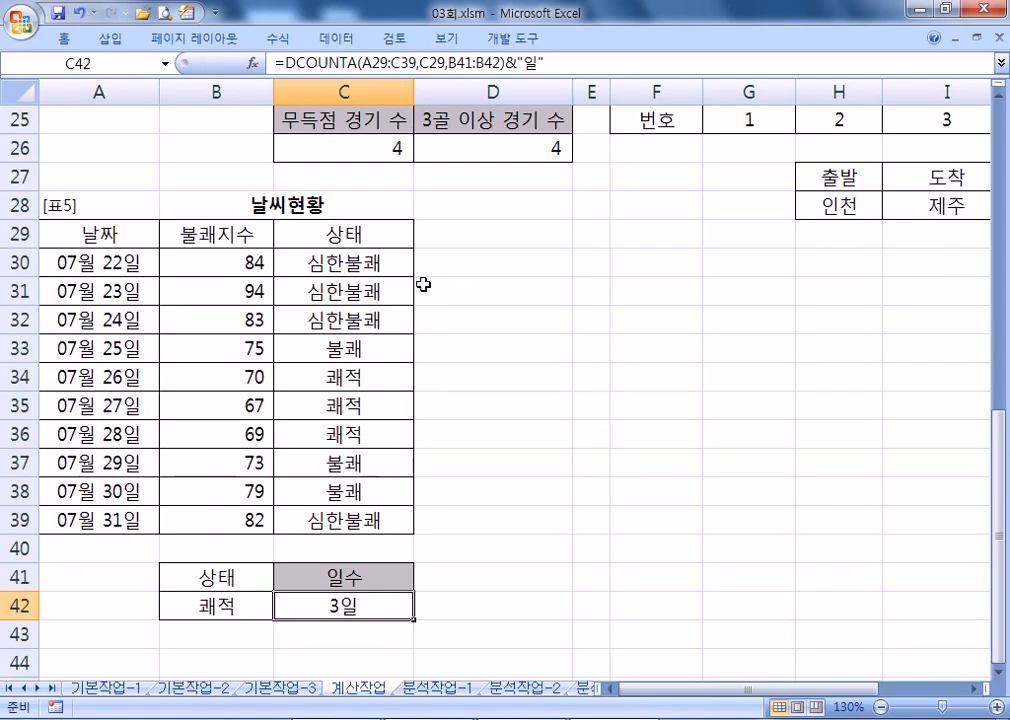
left_click(333, 239)
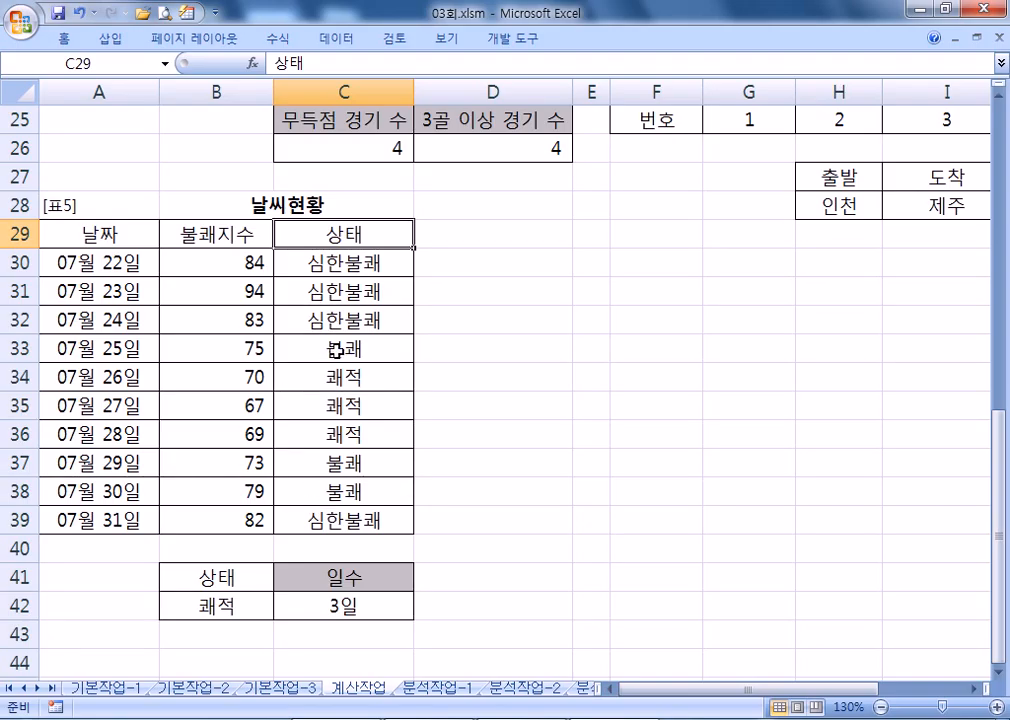
scroll(250, 566, "down", 2)
scroll(246, 564, "up", 2)
left_click_drag(336, 262, 346, 494)
Add a dashed separator under the DCOUNTA formula, then check the 불쾌지수 header B29
key("alt+Tab")
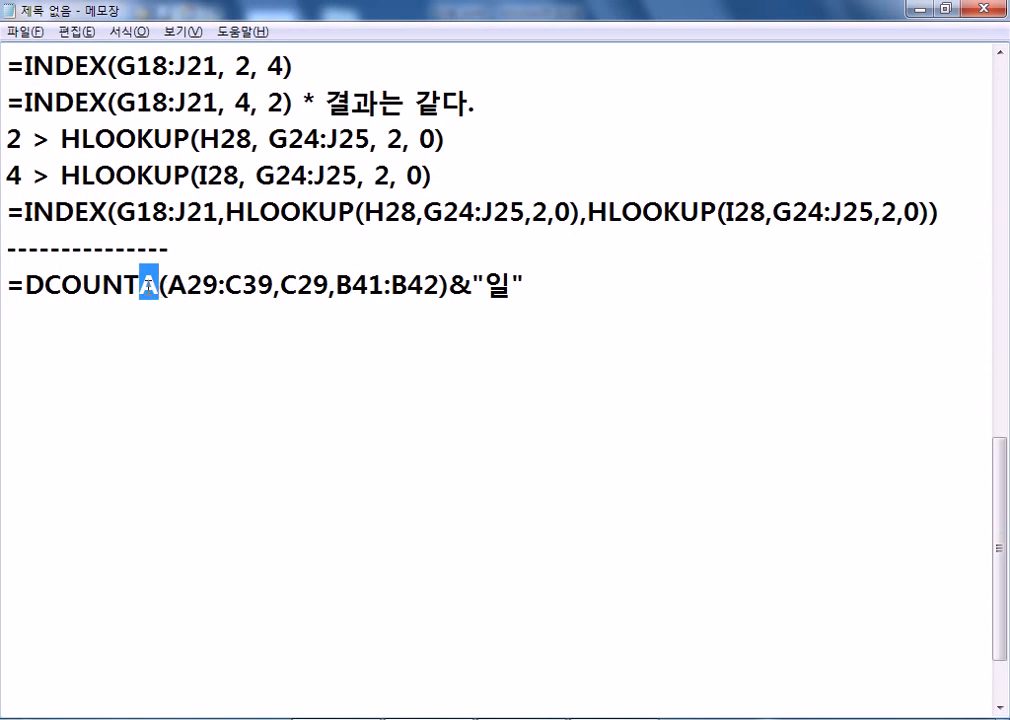
left_click(169, 323)
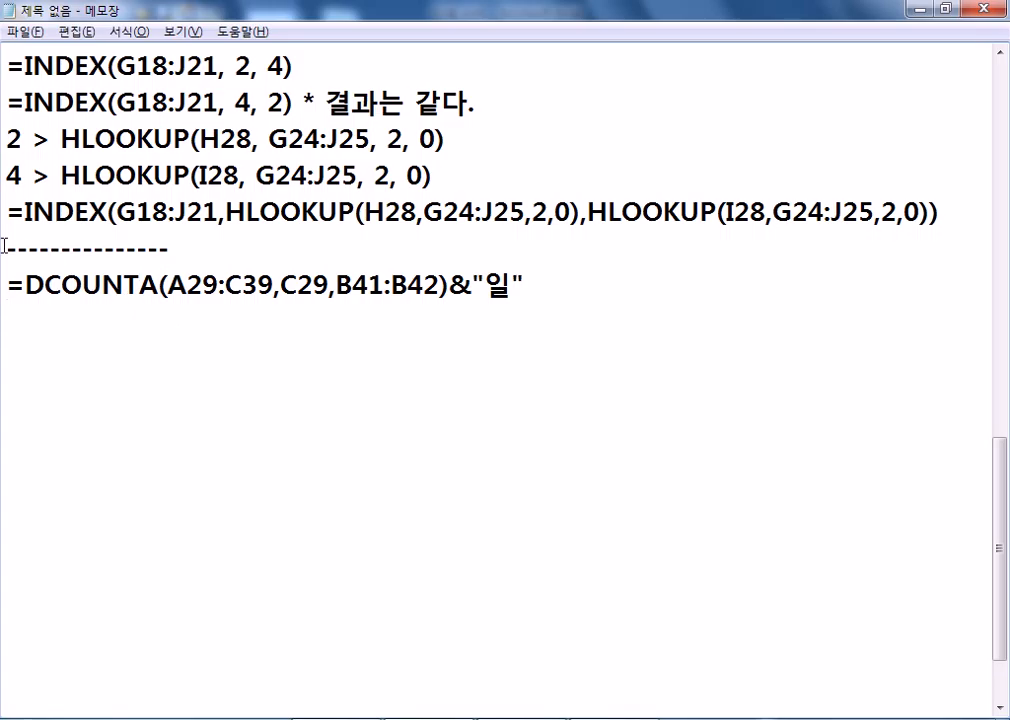
left_click_drag(4, 245, 7, 285)
key("ctrl+c")
left_click(32, 313)
key("ctrl+v")
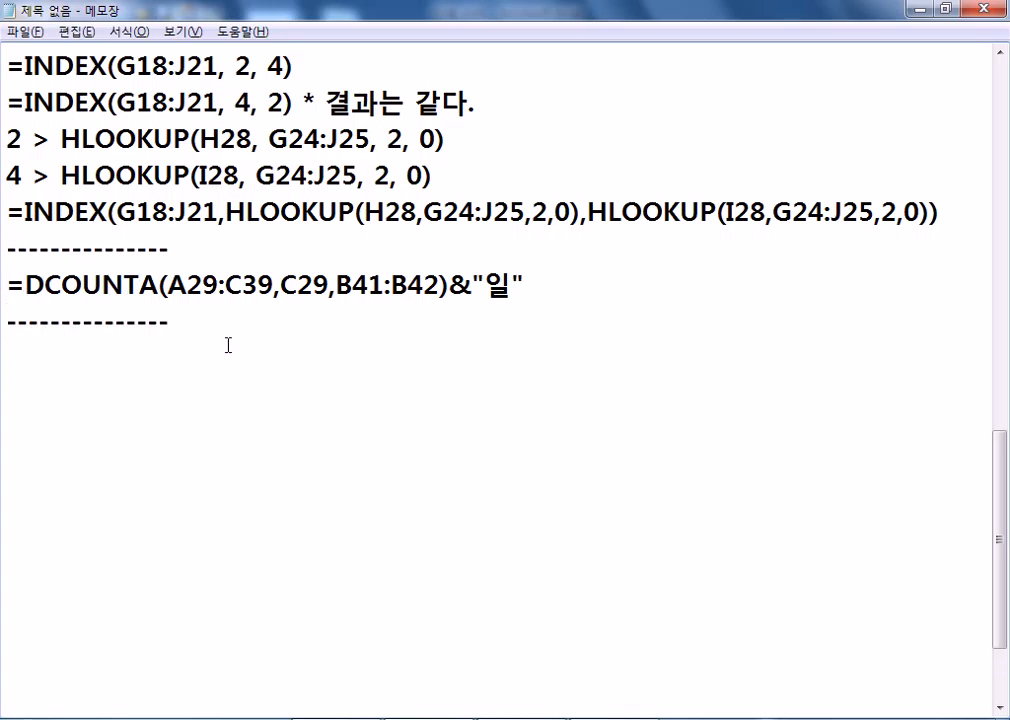
key("alt+Tab")
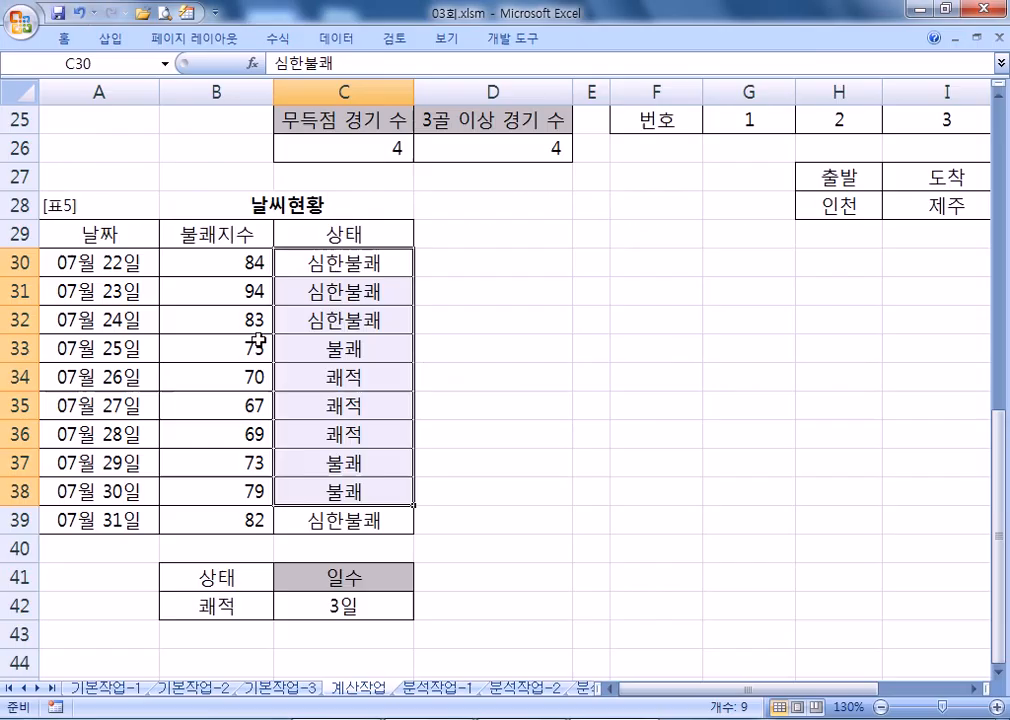
left_click(228, 237)
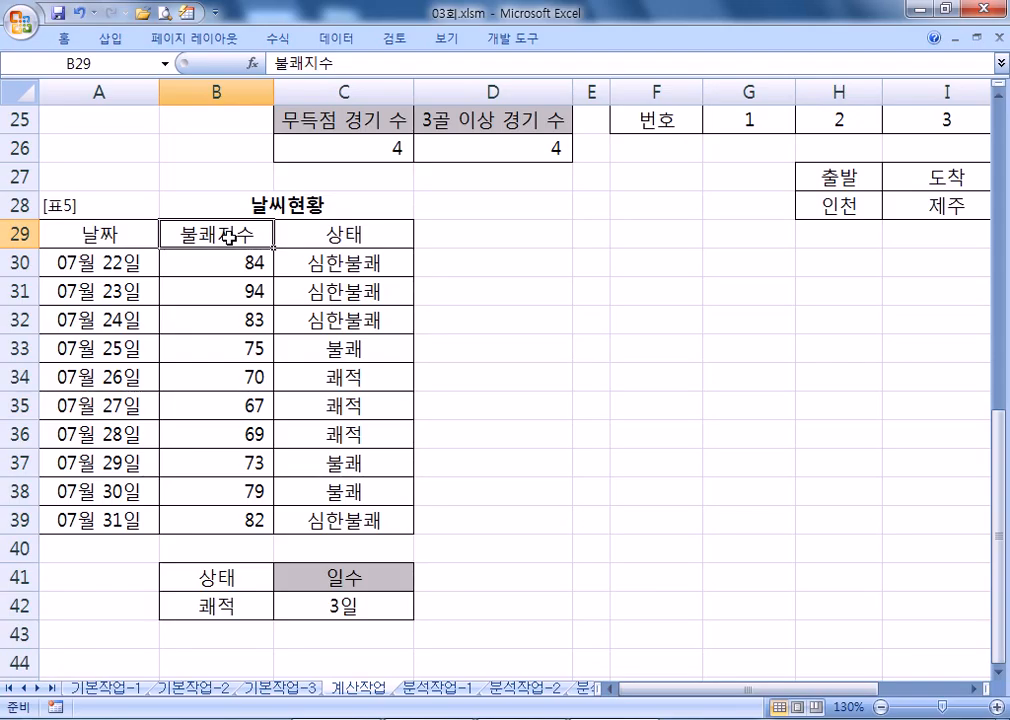
key("alt+Tab")
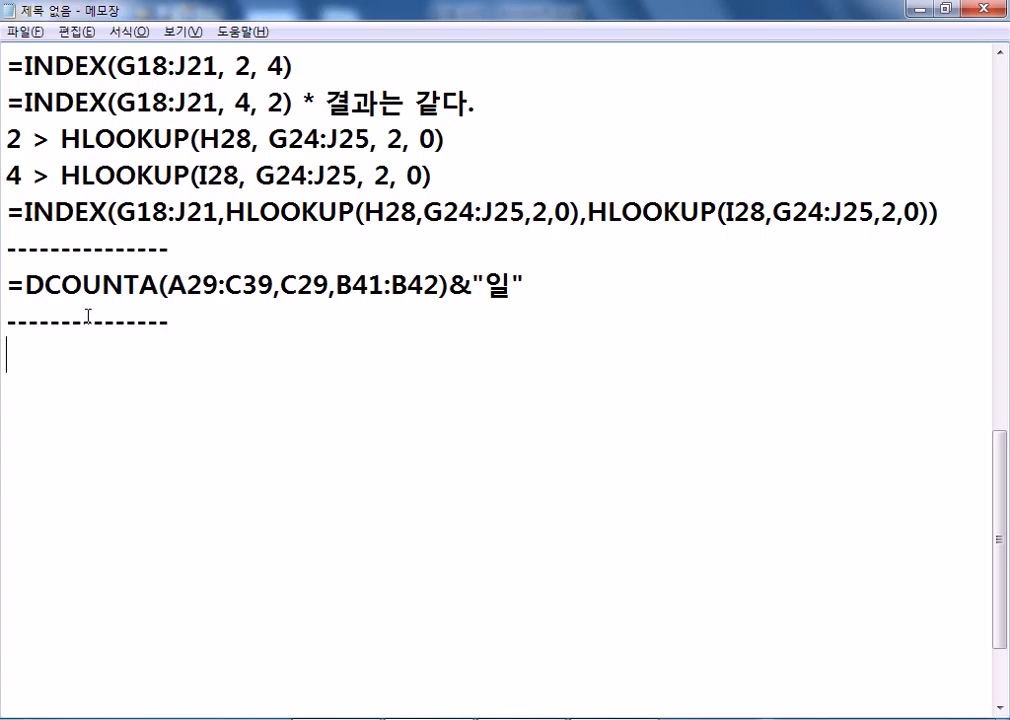
key("alt+Tab")
scroll(334, 348, "down", 1)
scroll(334, 348, "down", 3)
Change C42 to =DCOUNT(A29:C39,B29,B41:B42)&"일", still showing 3일, and copy the formula text
left_click(334, 266)
double_click(334, 266)
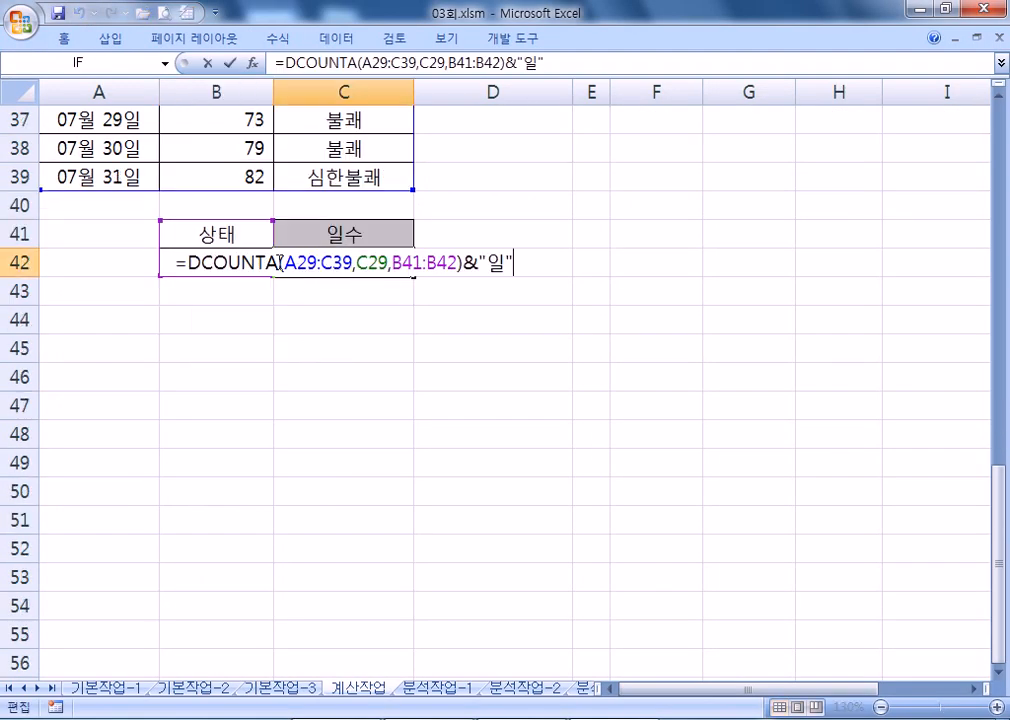
left_click_drag(279, 263, 266, 263)
key("Delete")
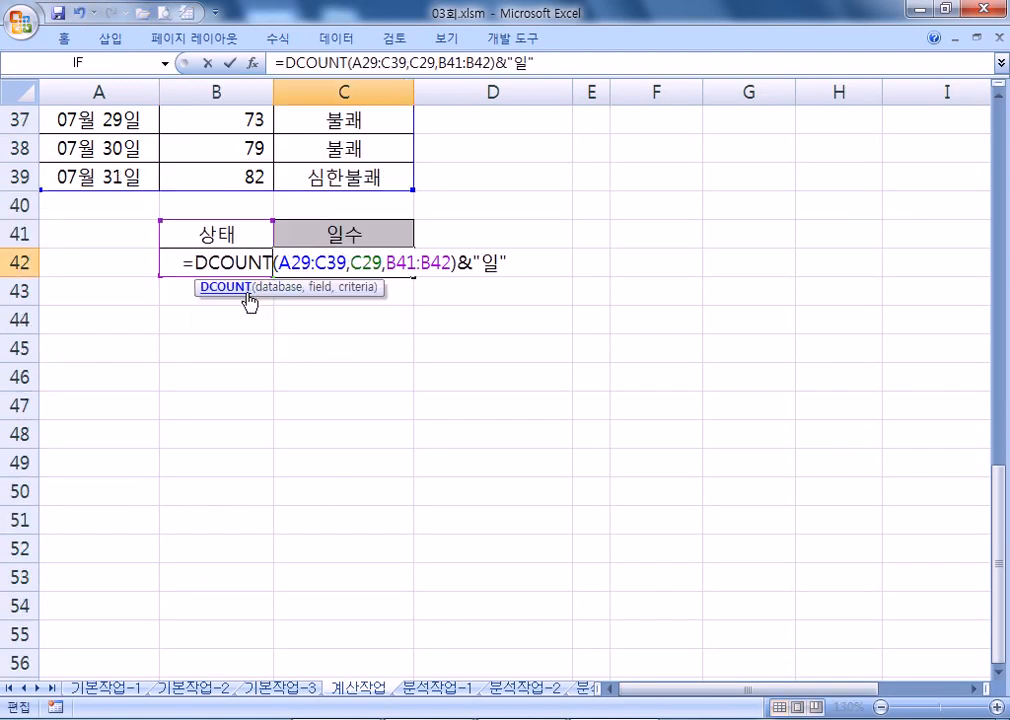
left_click_drag(351, 262, 382, 262)
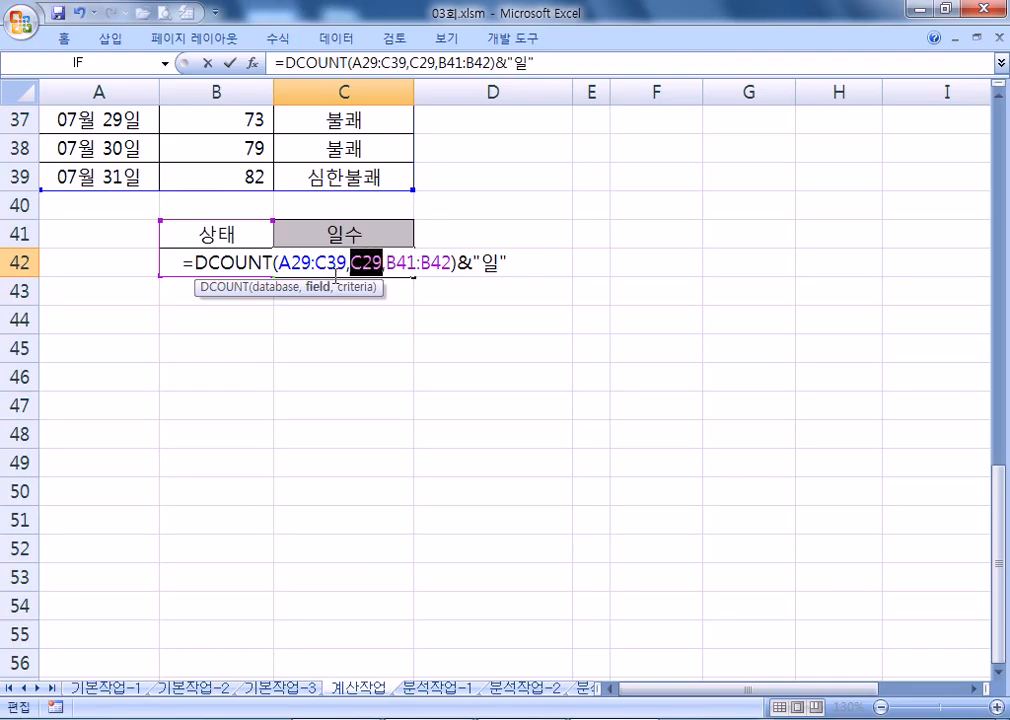
scroll(234, 275, "up", 3)
left_click(222, 148)
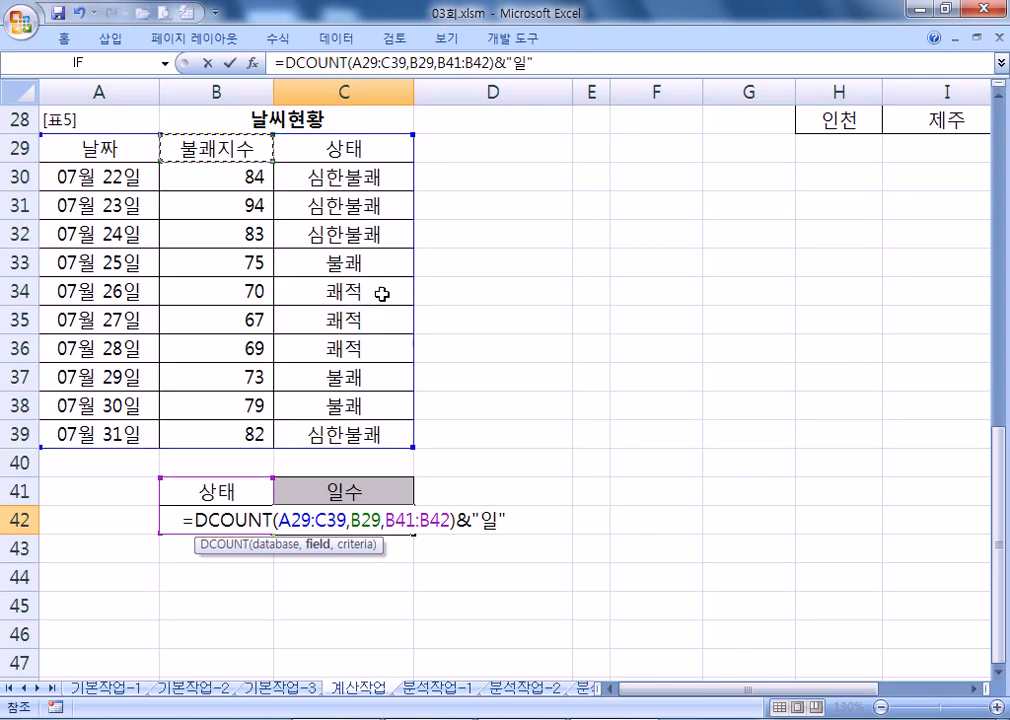
key("Return")
left_click(402, 524)
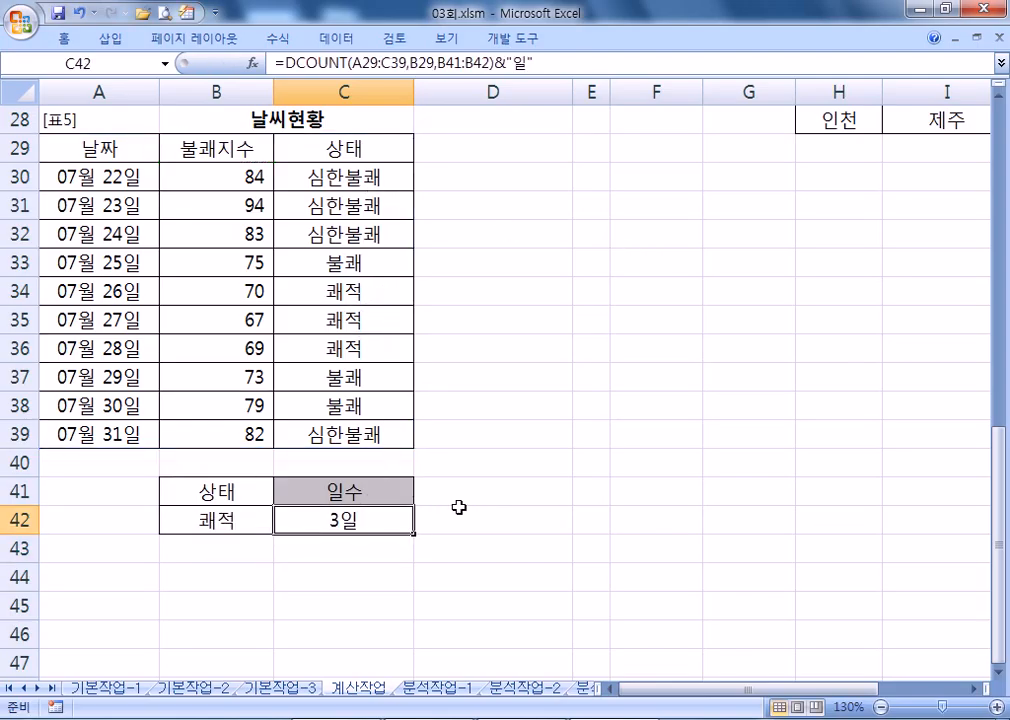
left_click_drag(555, 63, 285, 63)
key("alt+Tab")
Paste the DCOUNT formula above the last separator and duplicate that line
left_click(20, 314)
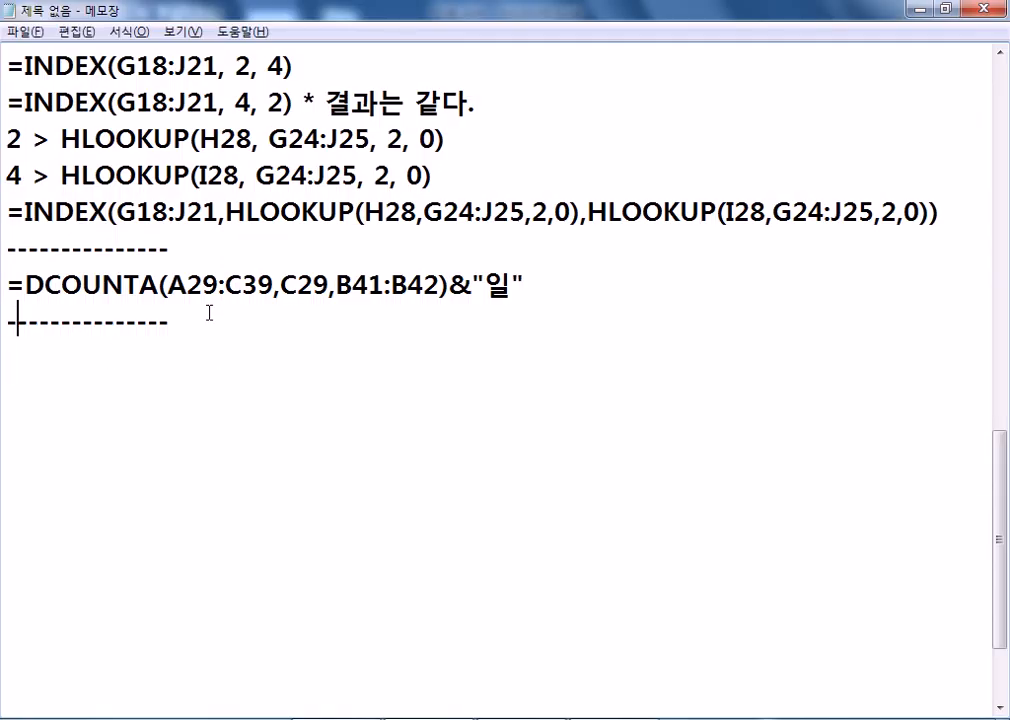
key("Left")
key("Return")
key("Up")
key("ctrl+v")
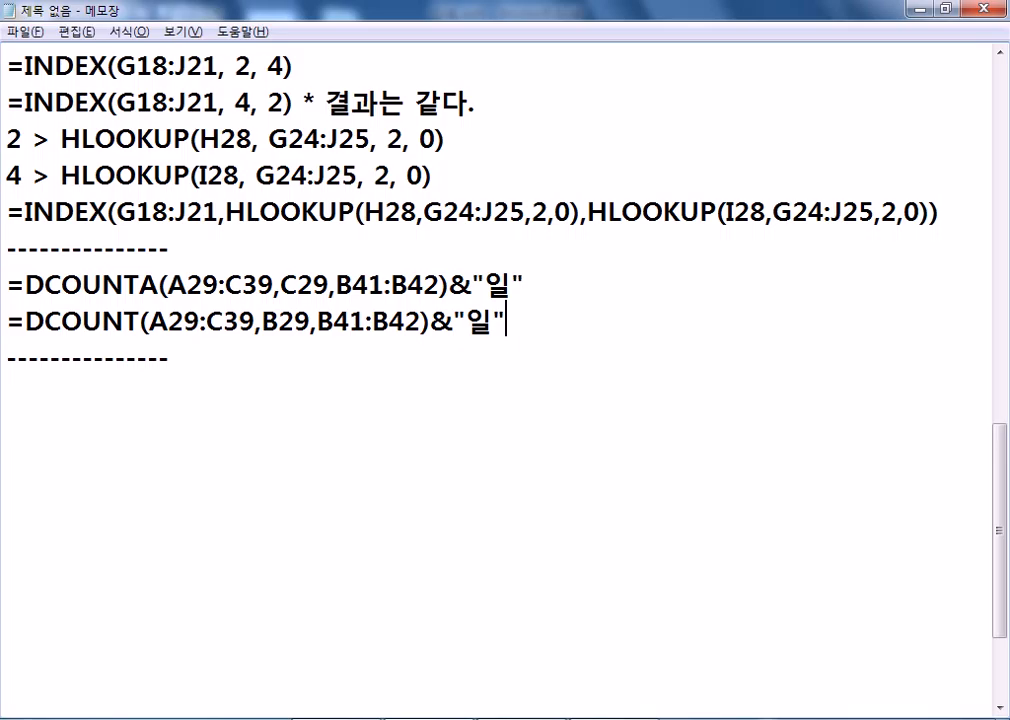
left_click(140, 320)
left_click_drag(280, 286, 330, 286)
left_click(8, 313)
key("shift+Down")
key("ctrl+c")
key("Right")
key("ctrl+v")
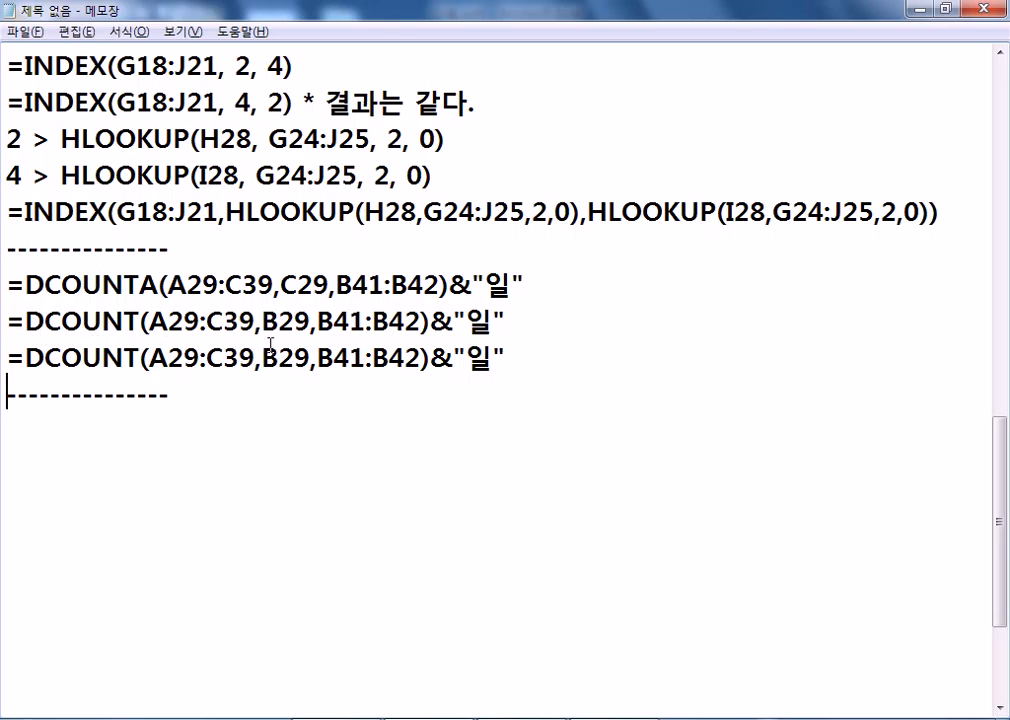
Edit the duplicated lines into DCOUNT/DCOUNTA variants using the C29 and B29 fields
left_click_drag(261, 321, 279, 322)
type("ㅊ")
key("BackSpace")
type("C")
key("BackSpace")
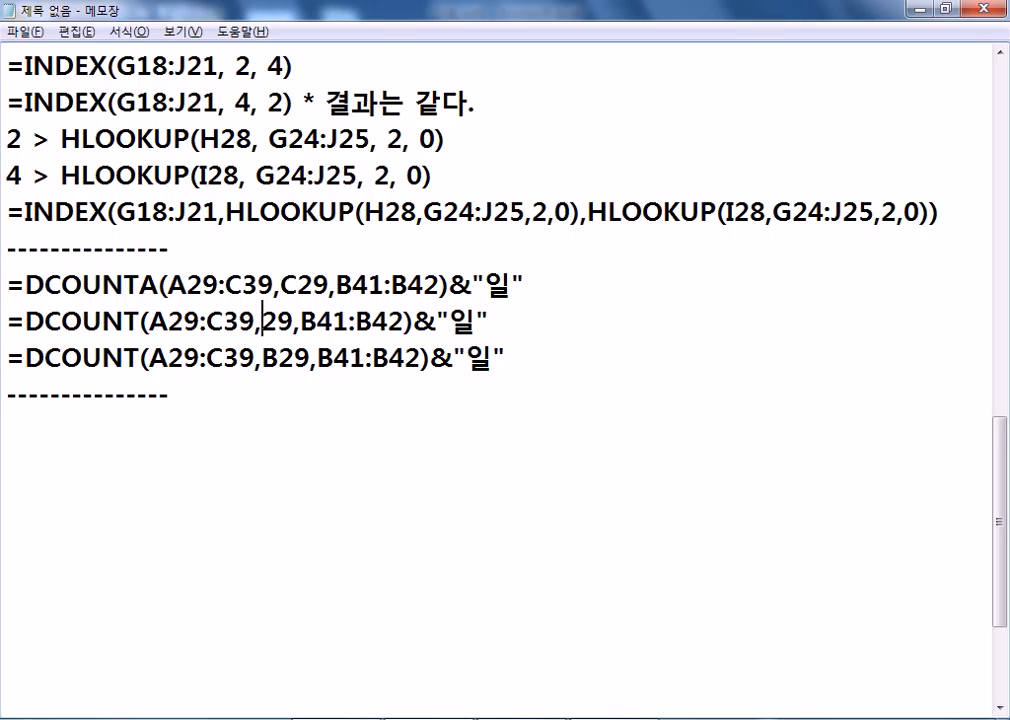
type("C")
key("Delete")
type("B")
key("Left")
key("Left")
key("Left")
key("Left")
key("Left")
key("Left")
key("Left")
key("Left")
key("Left")
key("Left")
key("Left")
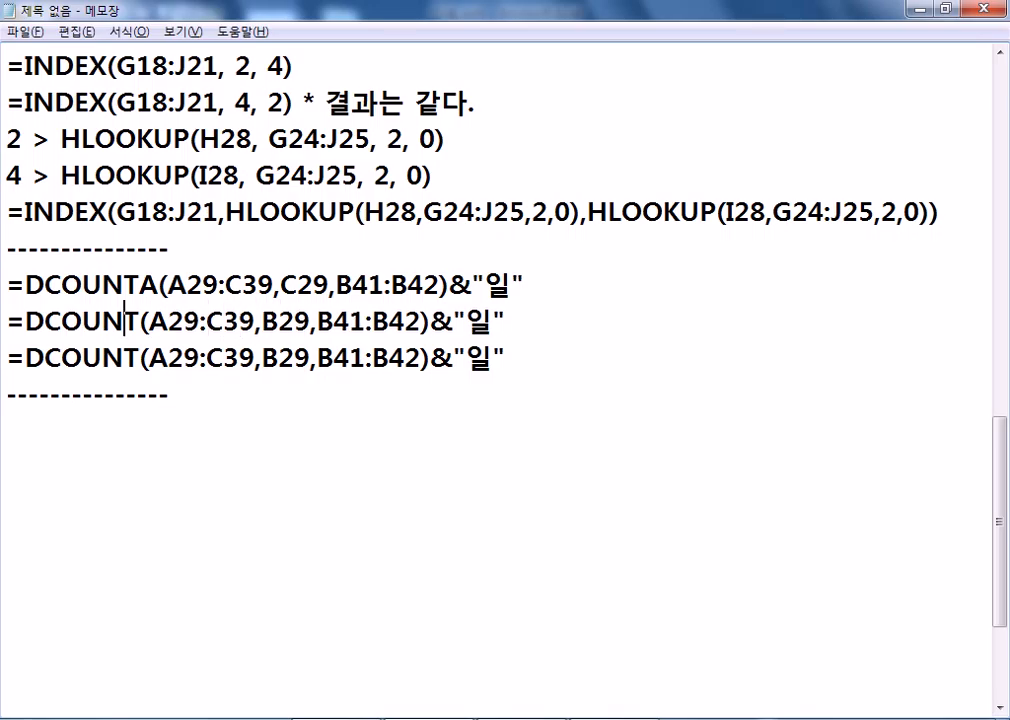
key("Right")
type("A")
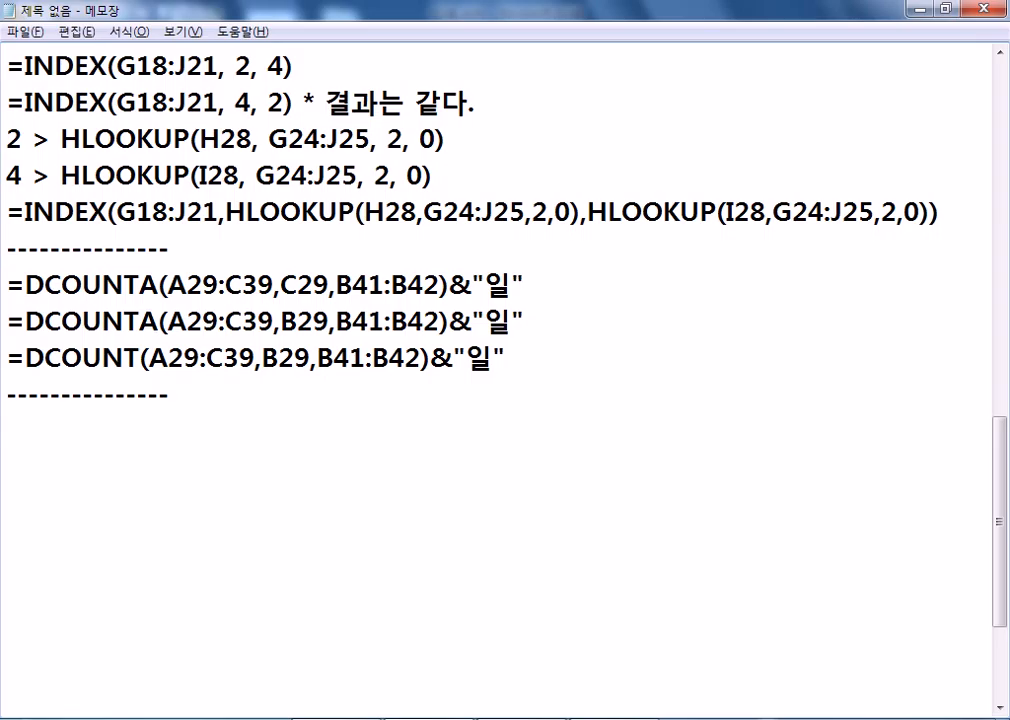
Add the note '* 모두 같은 결과가 출력' above the separator and return to Excel
key("Home")
key("Down")
key("Down")
key("Return")
key("Up")
type("* A")
key("BackSpace")
type("모두 ")
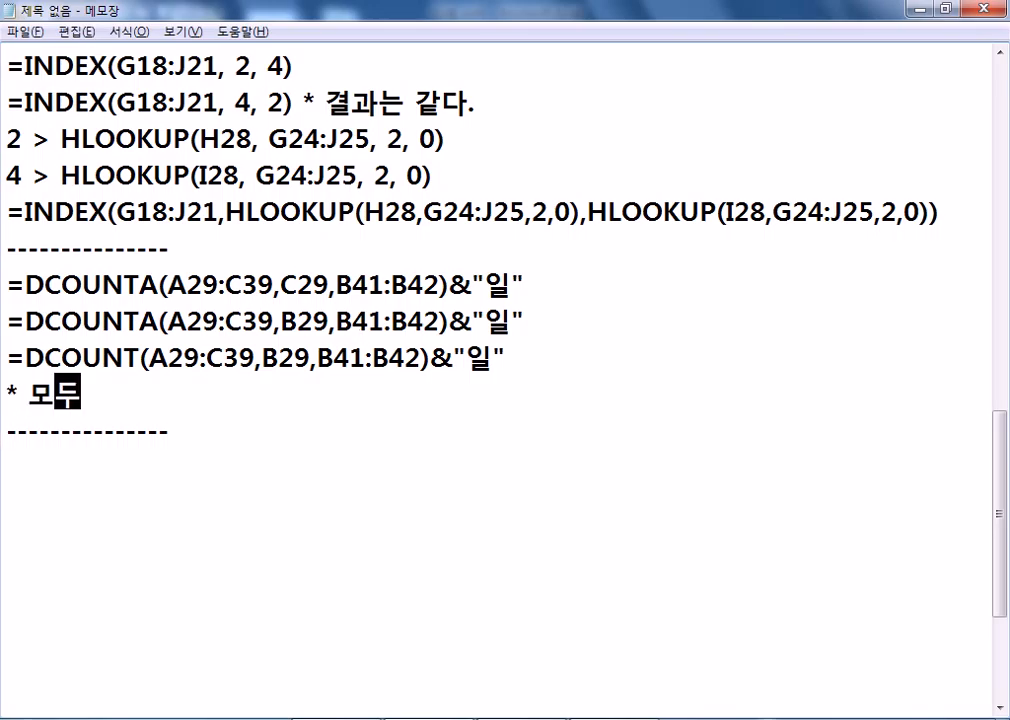
type("같은 결고")
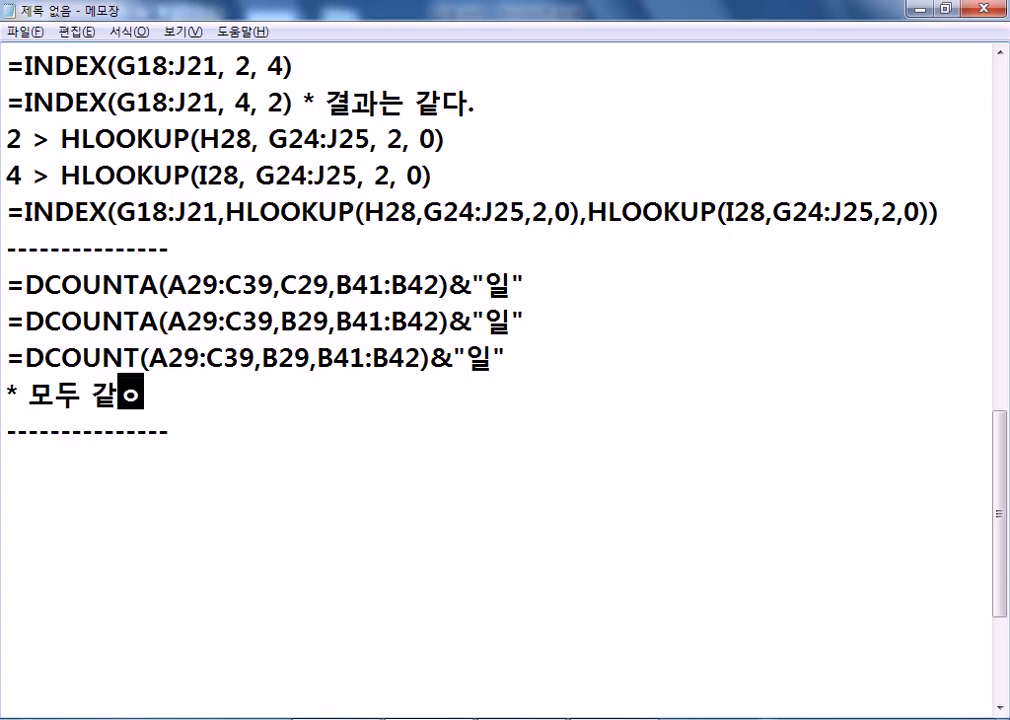
key("BackSpace")
key("BackSpace")
type("과가 출력")
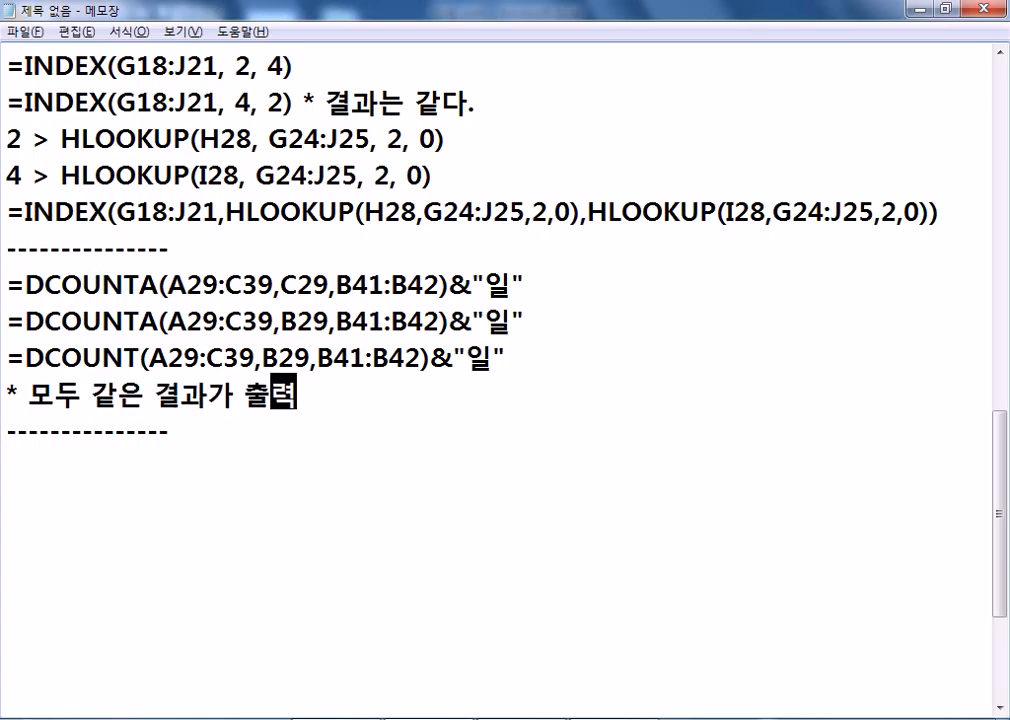
key("Down")
key("Down")
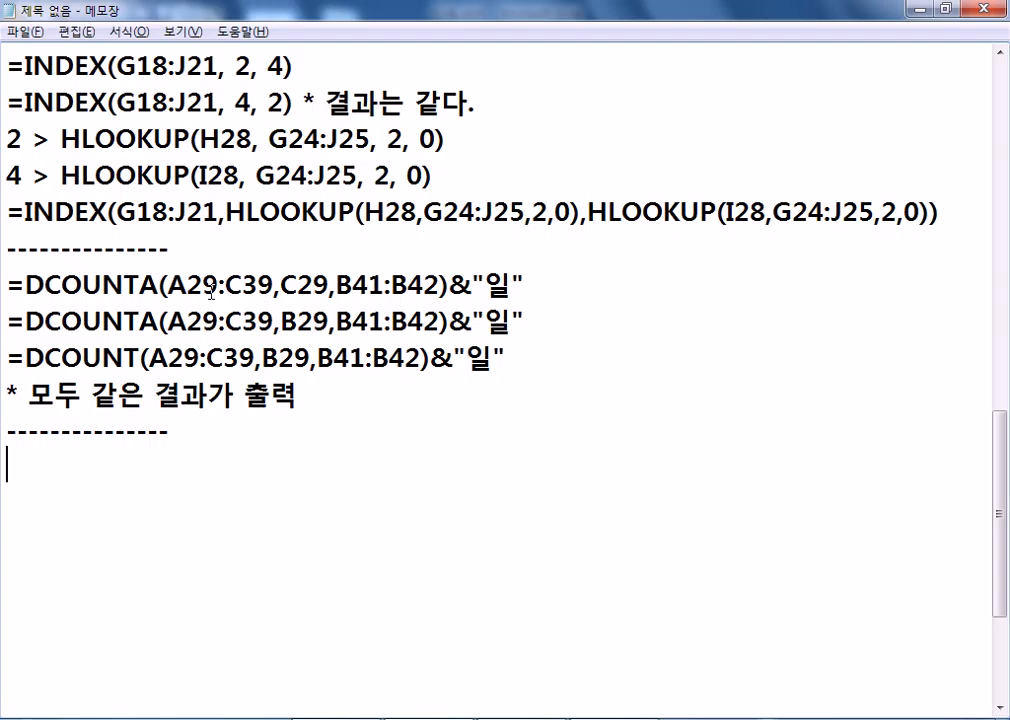
key("alt+Tab")
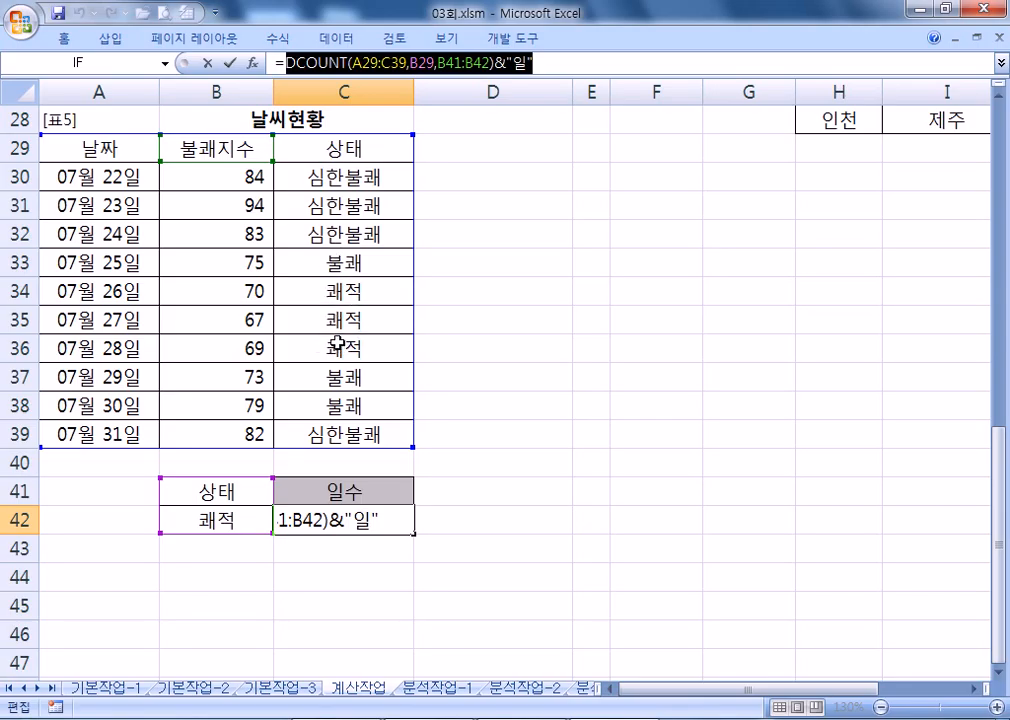
Review the DCOUNTA and DCOUNT formula variants in the Notepad notes, adding blank lines below them
key("alt+Tab")
left_click_drag(139, 287, 160, 287)
left_click_drag(284, 287, 330, 287)
left_click_drag(281, 322, 331, 321)
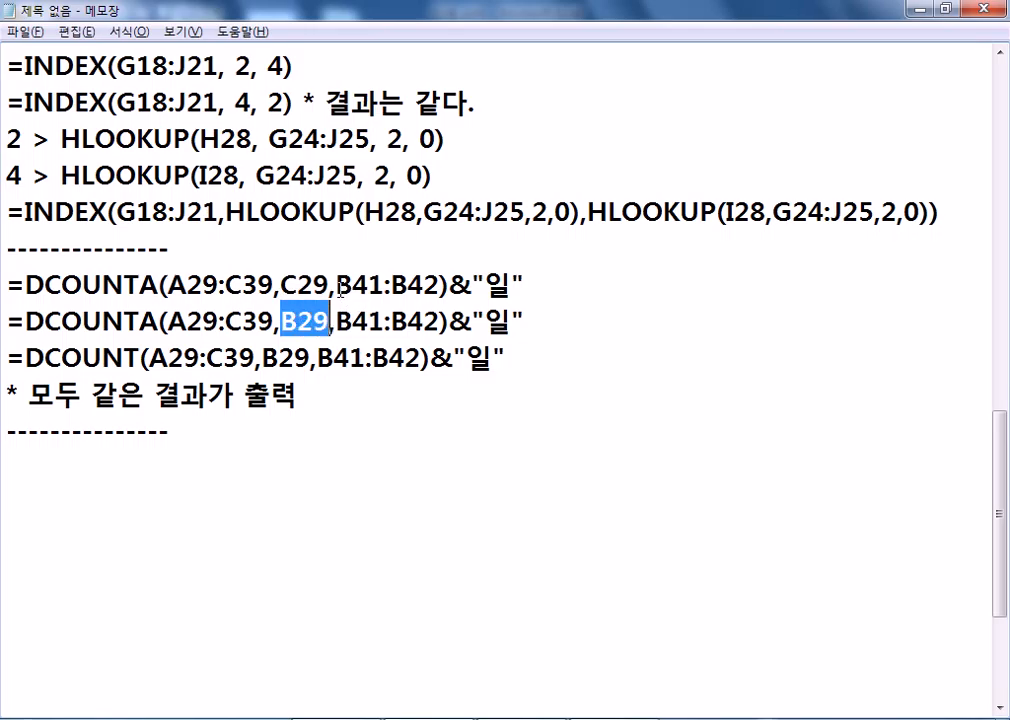
left_click(152, 357)
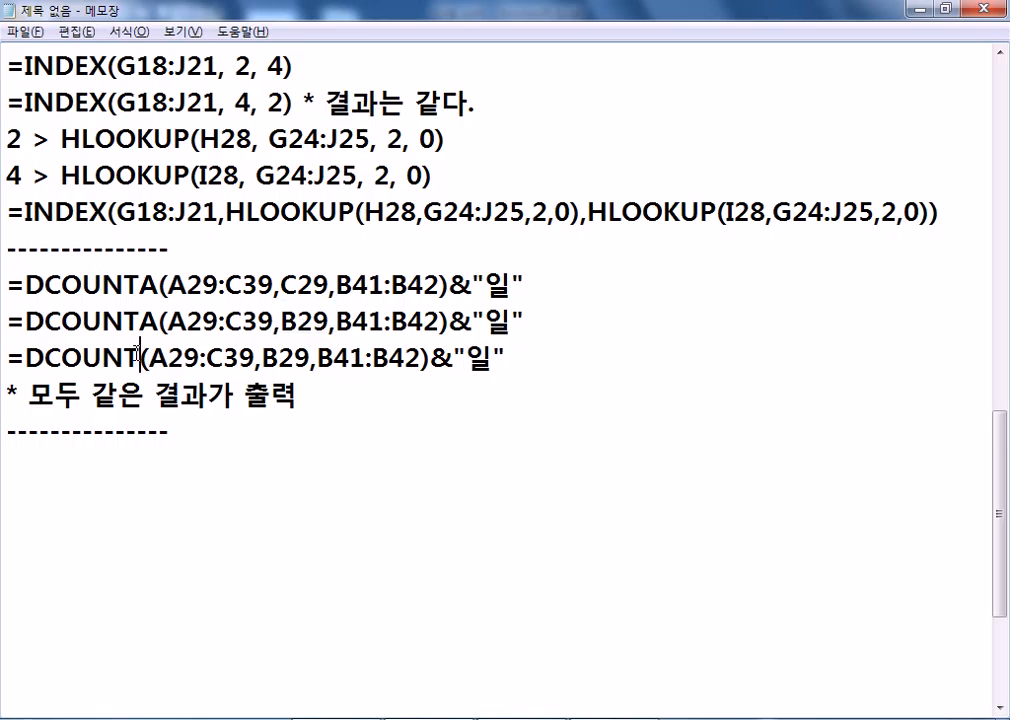
left_click_drag(262, 357, 279, 357)
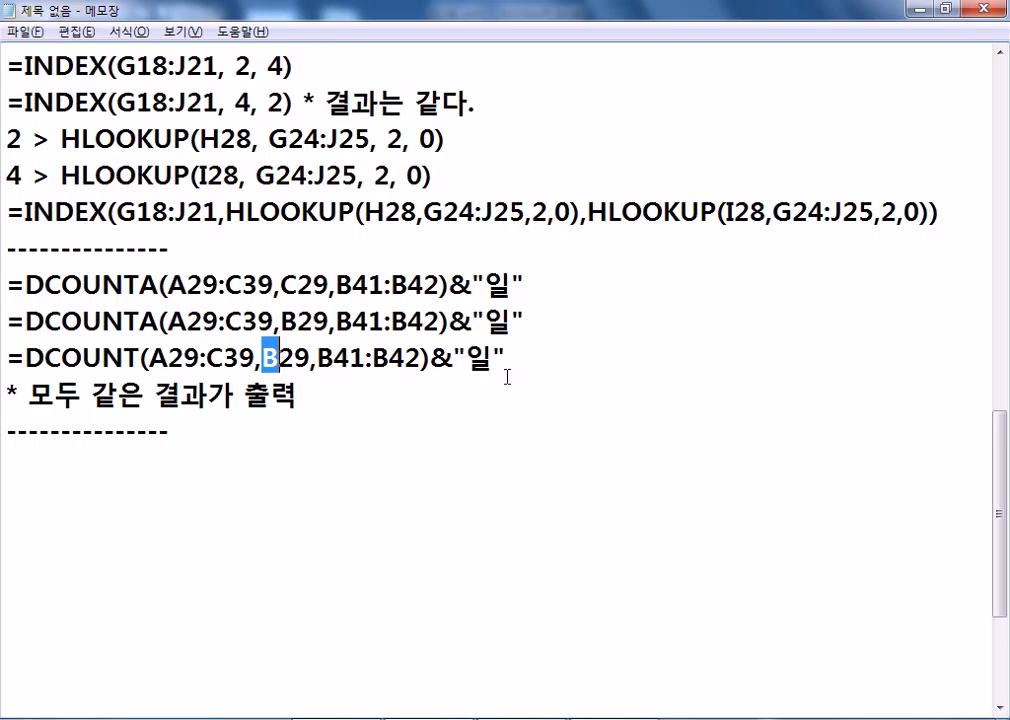
left_click(587, 362)
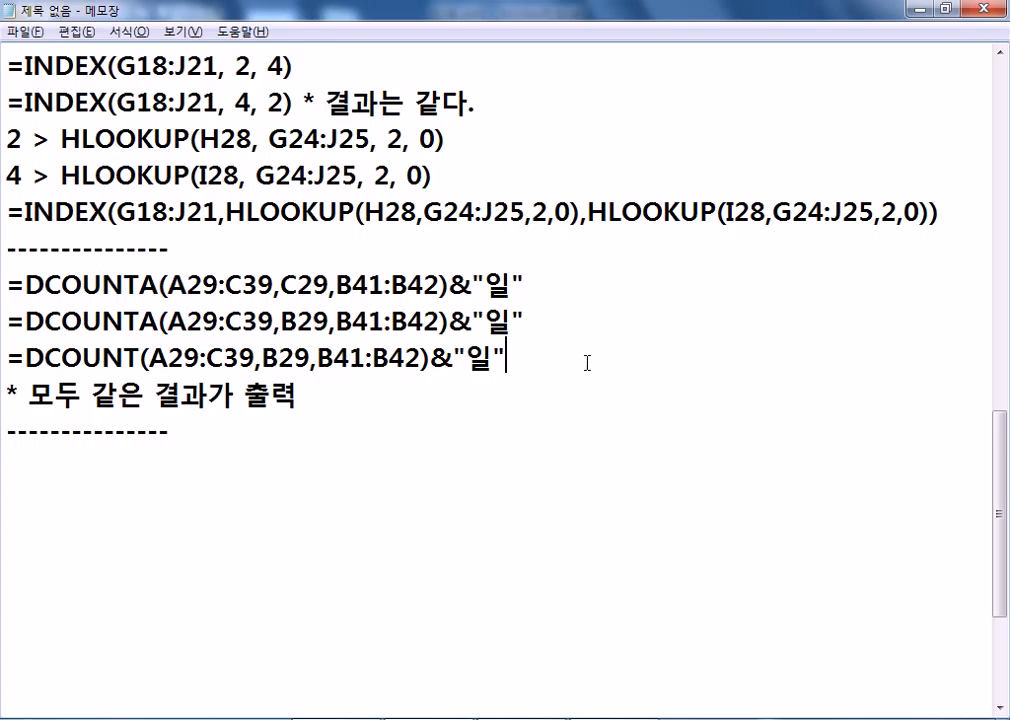
left_click(490, 430)
key("Return")
key("Return")
key("Return")
key("Return")
key("Return")
key("Return")
key("Return")
key("Return")
key("Return")
key("Return")
key("Return")
key("Return")
key("Return")
key("Return")
scroll(301, 360, "up", 2)
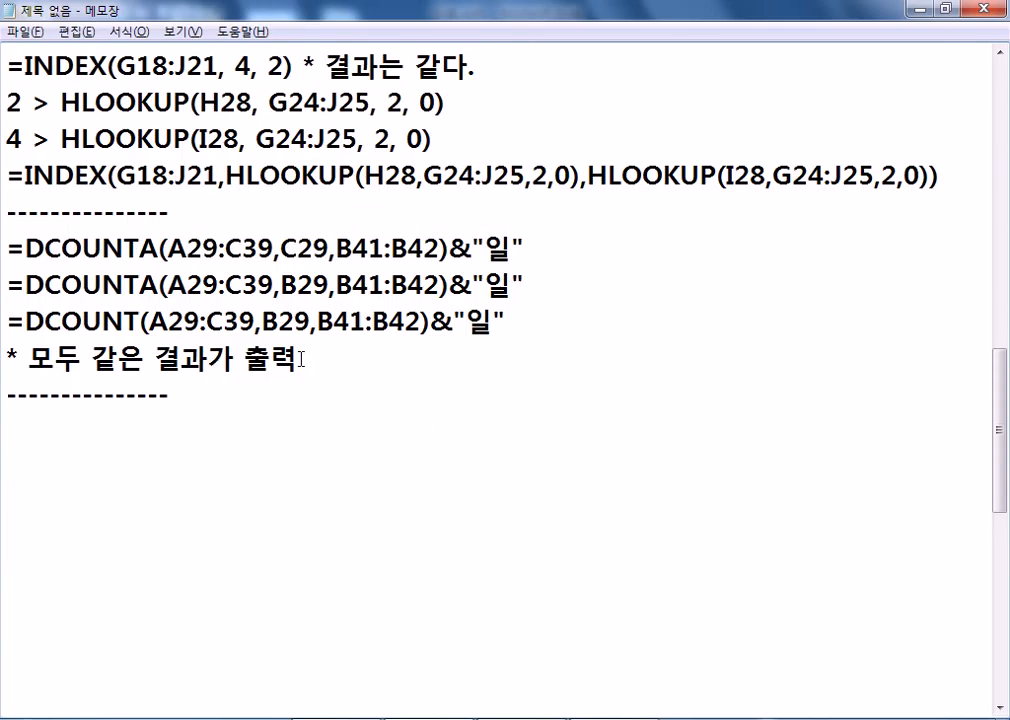
scroll(216, 366, "down", 1)
left_click(101, 334)
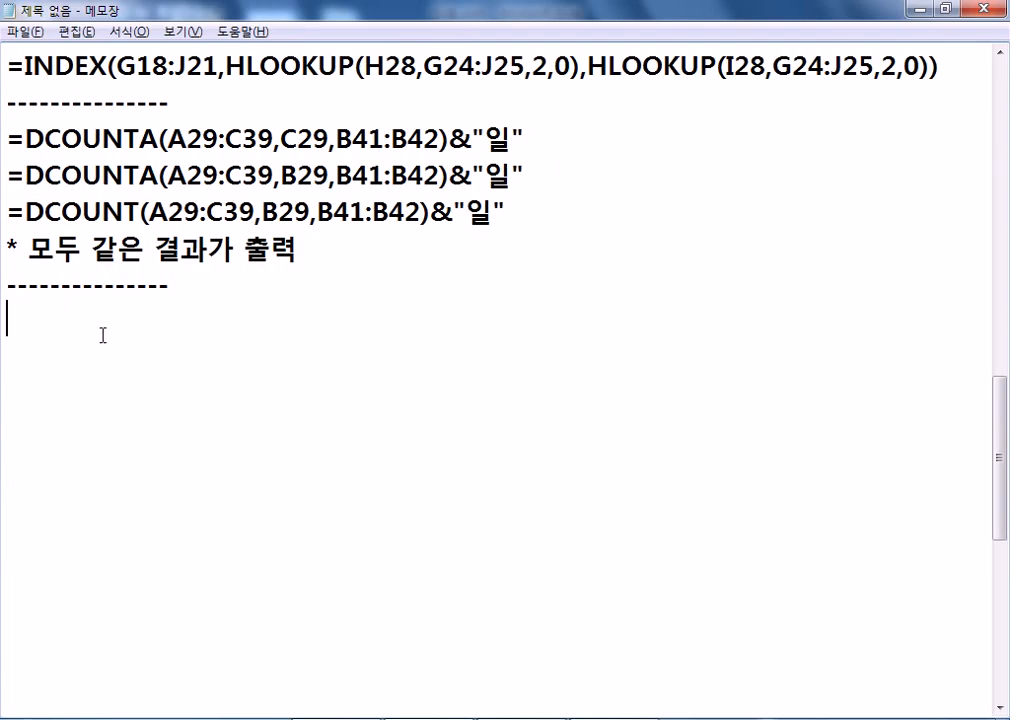
Back in Excel, confirm the DCOUNT formula in C42 shows 3일
key("alt+Tab")
key("Escape")
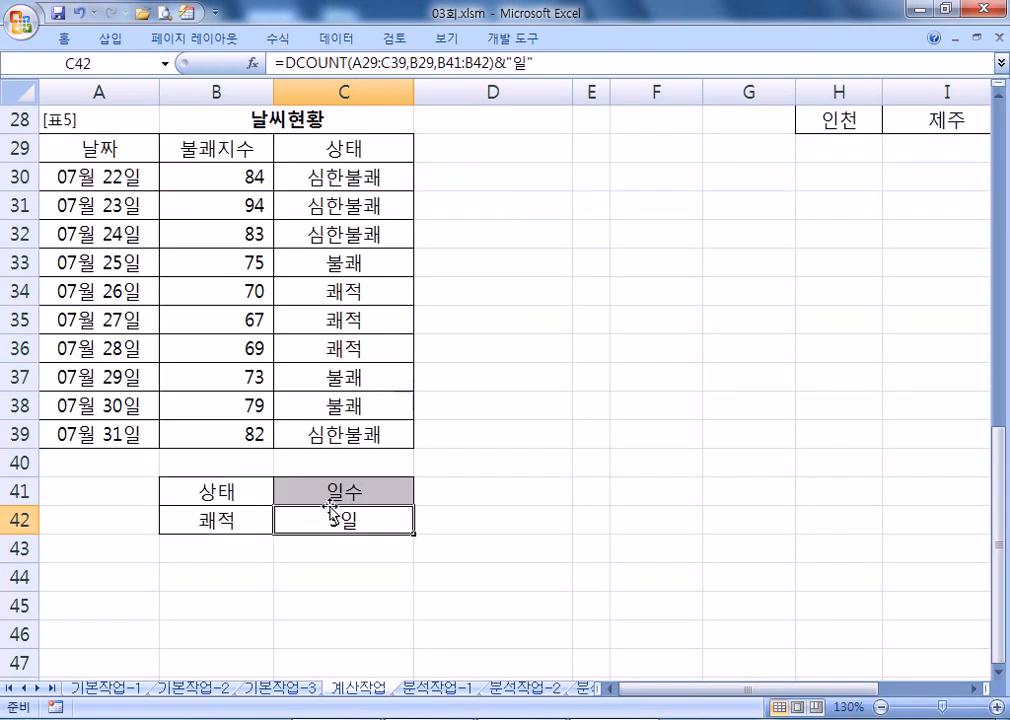
key("Left")
key("Left")
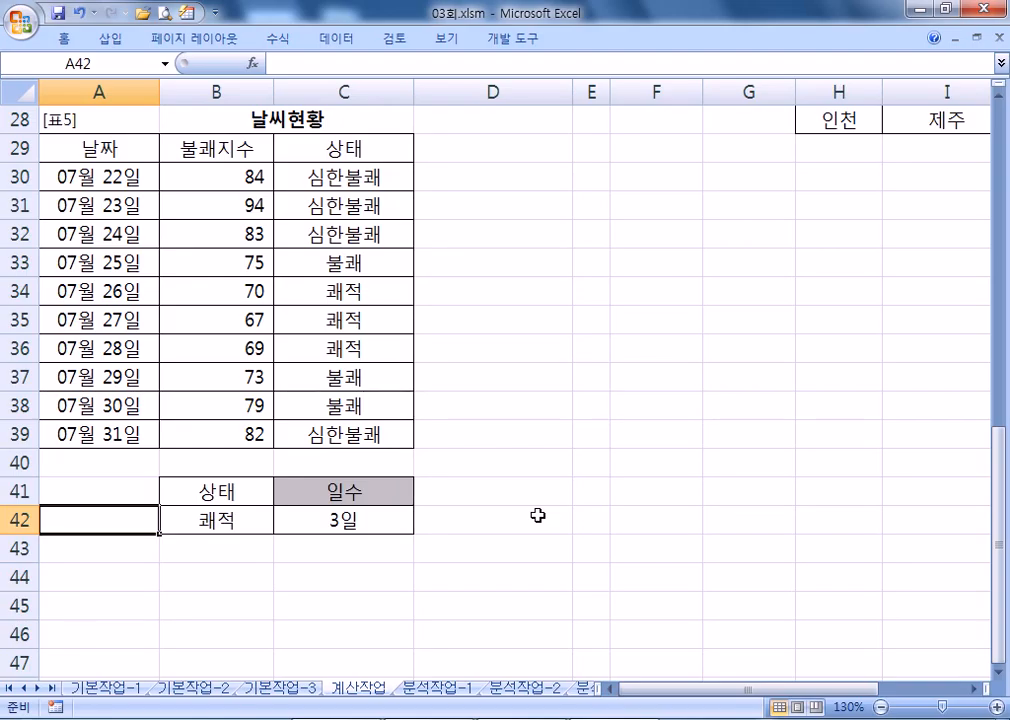
left_click(430, 690)
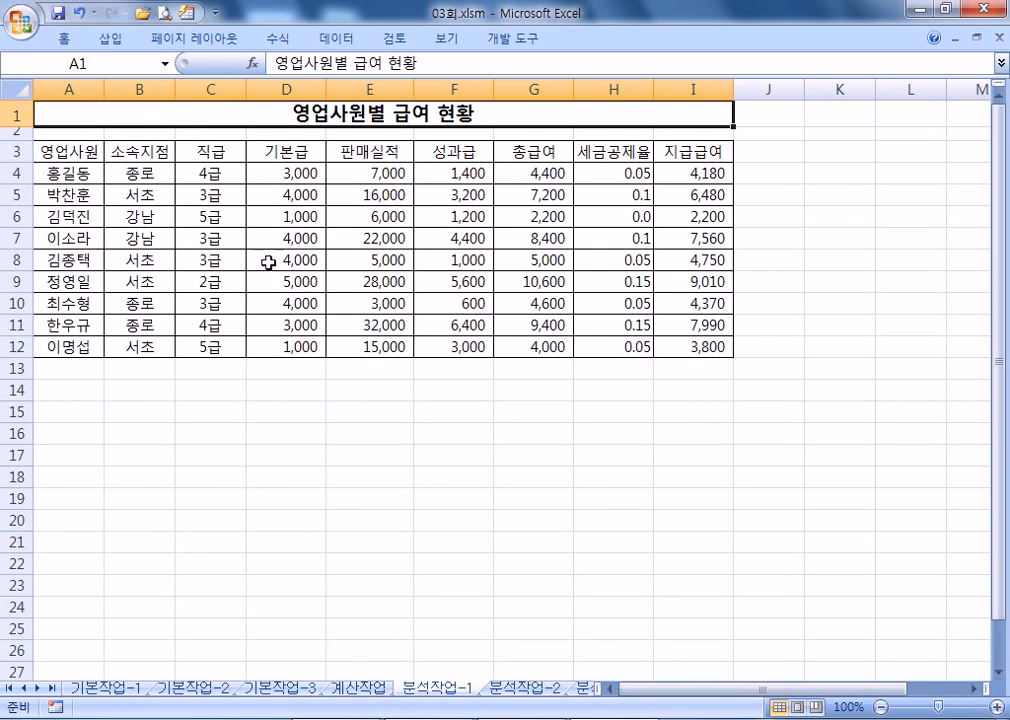
Pin the Data ribbon open and select a cell inside the 영업사원별 급여 현황 salary table
double_click(336, 38)
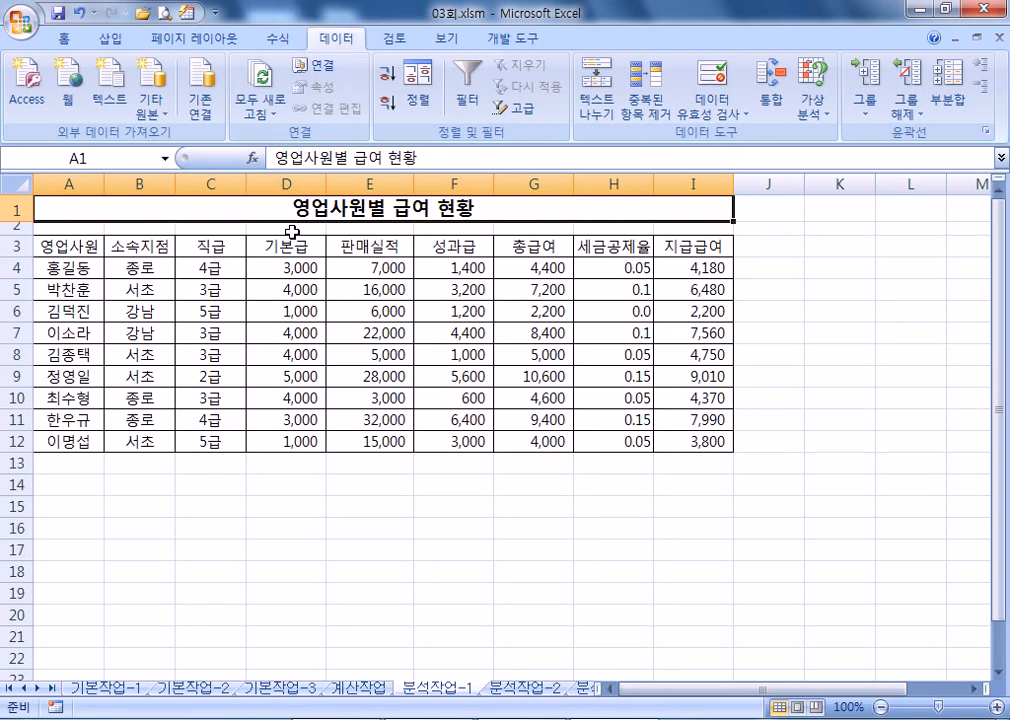
left_click_drag(125, 268, 124, 419)
left_click(151, 300)
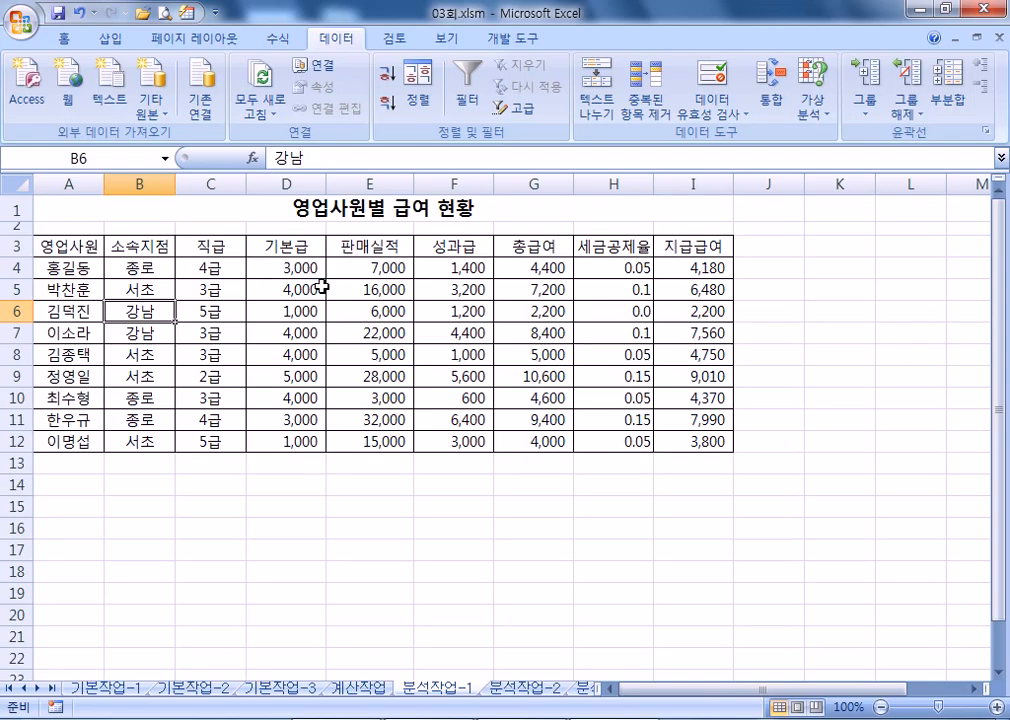
left_click_drag(140, 268, 140, 441)
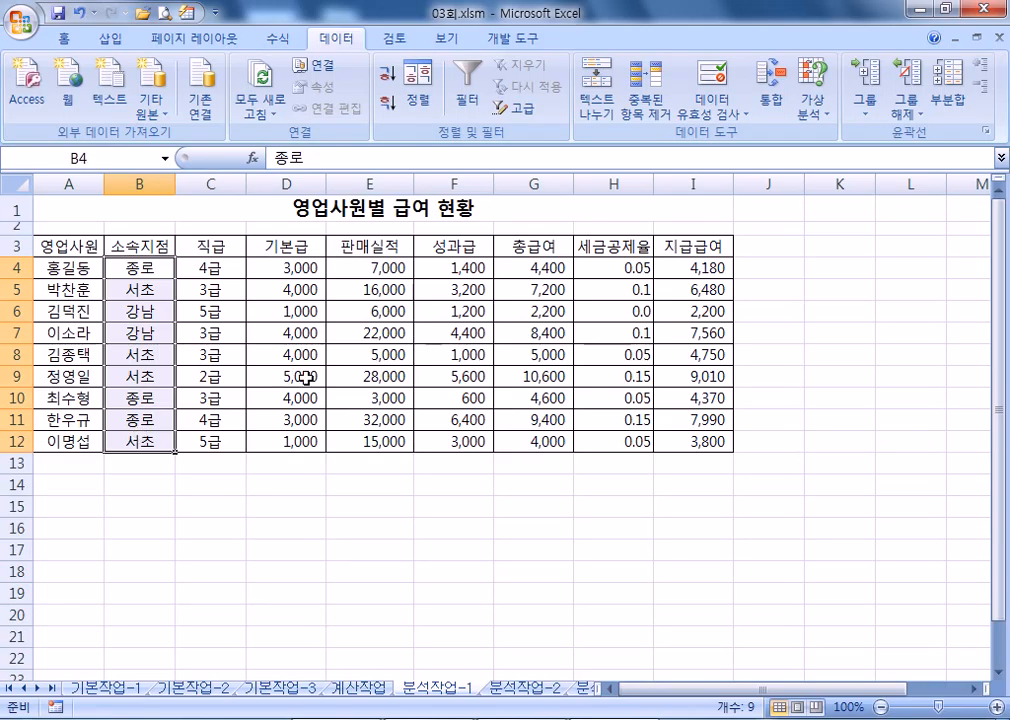
left_click_drag(290, 268, 300, 441)
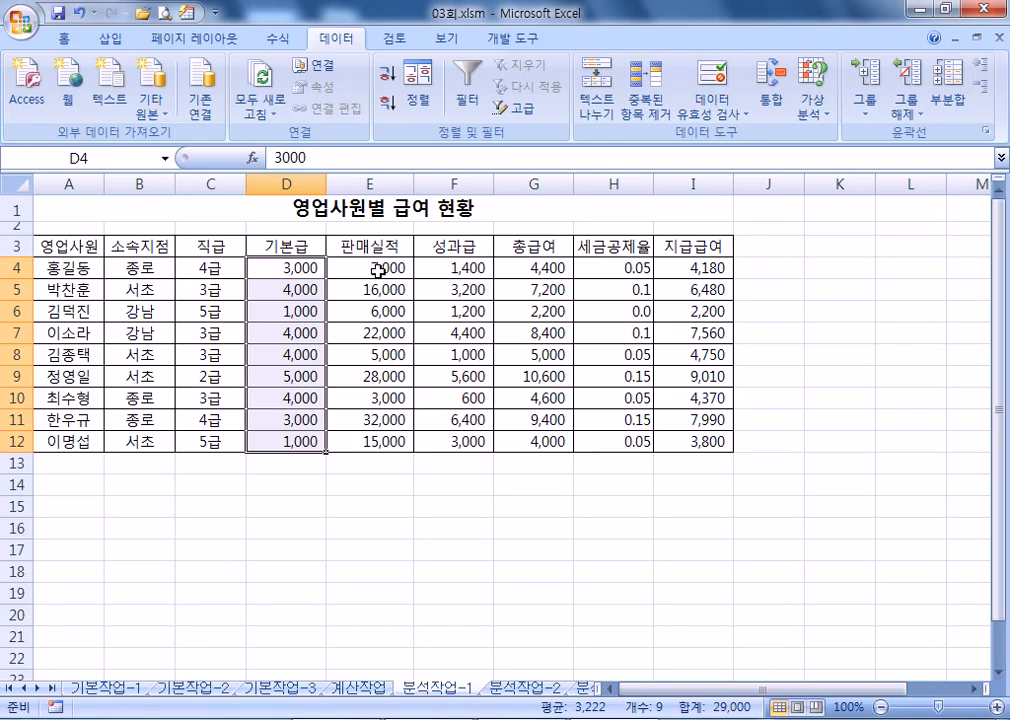
left_click(260, 312)
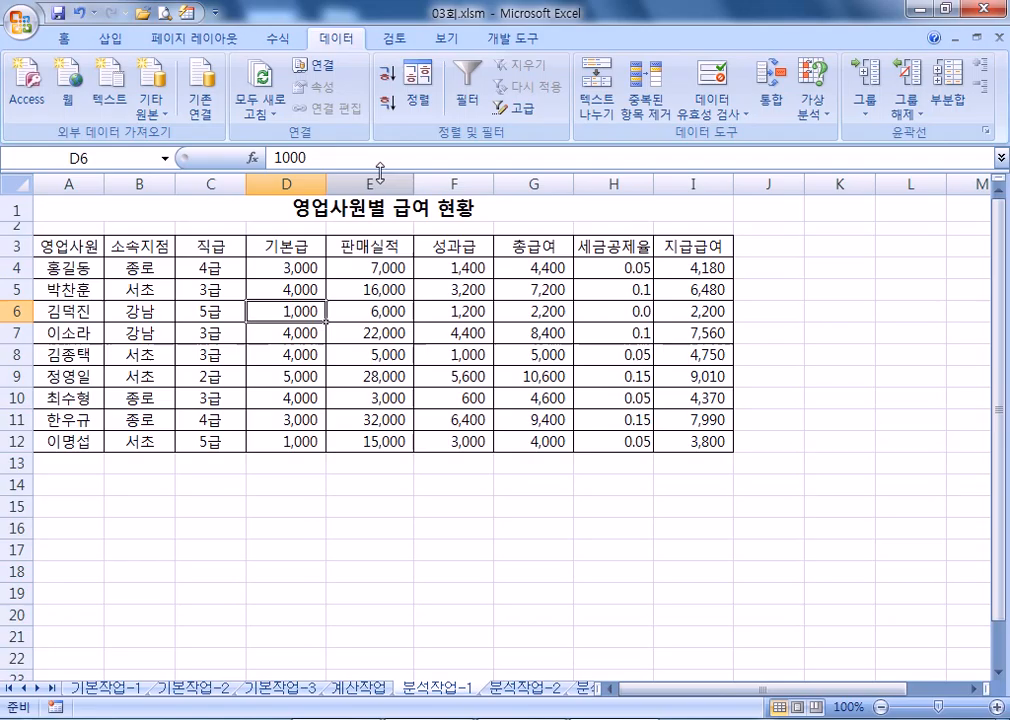
Set up the sort with 소속지점 ascending as the first key and 직급 ascending as the second
left_click(416, 90)
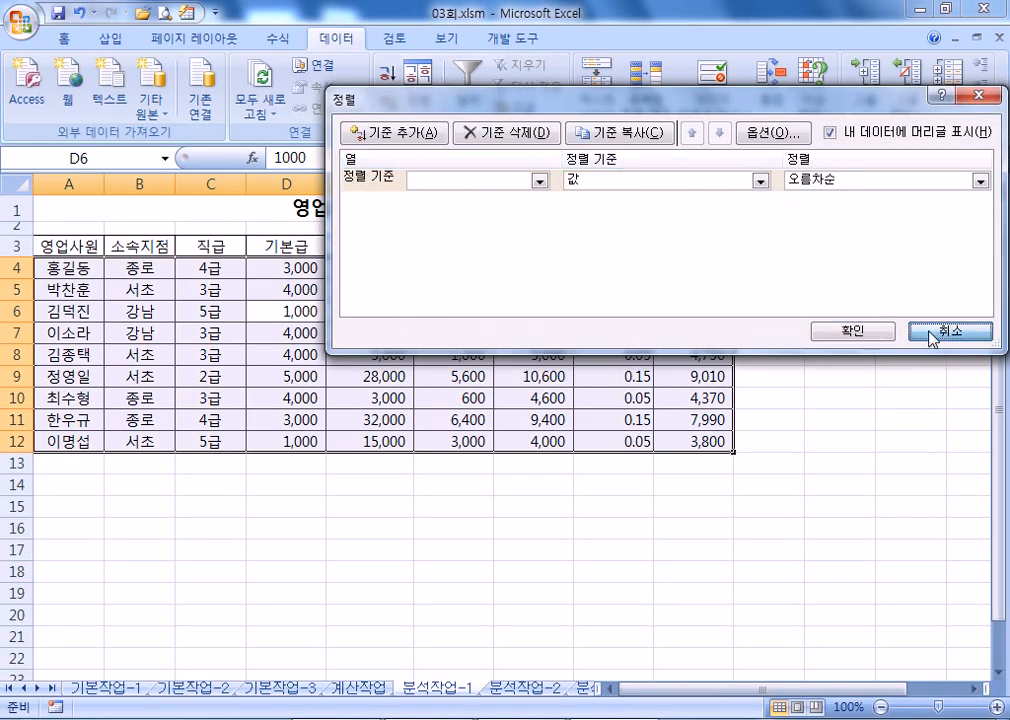
left_click(933, 336)
left_click(420, 88)
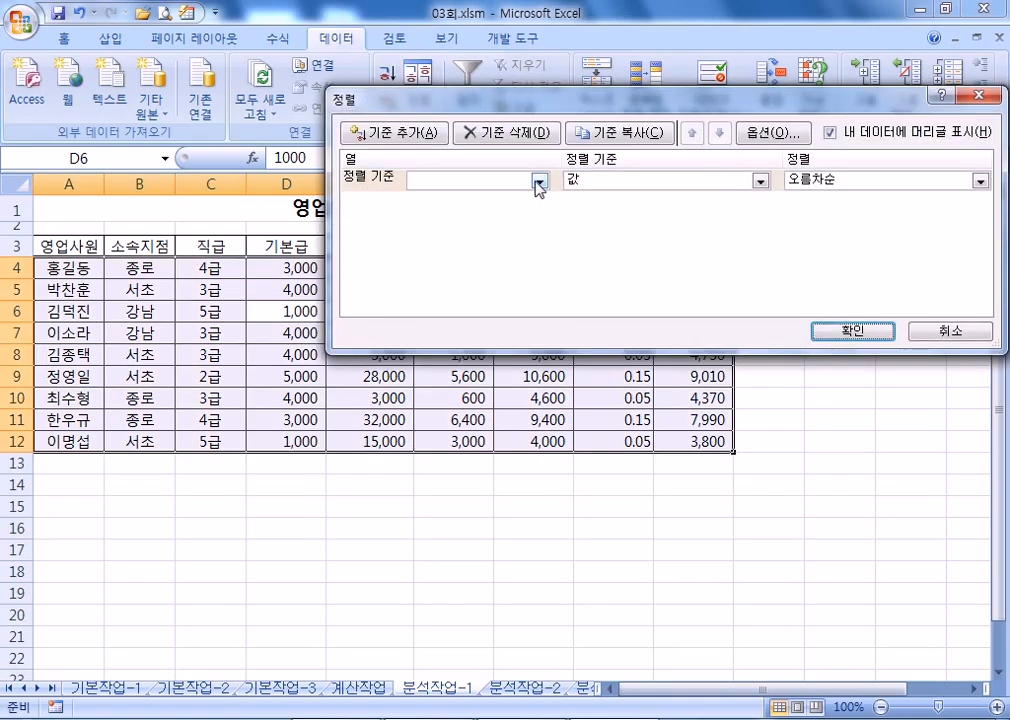
left_click(539, 181)
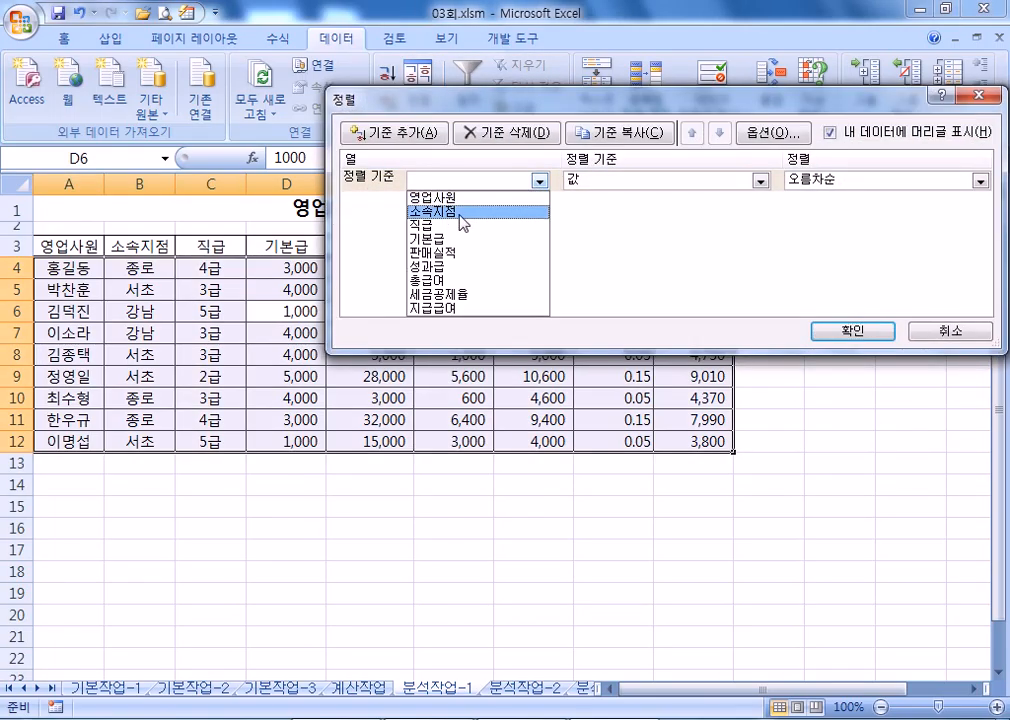
left_click(437, 212)
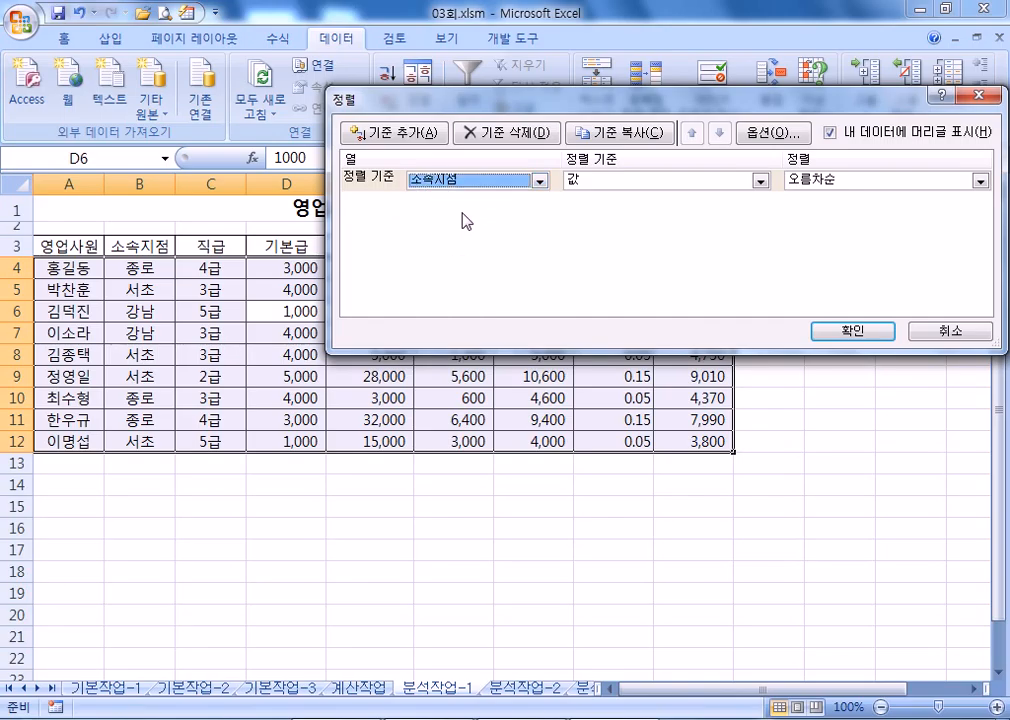
left_click(390, 132)
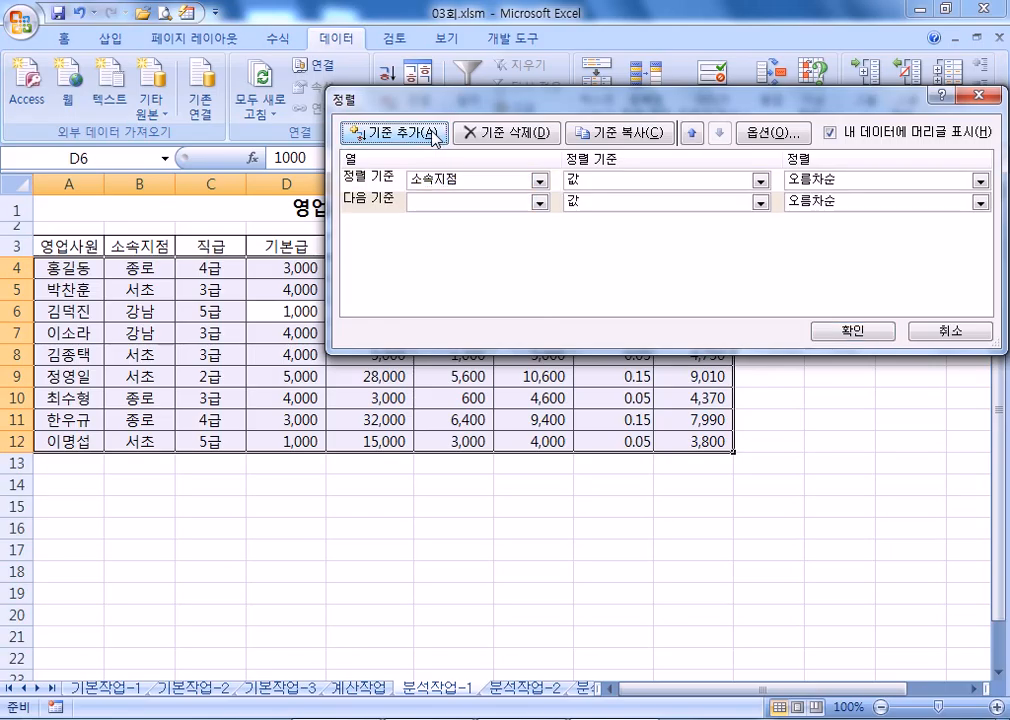
left_click(432, 202)
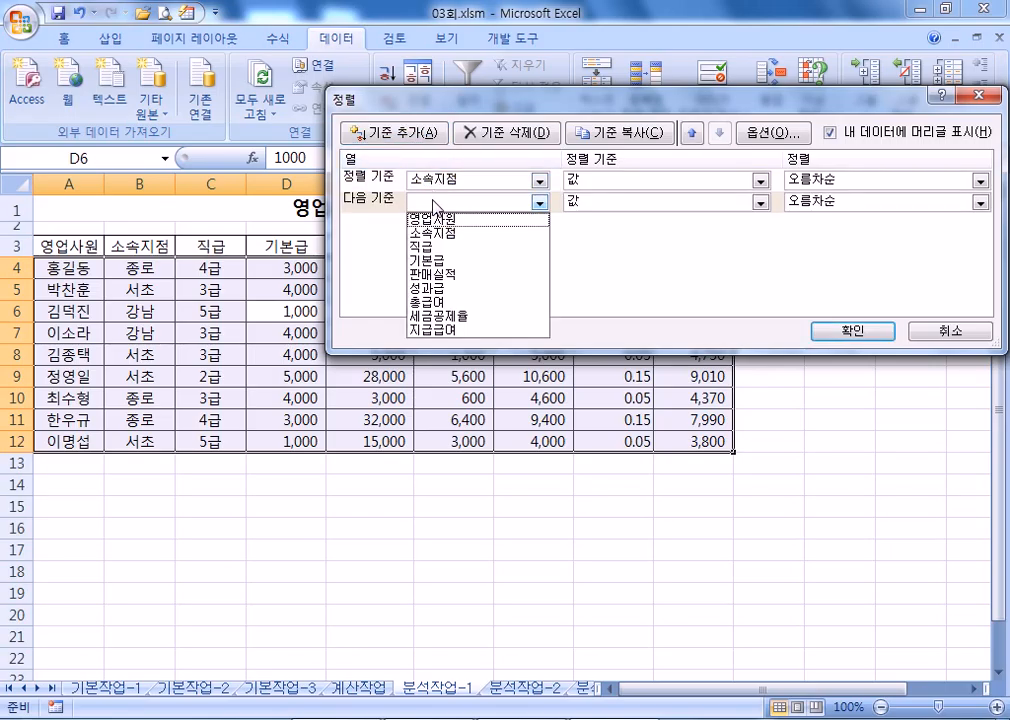
left_click(422, 245)
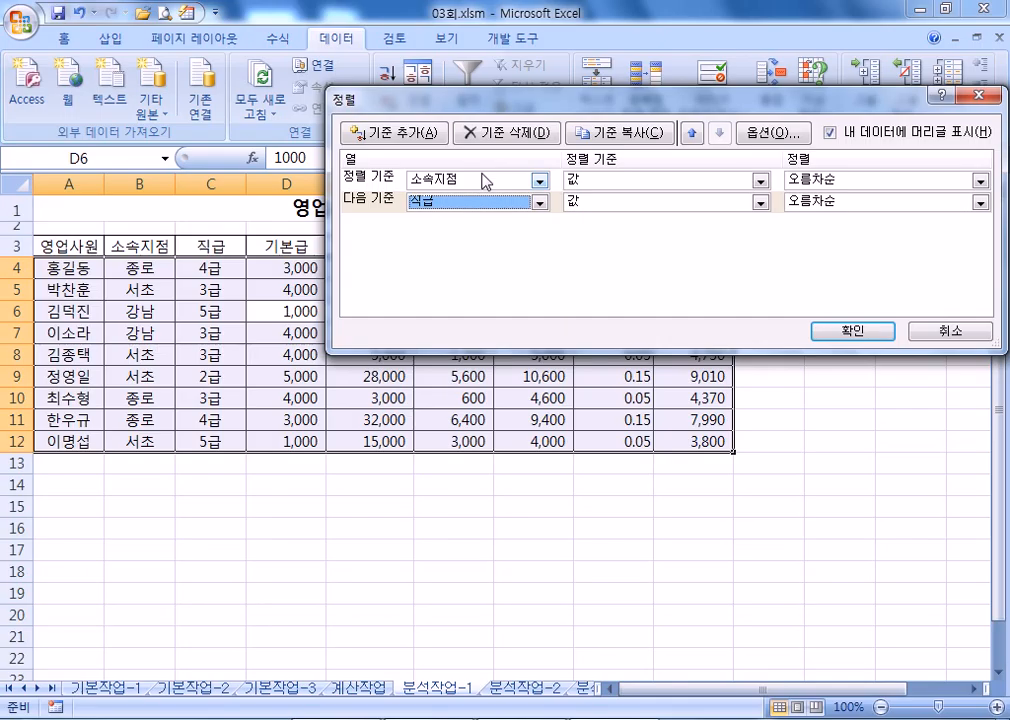
Apply the ascending 소속지점-then-직급 sort and check that the 강남 and 서초 rows are grouped
left_click(856, 332)
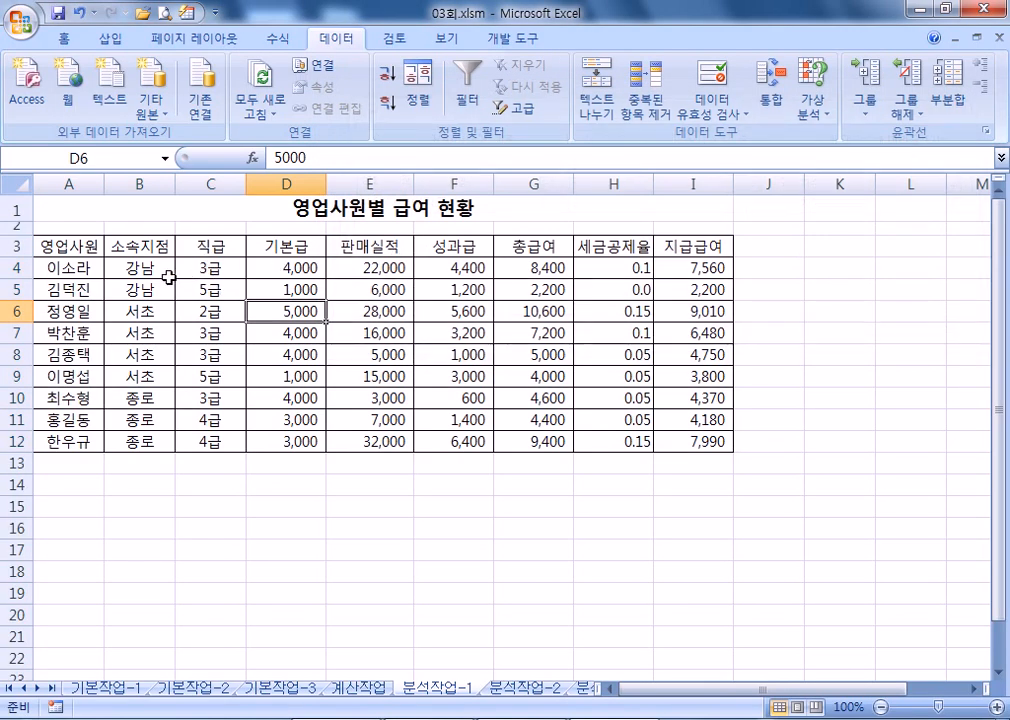
left_click_drag(155, 268, 148, 441)
left_click_drag(144, 266, 148, 287)
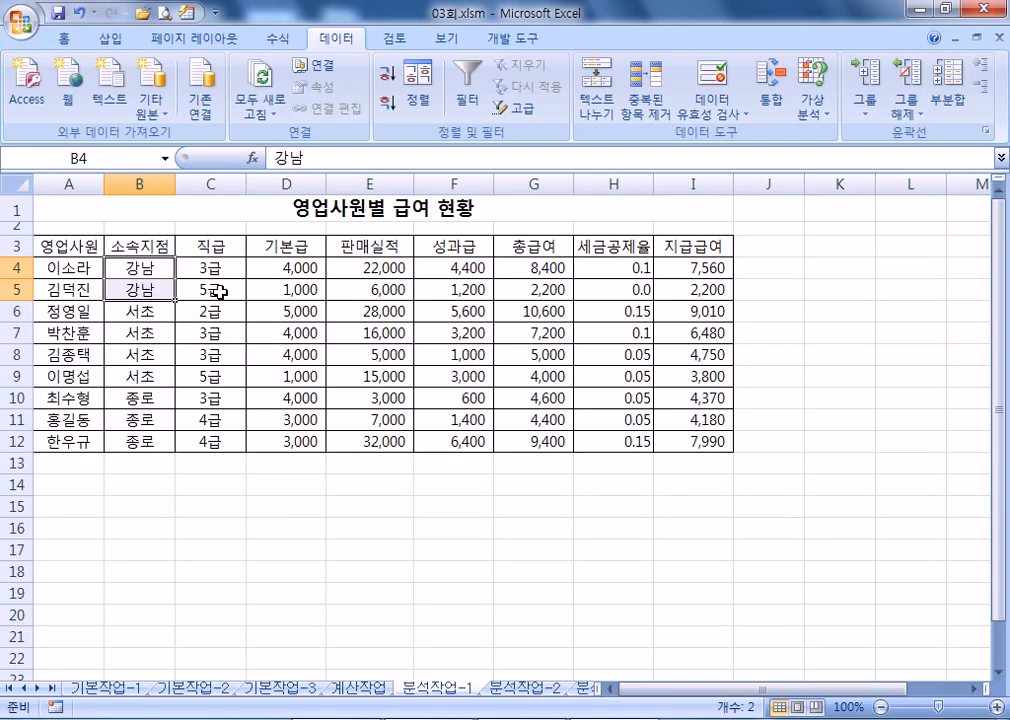
left_click_drag(144, 313, 142, 440)
left_click(142, 287)
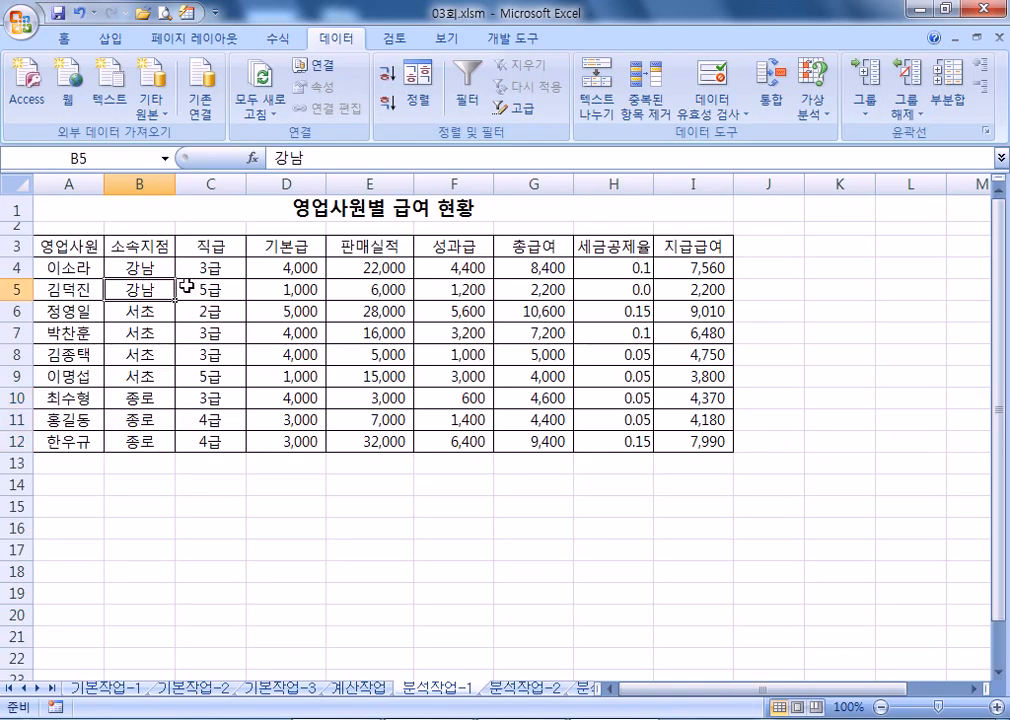
left_click(203, 304)
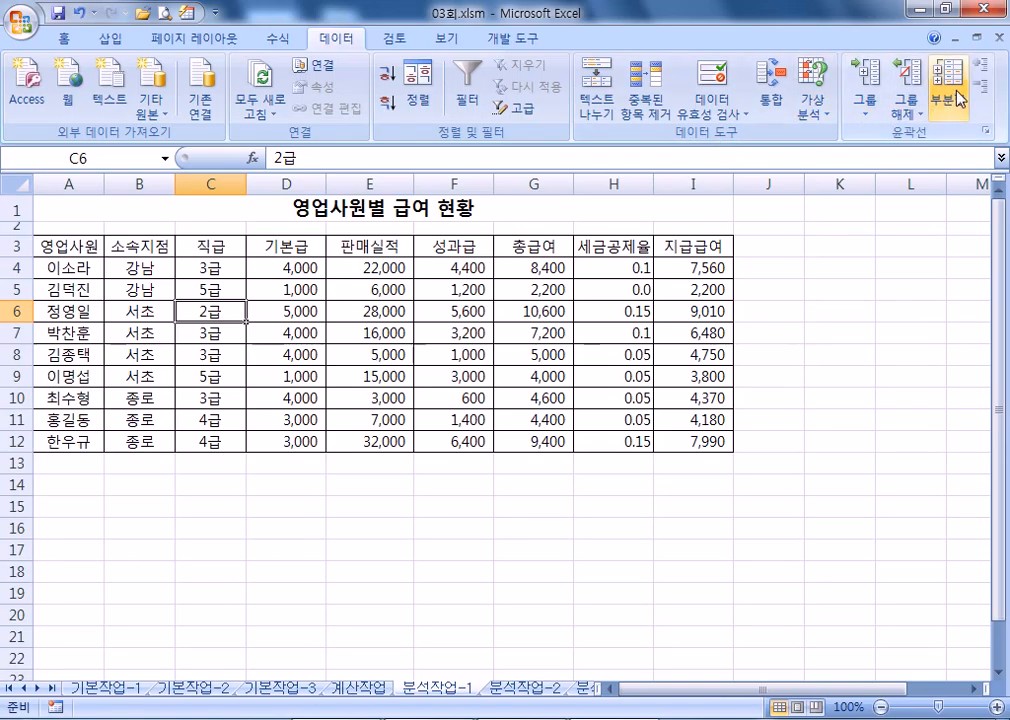
Add subtotals grouped by 소속지점 showing the minimum of 지급급여
left_click(948, 92)
left_click(582, 108)
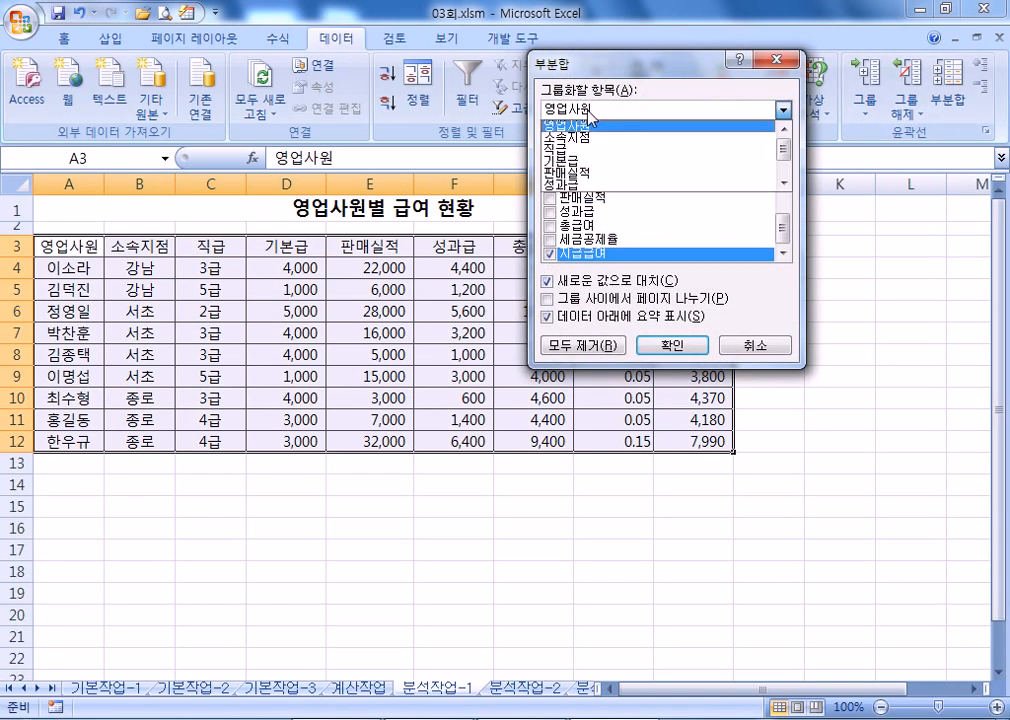
left_click(576, 131)
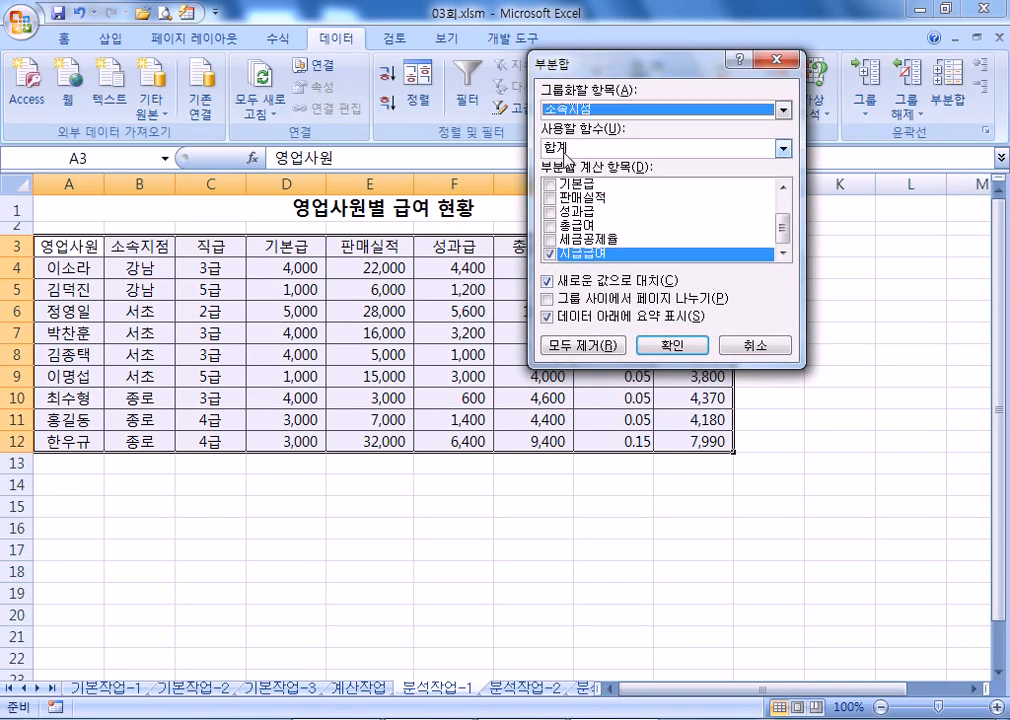
left_click(549, 254)
left_click(549, 254)
left_click(580, 148)
left_click(573, 210)
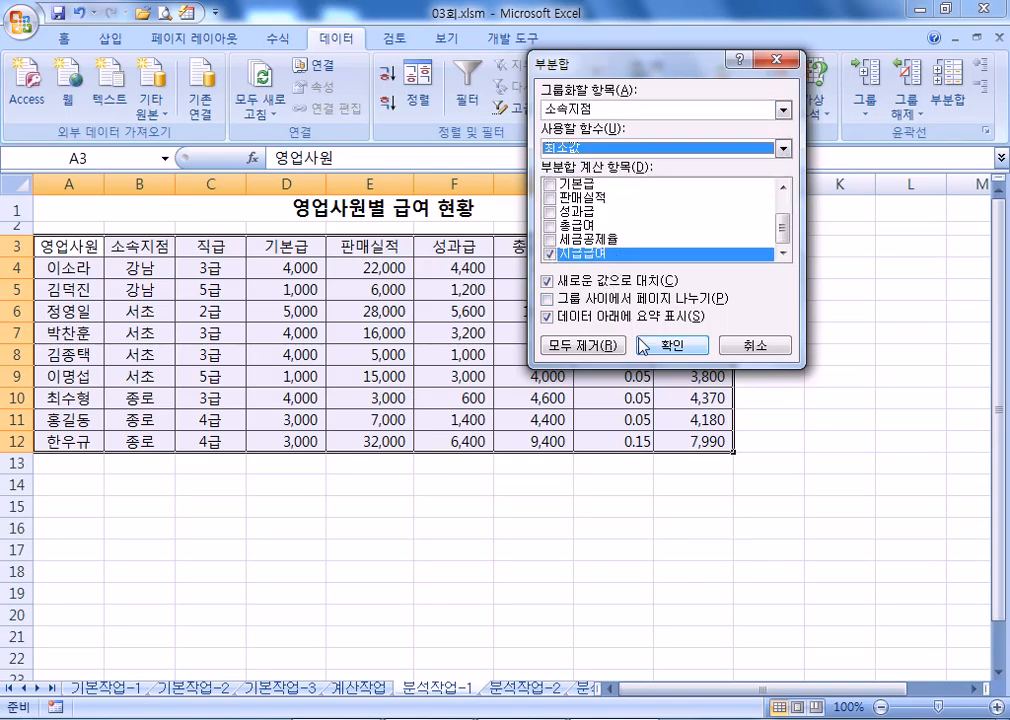
left_click(667, 344)
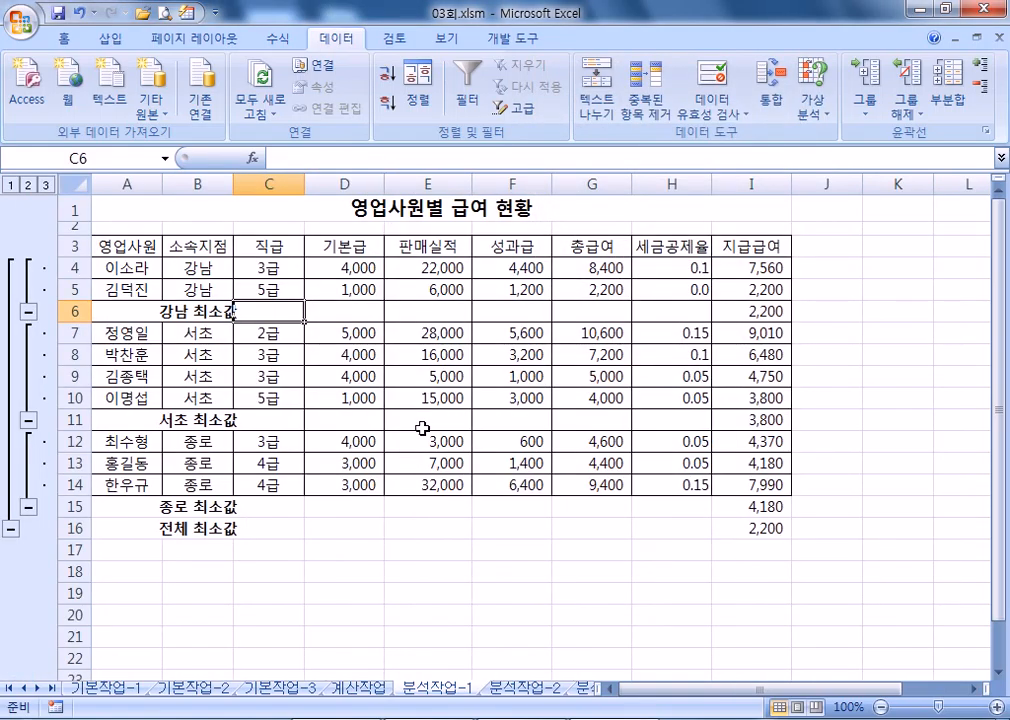
Nest 직급 subtotals averaging 성과급, keeping the existing minimum subtotals
left_click(948, 100)
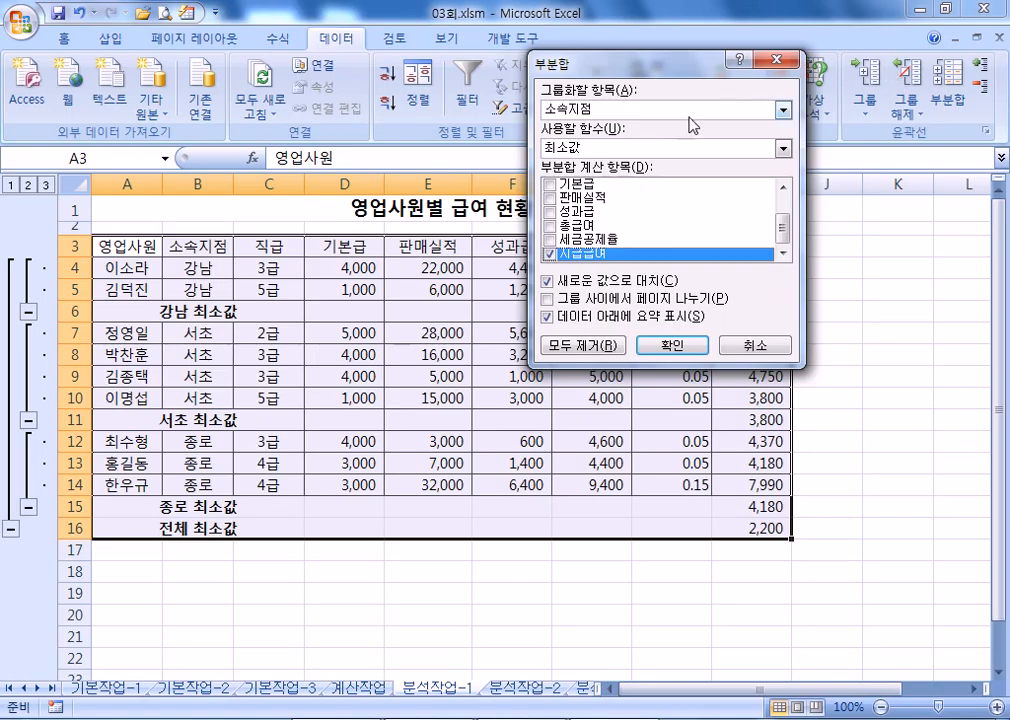
left_click(783, 110)
left_click(574, 150)
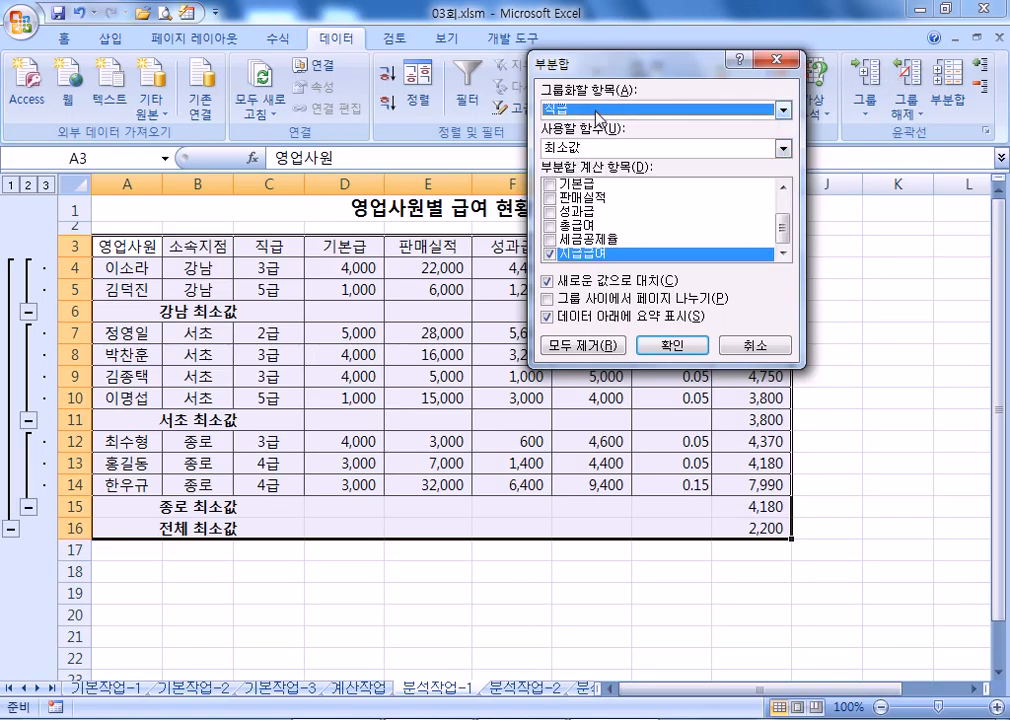
left_click(585, 148)
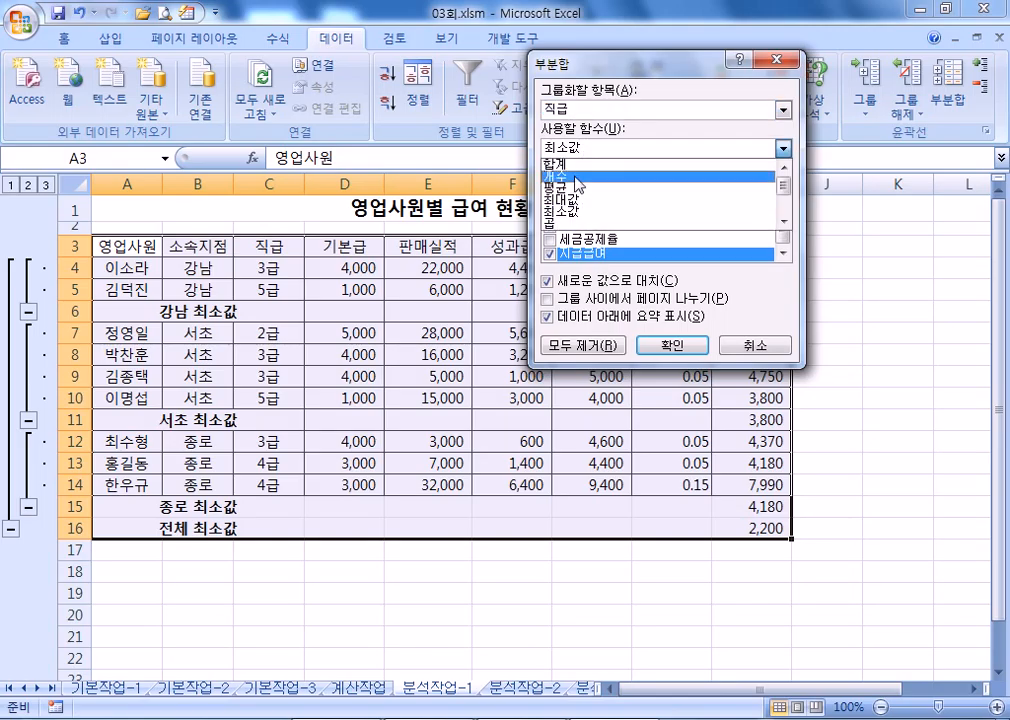
left_click(575, 187)
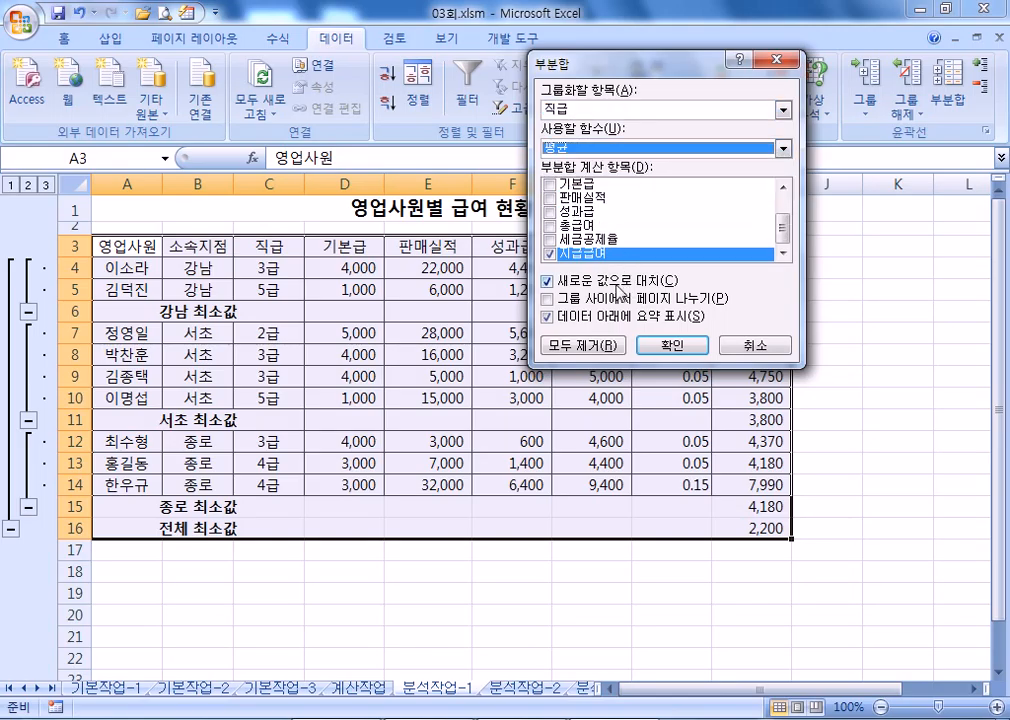
left_click(548, 254)
left_click(548, 212)
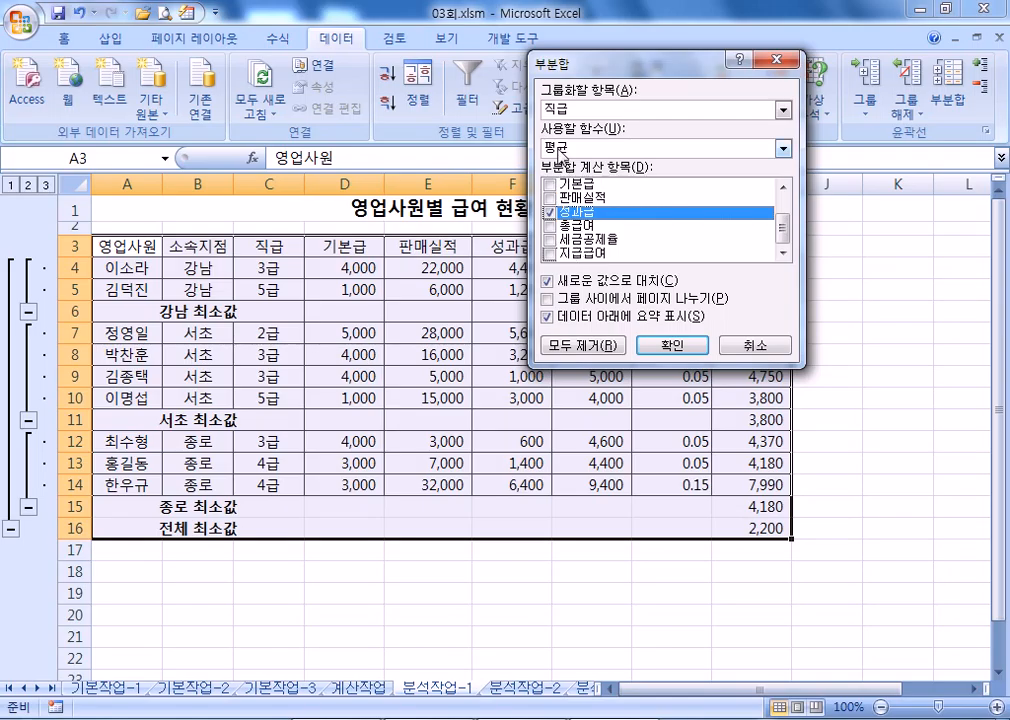
left_click(549, 282)
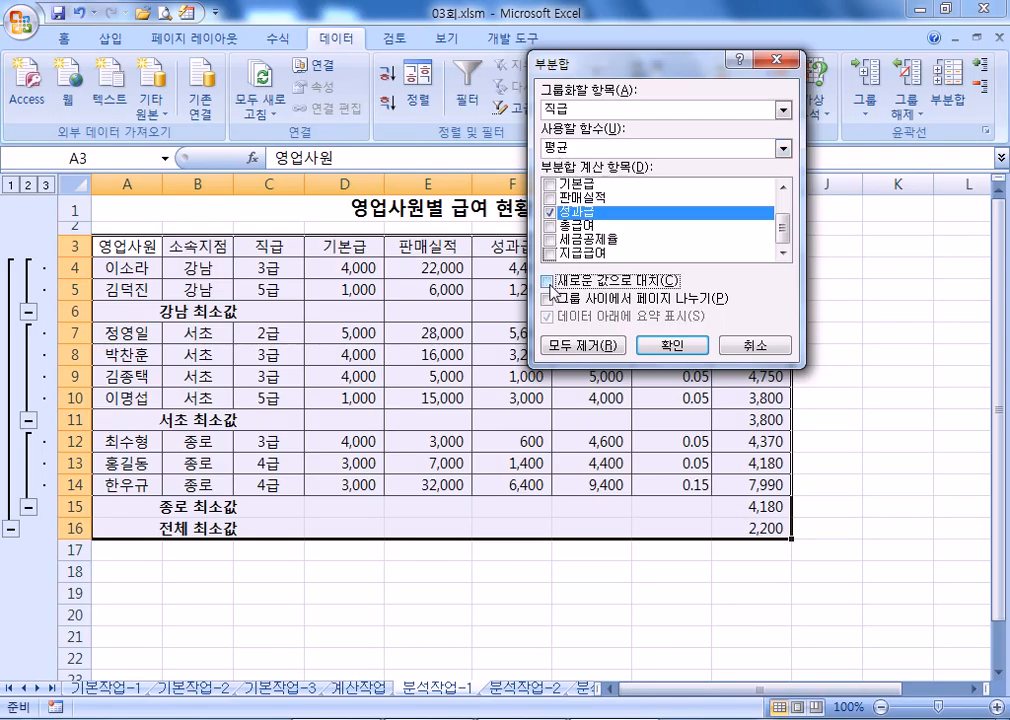
left_click(672, 345)
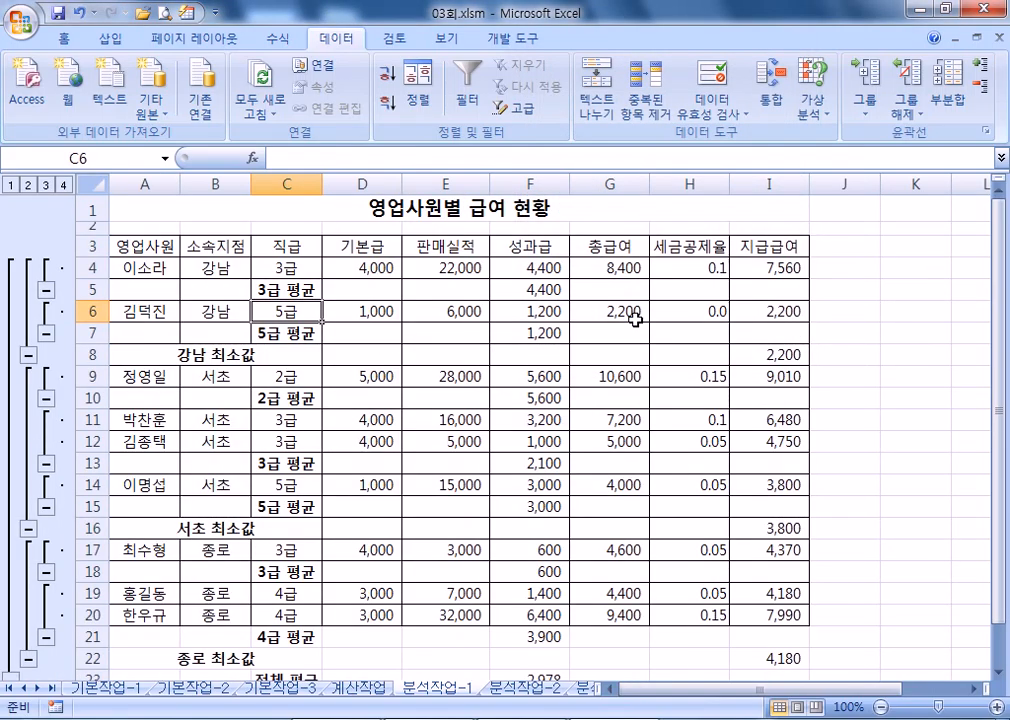
Widen columns B and C so the subtotal labels fit, then review the subtotalled rows
left_click_drag(250, 183, 273, 183)
scroll(235, 310, "down", 2)
scroll(235, 310, "up", 2)
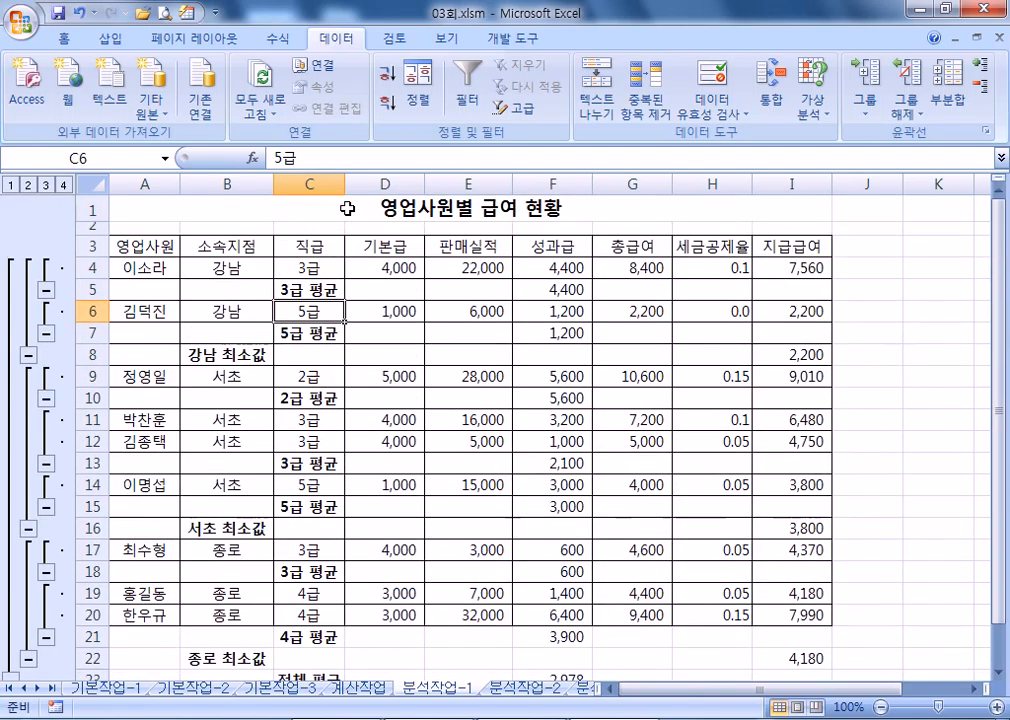
left_click_drag(345, 183, 351, 183)
scroll(250, 325, "down", 2)
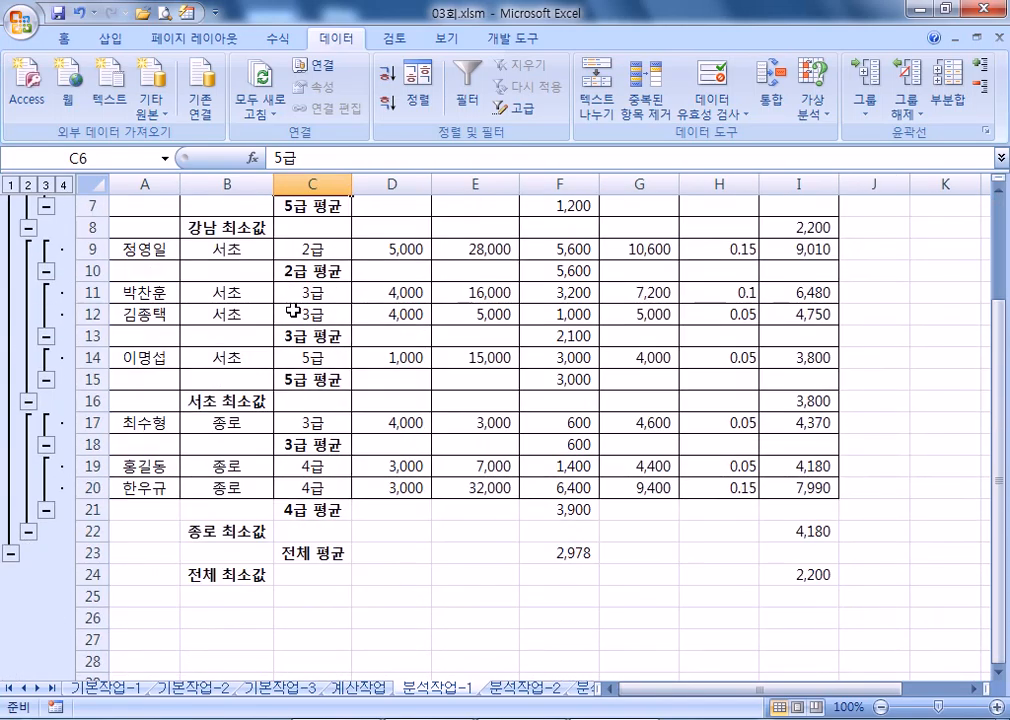
scroll(250, 320, "down", 3)
scroll(248, 320, "up", 5)
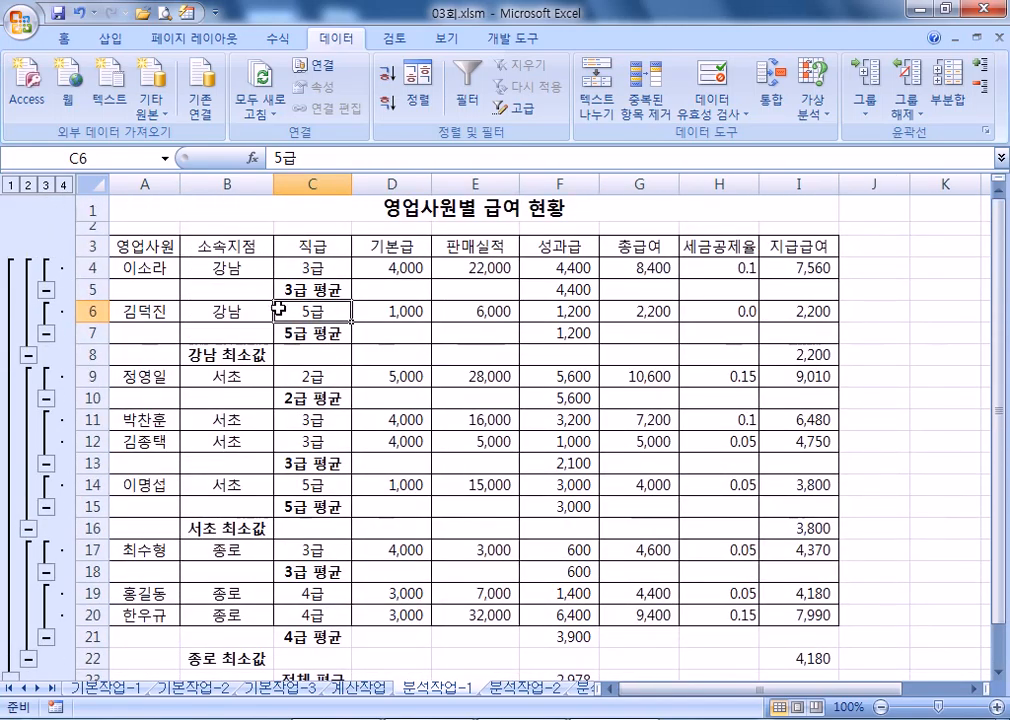
scroll(280, 350, "down", 2)
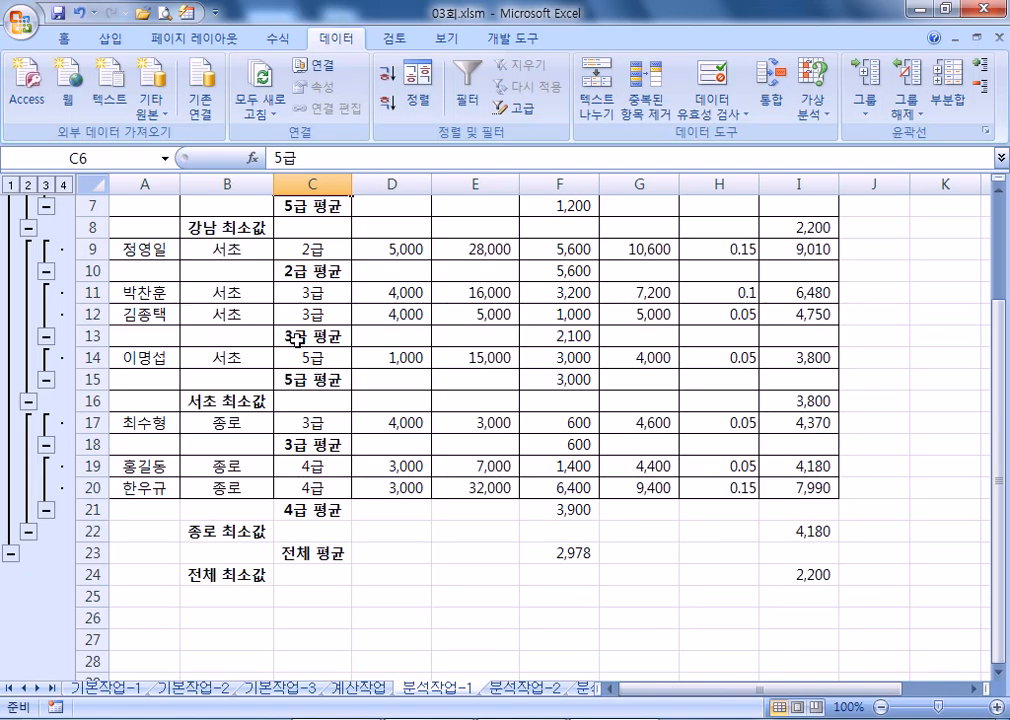
left_click(526, 691)
Select the 8월 컴퓨터(PC) 판매현황 sales data A3:I12
left_click(171, 268)
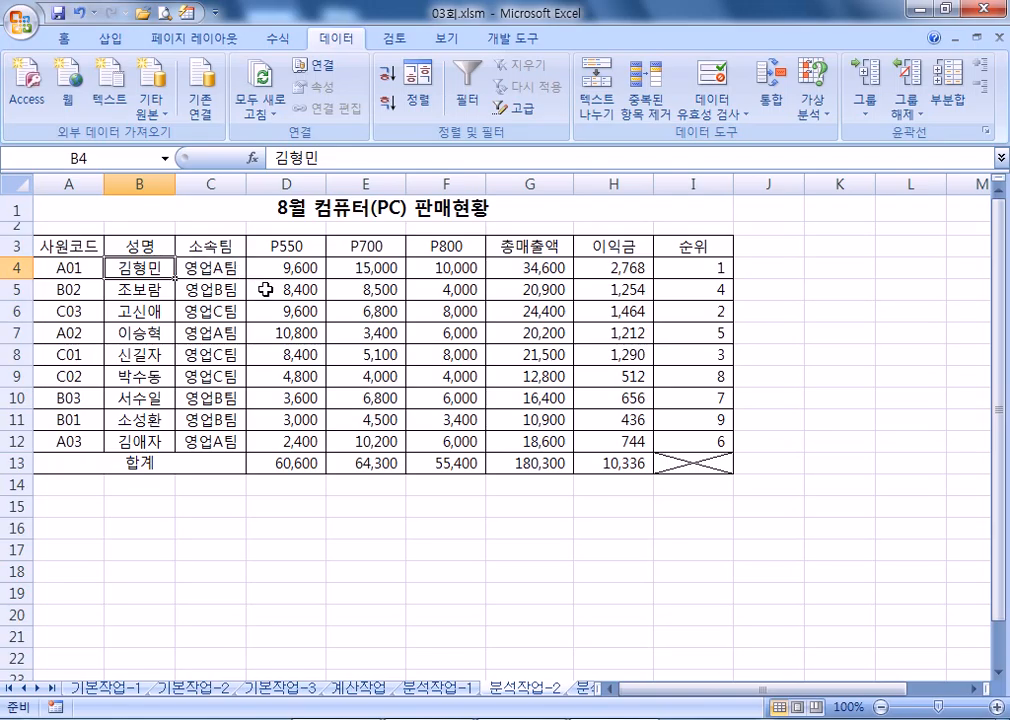
left_click_drag(50, 246, 683, 436)
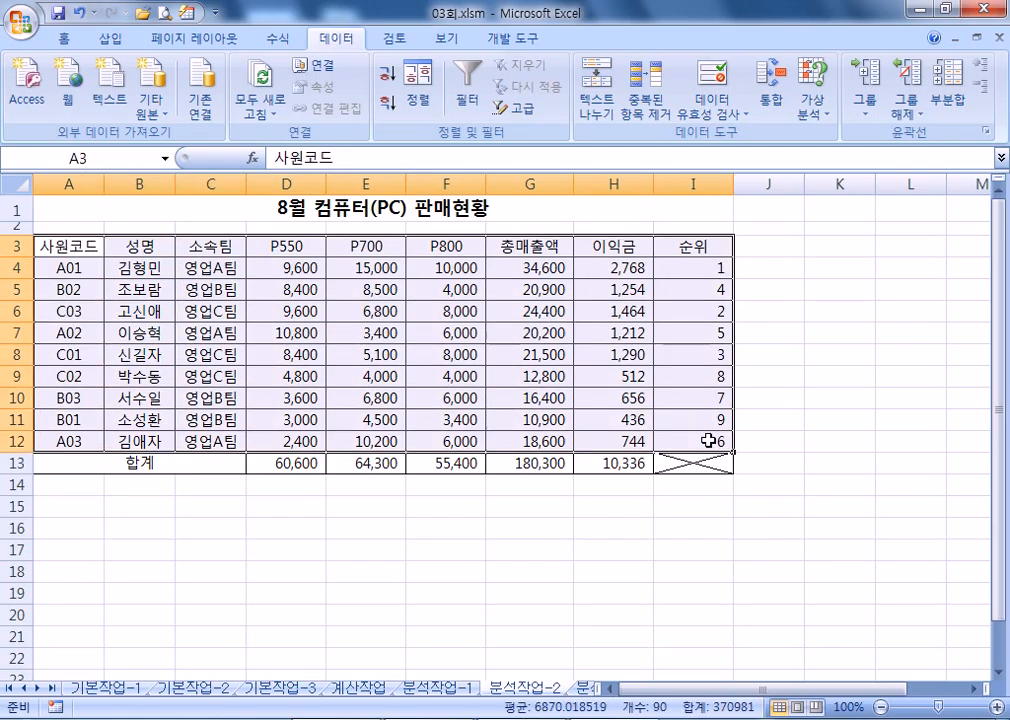
scroll(485, 514, "down", 1)
scroll(345, 485, "up", 1)
scroll(166, 469, "down", 1)
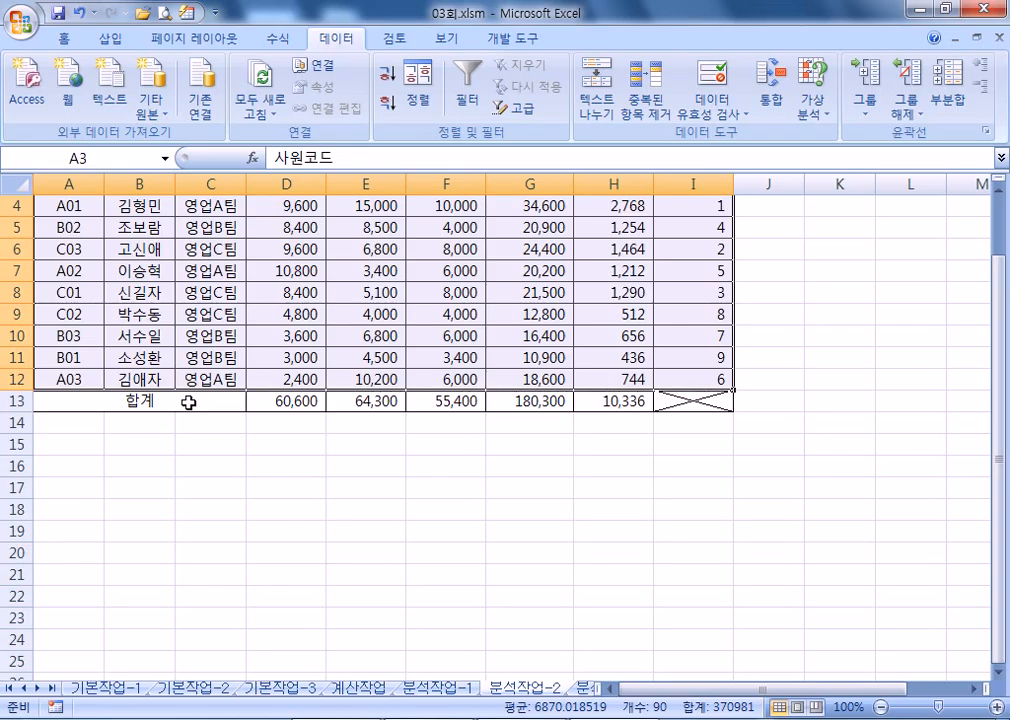
left_click(111, 38)
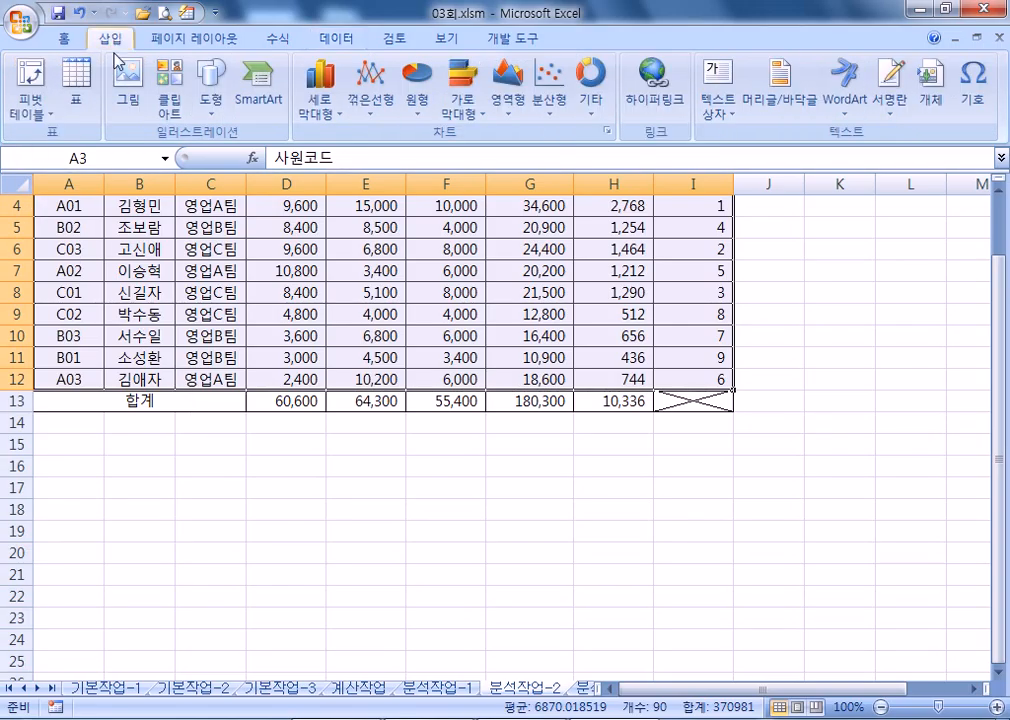
Insert an empty pivot table from A3:I12 at cell A17 of the existing worksheet
left_click(34, 108)
left_click(64, 140)
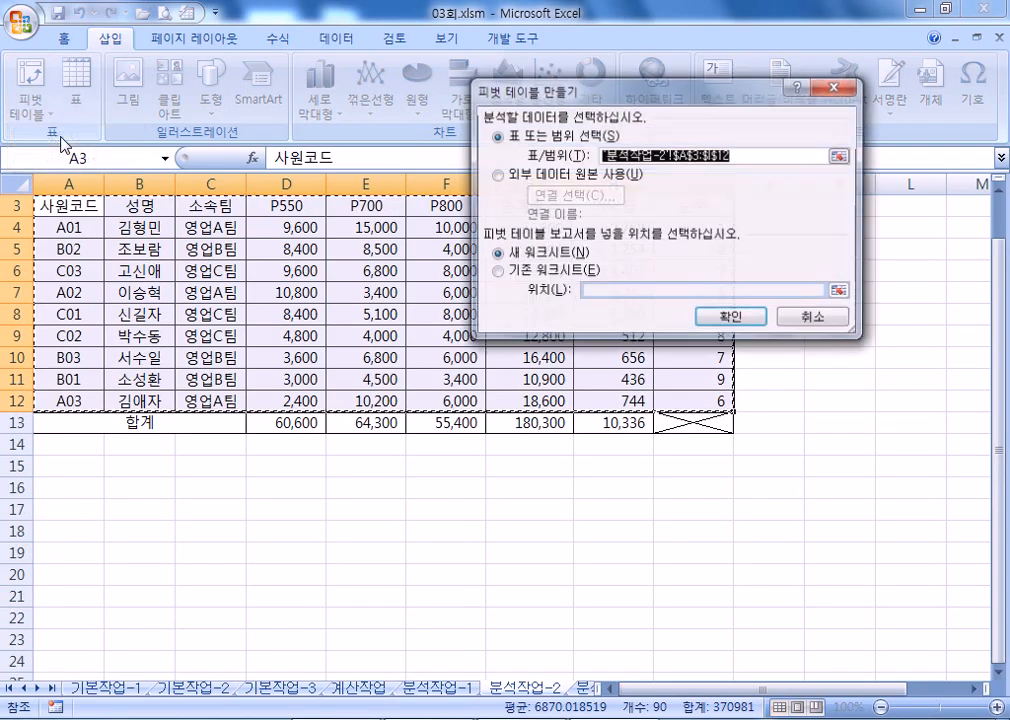
left_click(498, 271)
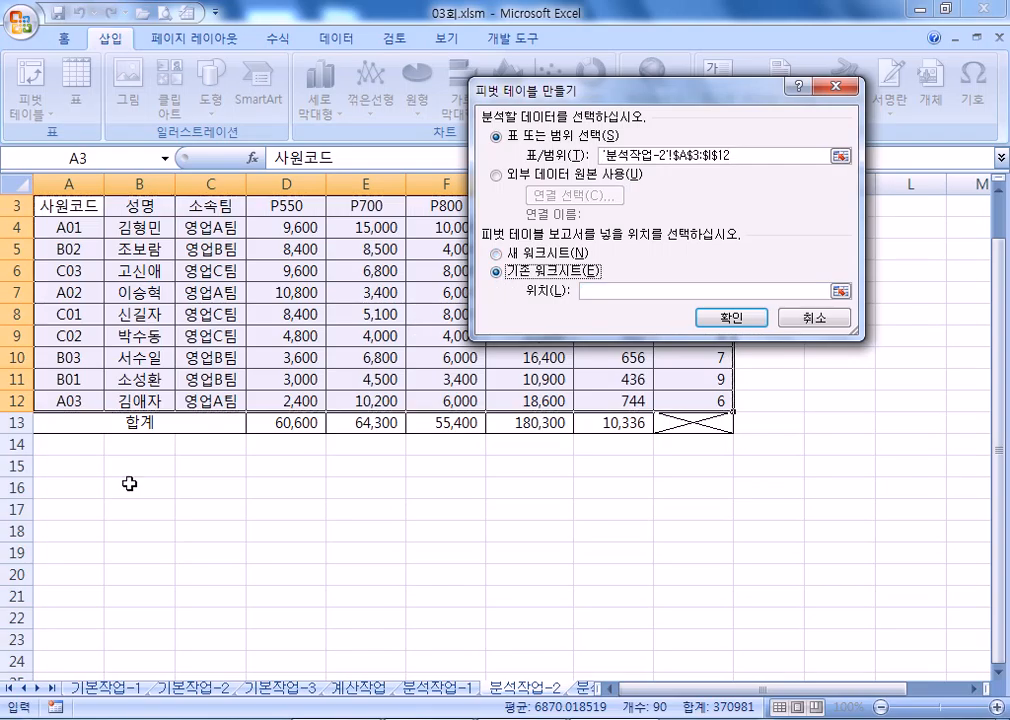
left_click(54, 509)
scroll(54, 507, "down", 3)
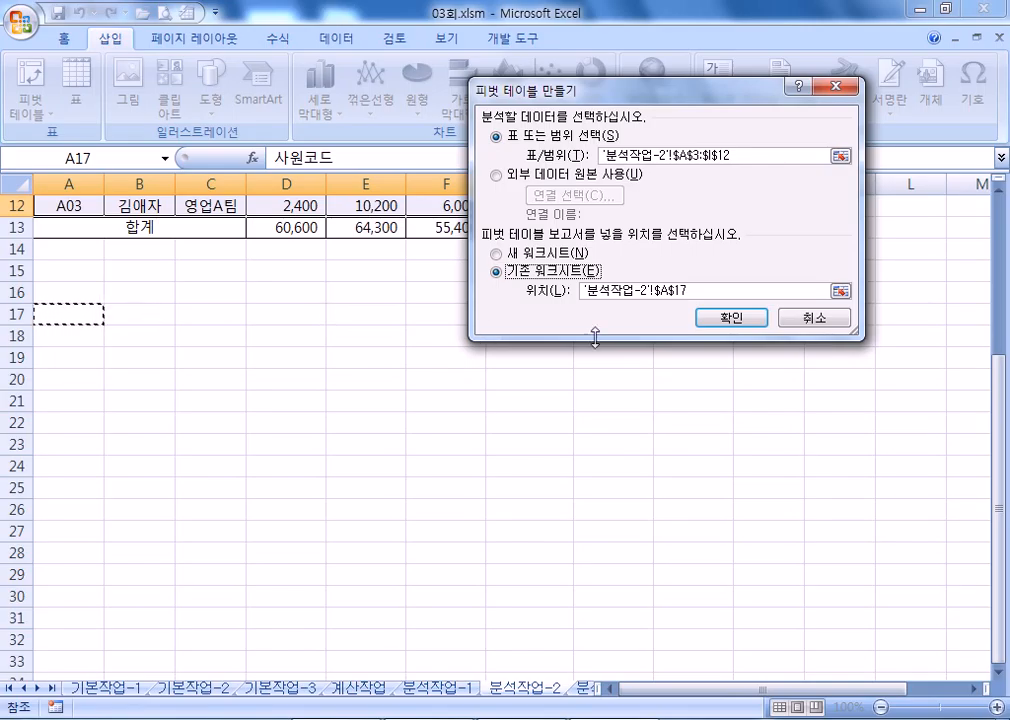
left_click(750, 328)
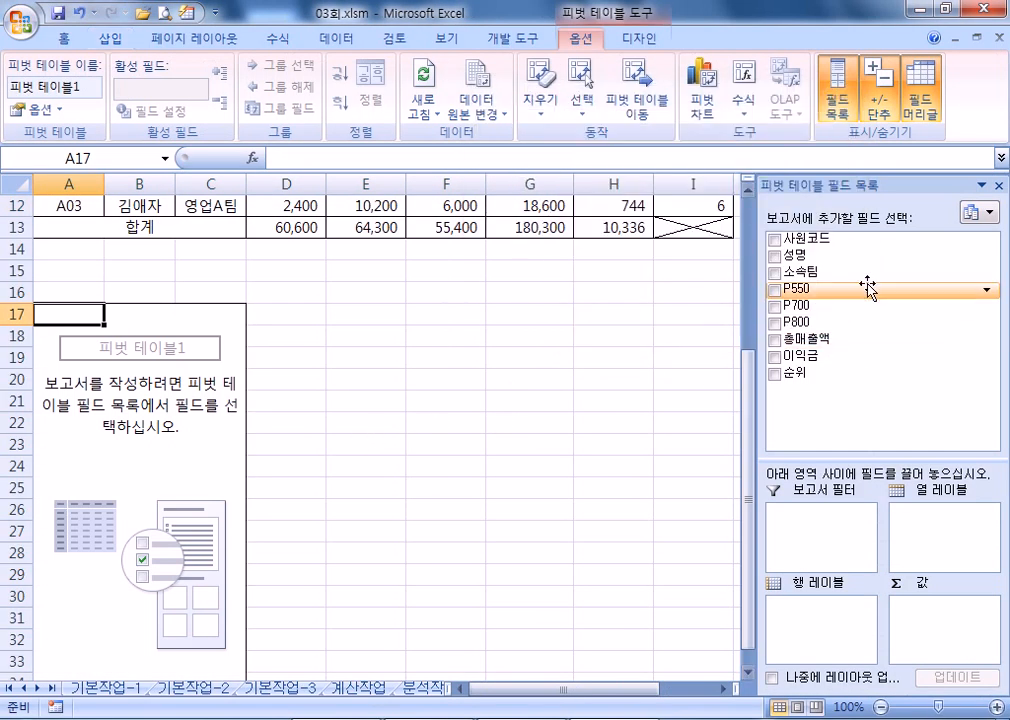
Place 성명 as report filter, 사원코드 as rows, 소속팀 as columns and 이익금 as values
left_click_drag(842, 183, 676, 38)
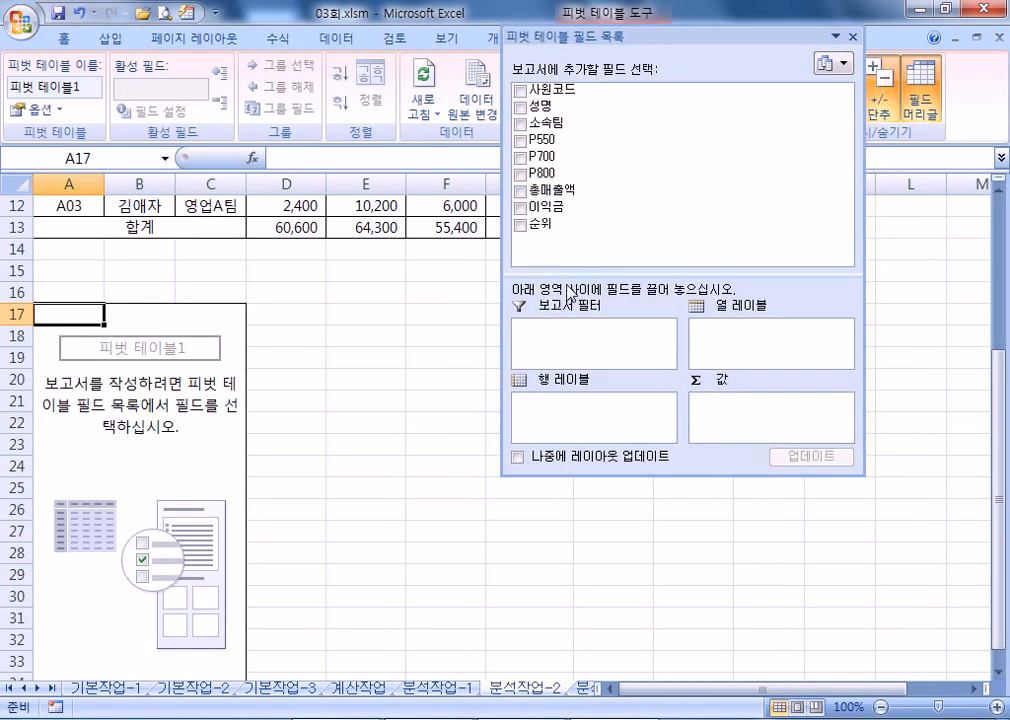
left_click_drag(568, 273, 572, 261)
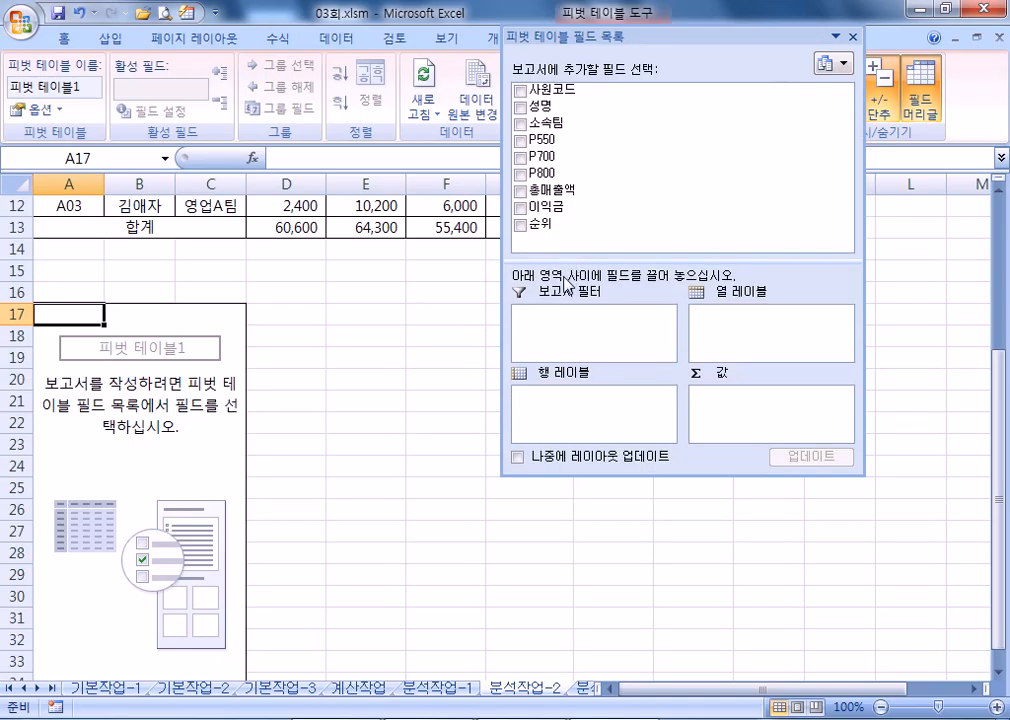
left_click_drag(540, 105, 577, 322)
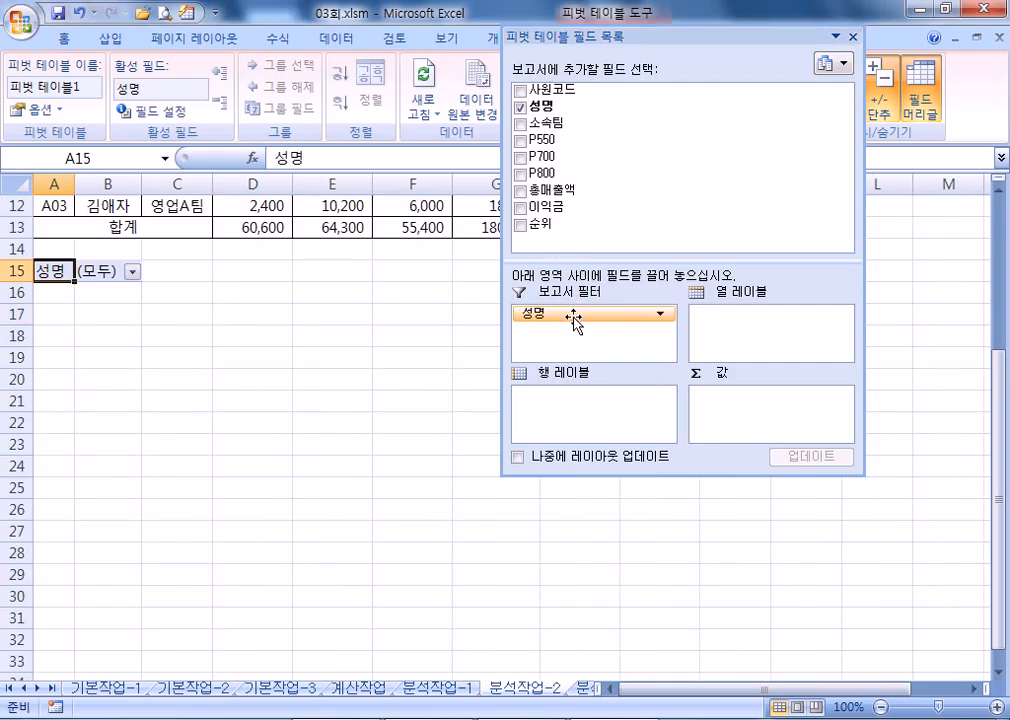
left_click_drag(584, 97, 606, 403)
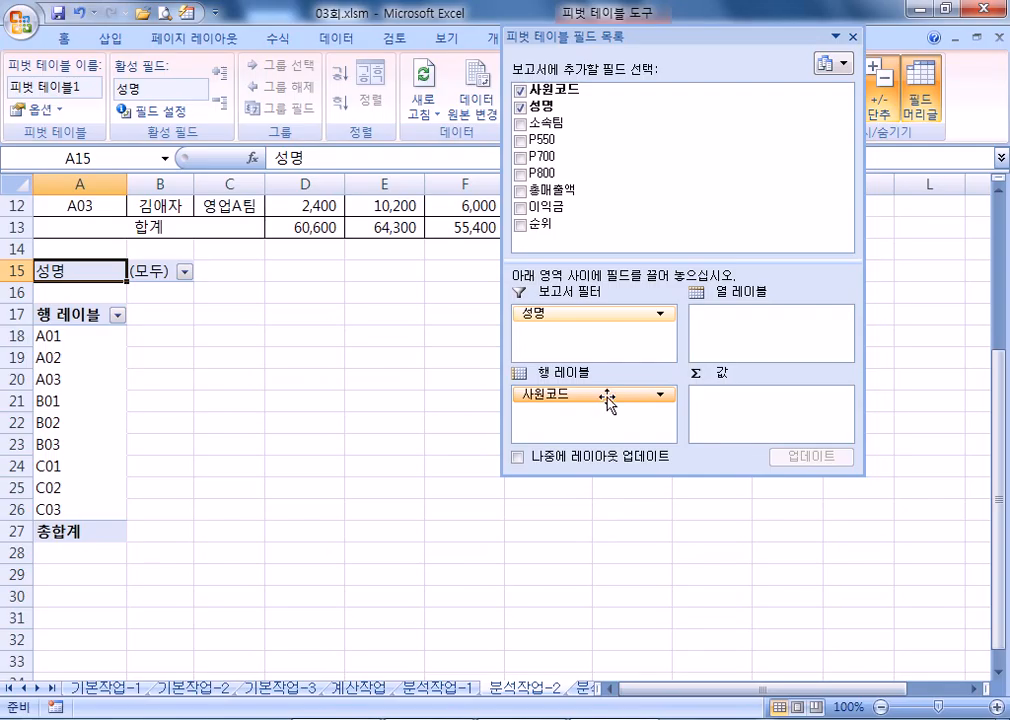
left_click_drag(568, 124, 785, 349)
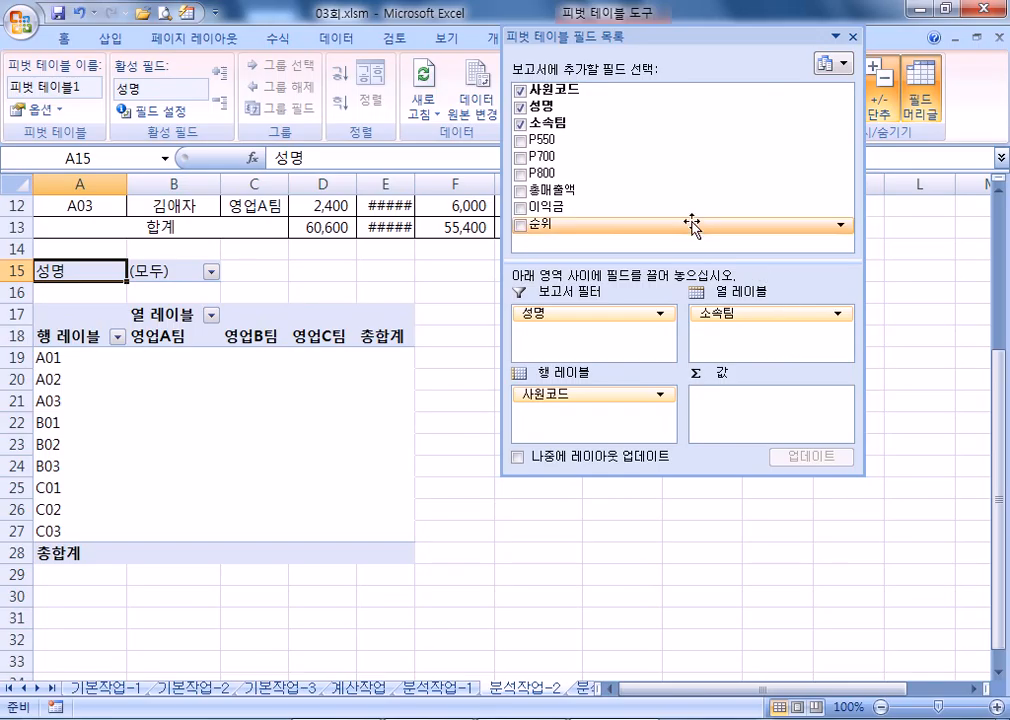
left_click_drag(548, 213, 760, 426)
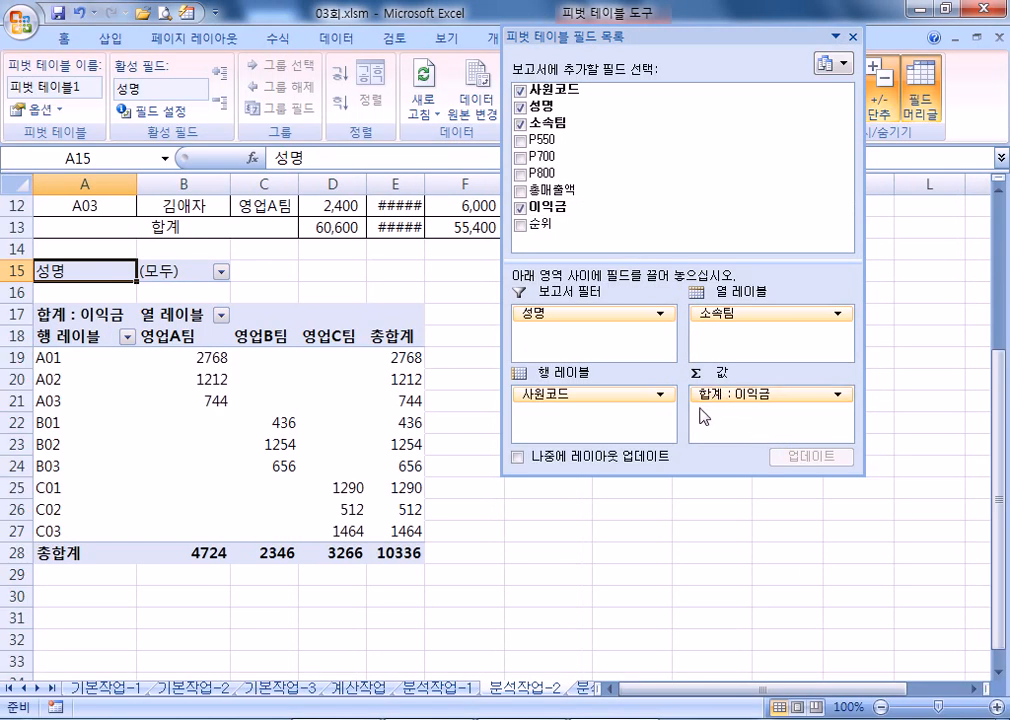
scroll(700, 406, "down", 2)
scroll(726, 413, "up", 3)
Change the 이익금 value field to 평균 and dock the pivot field list
left_click(810, 400)
left_click(748, 627)
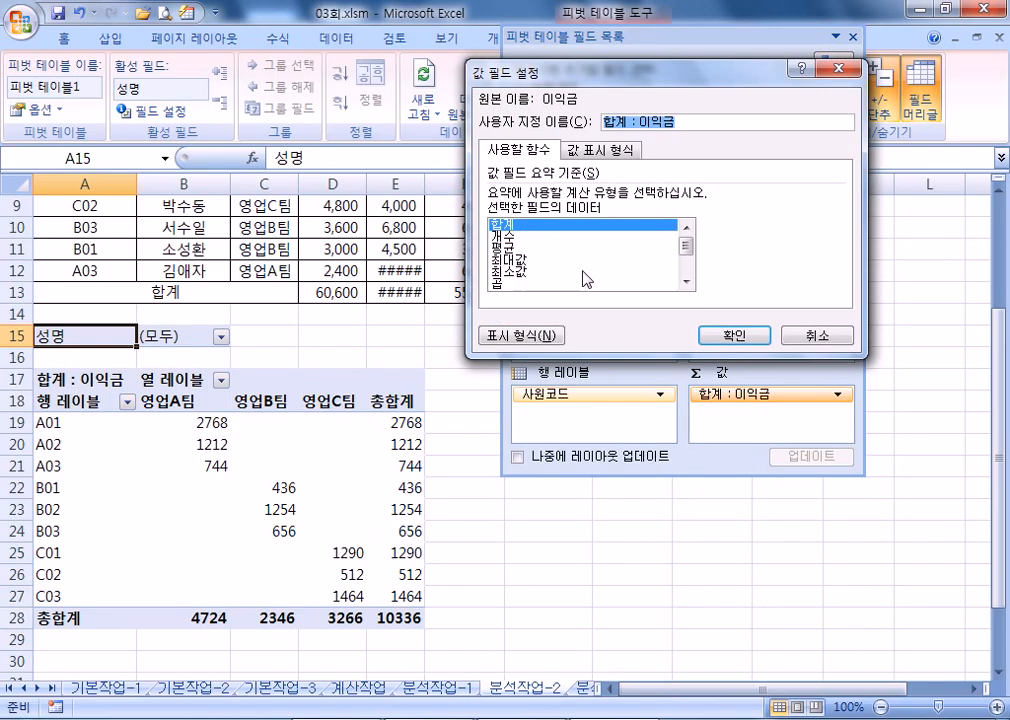
left_click(530, 247)
left_click(733, 337)
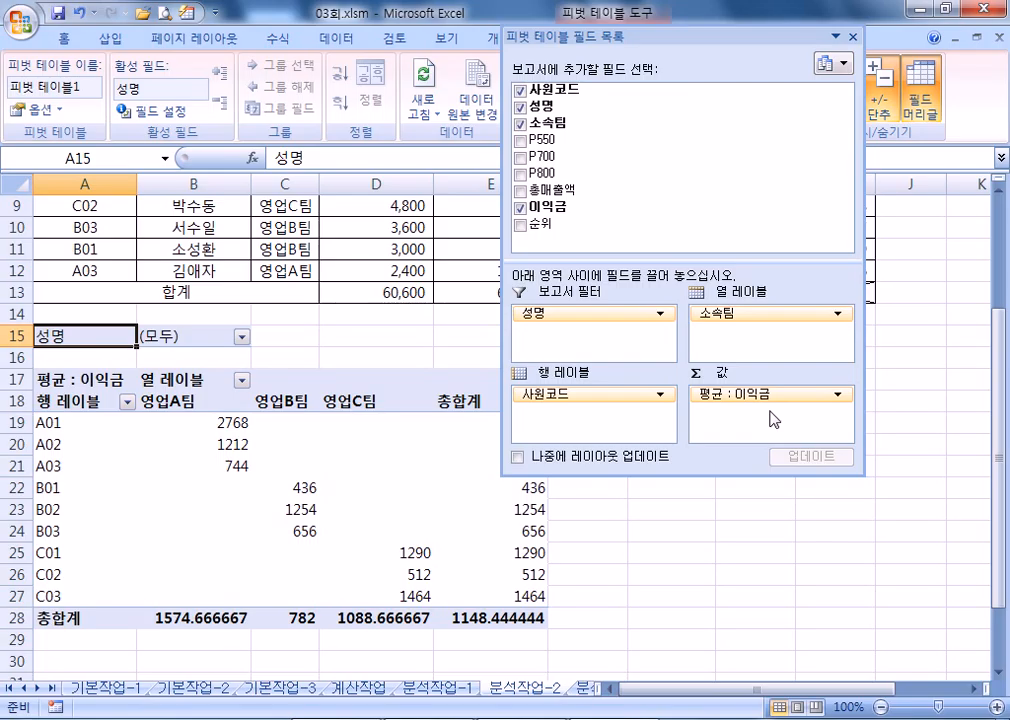
double_click(599, 47)
scroll(287, 432, "down", 1)
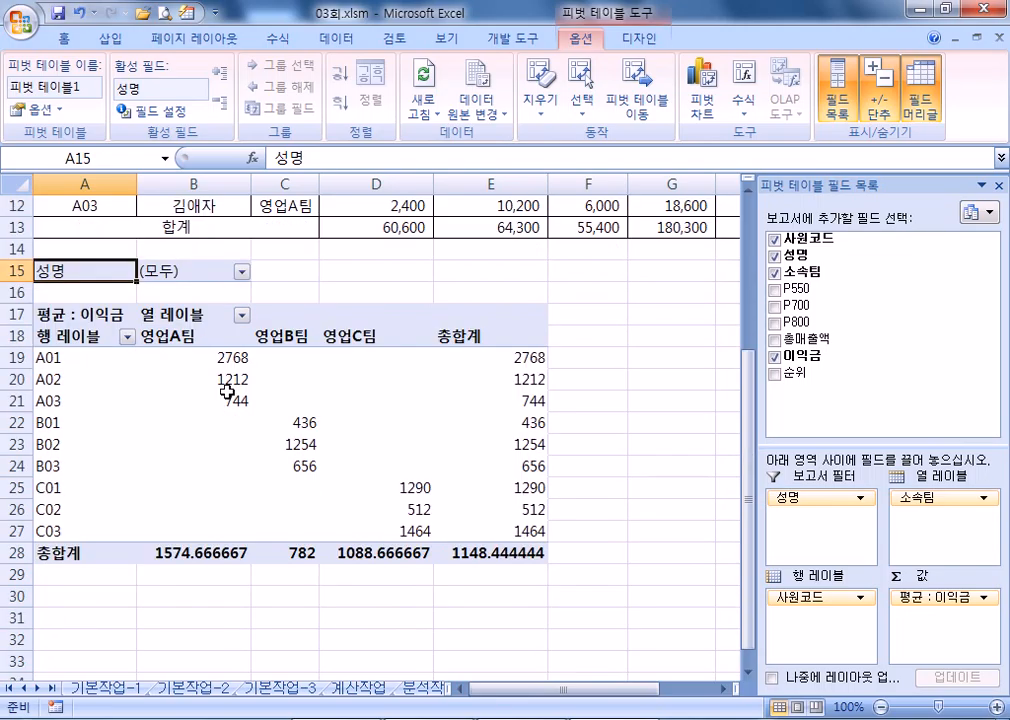
Switch the pivot table to the 개요 형식 outline layout and select the row 28 총합계 values
left_click(194, 379)
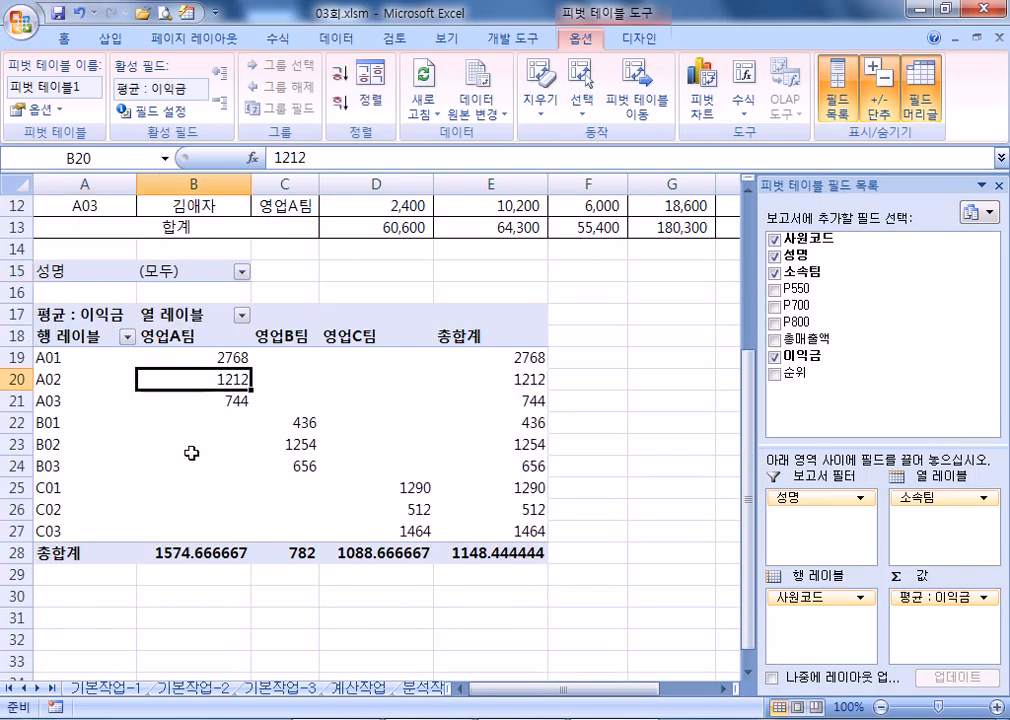
left_click(644, 42)
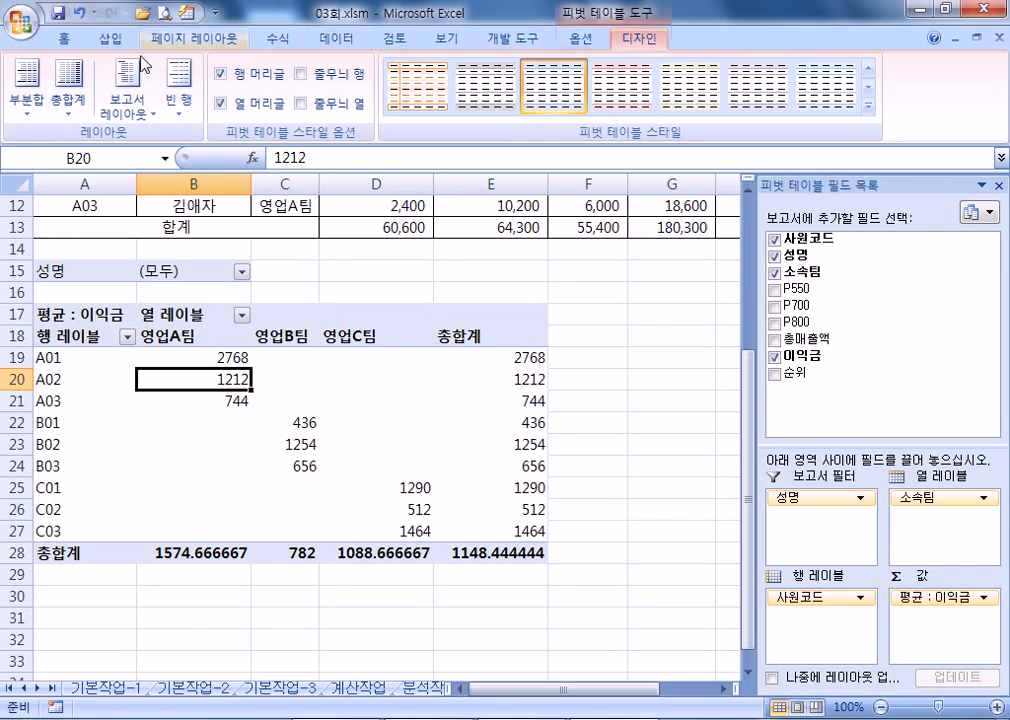
left_click(128, 105)
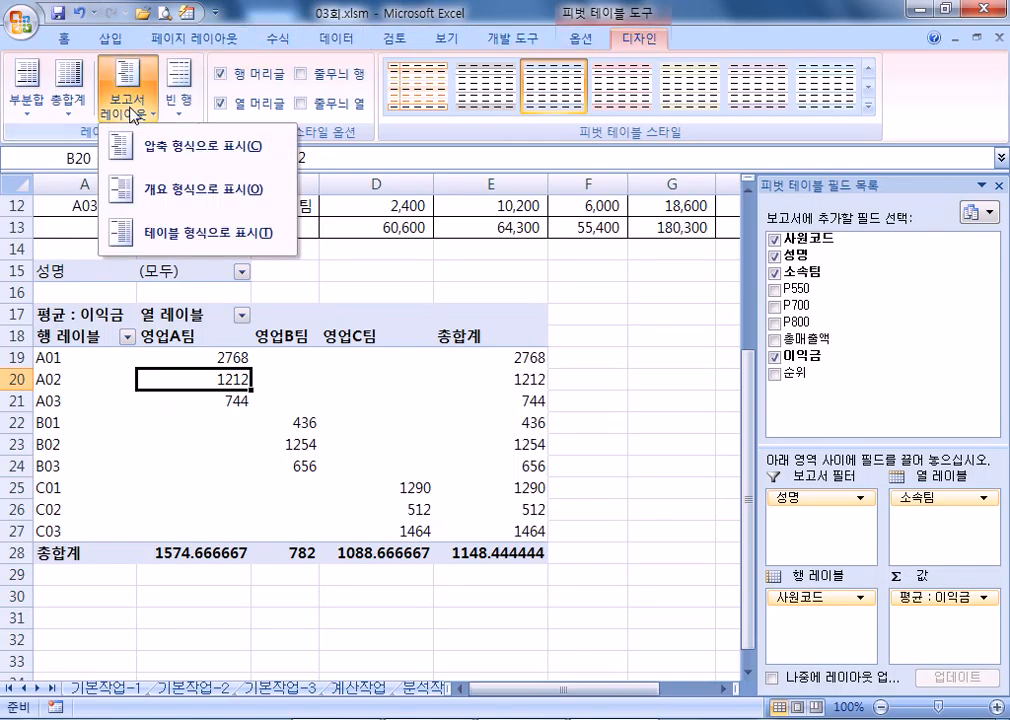
left_click(150, 190)
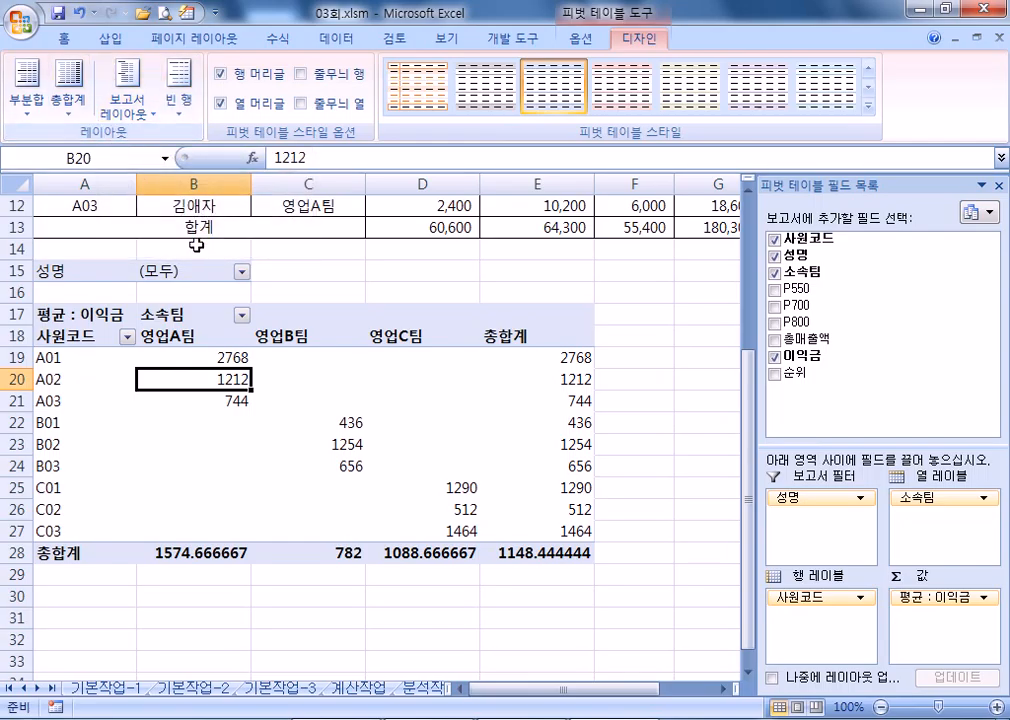
left_click_drag(158, 553, 575, 553)
Give the row 28 totals Comma Style and filter 소속팀 to show only 영업A팀
left_click(63, 38)
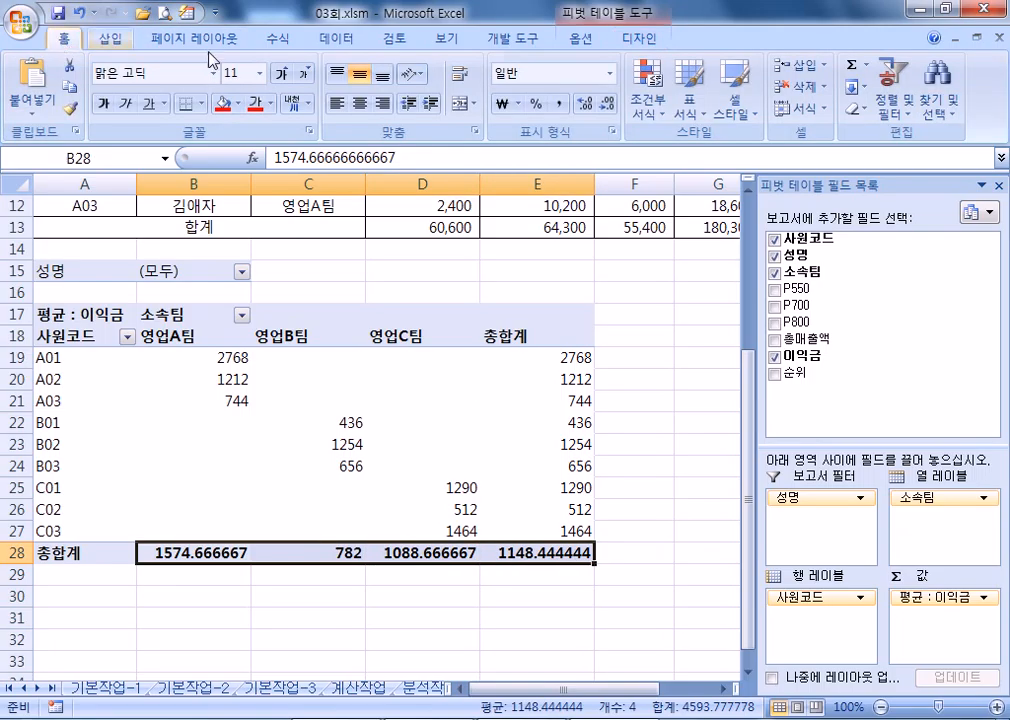
left_click(562, 104)
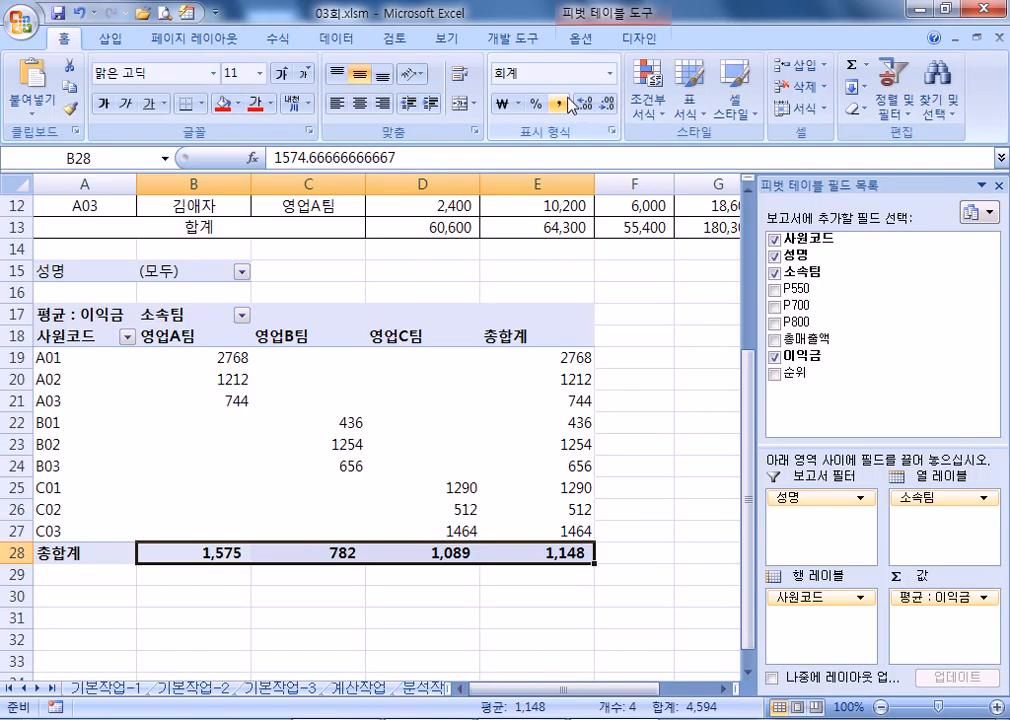
left_click(242, 316)
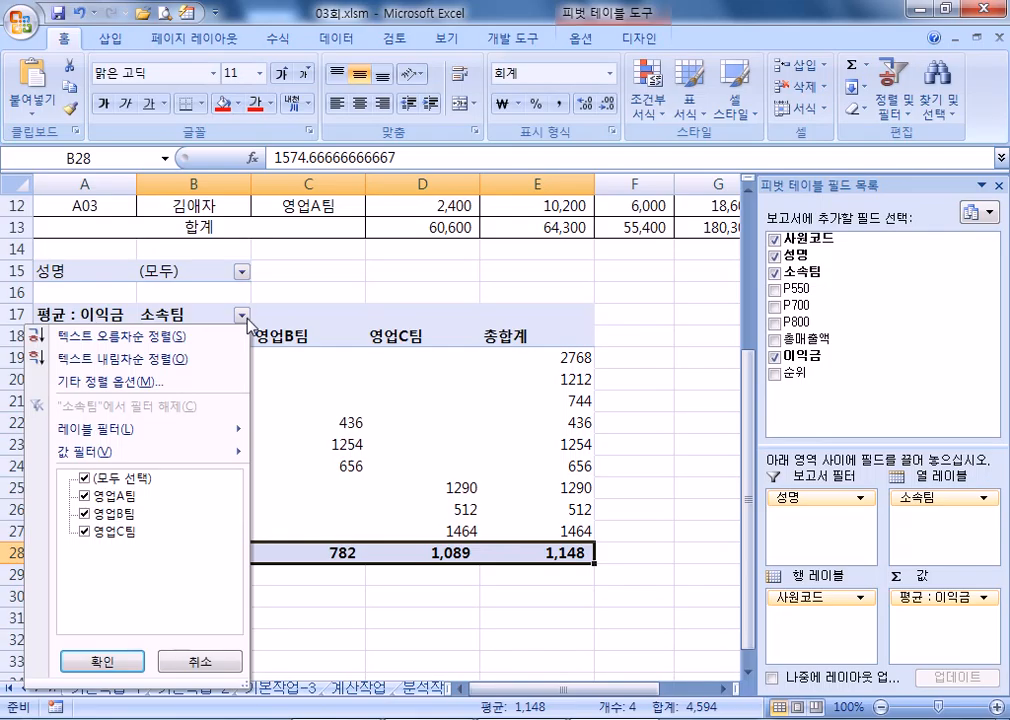
left_click(84, 478)
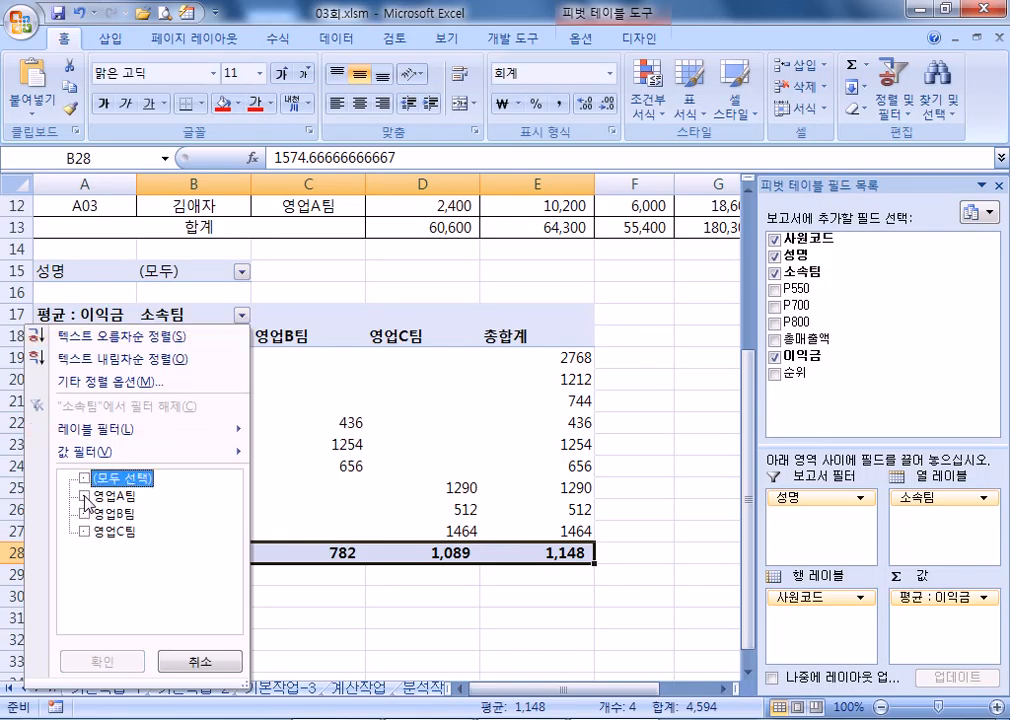
left_click(85, 496)
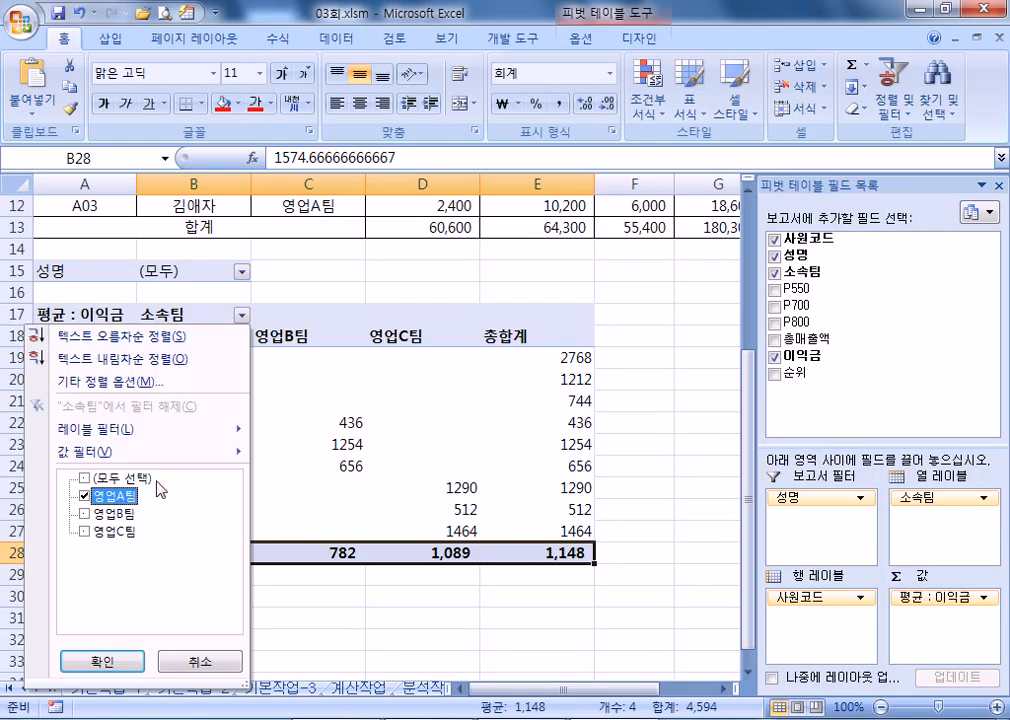
left_click(113, 664)
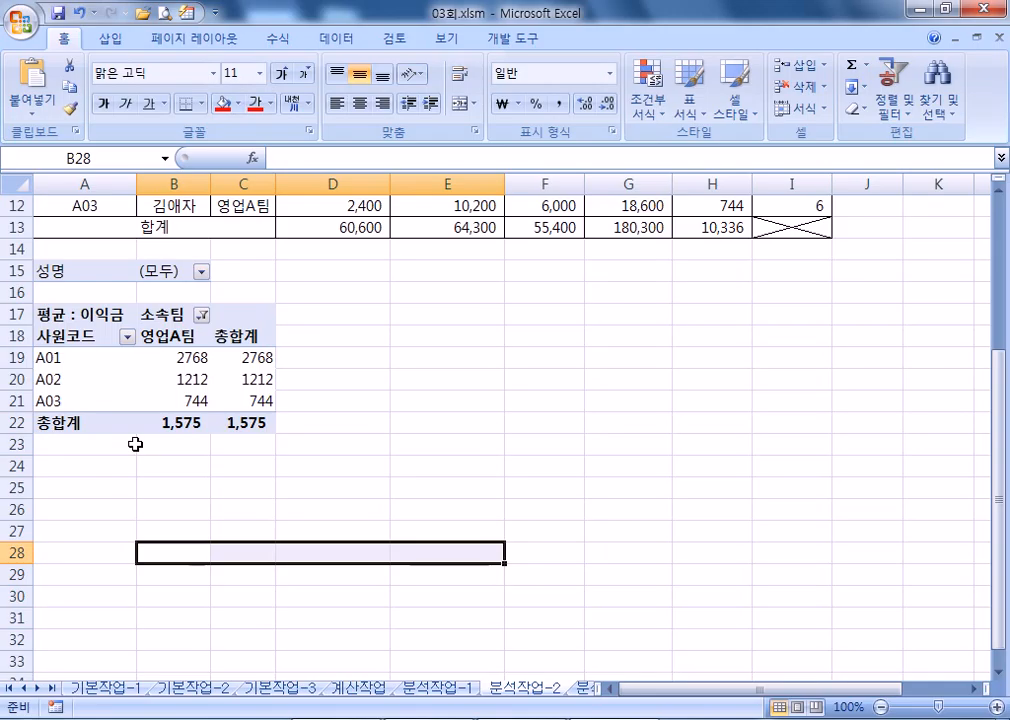
Recheck the 소속팀 filter keeping only 영업A팀, then move to the 분석작업-3 sheet
left_click(202, 315)
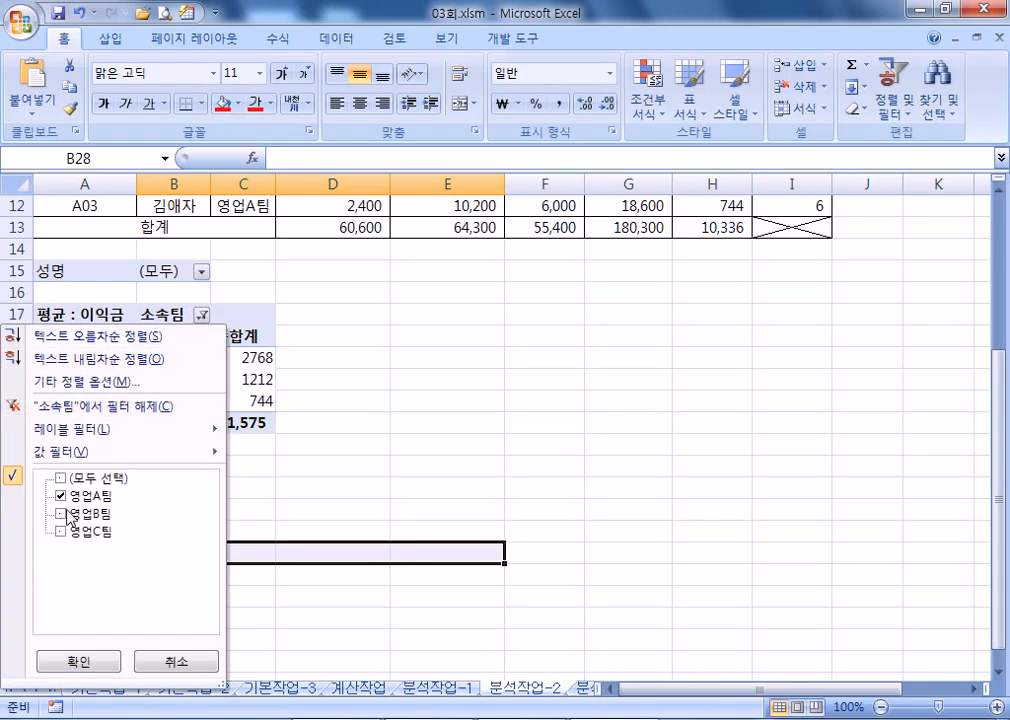
left_click(61, 479)
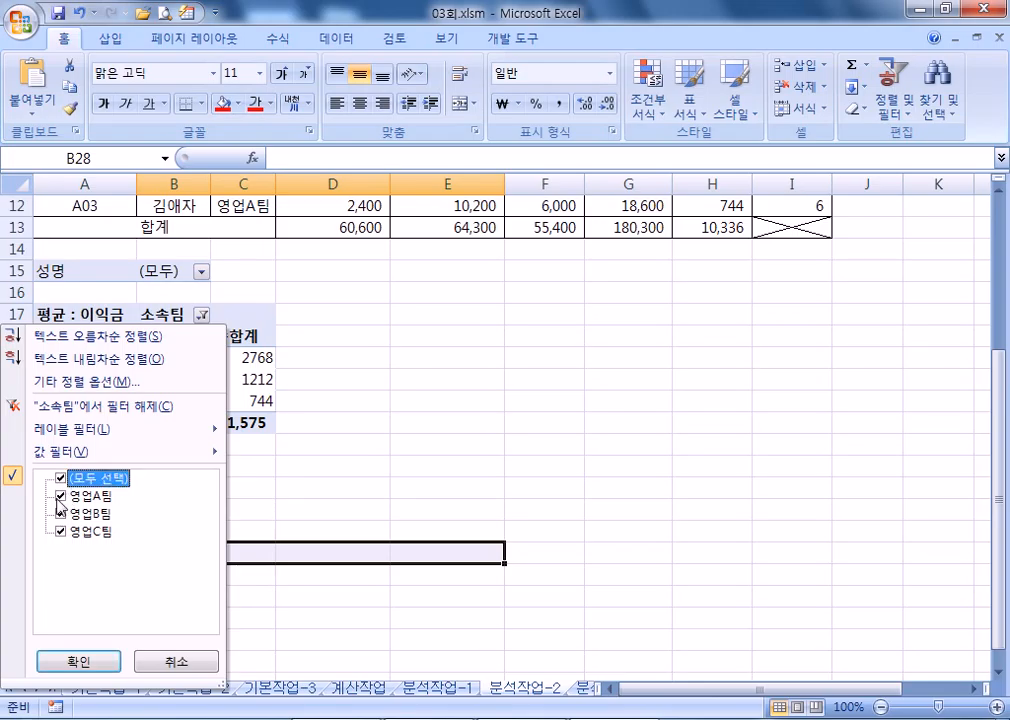
left_click(61, 479)
left_click(72, 661)
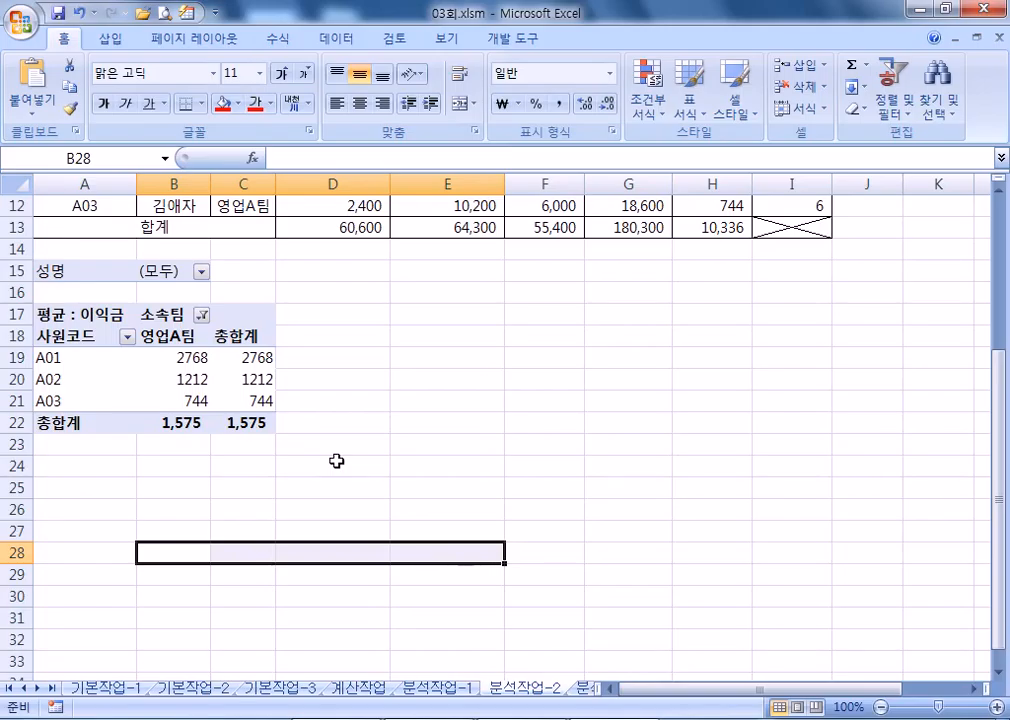
key("ctrl+Page_Down")
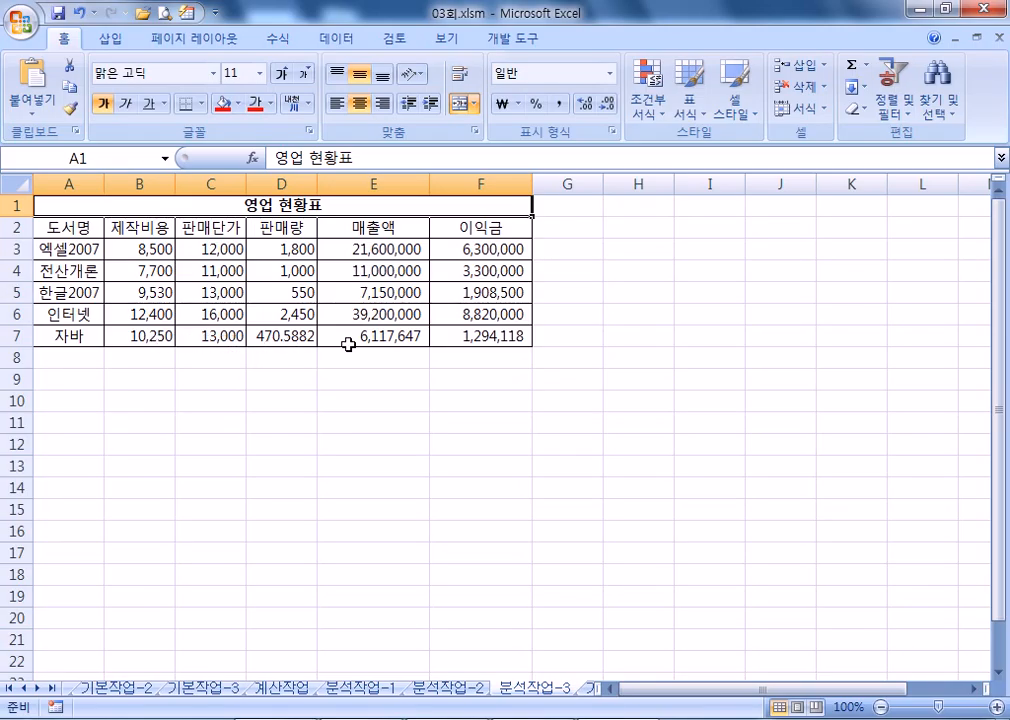
Inspect 자바's 이익금 formula =E7-(B7*D7) in F7 and its 판매량 in D7
left_click(476, 338)
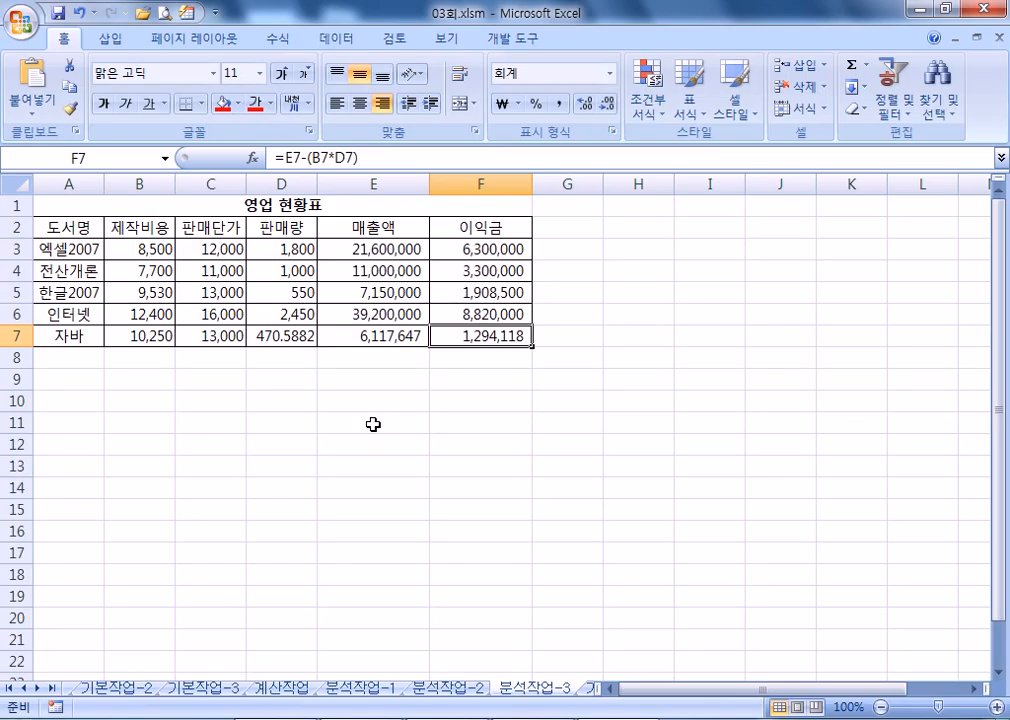
key("Left")
key("Left")
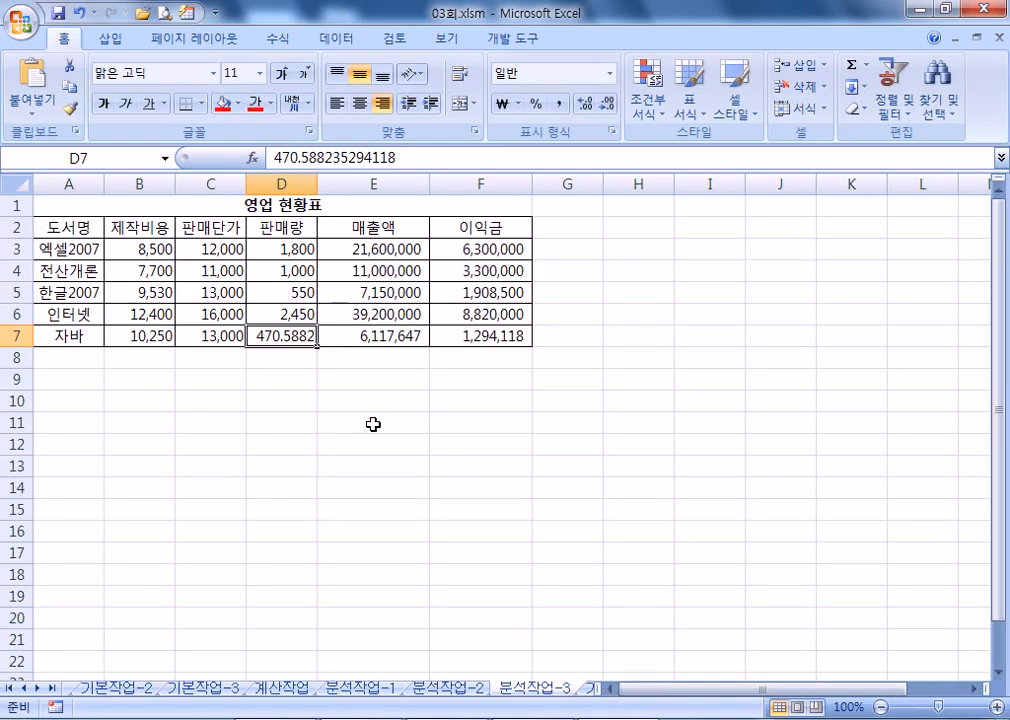
key("Down")
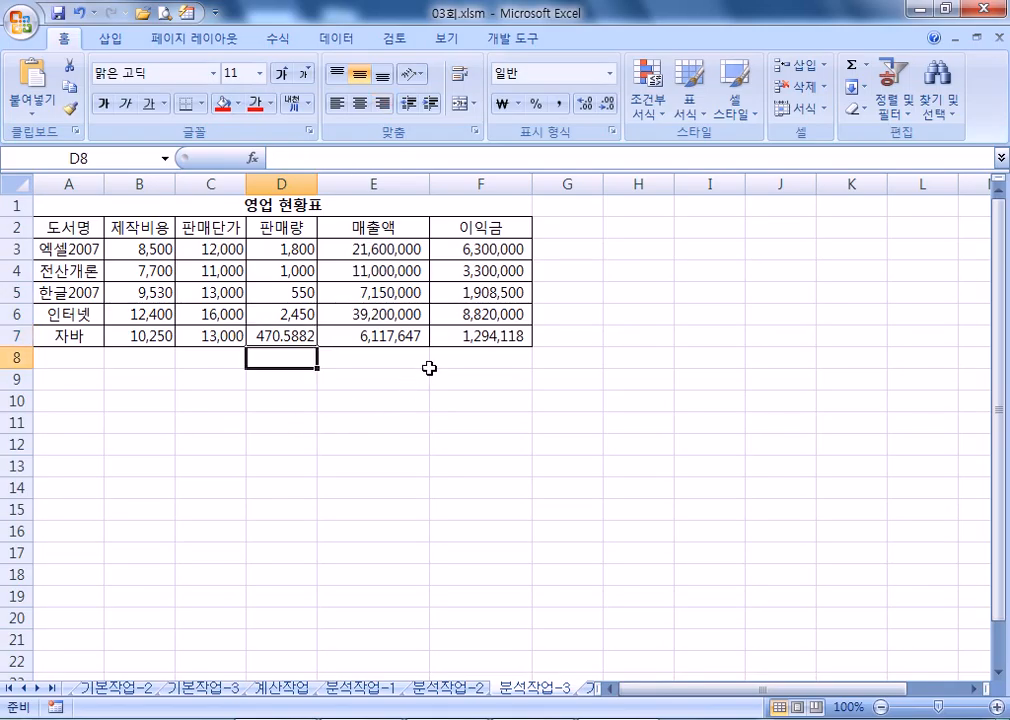
left_click(464, 337)
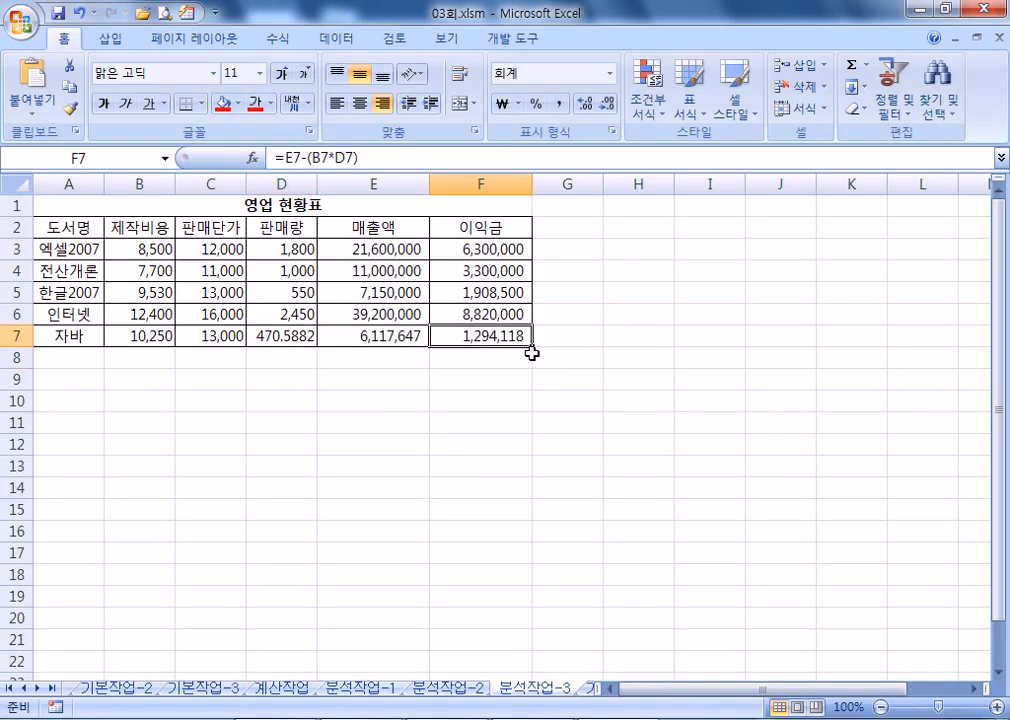
left_click(594, 372)
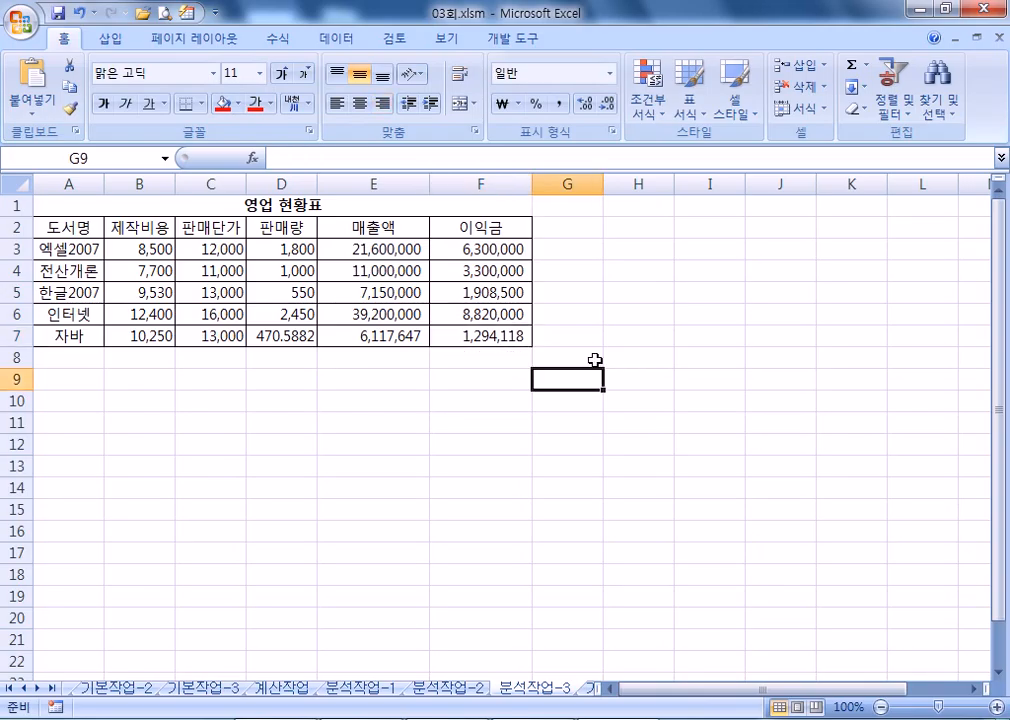
left_click(340, 39)
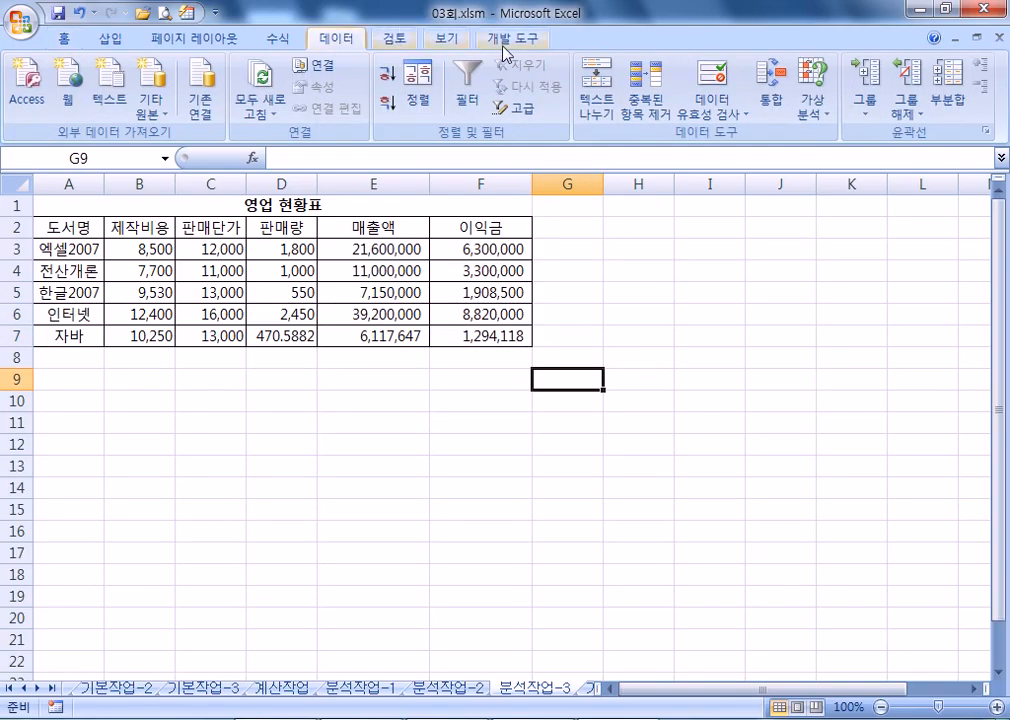
Goal-seek F7 to 2,000,000 by changing D7, making 자바's 판매량 727.2727
left_click(802, 118)
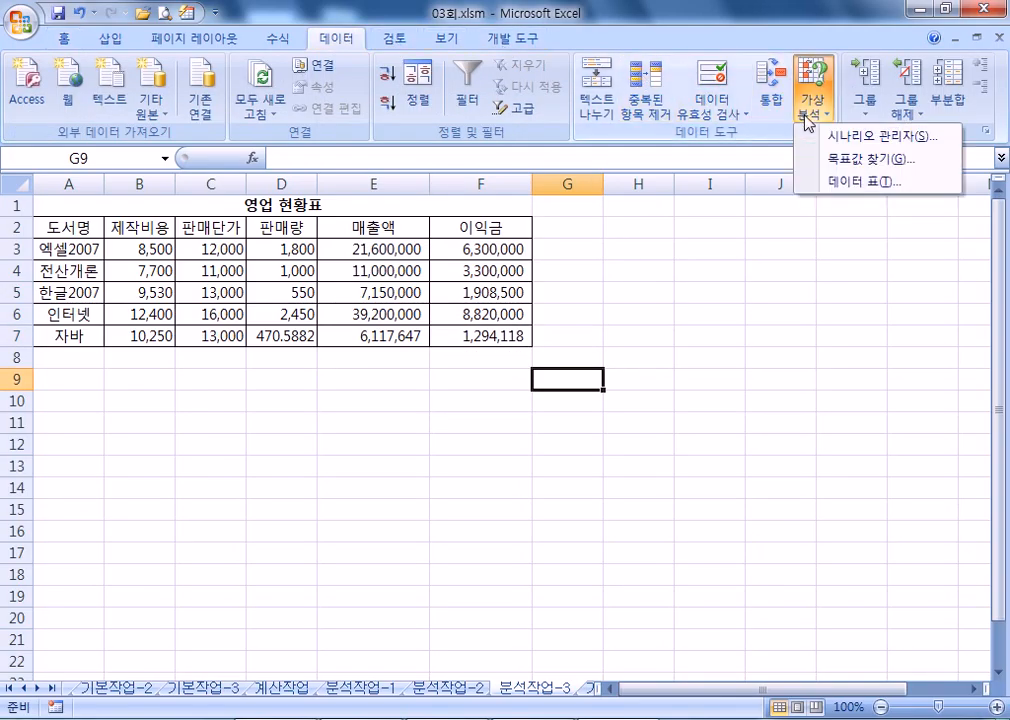
left_click(861, 163)
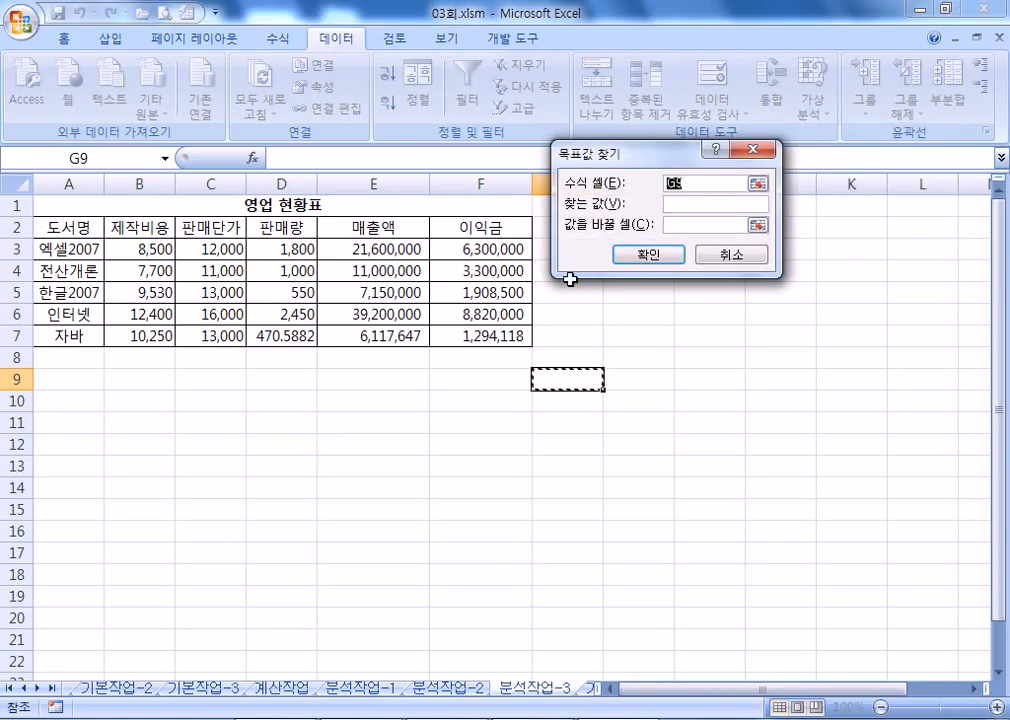
left_click(482, 336)
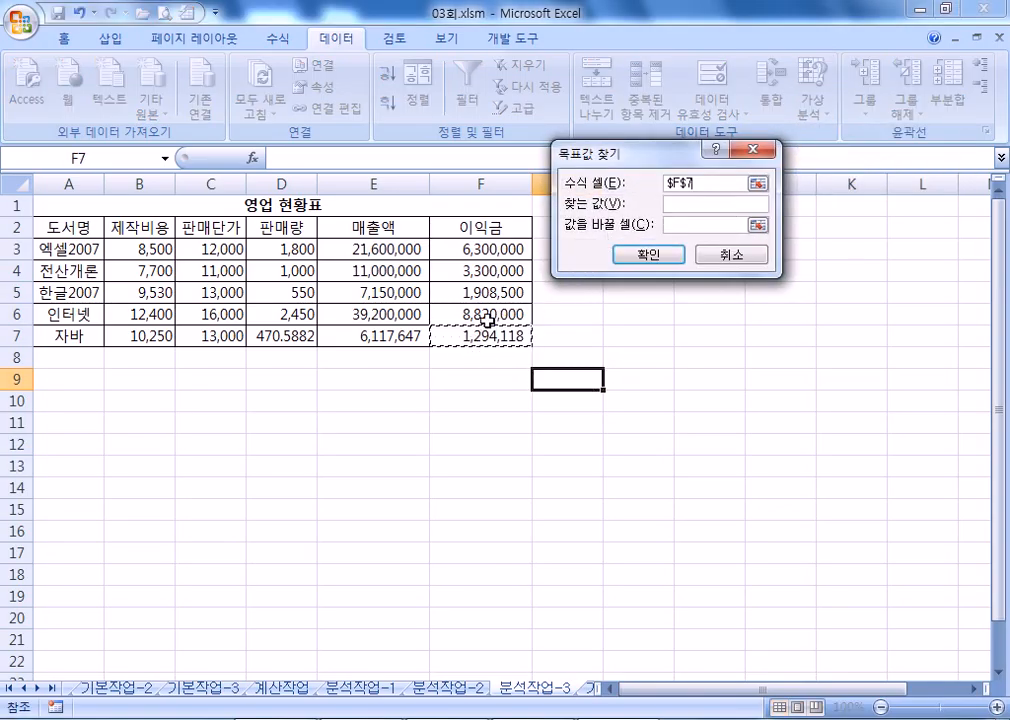
left_click_drag(653, 155, 499, 368)
left_click(590, 413)
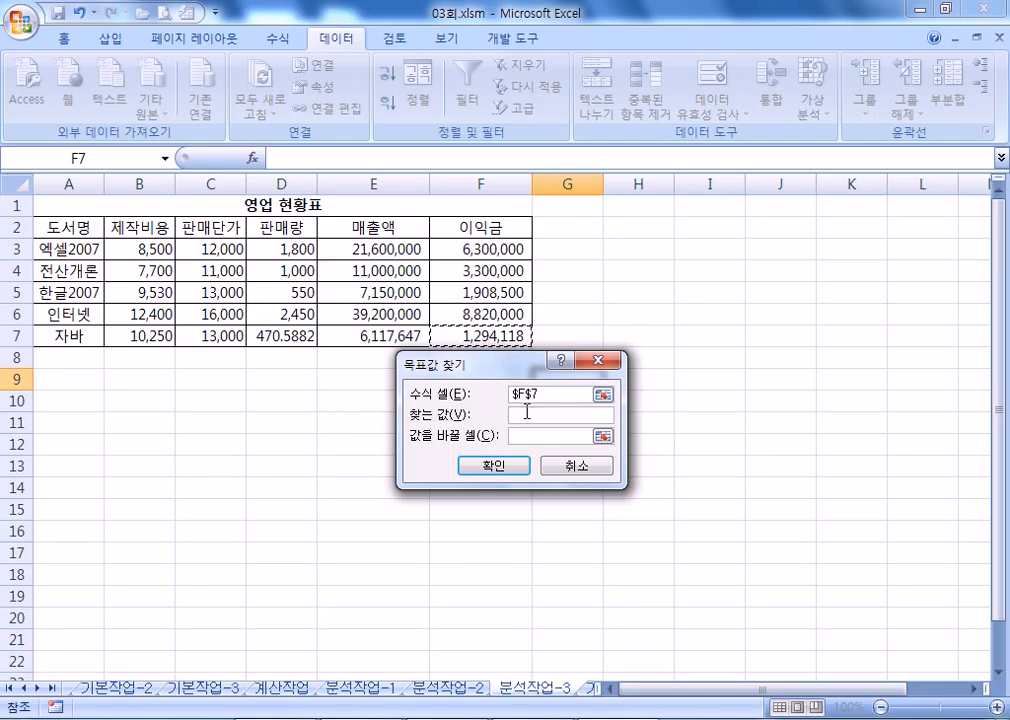
type("2000000")
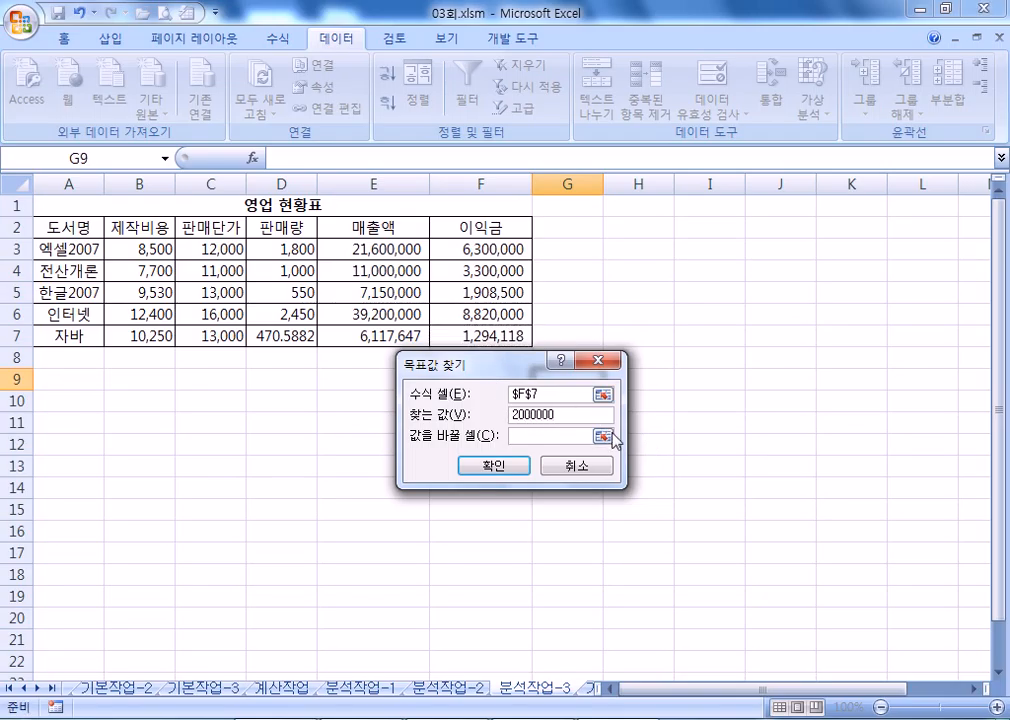
left_click(546, 434)
left_click(263, 335)
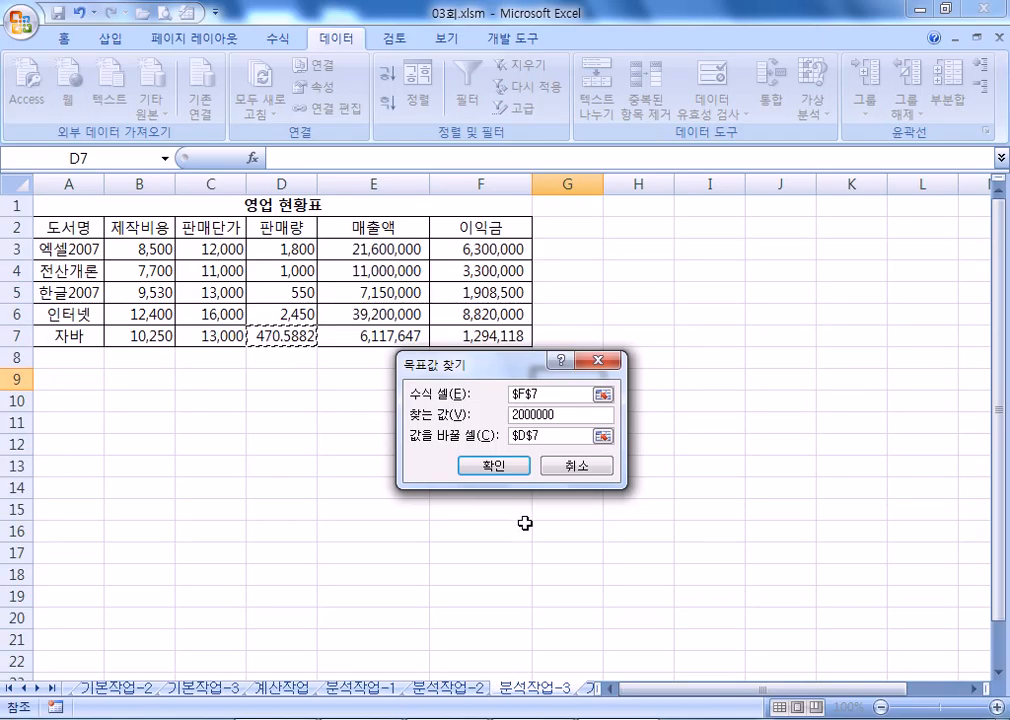
left_click(500, 465)
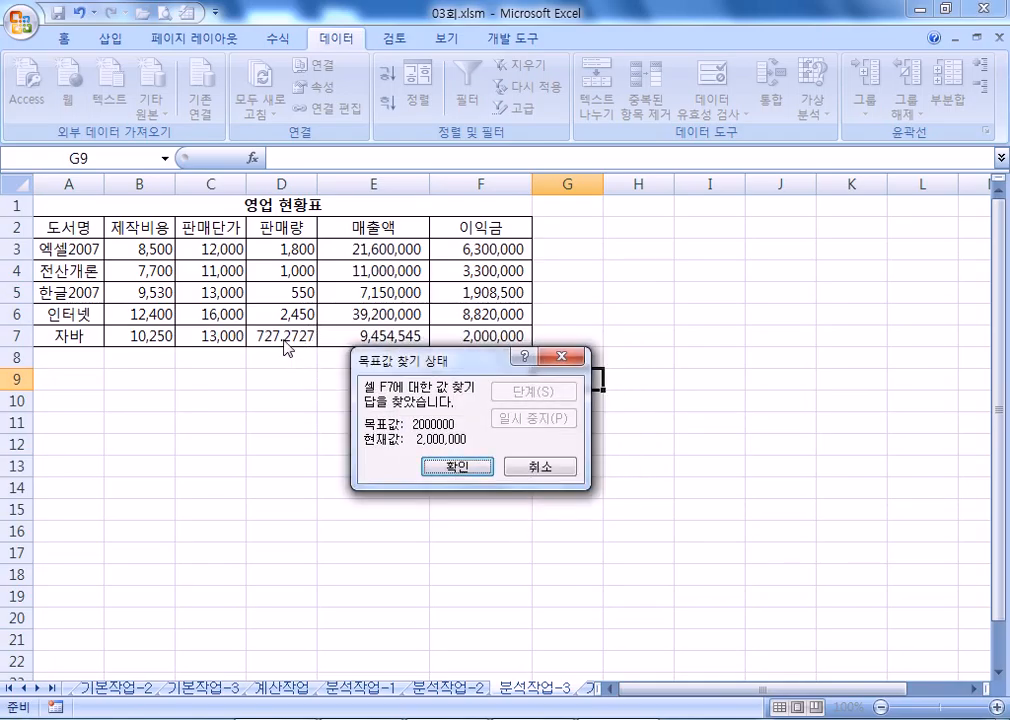
left_click(451, 467)
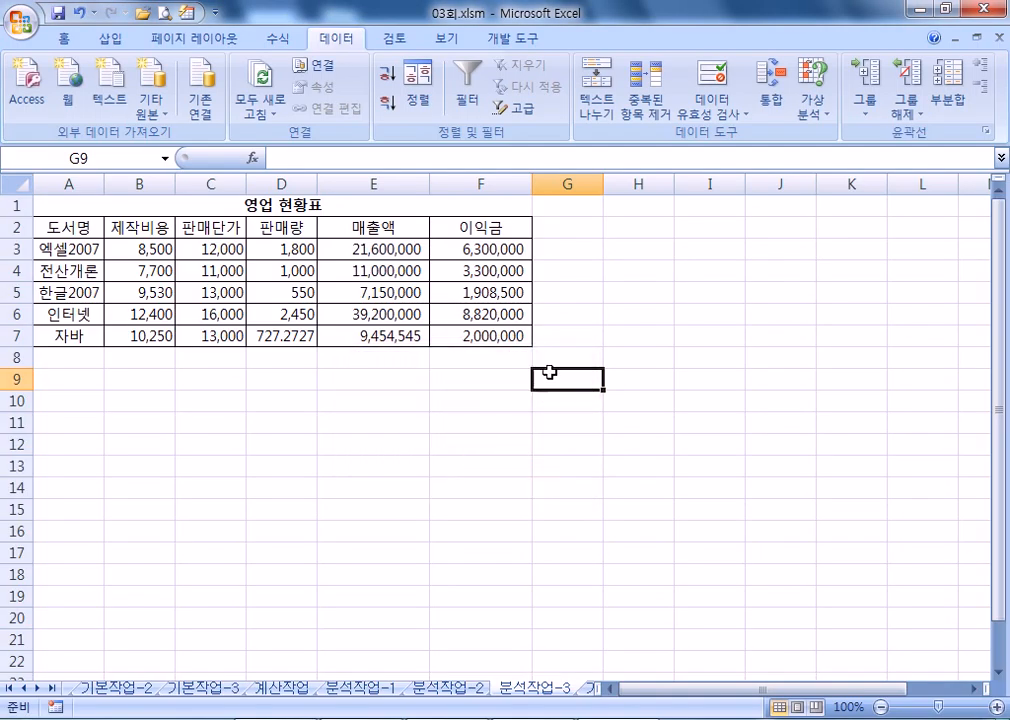
key("ctrl+z")
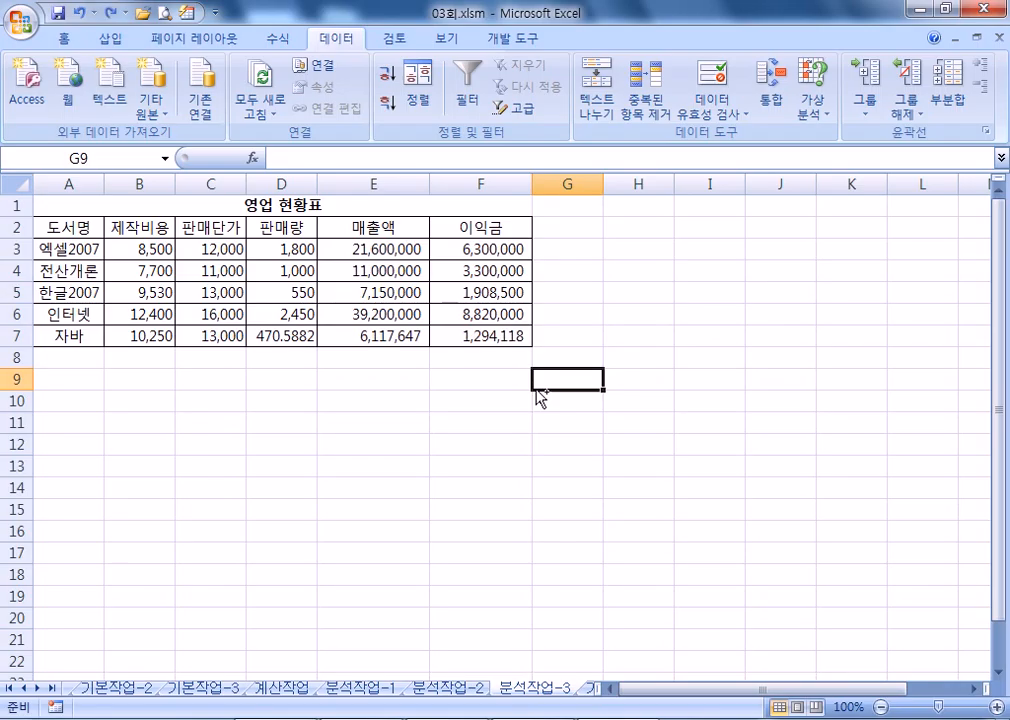
left_click(482, 335)
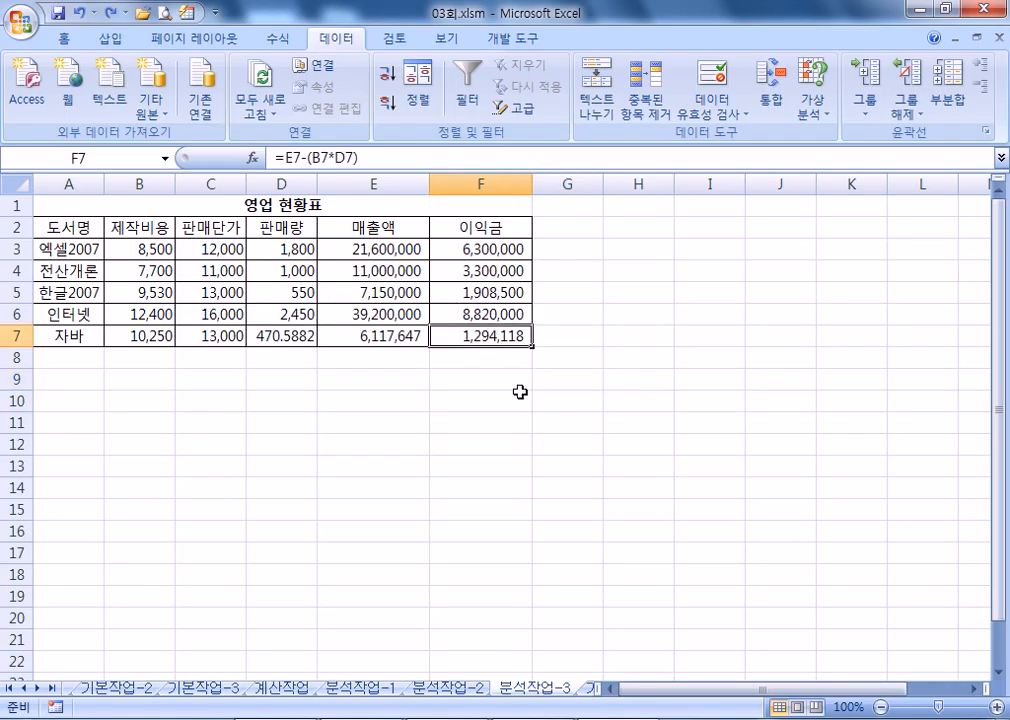
double_click(482, 340)
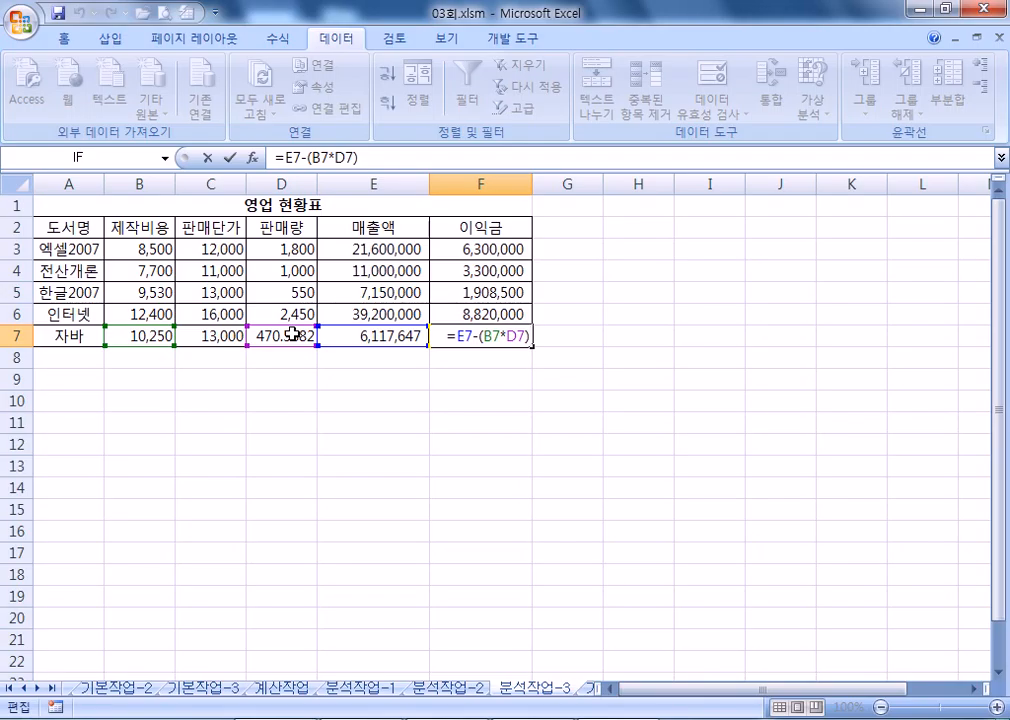
key("ctrl+Return")
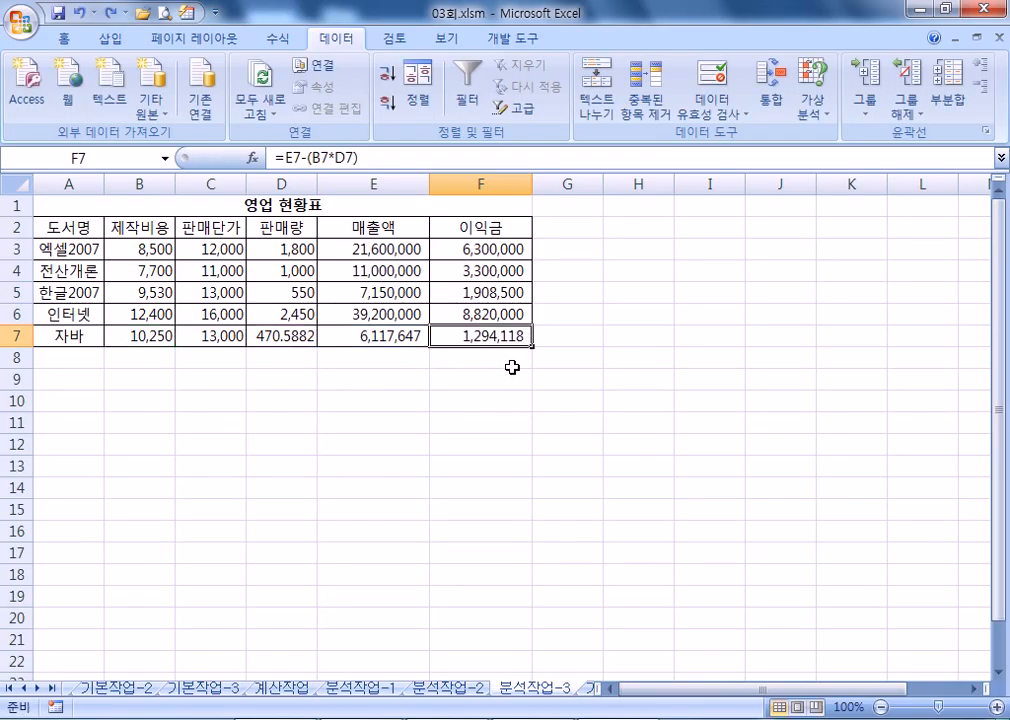
left_click(812, 105)
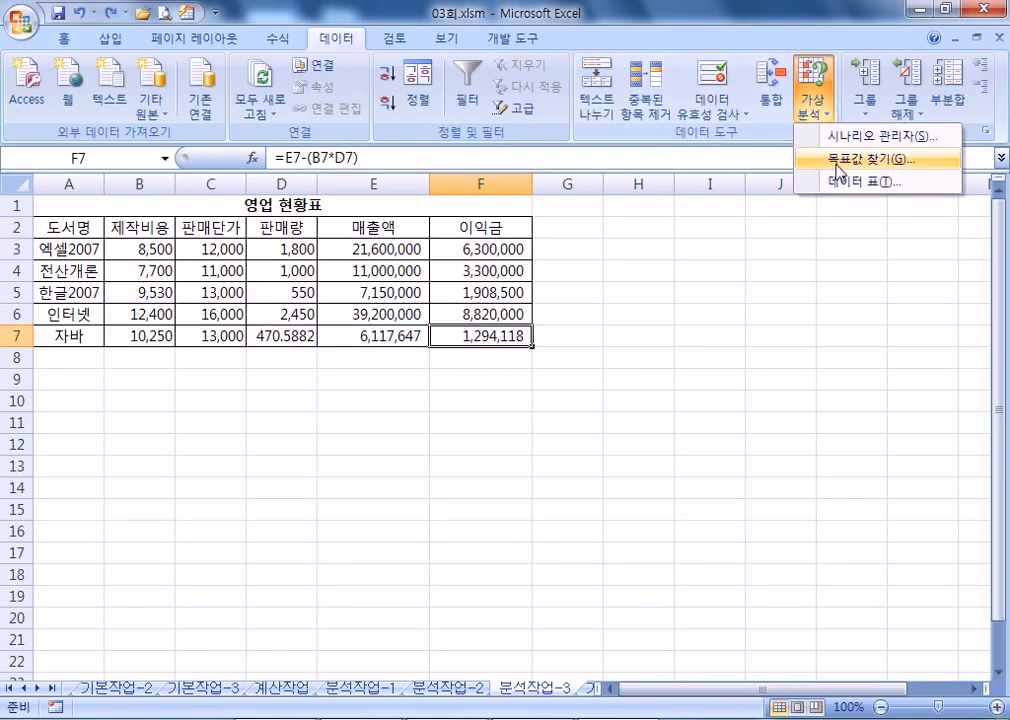
left_click(850, 160)
left_click_drag(472, 366, 519, 368)
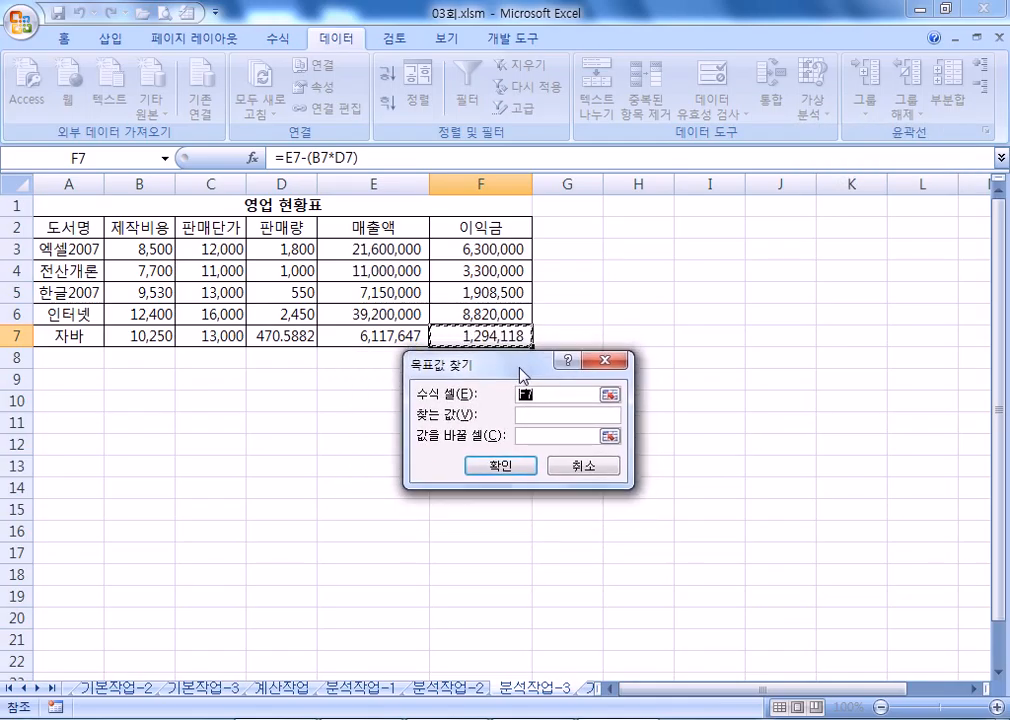
left_click(497, 335)
left_click(562, 414)
type("2000000")
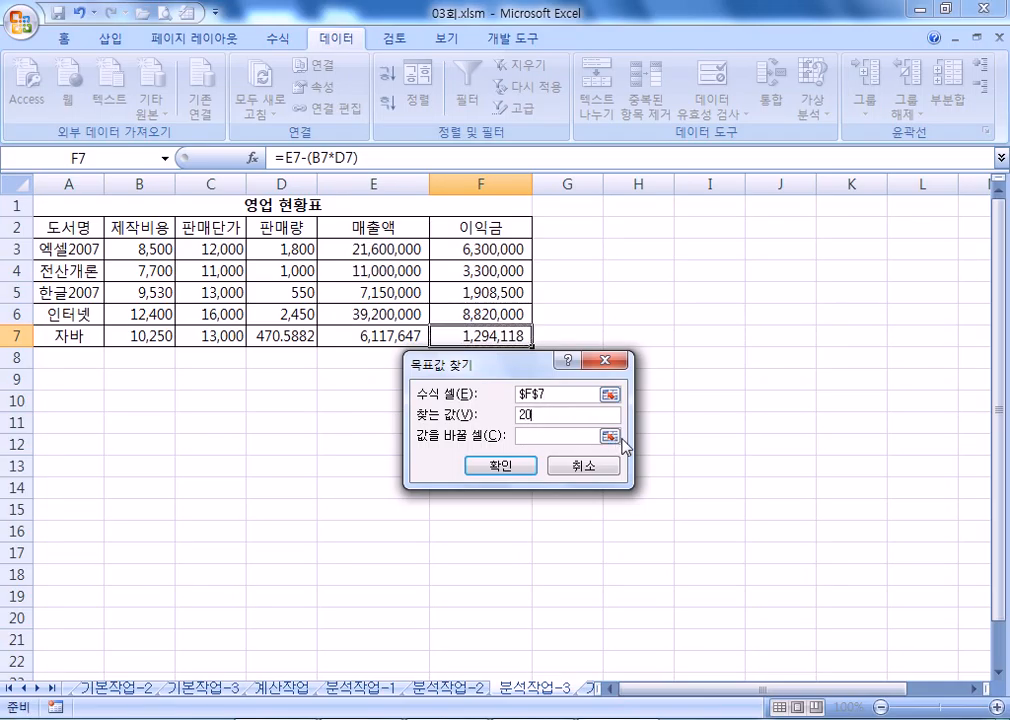
left_click(557, 440)
left_click(271, 336)
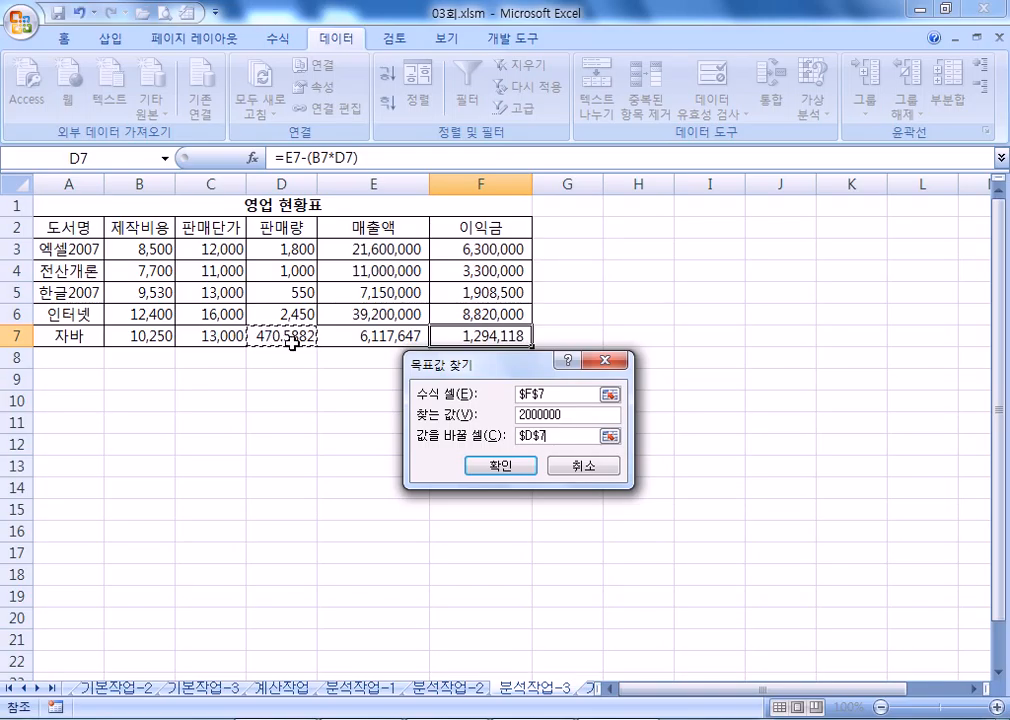
left_click(500, 466)
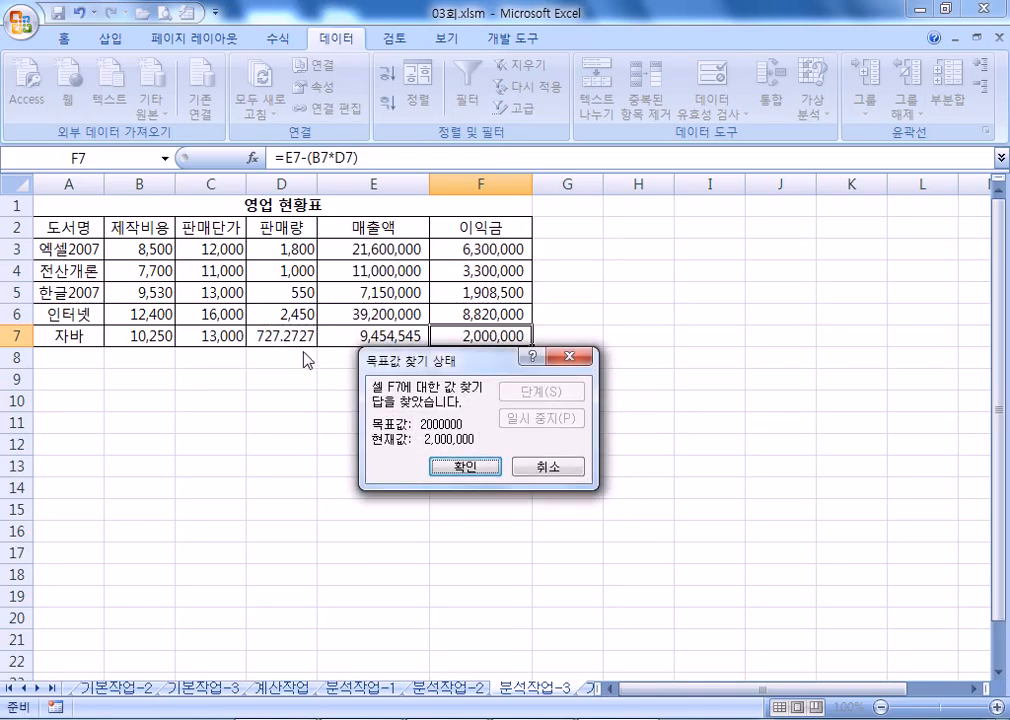
left_click(470, 463)
left_click(524, 403)
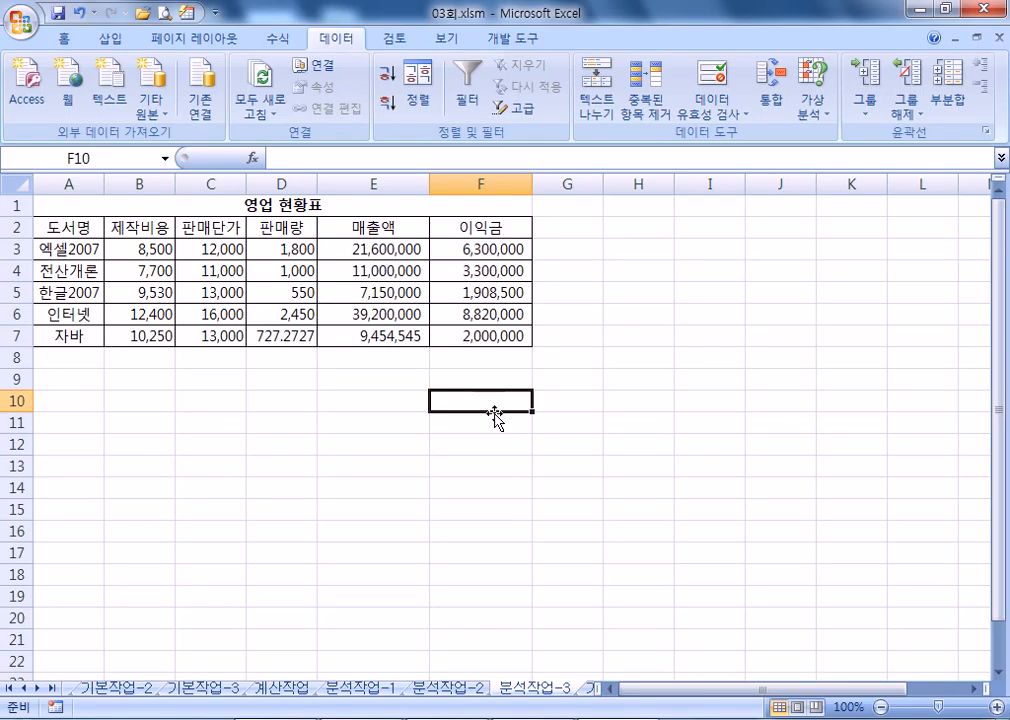
Open the password-protected workbook 04회.xlsm, entering its password
left_click(30, 33)
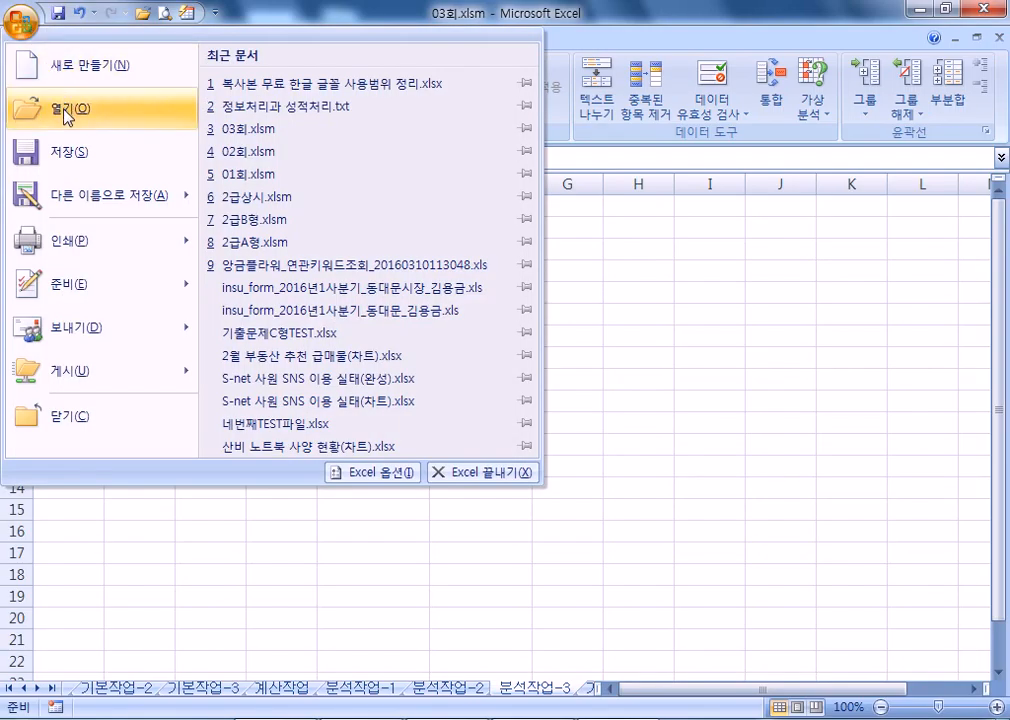
left_click(60, 110)
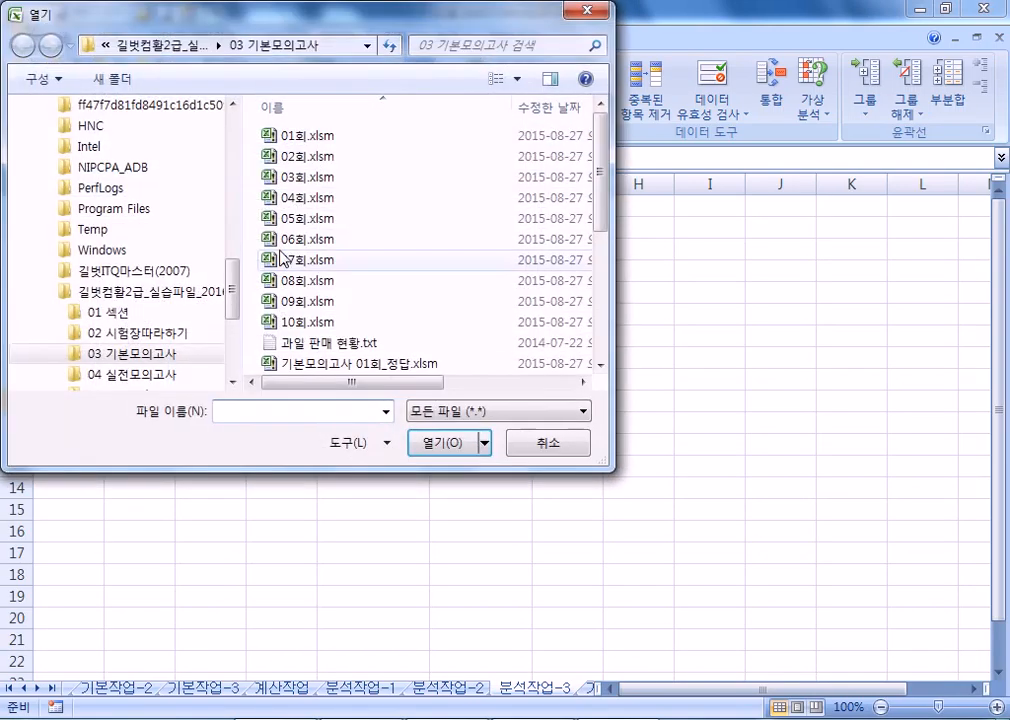
double_click(284, 198)
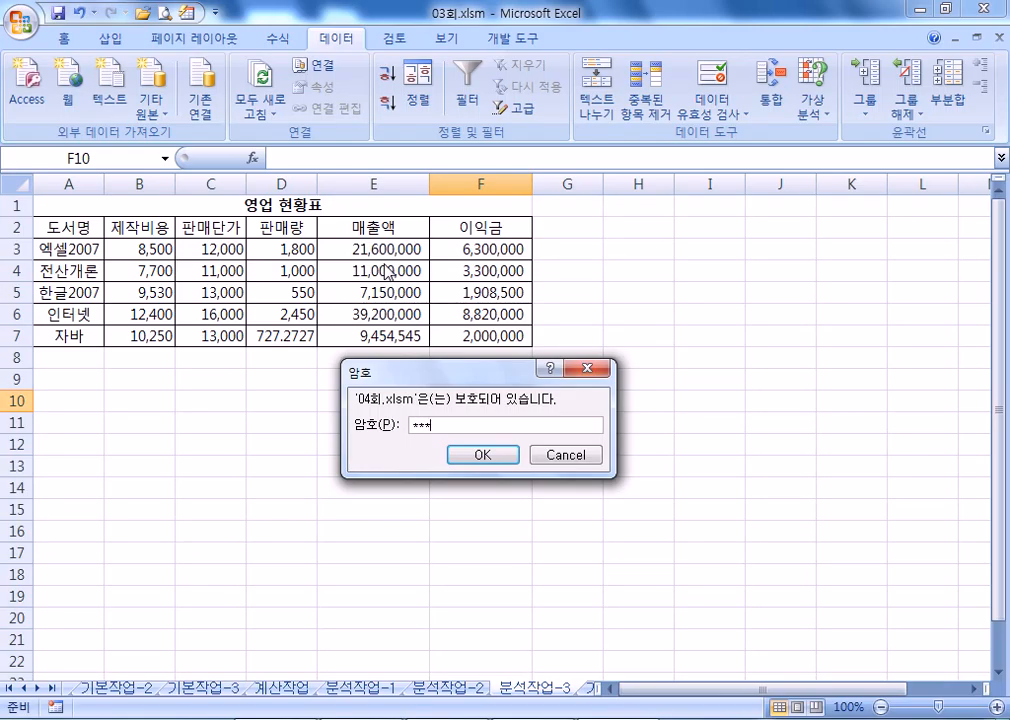
type("**")
key("Return")
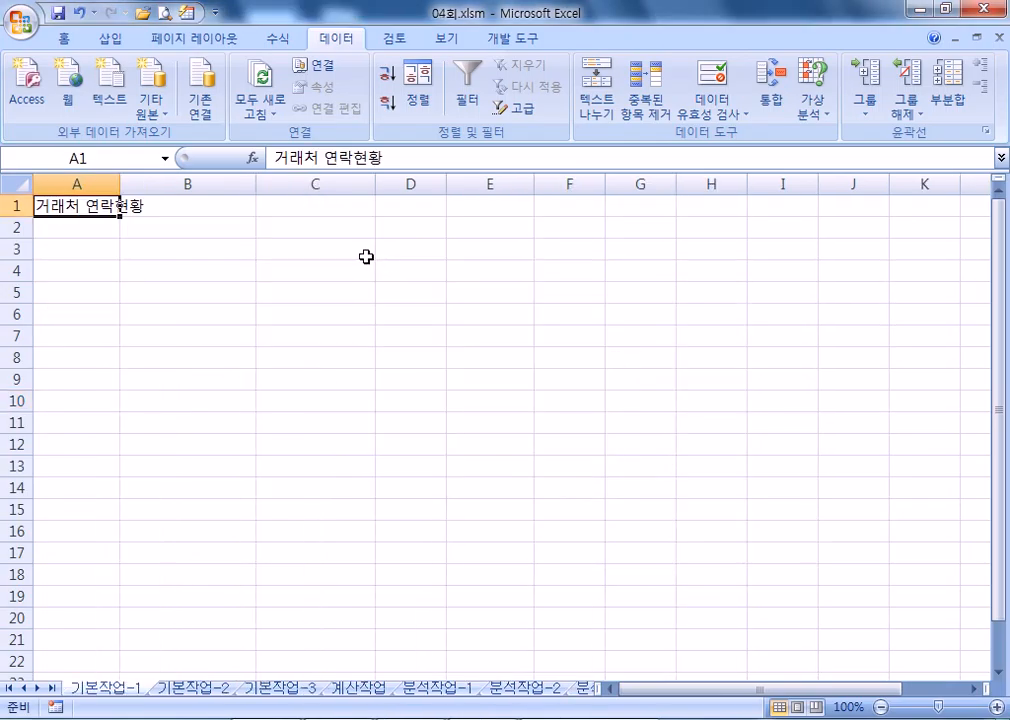
Show the 기본작업-2 sheet with cell B4 active, then switch to the Notepad notes
left_click(193, 687)
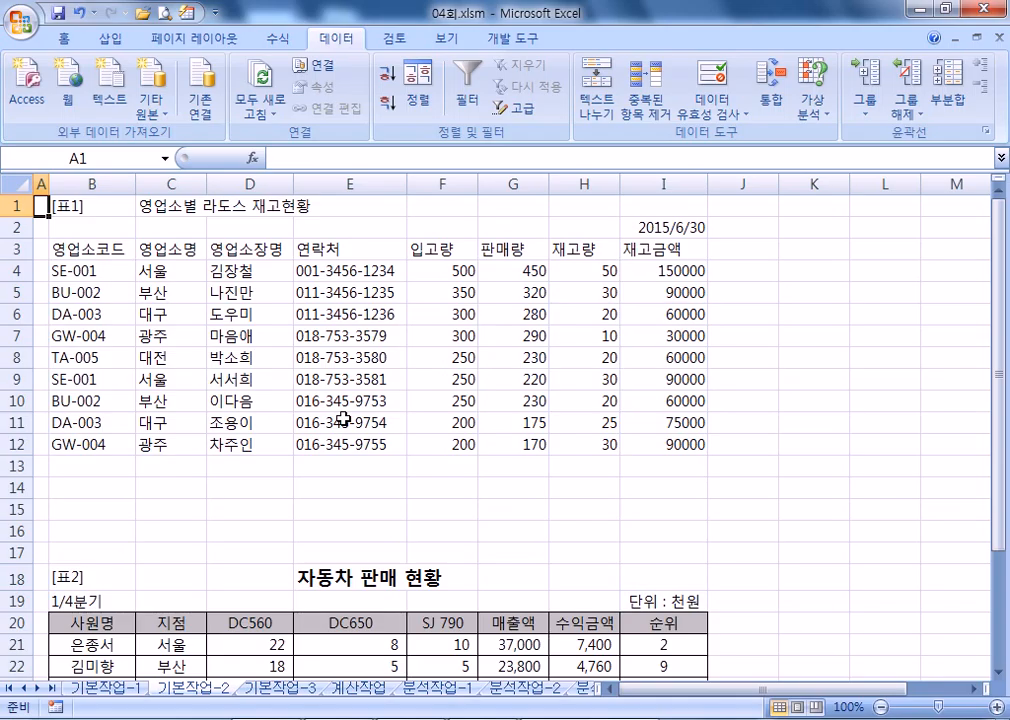
key("Down")
key("Down")
key("Down")
key("Right")
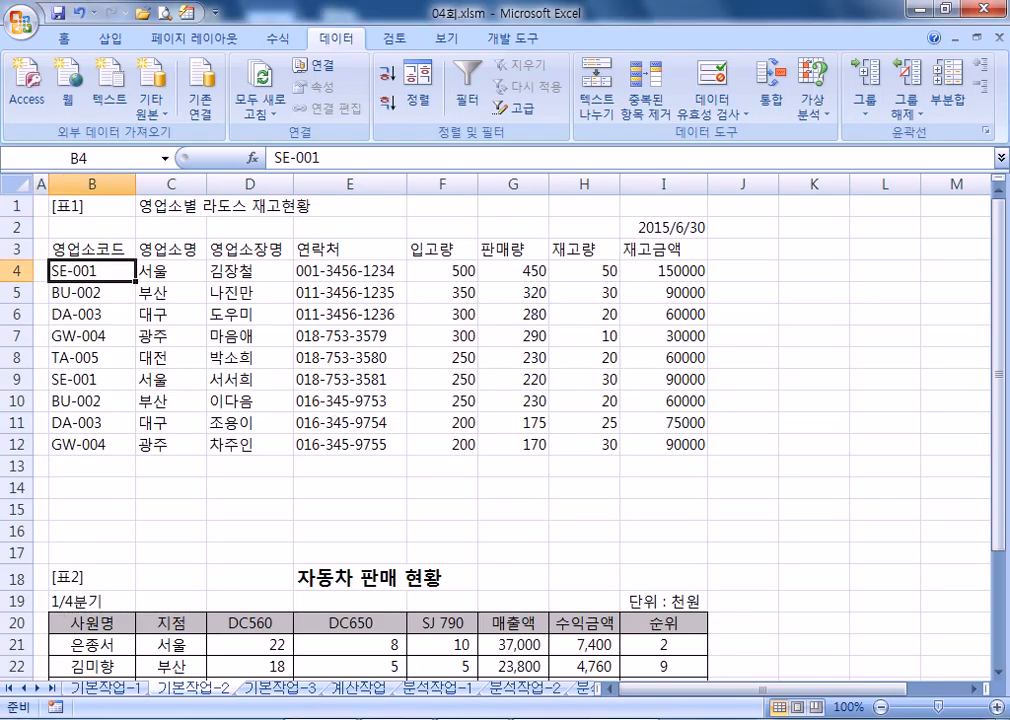
key("alt+Tab")
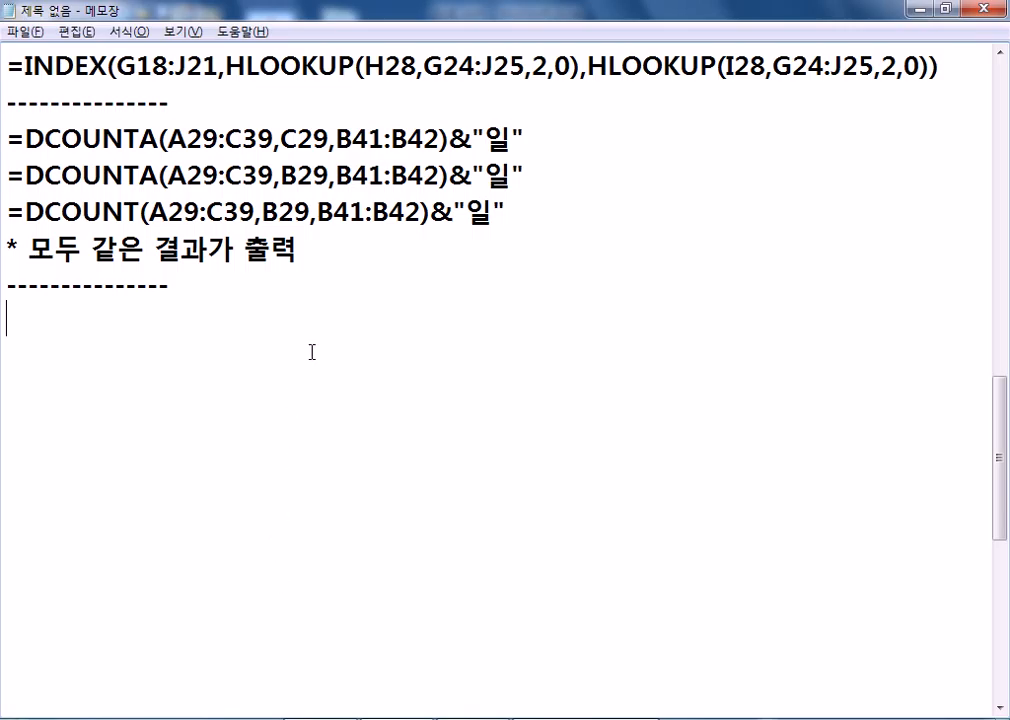
Write note lines '269쪽 기본 모의고사 4회' and '셀 서식 > 조건부' in Notepad, then return to Excel
type("269쪽 ")
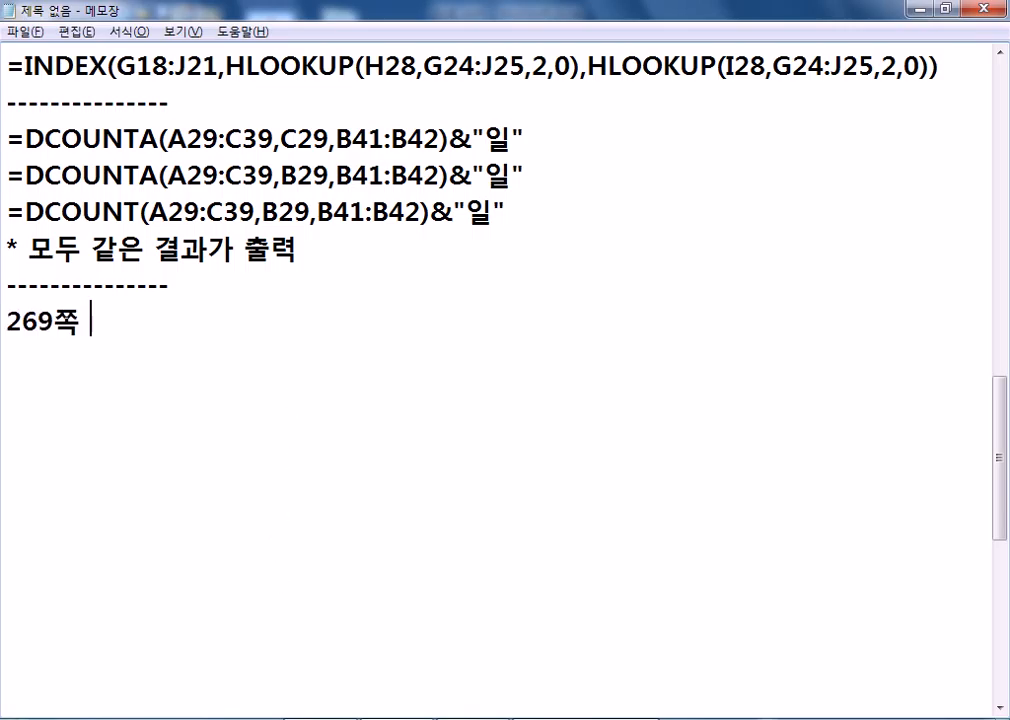
type("길본 모의고")
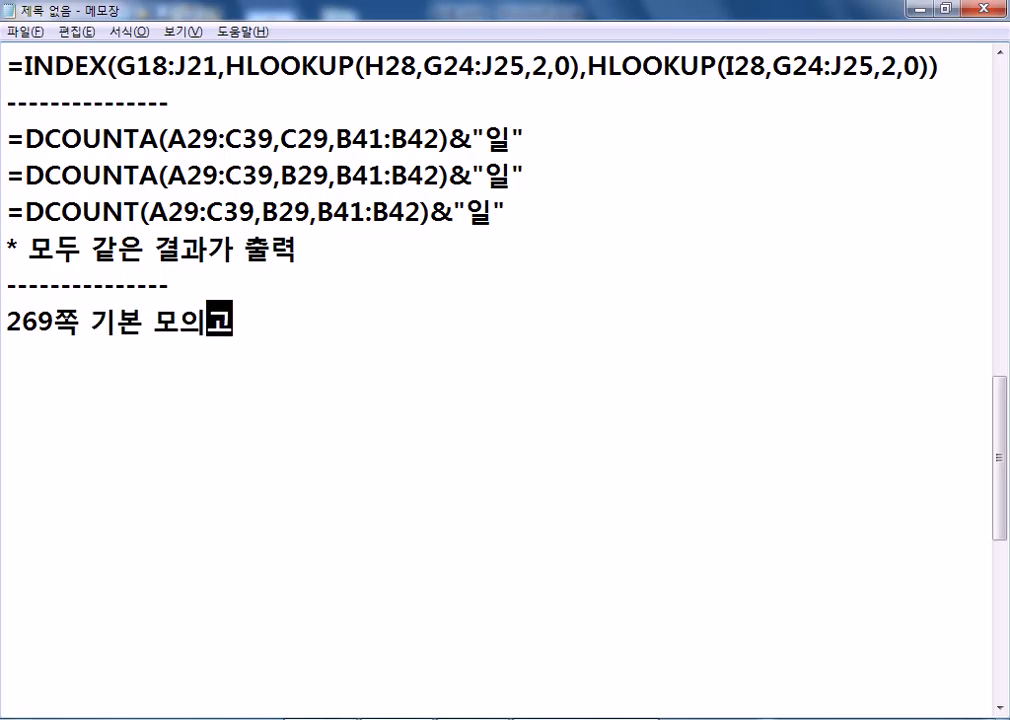
type("사 4회")
key("Return")
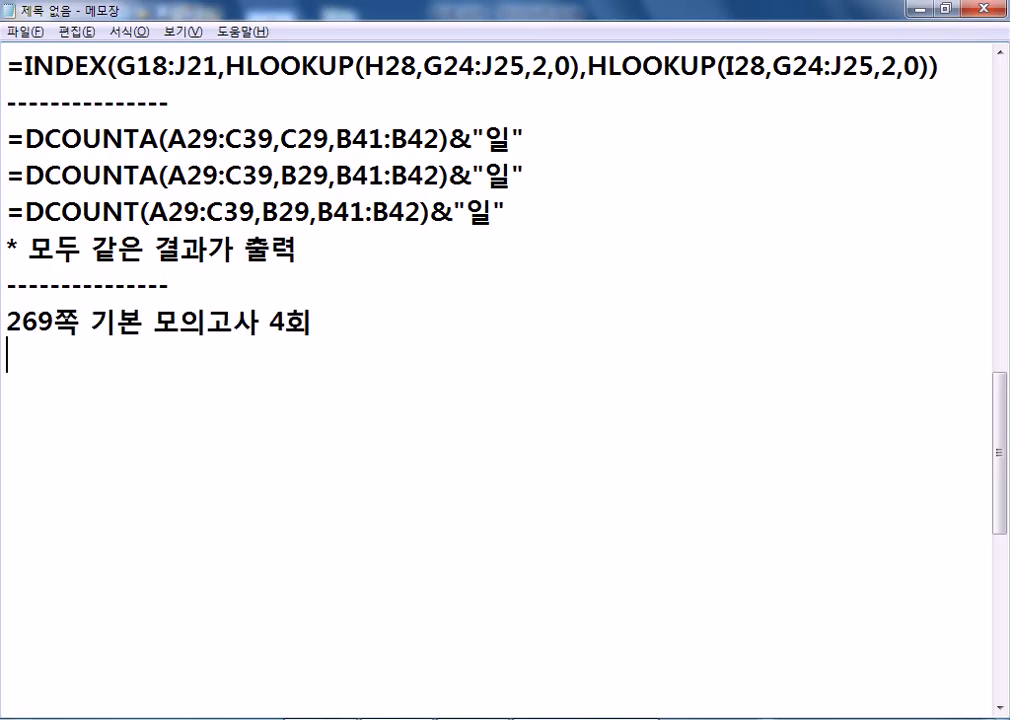
type("셀")
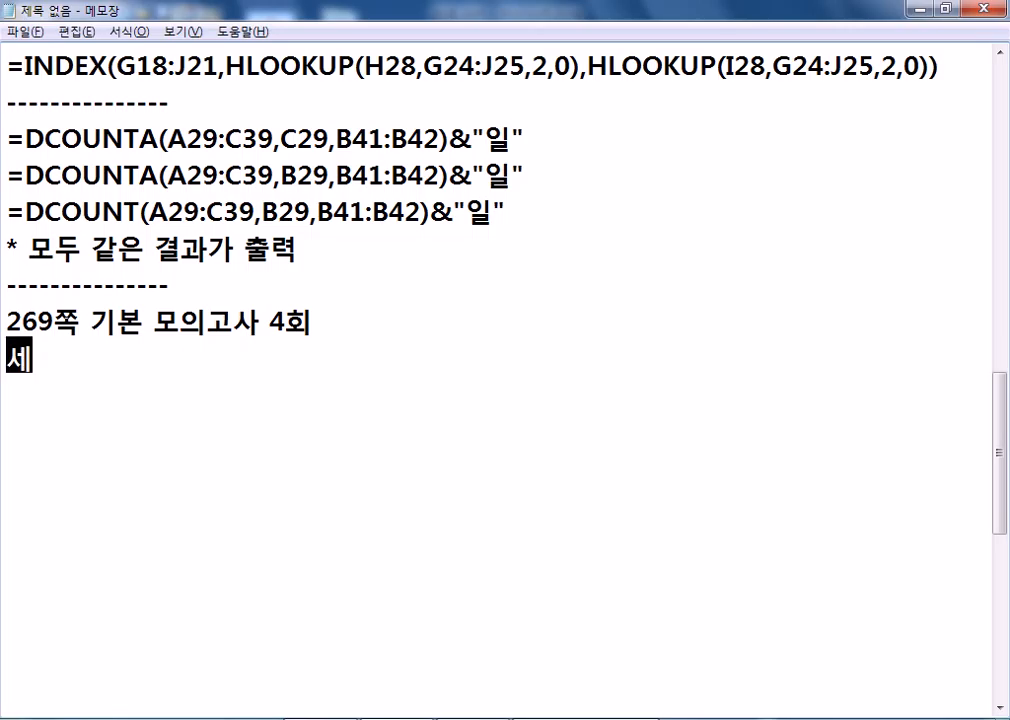
type(" 서식")
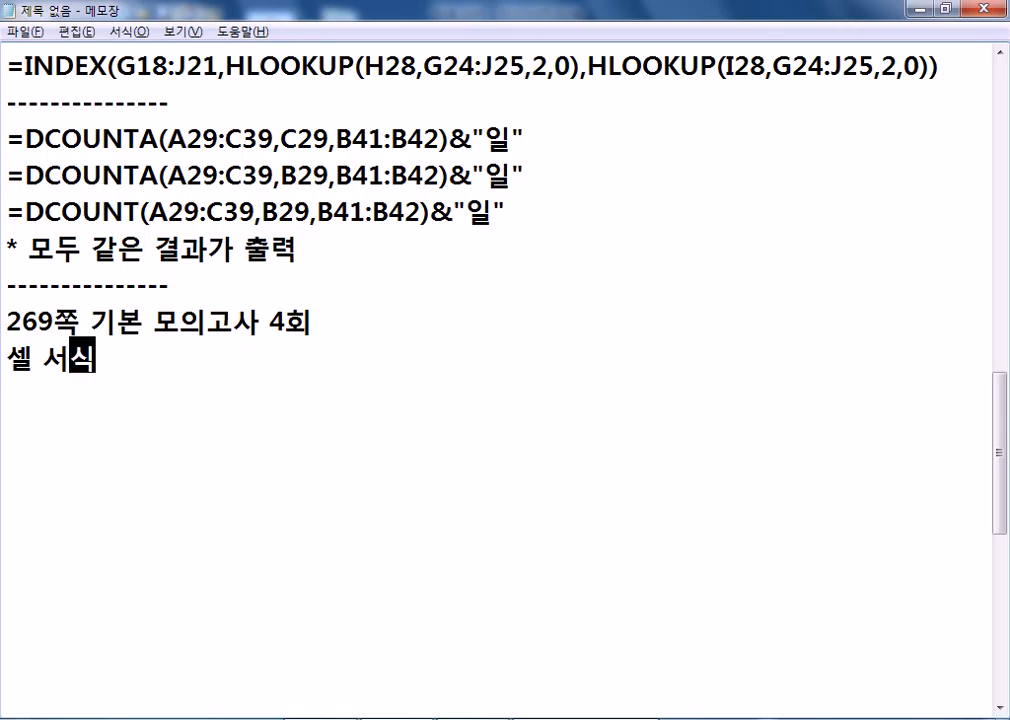
key("Return")
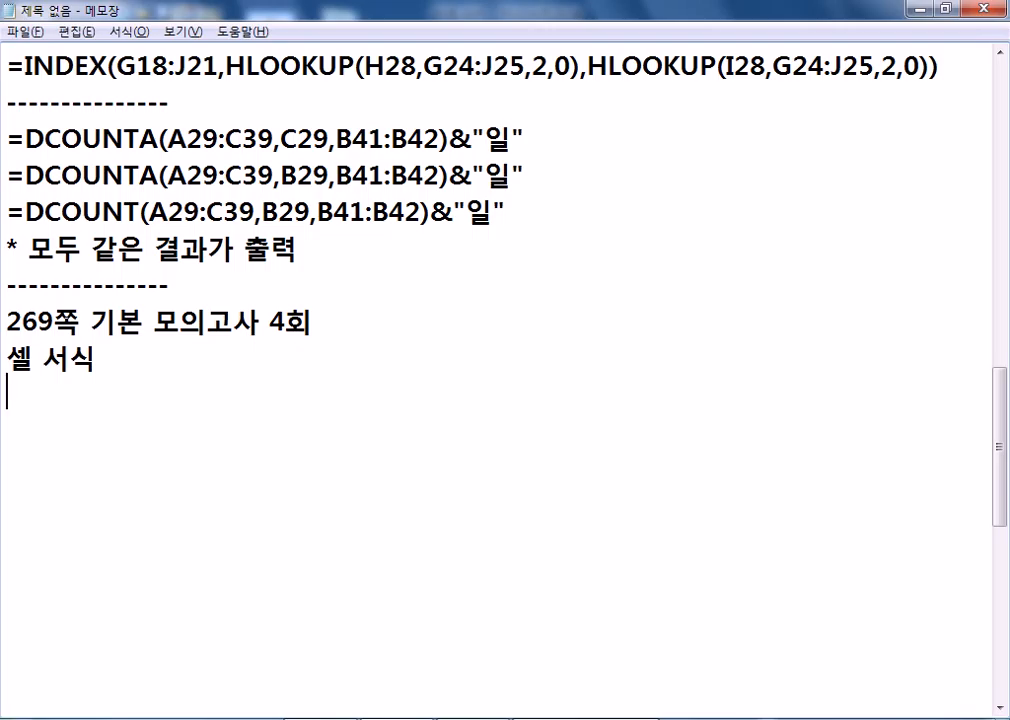
key("BackSpace")
type("> 조건부")
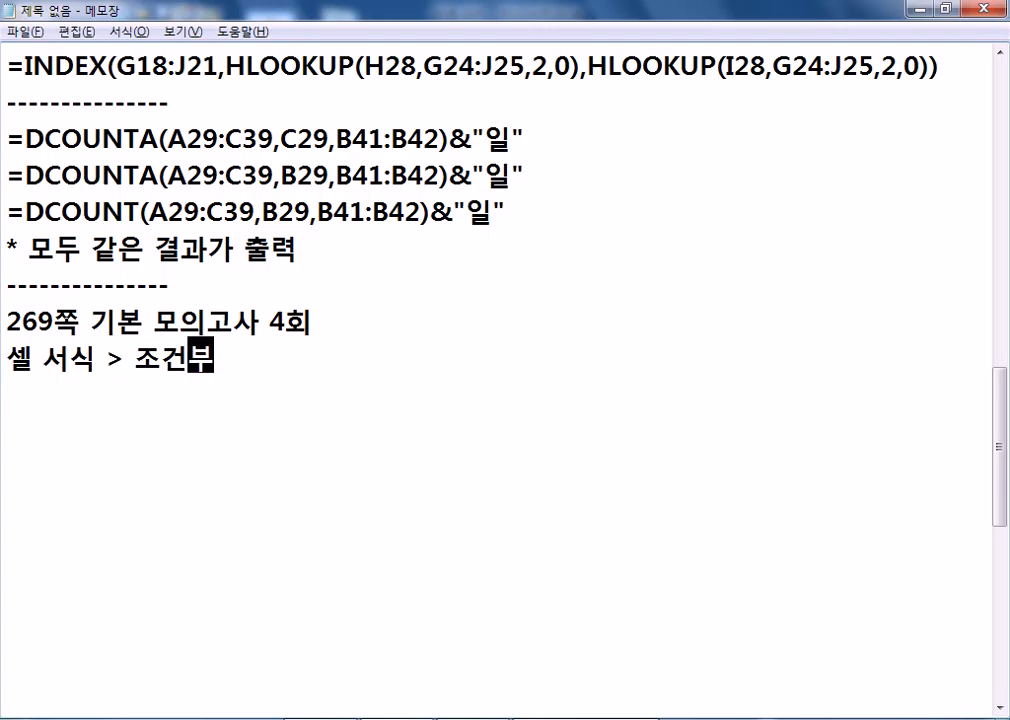
key("alt+Tab")
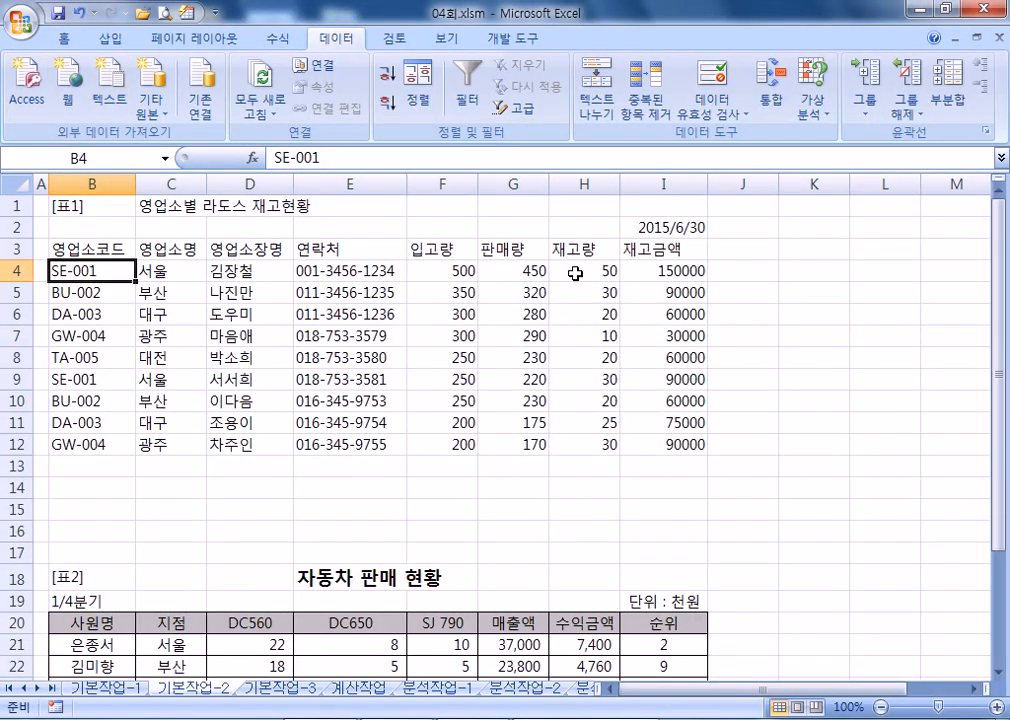
left_click_drag(579, 271, 579, 448)
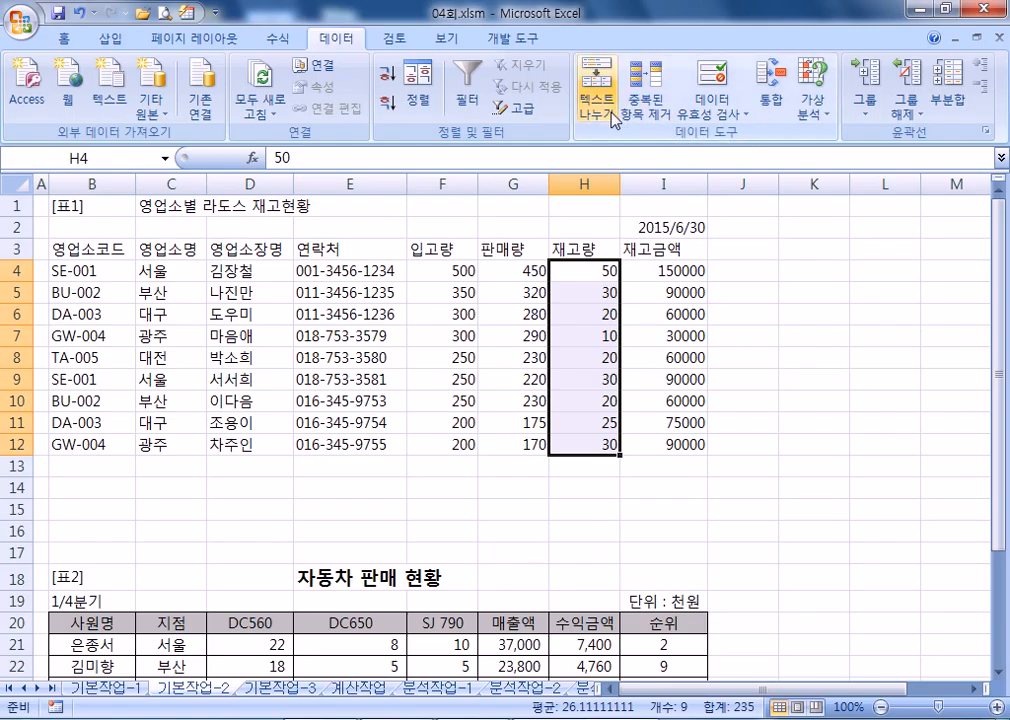
left_click(66, 38)
left_click(645, 105)
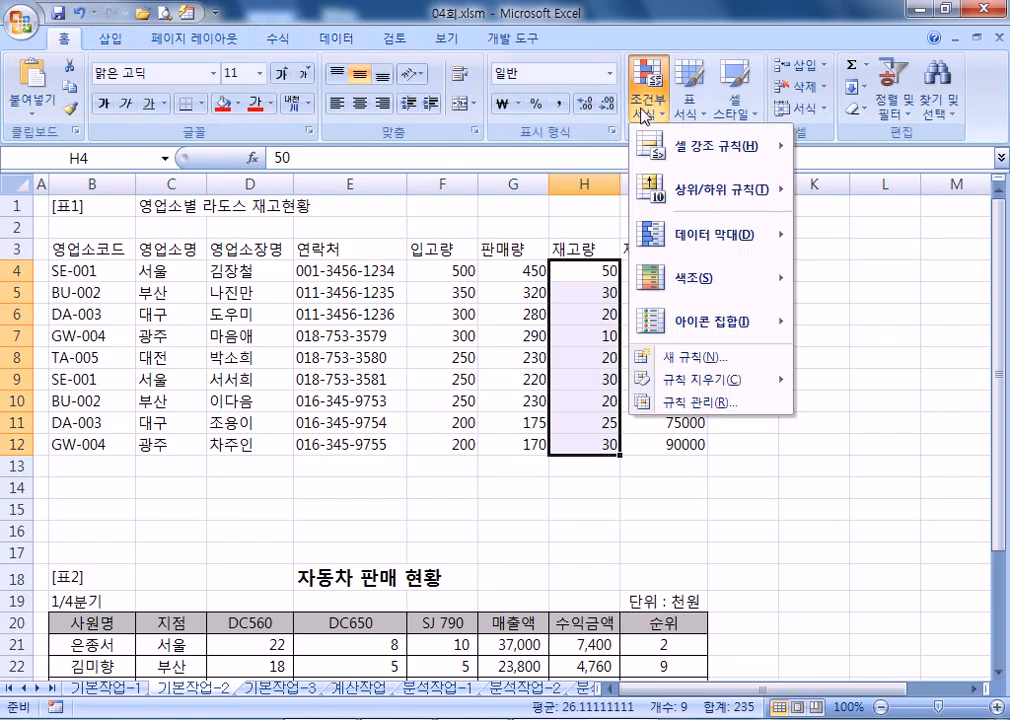
left_click(706, 360)
left_click(464, 368)
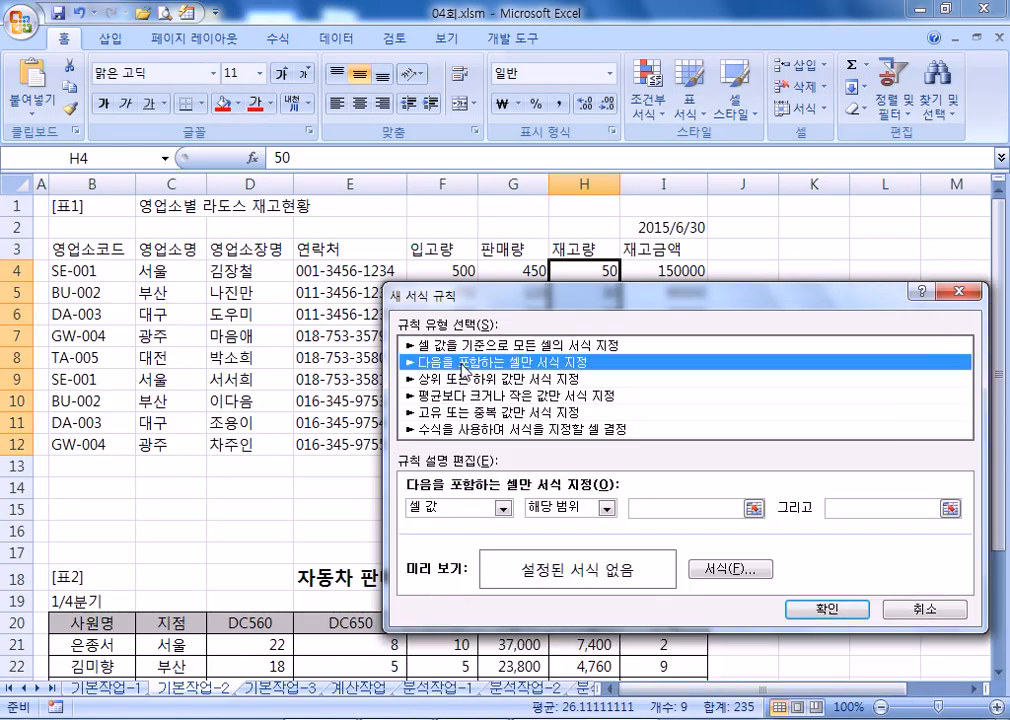
left_click(606, 510)
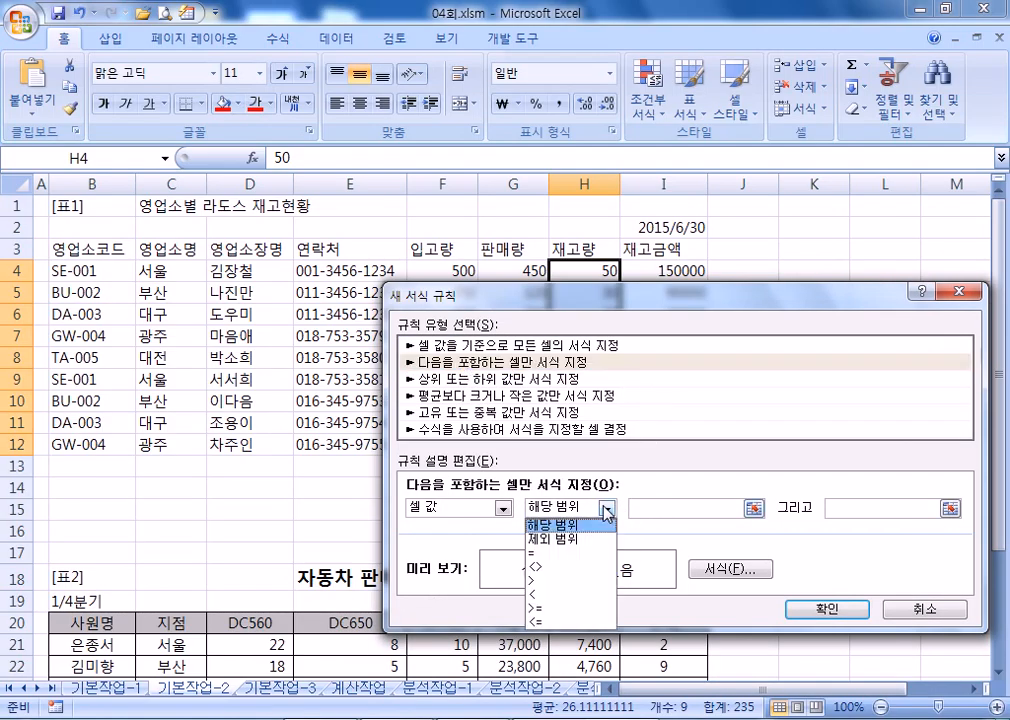
left_click(540, 607)
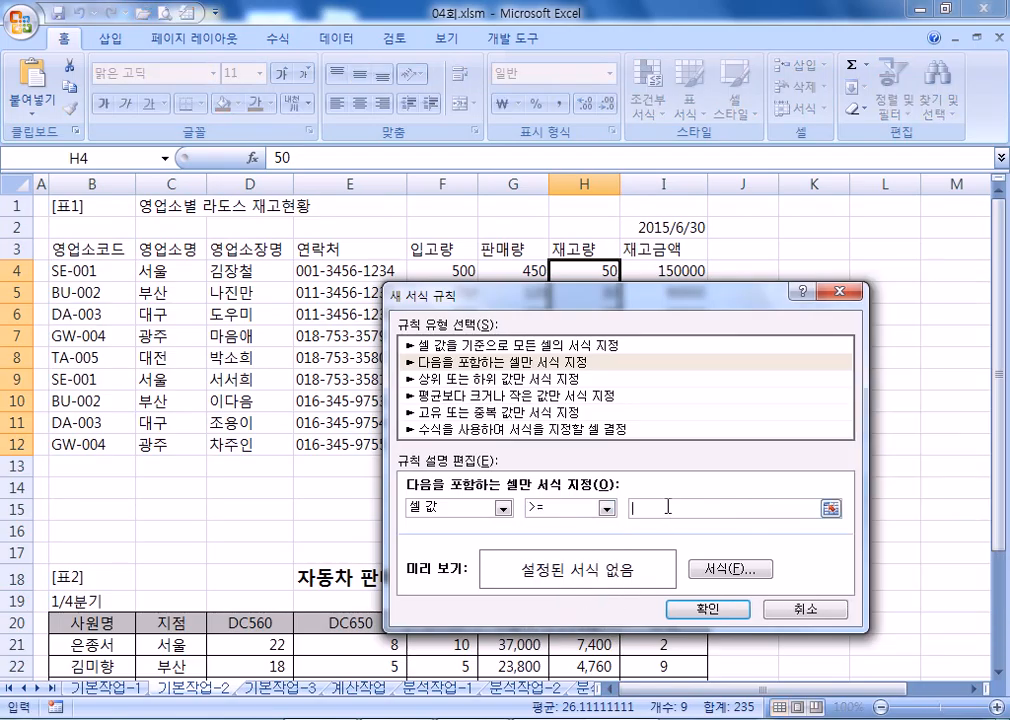
type("30")
left_click_drag(626, 300, 743, 134)
left_click(850, 405)
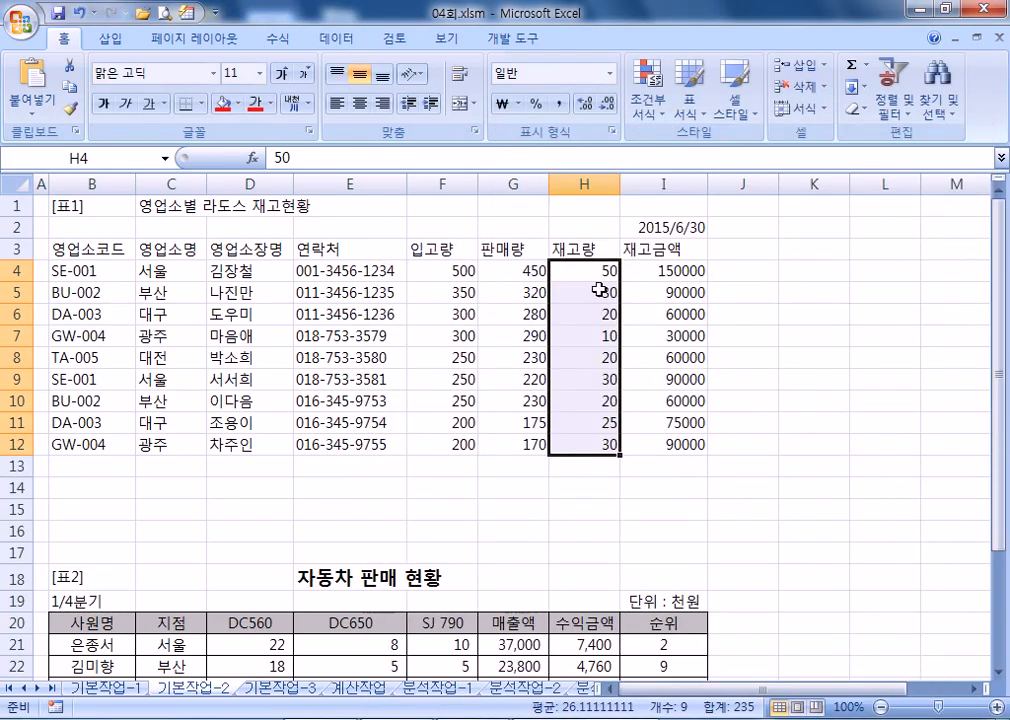
Try typing 00- directly into cell H4, then cancel the edit
left_click(587, 272)
double_click(587, 272)
type("00-")
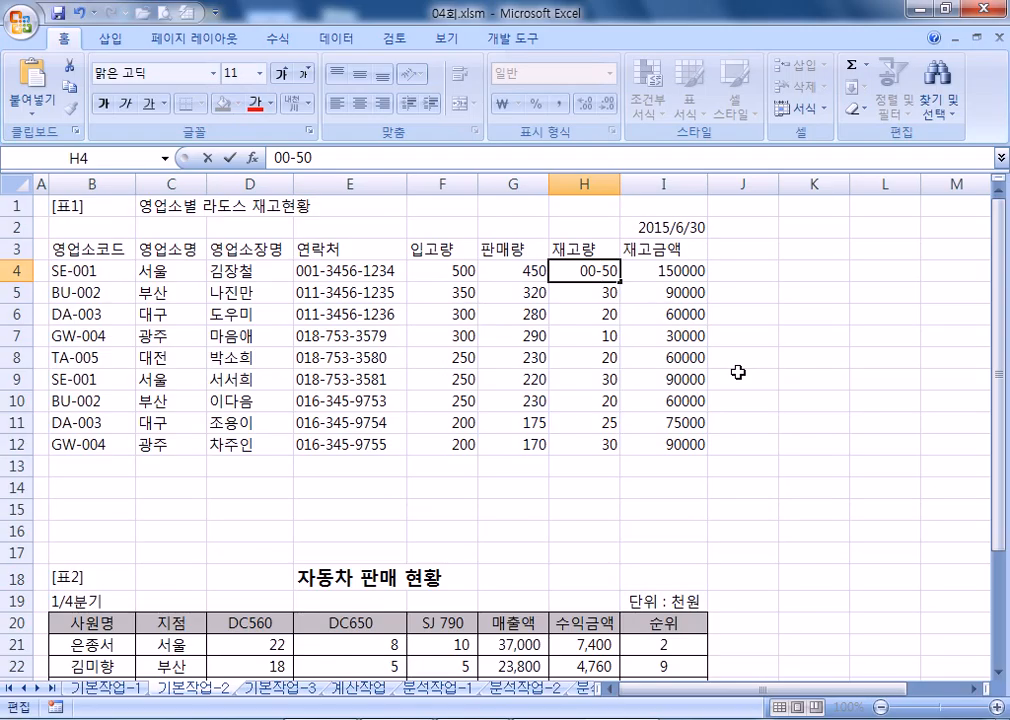
key("Escape")
Give H4:H12 the custom number format [>=30]"00-"G/표준
left_click_drag(582, 271, 572, 444)
key("ctrl+1")
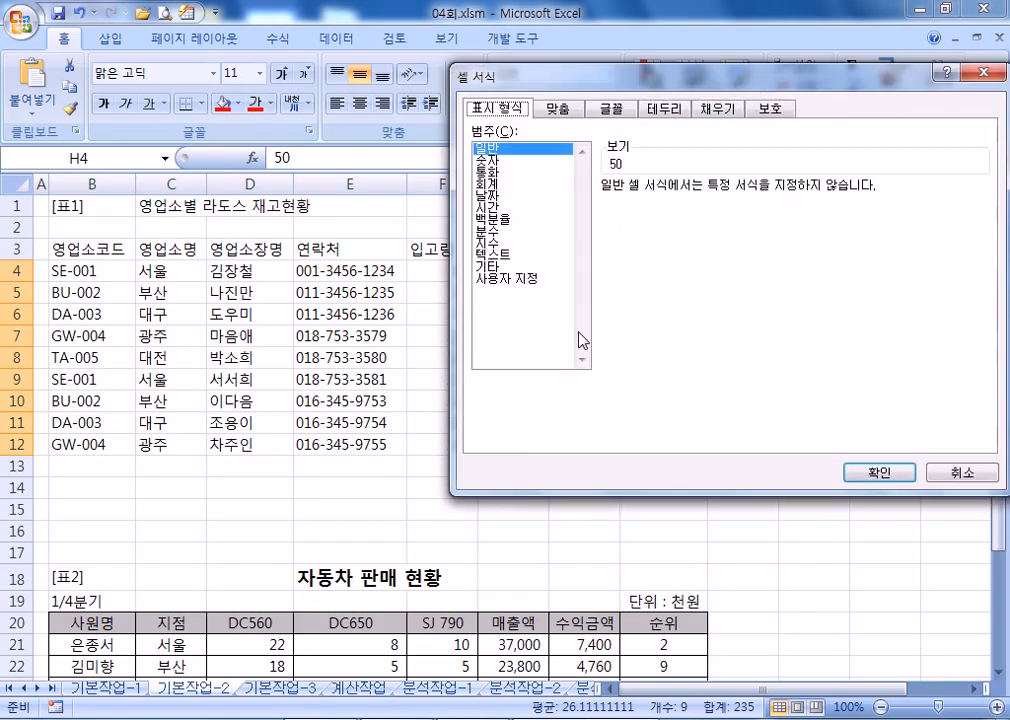
left_click(510, 278)
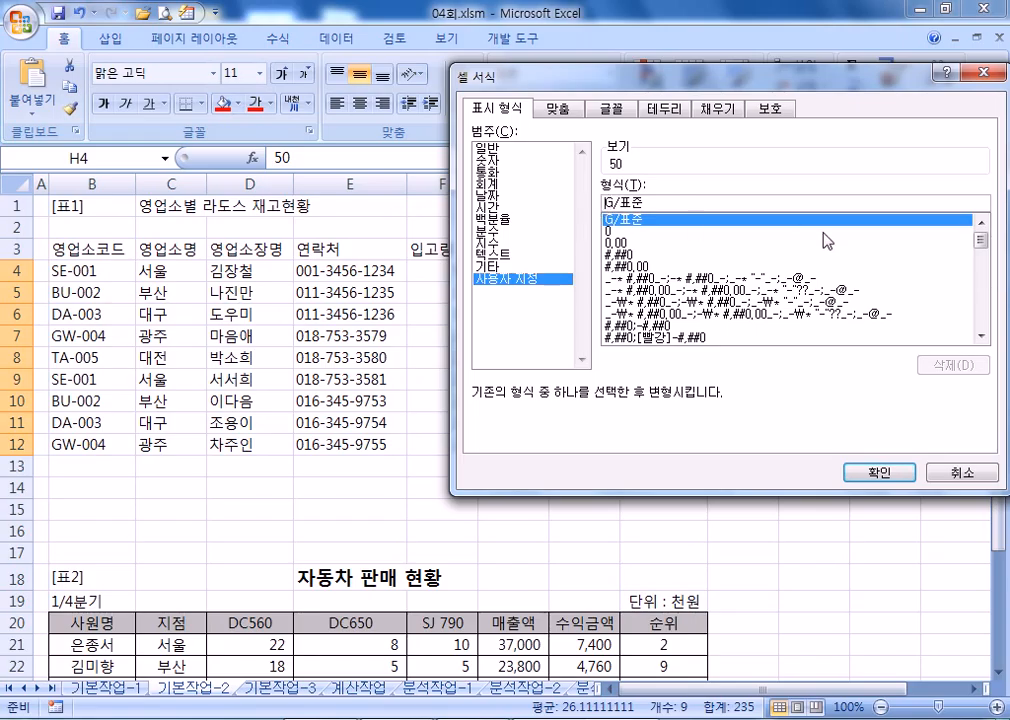
type("[")
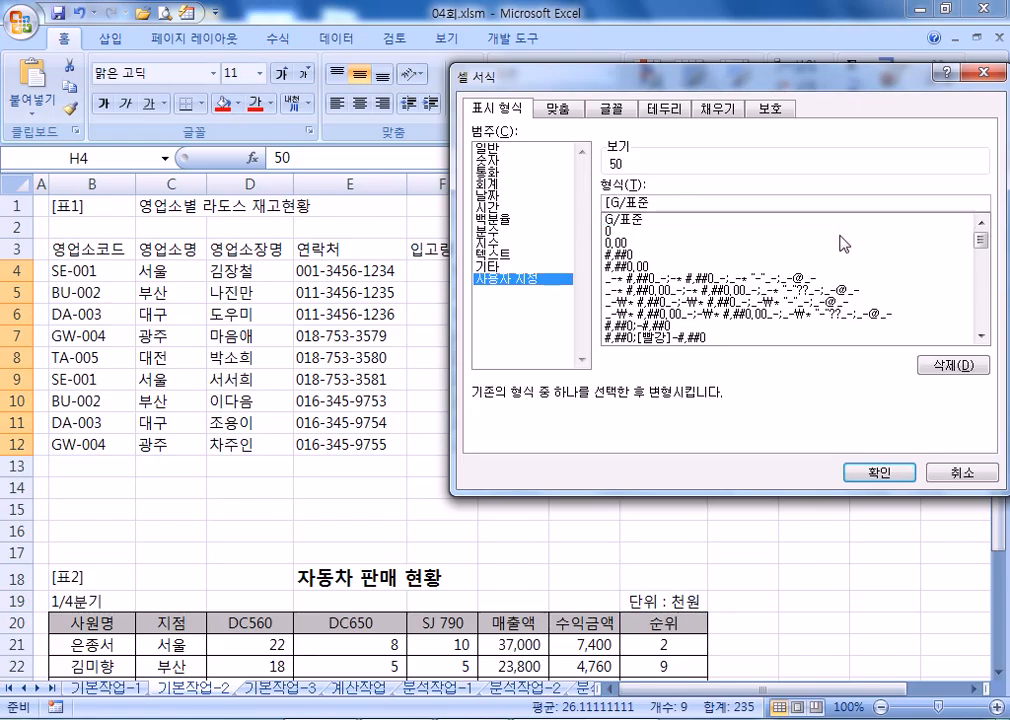
type(">=30]")
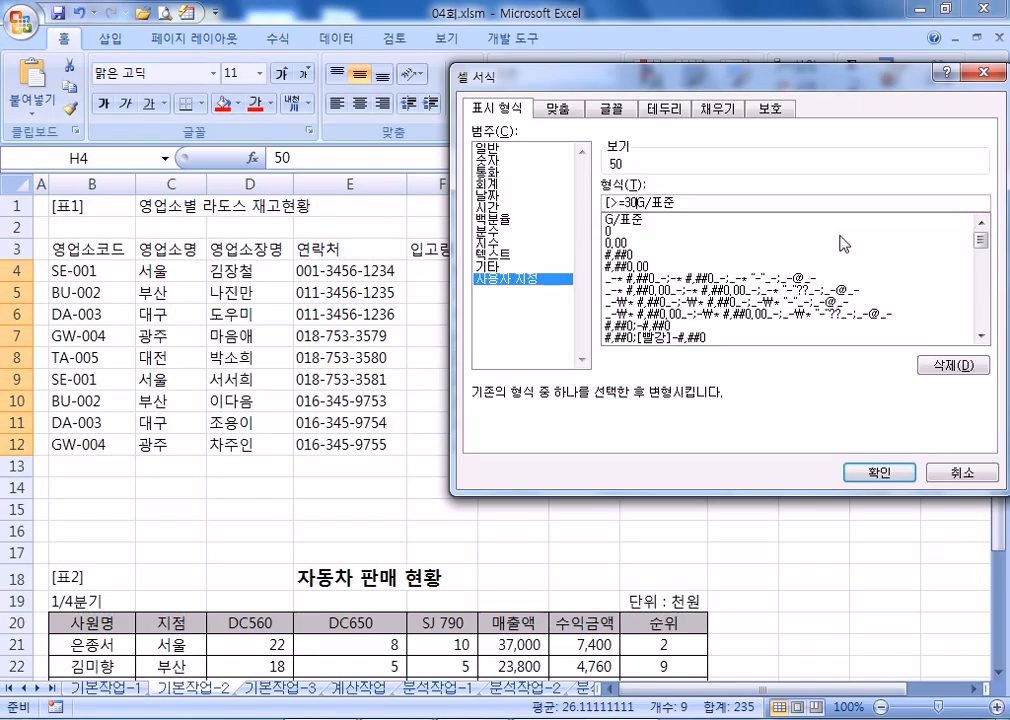
key("BackSpace")
key("BackSpace")
type("0")
type("]\"--")
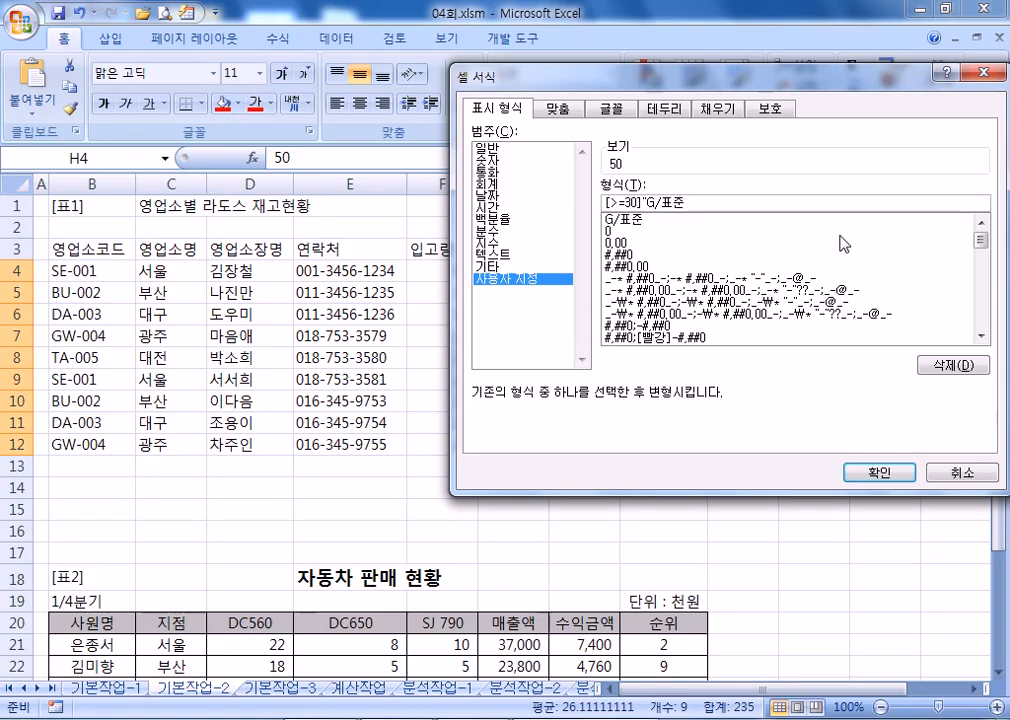
key("BackSpace")
key("BackSpace")
type("00-\"")
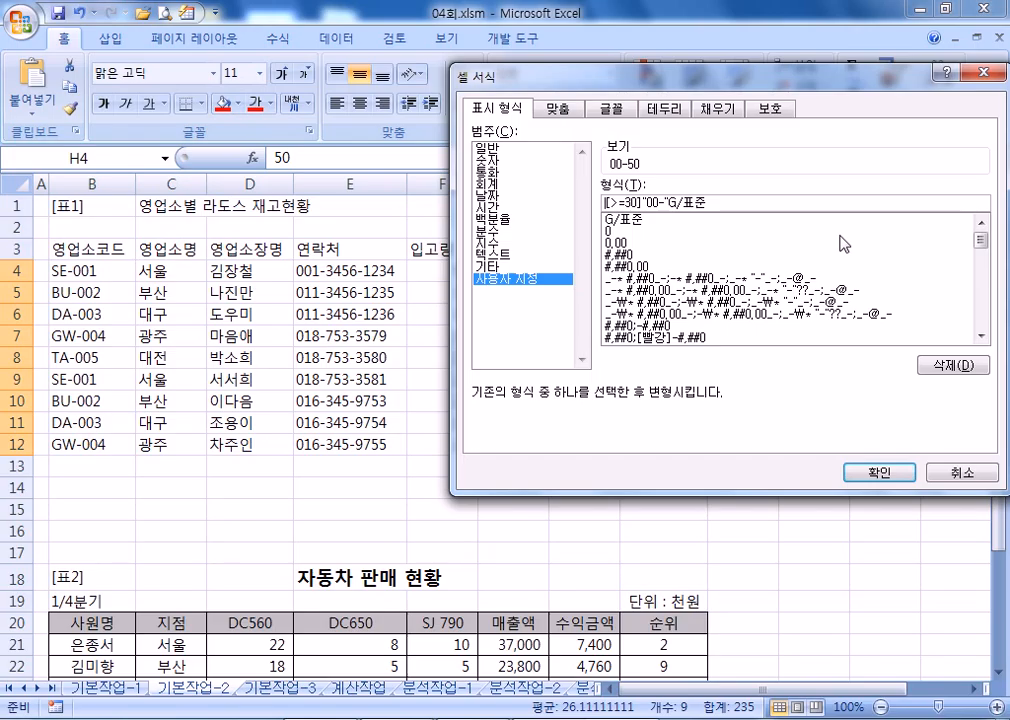
key("Return")
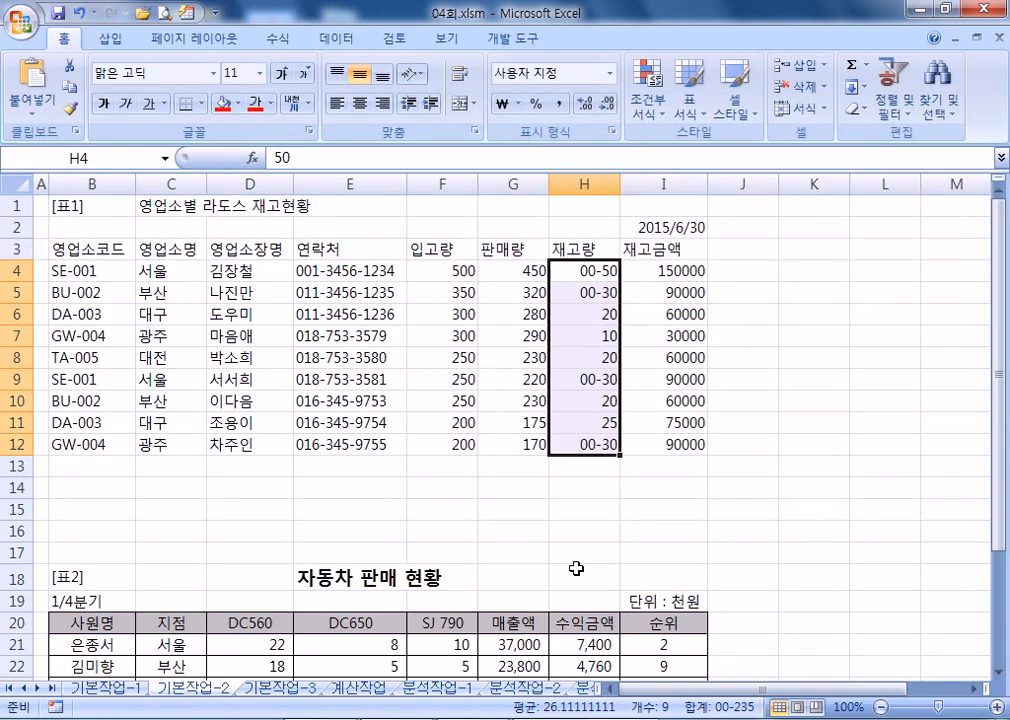
Append '> [>=30]"00-"G/표준' to the 셀 서식 > 조건부 note, then return to Excel
key("alt+Tab")
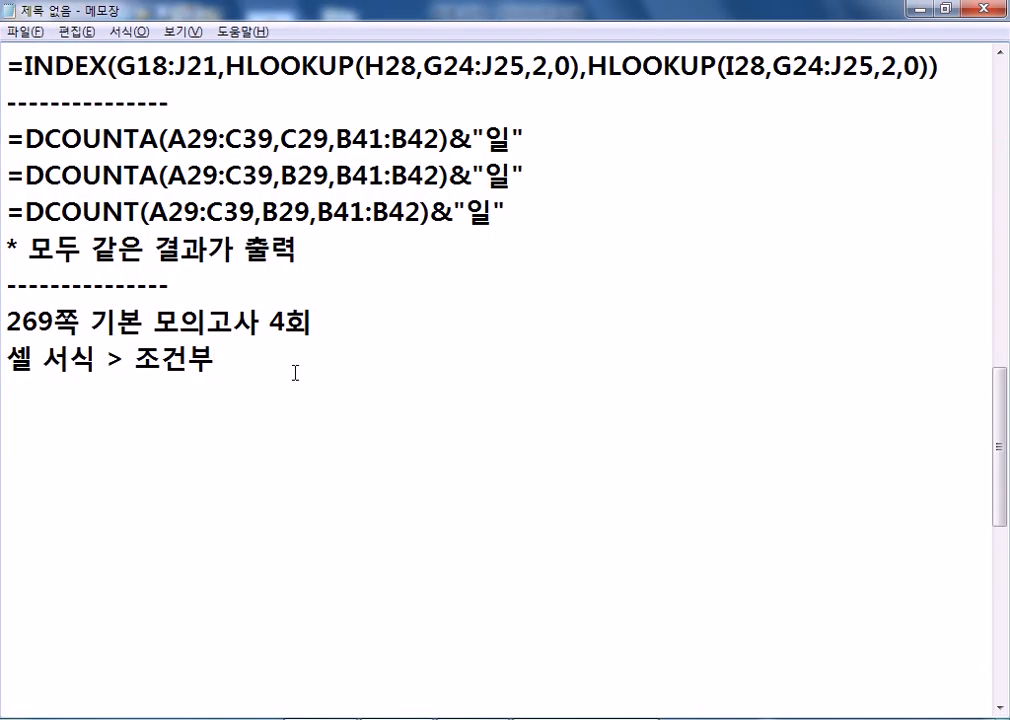
type(">")
type("[>=30]\"00-\"G/표준")
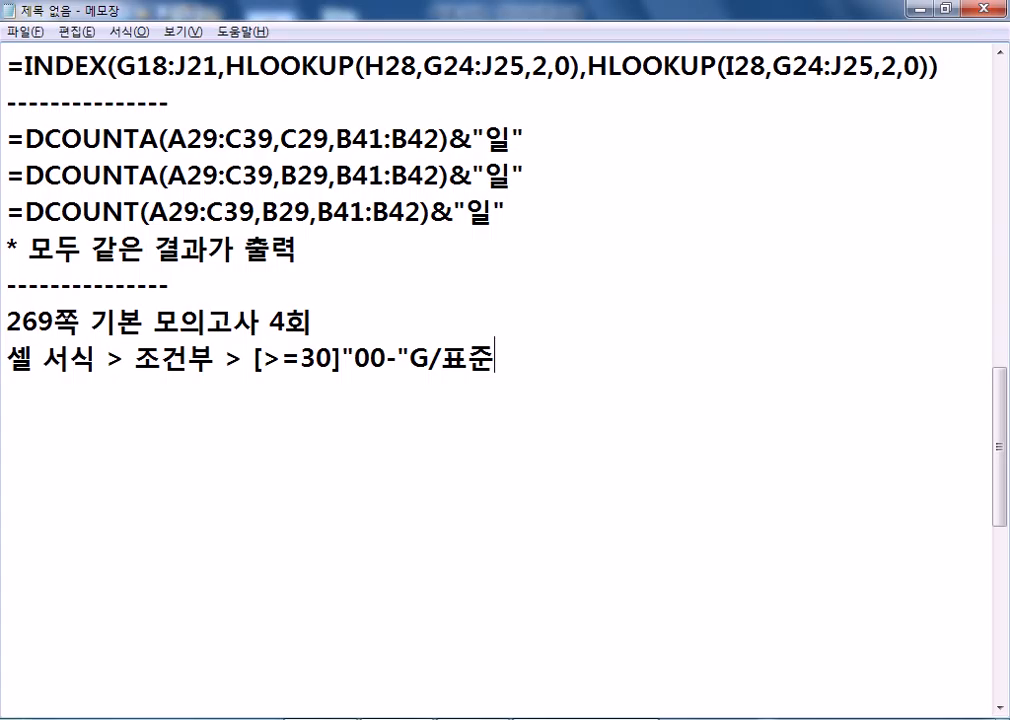
key("alt+Tab")
Copy H's stored format [>=30]"00-"G/표준;G/표준 and append it after '>' in the notes
key("ctrl+1")
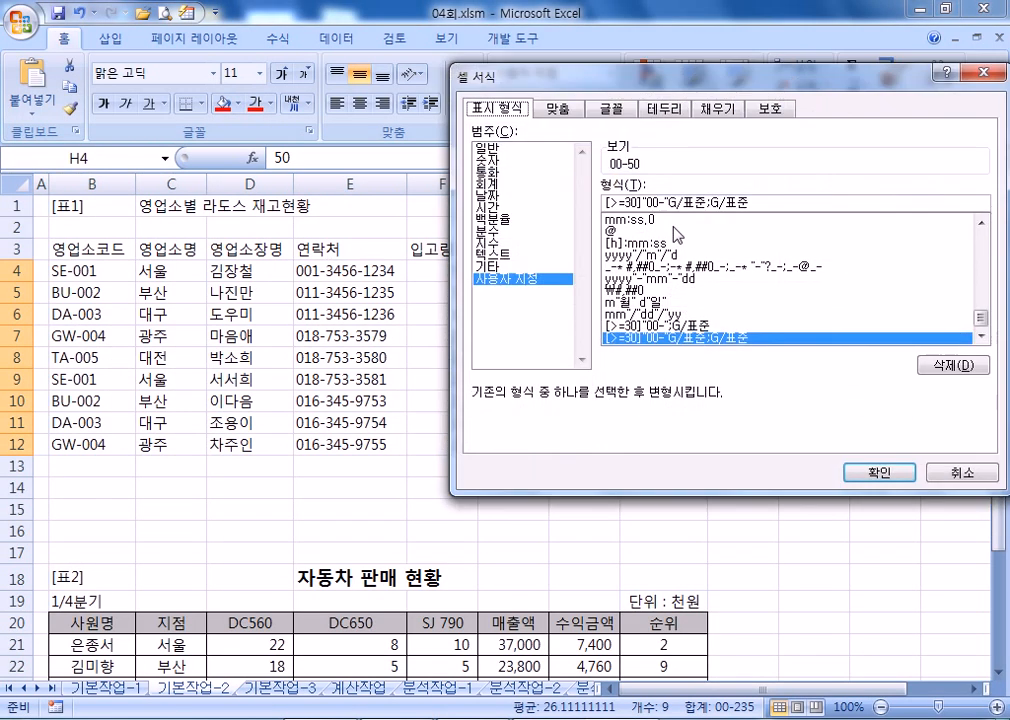
left_click_drag(782, 203, 522, 202)
key("ctrl+c")
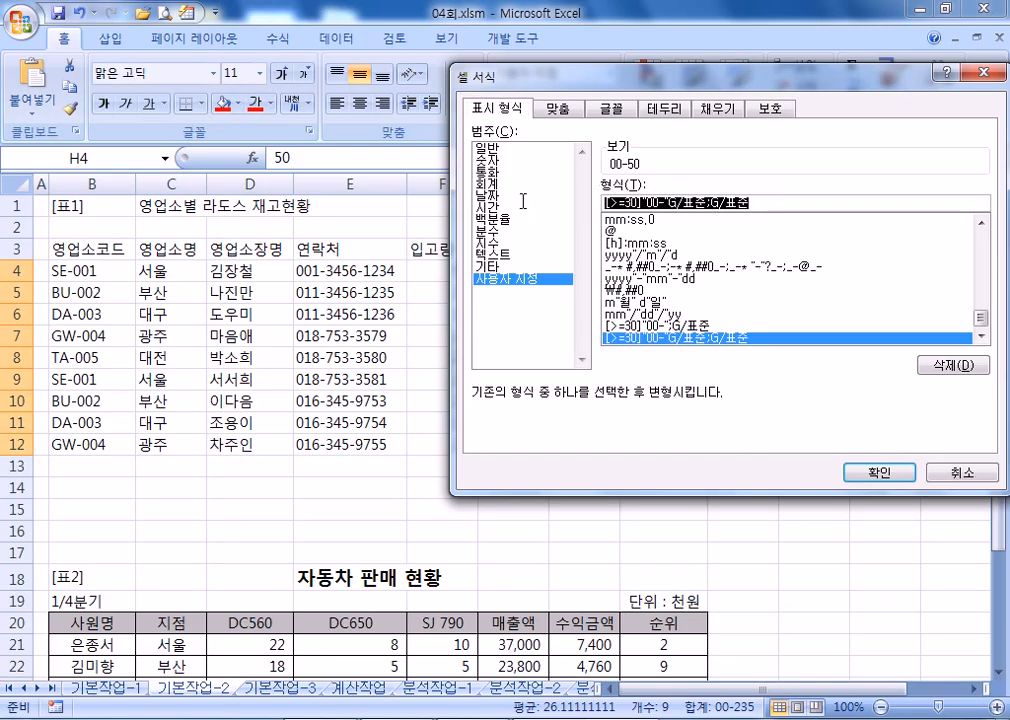
left_click(885, 468)
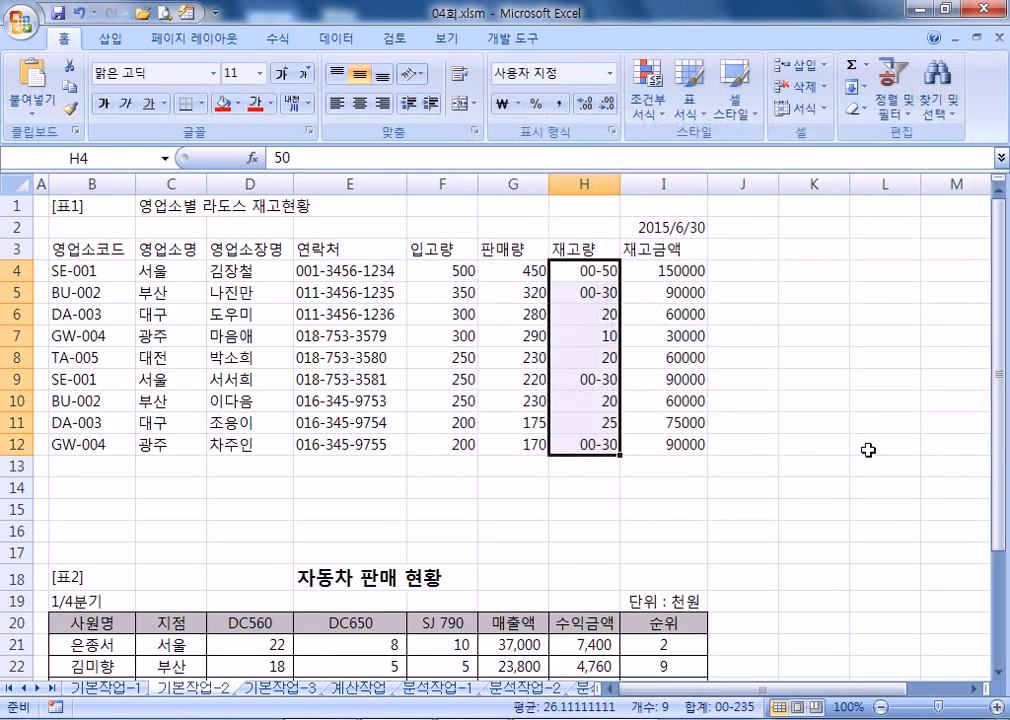
key("alt+Tab")
type(">")
key("ctrl+v")
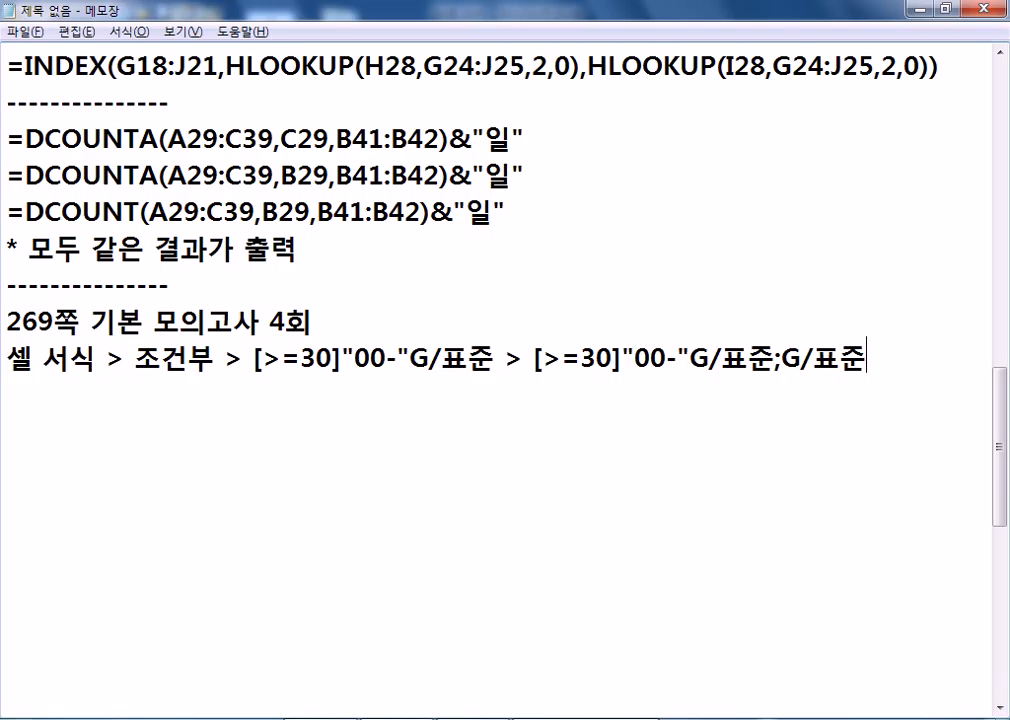
Highlight the >=30 condition, 00- prefix and G/표준 parts of both codes, then add a new line
left_click_drag(263, 358, 332, 358)
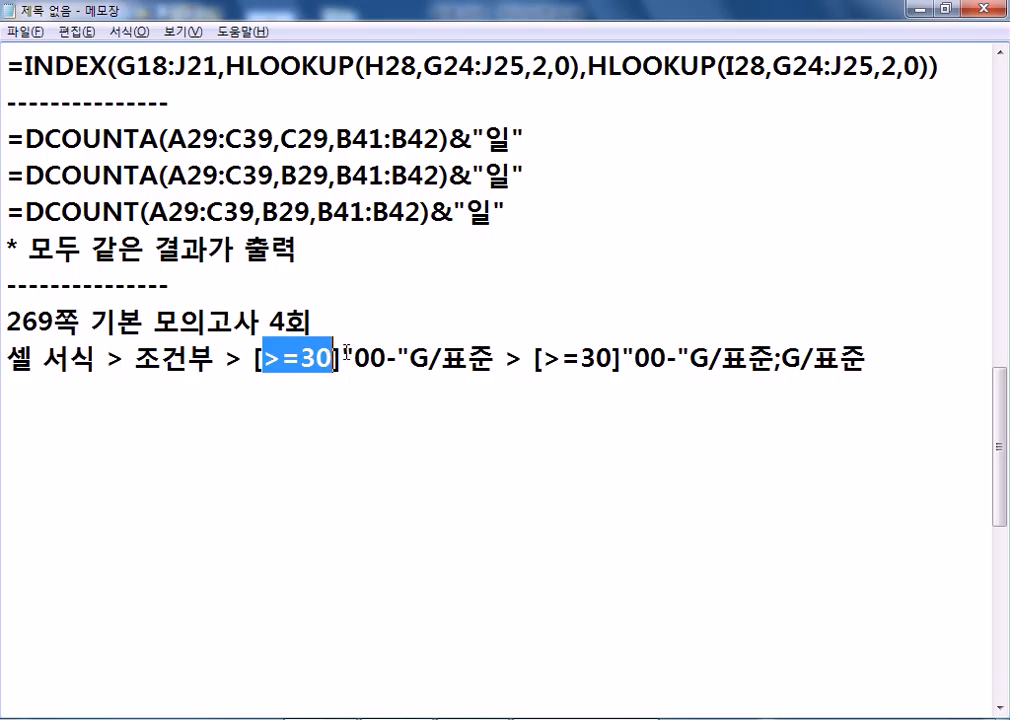
left_click_drag(354, 357, 398, 357)
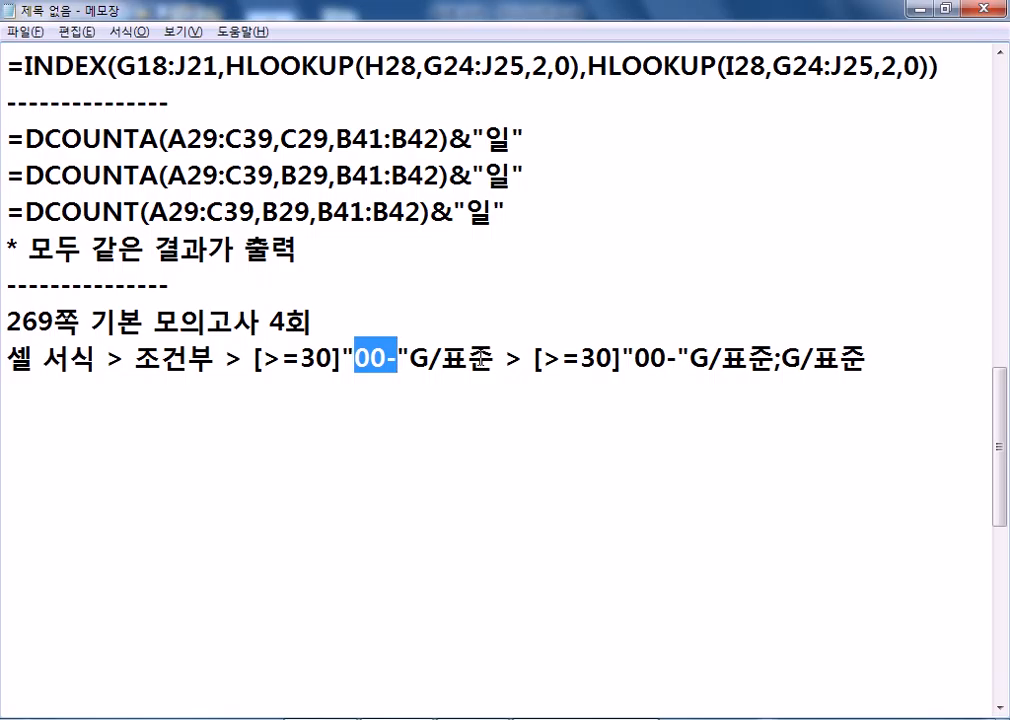
left_click_drag(254, 358, 432, 358)
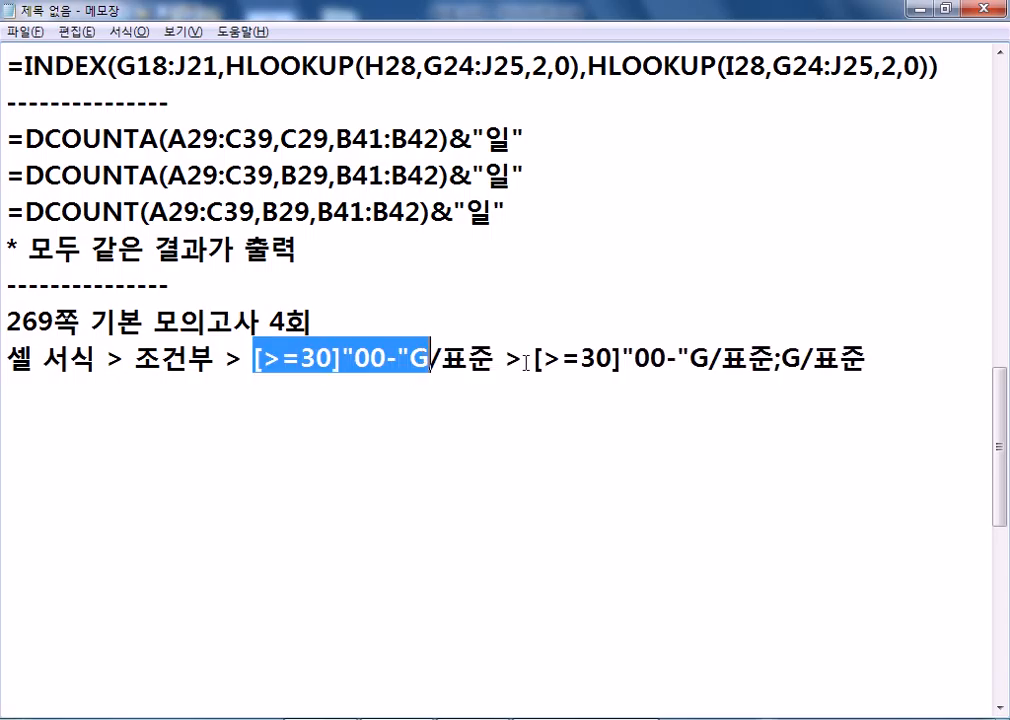
left_click_drag(524, 358, 841, 372)
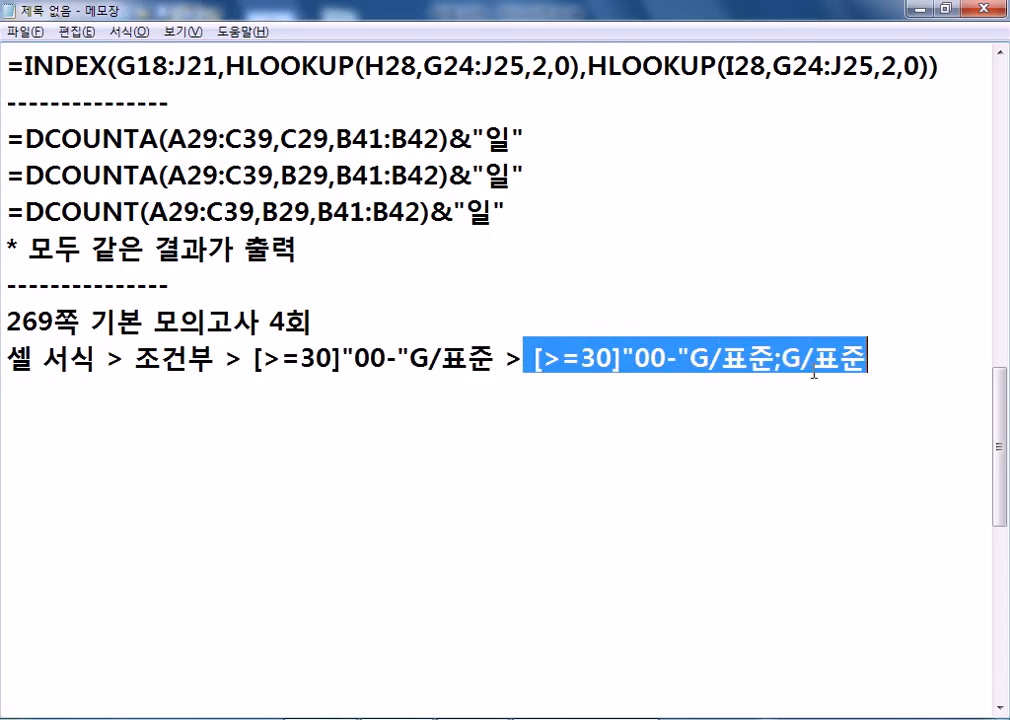
left_click_drag(775, 360, 533, 360)
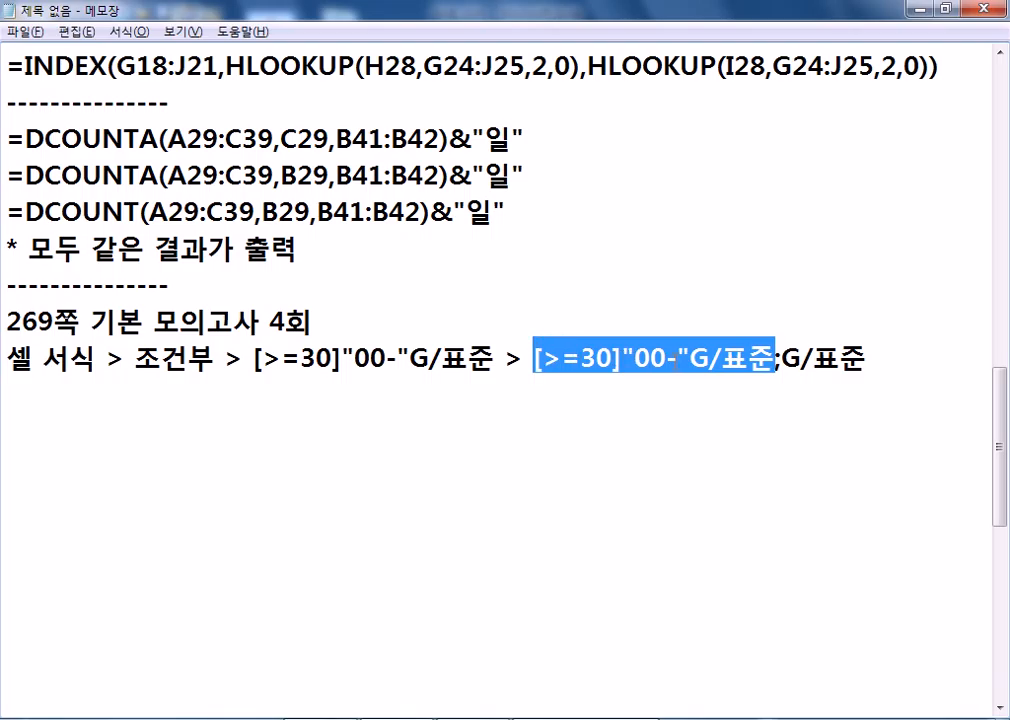
left_click_drag(779, 360, 868, 361)
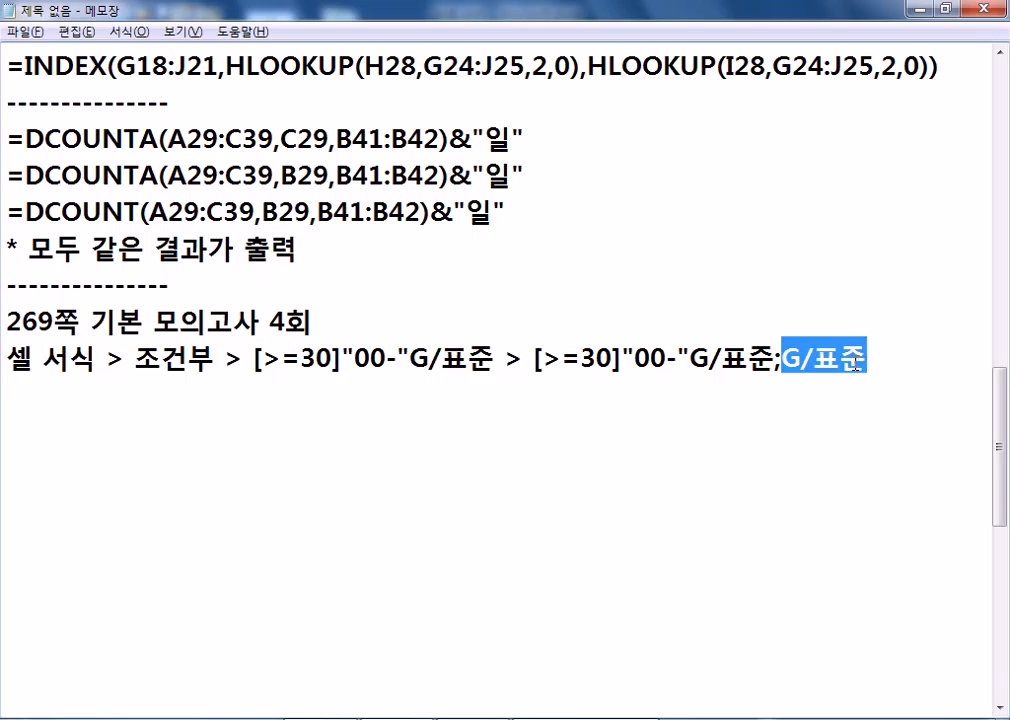
left_click(889, 364)
key("Return")
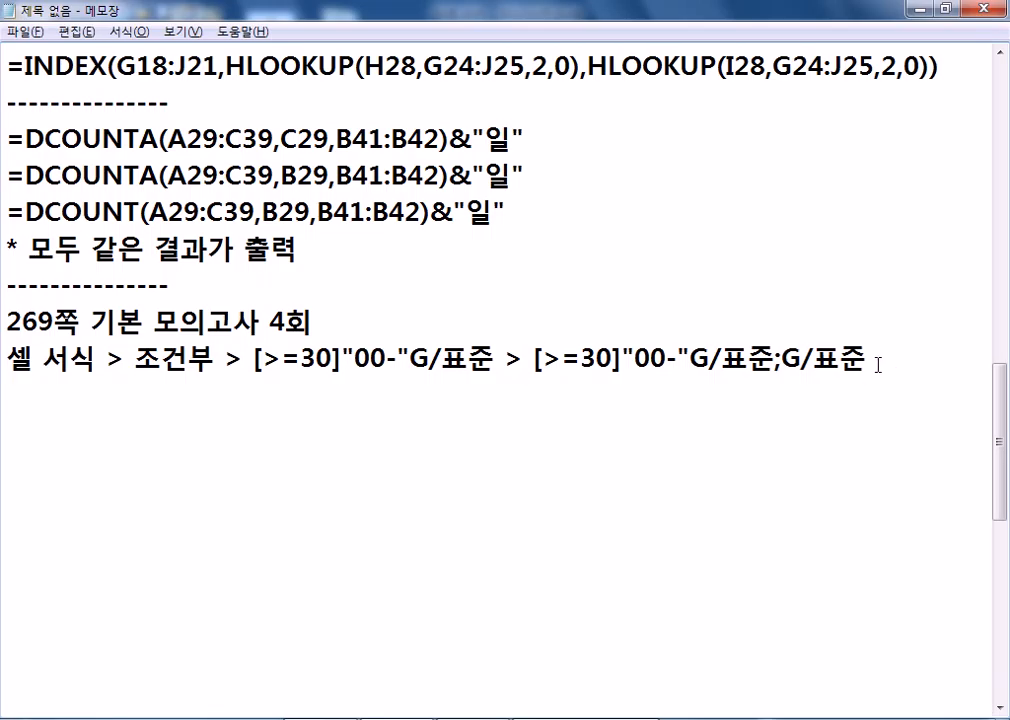
Type the format code [>=40][빨강]G/표준;G/표준 on the new Notepad line
type("[>=40")
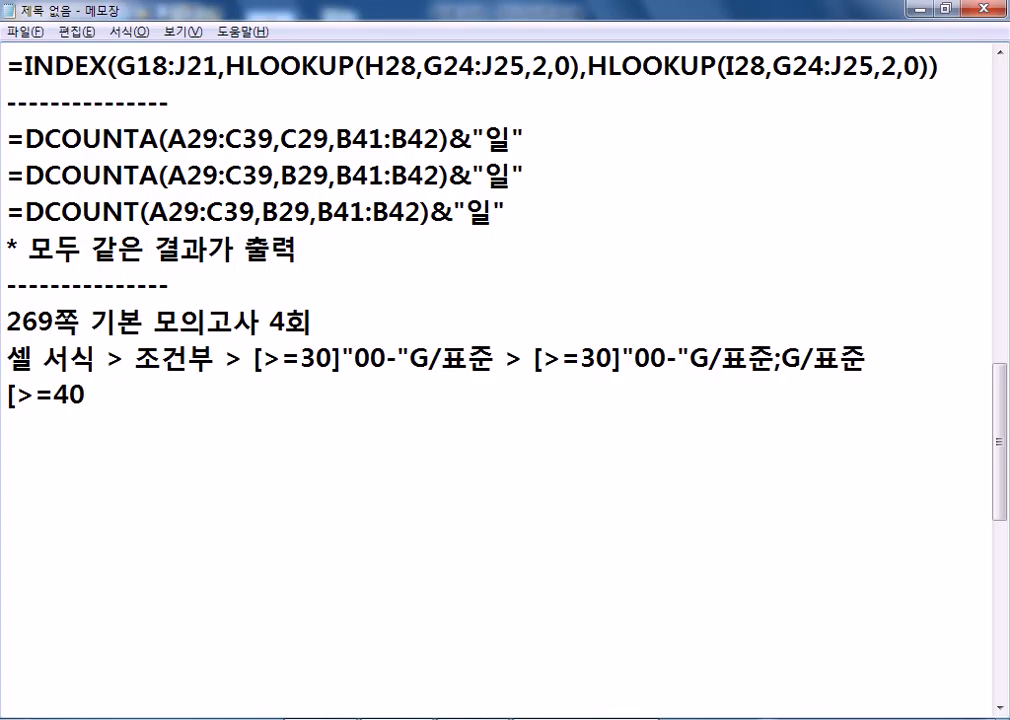
type("][Qkf")
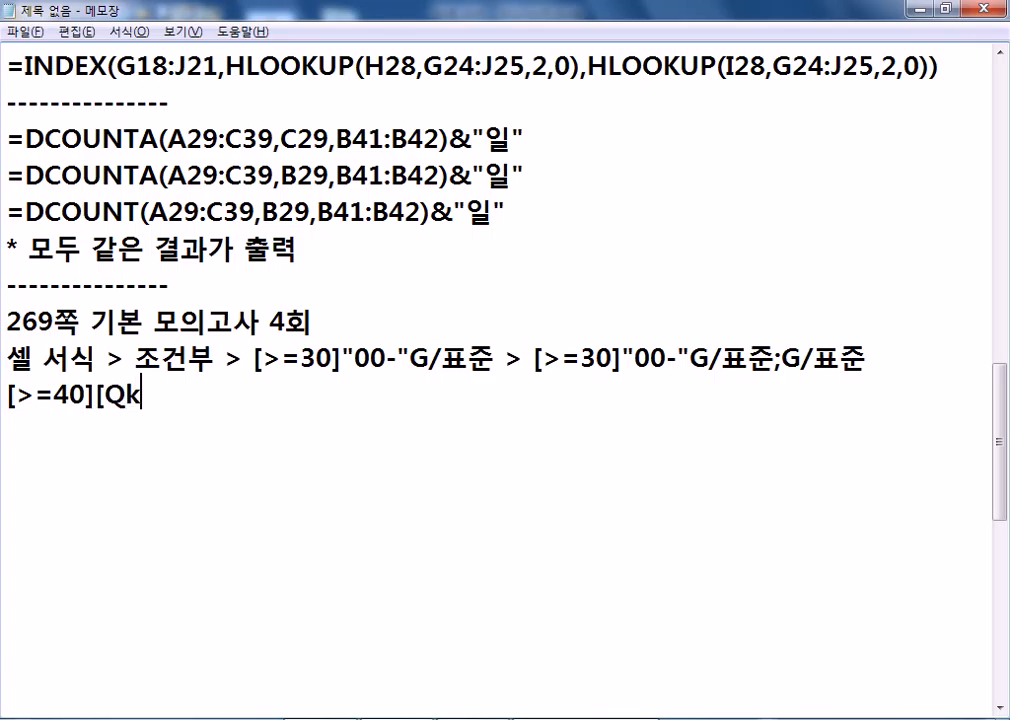
key("BackSpace")
key("BackSpace")
key("BackSpace")
key("Hangul")
type("빨")
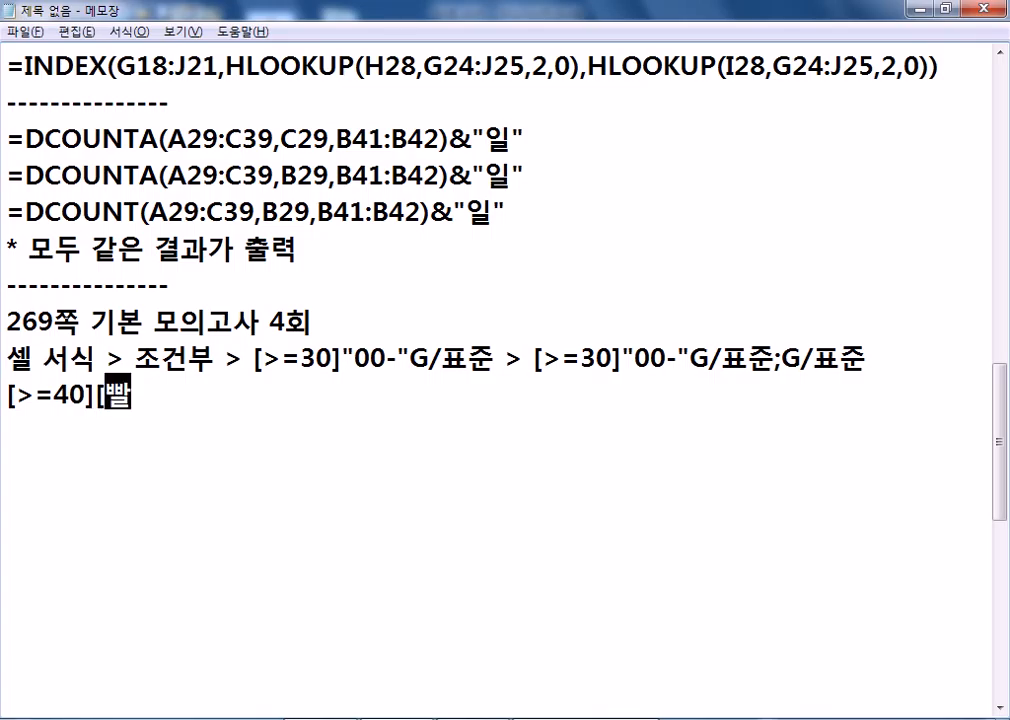
type("강]")
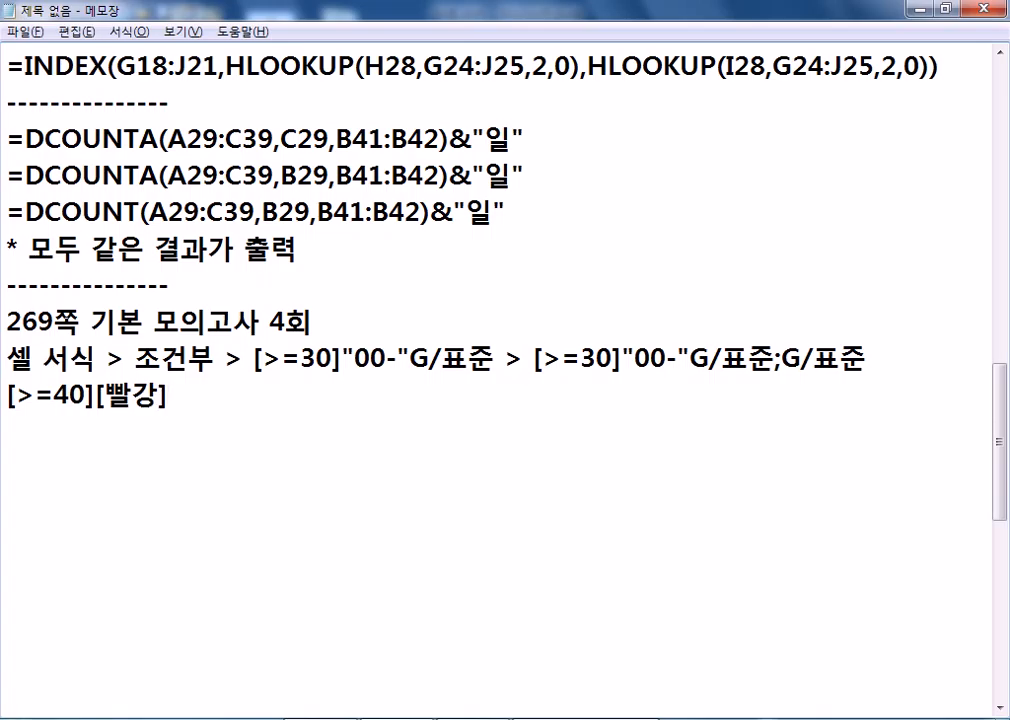
type("g")
key("BackSpace")
type("G/")
key("Hangul")
type("ㅍㅛ준;")
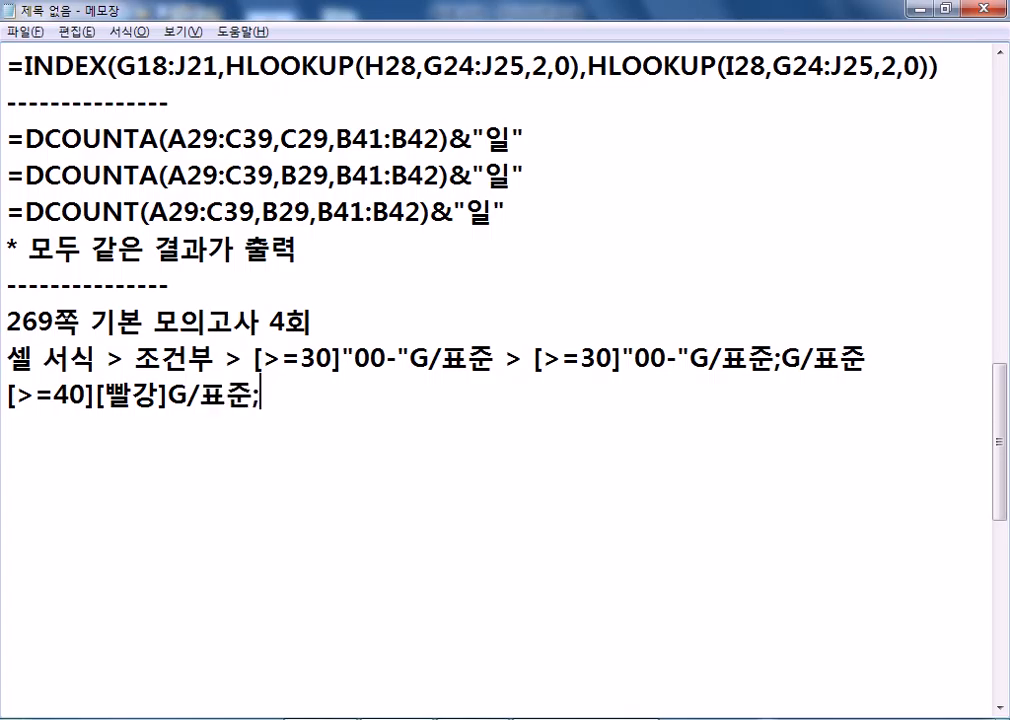
type("G?")
key("BackSpace")
type("/표주")
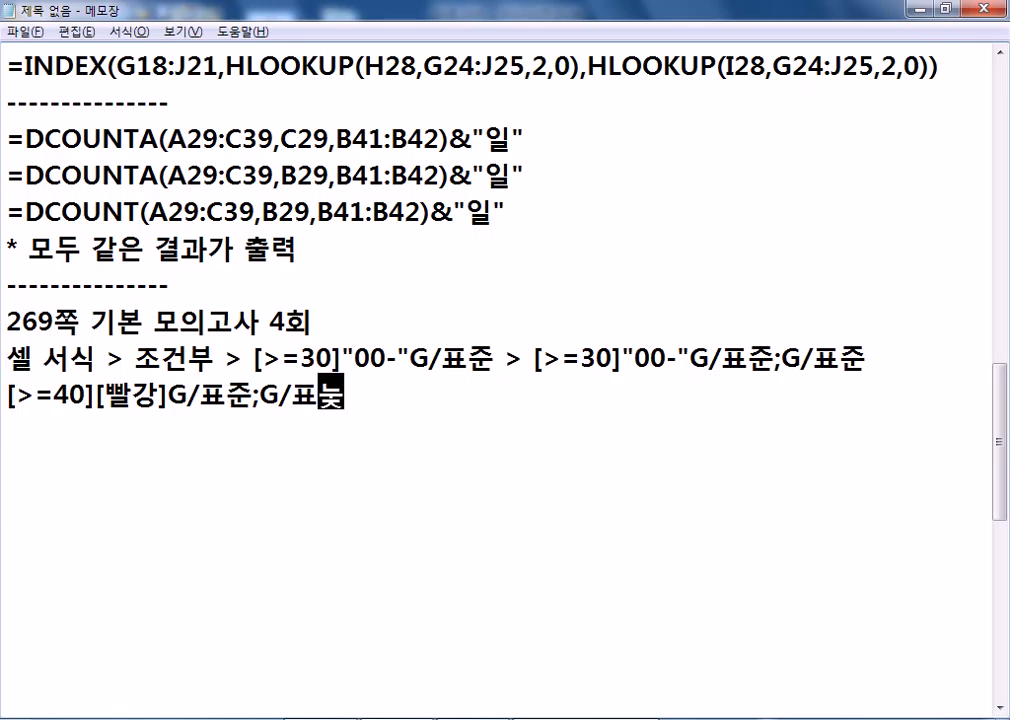
type("ㄴ")
key("Home")
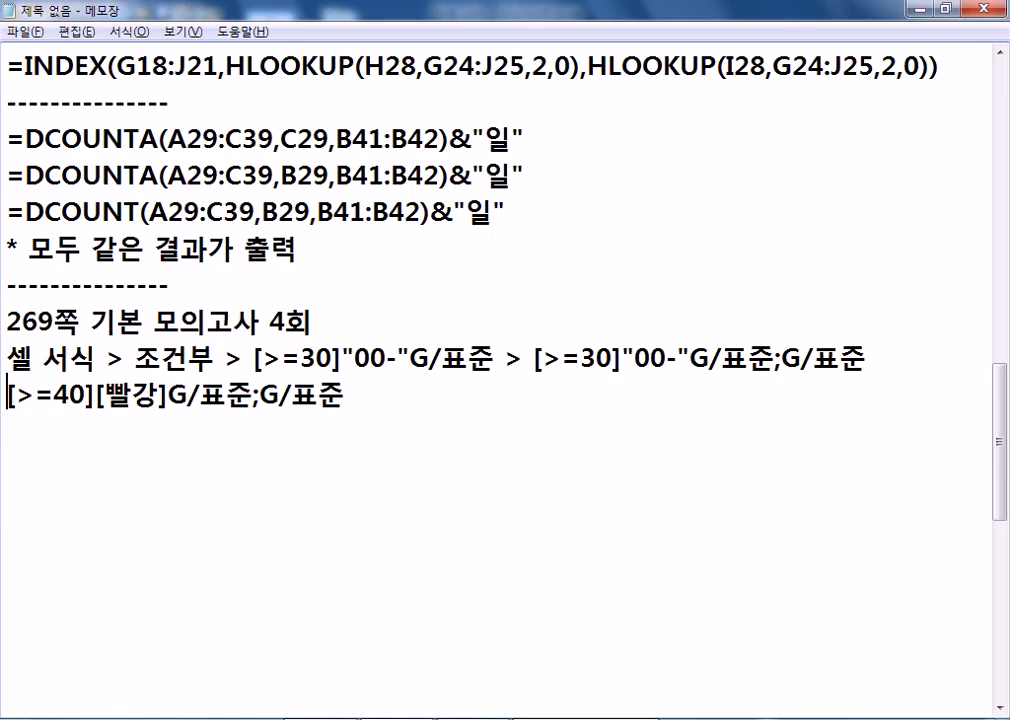
key("End")
Add ': 40이상이면 빨간색으로 표시하시오' after the code and mark its >=40 and 빨강 parts
type(": 40이상이")
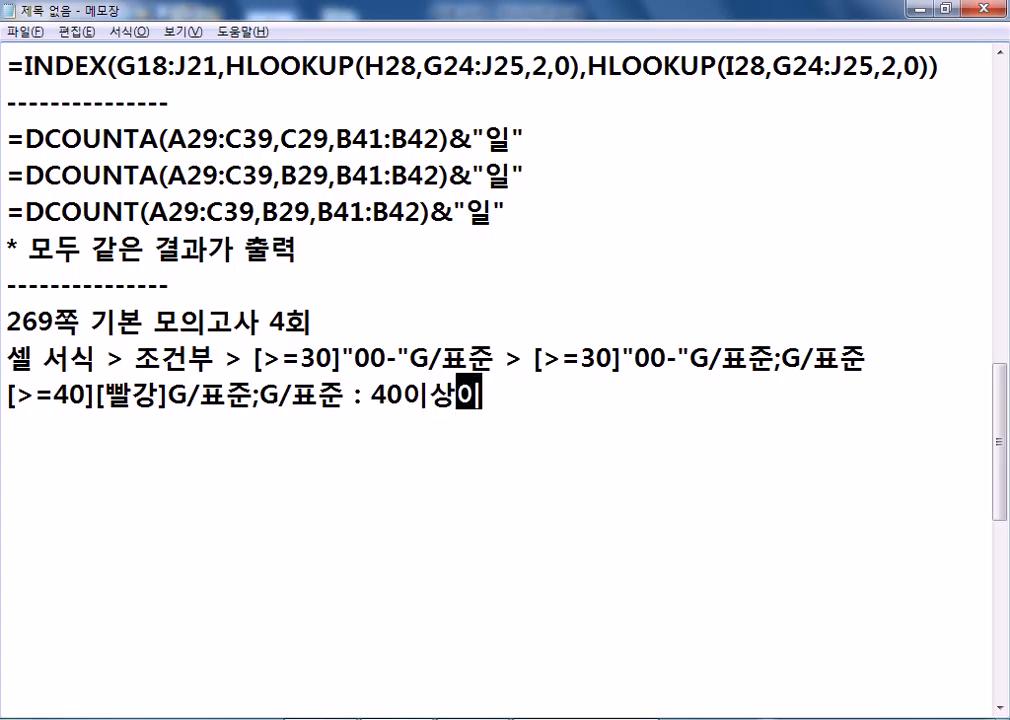
type("면 ㅃㅃ")
key("BackSpace")
key("BackSpace")
type("ㅃ빨간색을")
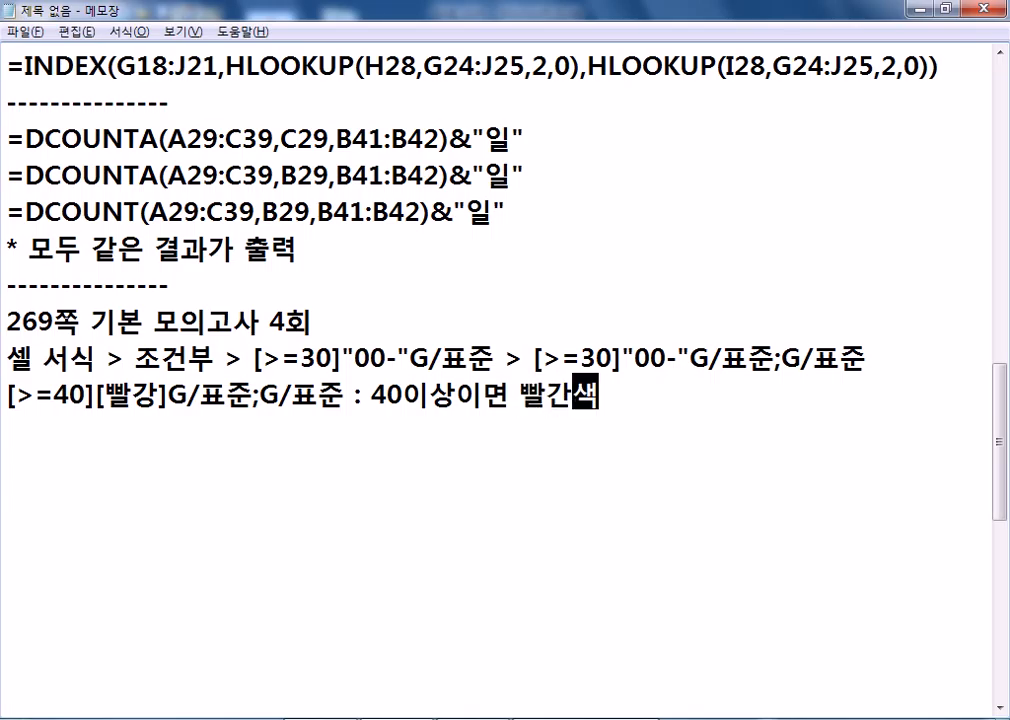
type("로 표시하시오")
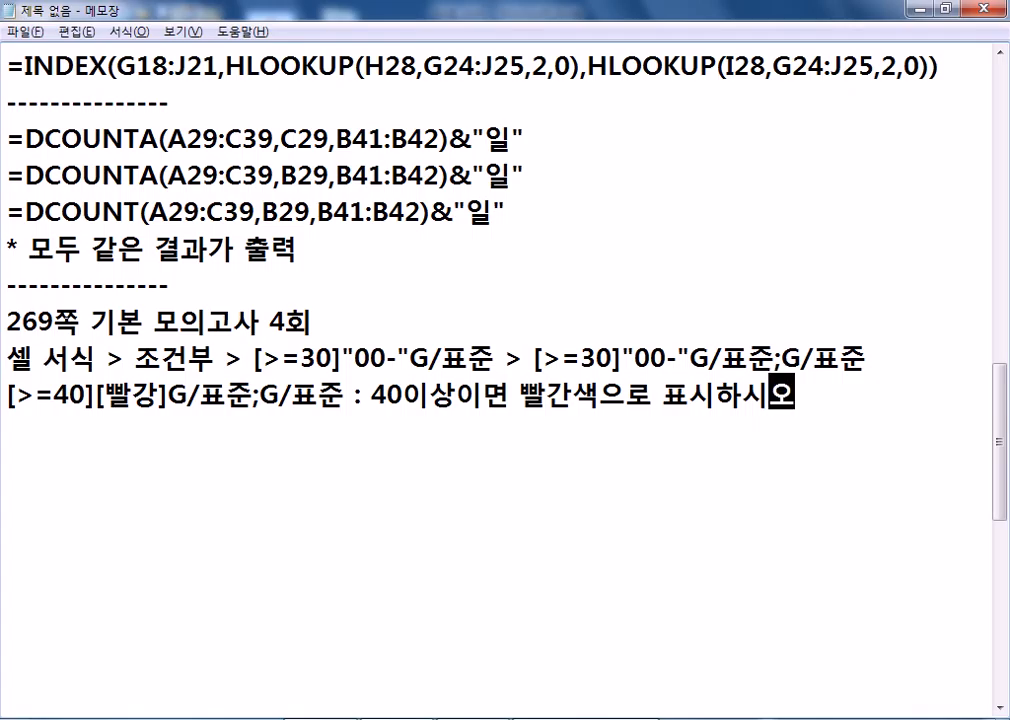
left_click(88, 405)
key("shift+Left")
key("shift+Left")
key("shift+Left")
key("shift+Left")
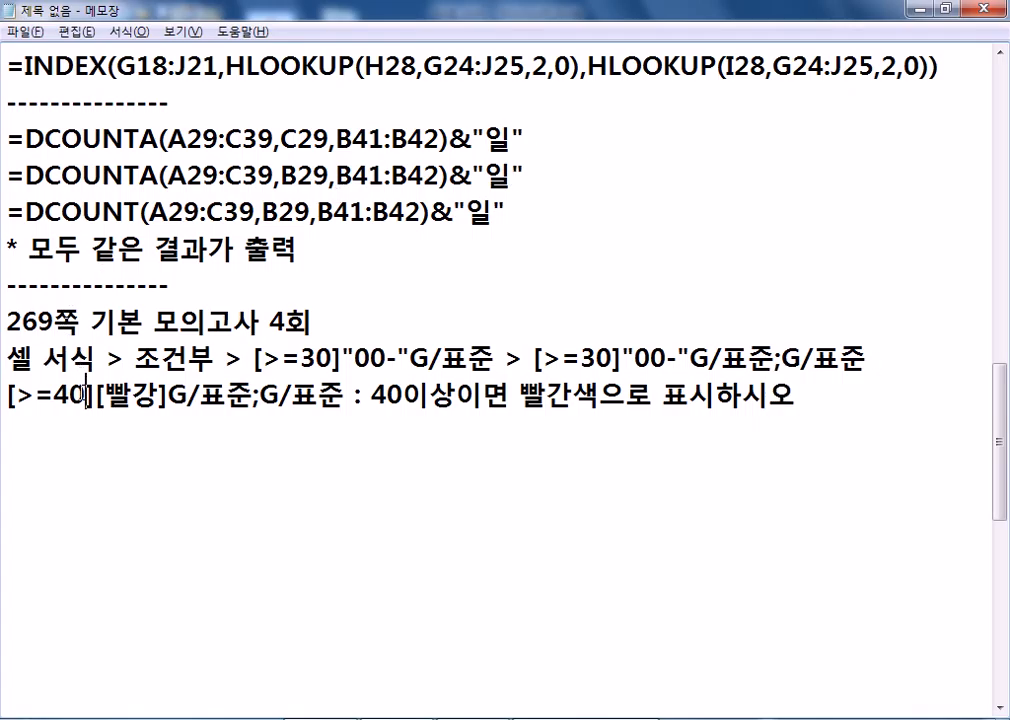
key("Right")
key("Right")
key("Right")
key("shift+Right")
key("shift+Right")
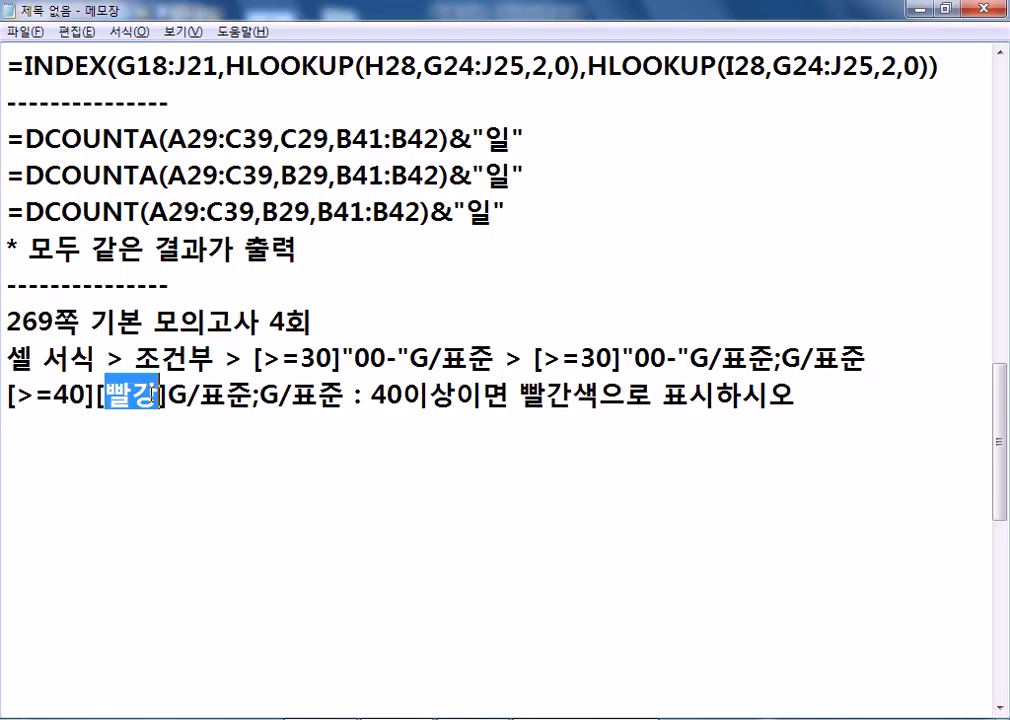
Insert a blank line above the 셀 서식 note, then return to the 04회 workbook
left_click(221, 439)
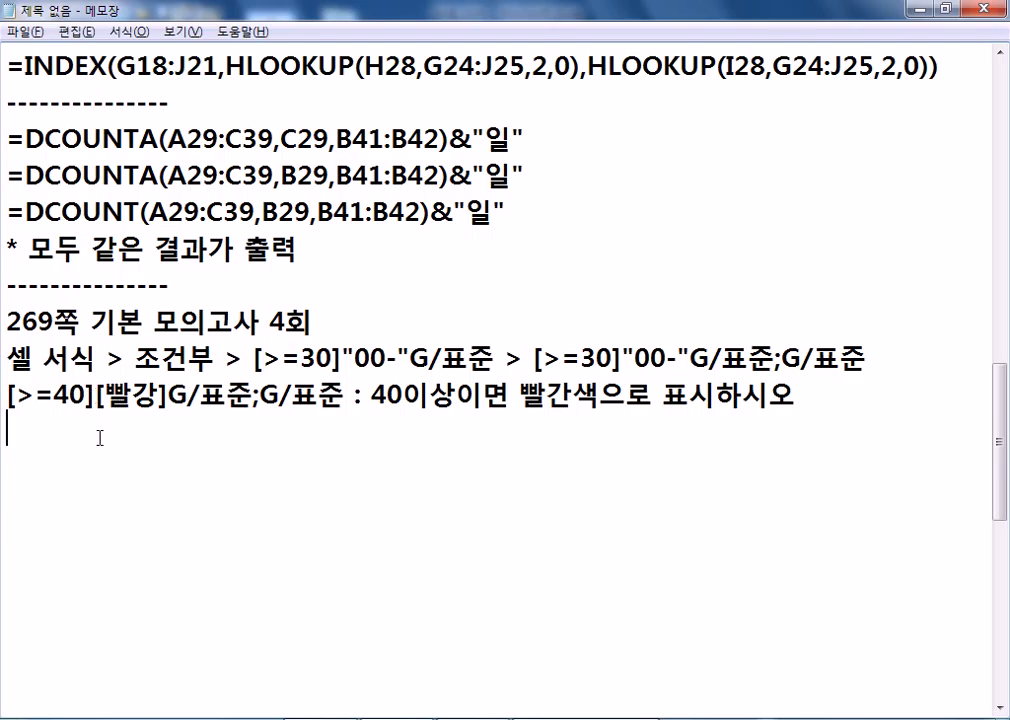
key("Up")
key("Up")
key("Up")
key("Return")
left_click(85, 502)
scroll(87, 500, "down", 2)
key("alt+Tab")
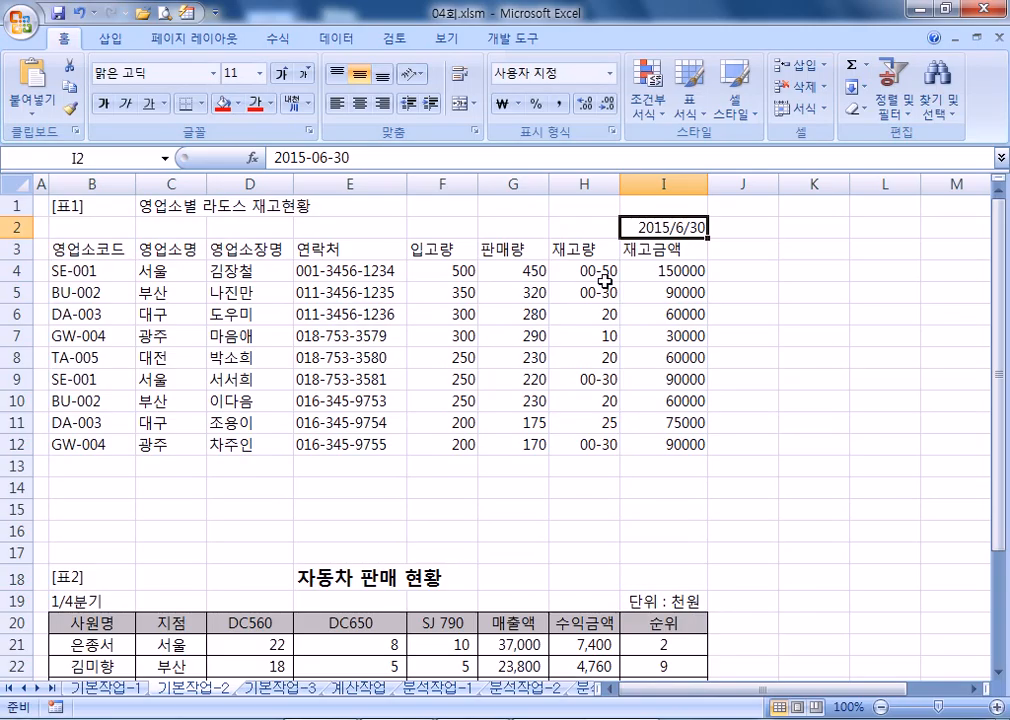
Give I2 the custom date format yy"년" mm"월" "작성" (15년 06월 작성) and recheck it
key("ctrl+1")
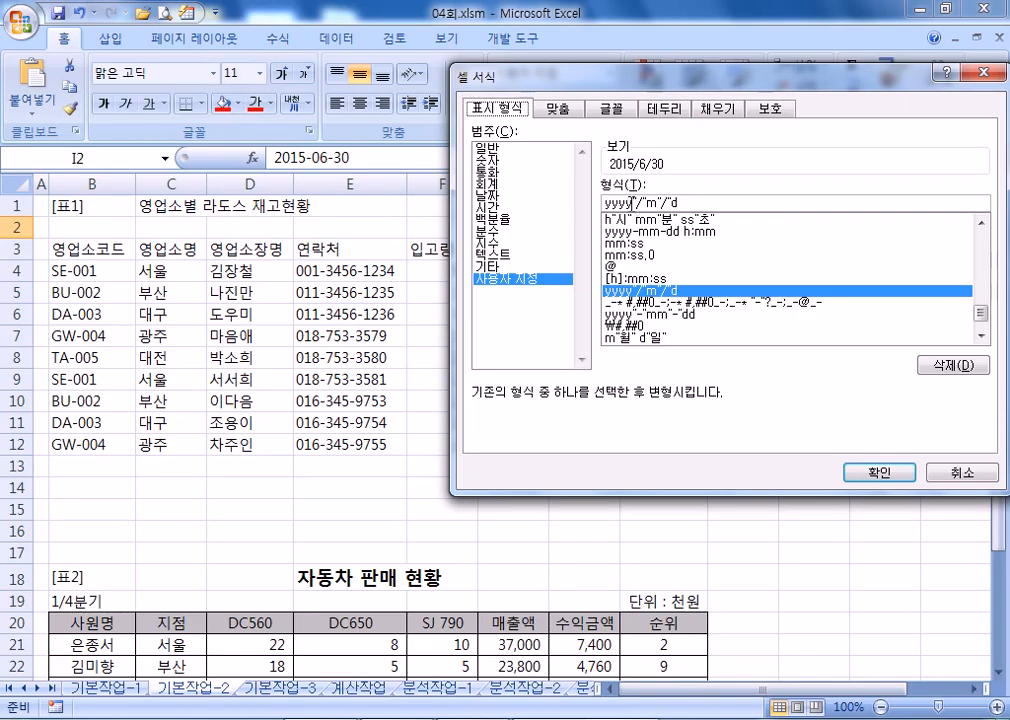
left_click_drag(636, 204, 818, 221)
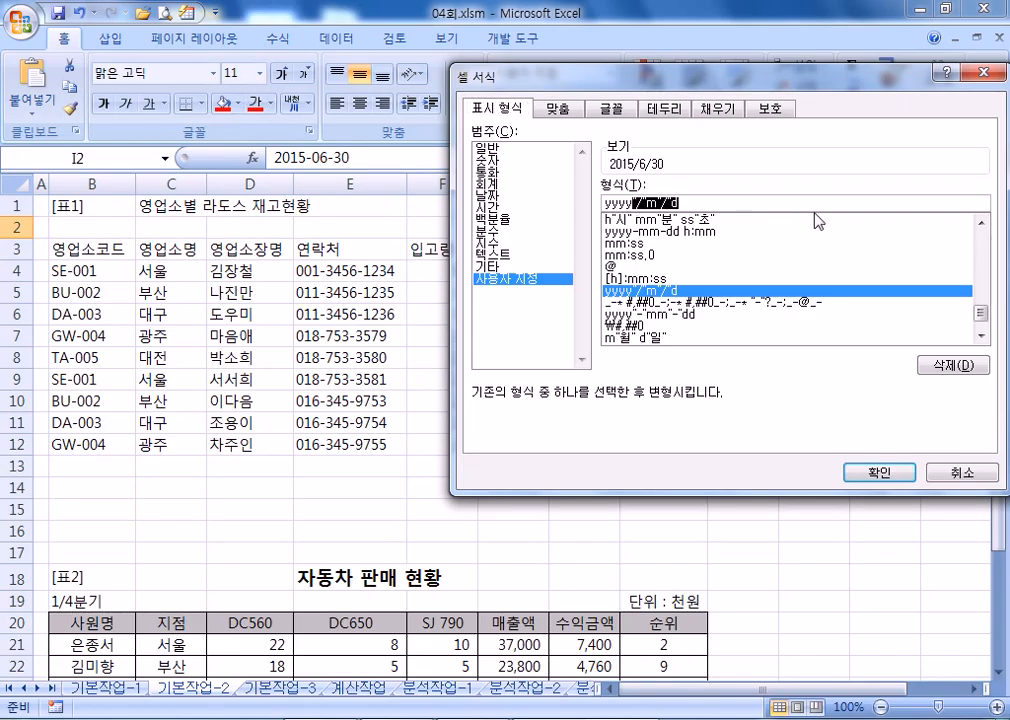
key("BackSpace")
key("BackSpace")
key("BackSpace")
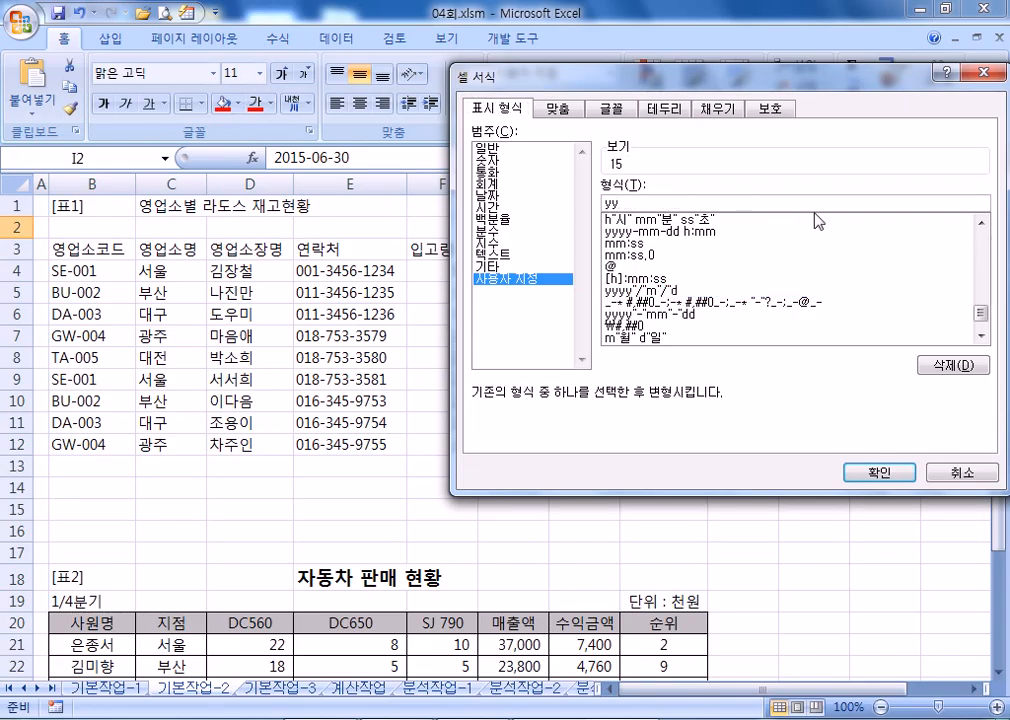
type("년 mm월 잦")
type("성")
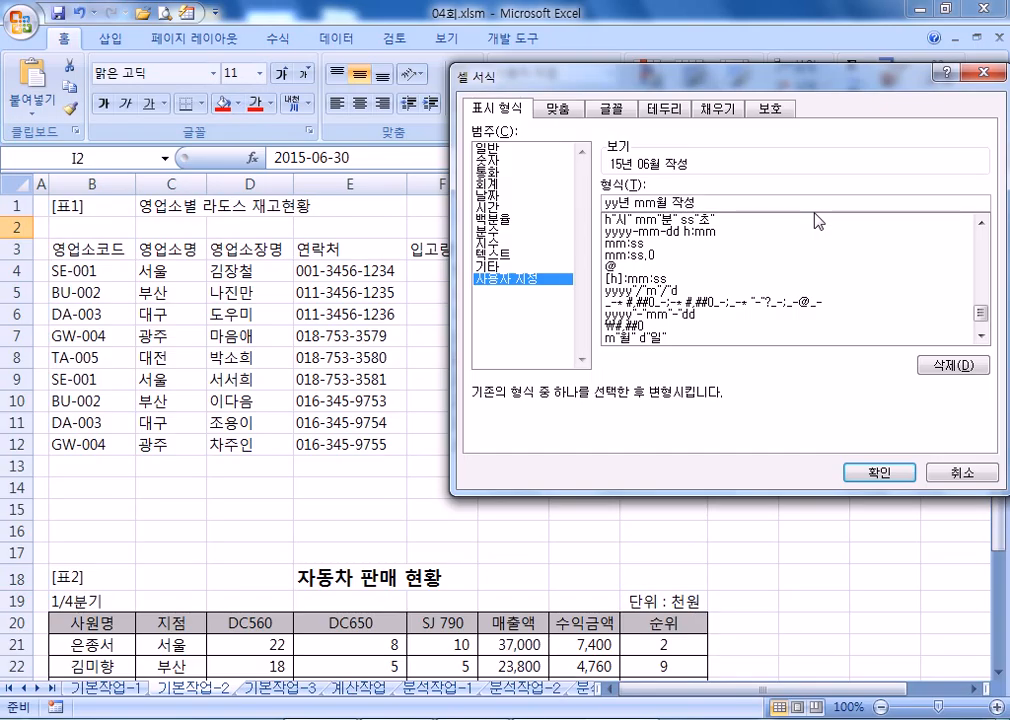
key("Return")
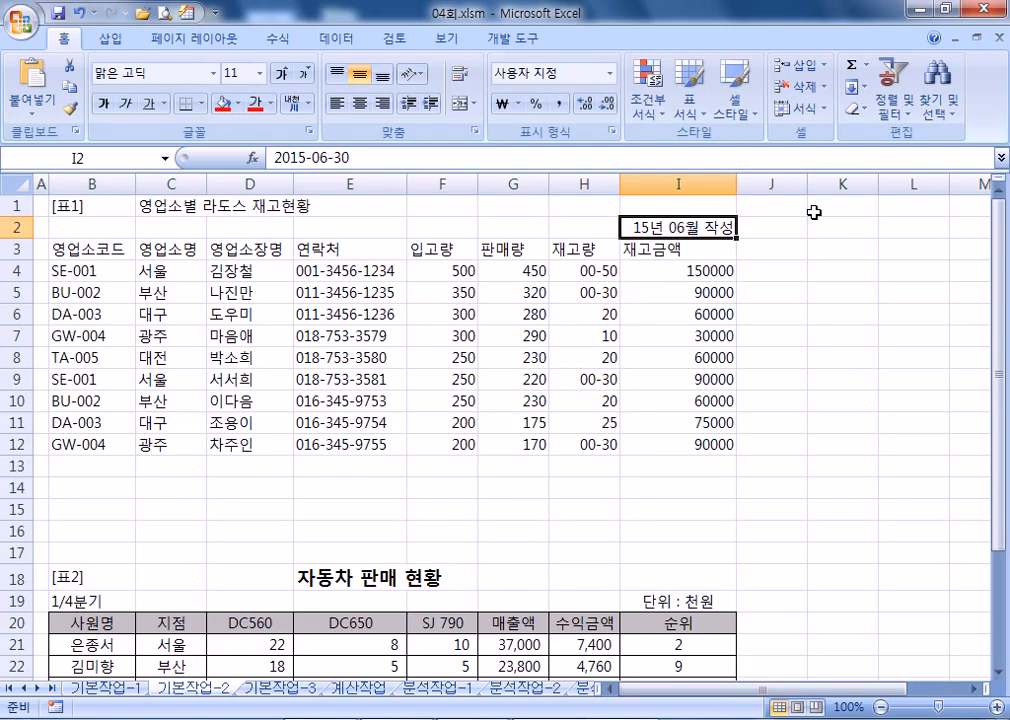
key("ctrl+1")
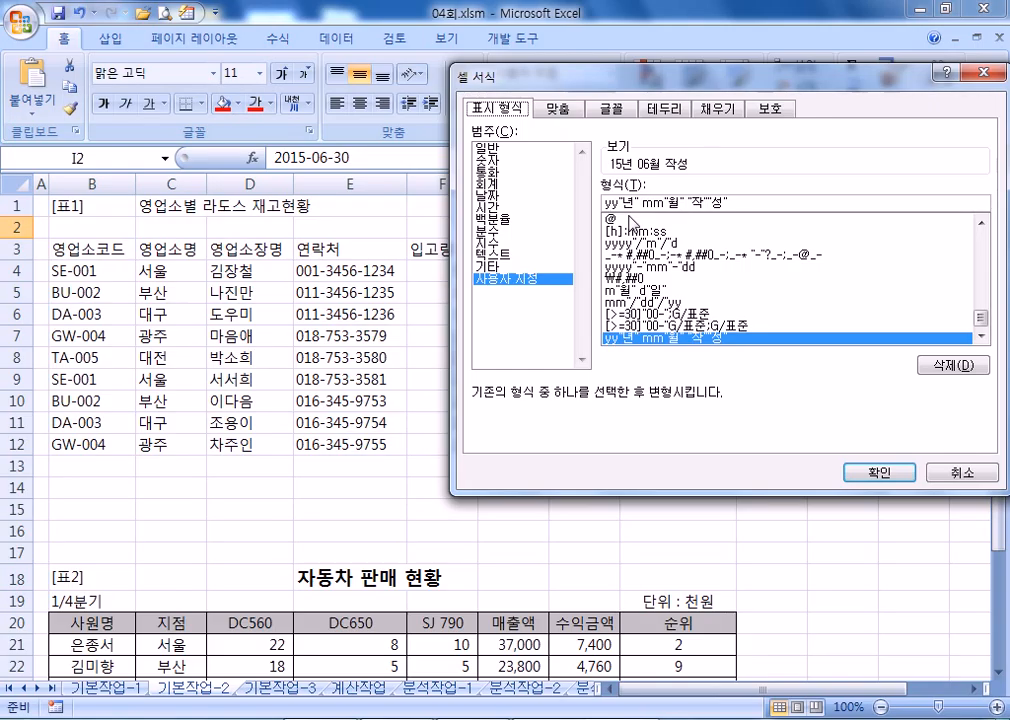
key("Return")
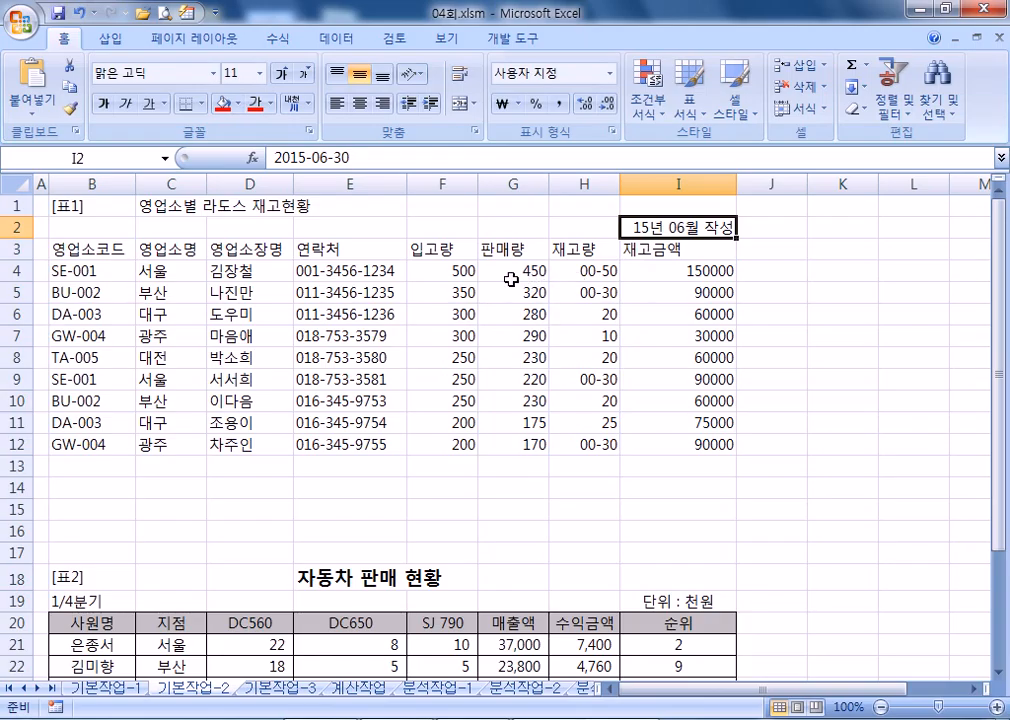
Set F4:H12 horizontal alignment to 오른쪽 (들여쓰기) with indent 1
left_click_drag(440, 273, 571, 447)
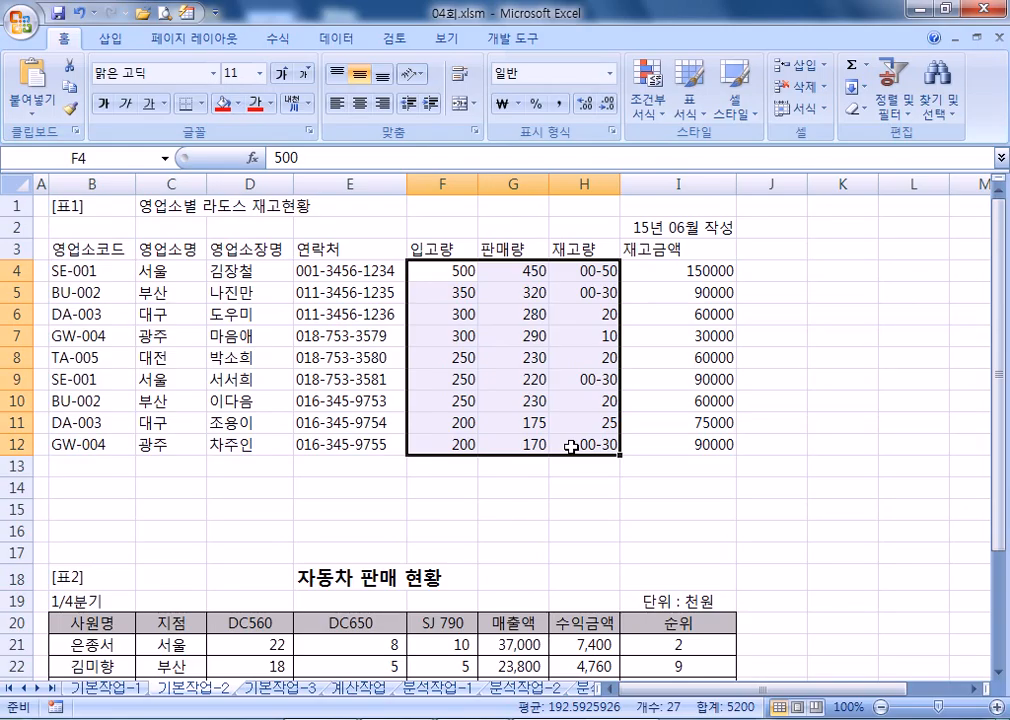
key("ctrl+1")
left_click(557, 108)
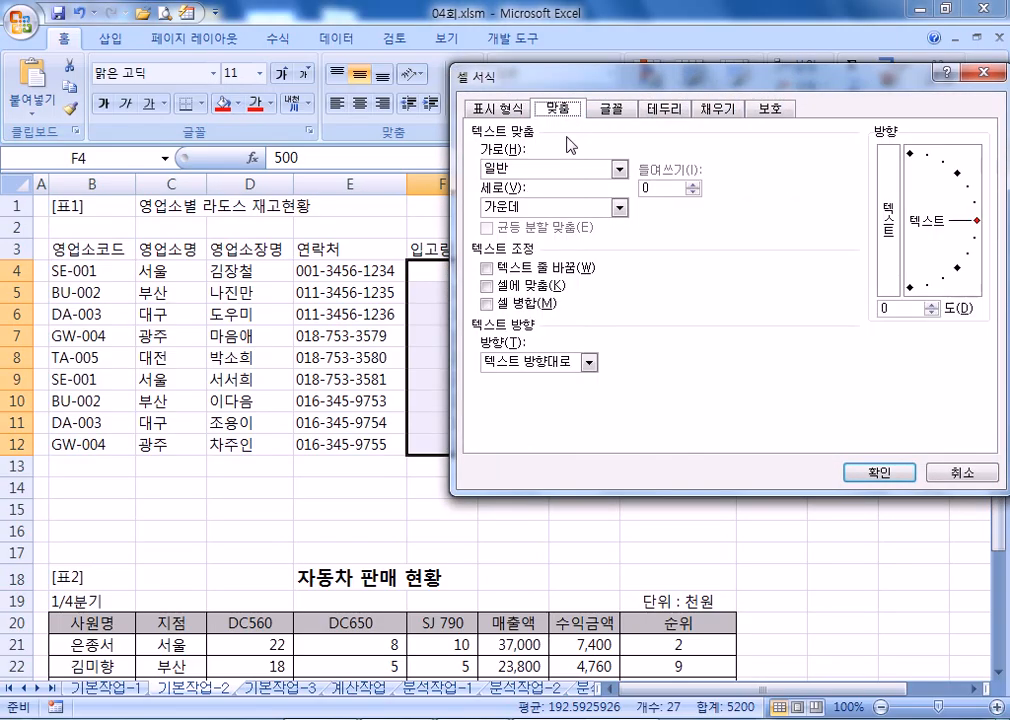
left_click(617, 170)
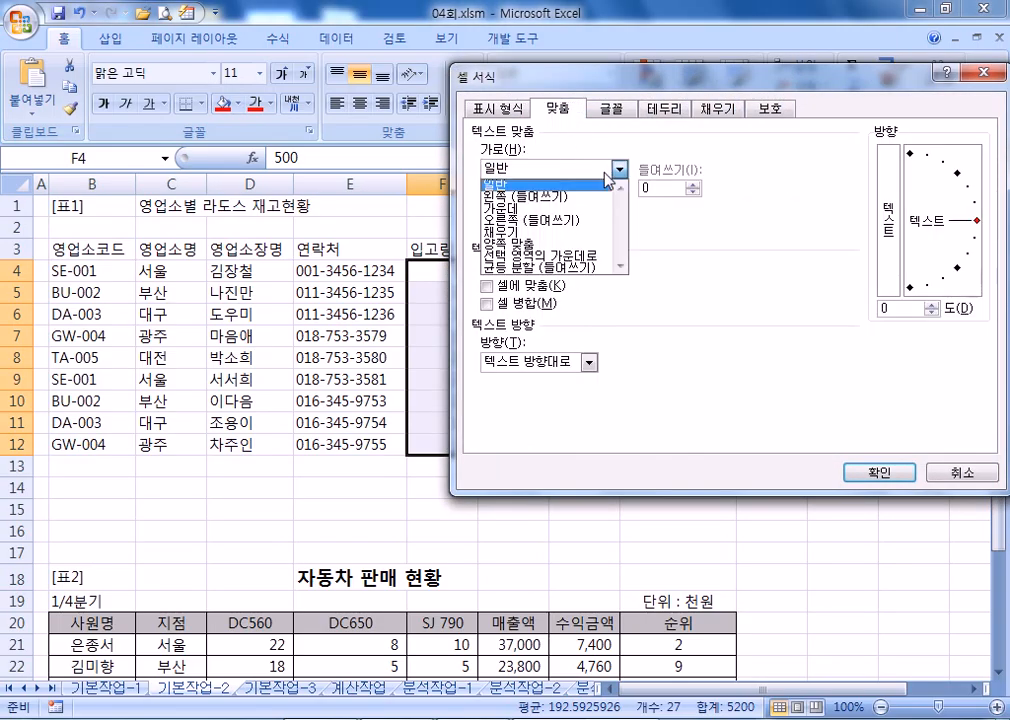
left_click(577, 221)
left_click(530, 170)
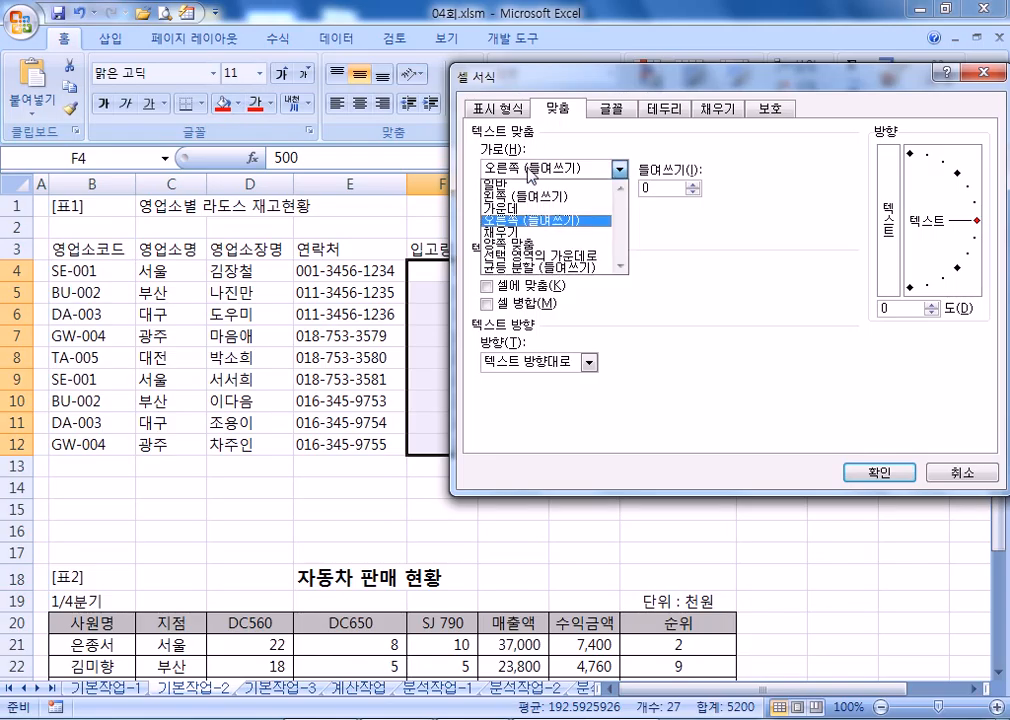
left_click(525, 223)
left_click(693, 186)
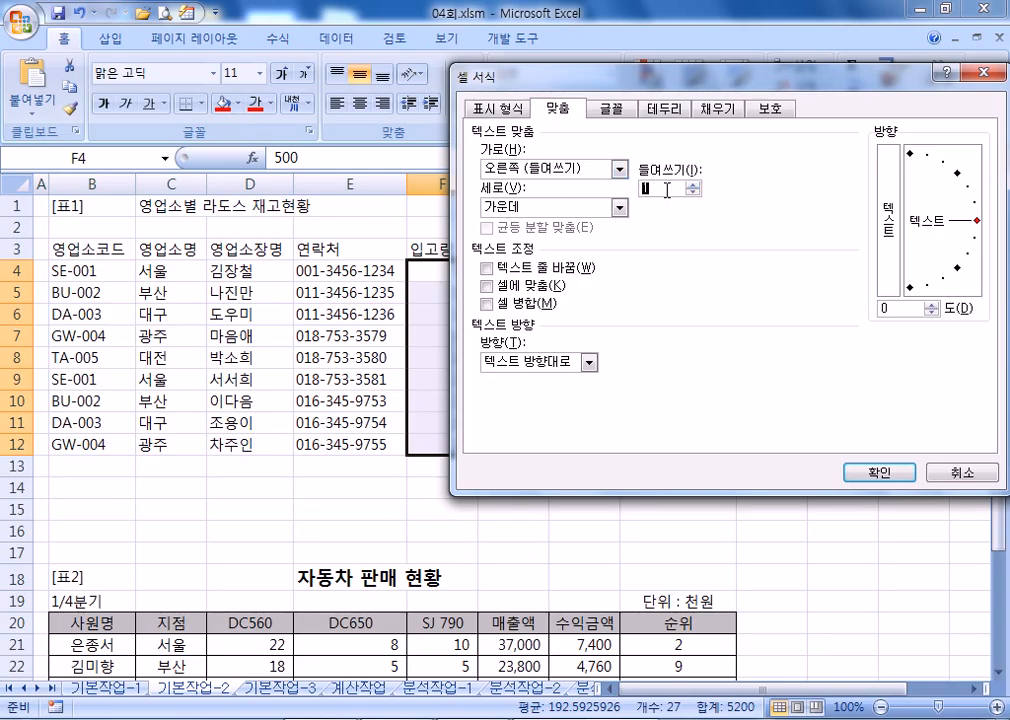
left_click(850, 474)
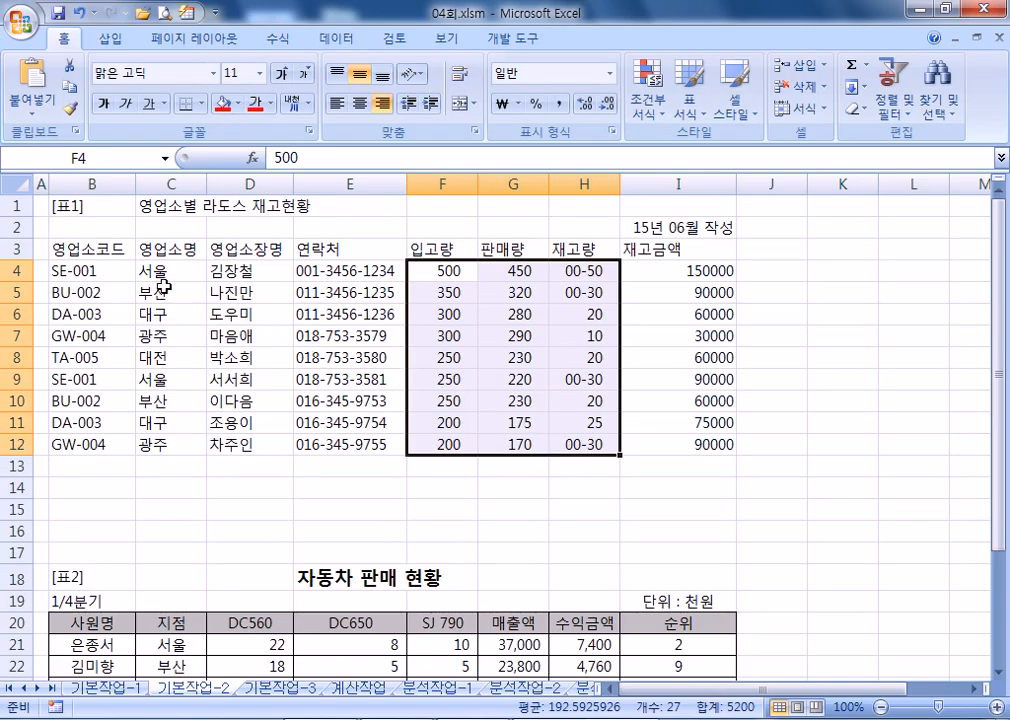
left_click_drag(79, 247, 650, 250)
Centre the header row B3:I3 and the entries in B4:E12
left_click(360, 103)
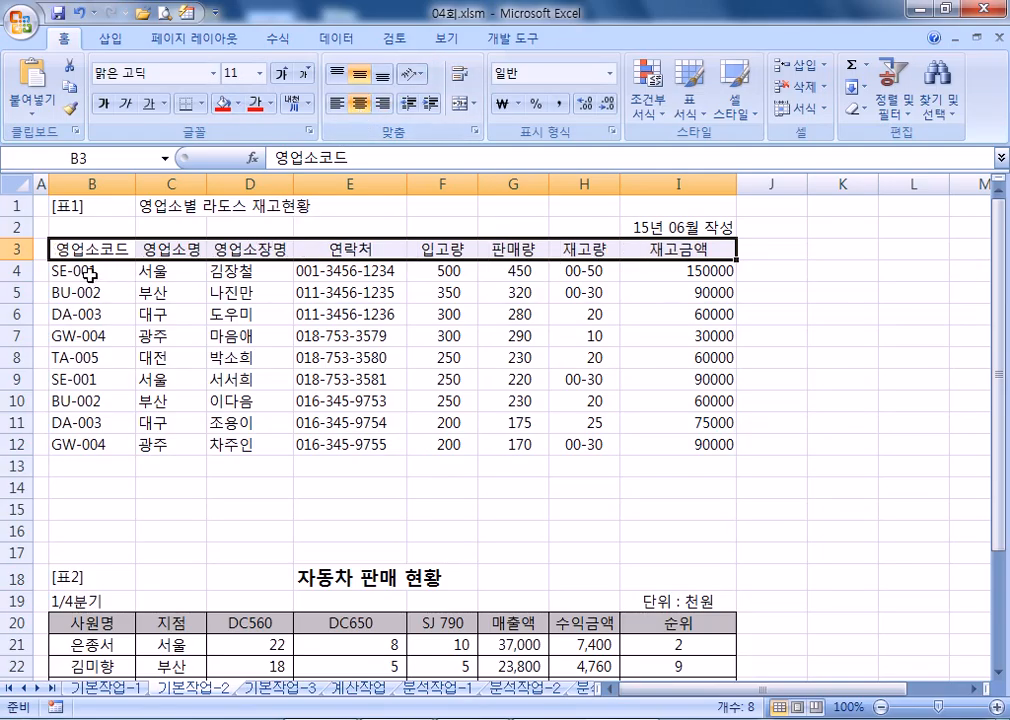
left_click_drag(90, 270, 90, 445)
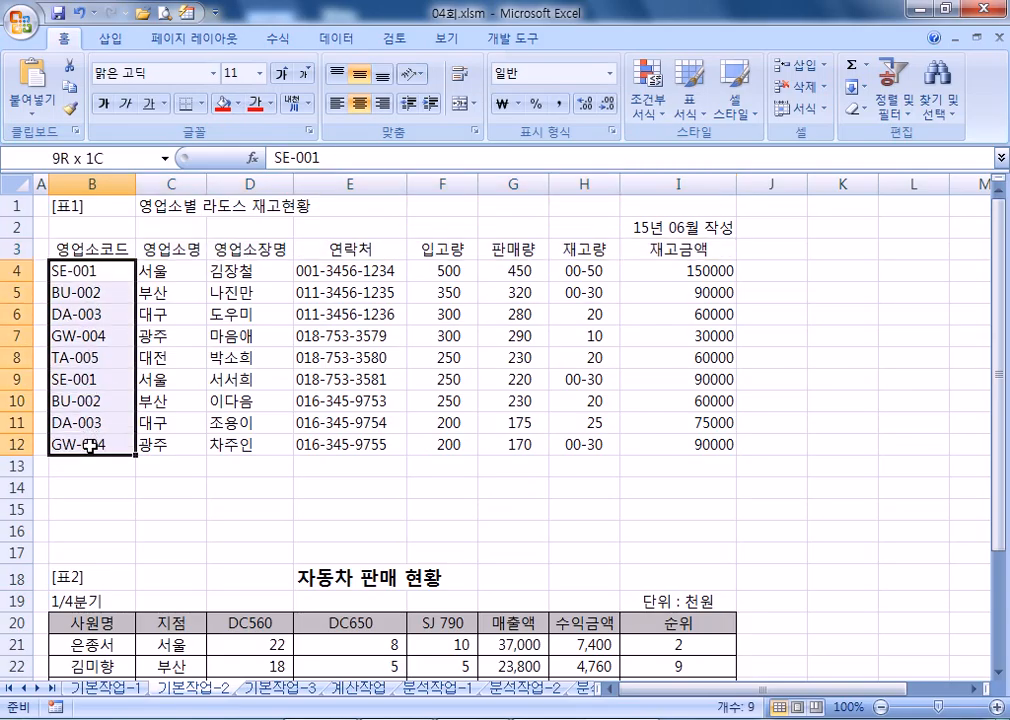
left_click_drag(90, 445, 370, 433)
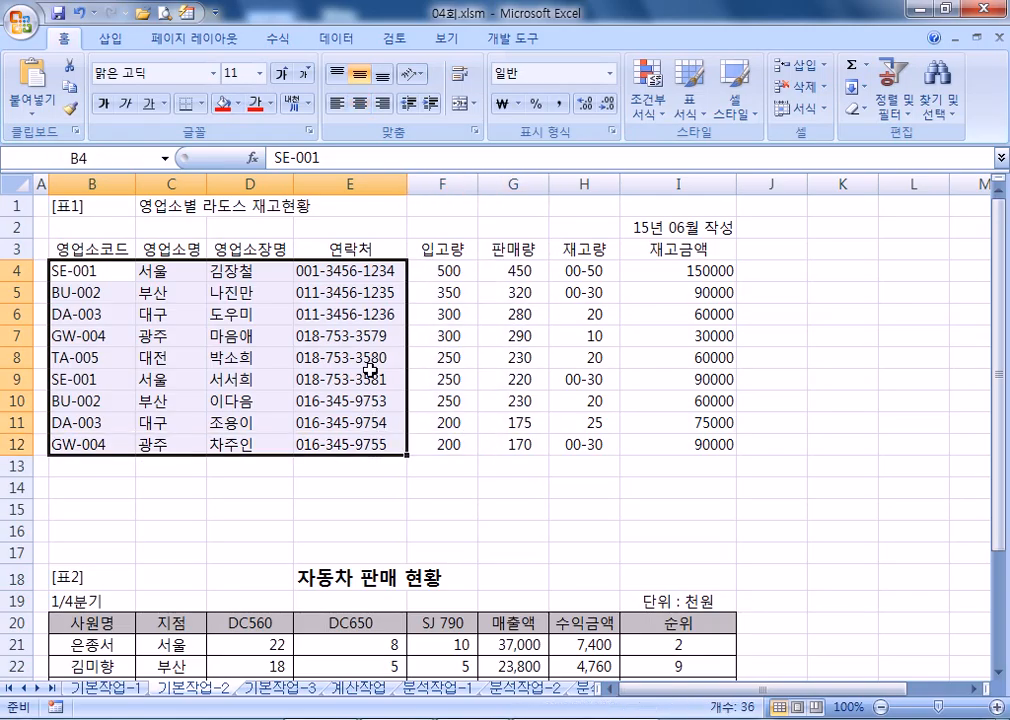
left_click(360, 103)
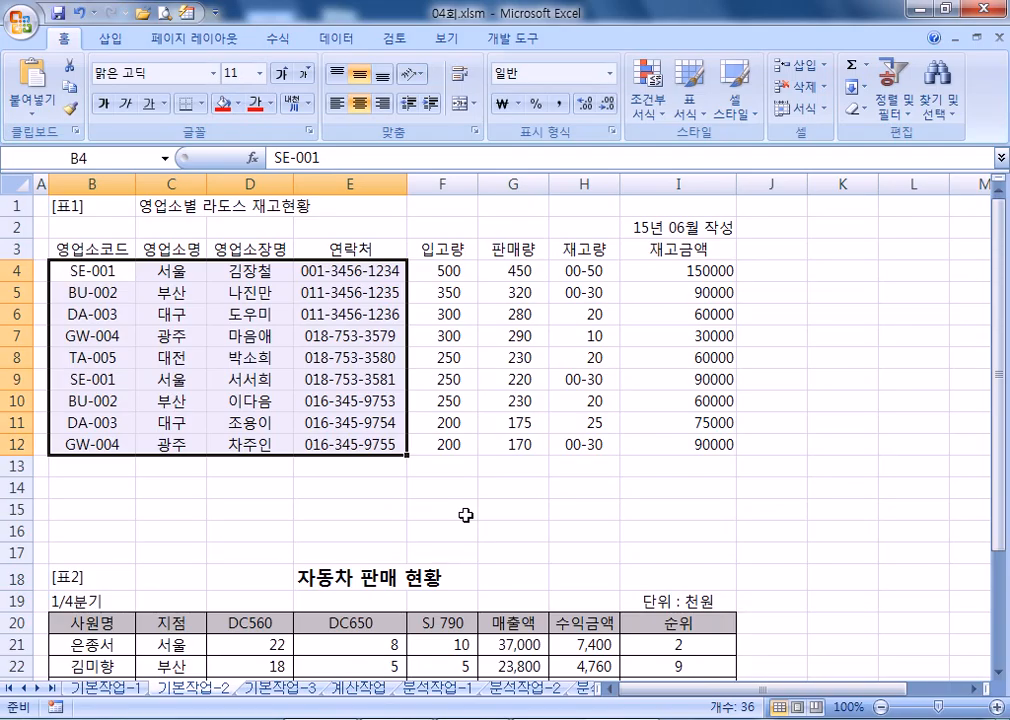
left_click_drag(655, 269, 655, 438)
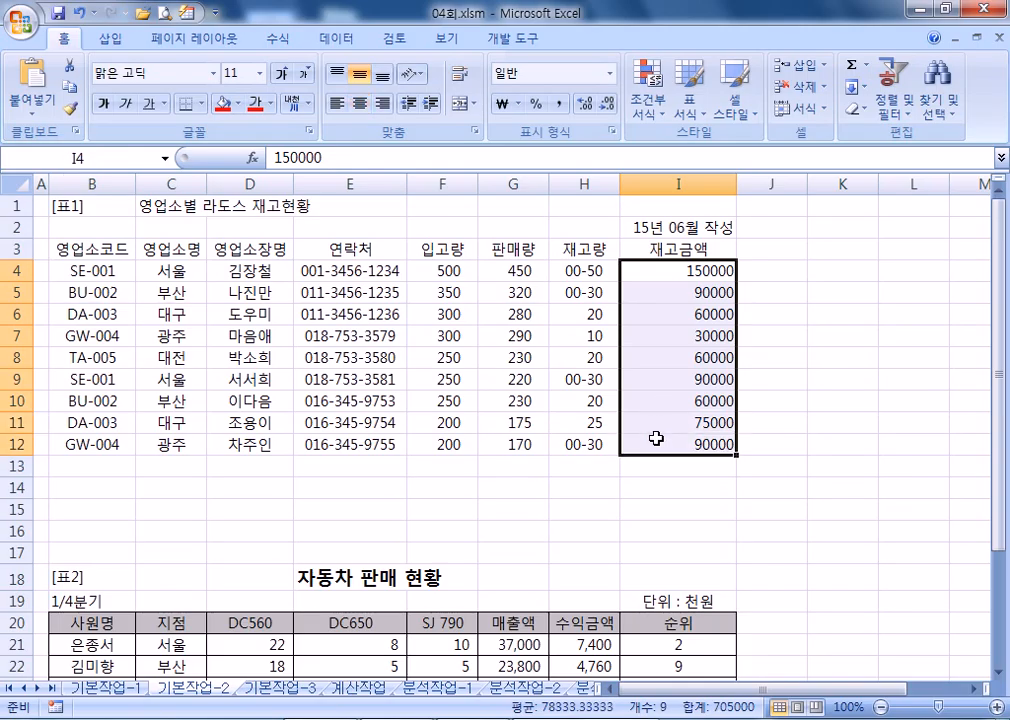
Format the 재고금액 cells I4:I12 as Accounting with no currency symbol
key("ctrl+1")
left_click(497, 108)
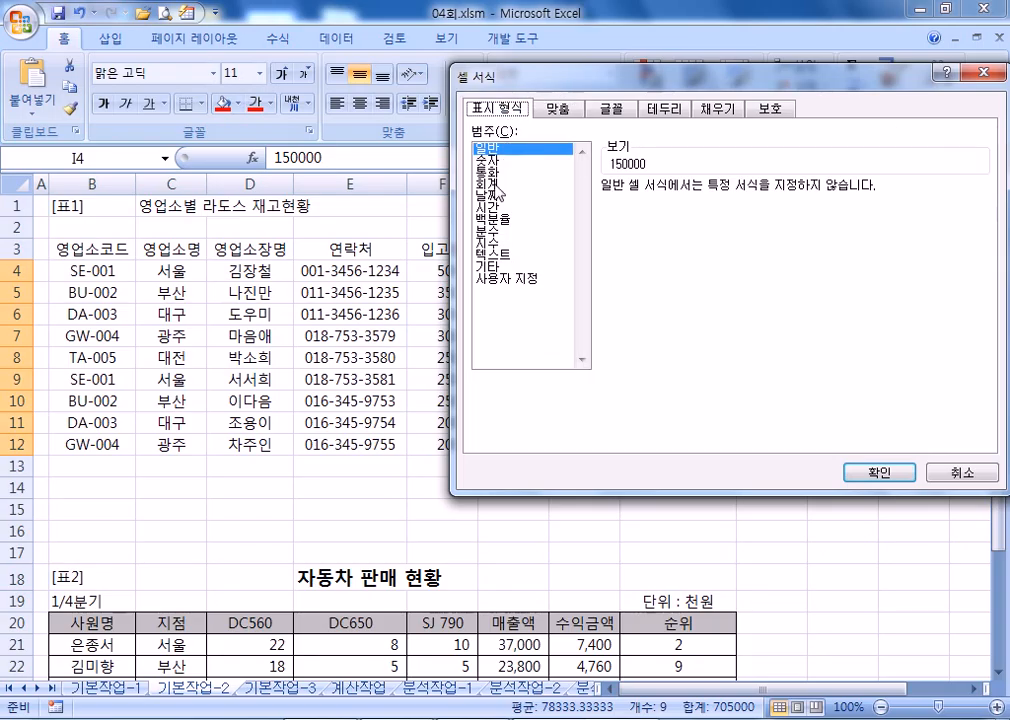
left_click(500, 184)
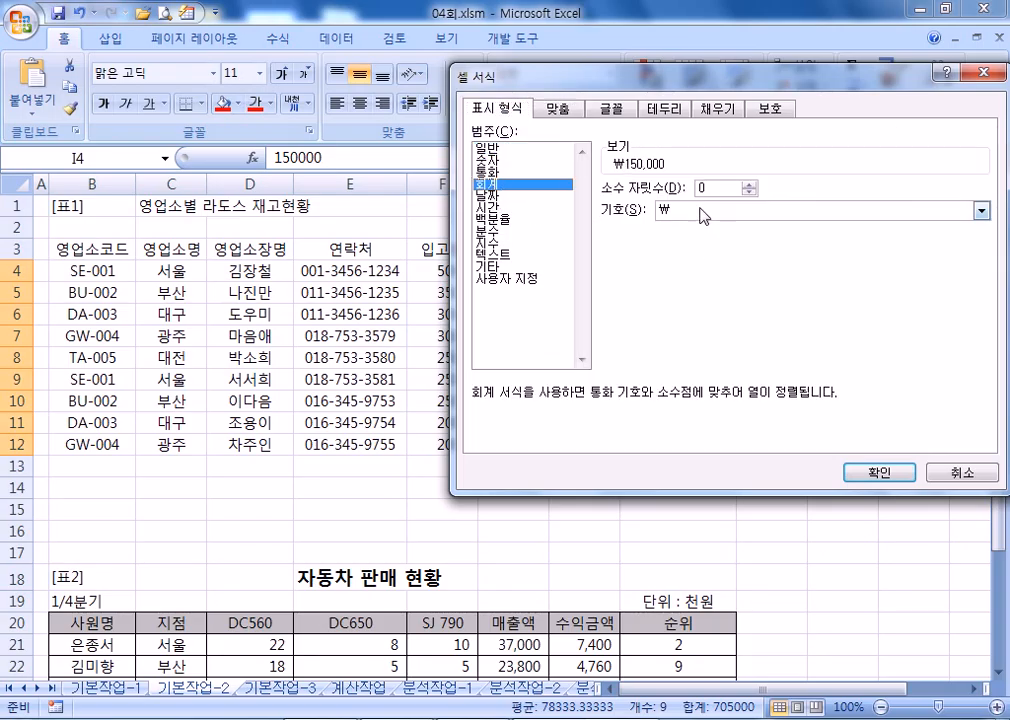
left_click(703, 217)
left_click(686, 228)
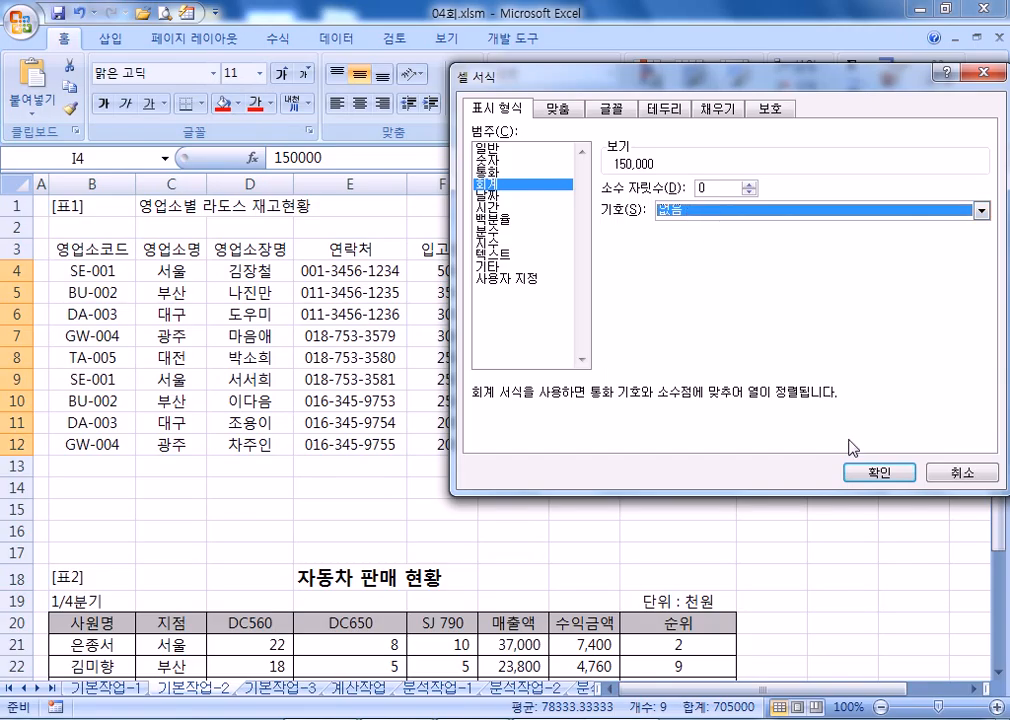
left_click(866, 471)
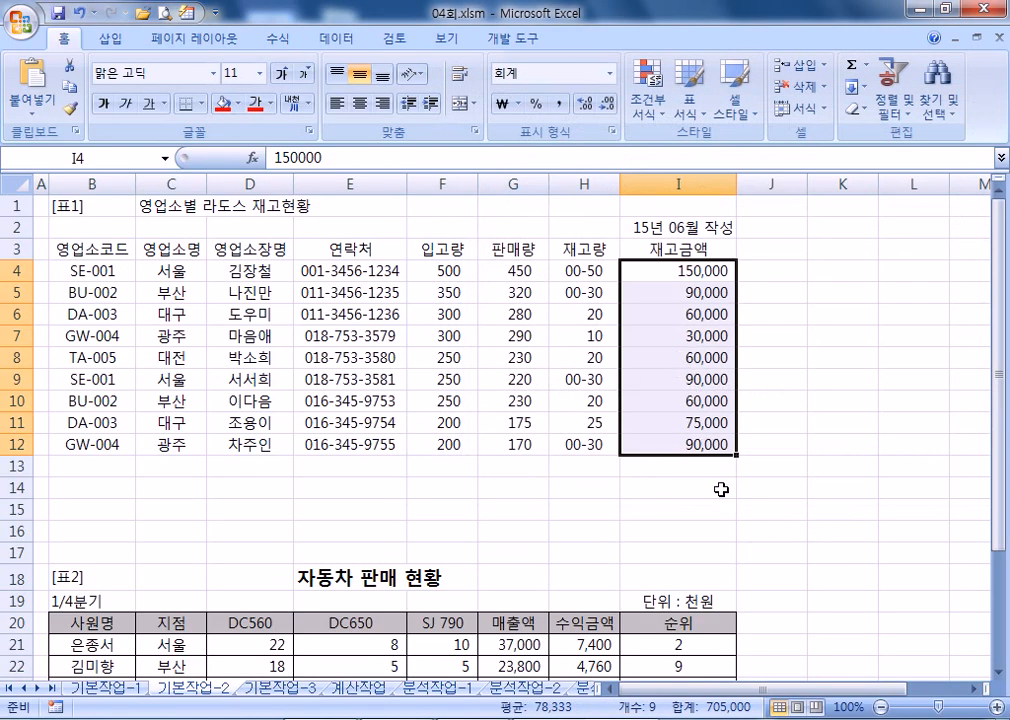
left_click(520, 105)
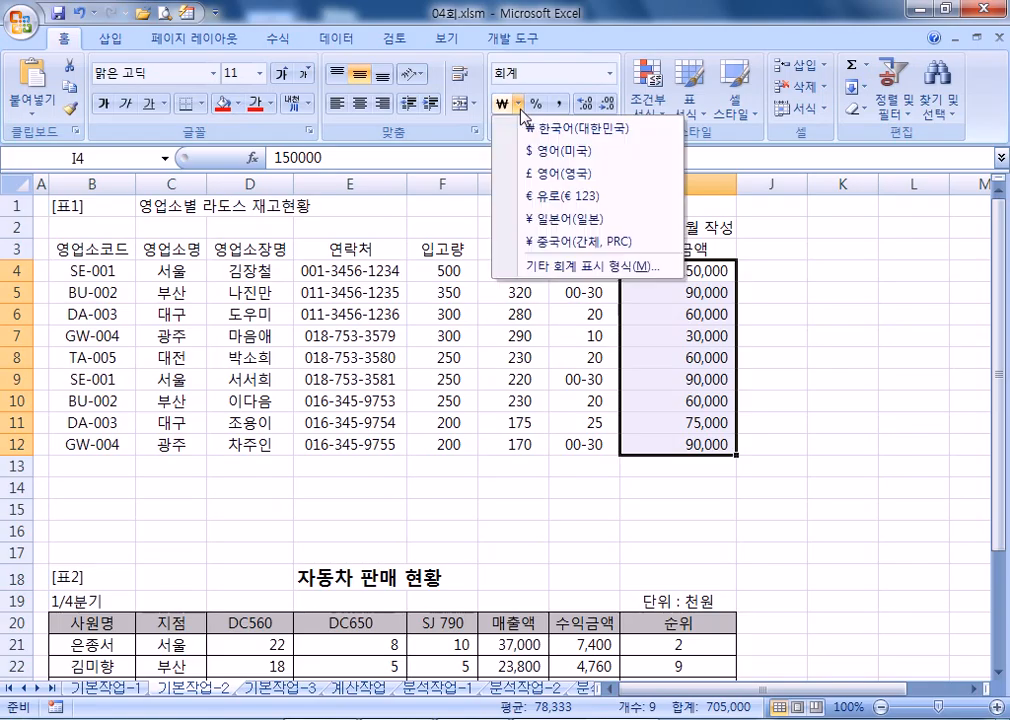
left_click(609, 73)
left_click(841, 268)
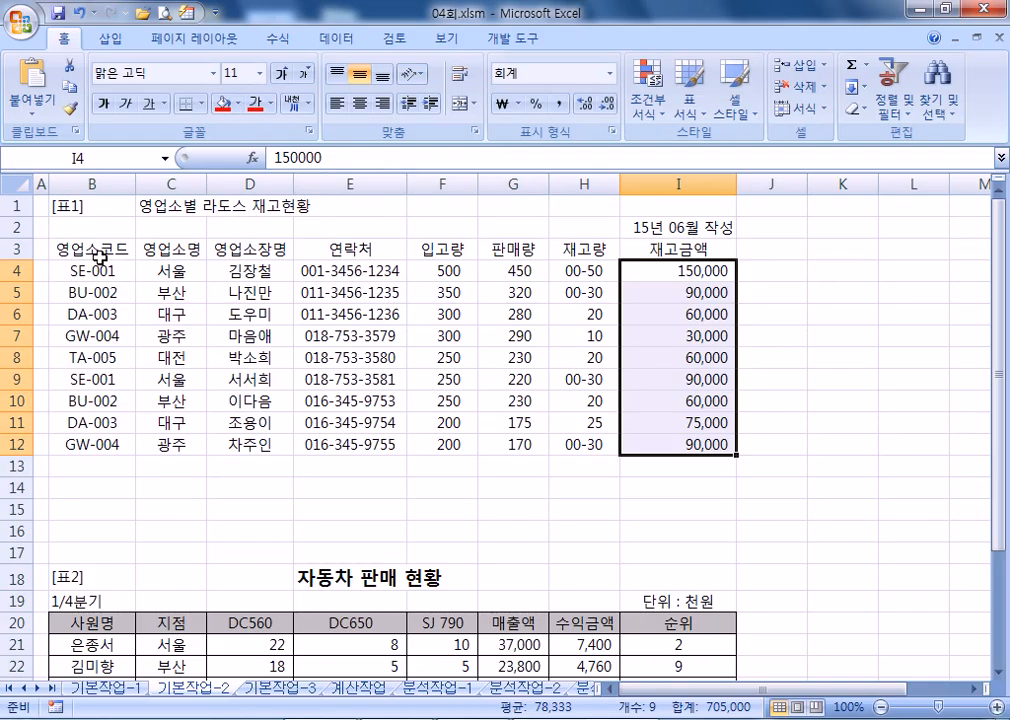
Give B3:I12 a red outline and red inner borders through Format Cells
left_click_drag(100, 256, 664, 447)
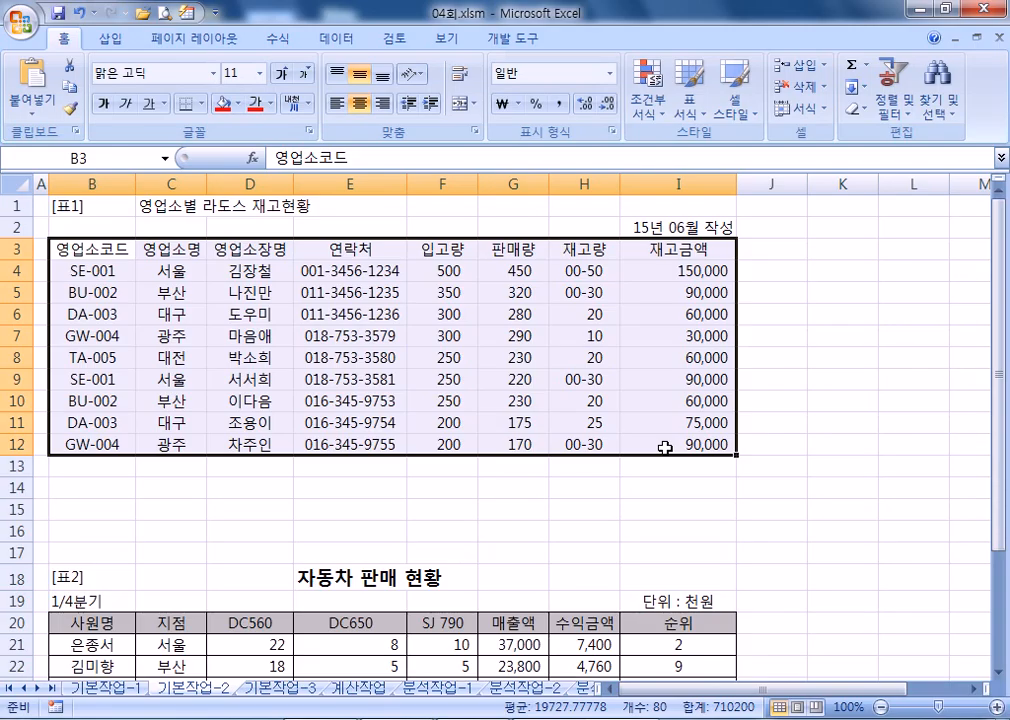
key("ctrl+1")
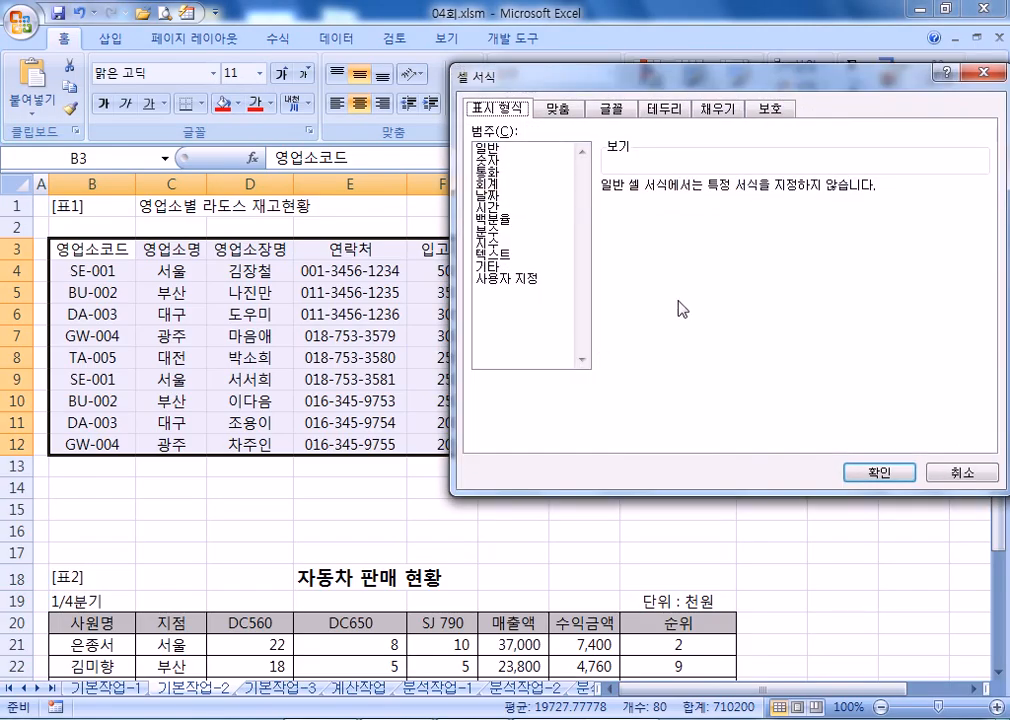
left_click(652, 110)
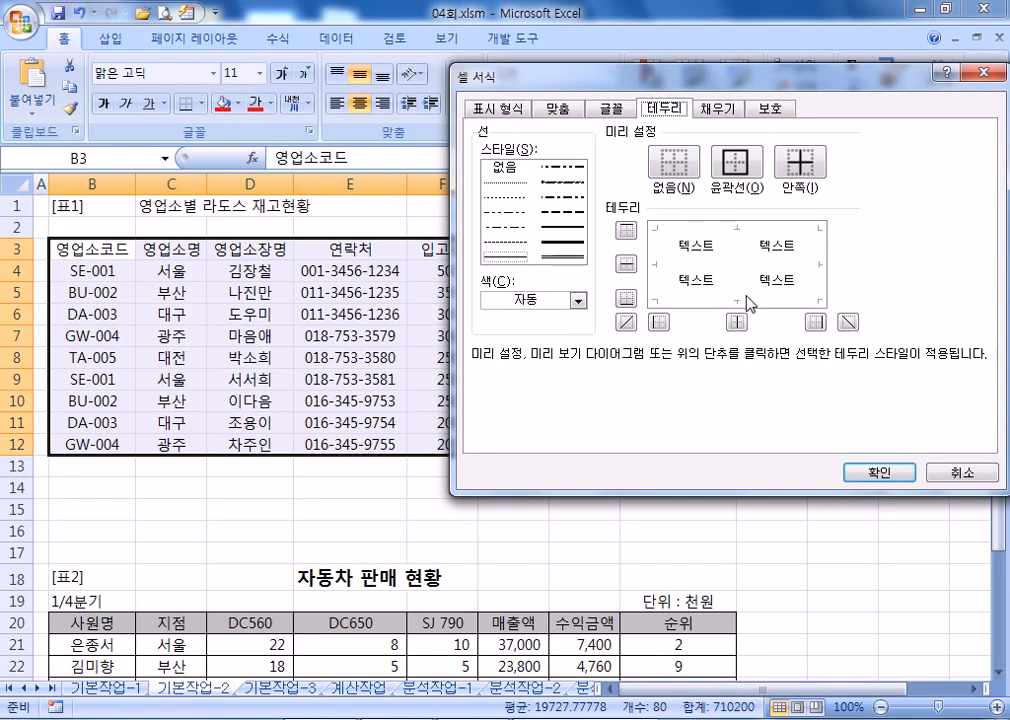
left_click(545, 309)
left_click(509, 474)
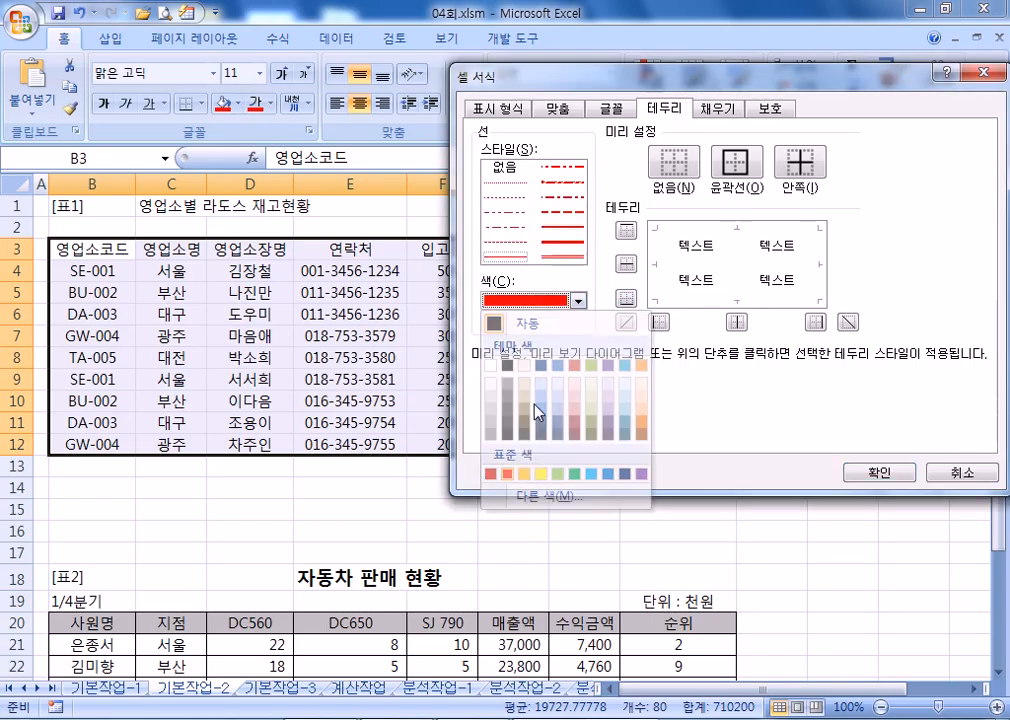
left_click(736, 172)
left_click(799, 160)
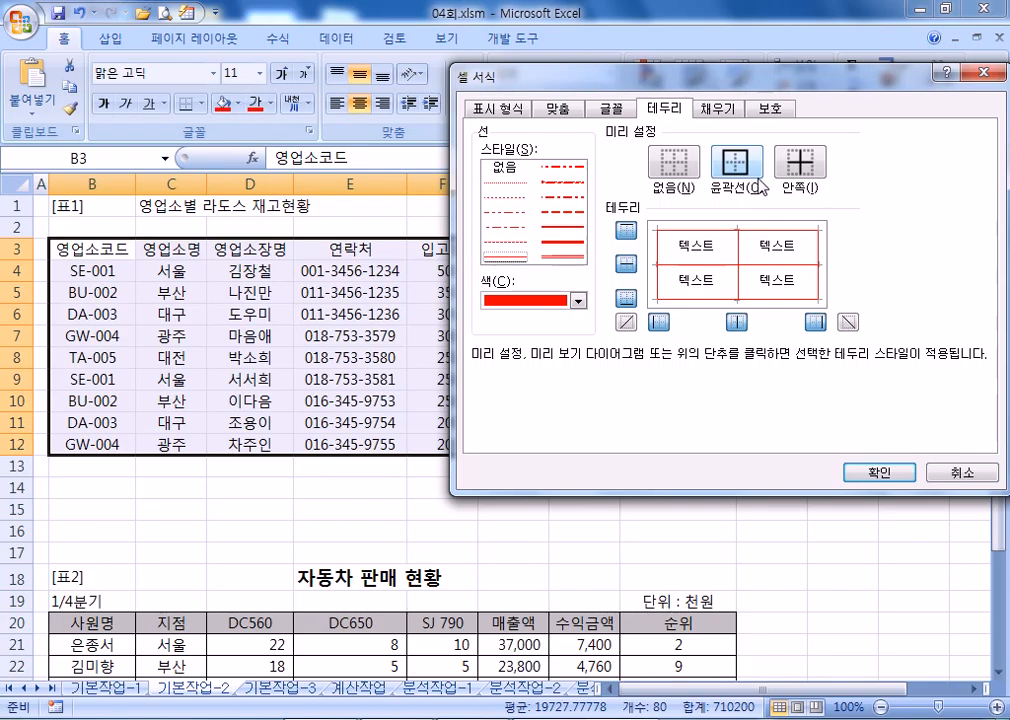
left_click(860, 474)
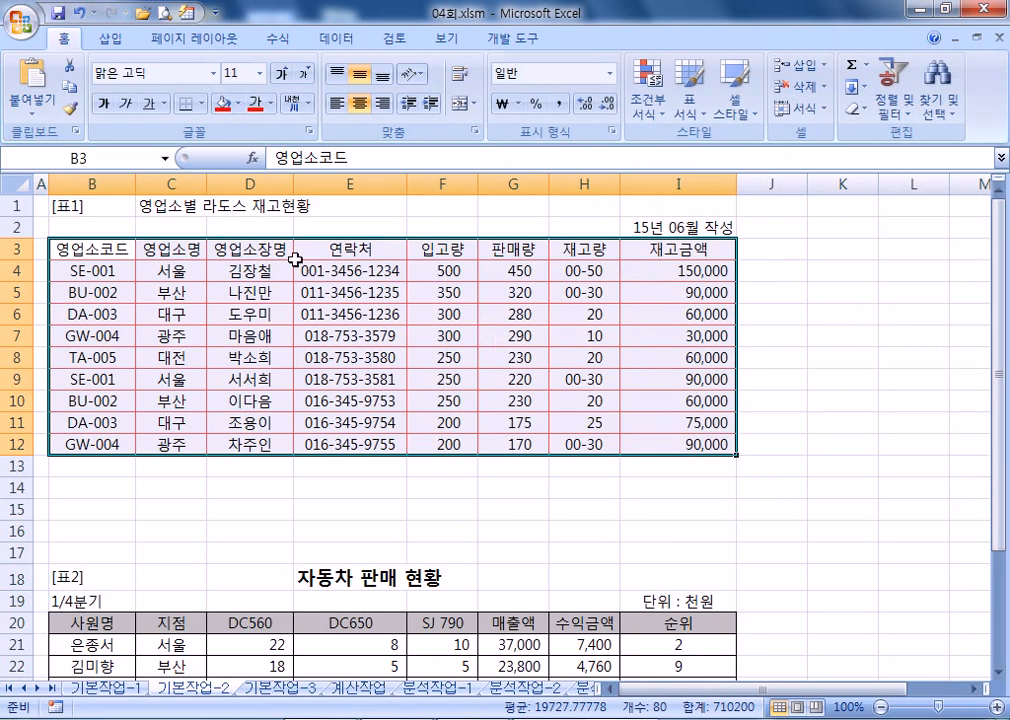
Apply All Borders to every cell of the inventory table B3:I12
left_click(201, 104)
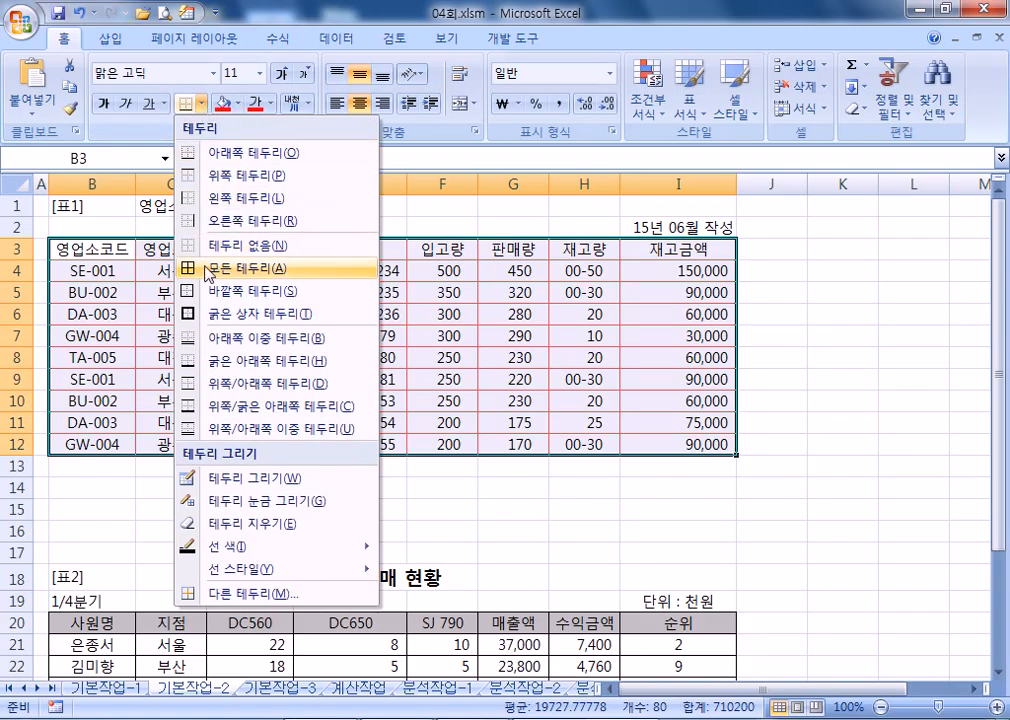
left_click(212, 266)
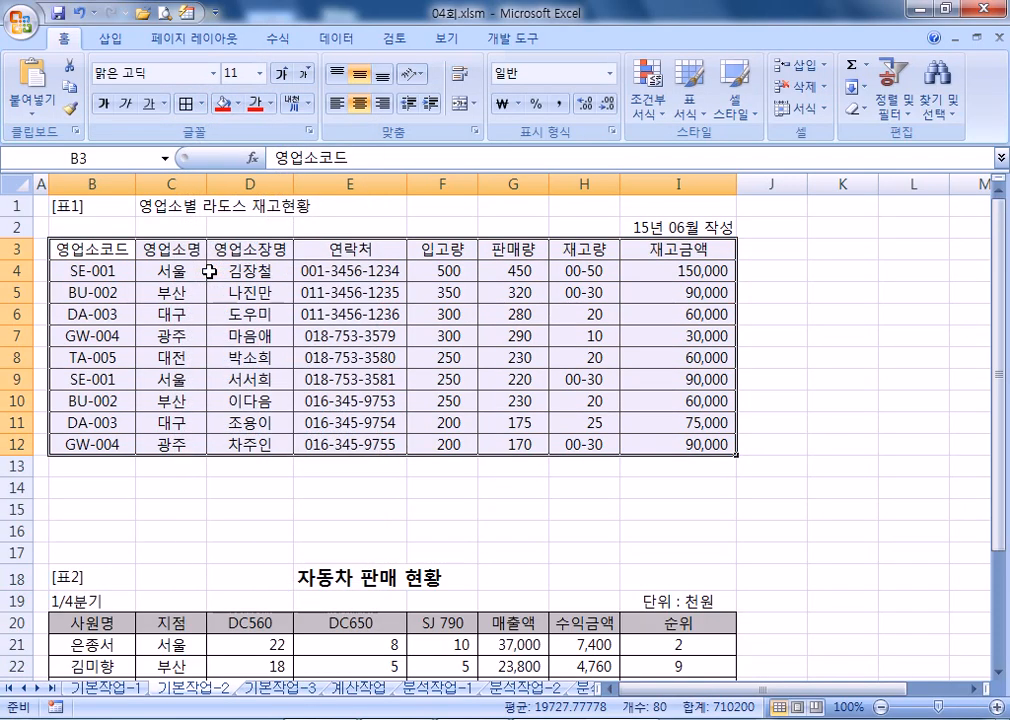
left_click(201, 104)
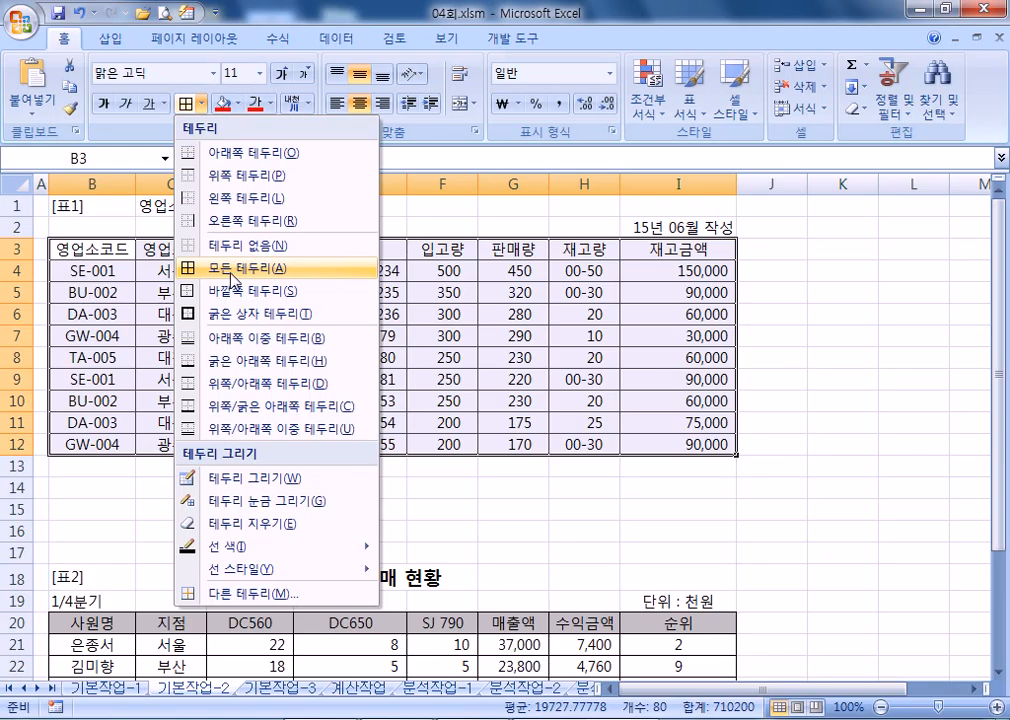
left_click(257, 596)
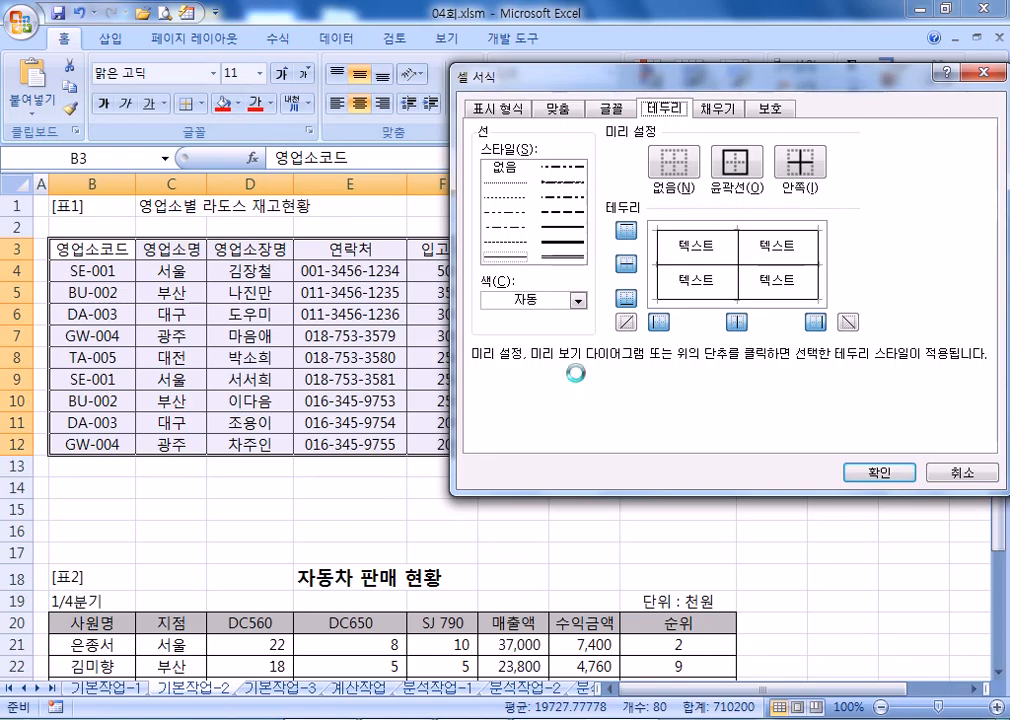
key("Escape")
Reapply red outline and inner borders to the table in Format Cells
key("ctrl+1")
left_click(578, 300)
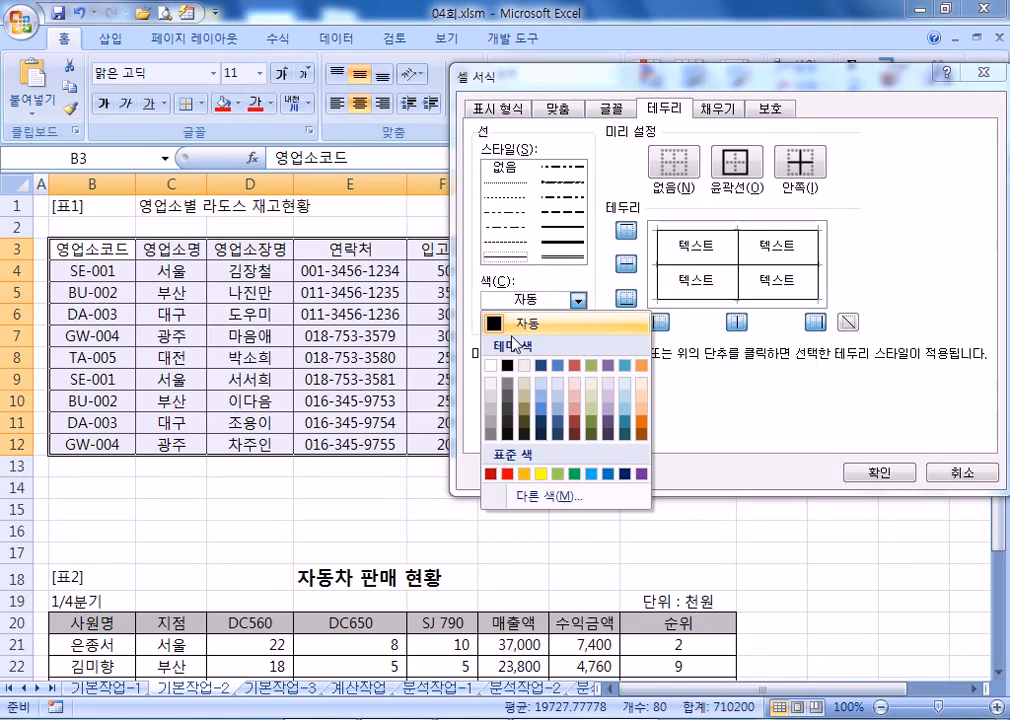
left_click(508, 474)
left_click(737, 162)
left_click(803, 166)
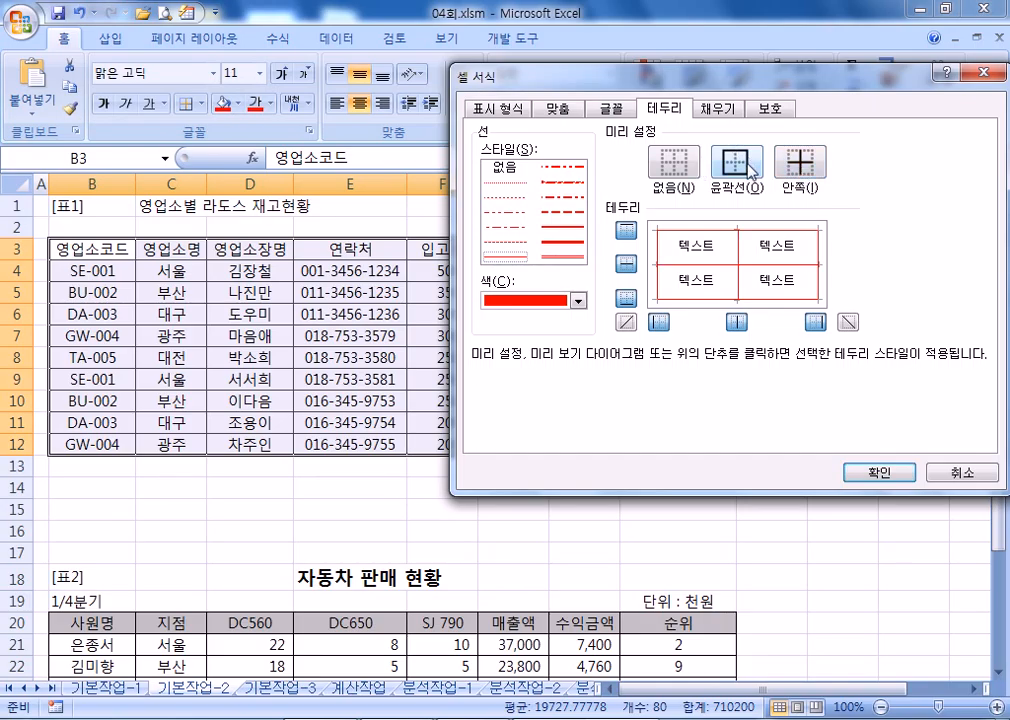
left_click(879, 471)
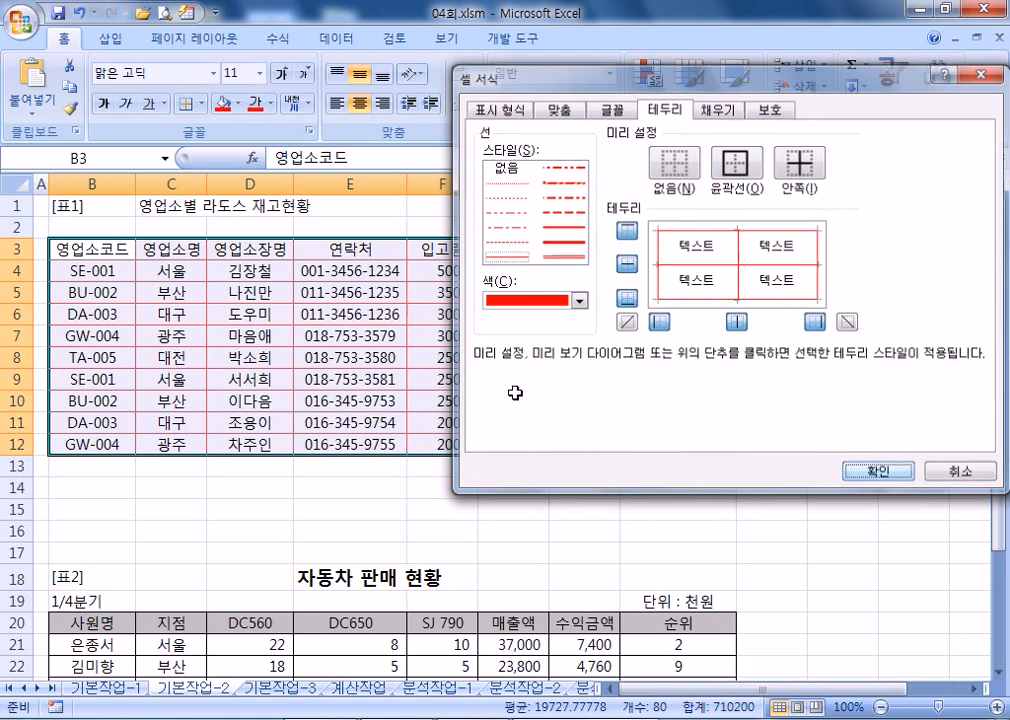
left_click(865, 481)
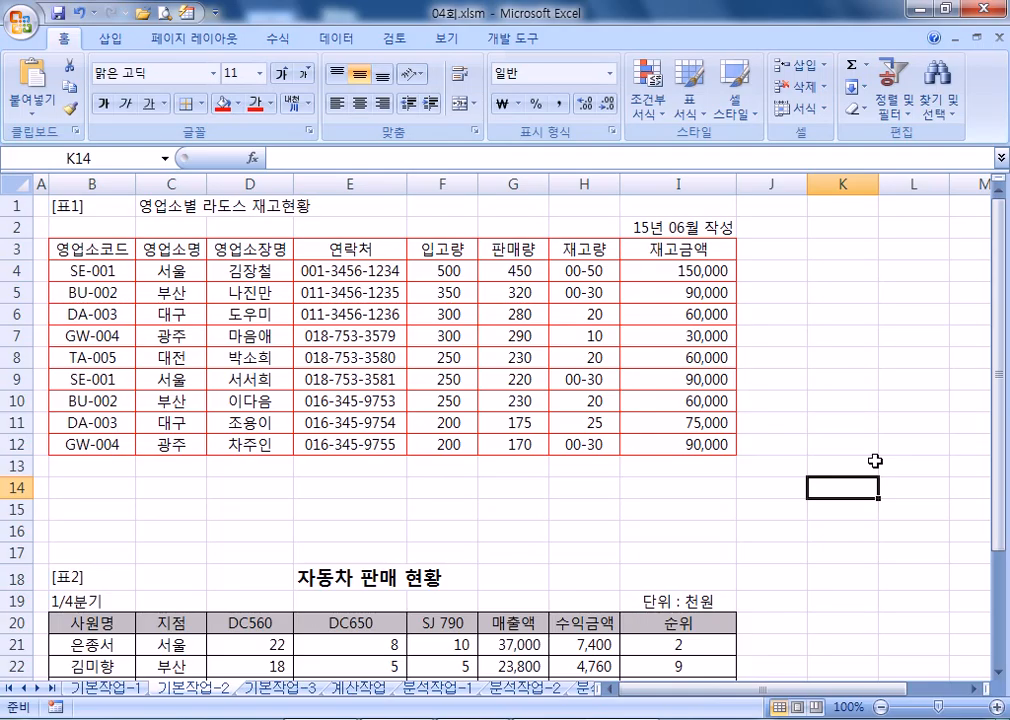
scroll(628, 433, "down", 2)
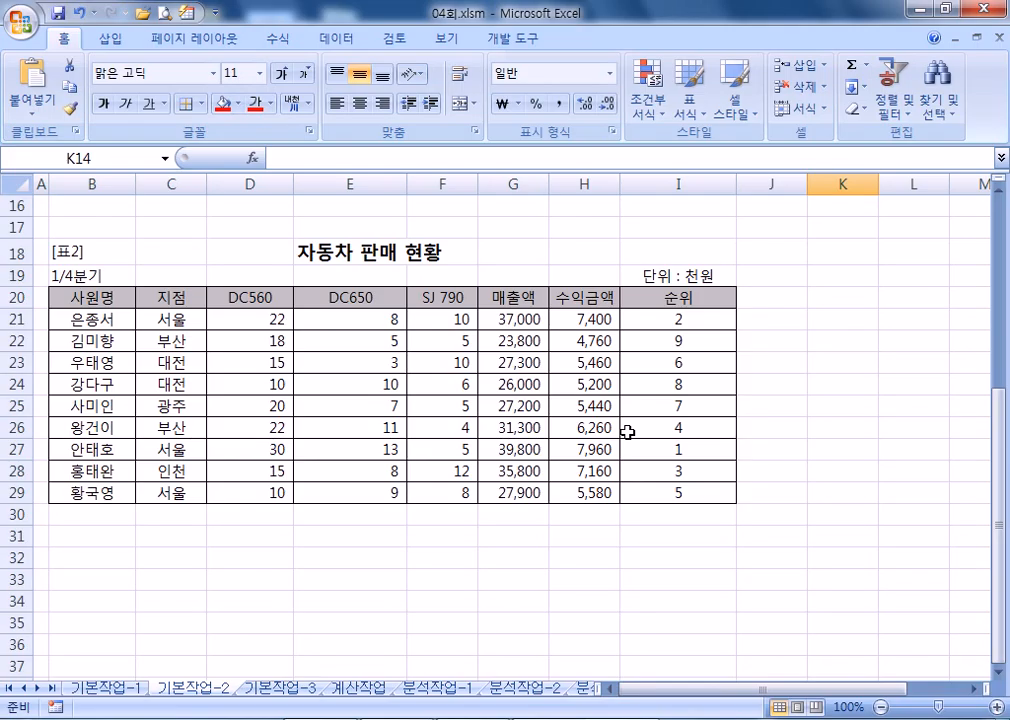
Start a new conditional formatting rule on H21:H29 for the Top 5 values by count
left_click_drag(577, 320, 580, 487)
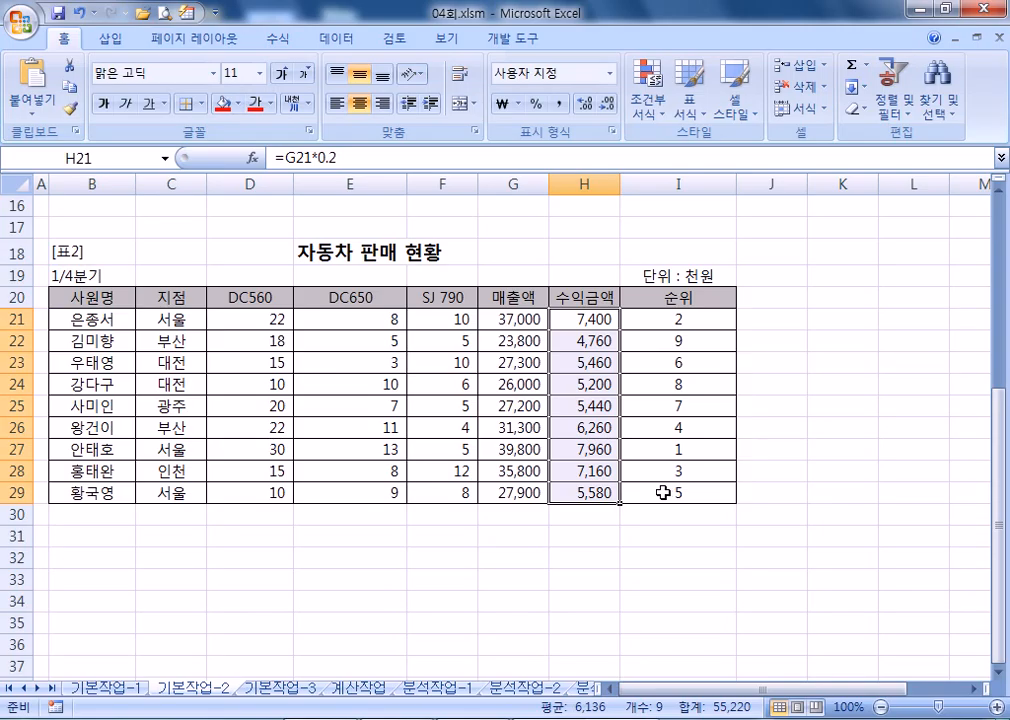
left_click(645, 110)
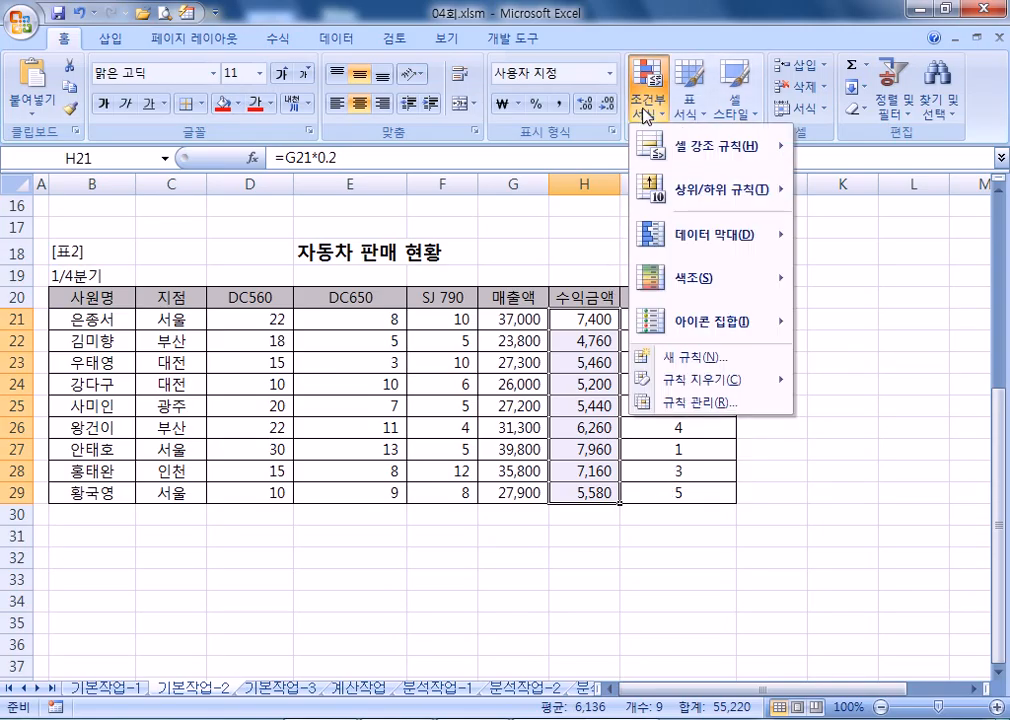
left_click(727, 357)
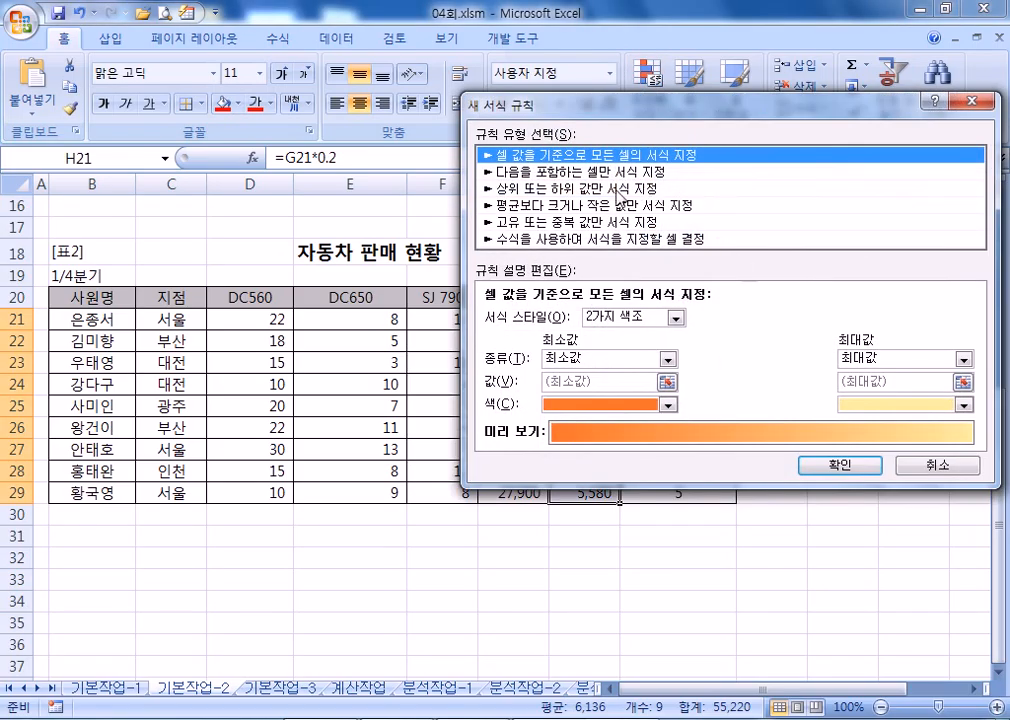
left_click(558, 188)
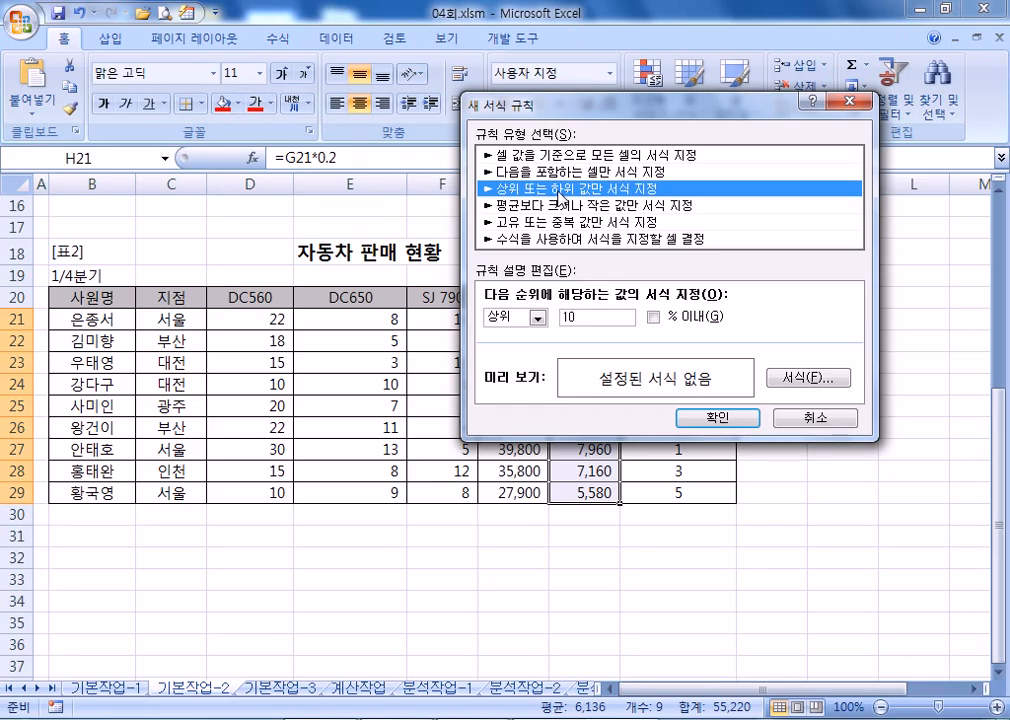
left_click_drag(592, 318, 548, 318)
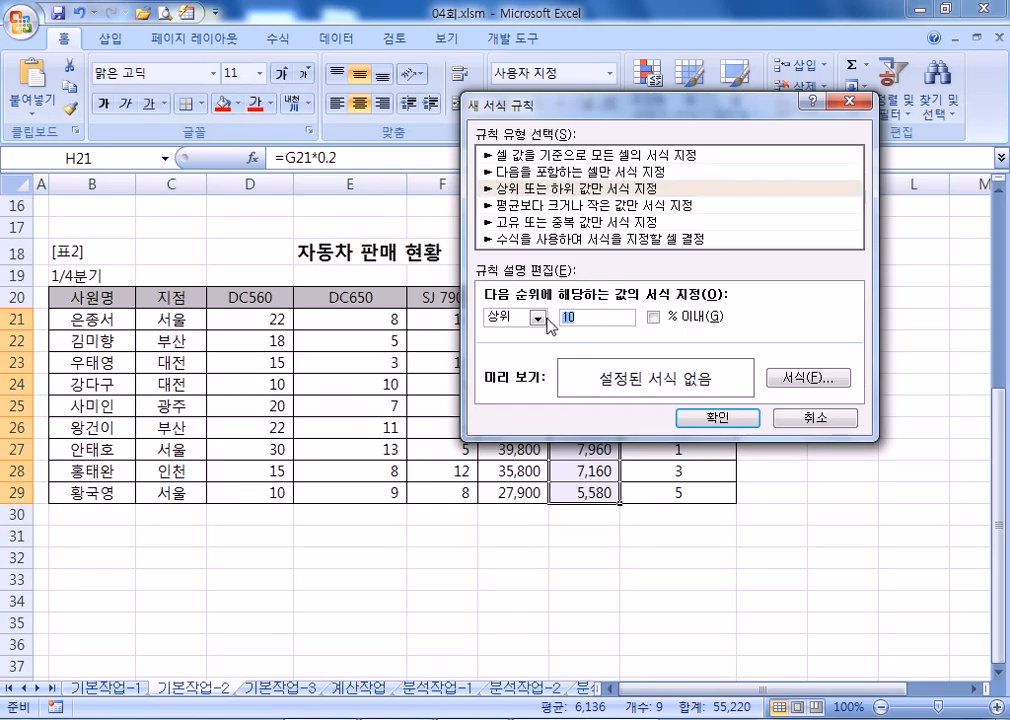
type("5")
left_click(654, 320)
left_click(654, 320)
left_click(655, 320)
left_click(655, 320)
Format the top-5 matches bold italic with a double underline and apply the rule
left_click(806, 378)
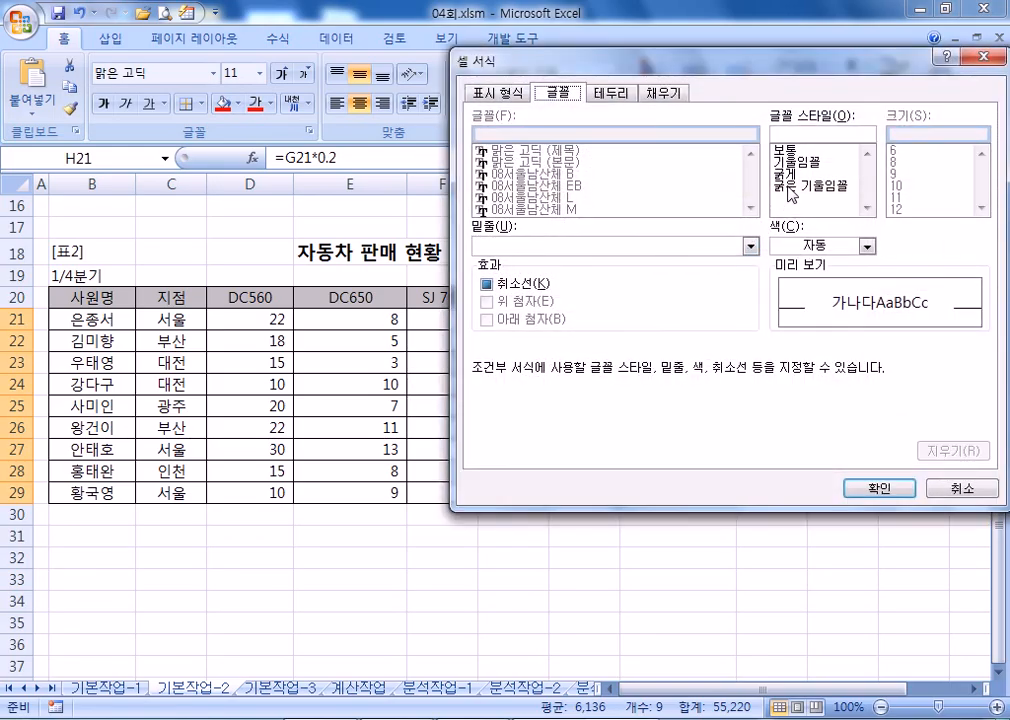
left_click(790, 186)
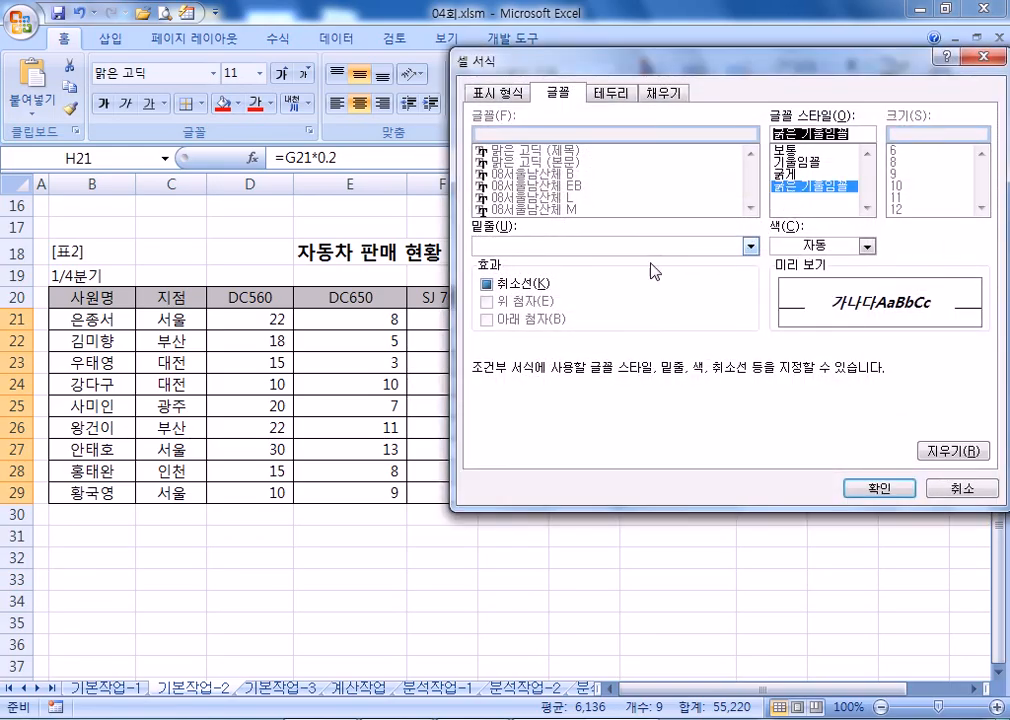
left_click(534, 246)
left_click(533, 282)
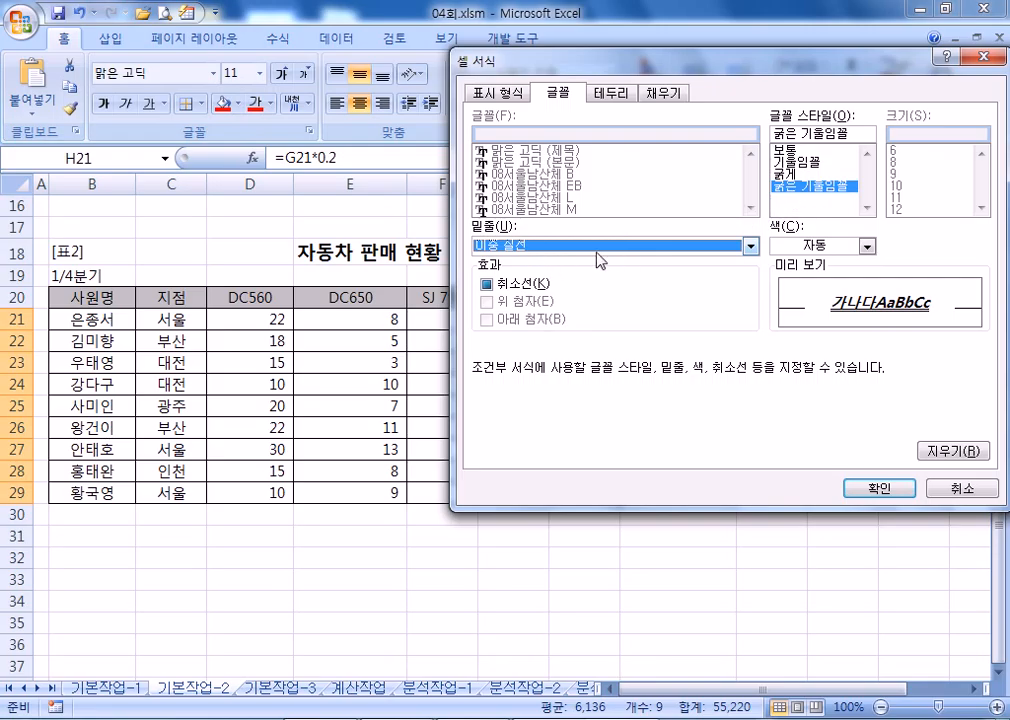
left_click(870, 490)
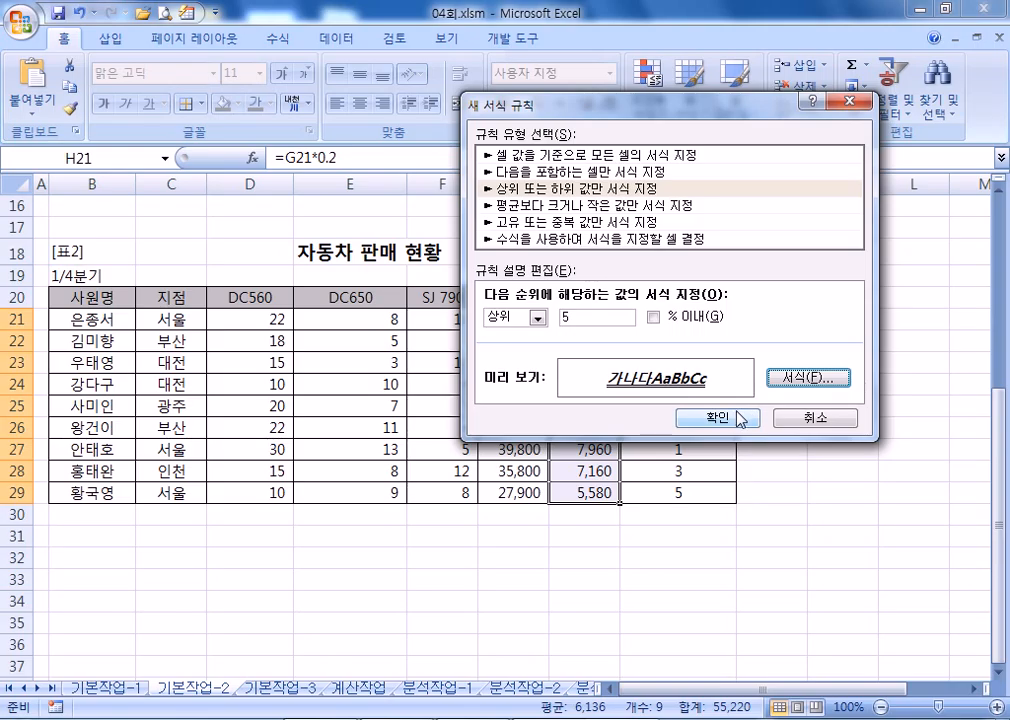
left_click(741, 418)
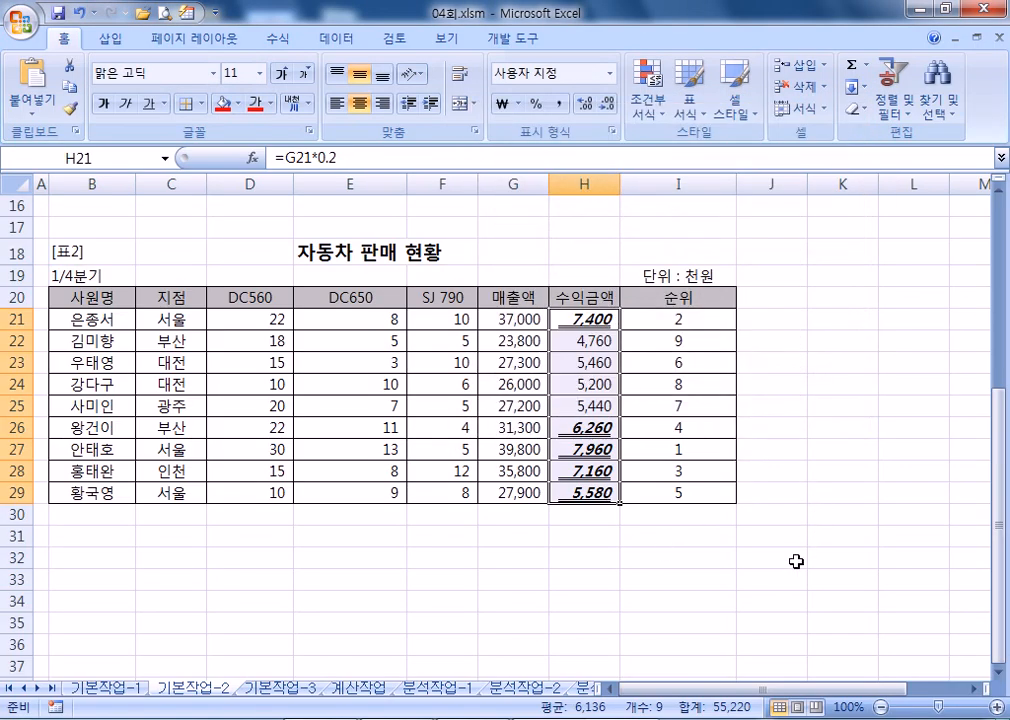
Inspect the formulas in G23, H22 and H21 without changing them
left_click(588, 364)
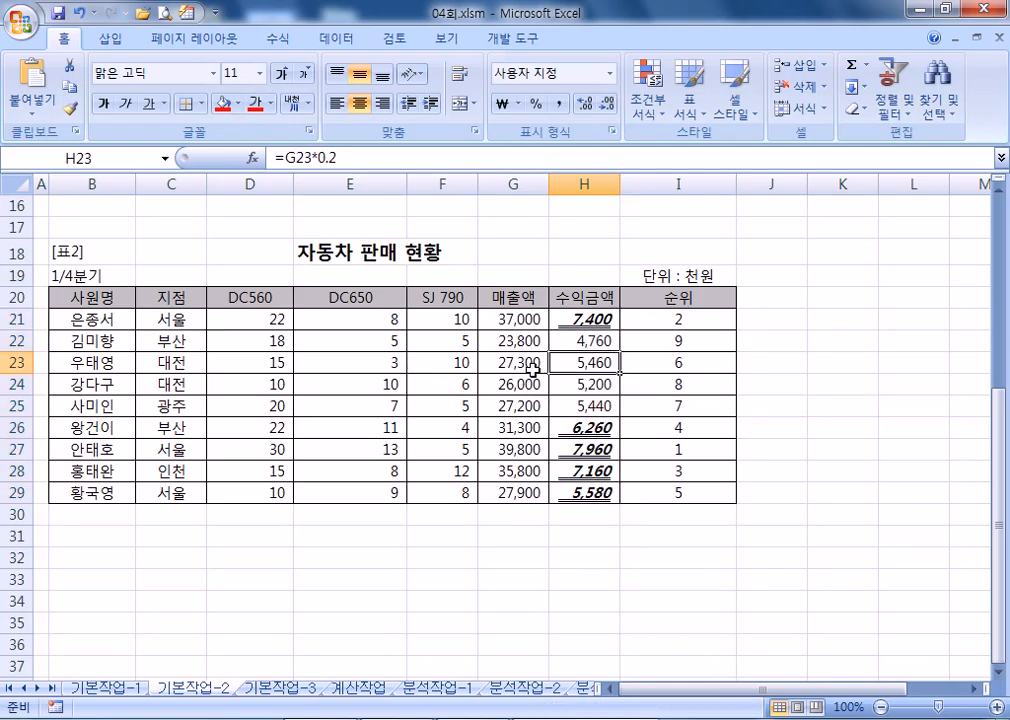
left_click(532, 370)
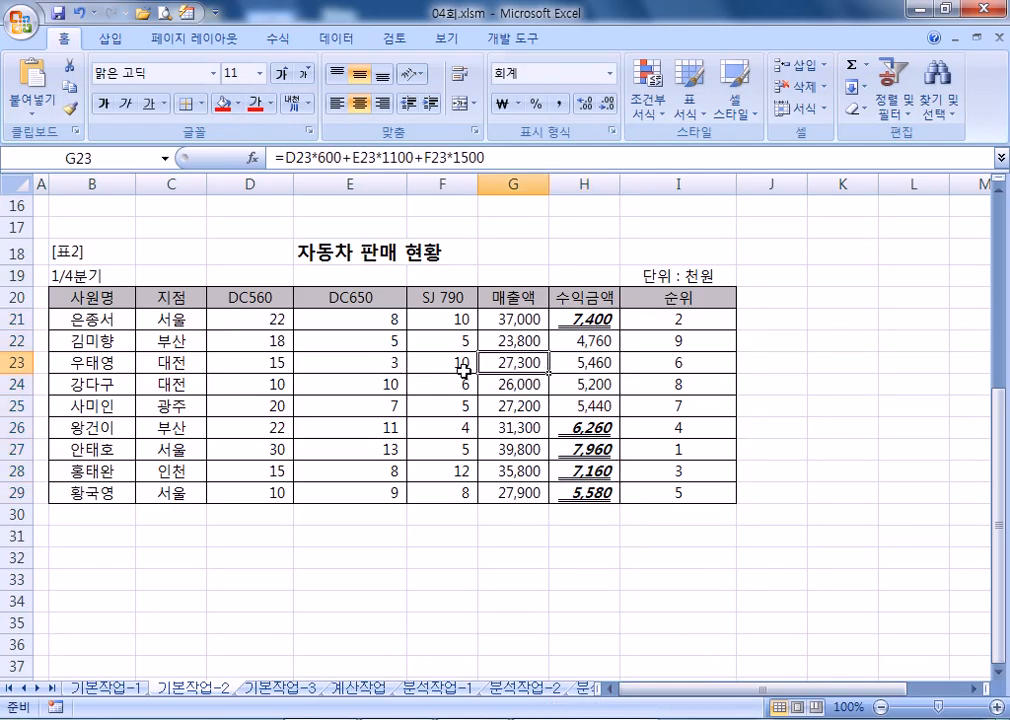
double_click(588, 347)
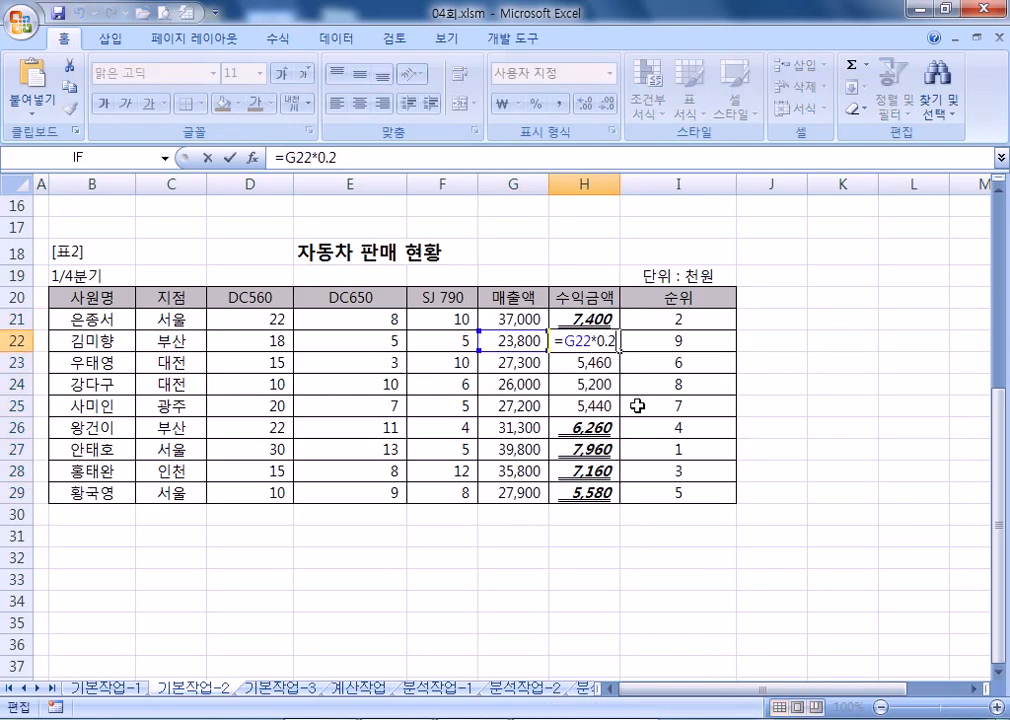
key("Escape")
double_click(592, 319)
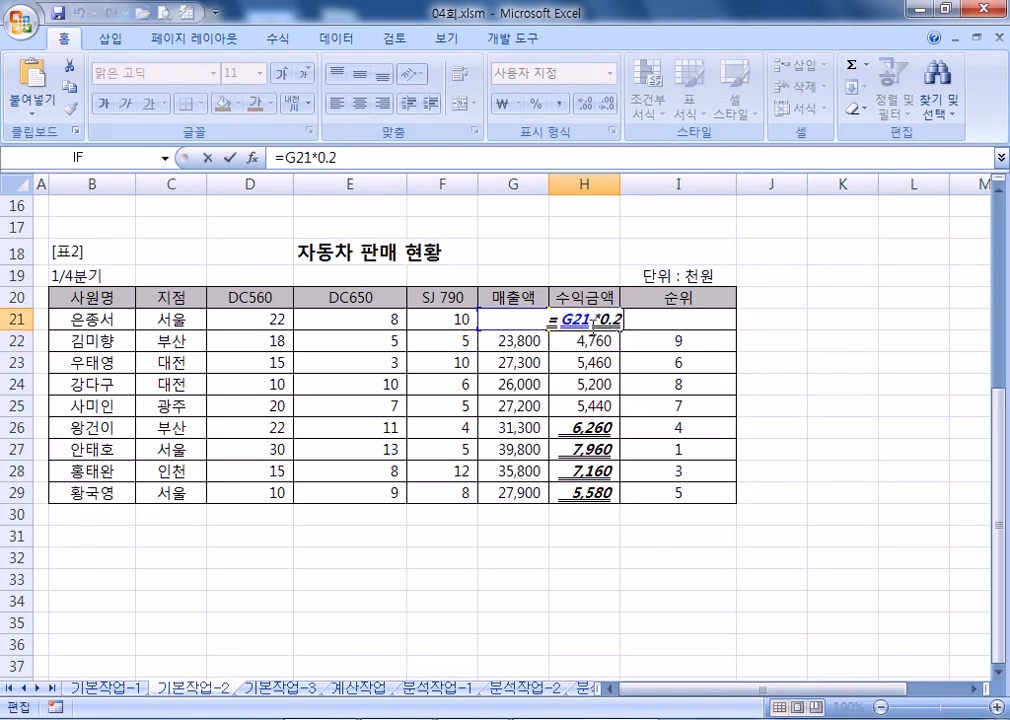
key("Escape")
Test 50000 in G23, then undo it and the existing top-5 formatting
left_click(517, 373)
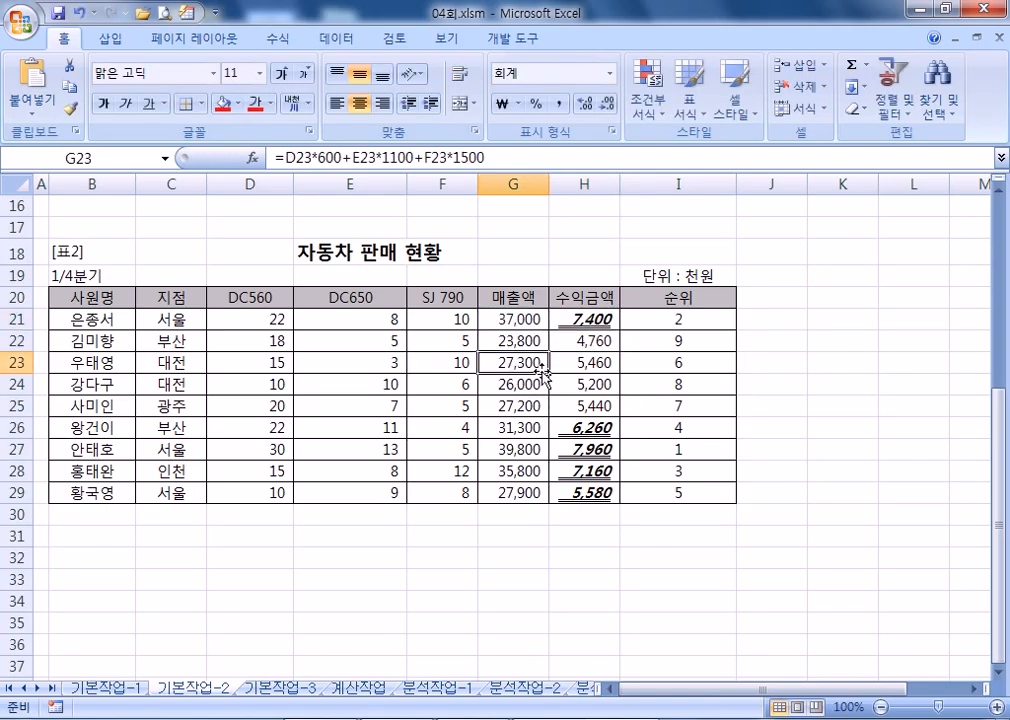
type("50000")
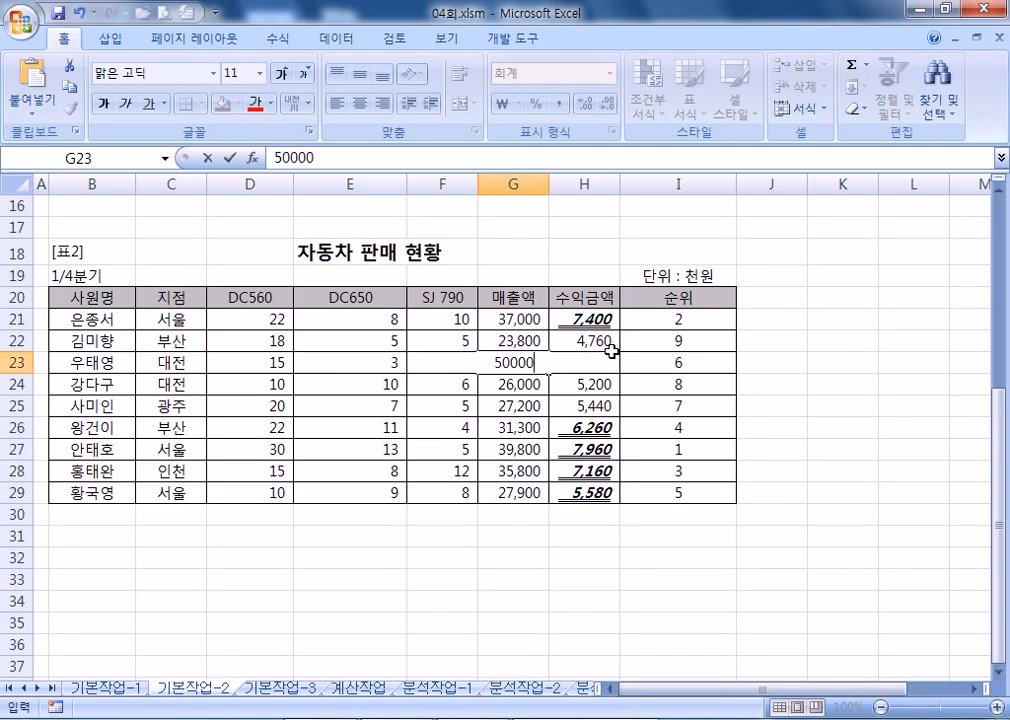
key("Return")
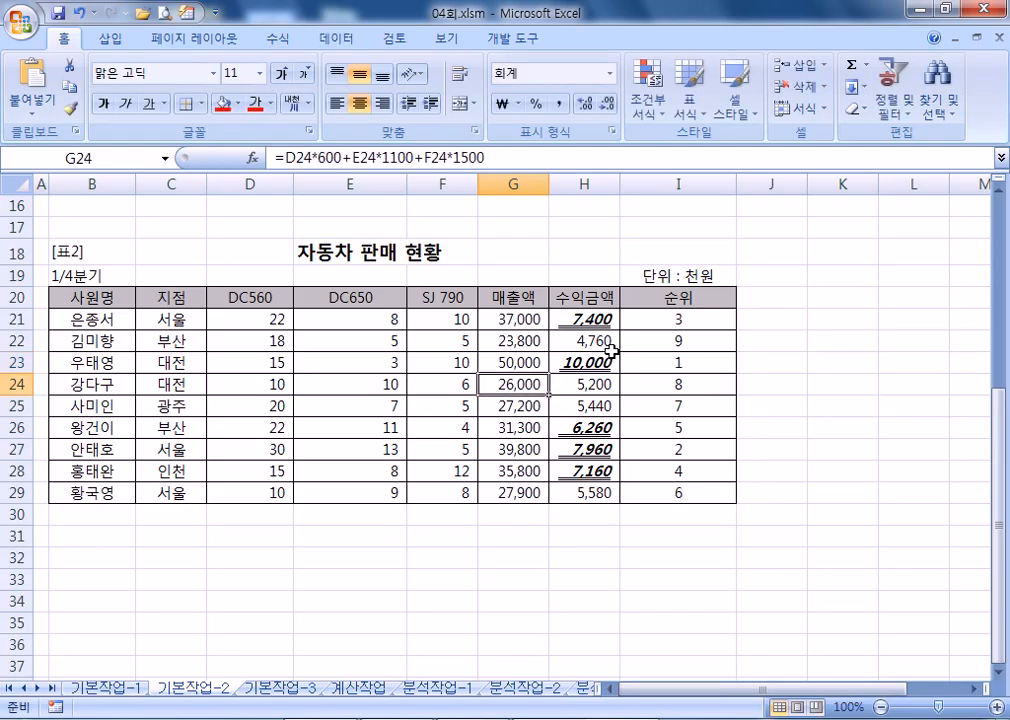
key("ctrl+z")
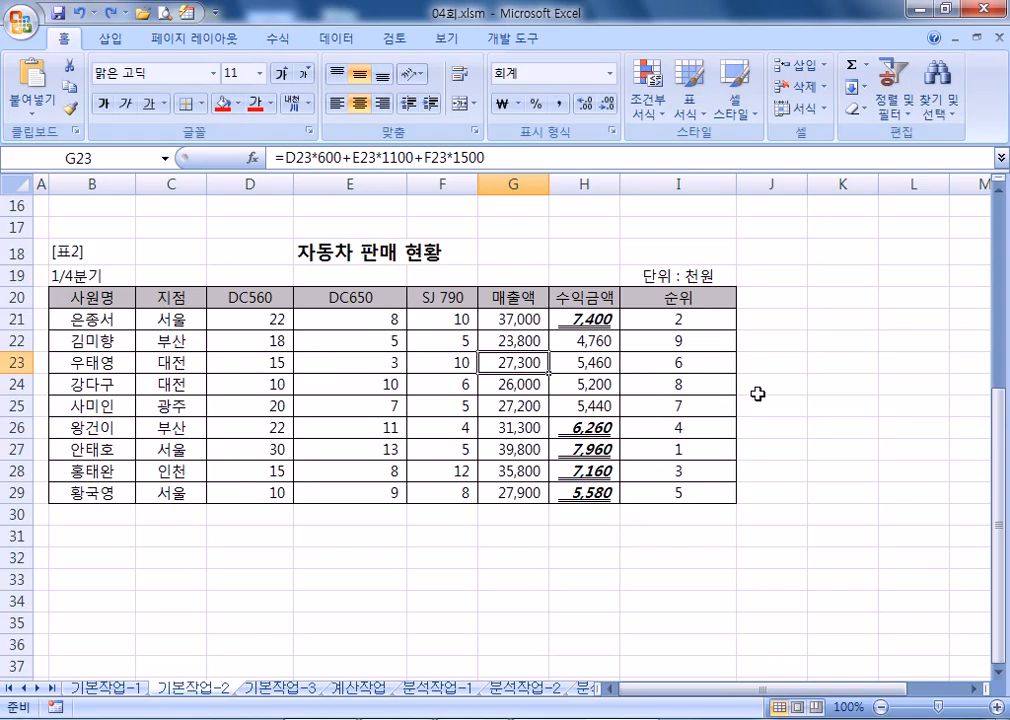
key("ctrl+z")
Create a new Top 5 ranked-value conditional formatting rule on H21:H29
left_click_drag(582, 320, 579, 489)
scroll(773, 440, "down", 1)
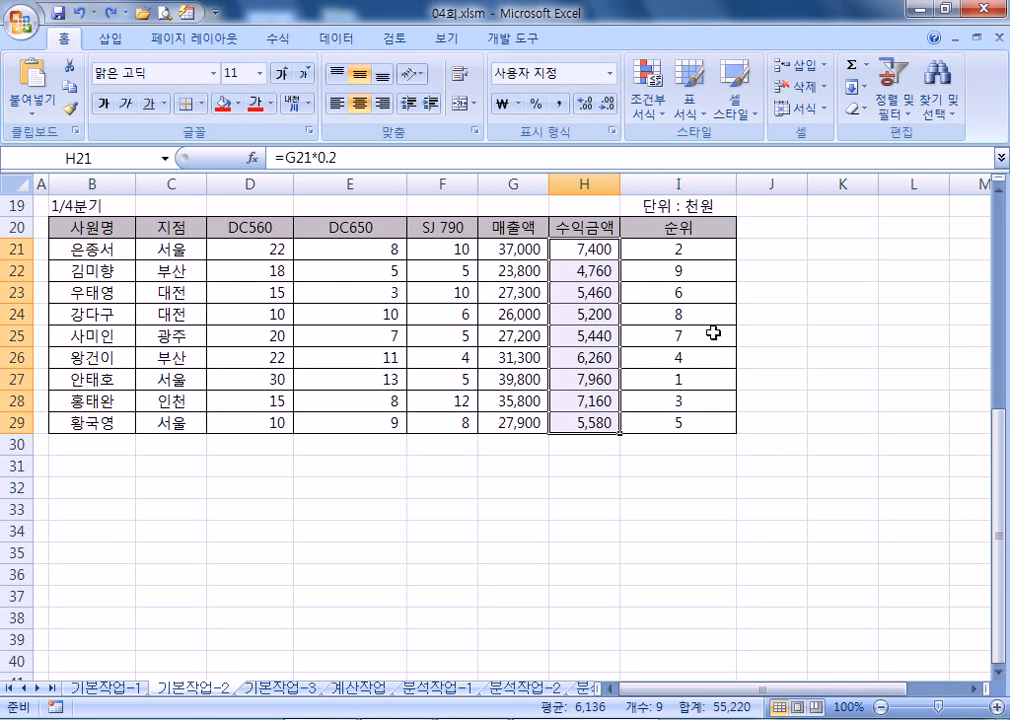
left_click(651, 121)
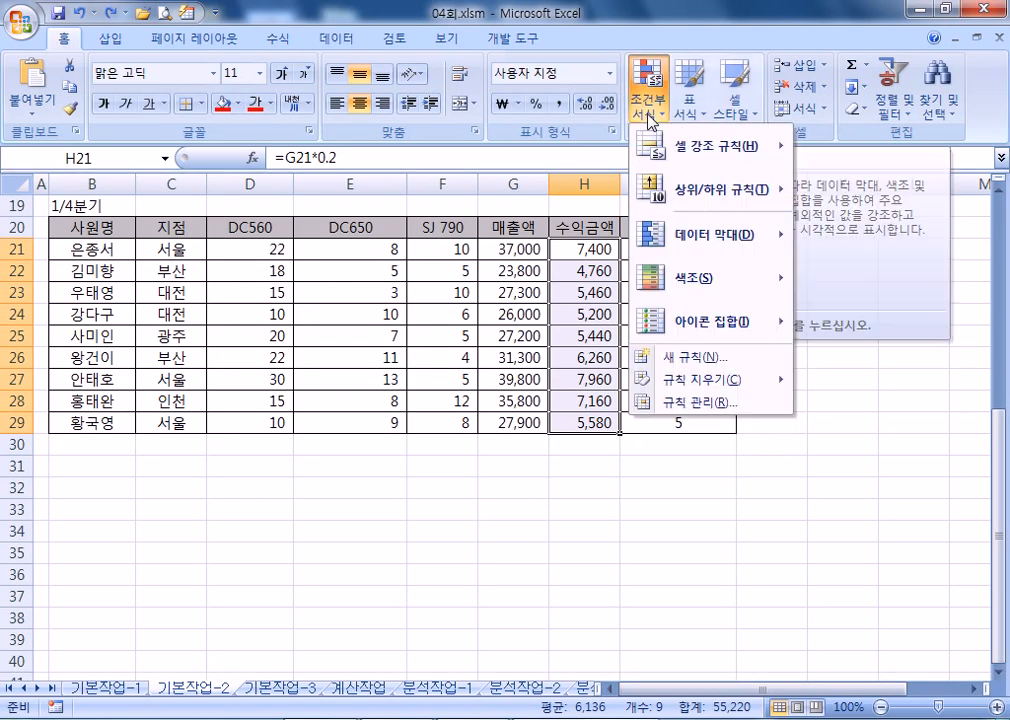
left_click(690, 358)
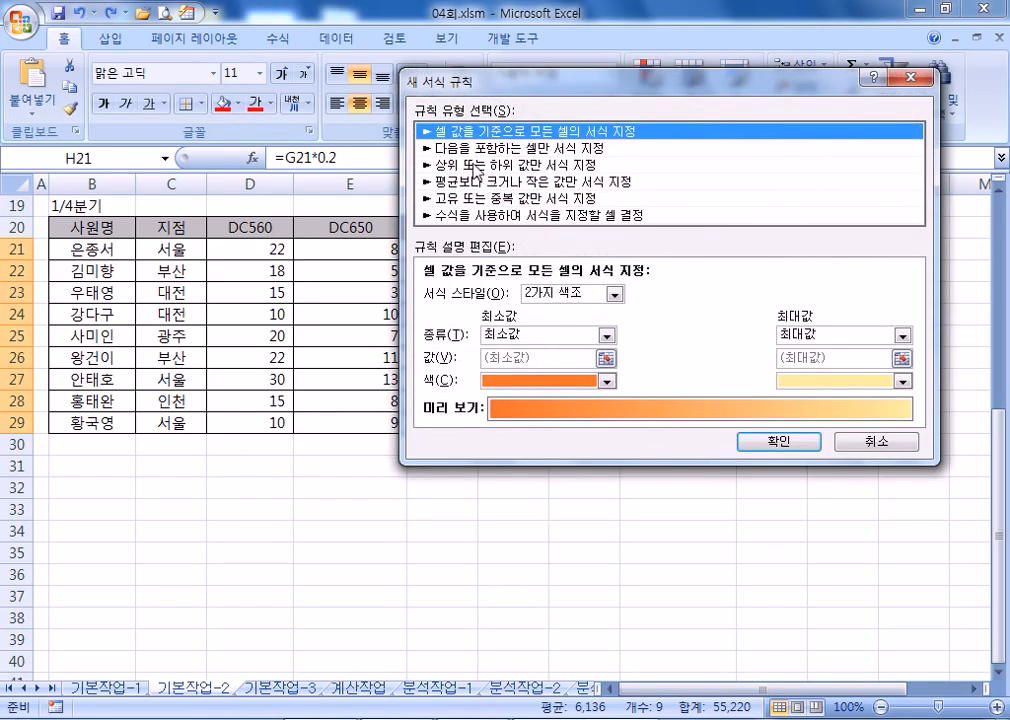
left_click(476, 165)
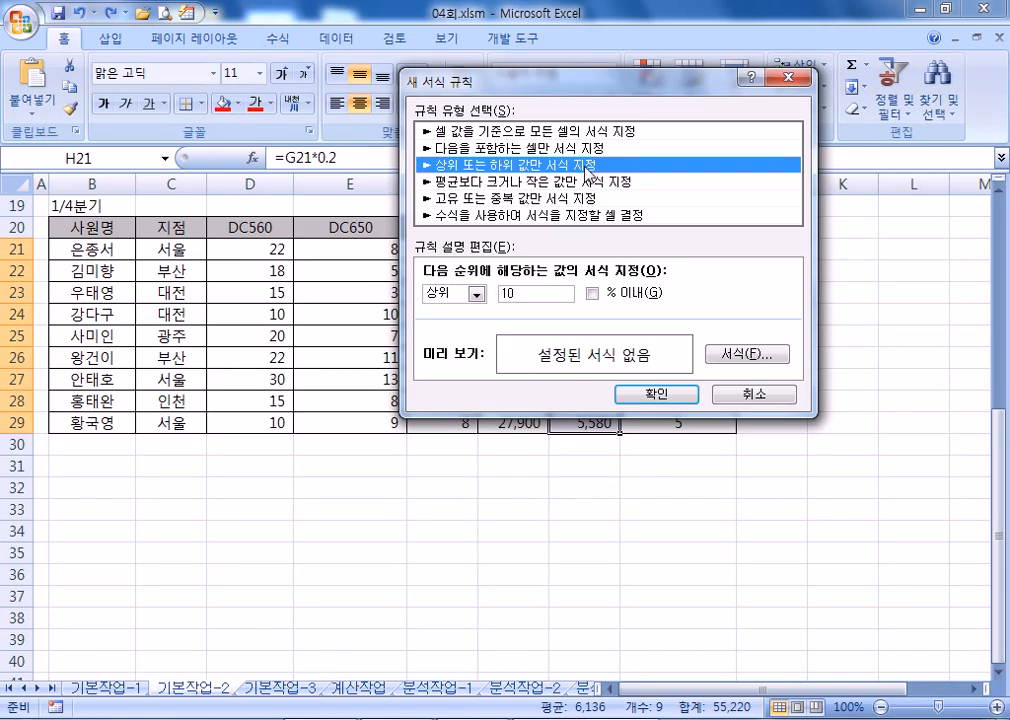
double_click(530, 294)
type("5")
left_click(476, 294)
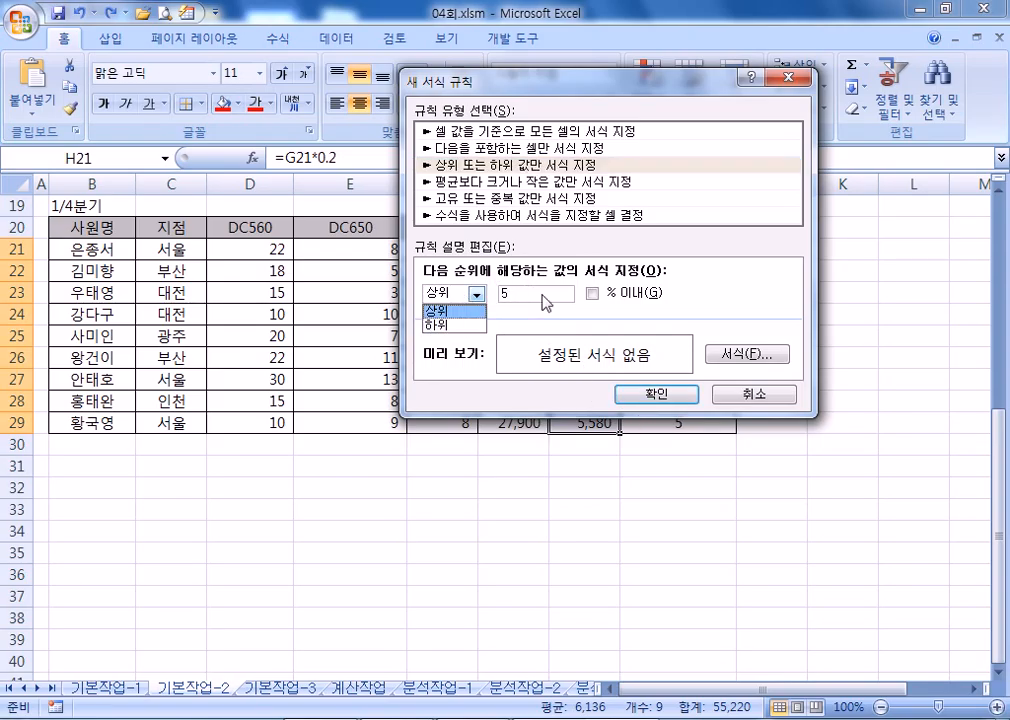
left_click(593, 294)
left_click(593, 294)
left_click(593, 294)
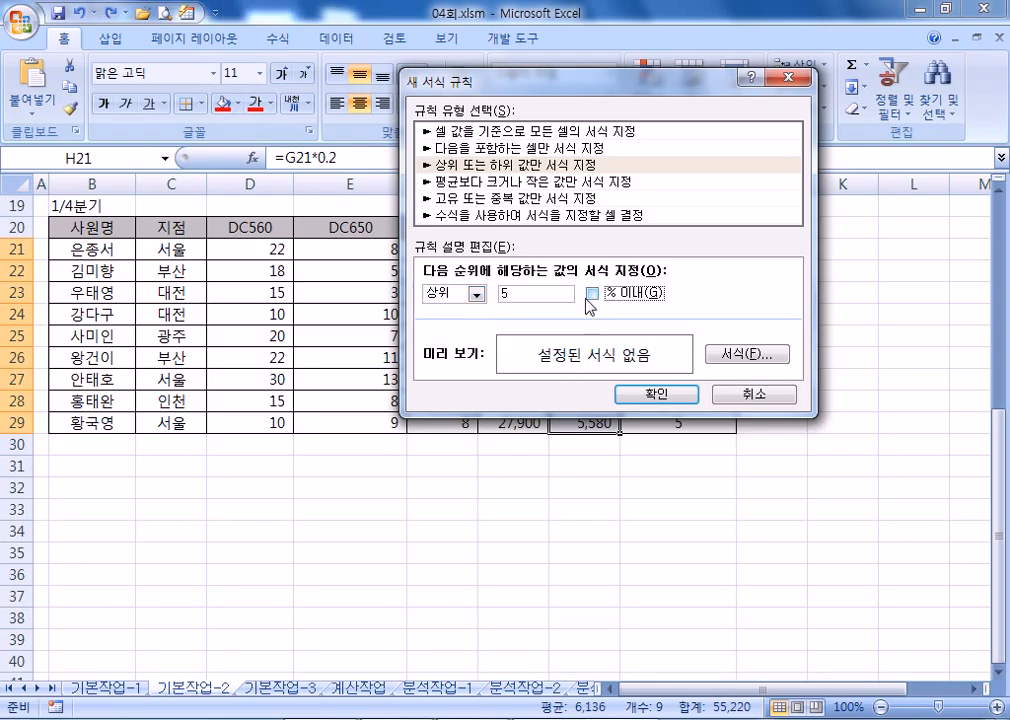
Set the rule's format to bold italic with double underline and apply it
left_click(762, 354)
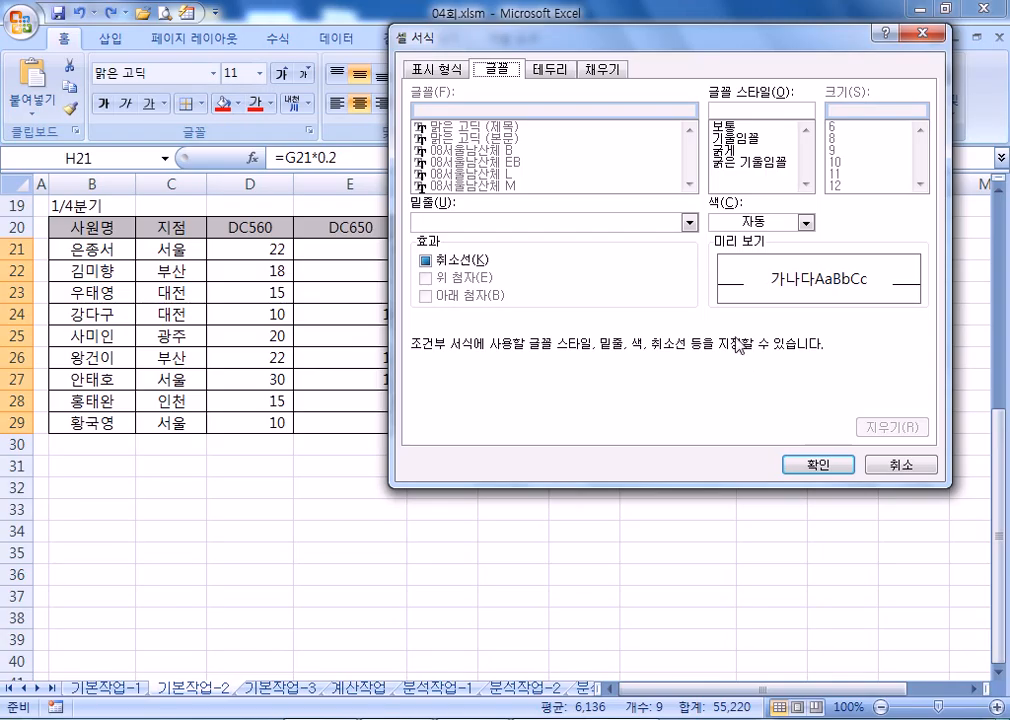
left_click(750, 162)
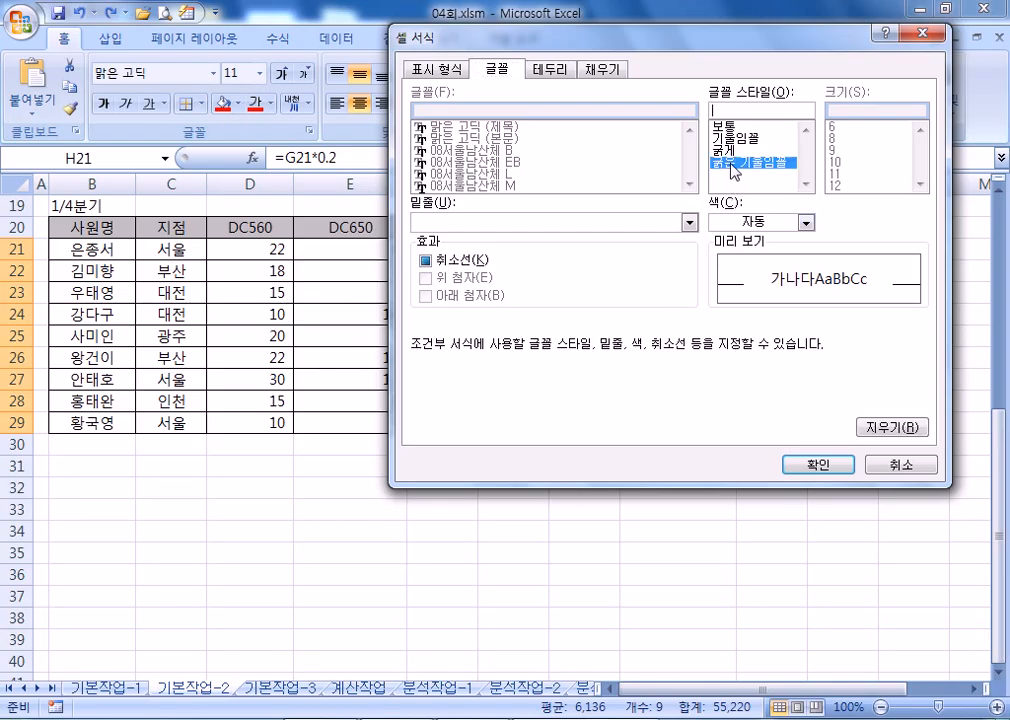
left_click(473, 222)
left_click(459, 262)
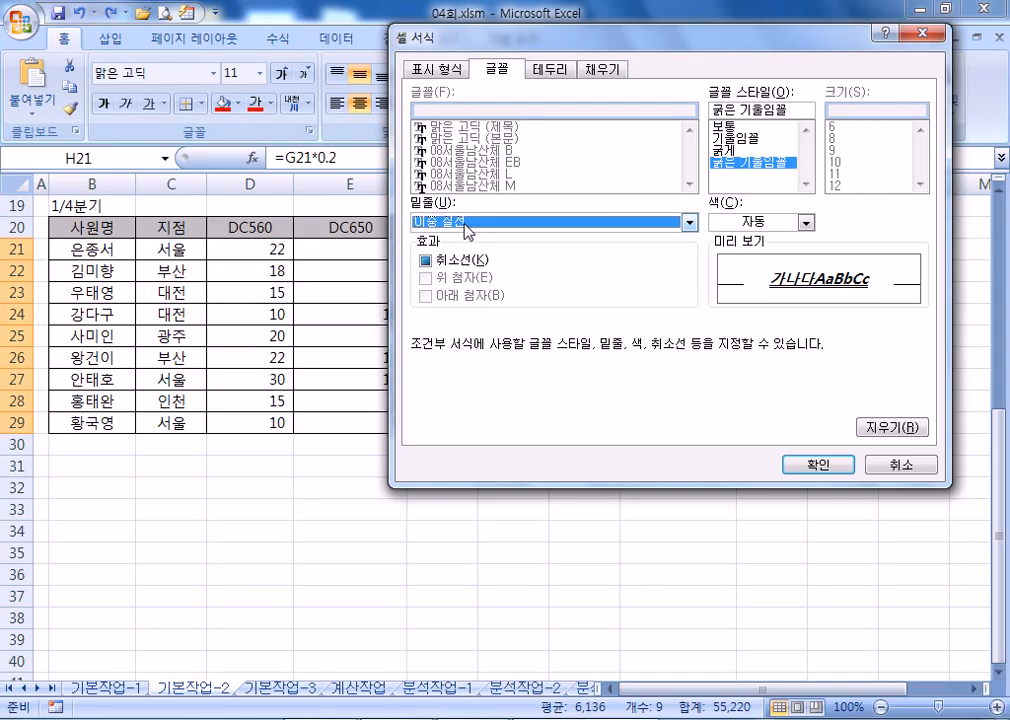
left_click(819, 465)
left_click(688, 402)
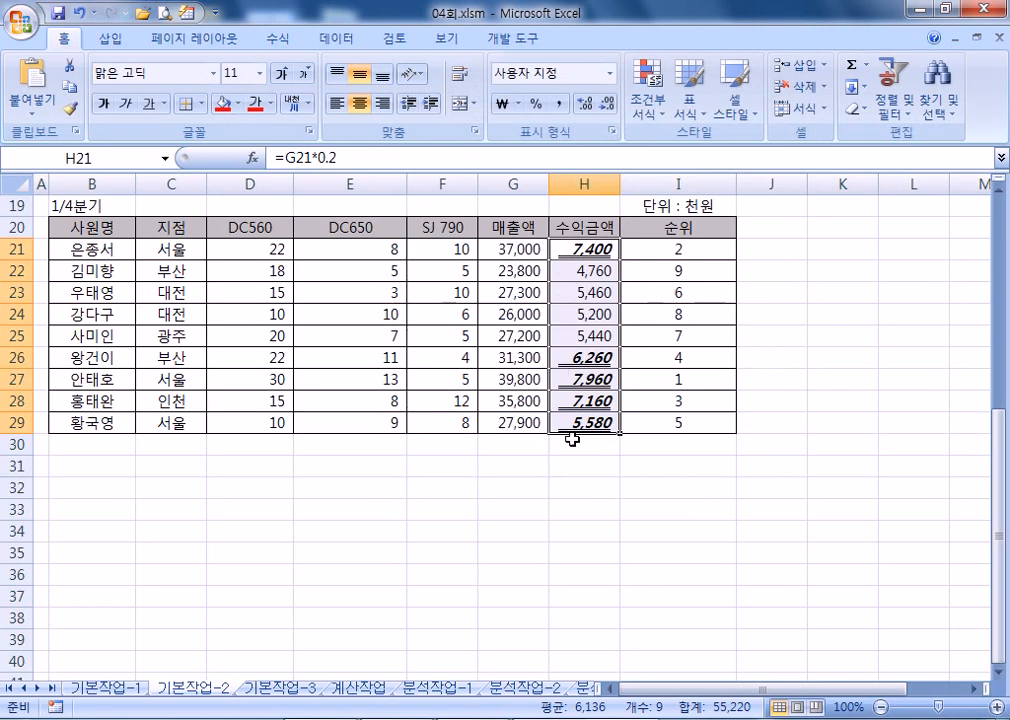
left_click(570, 516)
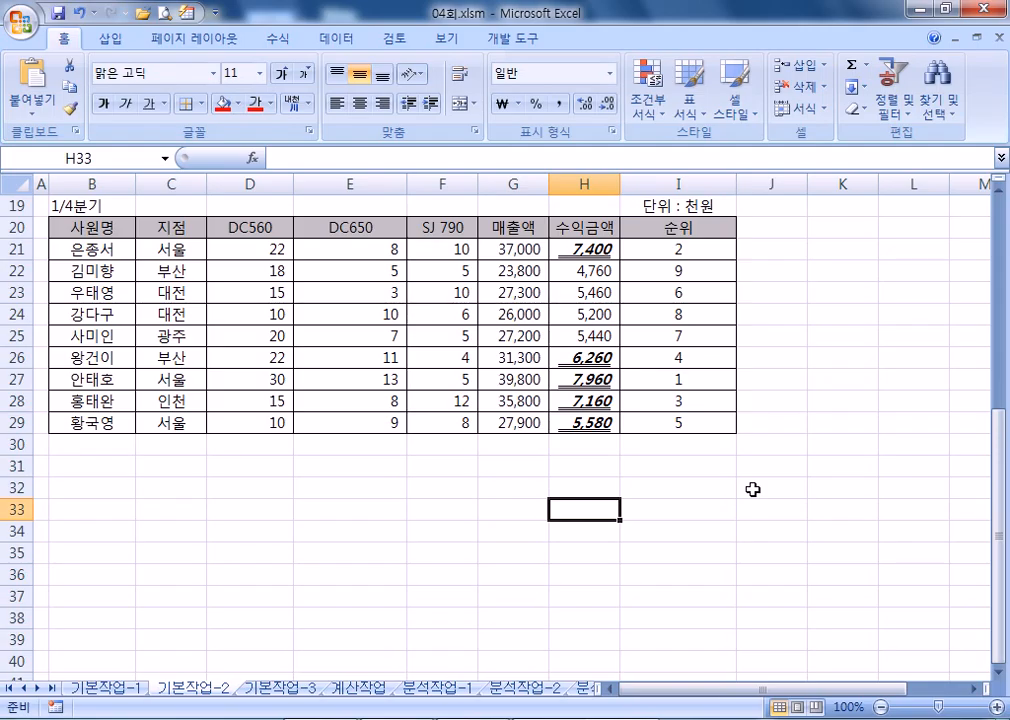
On the 기본작업-3 sheet, apply All Borders to the empty block B17:E20
left_click(305, 688)
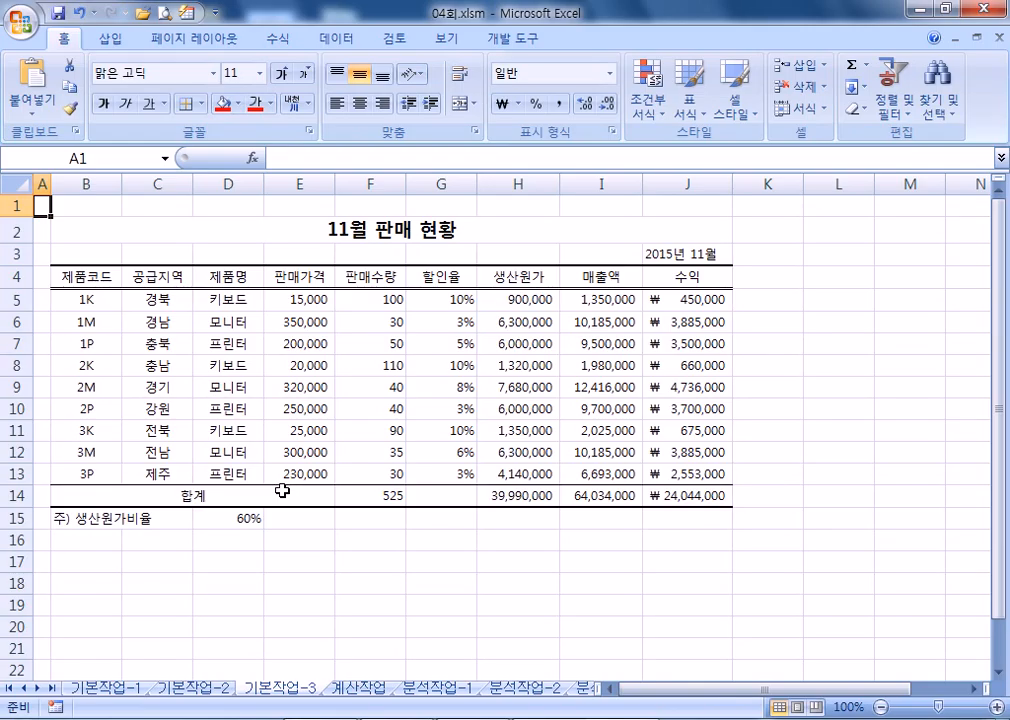
left_click(155, 562)
left_click(108, 561)
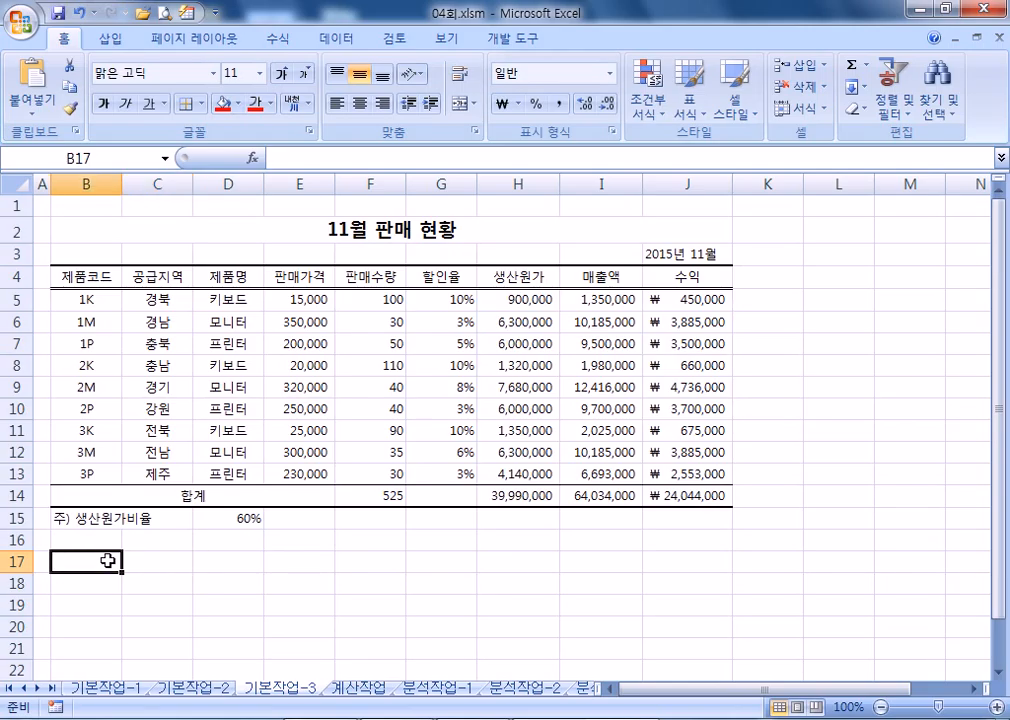
left_click_drag(108, 561, 293, 630)
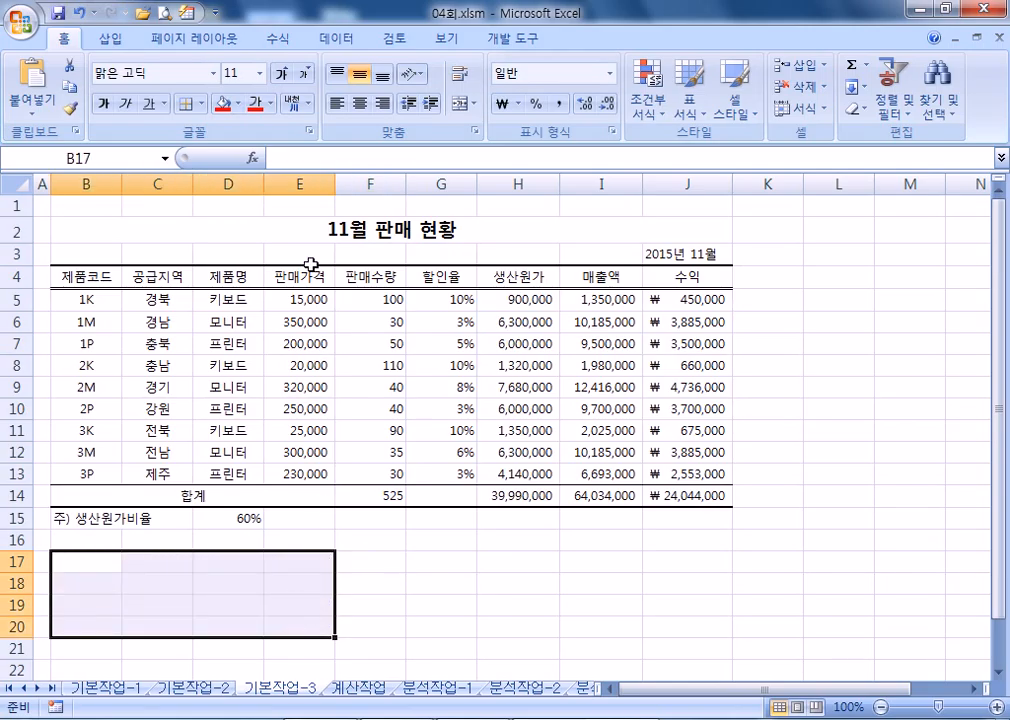
left_click(201, 104)
left_click(195, 263)
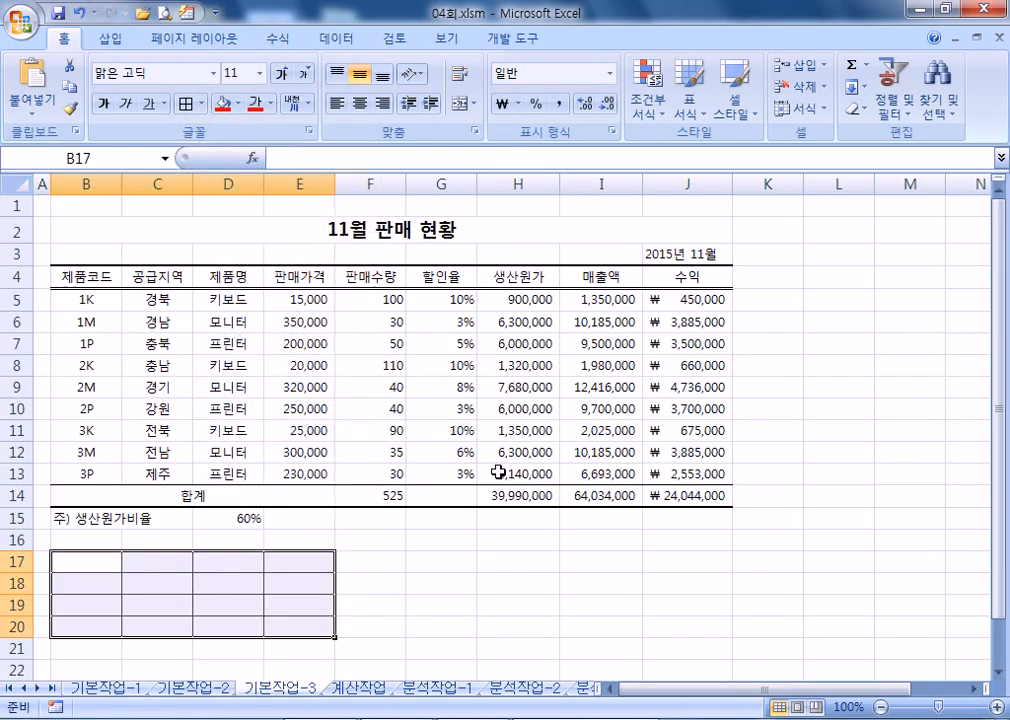
scroll(276, 437, "down", 3)
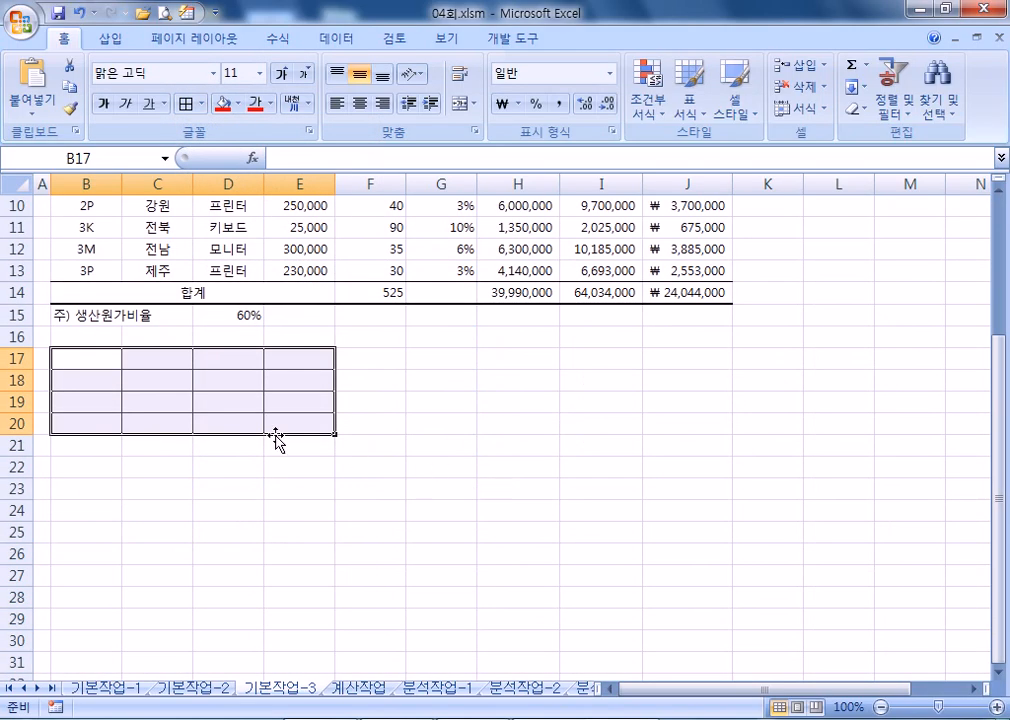
left_click(163, 488)
left_click(87, 364)
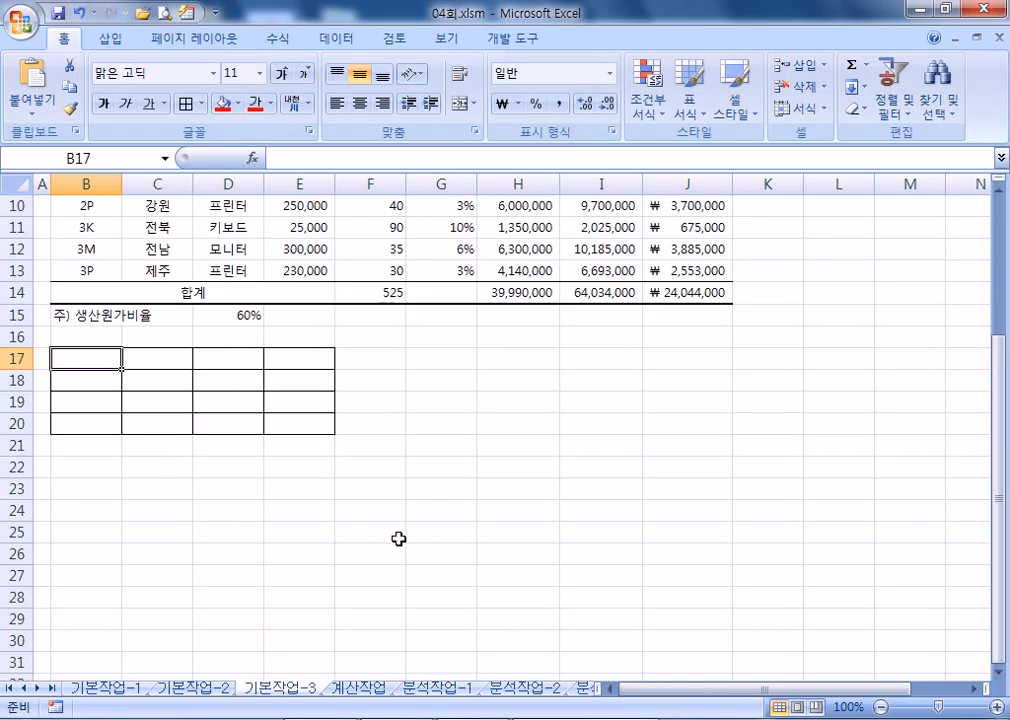
scroll(398, 539, "up", 3)
Enter the 공급지역 header in B17 with the criterion 경* below it
scroll(396, 523, "down", 1)
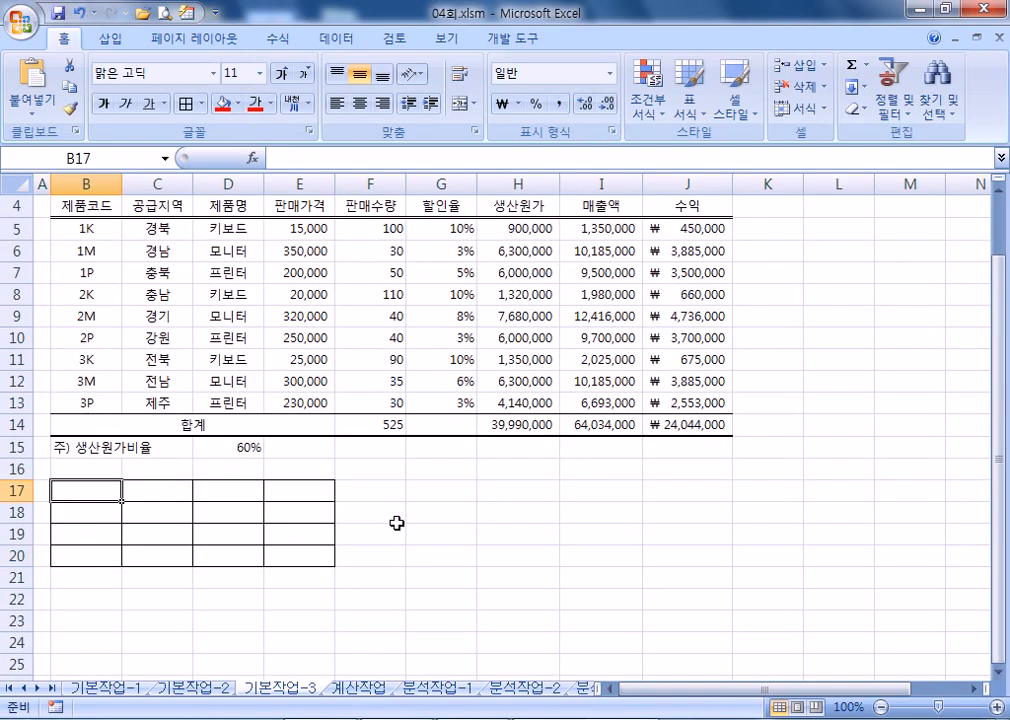
type("공급니")
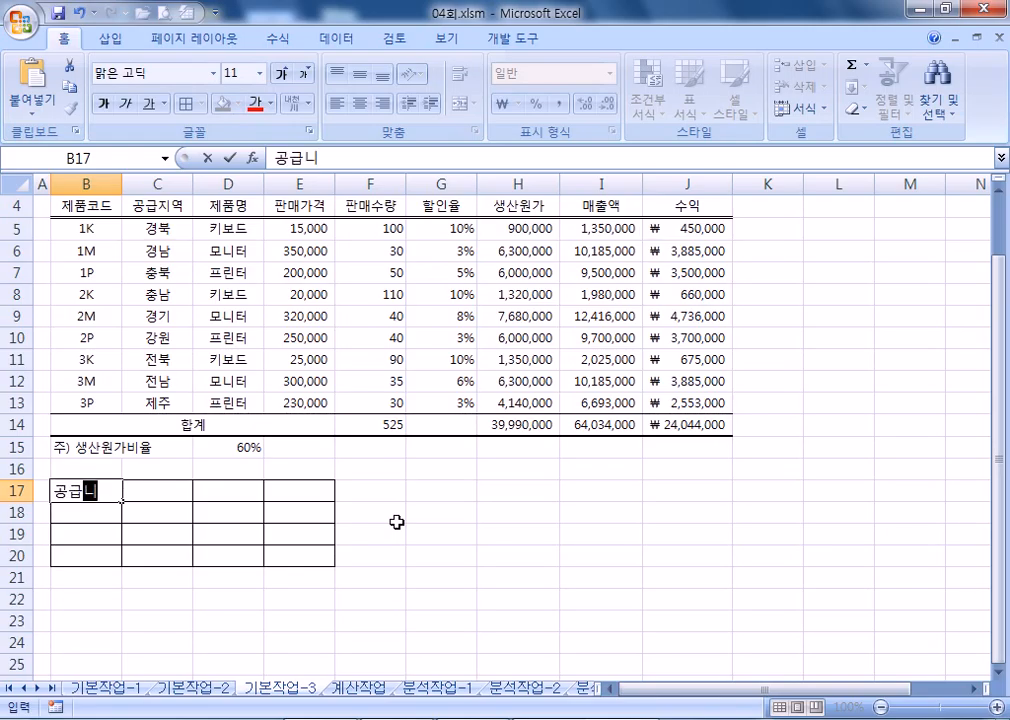
key("BackSpace")
type("지역")
key("Return")
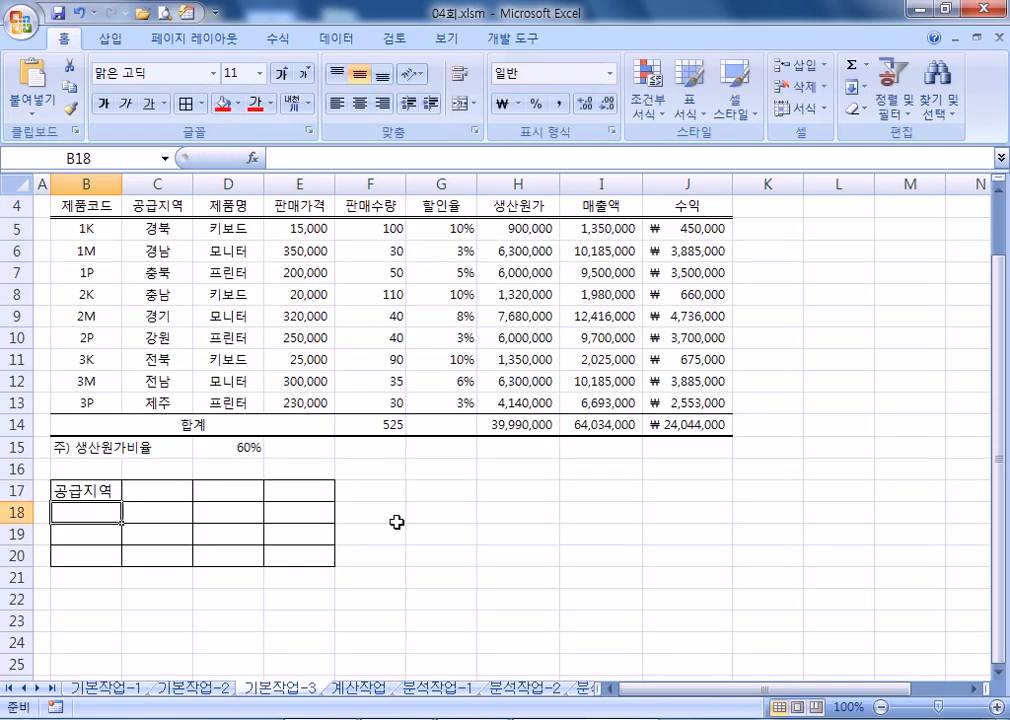
scroll(54, 388, "down", 3)
scroll(68, 379, "up", 3)
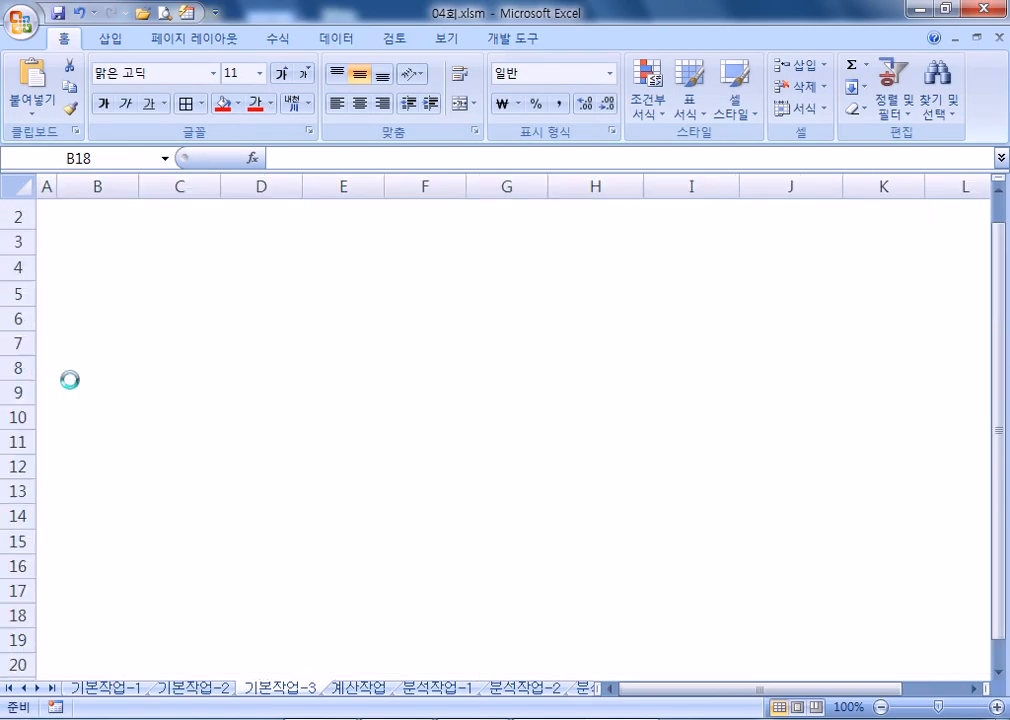
scroll(70, 379, "down", 3)
type("경")
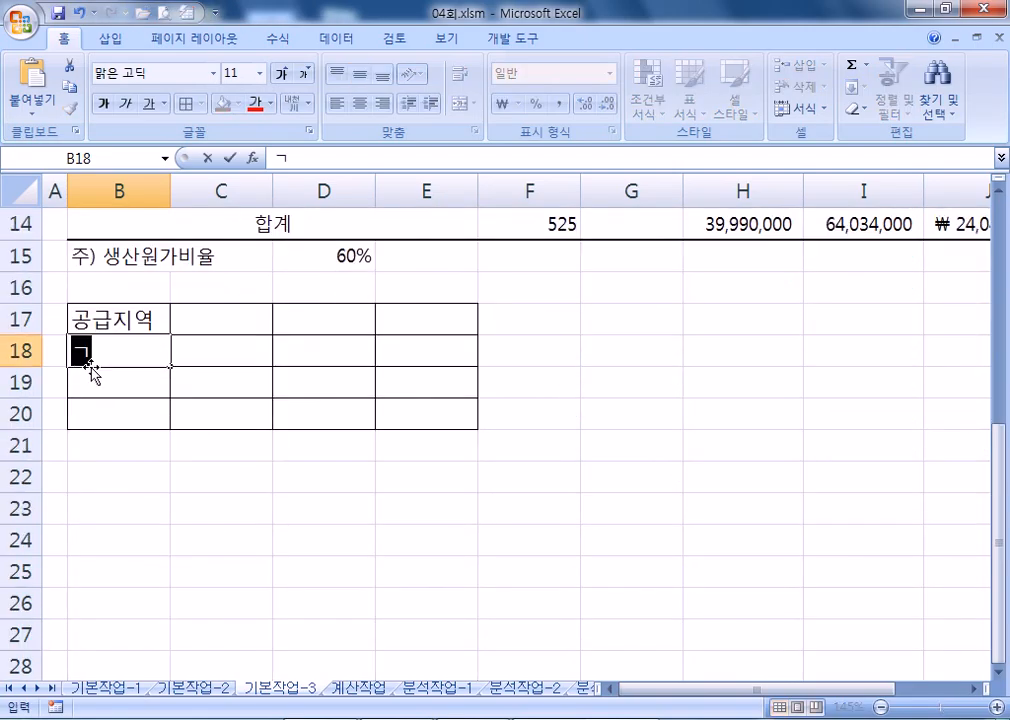
type("*")
key("Return")
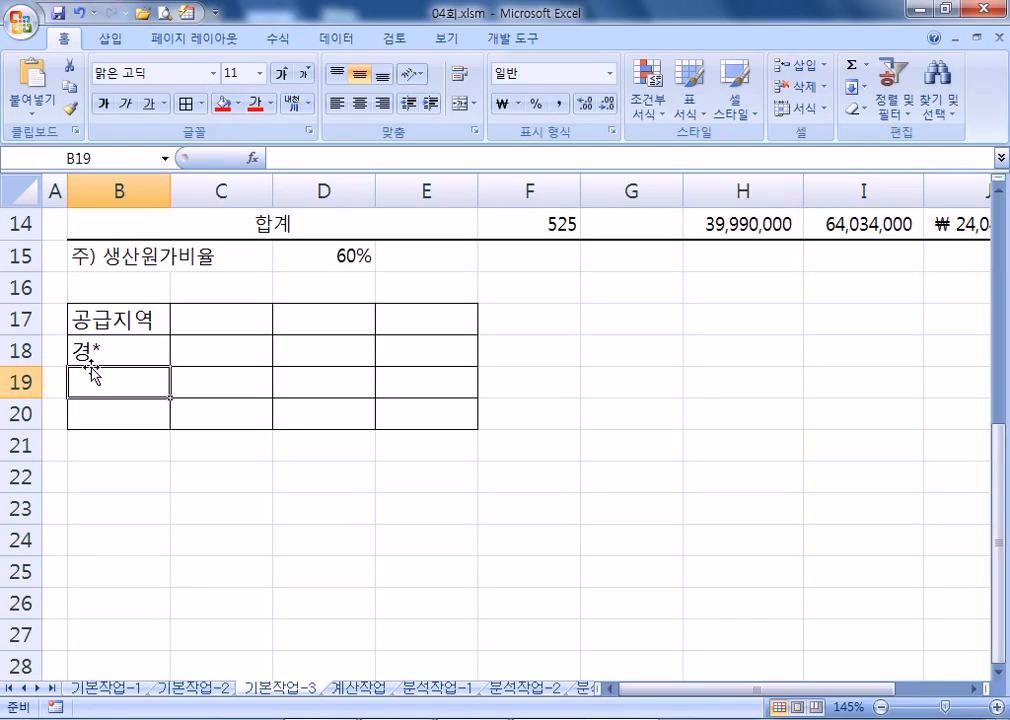
Enter a 판매수량 header in C17 with the criterion >=50 below it
key("Up")
key("Right")
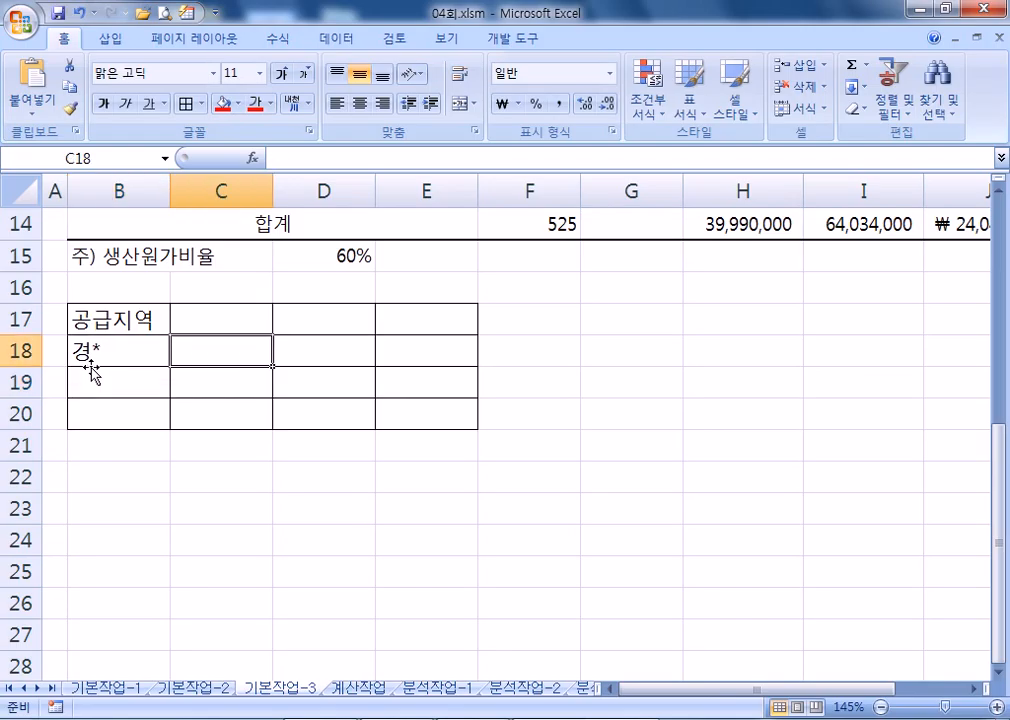
key("Up")
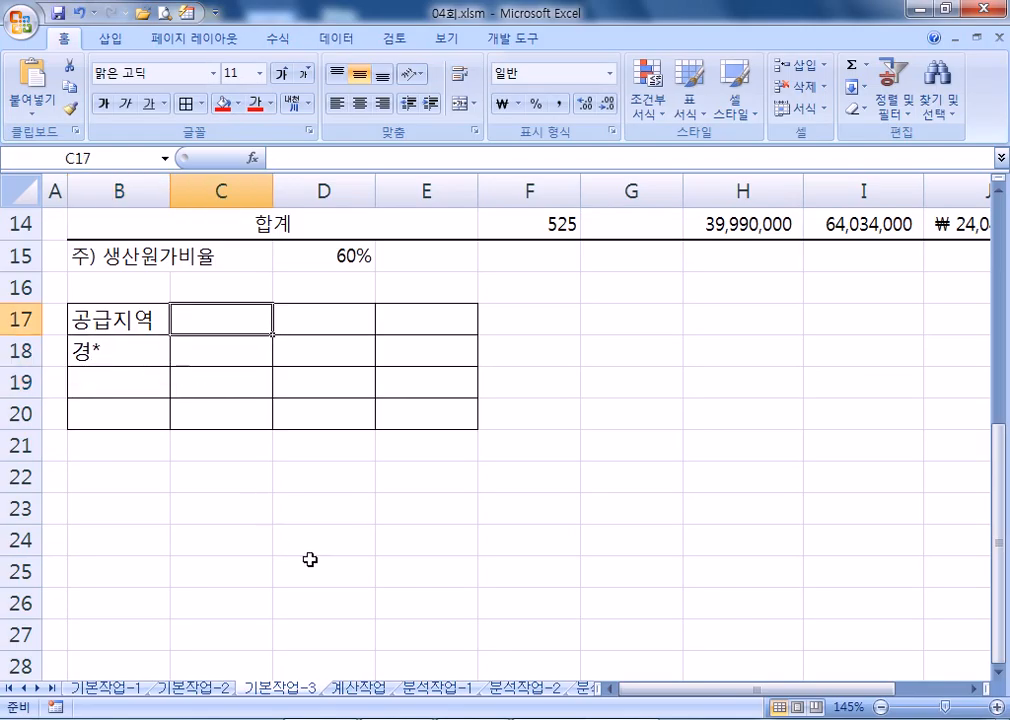
scroll(449, 582, "up", 5)
scroll(452, 586, "down", 4)
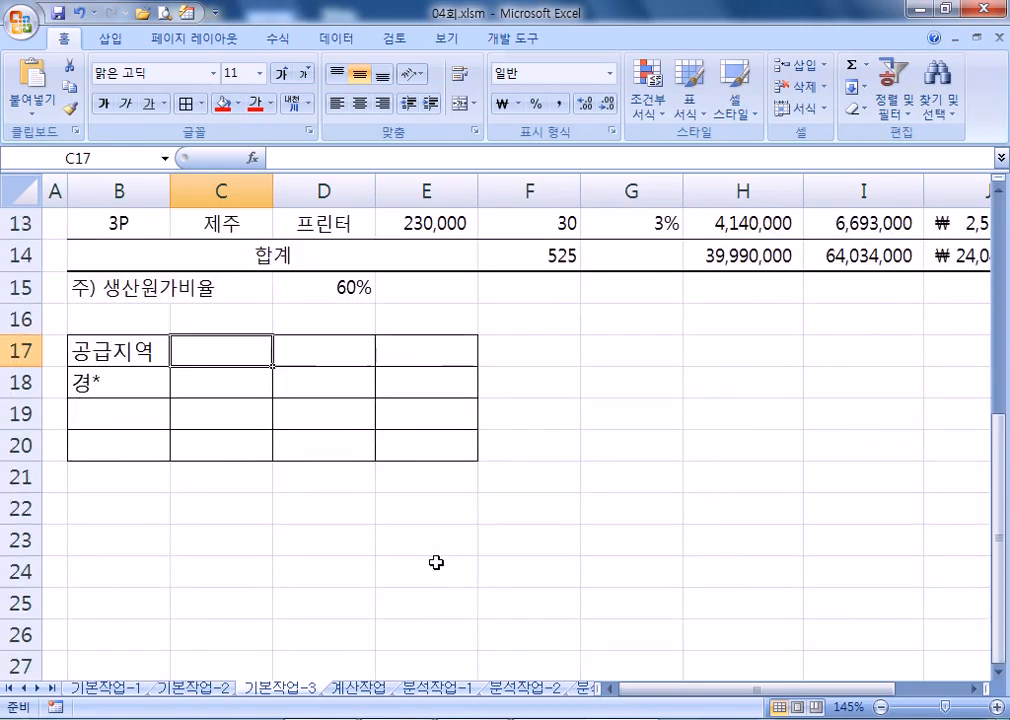
type("판매술")
type("량")
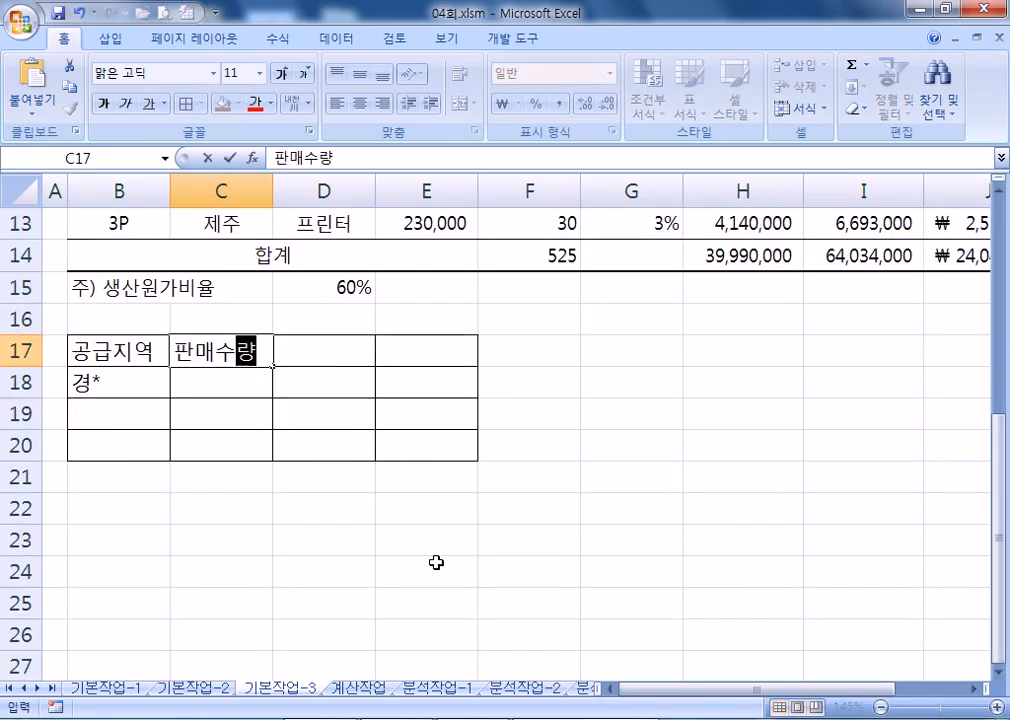
key("Return")
type(">=50")
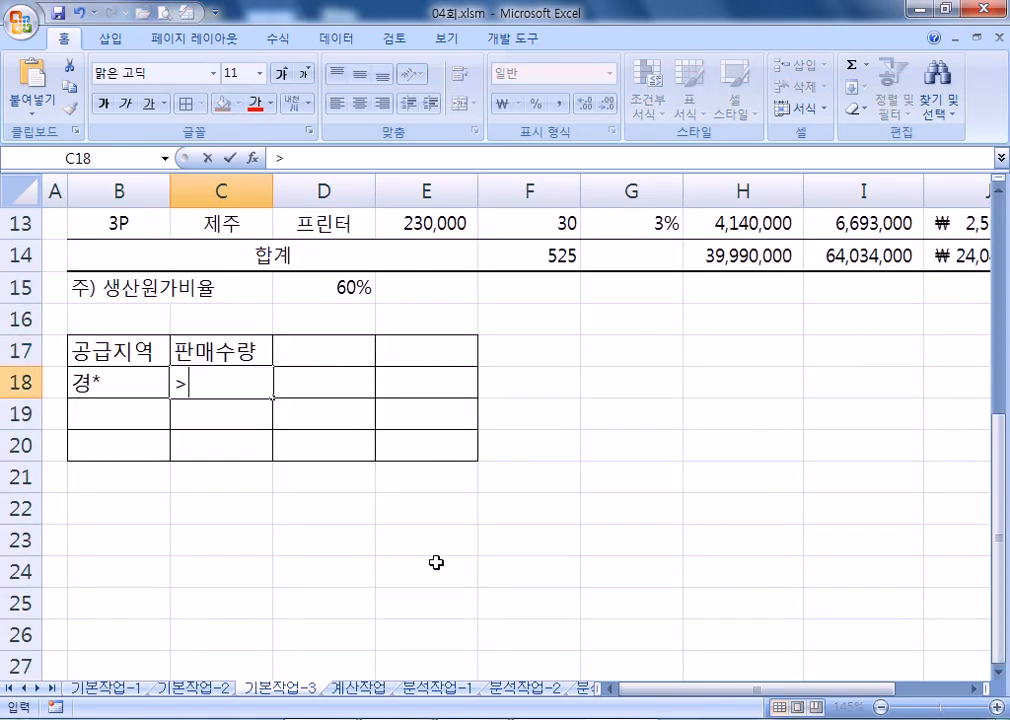
key("Tab")
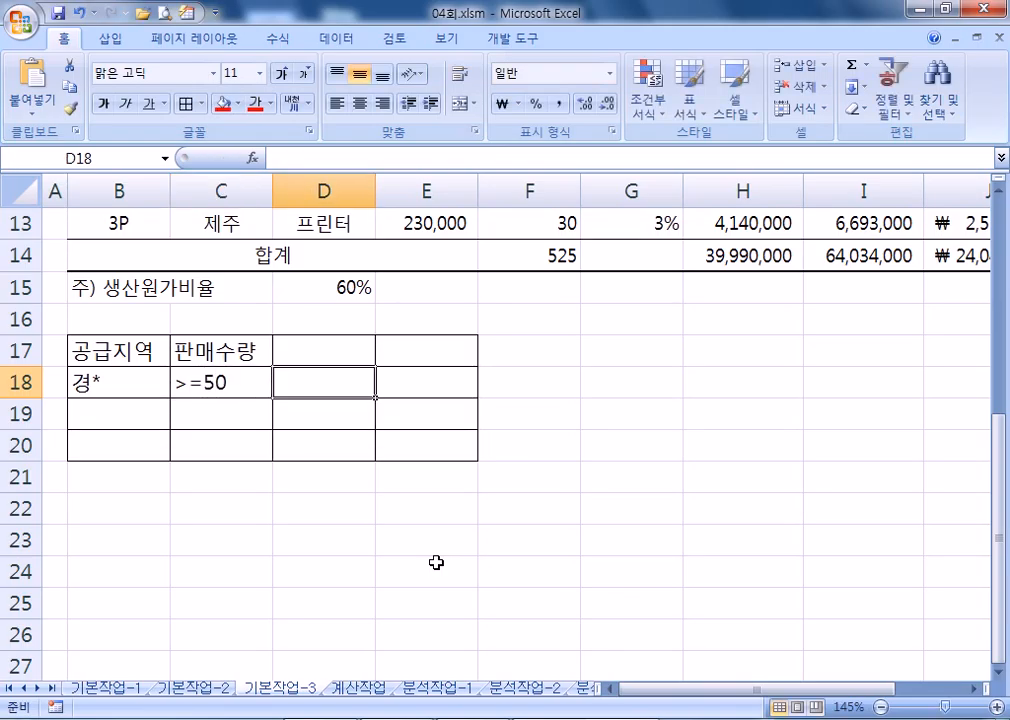
Enter a second 판매수량 header in D17 with the criterion <=100 below it
key("Up")
type("판매")
type("수량")
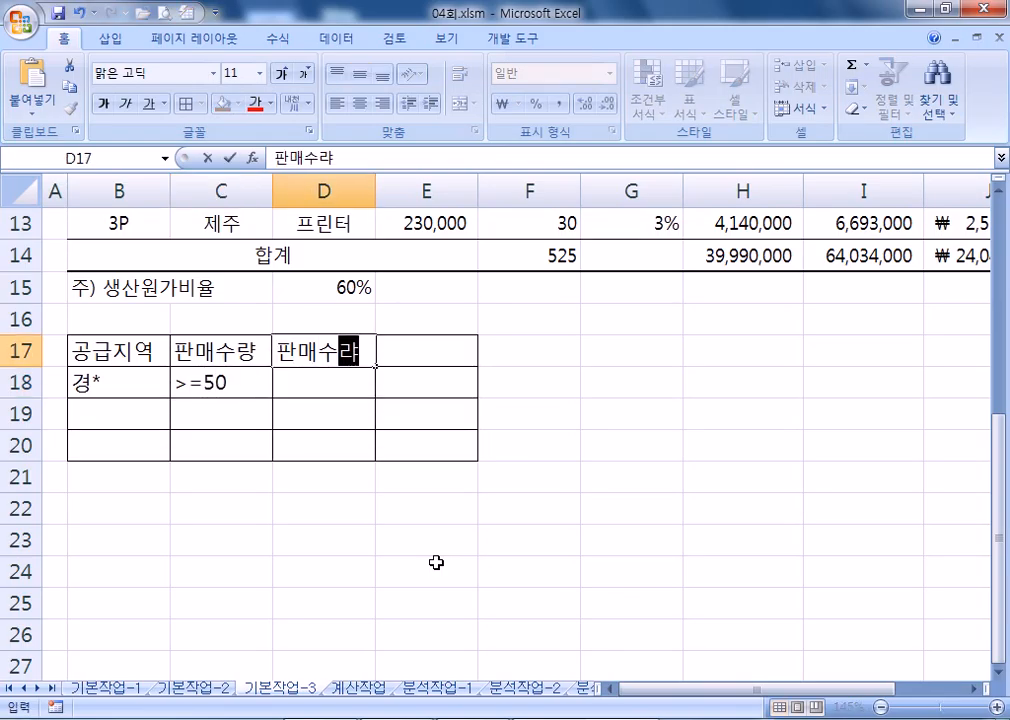
key("Return")
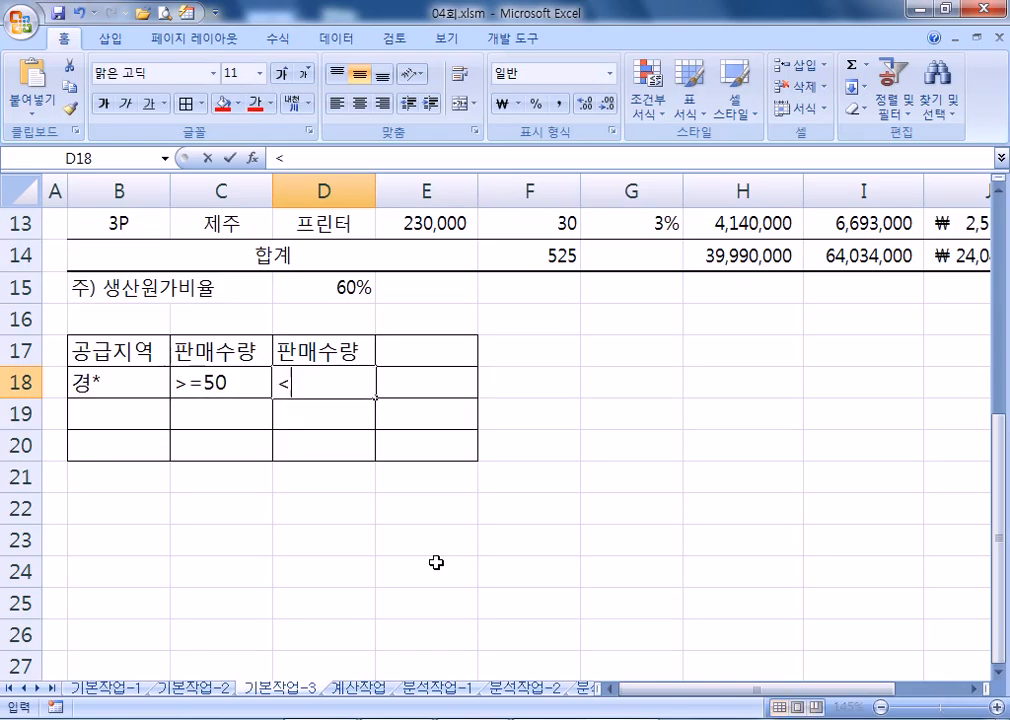
type("<=100")
key("Return")
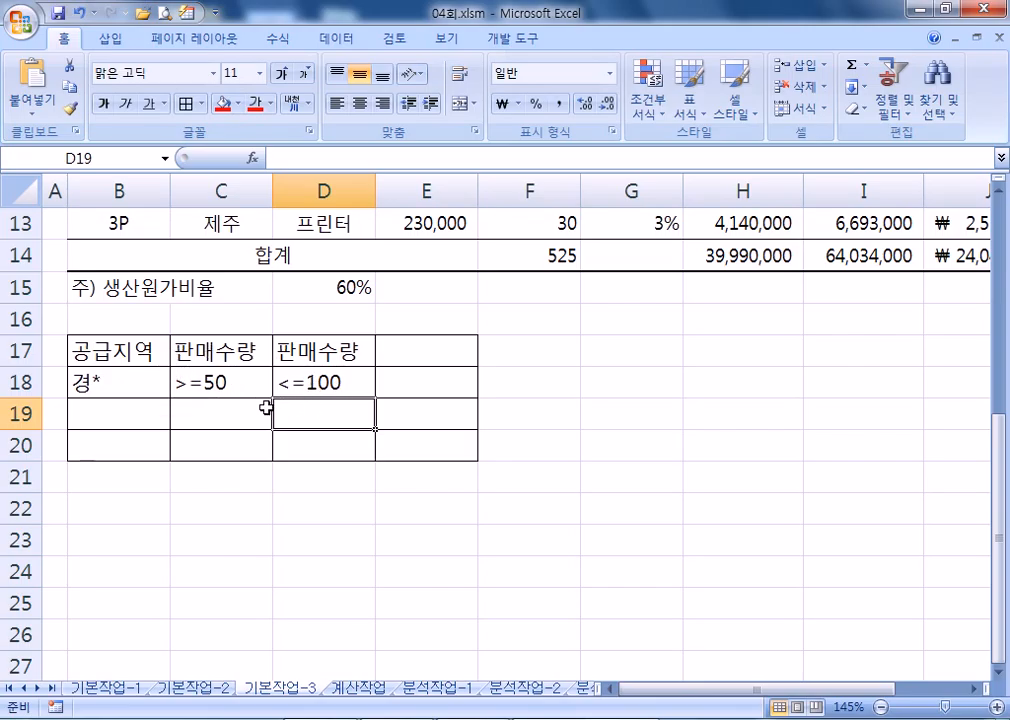
scroll(205, 487, "down", 3, "ctrl")
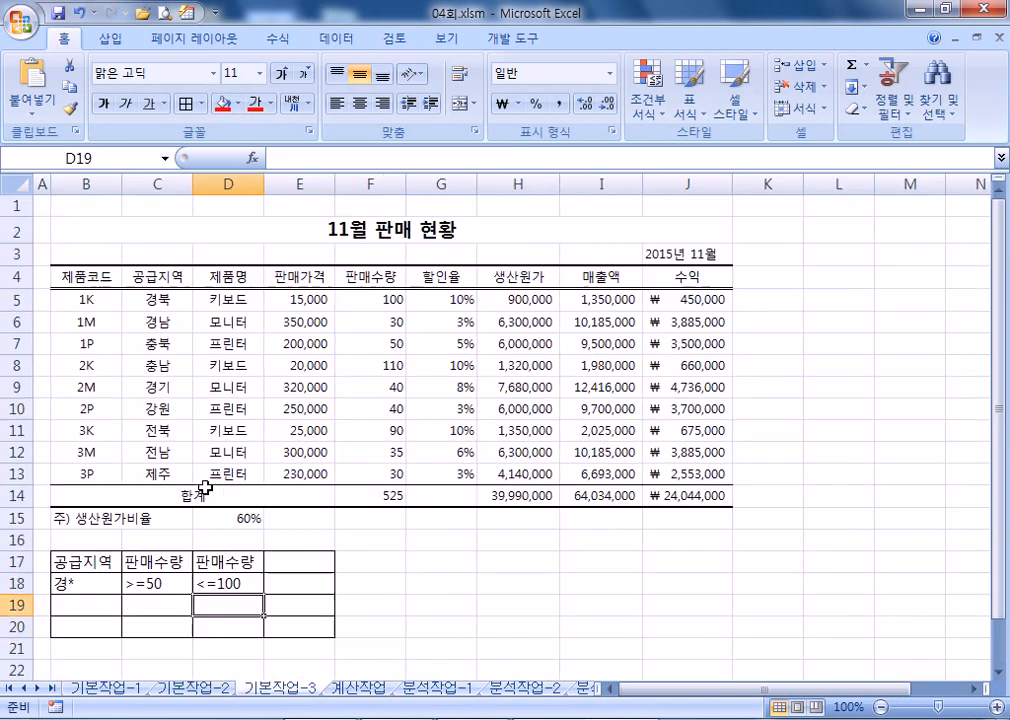
scroll(245, 370, "down", 2)
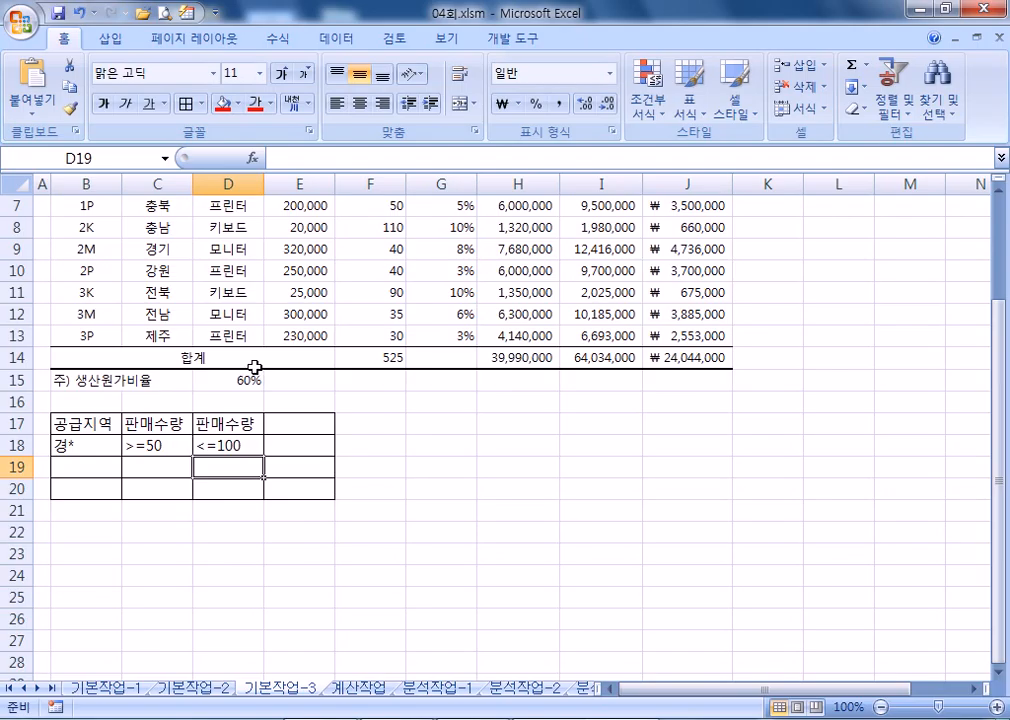
scroll(255, 366, "up", 2)
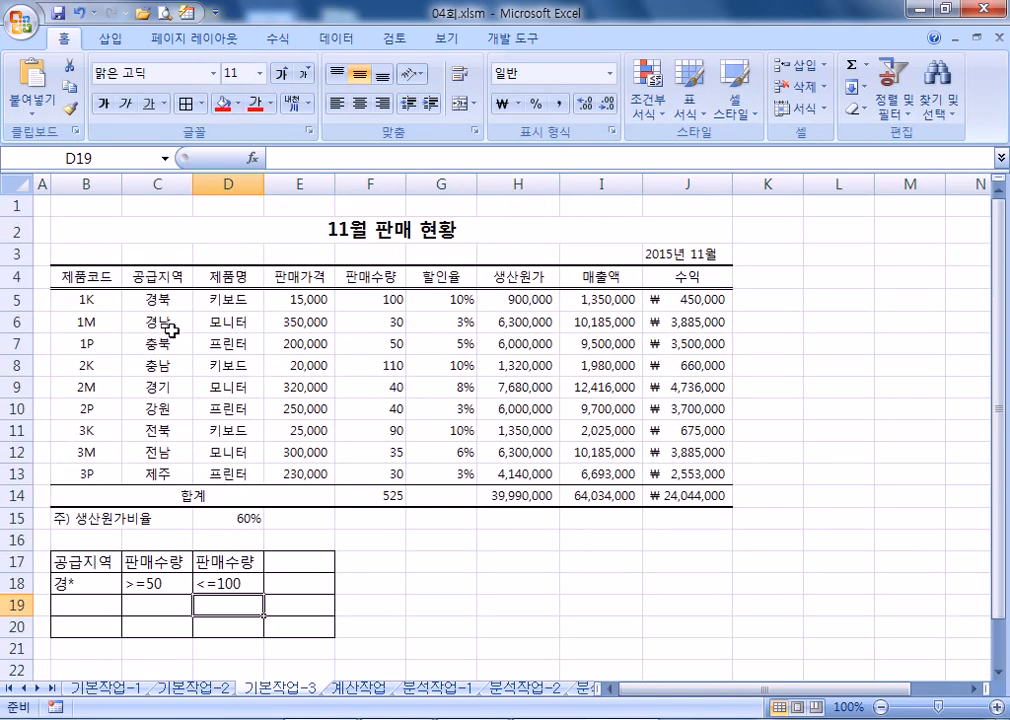
Begin an advanced filter on the sales table B4:J13, then cancel to start over
left_click_drag(96, 272, 676, 475)
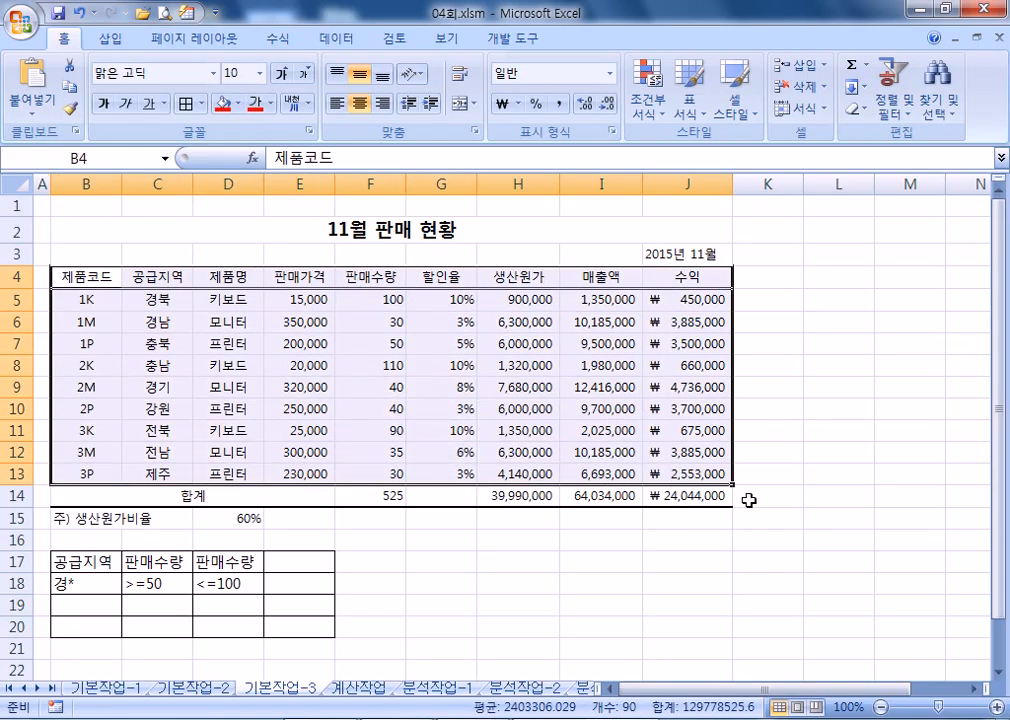
left_click(276, 321)
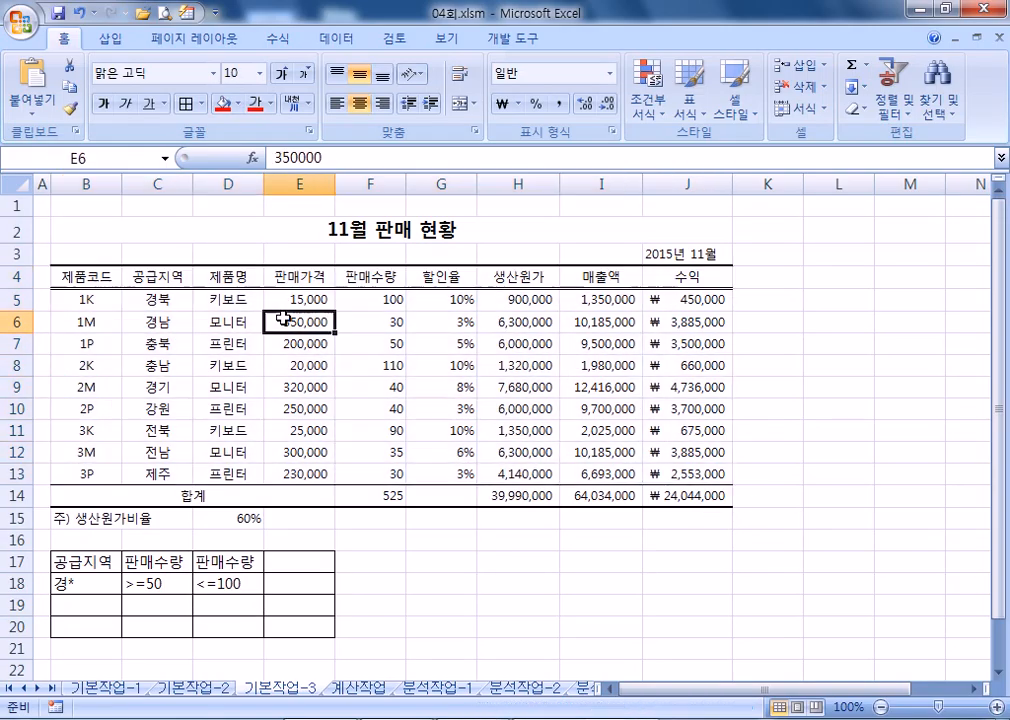
left_click(350, 41)
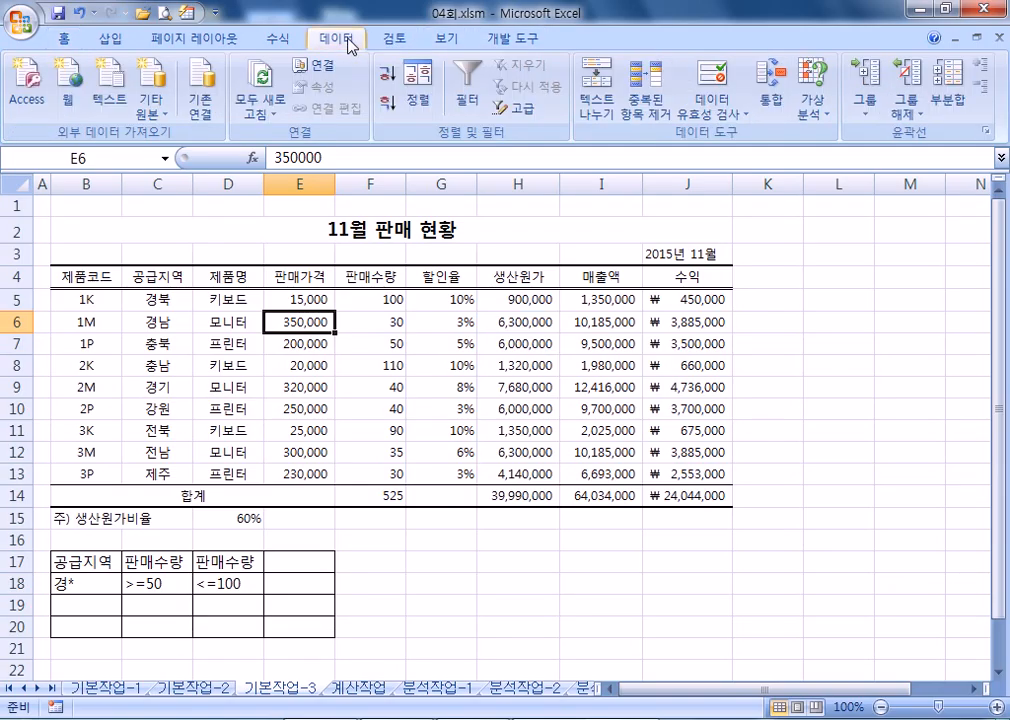
left_click(530, 110)
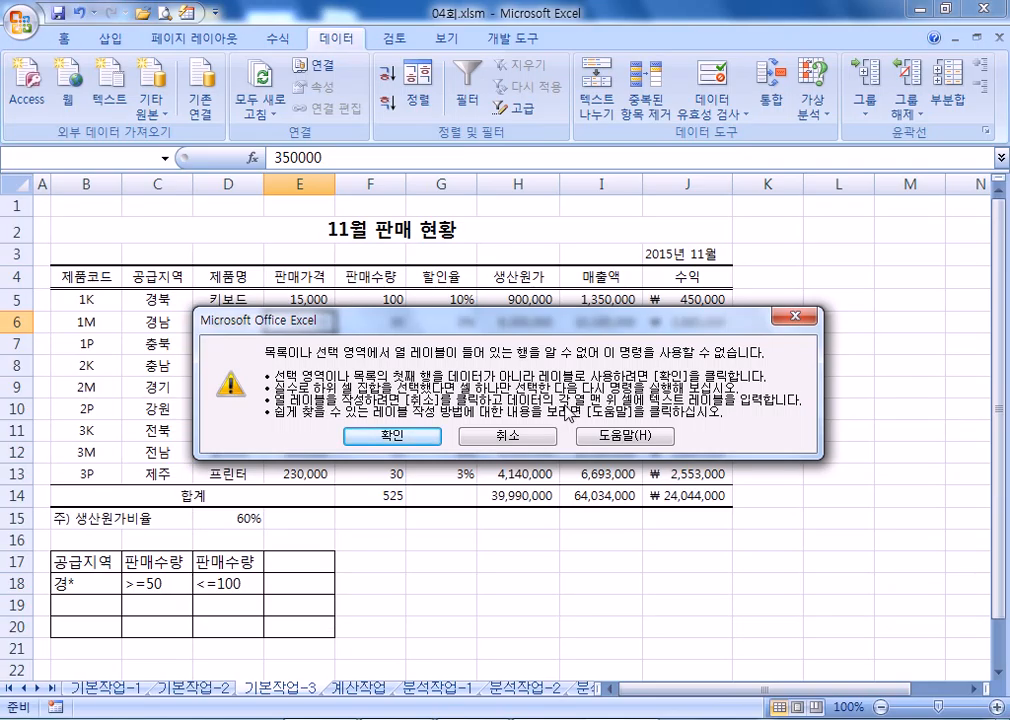
left_click(385, 436)
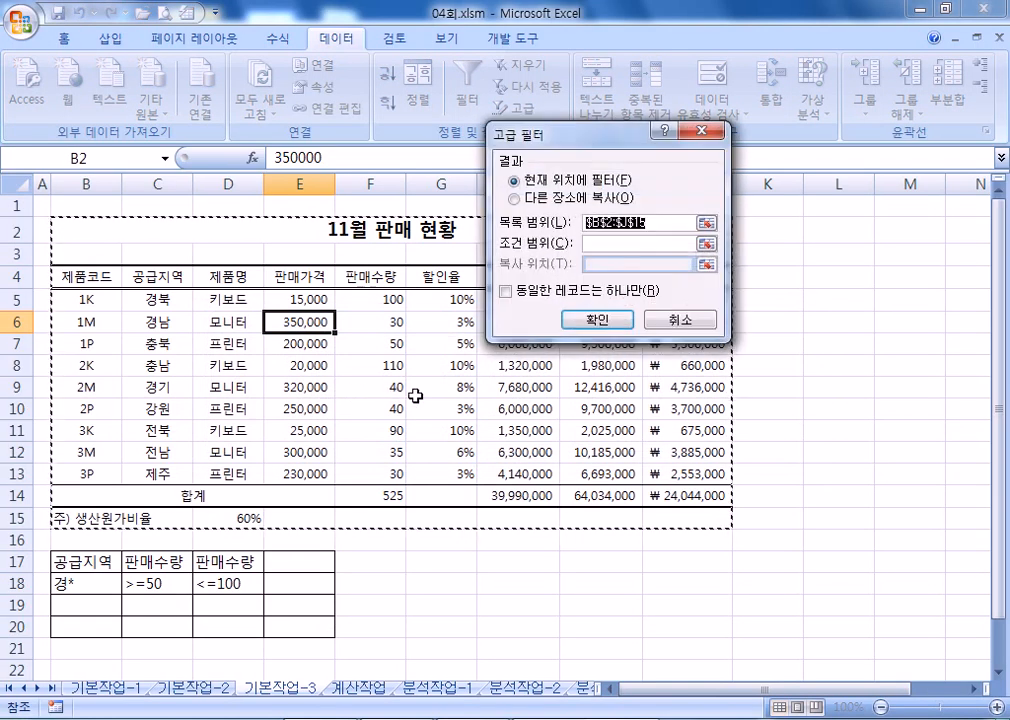
left_click(90, 278)
left_click_drag(90, 278, 604, 466)
key("Escape")
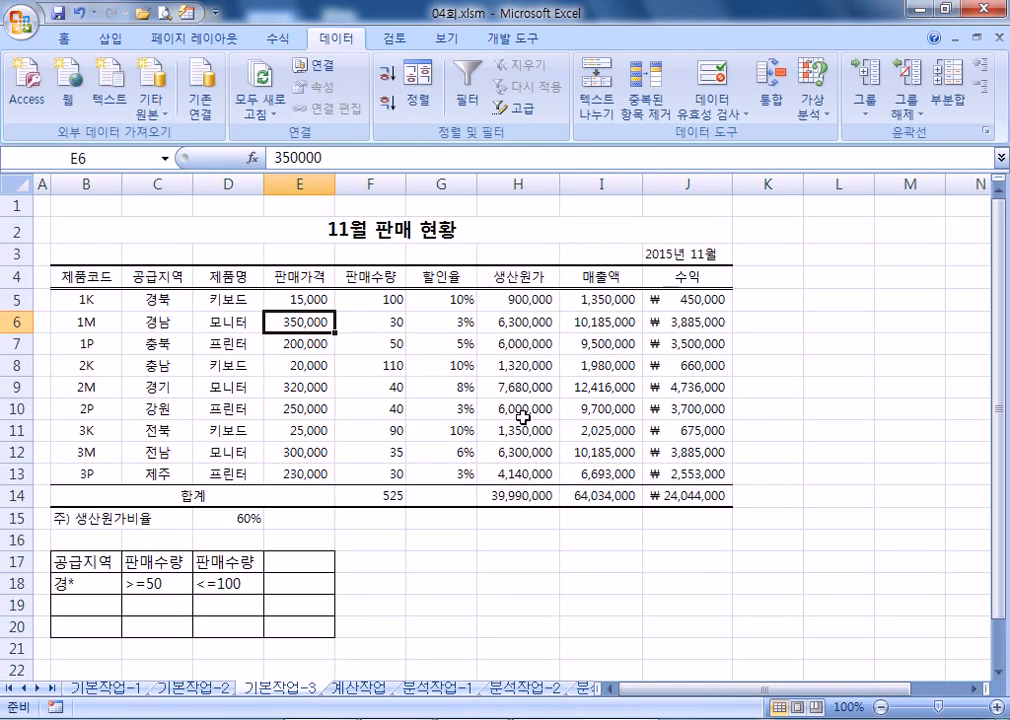
Advanced-filter B4:J13 with criteria B17:D18, copying matching rows to B22
left_click_drag(106, 278, 676, 469)
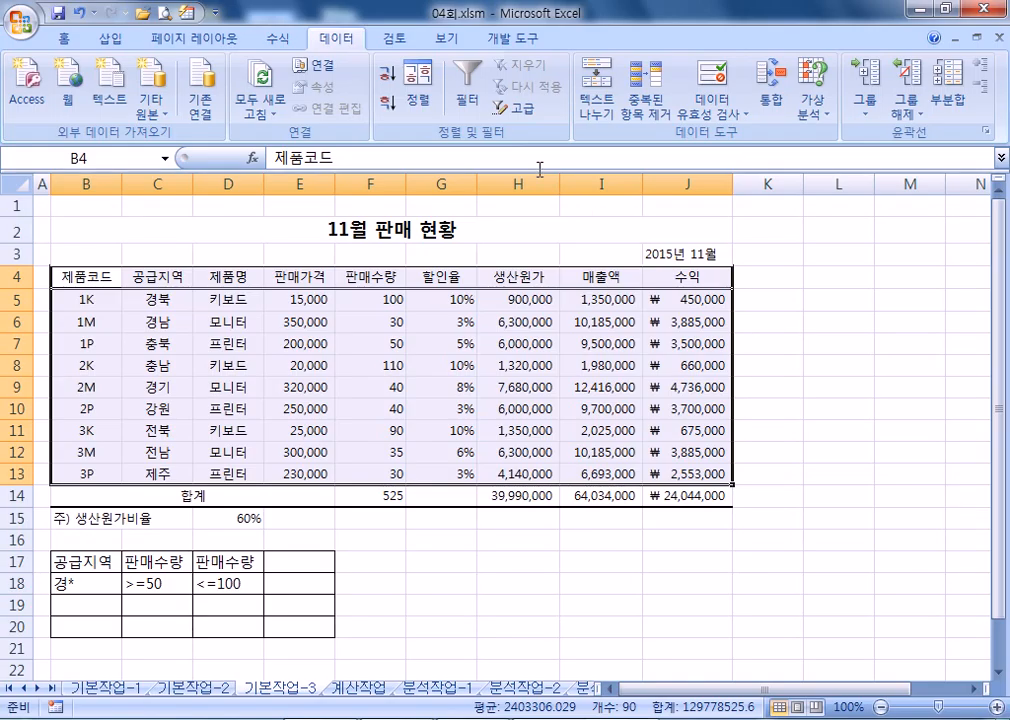
left_click(525, 110)
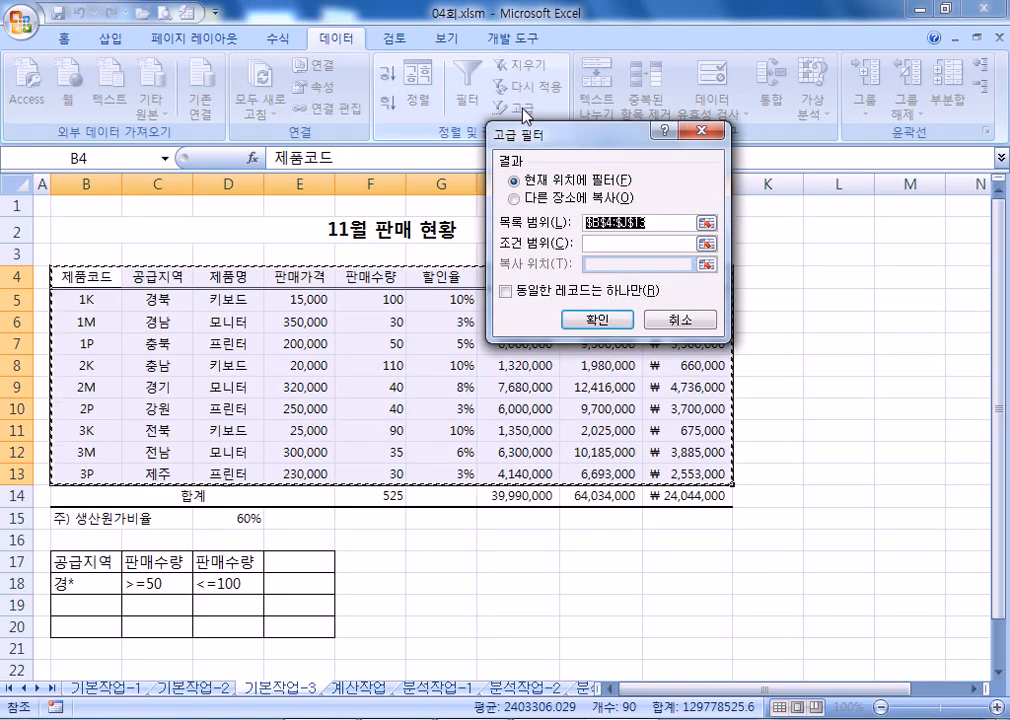
left_click(516, 197)
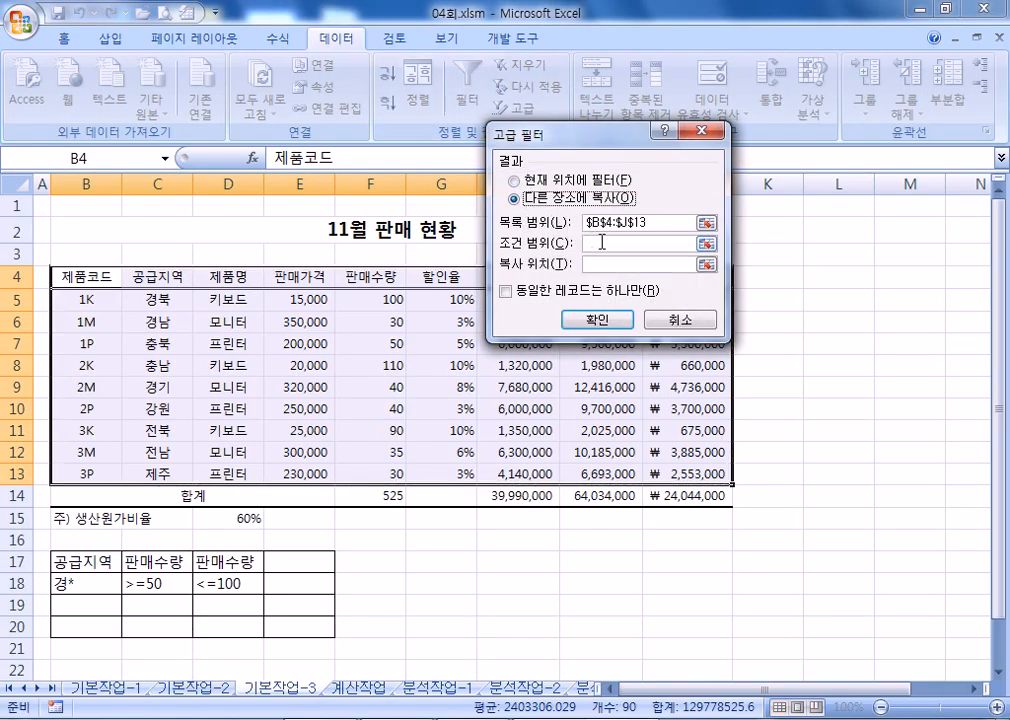
left_click(601, 243)
scroll(234, 331, "down", 3)
left_click_drag(88, 358, 229, 381)
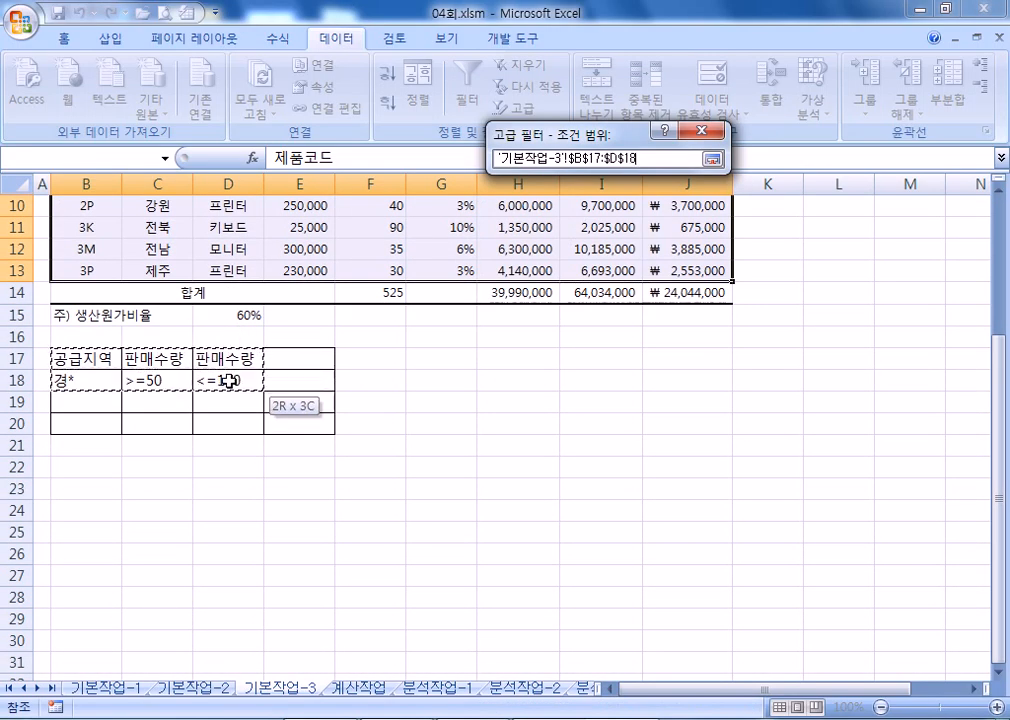
left_click(590, 265)
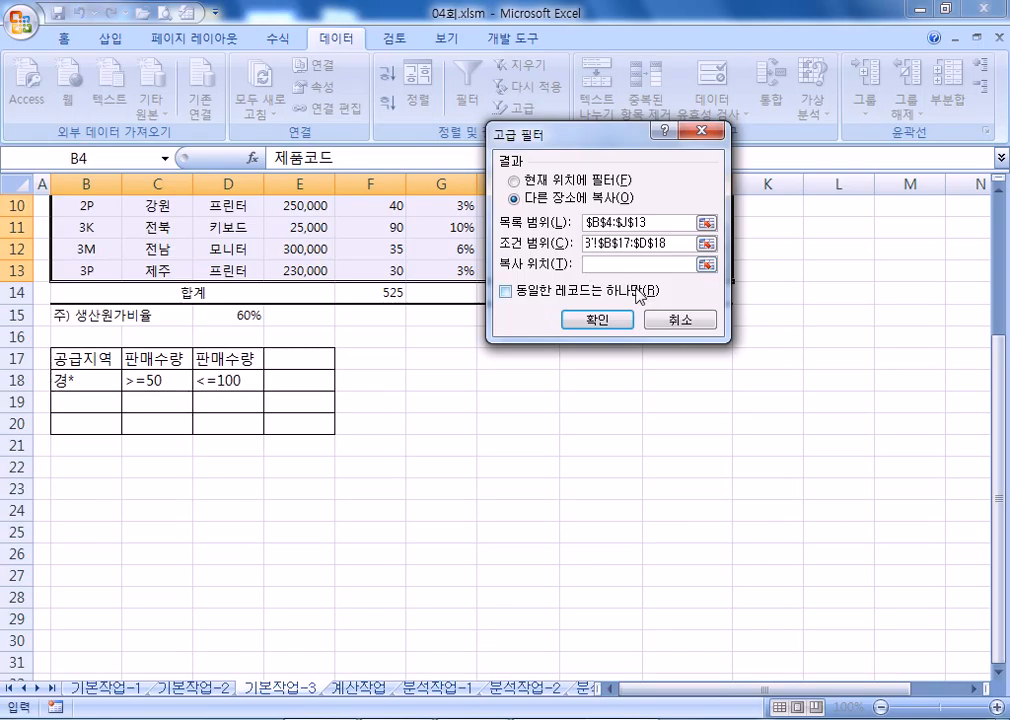
left_click(79, 467)
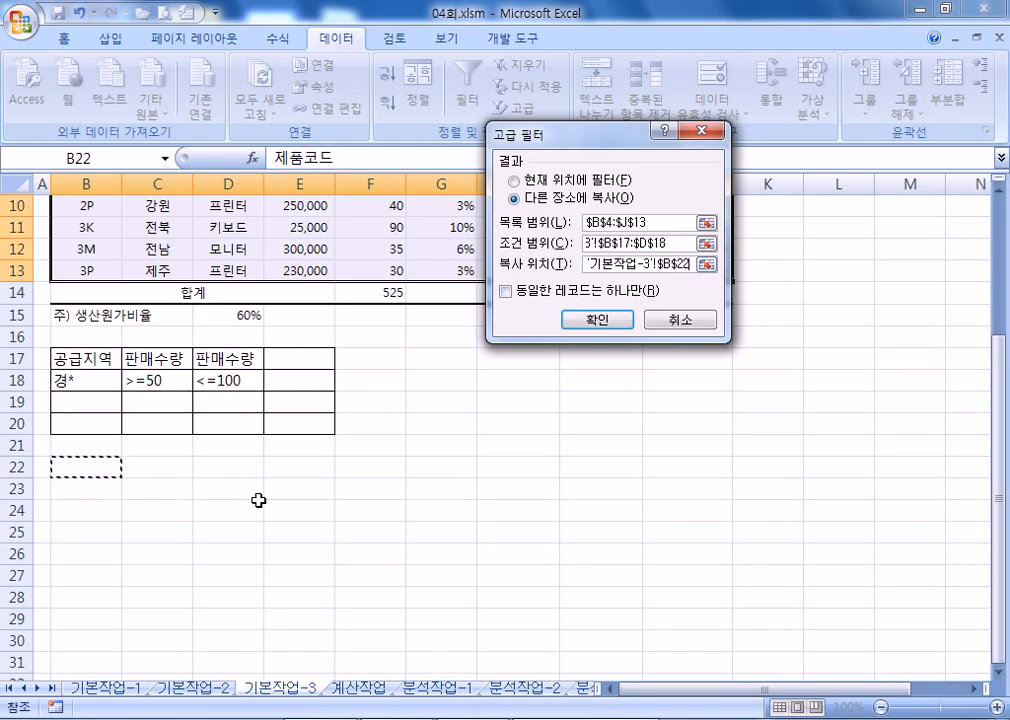
left_click(577, 320)
scroll(514, 444, "down", 3)
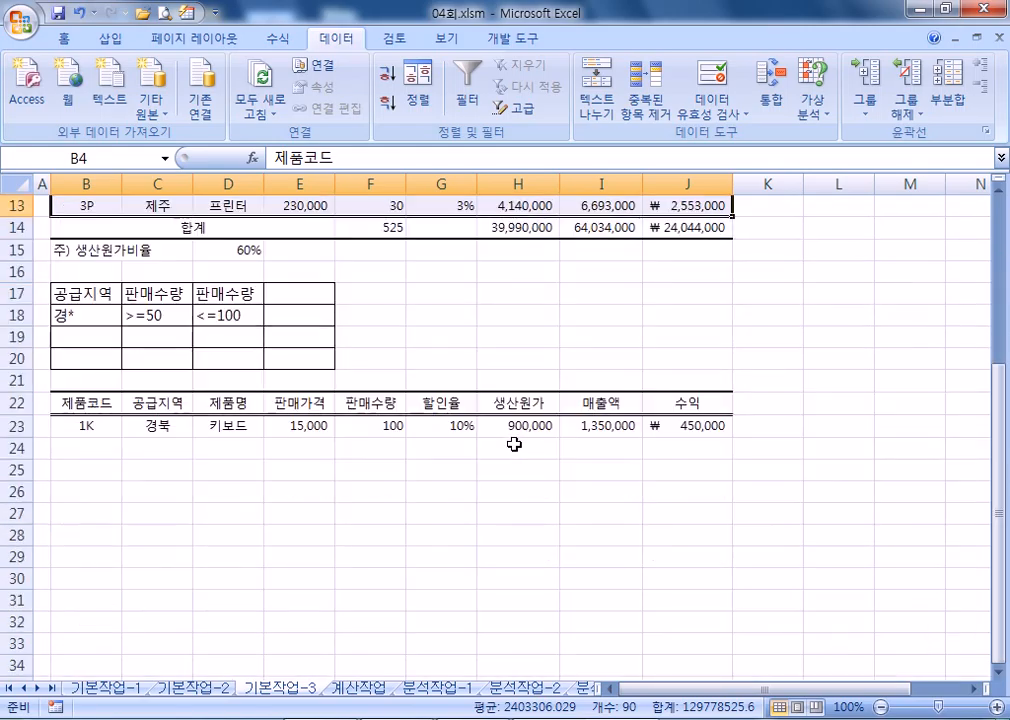
Review the filtered 1K record, then go to the 분석작업-1 sheet
scroll(469, 422, "up", 3)
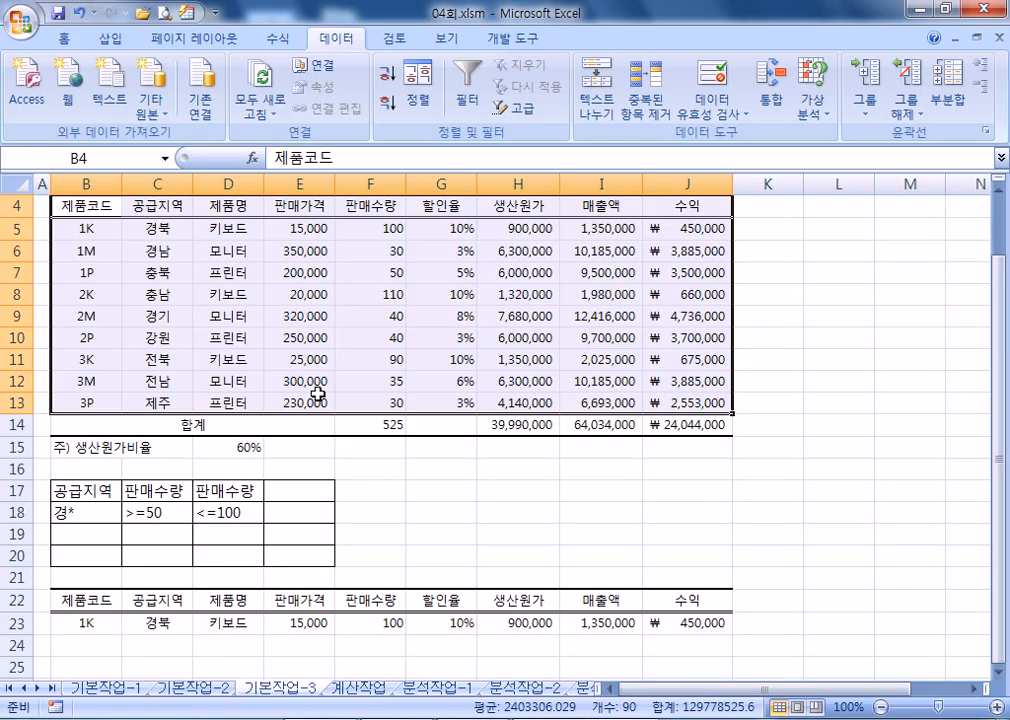
scroll(318, 393, "down", 3)
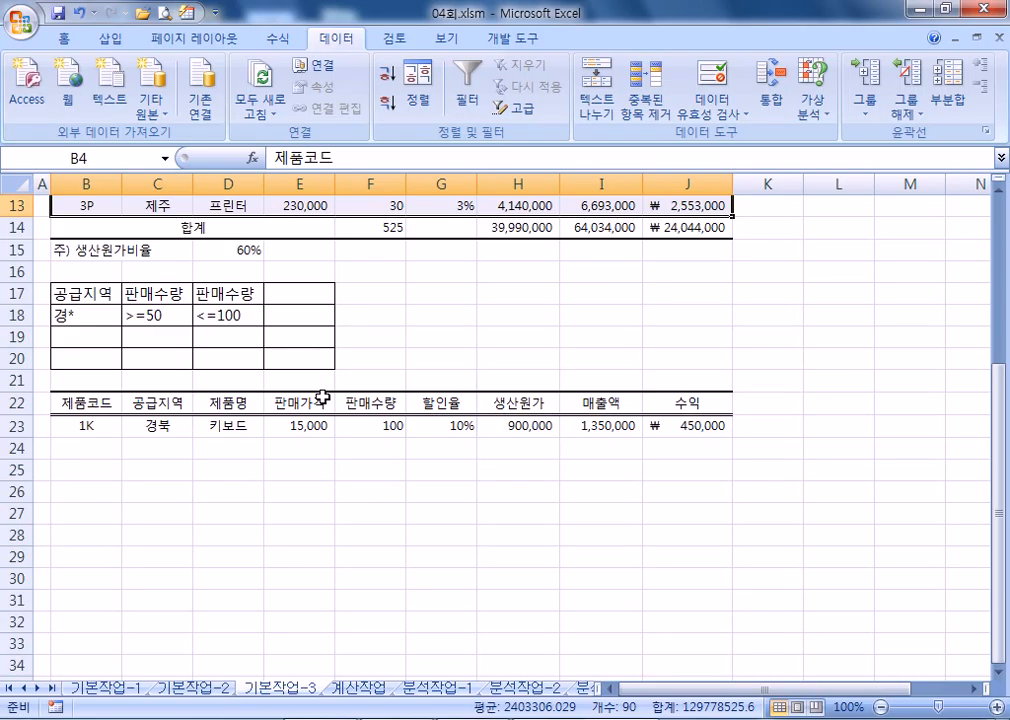
left_click(454, 689)
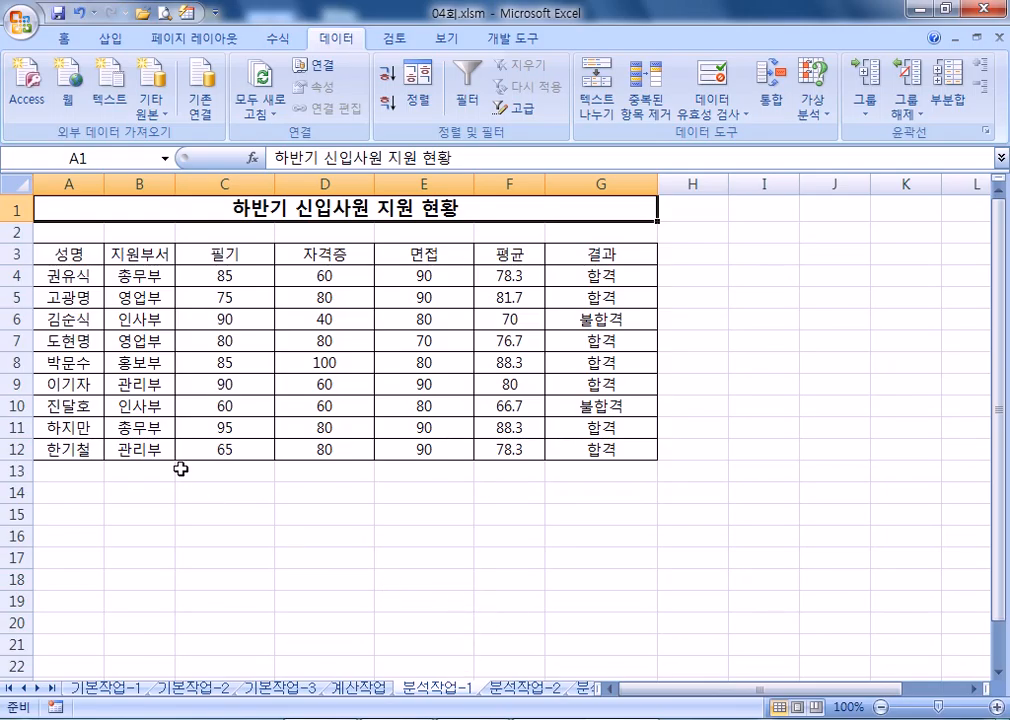
left_click(78, 256)
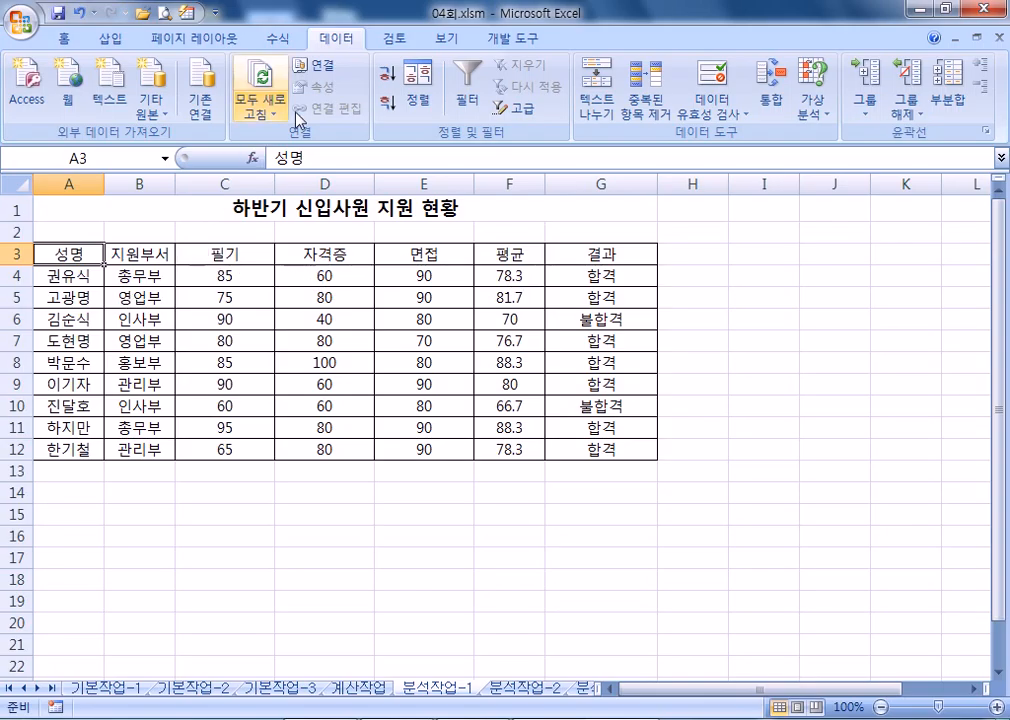
left_click_drag(68, 255, 582, 446)
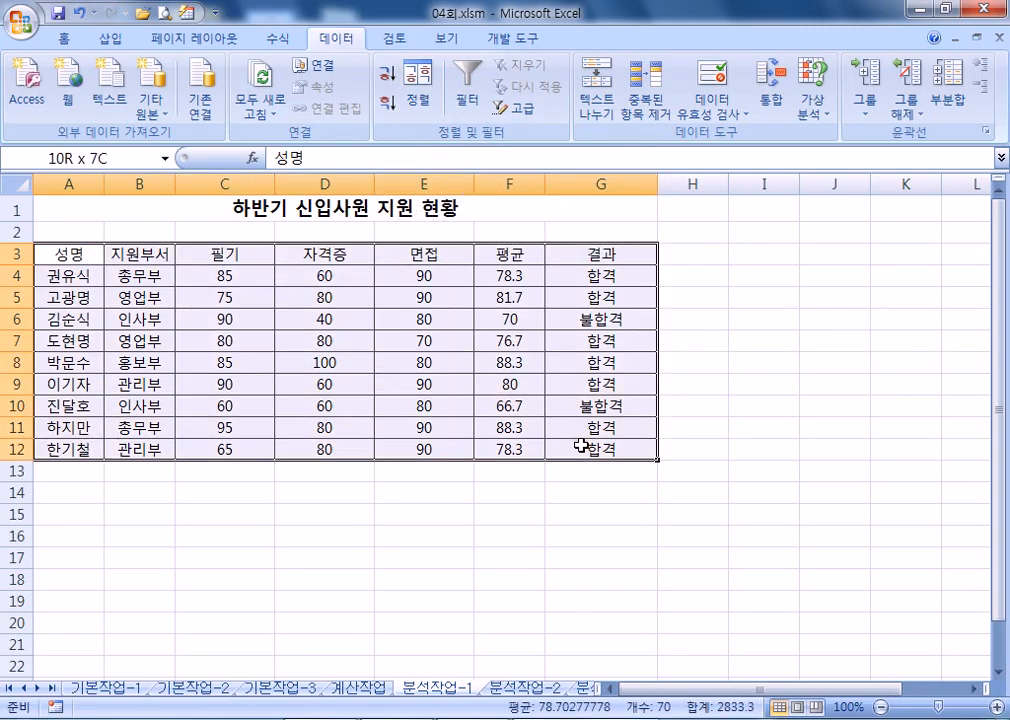
left_click(371, 342)
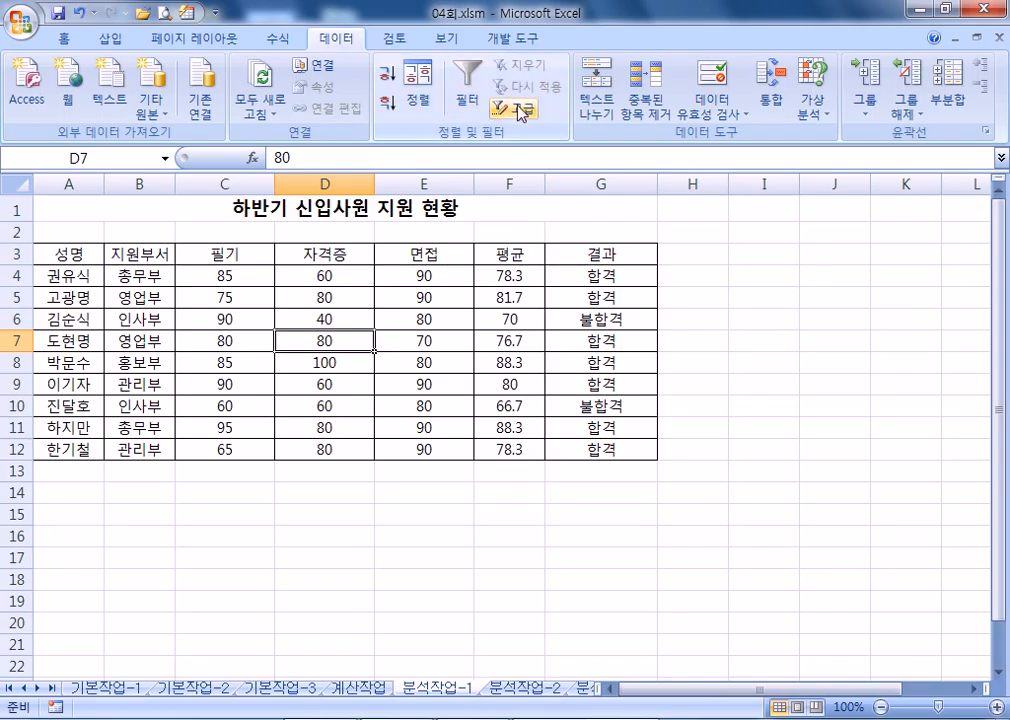
In the Sort dialog, make 결과 the first sort key in descending order
left_click(422, 97)
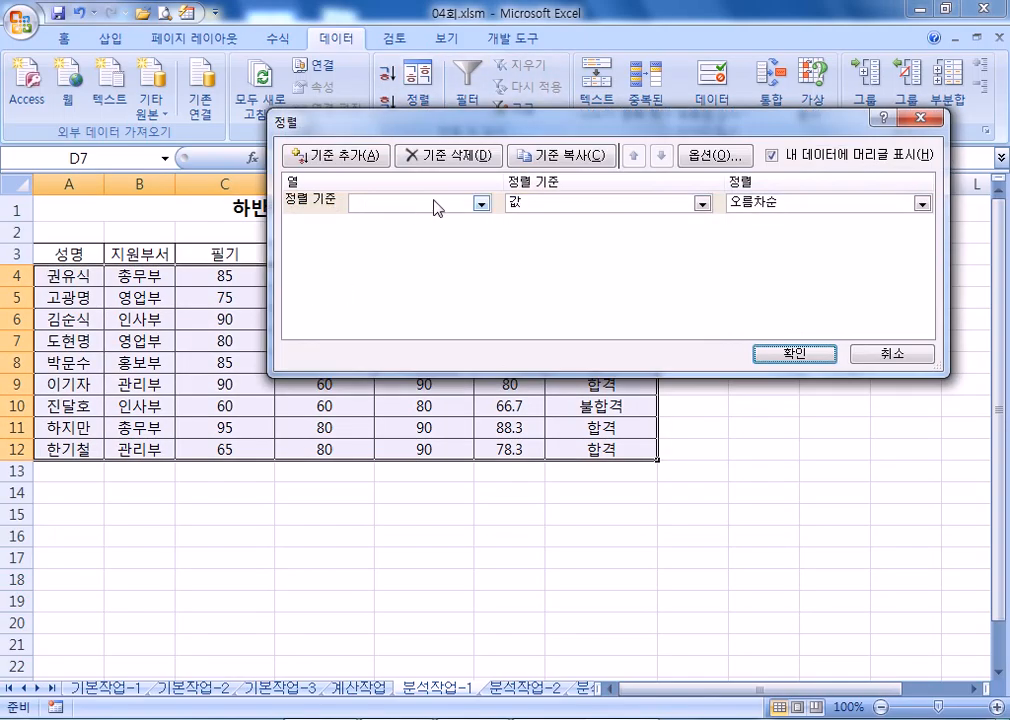
left_click(461, 205)
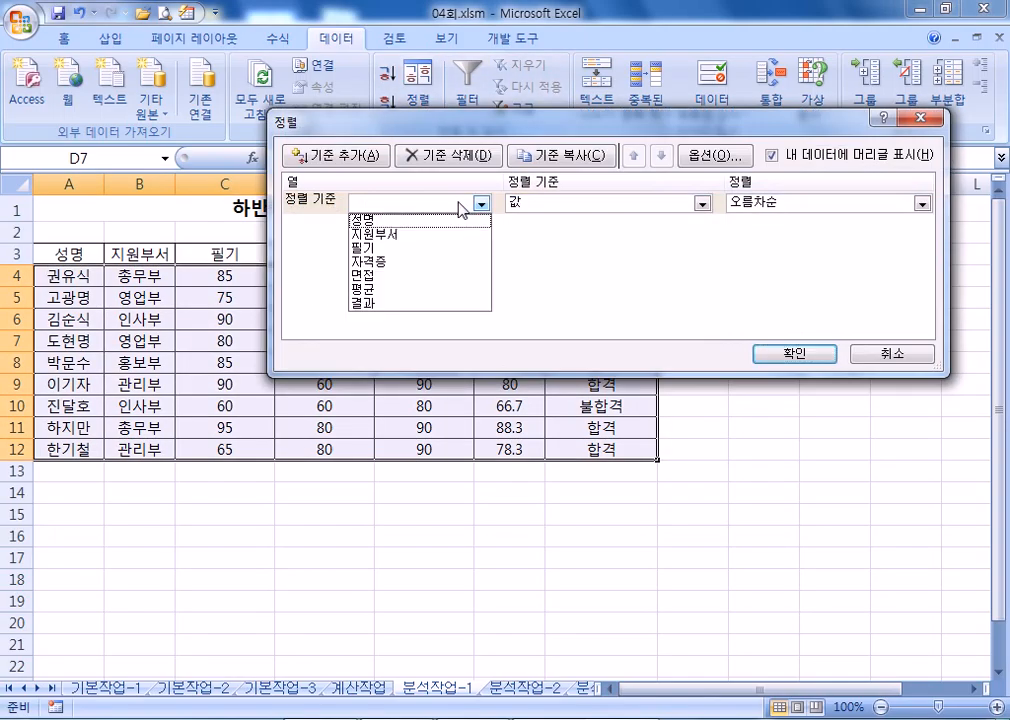
left_click(374, 303)
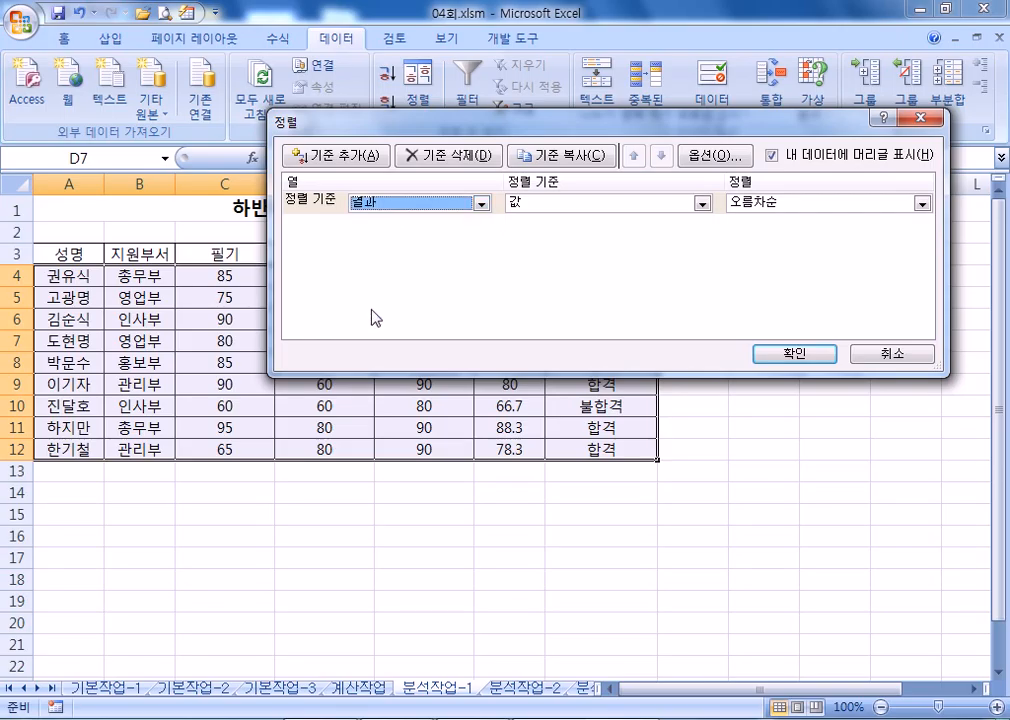
left_click(790, 203)
left_click(762, 236)
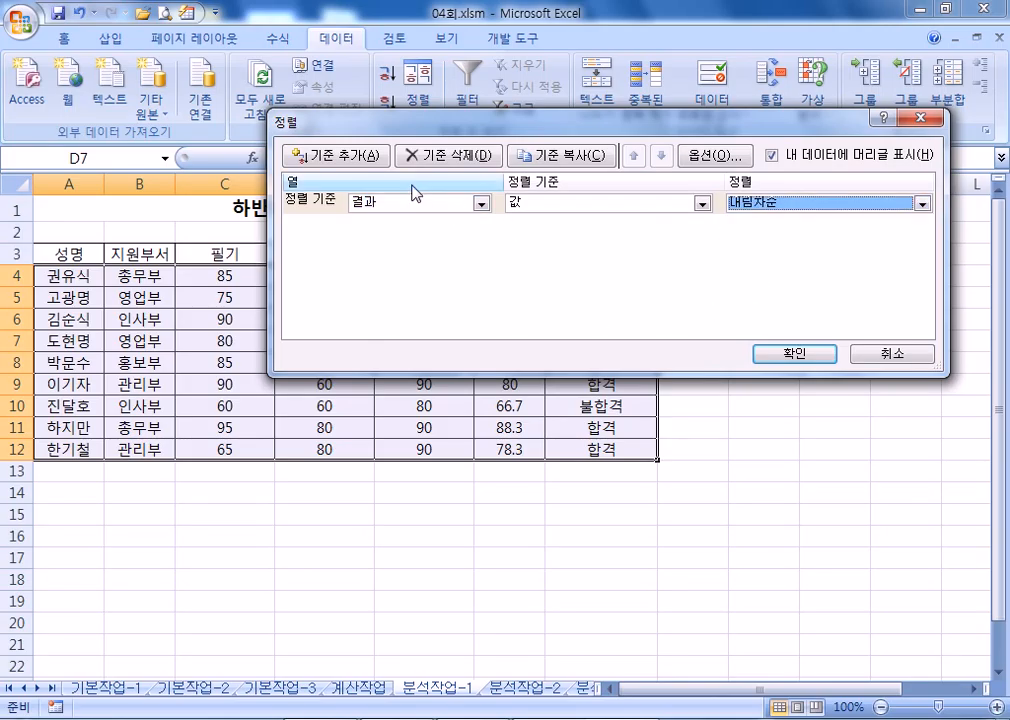
Add 지원부서 descending as the second sort level, apply, and check the 합격/불합격 grouping
left_click(357, 160)
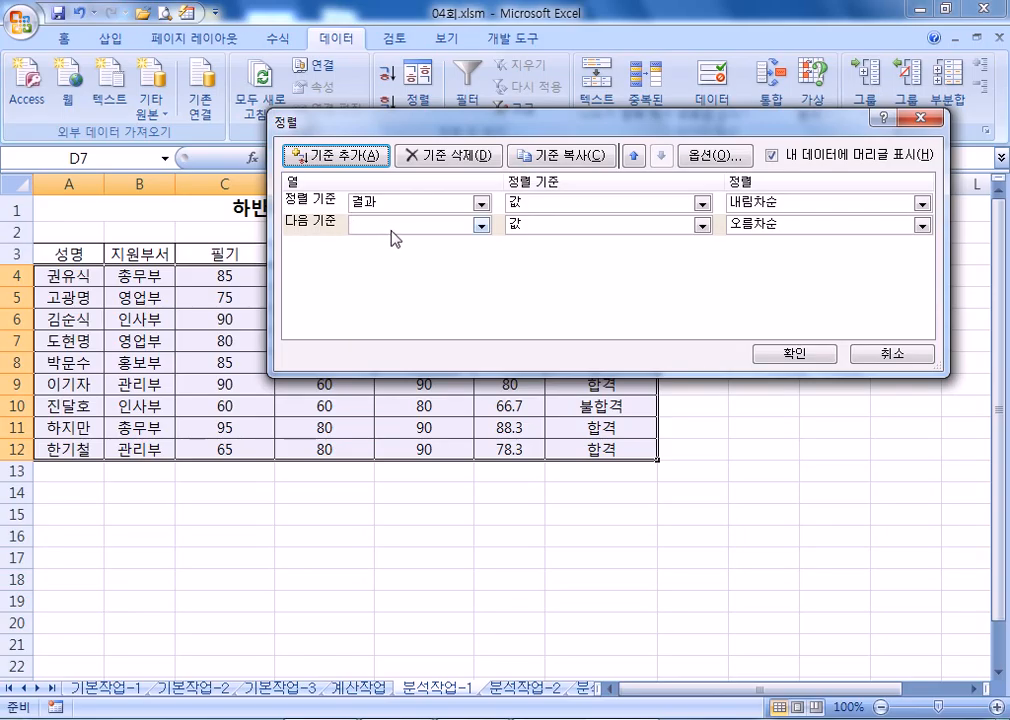
left_click(397, 235)
left_click(395, 256)
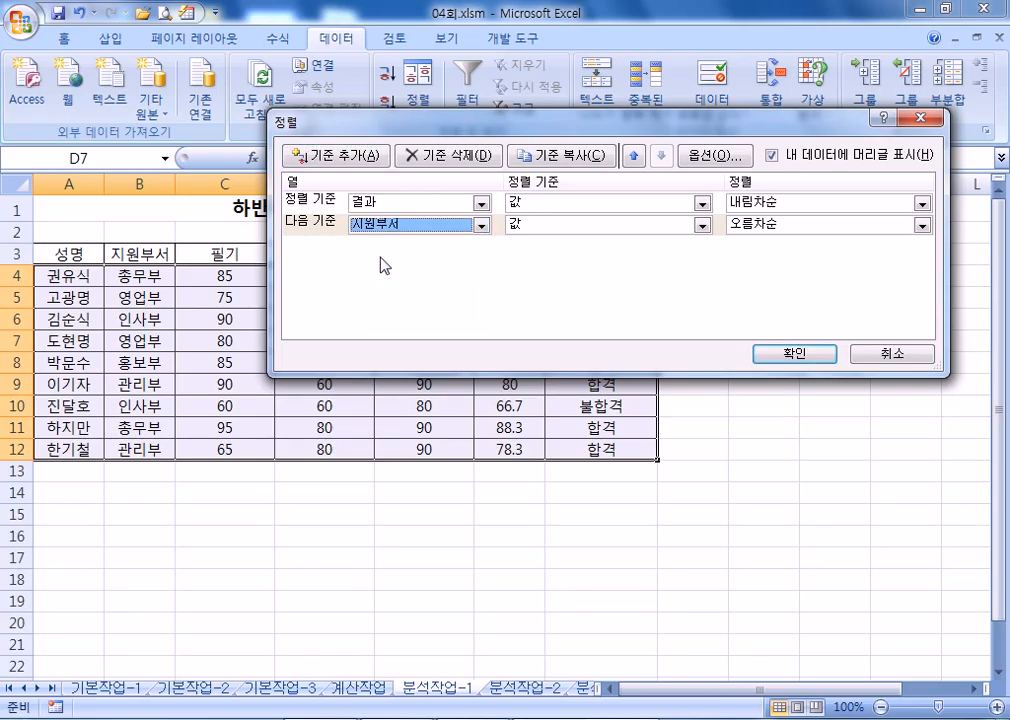
left_click(775, 226)
left_click(778, 250)
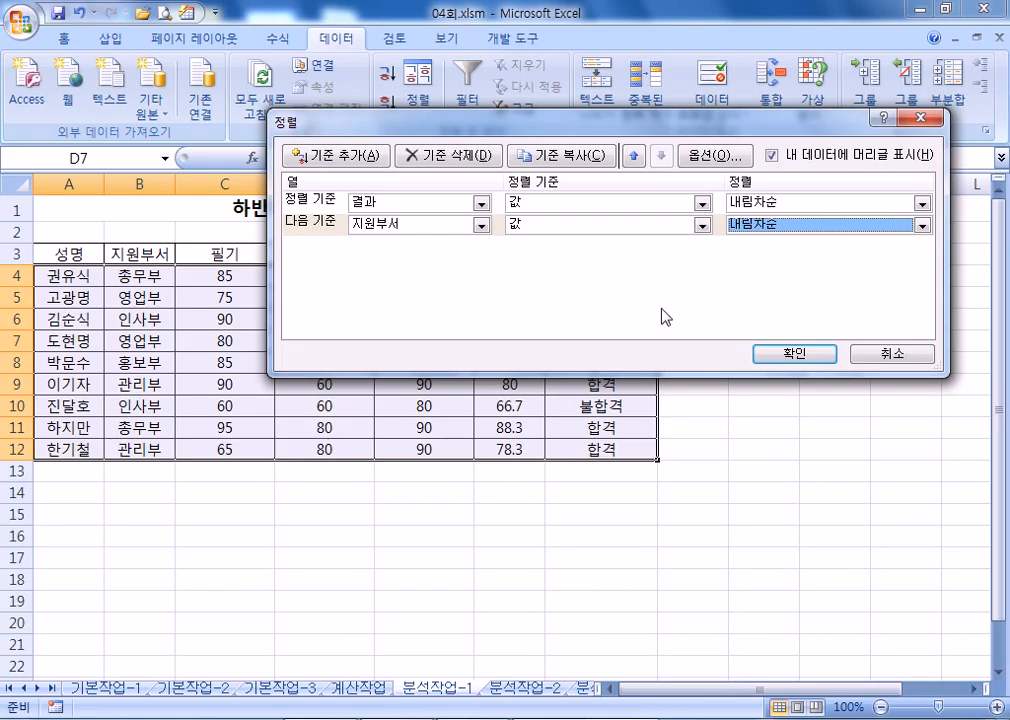
left_click(780, 356)
left_click_drag(636, 266, 609, 451)
left_click(600, 277)
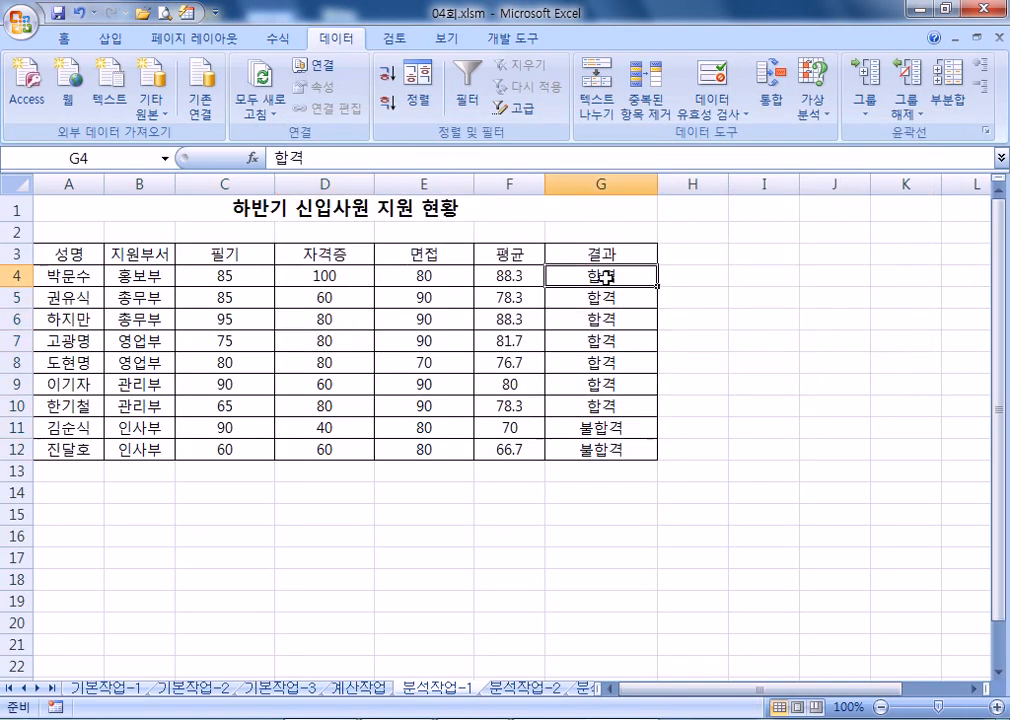
Add 부분합 grouped by 결과 using 최소값, with only the 평균 column subtotalled
left_click(140, 272)
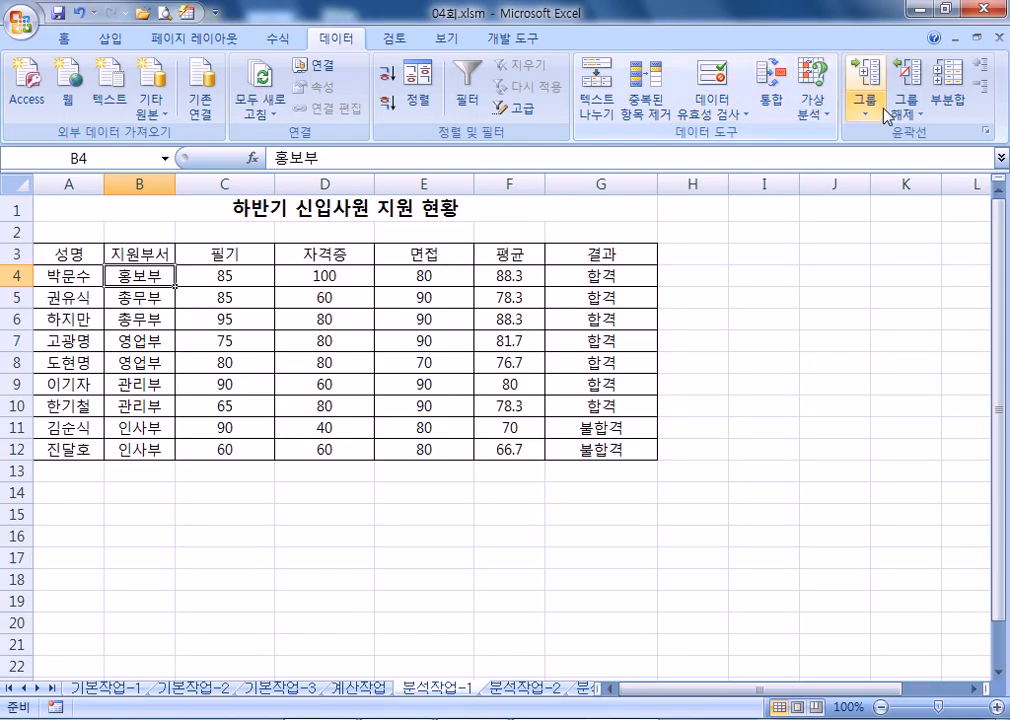
left_click(948, 104)
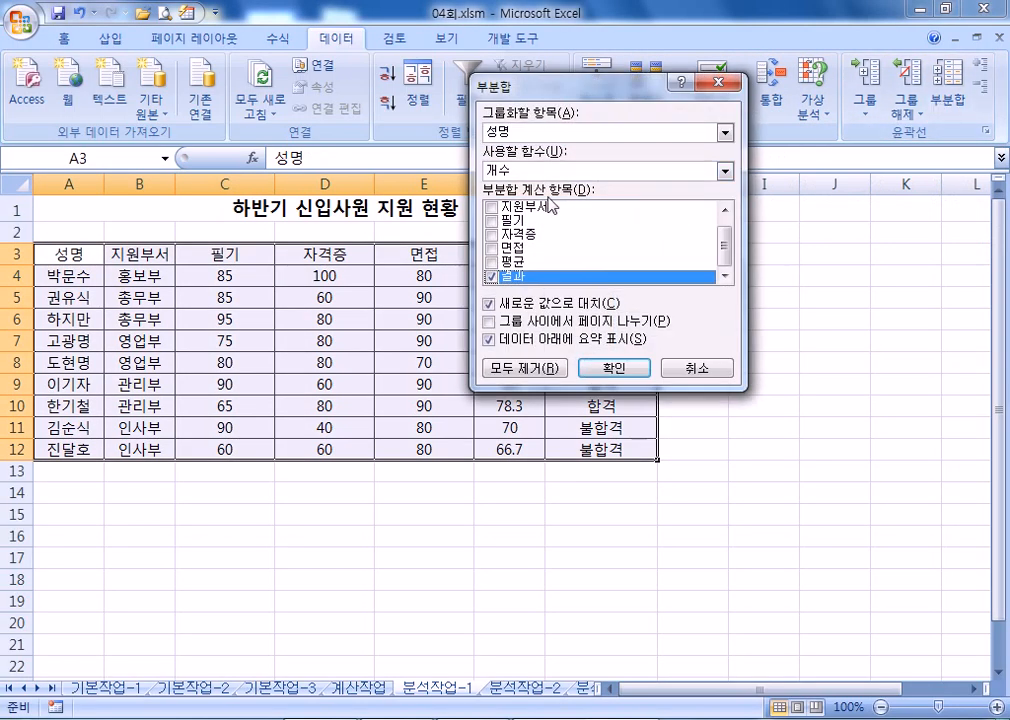
left_click(523, 134)
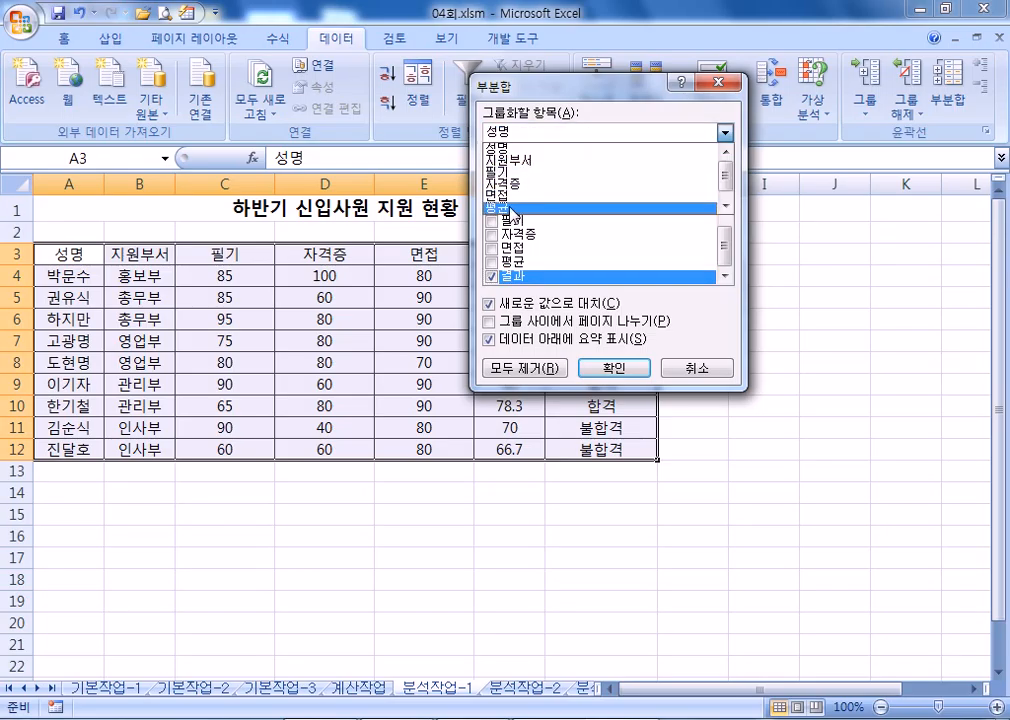
scroll(513, 210, "down", 1)
left_click(513, 208)
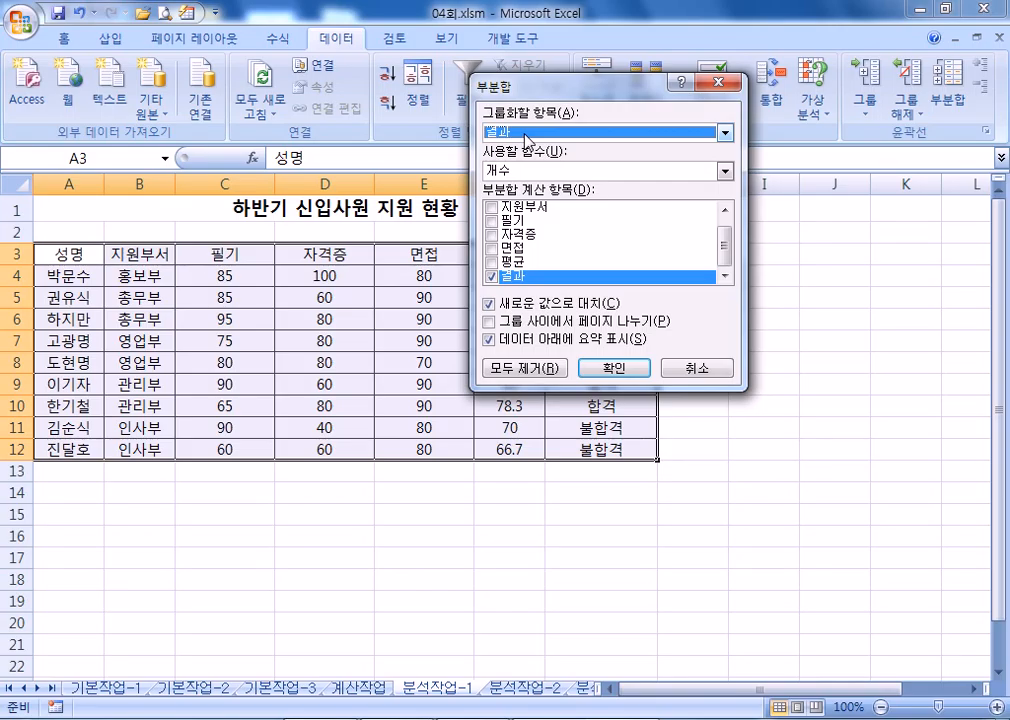
left_click(489, 277)
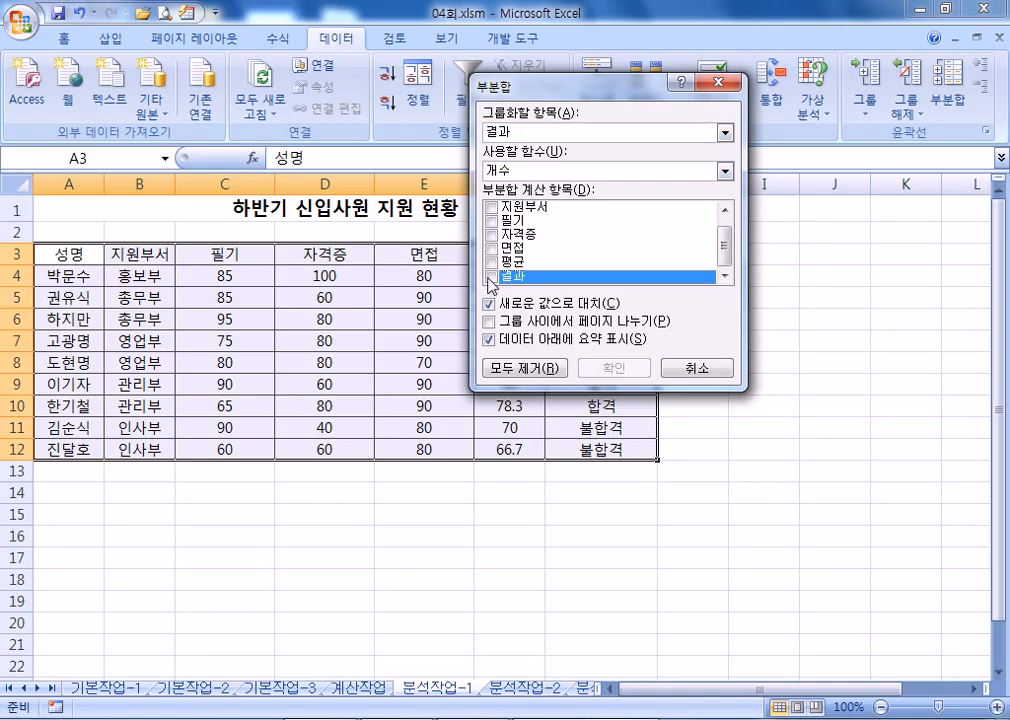
left_click(517, 173)
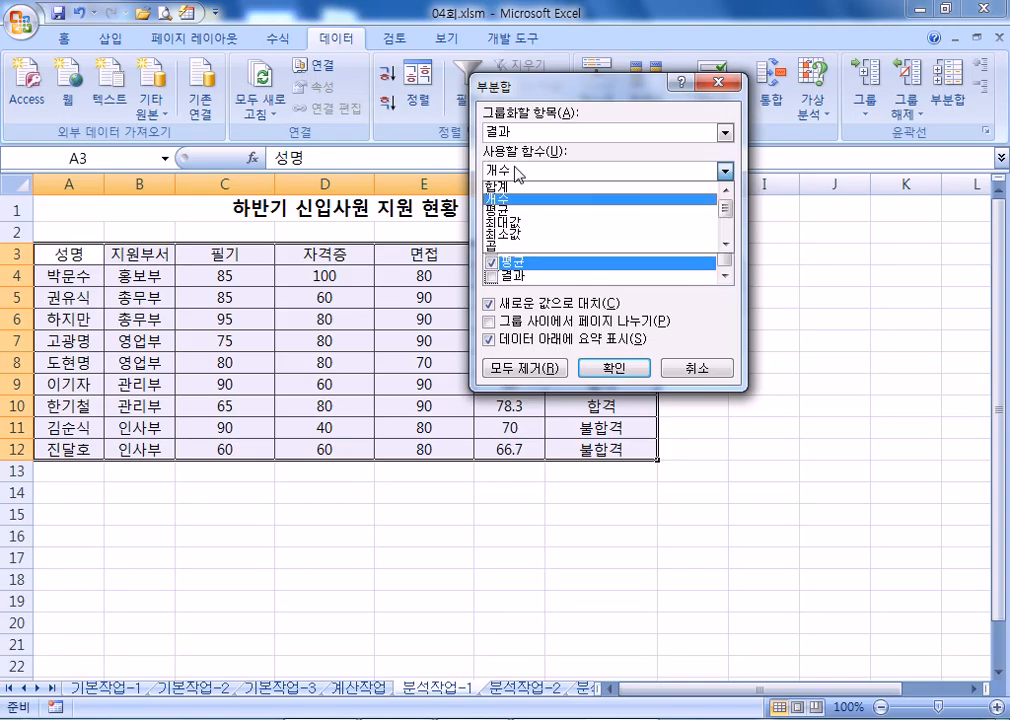
left_click(516, 232)
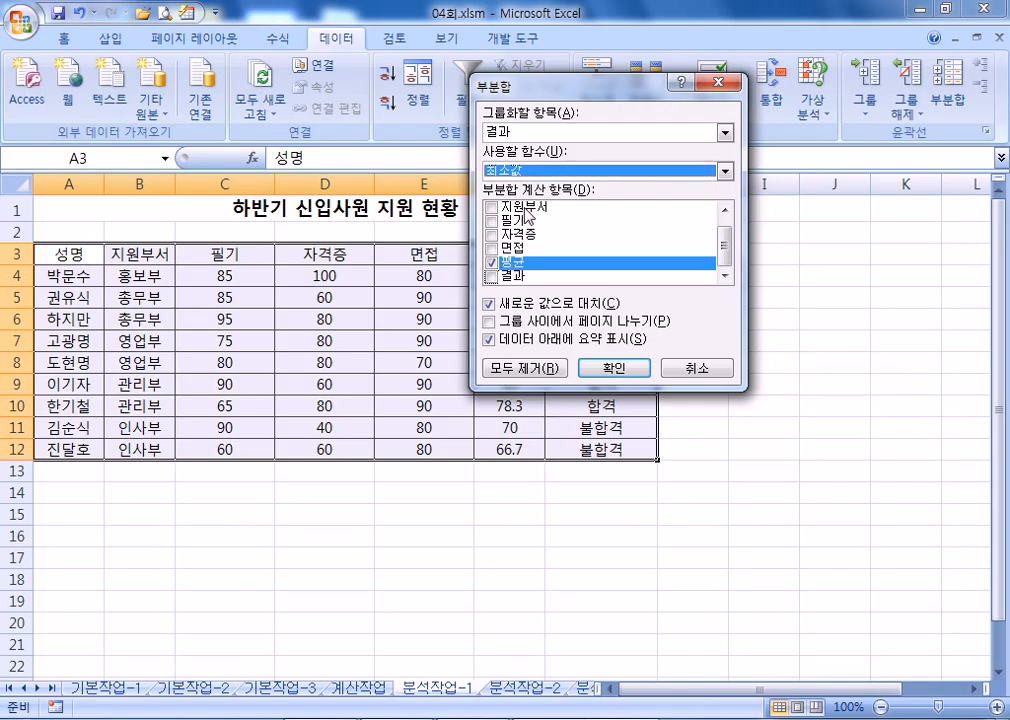
left_click(603, 369)
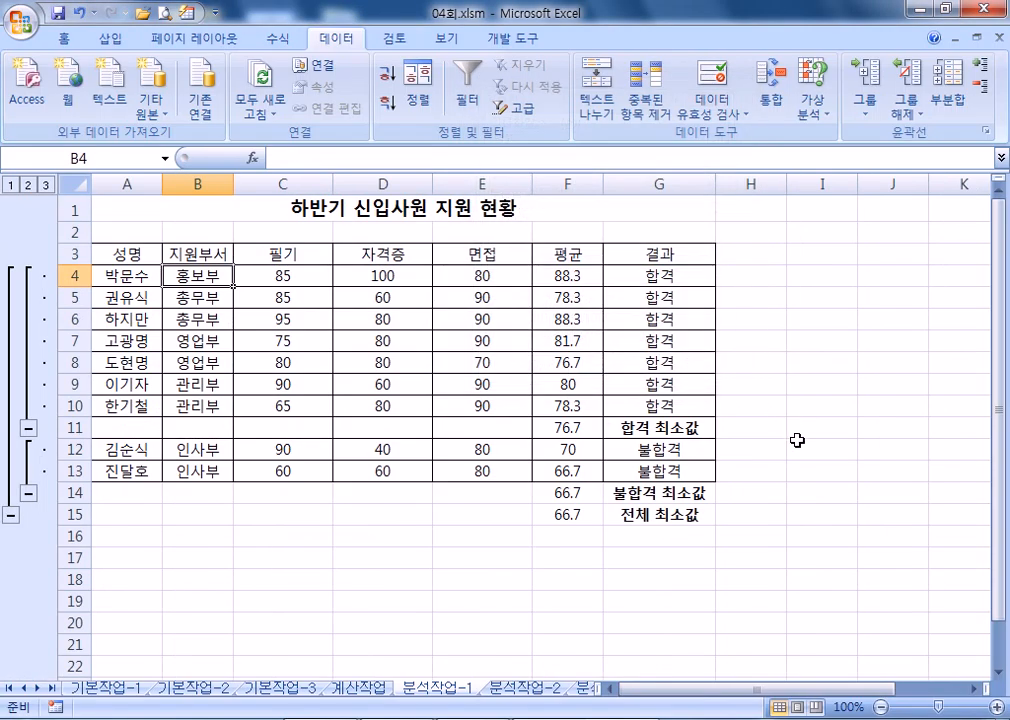
Add nested 지원부서 평균 subtotals for 필기, 자격증 and 면접, keeping the existing minimum subtotals
left_click(955, 100)
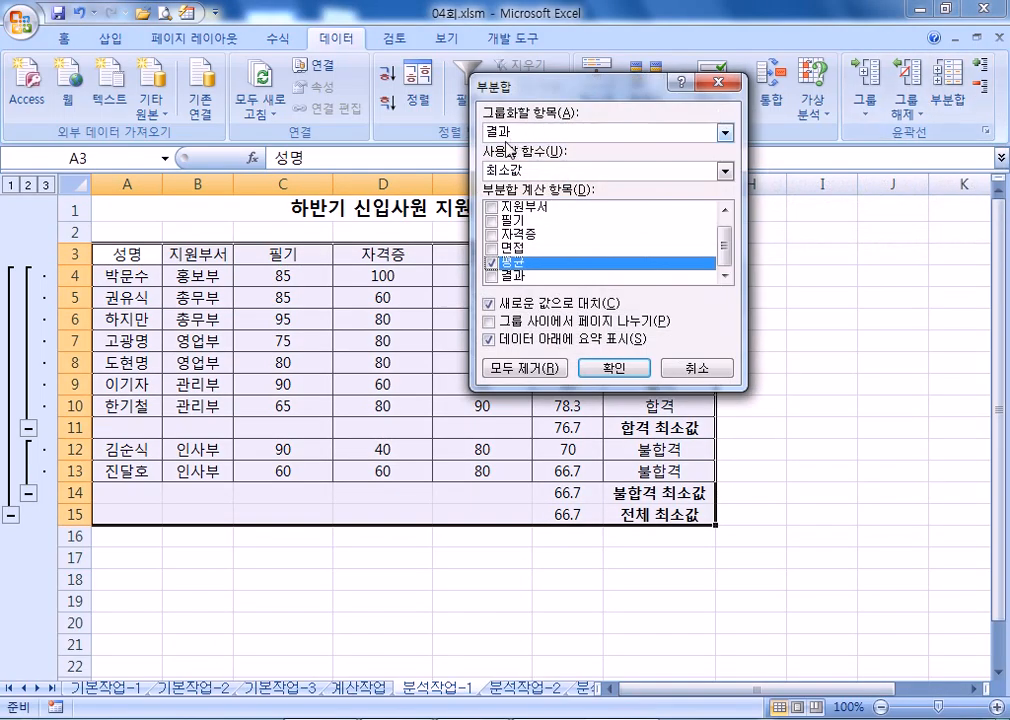
left_click(512, 132)
left_click(510, 160)
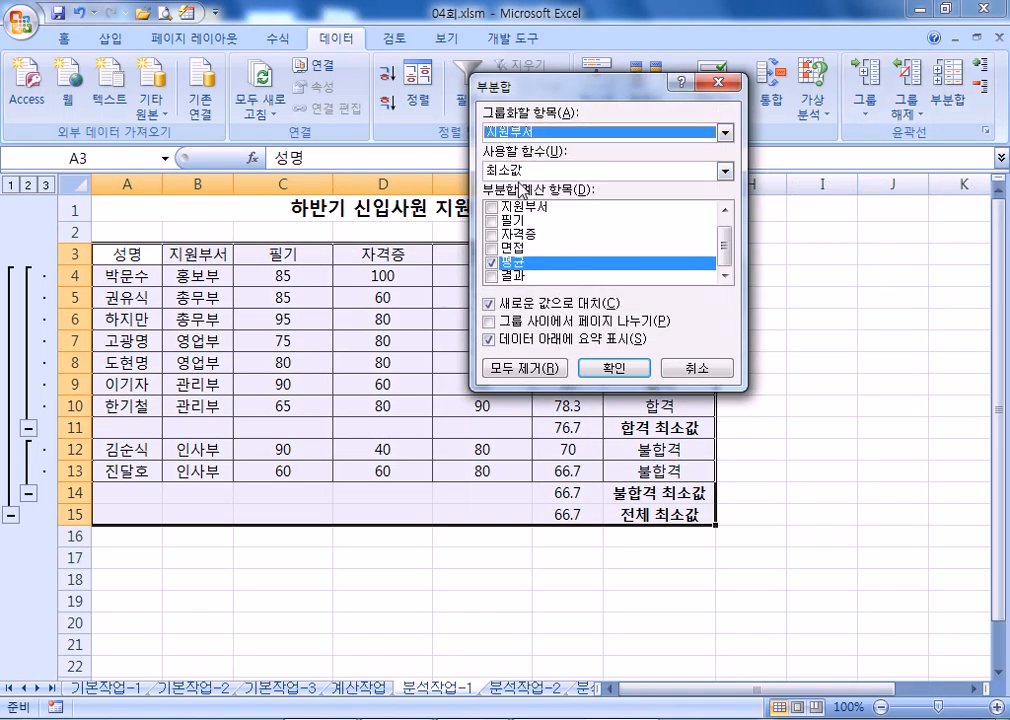
left_click(535, 132)
left_click(532, 163)
left_click(490, 260)
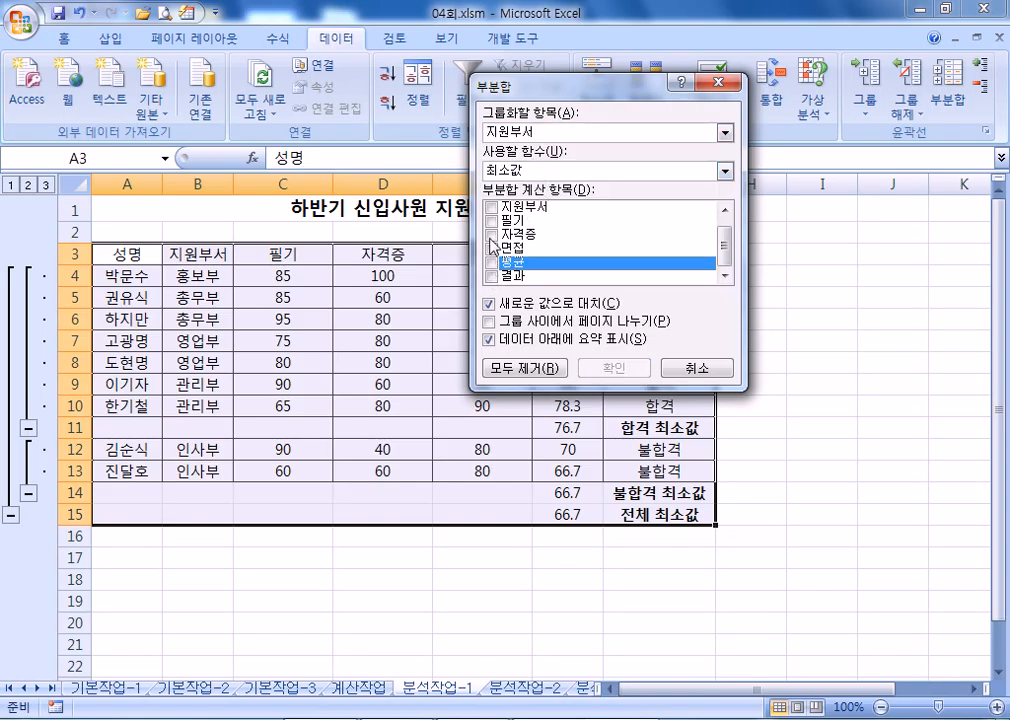
left_click(491, 220)
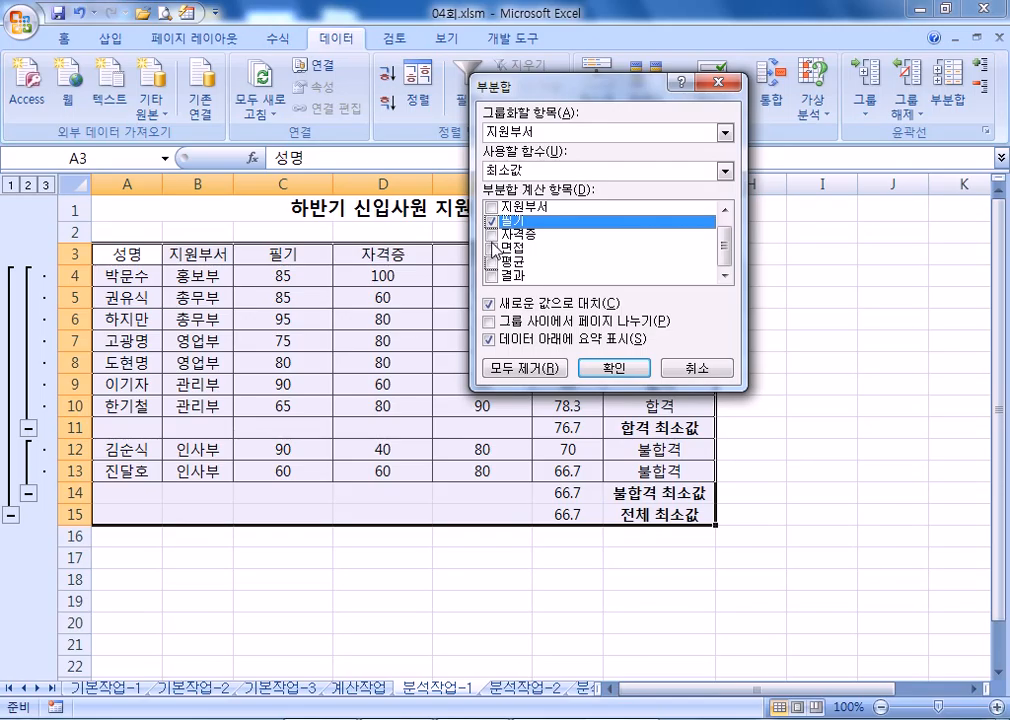
left_click(491, 233)
left_click(491, 248)
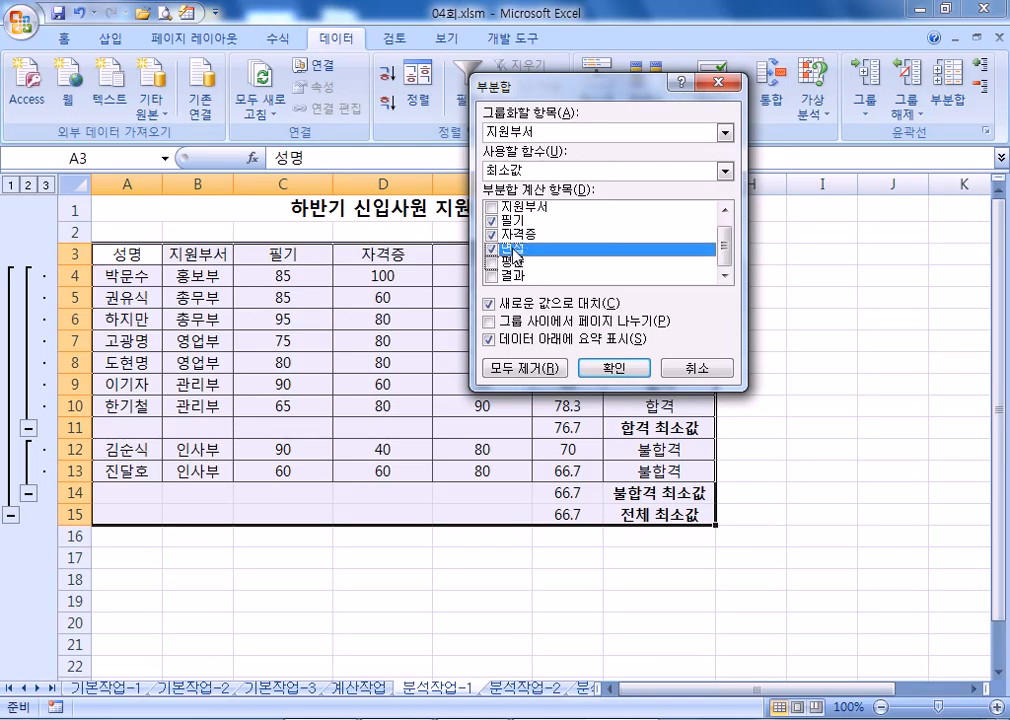
left_click(530, 170)
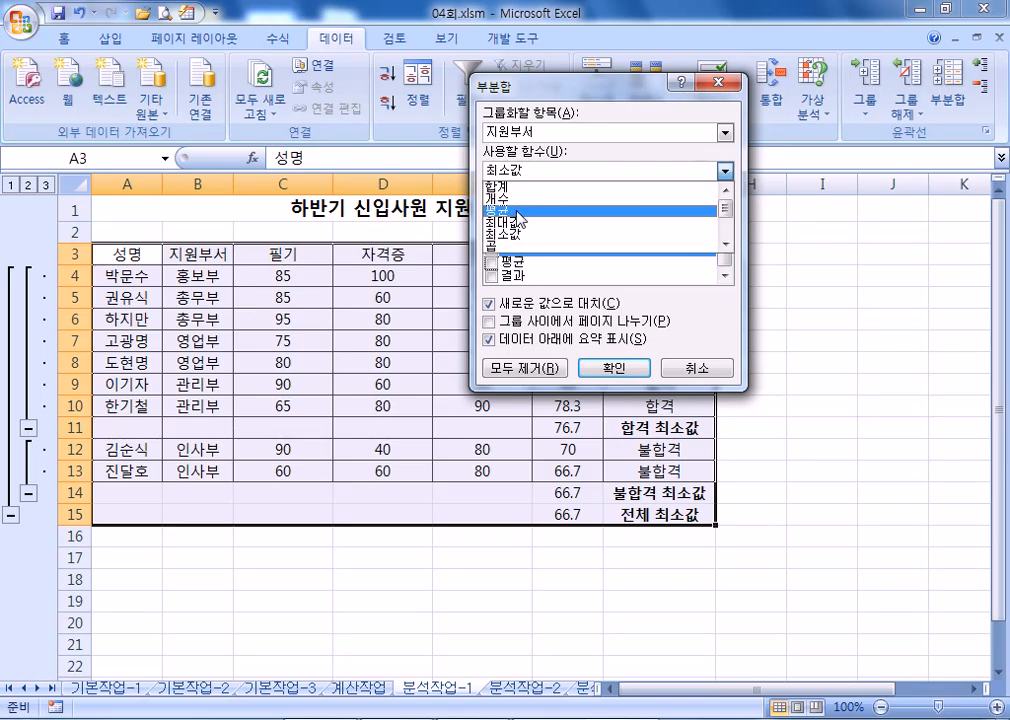
left_click(519, 213)
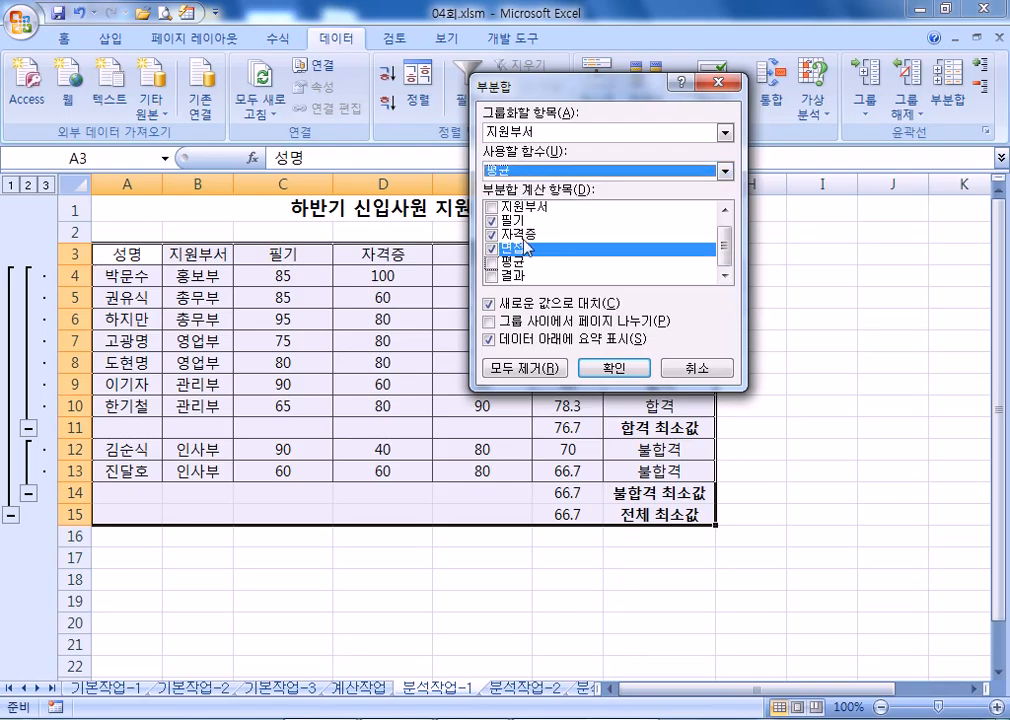
left_click(491, 304)
left_click(596, 367)
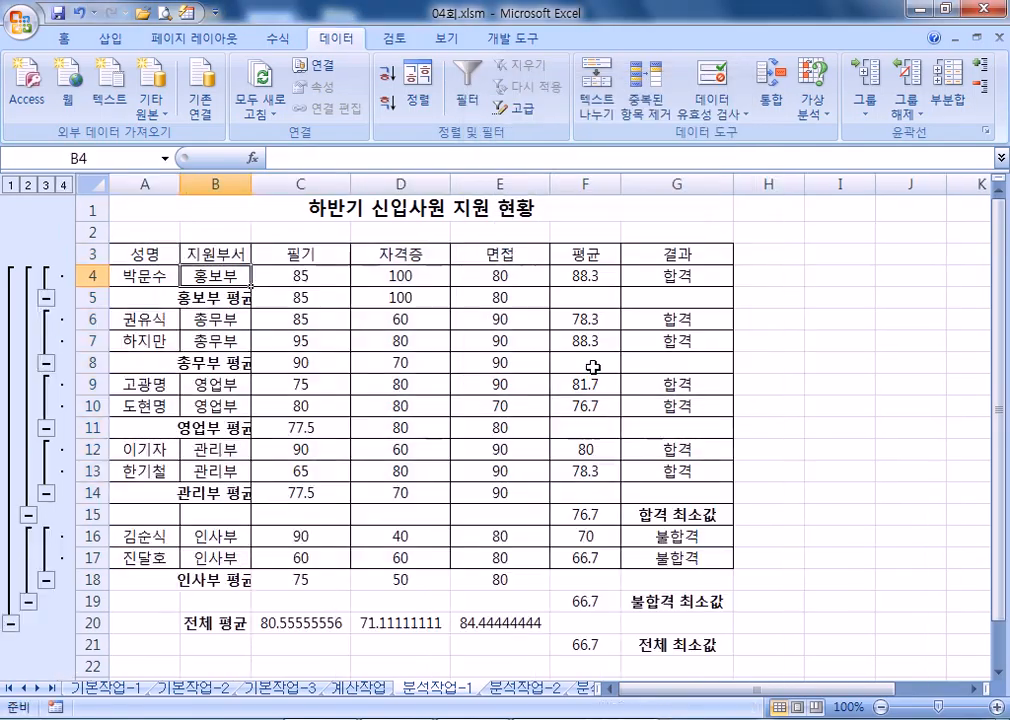
Autofit column B so the subtotal labels fit
double_click(252, 184)
left_click(690, 181)
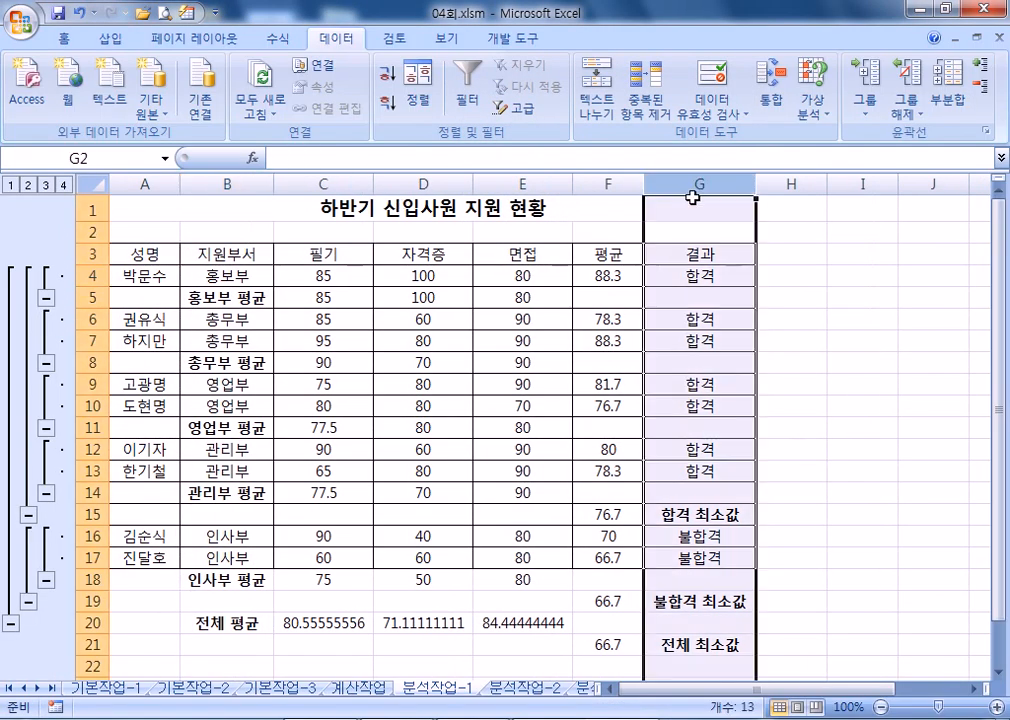
left_click(240, 183)
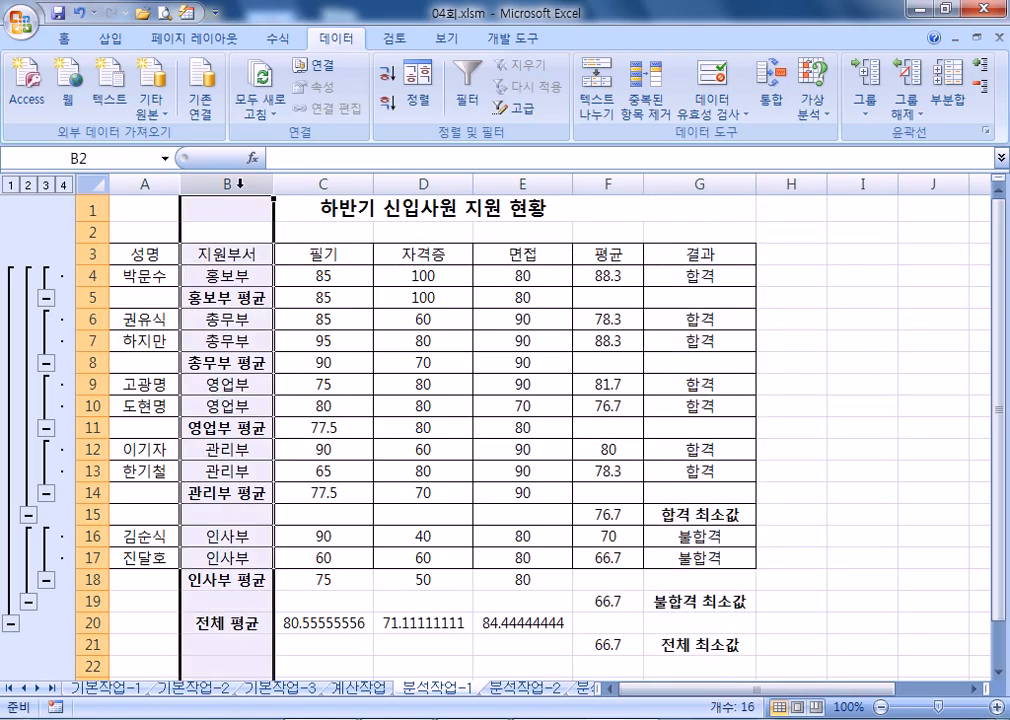
scroll(365, 334, "down", 1)
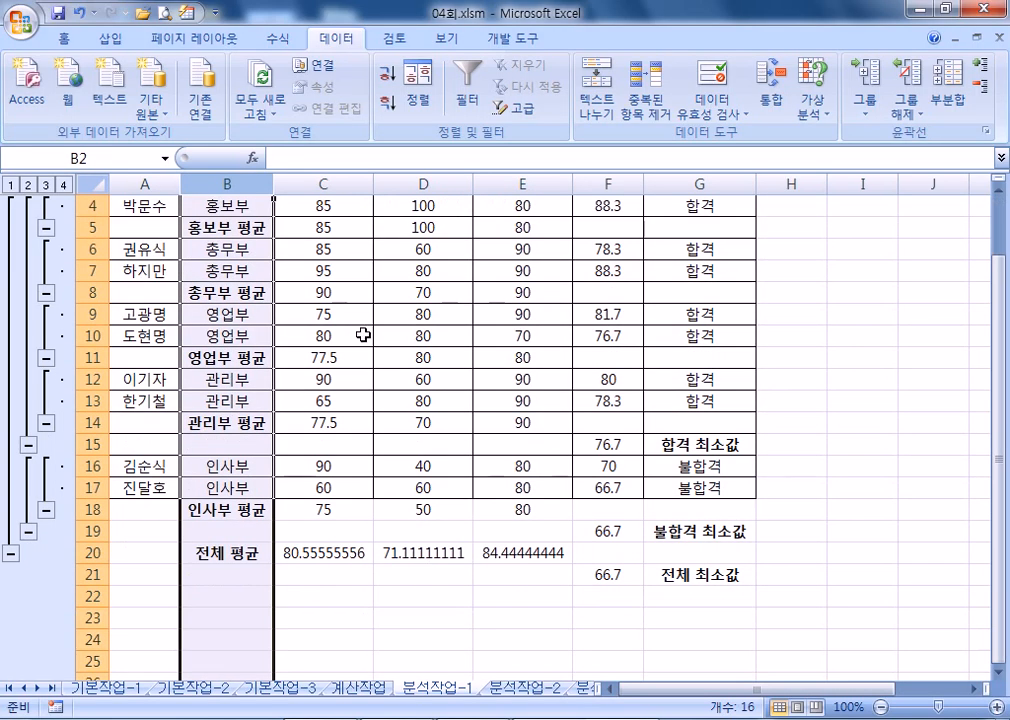
scroll(401, 419, "up", 1)
left_click(399, 390)
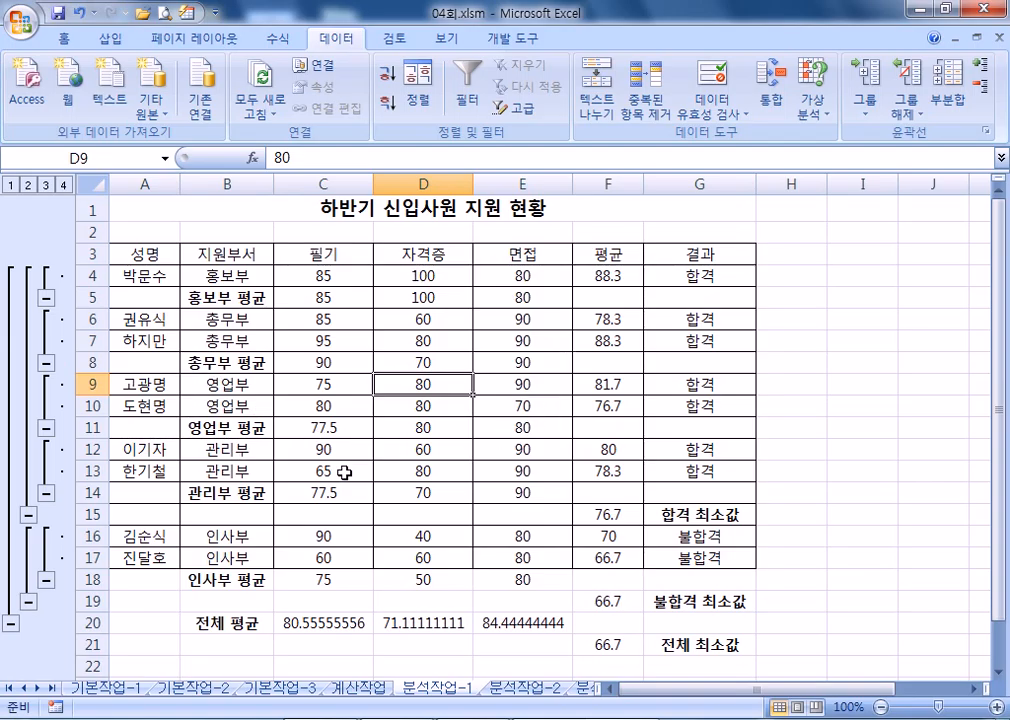
Go to the 분석작업-2 sheet with the 부서별 비품관리 table
left_click(522, 689)
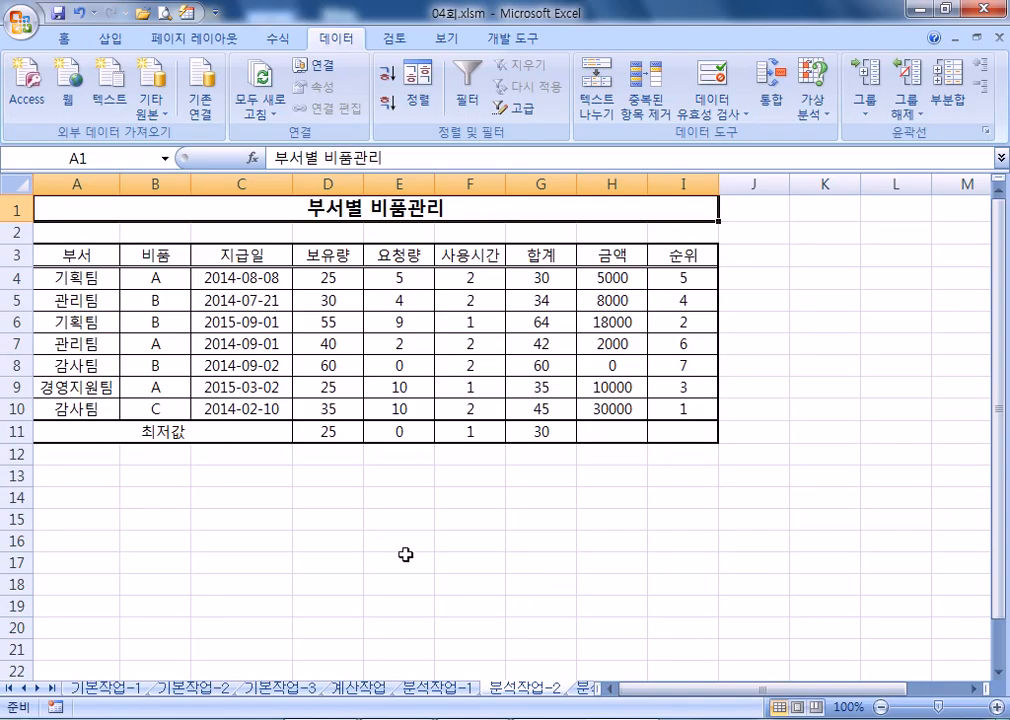
Insert a pivot table from A3:I10, placed at A15 on the existing worksheet
left_click_drag(90, 254, 665, 415)
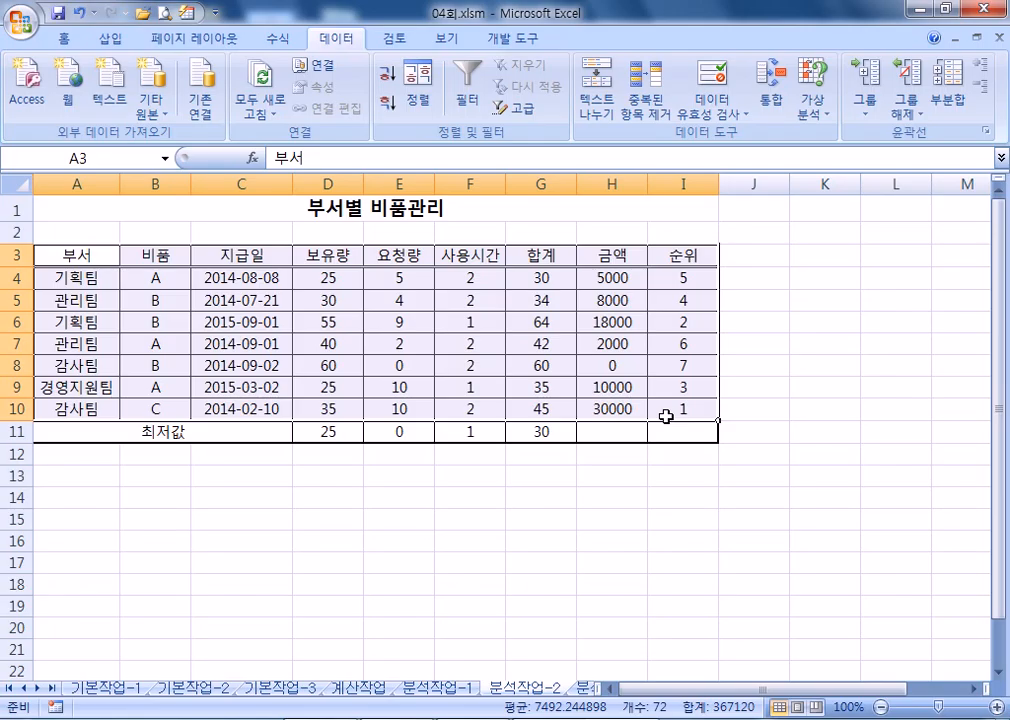
left_click_drag(86, 250, 652, 404)
left_click(108, 38)
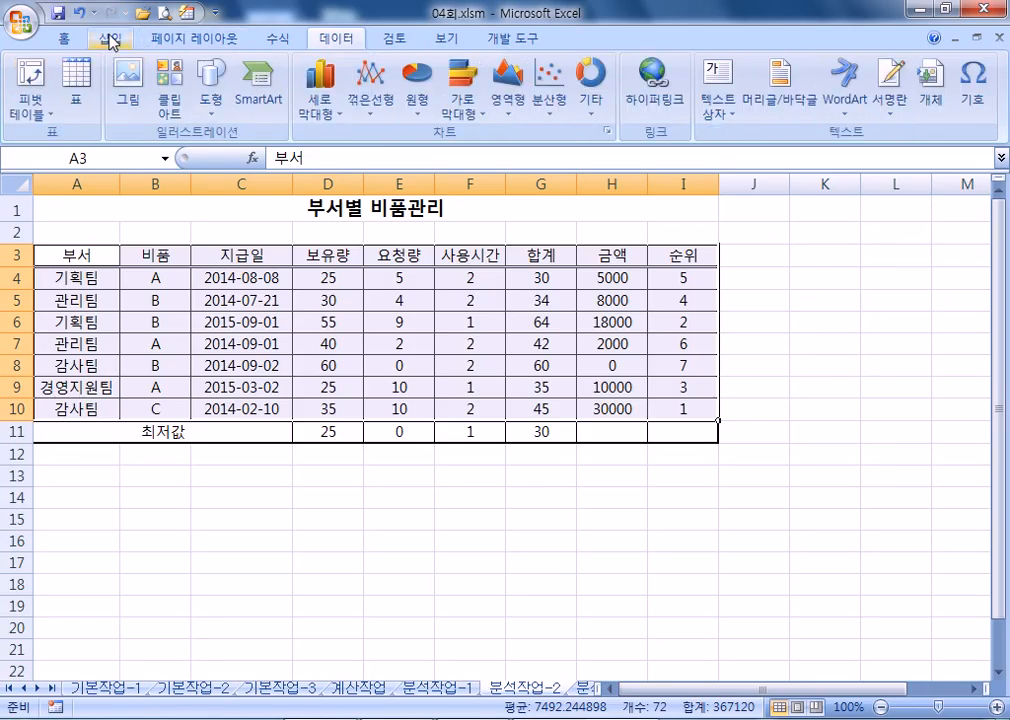
left_click(30, 75)
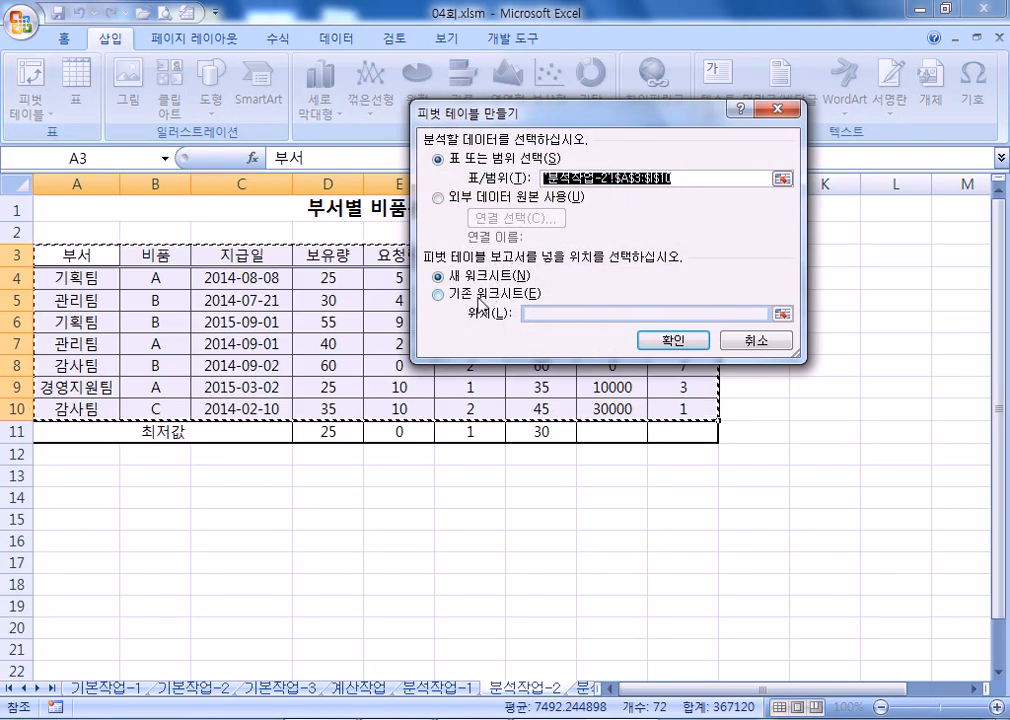
left_click(480, 296)
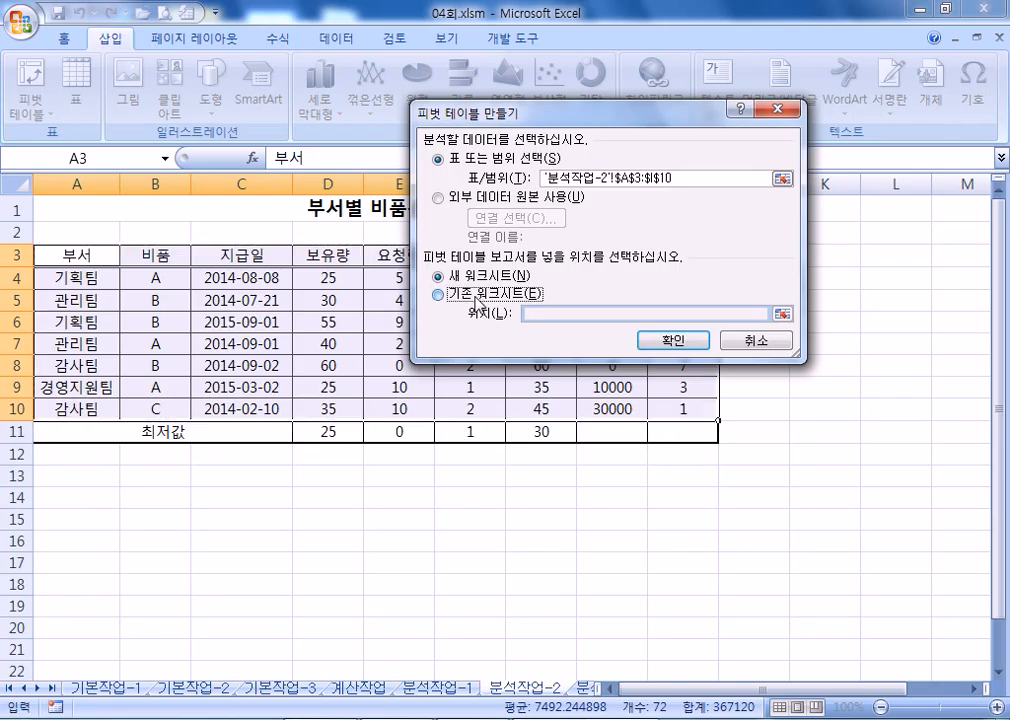
left_click(79, 520)
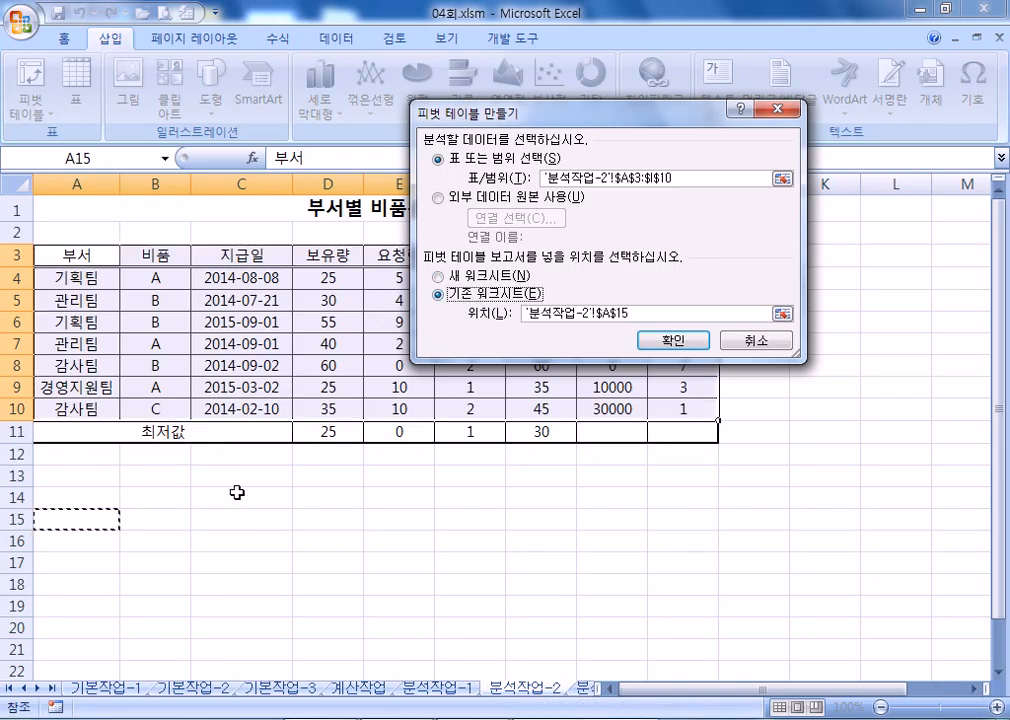
left_click(671, 341)
Lay out the pivot with 지급일 as filter, 부서 rows, 비품 columns and summed 금액
left_click_drag(820, 185, 673, 53)
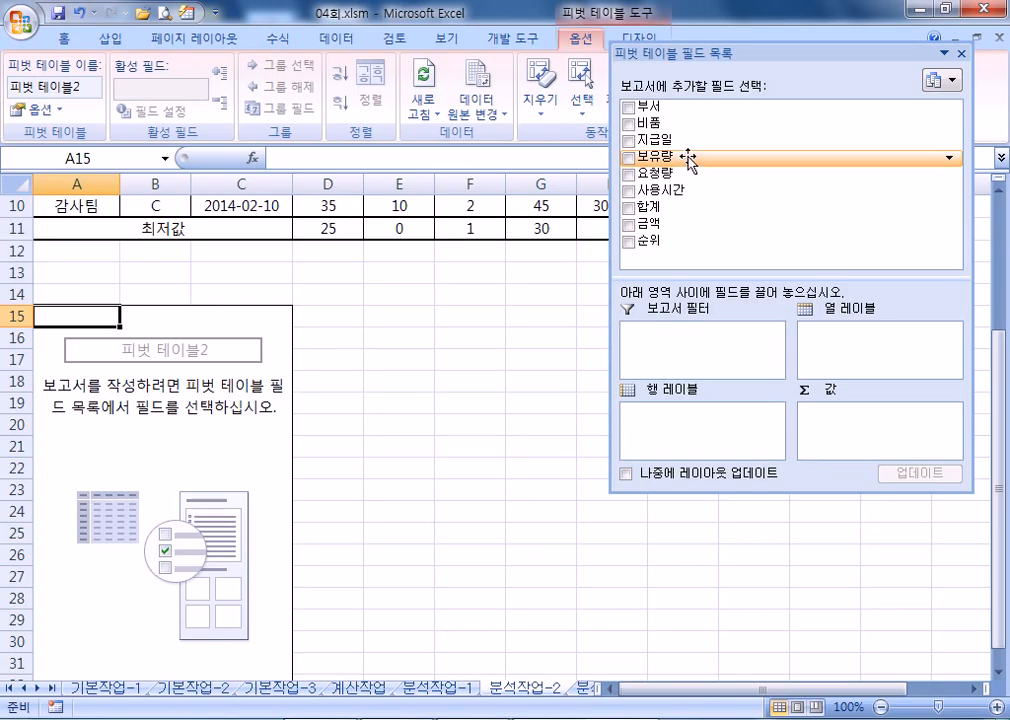
left_click_drag(692, 140, 698, 333)
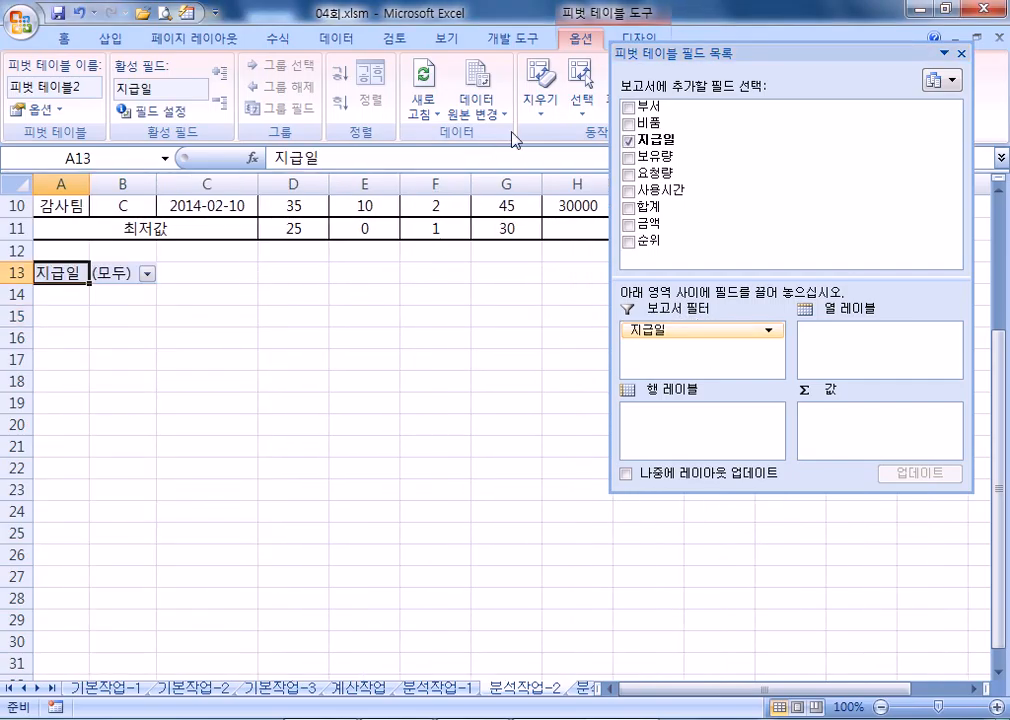
left_click_drag(645, 106, 699, 430)
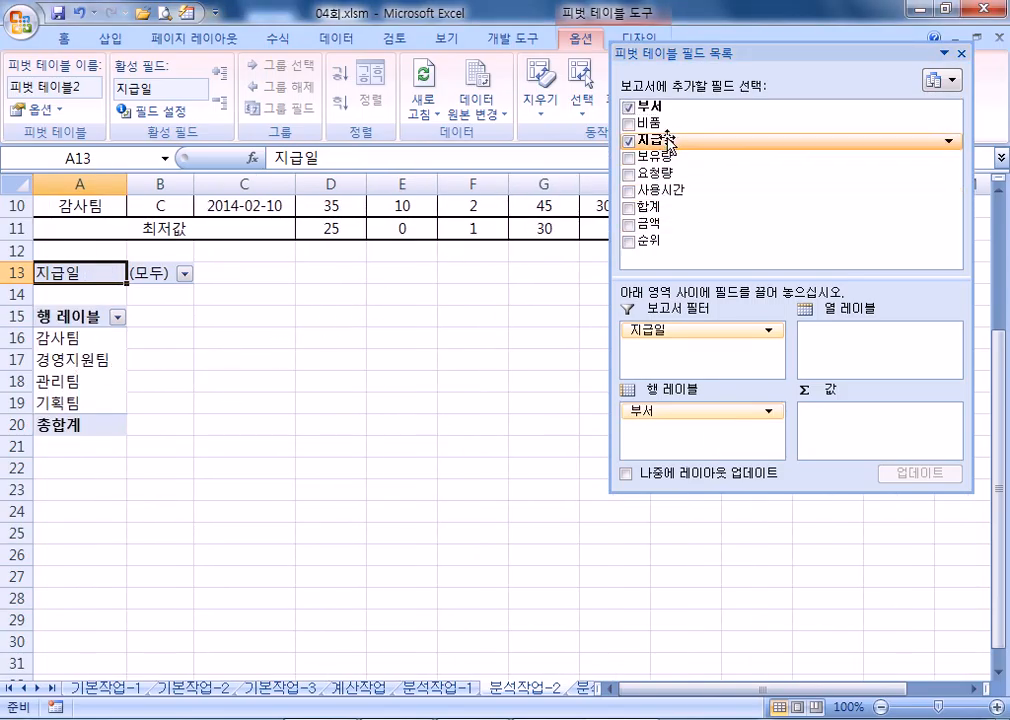
left_click_drag(647, 123, 864, 355)
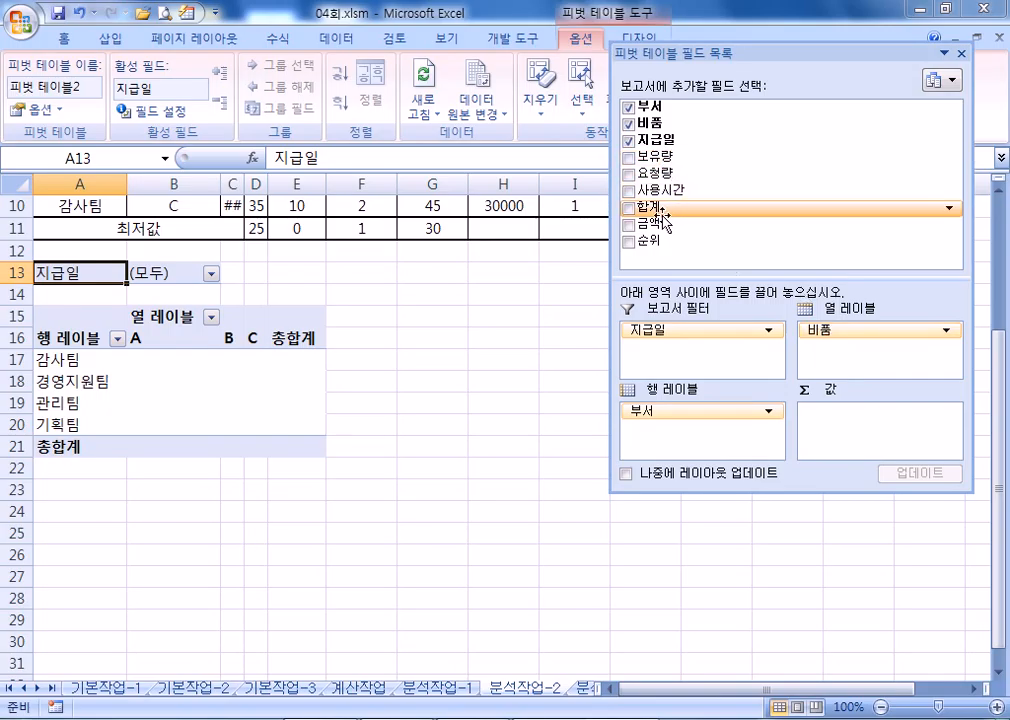
left_click_drag(665, 226, 864, 428)
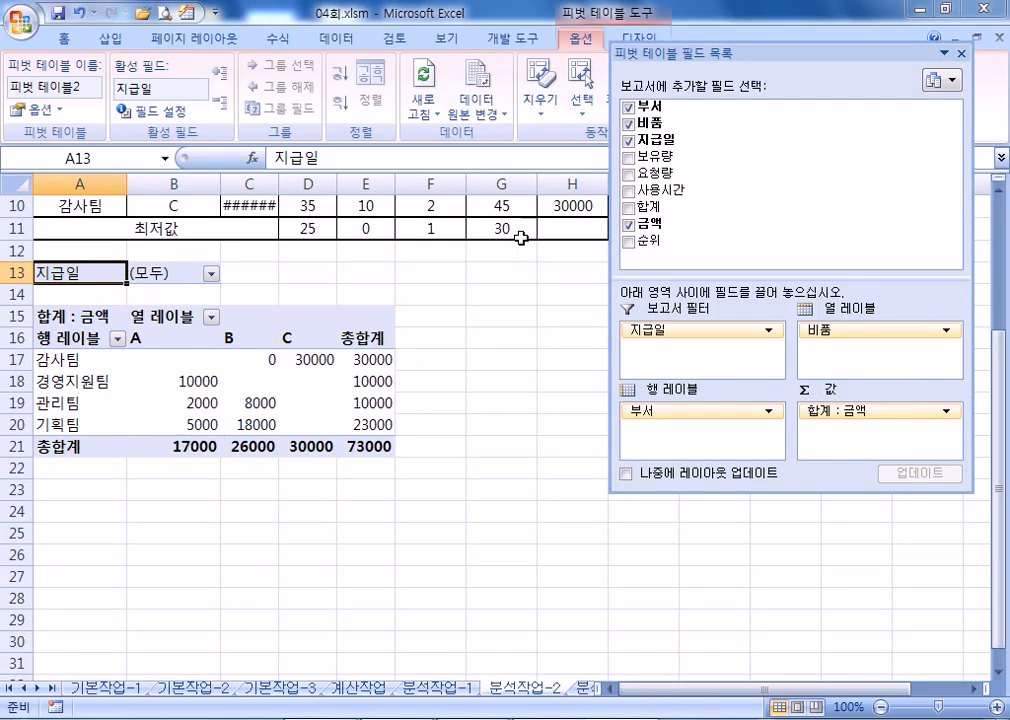
double_click(688, 52)
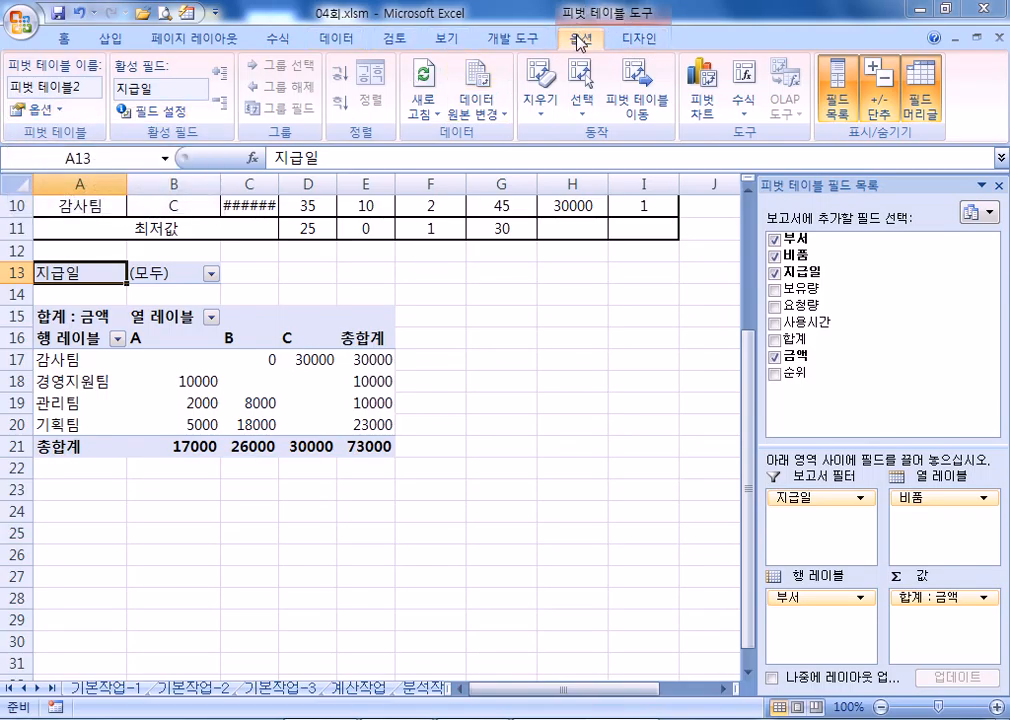
Set the pivot table options to show * in empty cells
left_click(32, 117)
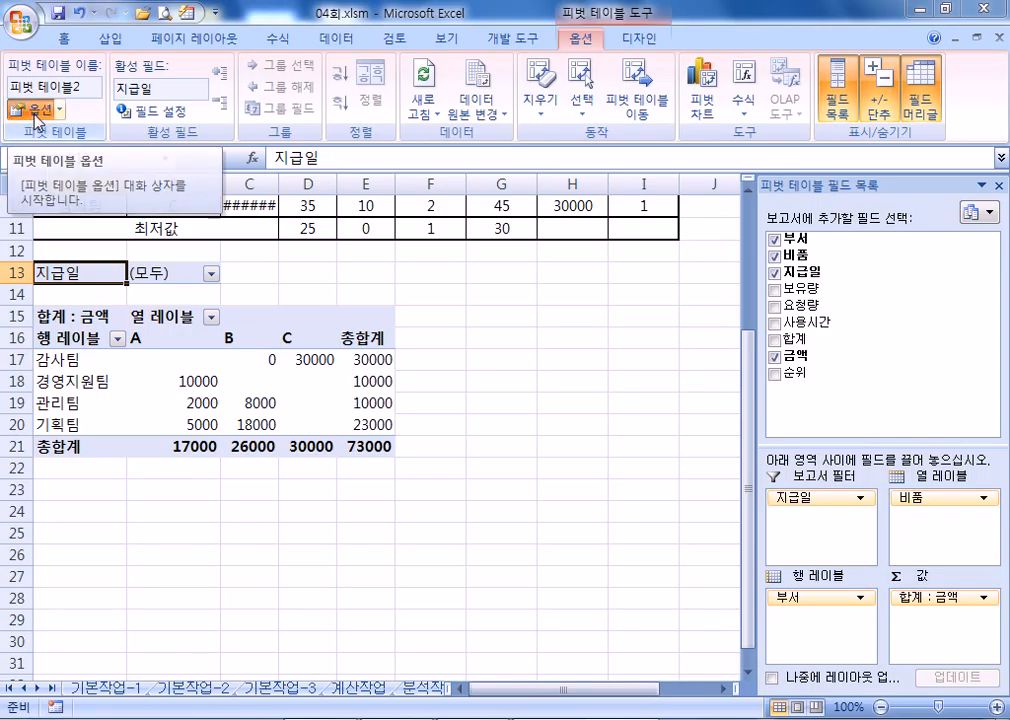
left_click(35, 117)
left_click(540, 280)
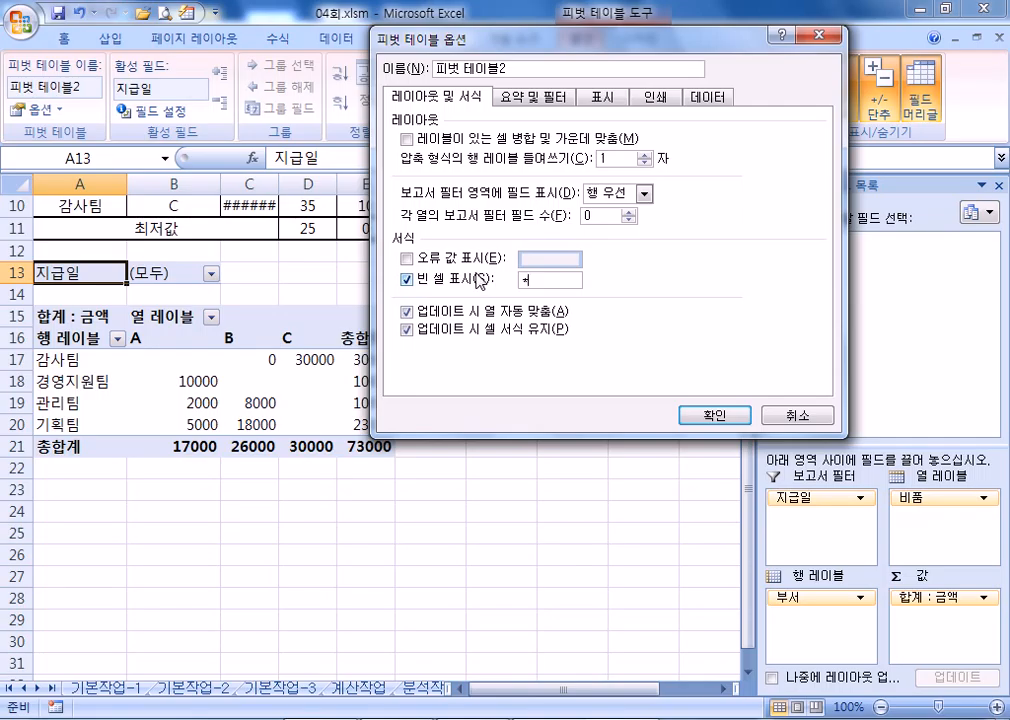
left_click(716, 414)
Check the asterisks in the pivot values, then go to the 분석작업-3 sheet
left_click_drag(147, 357, 347, 442)
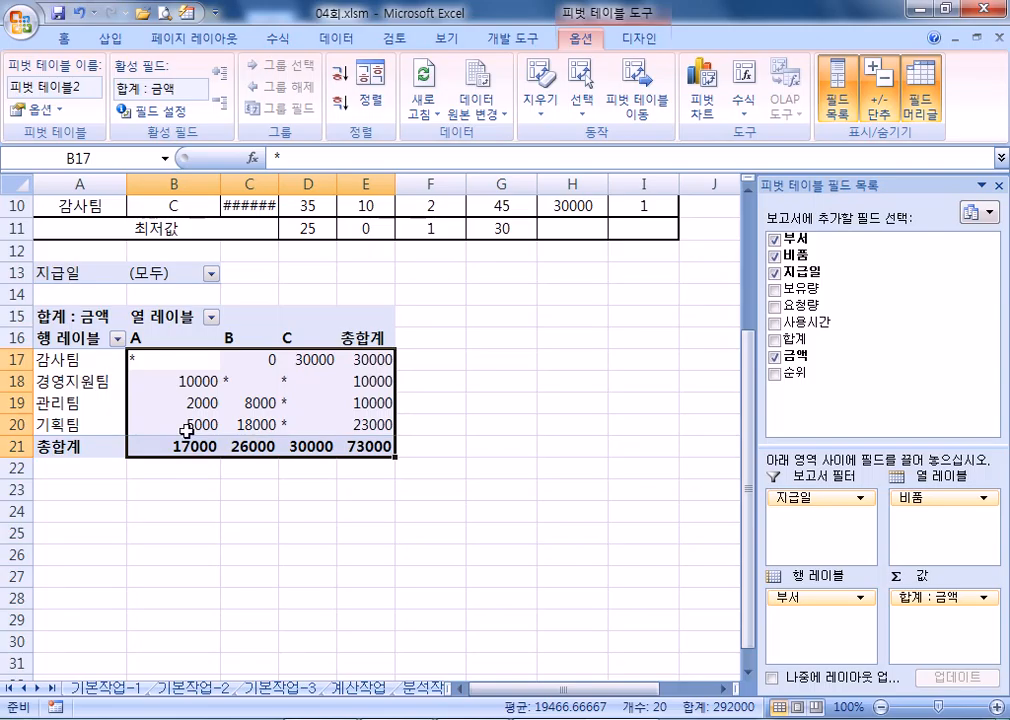
left_click(146, 362)
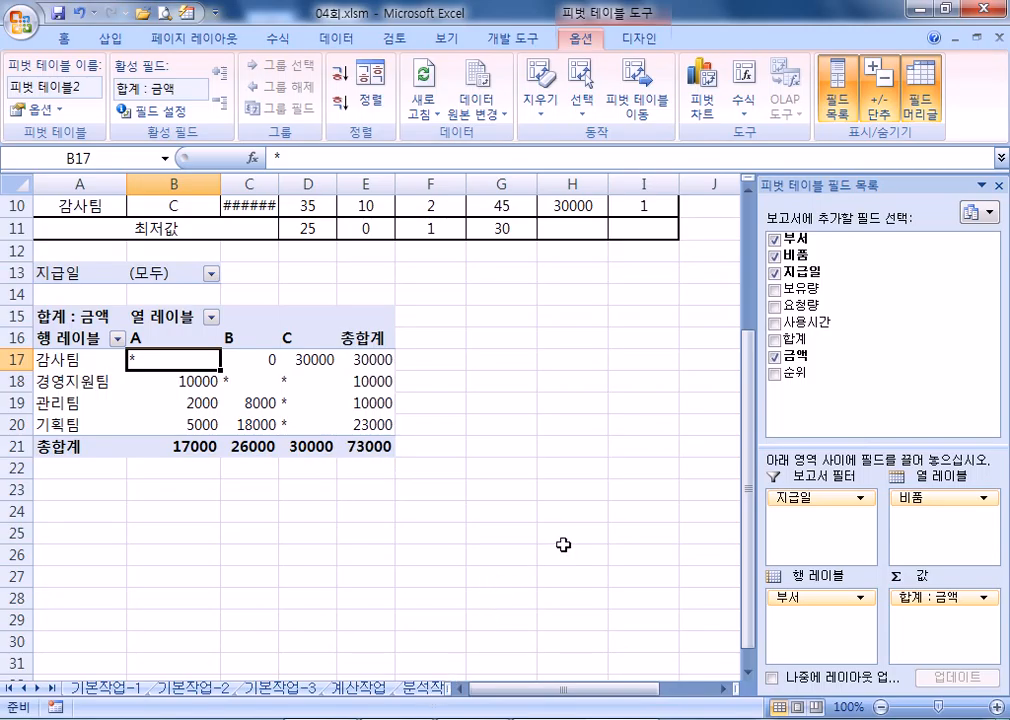
key("ctrl+Page_Down")
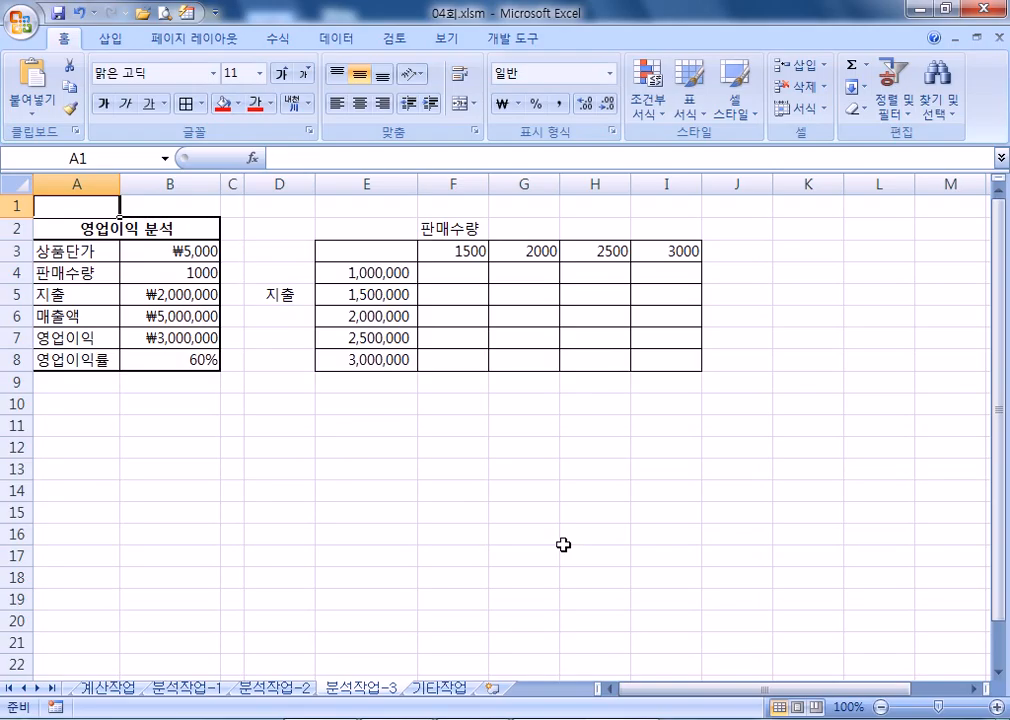
Review the 영업이익 분석 inputs and formulas in B3:B8 and the empty E3 corner
left_click(158, 359)
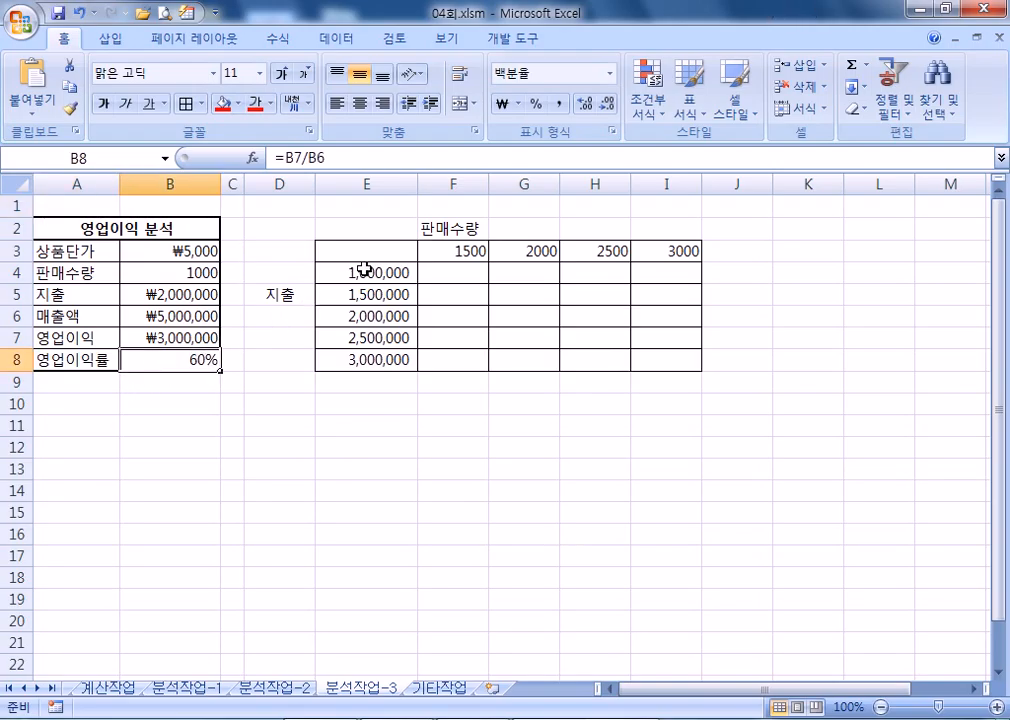
left_click(368, 252)
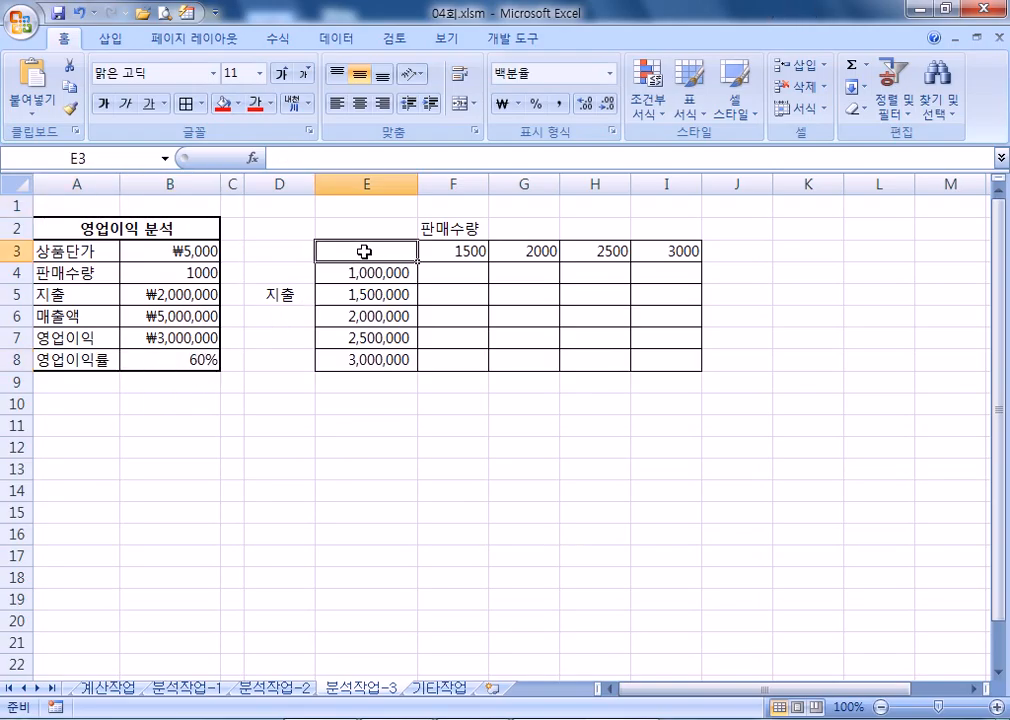
left_click(160, 254)
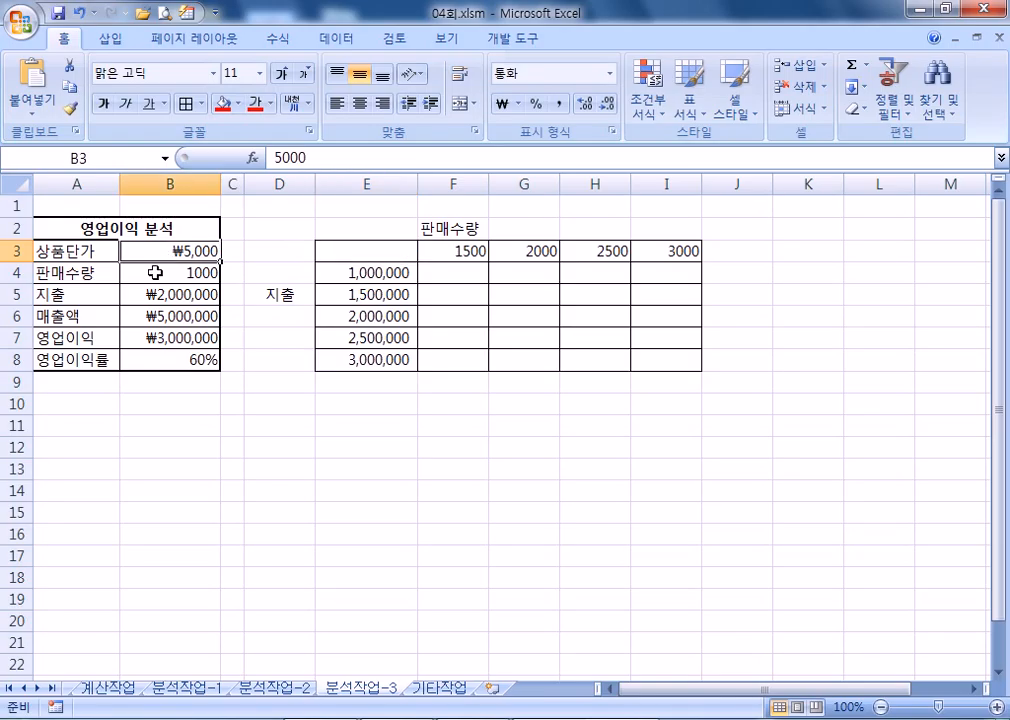
left_click(155, 272)
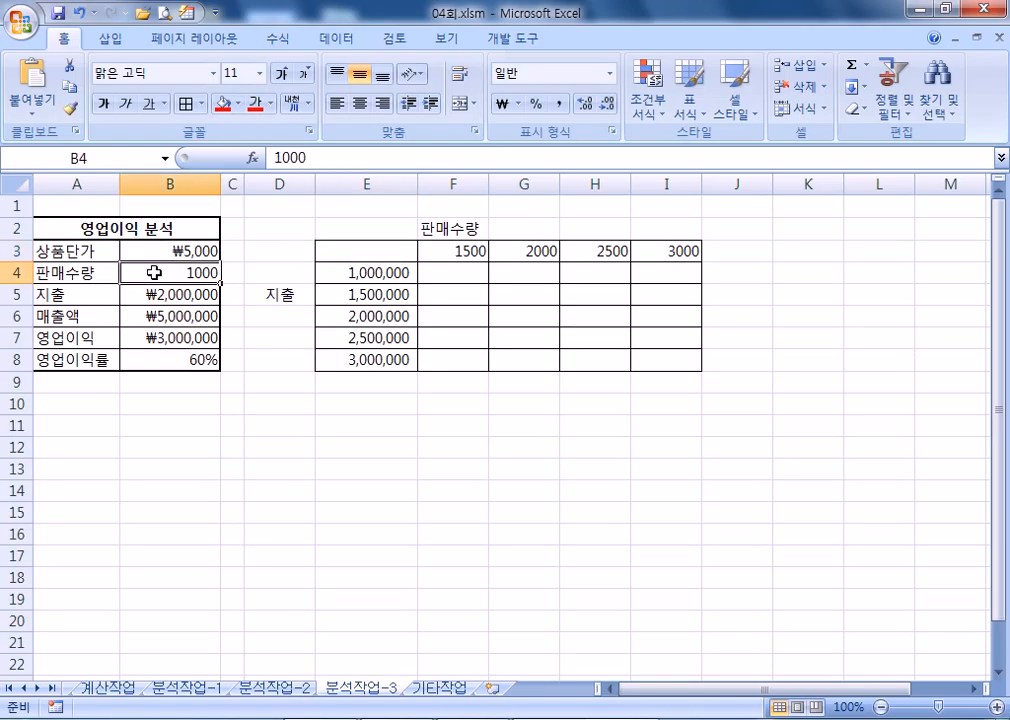
left_click(149, 294)
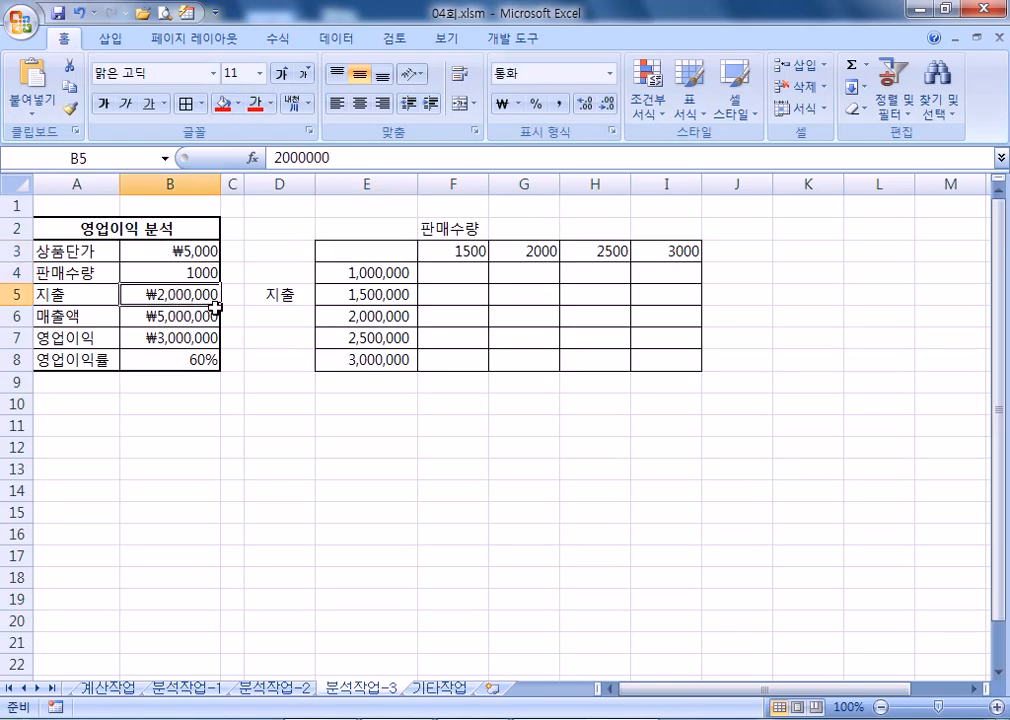
left_click(204, 316)
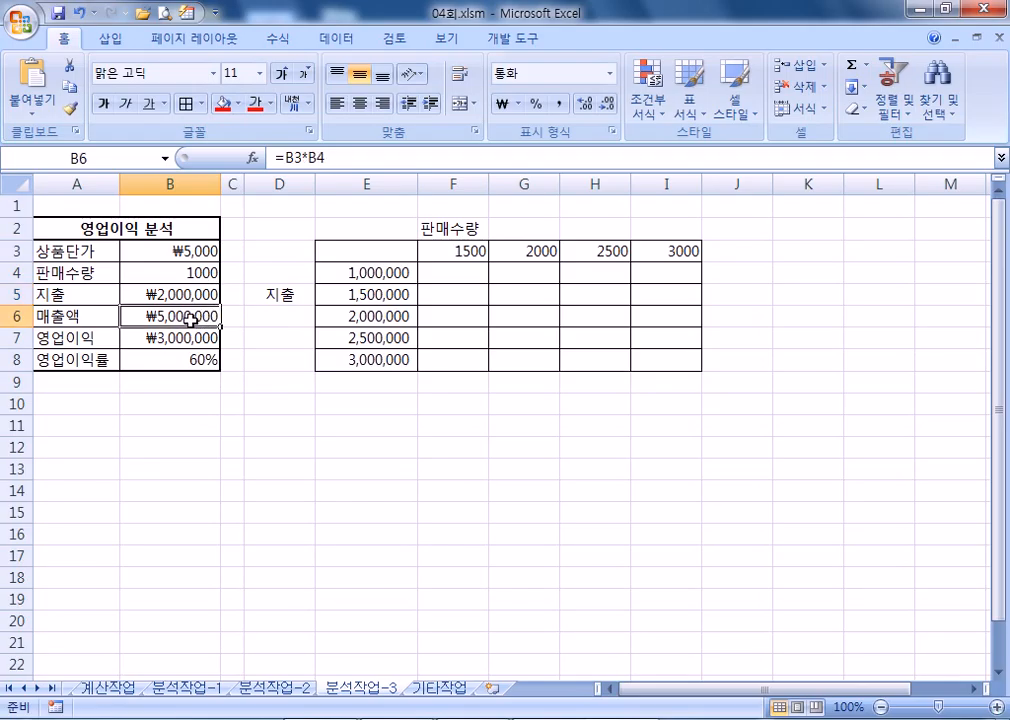
left_click(177, 336)
left_click(171, 361)
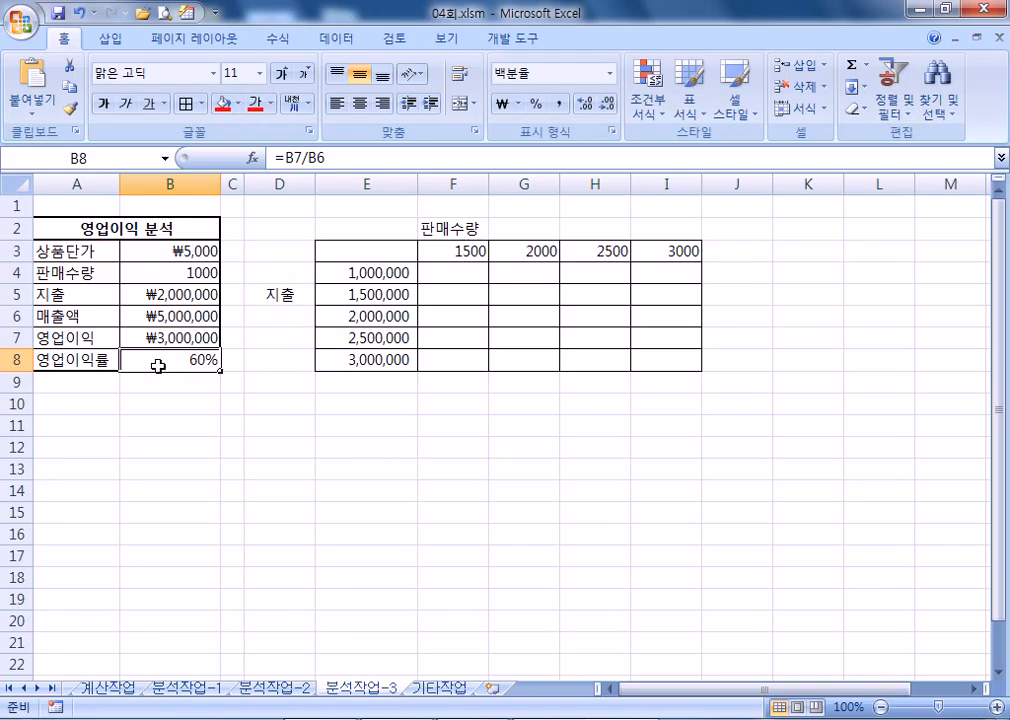
Enter =B8 in E3 so it shows 60%, then select E3:I8
left_click(372, 251)
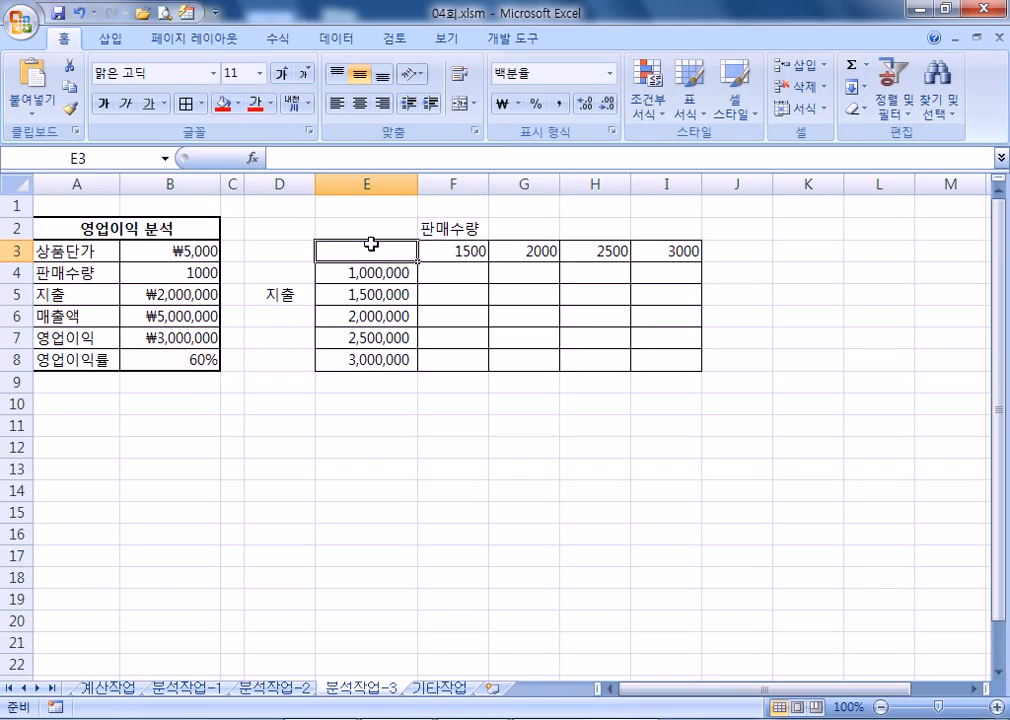
type("=")
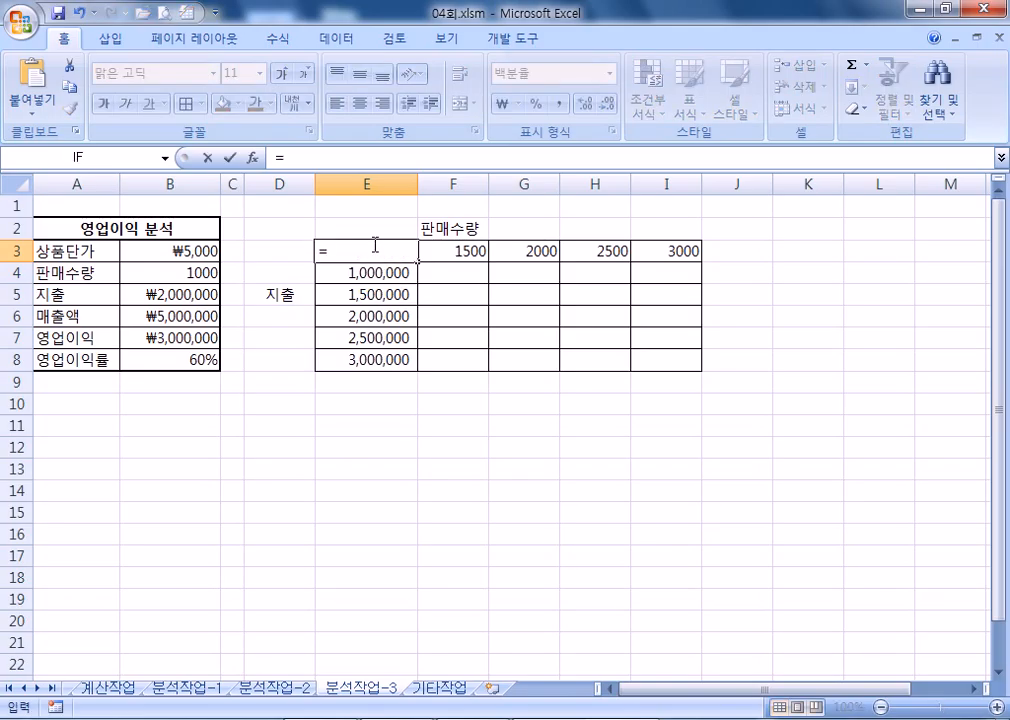
left_click(175, 360)
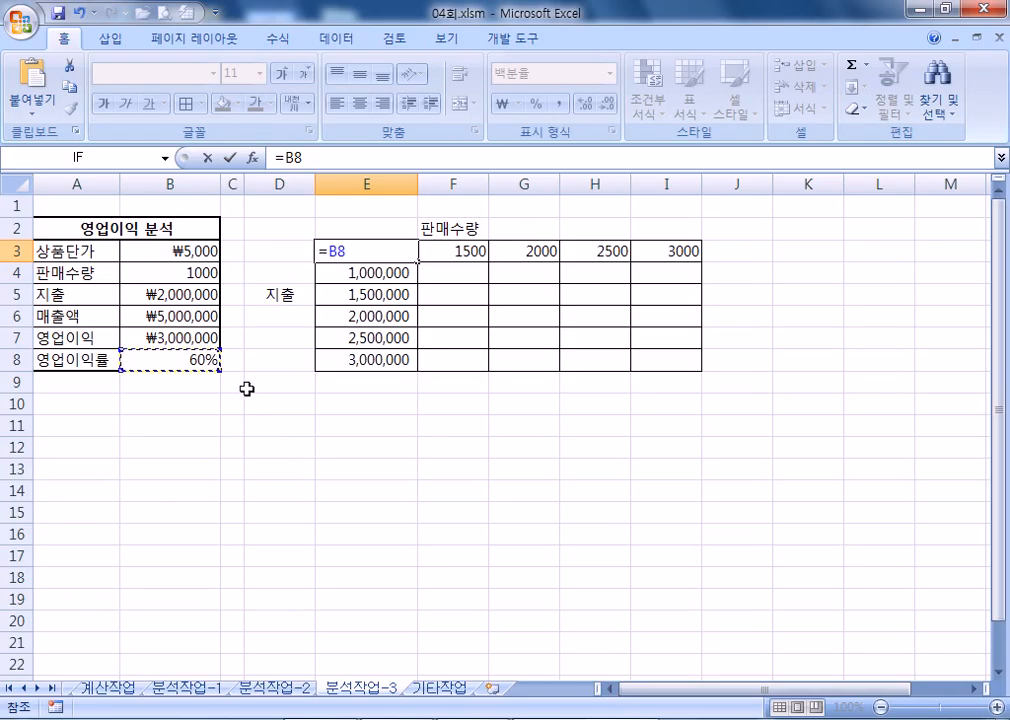
key("Return")
left_click(385, 250)
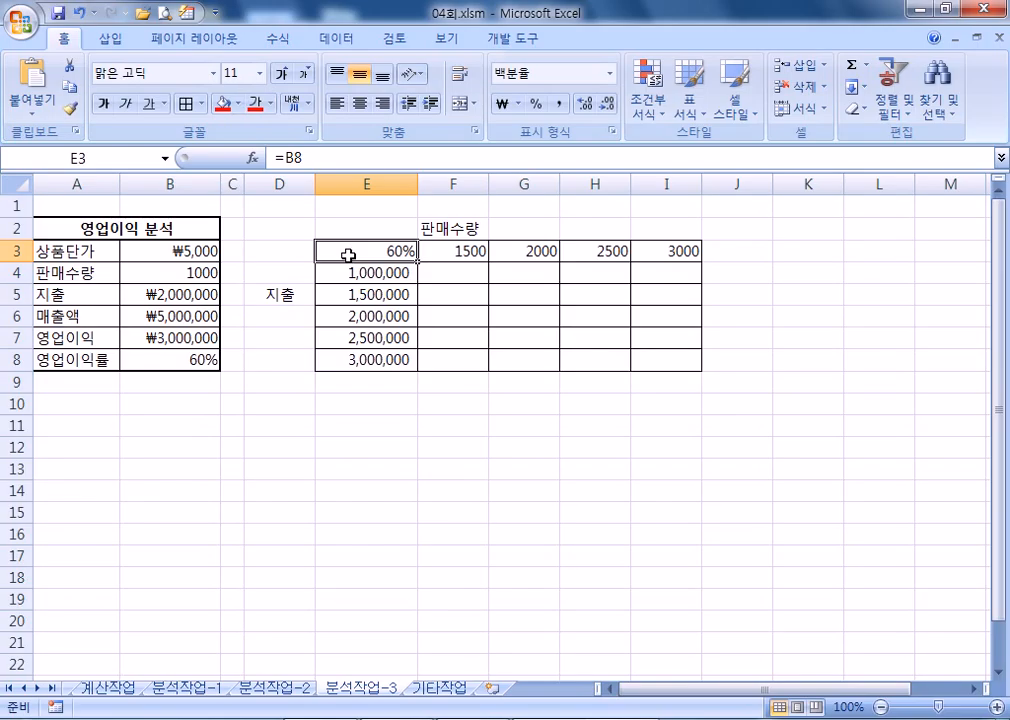
left_click_drag(349, 252, 671, 364)
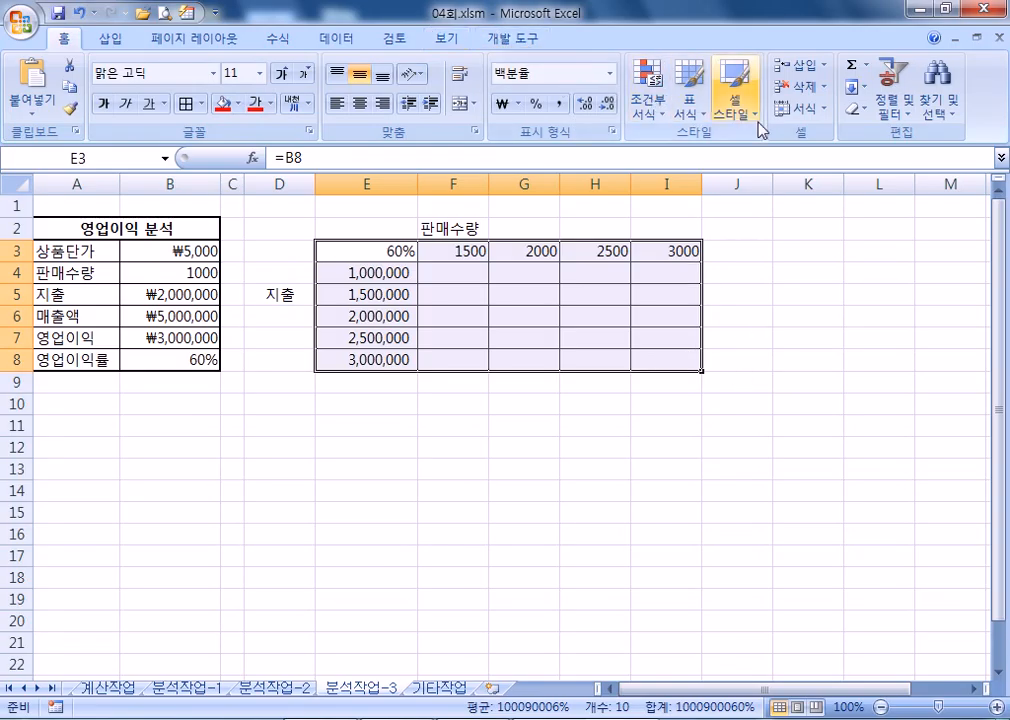
Open the What-If 데이터 표 dialog and set the row input cell to $B$4
left_click(357, 38)
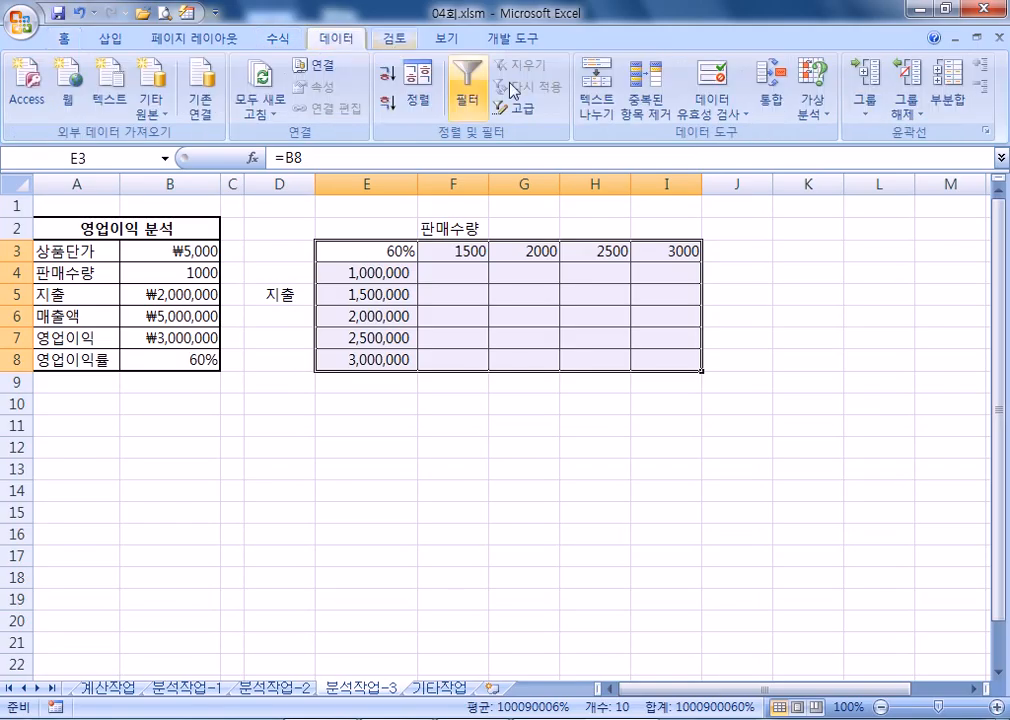
left_click(816, 116)
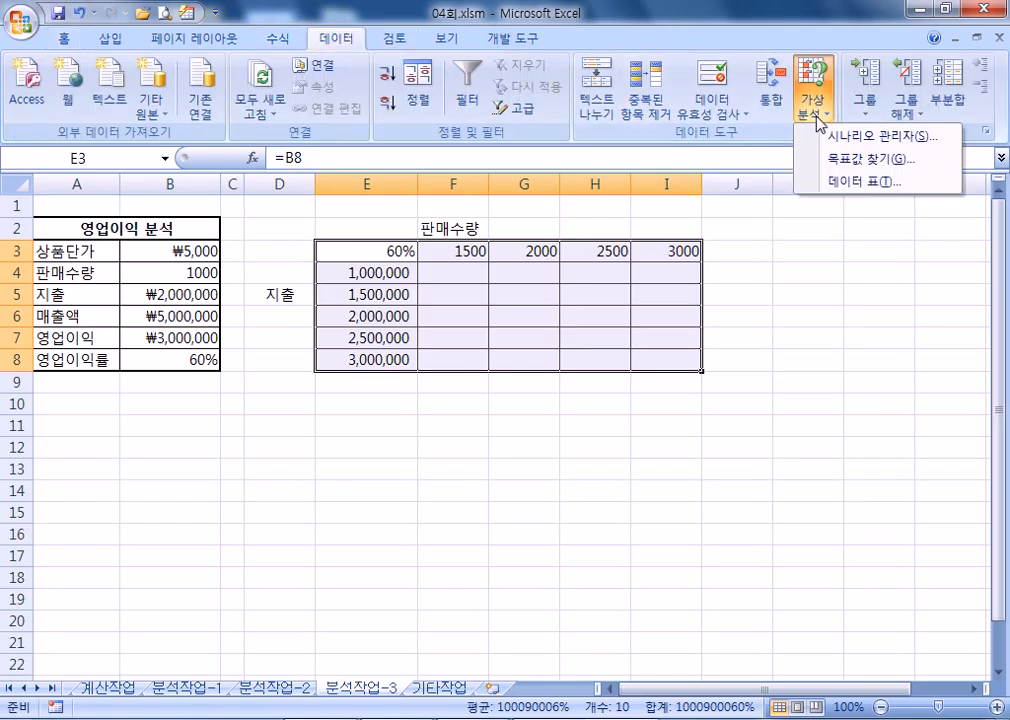
left_click(849, 184)
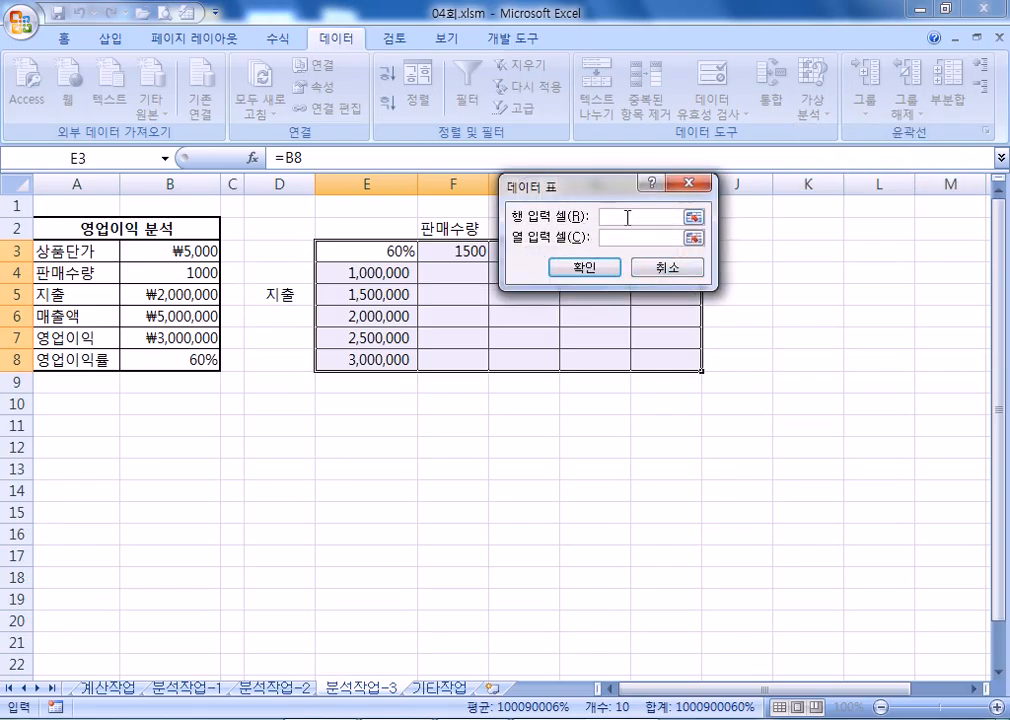
left_click_drag(568, 189, 660, 258)
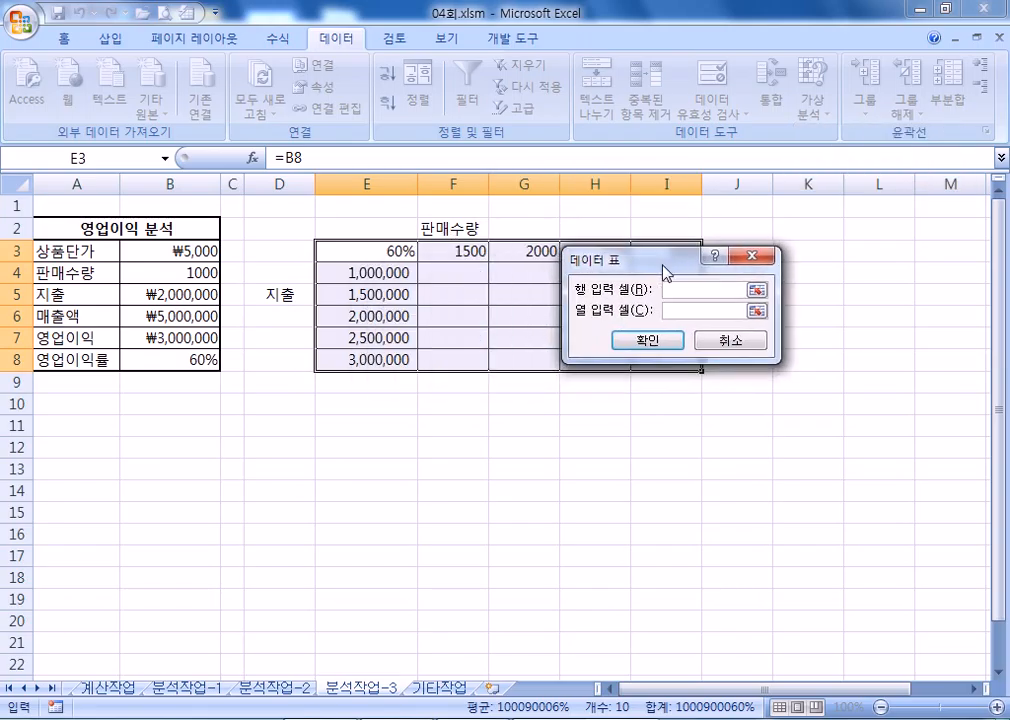
left_click(162, 271)
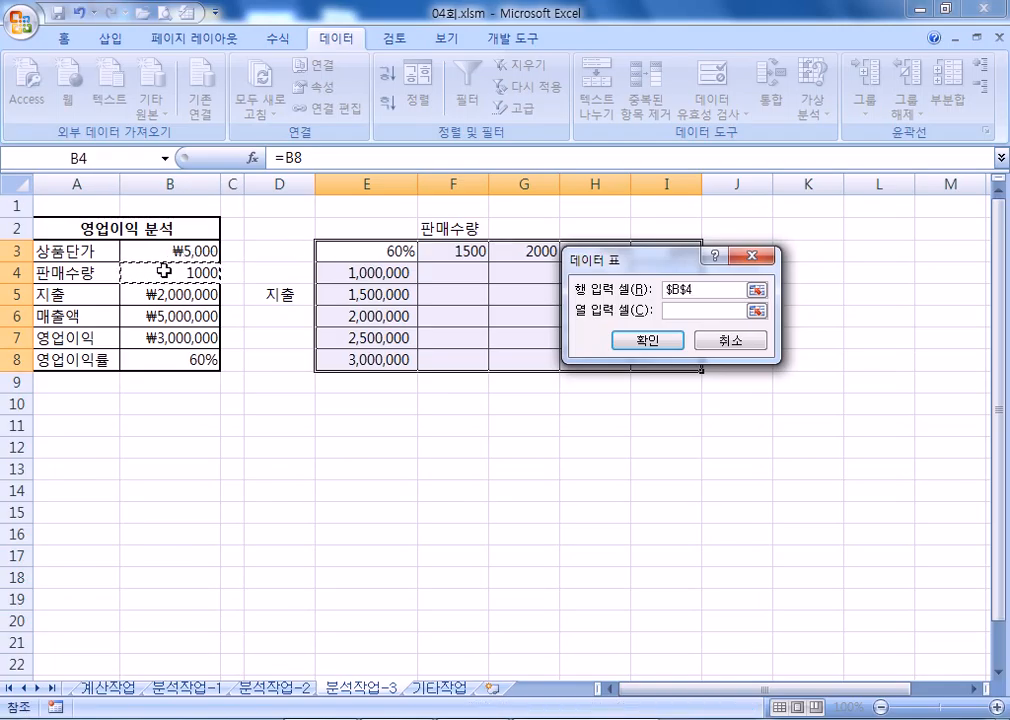
left_click_drag(636, 262, 506, 343)
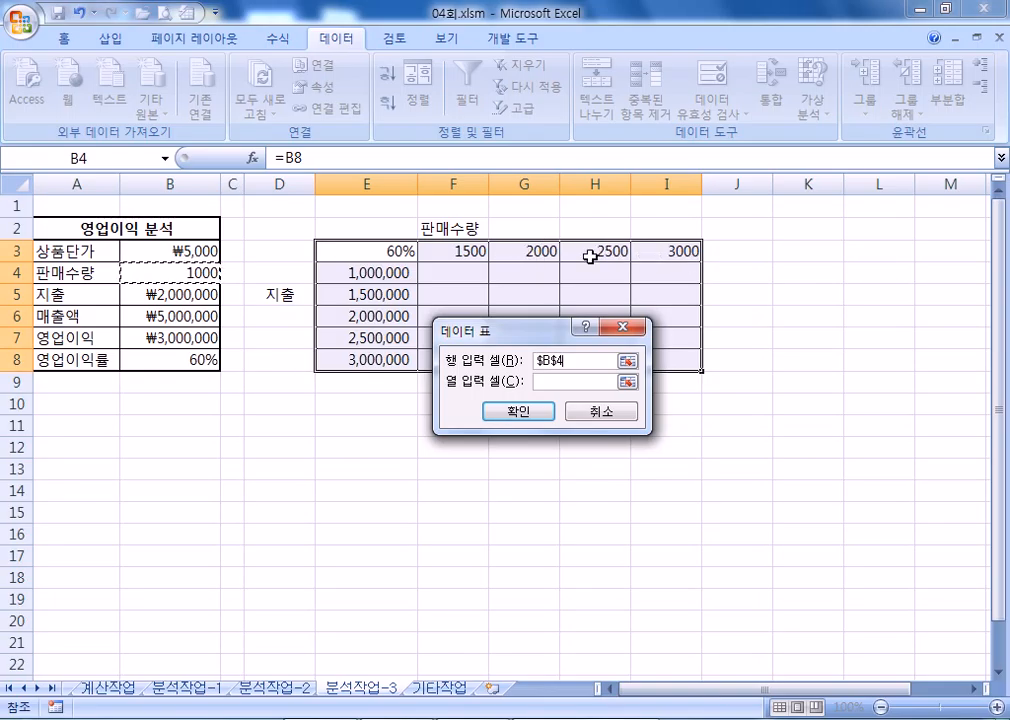
Set the column input cell to $B$5 and generate the {=TABLE(B4,B5)} results
left_click(543, 383)
mouse_move(524, 339)
left_mouse_down()
mouse_move(637, 320)
mouse_move(526, 353)
left_mouse_up()
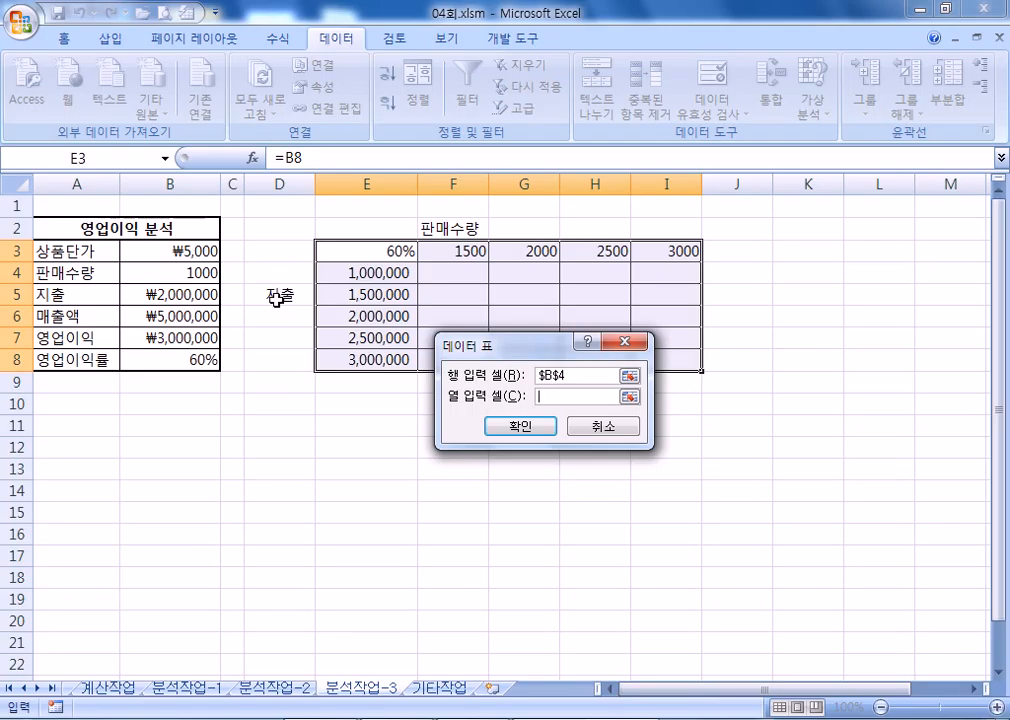
left_click(152, 296)
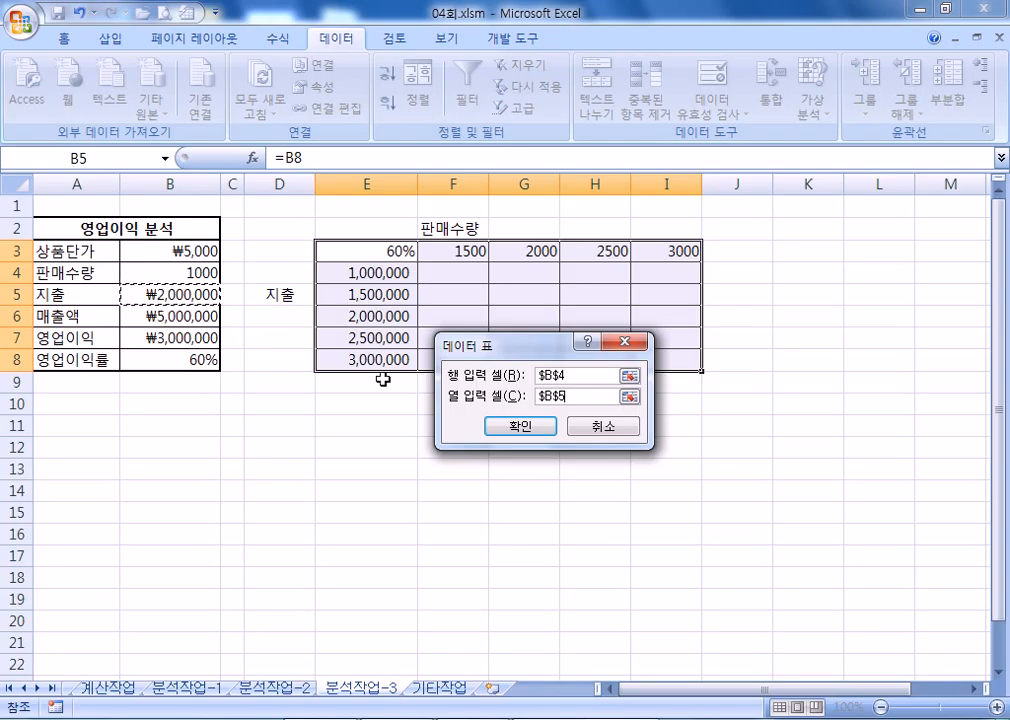
left_click(534, 428)
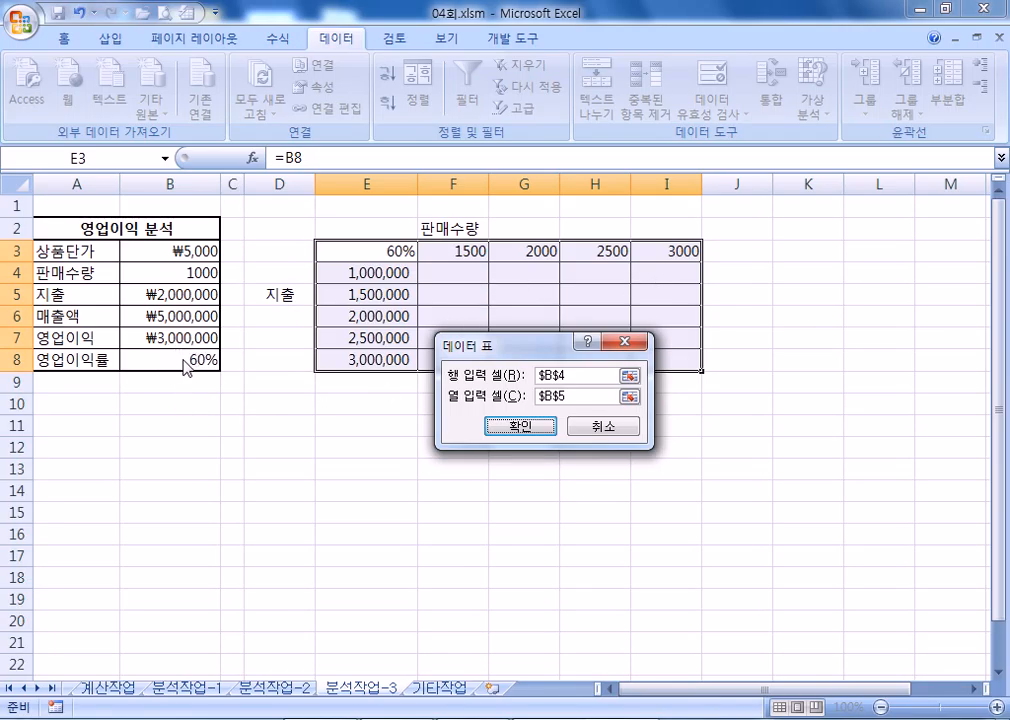
left_click(530, 427)
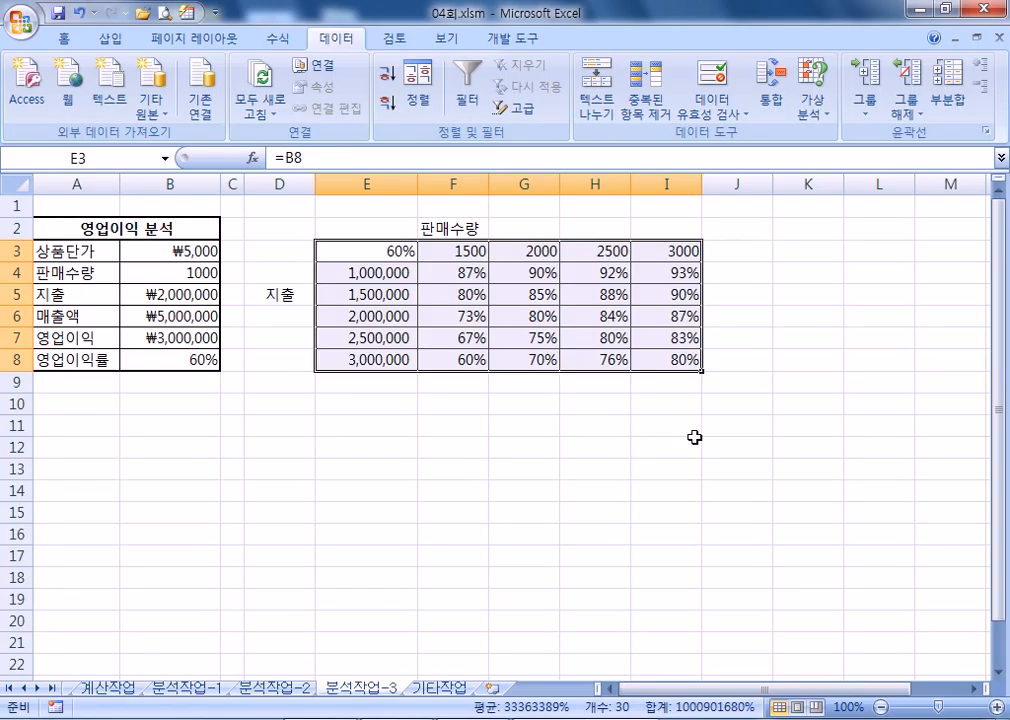
left_click(694, 274)
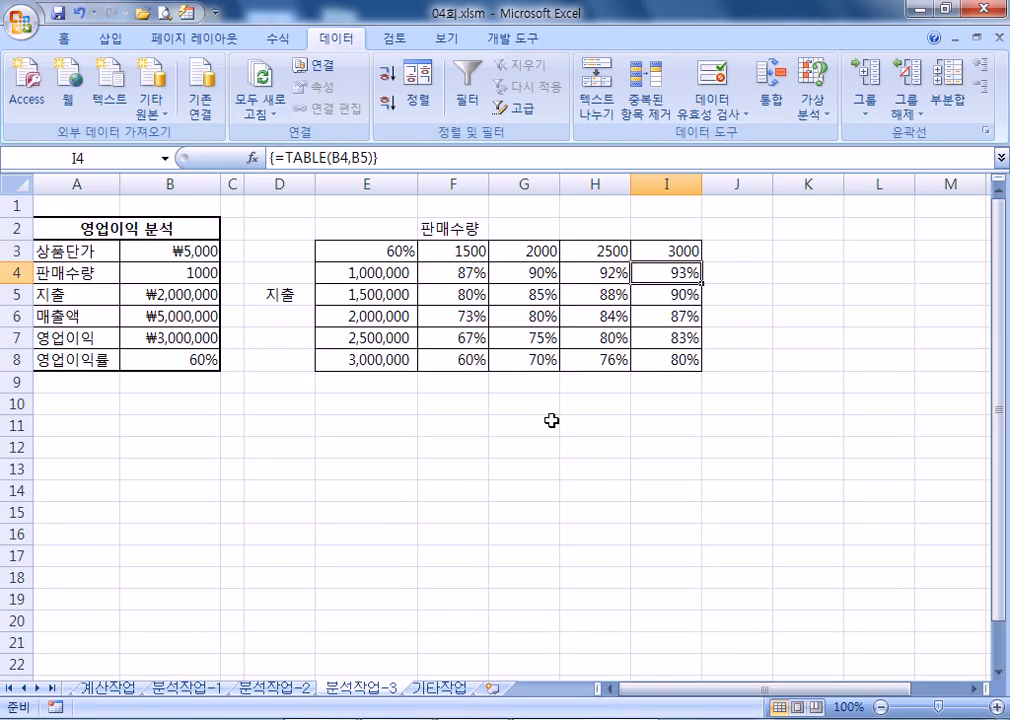
On the 기타작업 sheet, select the 상품매입현황 table A3:G18
left_click(441, 689)
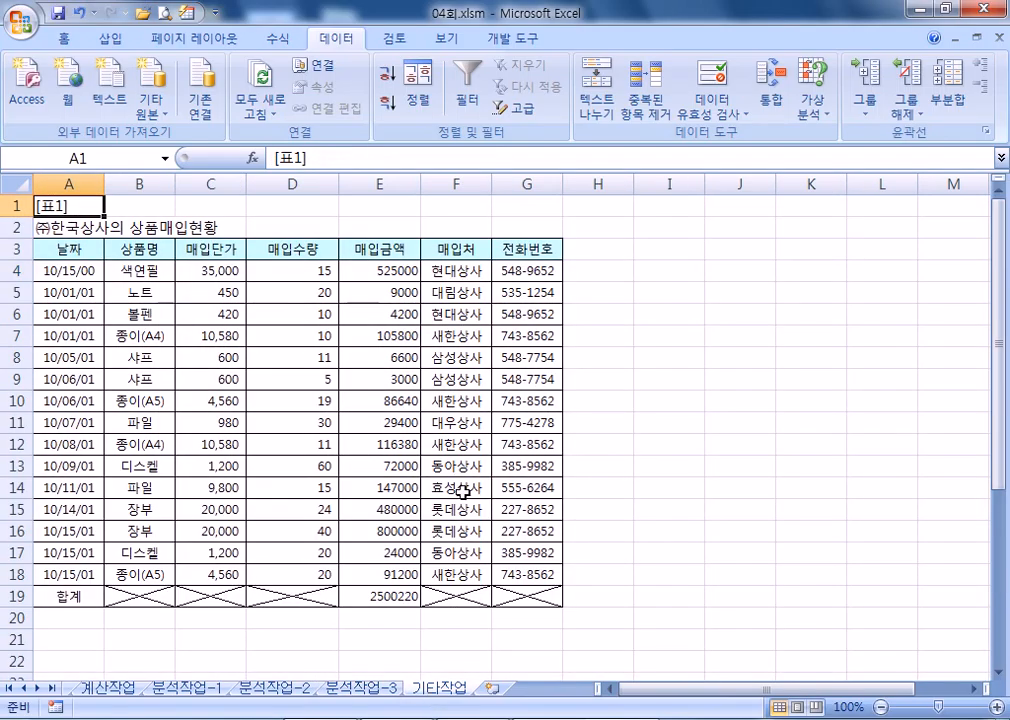
scroll(472, 484, "down", 2)
scroll(474, 483, "up", 2)
left_click(60, 256)
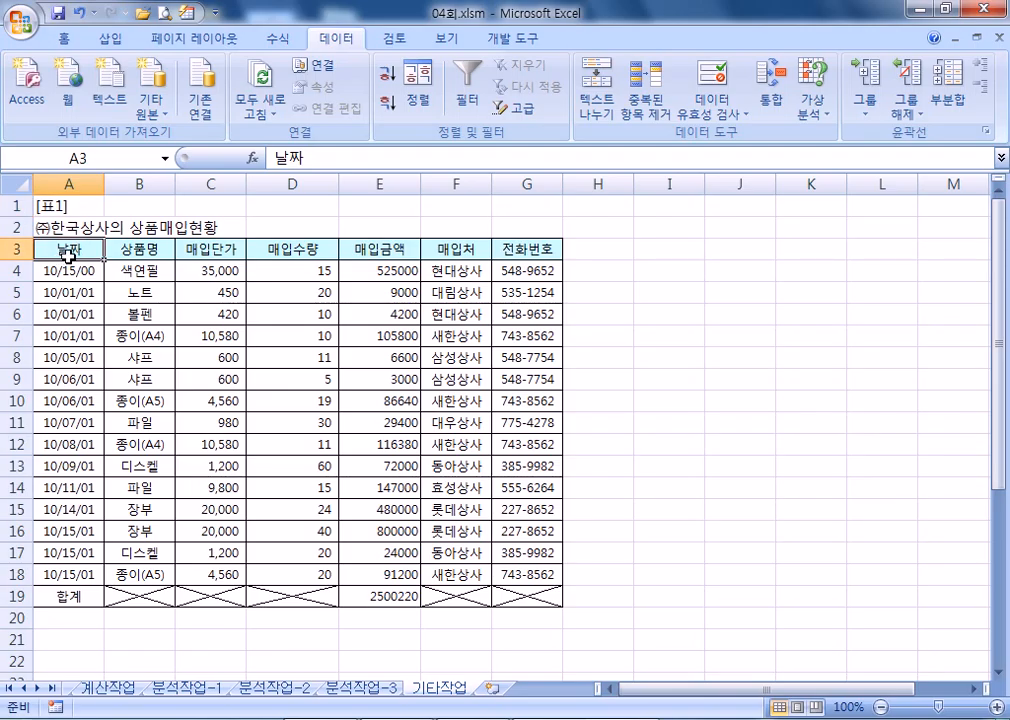
left_click_drag(67, 256, 523, 572)
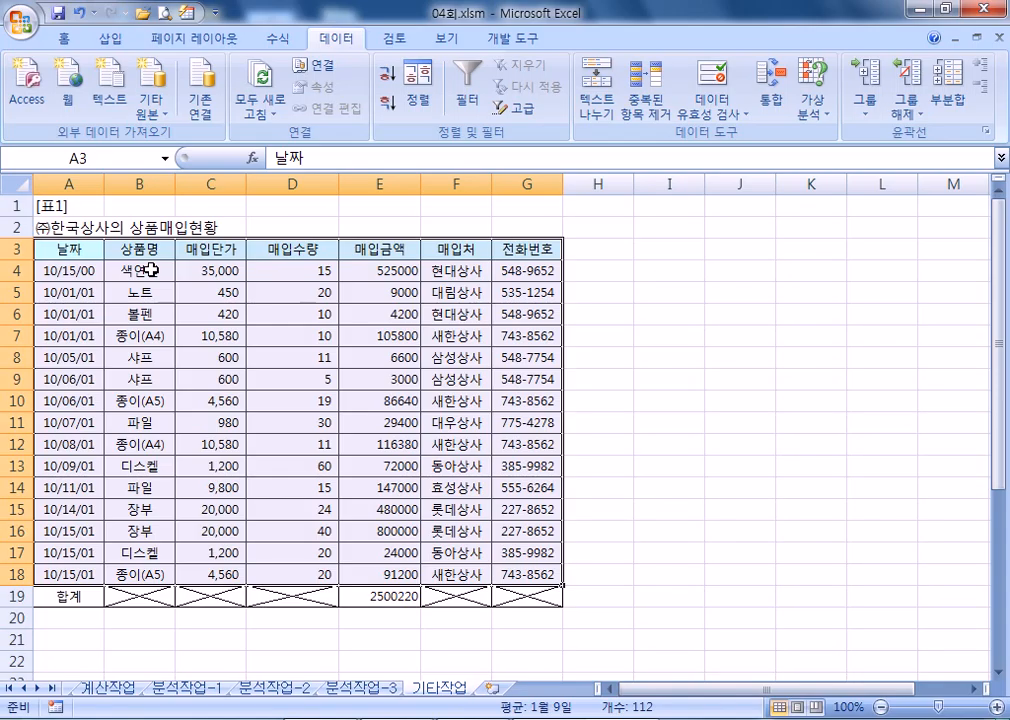
left_click(646, 288)
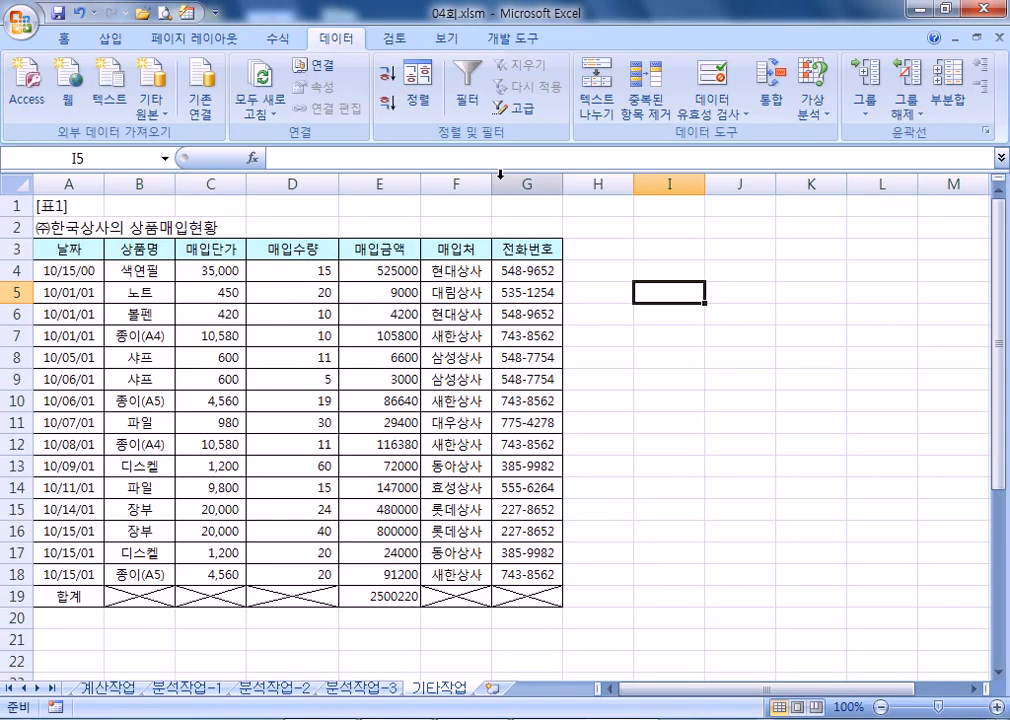
left_click_drag(45, 249, 511, 572)
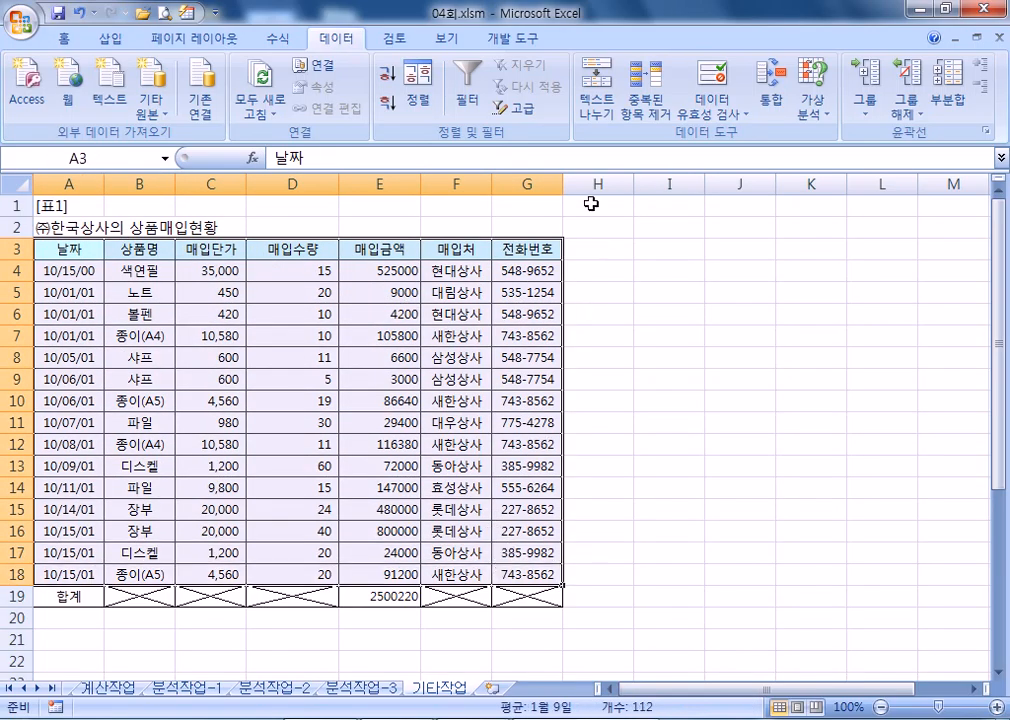
Try an ascending sort by 상품명, then undo it
left_click(420, 102)
left_click(347, 362)
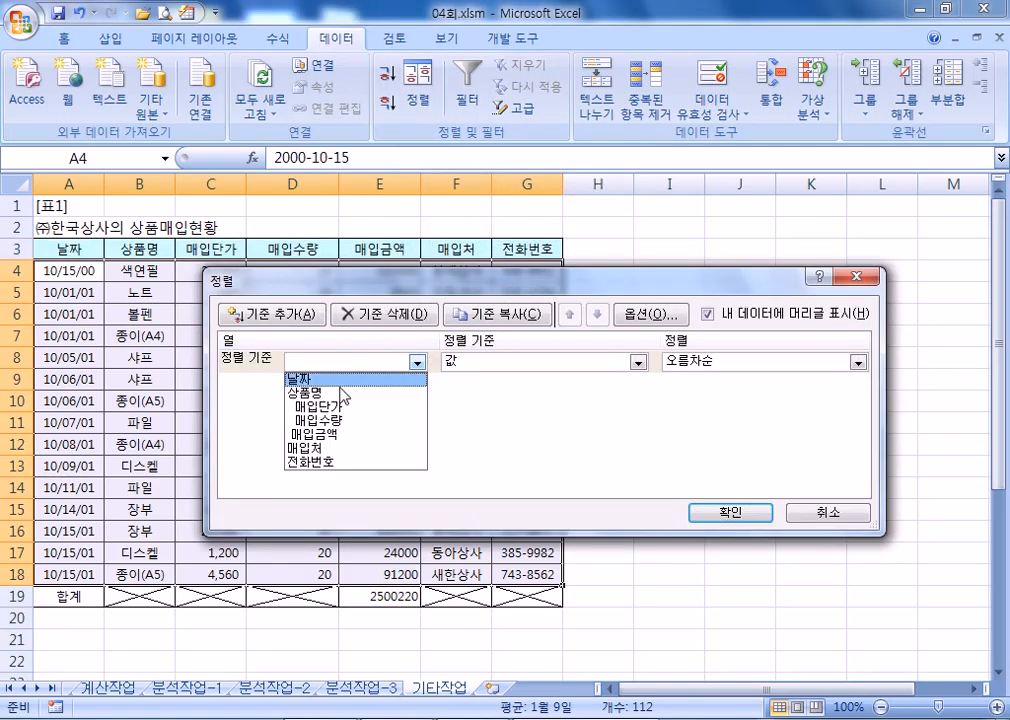
left_click(337, 394)
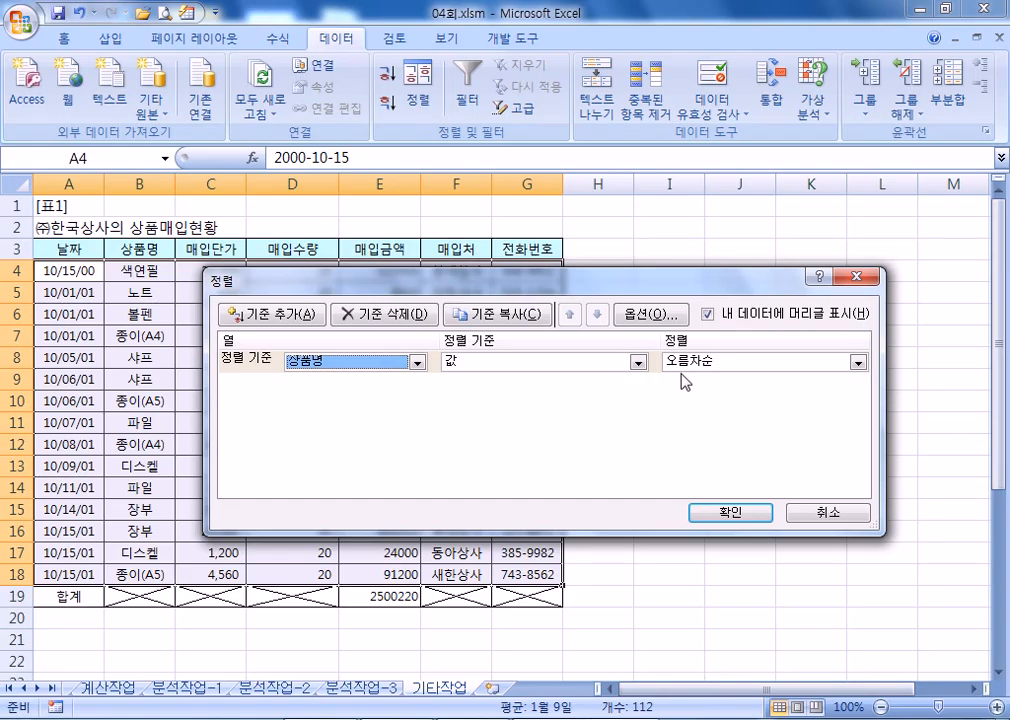
left_click(729, 512)
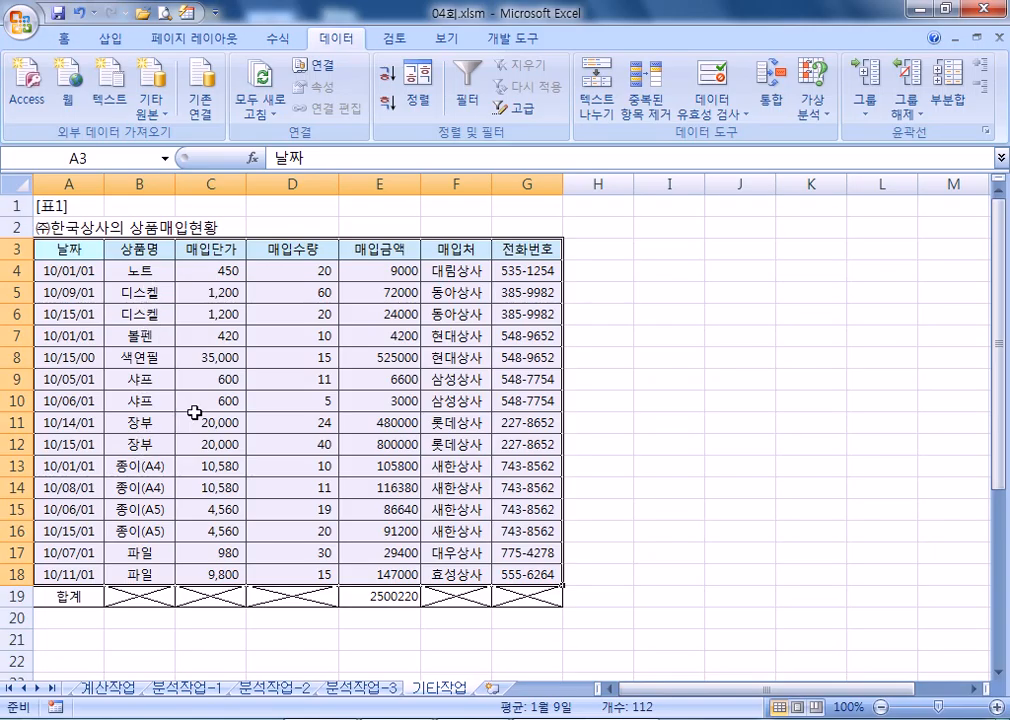
key("ctrl+z")
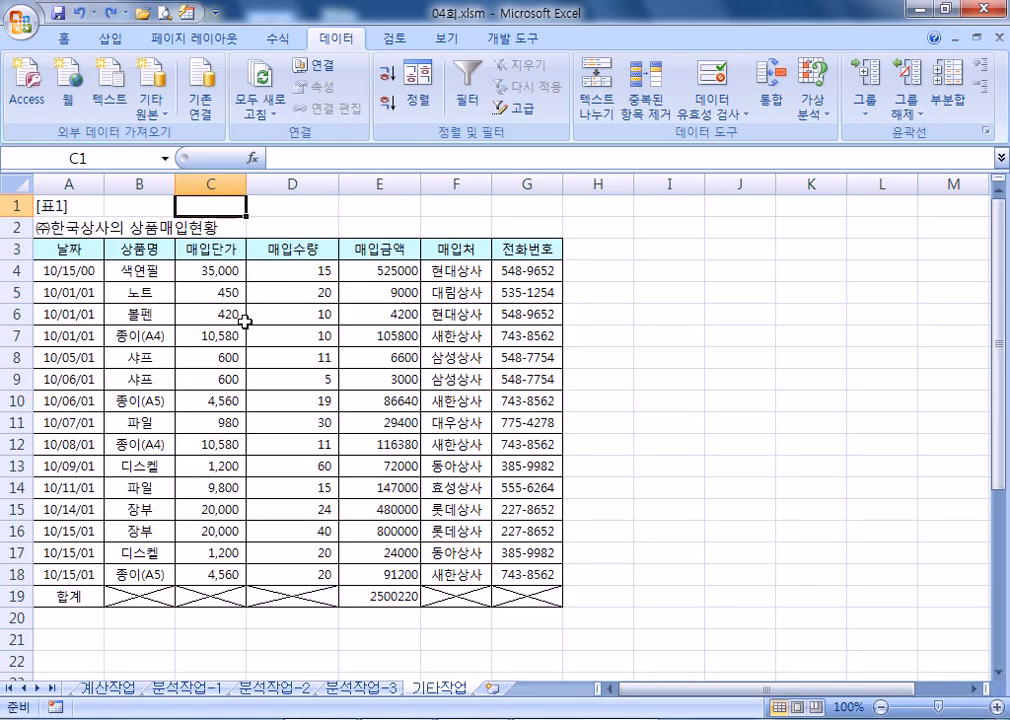
Draw a 웃는 얼굴 smiley shape below the purchase table, around F21:G22
left_click(110, 38)
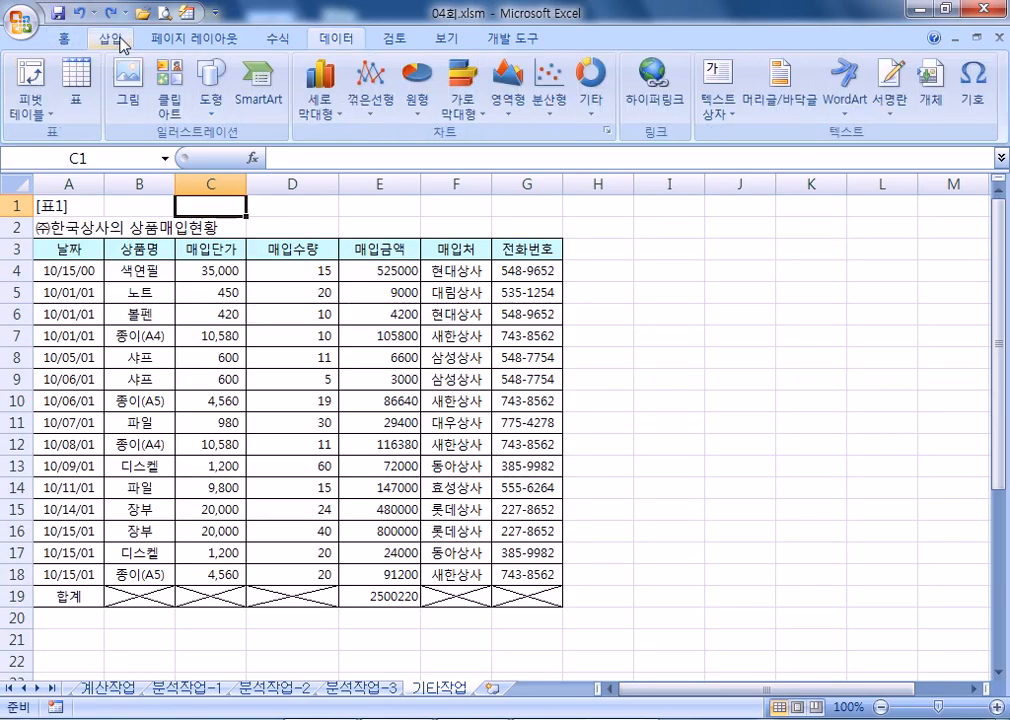
left_click(210, 95)
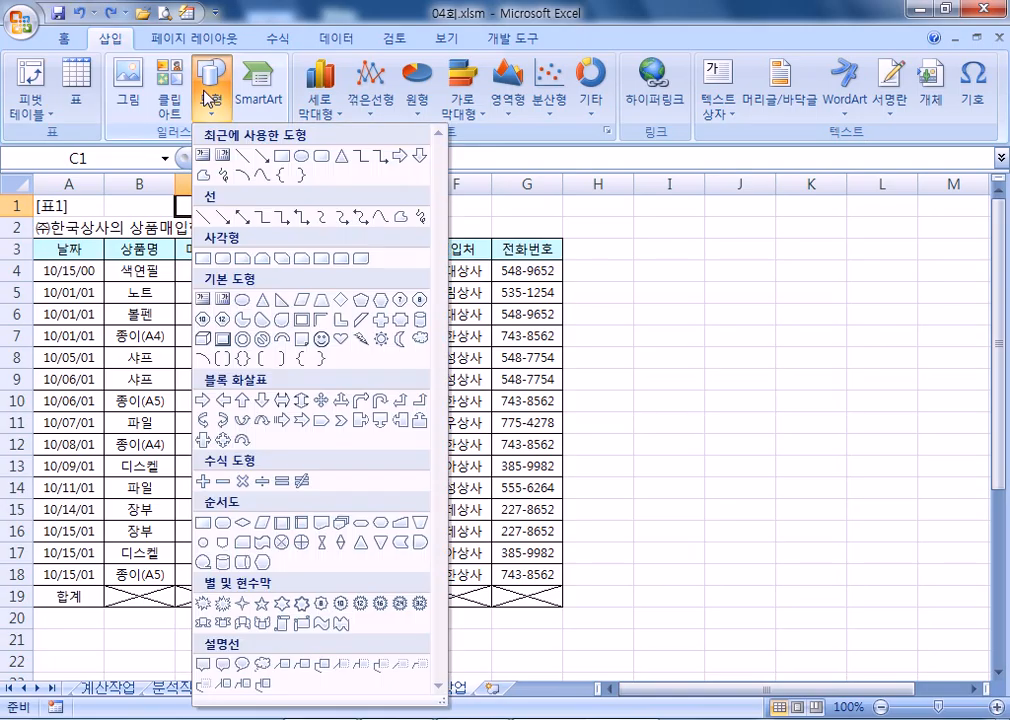
left_click(321, 340)
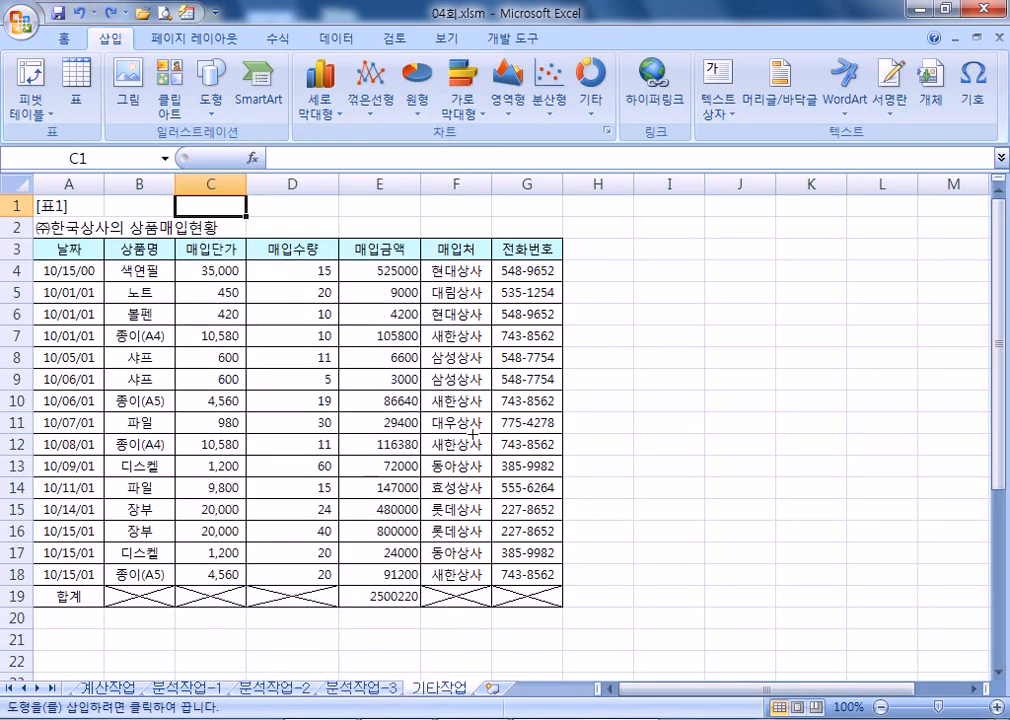
scroll(473, 432, "down", 3)
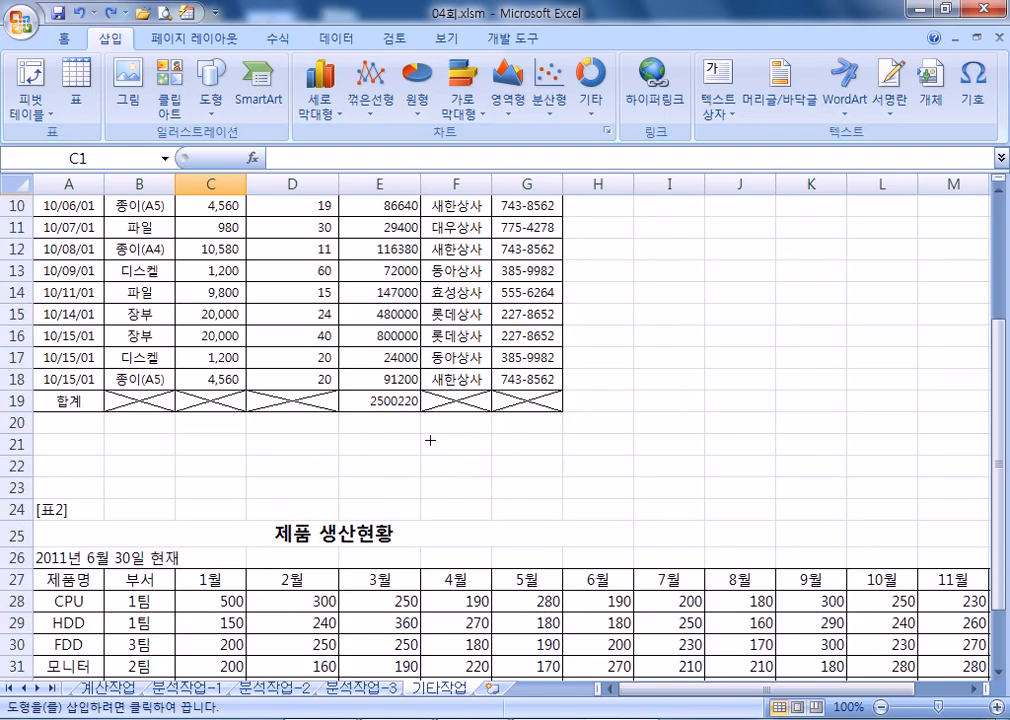
left_click_drag(426, 438, 468, 465)
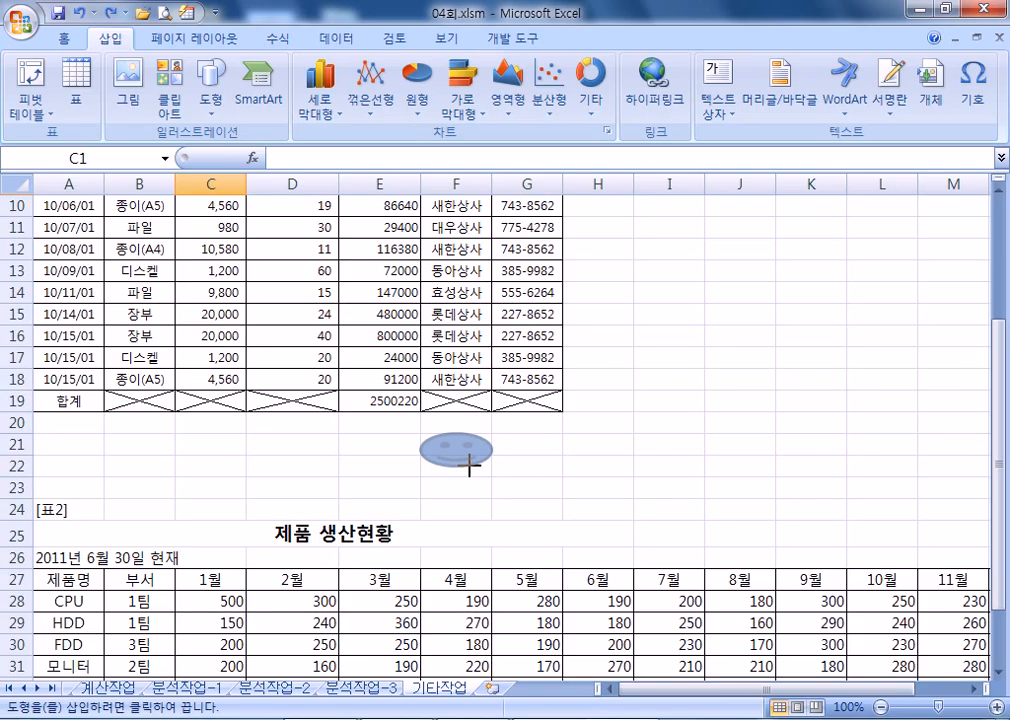
left_click_drag(468, 465, 476, 477)
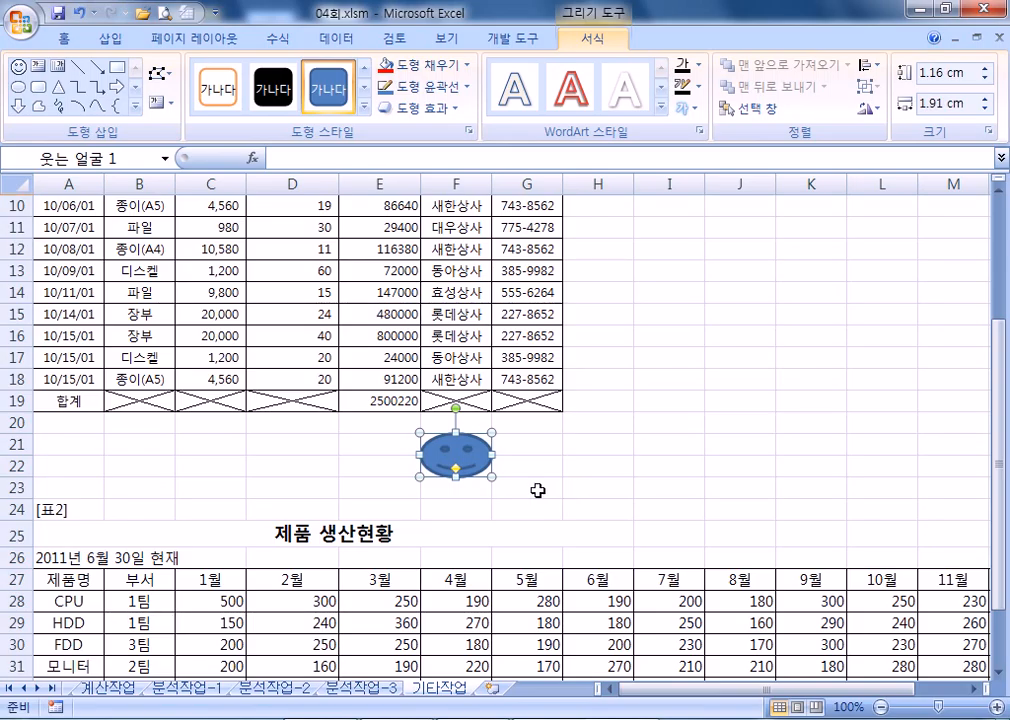
Assign a new macro named 정렬 to the smiley face and start recording it
right_click(472, 459)
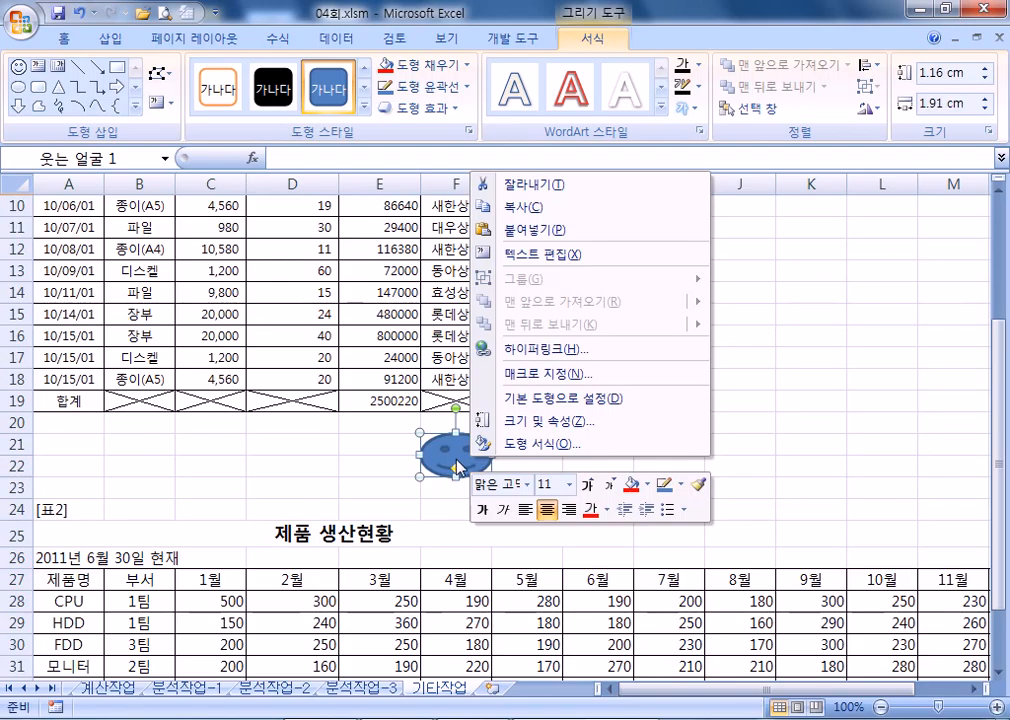
left_click(458, 467)
scroll(455, 470, "up", 3)
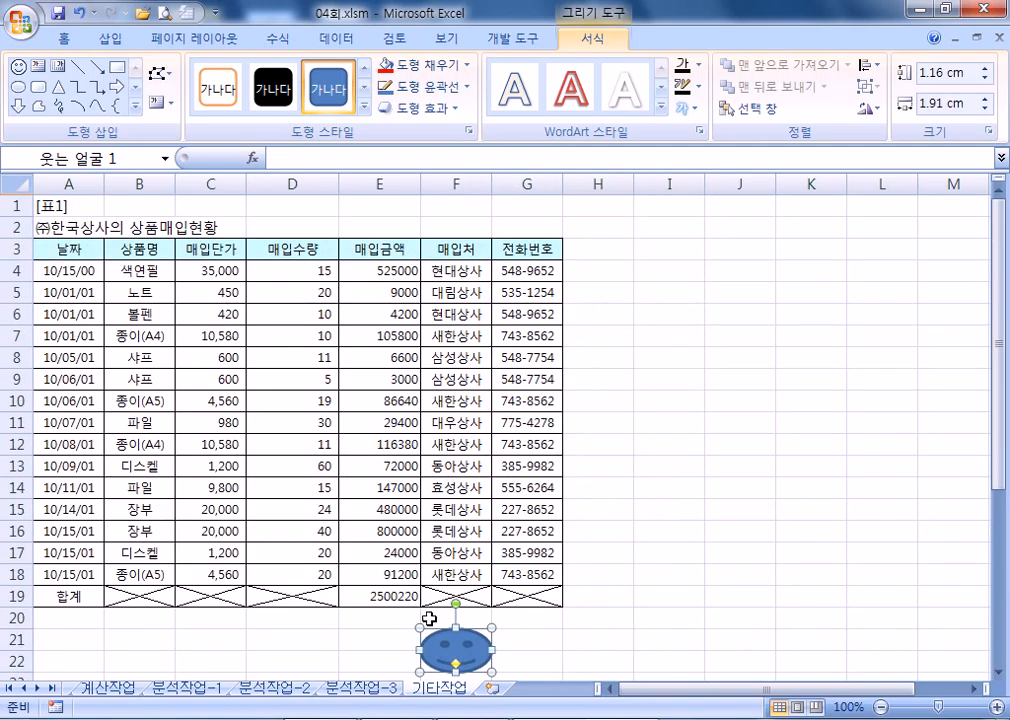
scroll(462, 605, "down", 4)
right_click(467, 393)
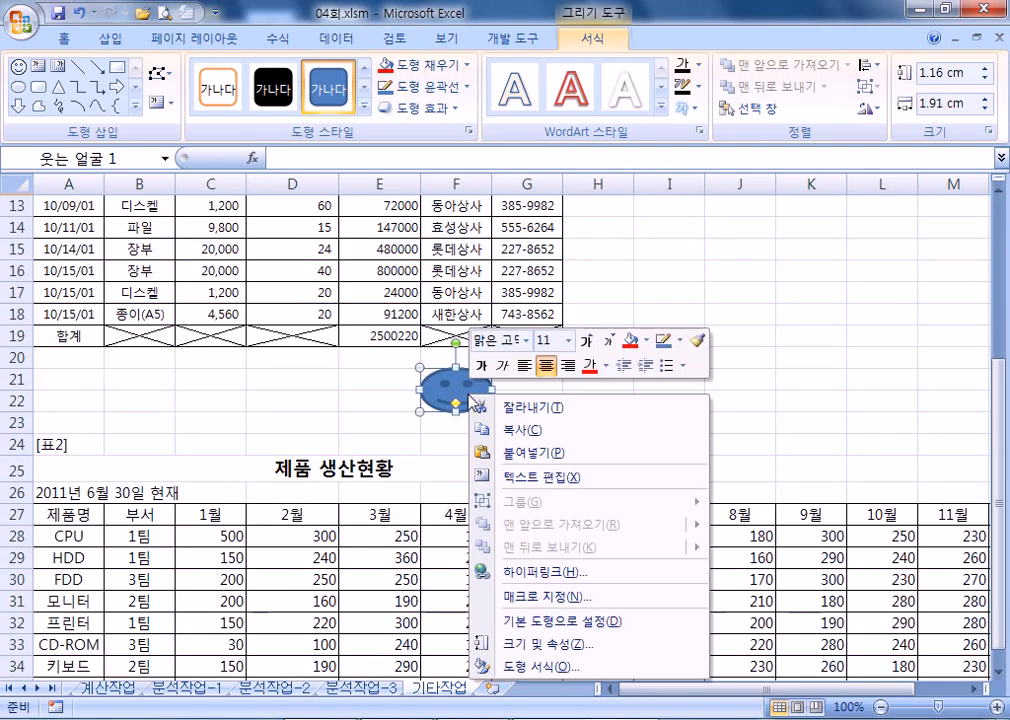
left_click(518, 598)
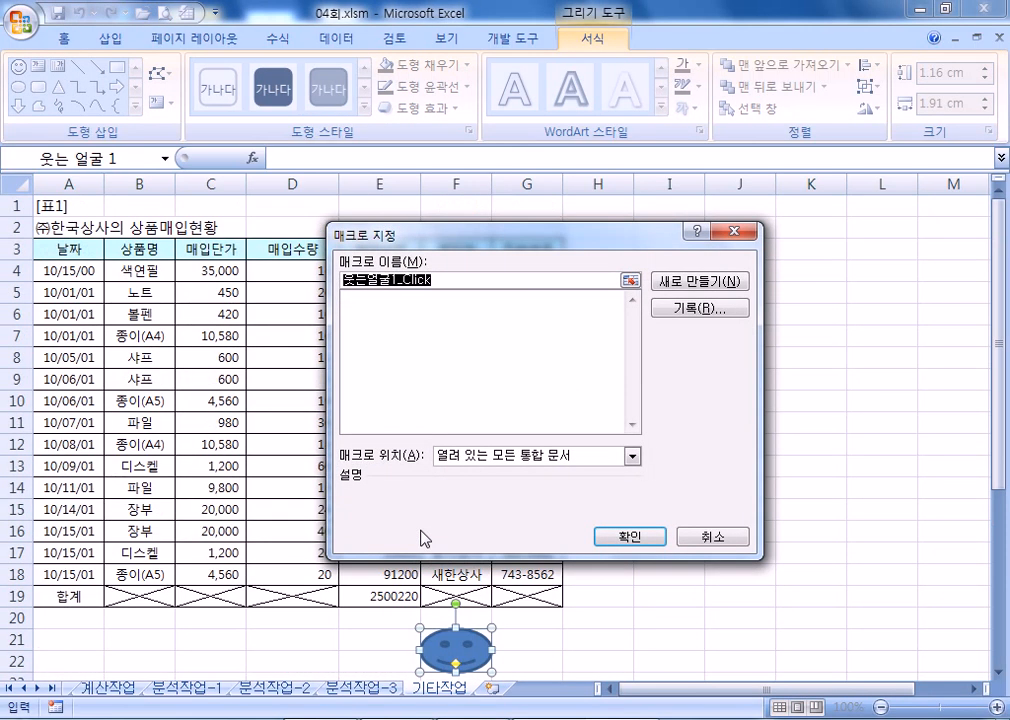
type("정ㄹ")
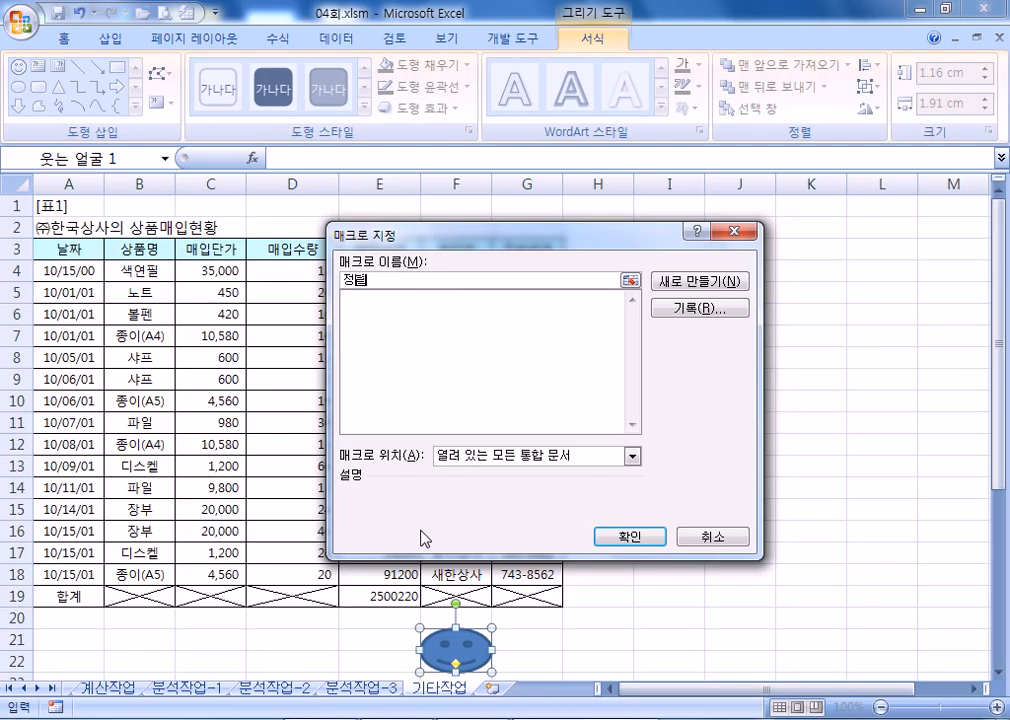
left_click(676, 318)
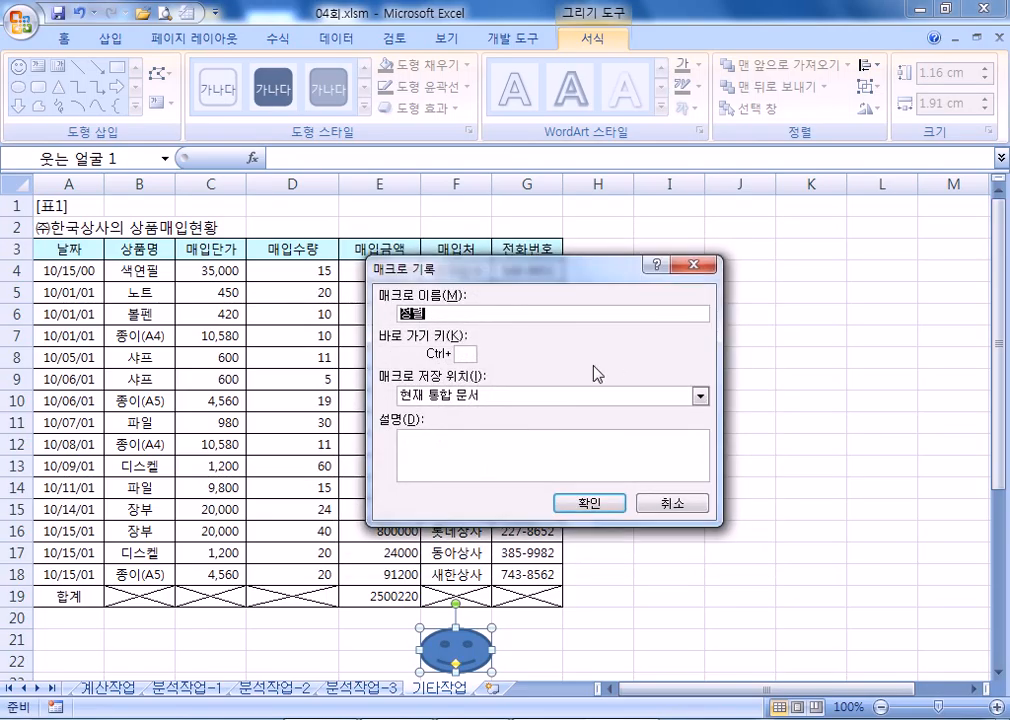
left_click(578, 505)
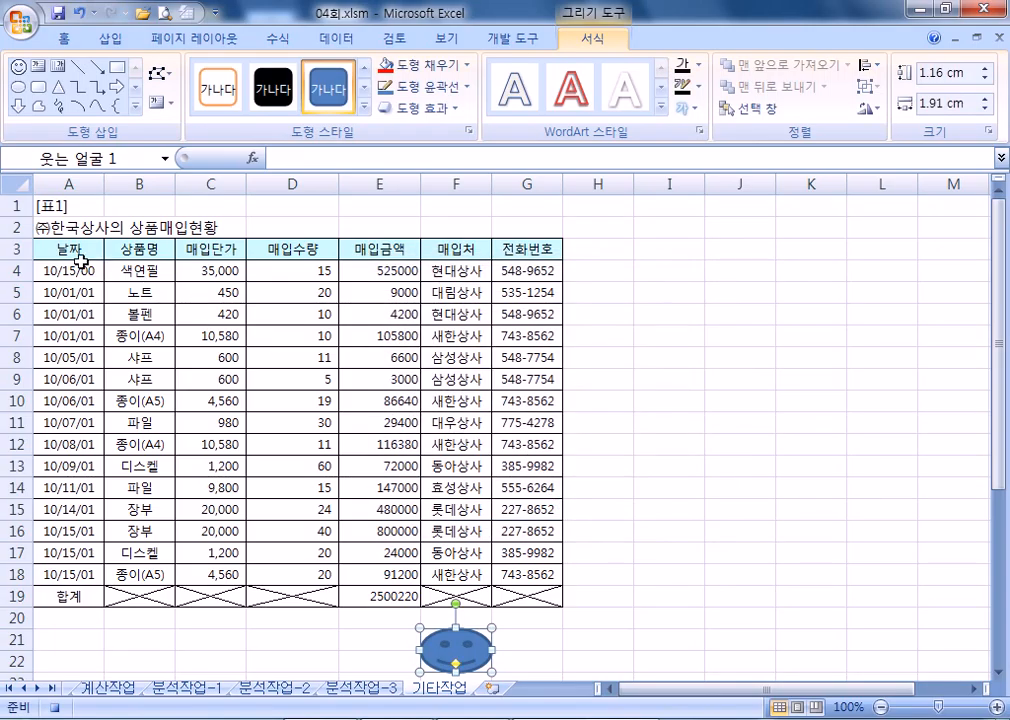
Sort A3:G18 ascending by 상품명 during the recording, then click A1
left_click(68, 254)
left_click_drag(68, 254, 500, 577)
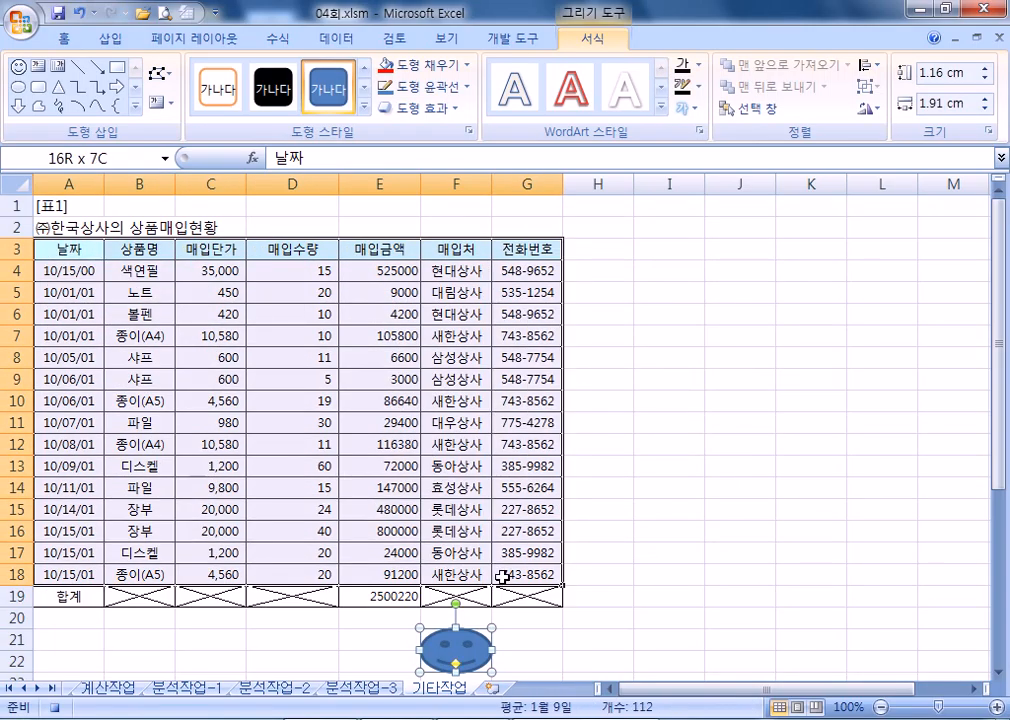
key("Escape")
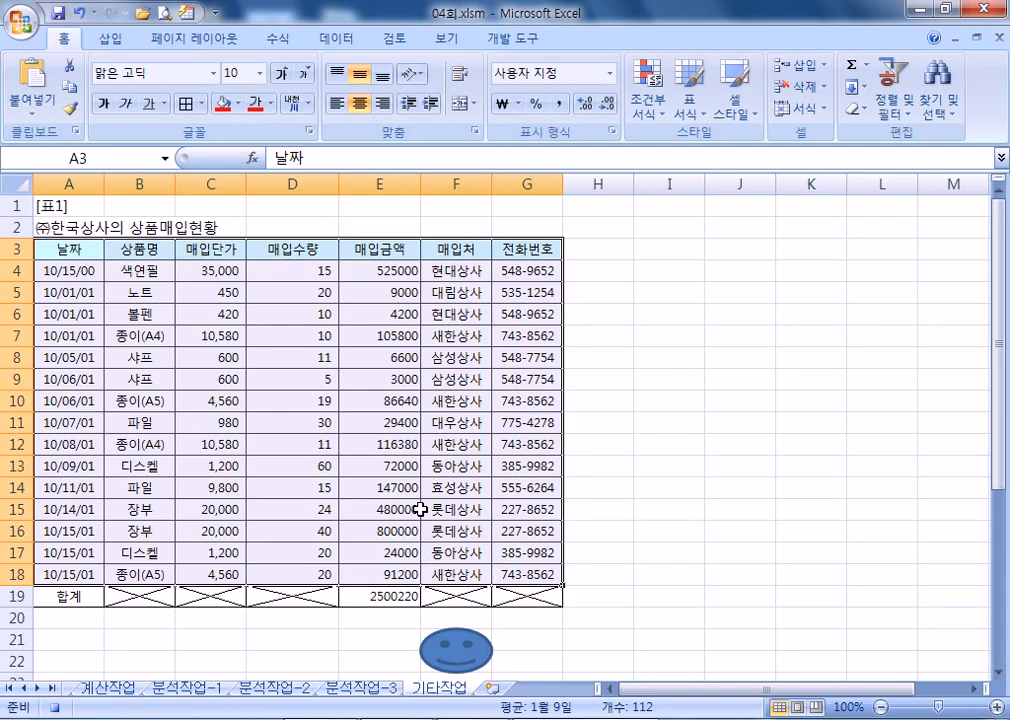
left_click(336, 39)
left_click(420, 92)
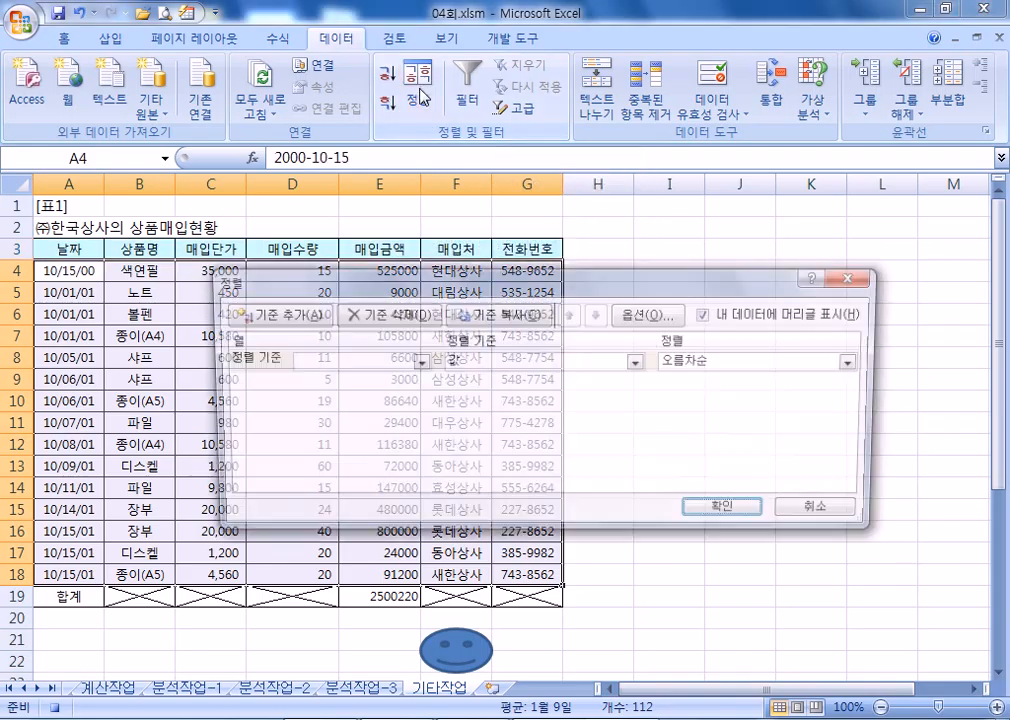
left_click(322, 361)
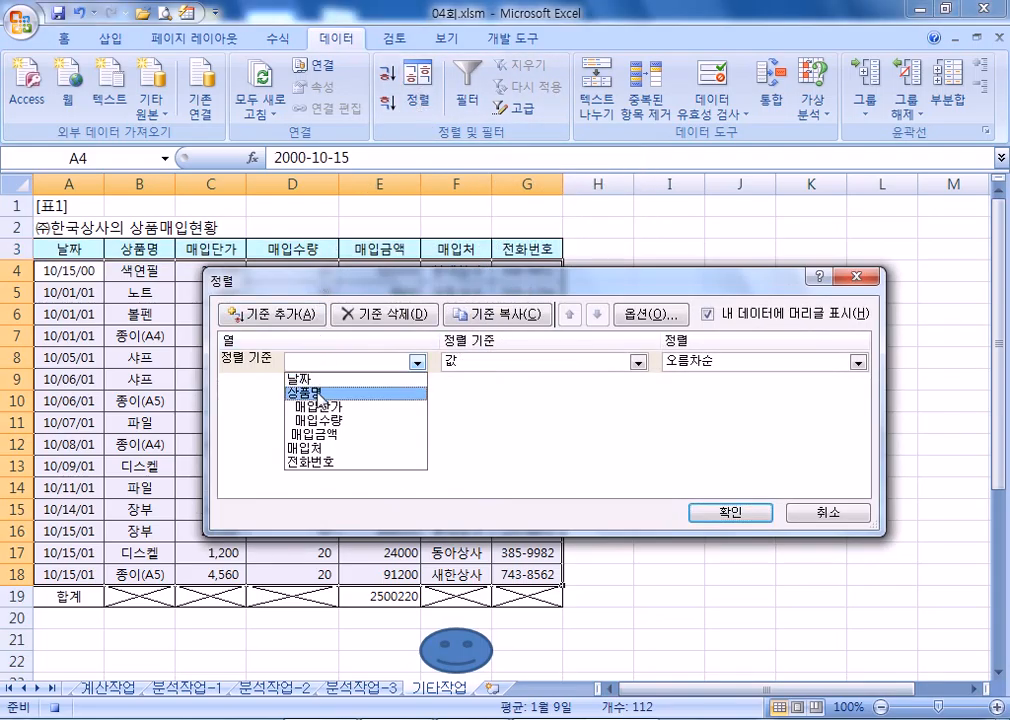
left_click(318, 388)
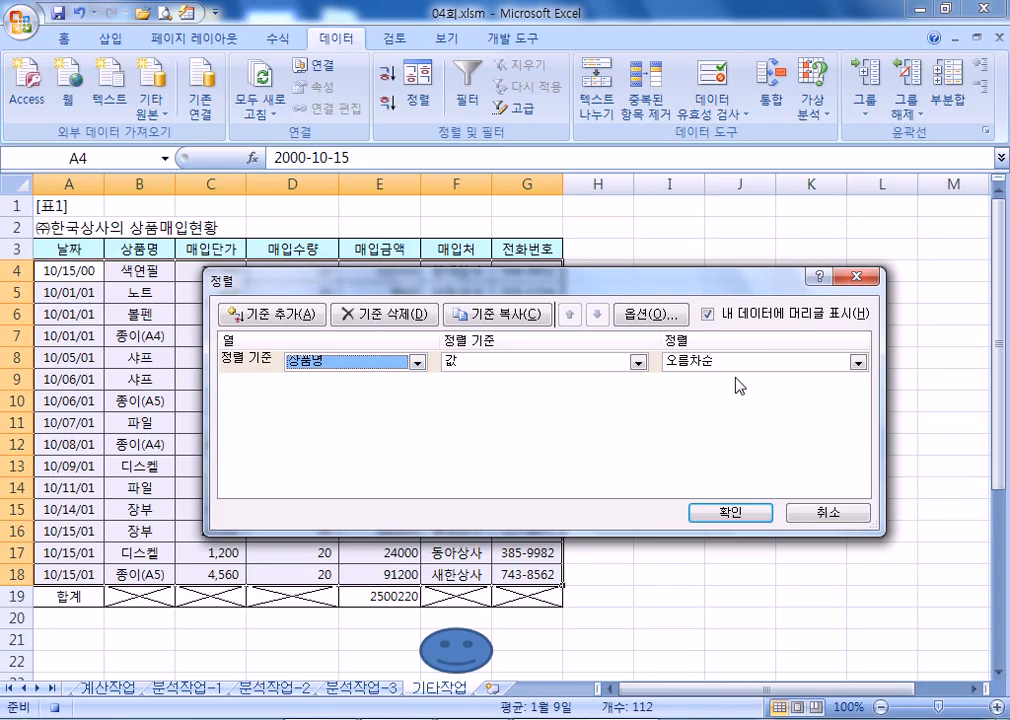
left_click(709, 514)
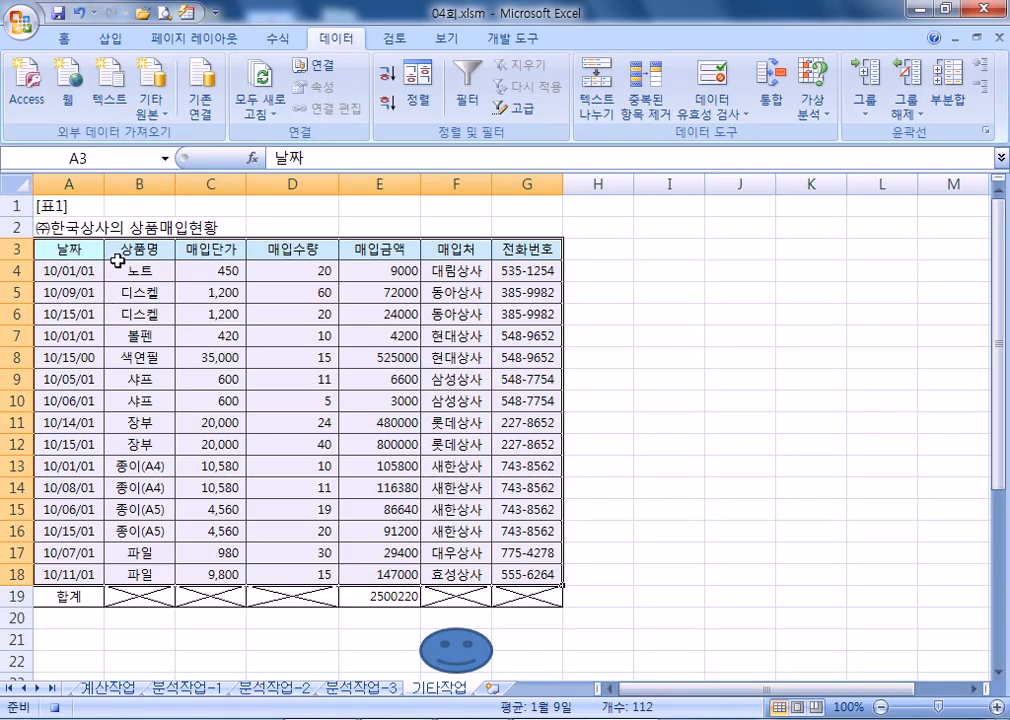
left_click(62, 205)
left_click(512, 38)
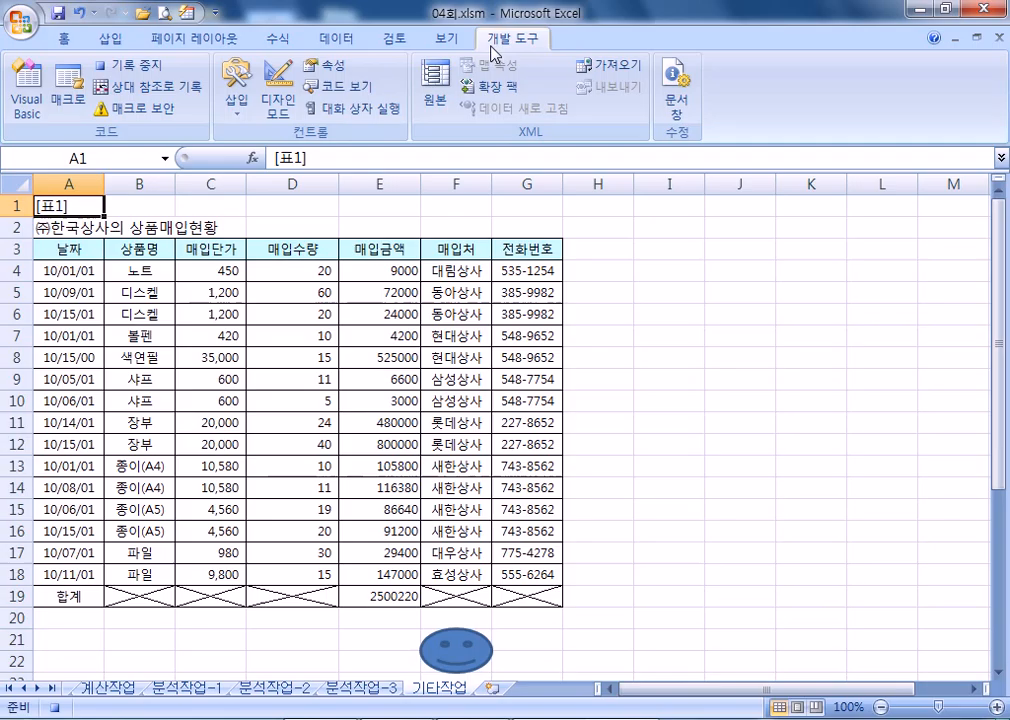
Stop the macro recording and sort A3:F18 back into ascending date order
left_click(150, 66)
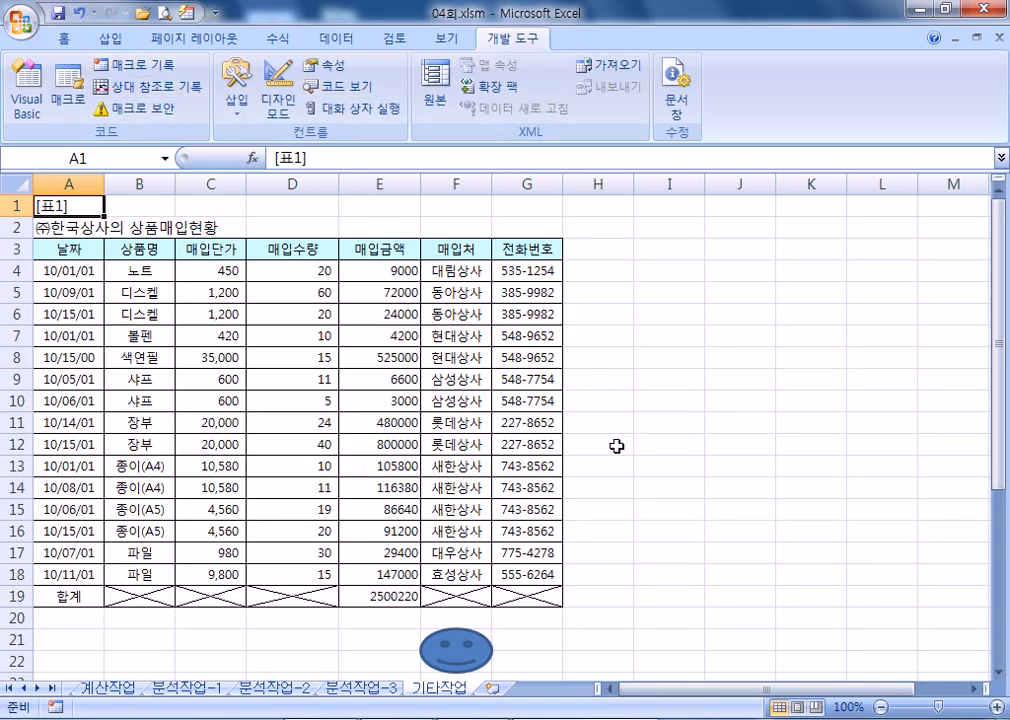
left_click_drag(65, 250, 530, 575)
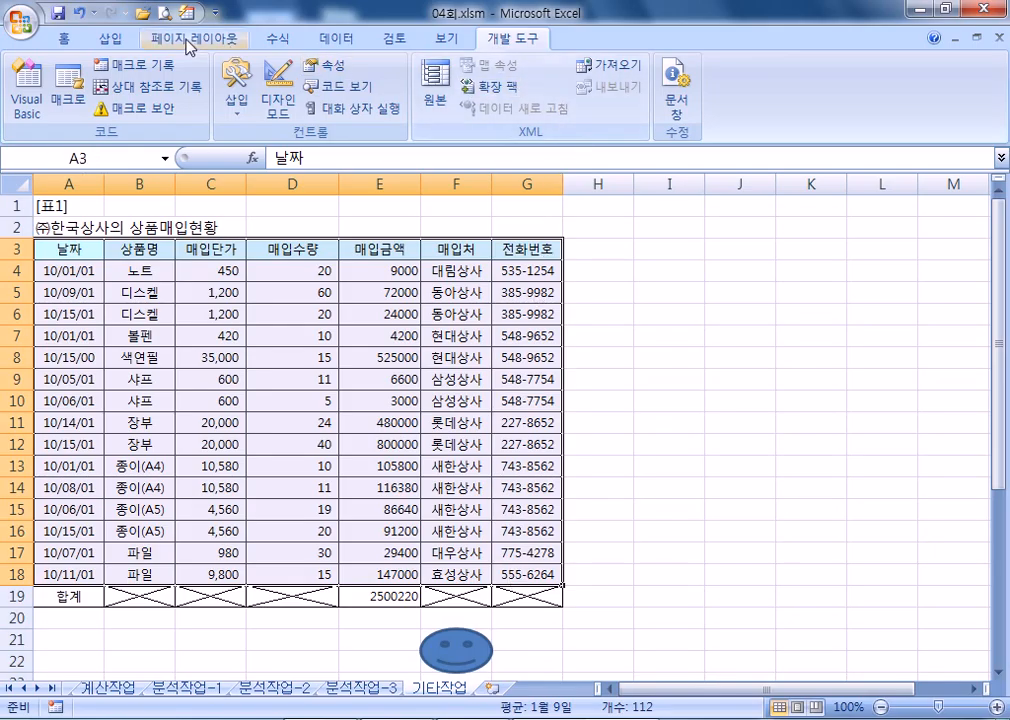
left_click(68, 40)
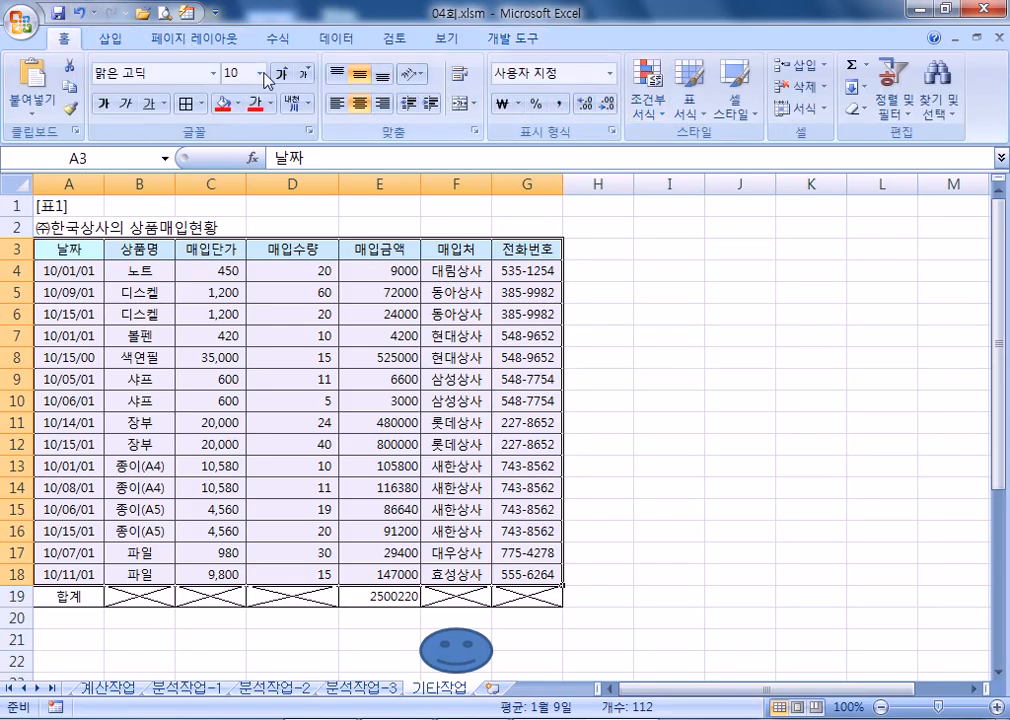
left_click(336, 38)
left_click(386, 72)
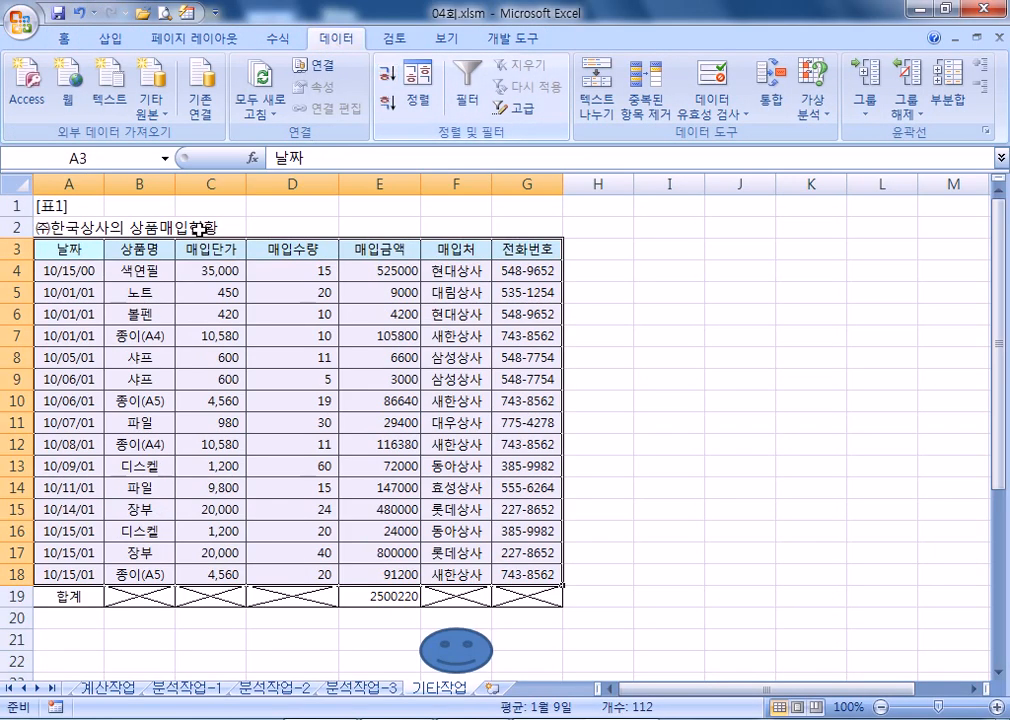
Run the smiley-face macro to re-sort the table by 상품명
left_click(90, 272)
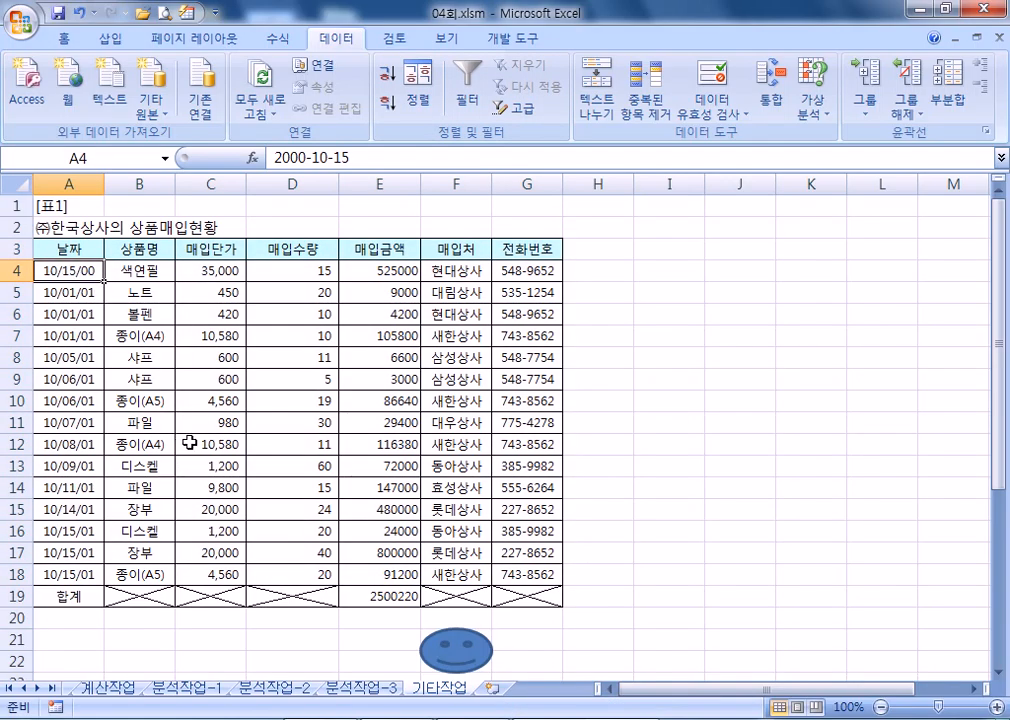
scroll(338, 498, "down", 3)
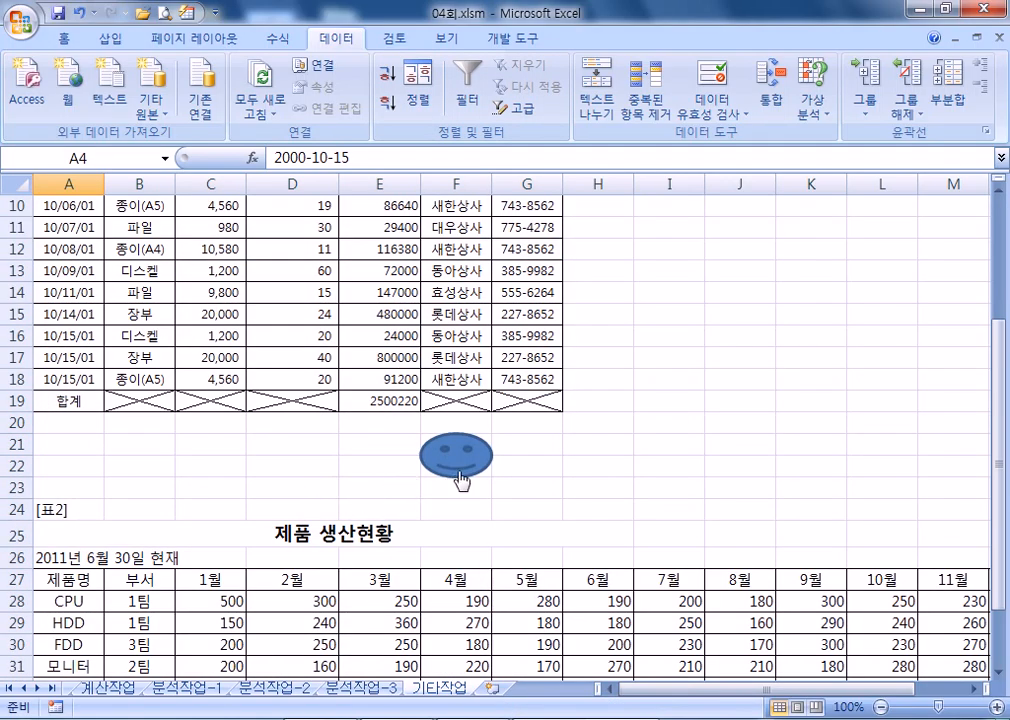
left_click(458, 476)
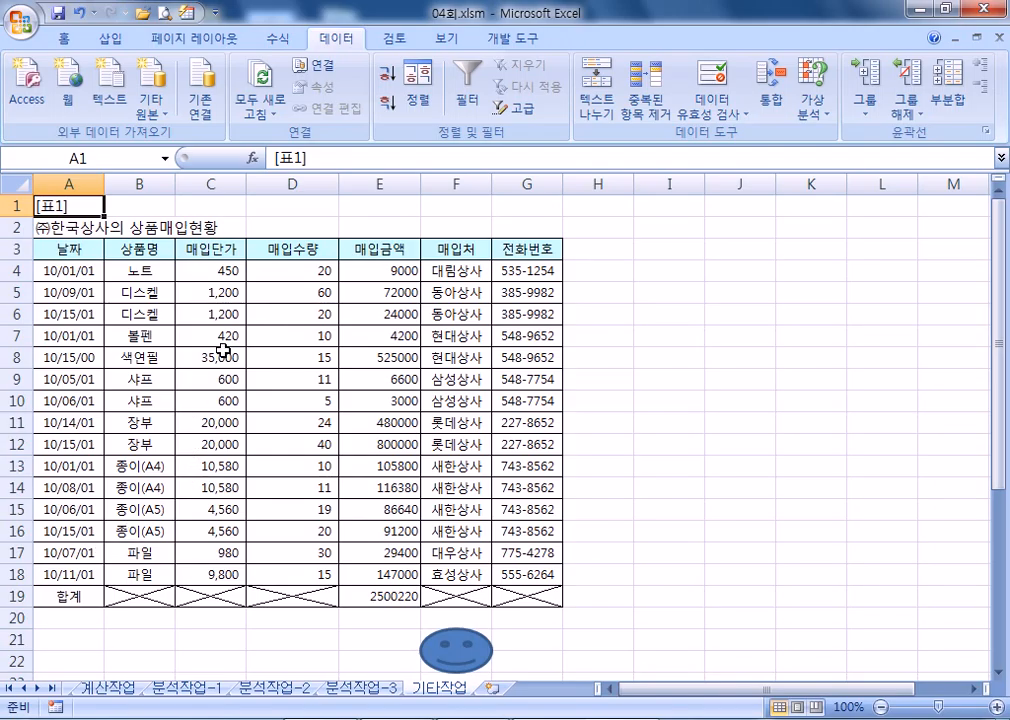
left_click(374, 272)
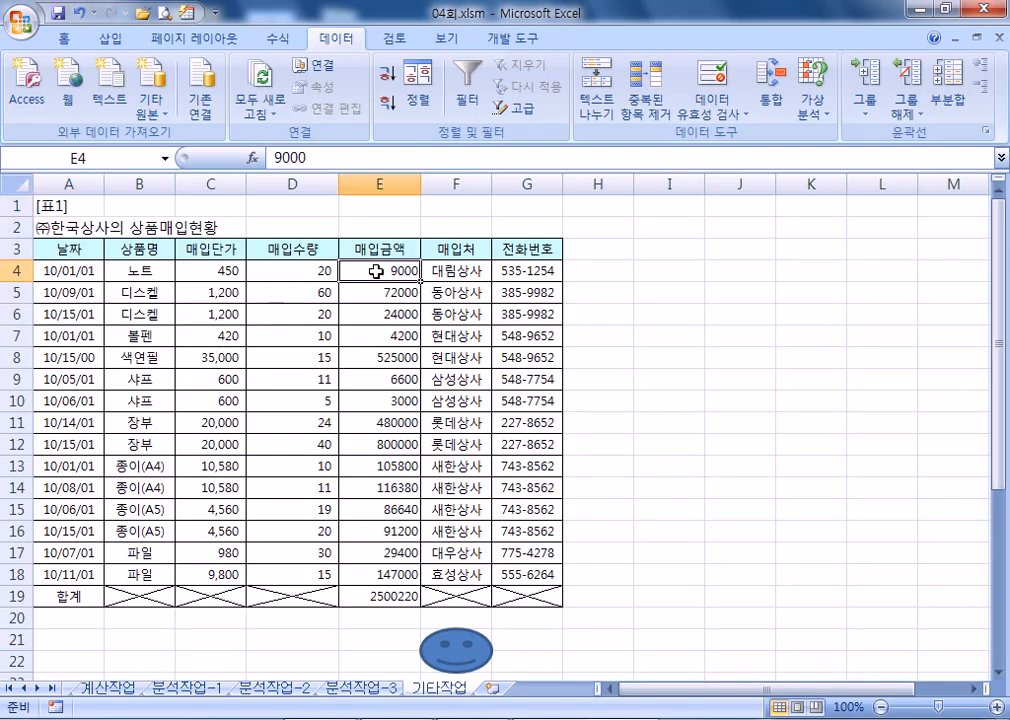
left_click_drag(376, 271, 358, 596)
scroll(402, 380, "down", 3)
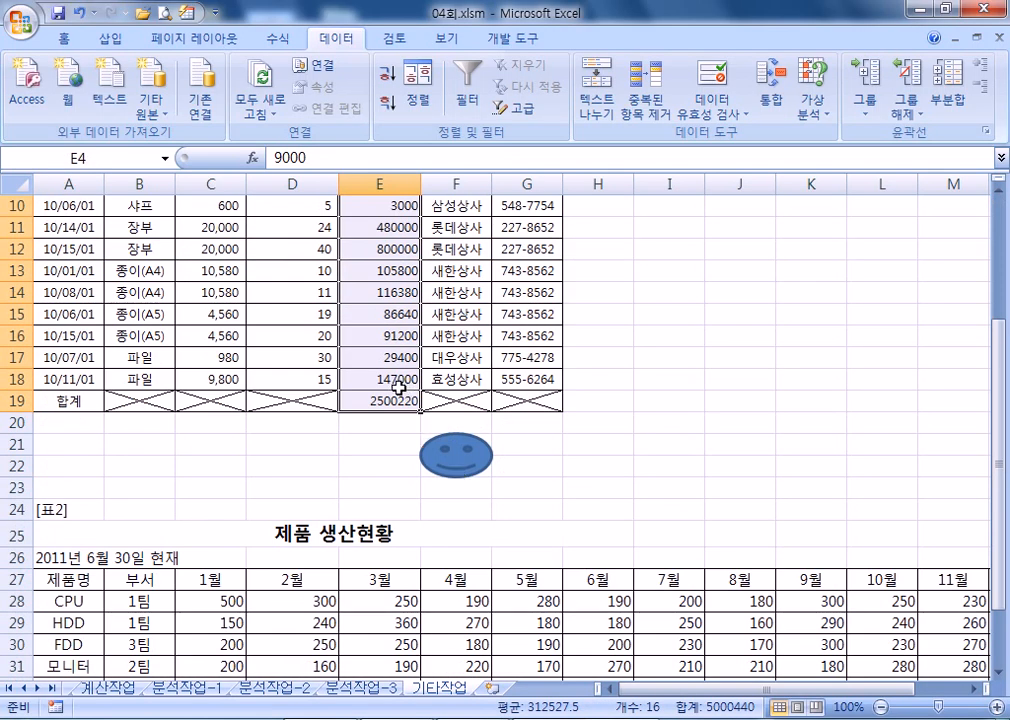
scroll(398, 387, "up", 3)
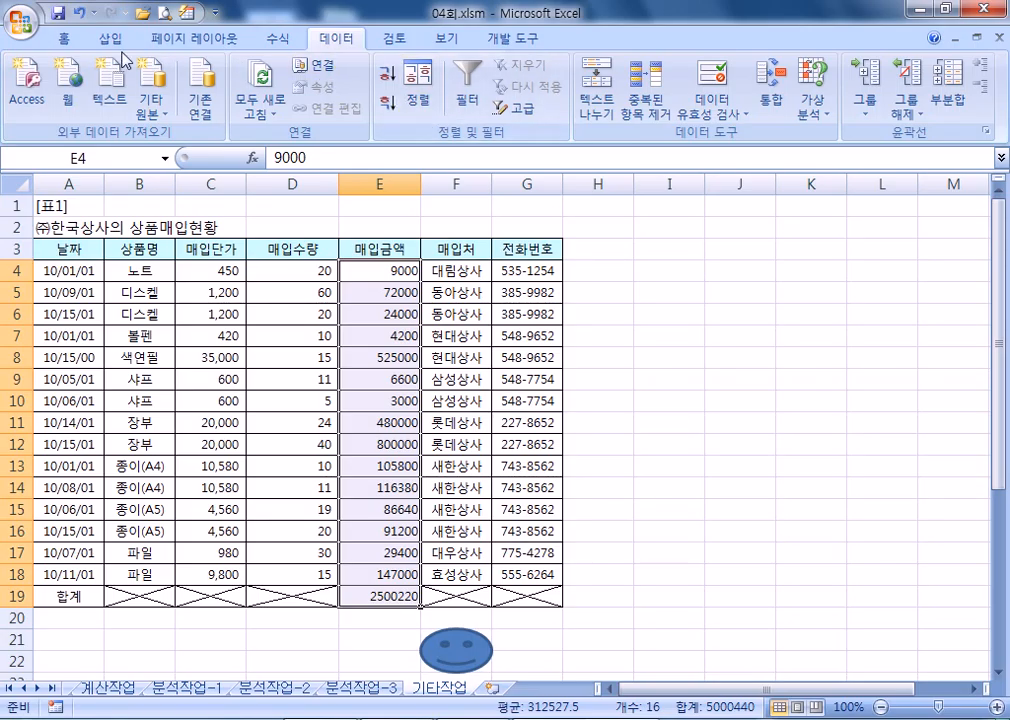
left_click(64, 38)
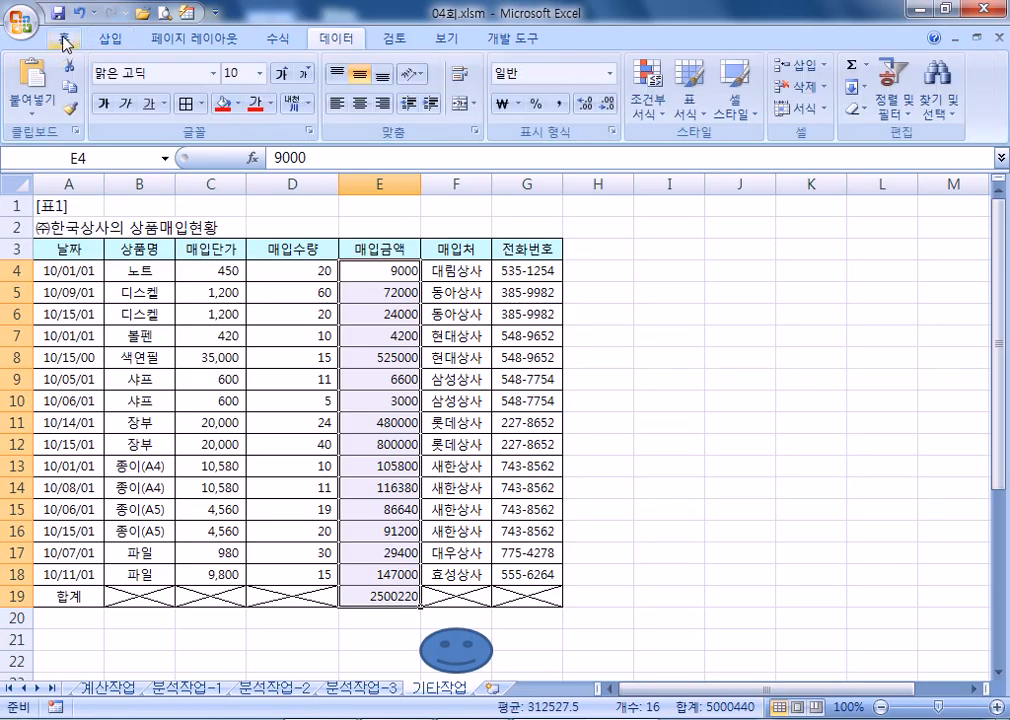
left_click(557, 105)
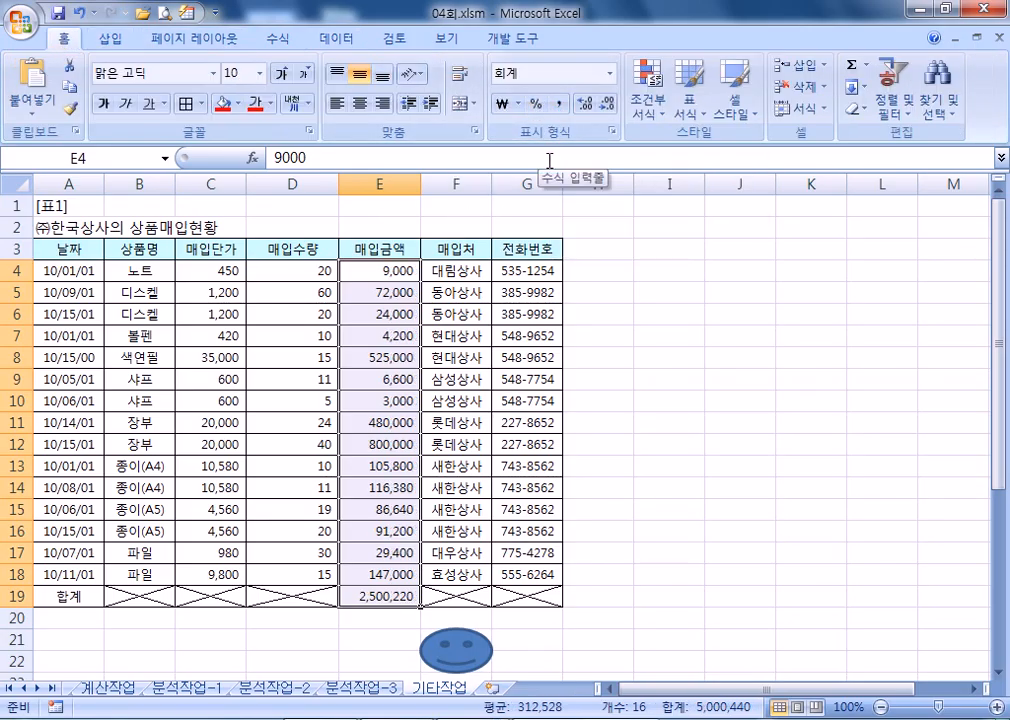
key("ctrl+z")
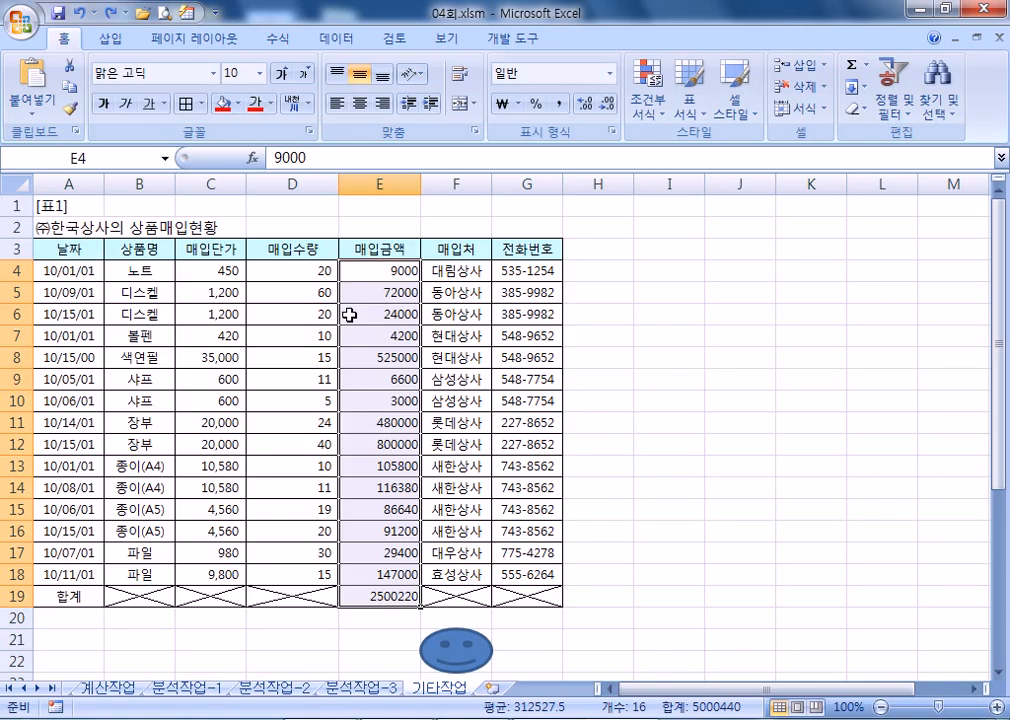
Draw a Bevel shape just right of the smiley face and label it 서식
left_click(230, 206)
left_click(111, 38)
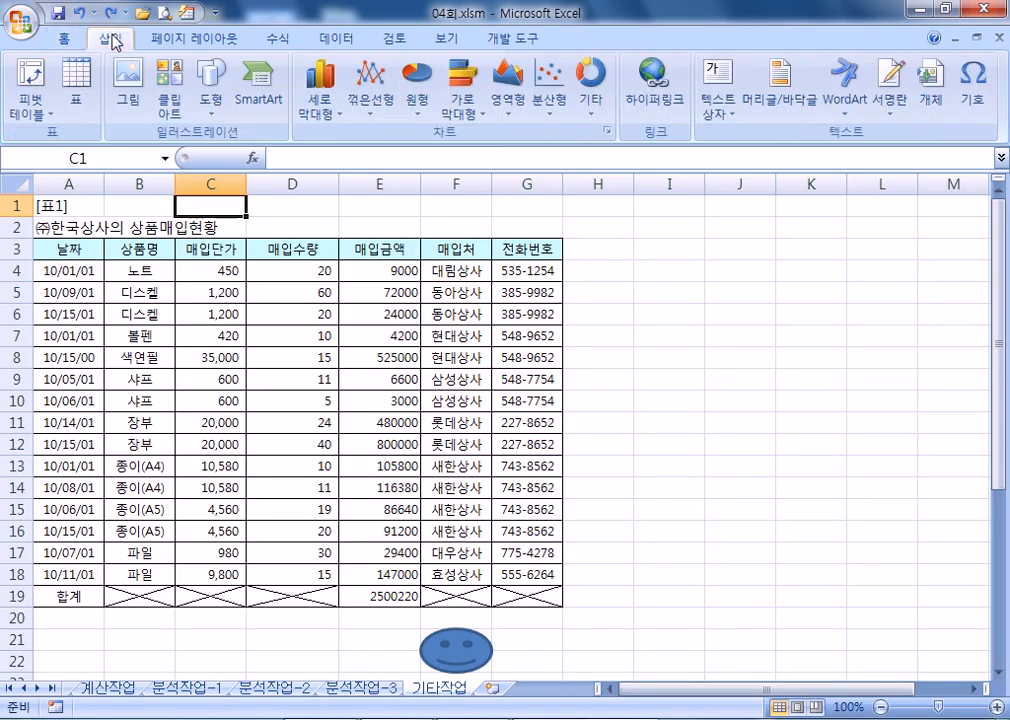
left_click(211, 85)
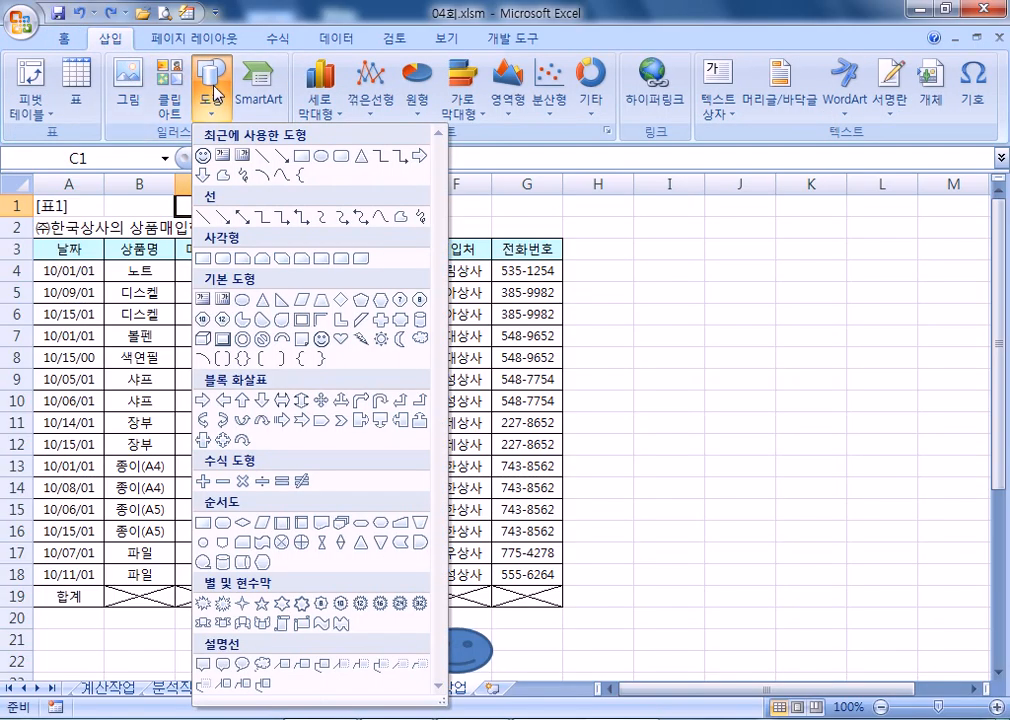
left_click(224, 341)
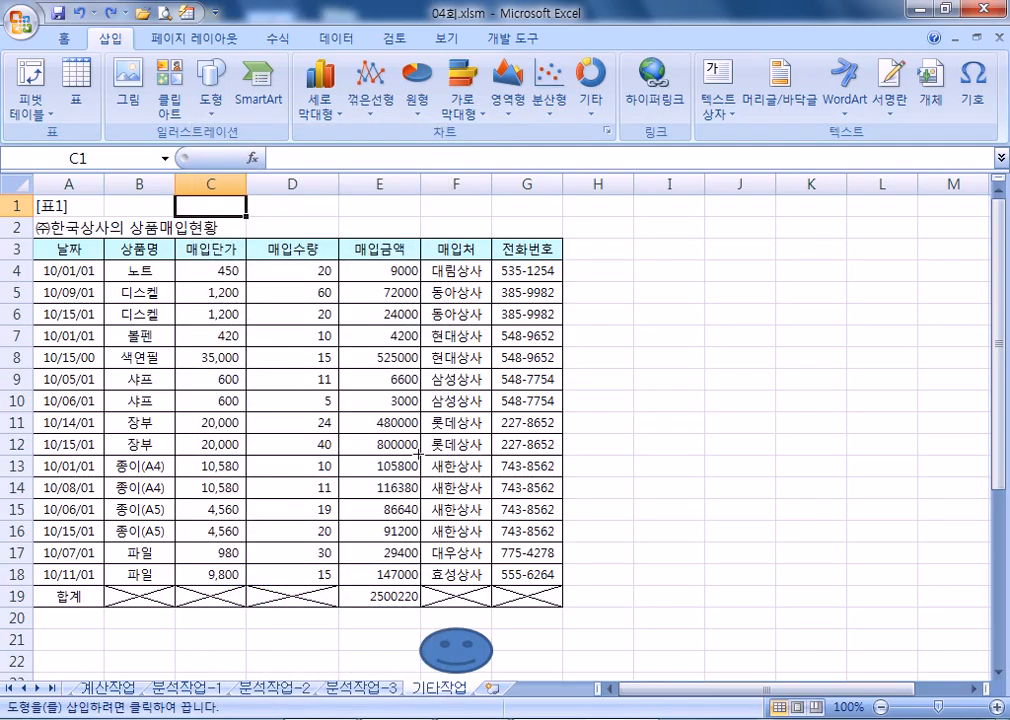
scroll(486, 457, "down", 3)
left_click_drag(500, 437, 545, 483)
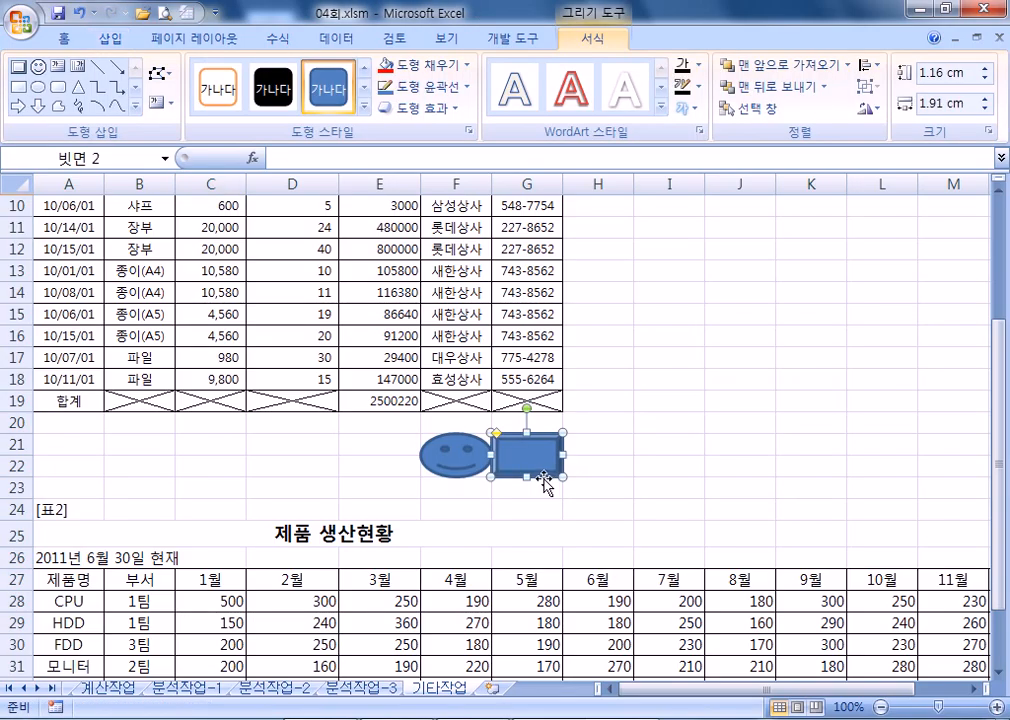
scroll(601, 474, "down", 2)
type("서식")
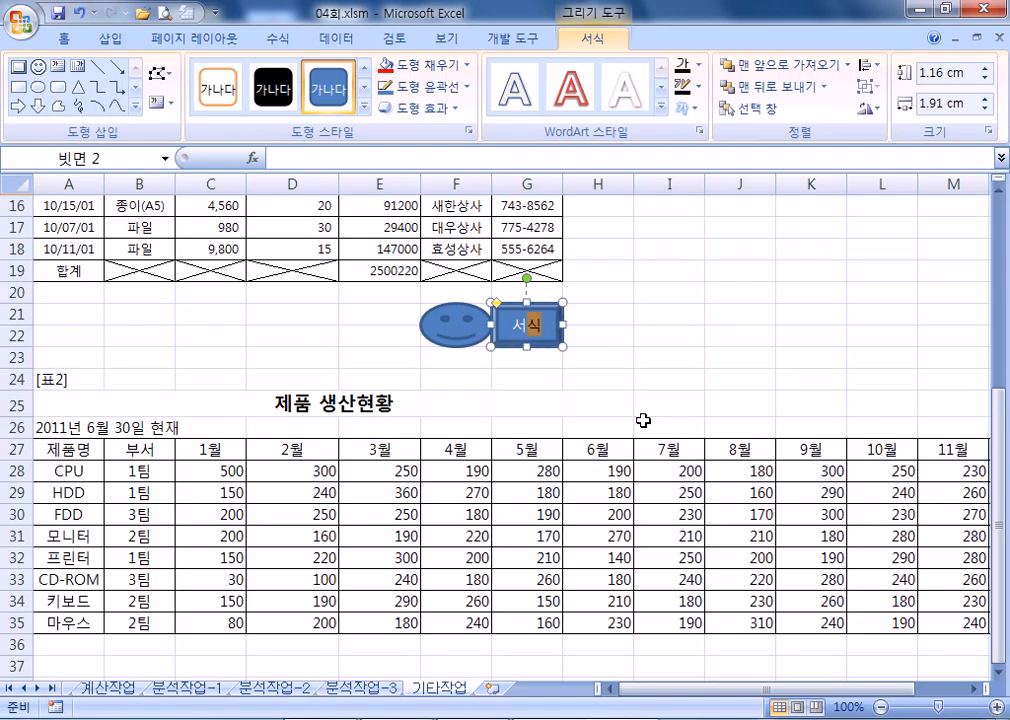
left_click(662, 340)
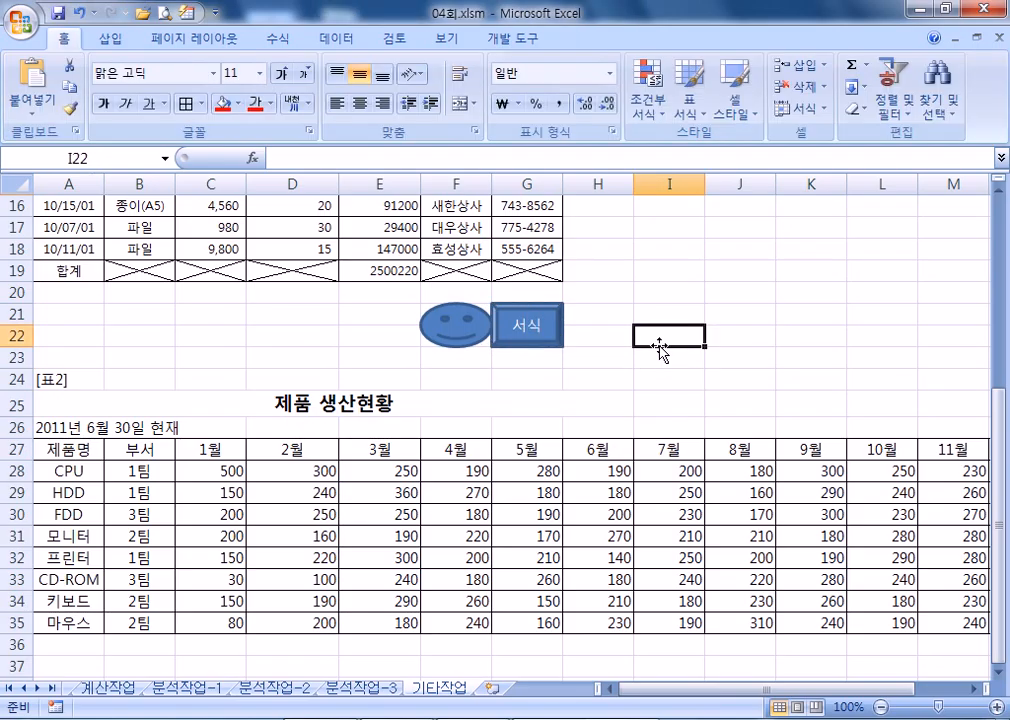
Assign the 서식 shape a new macro named 서식 and open its Record Macro setup
scroll(600, 365, "up", 1)
left_click(553, 385)
scroll(579, 397, "up", 4)
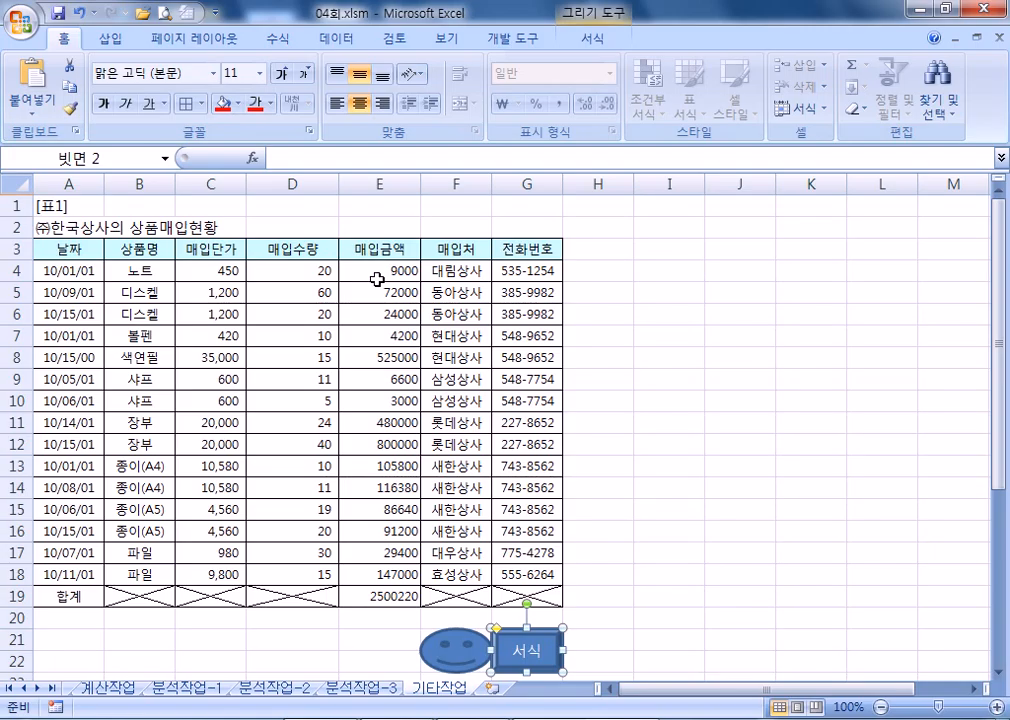
scroll(552, 412, "down", 2)
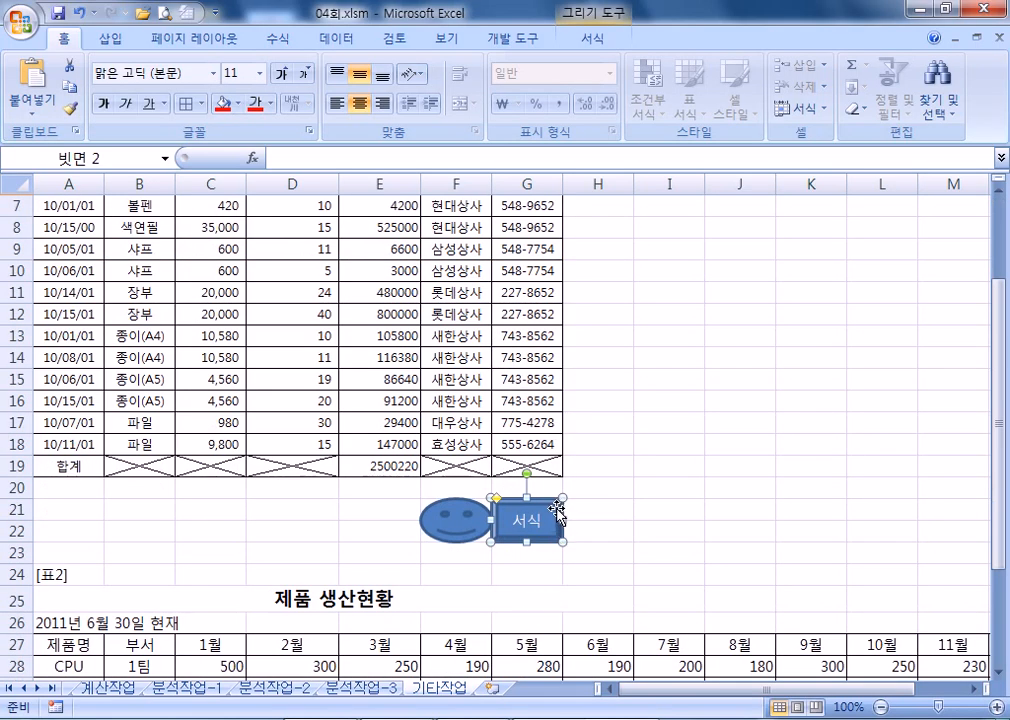
right_click(557, 513)
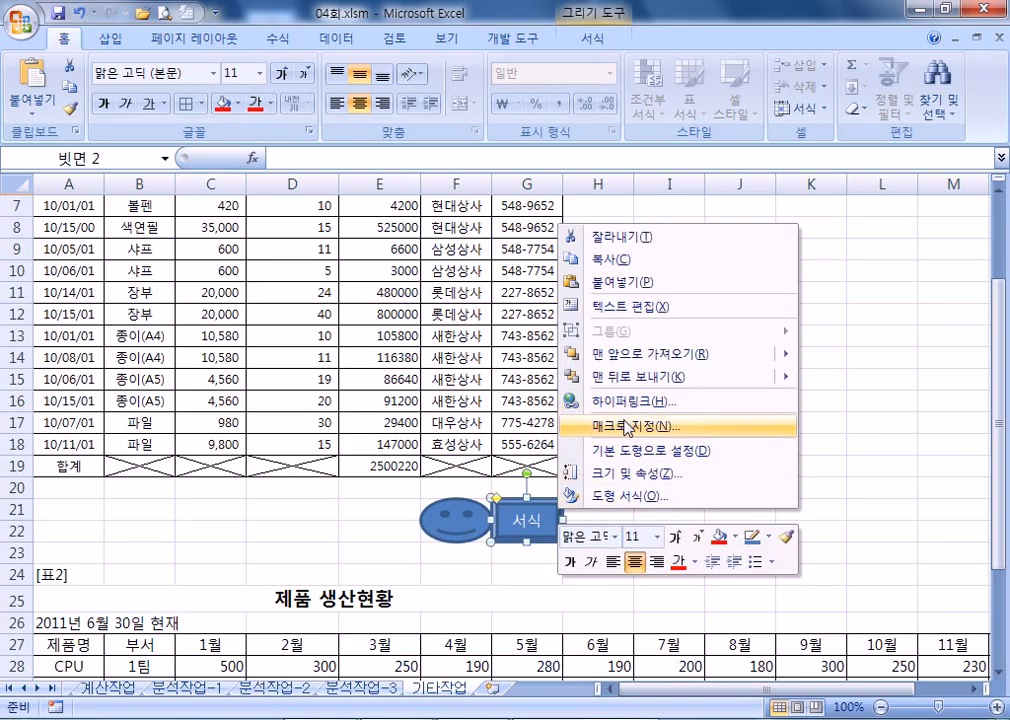
left_click(624, 424)
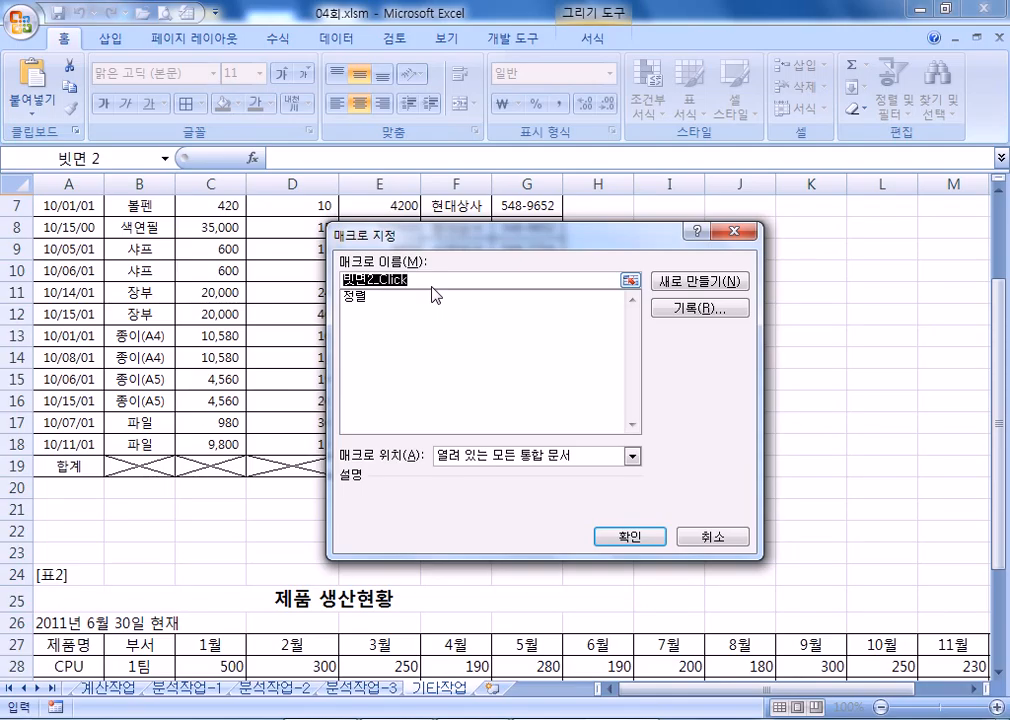
type("서식")
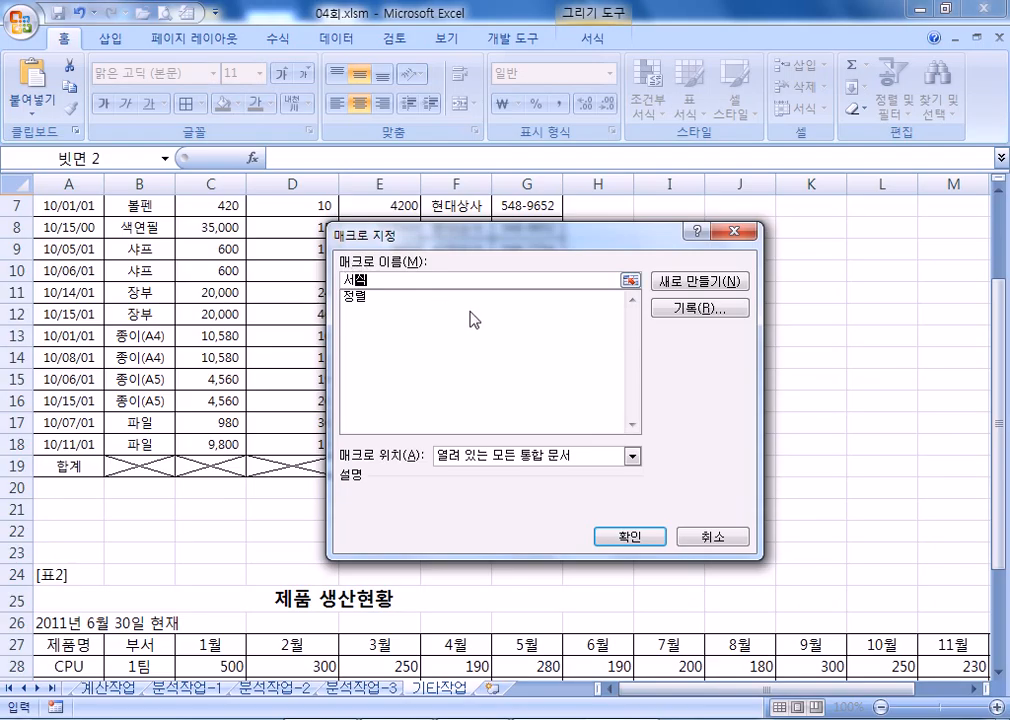
left_click(668, 312)
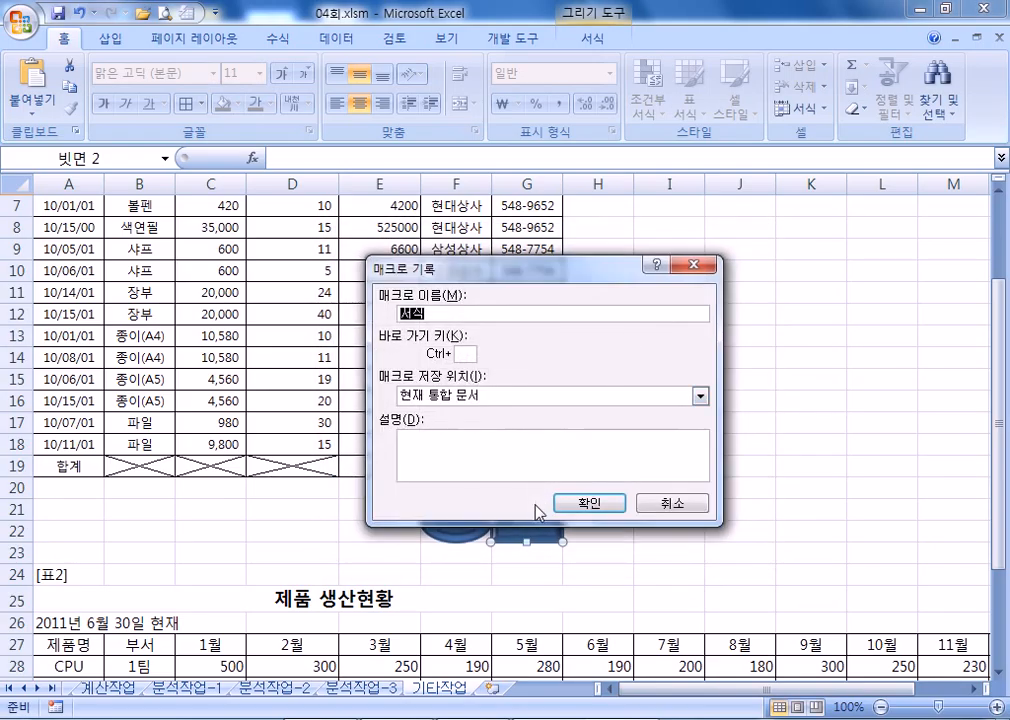
Record the 서식 macro applying Comma Style to E4:E19, then stop recording
left_click(583, 506)
scroll(282, 487, "up", 2)
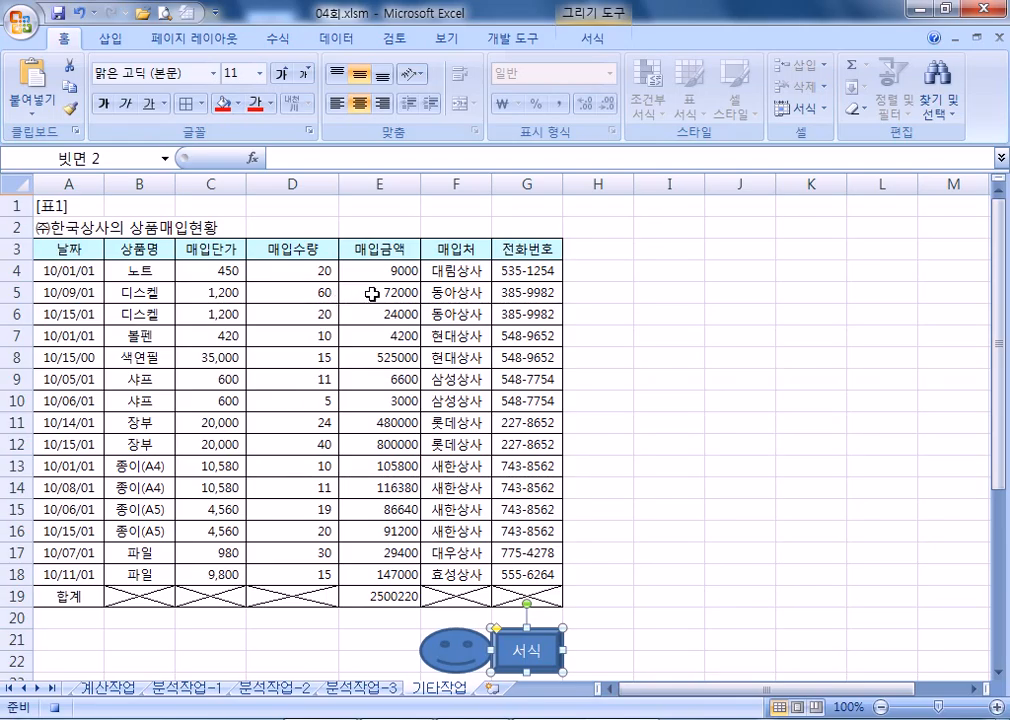
left_click_drag(367, 268, 356, 596)
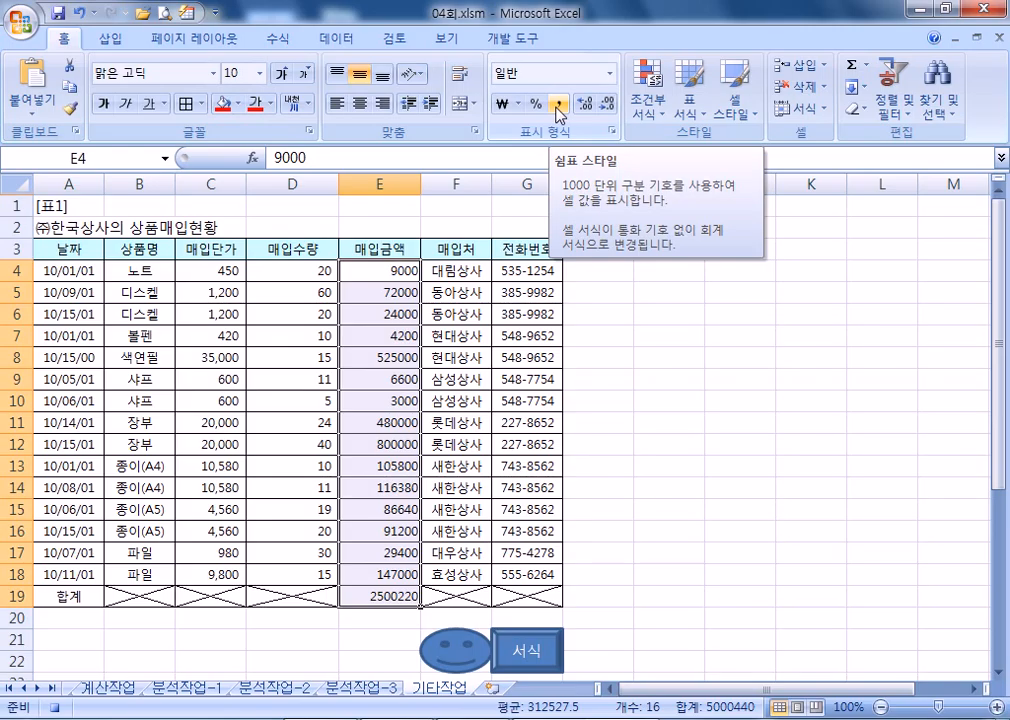
left_click(559, 110)
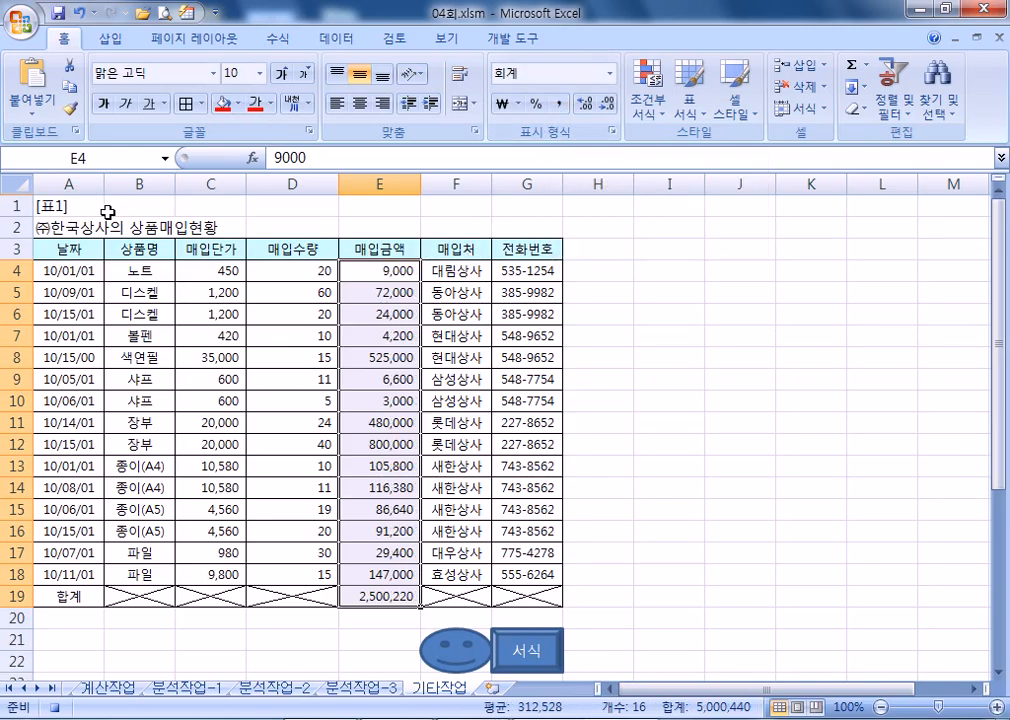
left_click(69, 207)
left_click(512, 38)
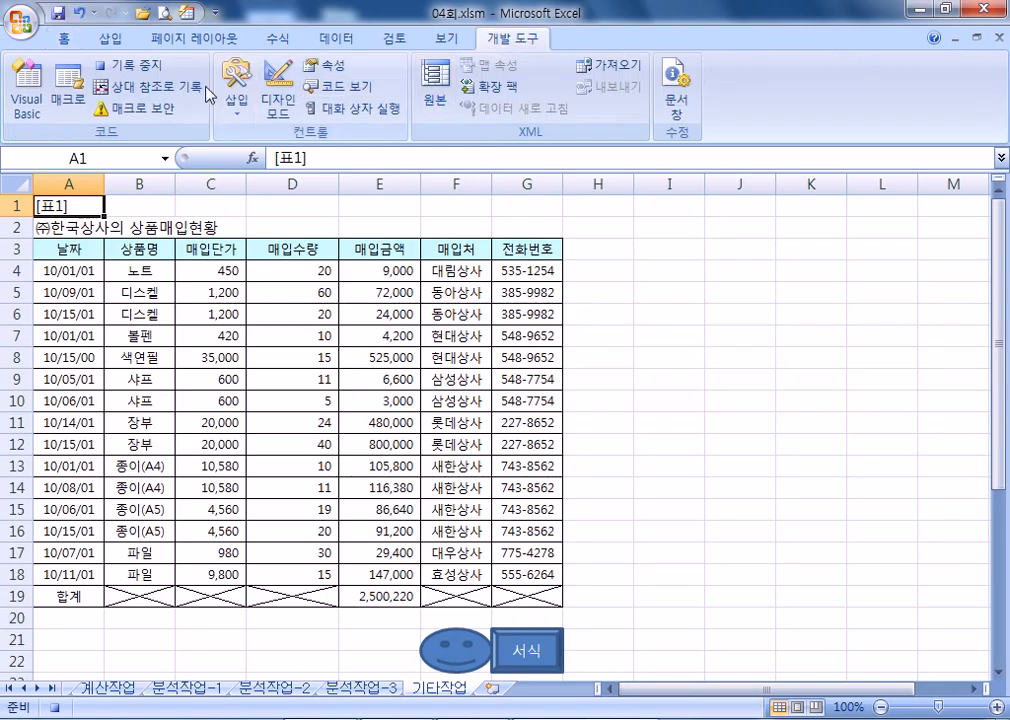
left_click(156, 68)
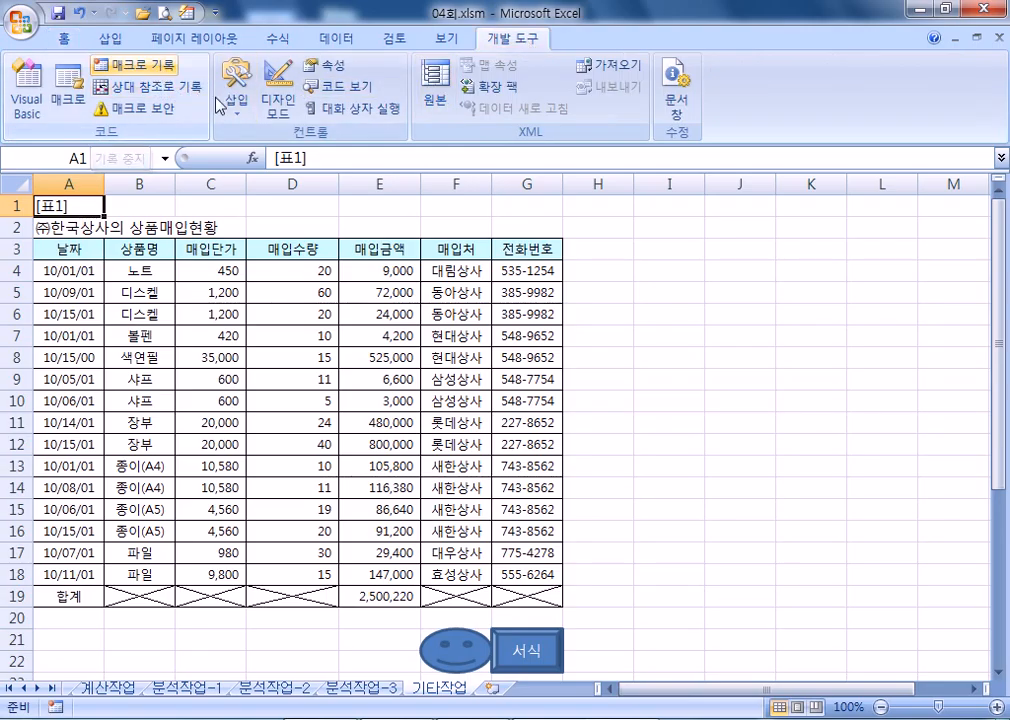
Reset the E4:E19 amounts to the 일반 (General) number format
left_click_drag(402, 270, 397, 590)
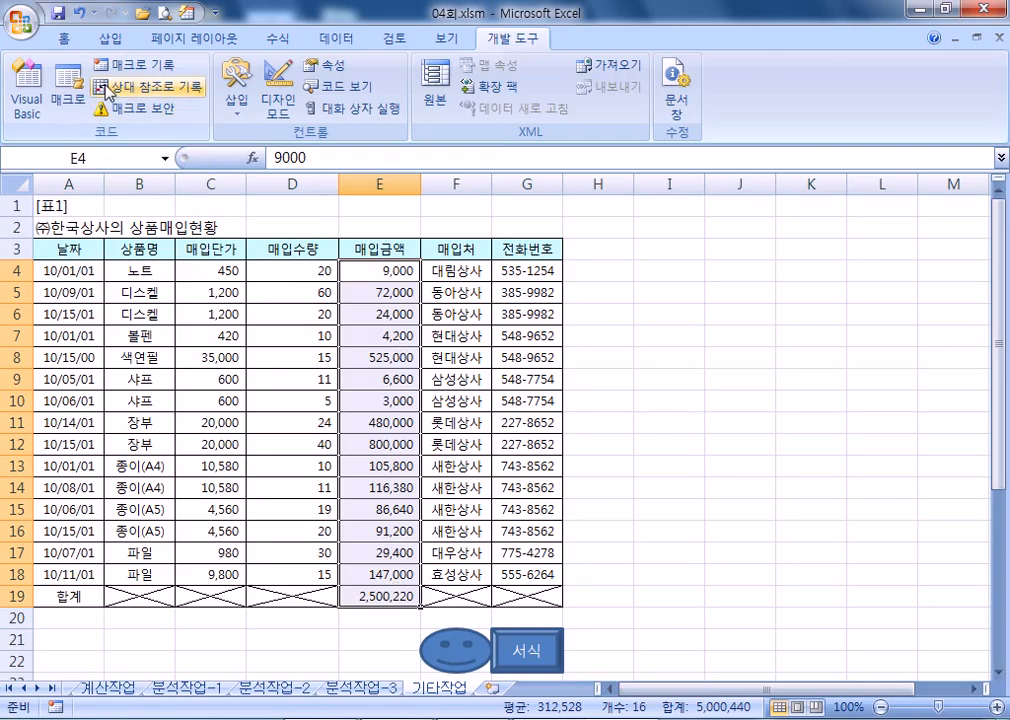
key("ctrl+1")
left_click(340, 220)
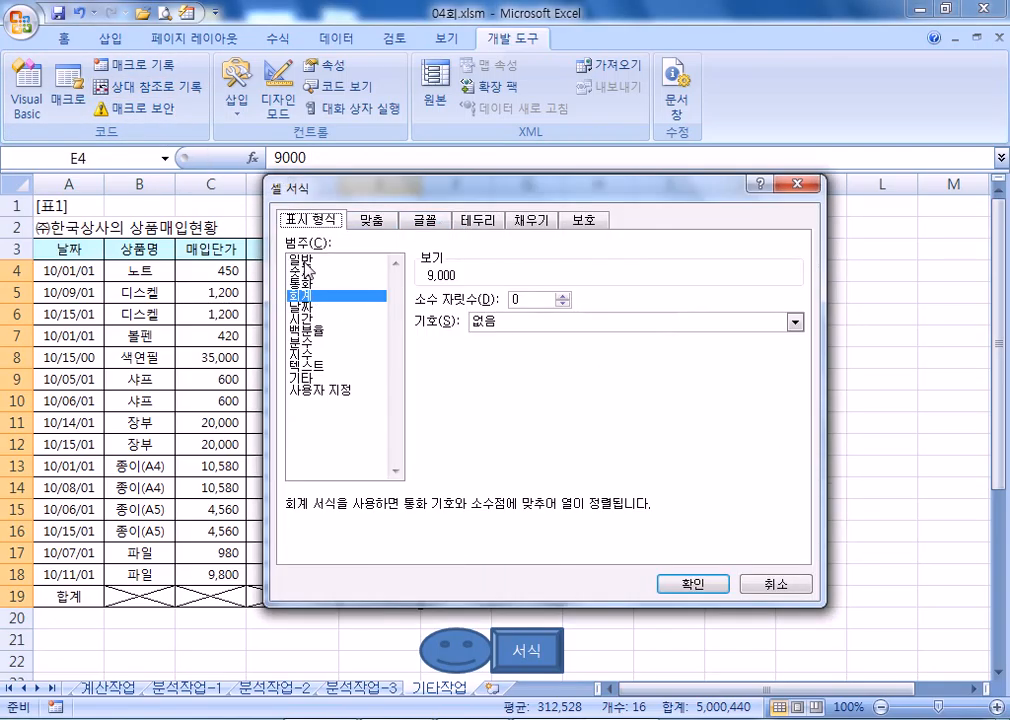
left_click(310, 260)
left_click(660, 582)
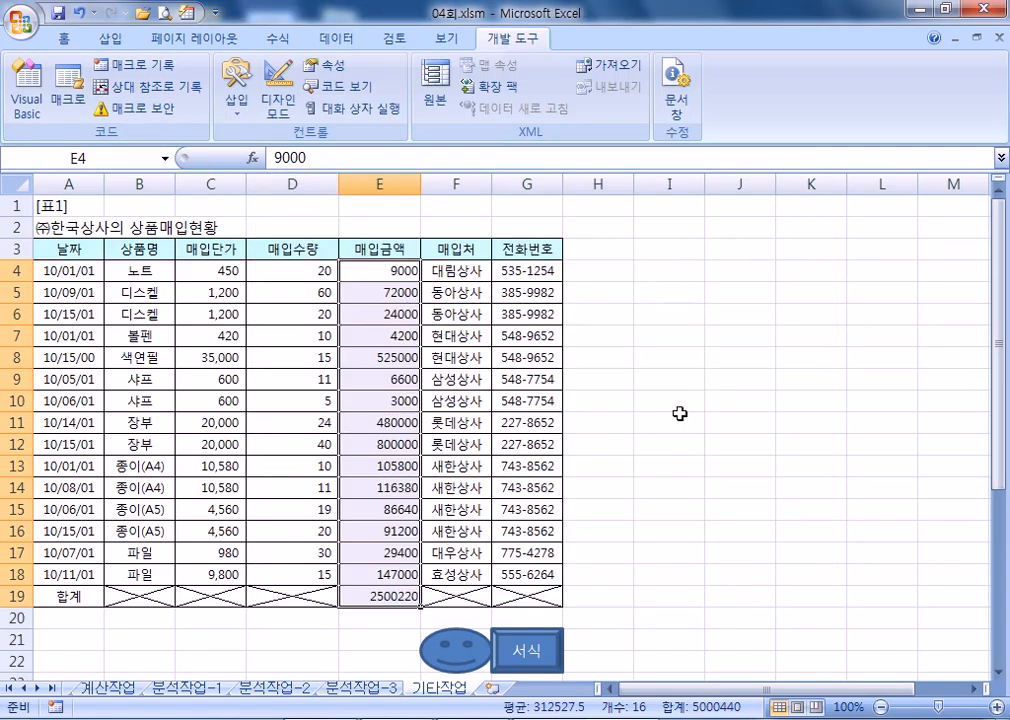
left_click(721, 401)
Run the 서식 shape's macro to restore the comma formatting
scroll(550, 505, "down", 3)
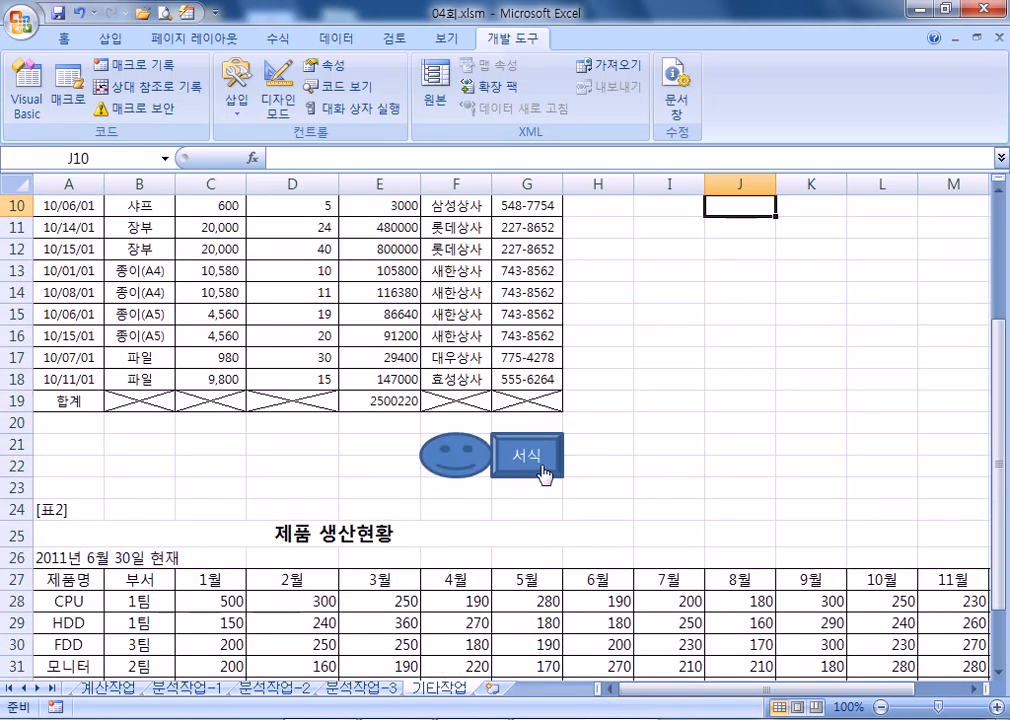
left_click(540, 463)
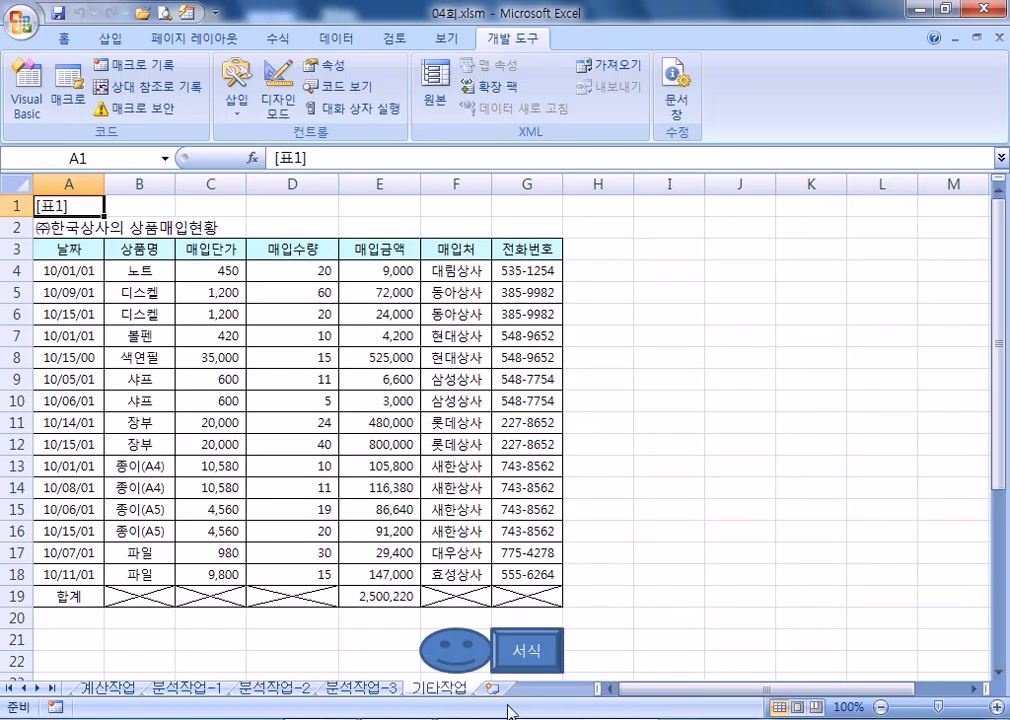
scroll(392, 552, "down", 7)
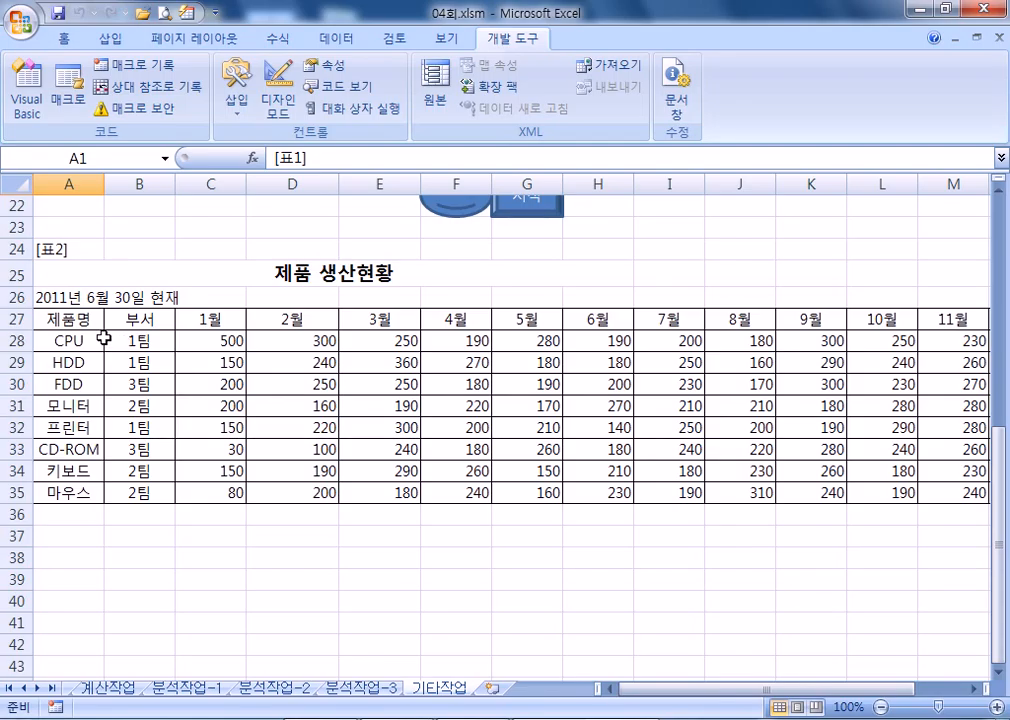
Fill A27:A29, A32, F27:H29 and F32:H32 with yellow
left_click_drag(81, 318, 80, 366)
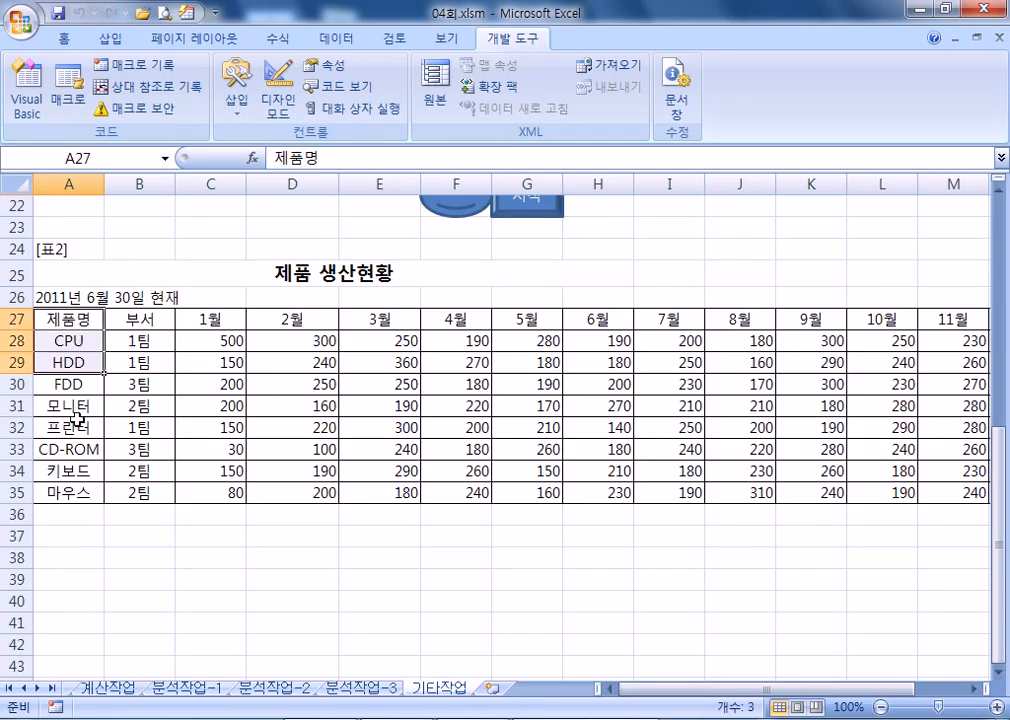
left_click(74, 425, "ctrl")
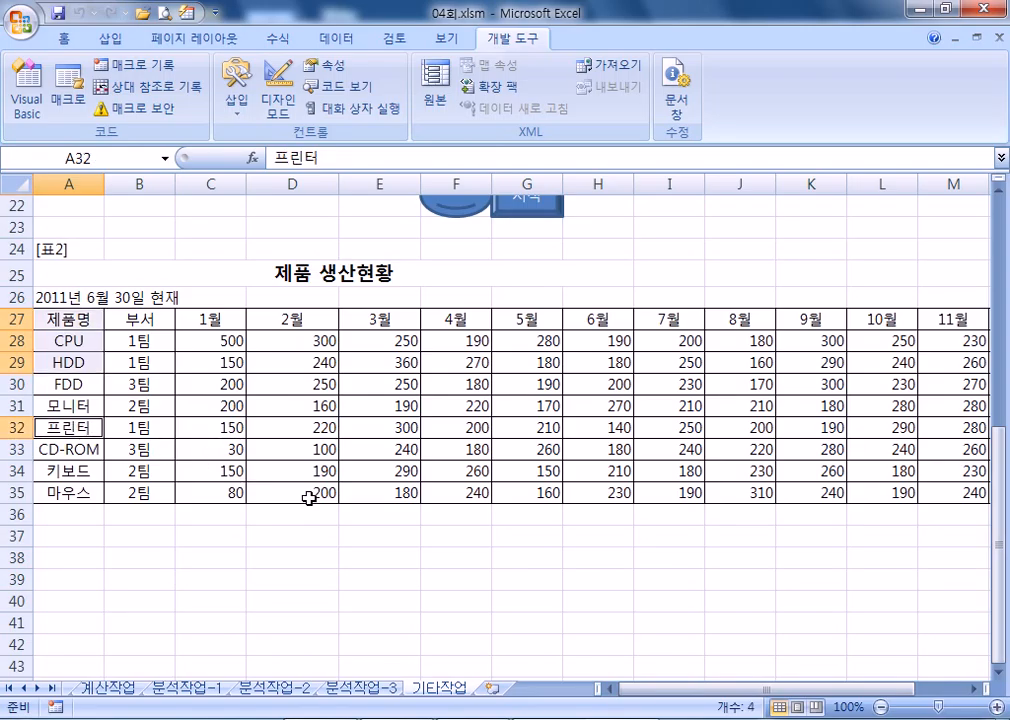
left_click_drag(460, 320, 605, 357)
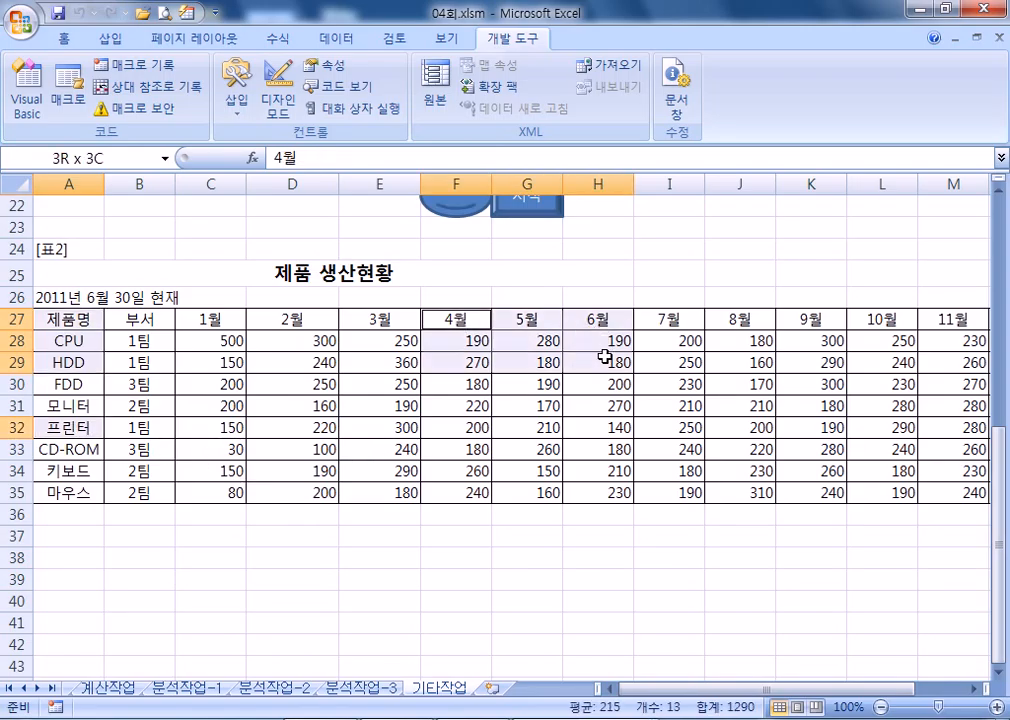
left_click_drag(468, 427, 586, 429)
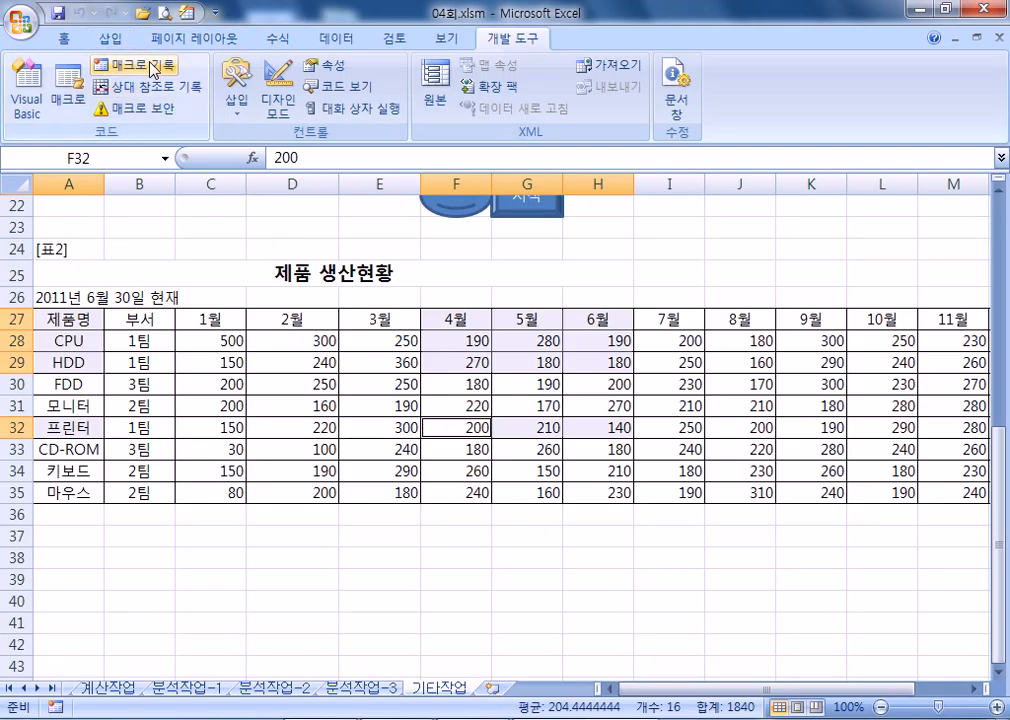
left_click(64, 40)
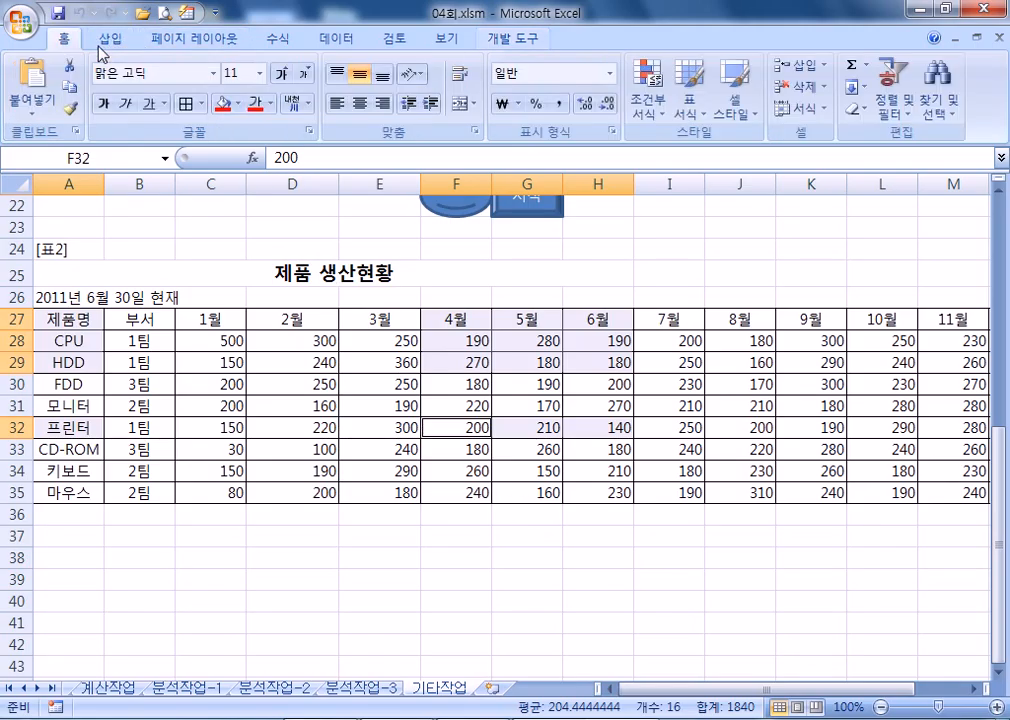
left_click(237, 104)
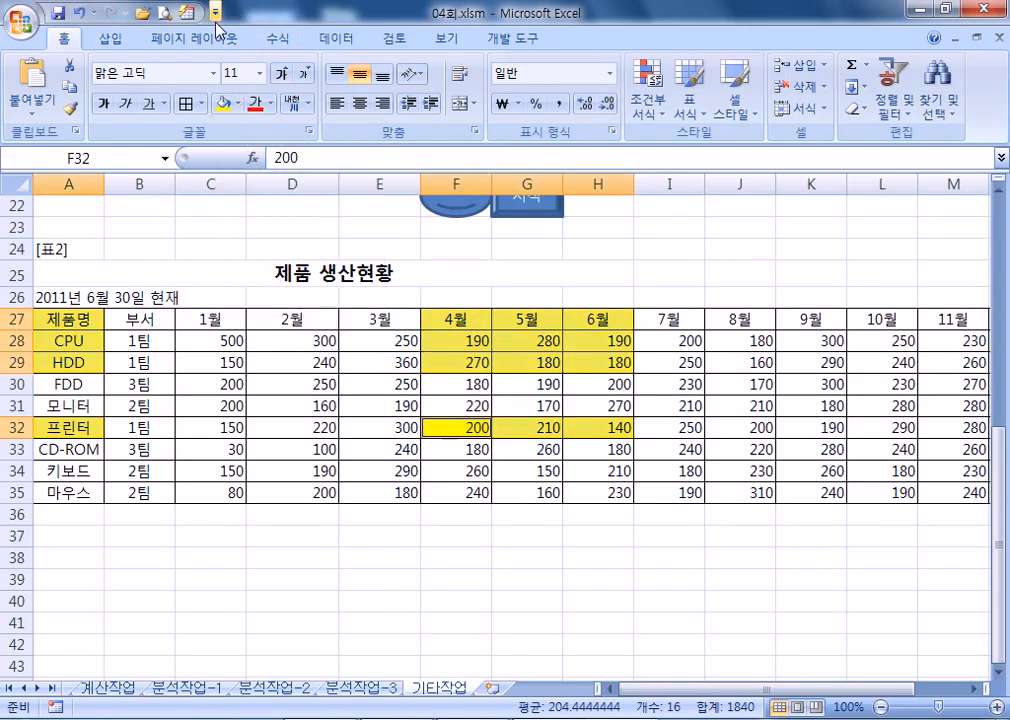
left_click(111, 39)
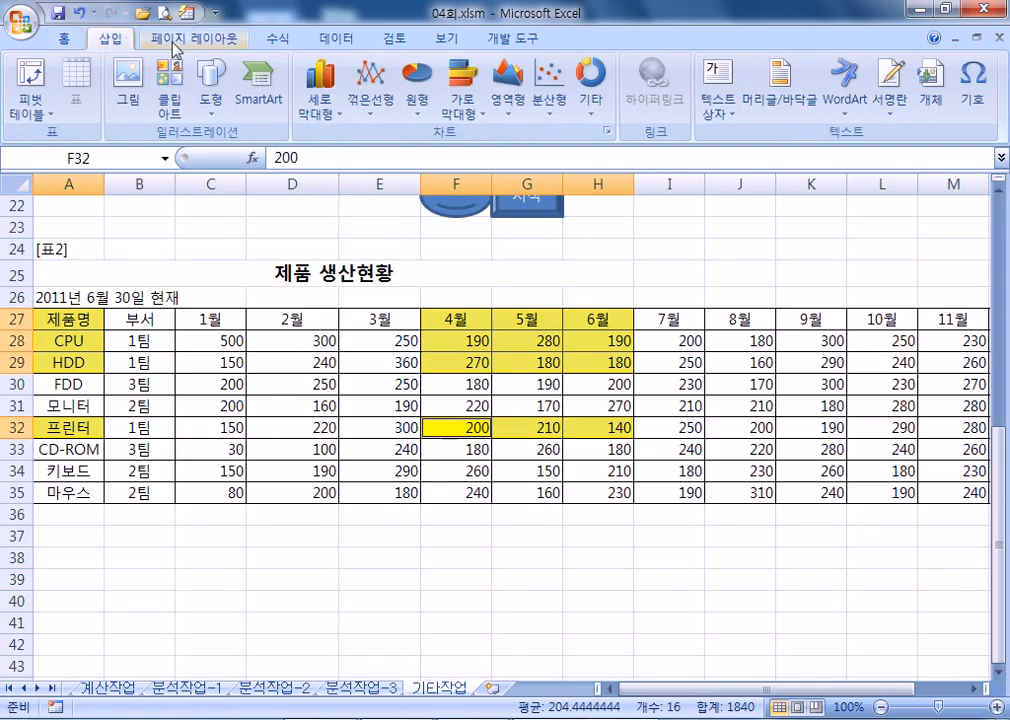
Insert a line chart with markers and move it below the table to A37
left_click(371, 95)
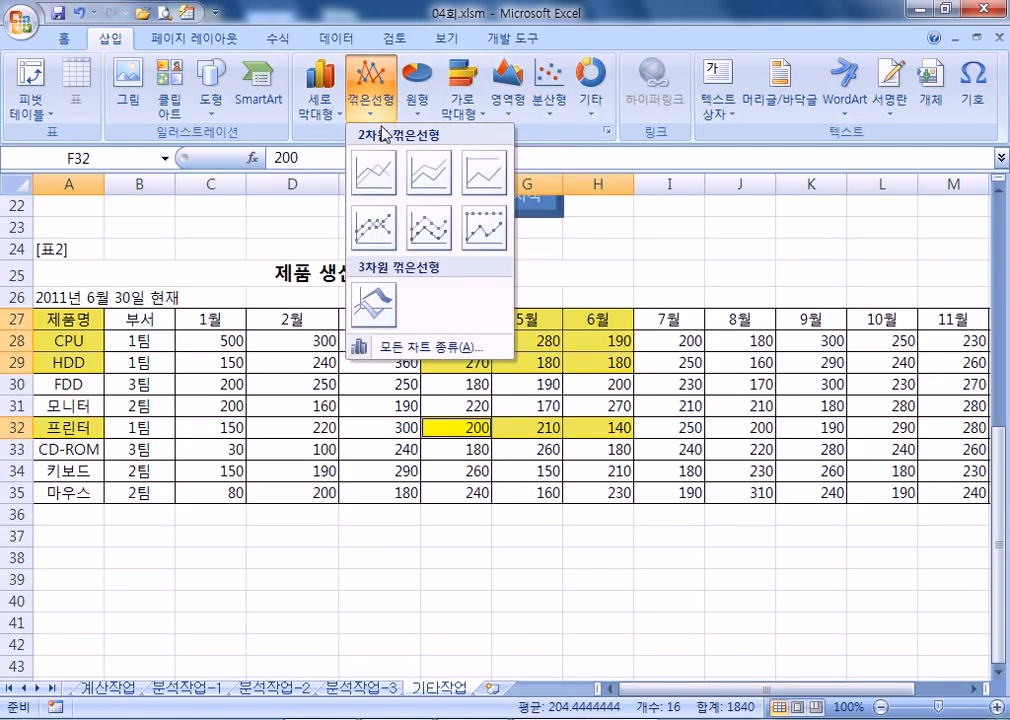
left_click(385, 241)
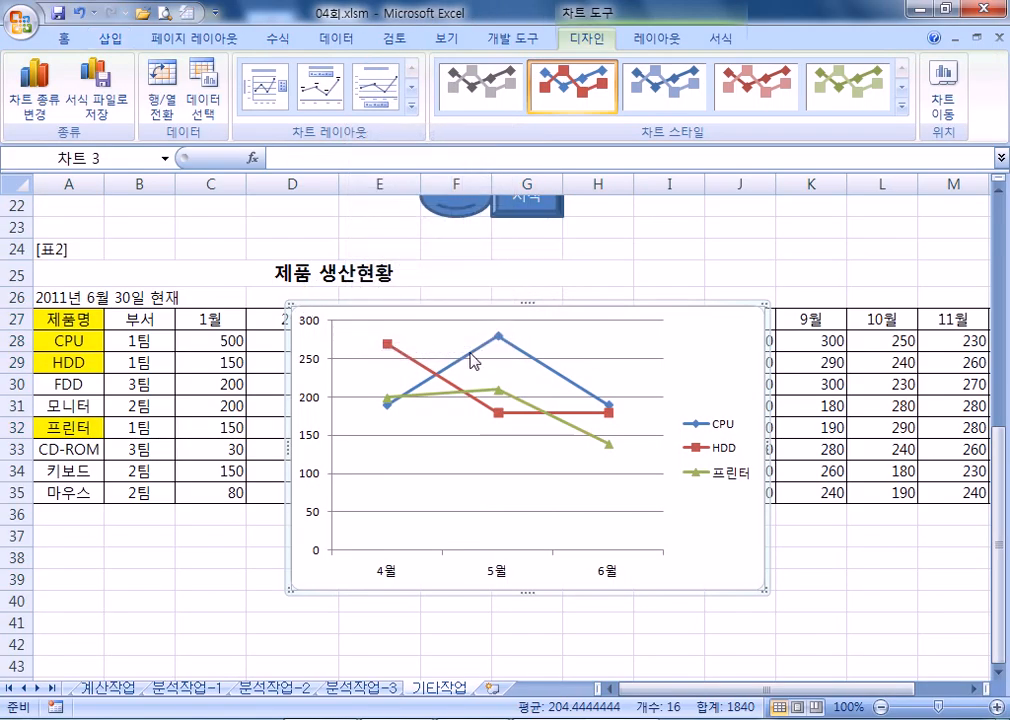
left_click_drag(621, 308, 422, 537)
left_click_drag(135, 343, 58, 337)
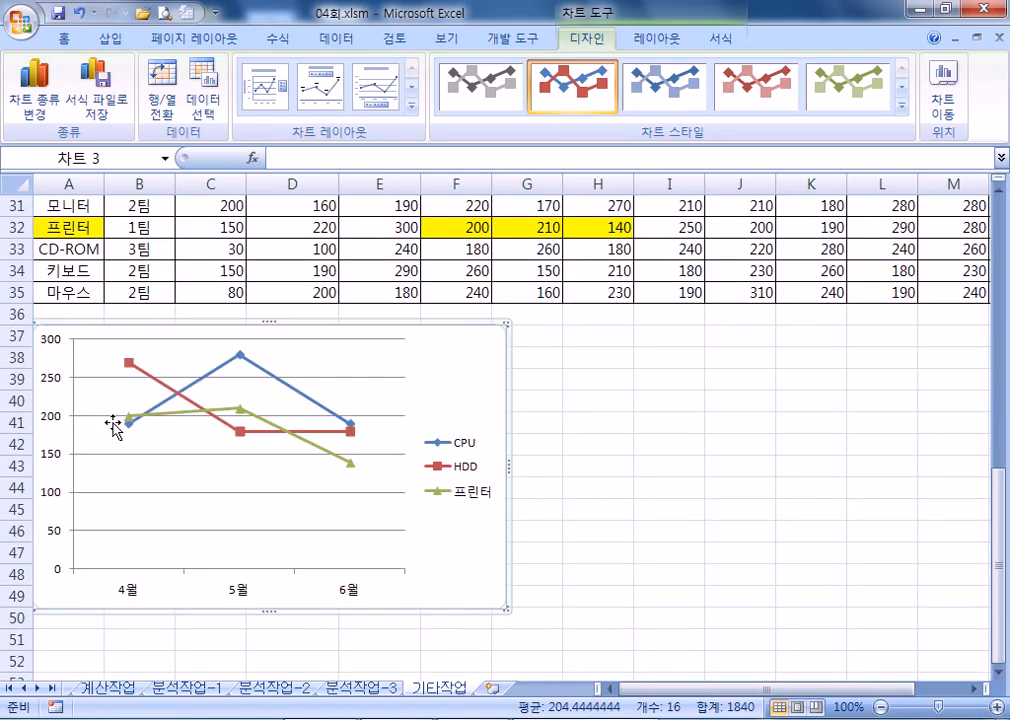
Enlarge the chart by its corner handle down to about row 55
left_click_drag(507, 609, 627, 623)
left_click_drag(633, 559, 633, 609)
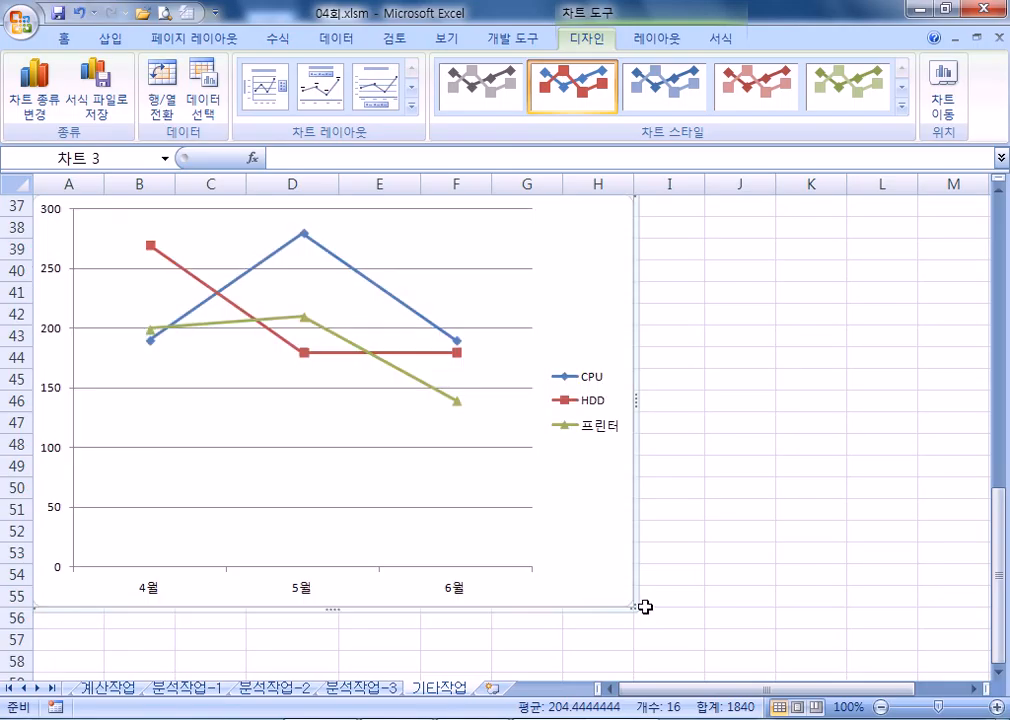
scroll(597, 594, "up", 2)
scroll(525, 582, "down", 2)
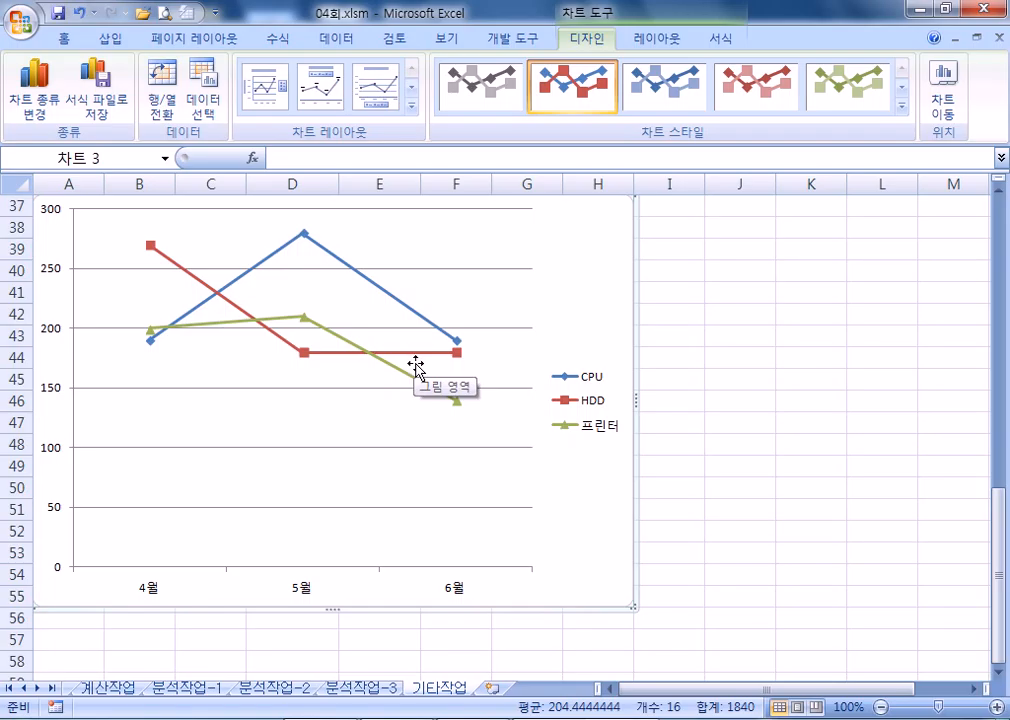
scroll(416, 366, "up", 2)
scroll(419, 440, "down", 8)
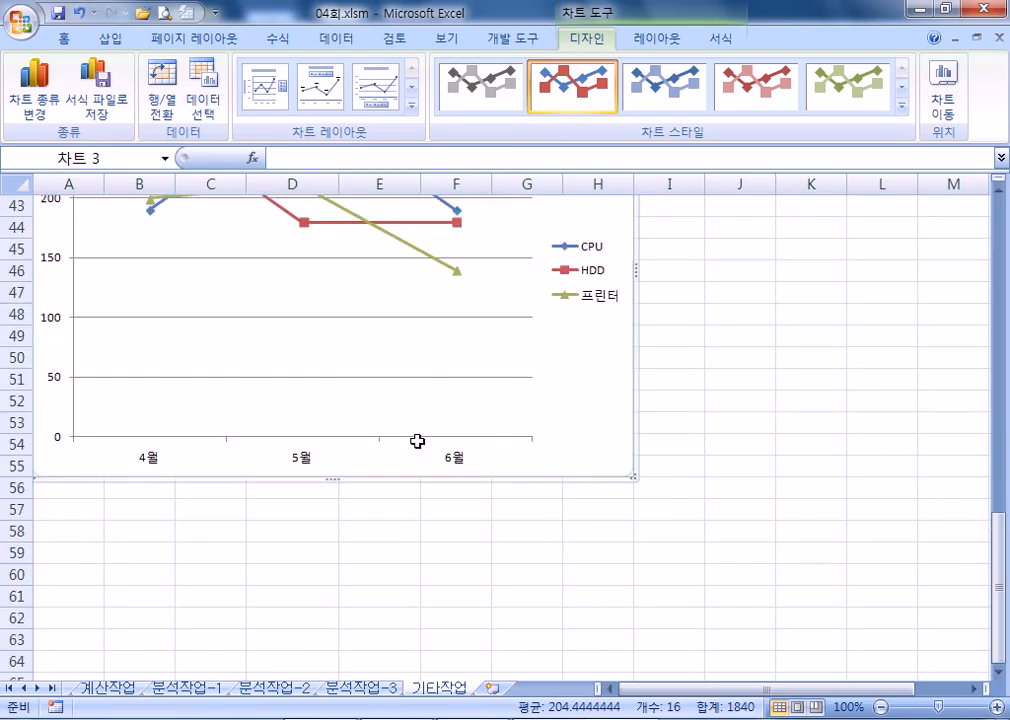
scroll(422, 444, "up", 7)
scroll(421, 446, "down", 1)
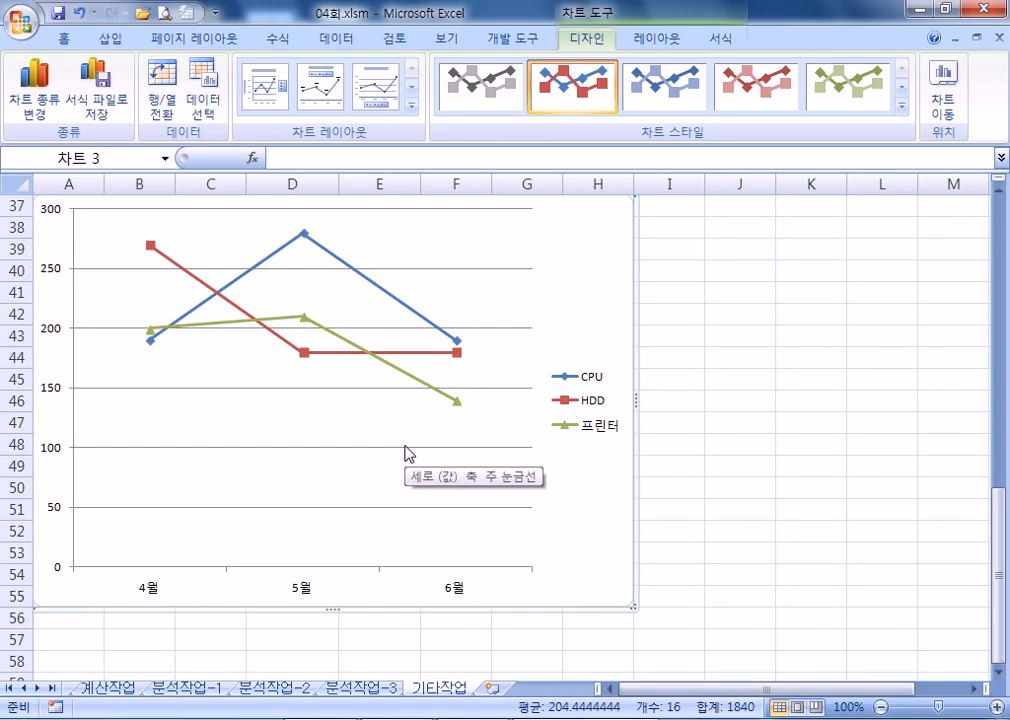
Insert a second trial marker line chart and cancel its chart type change
scroll(710, 462, "up", 2)
left_click(753, 356)
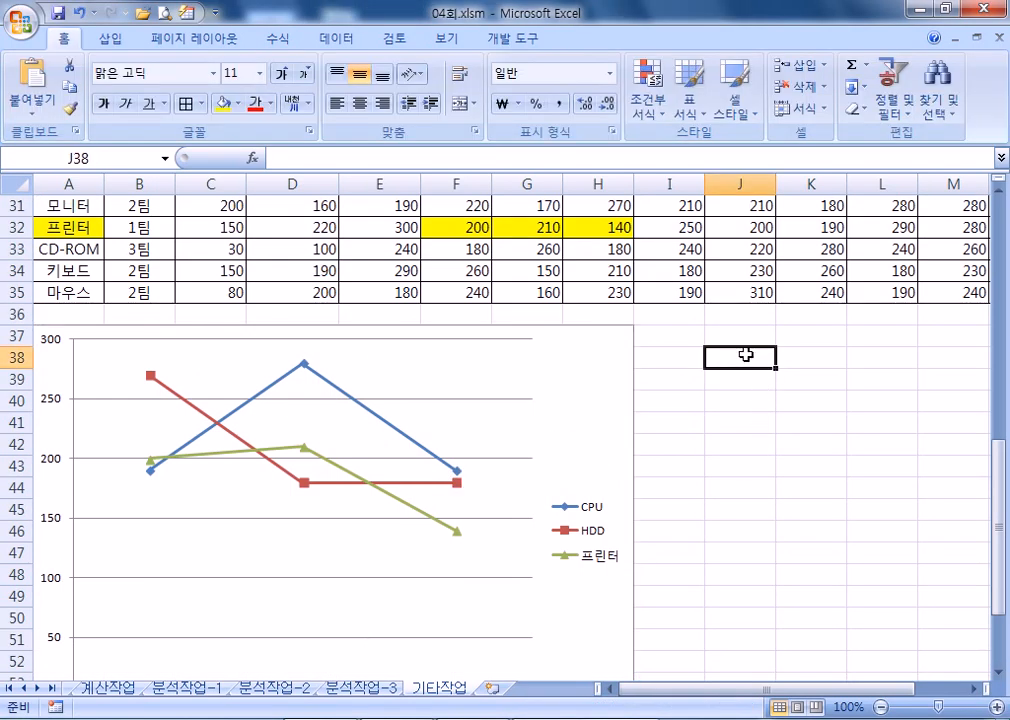
left_click(108, 40)
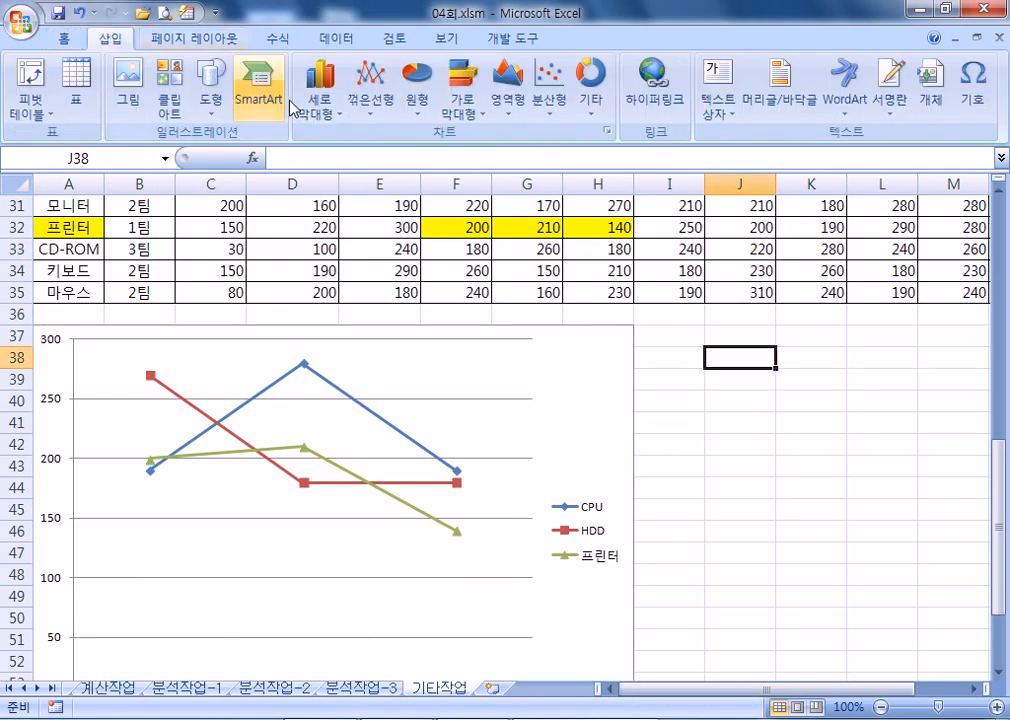
left_click(369, 100)
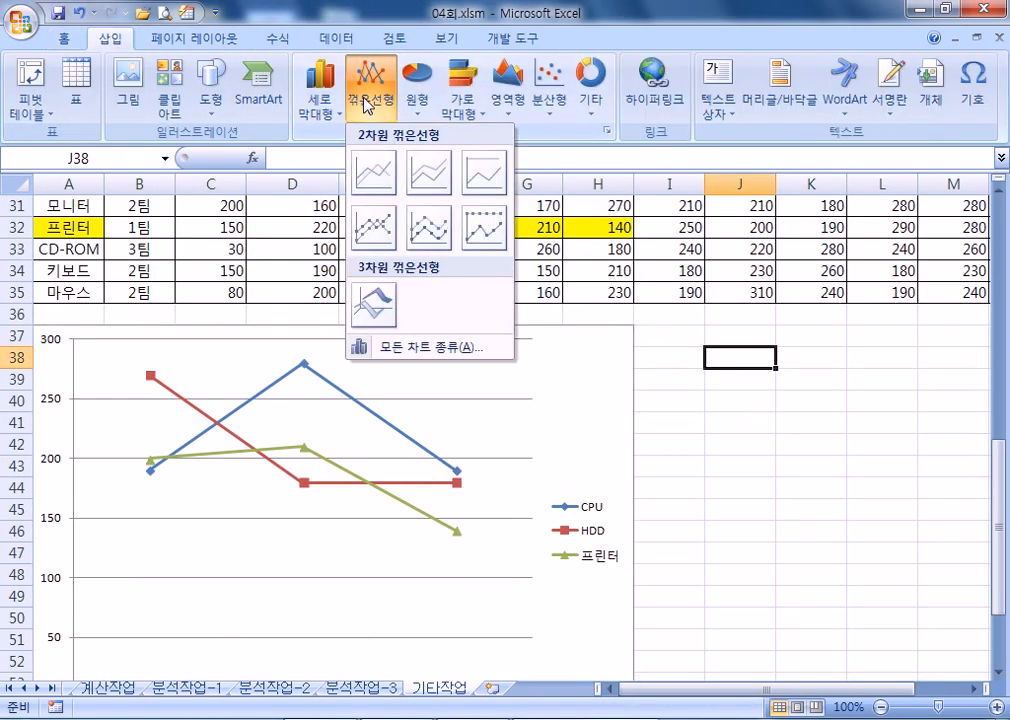
left_click(374, 227)
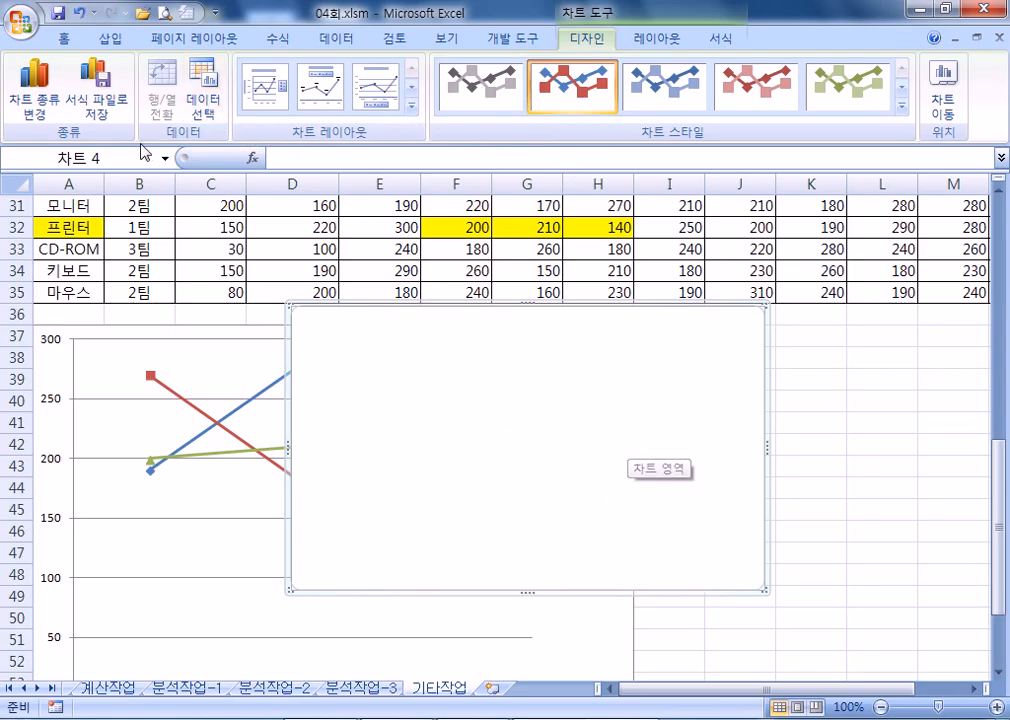
left_click(34, 97)
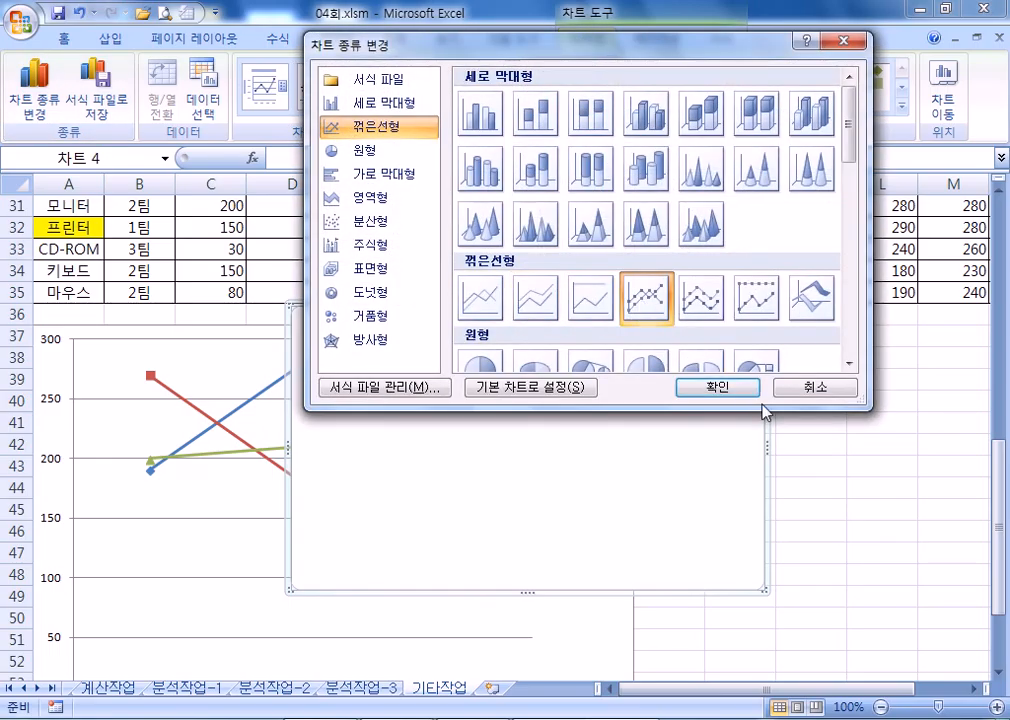
left_click(836, 392)
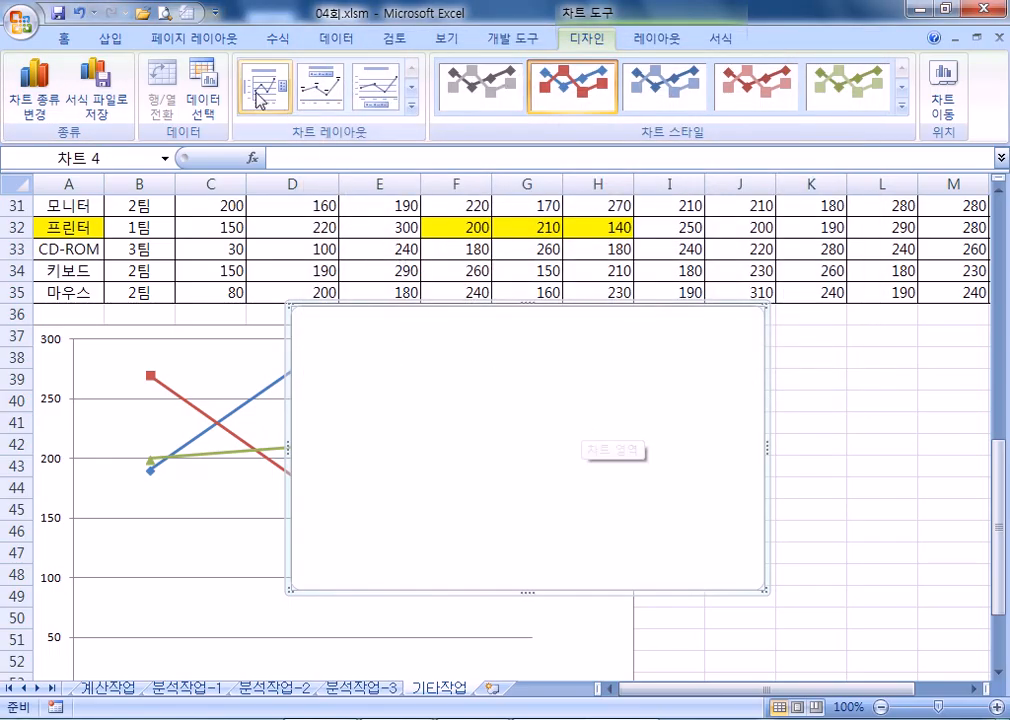
Set the trial chart's data source to A27:A29, A32, F27:H29 and F32:H32
left_click(207, 93)
left_click_drag(467, 268, 520, 383)
scroll(243, 386, "up", 2)
left_click_drag(68, 254, 70, 297)
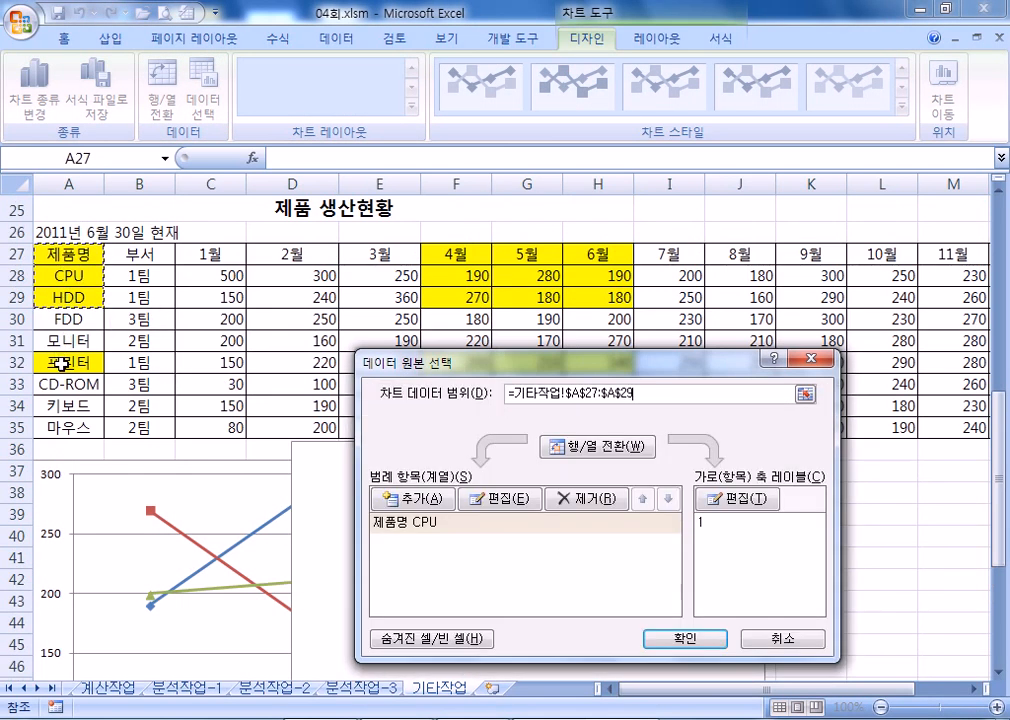
left_click(70, 361, "ctrl")
left_click_drag(469, 256, 596, 300)
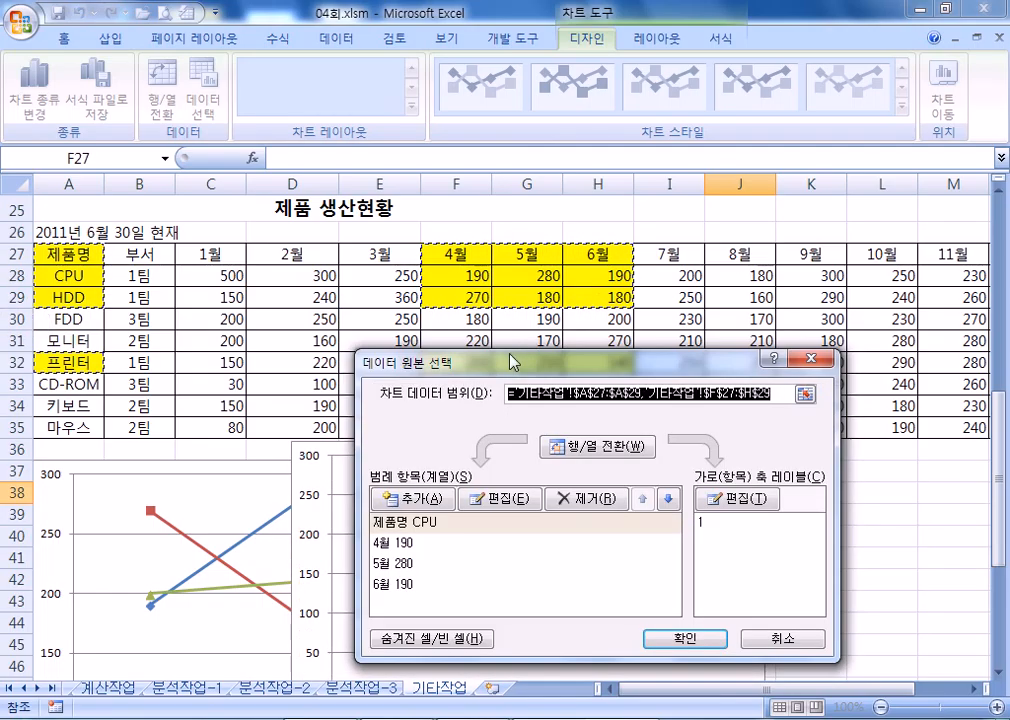
left_click_drag(491, 357, 535, 466)
left_click_drag(462, 366, 603, 366)
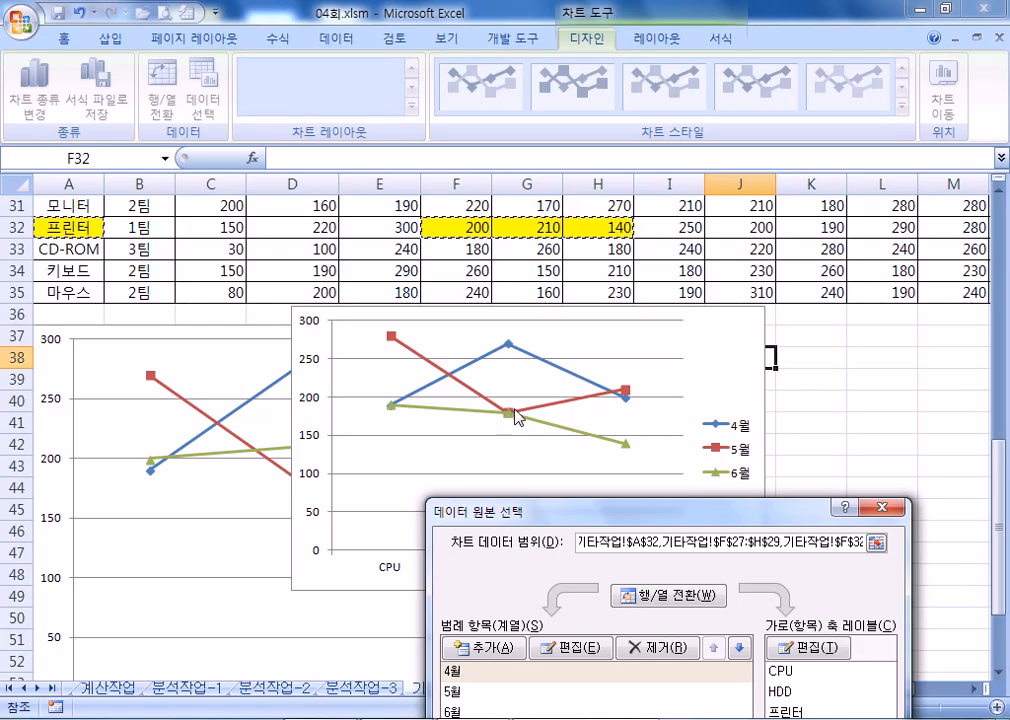
Confirm the trial chart's data range, then delete that extra chart
scroll(709, 488, "down", 3)
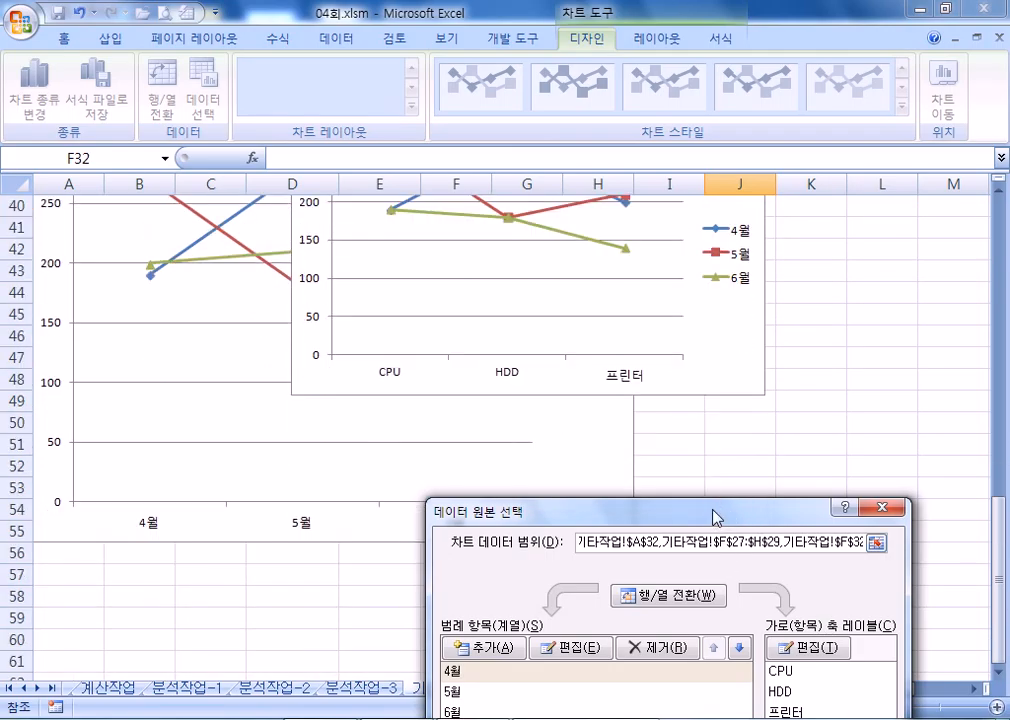
left_click_drag(713, 520, 738, 273)
left_click(768, 553)
scroll(756, 503, "up", 2)
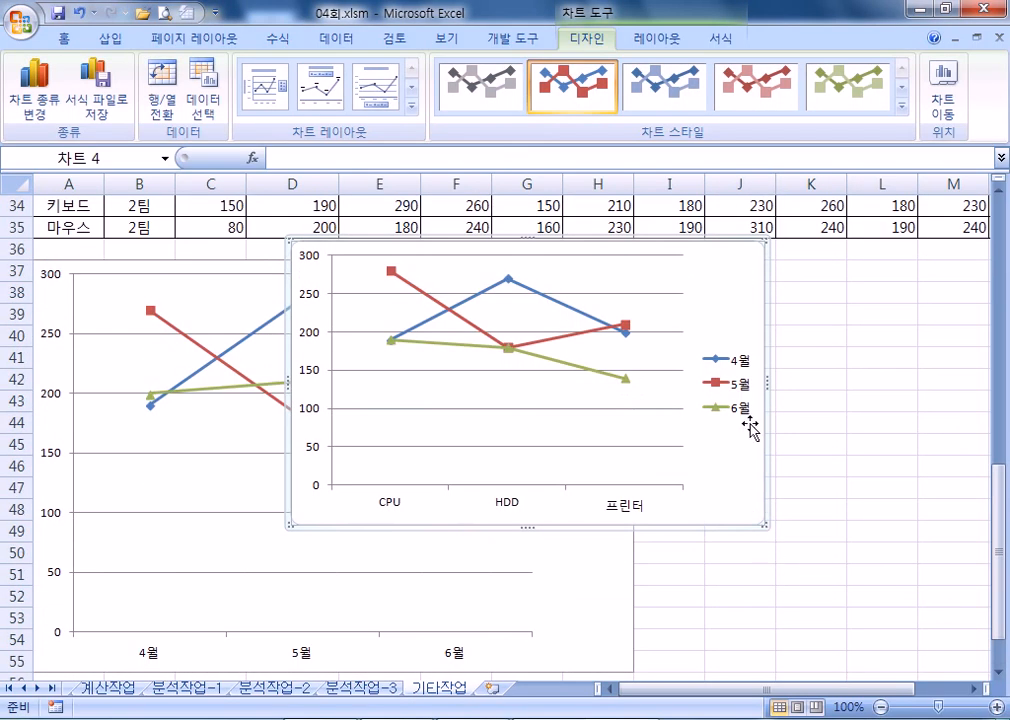
key("Delete")
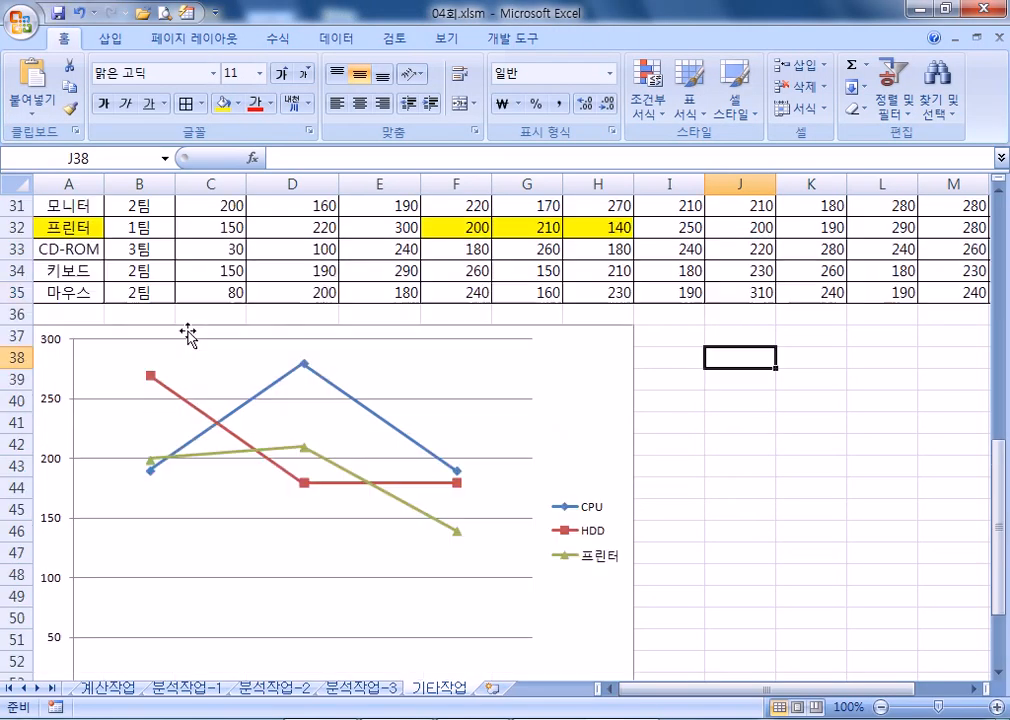
Add a 차트 제목 placeholder title above the line chart
scroll(150, 280, "up", 2)
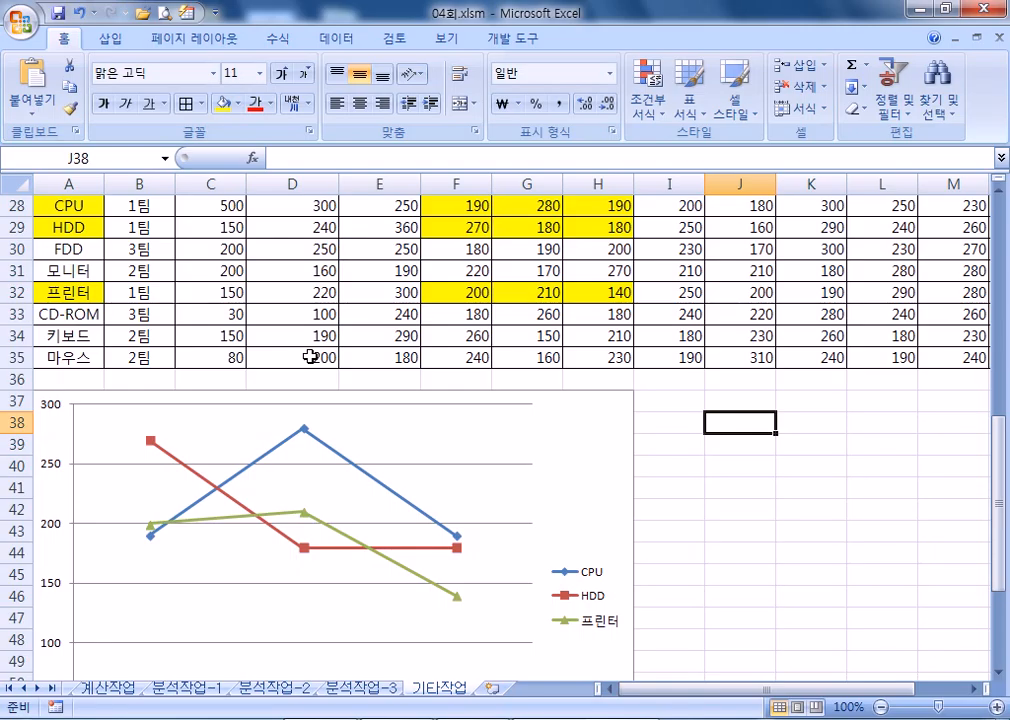
left_click(692, 480)
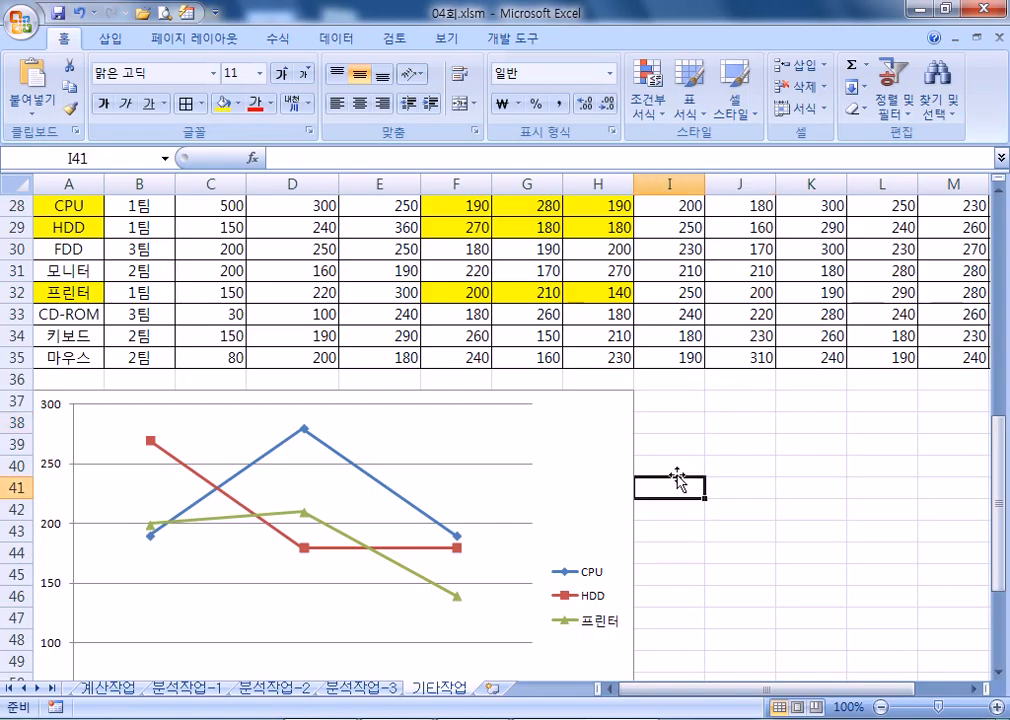
left_click(570, 458)
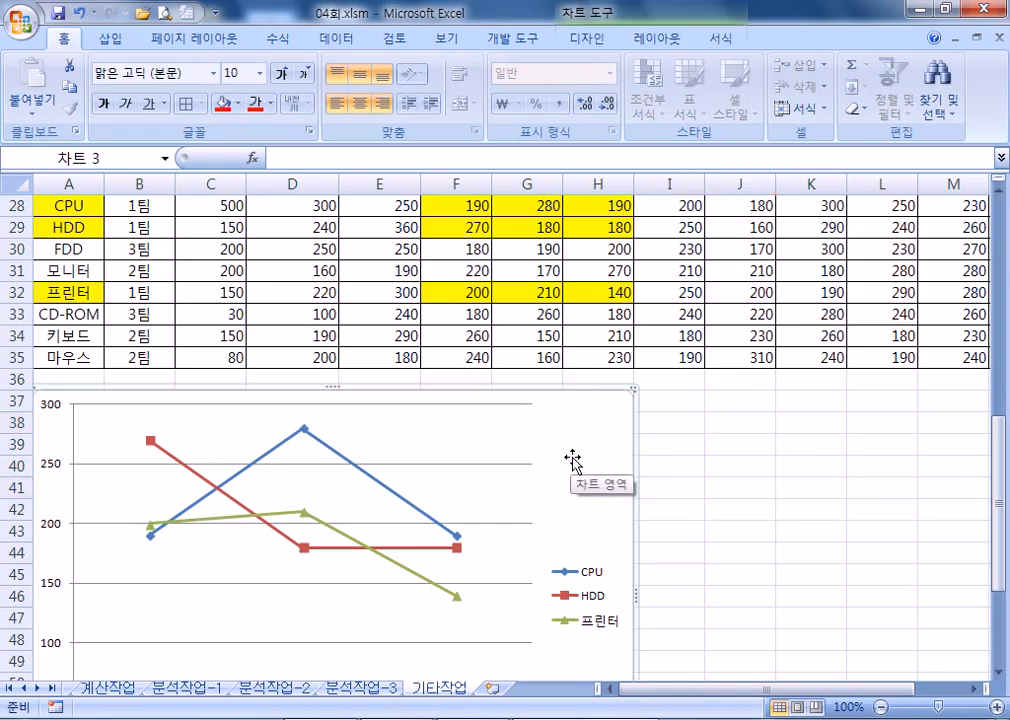
left_click(655, 42)
left_click(330, 95)
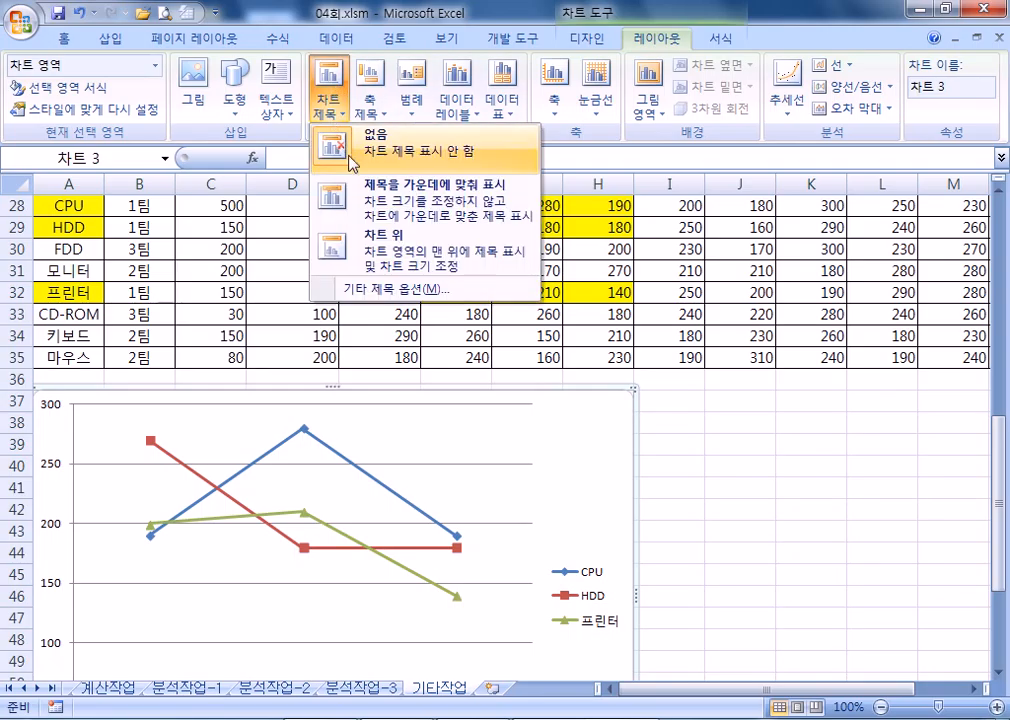
left_click(369, 241)
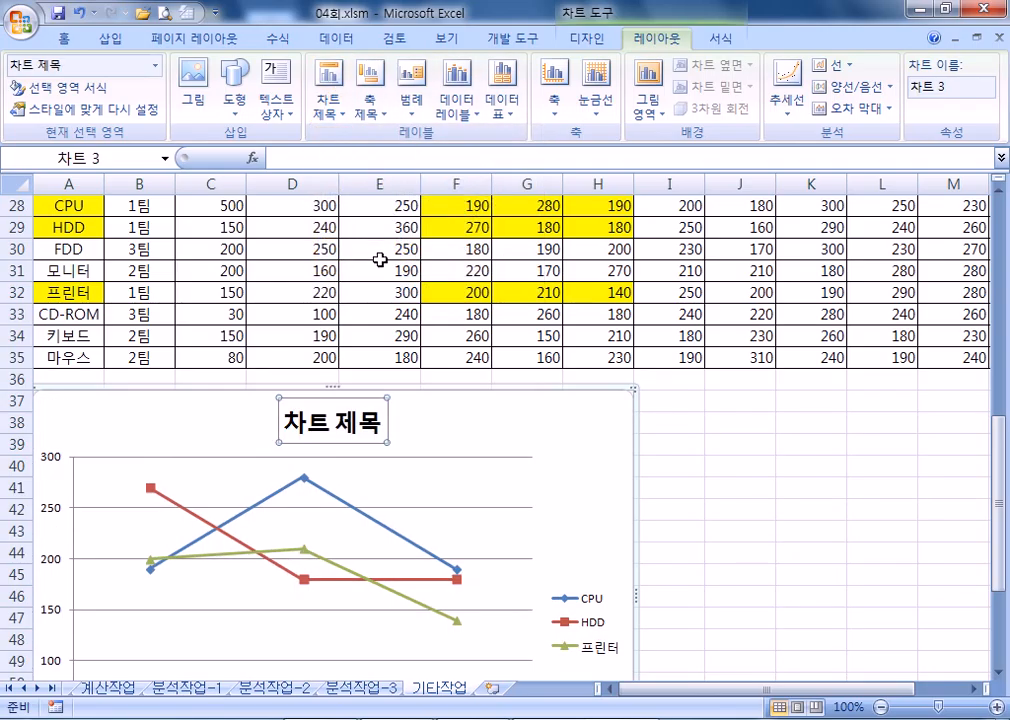
left_click(370, 100)
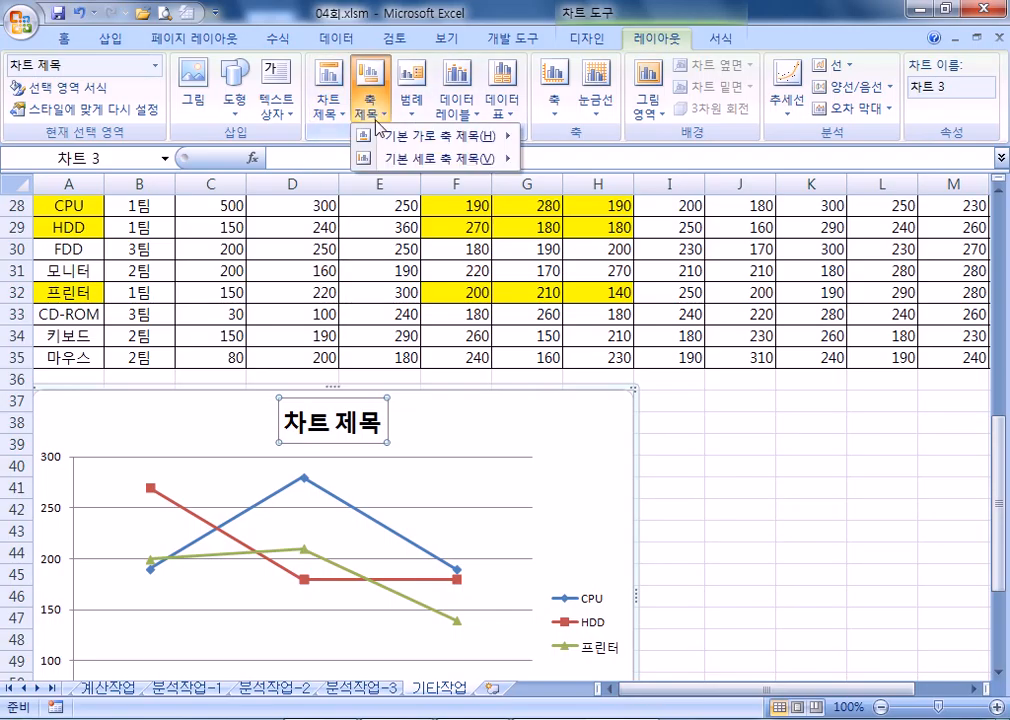
mouse_move(397, 163)
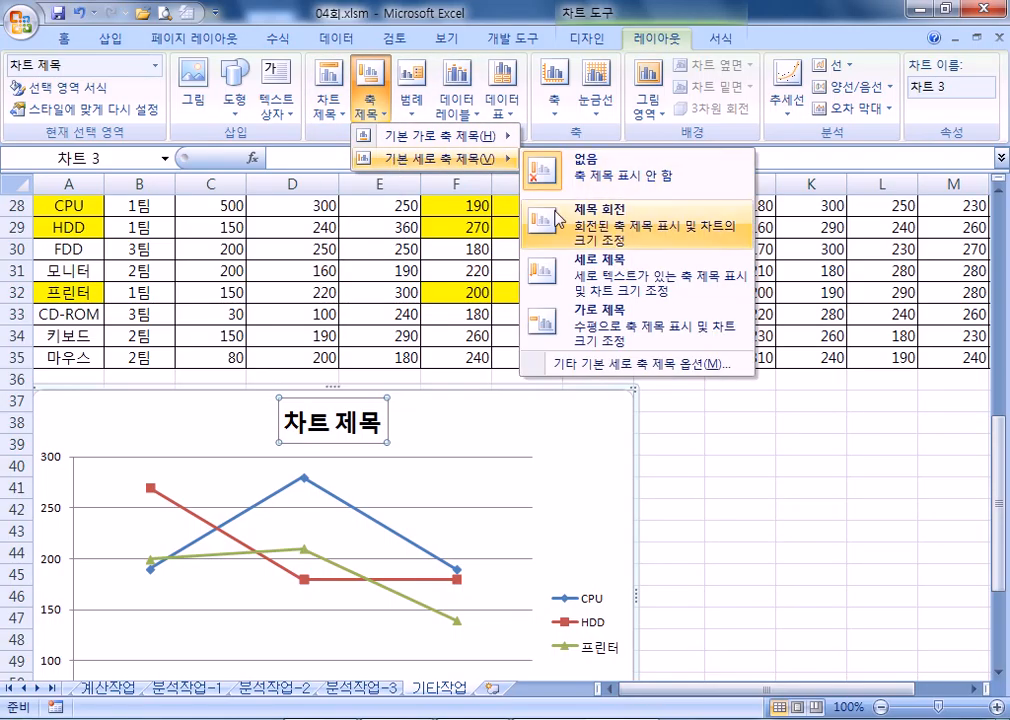
Add a horizontal value-axis title and a category-axis title below the axis
left_click(585, 318)
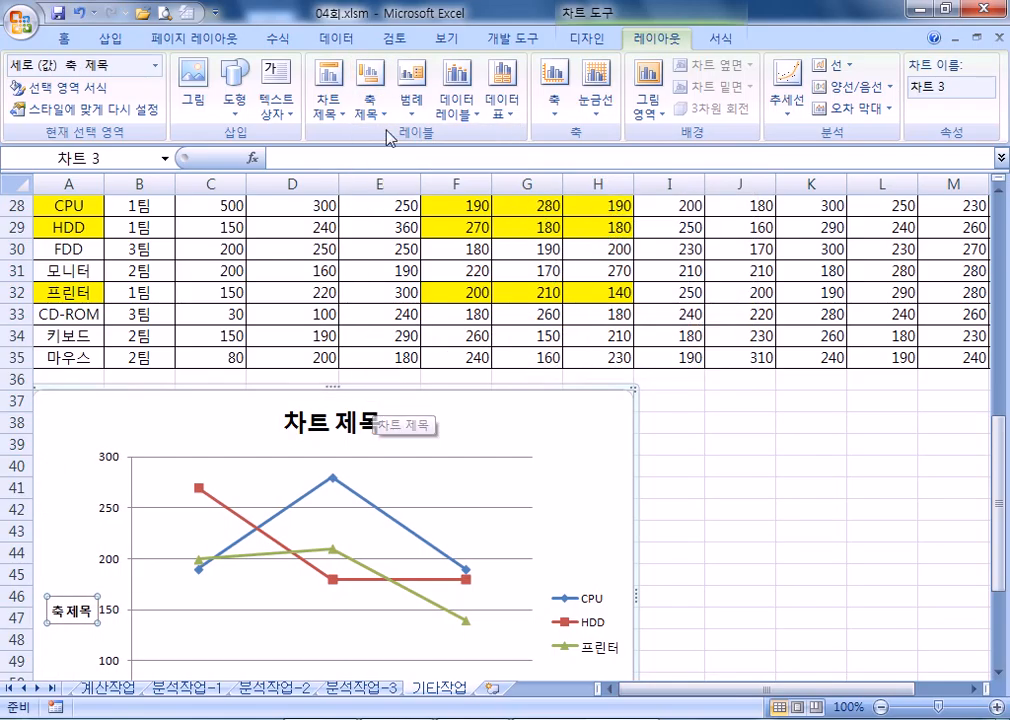
left_click(370, 100)
mouse_move(466, 150)
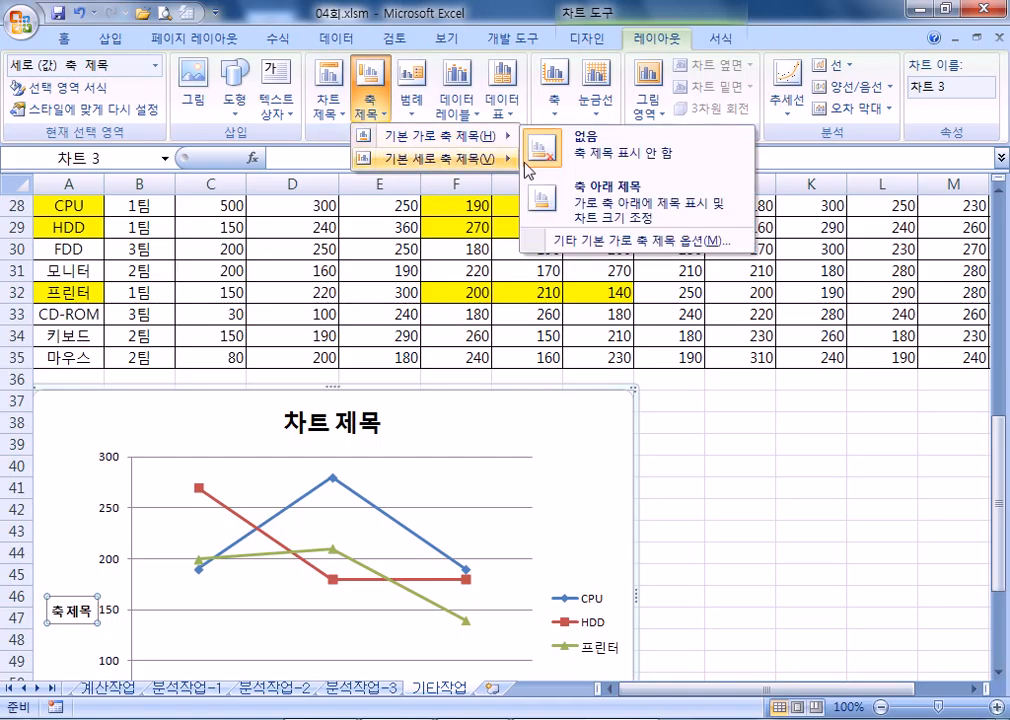
left_click(585, 217)
Move the value-axis title up to sit above the vertical axis
scroll(575, 462, "down", 3)
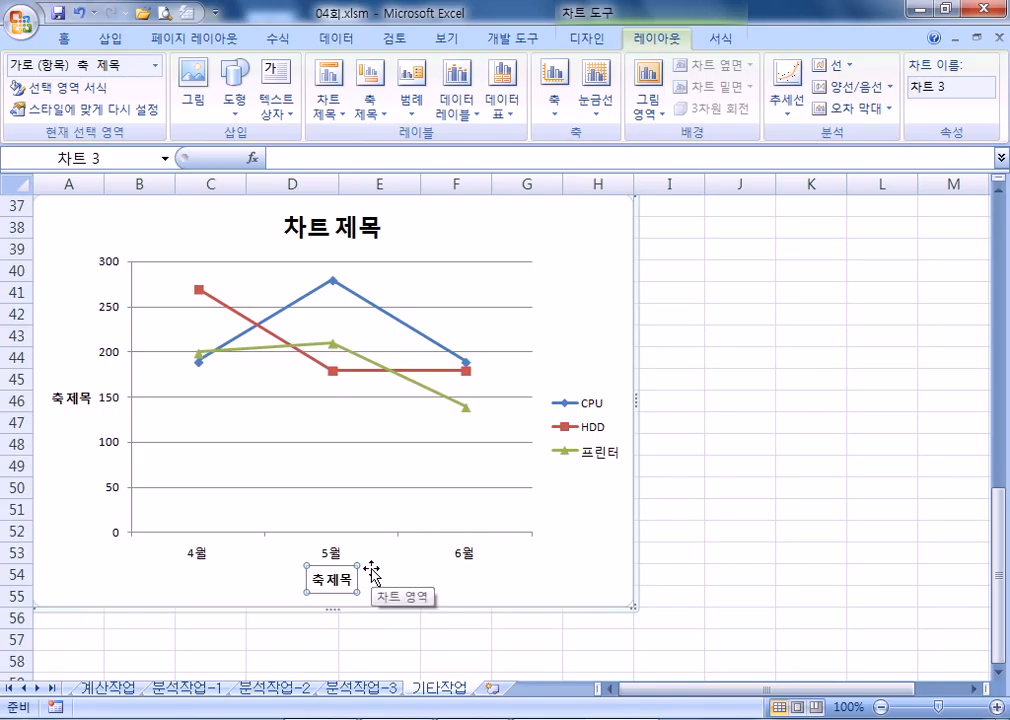
left_click(76, 398)
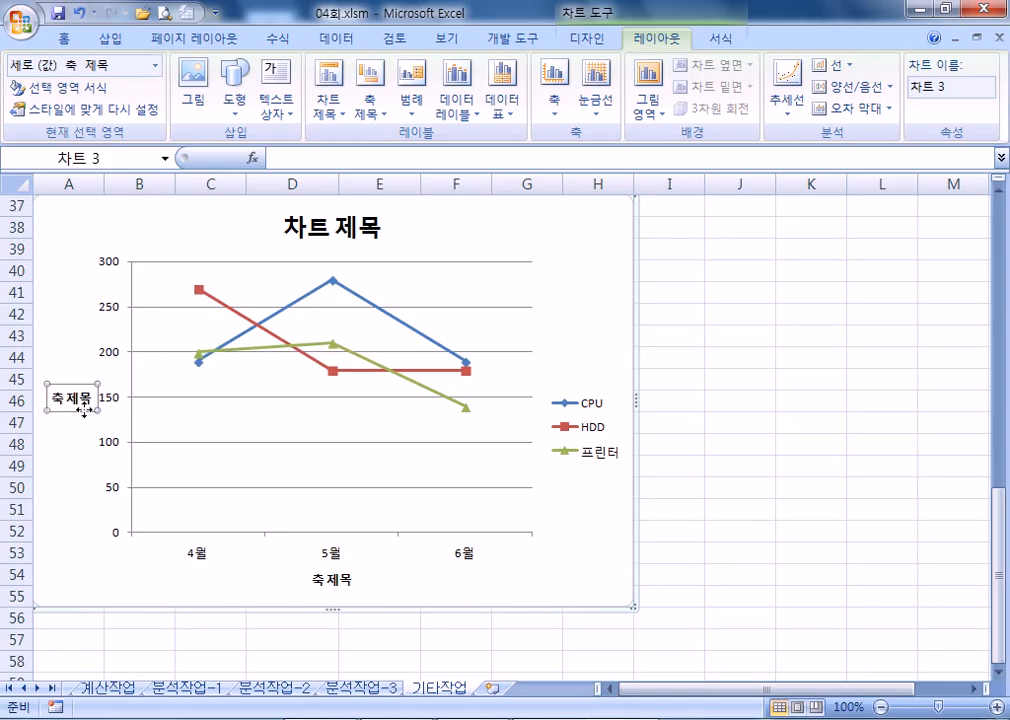
left_click_drag(63, 406, 105, 240)
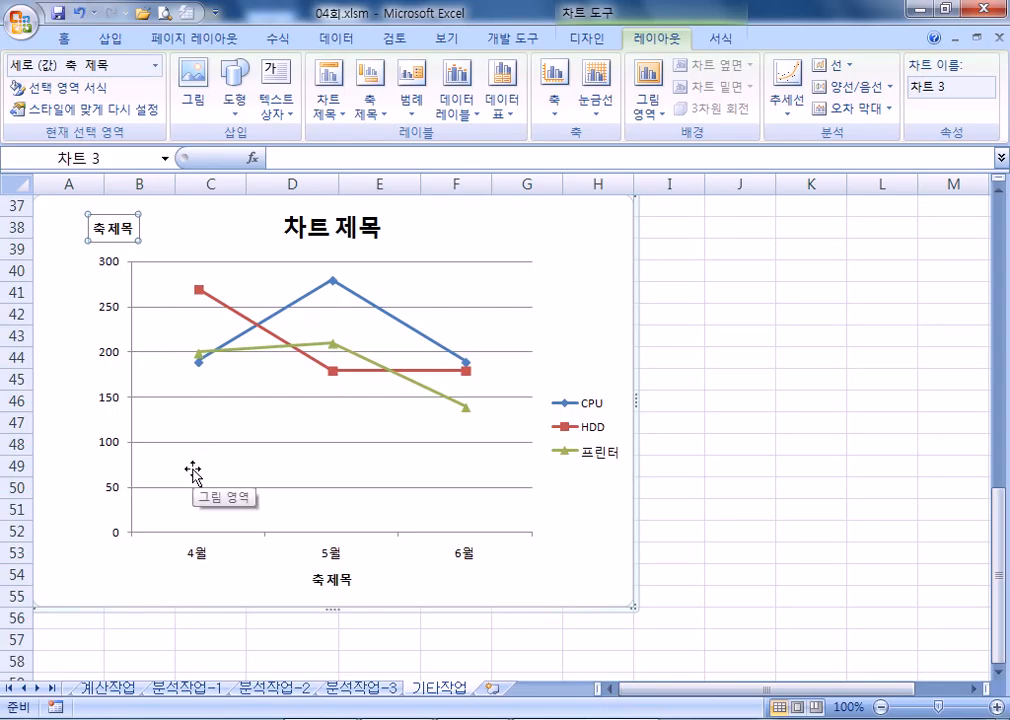
Rename the chart title to 1팀 생산현황 and the value-axis title to 수량
left_click(336, 242)
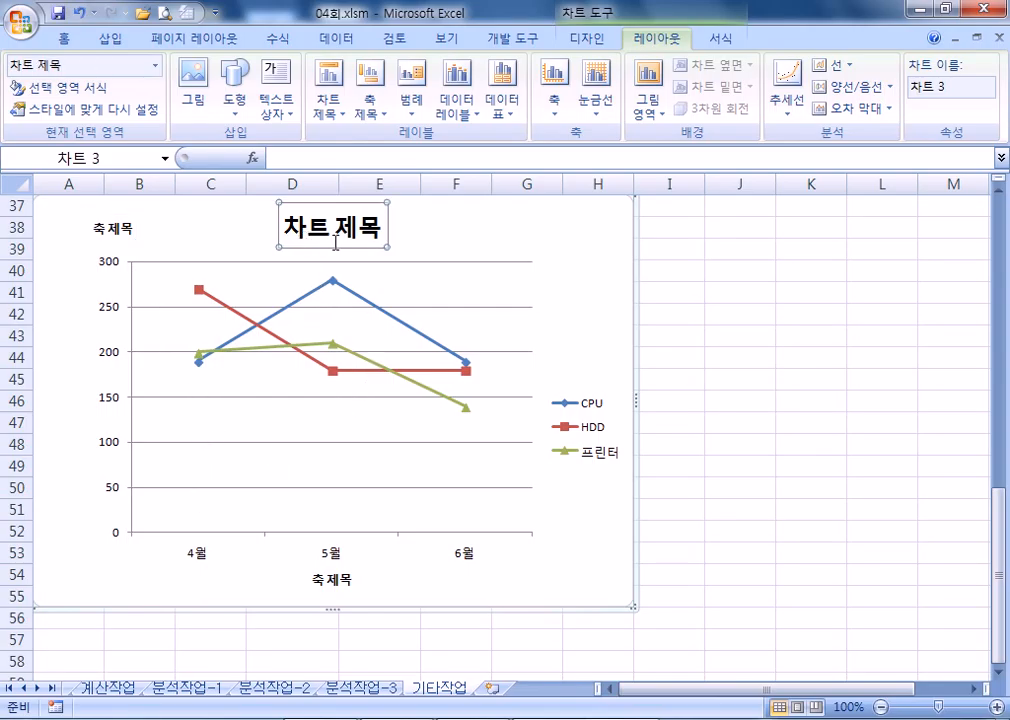
type("1팀 생산여")
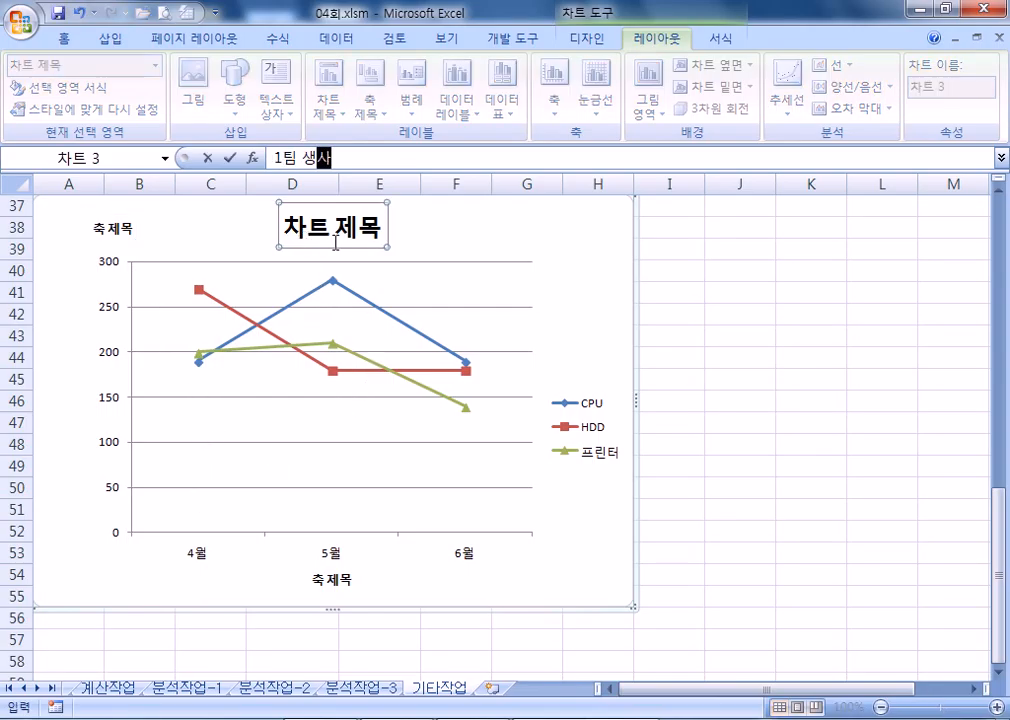
type("황")
key("Return")
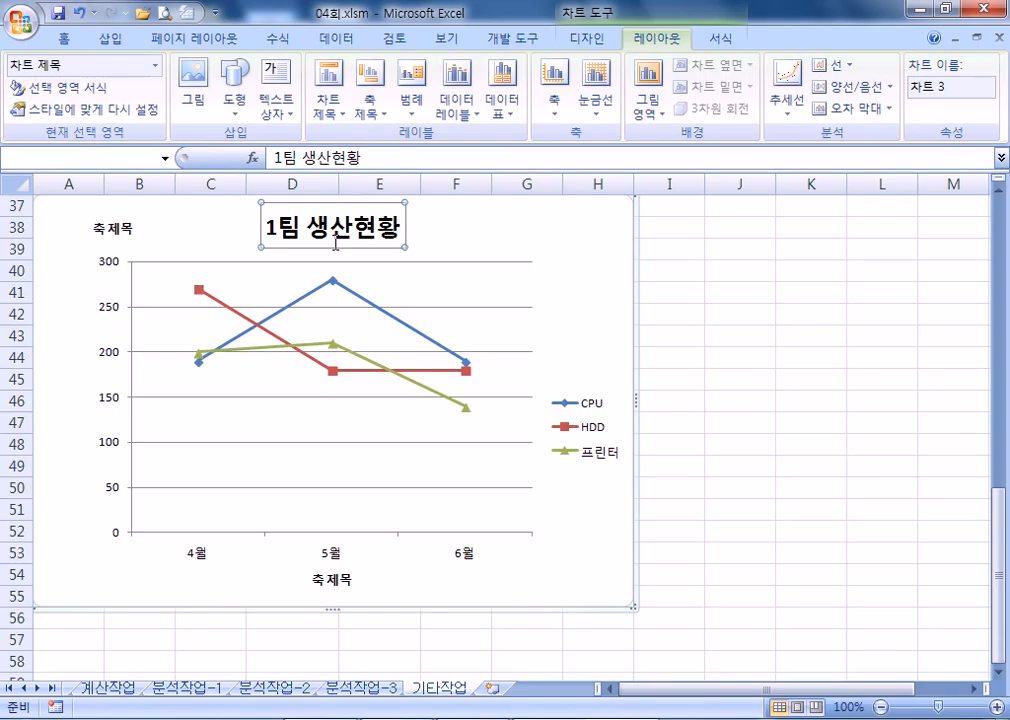
left_click(118, 228)
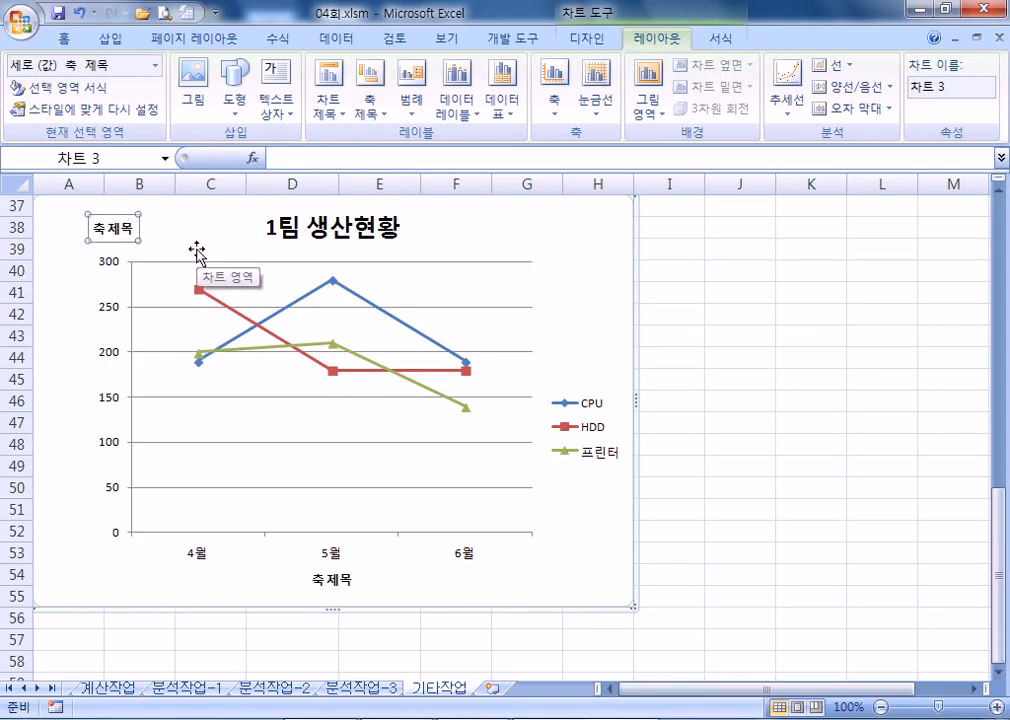
type("수량")
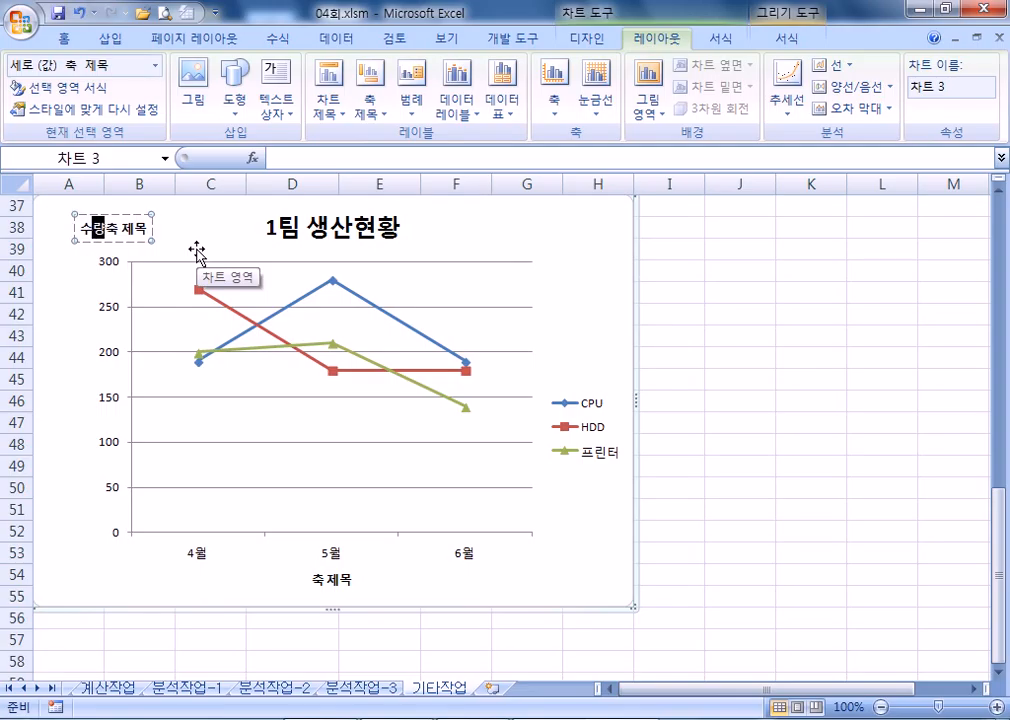
key("Delete")
key("Delete")
key("Delete")
key("Delete")
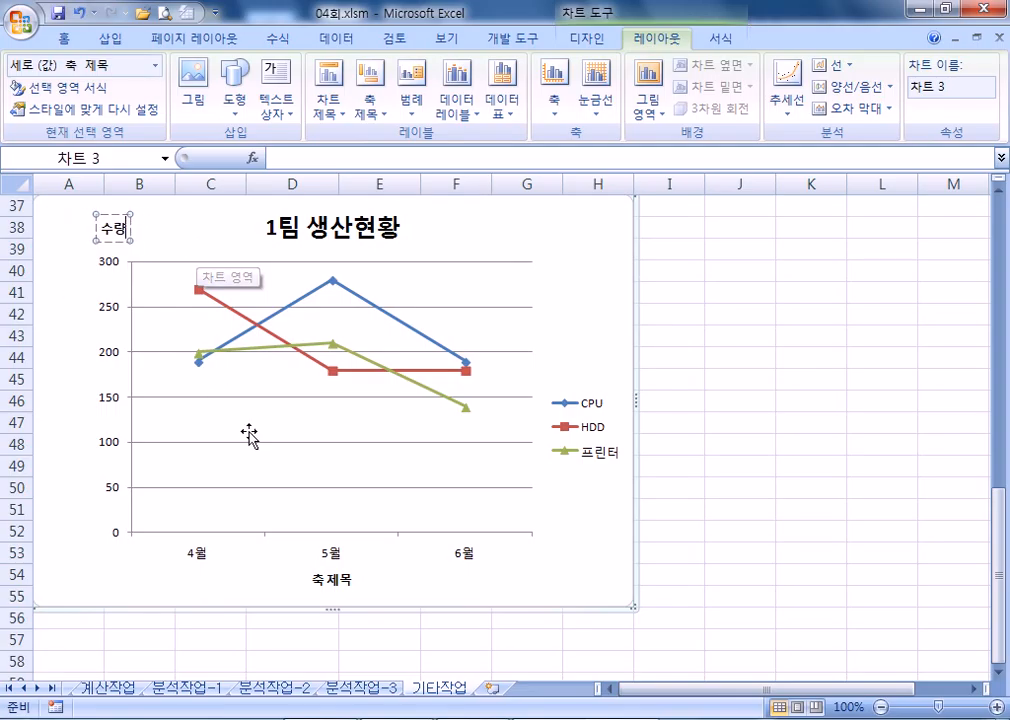
Rename the category-axis title to 2/4분기
left_click(332, 582)
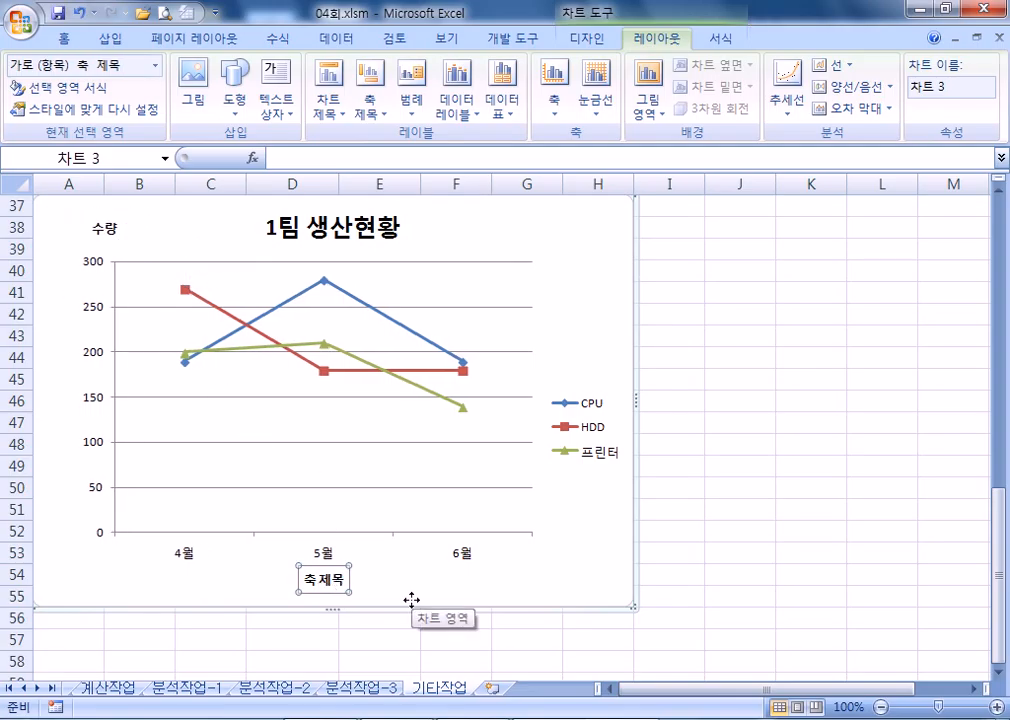
type("2/ㅅ")
key("BackSpace")
type("4분기")
key("Return")
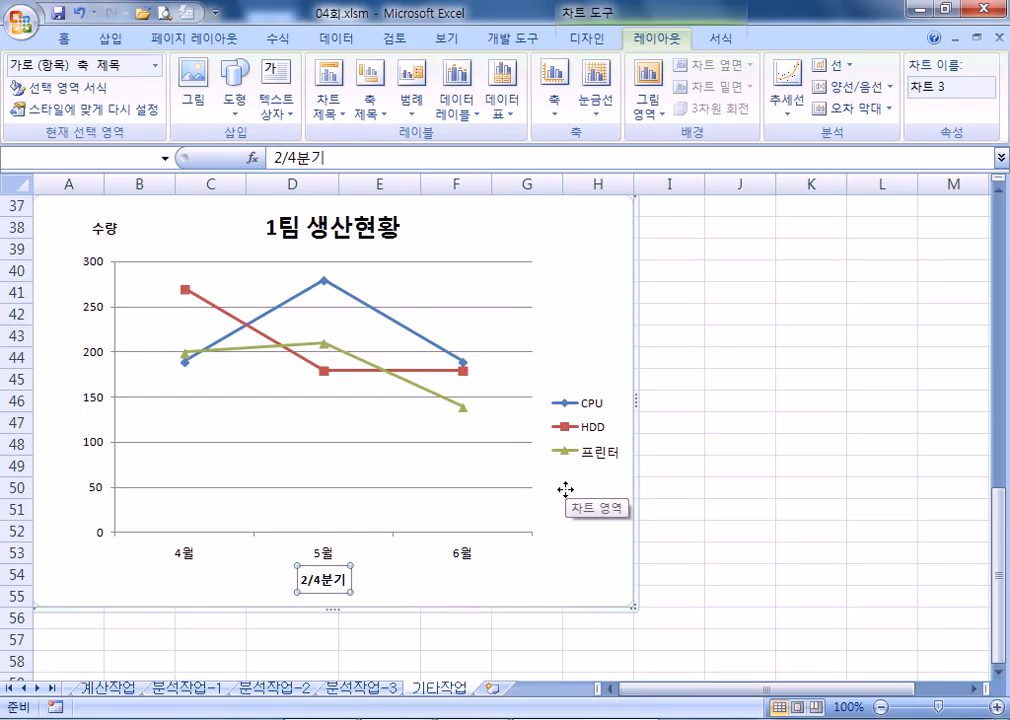
Move the chart legend to the bottom and give it the purple shape style
left_click(580, 424)
left_click(412, 103)
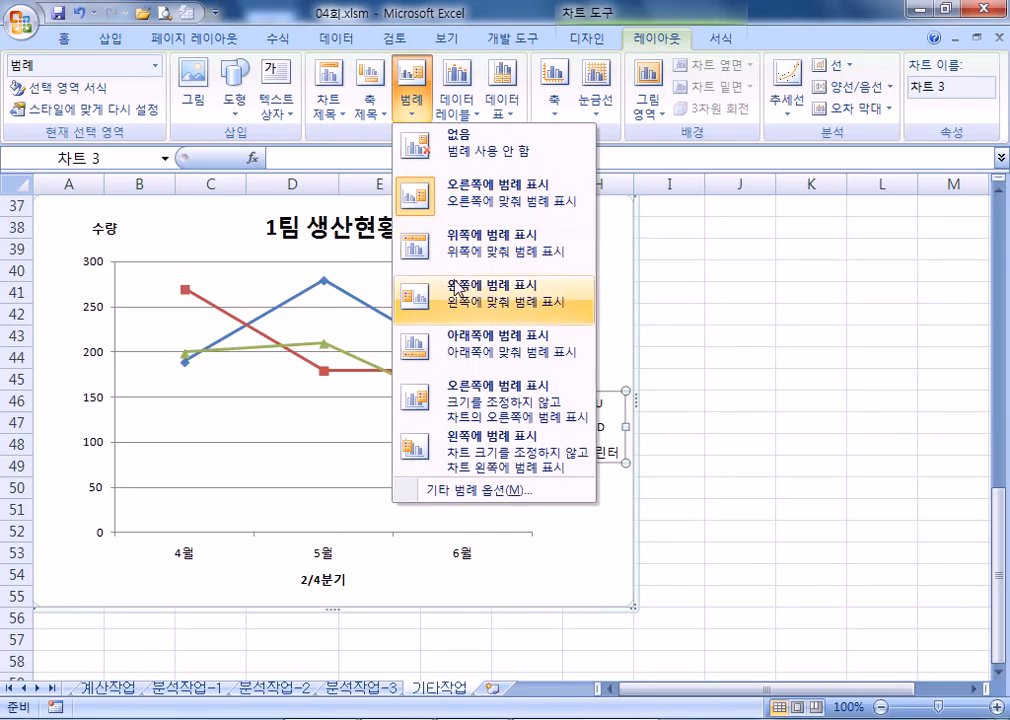
left_click(440, 345)
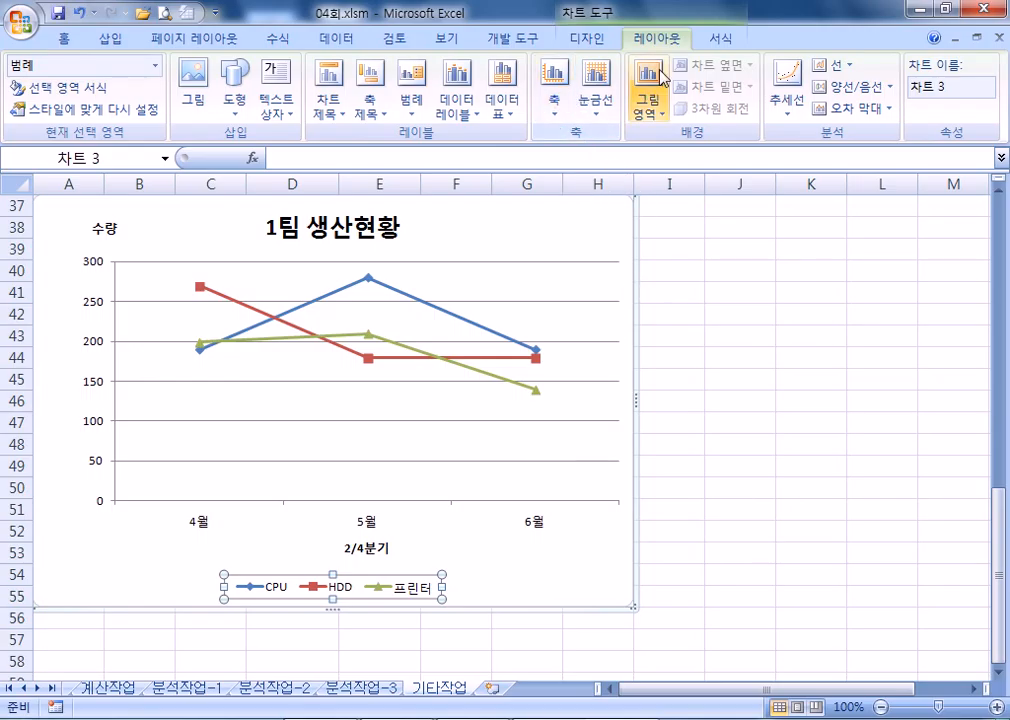
left_click(719, 39)
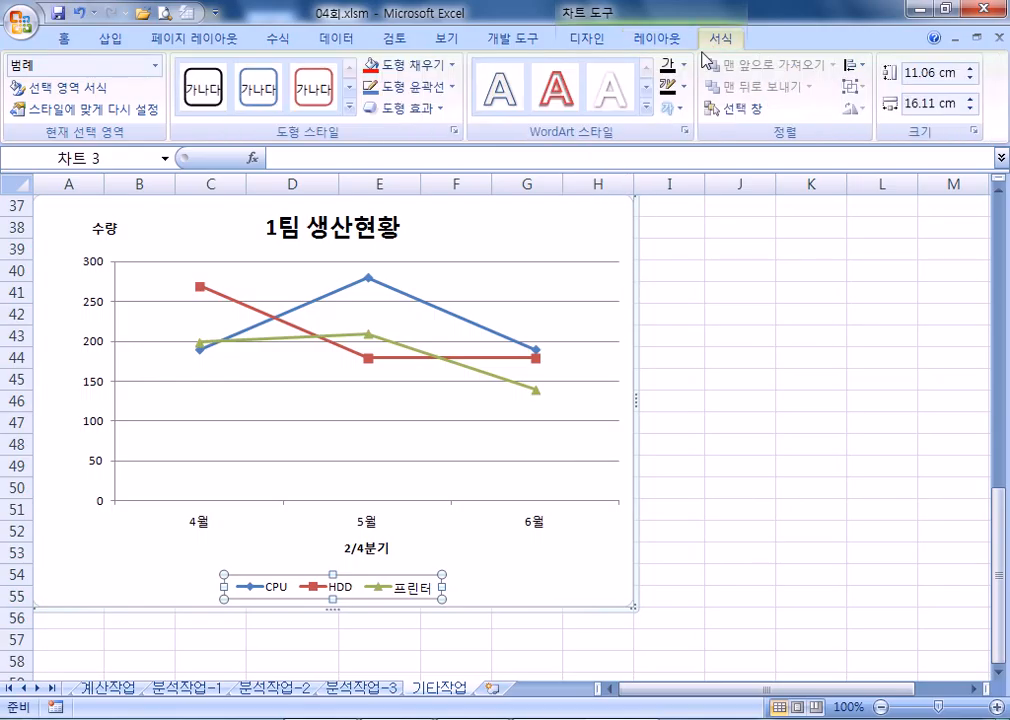
left_click(350, 105)
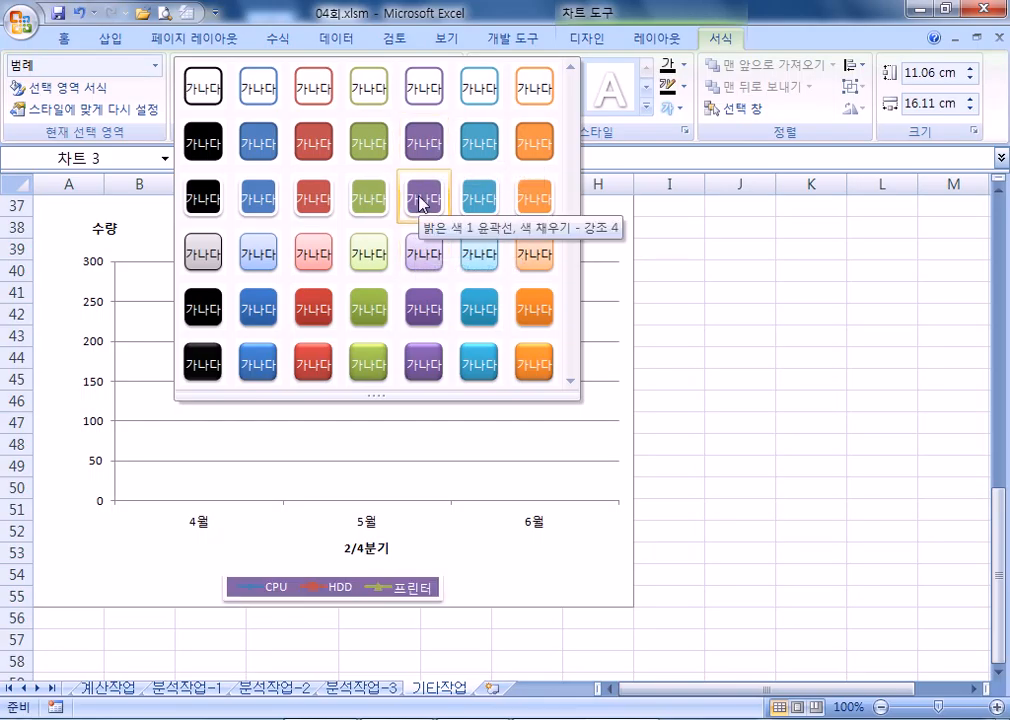
left_click(428, 309)
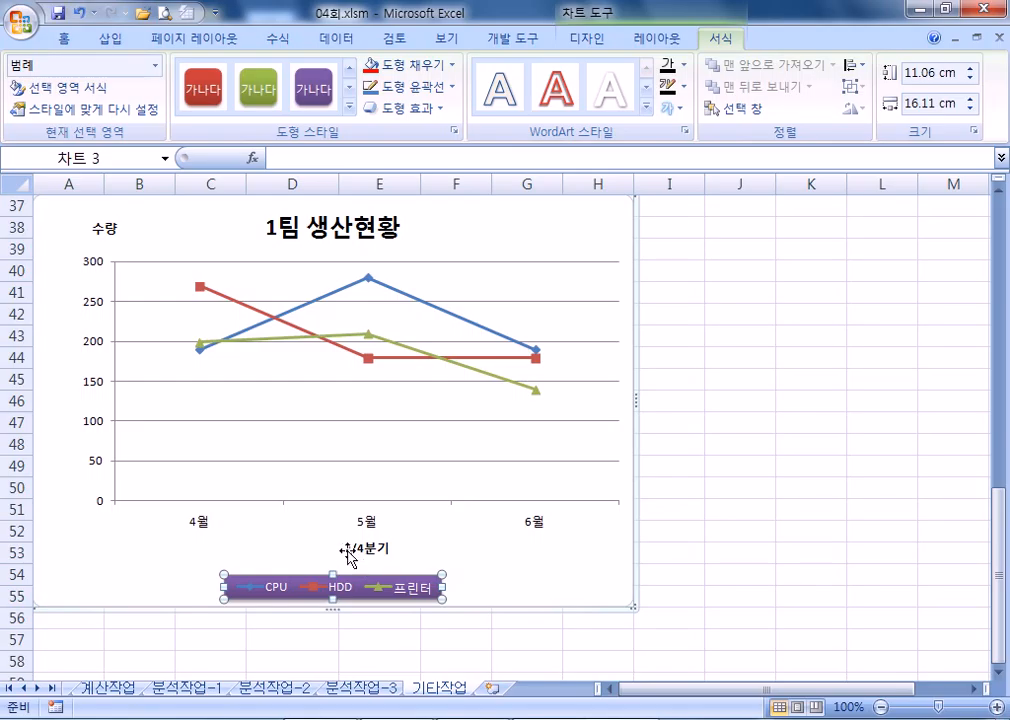
Select the 수량 axis title, then the whole chart area to review the finished chart
left_click(104, 228)
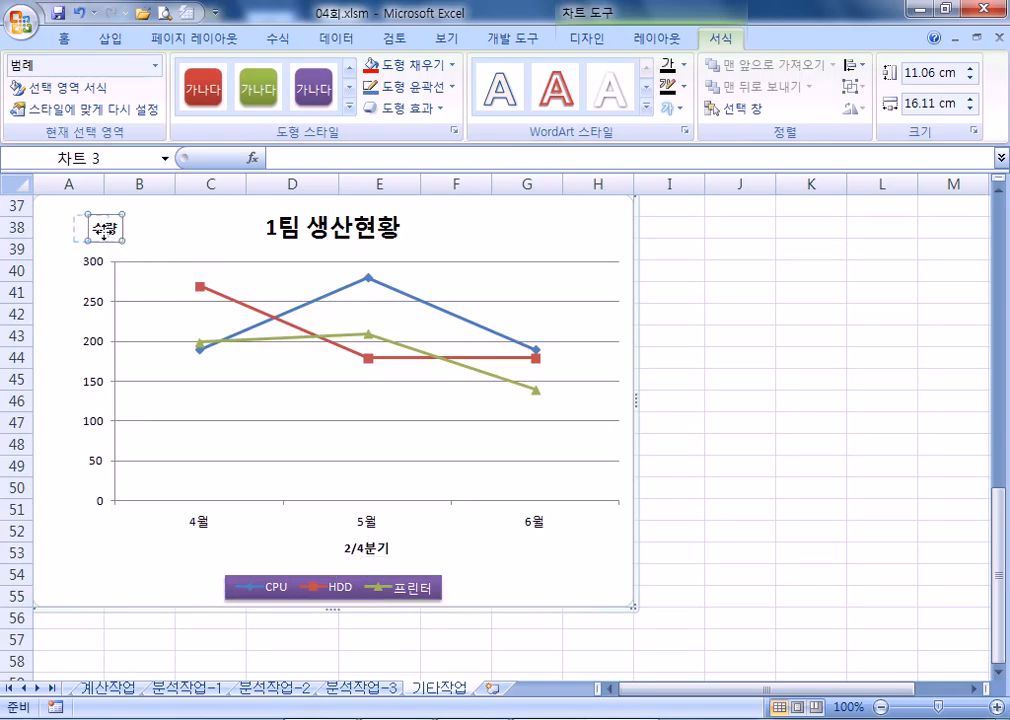
scroll(262, 380, "up", 2)
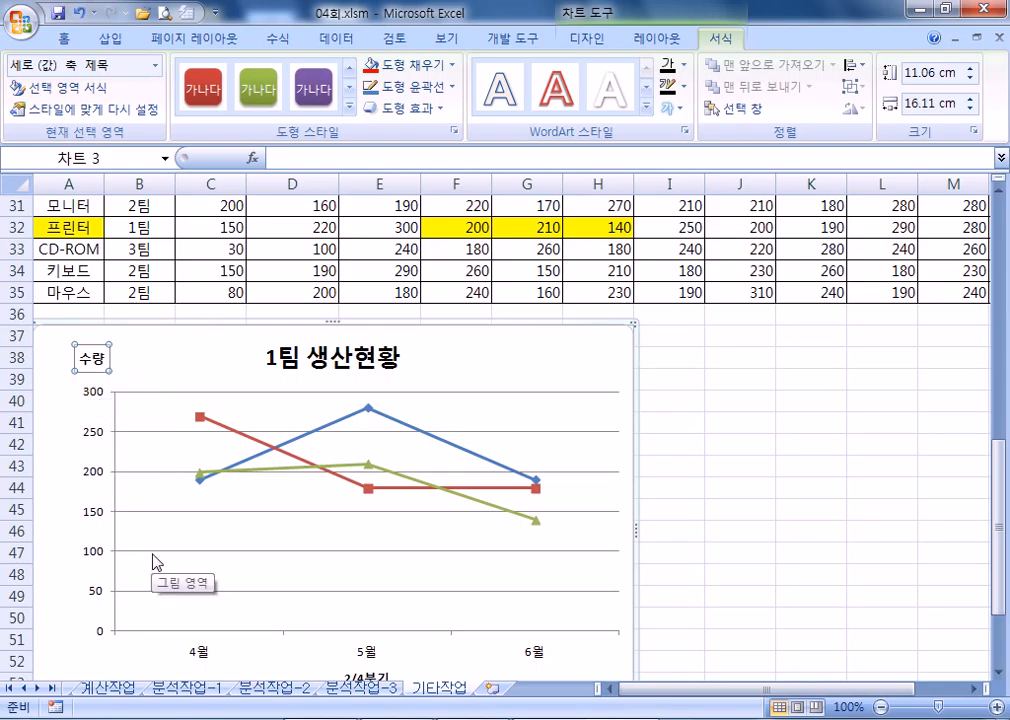
left_click(68, 500)
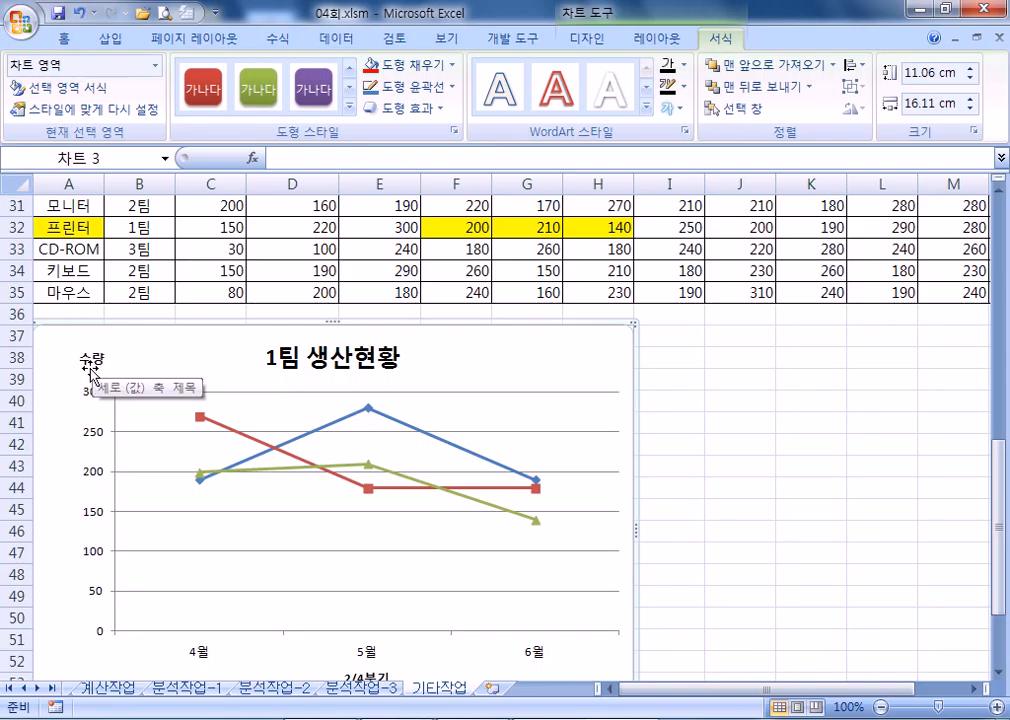
scroll(415, 480, "down", 2)
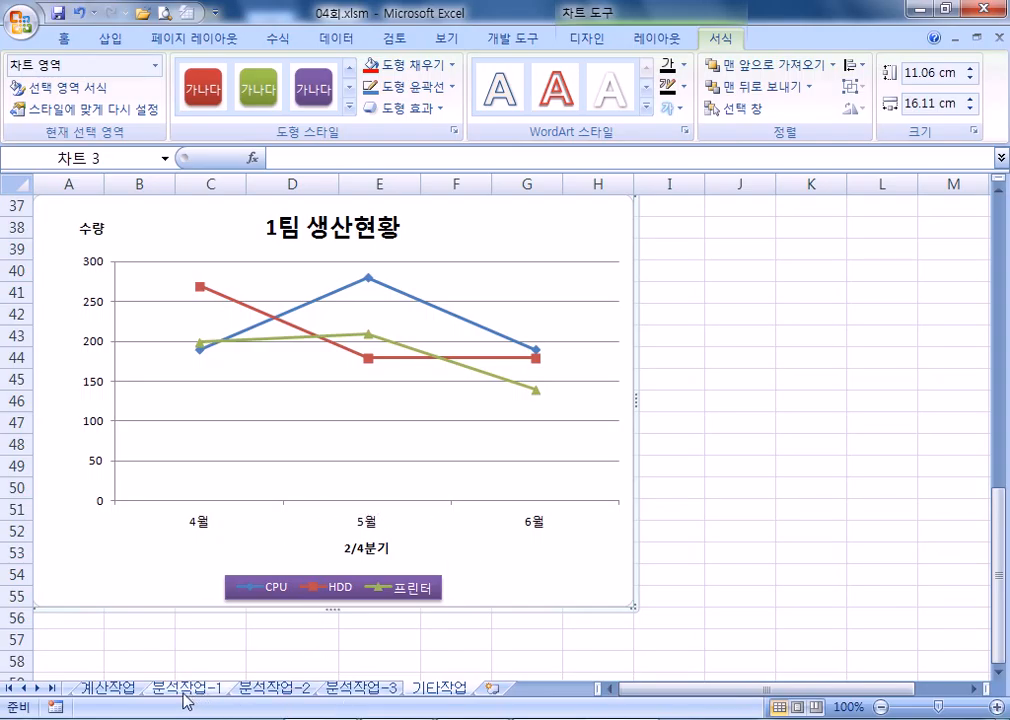
Open the 계산작업 sheet with the ribbon collapsed, select E3 under 평가, then switch to Notepad
left_click(120, 688)
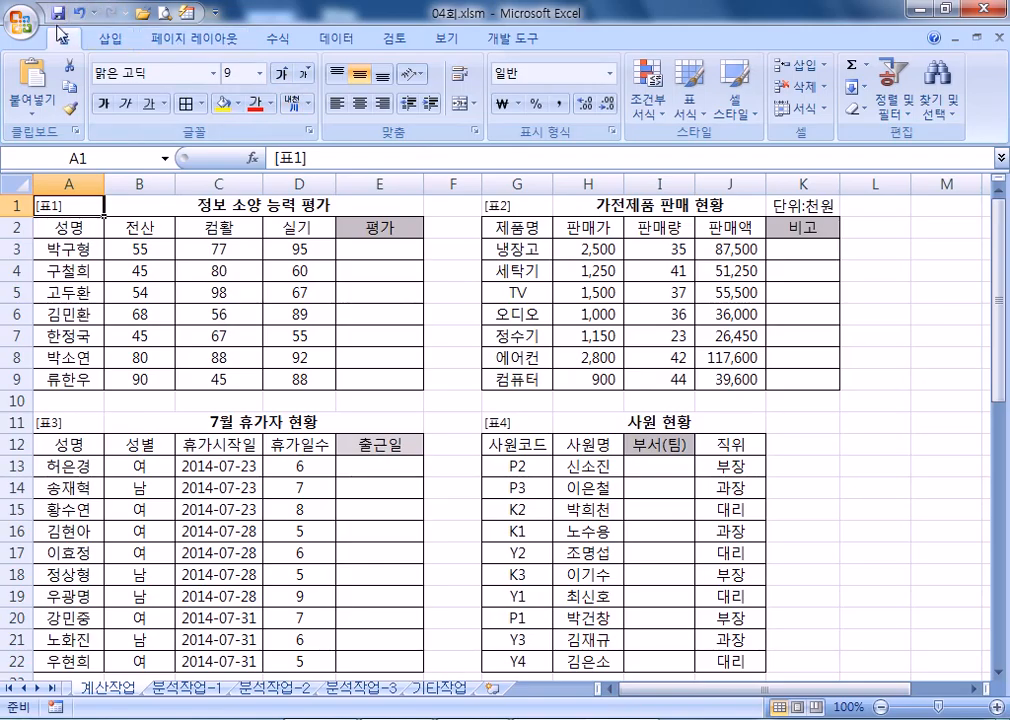
double_click(64, 40)
scroll(178, 259, "up", 3)
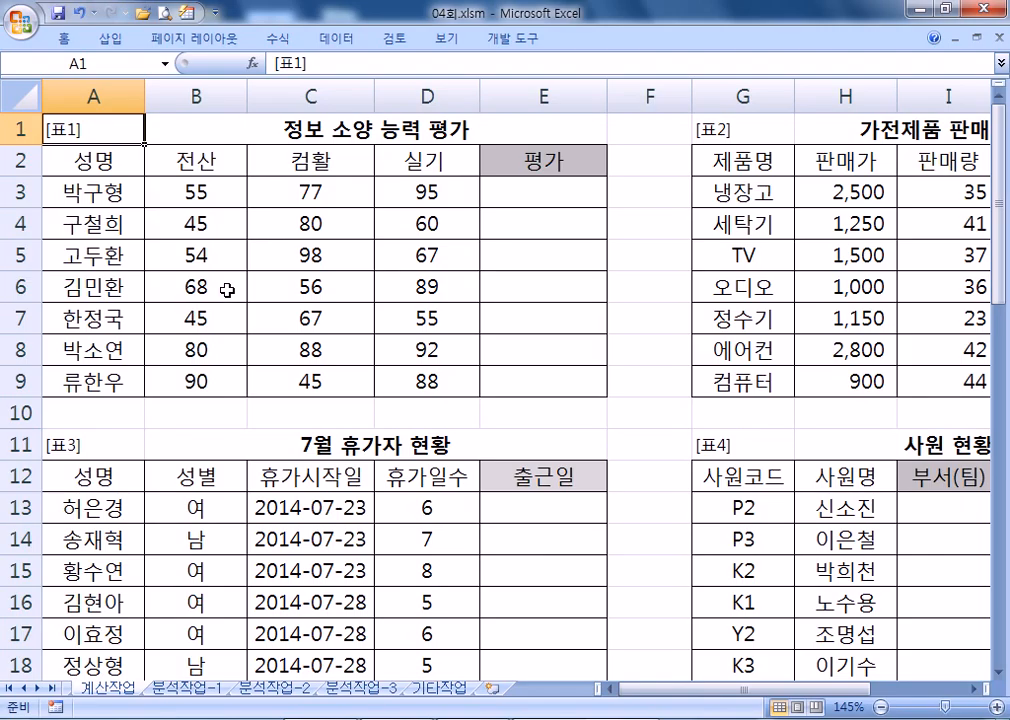
left_click(525, 198)
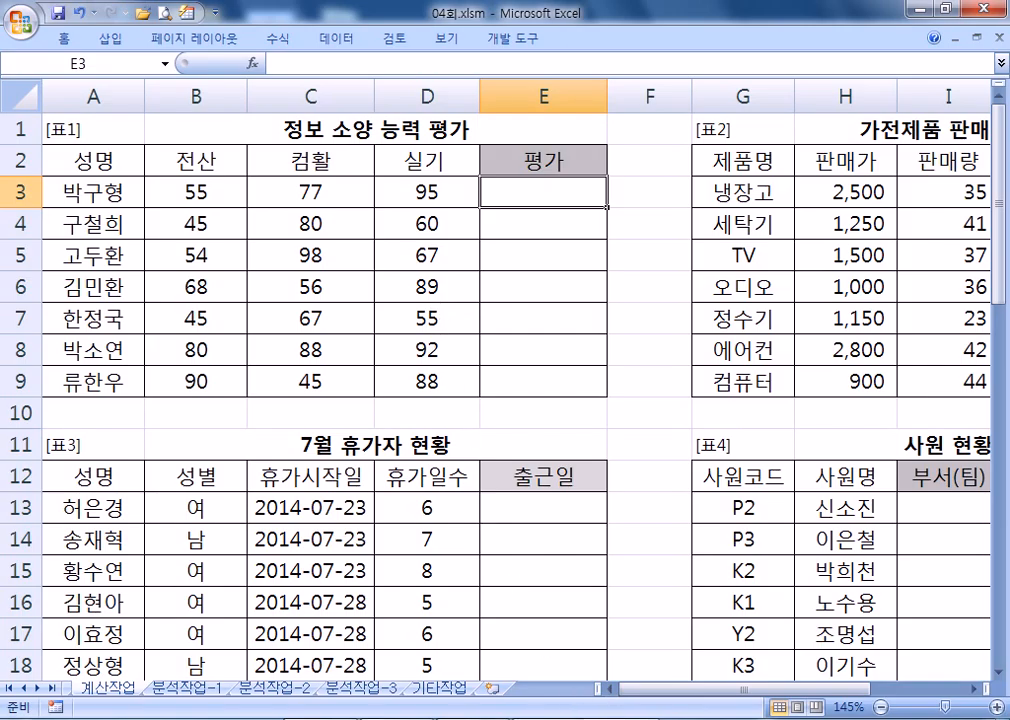
left_click(350, 718)
Add a dashed divider, a '270 쪽' line, and the rule: 전산, 컴활, 실기 all ≥50 and average ≥70 → 합격, else 불합격
type("----------------")
key("BackSpace")
key("Return")
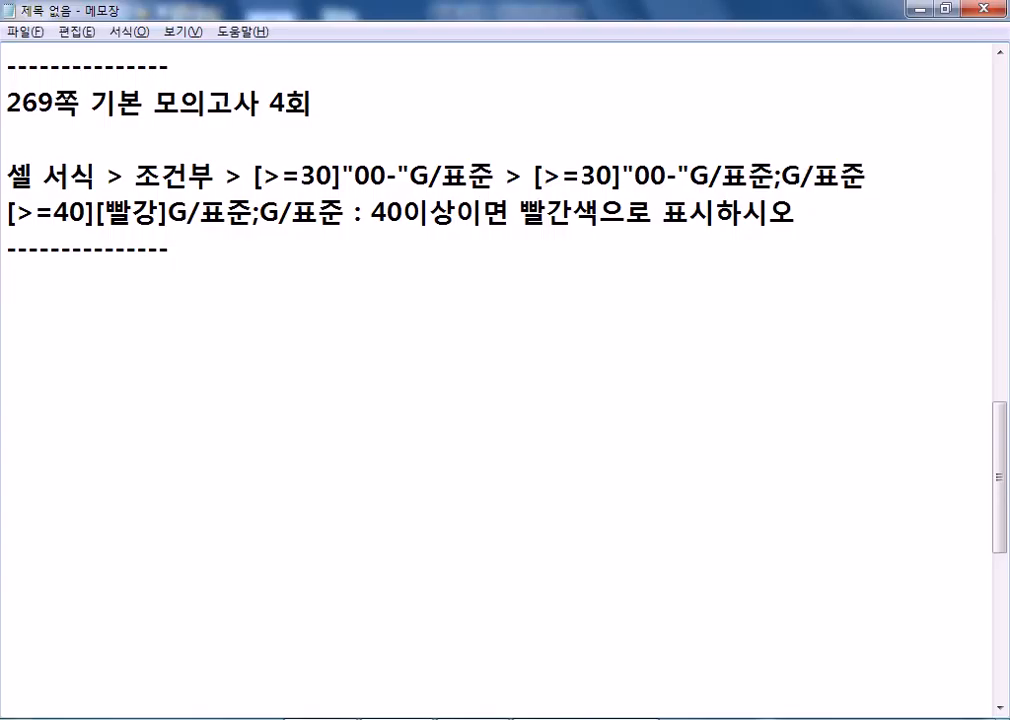
type("270 쪽")
key("Return")
type("10")
key("BackSpace")
type(") 전산, 회")
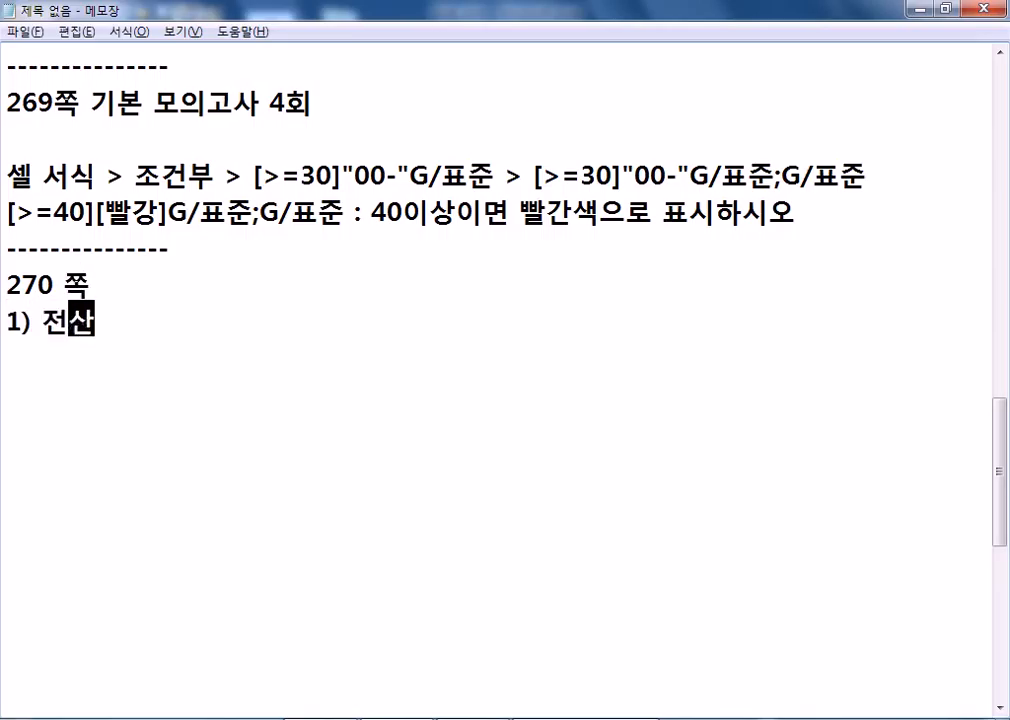
key("BackSpace")
key("BackSpace")
key("BackSpace")
type("컴")
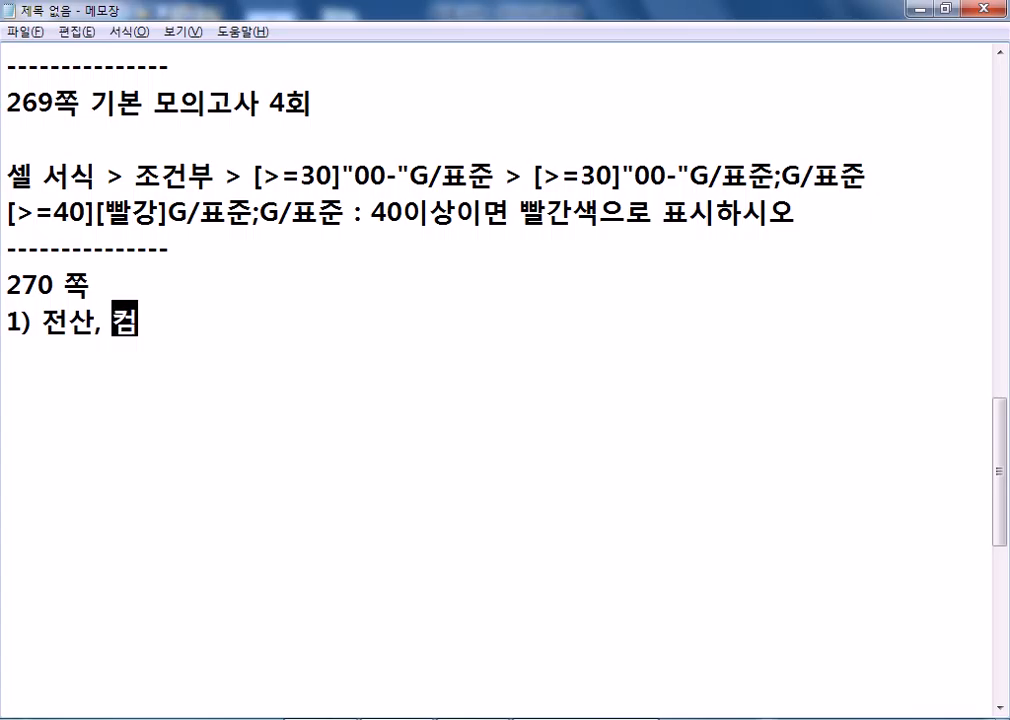
type("활, 실기")
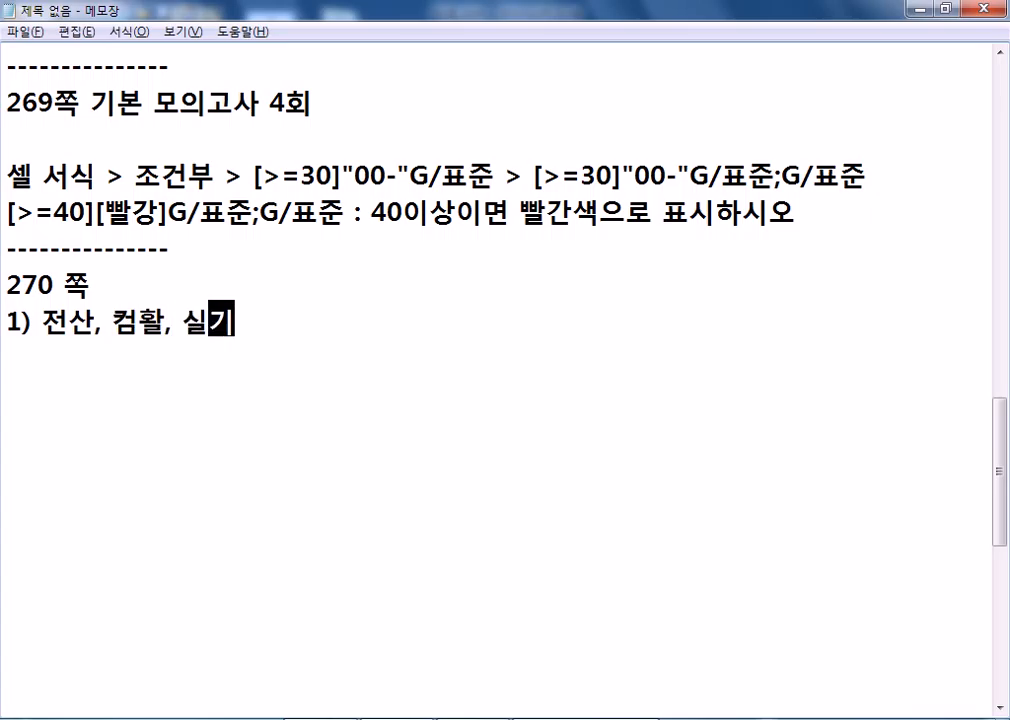
type(" 점수가 모두 ")
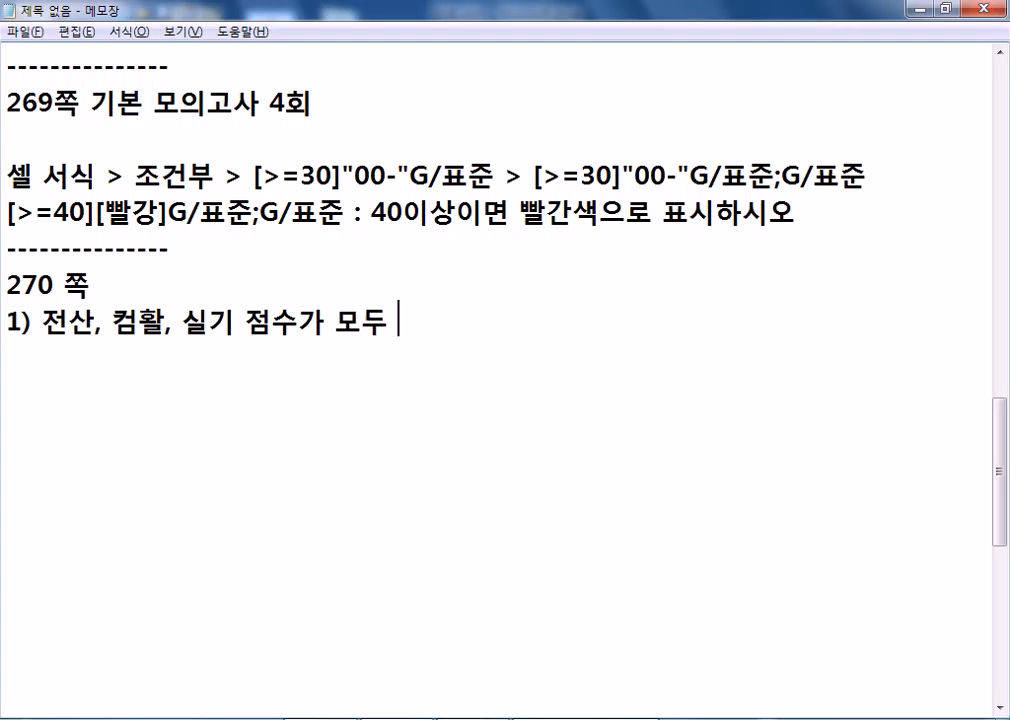
type("50점 이상, ")
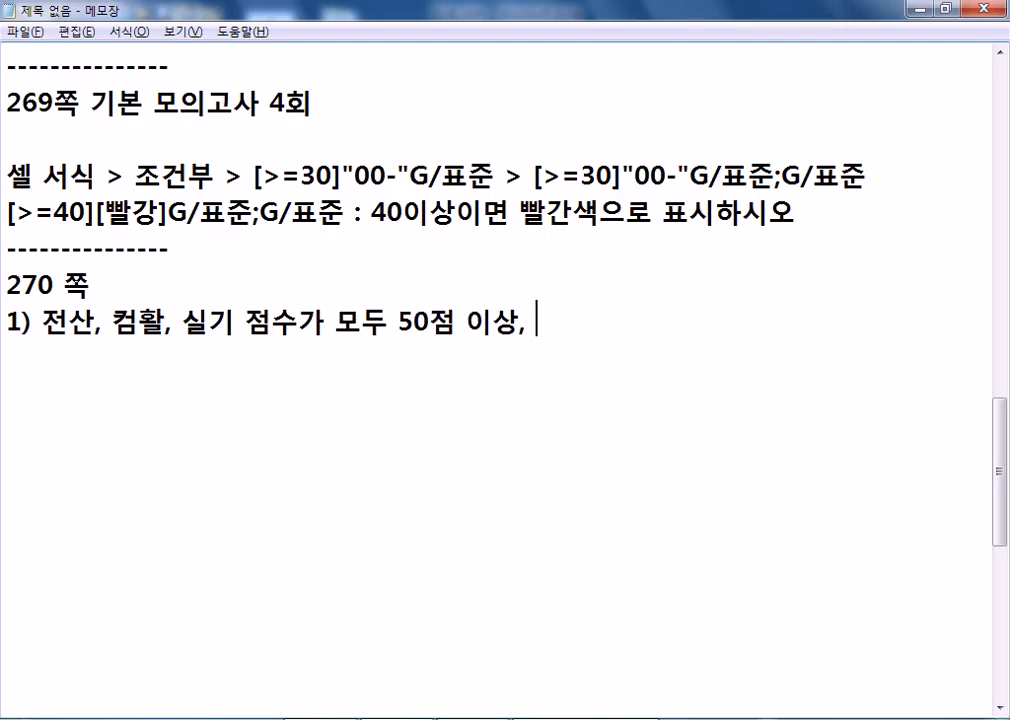
type("평균이 ")
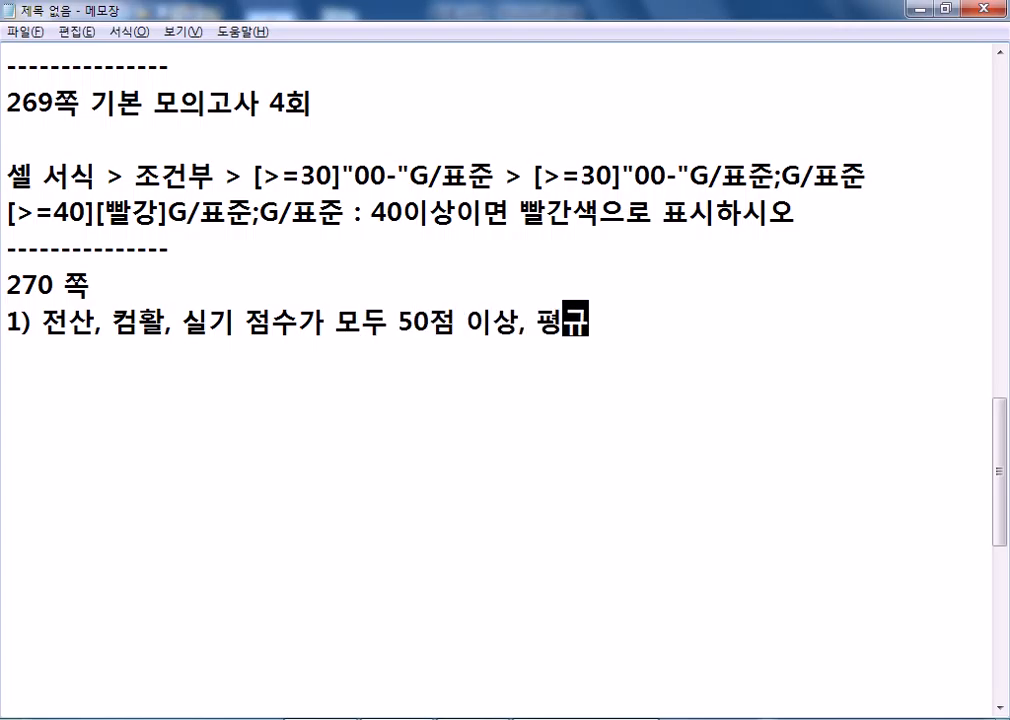
type("70")
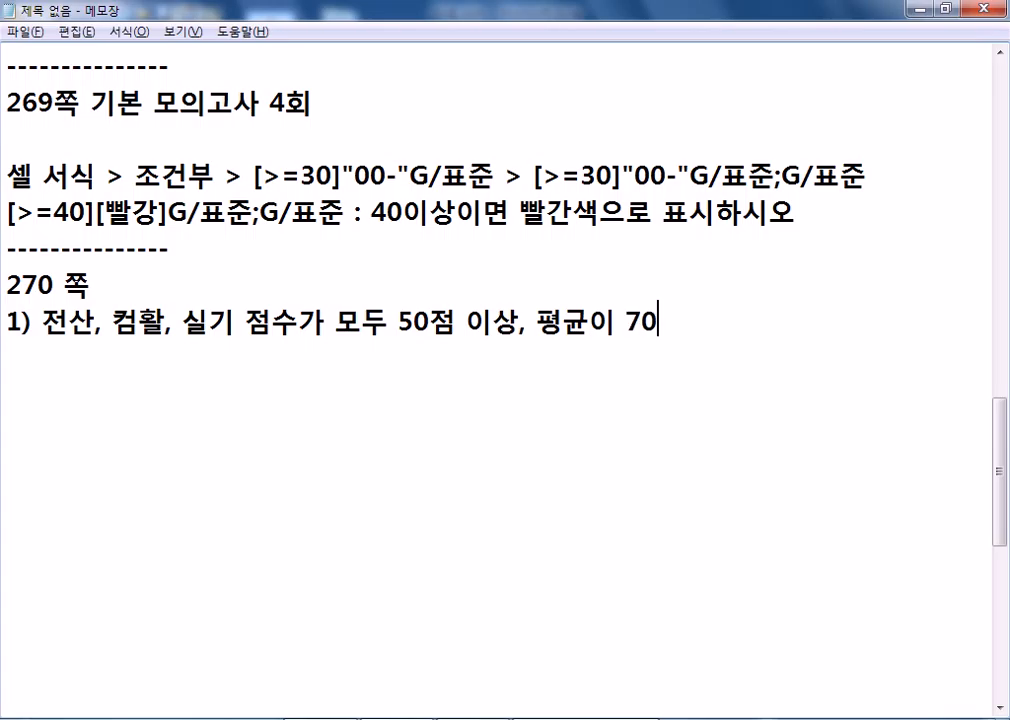
type("점 이상")
type(" \"하")
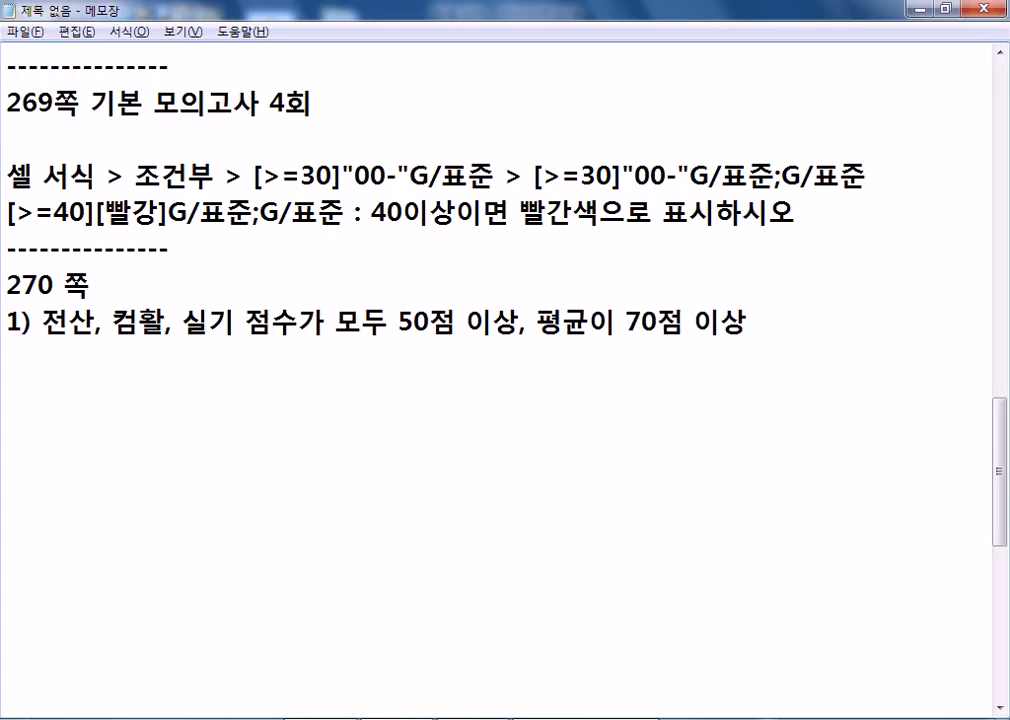
type("격\", ")
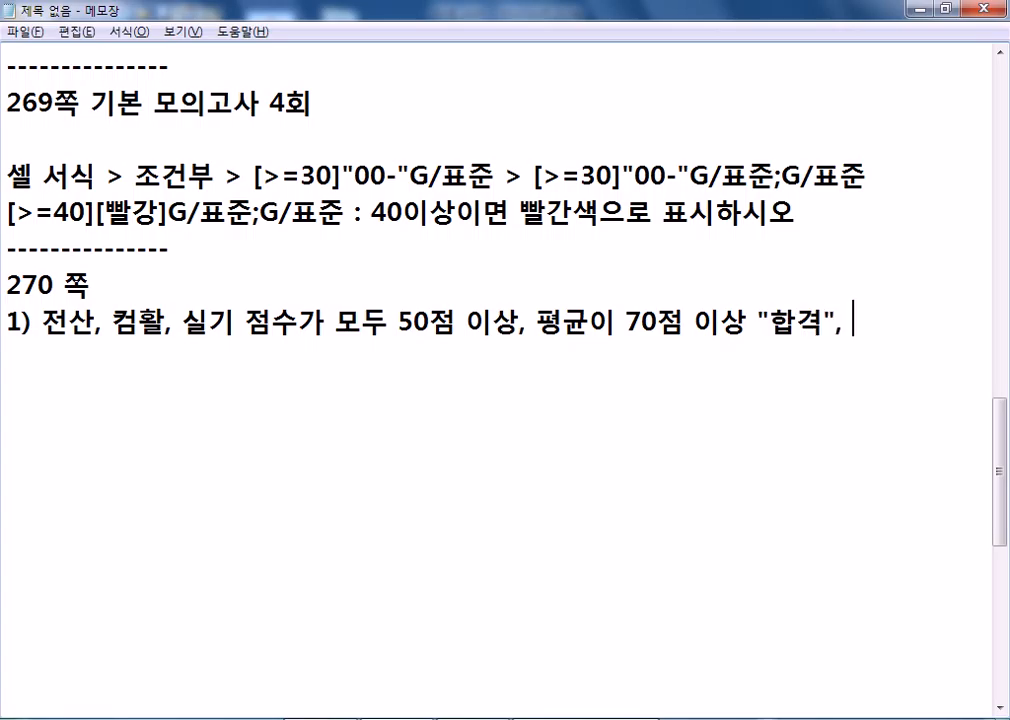
type("\"부ㅠ")
key("BackSpace")
key("BackSpace")
type("불합격\"")
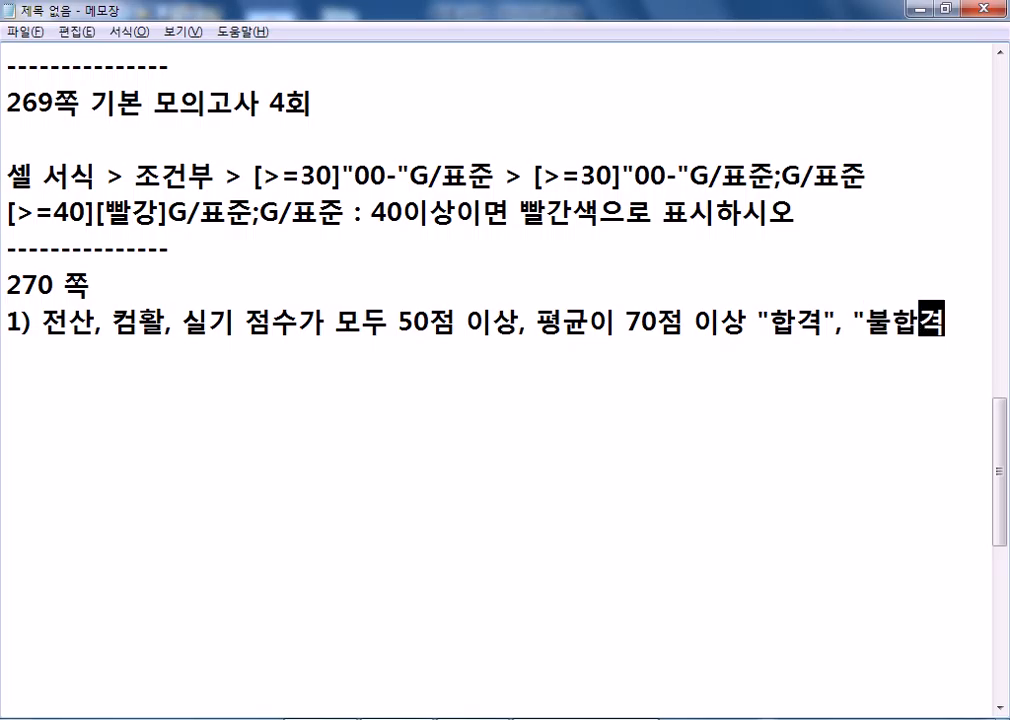
Begin drafting the formula =IF(AND(전산>=50, 컴활>=50, 실기>=50, AVERAGE(전 on a new line
key("Return")
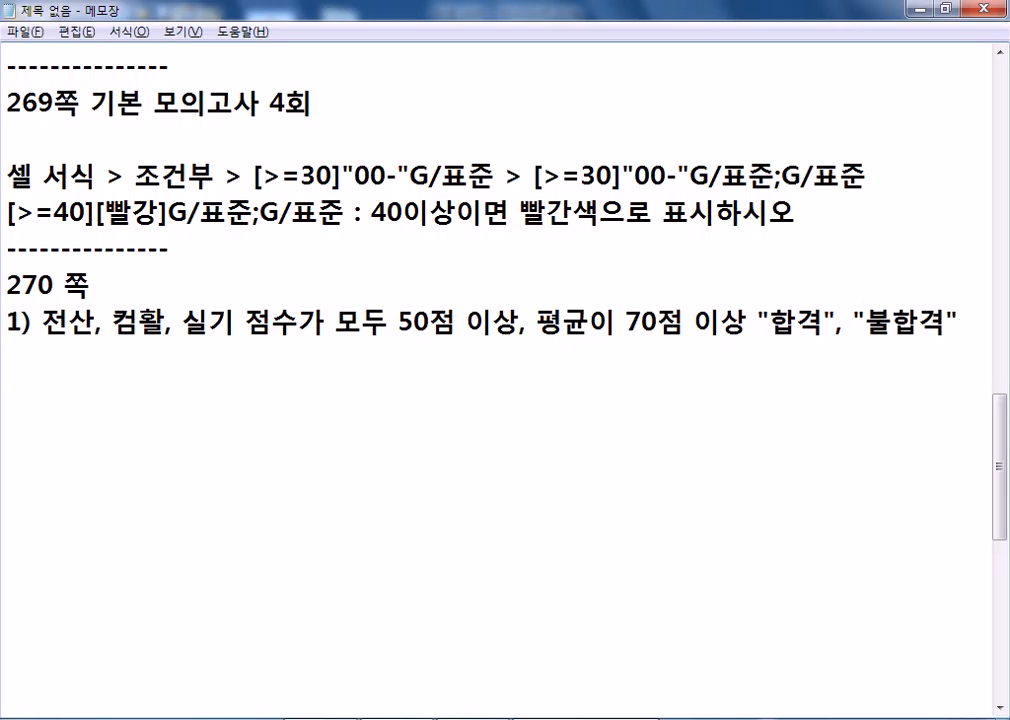
type("=if")
key("BackSpace")
type("IF(AND(")
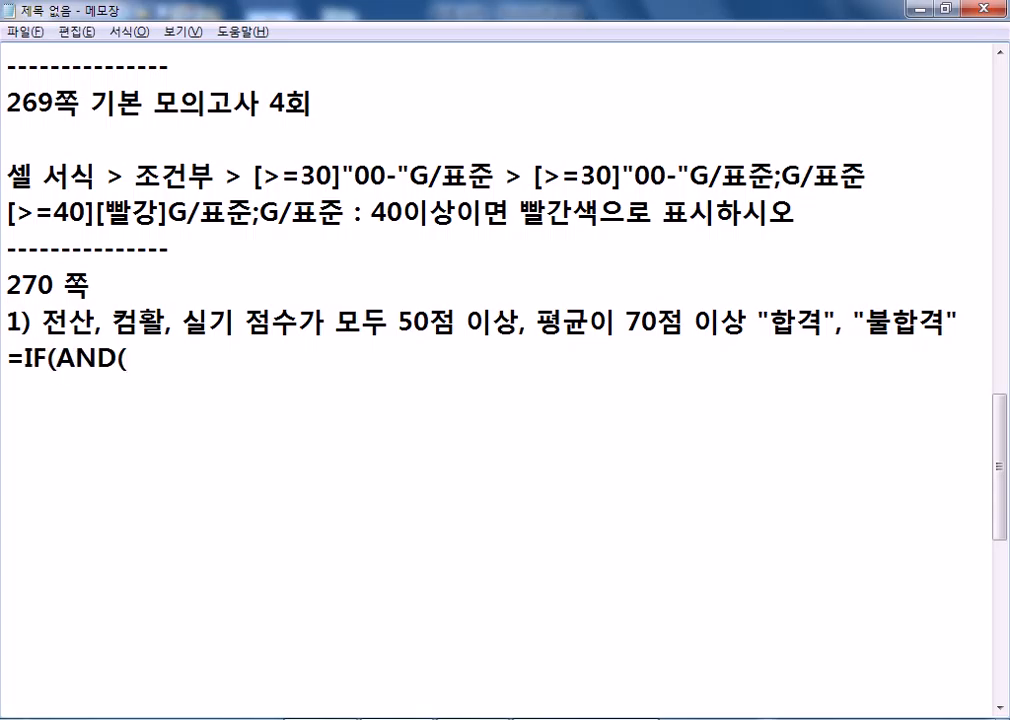
type("WJS")
key("BackSpace")
key("BackSpace")
key("BackSpace")
type("전산,")
key("BackSpace")
type(">-")
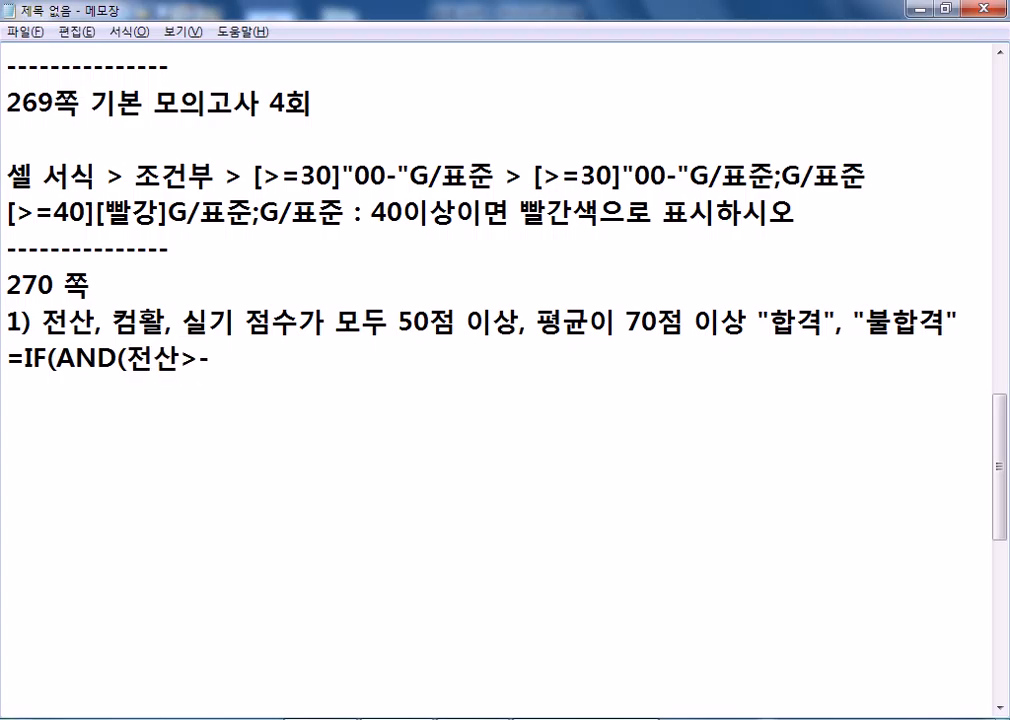
key("BackSpace")
type("=50")
type(", 컴활")
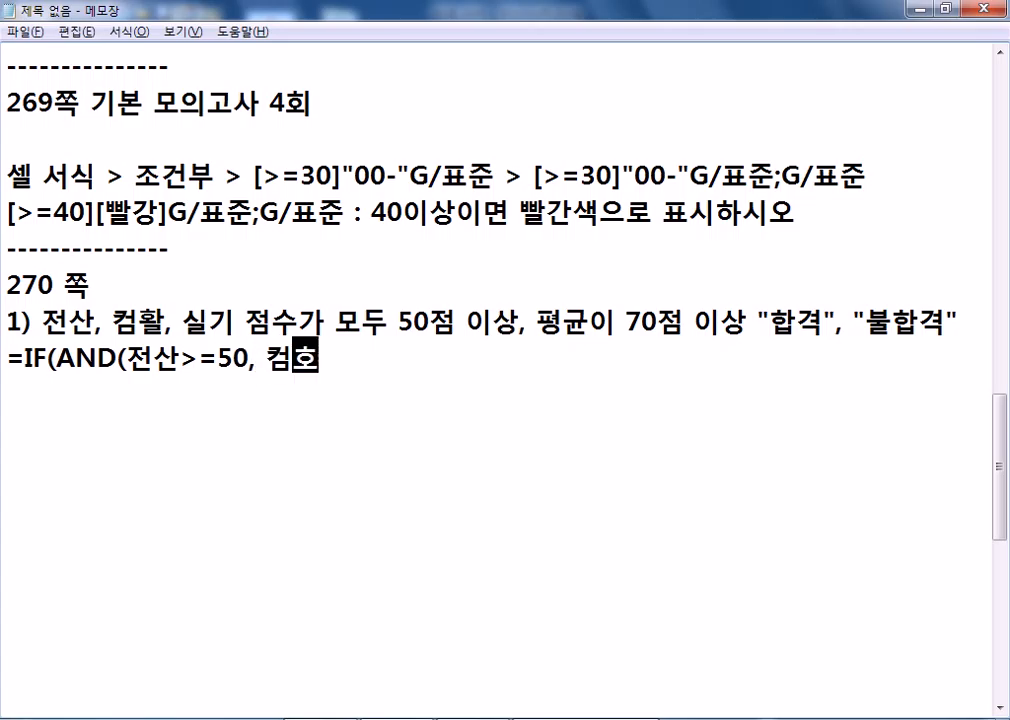
type(">=50, ")
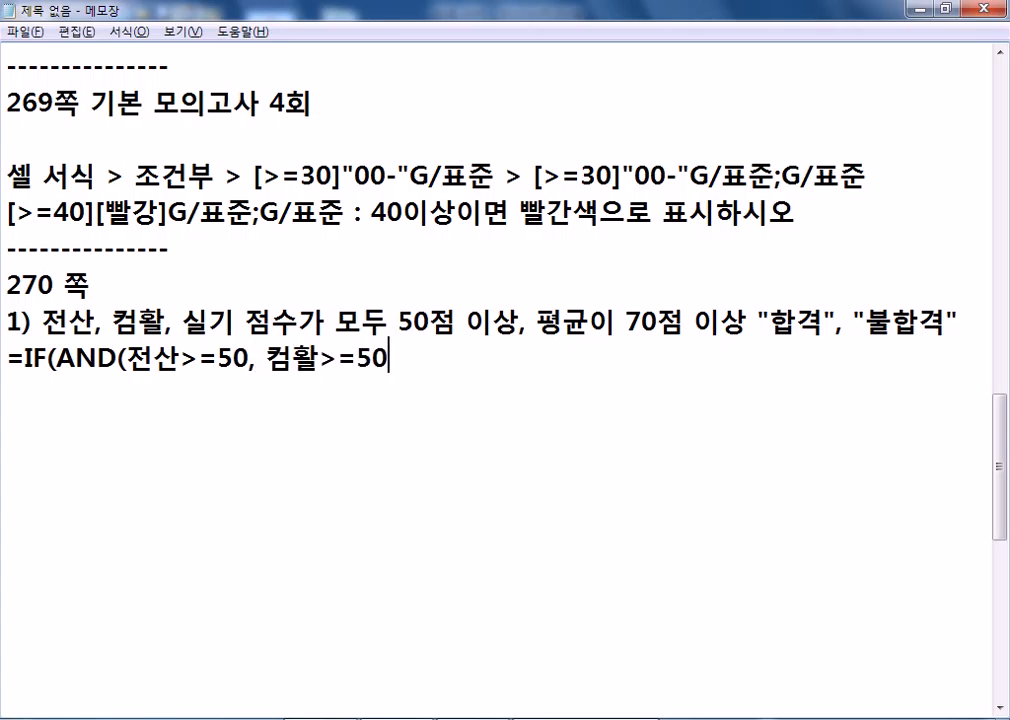
type("실기")
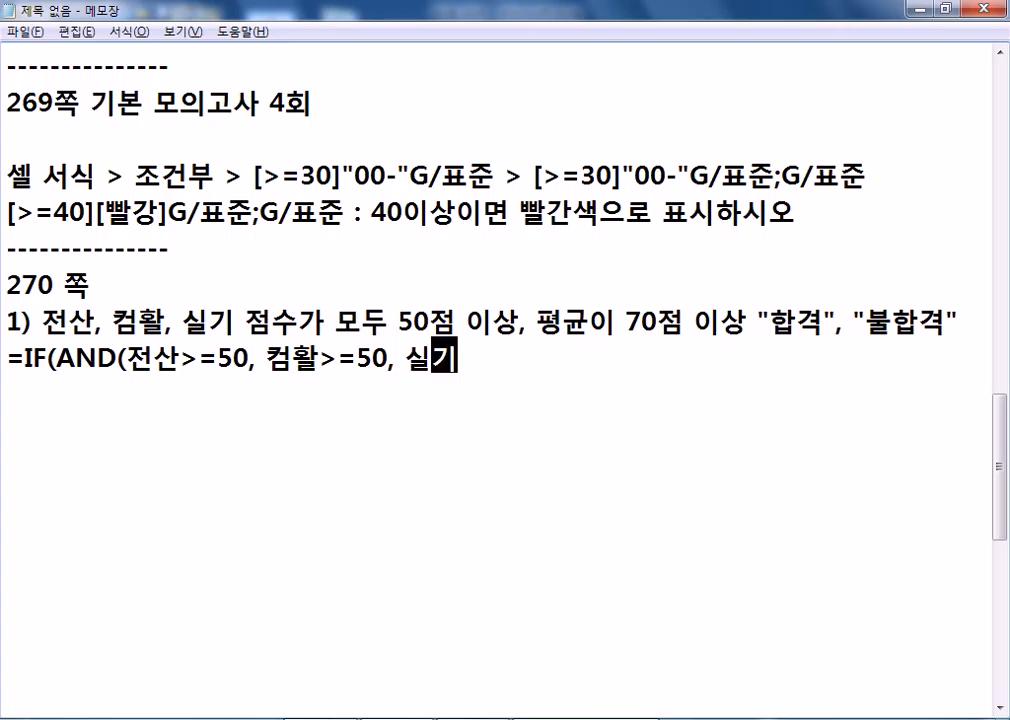
type(">=50")
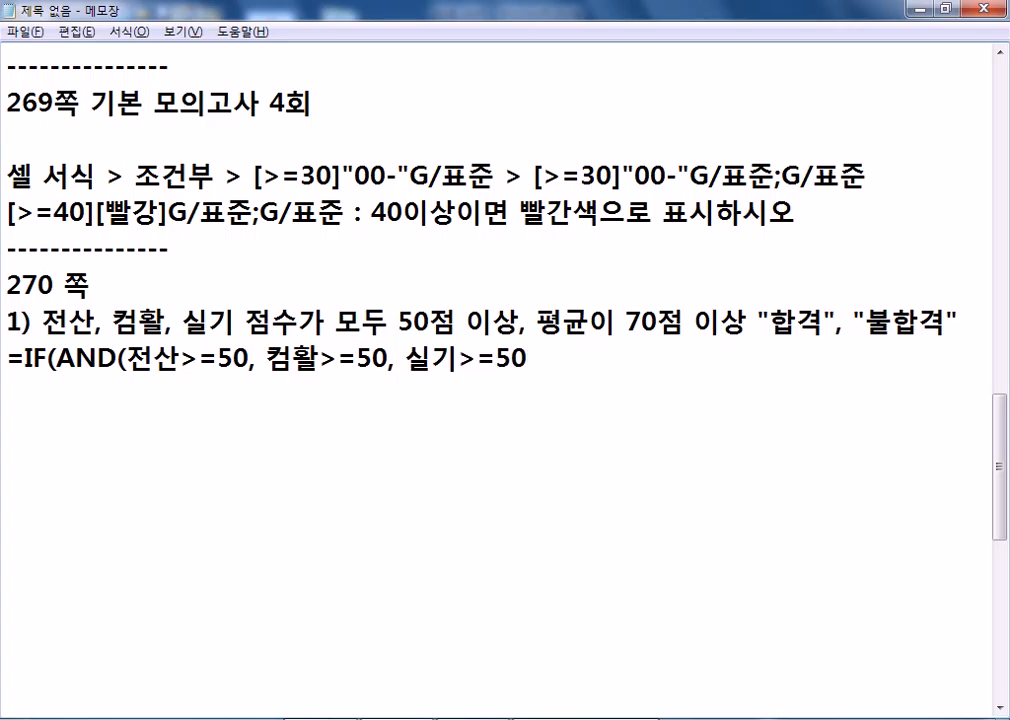
type(", AVERAGE")
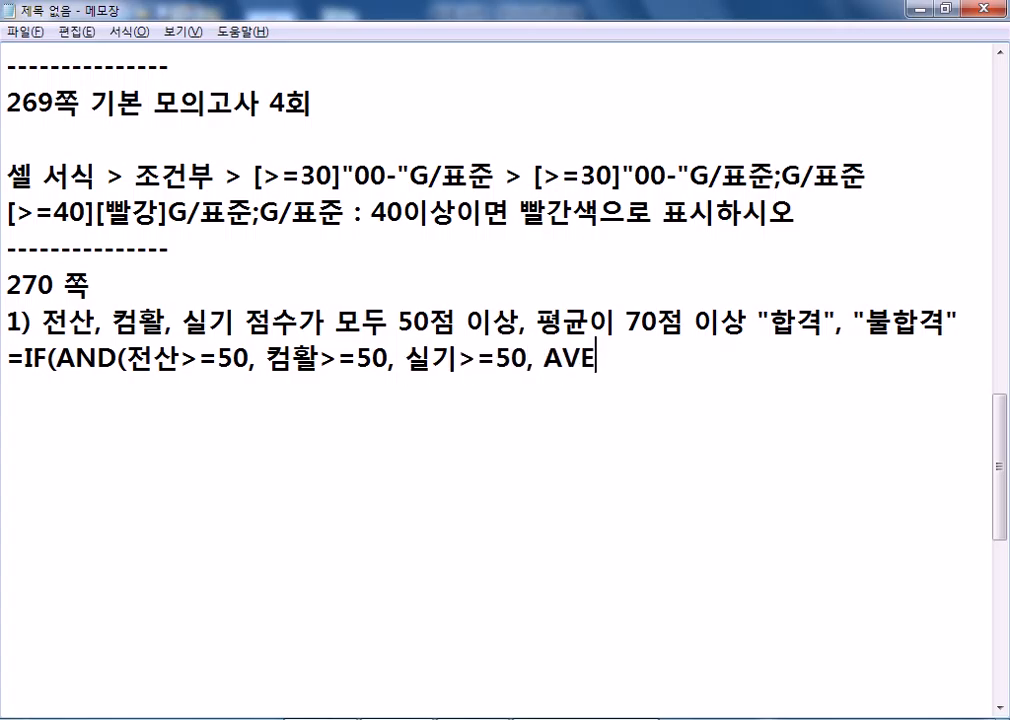
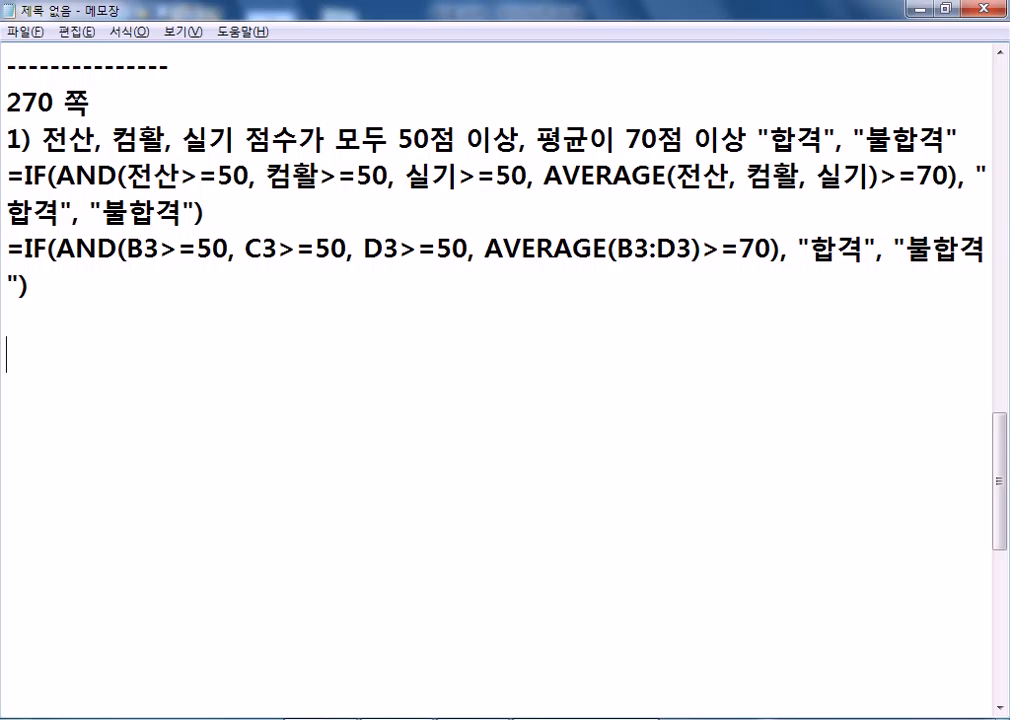
Review the page 270 pass/fail formula in both its B3:D3 form and its field-name form
left_click_drag(79, 286, 7, 248)
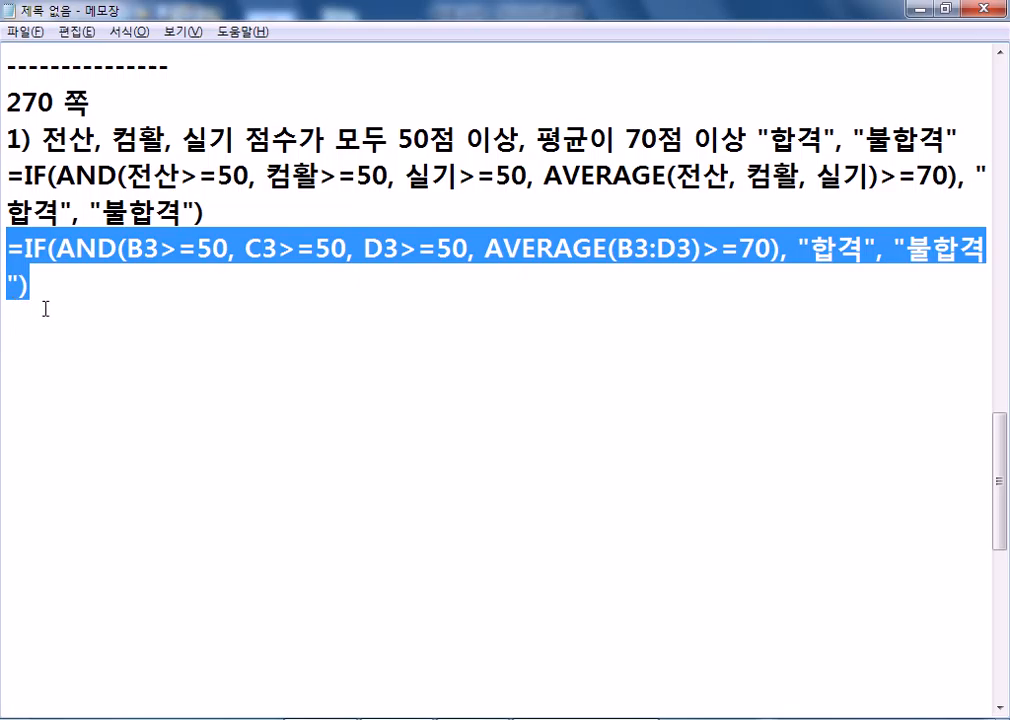
left_click_drag(205, 214, 4, 178)
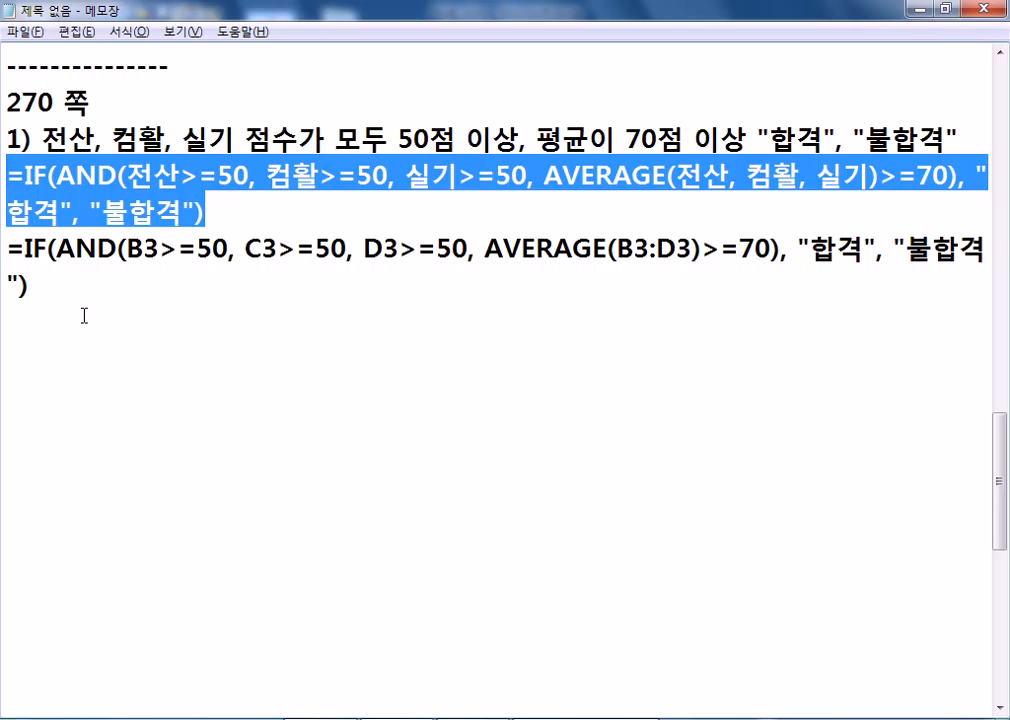
Start note 2): when 판매액 is 50000 or more, put marks in 비고 equal to 판매량 divided by 10
key("Down")
key("Down")
key("Down")
key("Down")
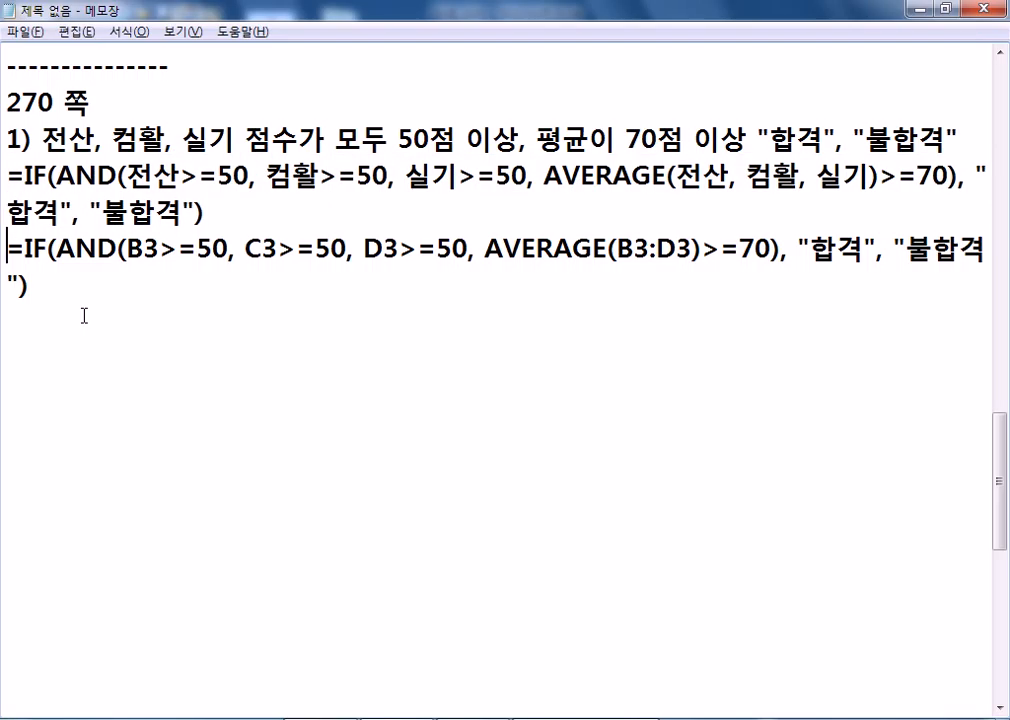
key("Return")
type("2)(")
key("BackSpace")
type("VKSAO")
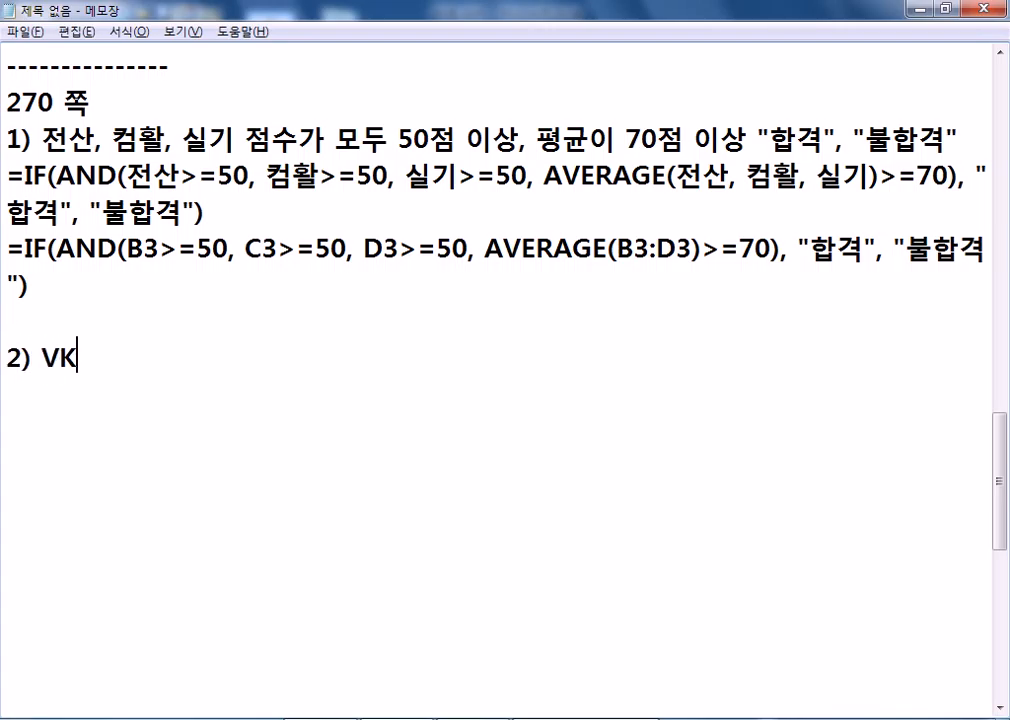
key("BackSpace")
key("BackSpace")
key("BackSpace")
key("BackSpace")
key("BackSpace")
key("Hangul")
type("판매액")
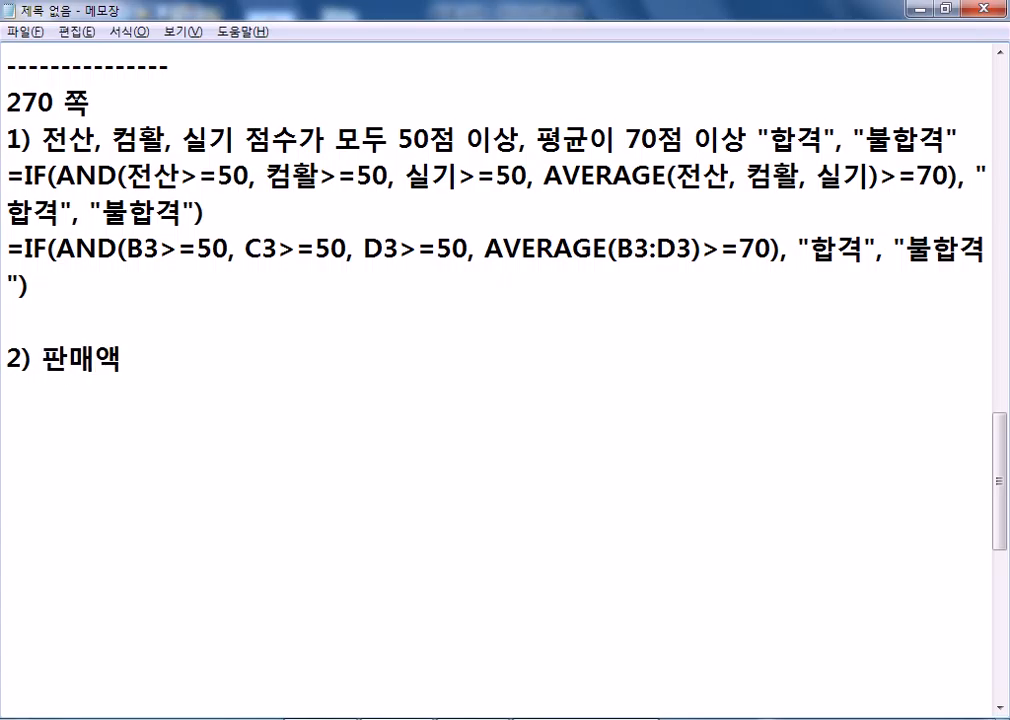
type("이 50000")
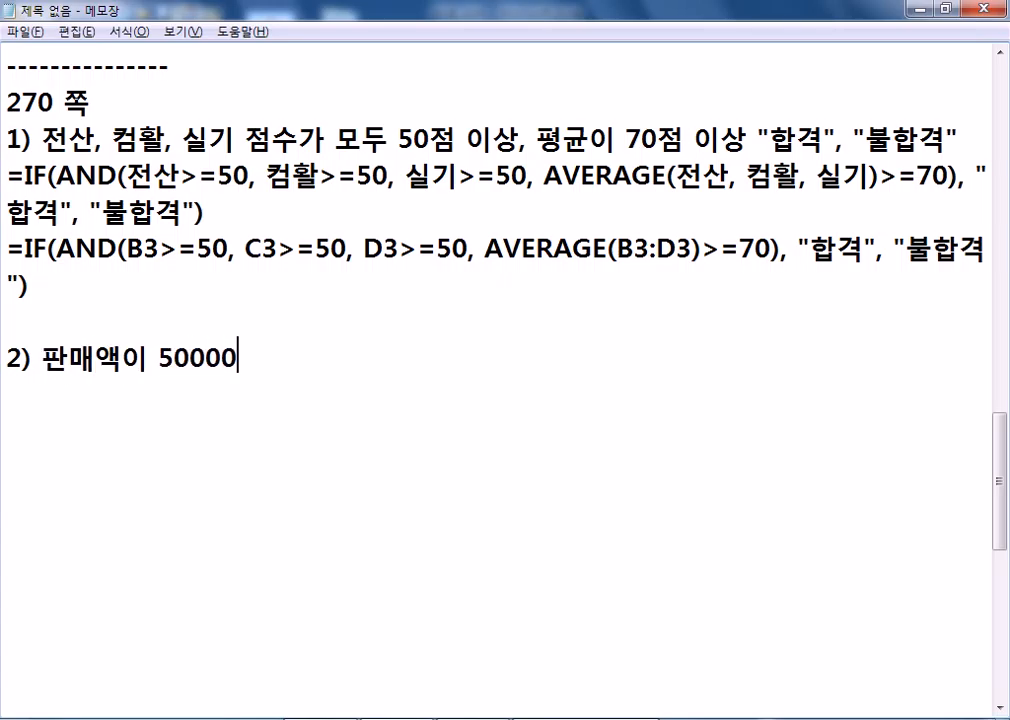
type(" 이상인 ㄱ")
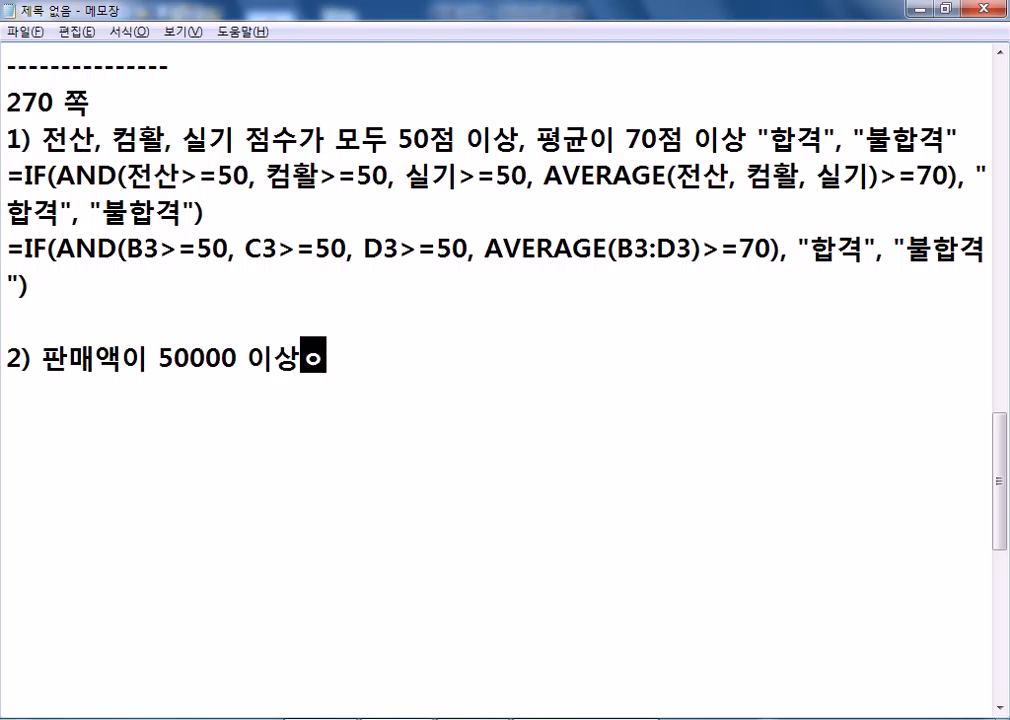
type("경우, 판매량으")
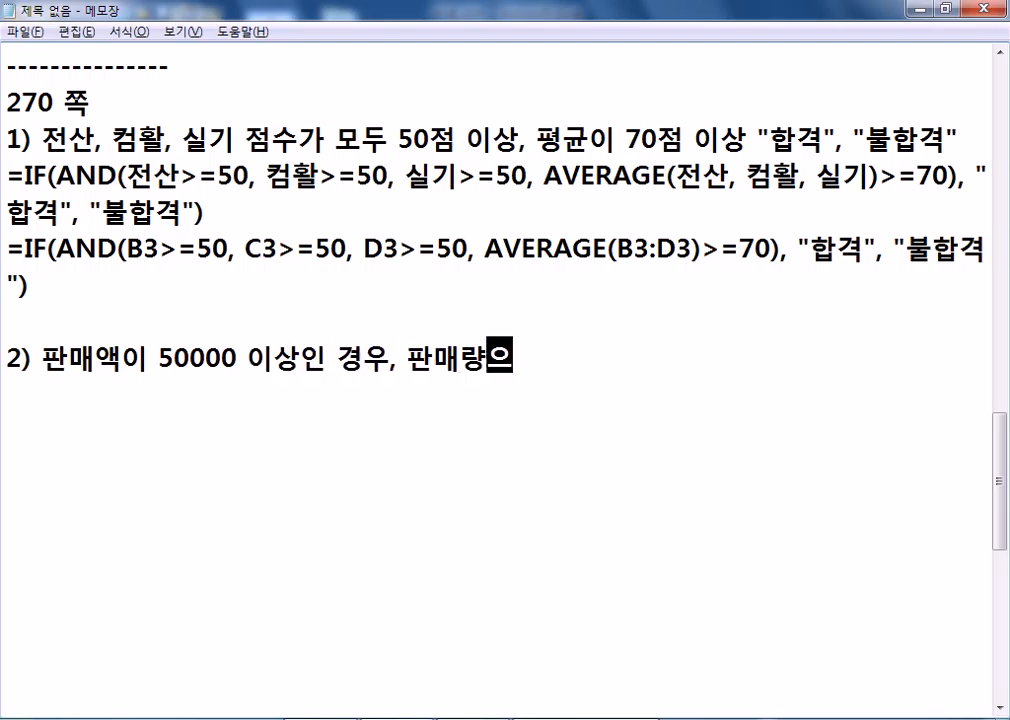
type("을 10으로 나눈 숫자만큼 비고에 \"ㅁ")
Finish the rule with the ★ symbol and blank otherwise, then bring up the Excel sales table
key("Hangul_Hanja")
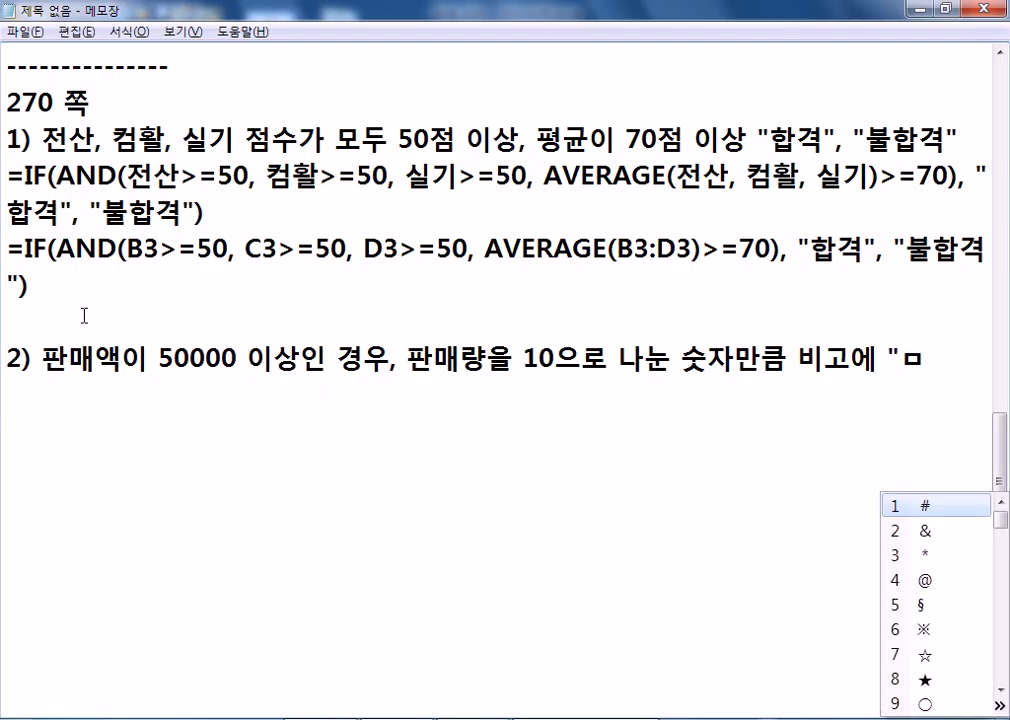
type("8")
type("\"")
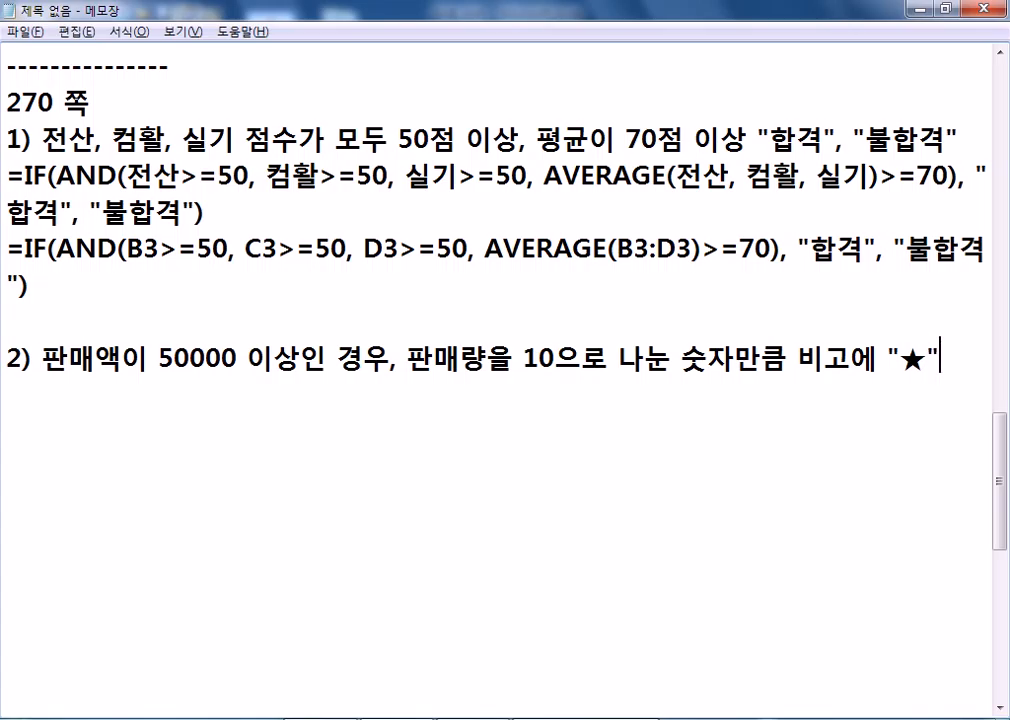
type("를 입")
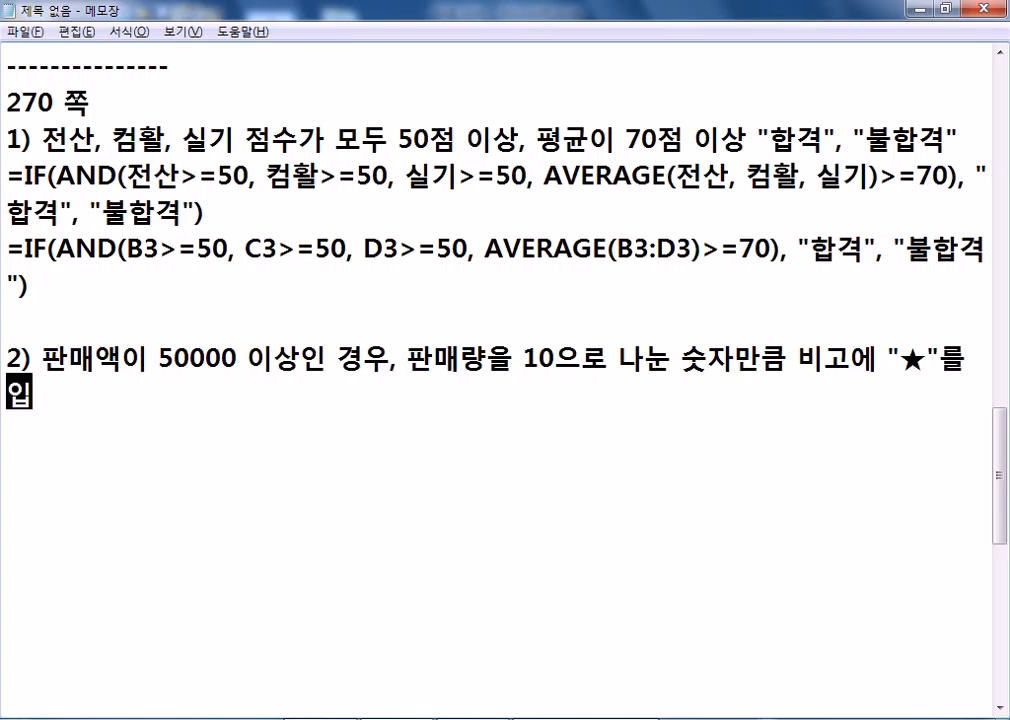
type("력하고 그 ㅇ외는 공백으로")
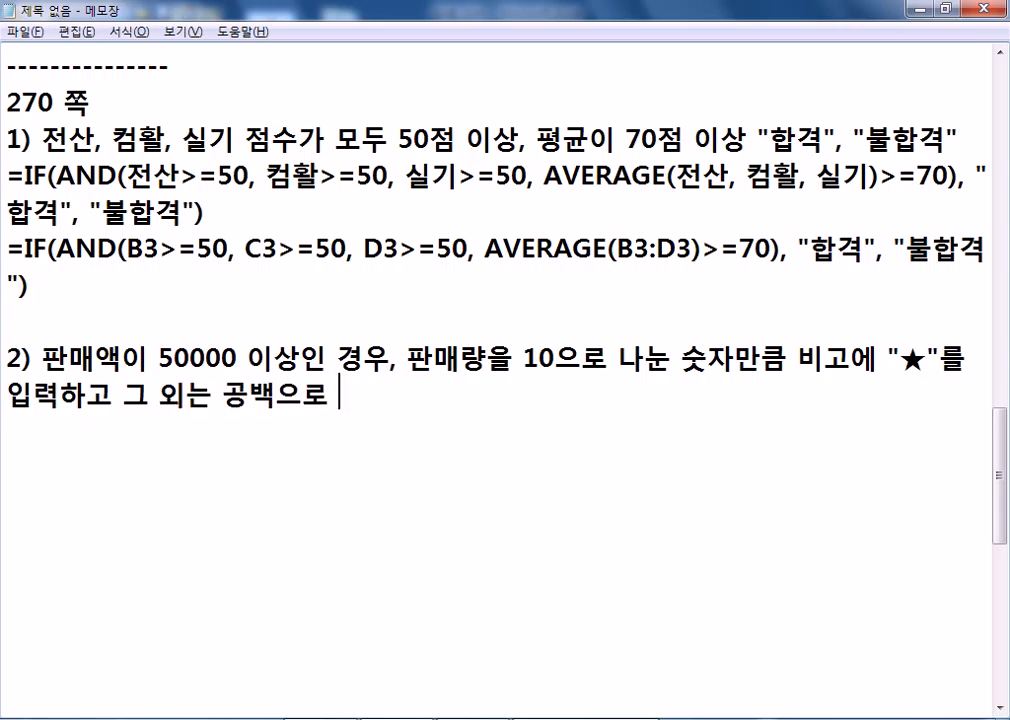
type(" 처리")
key("Return")
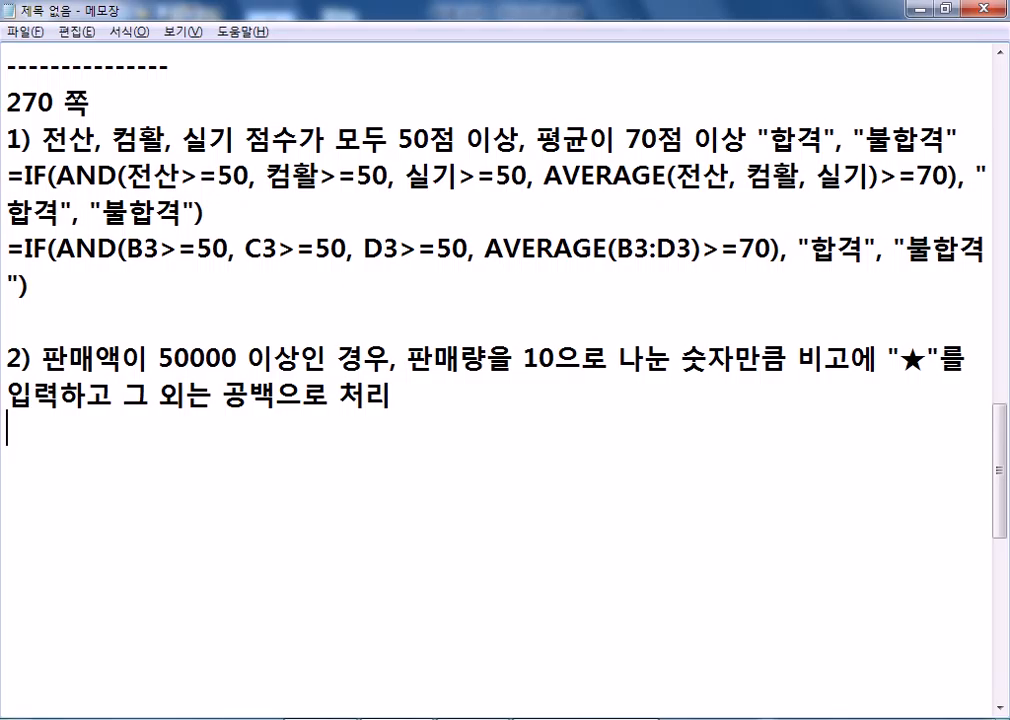
key("alt+Tab")
left_click_drag(669, 690, 880, 689)
Try a trial =REPT formula in cell L3 of the sales table, then cancel it
left_click(971, 689)
left_click(971, 689)
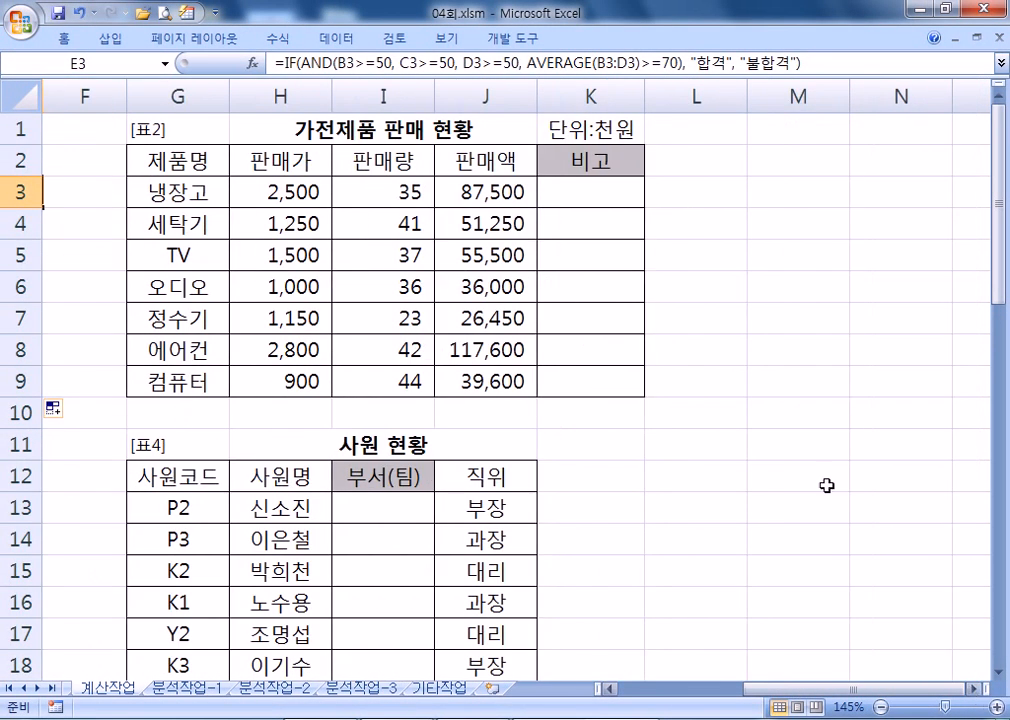
left_click(726, 200)
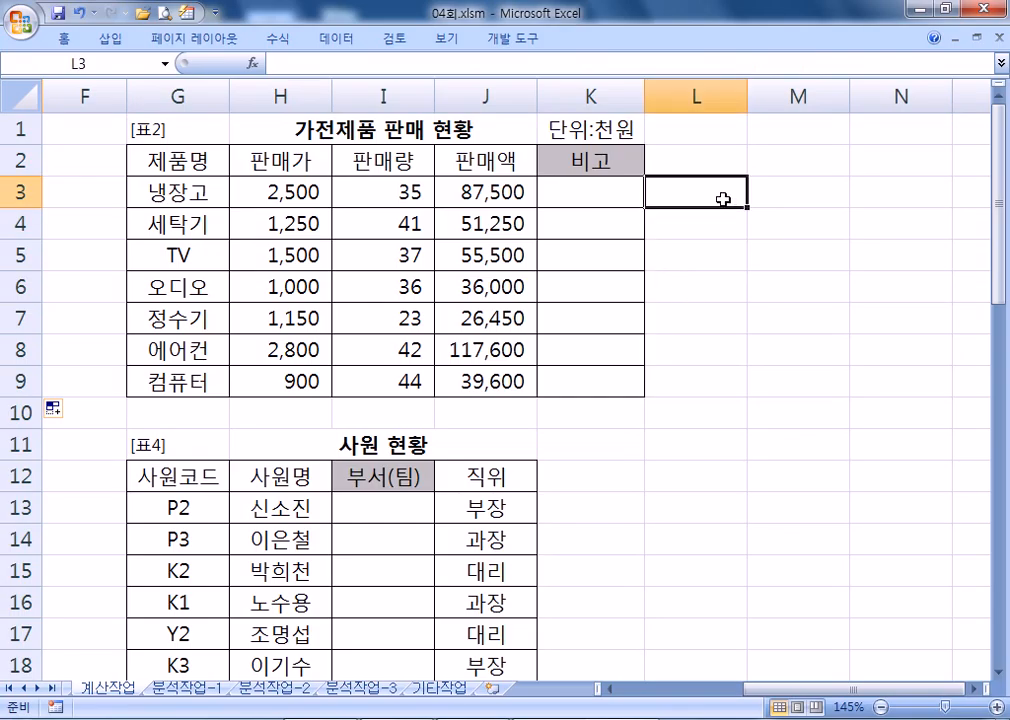
type("=")
type("r")
key("BackSpace")
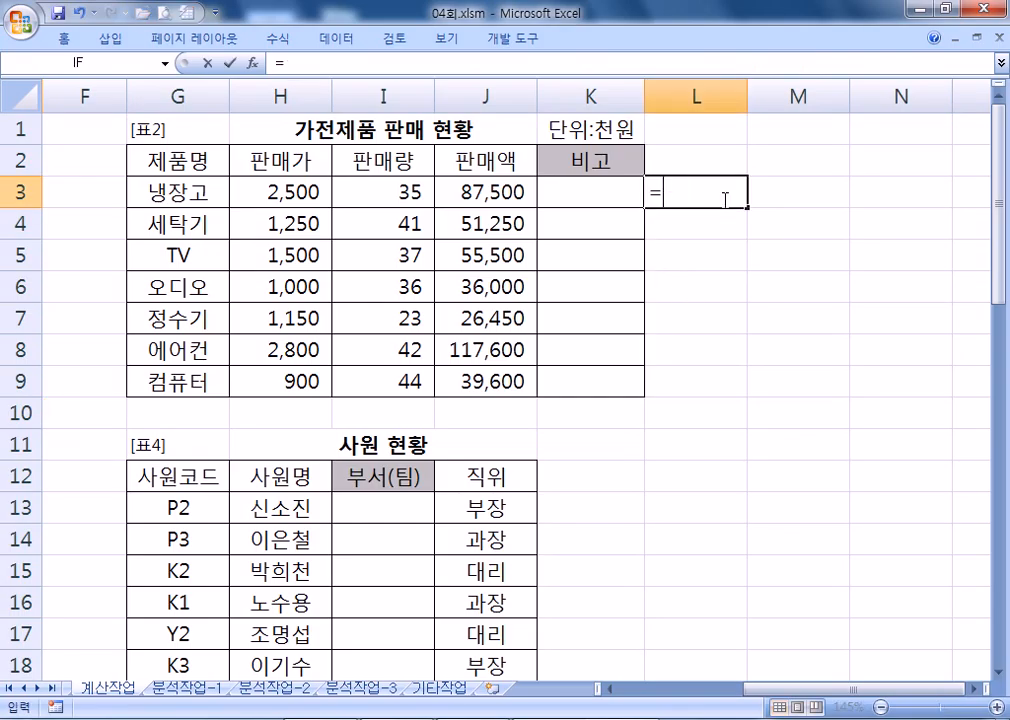
type("REP")
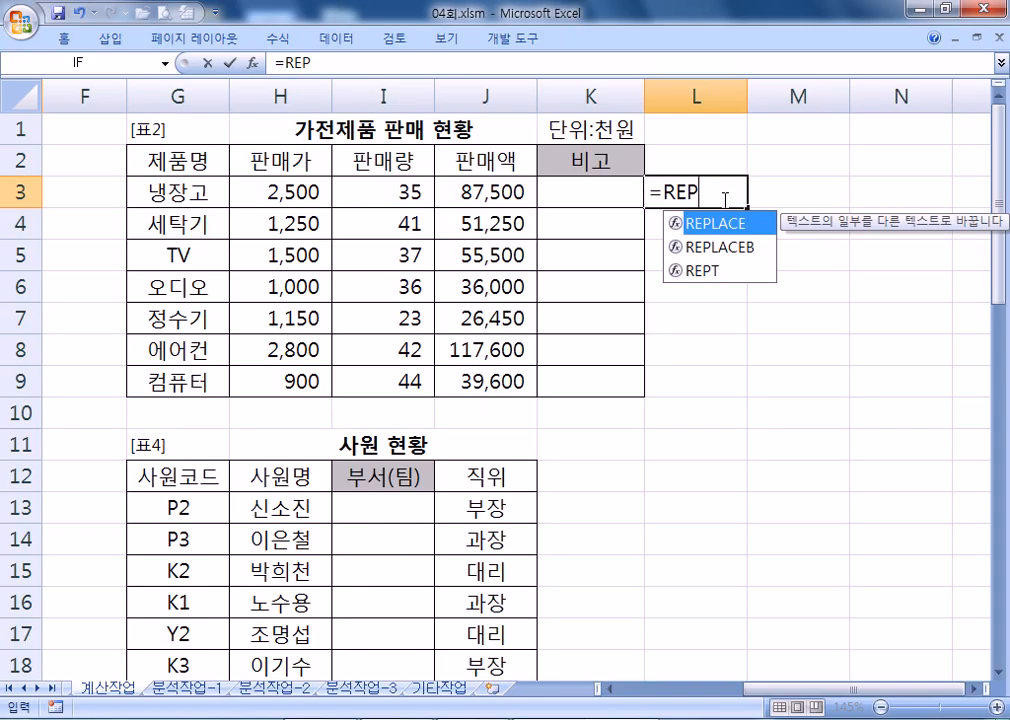
key("Down")
key("Down")
key("Tab")
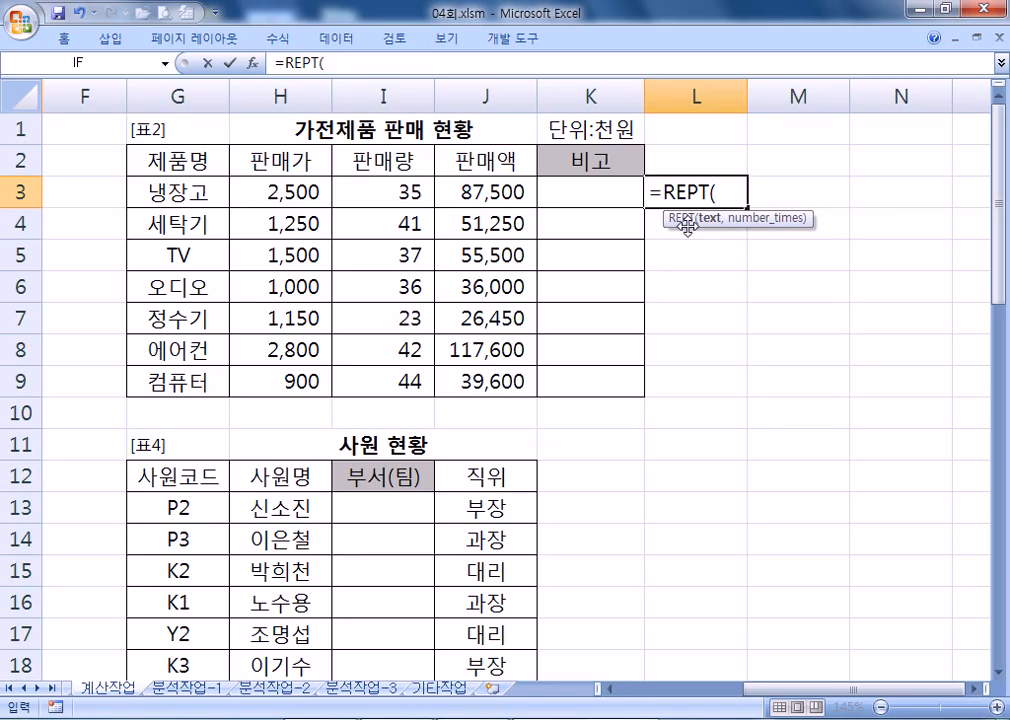
key("Escape")
key("alt+Tab")
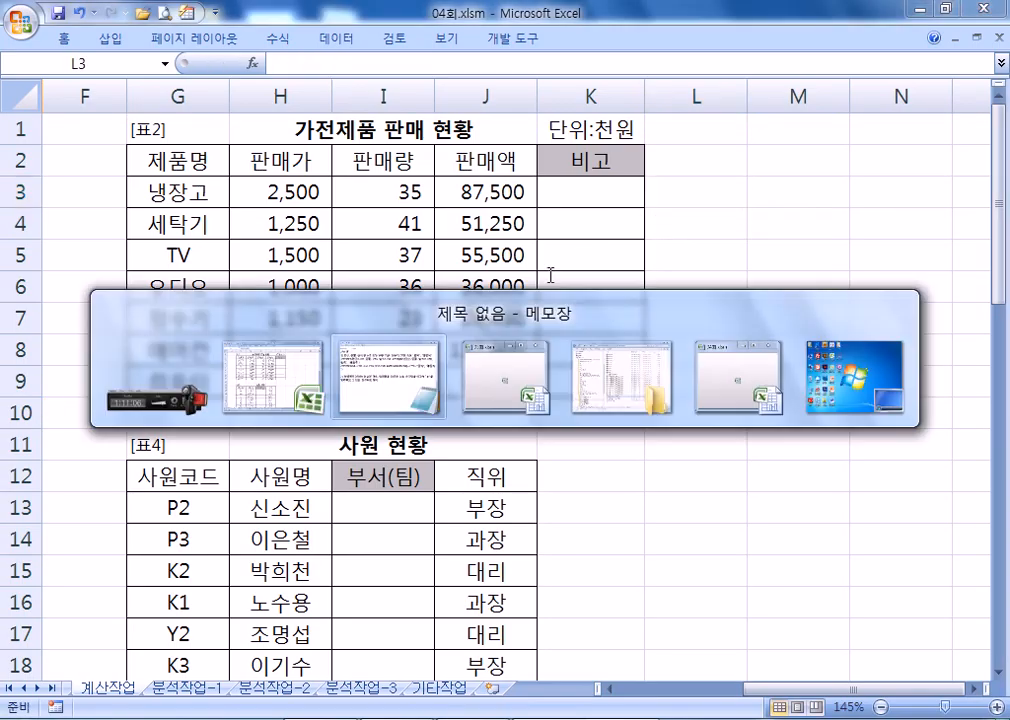
Write =IF(판매액>=50000, REPT("★", 판매량/10), "") under problem 2 in the notes
type("=IF(")
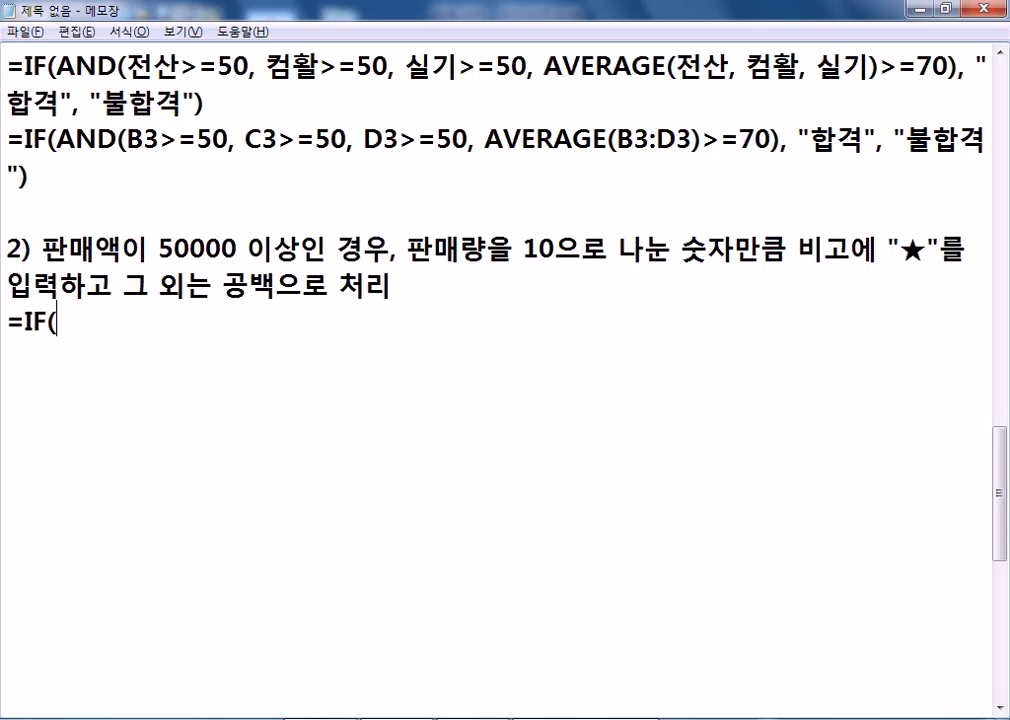
type("VKSAO")
key("BackSpace")
key("BackSpace")
key("BackSpace")
key("BackSpace")
key("BackSpace")
type("판")
type("매액>-")
key("BackSpace")
type("=50000, ")
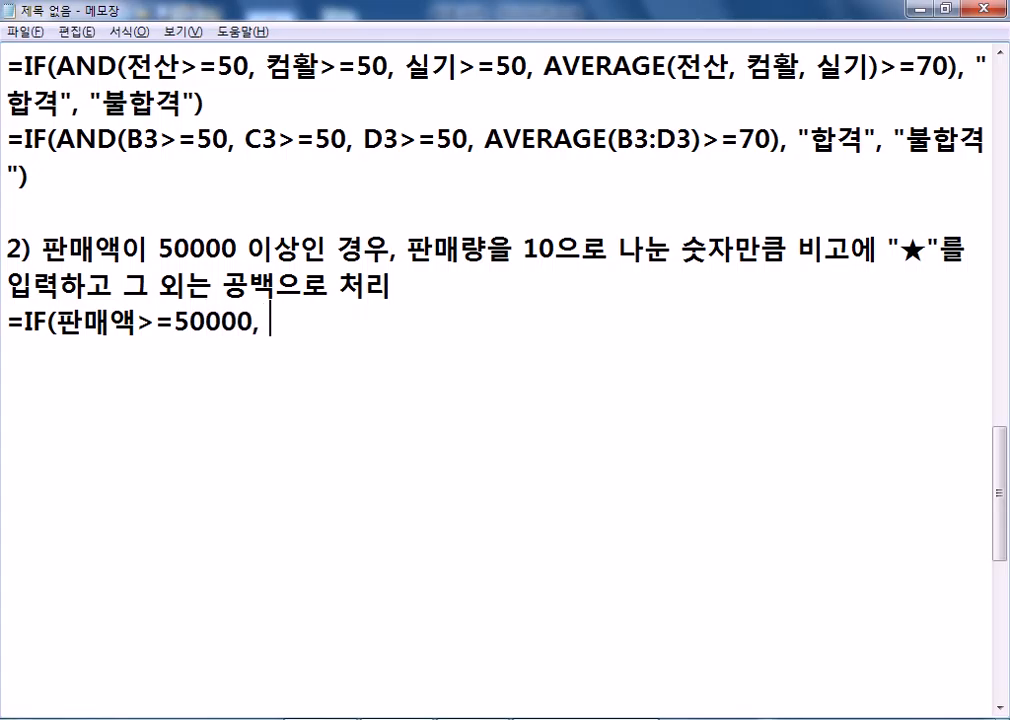
type("REPT(\"ㅁ")
key("Hangul_Hanja")
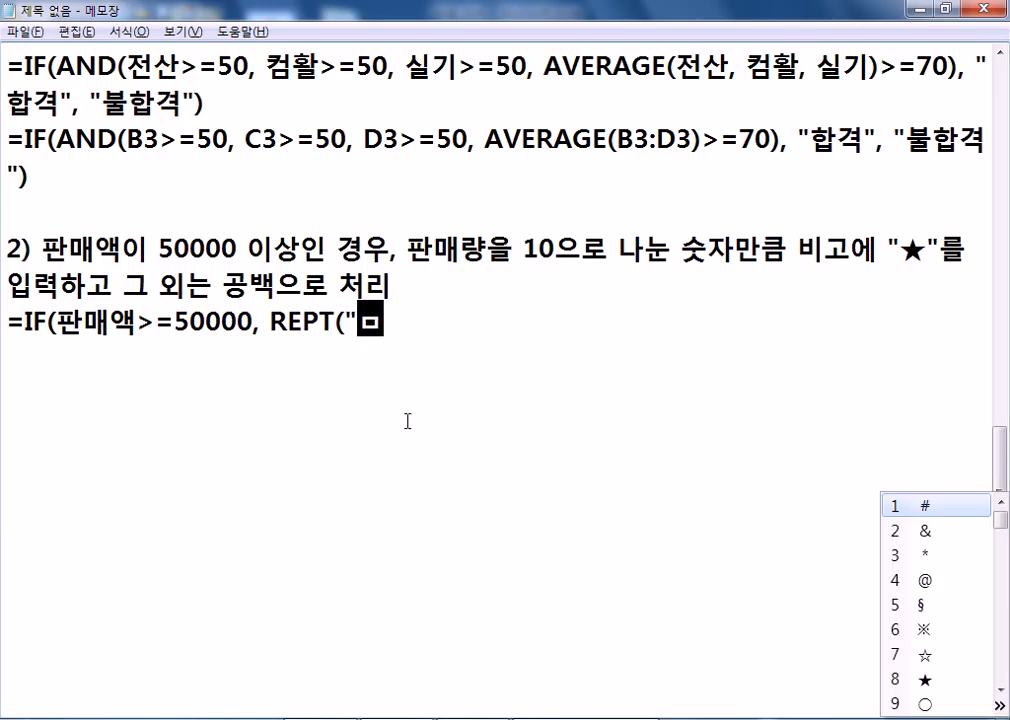
type("8")
type("\", ")
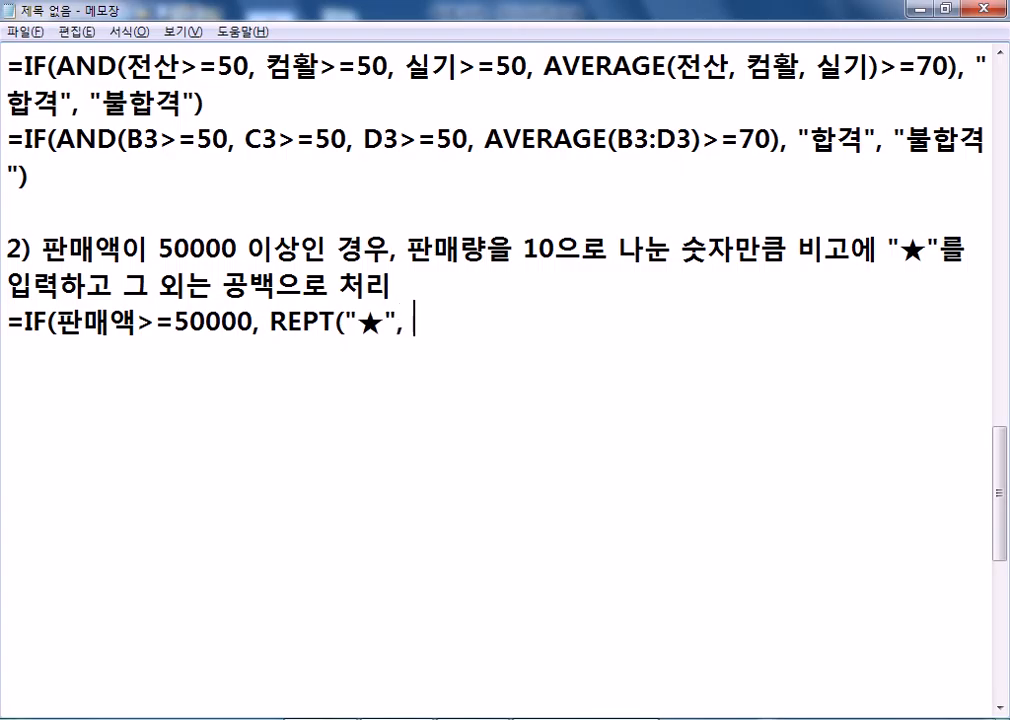
type("판매량/10), \"\")")
key("Return")
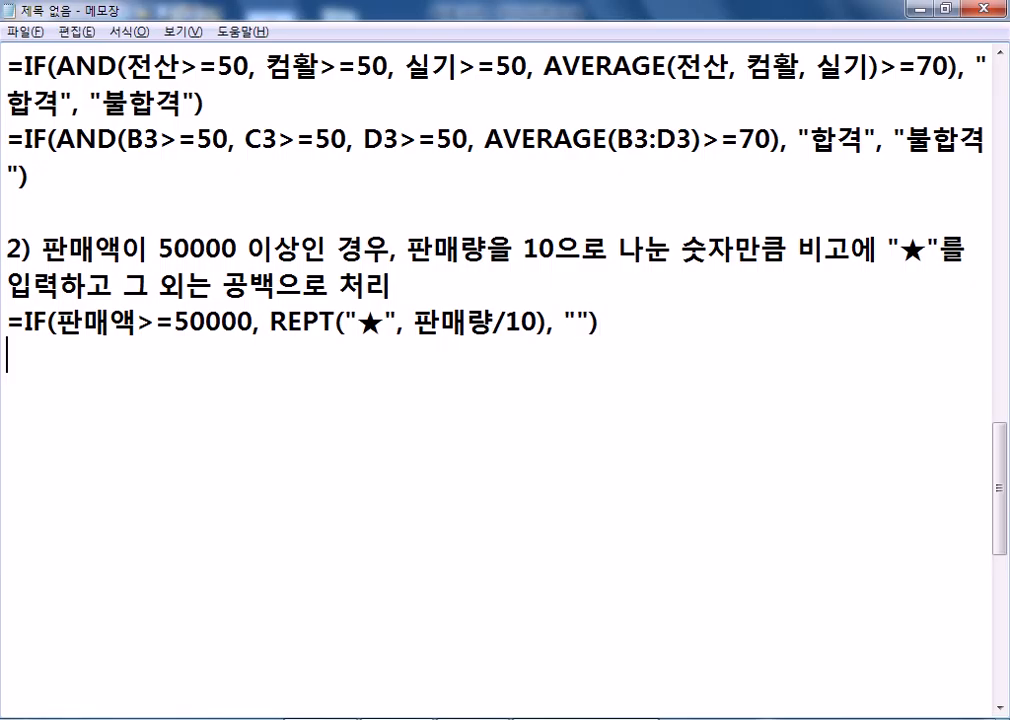
Duplicate the formula line so the copy can be rewritten with cell references
key("Up")
key("shift+Down")
key("ctrl+c")
key("ctrl+v")
key("ctrl+v")
key("Up")
key("Right")
key("Right")
key("Right")
key("Right")
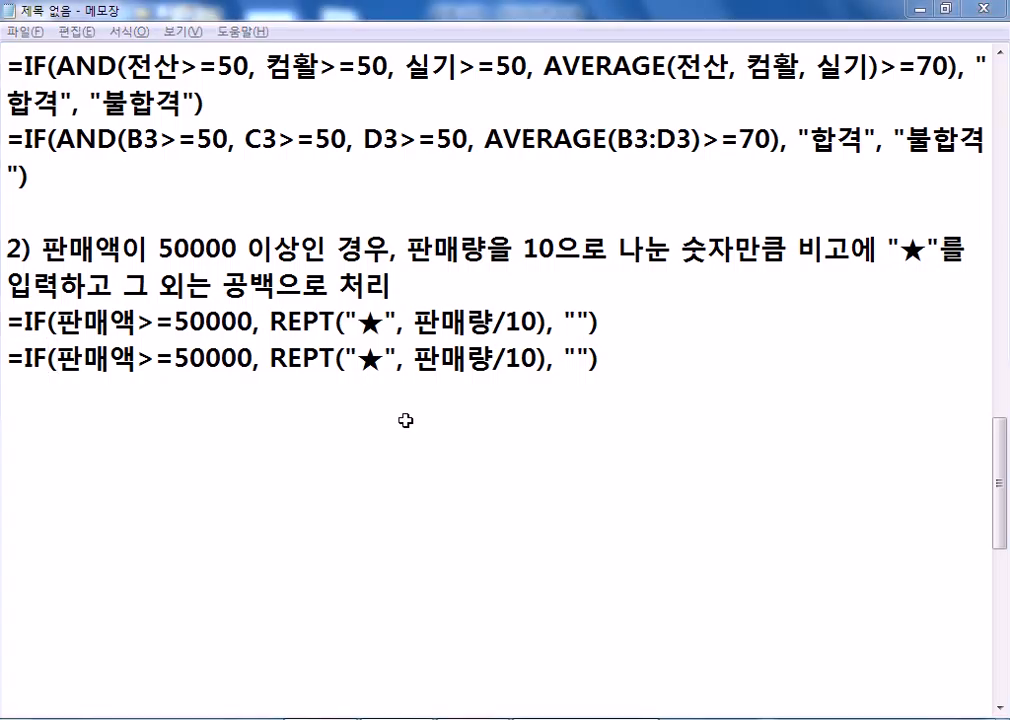
key("alt+Tab")
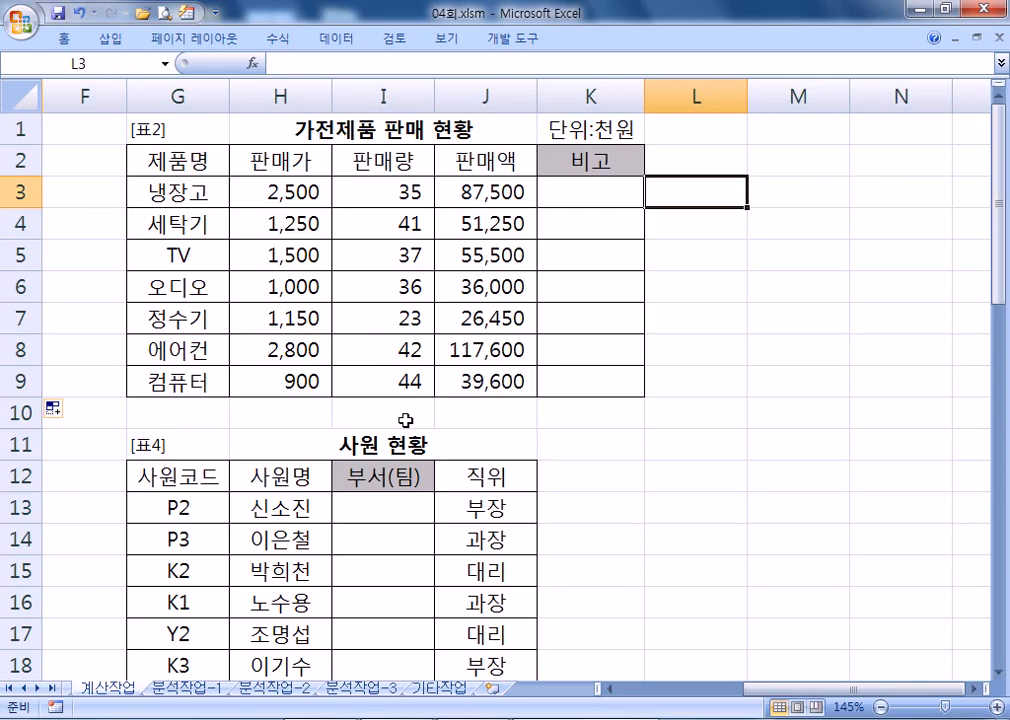
In the copied line, replace 판매액 with J3 and 판매량 with I3, checking columns in Excel
key("alt+Tab")
type("J3")
key("Delete")
key("Delete")
key("Delete")
key("Right")
key("Right")
key("Right")
key("Right")
key("Right")
key("Right")
key("Right")
key("Right")
key("Right")
key("Right")
key("Right")
key("Right")
key("Right")
key("Right")
key("Right")
key("Right")
key("Right")
key("Right")
key("Right")
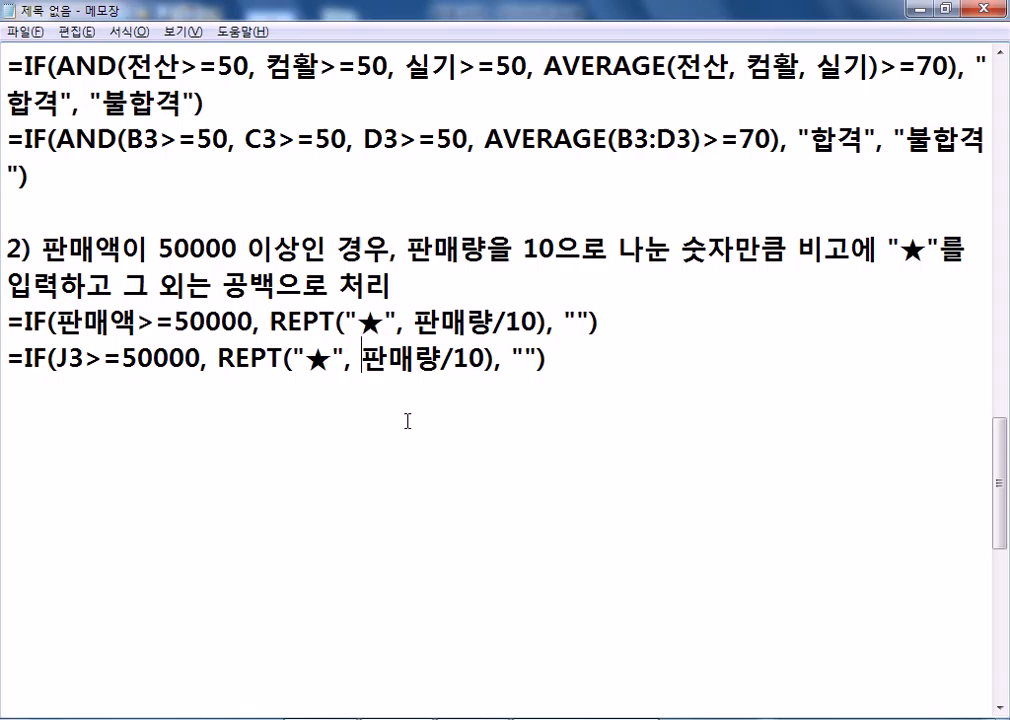
key("alt+Tab")
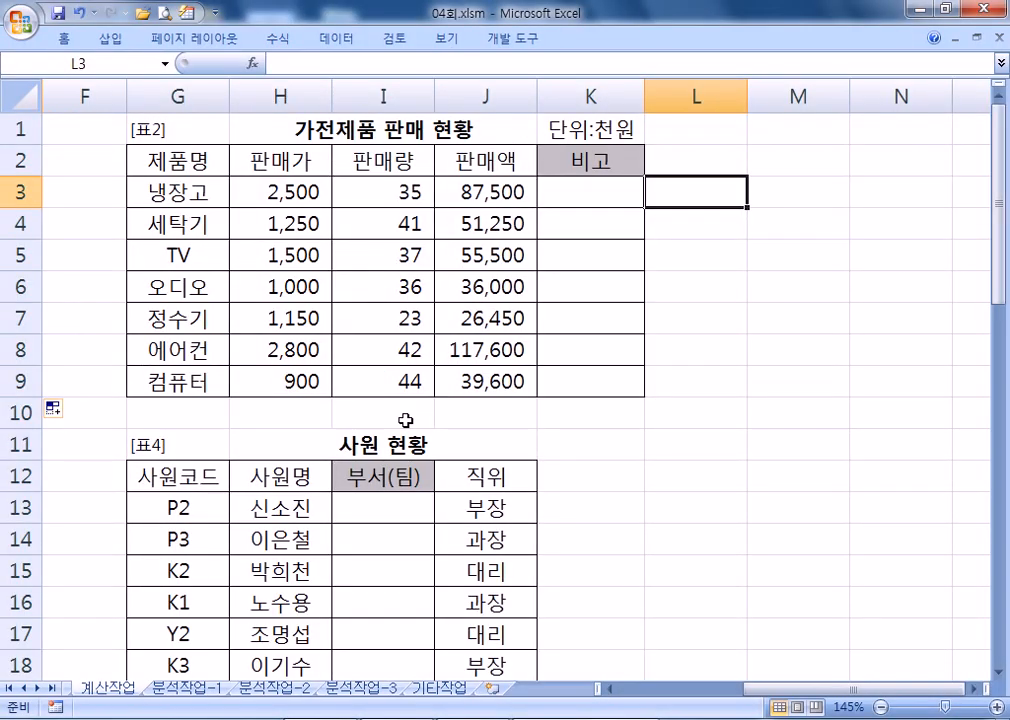
key("alt+Tab")
type("I3")
key("Delete")
key("Delete")
key("Delete")
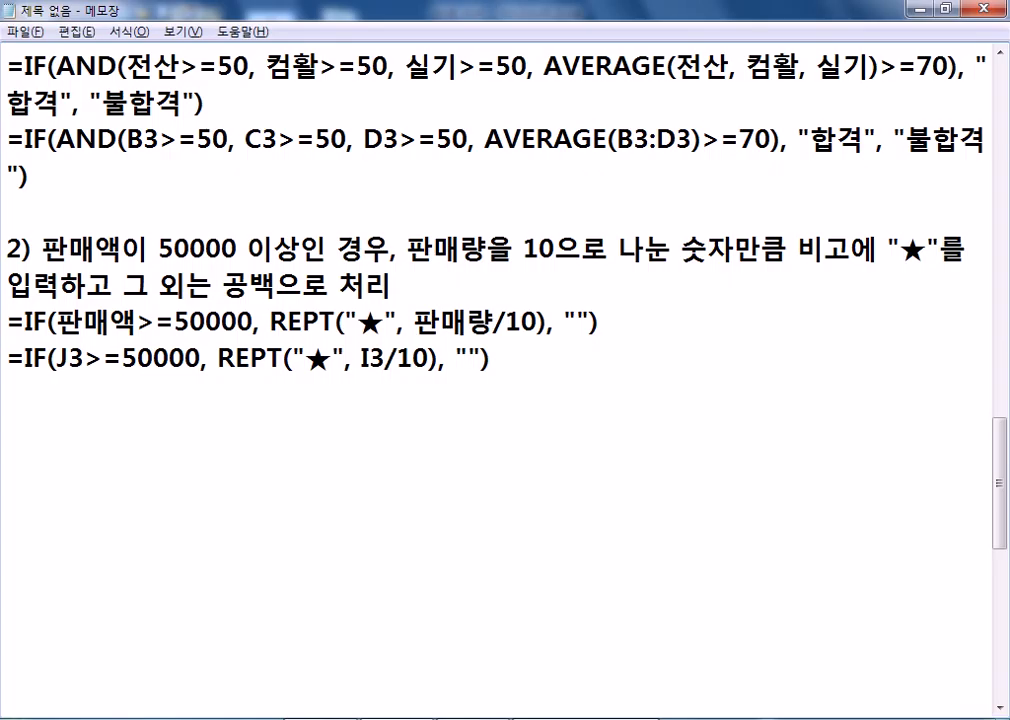
key("alt+Tab")
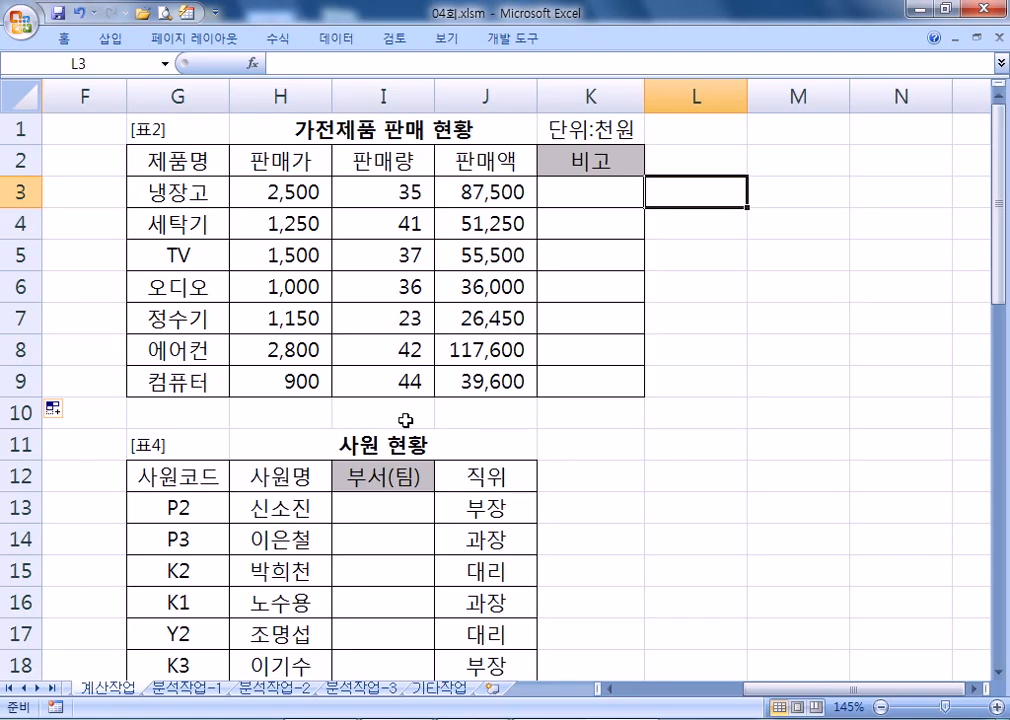
Paste the =IF(J3>=50000, REPT("★", I3/10), "") formula into K3 and fill it down to K9
key("alt+Tab")
key("Home")
key("shift+End")
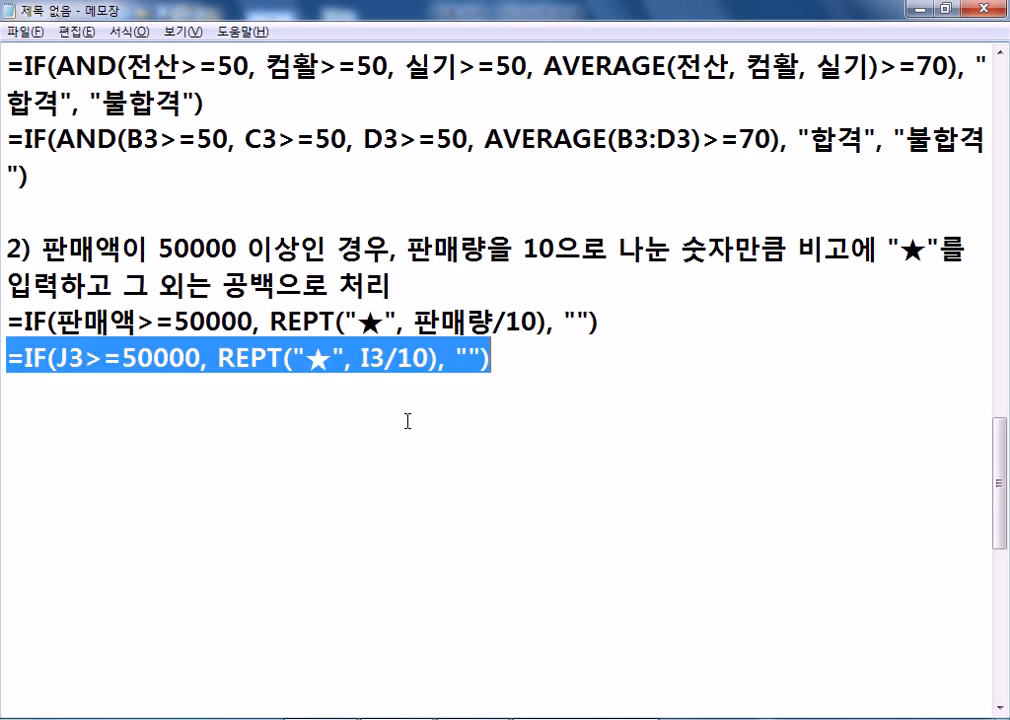
key("ctrl+c")
key("alt+Tab")
key("Left")
key("F2")
key("ctrl+v")
key("Return")
key("Up")
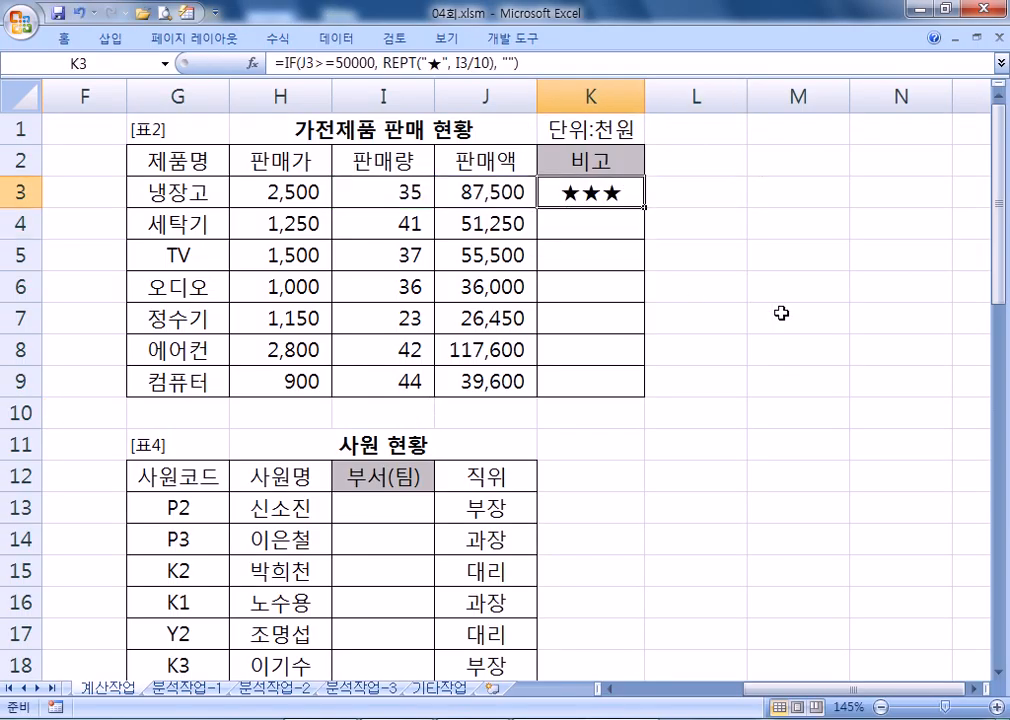
left_click_drag(645, 210, 647, 395)
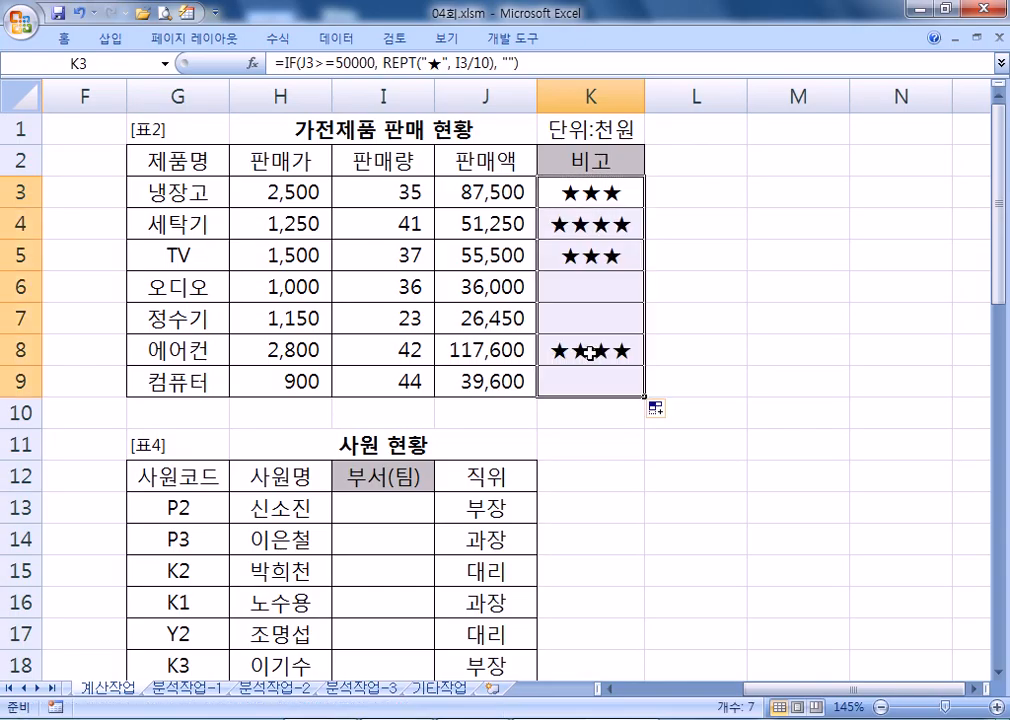
Check the copied formula in K4 and the blank K6 against 오디오's J6 sales amount
left_click(590, 226)
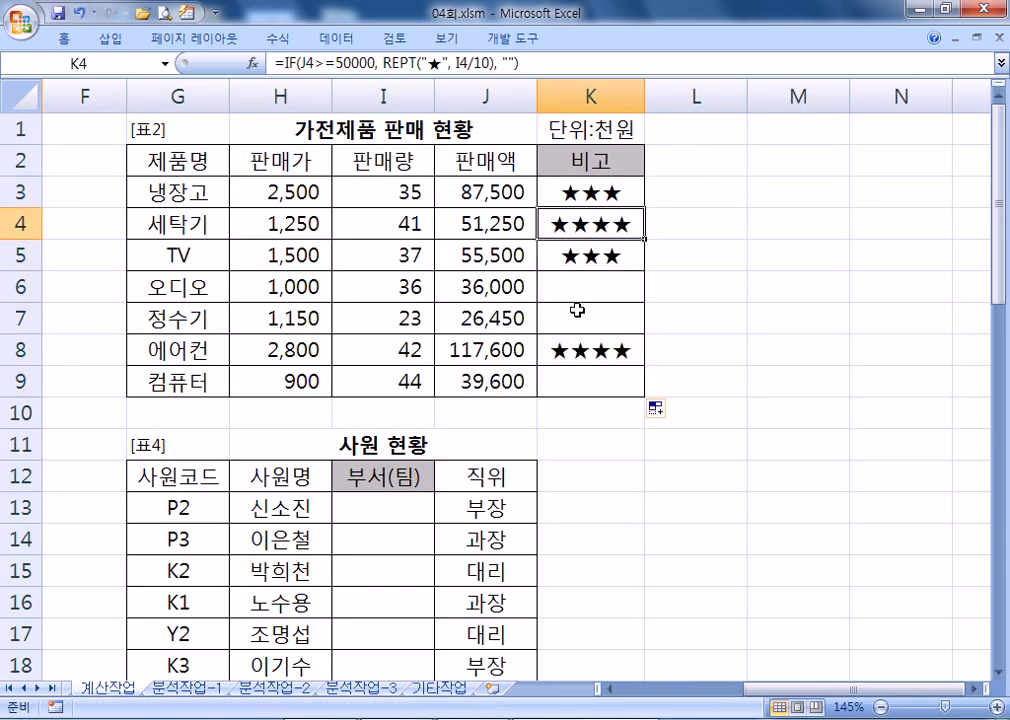
left_click(578, 295)
left_click(496, 291)
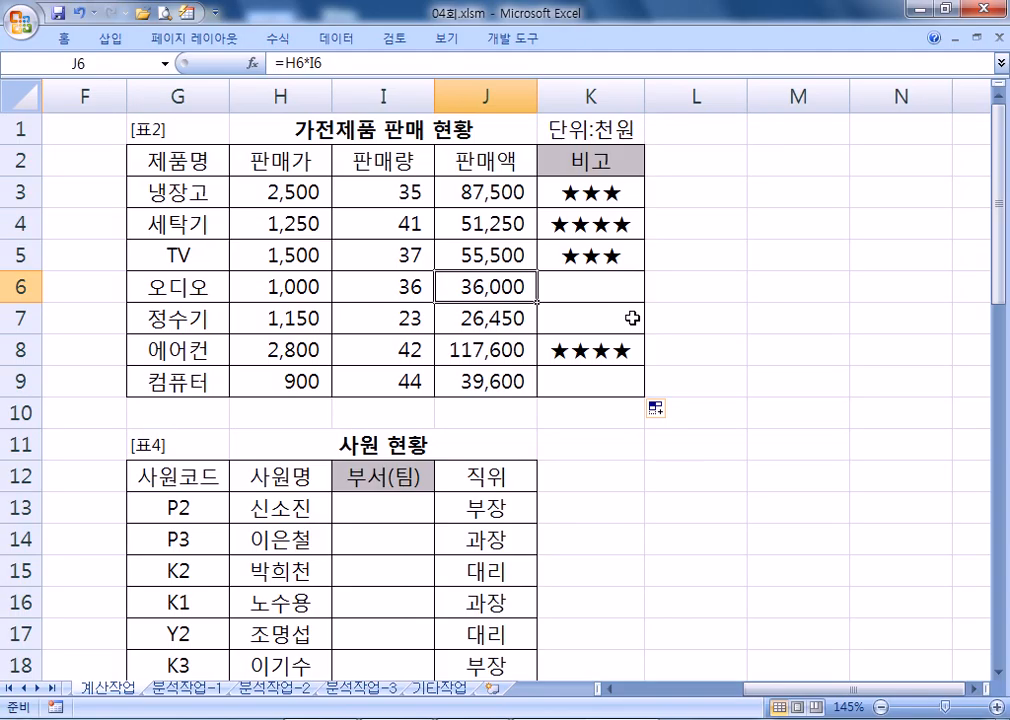
key("Up")
key("Up")
key("Up")
key("Right")
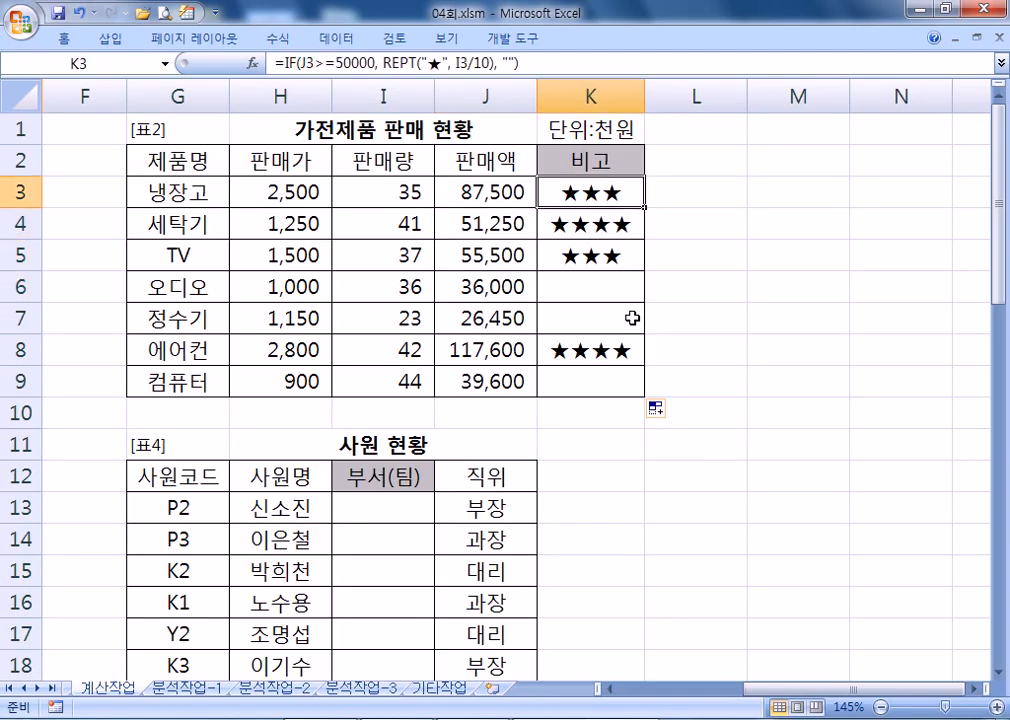
Start note item 3) on a new line in Notepad
key("alt+Tab")
key("Right")
key("Return")
type("3")
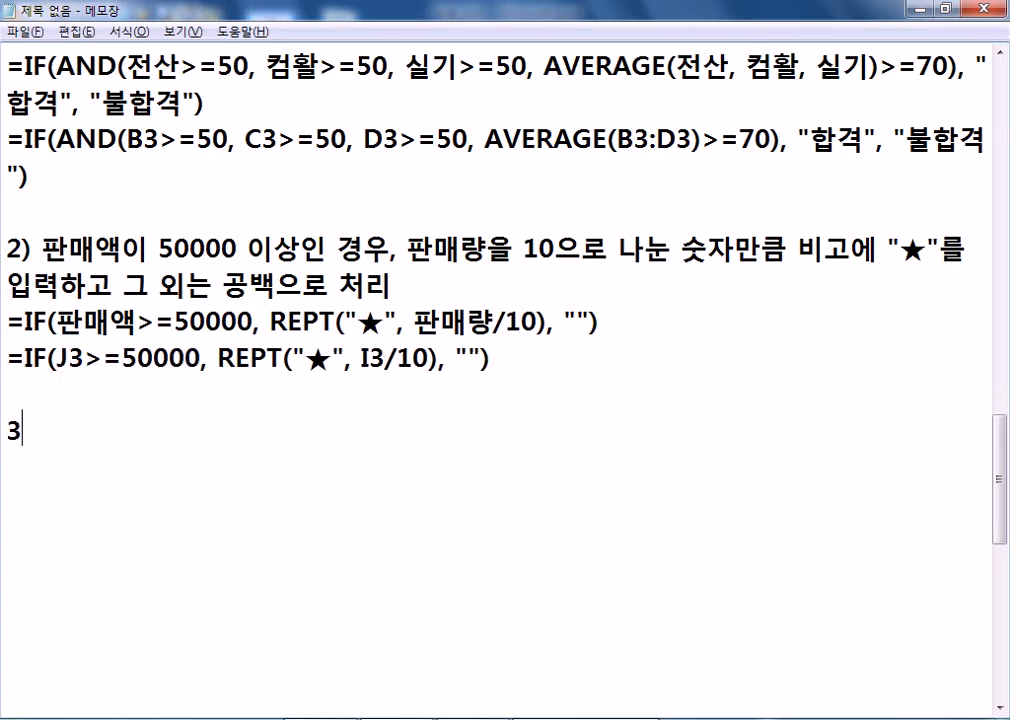
type(")")
Return to the 04회.xlsm workbook in Excel
key("alt+Tab")
Bring the 7월 휴가자 현황 table into view and select the first 출근일 cell, E13
key("Home")
key("Down")
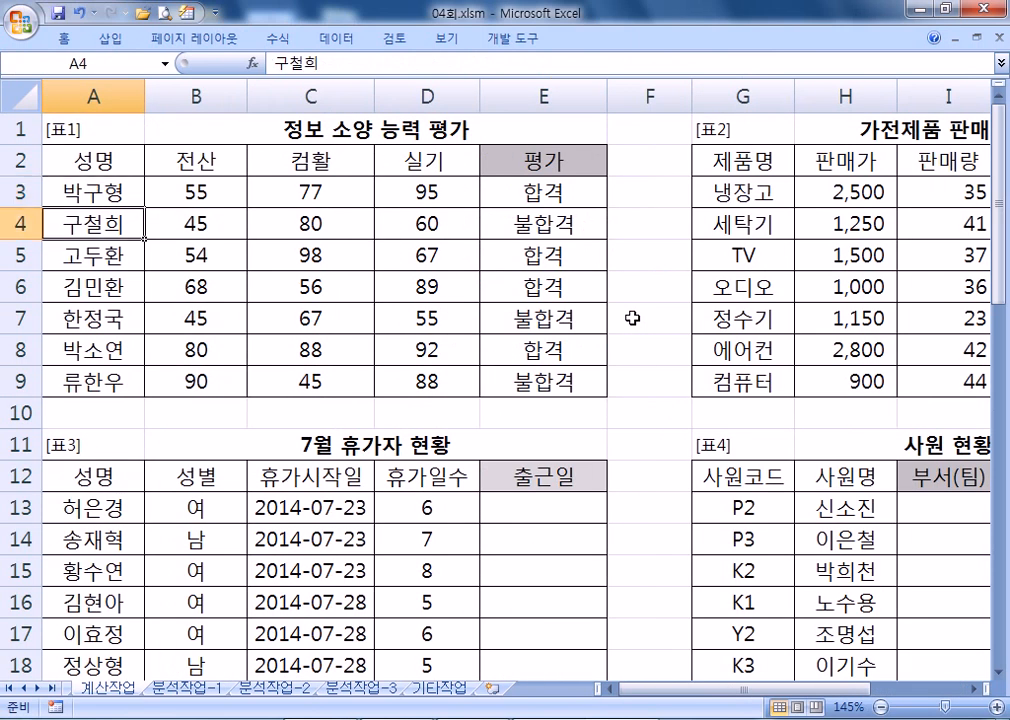
scroll(690, 280, "down", 4)
scroll(666, 272, "up", 1)
left_click(537, 220)
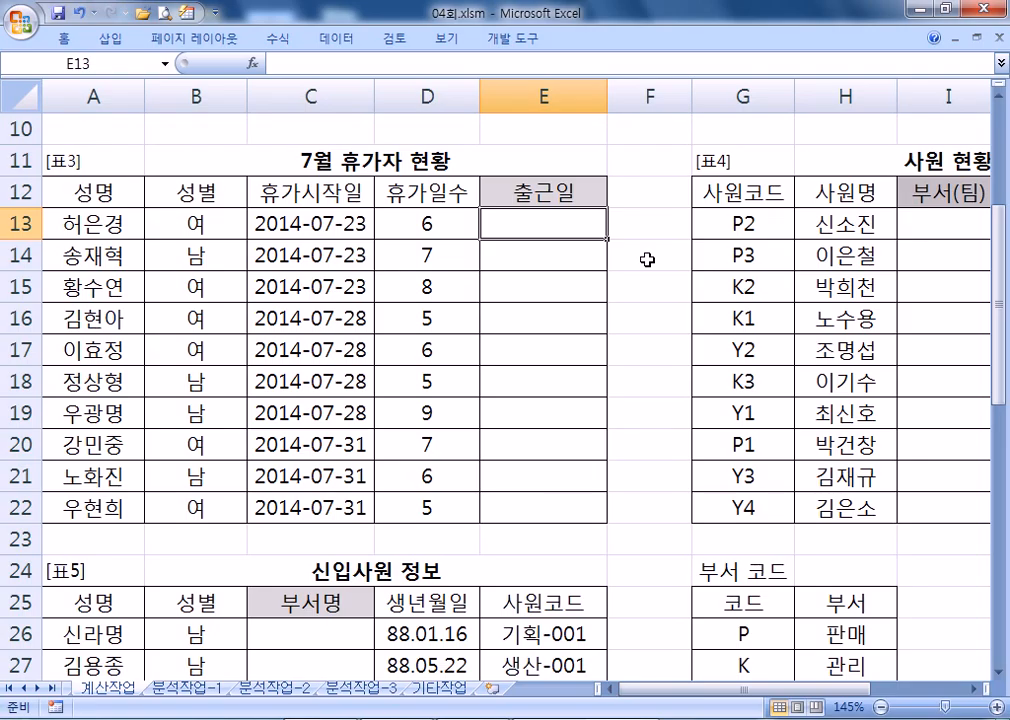
In E13, try and discard EDATE, YEAR and WEEK, then start a WORKDAY formula
type("=")
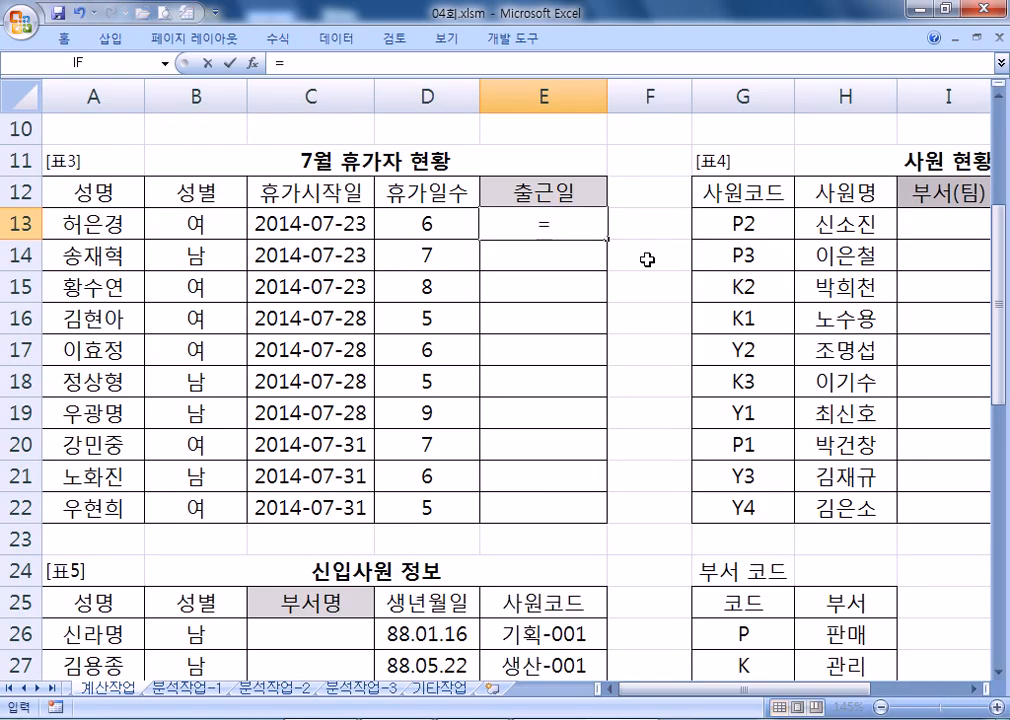
type("EDATE")
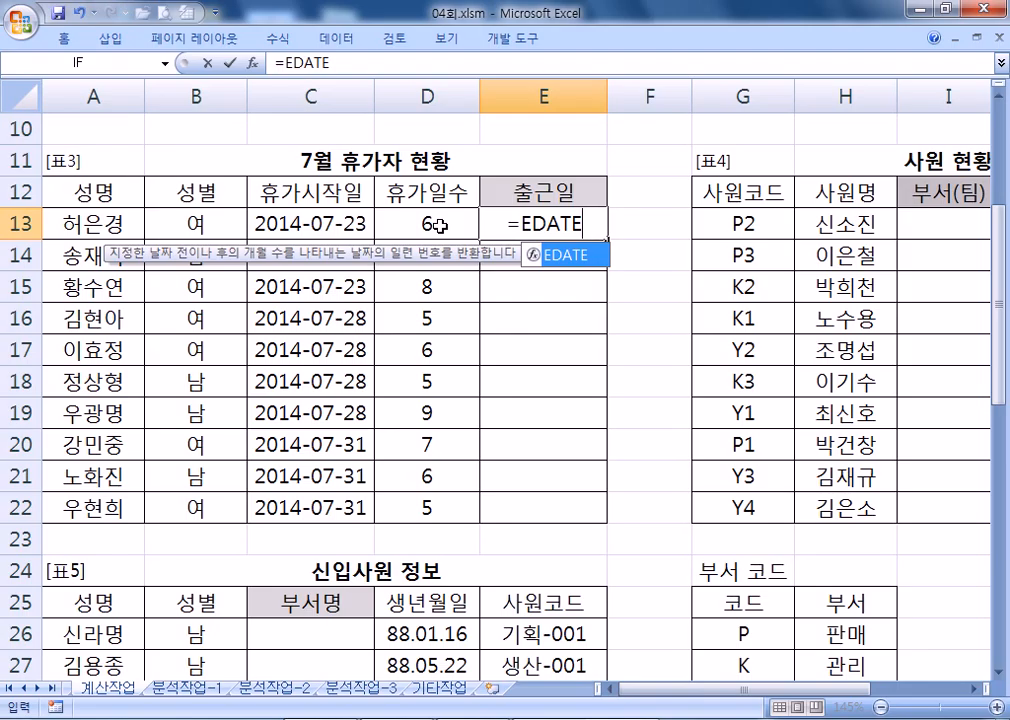
key("Escape")
key("Escape")
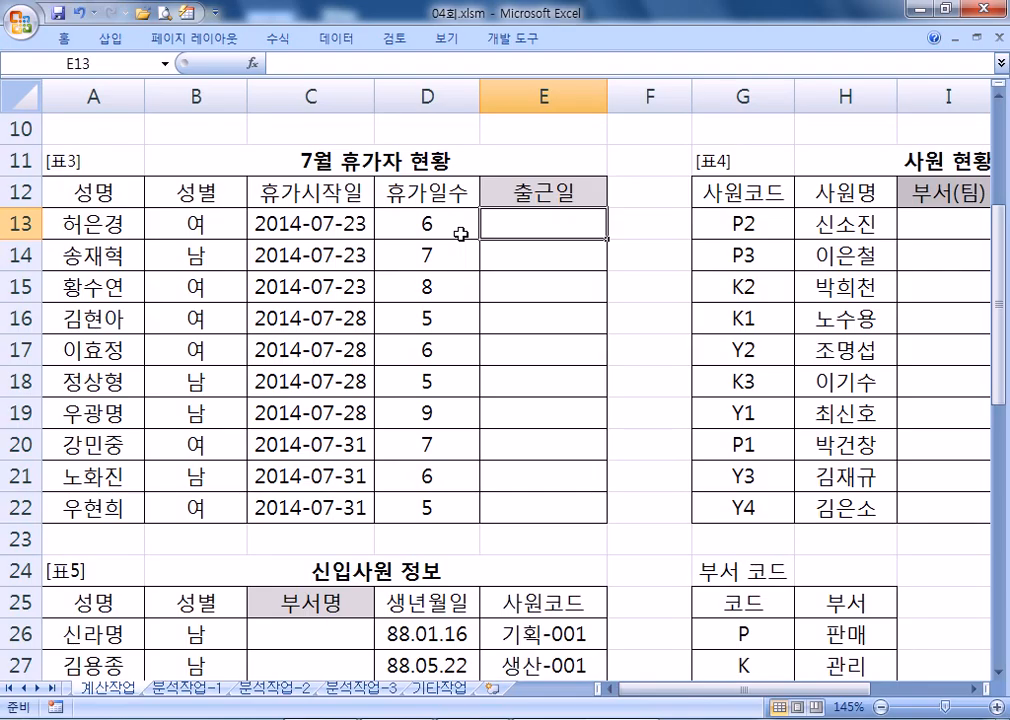
type("=YEAR")
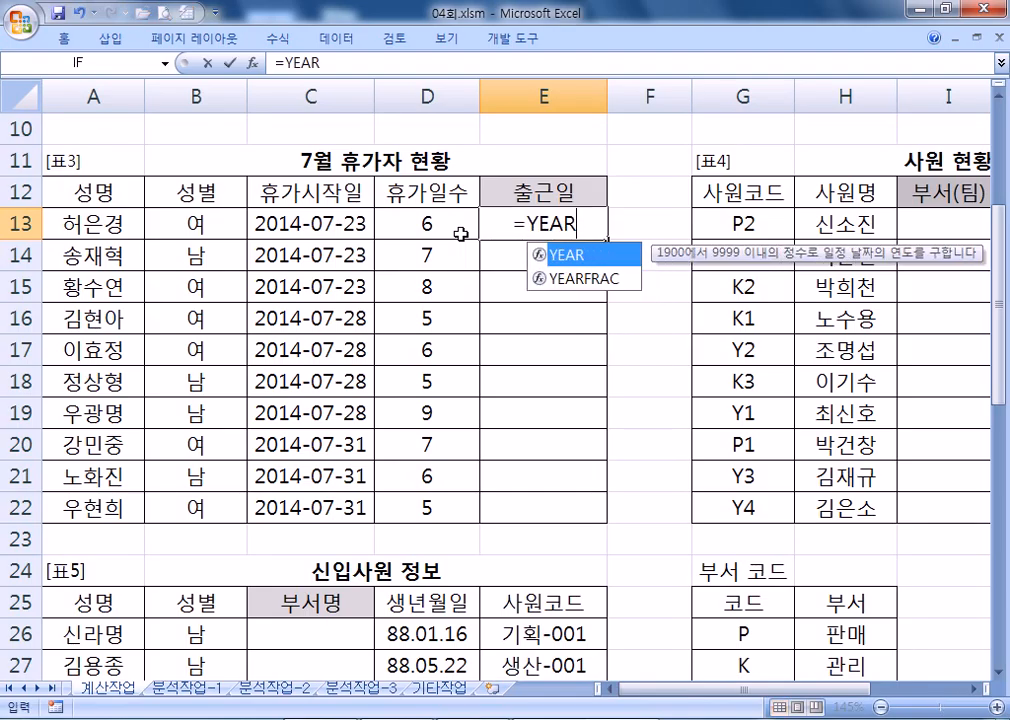
key("Down")
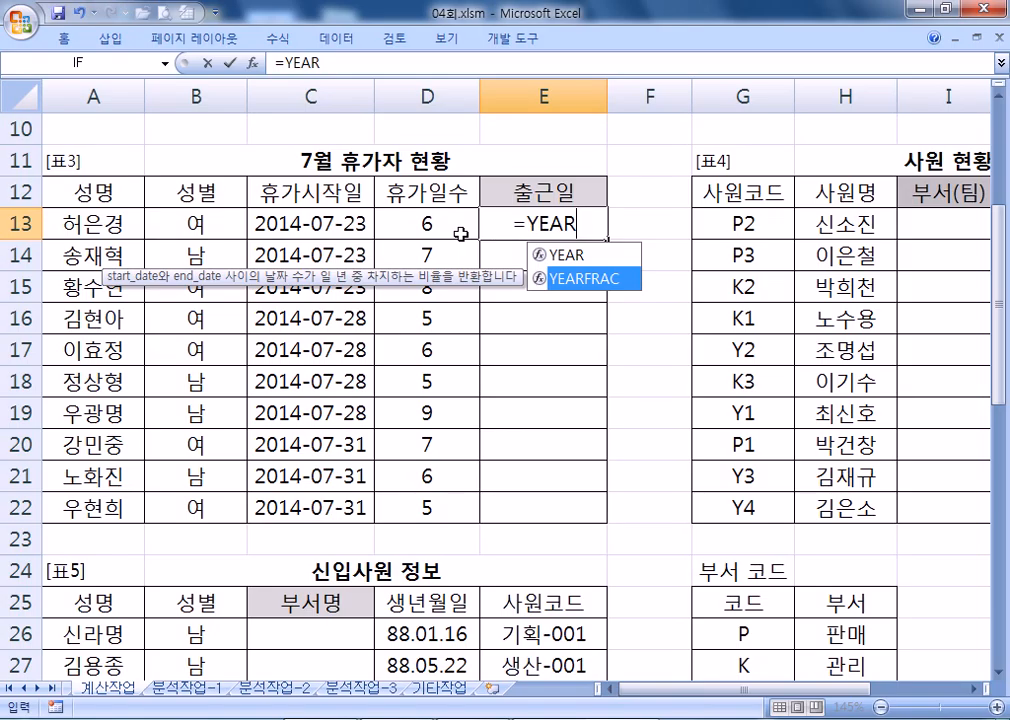
key("Escape")
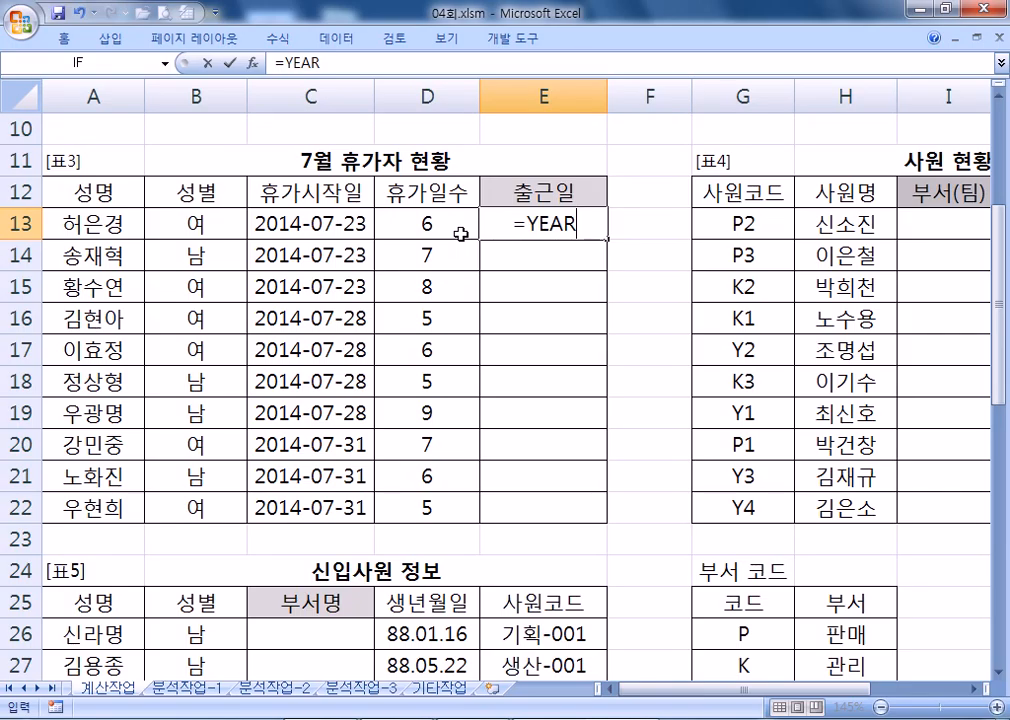
type("=")
key("Escape")
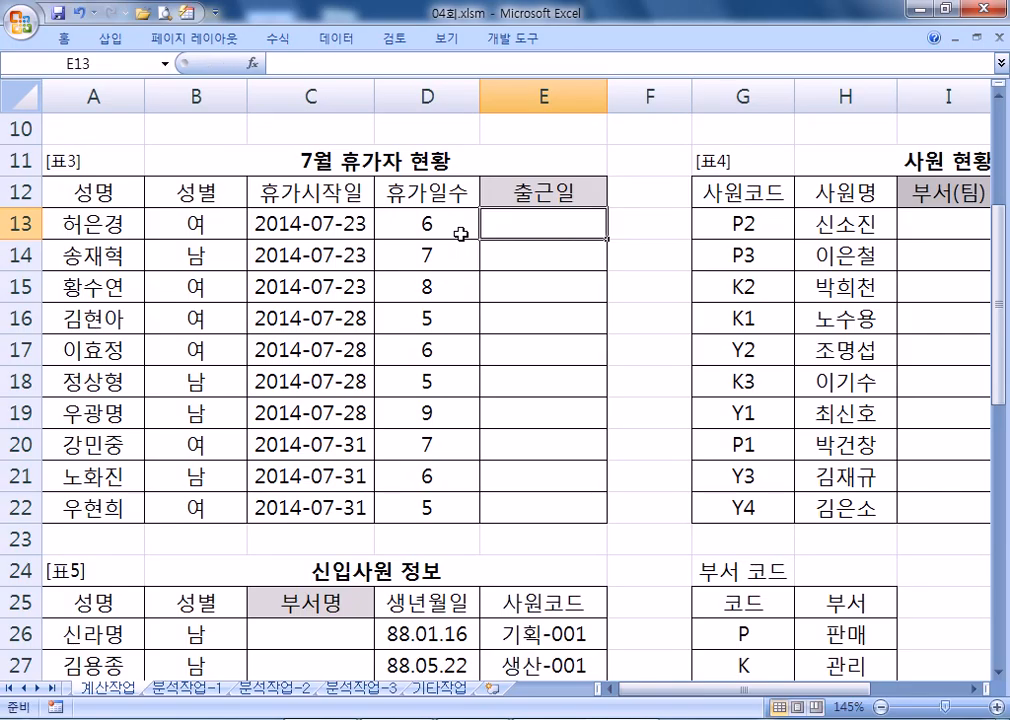
type("=WEEK")
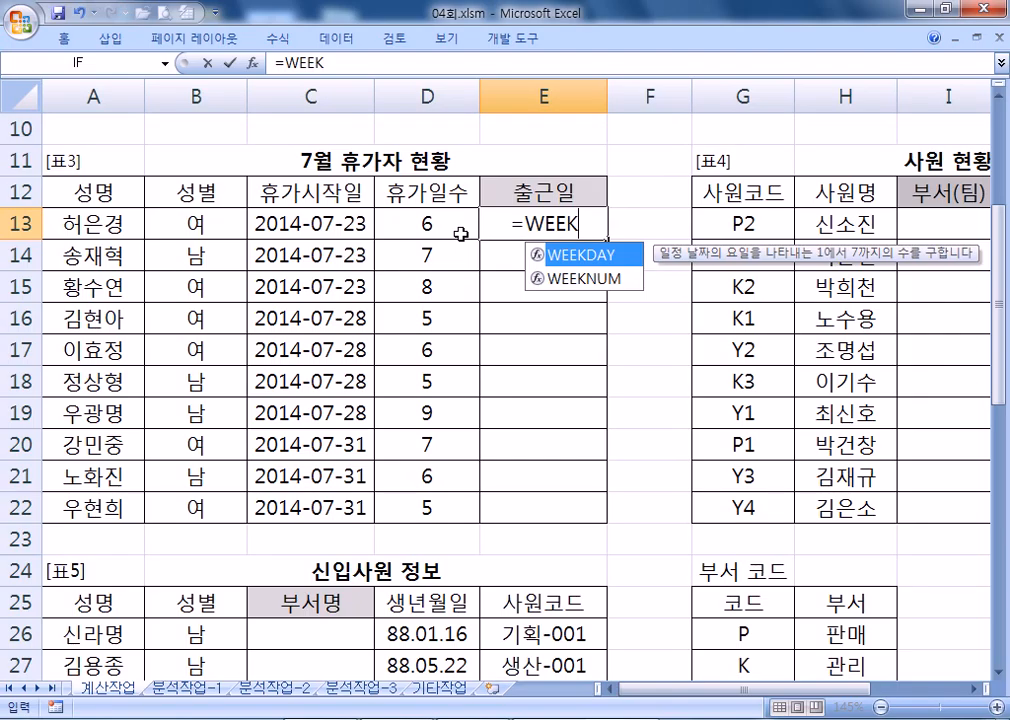
key("Escape")
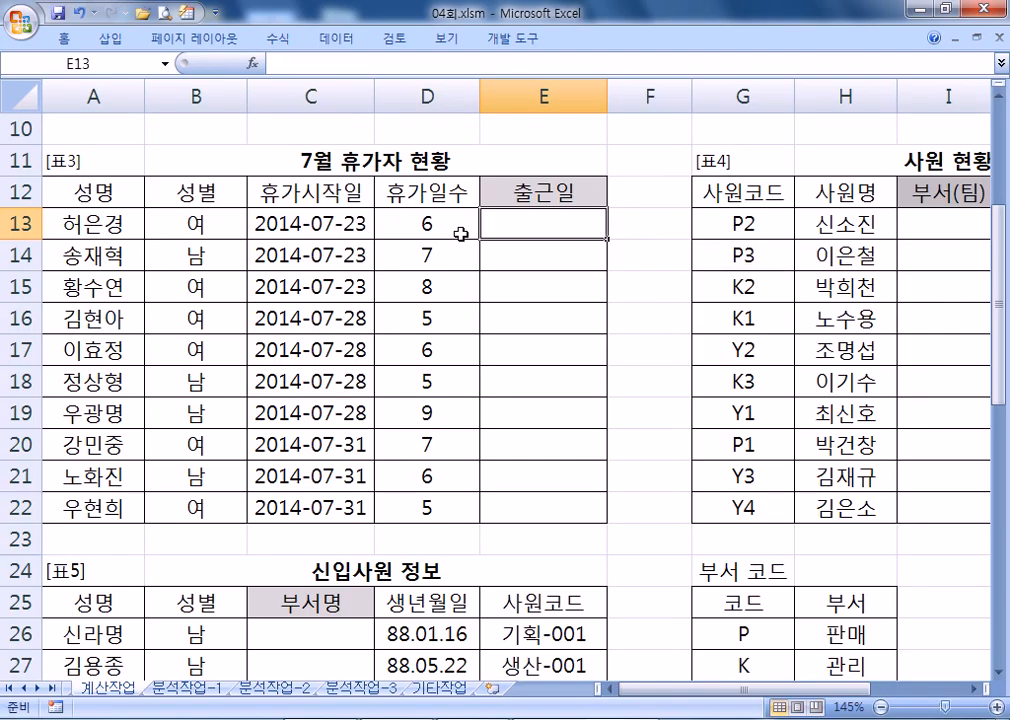
type("=WORK")
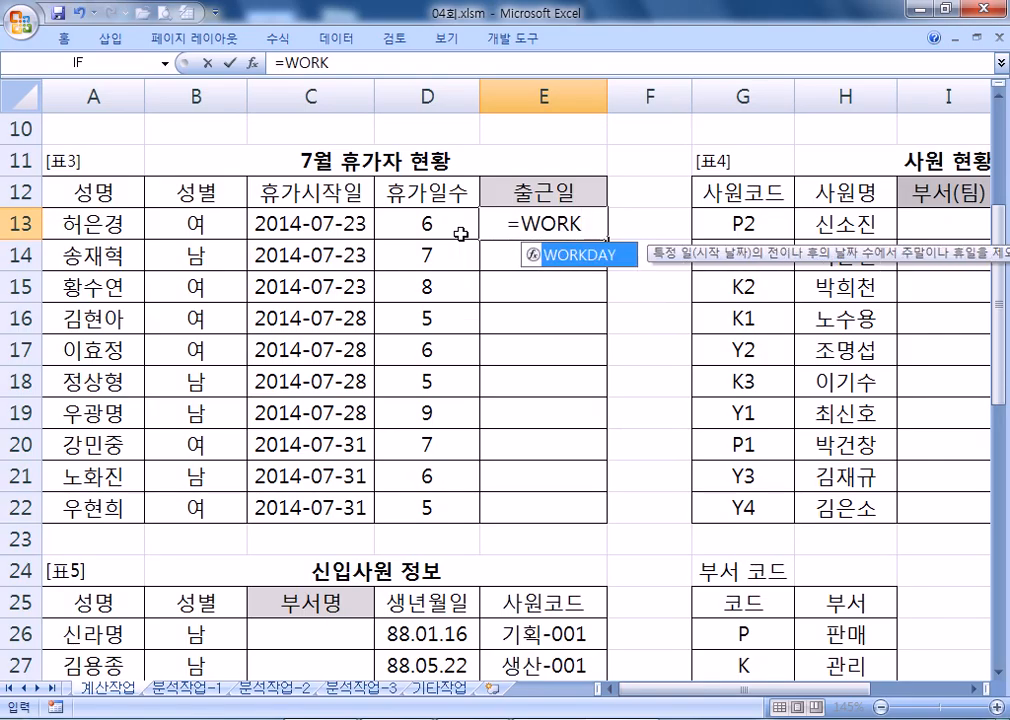
key("Tab")
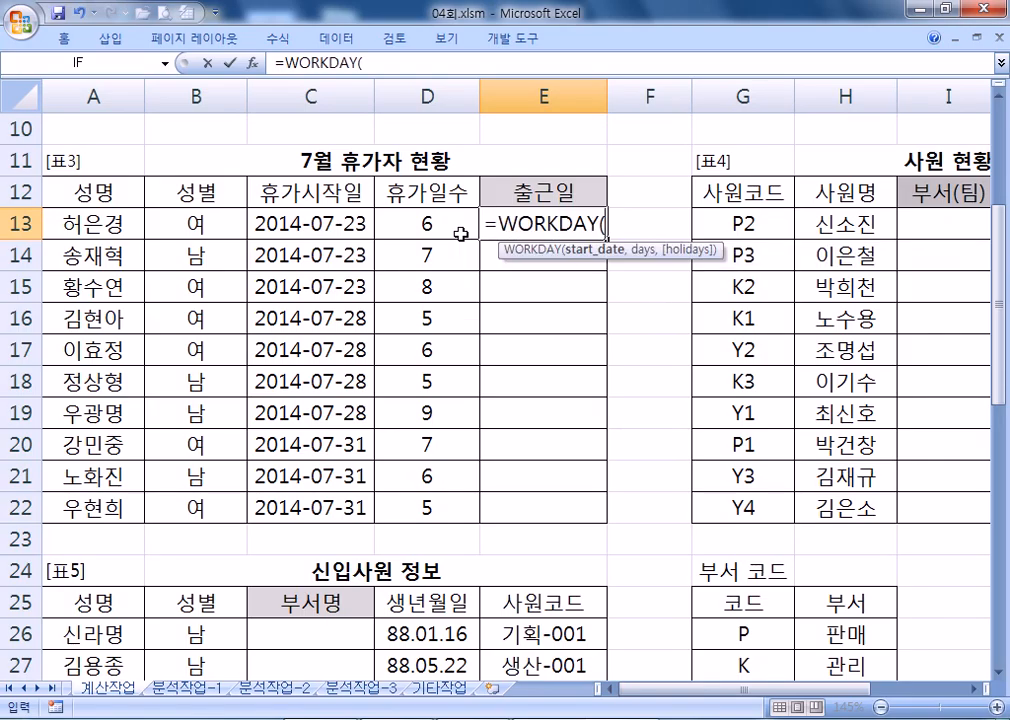
Complete E13 as =WORKDAY(C13,D13) using the vacation start date and days
left_click(318, 226)
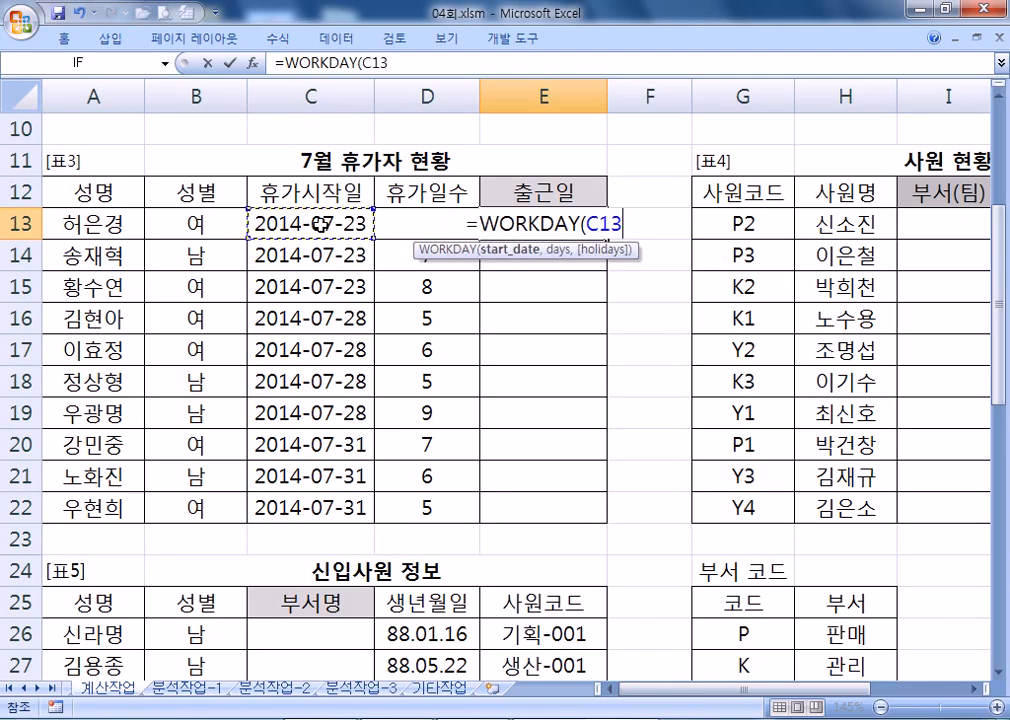
type(",")
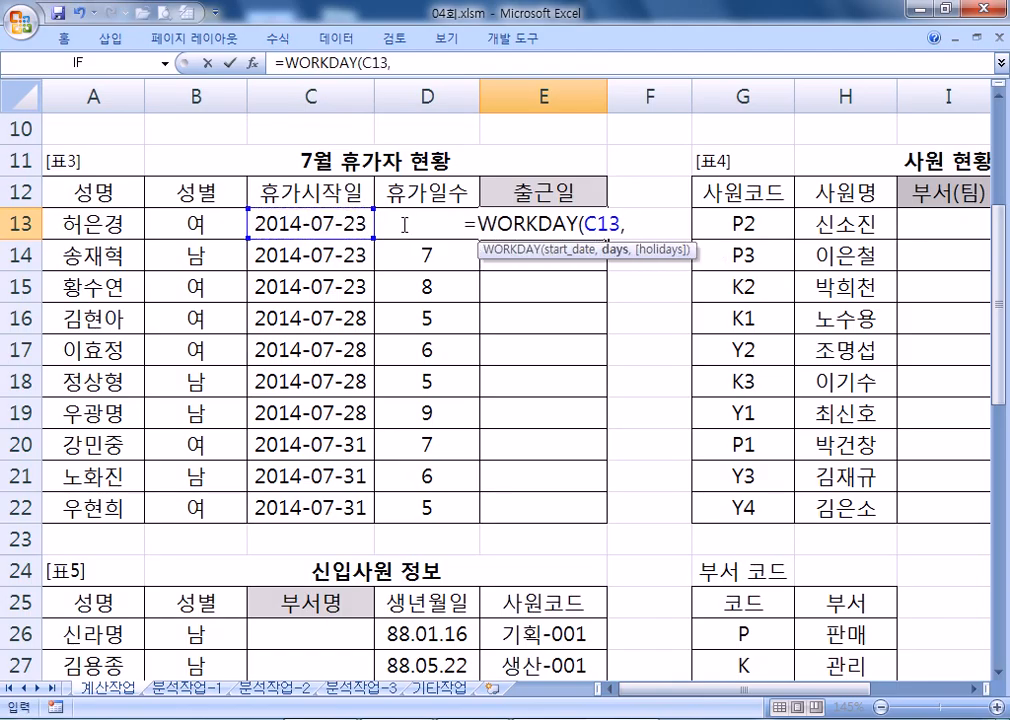
left_click(381, 226)
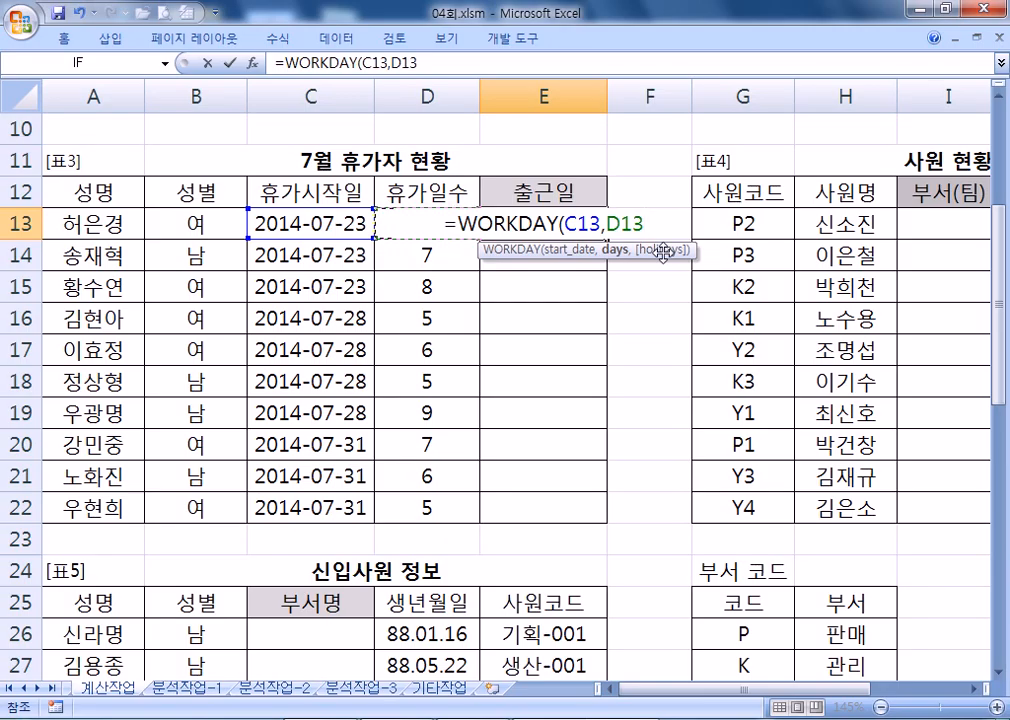
key("Return")
Fill the WORKDAY formula down to E22 and select its formula-bar text for the notes
scroll(658, 313, "up", 1)
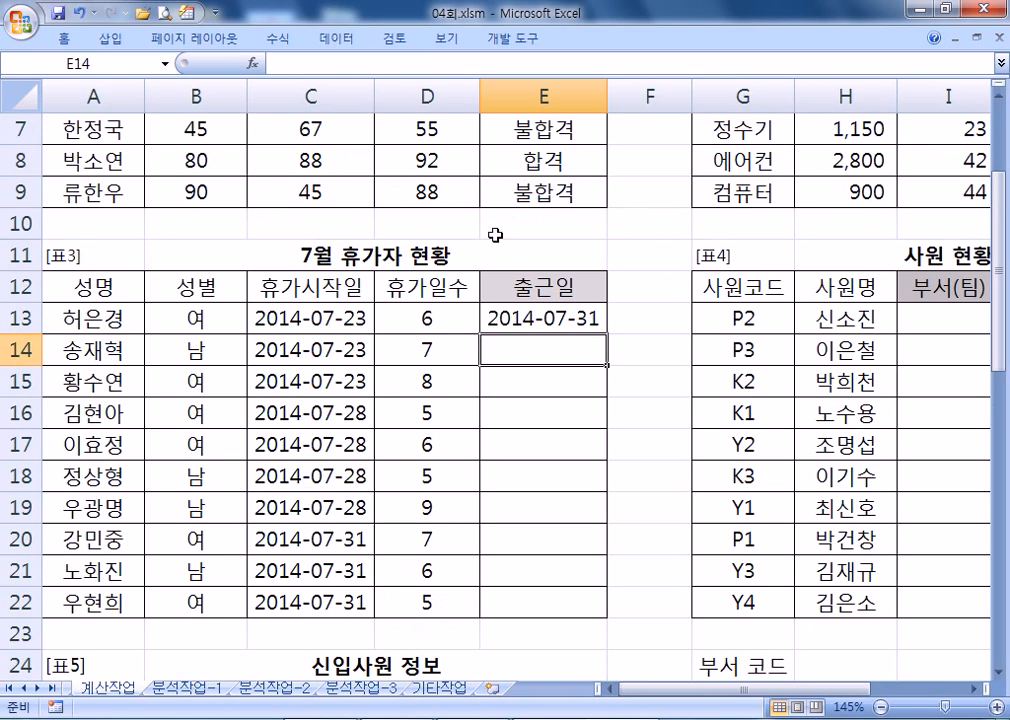
left_click(578, 320)
double_click(605, 334)
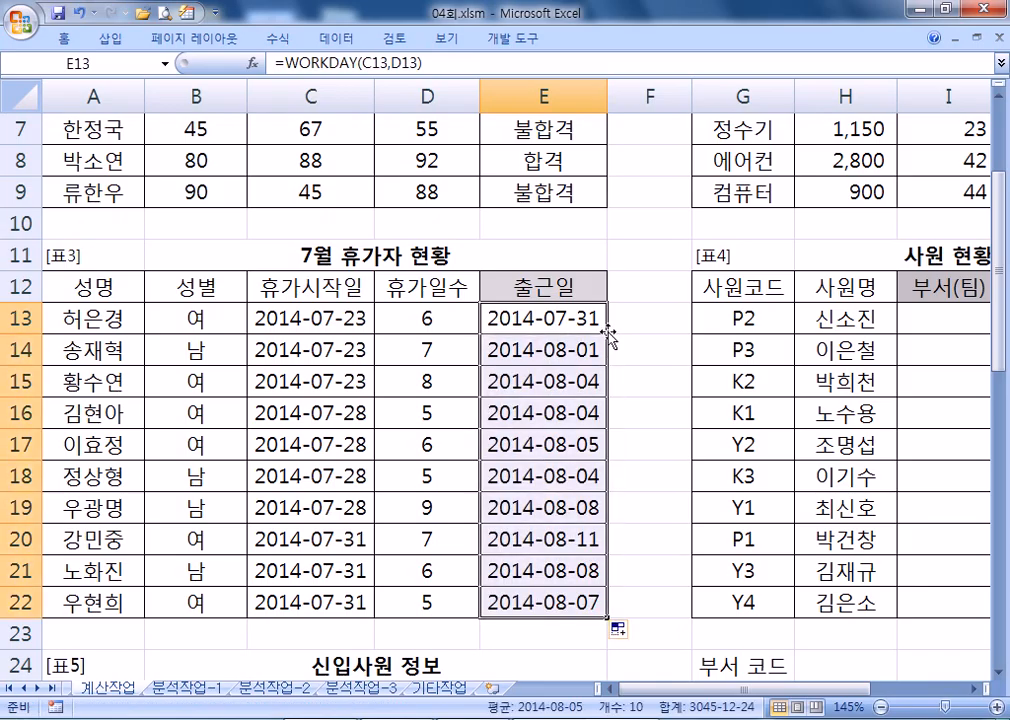
left_click(544, 318)
left_click_drag(458, 63, 274, 63)
key("ctrl+c")
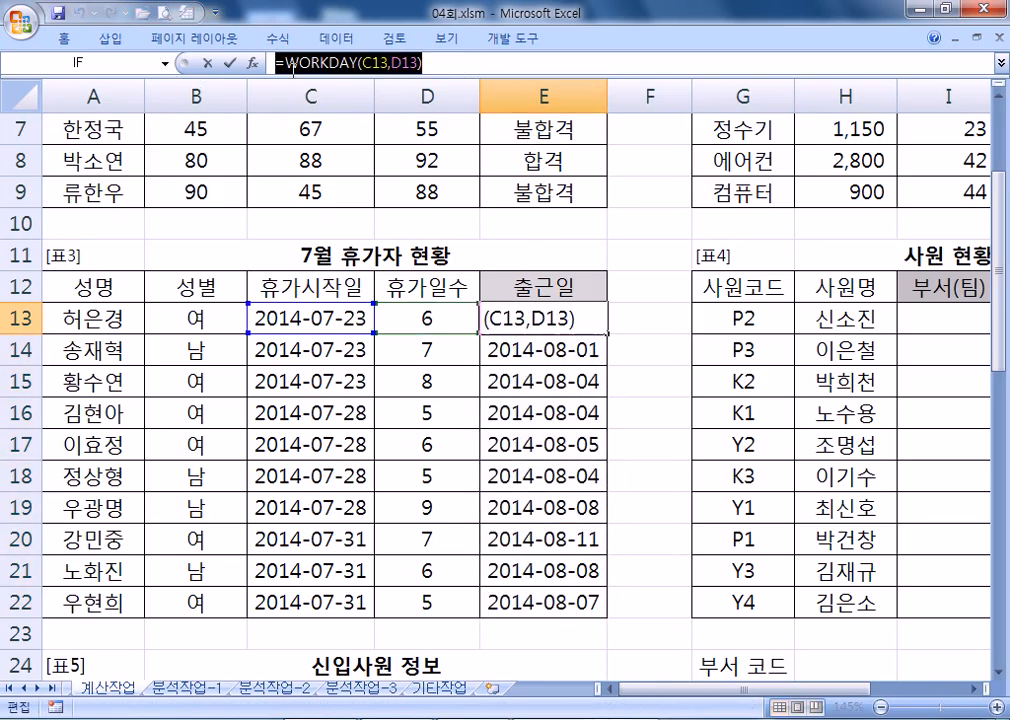
key("alt+Tab")
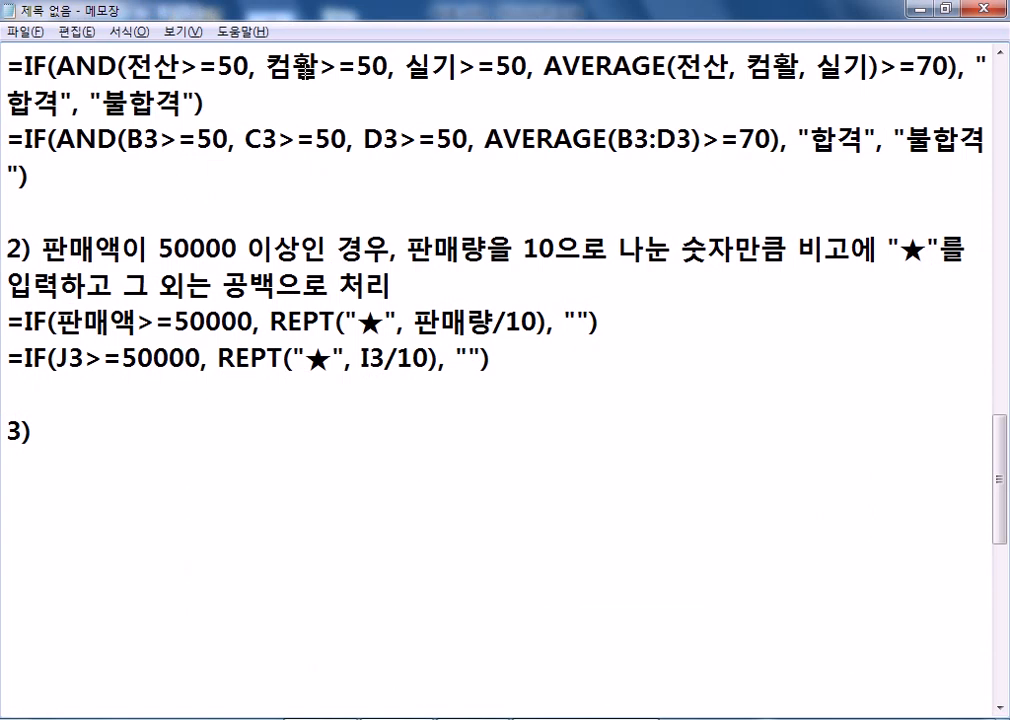
Write item 3's description: compute 출근일 using 휴가시작일 and 휴가일수
type("G")
key("BackSpace")
type("훅가시작일")
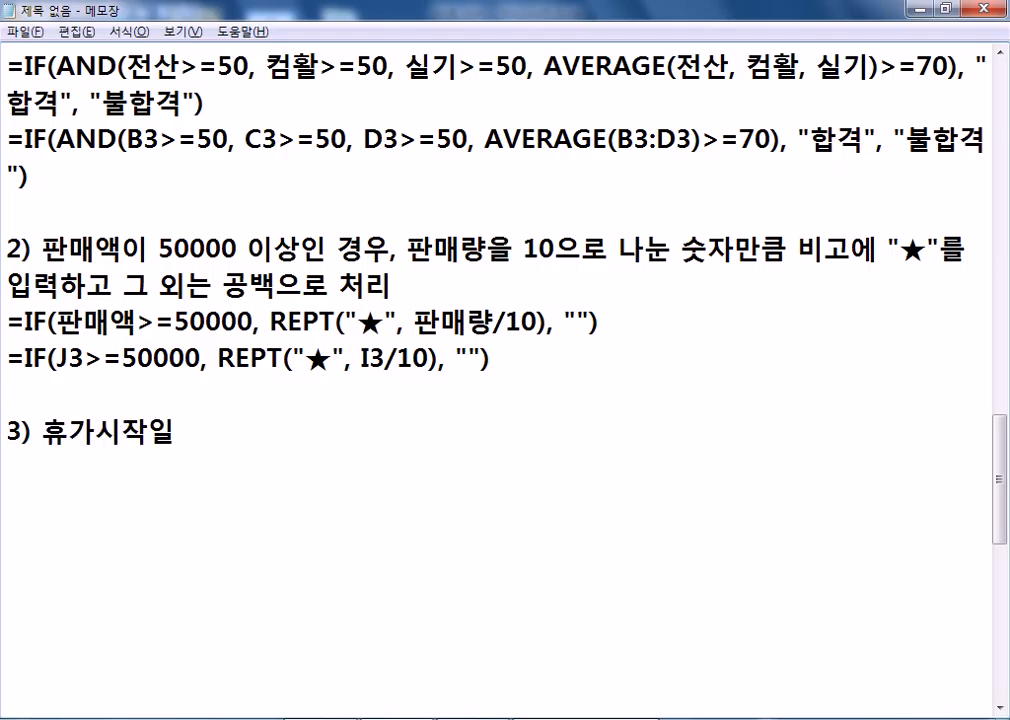
key("BackSpace")
type("과 휴가일")
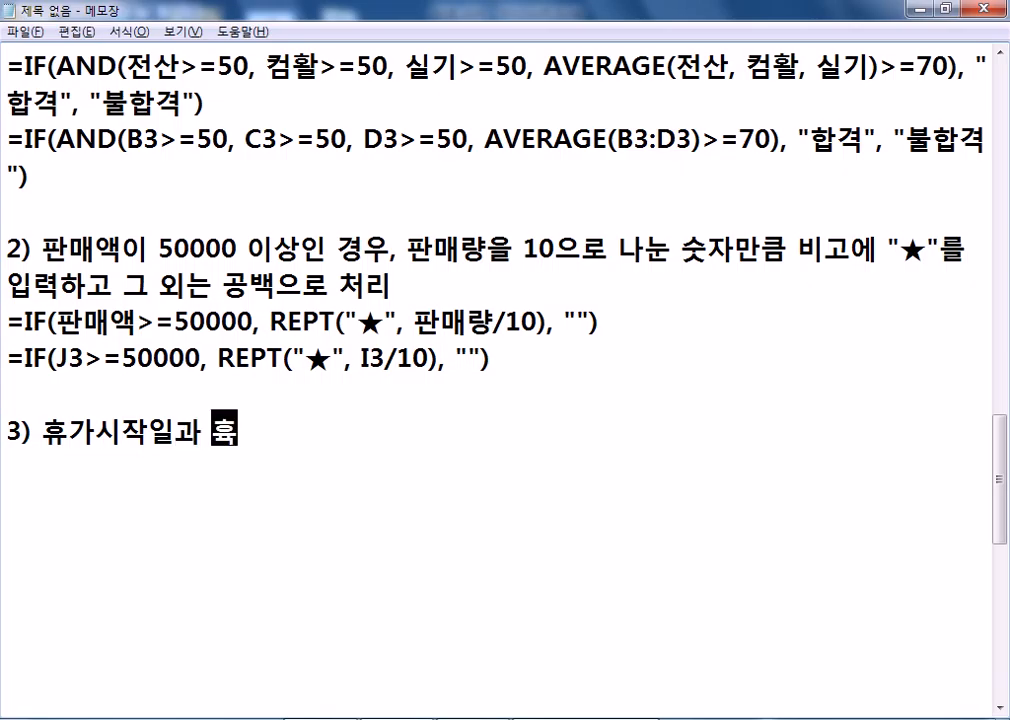
type("수를 잉")
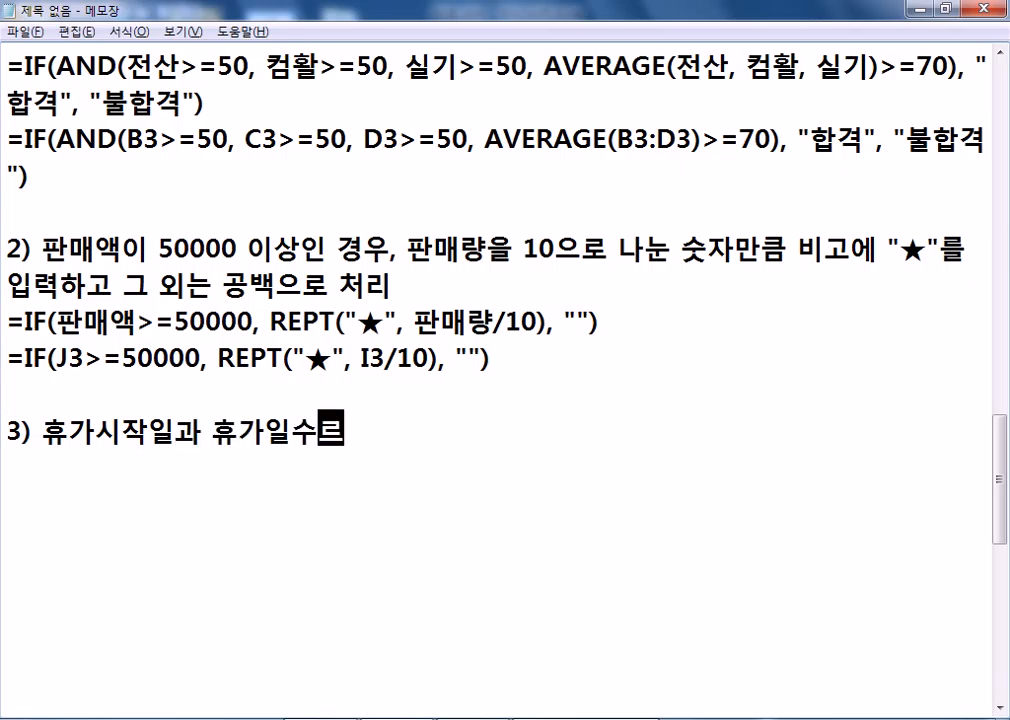
type("용하여 ")
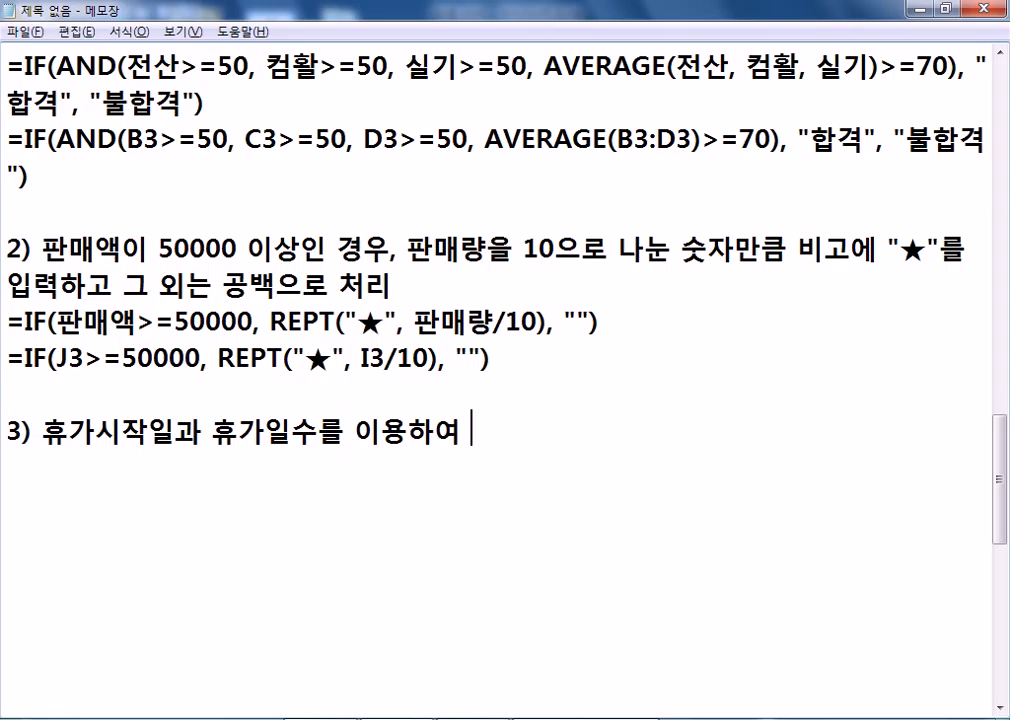
type("출근일")
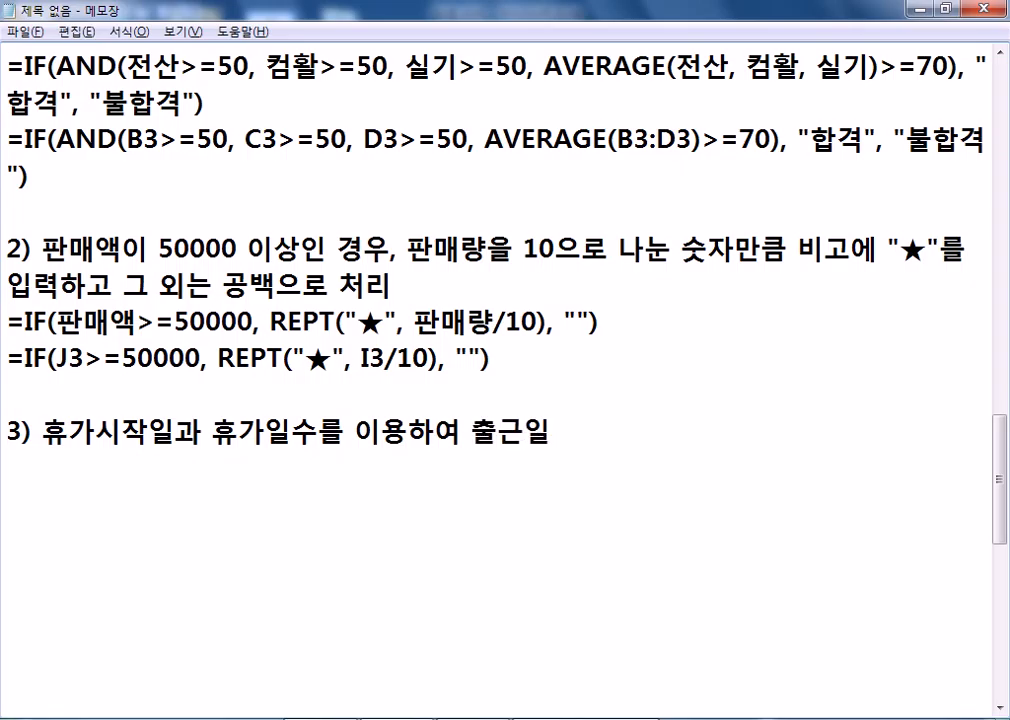
type("ㅇ을 계산")
key("Return")
Paste =WORKDAY(C13,D13) and note its arguments '* 작업시작일, 작업일수, 휴무기간(표)', then return to Excel
key("ctrl+v")
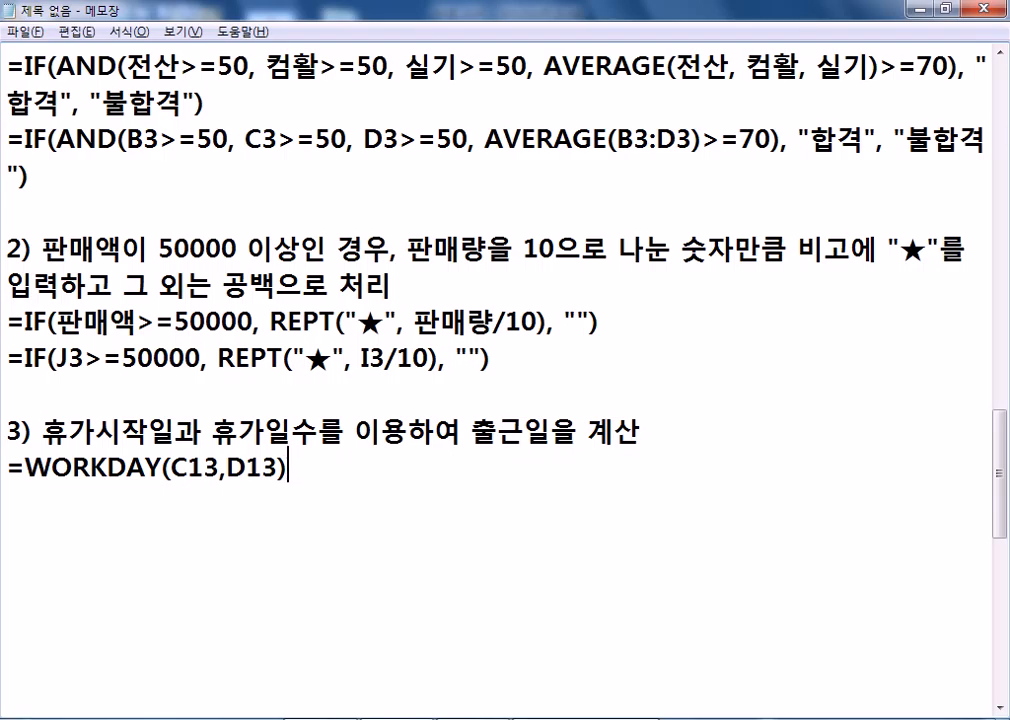
key("Return")
scroll(91, 95, "down", 3)
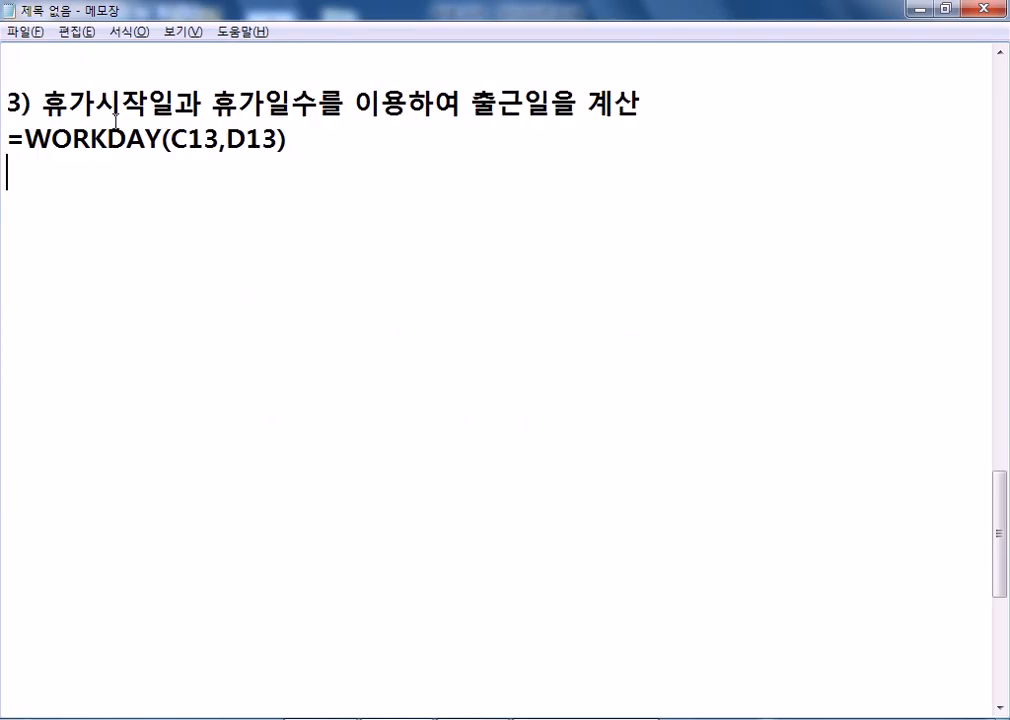
scroll(54, 177, "up", 1)
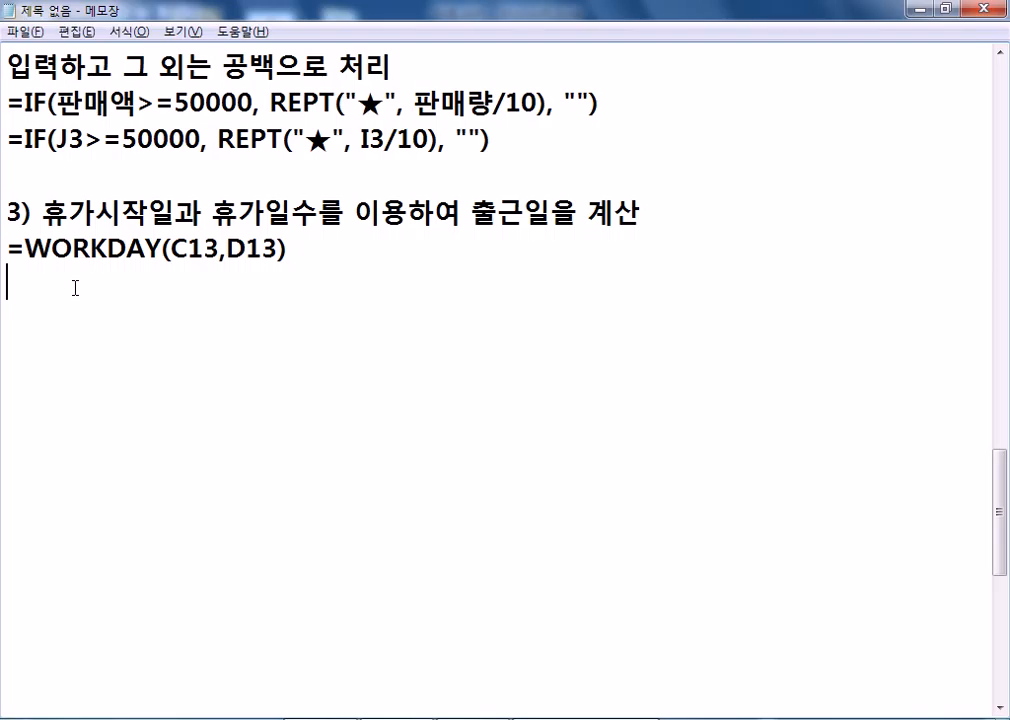
type("* ㅈ")
type("작업")
key("BackSpace")
type("시작일, ")
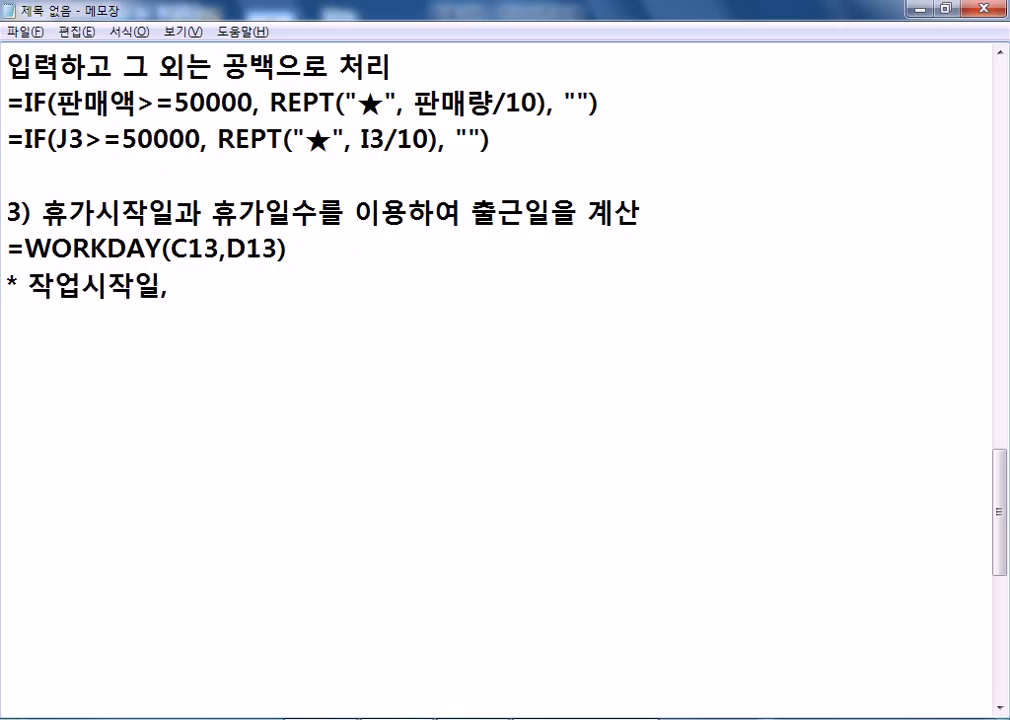
type("작업")
type(" ㅇ")
key("BackSpace")
key("BackSpace")
type("일수,")
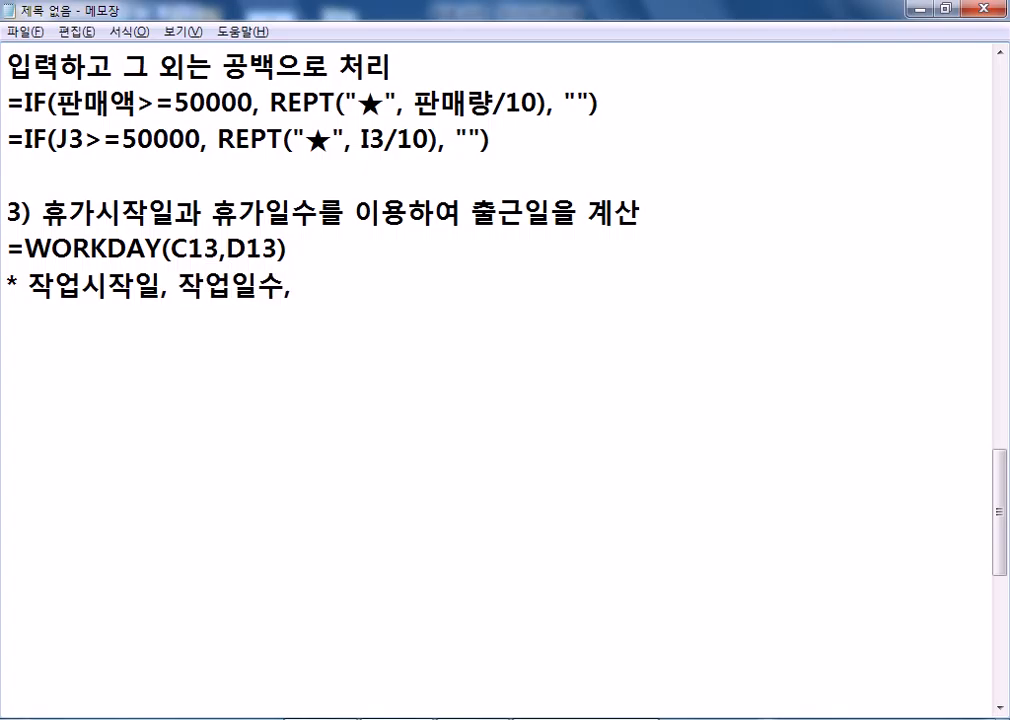
type(" 휴무")
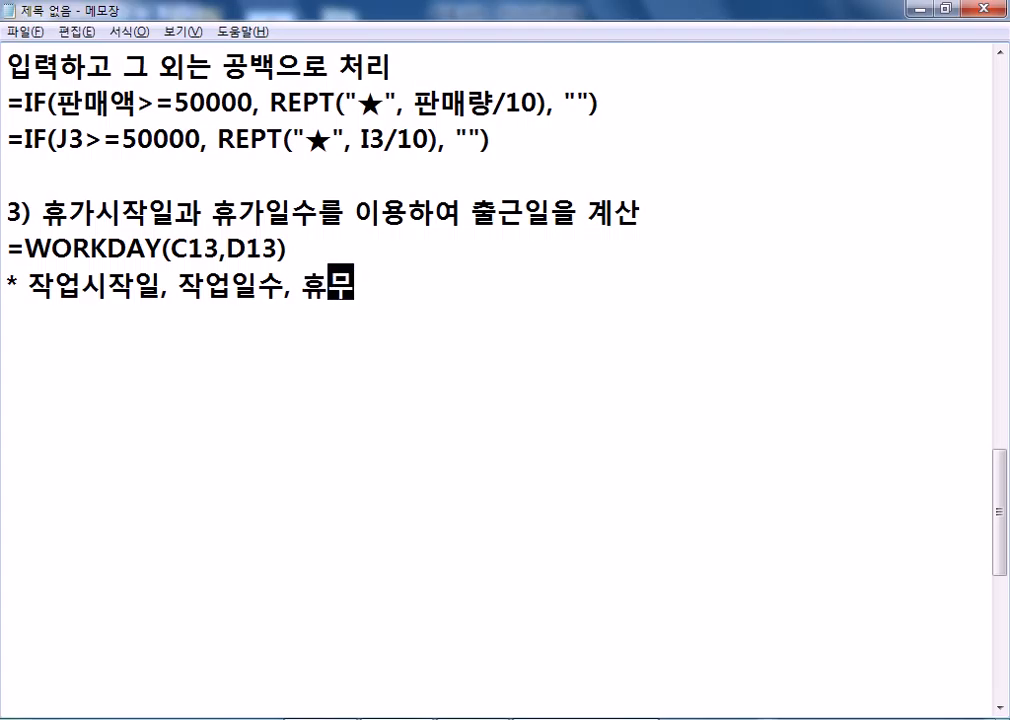
type("기간")
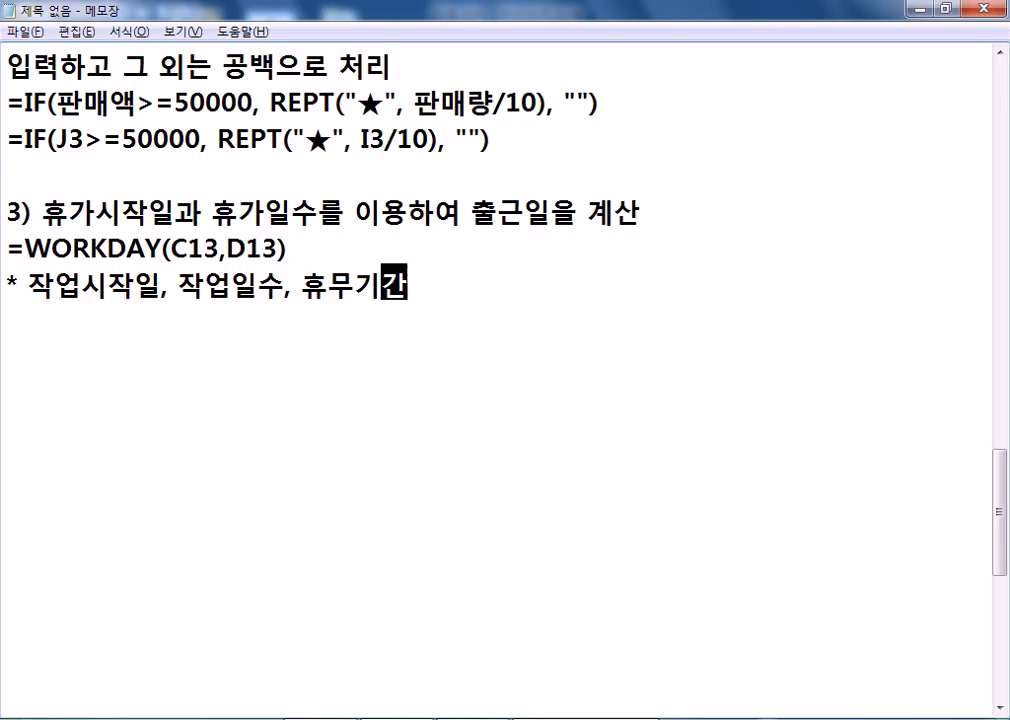
type("(ㅍ")
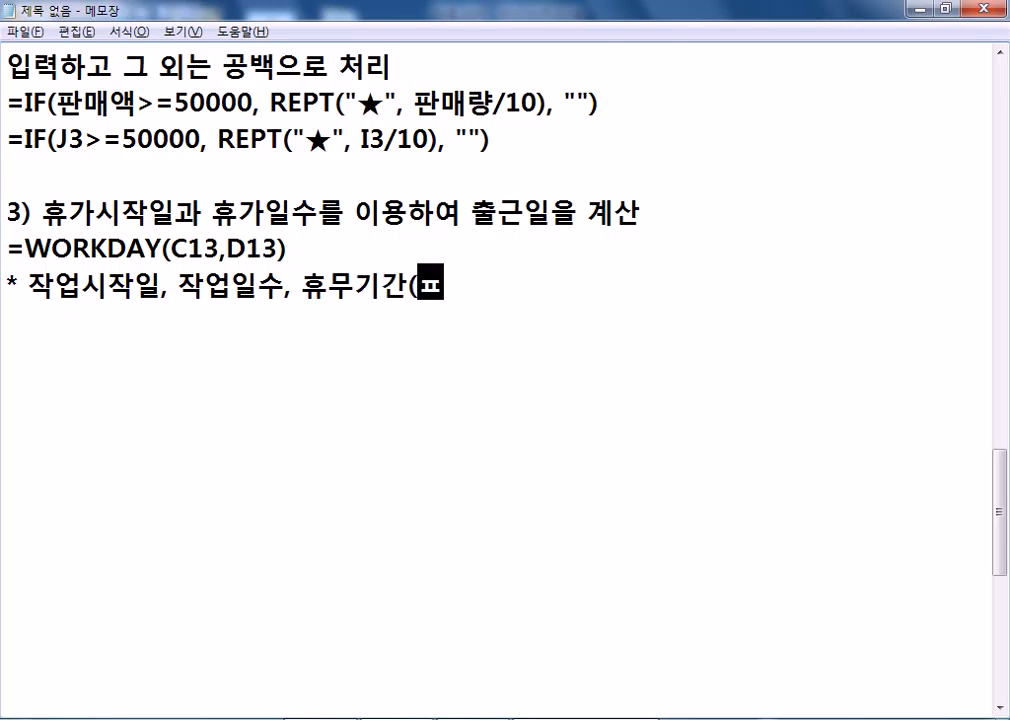
type("ㅛ)")
key("Return")
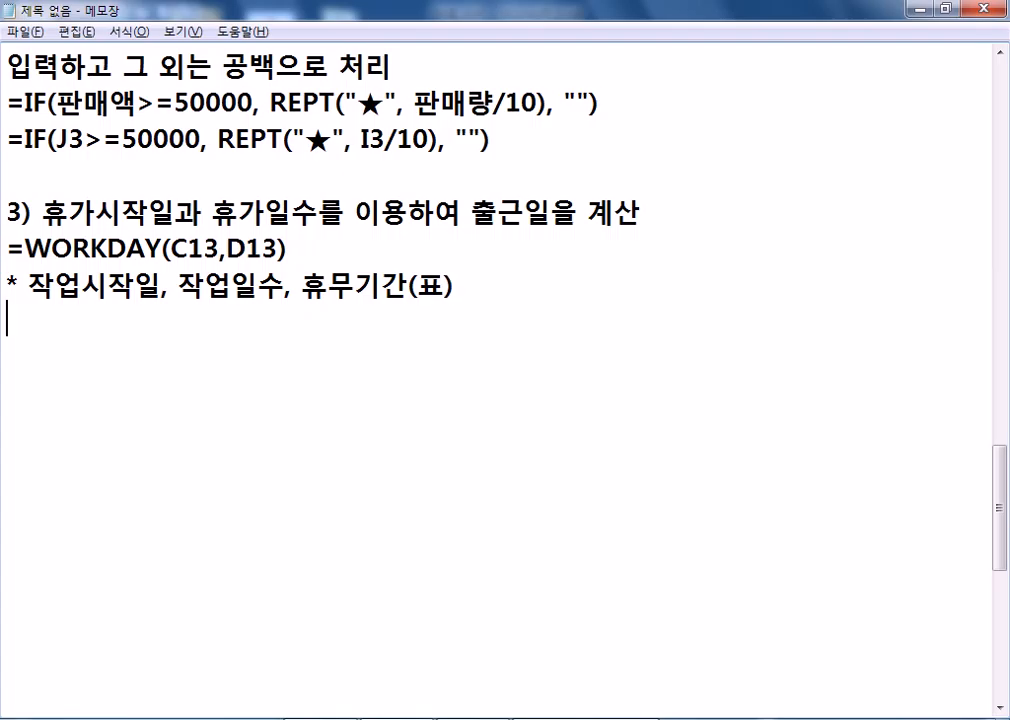
key("alt+Tab")
key("Escape")
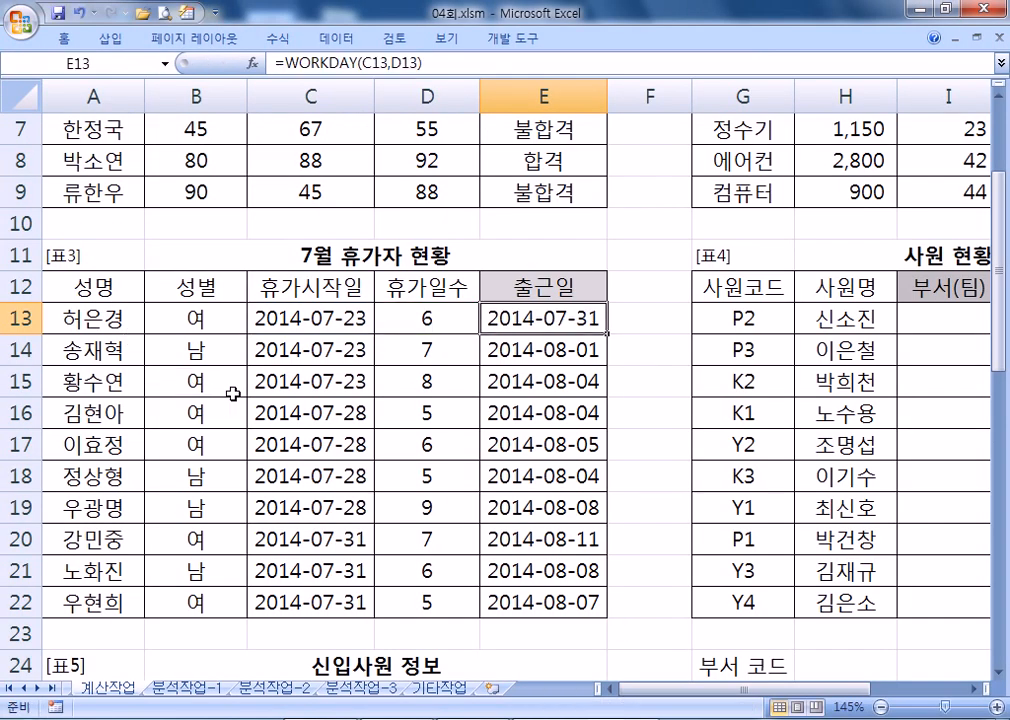
Check the vacation start date in C13, then return to the Notepad notes
left_click(298, 318)
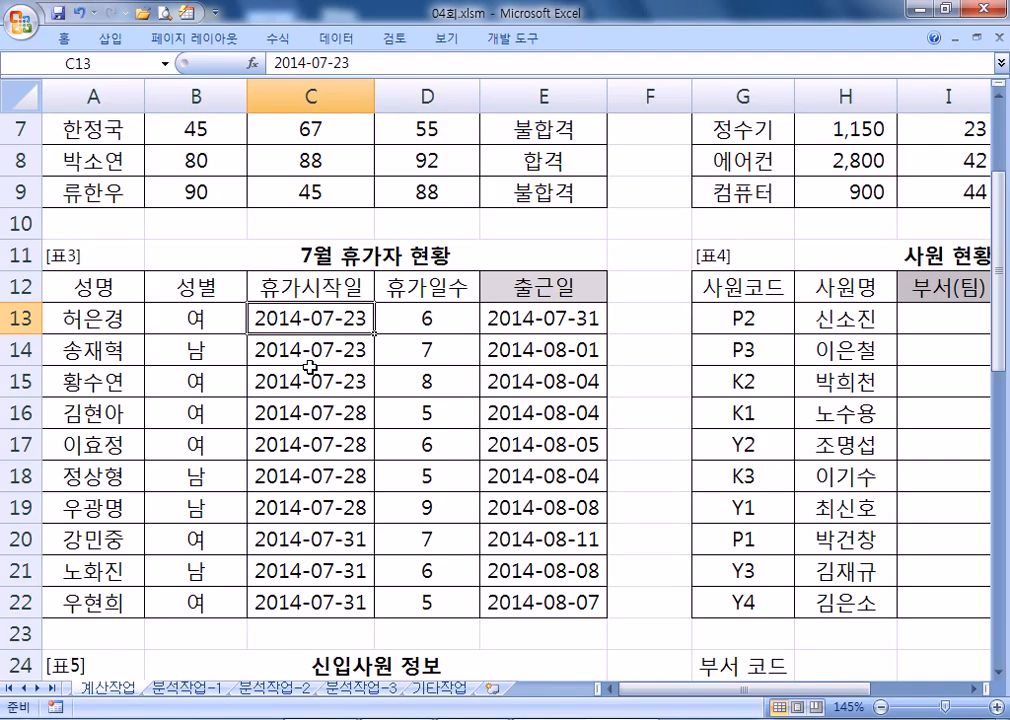
key("alt+Tab")
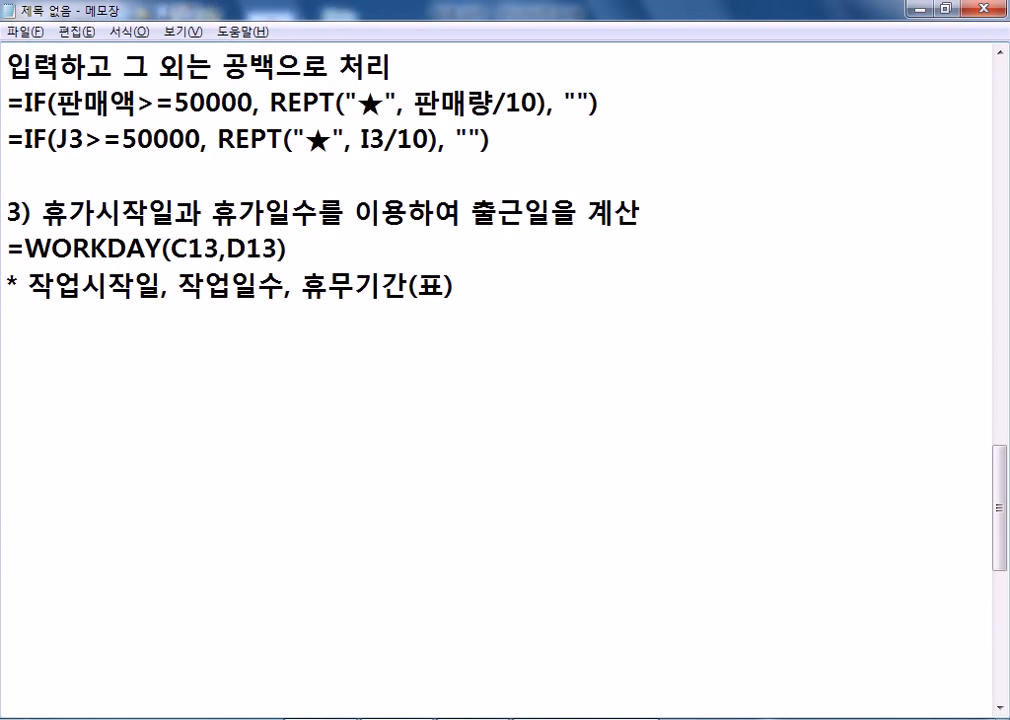
left_click(950, 719)
left_click(782, 681)
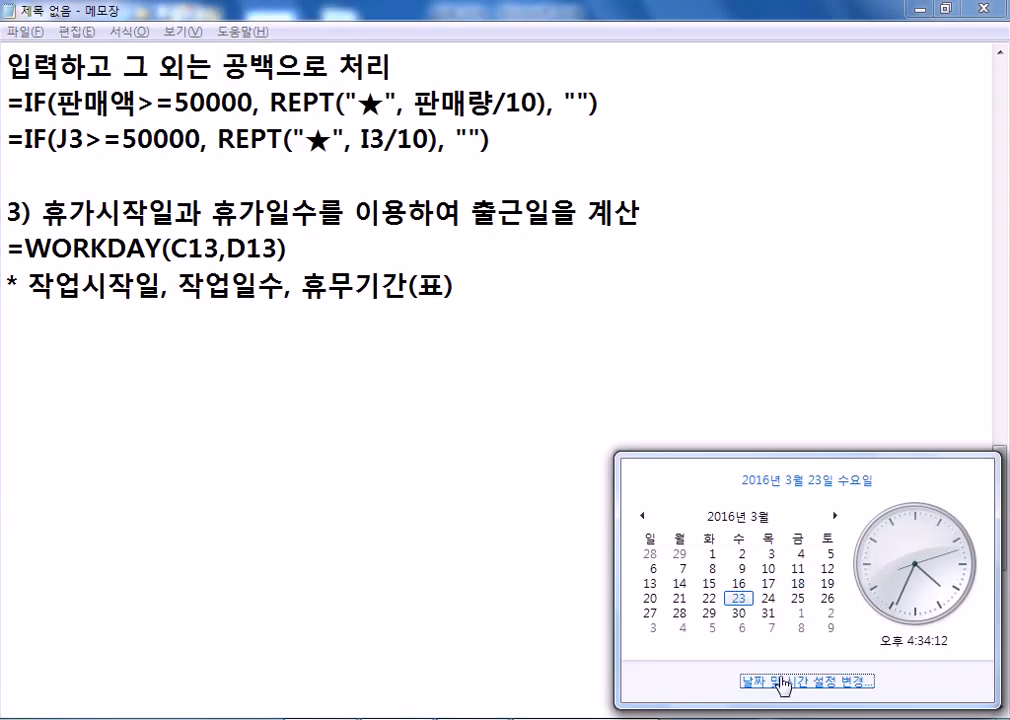
left_click(394, 325)
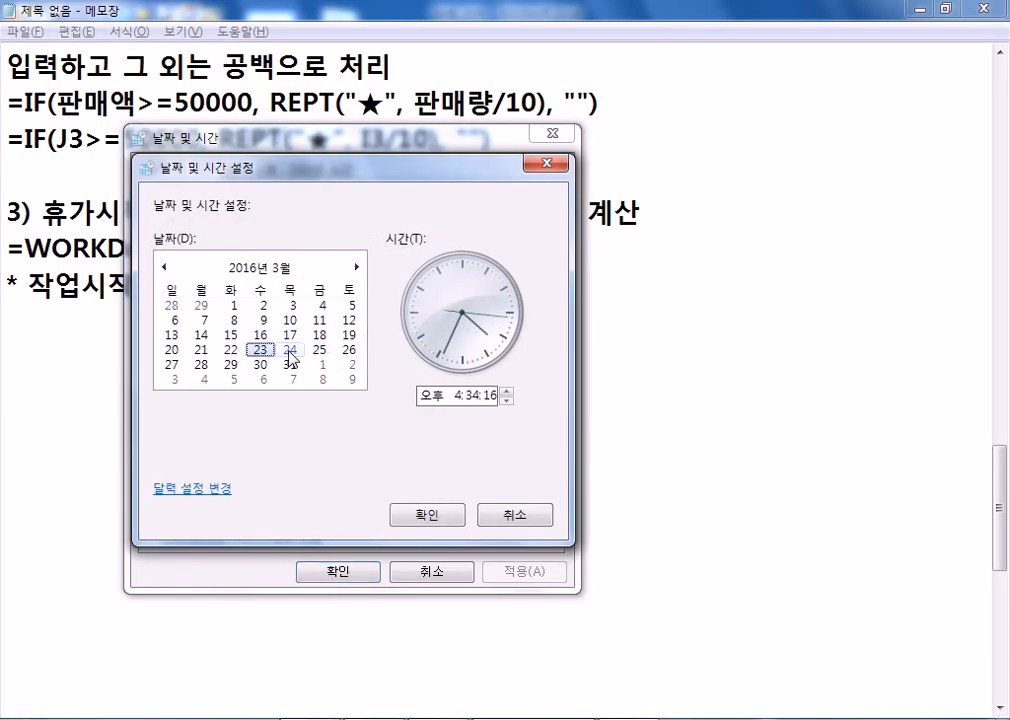
left_click(290, 351)
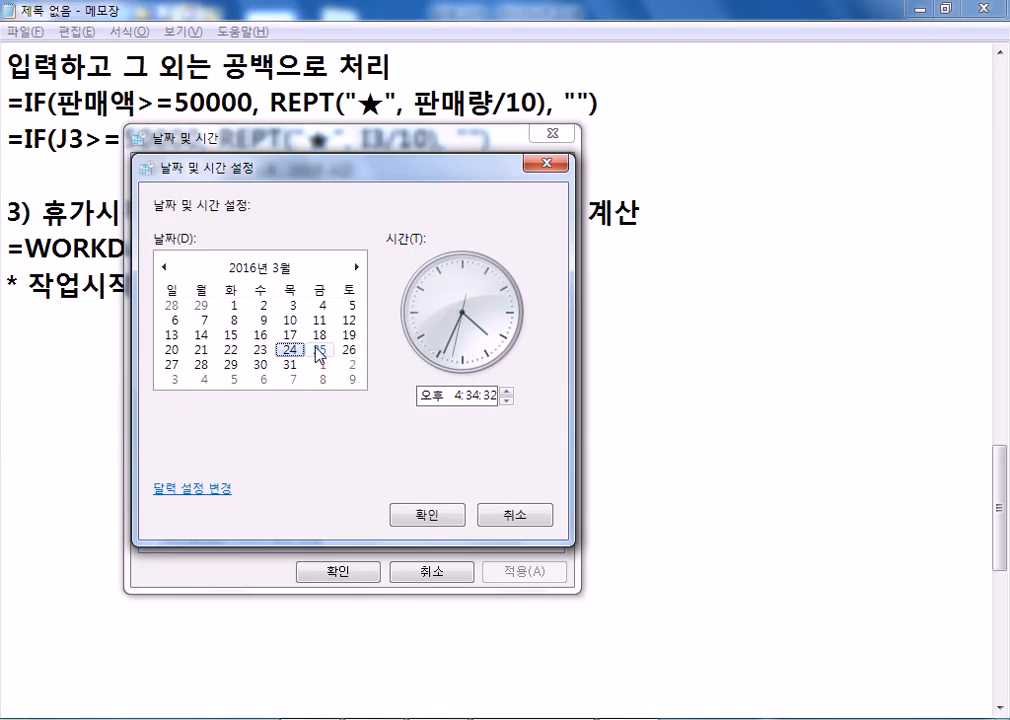
left_click(506, 515)
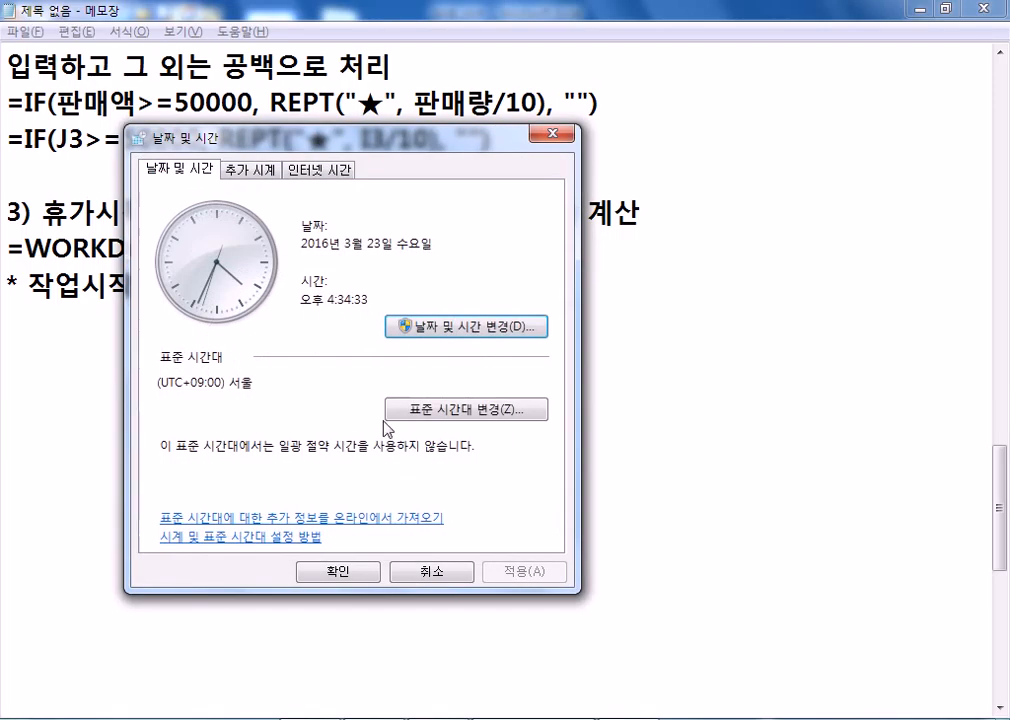
left_click(411, 574)
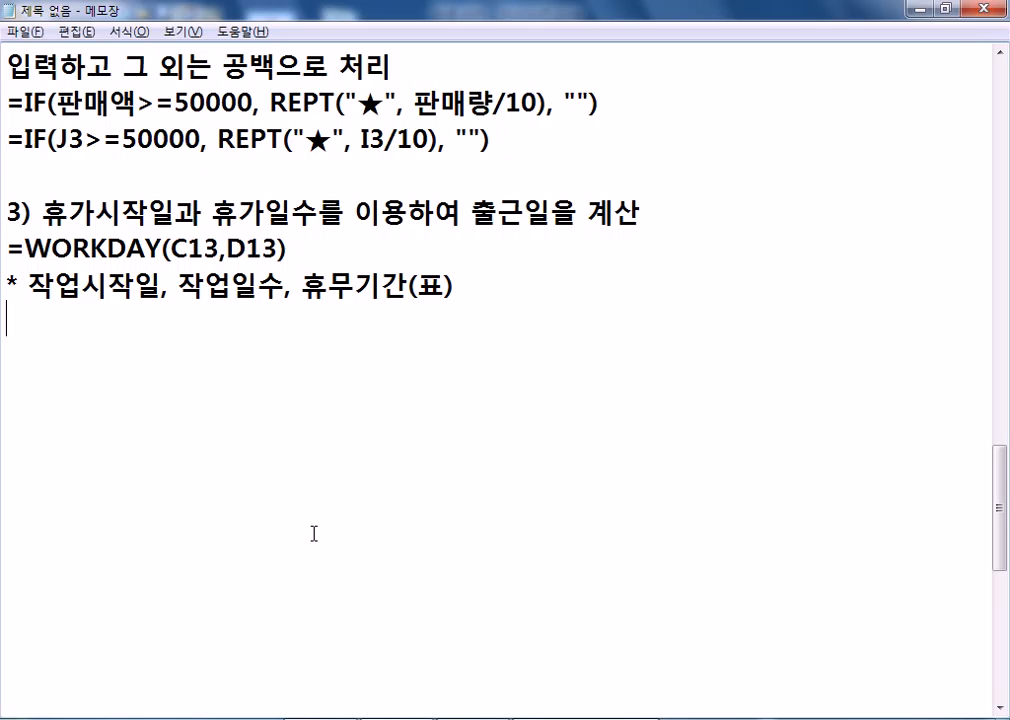
key("alt+Tab")
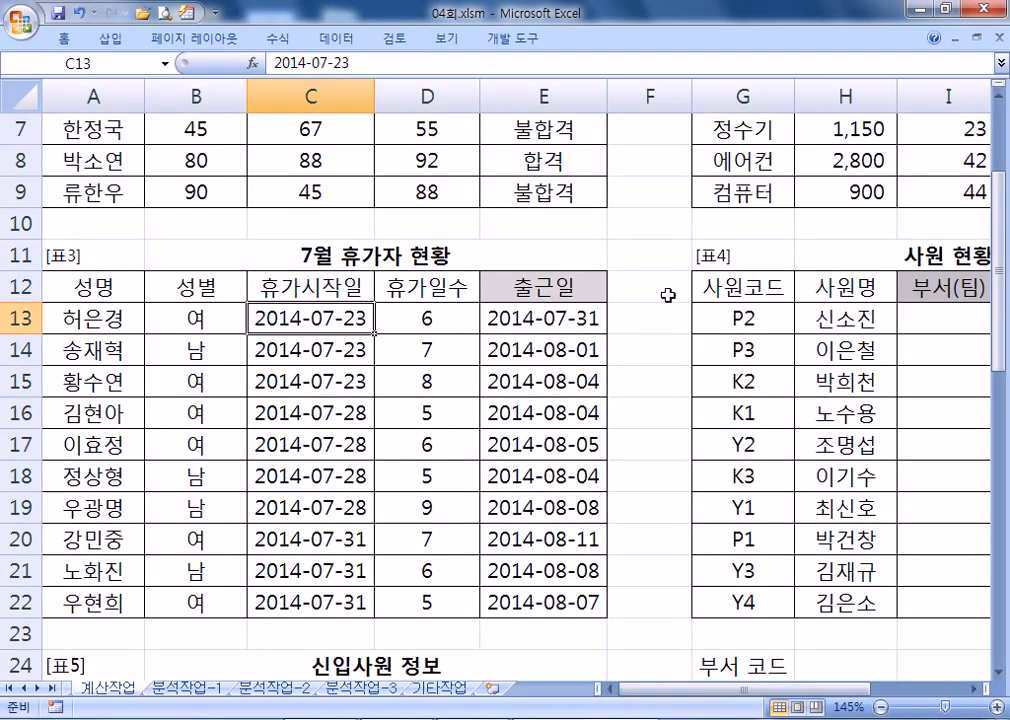
Select F12:F18 and add a blank line at the end of the Notepad notes
left_click_drag(651, 298, 650, 478)
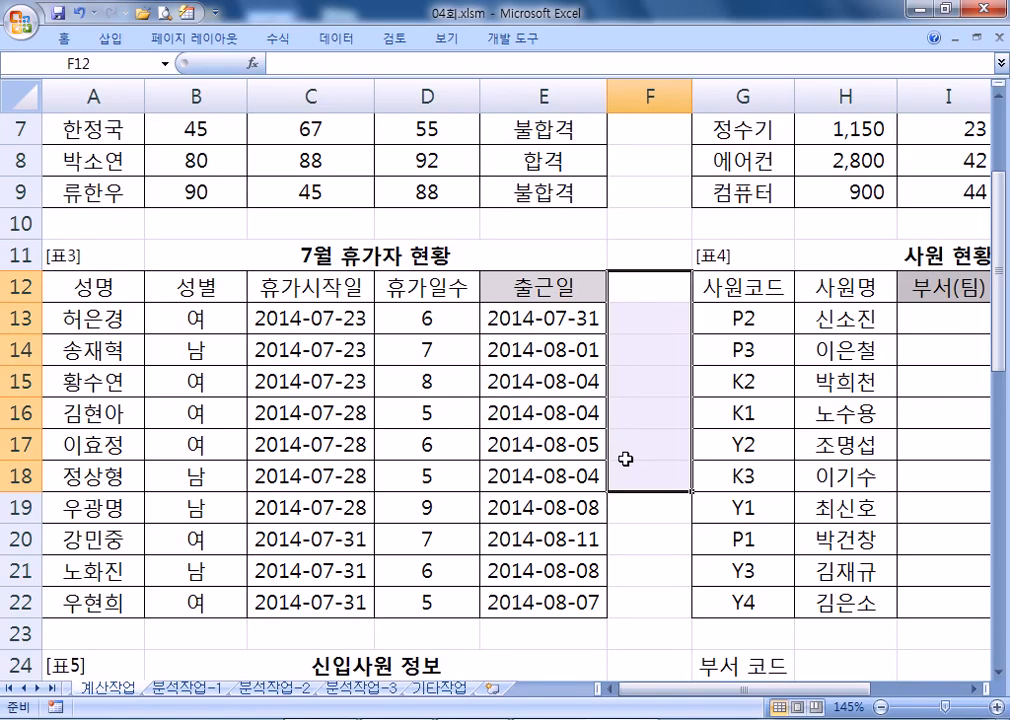
key("alt+Tab")
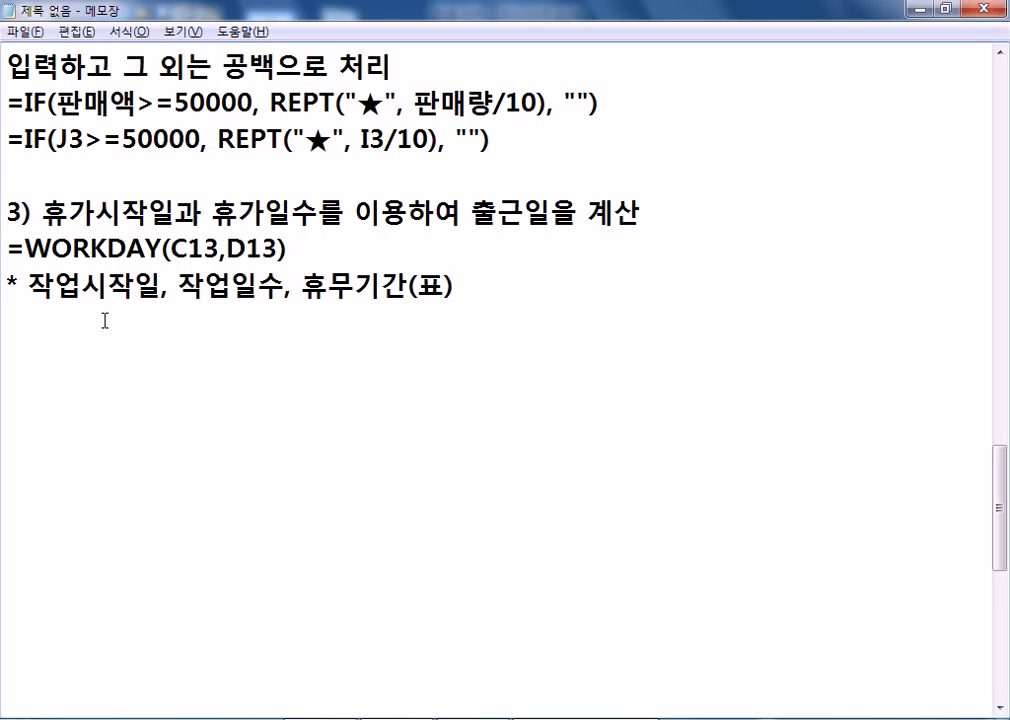
key("Return")
key("alt+Tab")
Go back to column A and scroll down to the 신입사원 정보 table [표5]
key("Right")
key("Right")
key("Right")
key("Right")
key("Right")
key("Right")
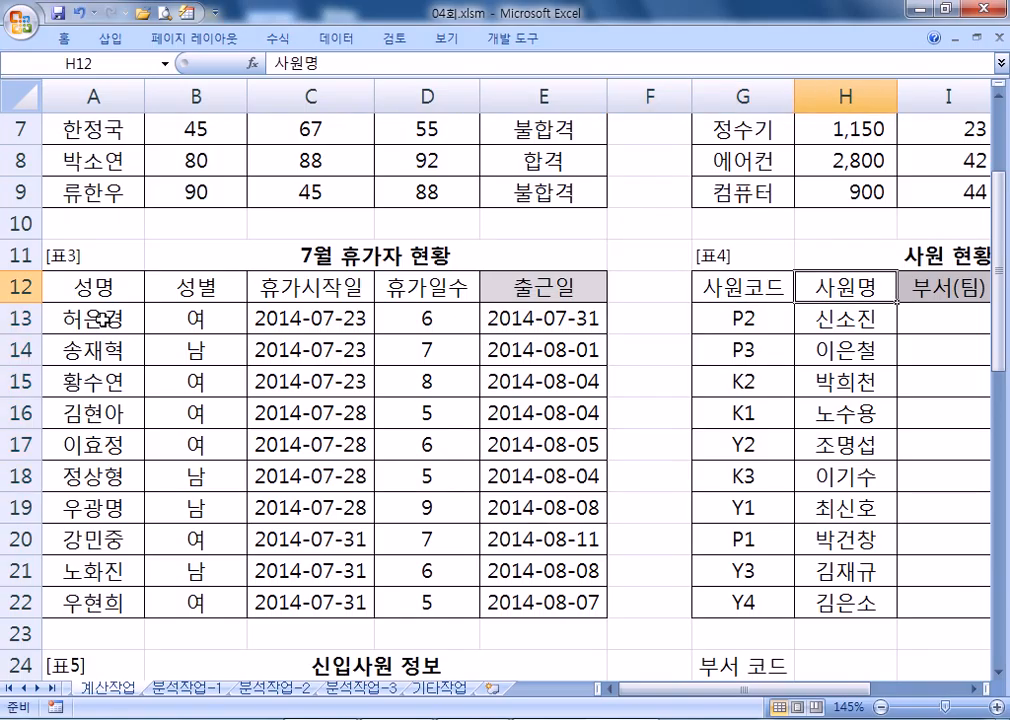
key("Left")
key("Left")
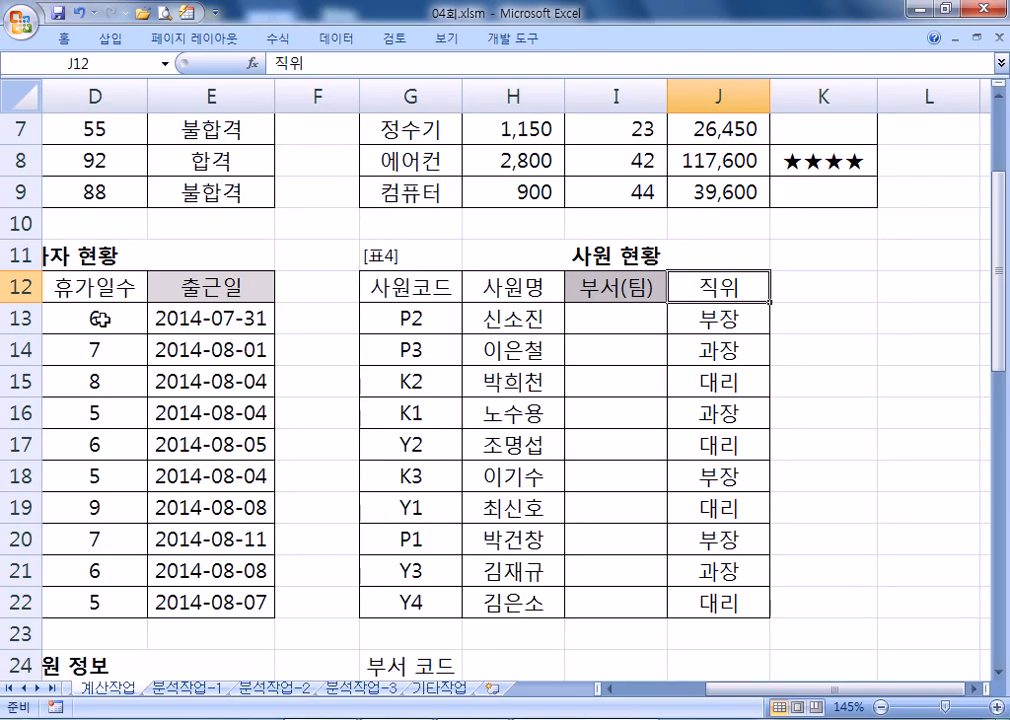
key("Home")
scroll(327, 376, "down", 5)
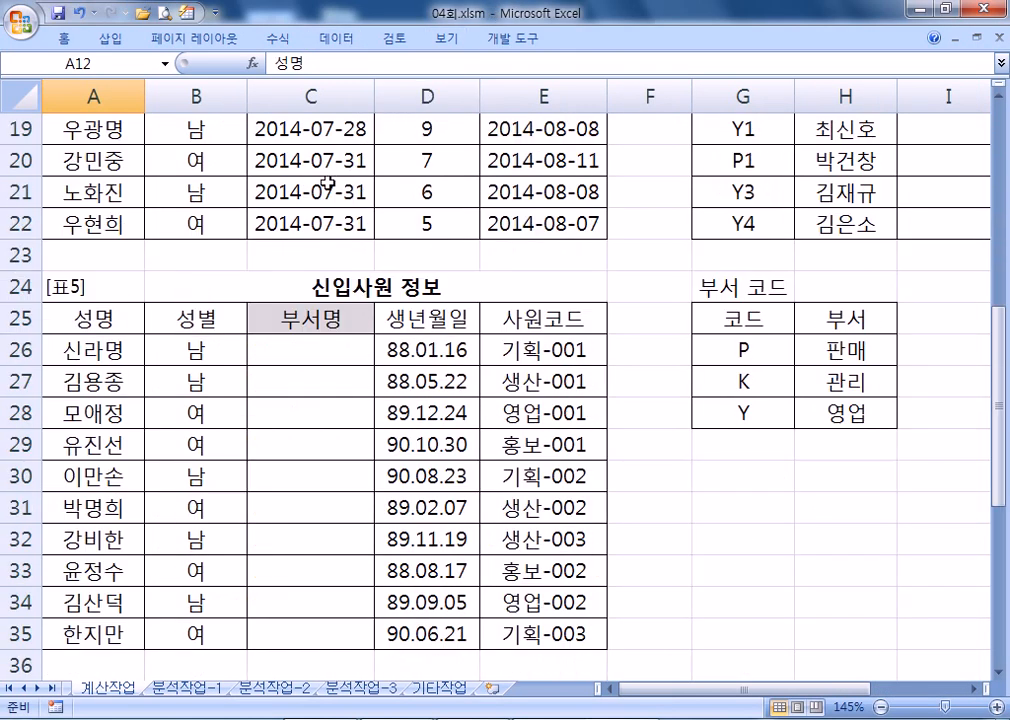
Enter =LEFT(E26,2) in C26 and fill it down to C35
left_click(327, 255)
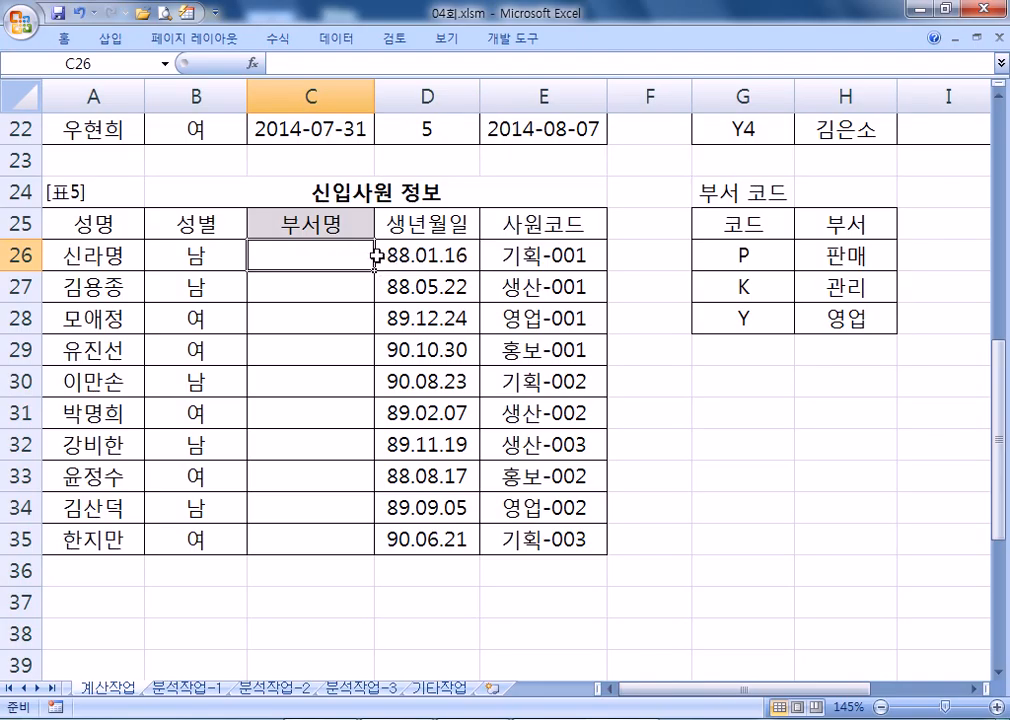
type("=")
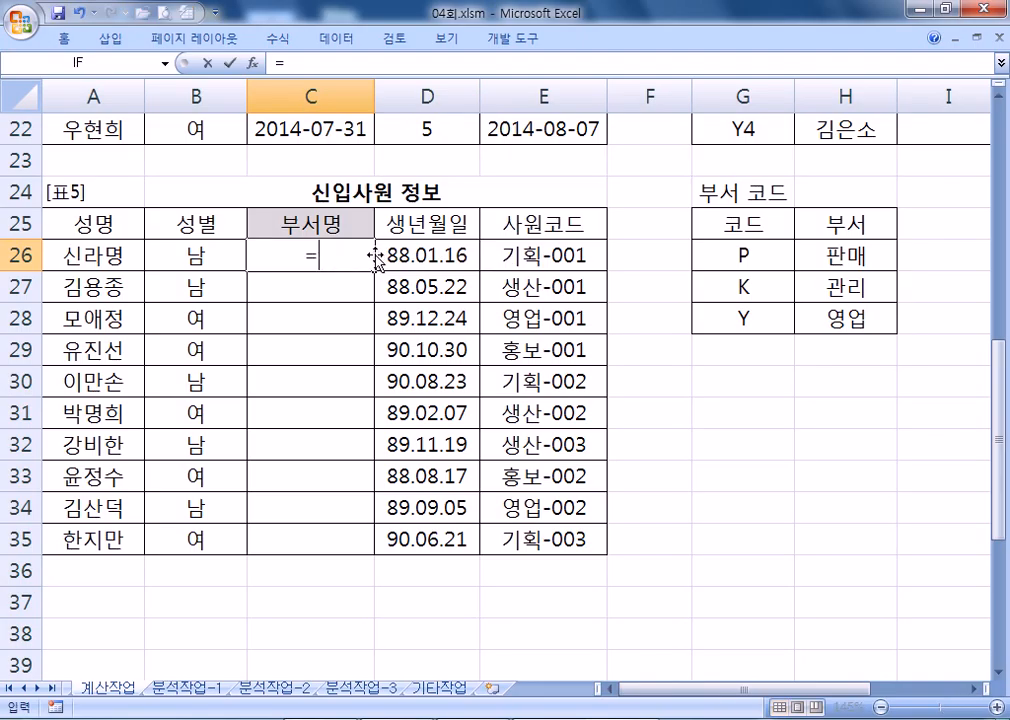
type("LEFT(")
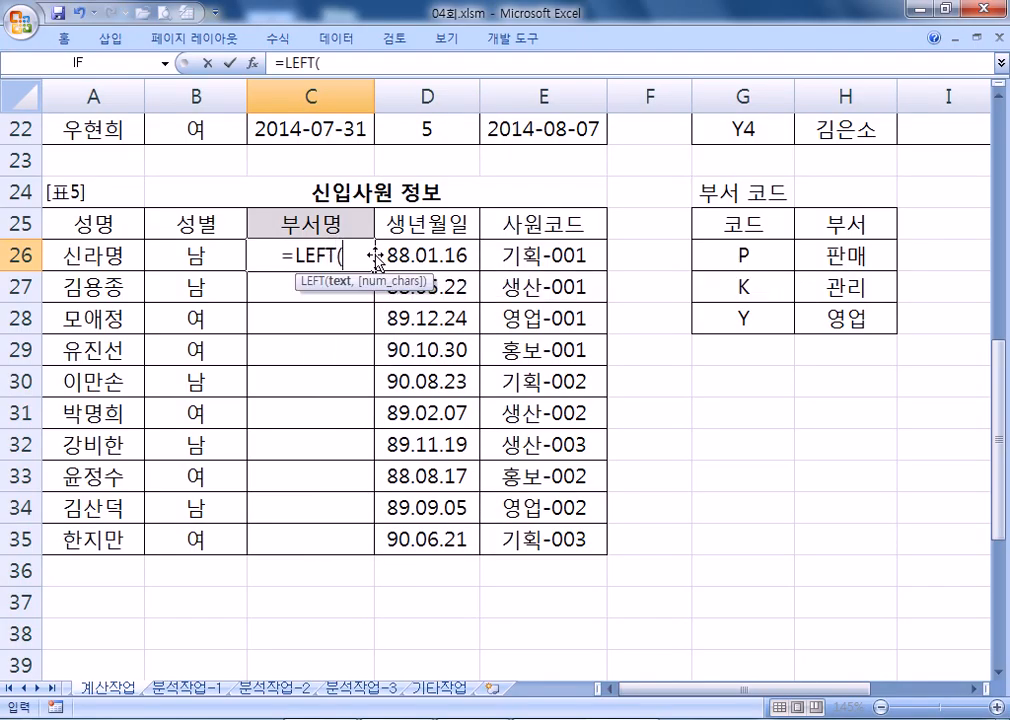
left_click(492, 258)
type(",2")
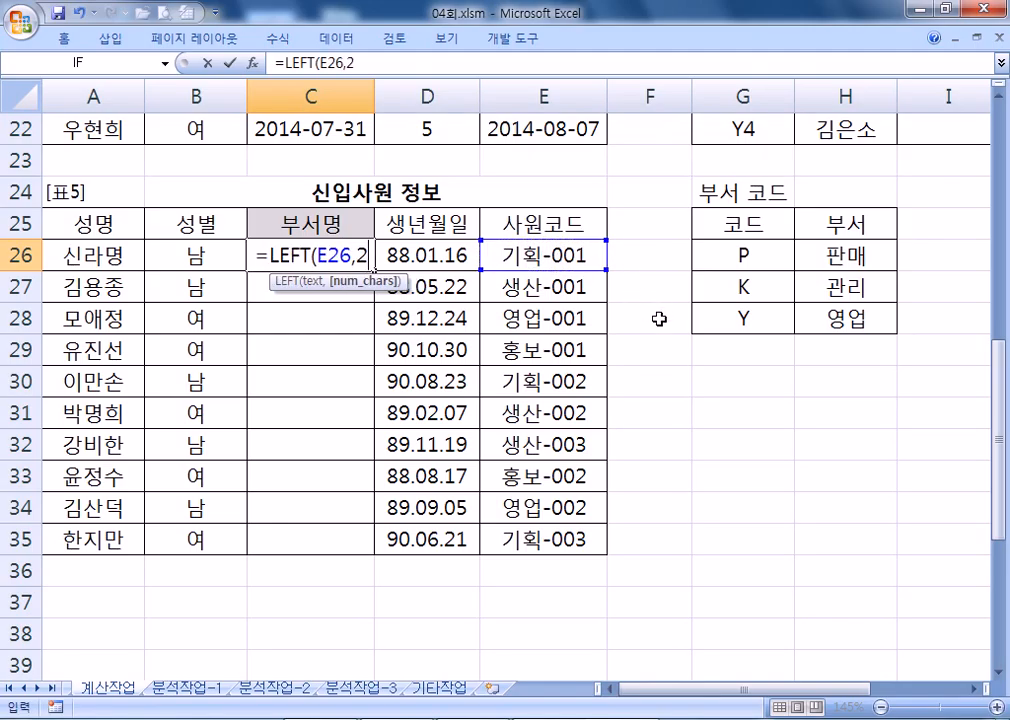
key("Return")
left_click(330, 258)
double_click(374, 270)
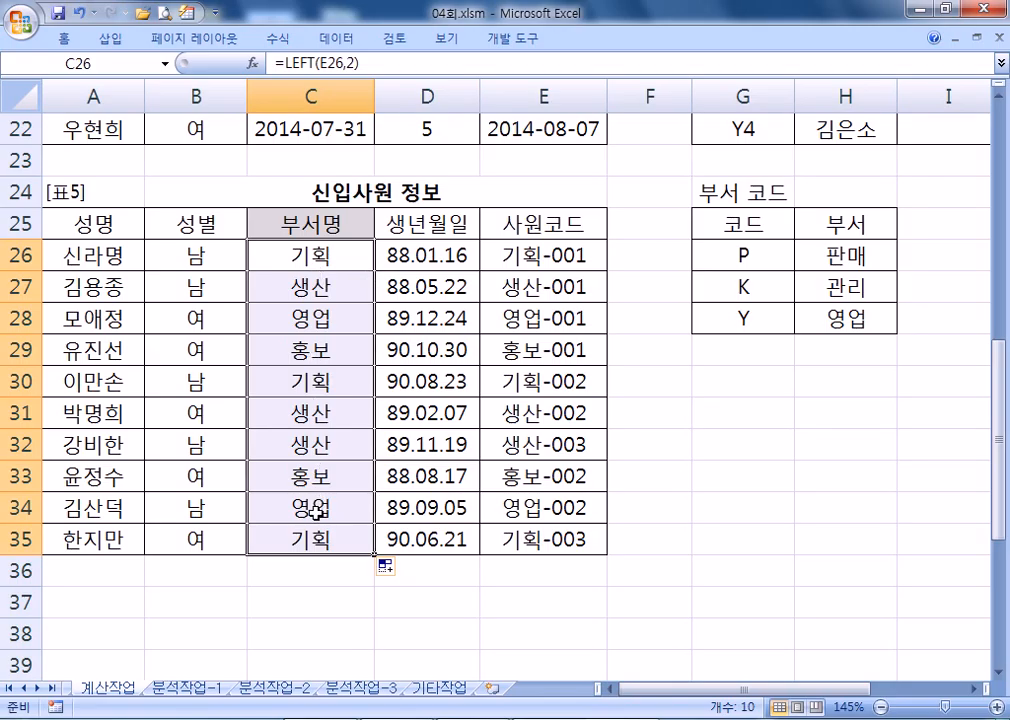
Review C26's LEFT formula, then delete the 부서명 results
key("F2")
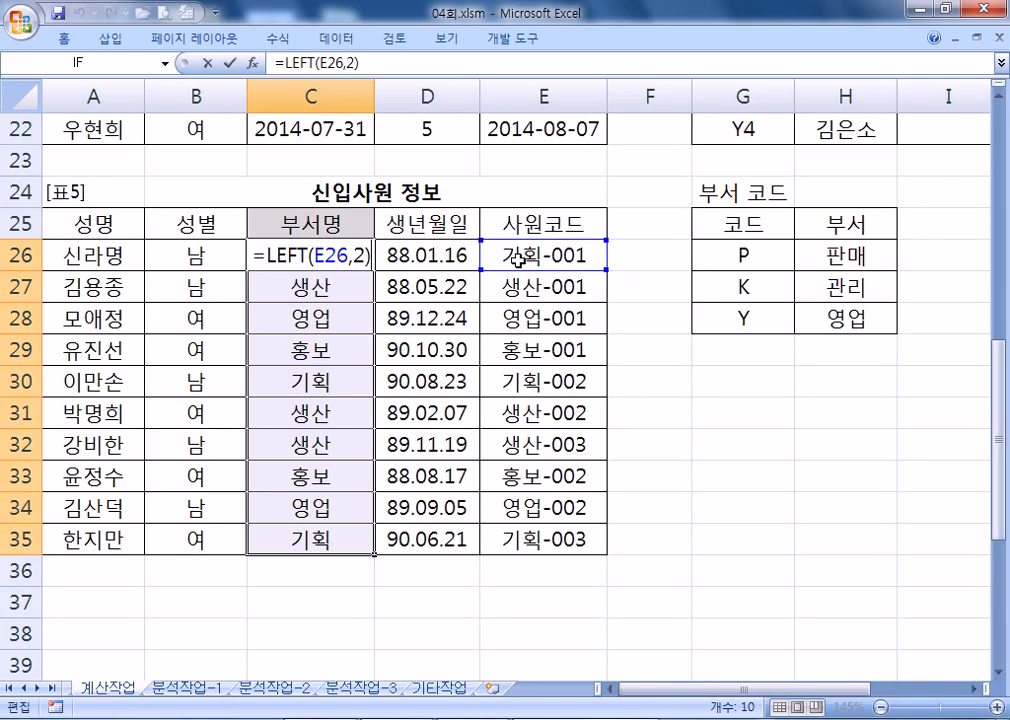
key("Escape")
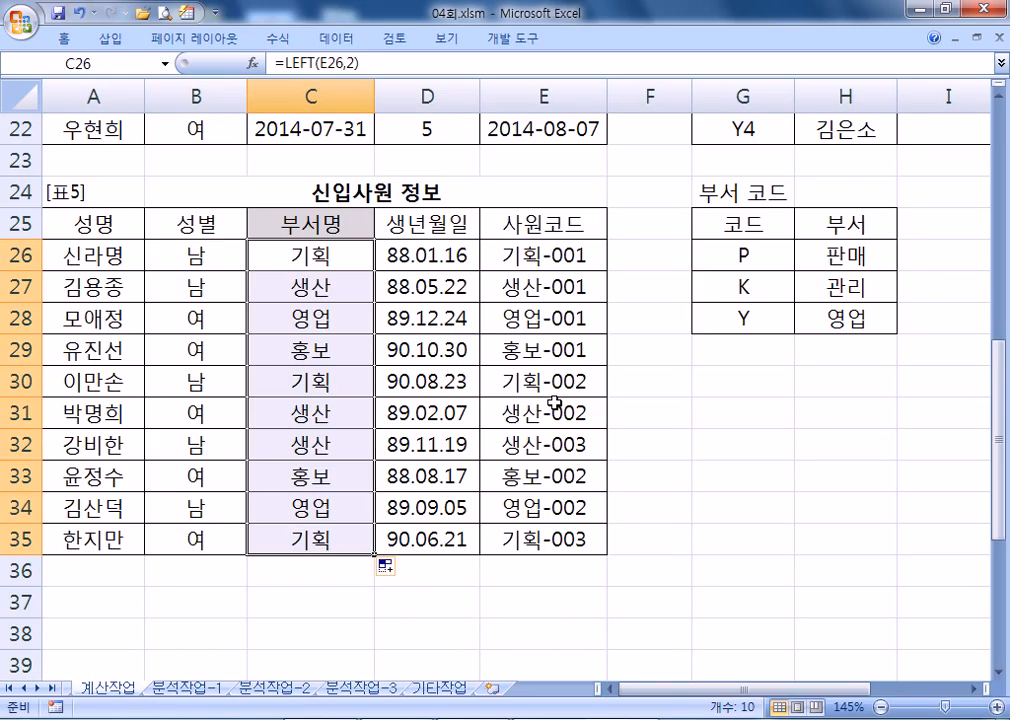
key("F2")
key("Escape")
key("Delete")
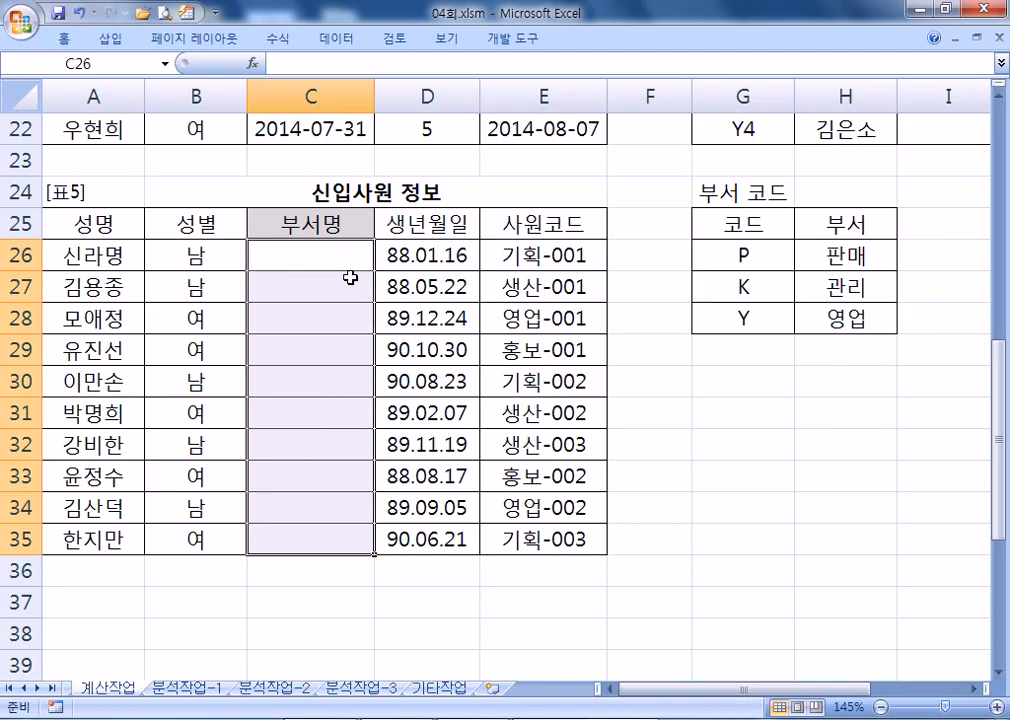
Change the employee code in E26 to 기획2-001
left_click(331, 257)
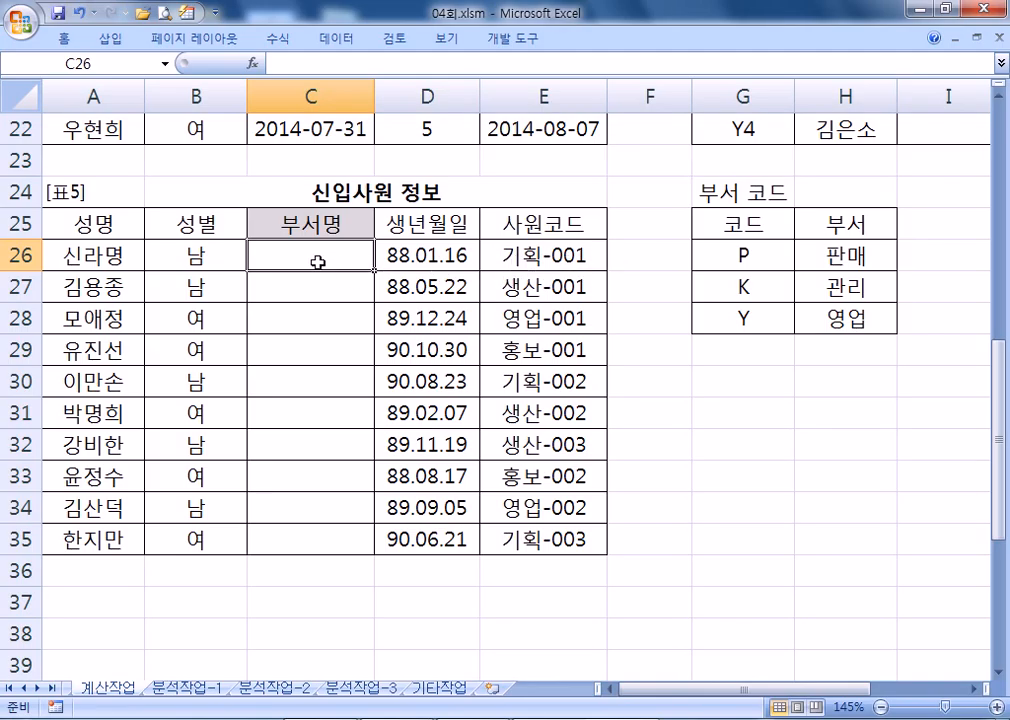
double_click(546, 258)
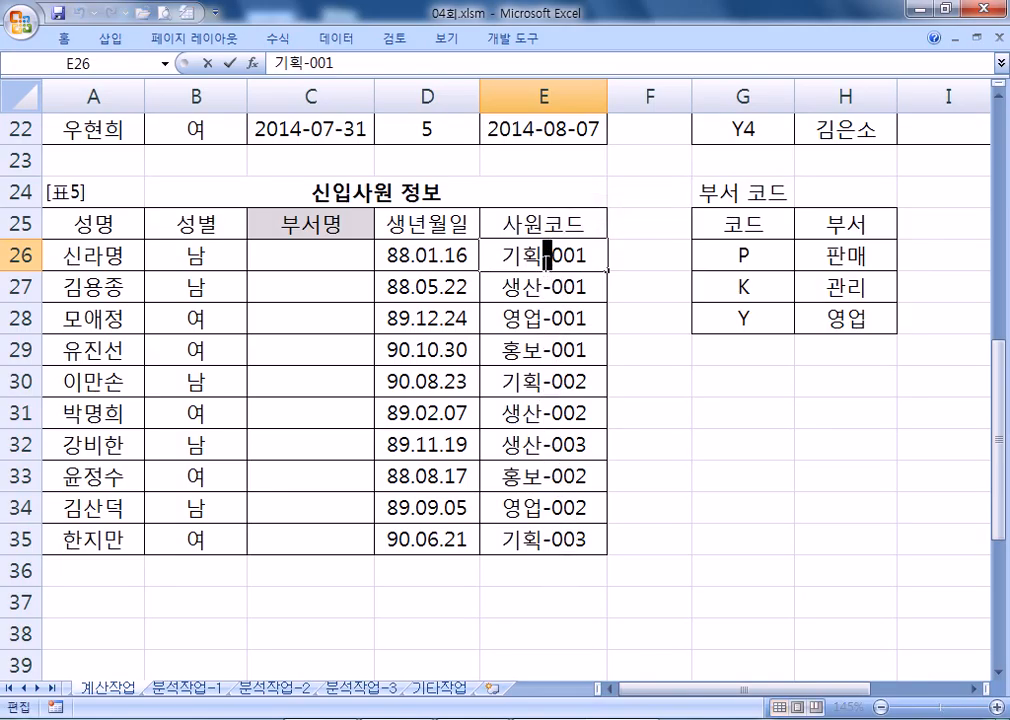
left_click_drag(544, 257, 508, 257)
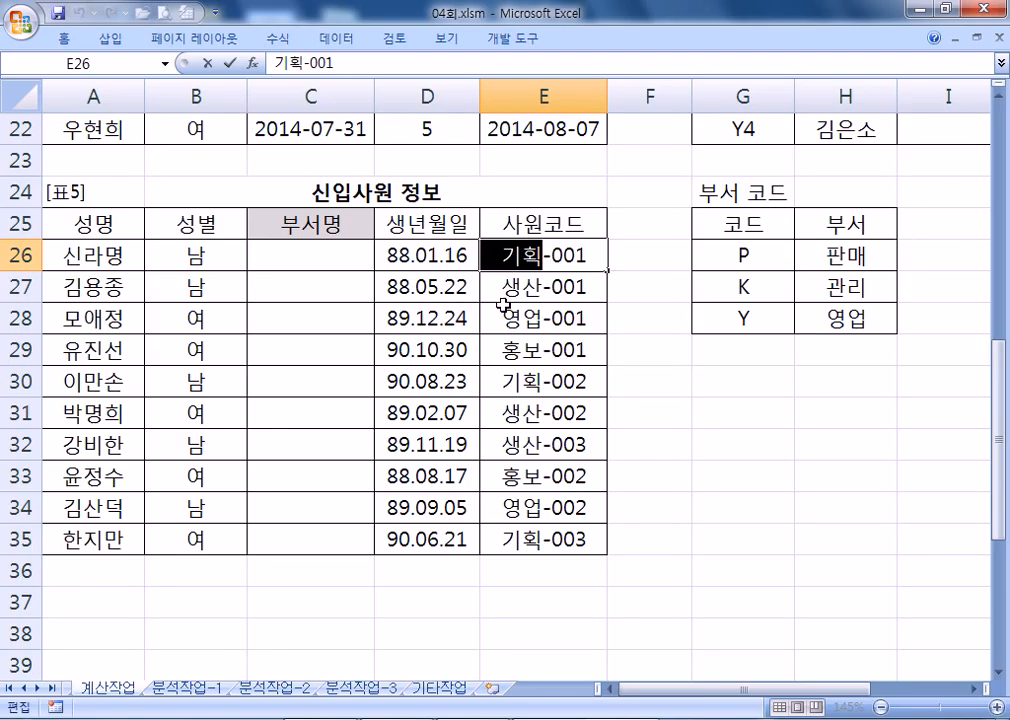
key("Escape")
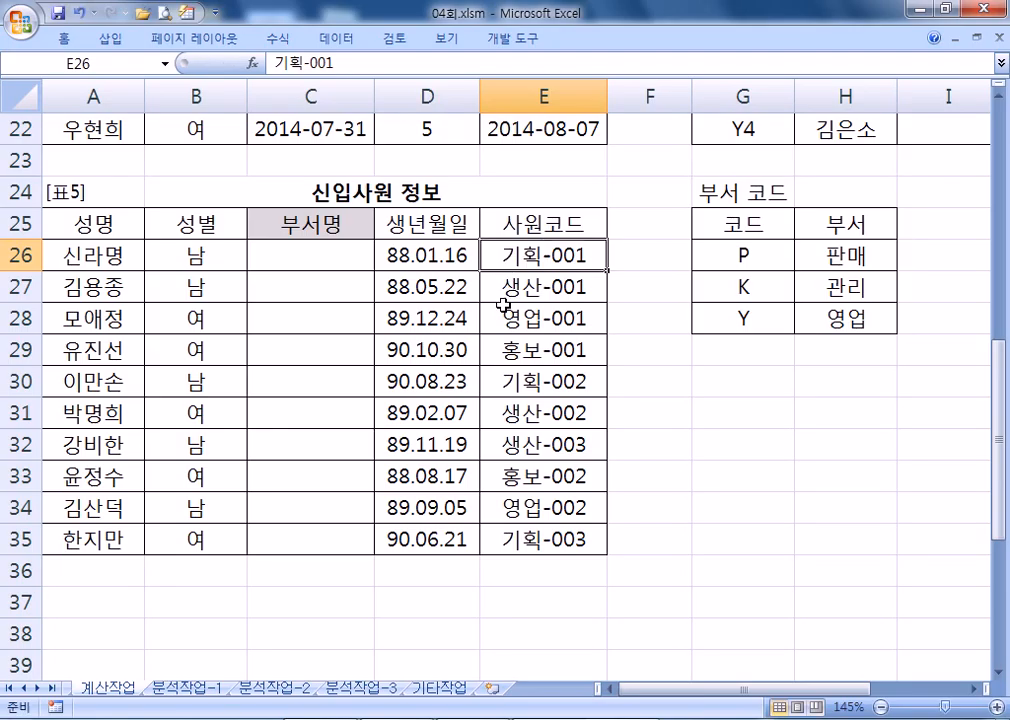
double_click(540, 255)
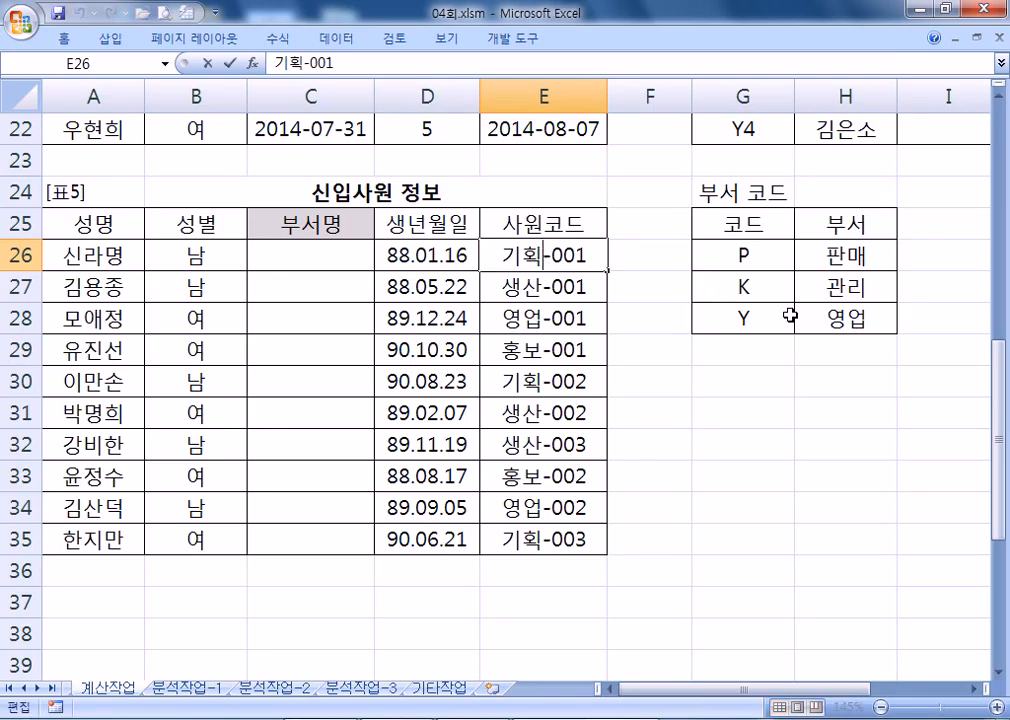
type("2")
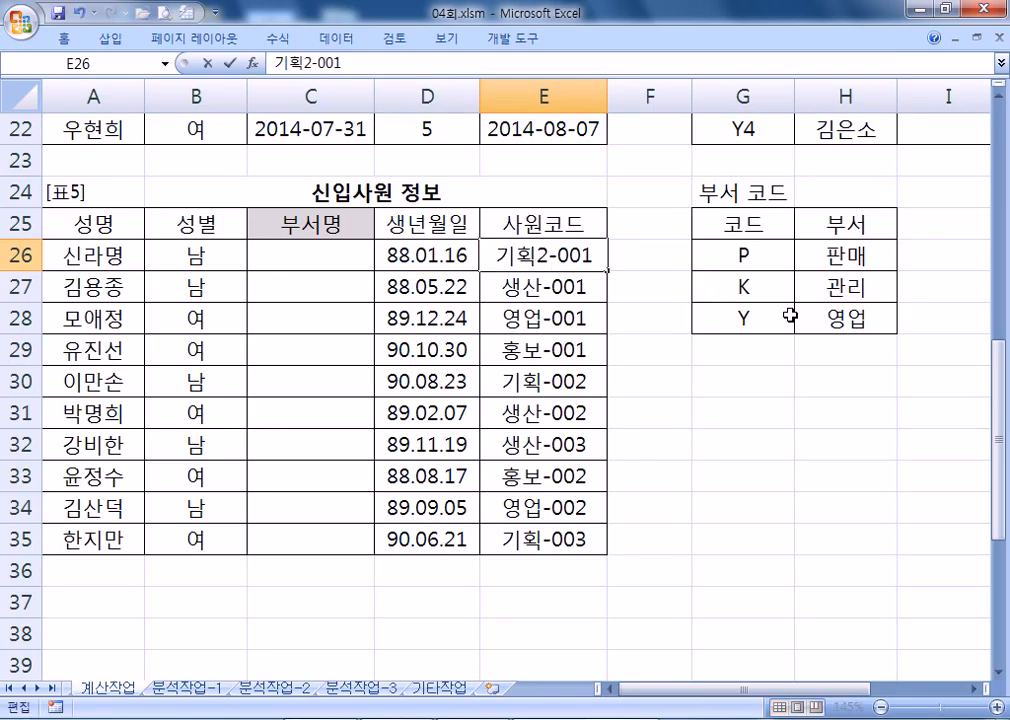
key("Return")
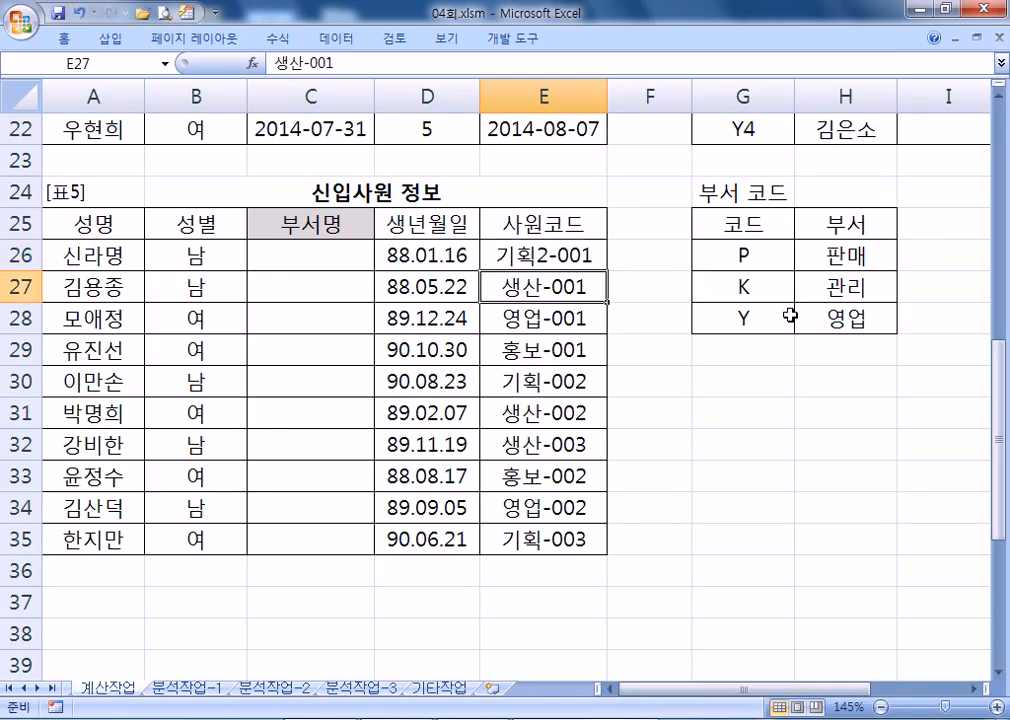
Change the employee code in E28 to 특수영업-001
key("Down")
key("F2")
key("Home")
type("X,M")
key("BackSpace")
key("BackSpace")
key("BackSpace")
type("ㅌㅡㄱ수")
key("Return")
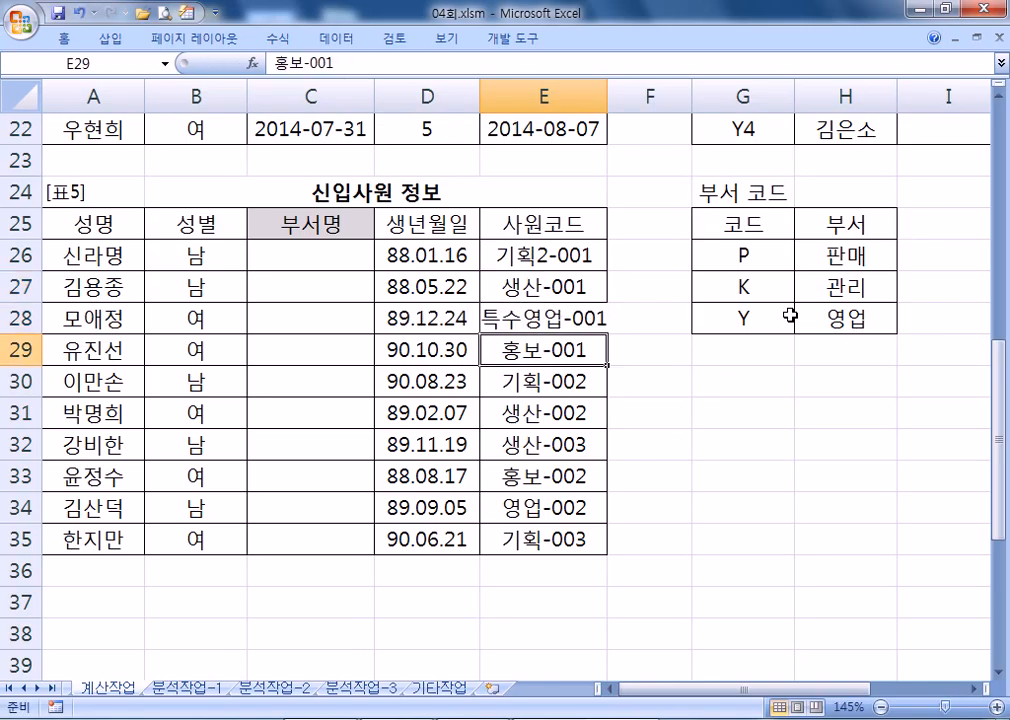
Widen column E so the longer codes fit
left_click(543, 250)
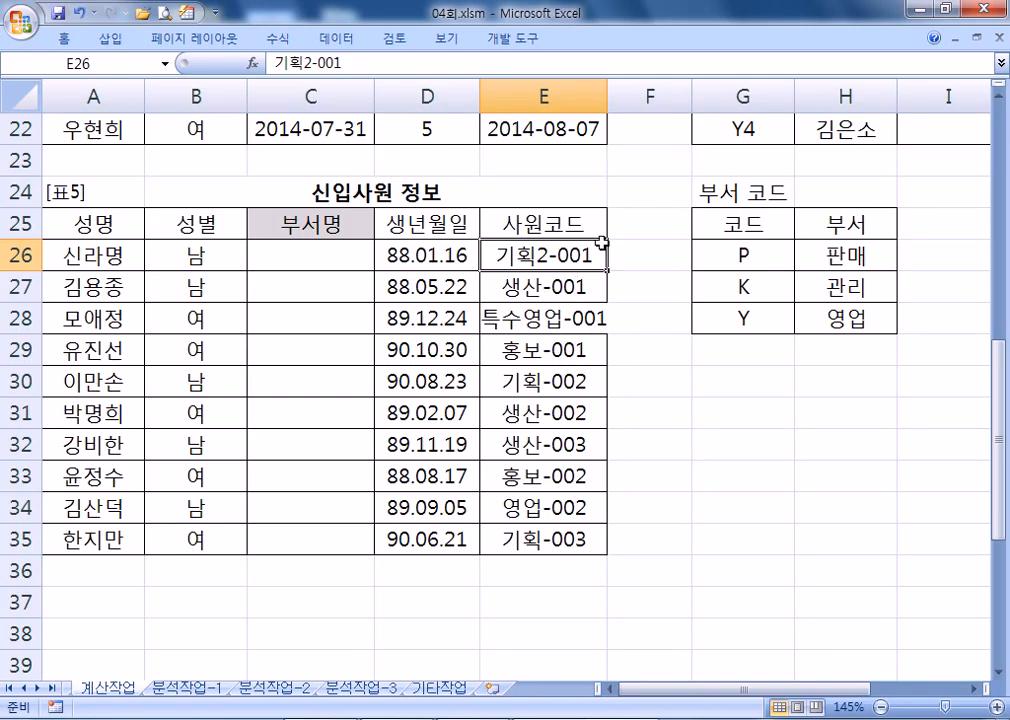
left_click_drag(606, 97, 628, 97)
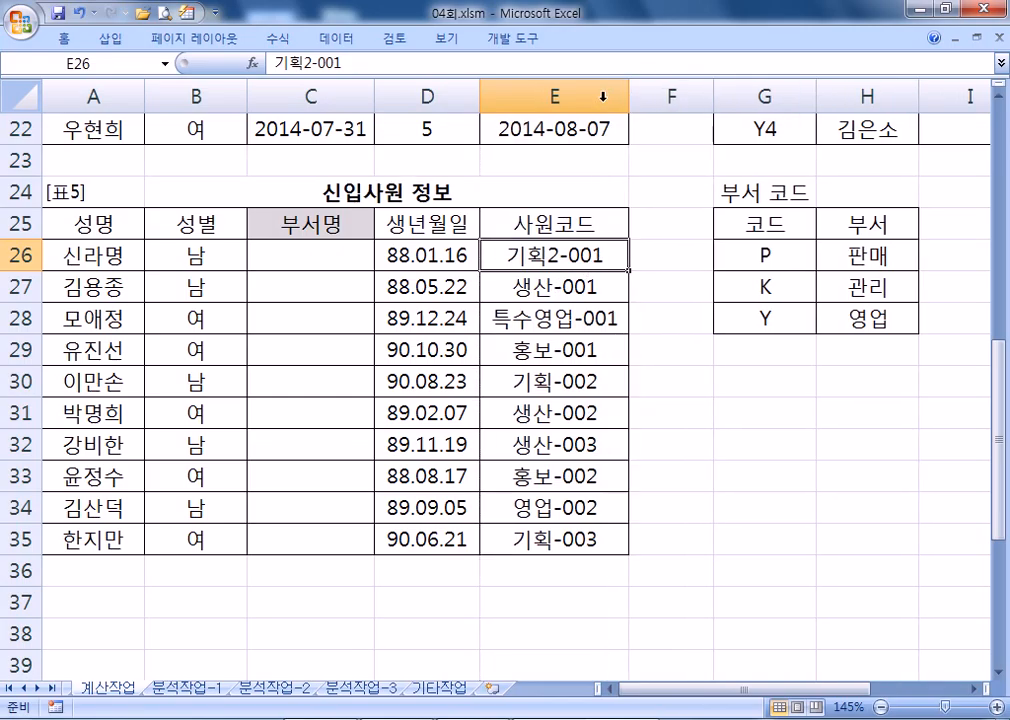
left_click(530, 316)
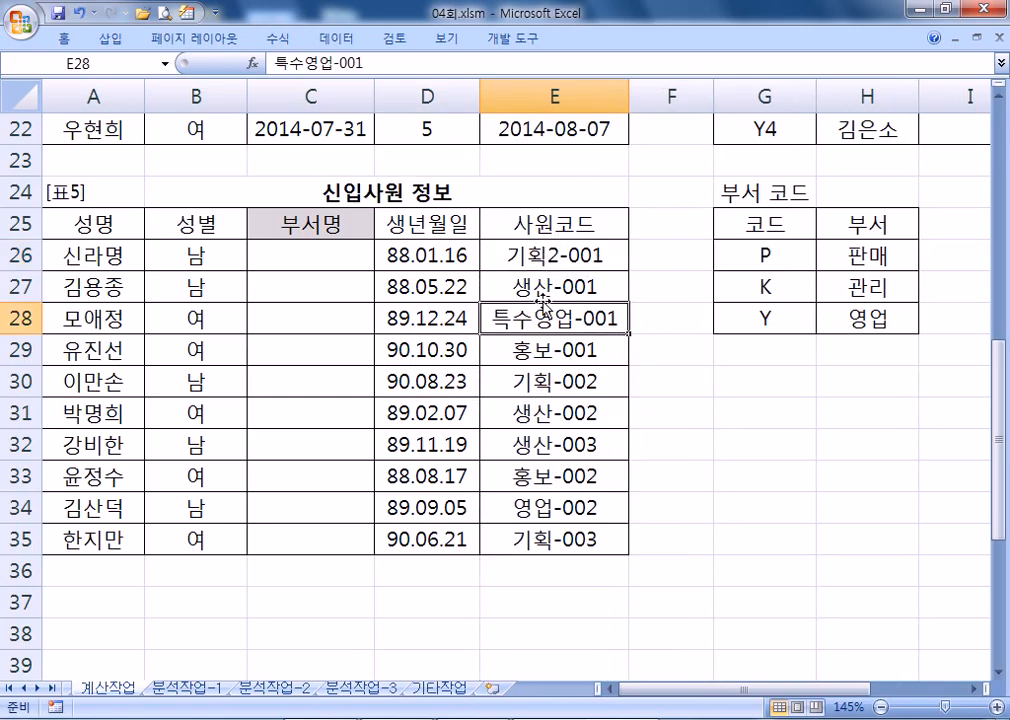
Enter the hyphen positions 4, 3 and 5 in F26:F28 and center them
left_click(659, 255)
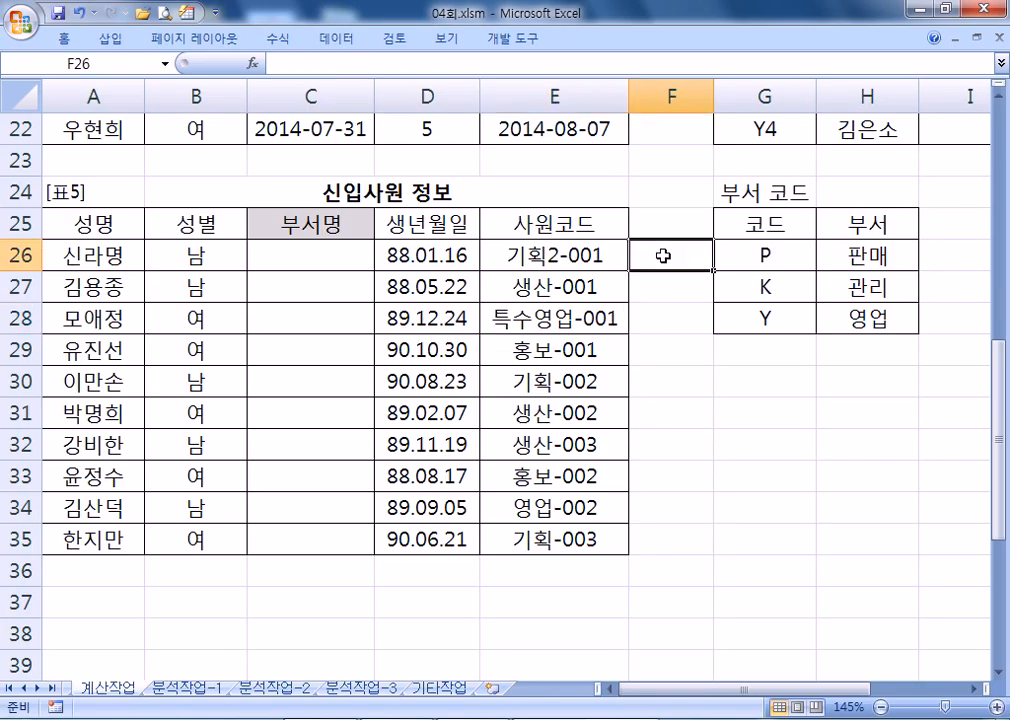
type("4")
key("Return")
type("3")
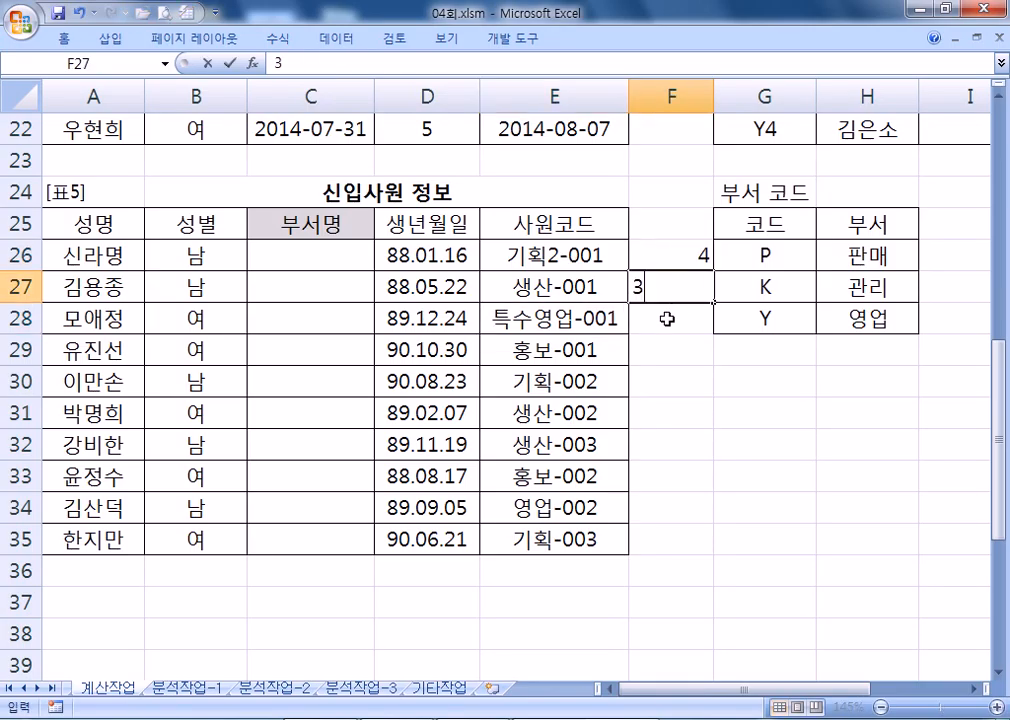
key("Return")
type("5")
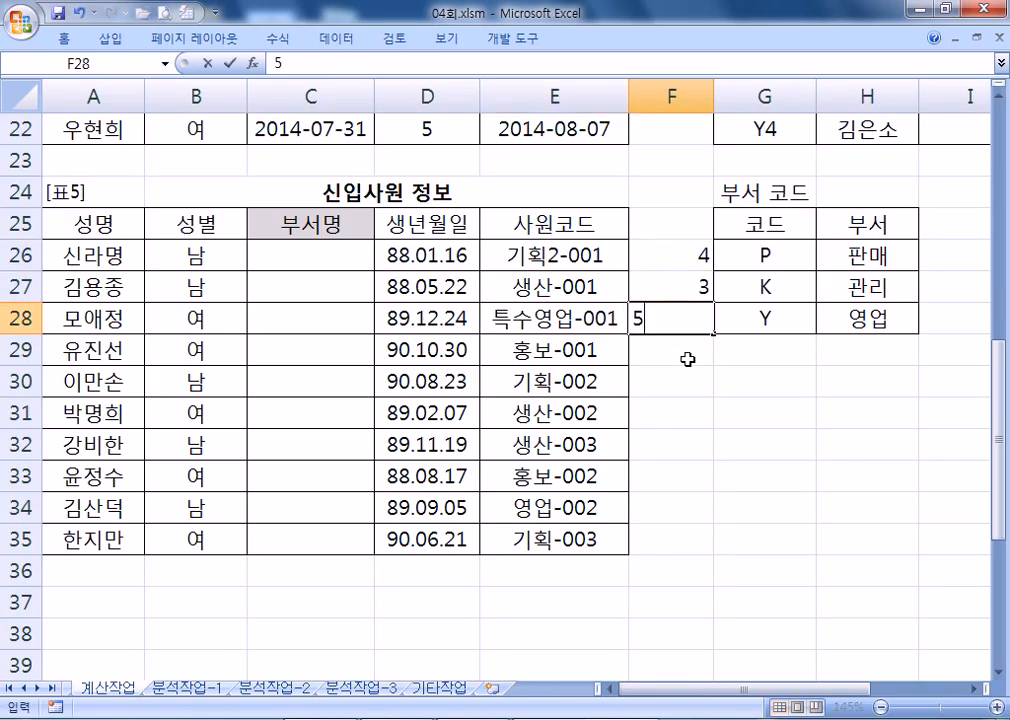
key("Return")
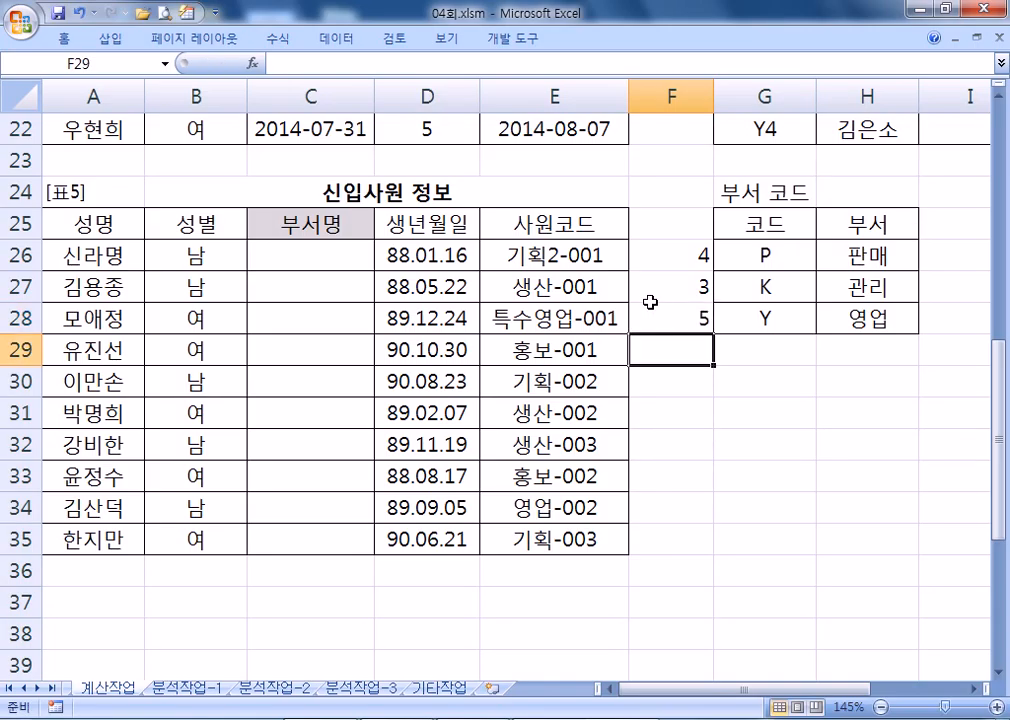
left_click_drag(658, 262, 660, 320)
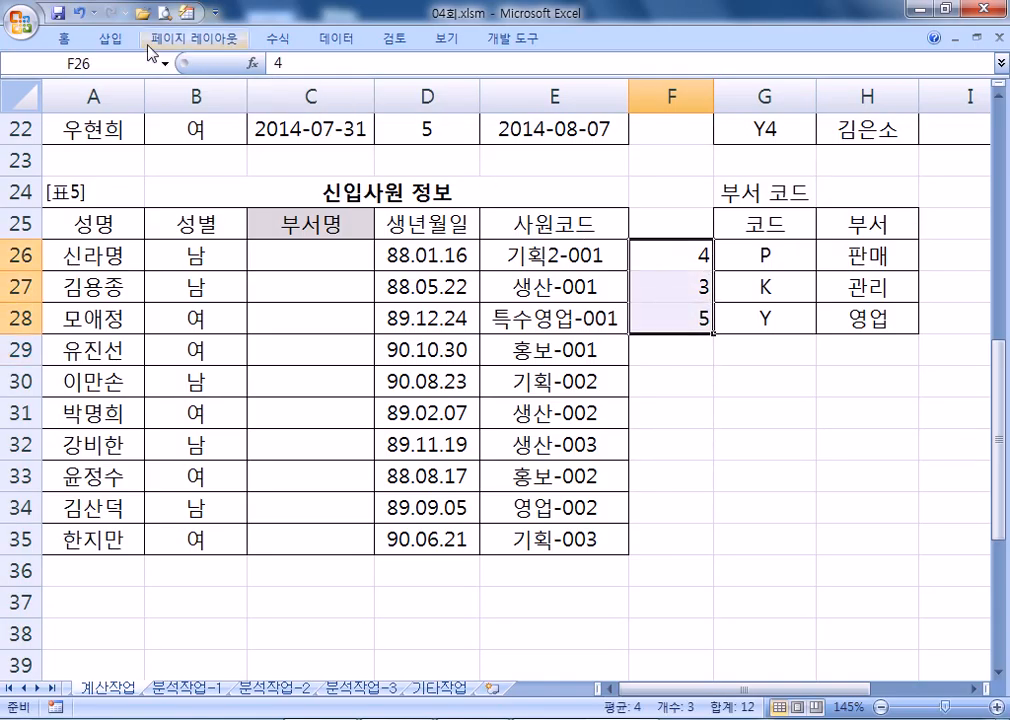
right_click(682, 260)
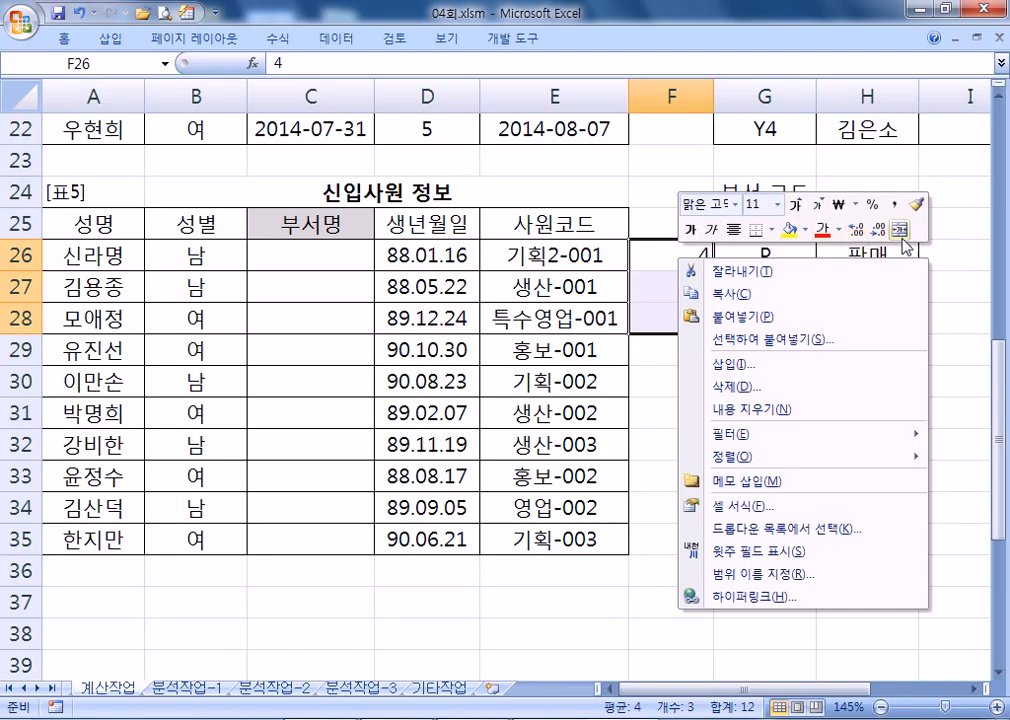
left_click(735, 233)
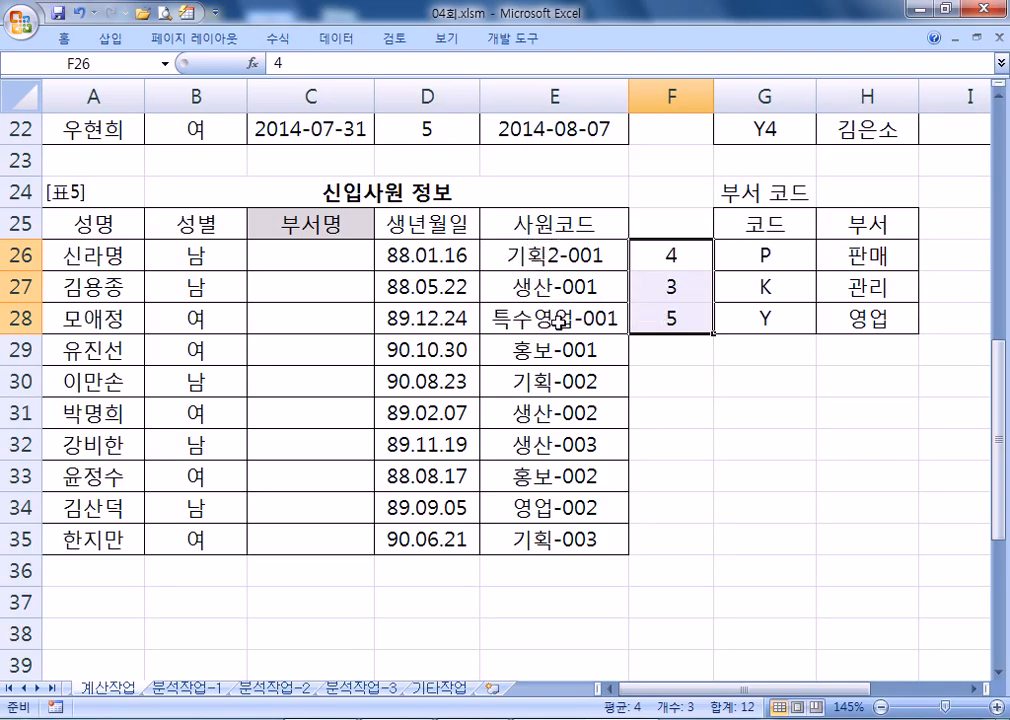
Begin =MID(E26,1,?) in C26, with a ? placeholder for the length
double_click(343, 255)
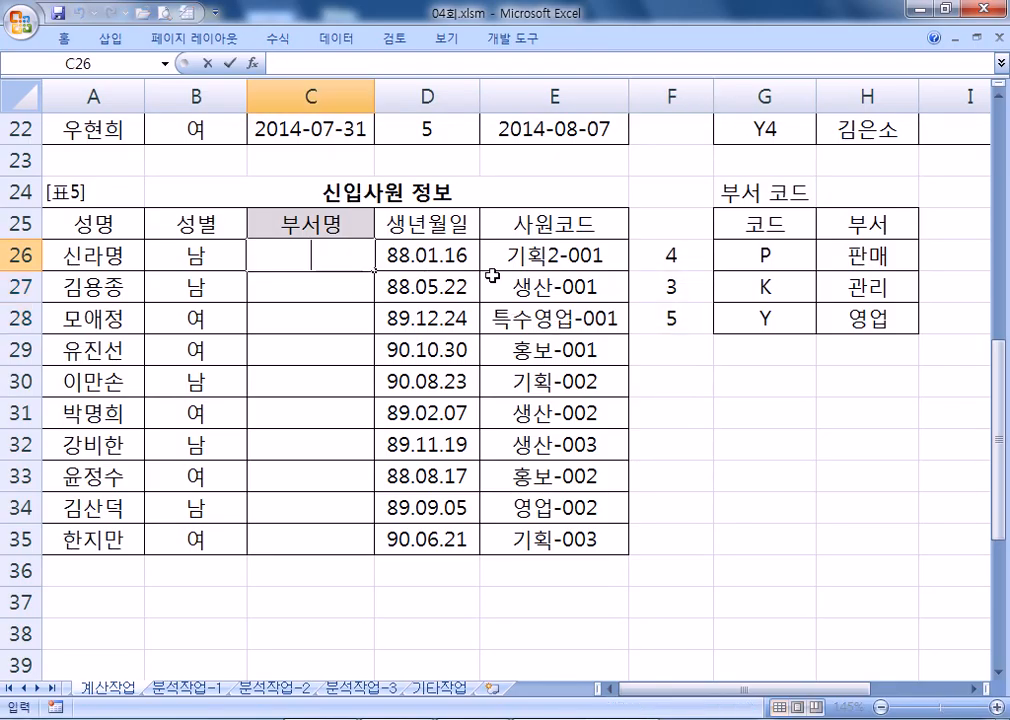
type("=")
type("ㅡ")
key("BackSpace")
type("MID(")
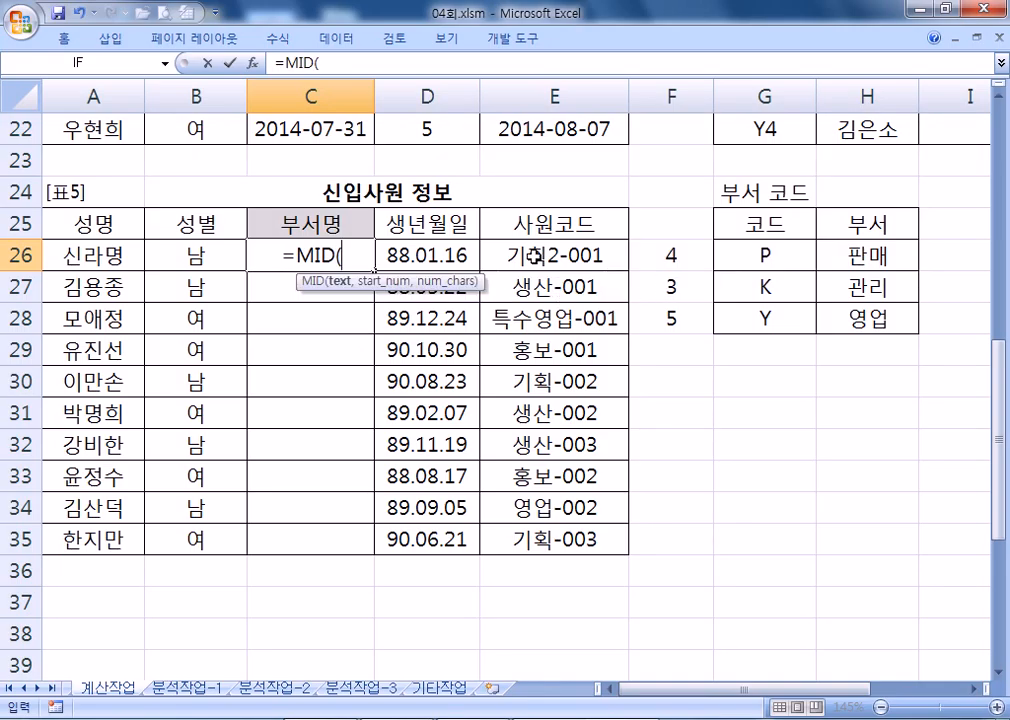
left_click(522, 256)
type(",1")
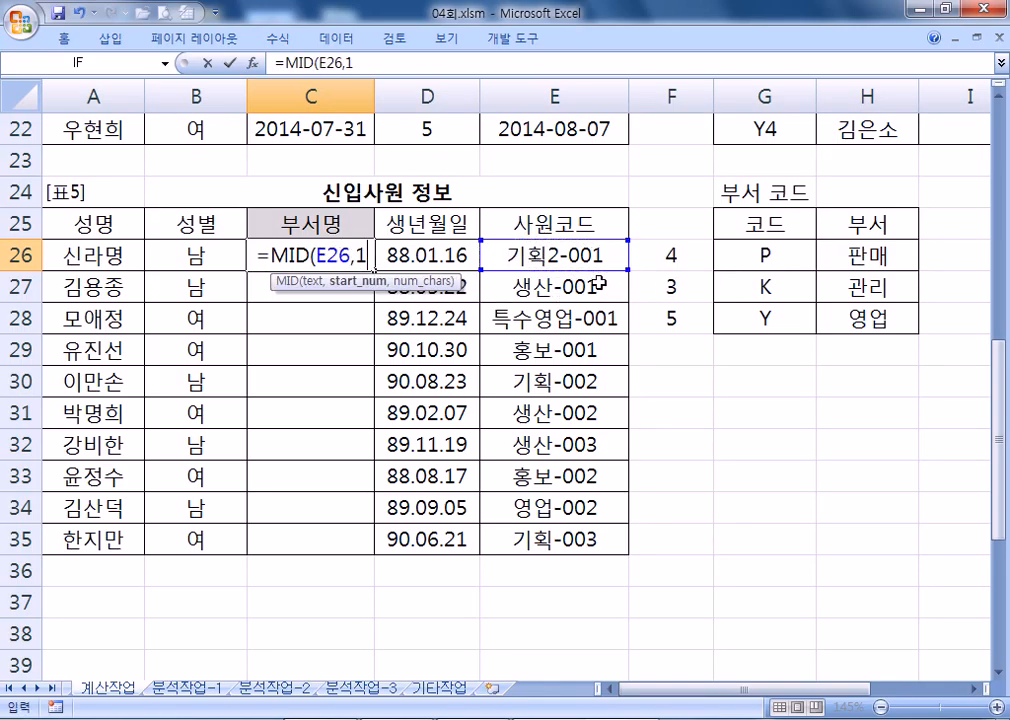
type(",?")
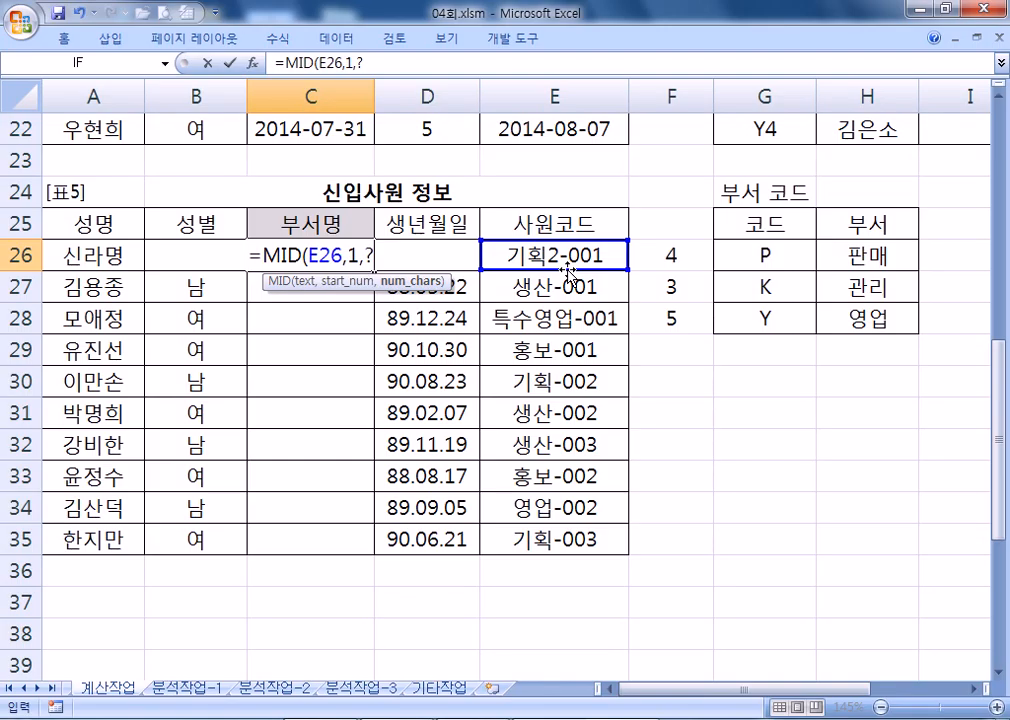
Replace the ? placeholder with SEARCH("-",E26) and commit the formula
double_click(377, 254)
type("SE")
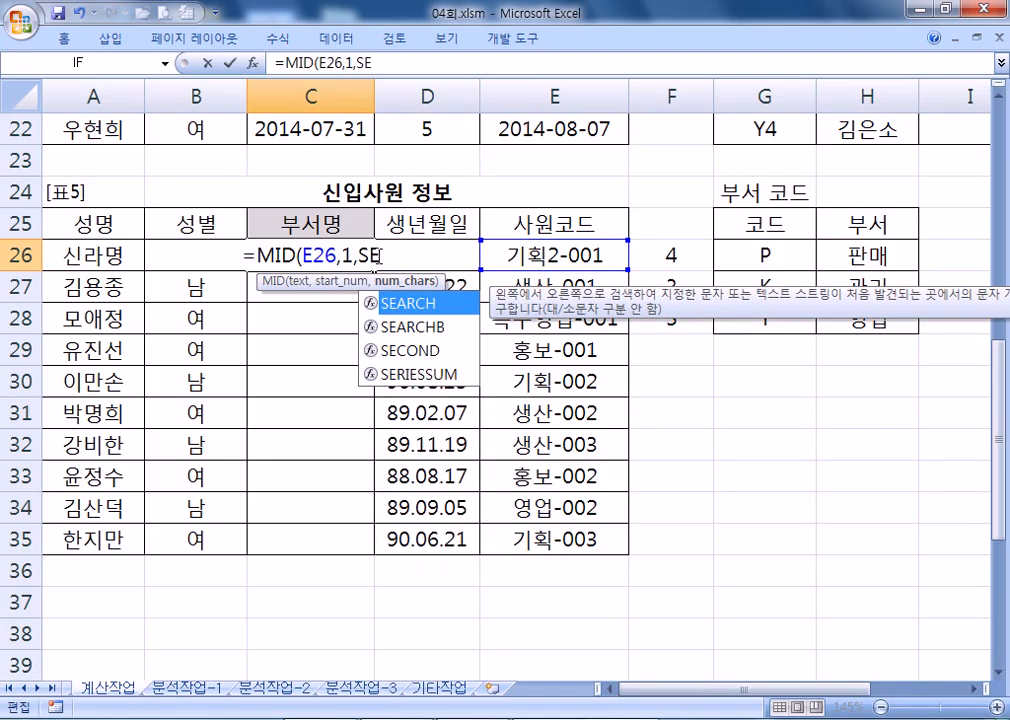
type("AR")
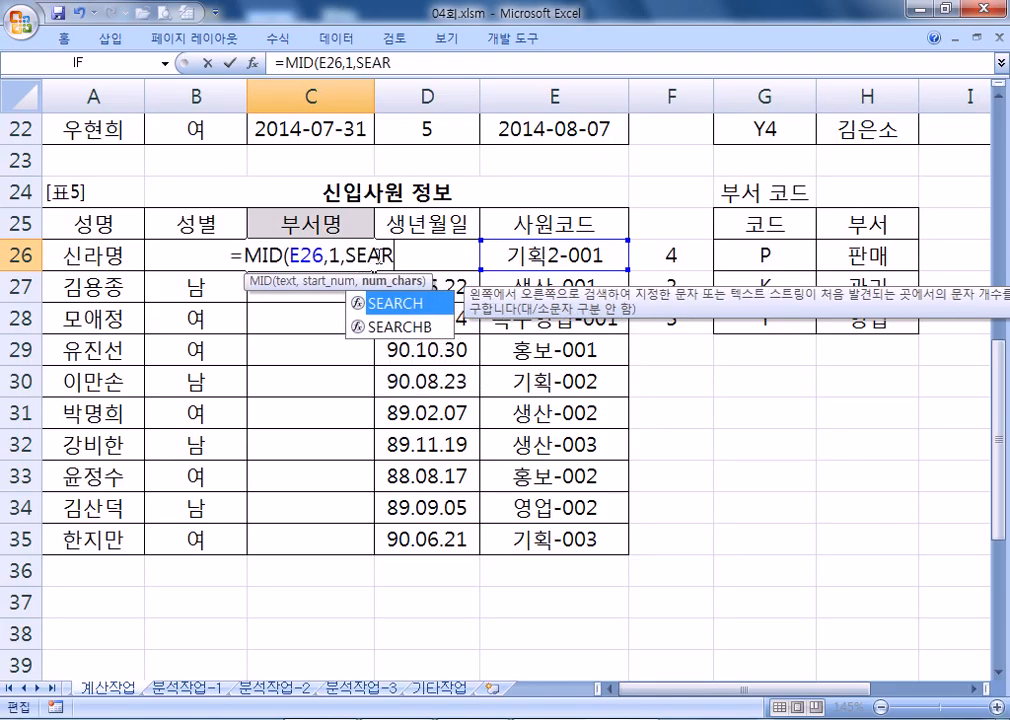
key("Tab")
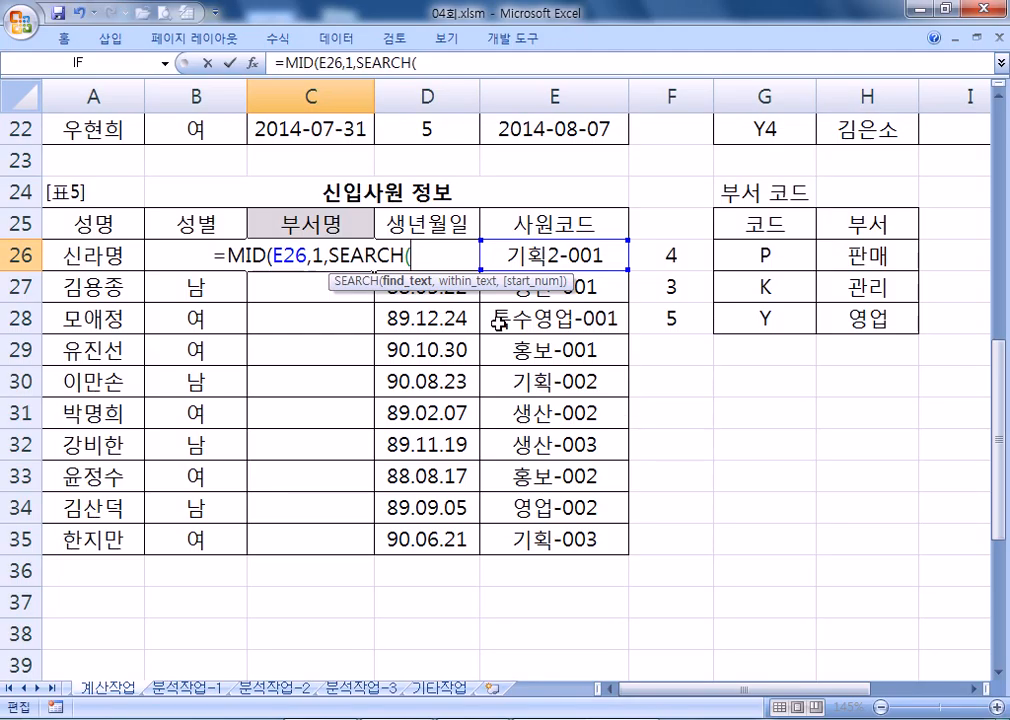
type("\"-\",")
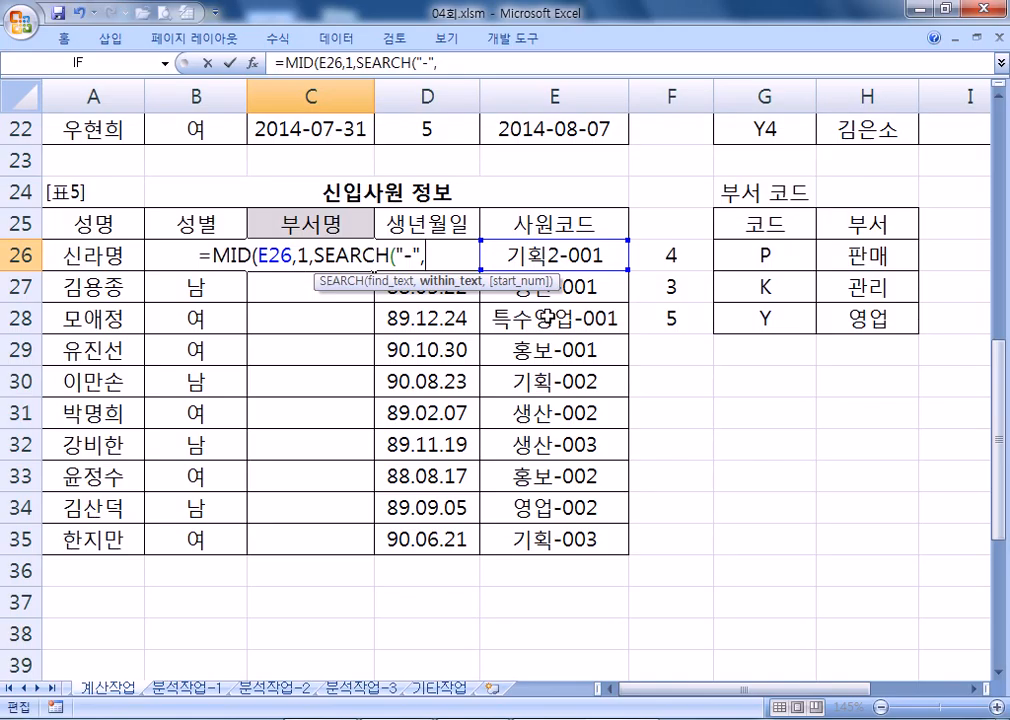
left_click(532, 255)
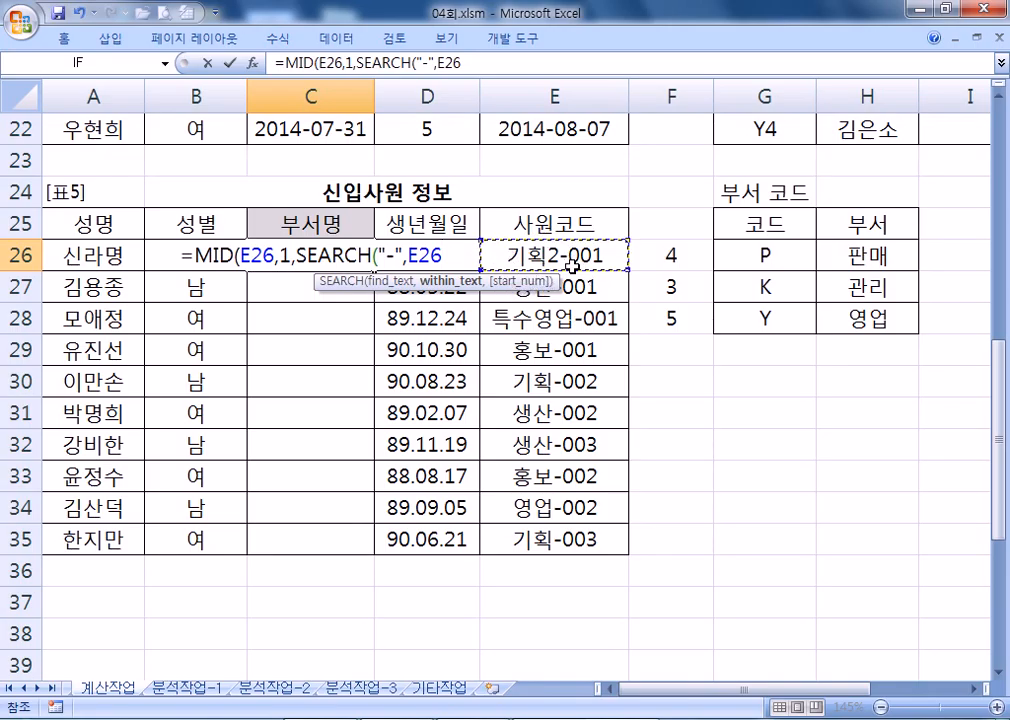
type(")")
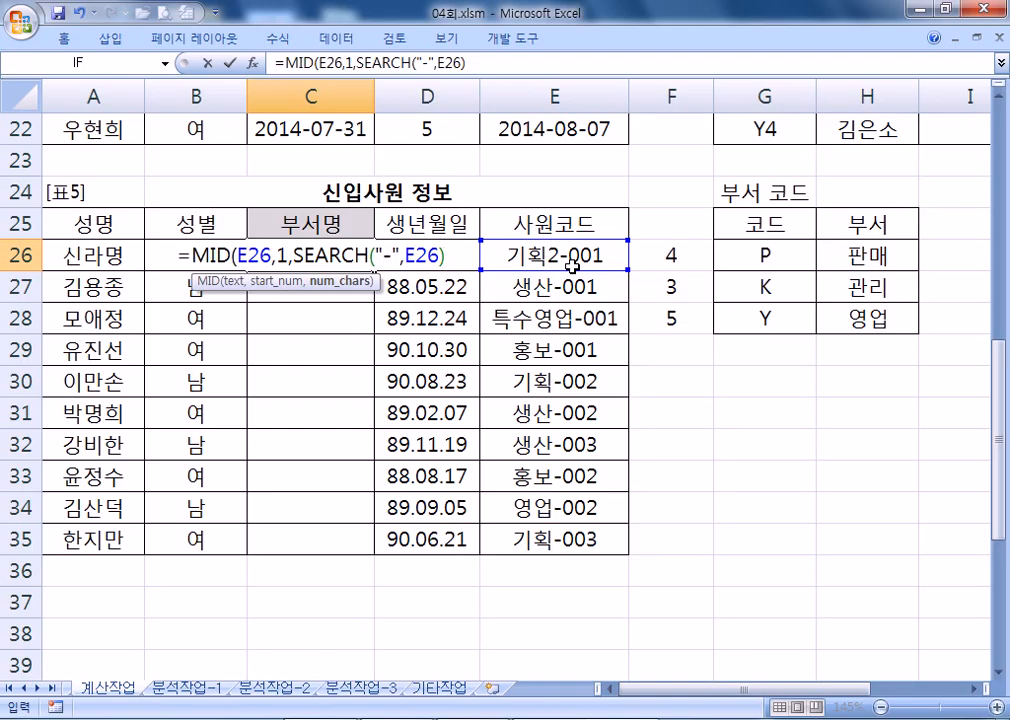
key("Return")
key("Return")
Accept the corrected MID formula and fill it down to C35
key("Up")
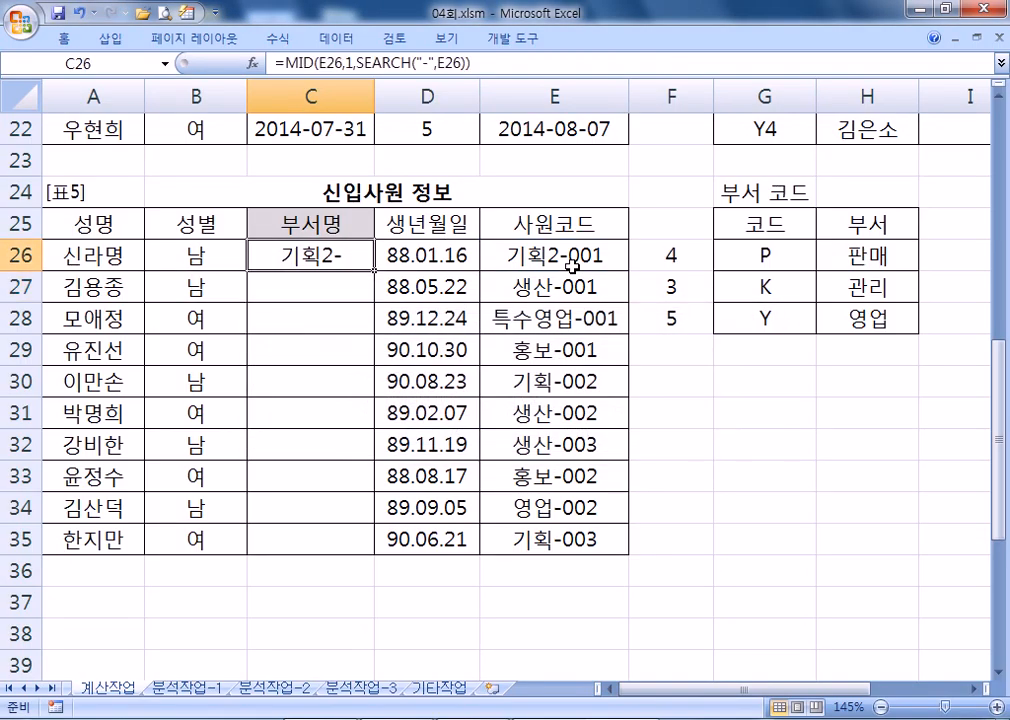
left_click_drag(374, 269, 374, 542)
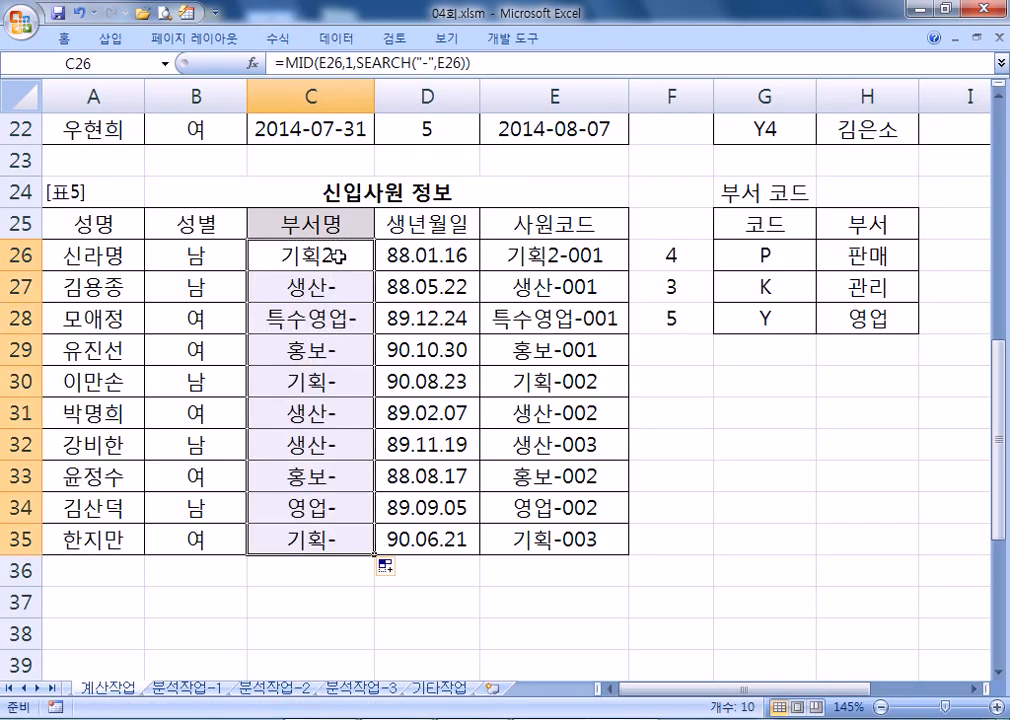
key("F2")
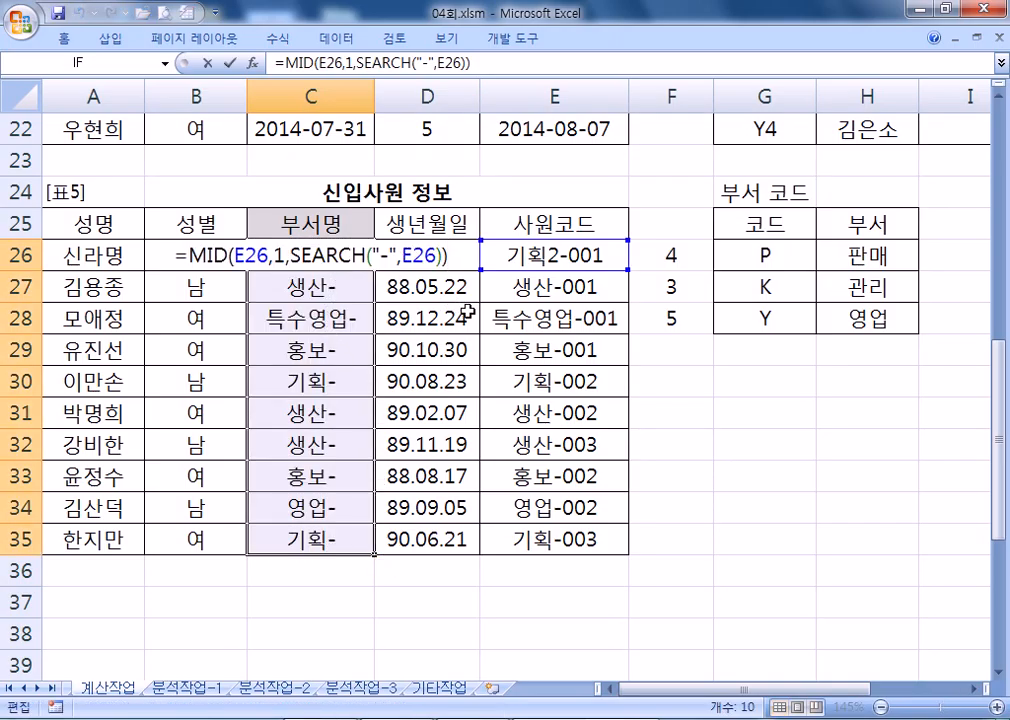
key("Escape")
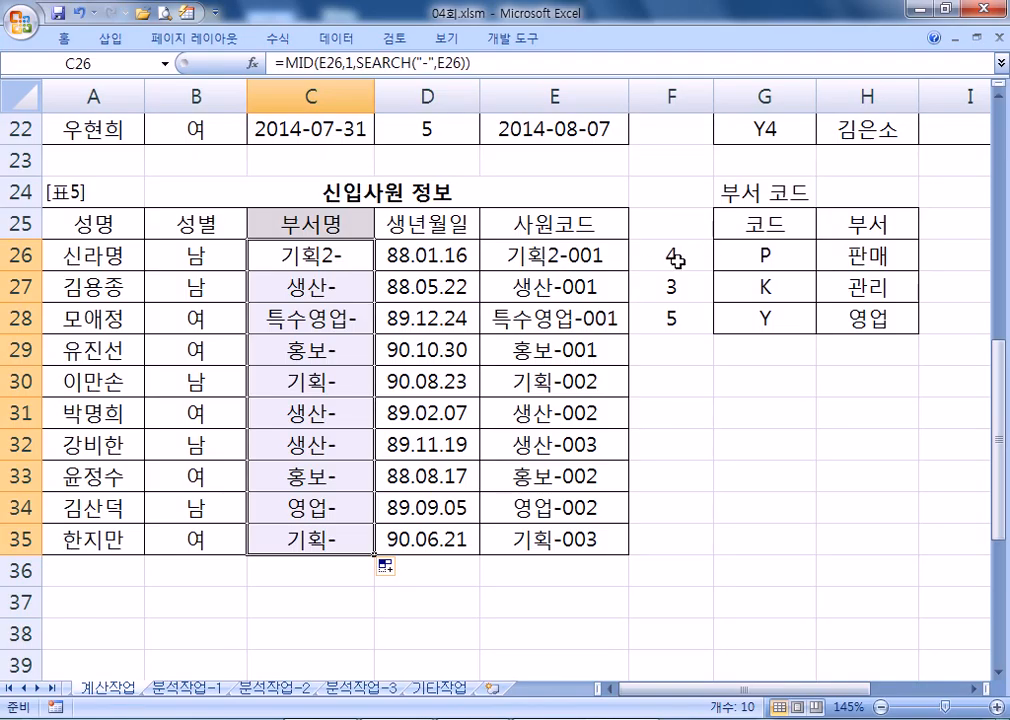
Change C26 to =MID(E26,1,SEARCH("-",E26)-1), refill to C35, and select the formula text
left_click(676, 260)
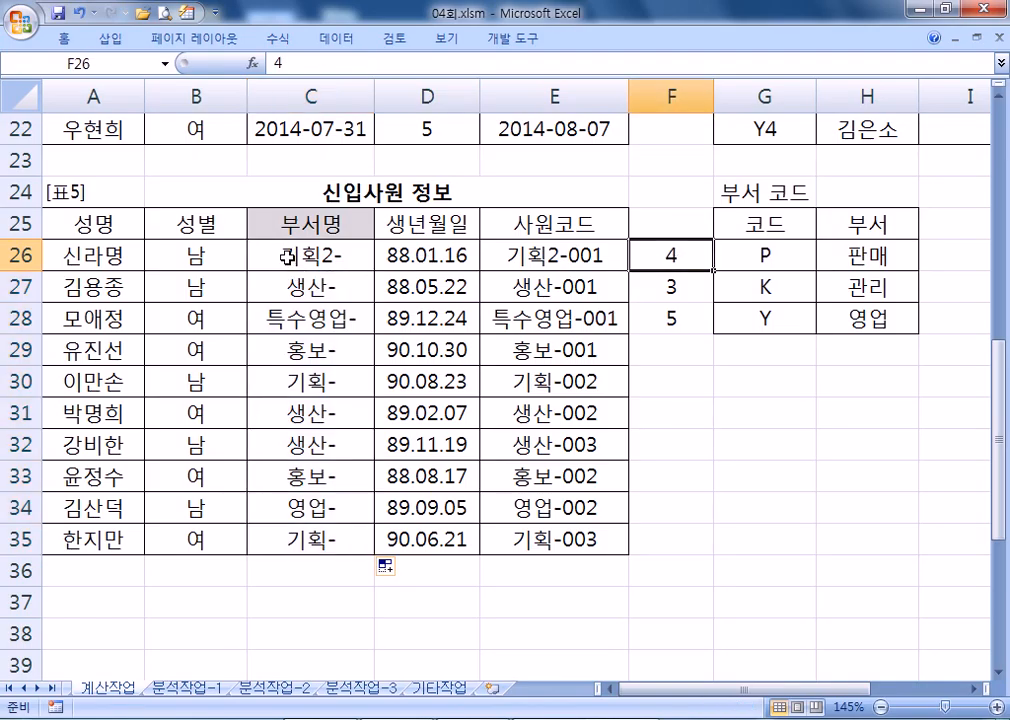
left_click(670, 324)
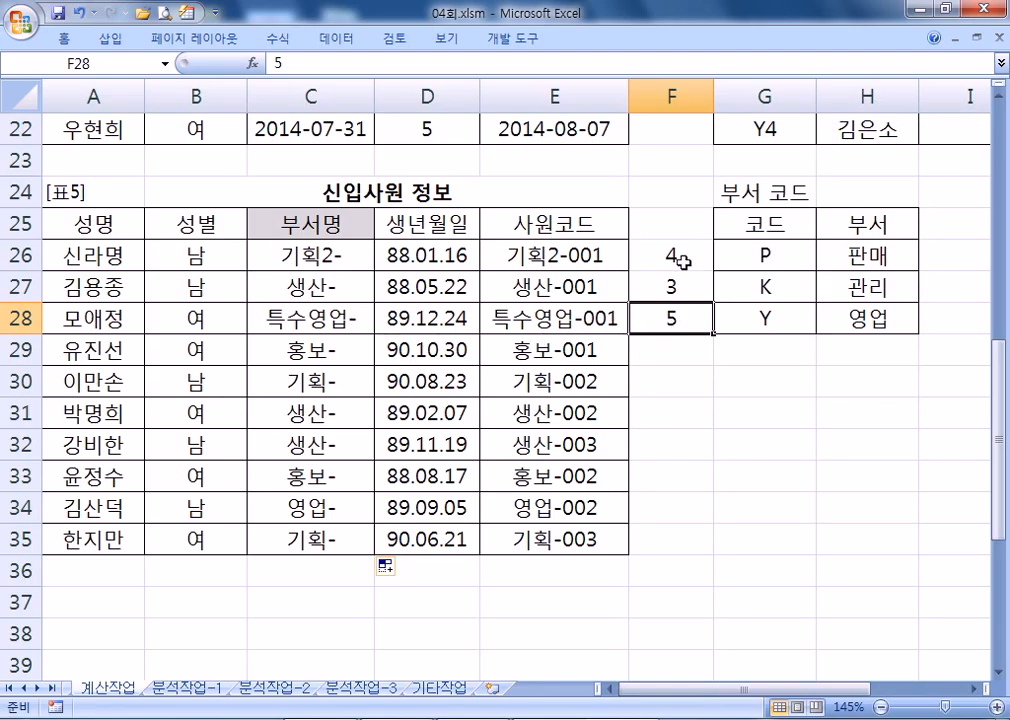
left_click(680, 261)
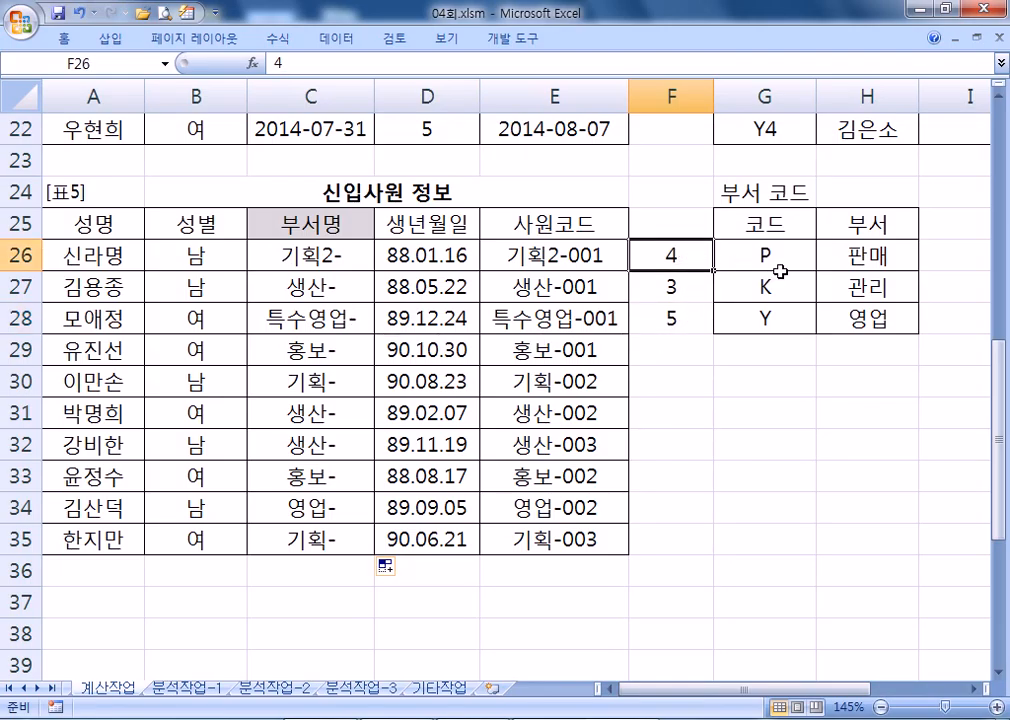
left_click(354, 262)
double_click(354, 262)
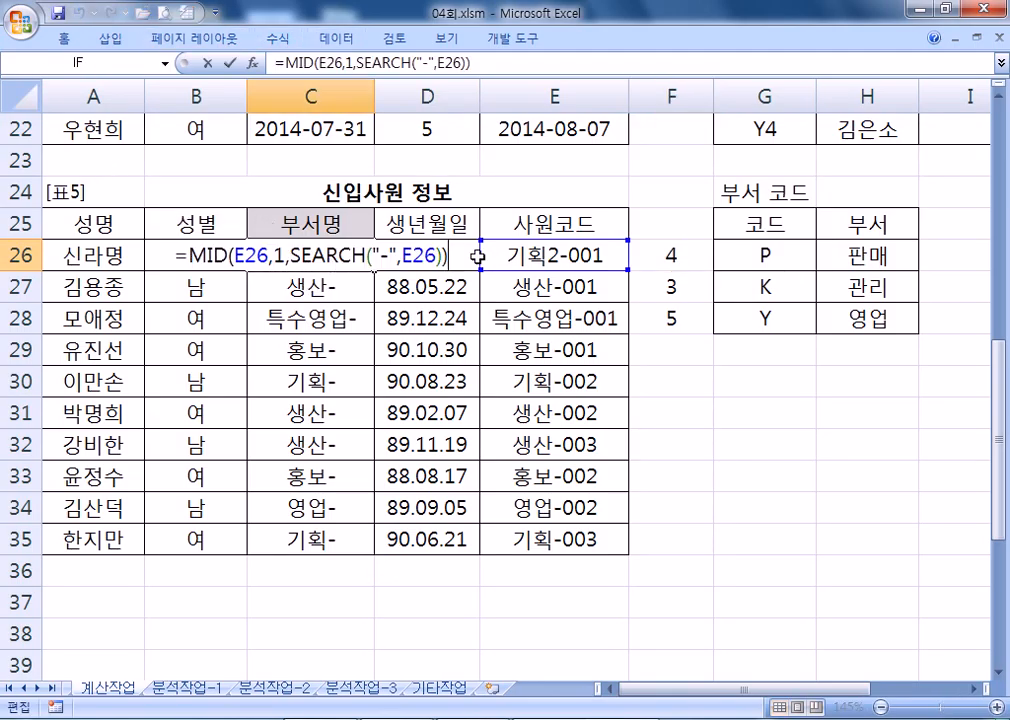
key("Left")
type("-1")
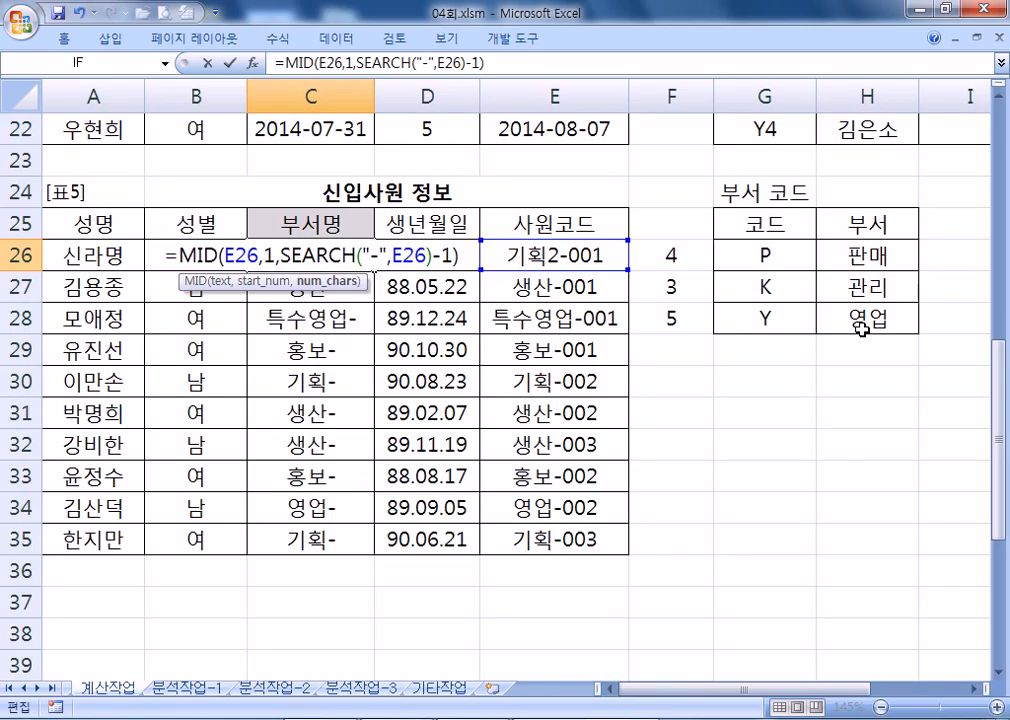
key("Return")
key("Up")
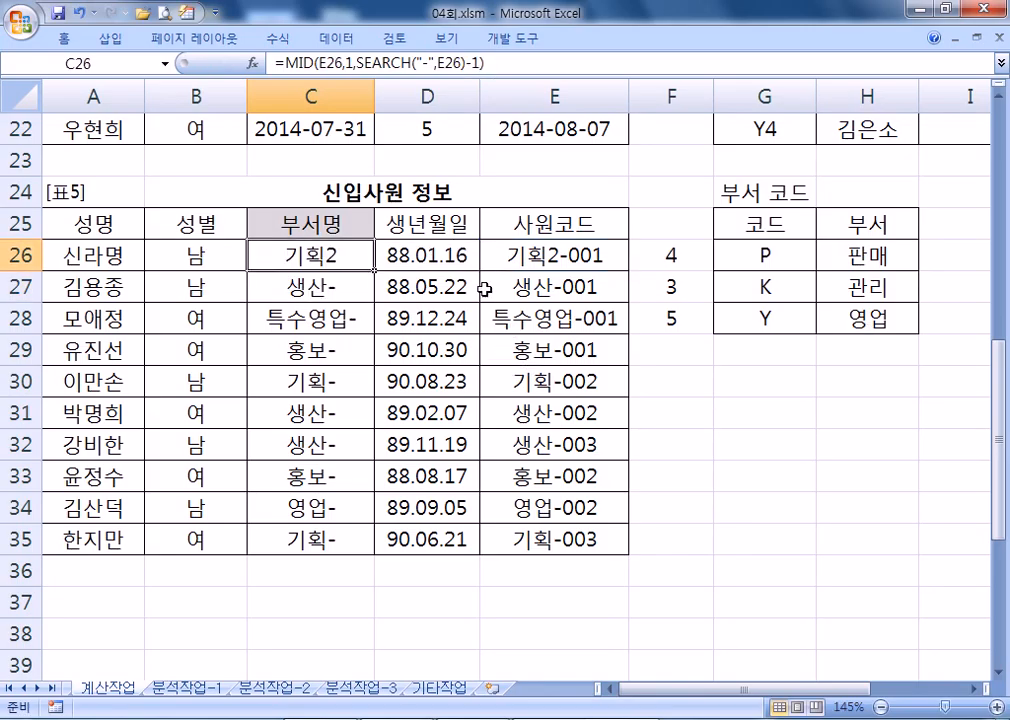
double_click(375, 270)
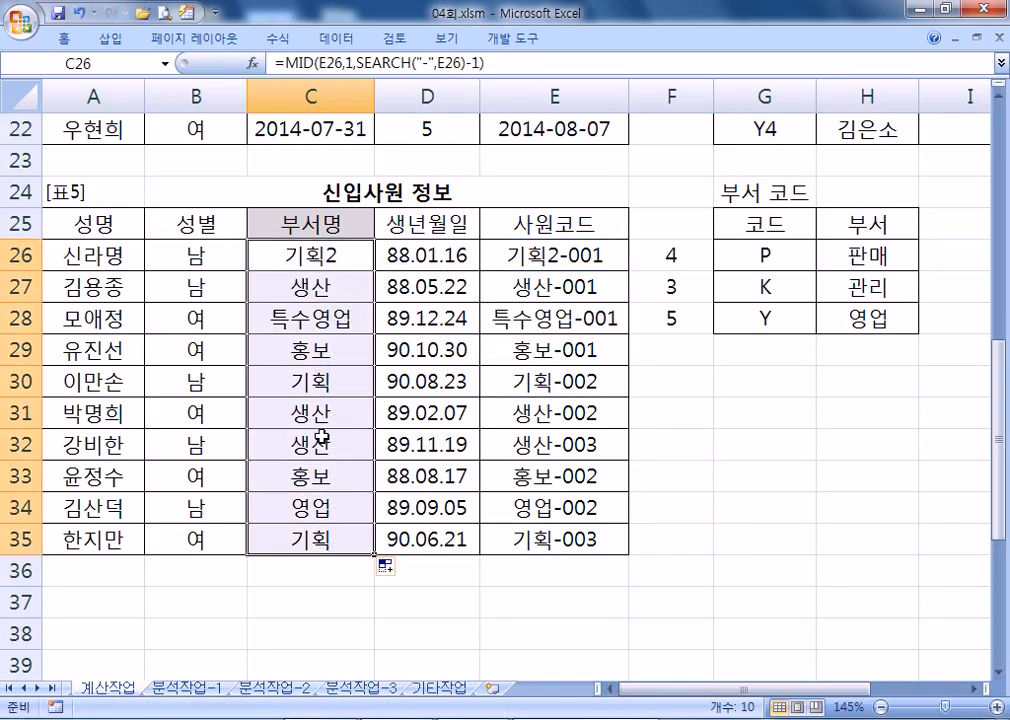
left_click(299, 255)
left_click_drag(488, 63, 331, 127)
key("ctrl+c")
In Notepad, add item 5) with the pasted =MID(E26,1,SEARCH("-",E26)-1) formula
key("alt+Tab")
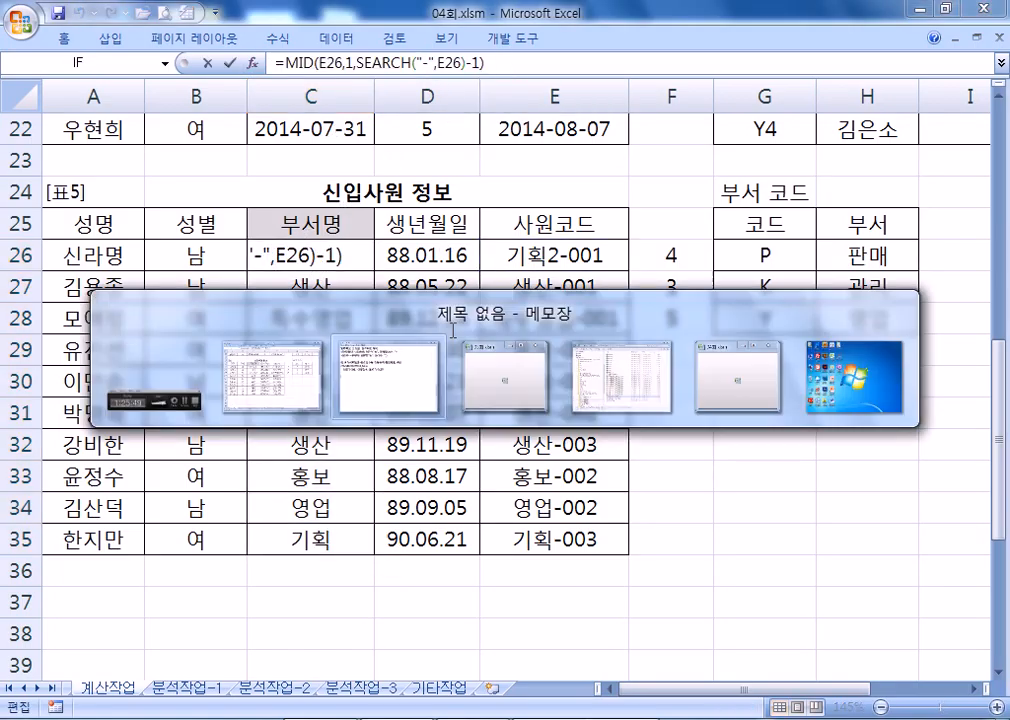
type("5)")
key("Return")
key("ctrl+v")
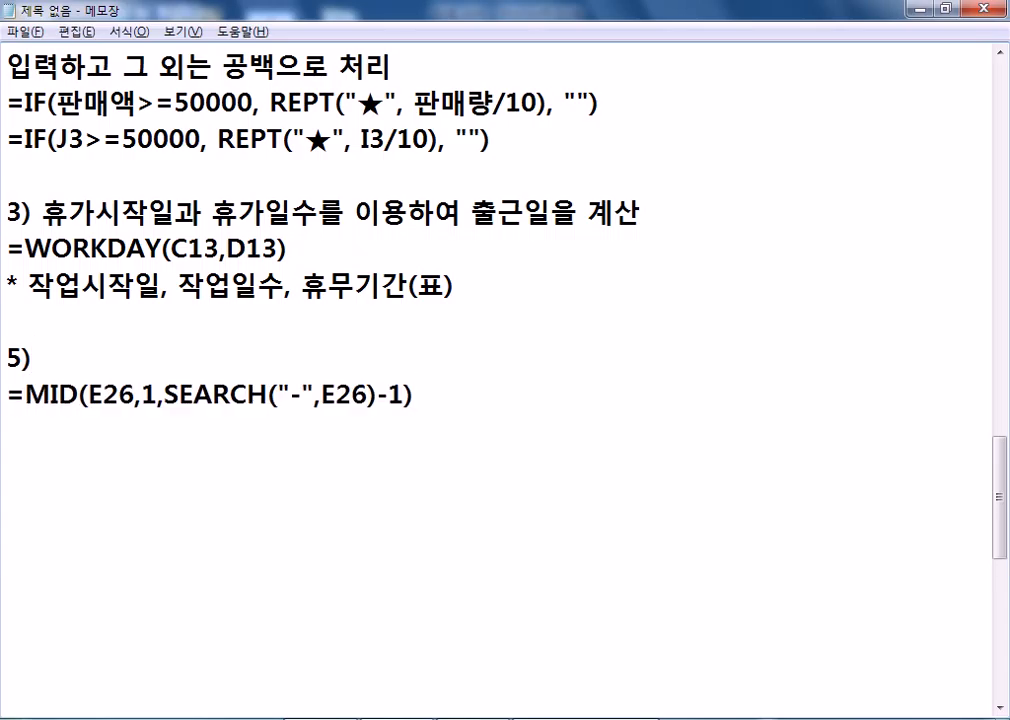
key("Return")
key("Up")
key("Return")
left_click(196, 381)
key("Delete")
key("End")
key("Return")
Add the example line E26 : "특수영업-001" > "특수영업"
type("ㄷ2")
key("BackSpace")
key("BackSpace")
type("2T")
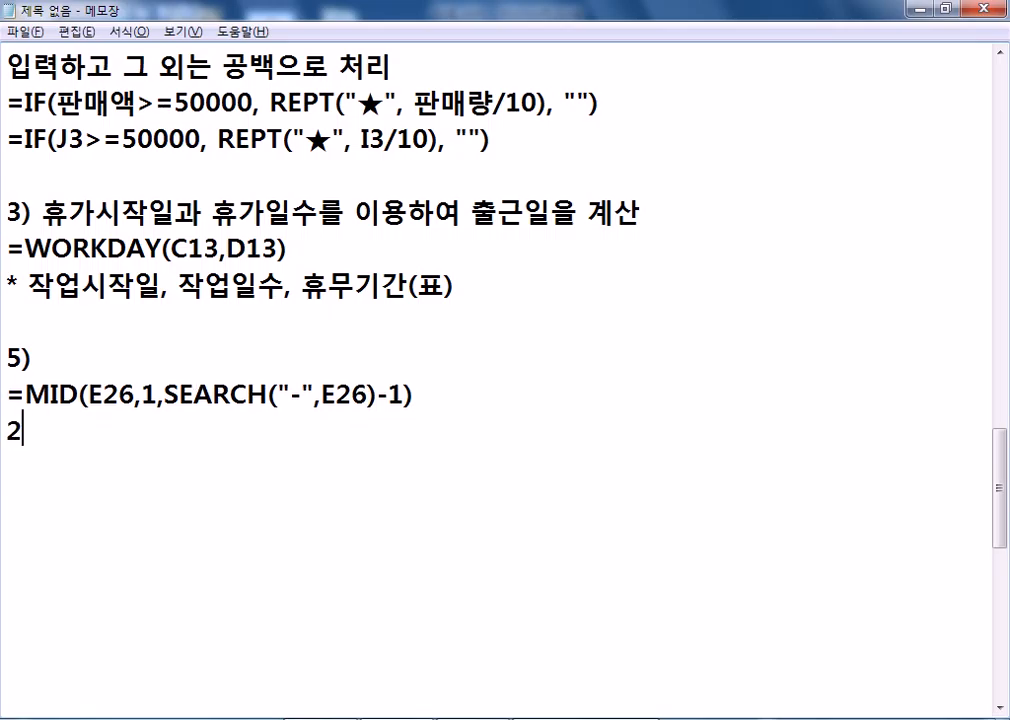
key("BackSpace")
key("BackSpace")
type("E26 ")
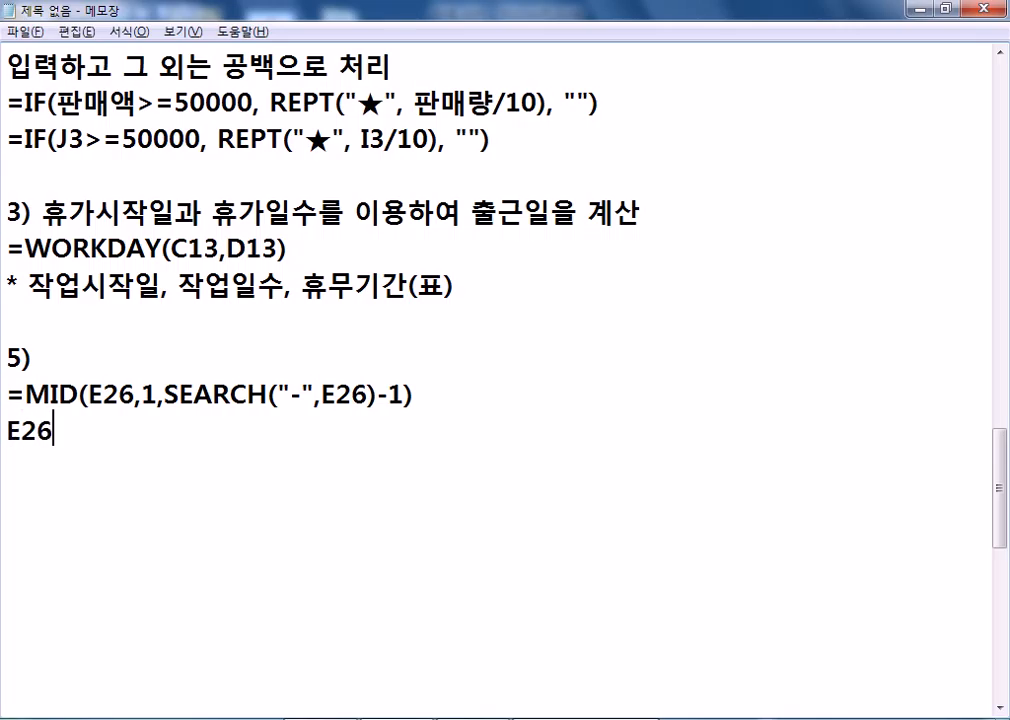
type(": XM")
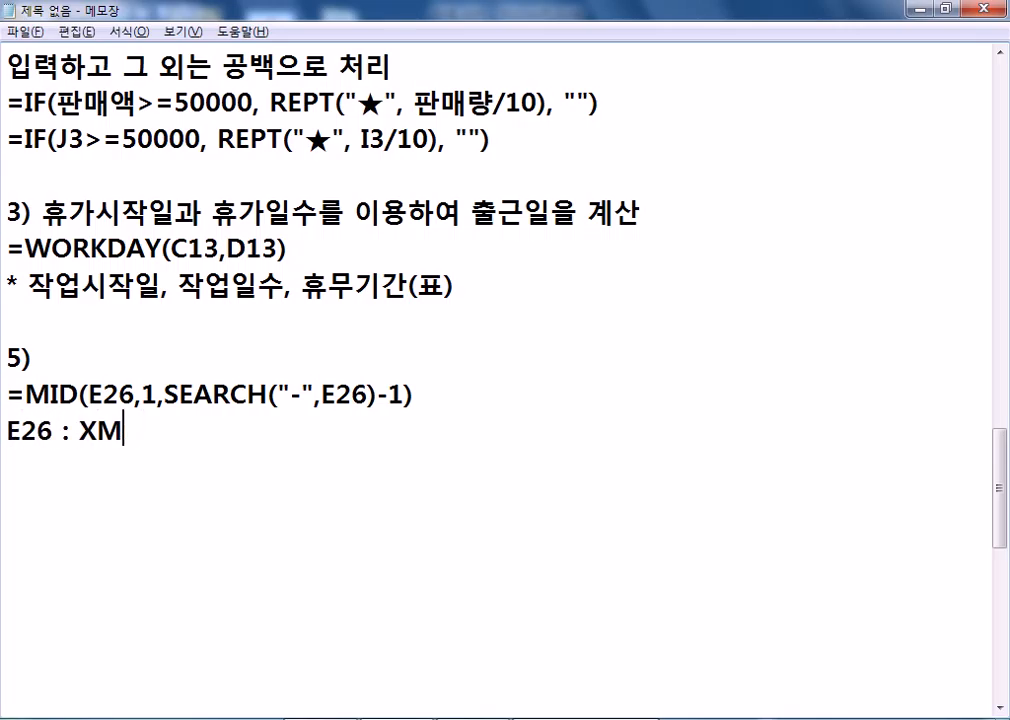
key("BackSpace")
key("BackSpace")
type("\"특수")
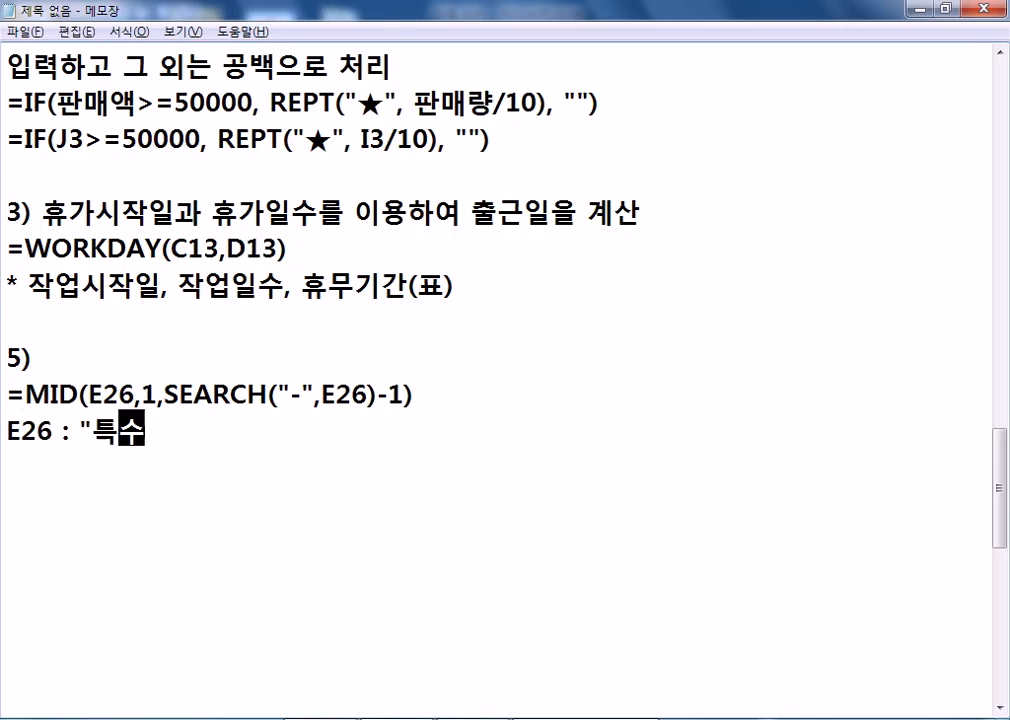
type("영ㅇ업-00")
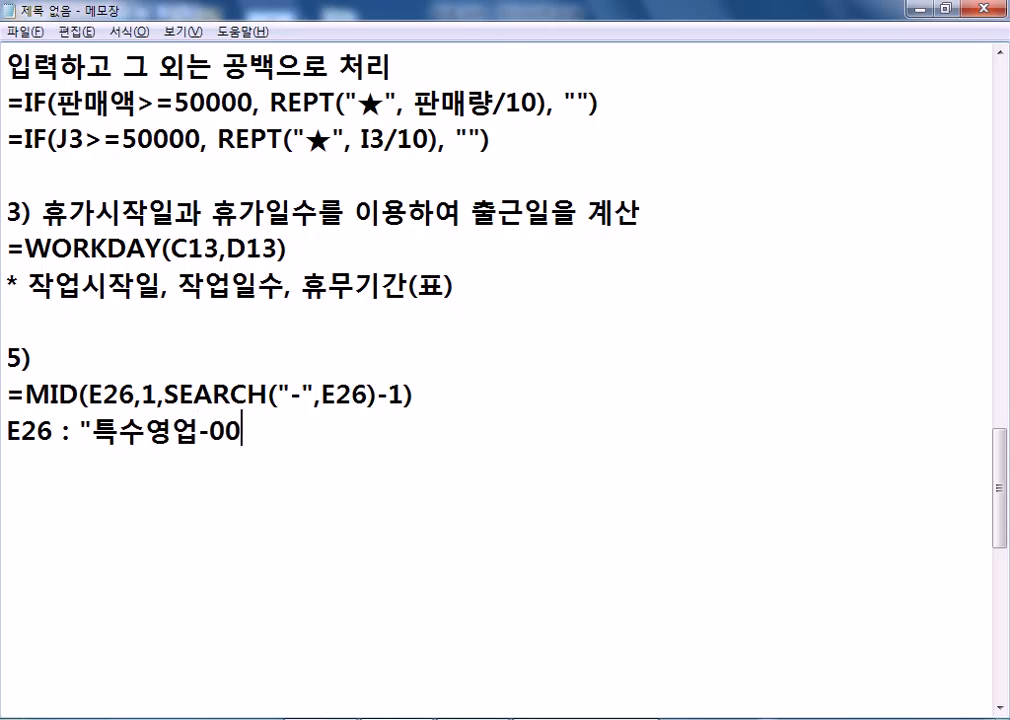
type("1\"")
key("Return")
key("BackSpace")
type("> ㅌ")
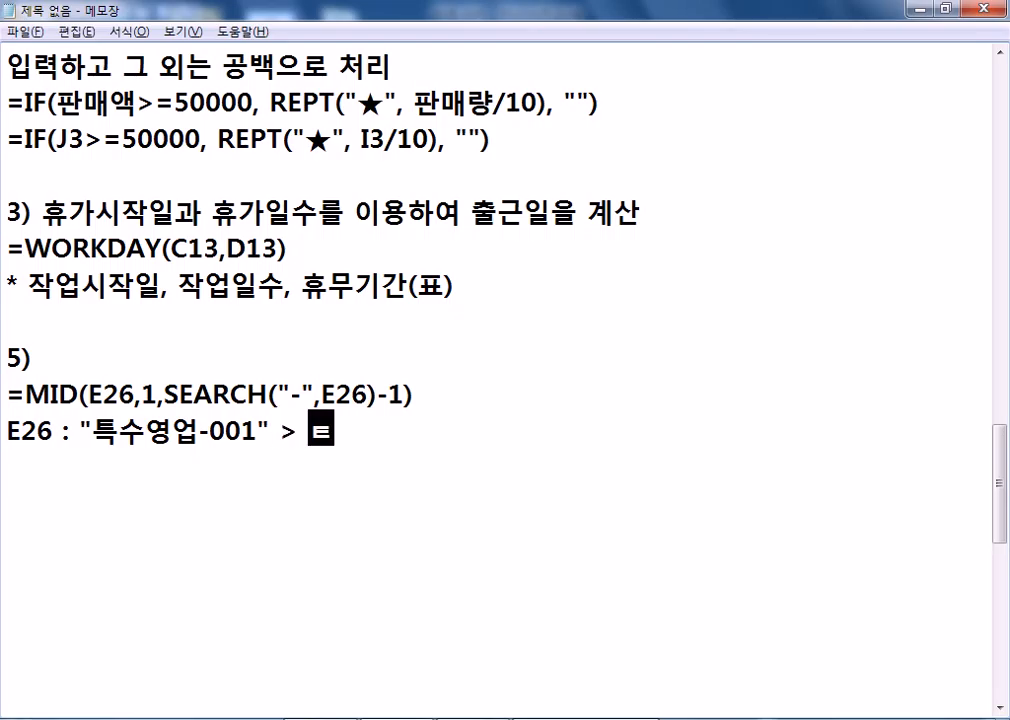
key("BackSpace")
type("\"트ㄱ수영업\"")
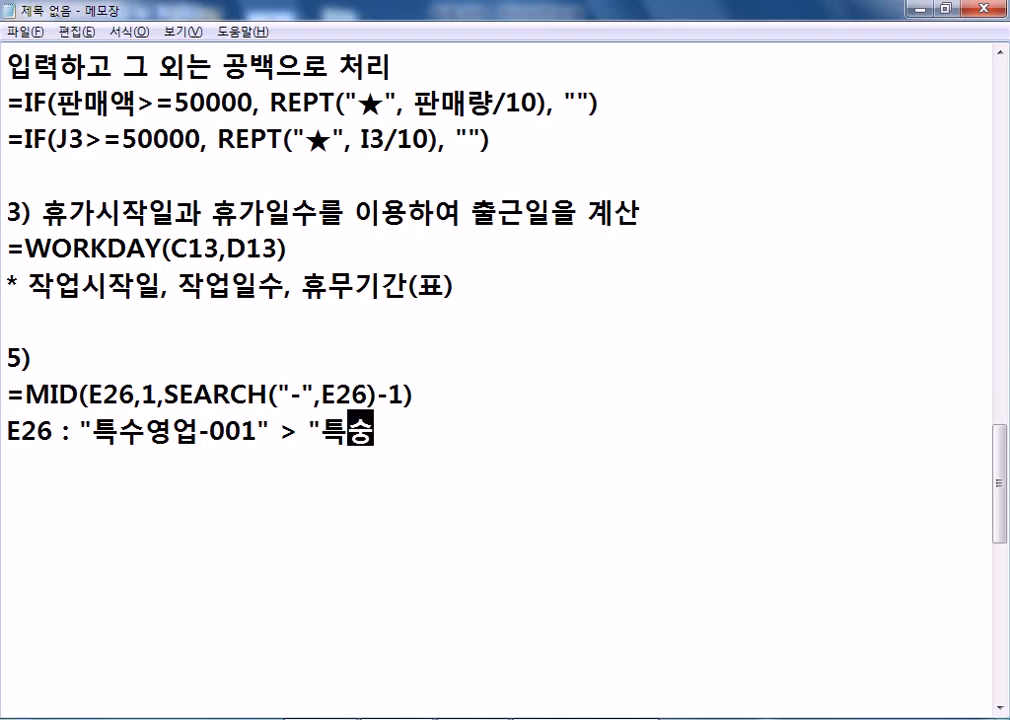
Duplicate the example line and edit the copy to "영업1-001" > "영업1"
key("Home")
key("shift+End")
key("ctrl+c")
key("End")
key("Return")
key("ctrl+v")
key("ctrl+Left")
key("ctrl+Left")
key("ctrl+Left")
key("ctrl+Left")
key("Right")
key("Right")
key("Delete")
key("Delete")
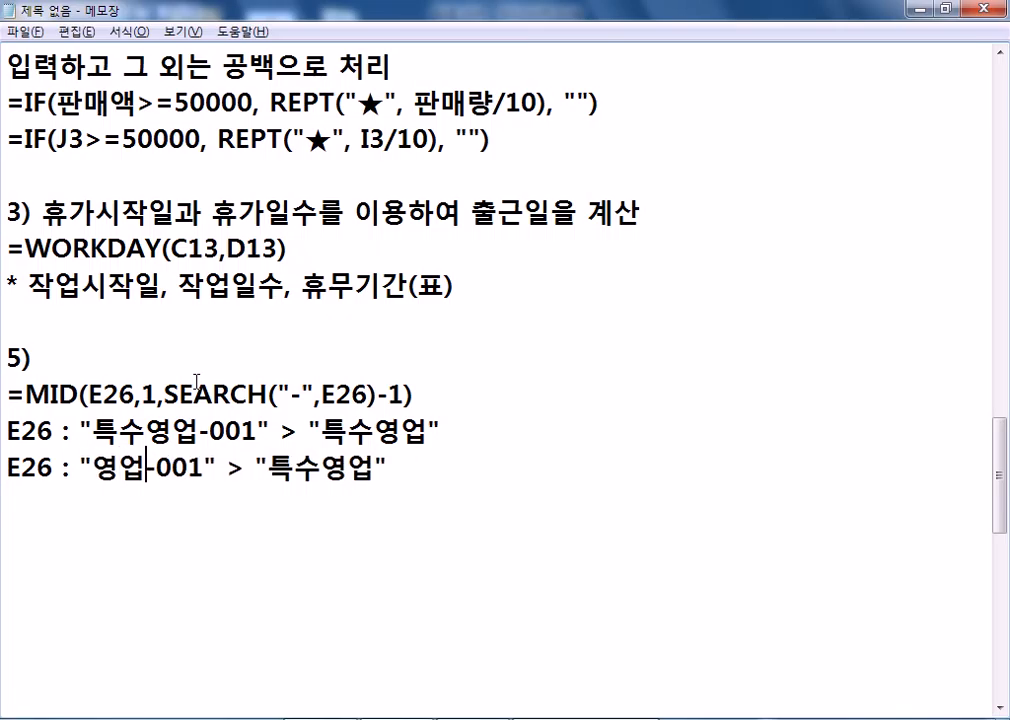
key("Right")
type("1")
key("Right")
key("Right")
key("Right")
key("Right")
key("Right")
key("Right")
key("Right")
key("Right")
key("Right")
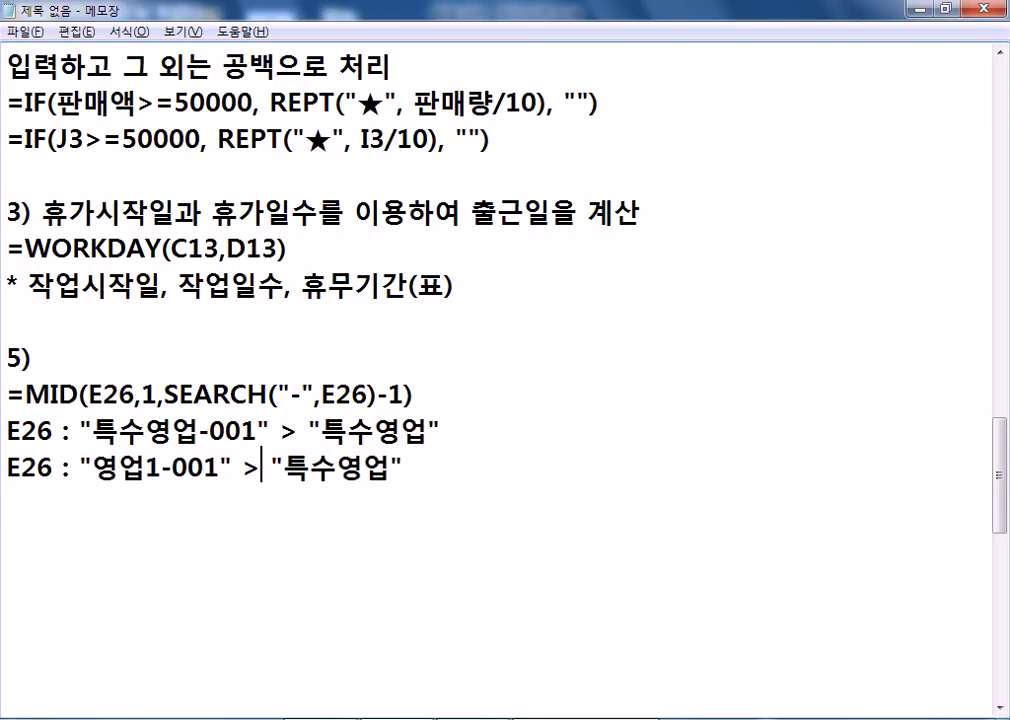
key("Delete")
key("Delete")
key("Right")
key("Right")
type("1")
key("Down")
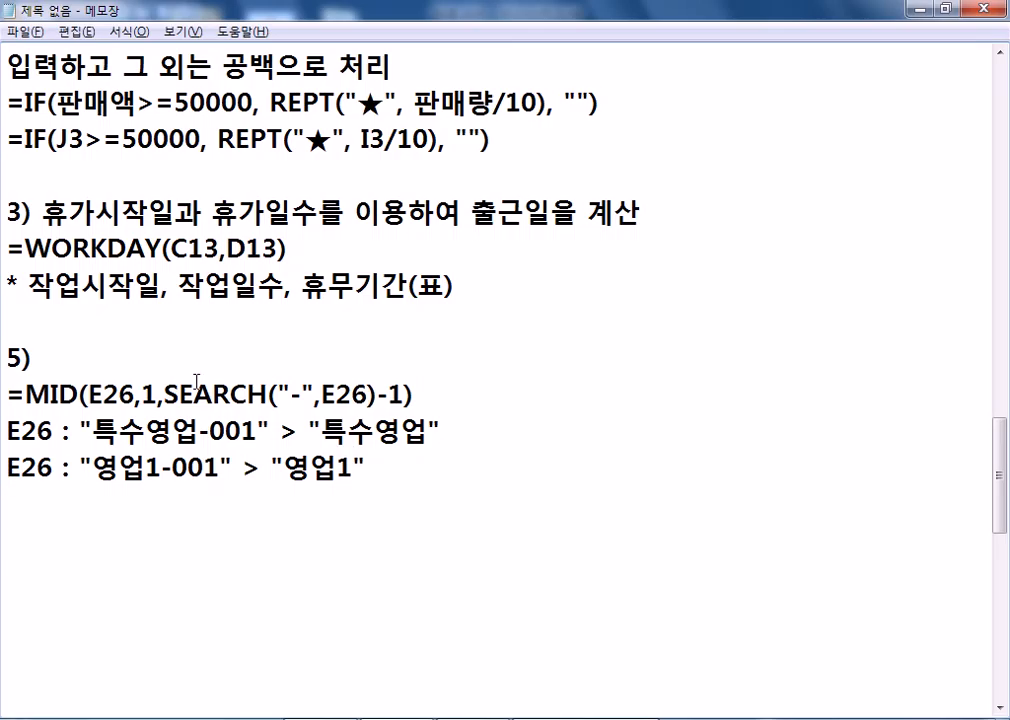
scroll(181, 343, "down", 1)
left_click_drag(197, 322, 211, 322)
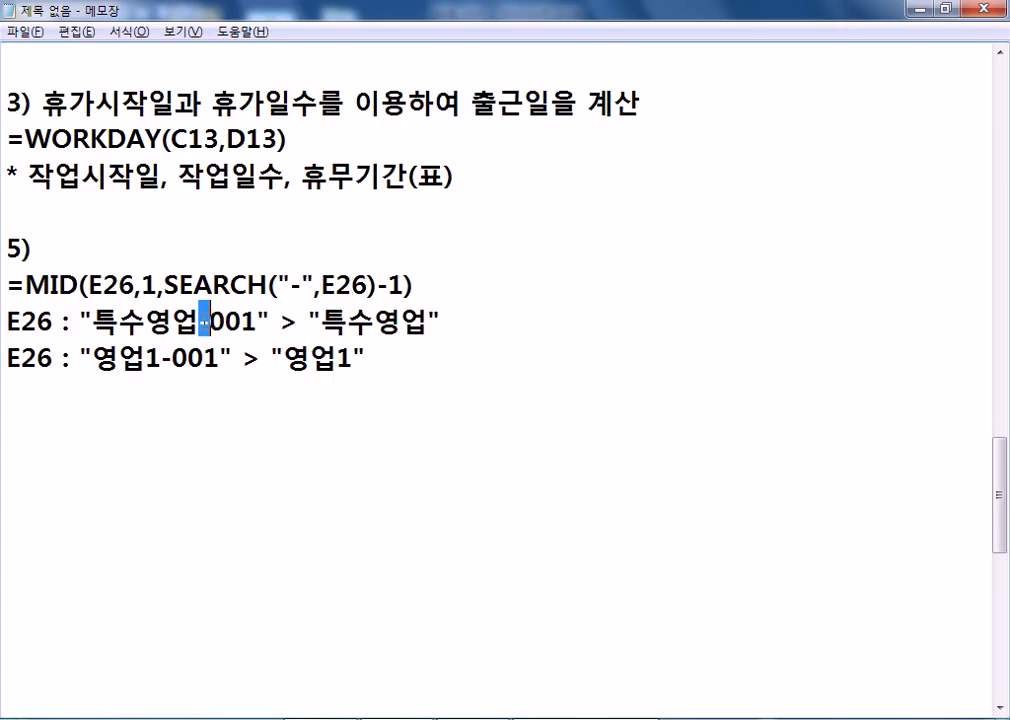
left_click_drag(118, 318, 210, 316)
left_click_drag(94, 318, 199, 318)
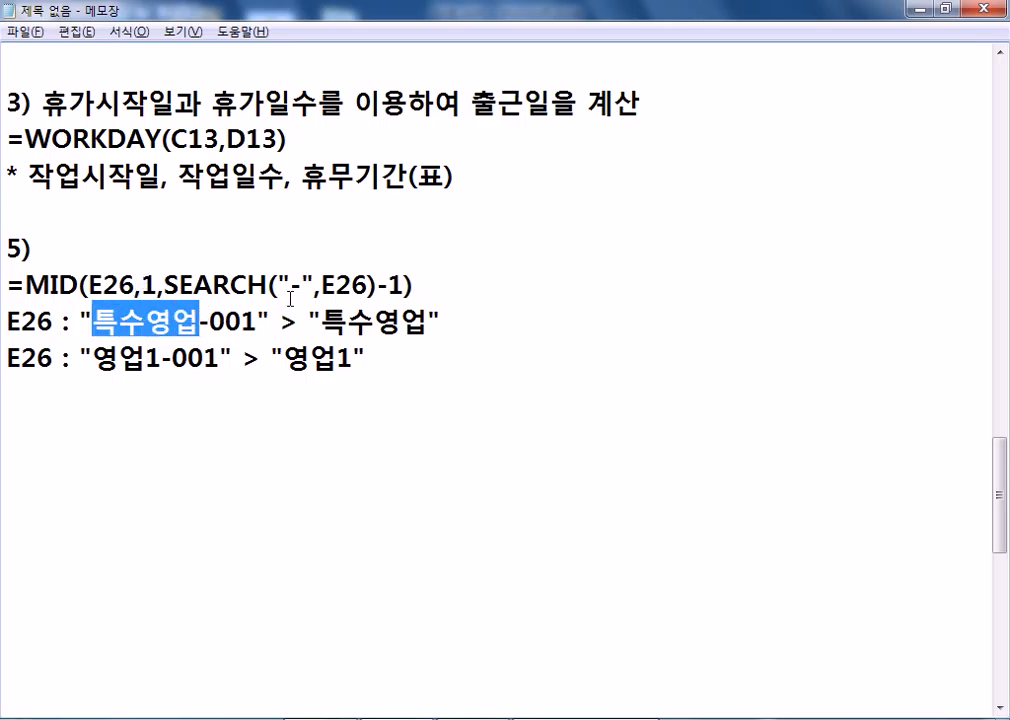
left_click_drag(378, 285, 166, 285)
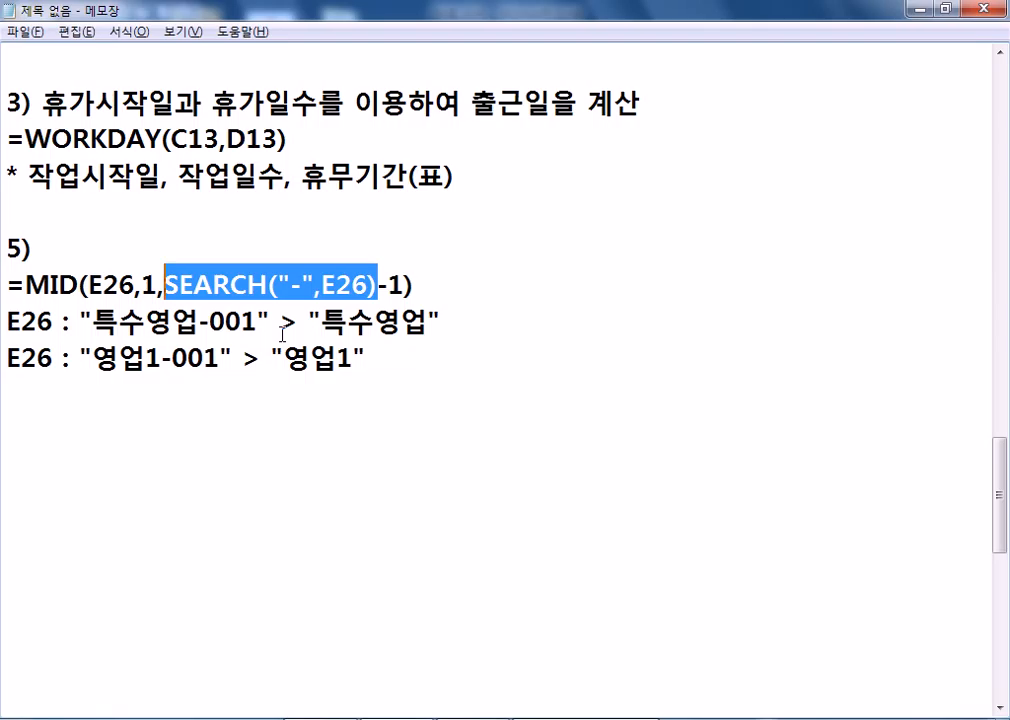
key("ctrl+End")
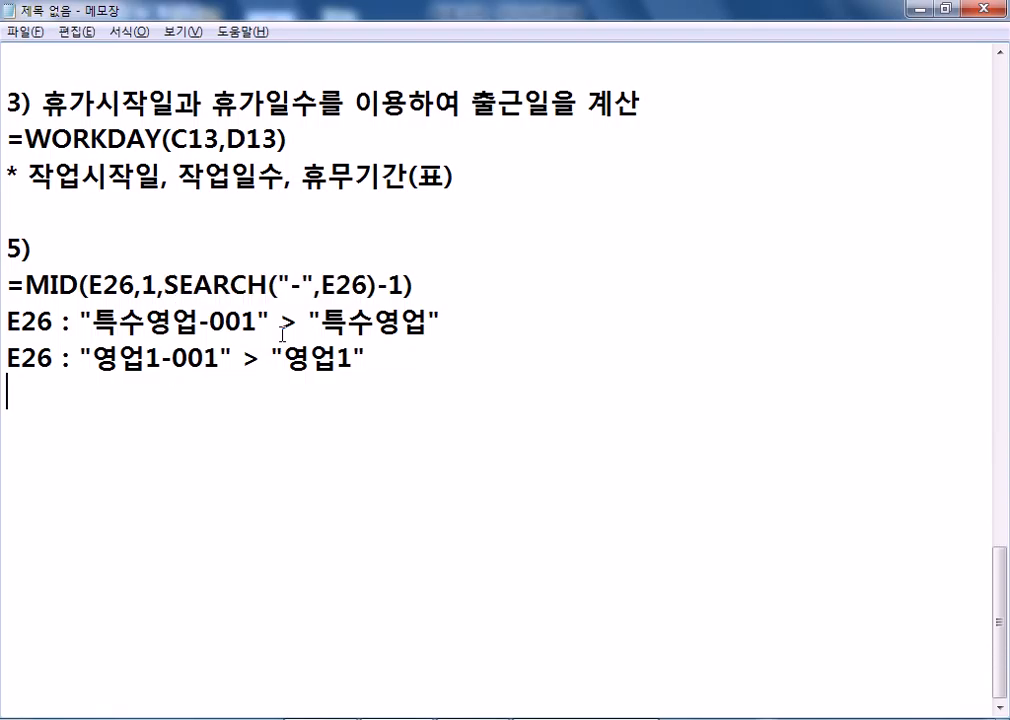
scroll(283, 333, "up", 3)
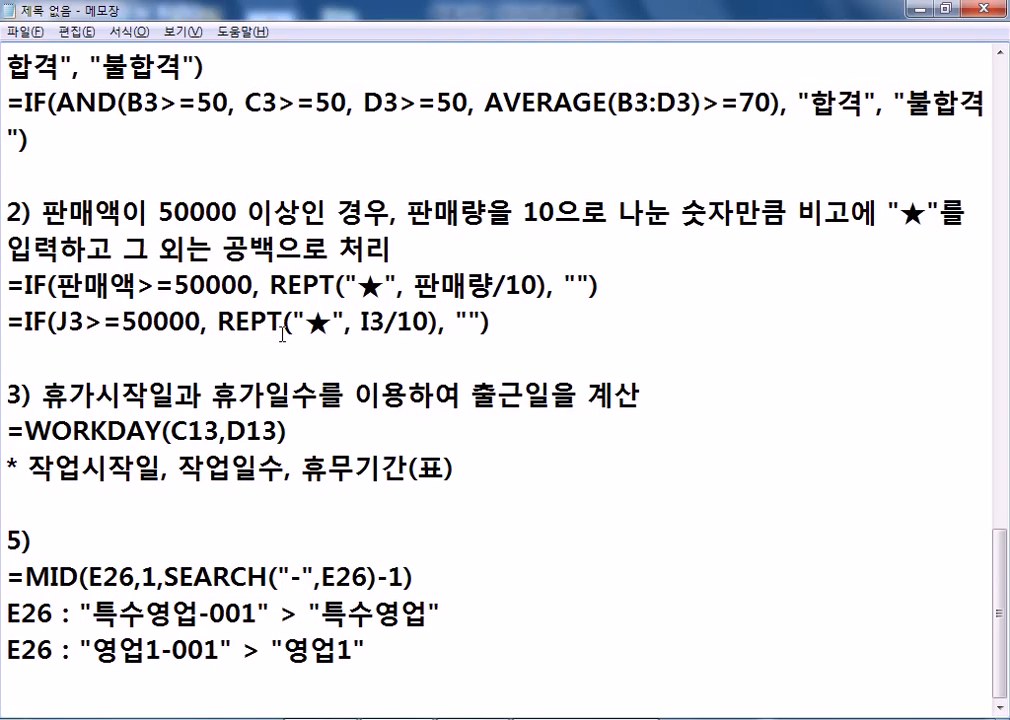